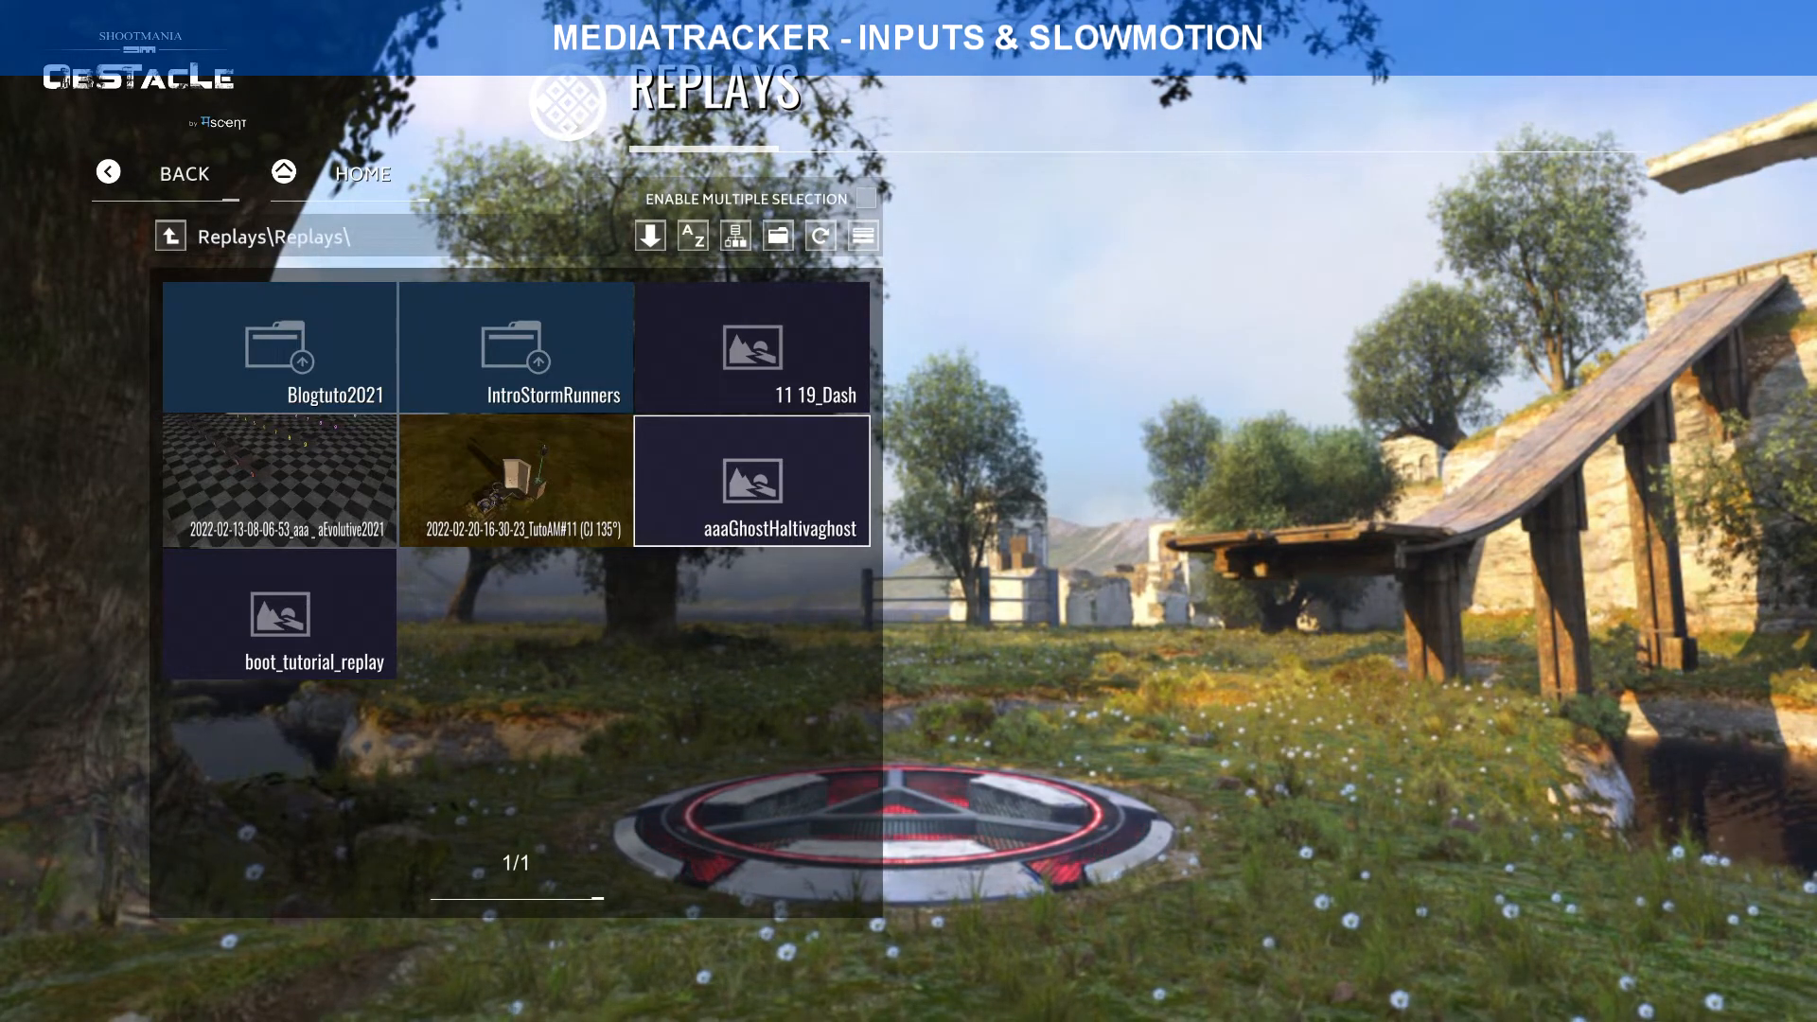
# Step: Open the 11 19_Dash replay from Replays in the MediaTracker Advanced Editor
pyautogui.click(791, 365)
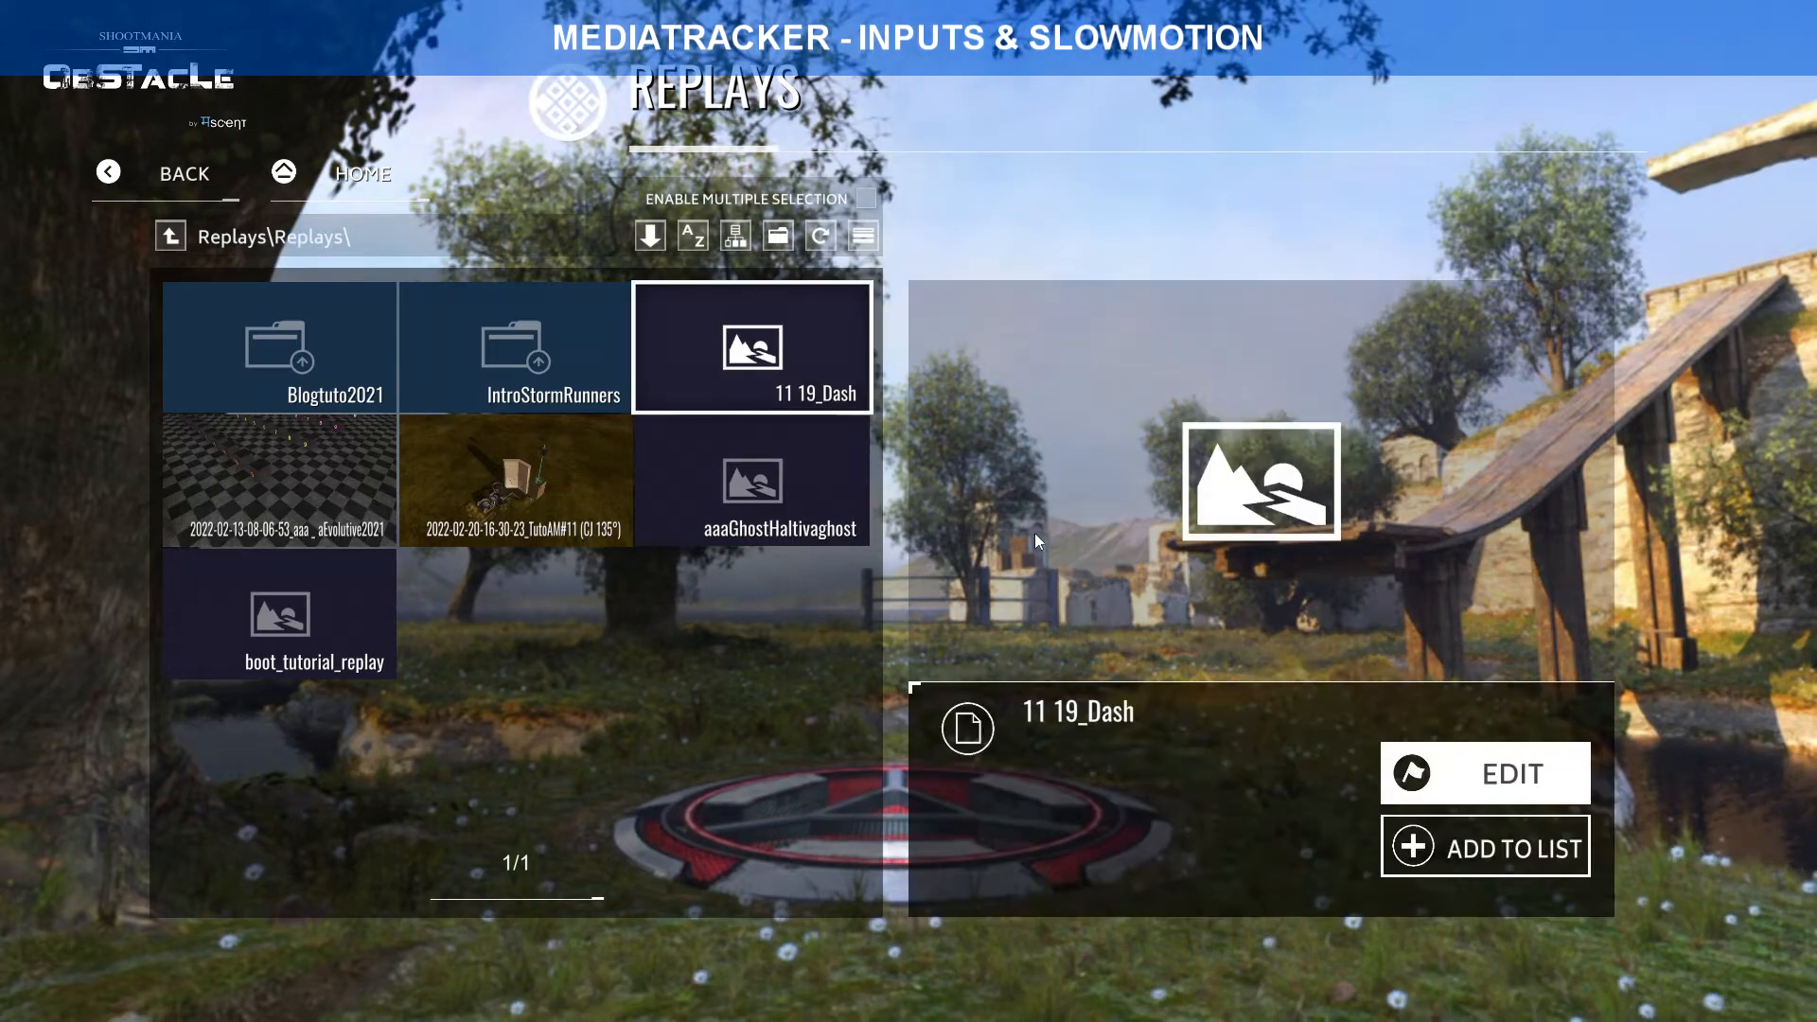
pyautogui.click(1501, 767)
pyautogui.click(1012, 425)
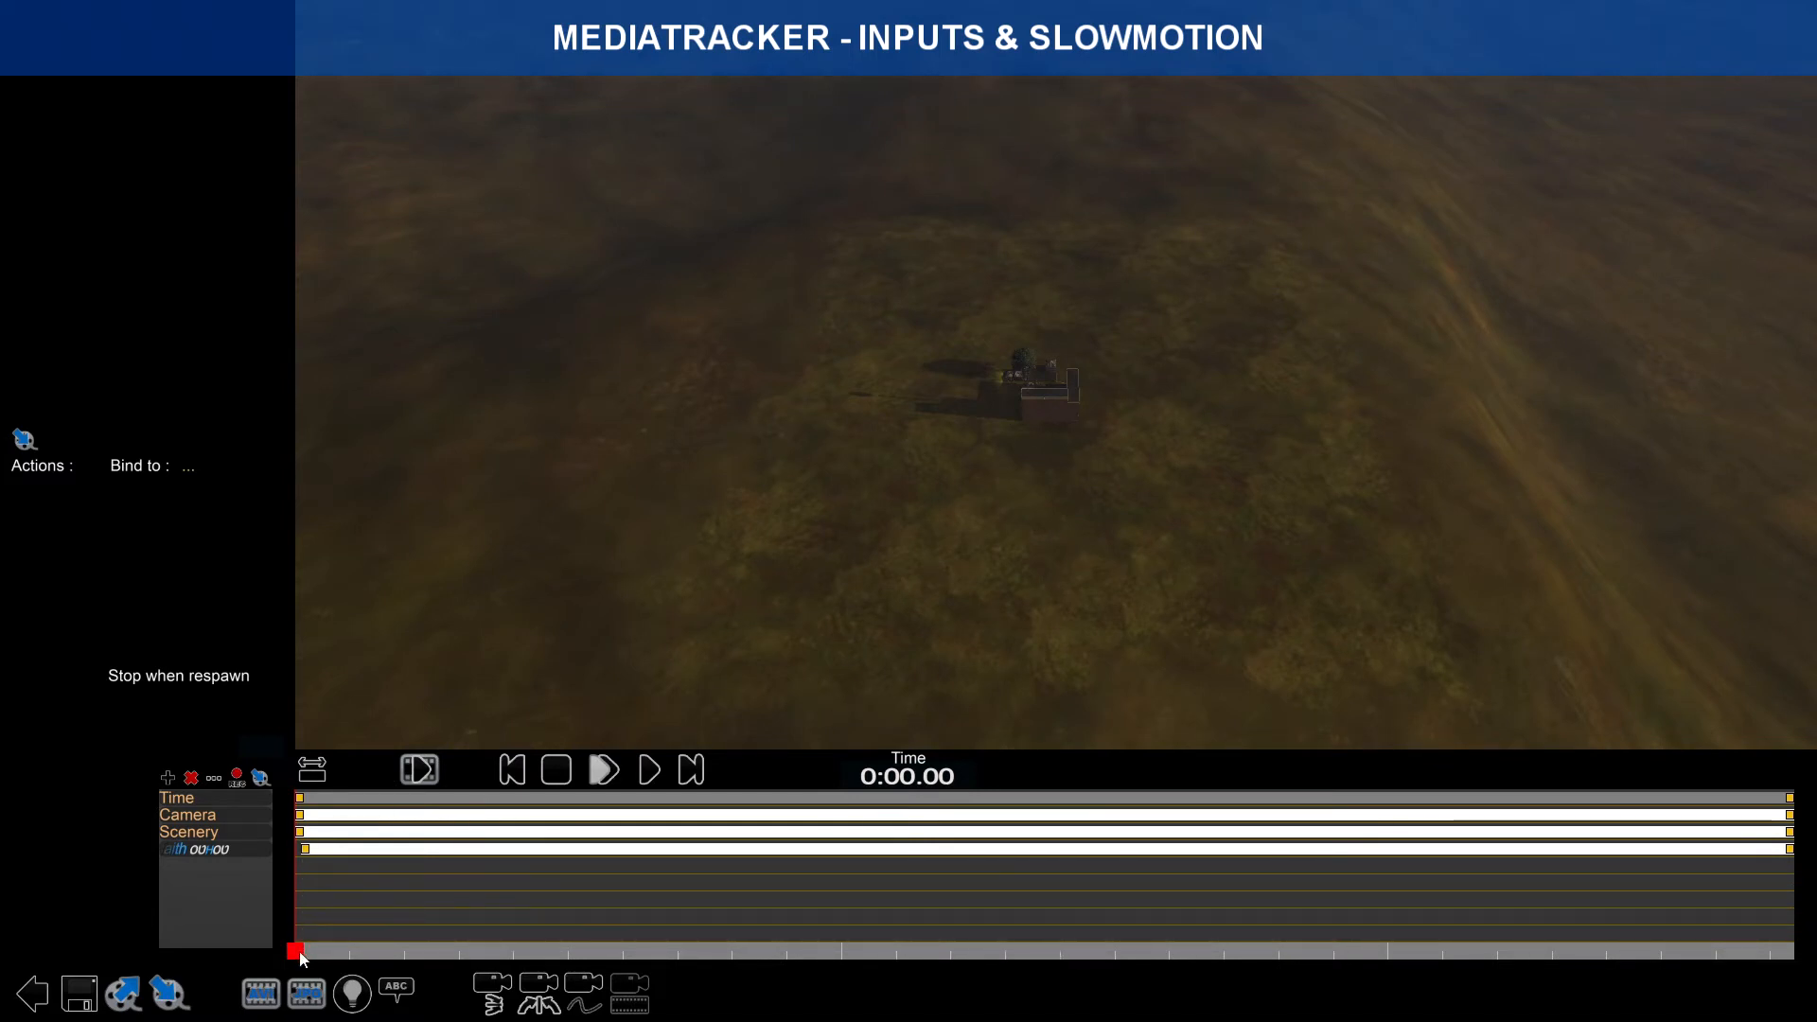
pyautogui.moveTo(300, 951); pyautogui.dragTo(311, 954)
pyautogui.moveTo(1532, 4)
pyautogui.click(1582, 17)
pyautogui.moveTo(1636, 69); pyautogui.dragTo(1552, 75)
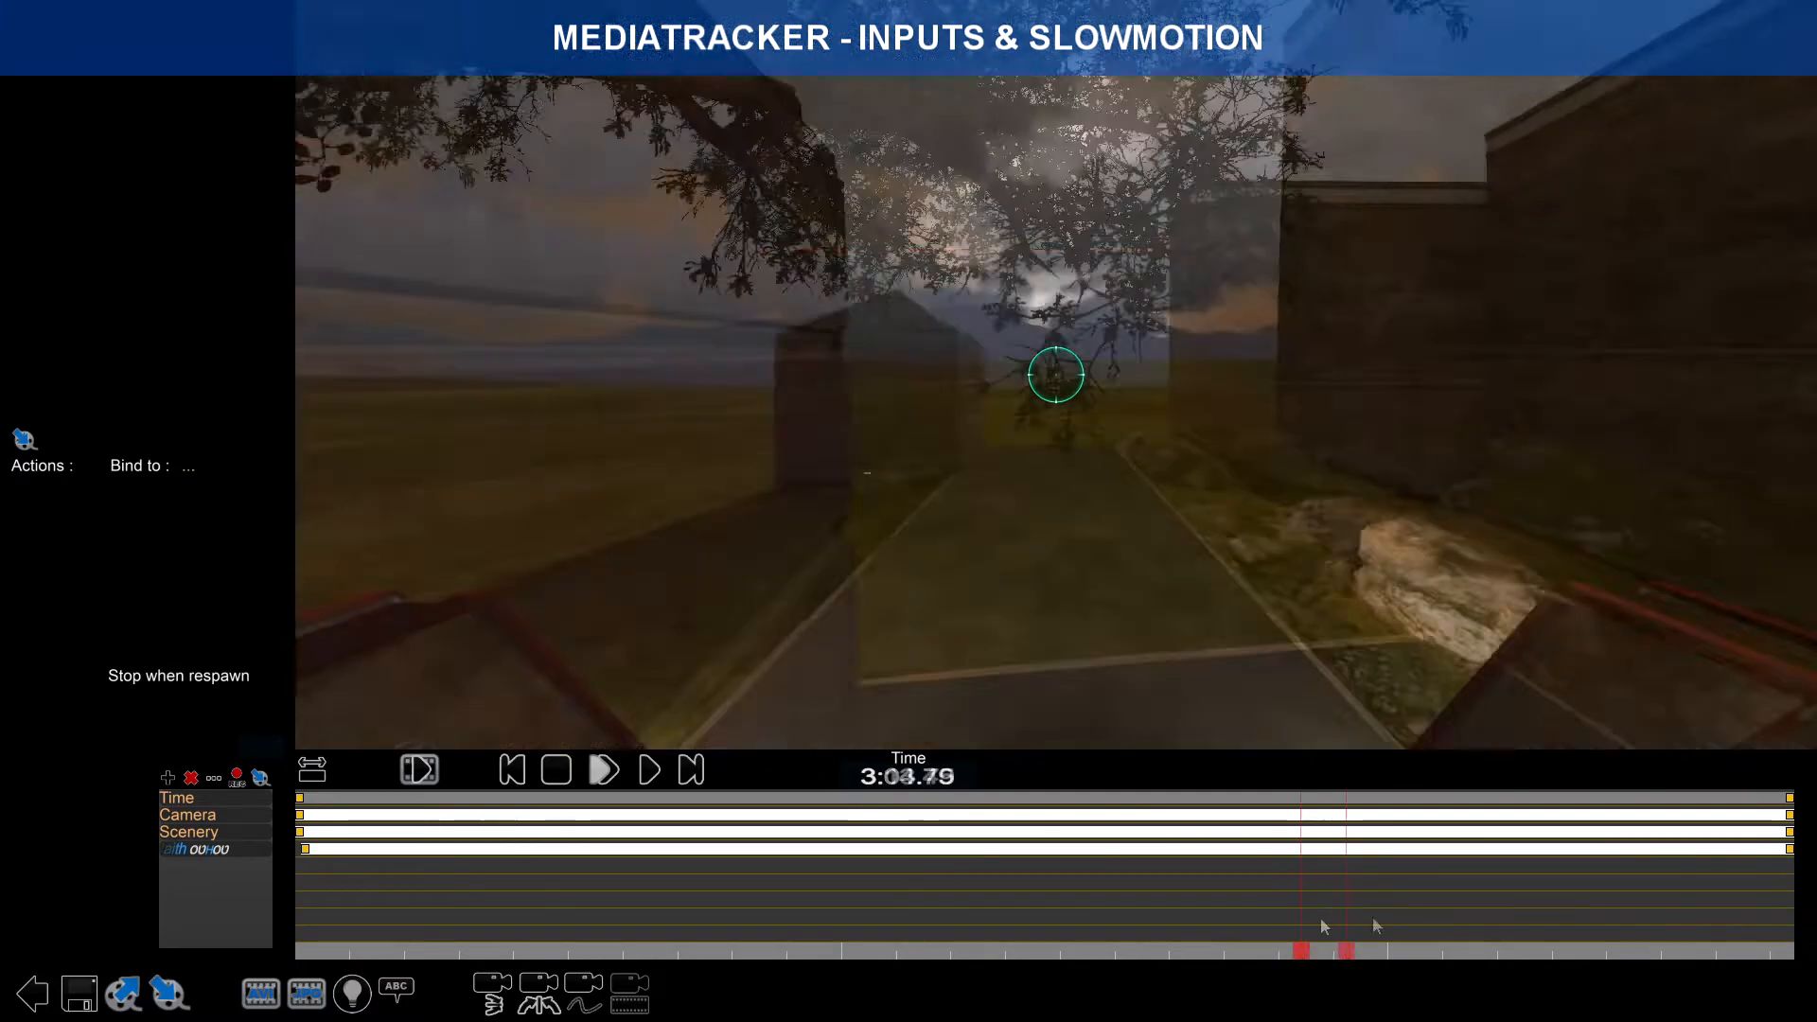
pyautogui.moveTo(1376, 924); pyautogui.dragTo(1630, 914)
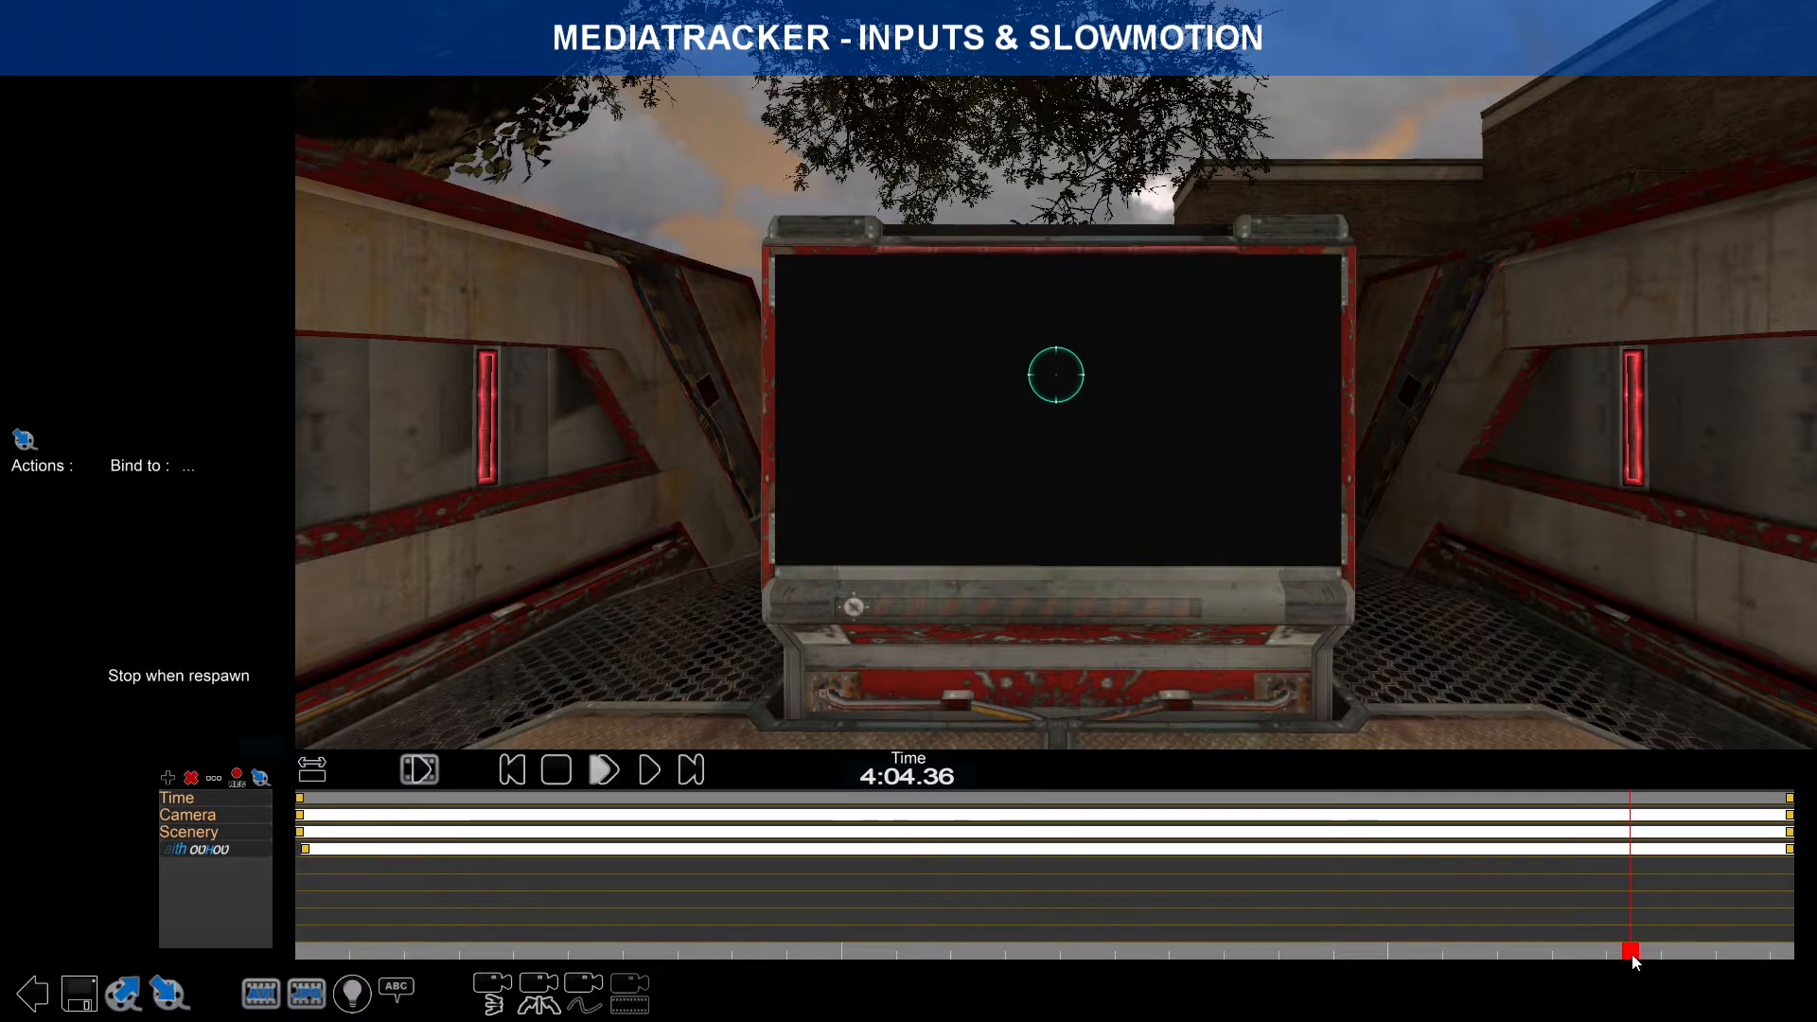
pyautogui.moveTo(1628, 951)
pyautogui.mouseDown()
pyautogui.moveTo(1492, 951)
pyautogui.moveTo(1594, 926)
pyautogui.moveTo(1741, 948)
pyautogui.moveTo(1635, 954)
pyautogui.mouseUp()
pyautogui.click(650, 770)
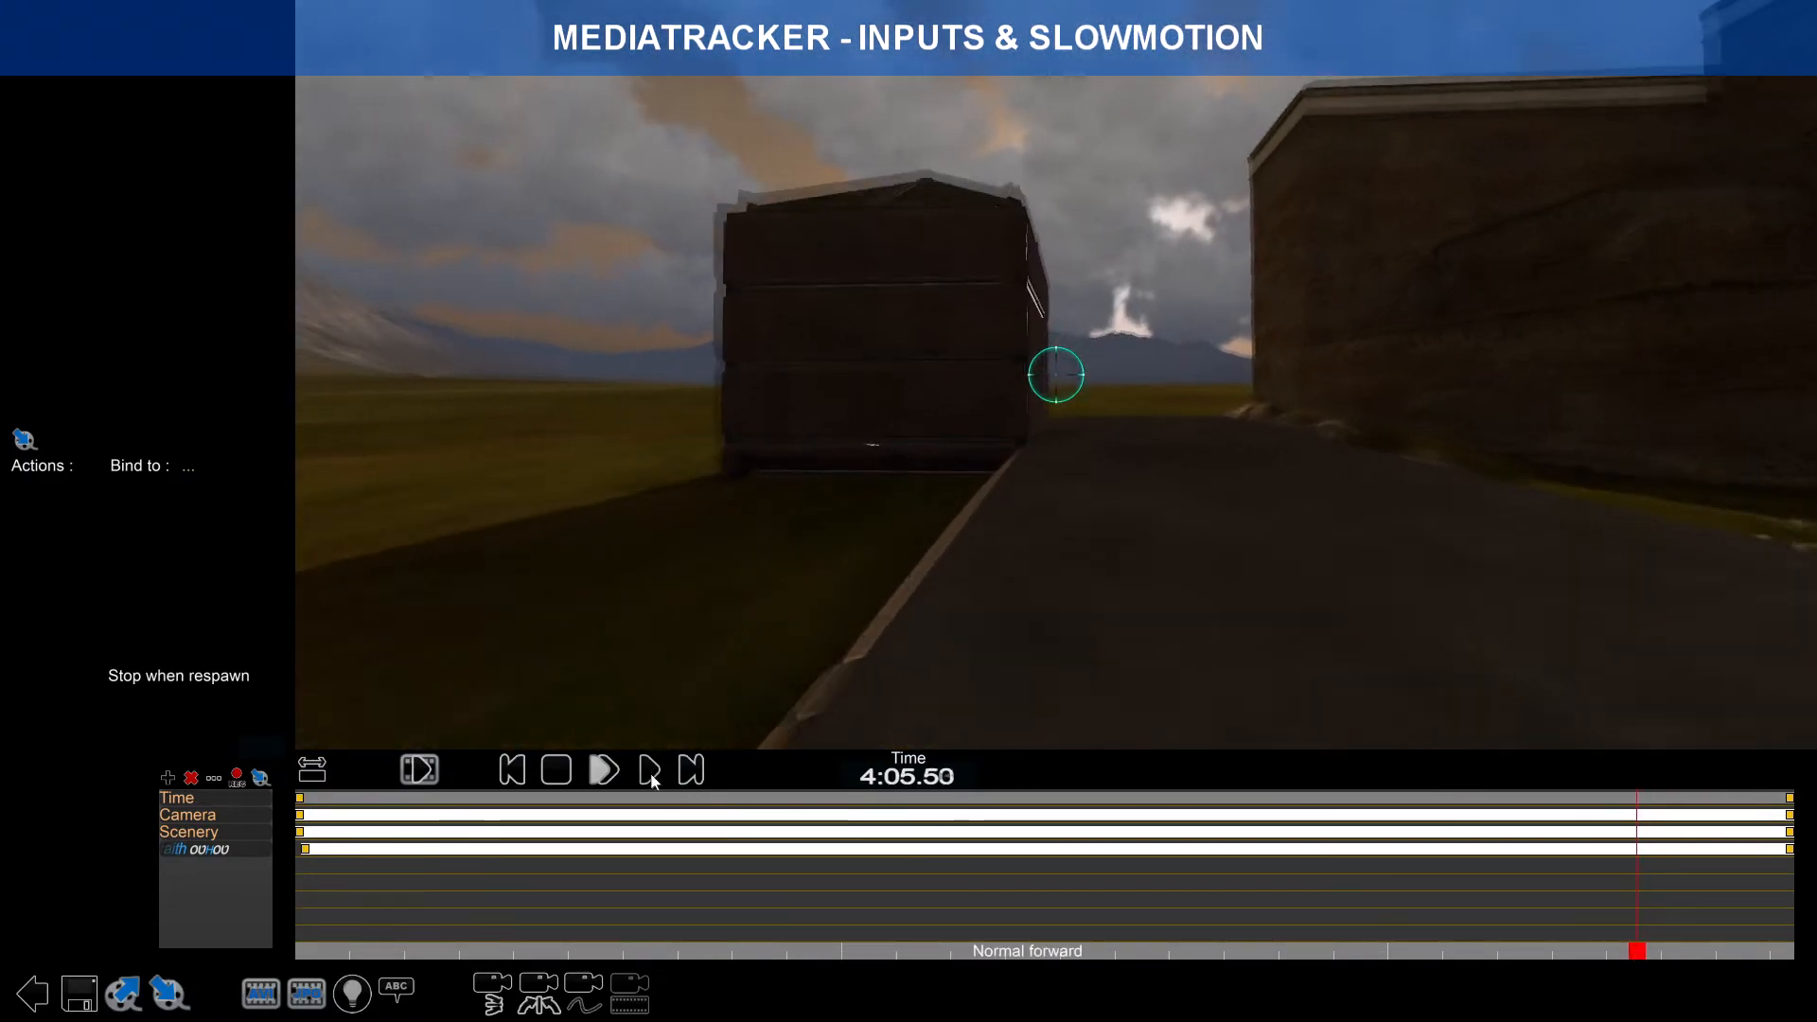
pyautogui.press('Tab')
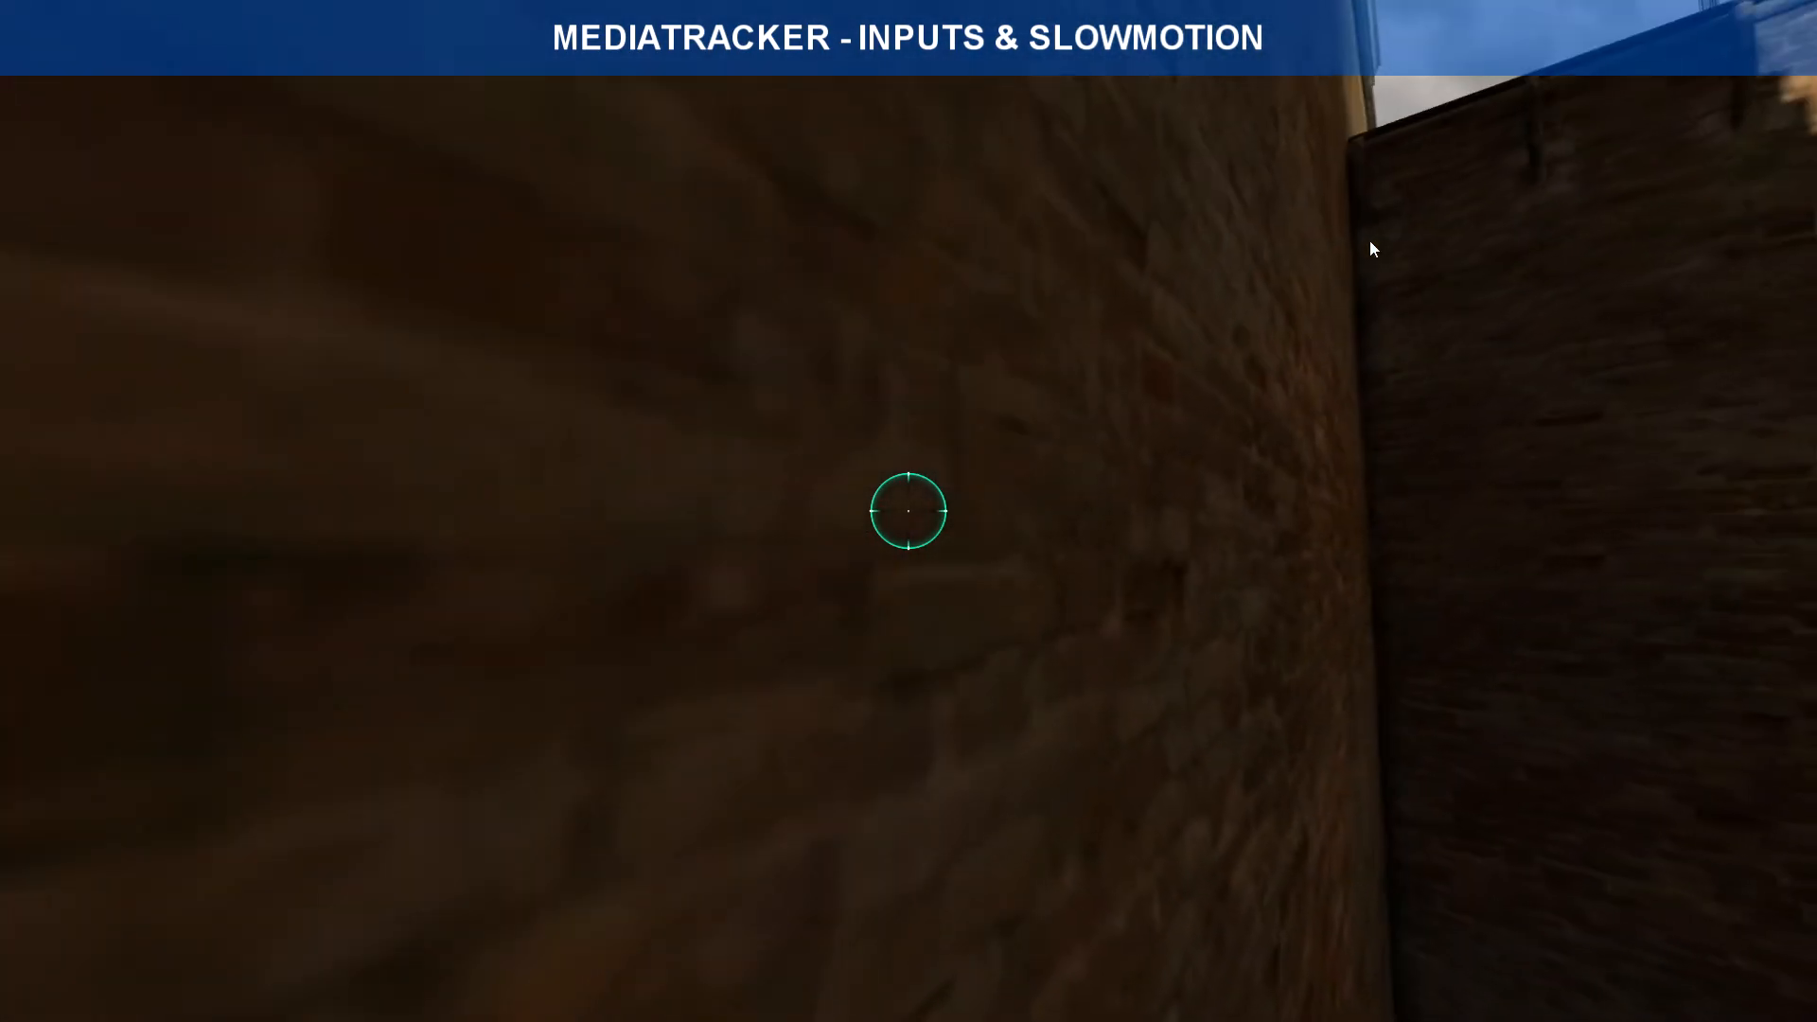
pyautogui.press('Escape')
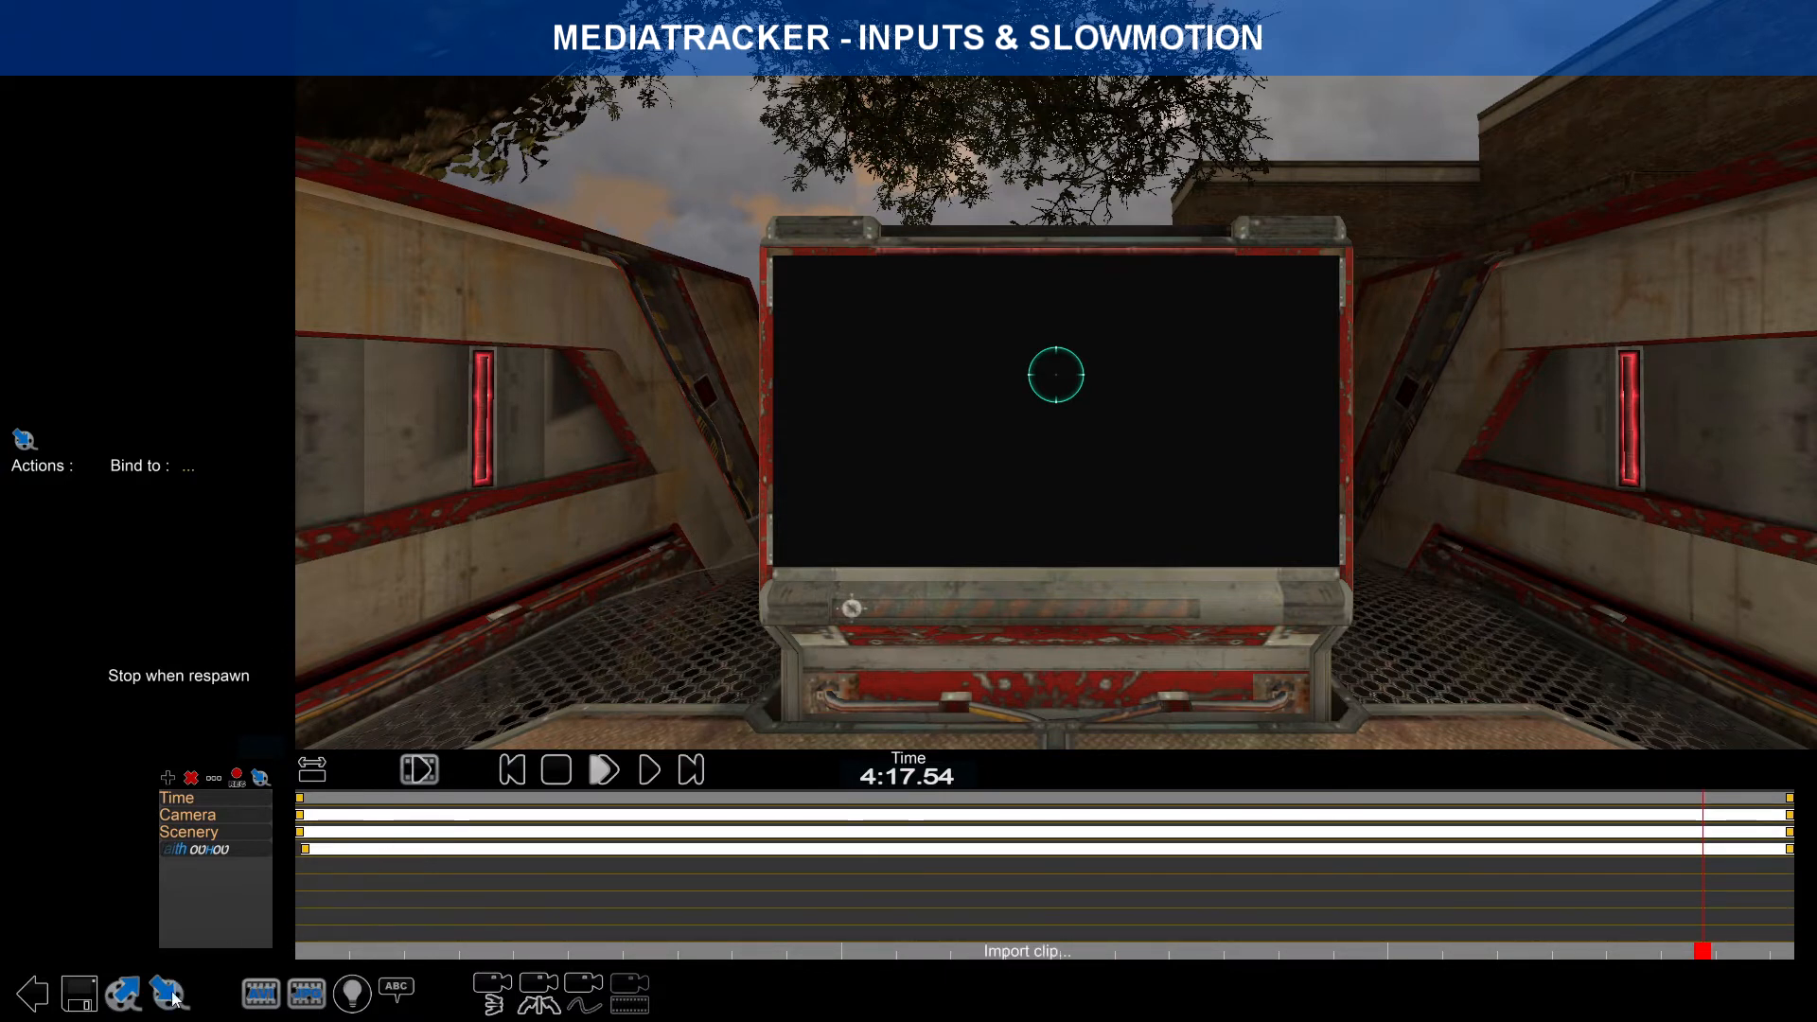
# Step: Export the clip as ClipBlogTutoDash.Clip.Gbx, renamed from ClipBlogTutoCJ135°, overwriting the existing file
pyautogui.click(125, 1009)
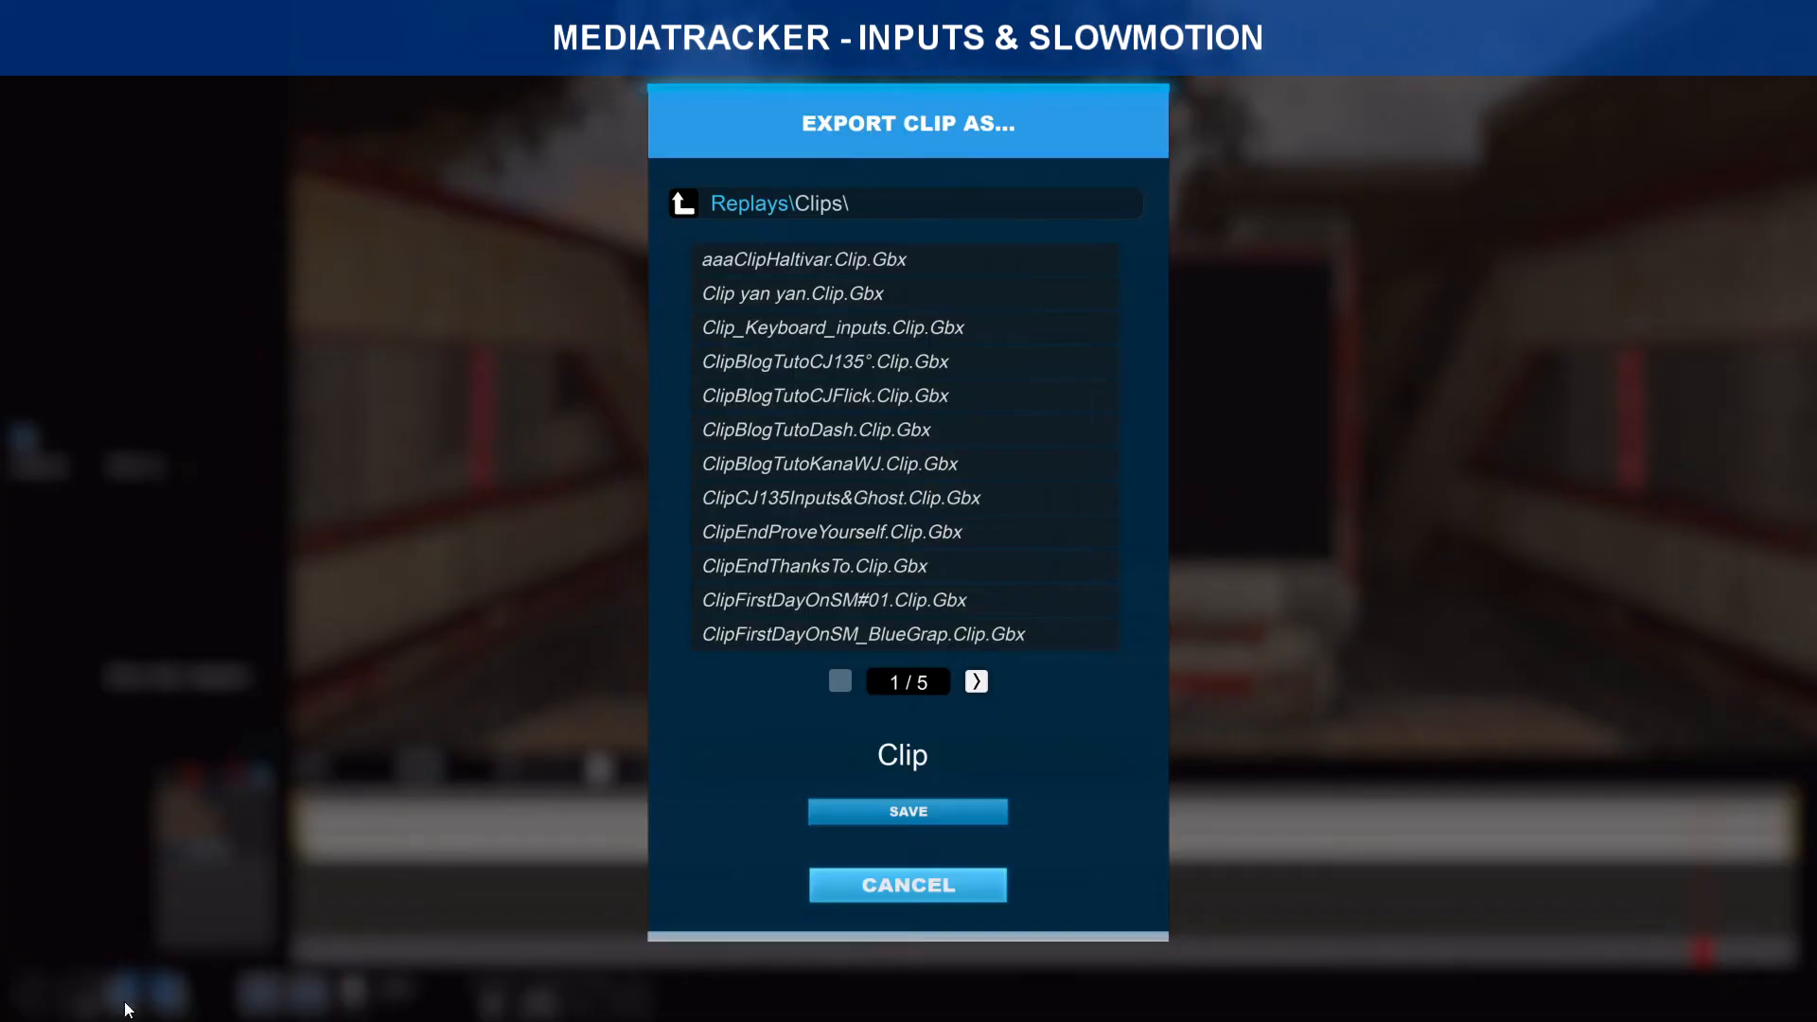
pyautogui.click(757, 372)
pyautogui.click(911, 762)
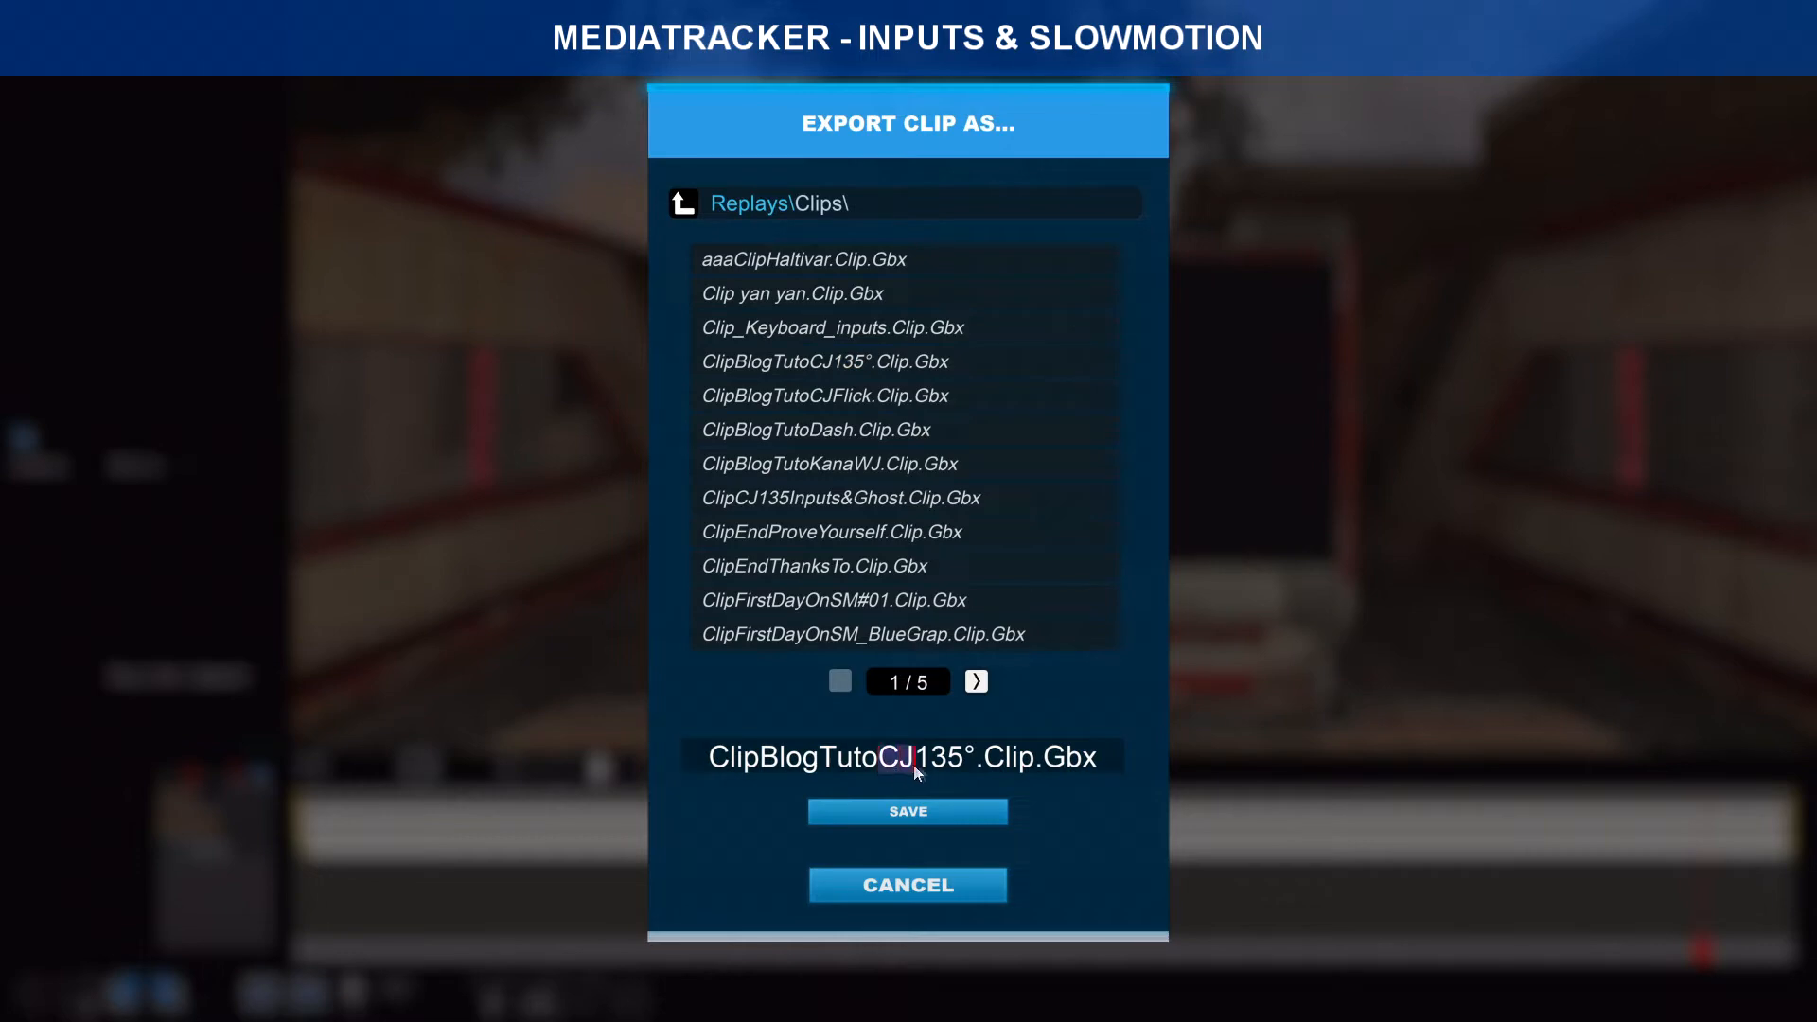
pyautogui.write('Das')
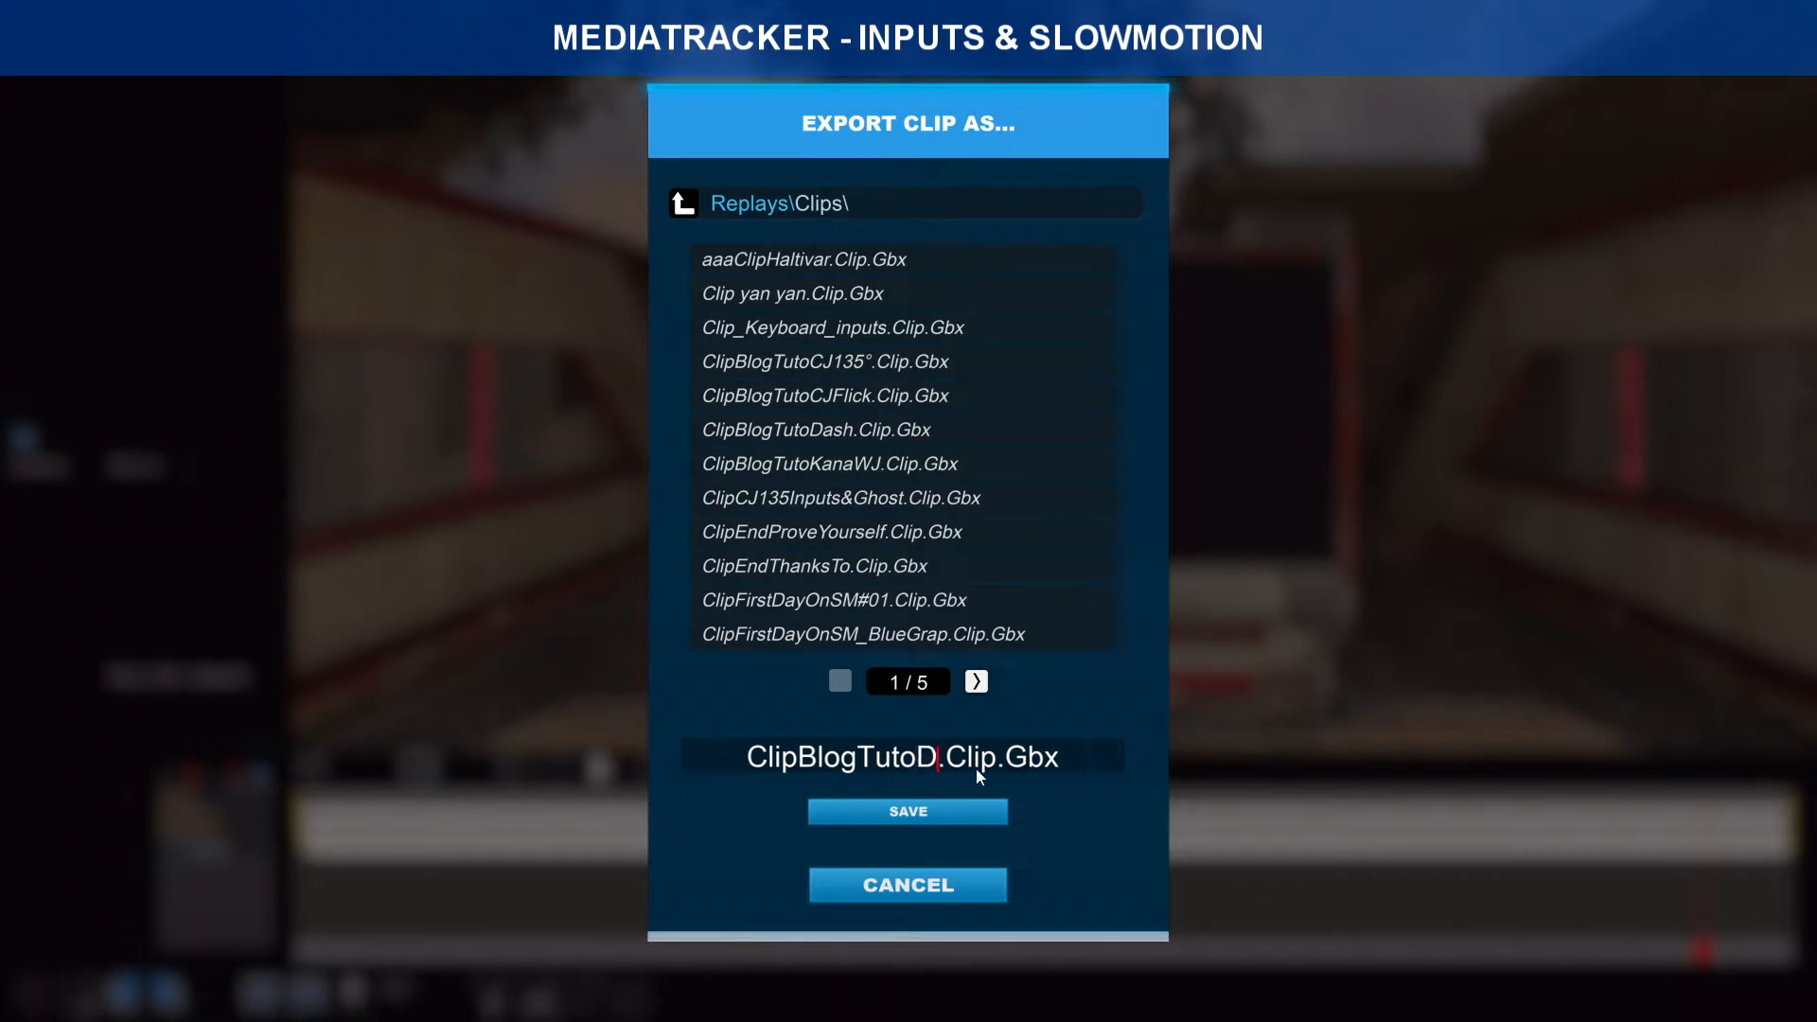
pyautogui.write('h')
pyautogui.click(954, 811)
pyautogui.click(776, 553)
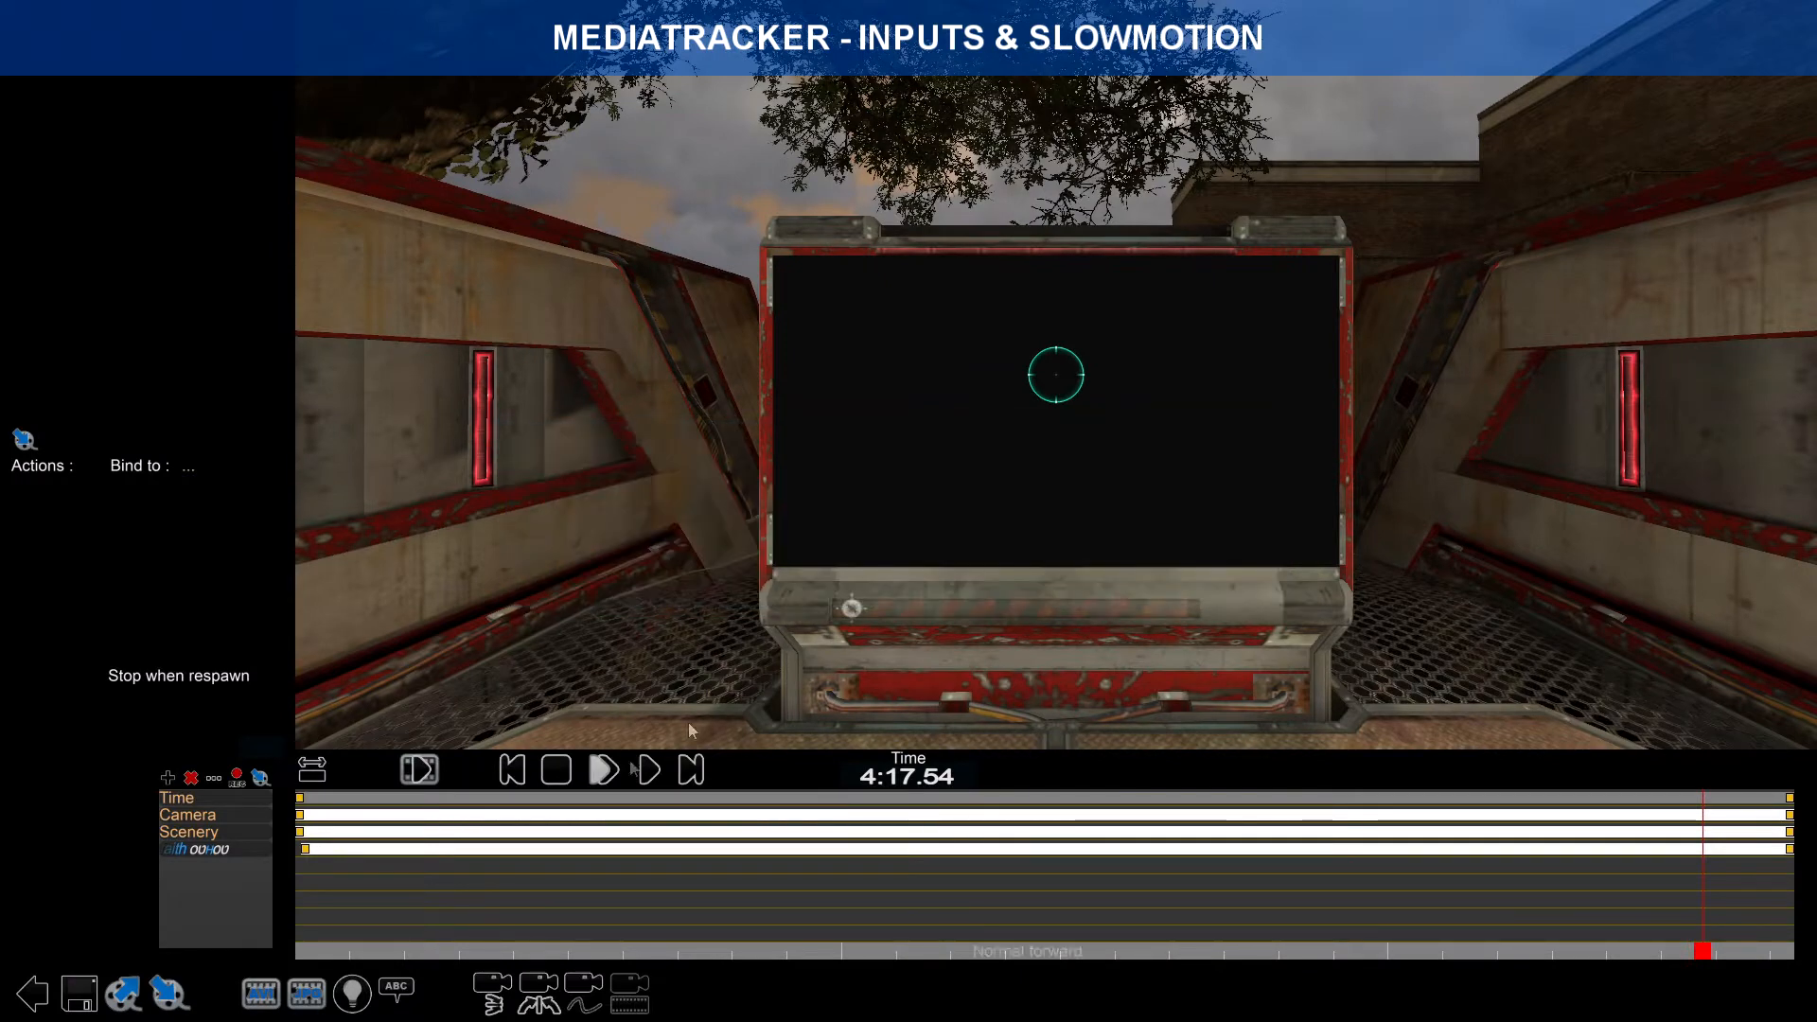
# Step: Remove the Scenery track from the clip
pyautogui.click(200, 832)
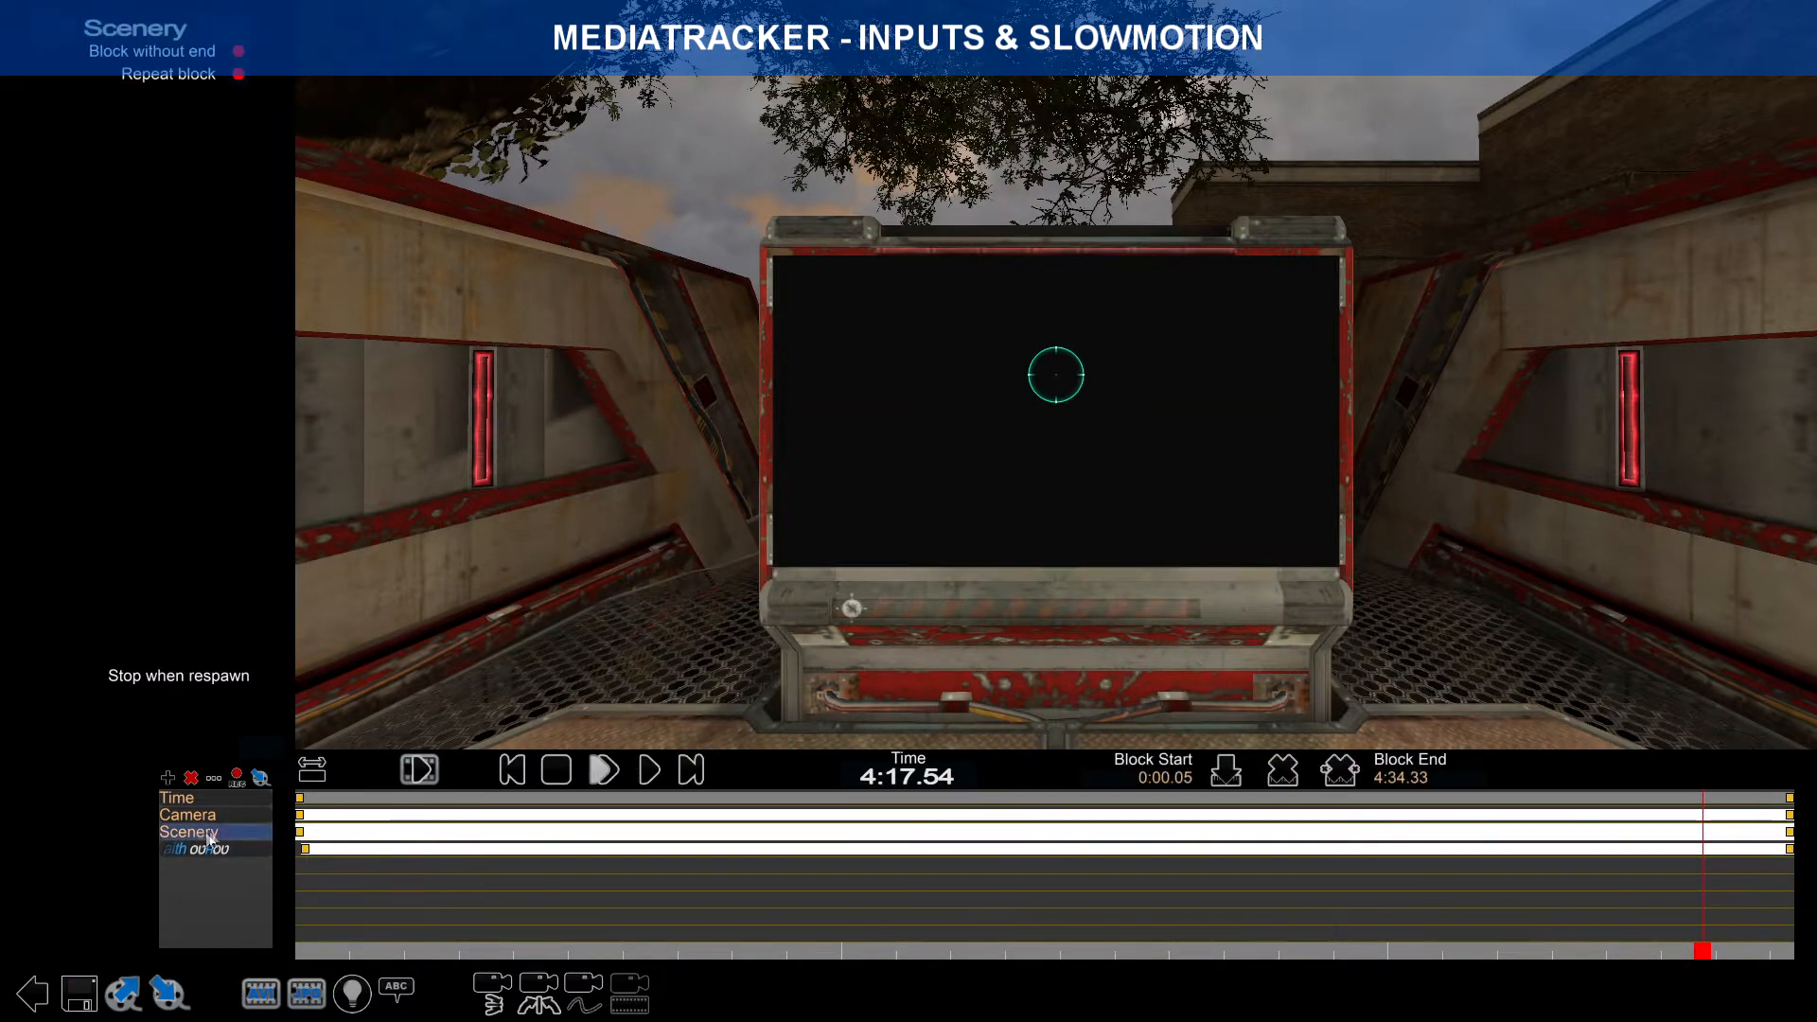
pyautogui.click(190, 778)
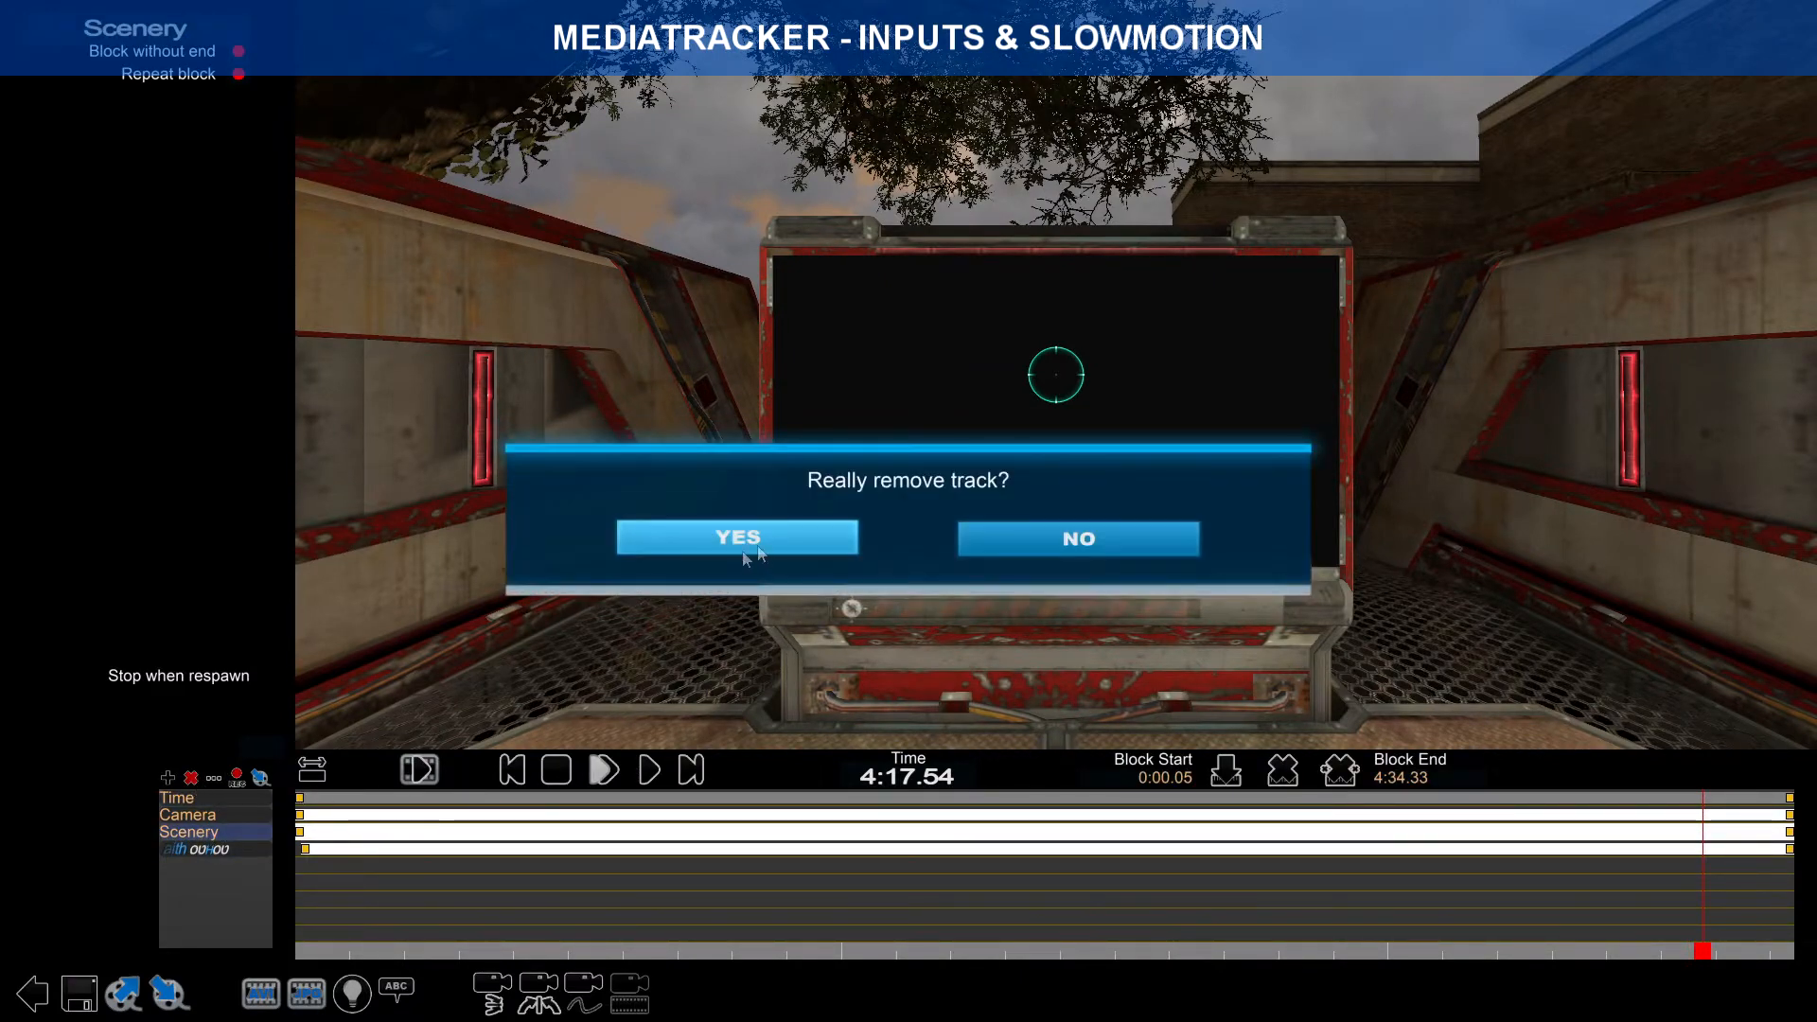
pyautogui.click(682, 535)
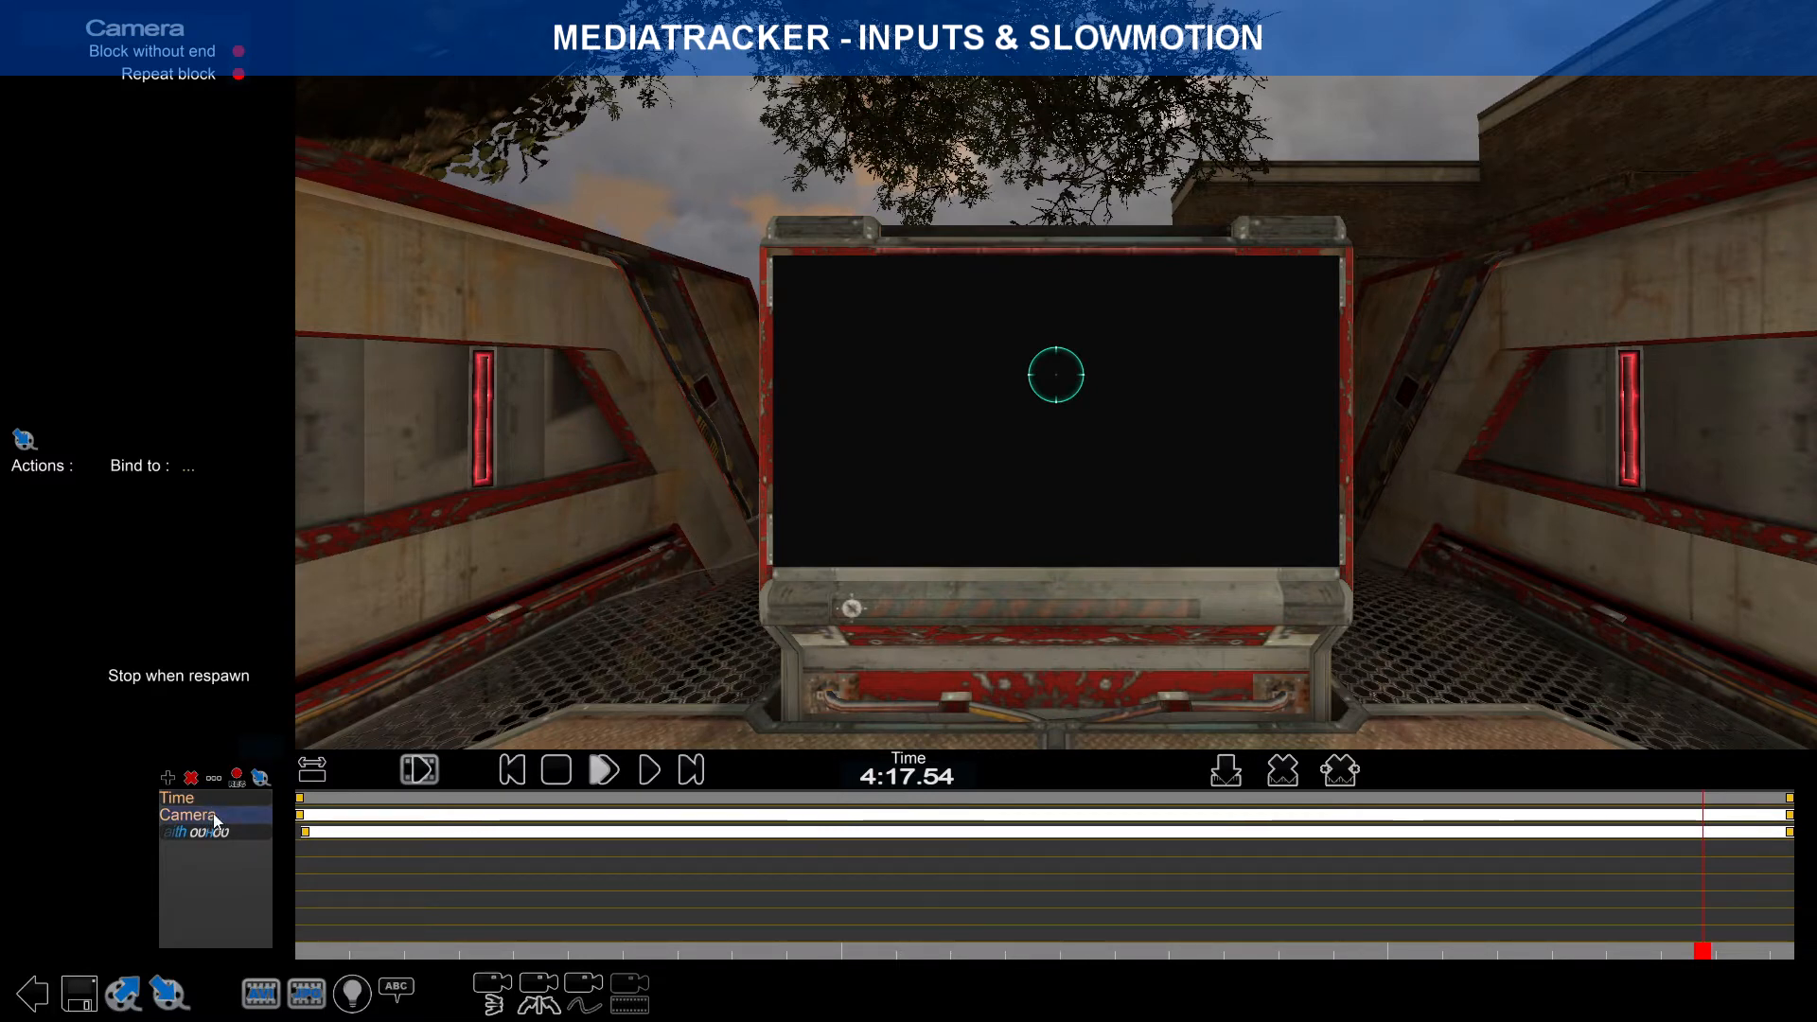
# Step: Browse the Save Replay dialog to Replays\Blogtuto2021, then cancel without saving
pyautogui.click(78, 992)
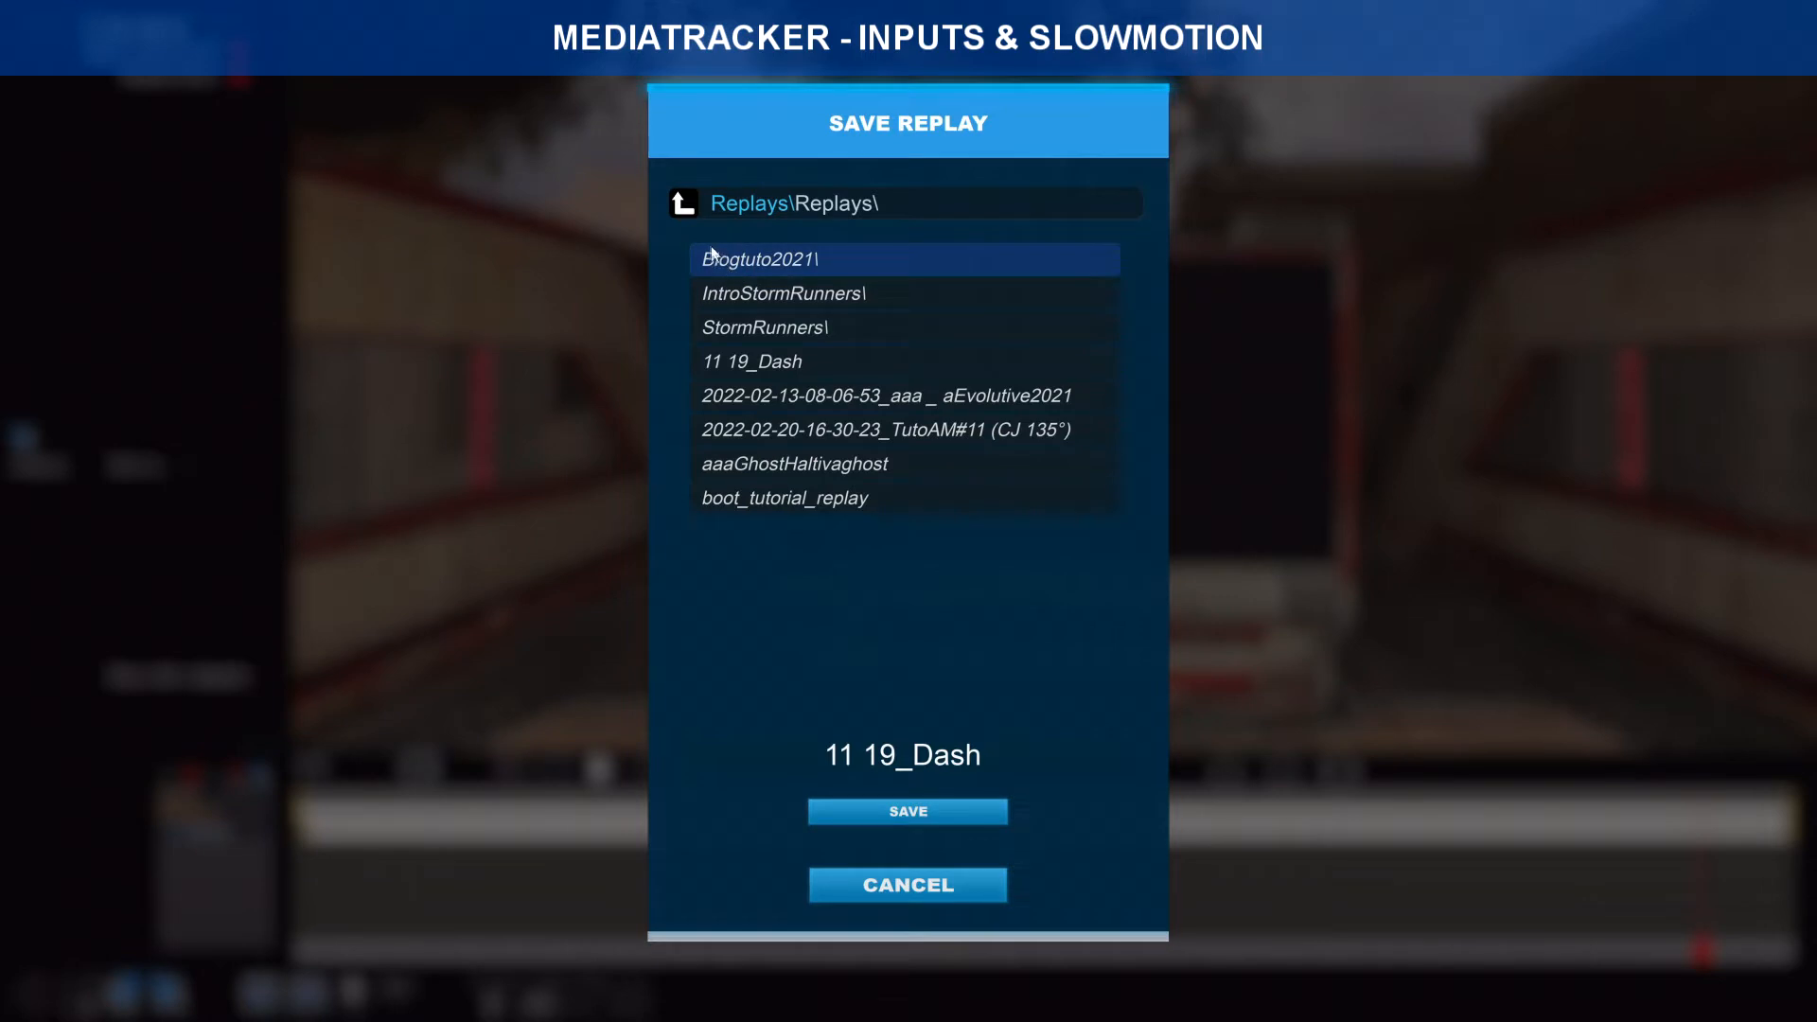
pyautogui.click(684, 202)
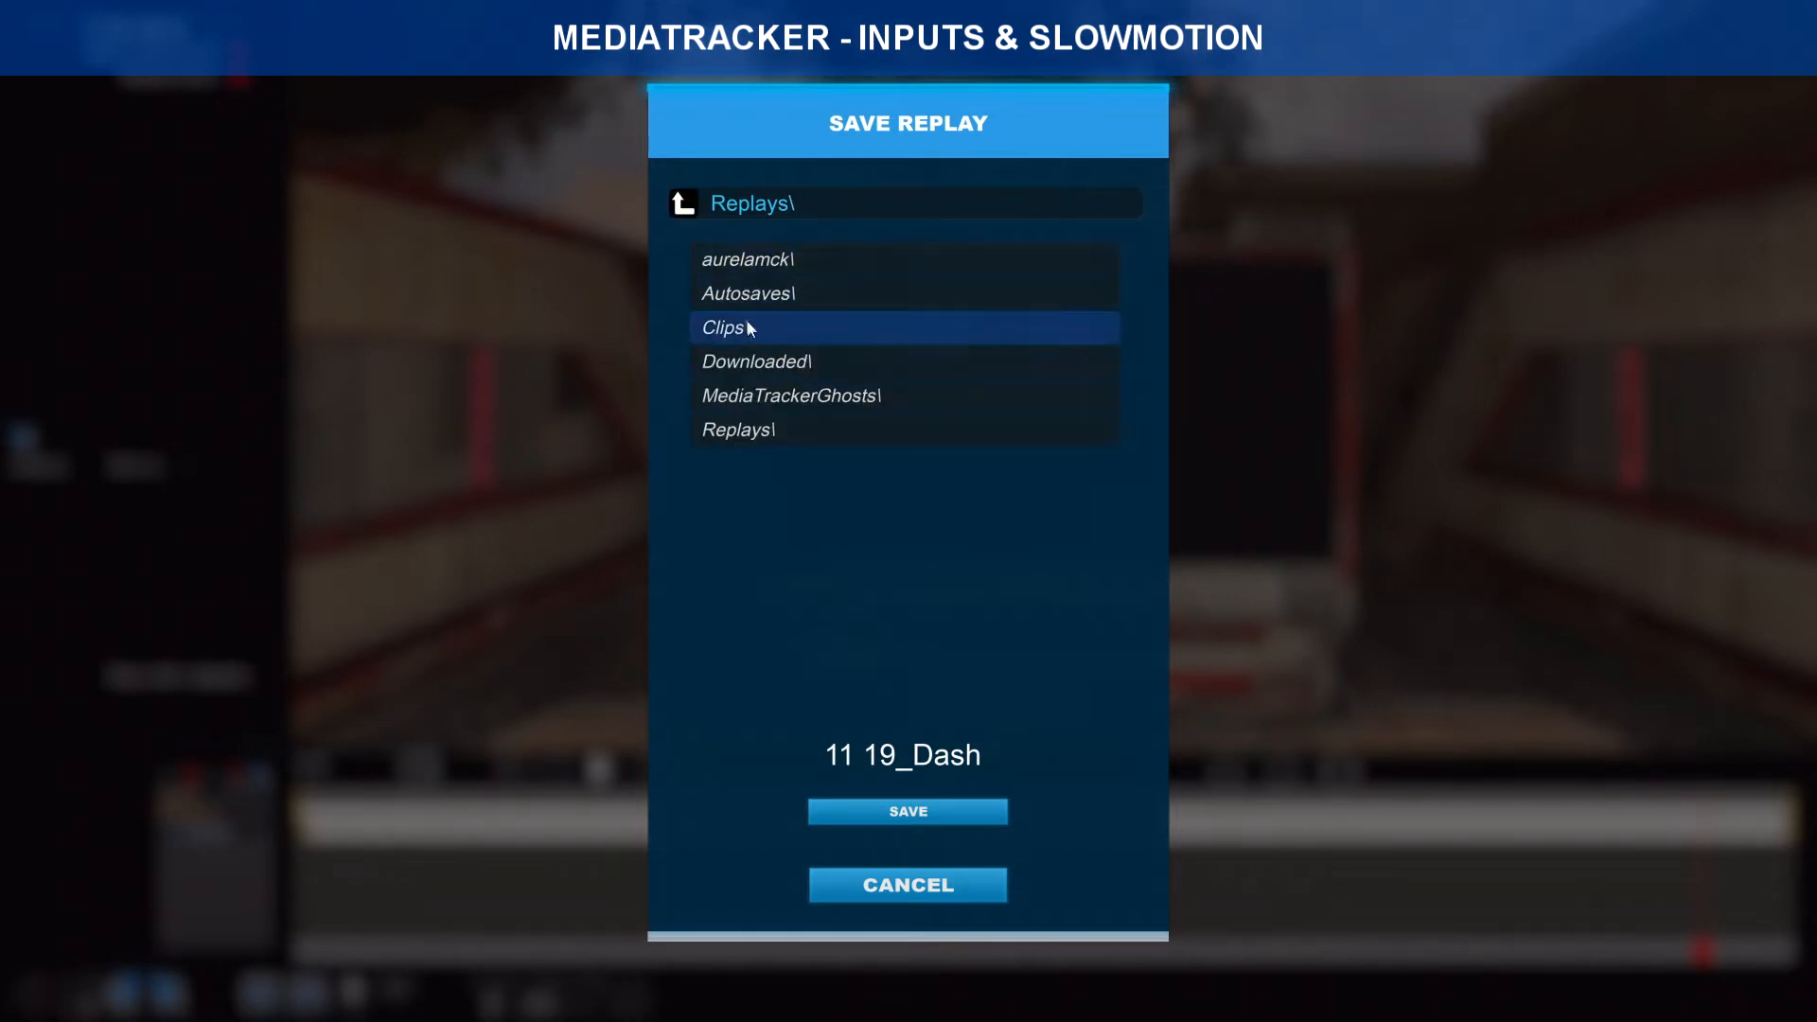
pyautogui.click(760, 434)
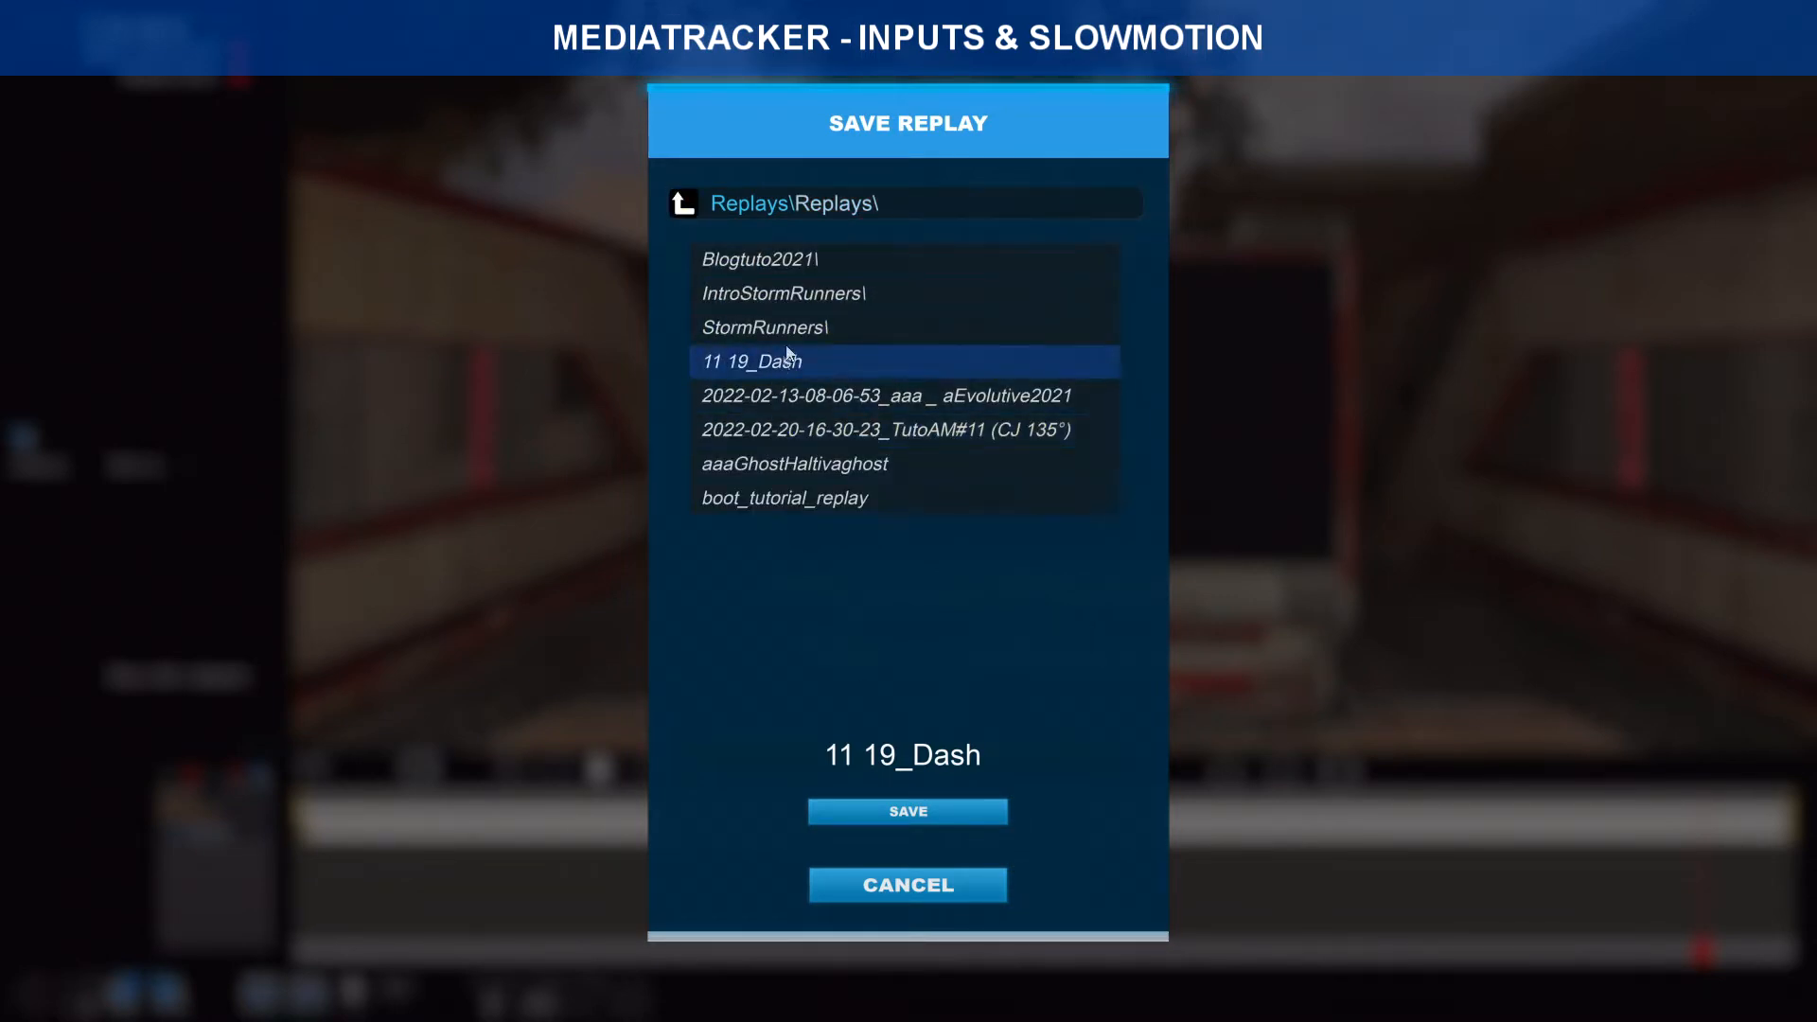
pyautogui.click(815, 263)
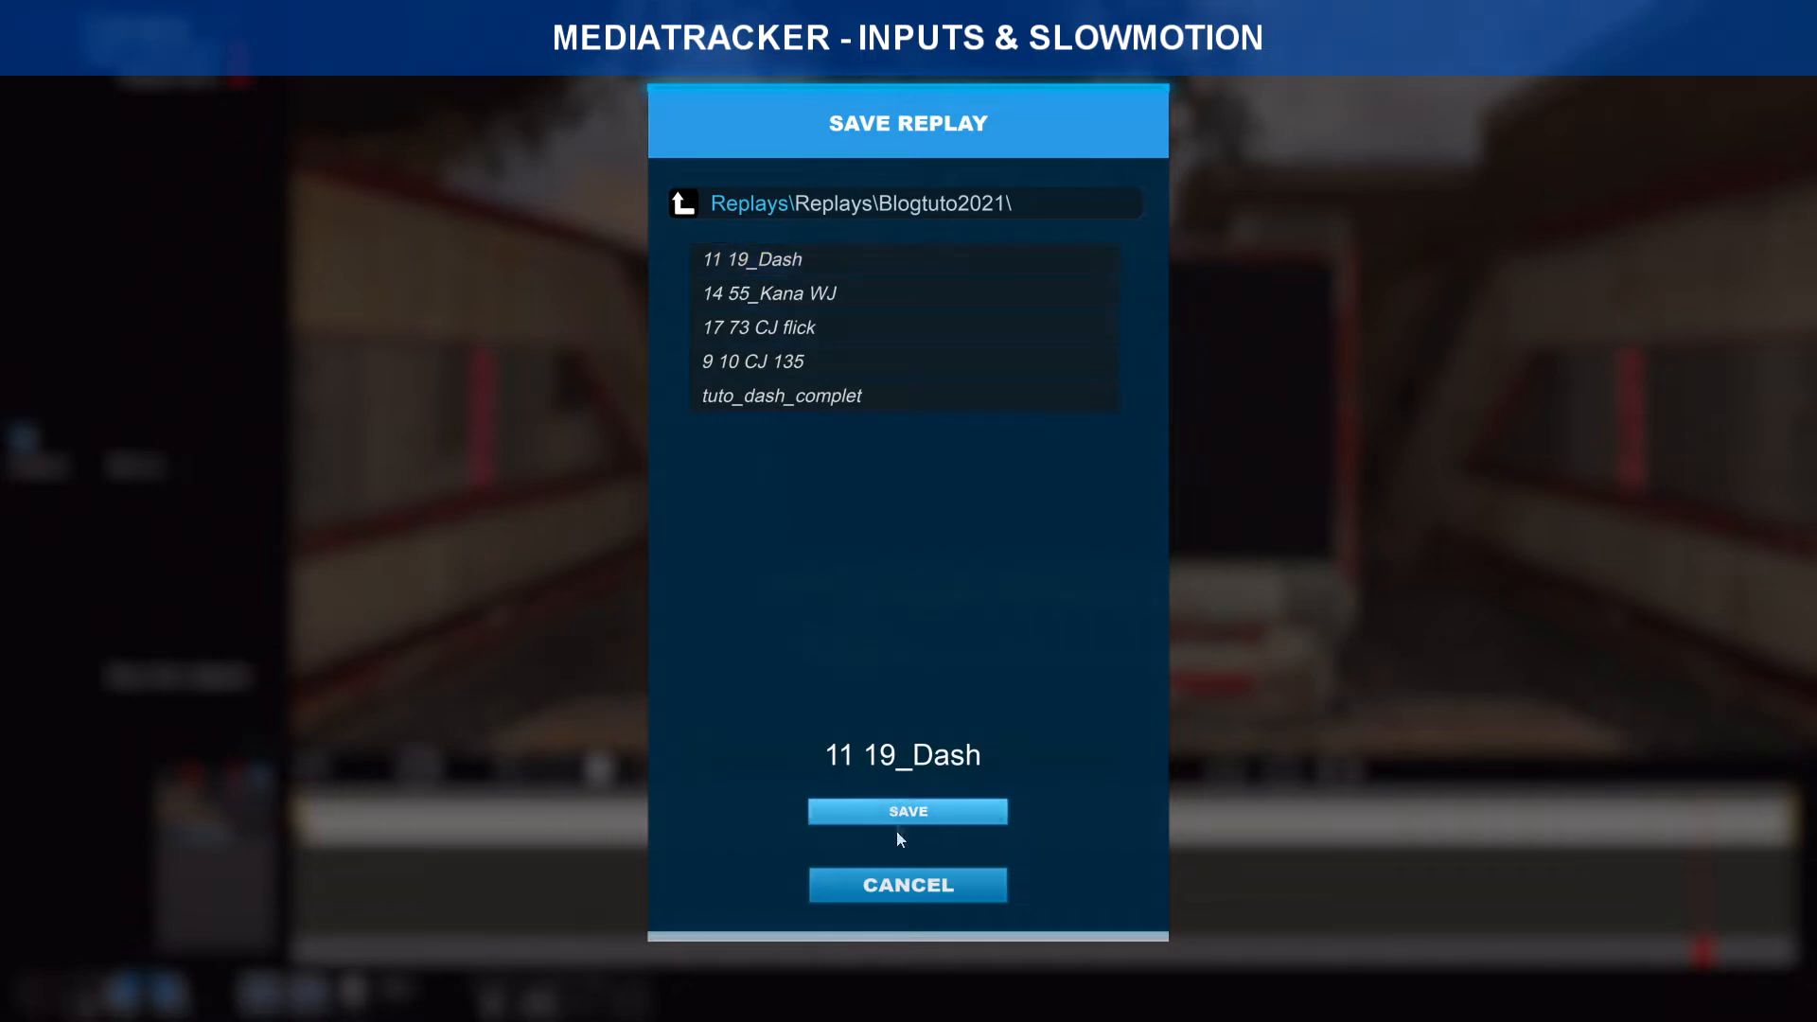
pyautogui.click(908, 886)
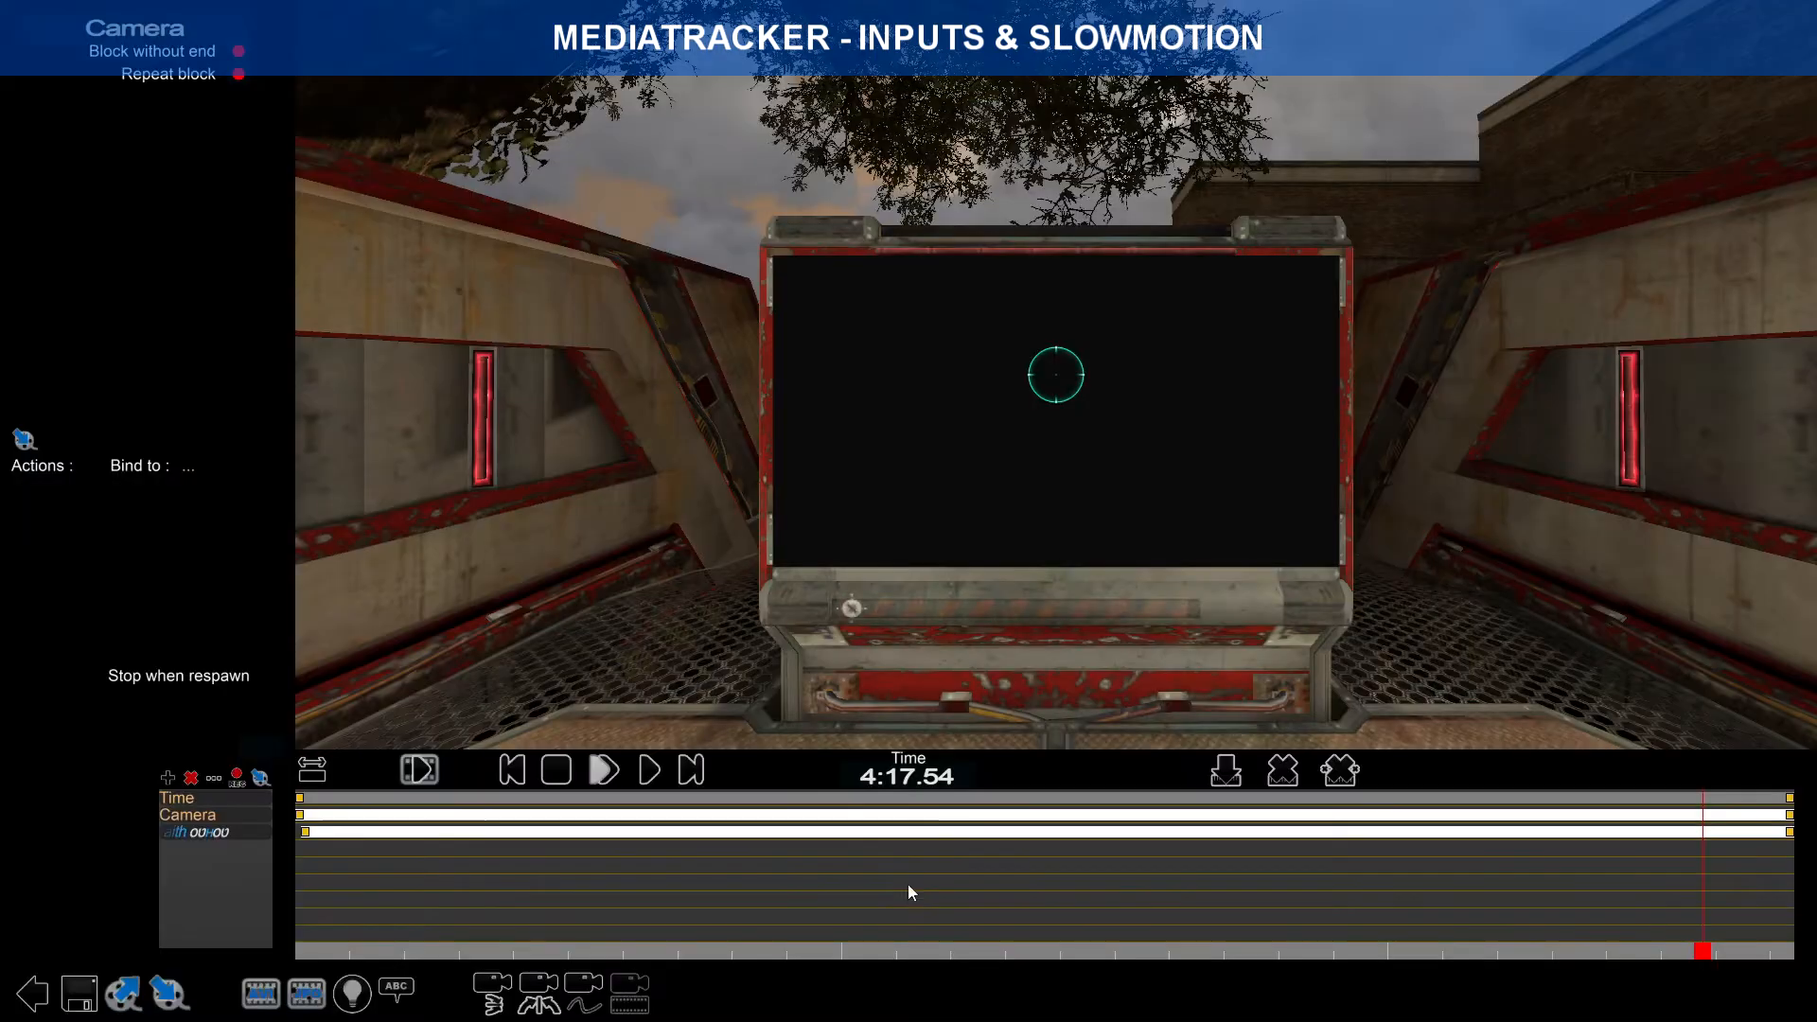
# Step: Re-export the clip over ClipBlogTutoDash.Clip.Gbx, confirming the overwrite
pyautogui.click(123, 993)
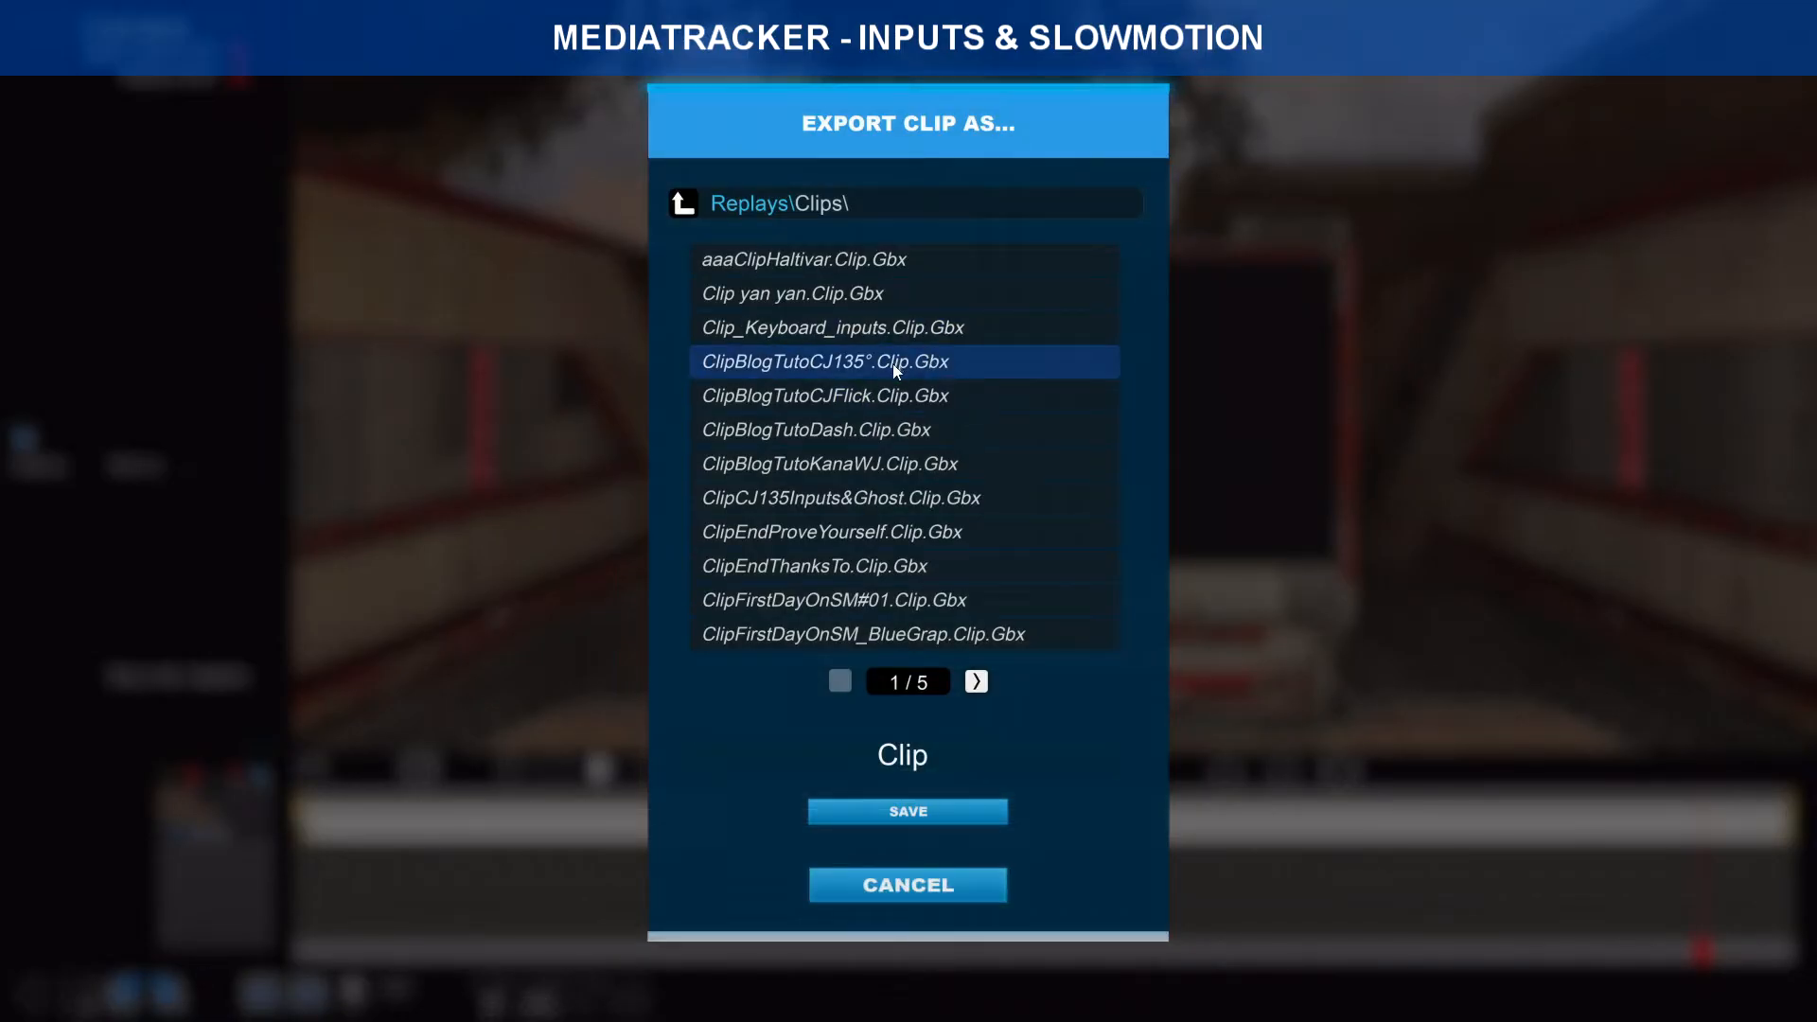
pyautogui.click(856, 430)
pyautogui.click(913, 811)
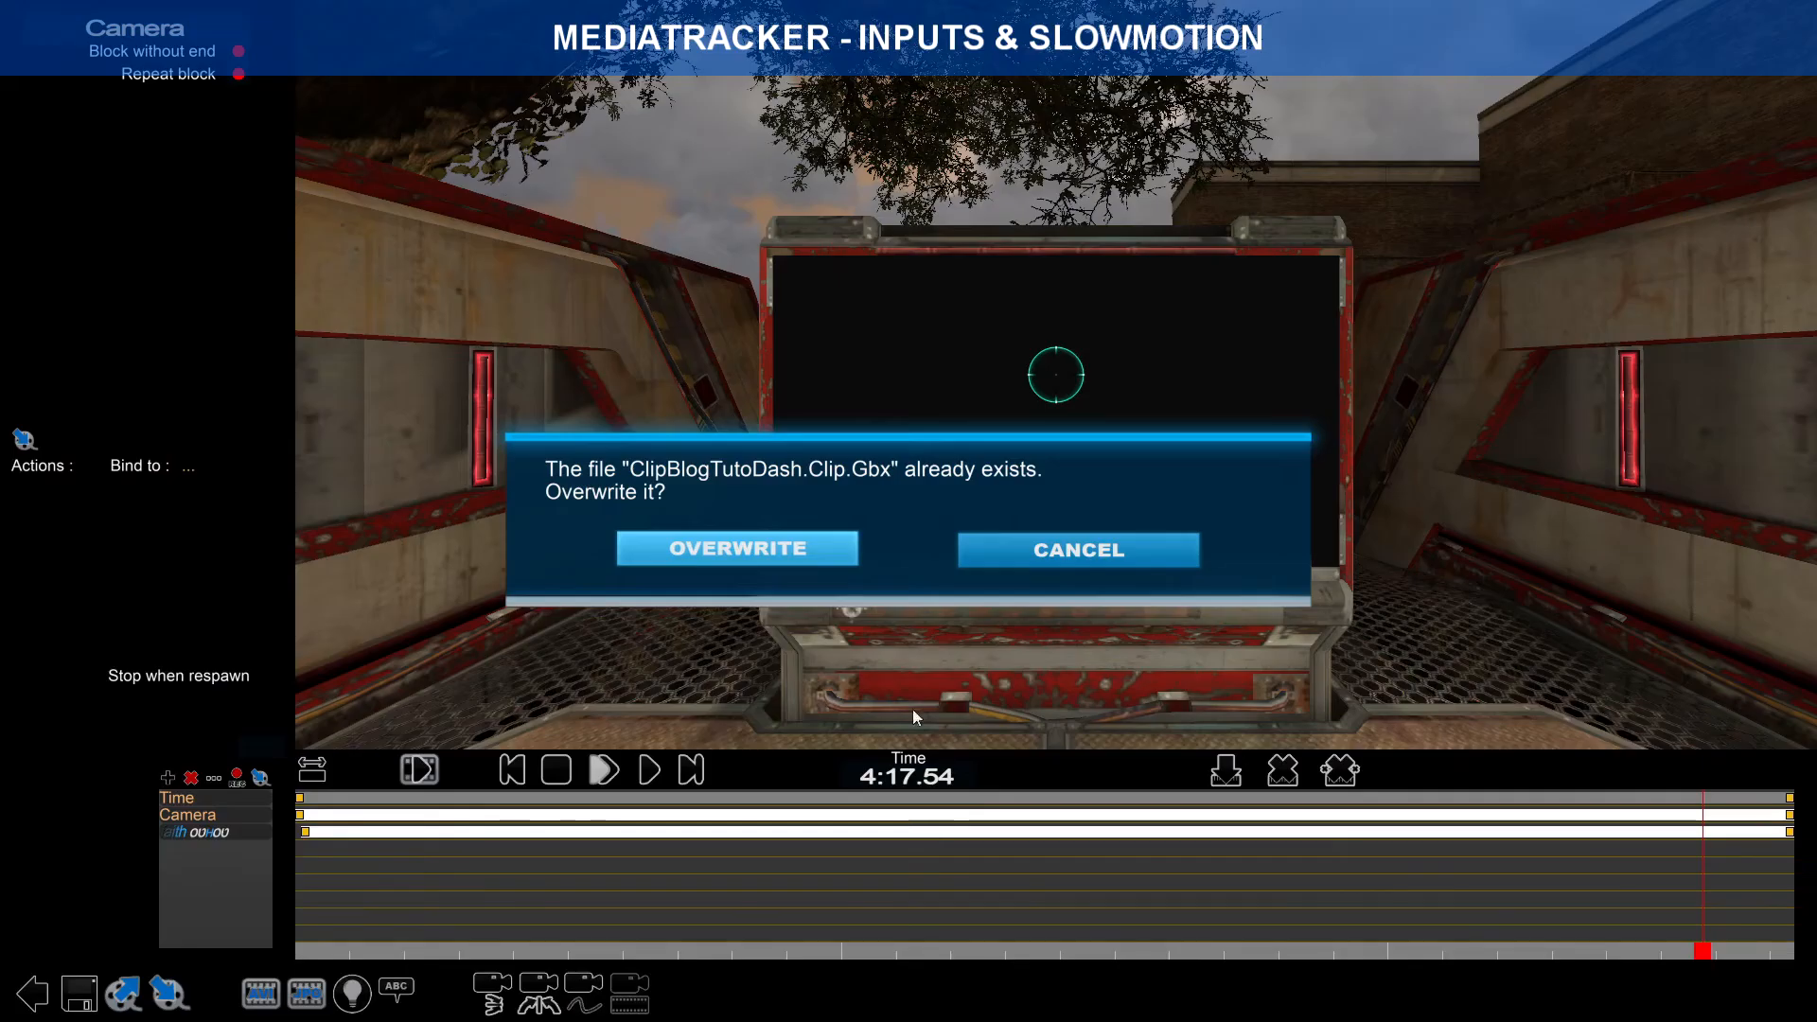
pyautogui.click(796, 552)
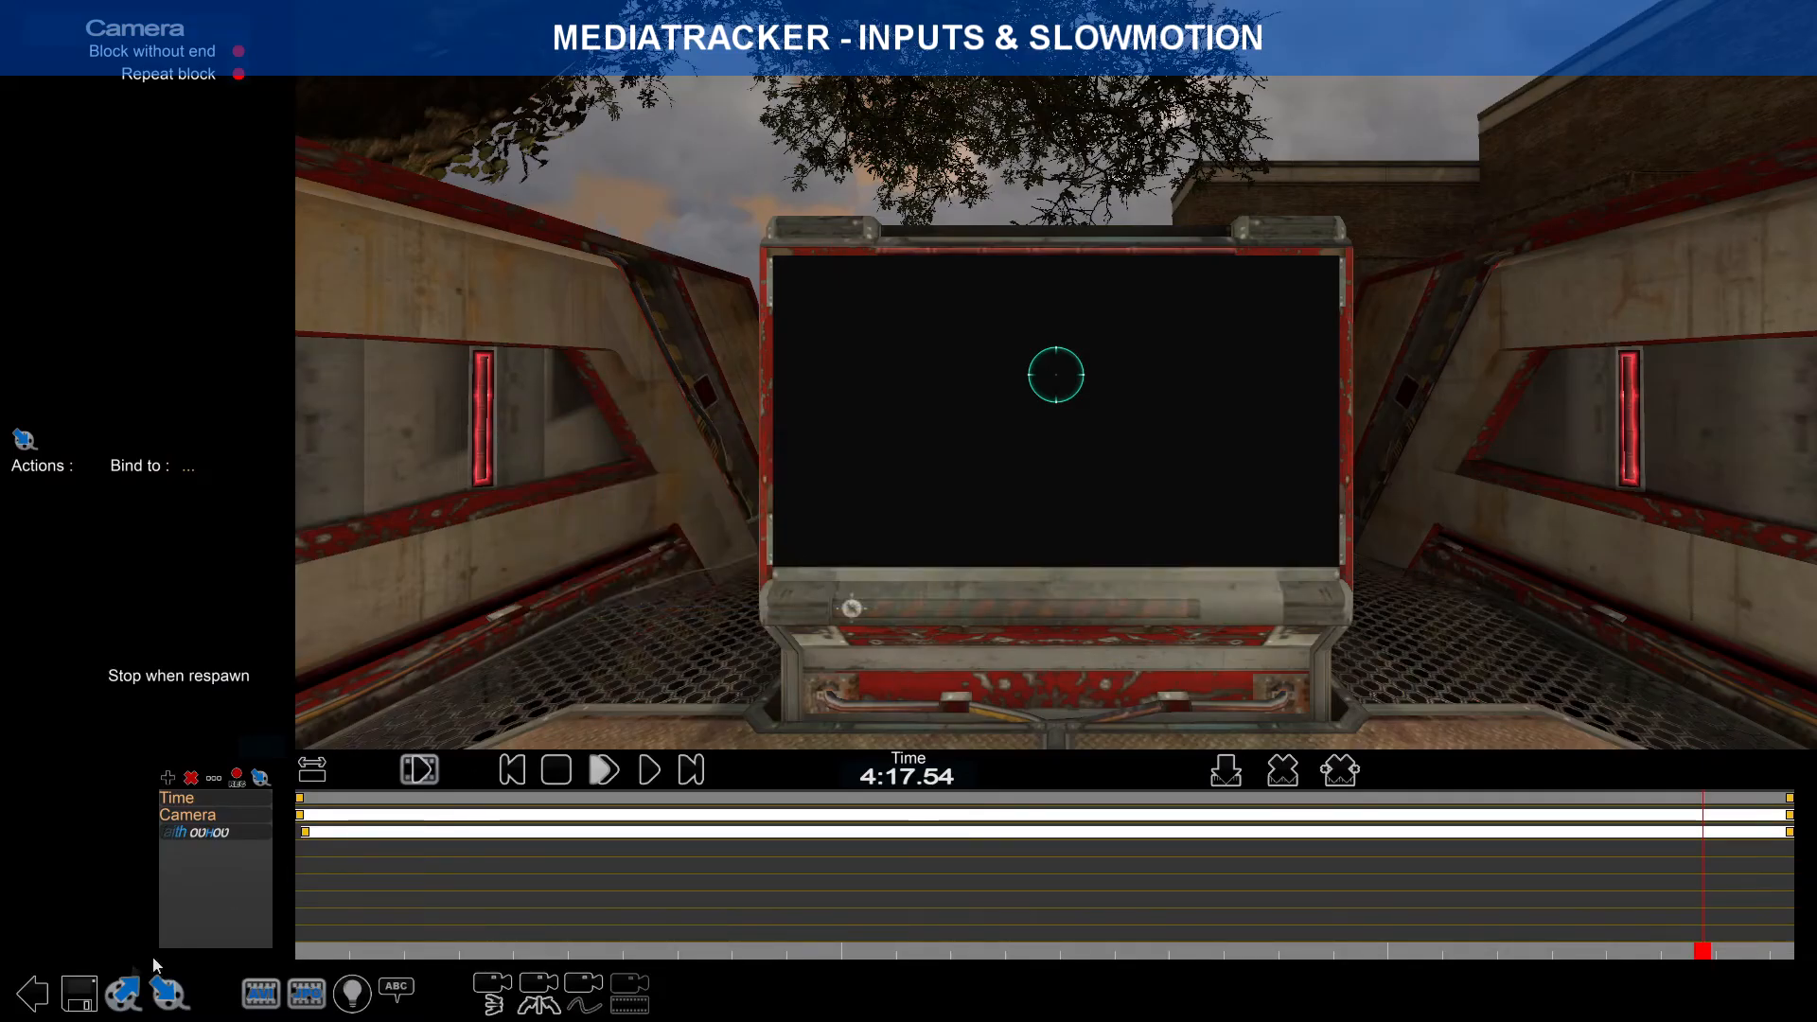
pyautogui.press('Escape')
# Step: Leave MediaTracker and back out of the replays browser to the main menu
pyautogui.click(821, 539)
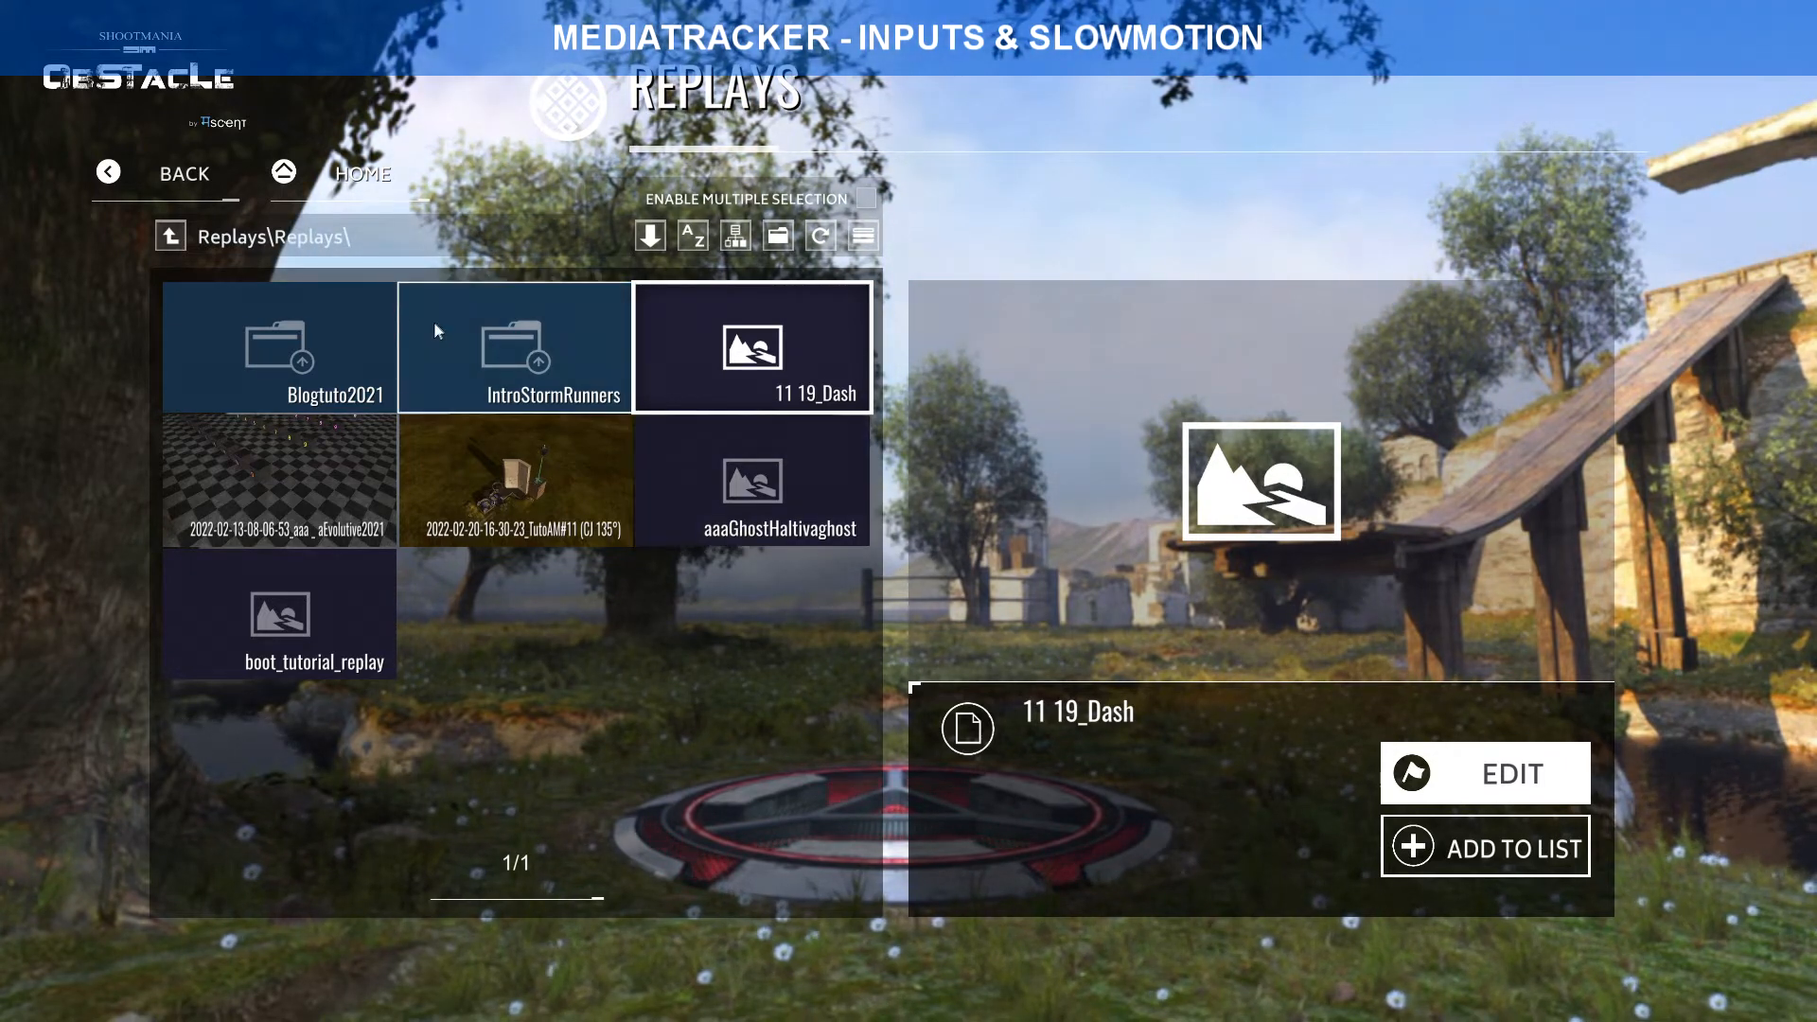
pyautogui.click(171, 237)
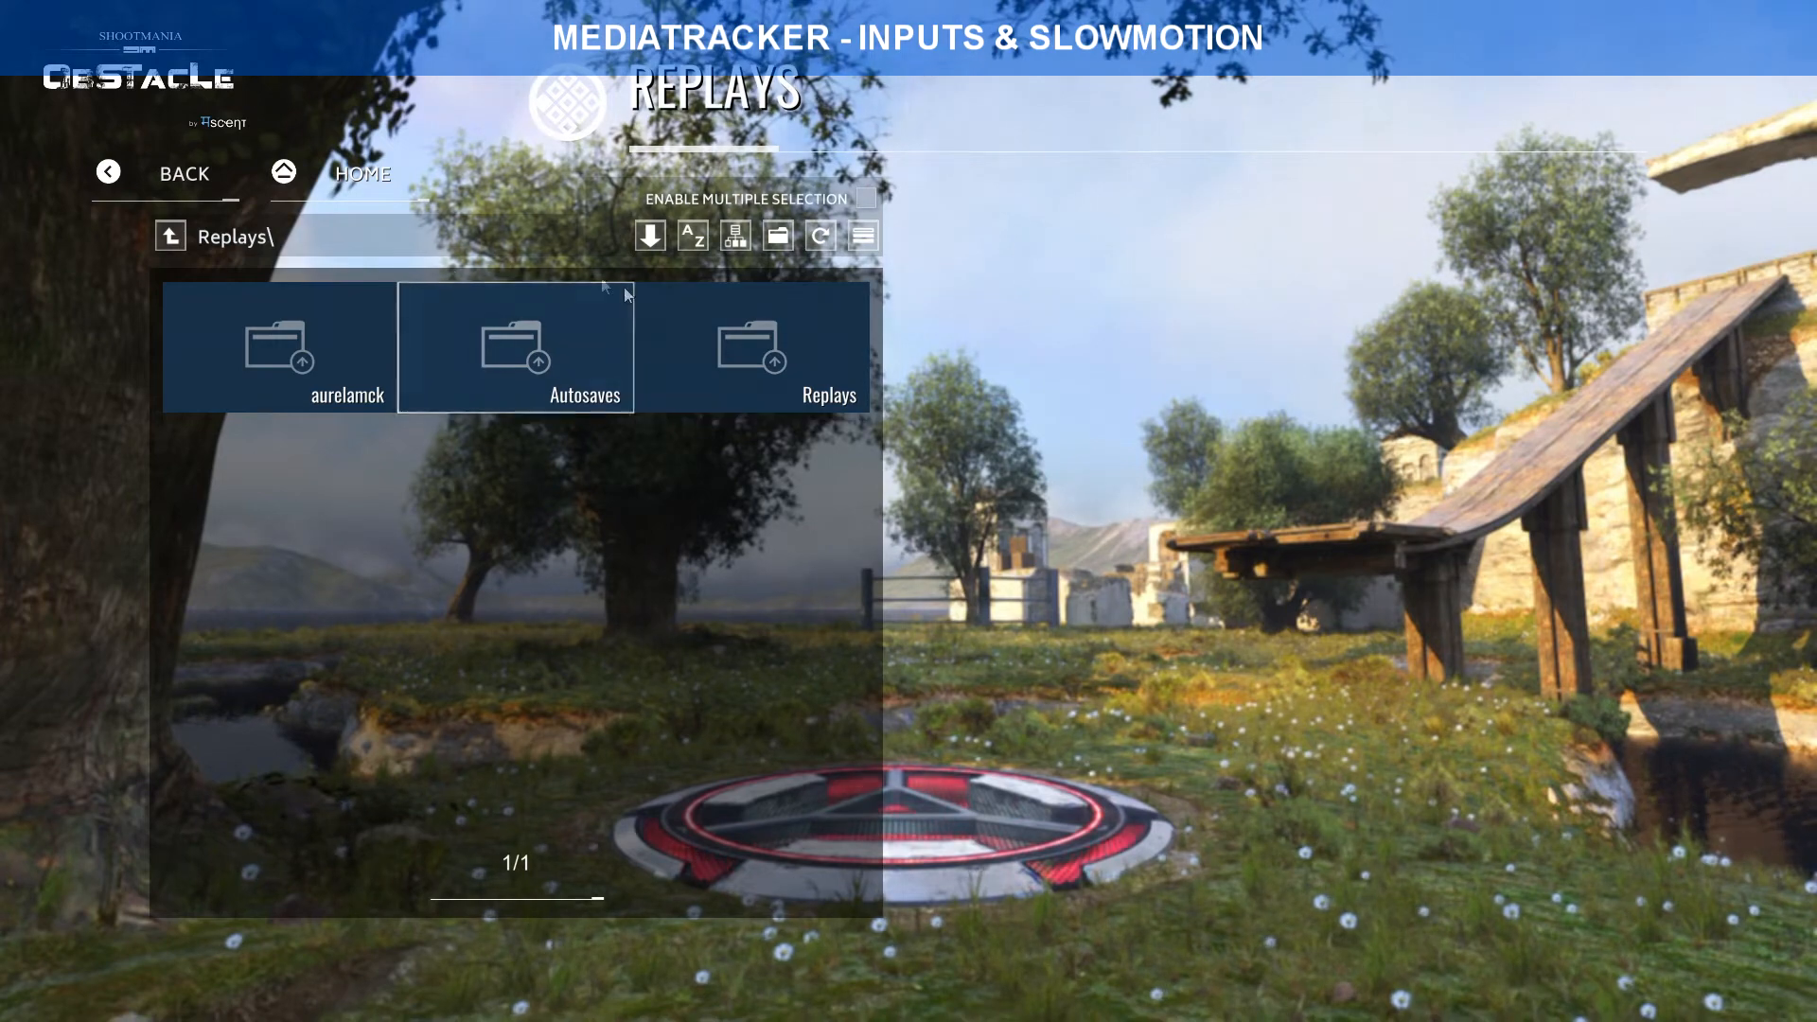
pyautogui.press('Escape')
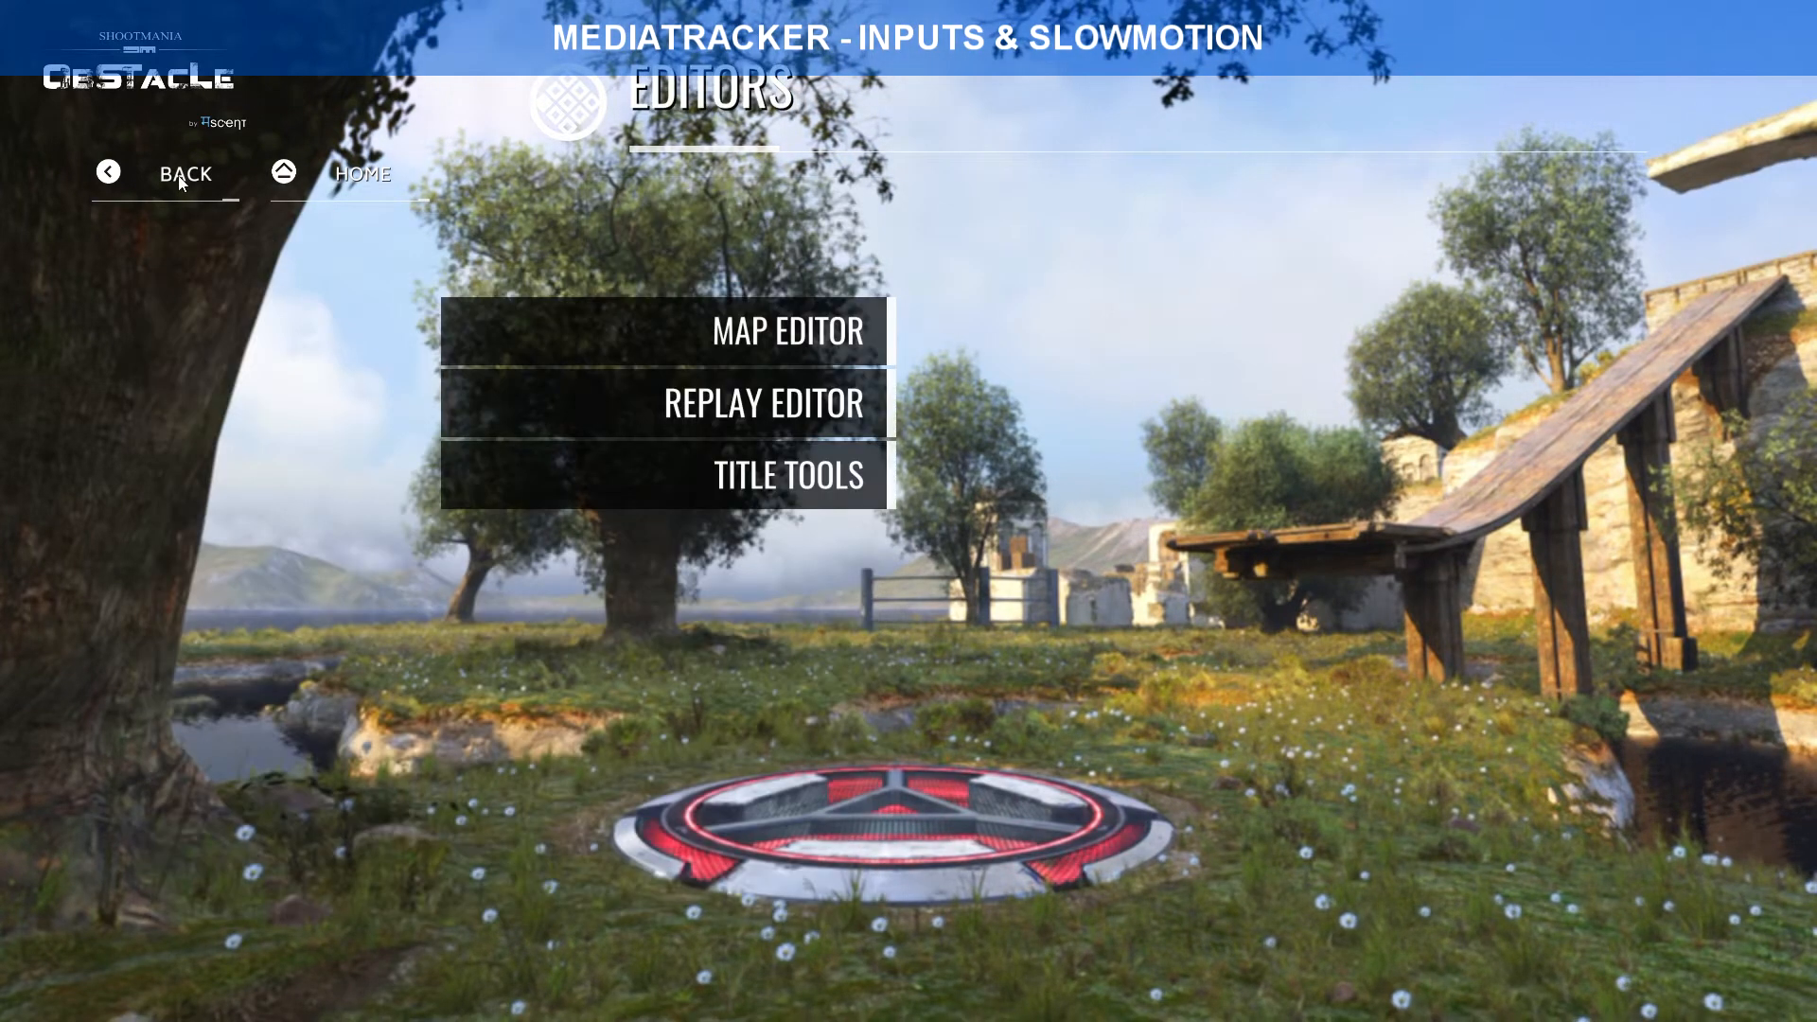
pyautogui.press('Escape')
# Step: Open the Dash map from My Maps > Tuto > TutoAdvancedMovement in the Map Editor
pyautogui.click(694, 577)
pyautogui.click(684, 332)
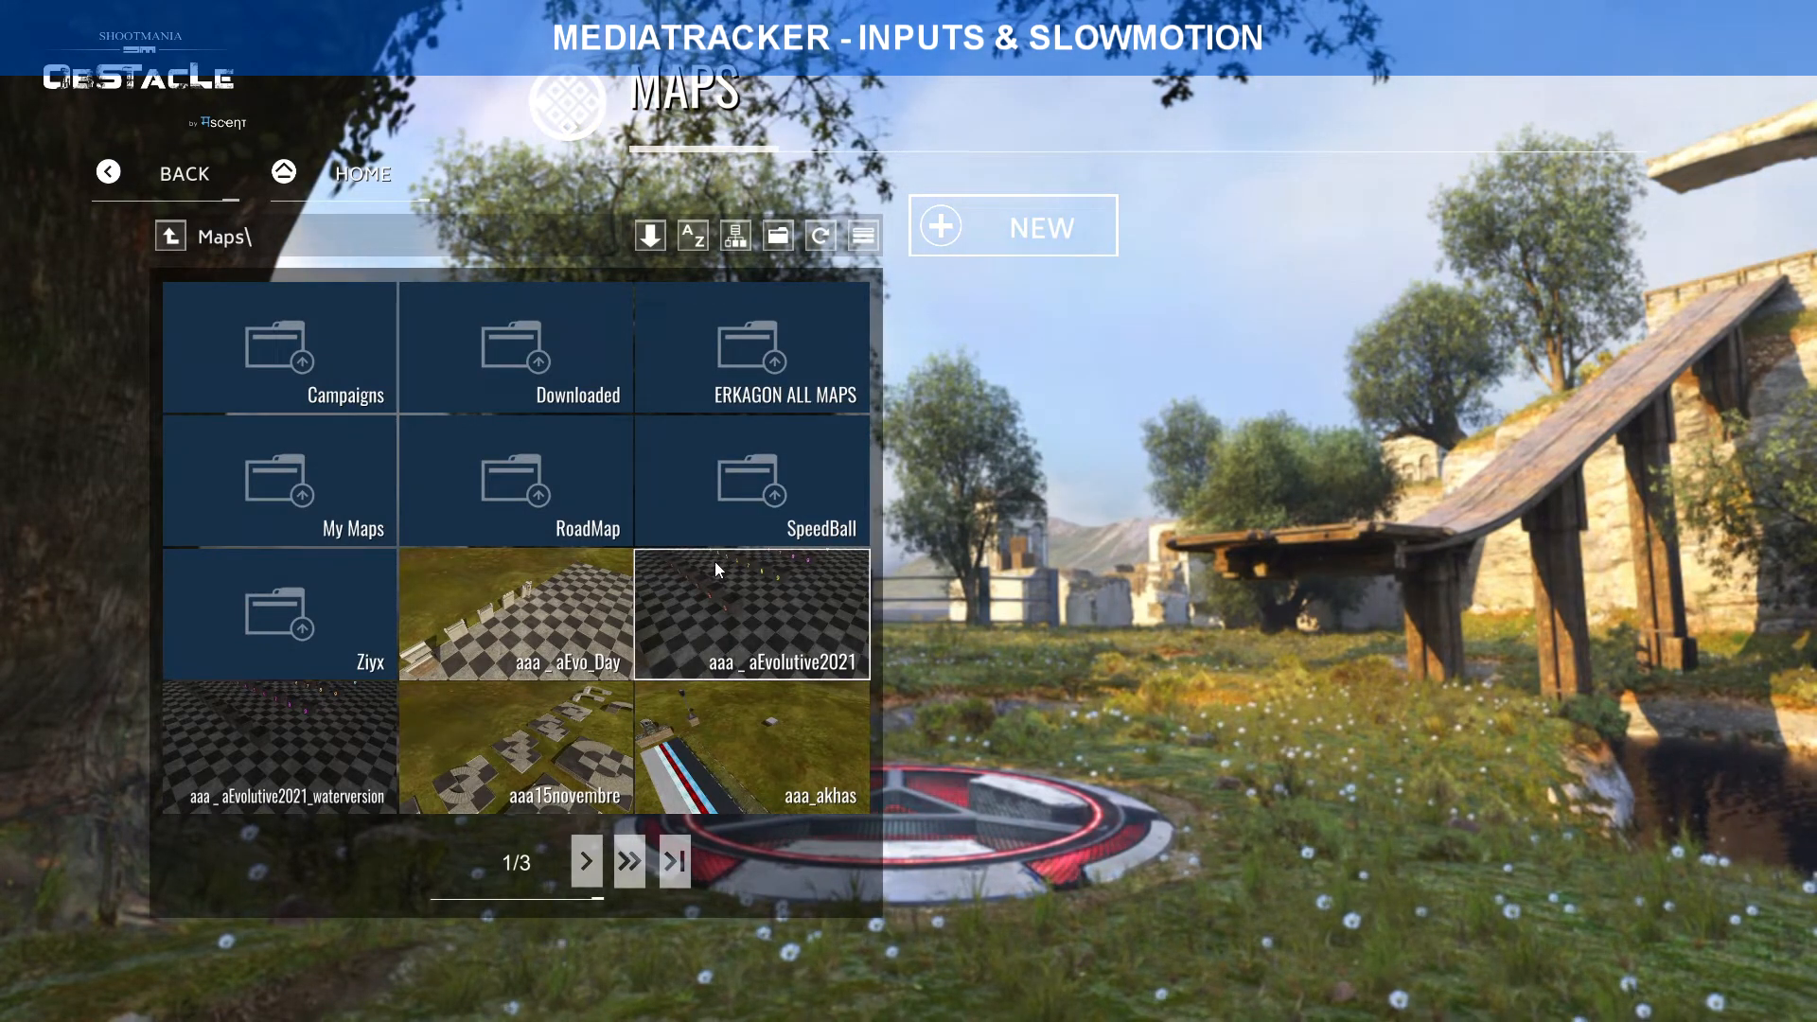
pyautogui.click(365, 504)
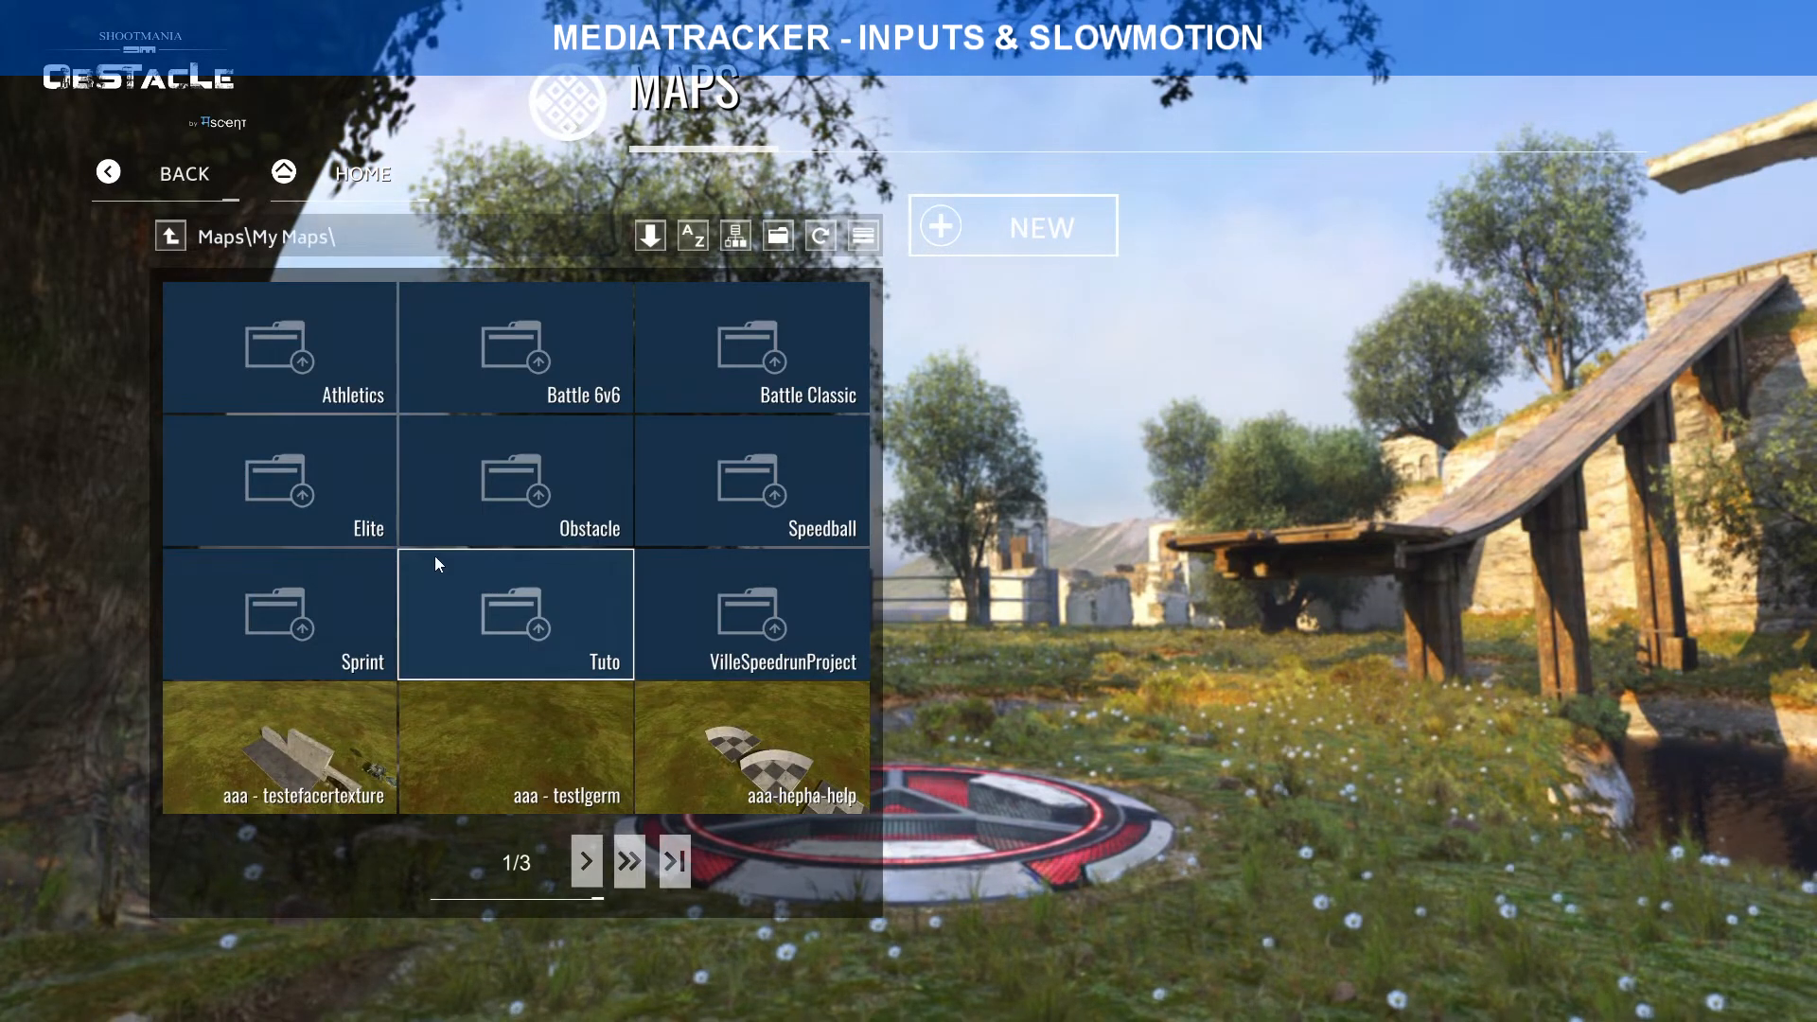
pyautogui.click(519, 644)
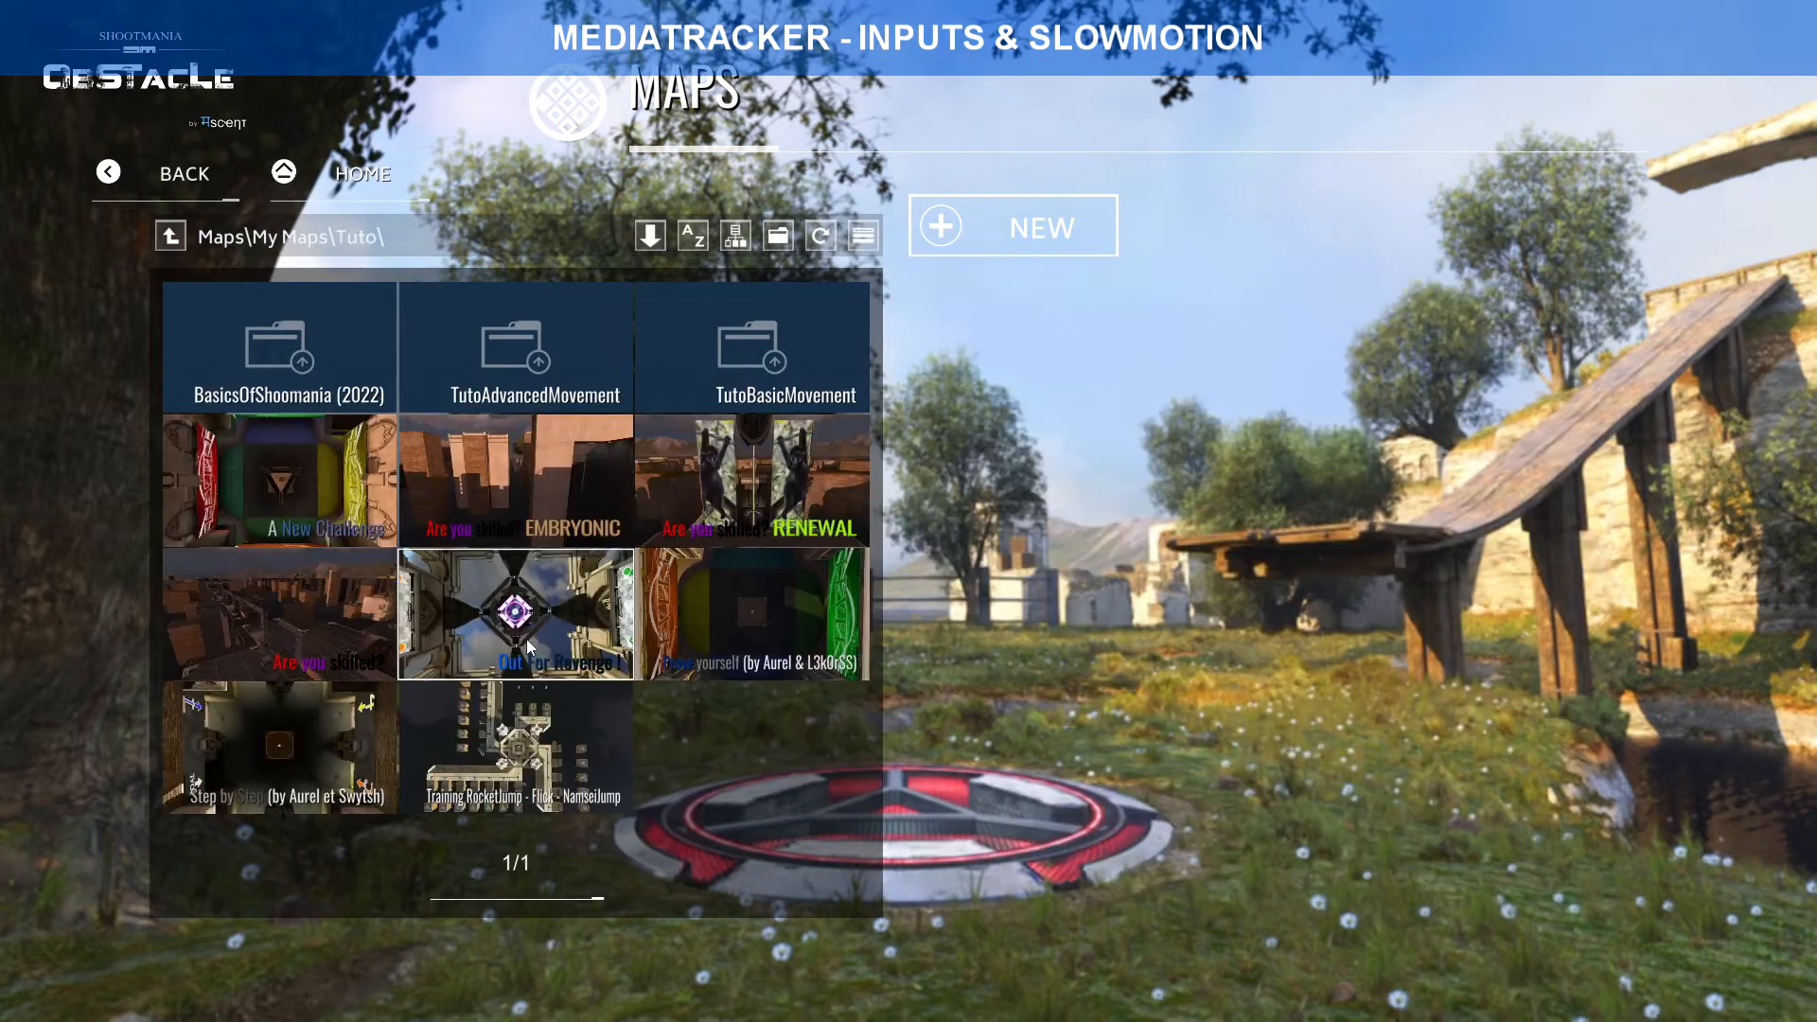
pyautogui.click(536, 390)
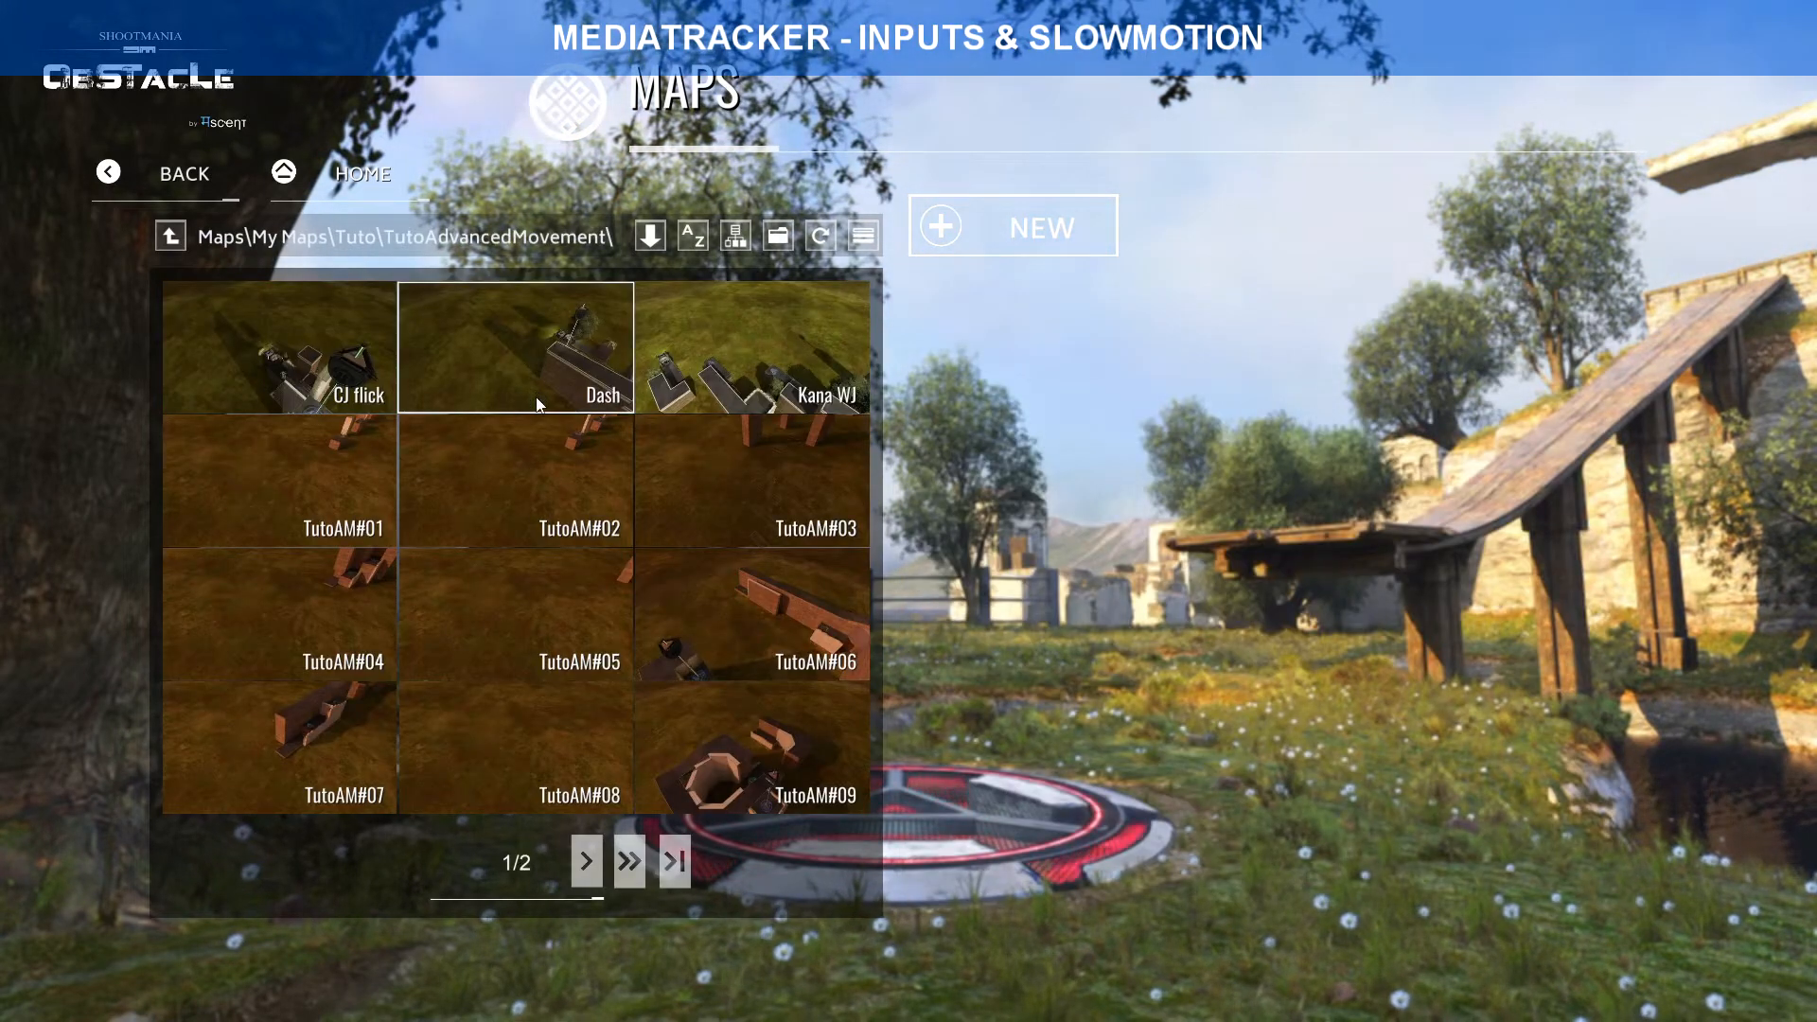
pyautogui.click(521, 388)
pyautogui.click(1411, 782)
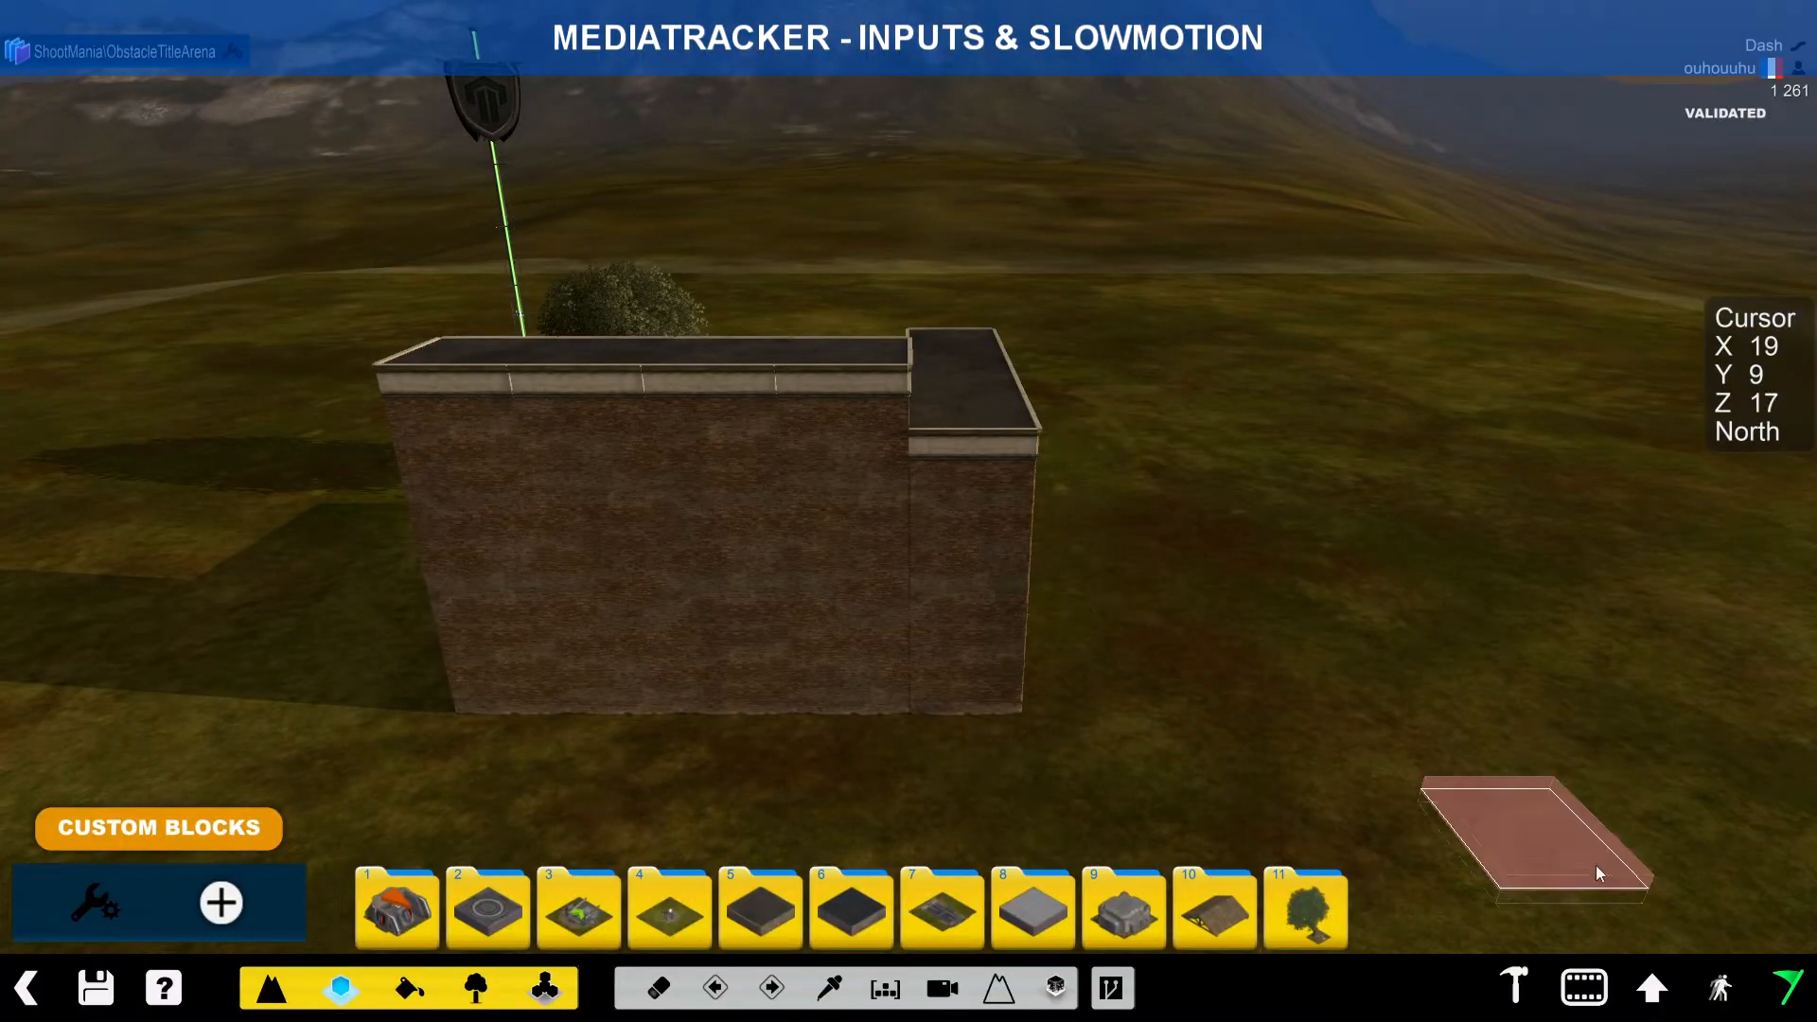
# Step: Orbit the map editor camera around the brick building on the grass
pyautogui.keyDown('alt'); pyautogui.moveTo(1401, 852); pyautogui.dragTo(1143, 633, button='right'); pyautogui.keyUp('alt')
pyautogui.click(1585, 988)
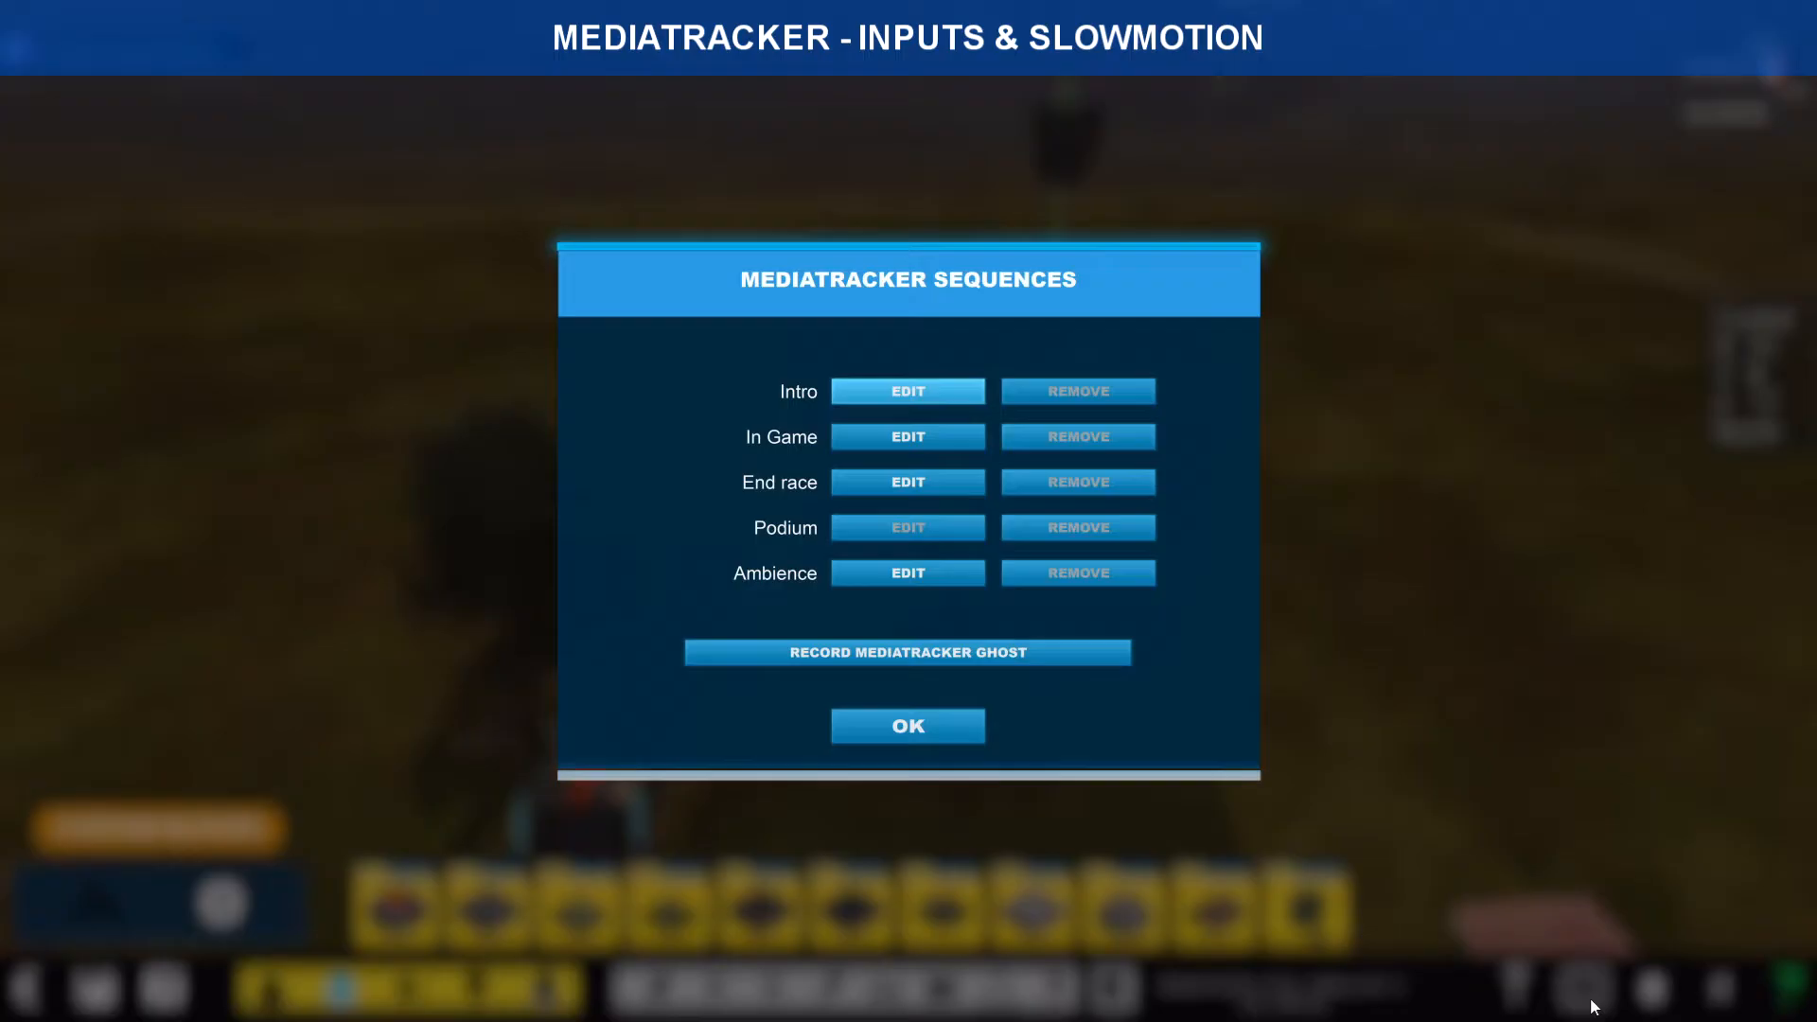
pyautogui.click(893, 438)
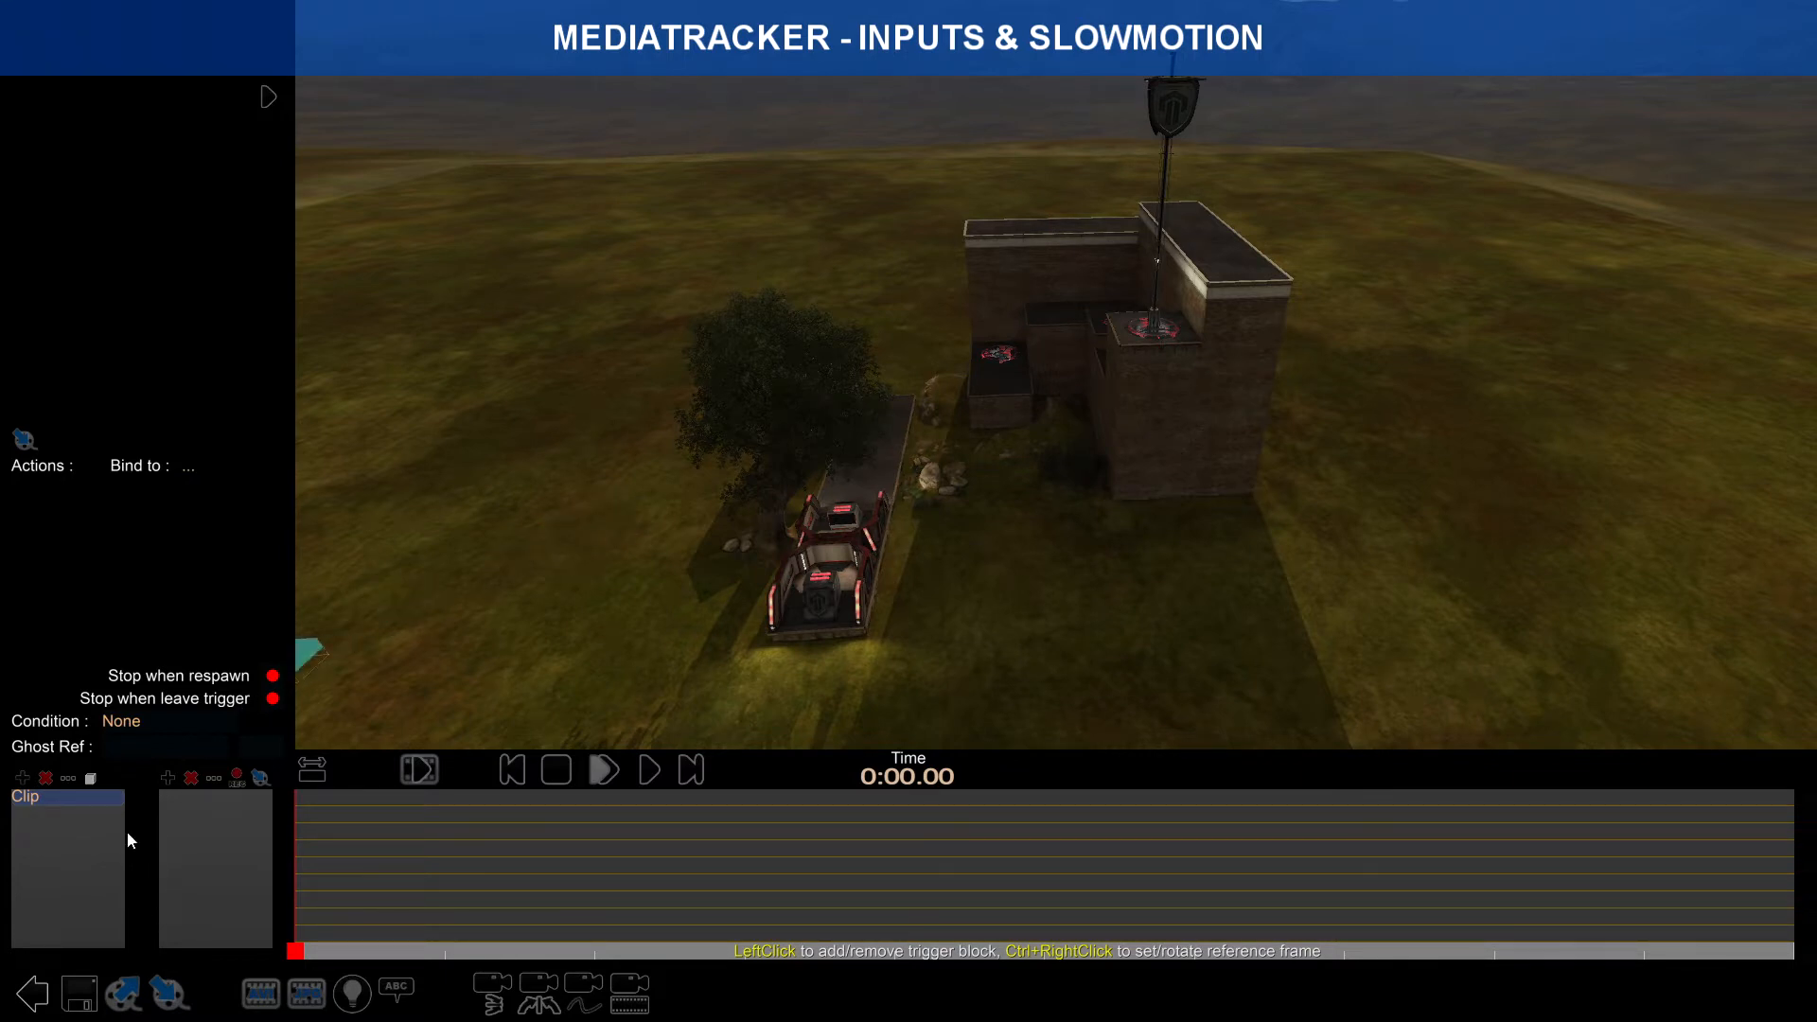
pyautogui.click(42, 996)
pyautogui.keyDown('alt'); pyautogui.moveTo(530, 776); pyautogui.dragTo(697, 593, button='right'); pyautogui.keyUp('alt')
# Step: Pick the existing platform block with the pipette and erase the tree beside the platform
pyautogui.keyDown('alt'); pyautogui.scroll(4, 697, 593); pyautogui.keyUp('alt')
pyautogui.press('ctrl')
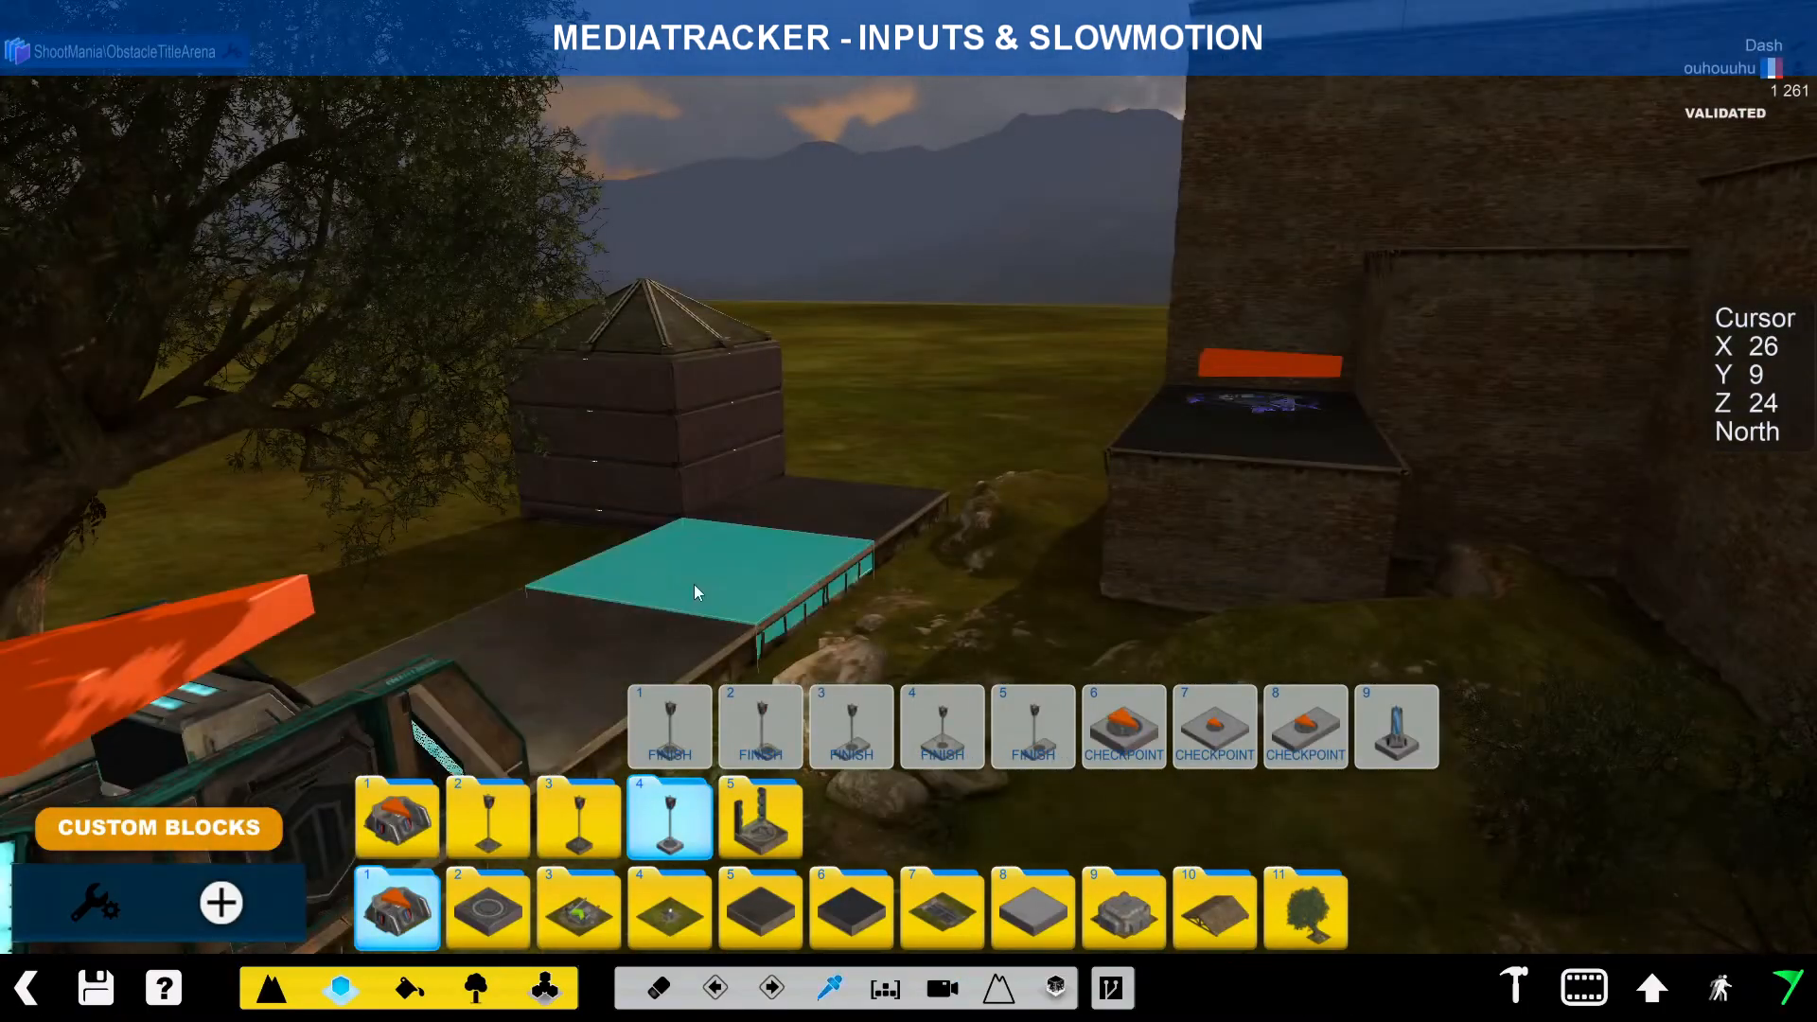
pyautogui.click(697, 592)
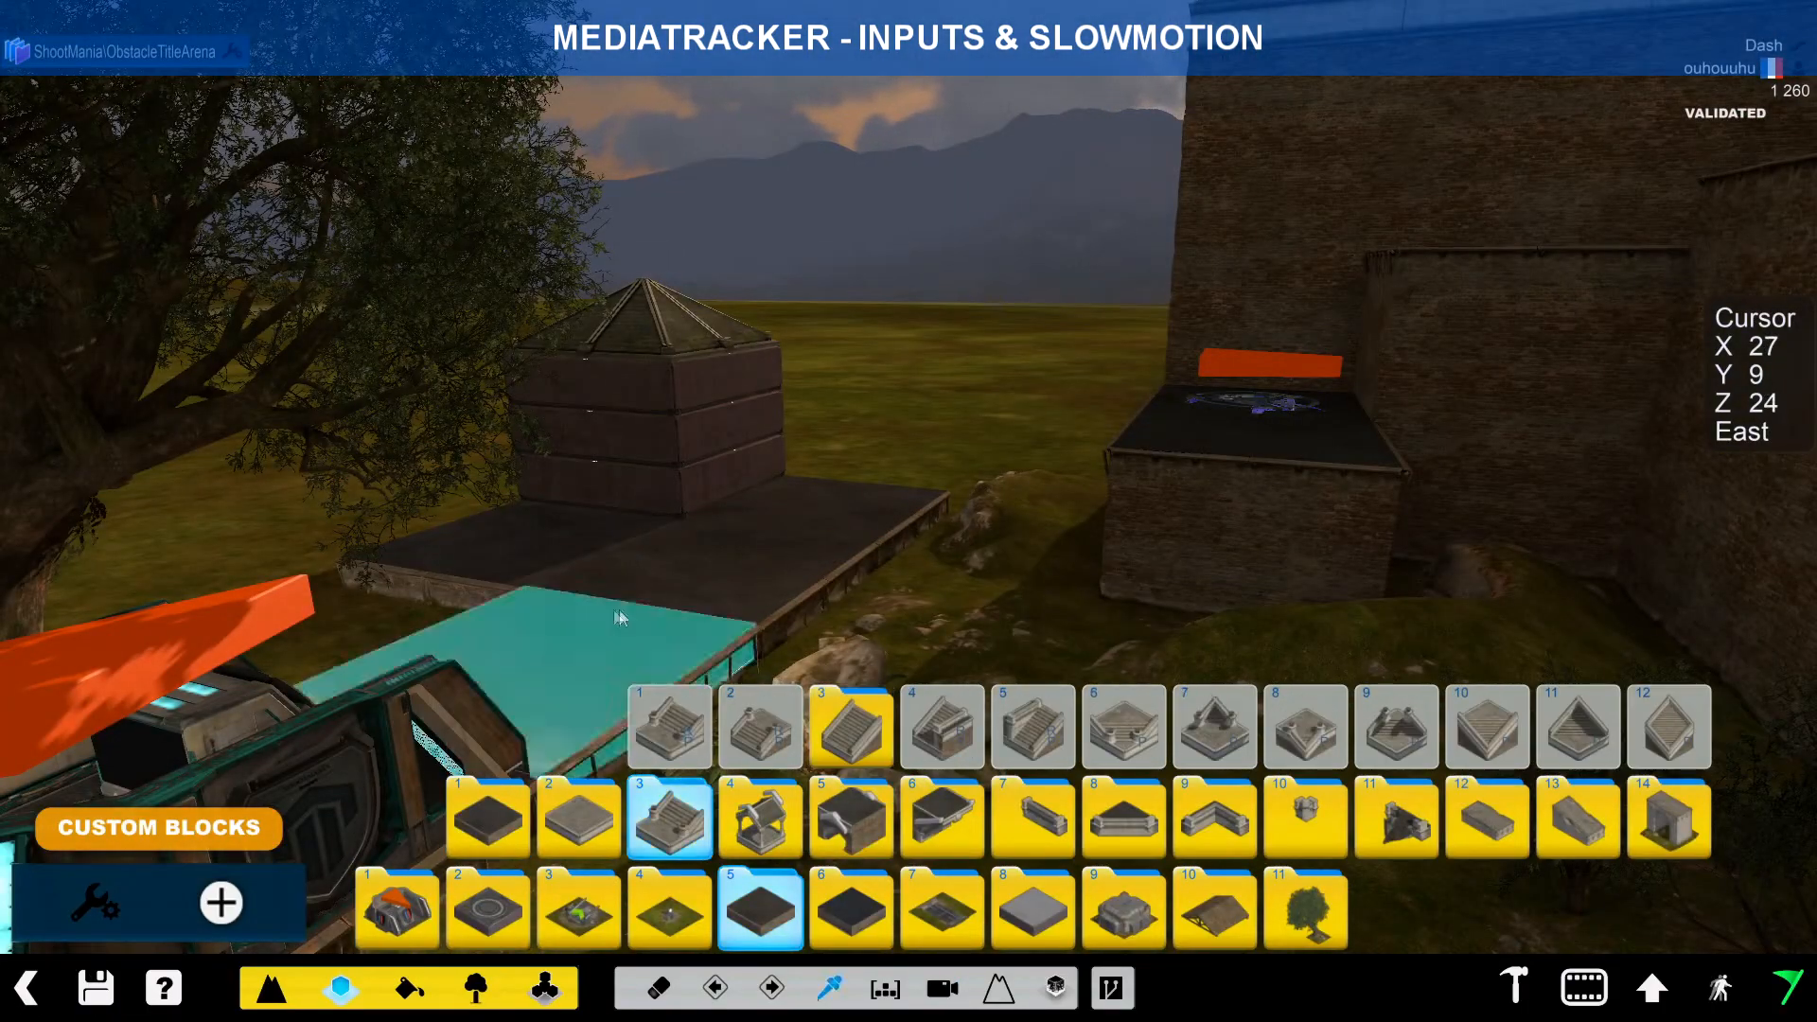
pyautogui.press('ctrl')
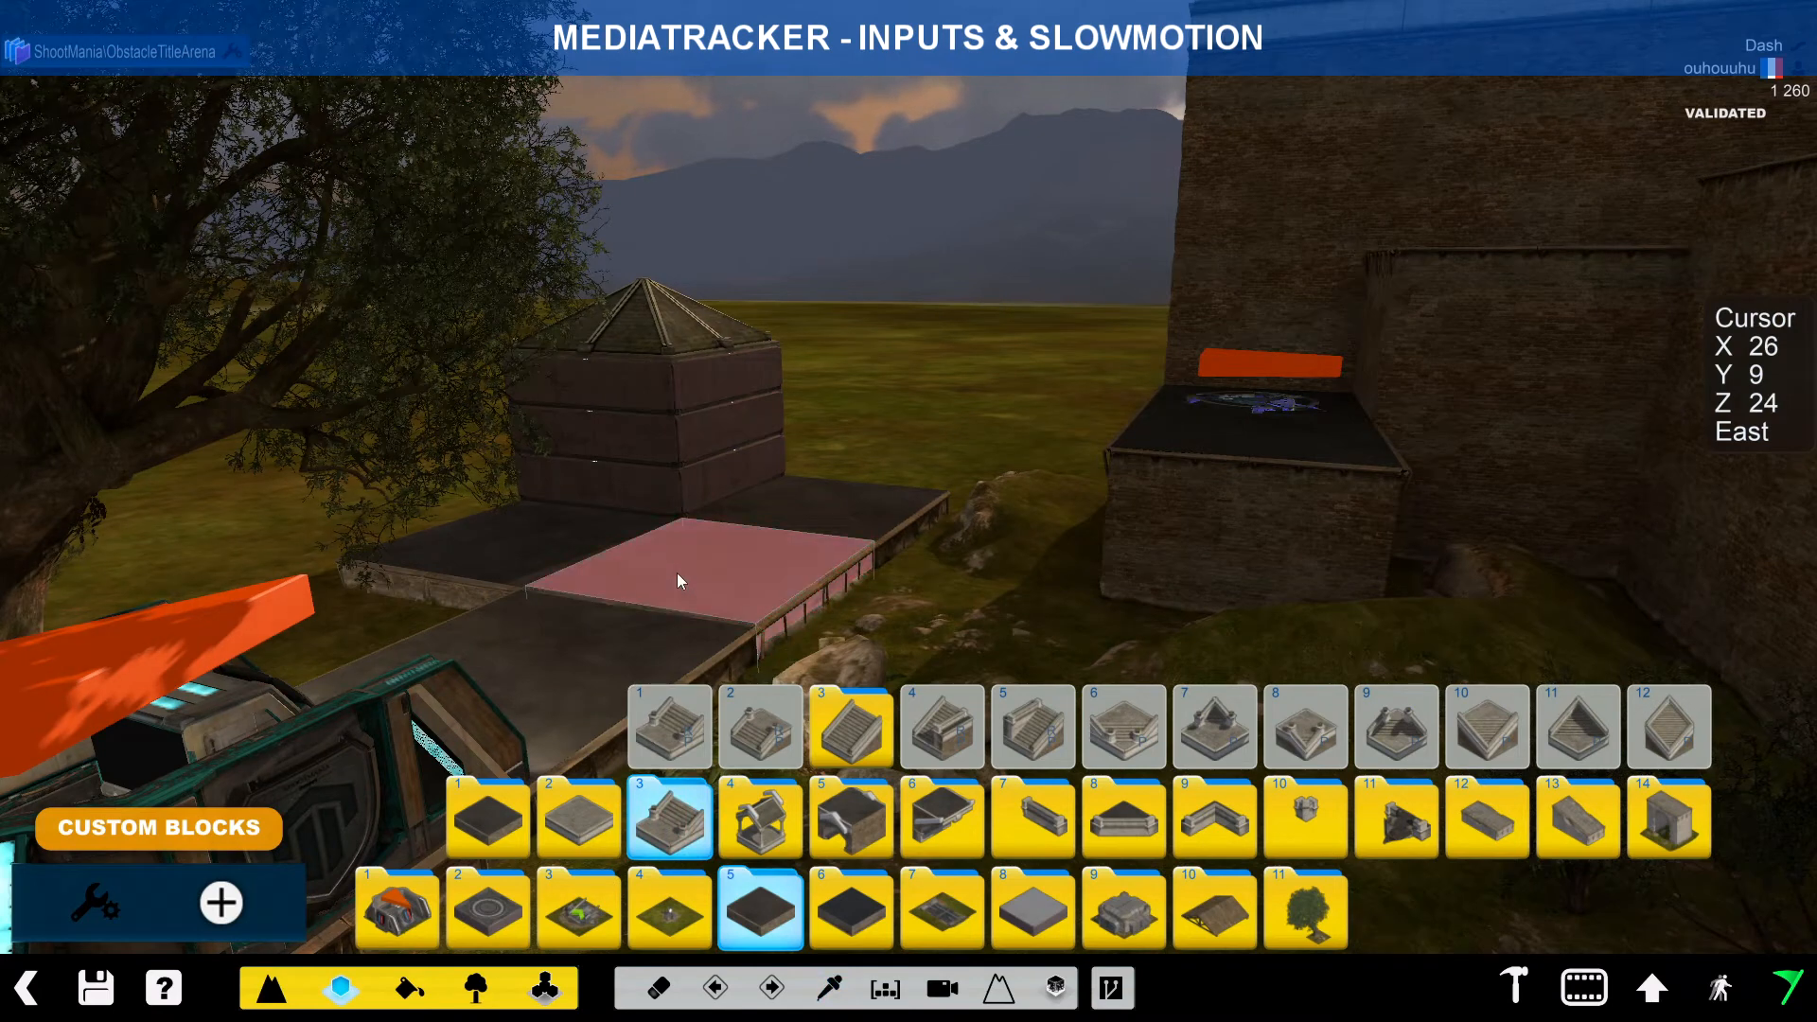
pyautogui.press('alt')
pyautogui.press('ctrl')
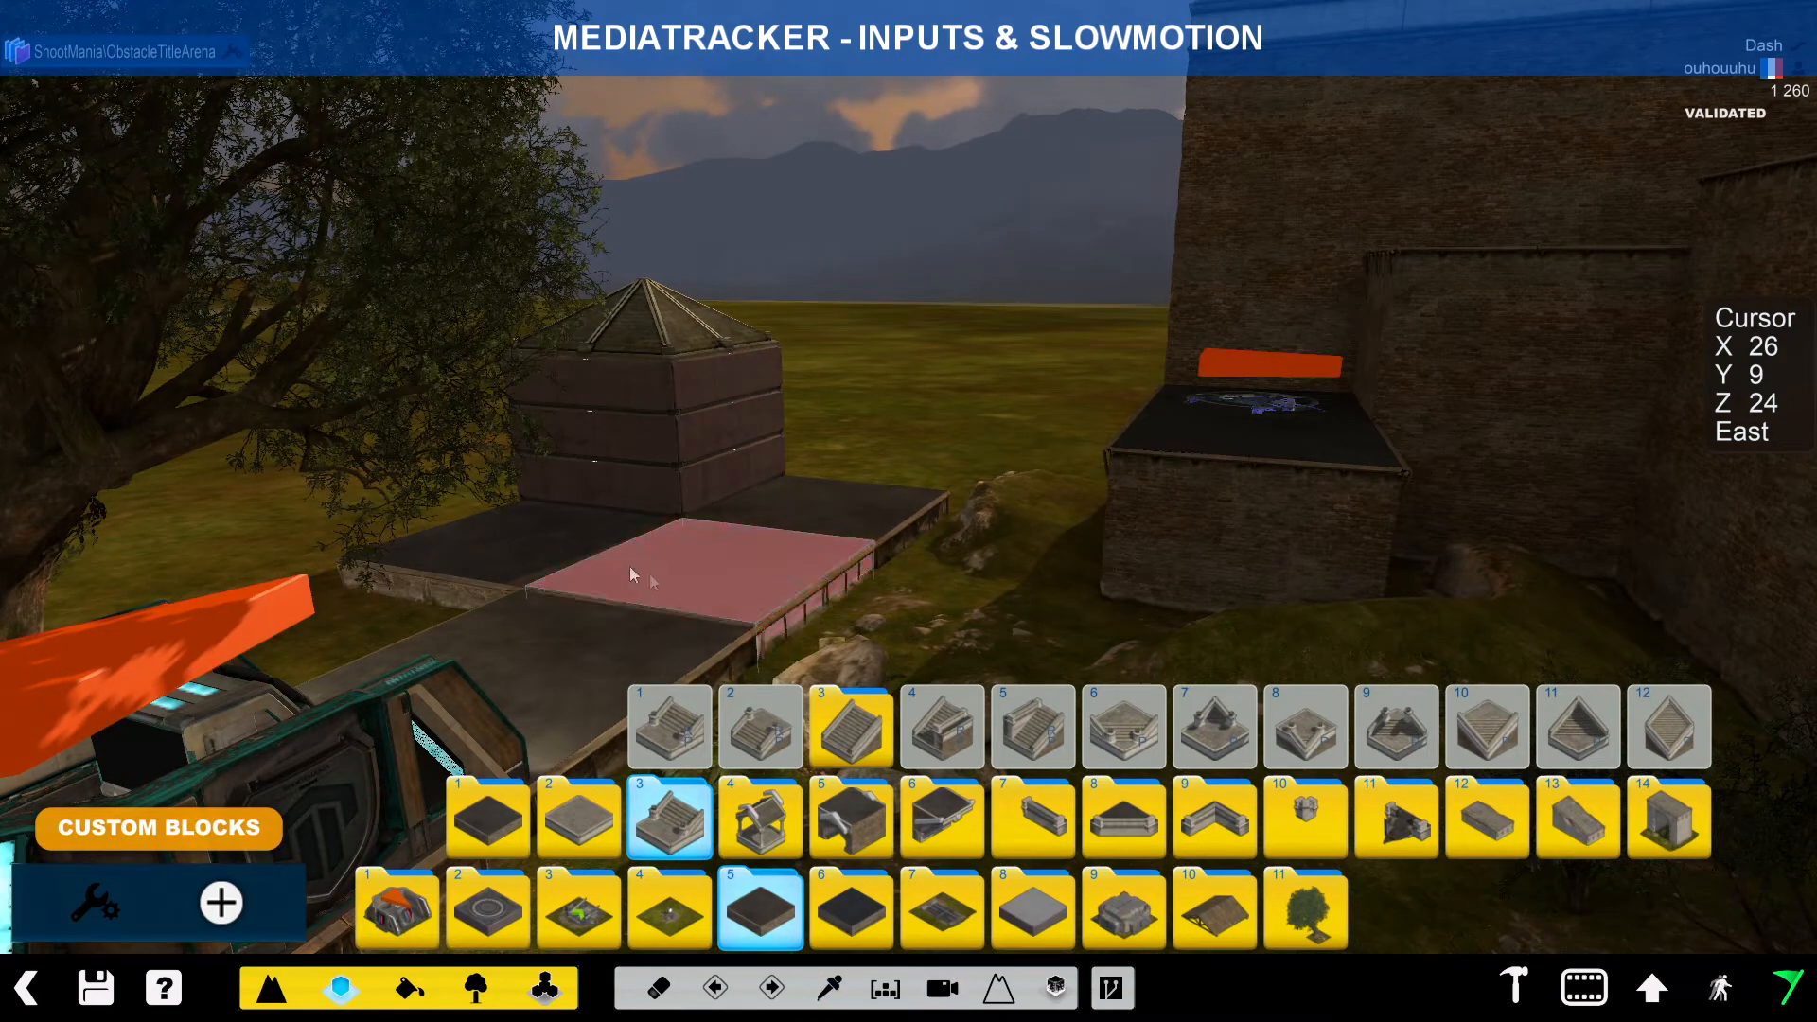
pyautogui.press('alt')
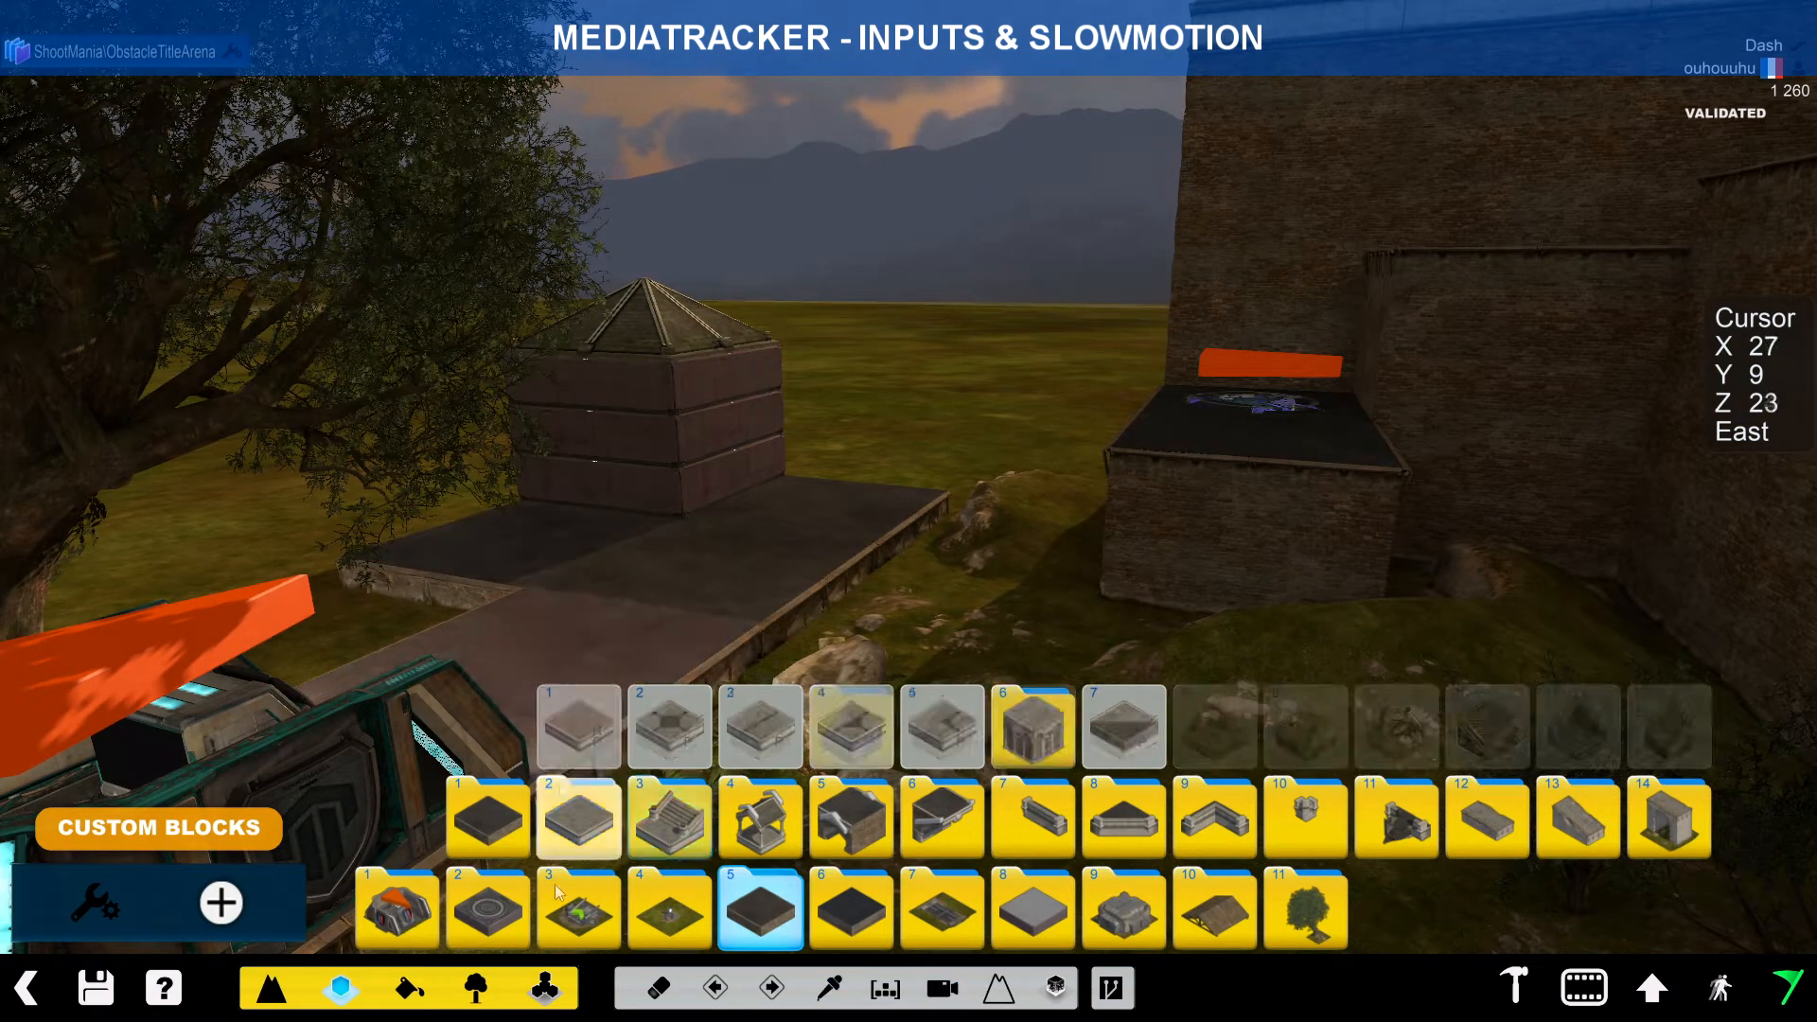
pyautogui.press('x')
pyautogui.click(489, 573)
pyautogui.press('ctrl')
pyautogui.press('x')
pyautogui.press('ctrl')
# Step: Undo the tree erasure and erase the extra block on the platform instead
pyautogui.keyDown('alt'); pyautogui.moveTo(572, 565); pyautogui.dragTo(652, 603); pyautogui.keyUp('alt')
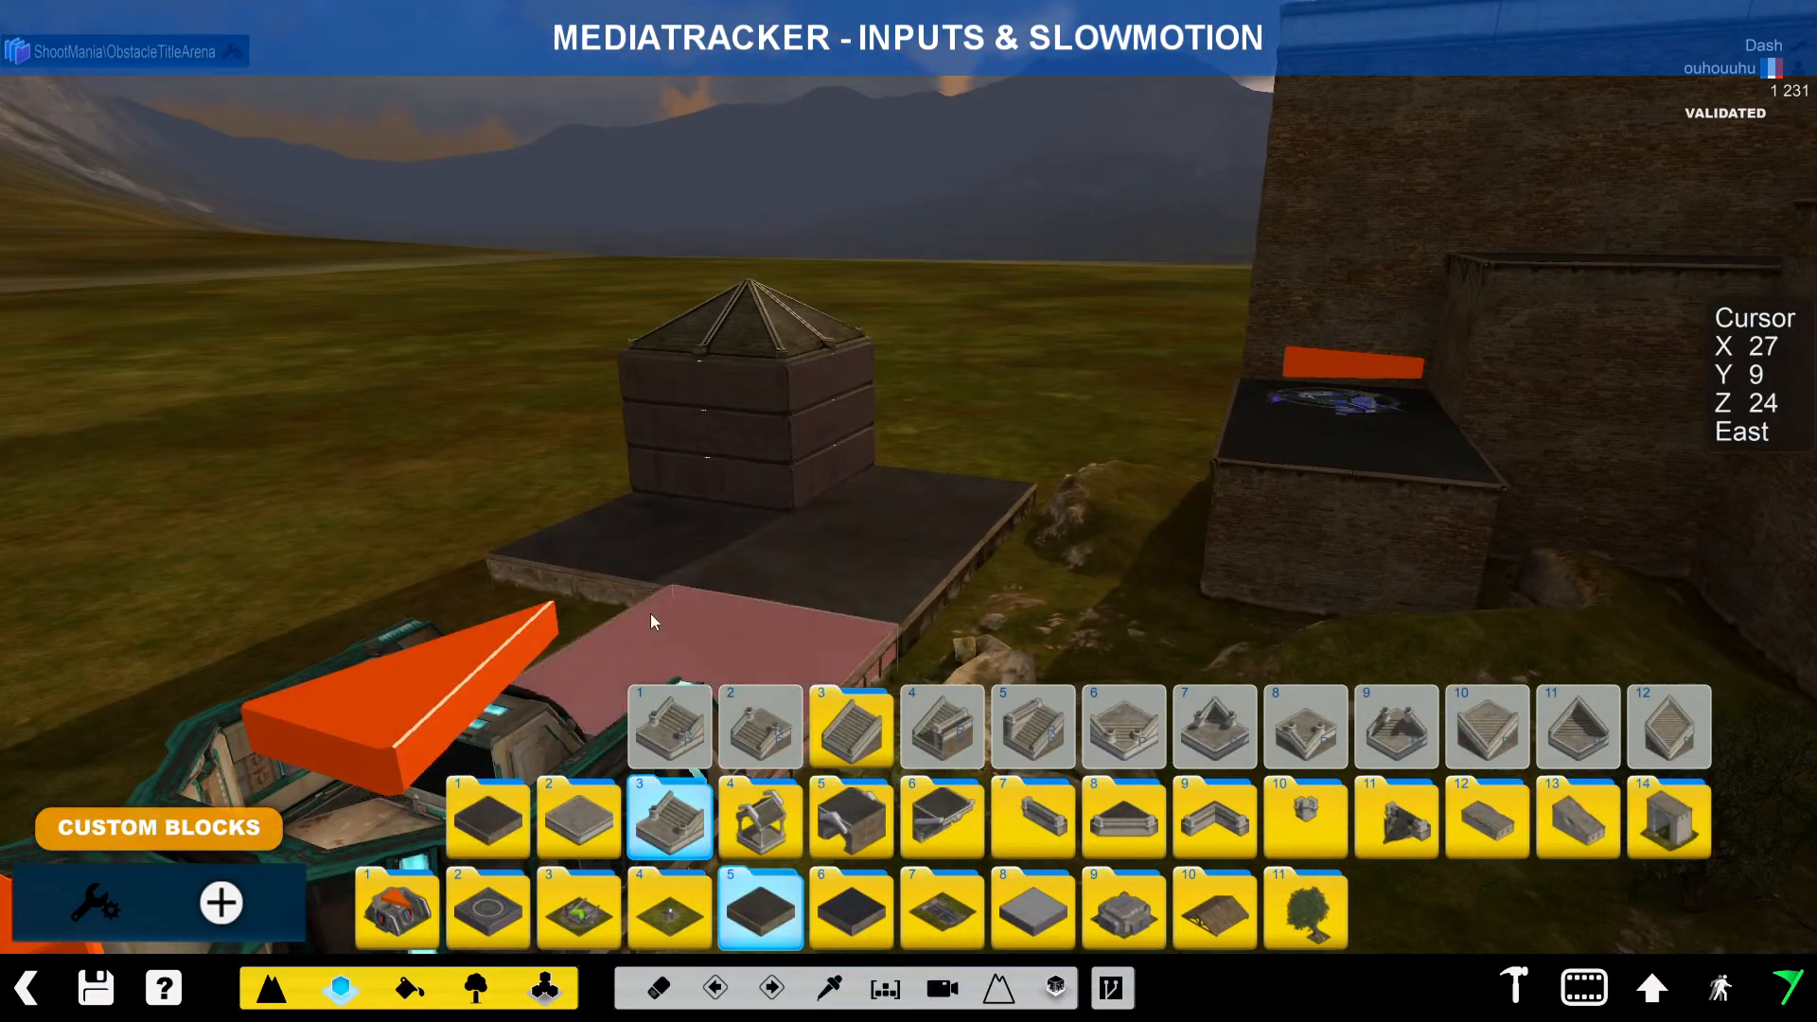
pyautogui.hotkey('ctrl', 'z')
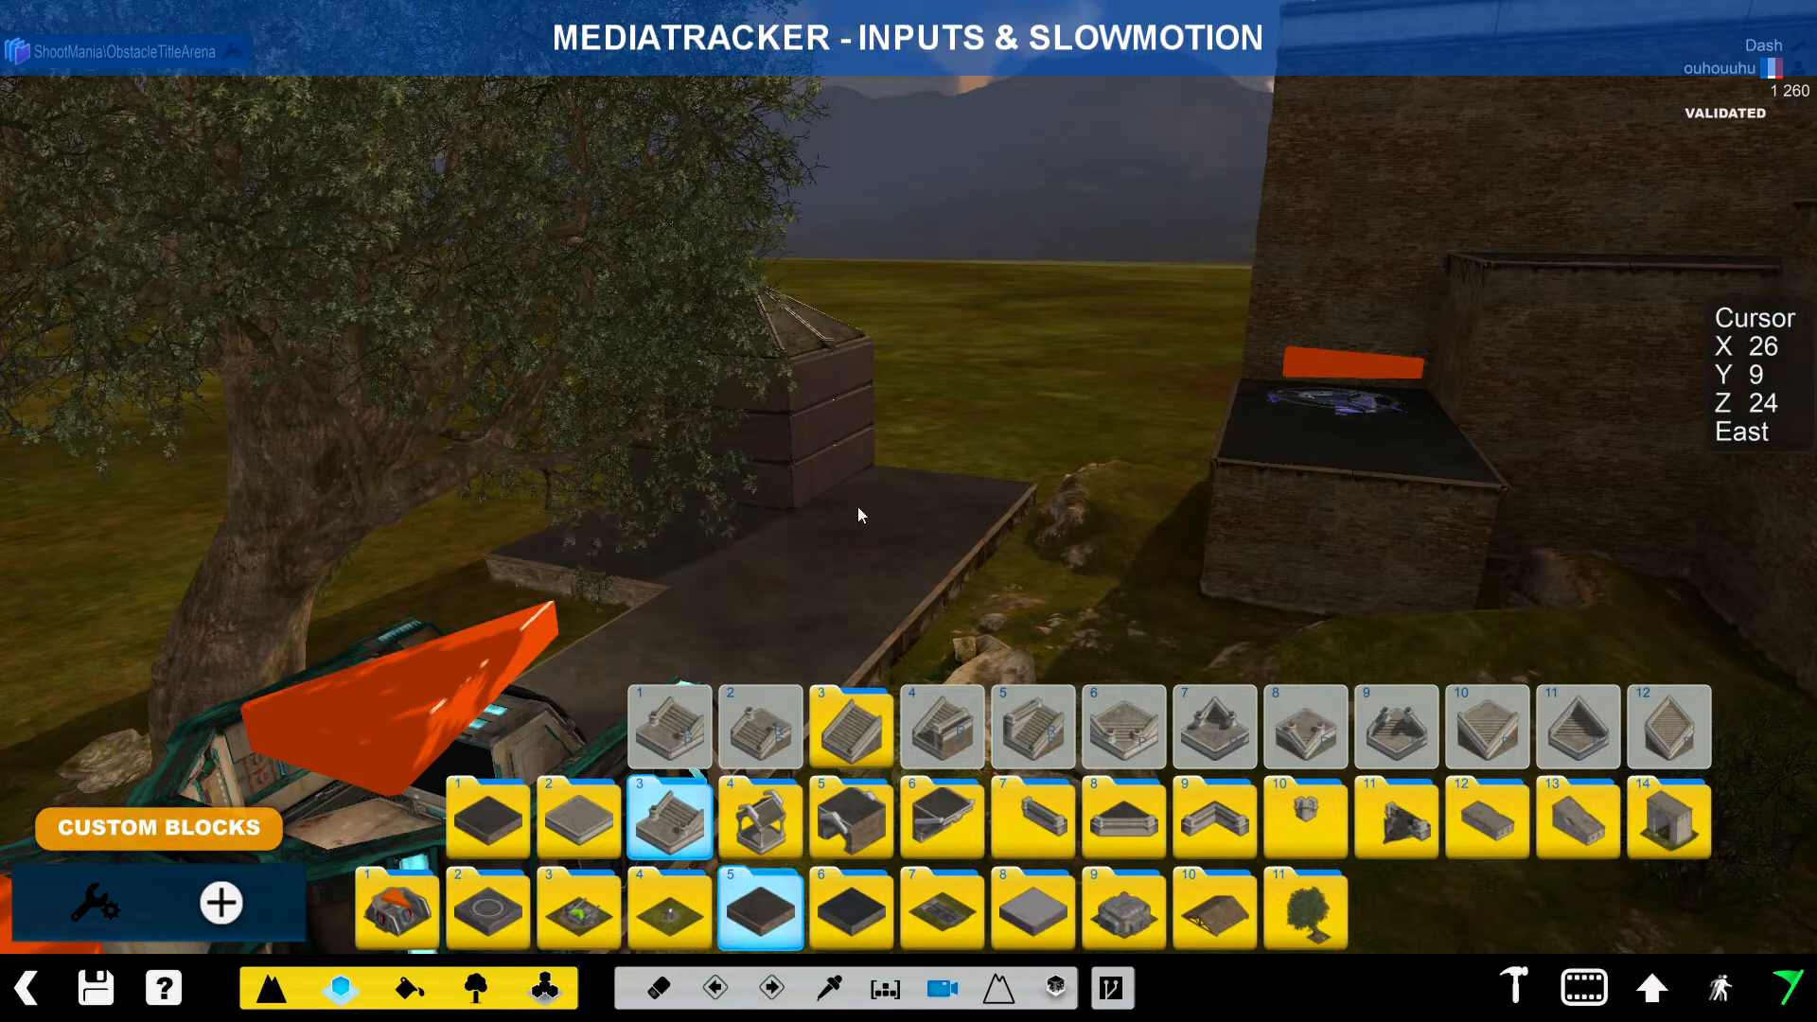
pyautogui.keyDown('alt'); pyautogui.moveTo(859, 517); pyautogui.dragTo(624, 532, button='right'); pyautogui.keyUp('alt')
pyautogui.press('x')
pyautogui.click(618, 526)
pyautogui.press('x')
# Step: Select ring-shaped block 3 from category 2, subcategory 5, facing South
pyautogui.moveTo(522, 821)
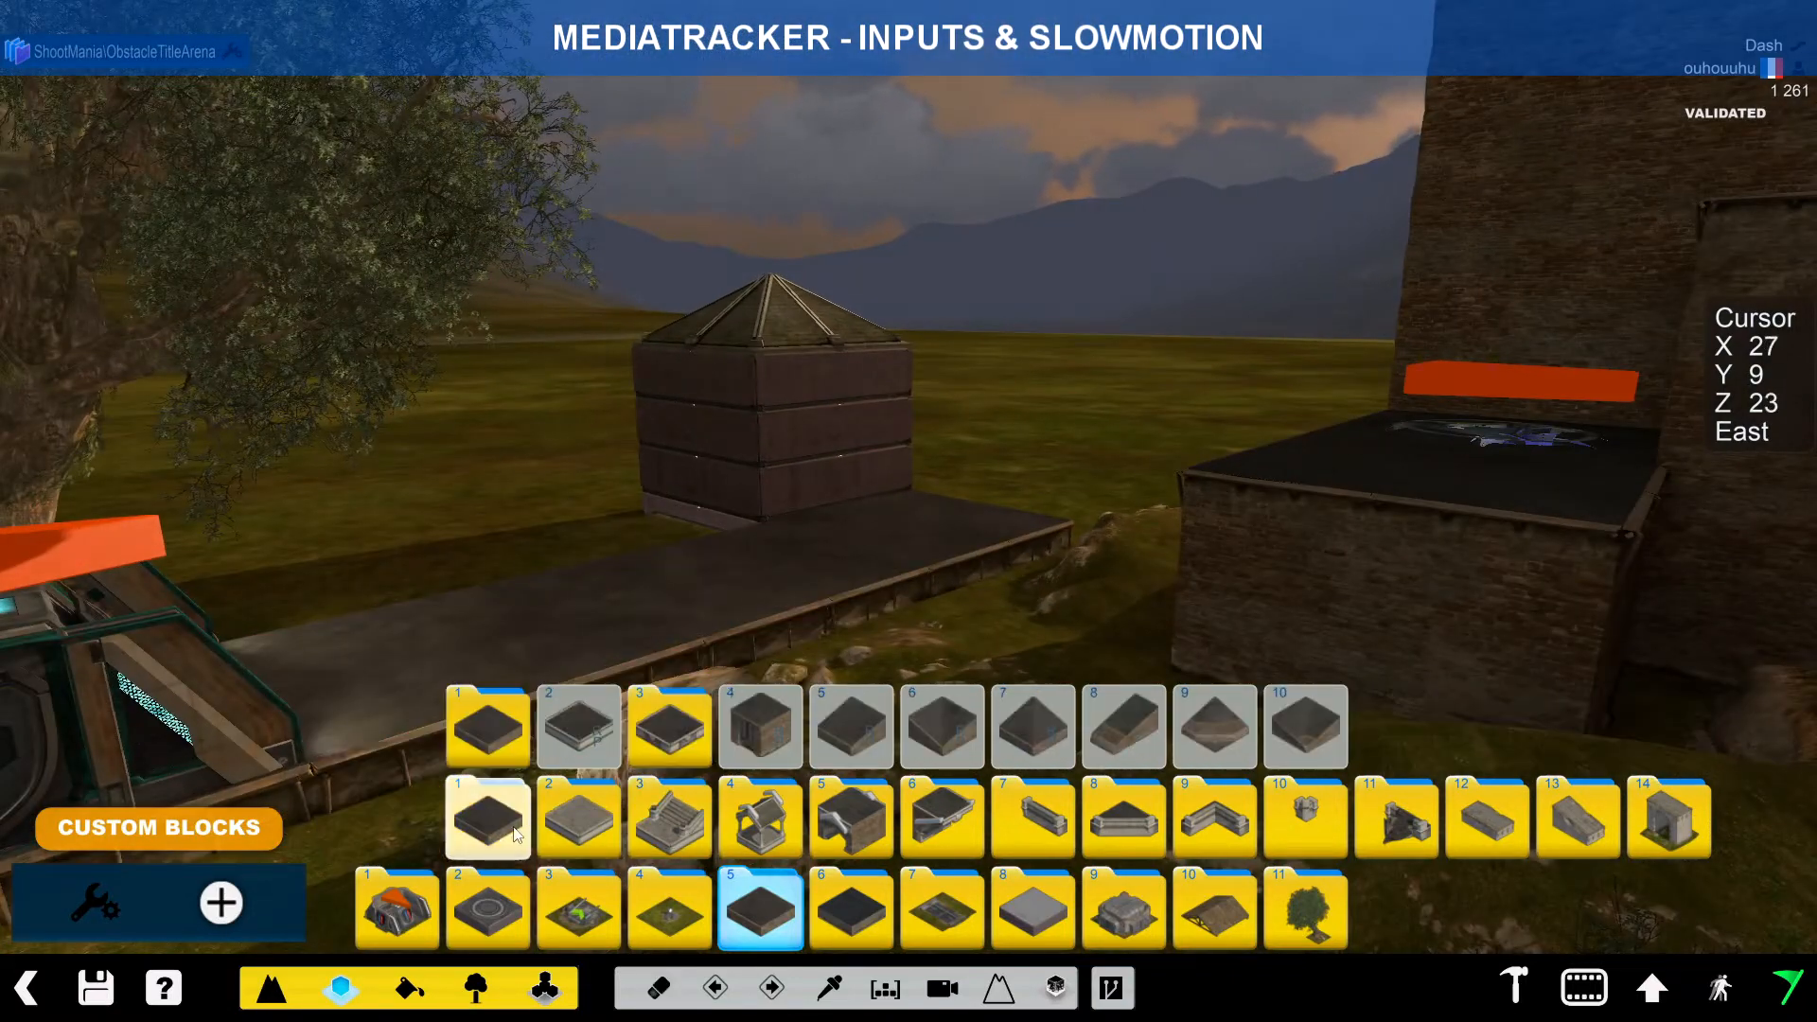
pyautogui.moveTo(567, 917)
pyautogui.click(665, 916)
pyautogui.click(852, 916)
pyautogui.click(940, 916)
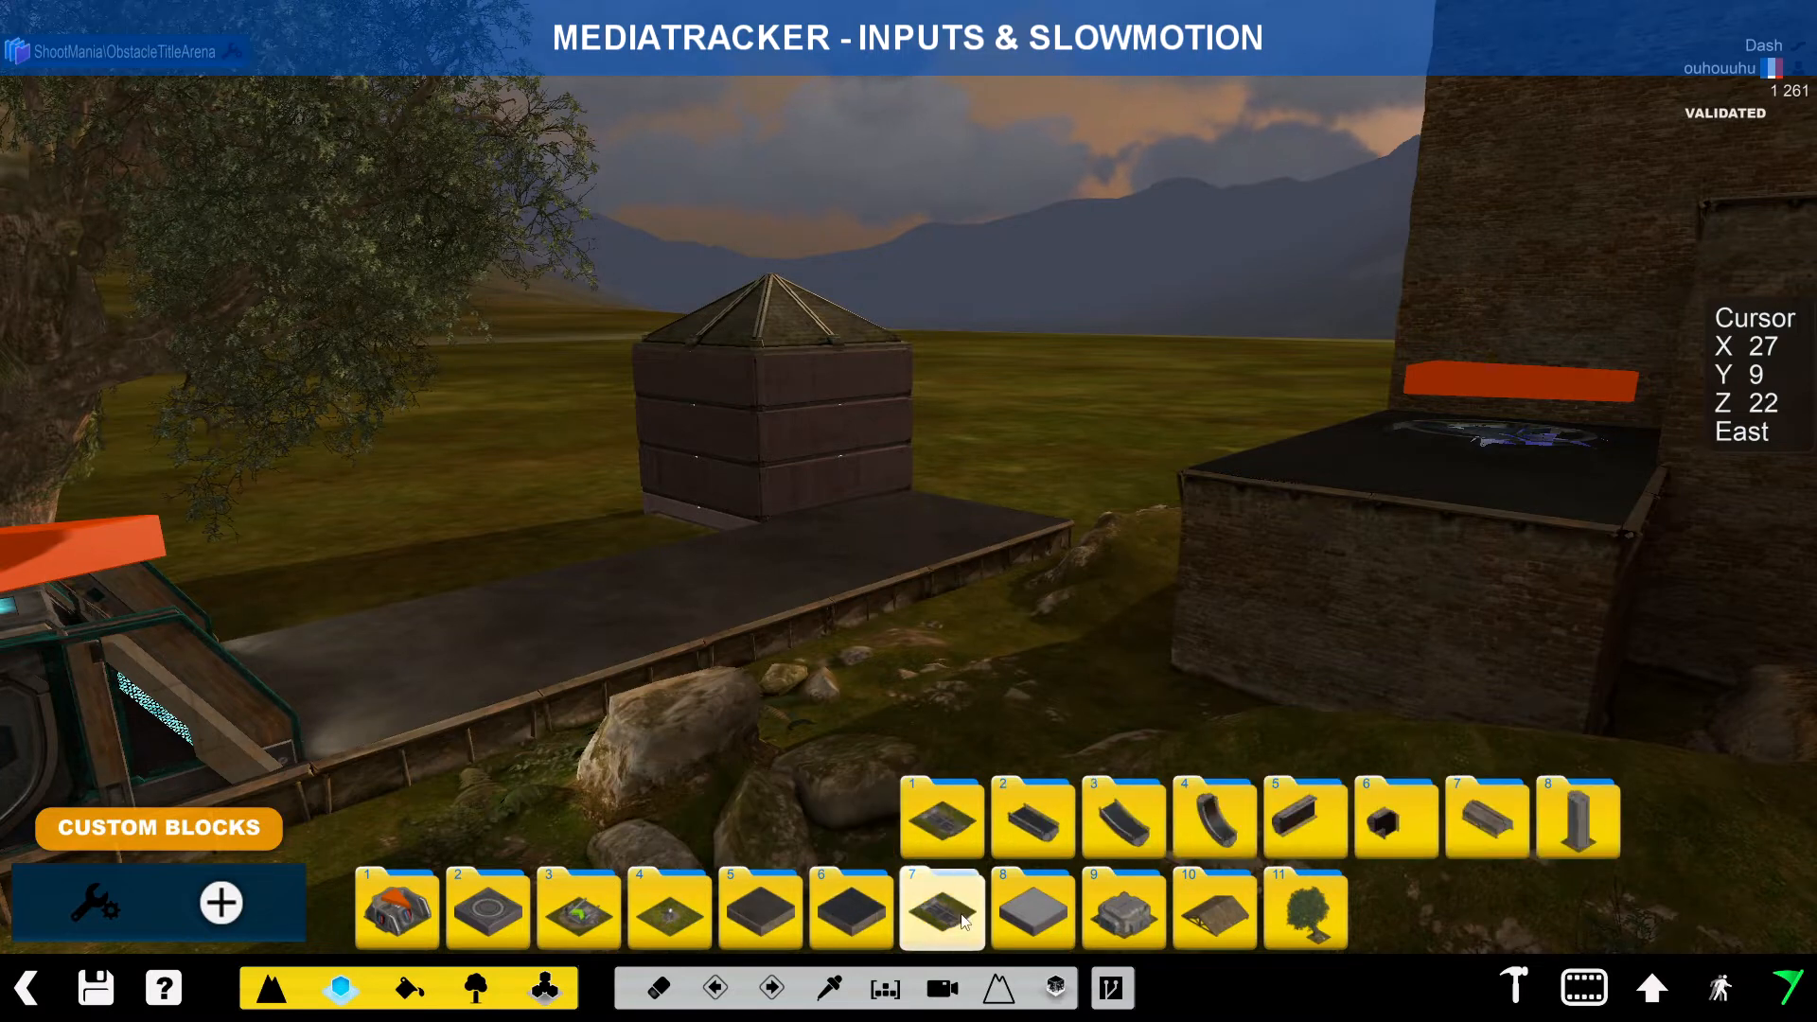
pyautogui.click(488, 908)
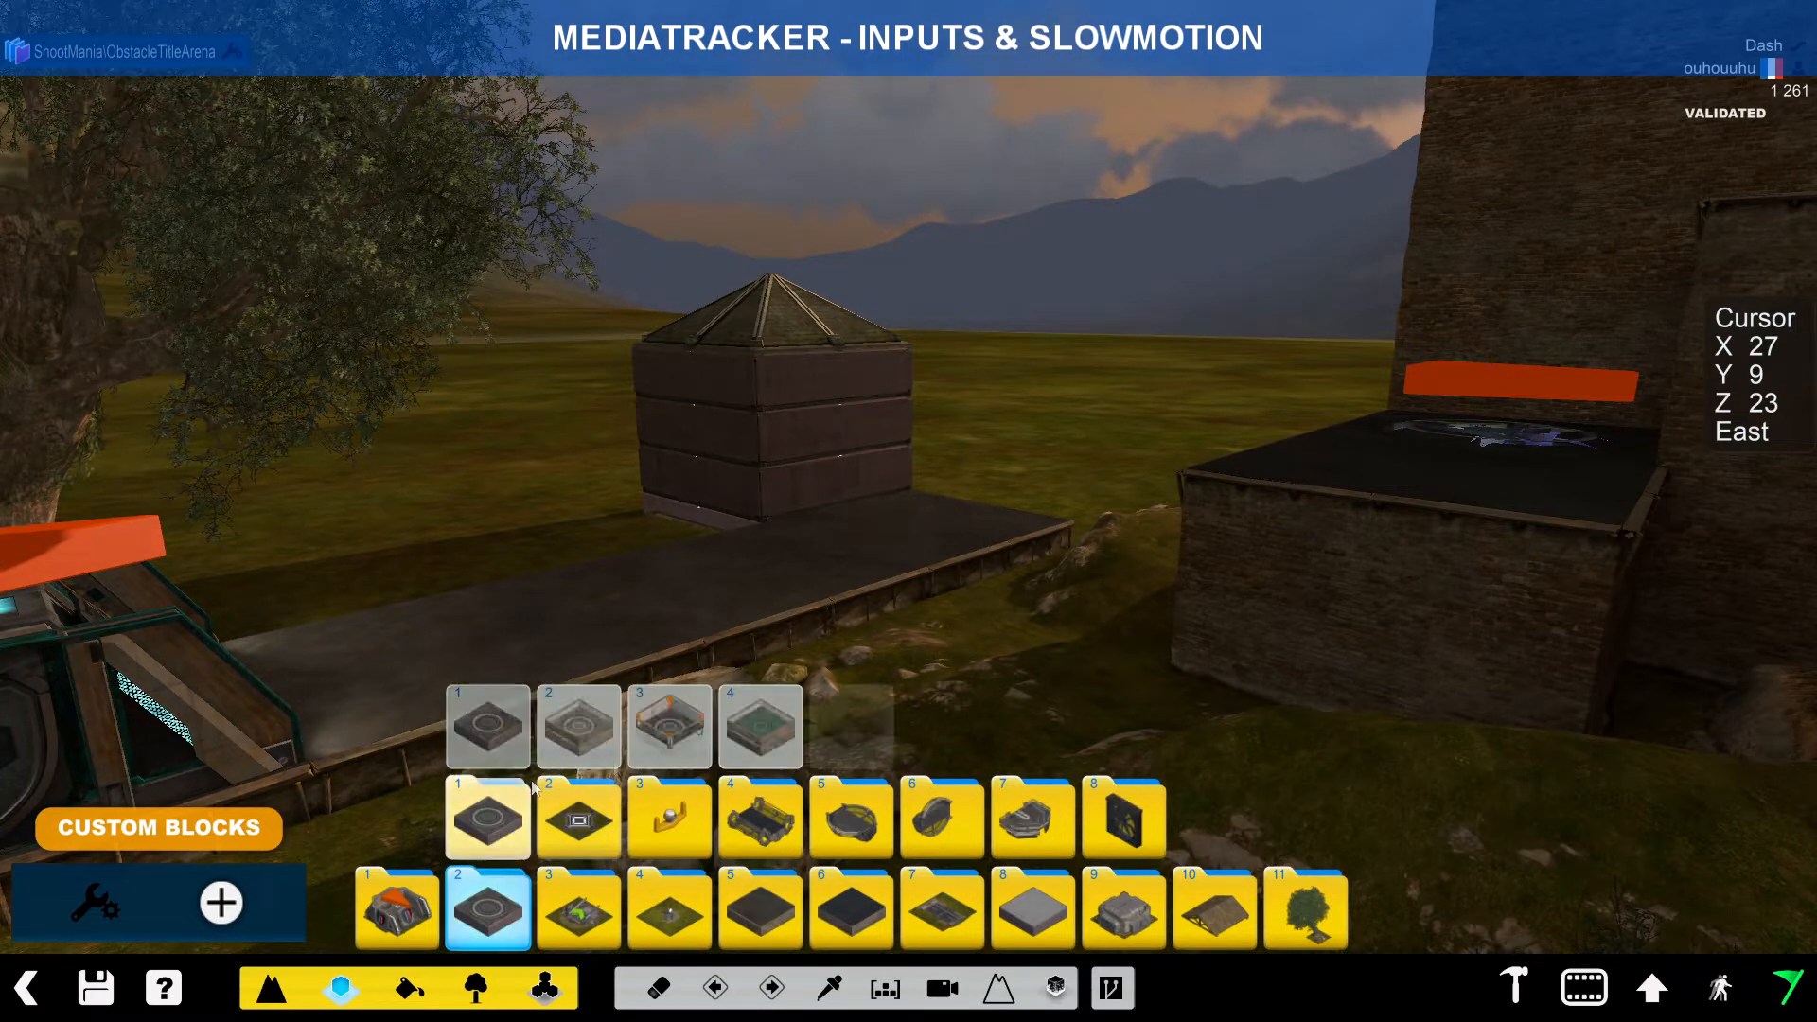
pyautogui.moveTo(816, 828)
pyautogui.click(904, 821)
pyautogui.click(852, 819)
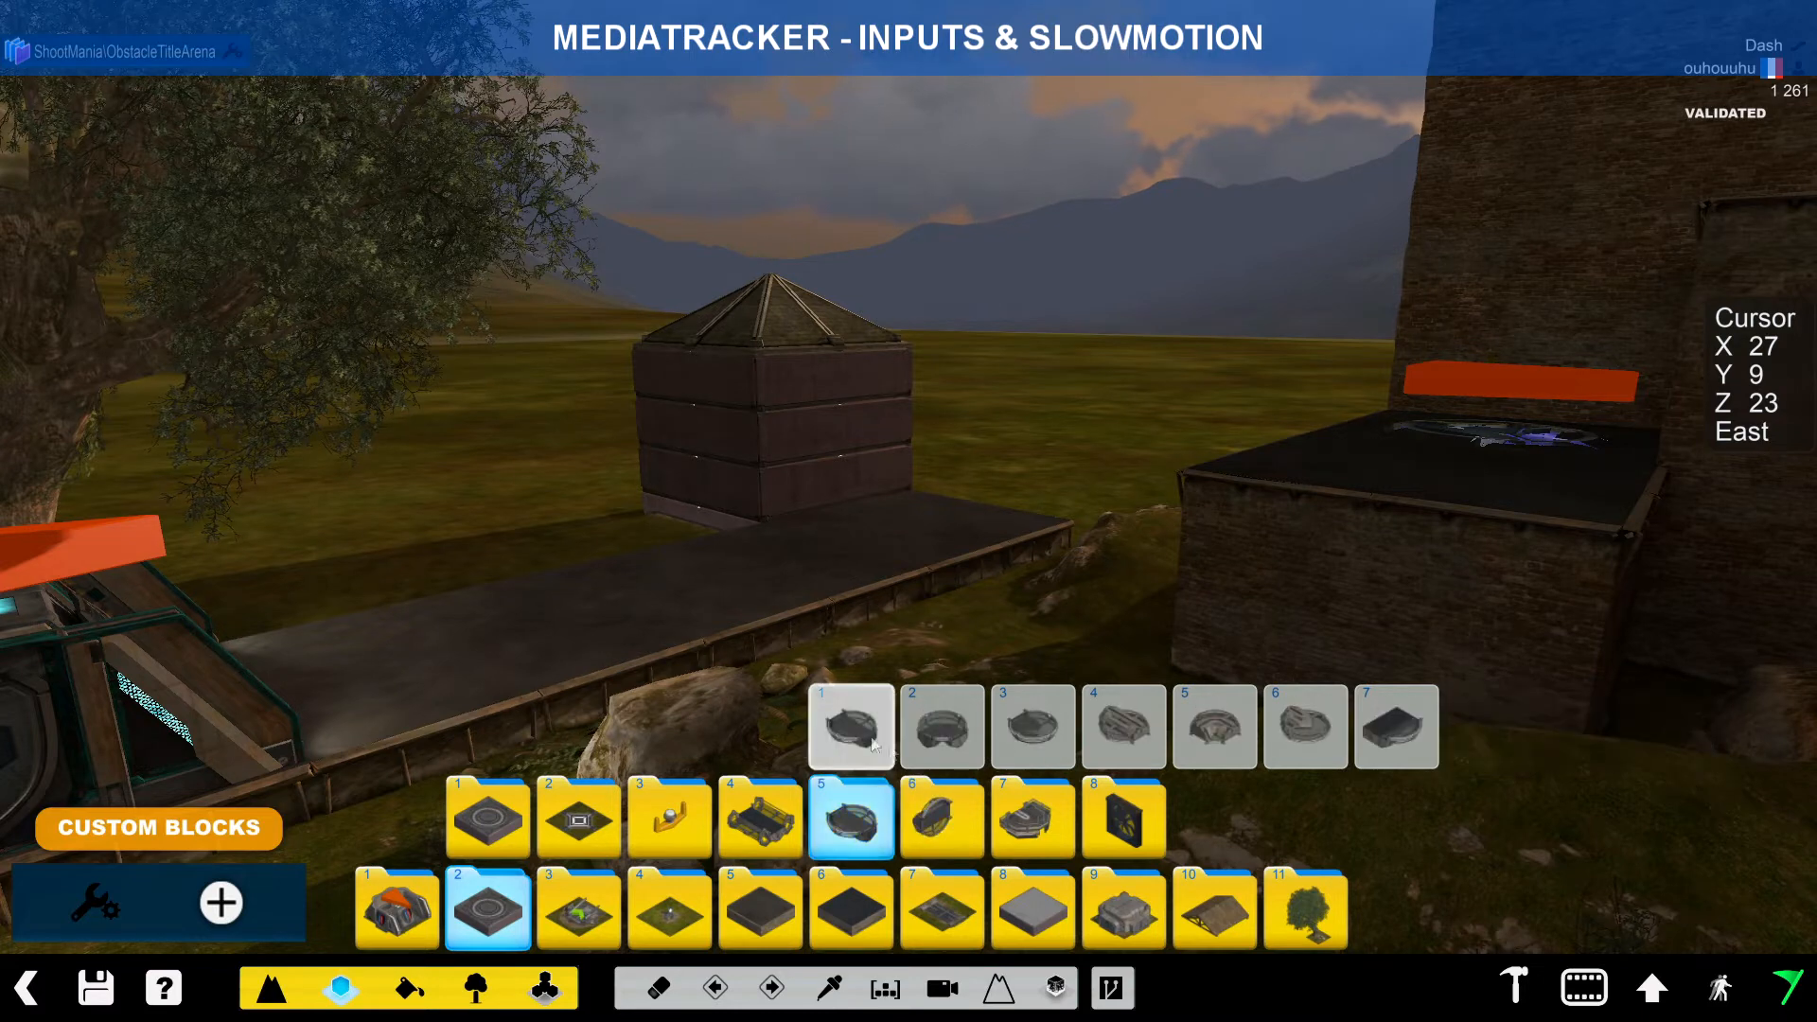
pyautogui.click(1033, 726)
pyautogui.rightClick(583, 545)
pyautogui.rightClick(583, 546)
pyautogui.rightClick(583, 546)
pyautogui.rightClick(583, 546)
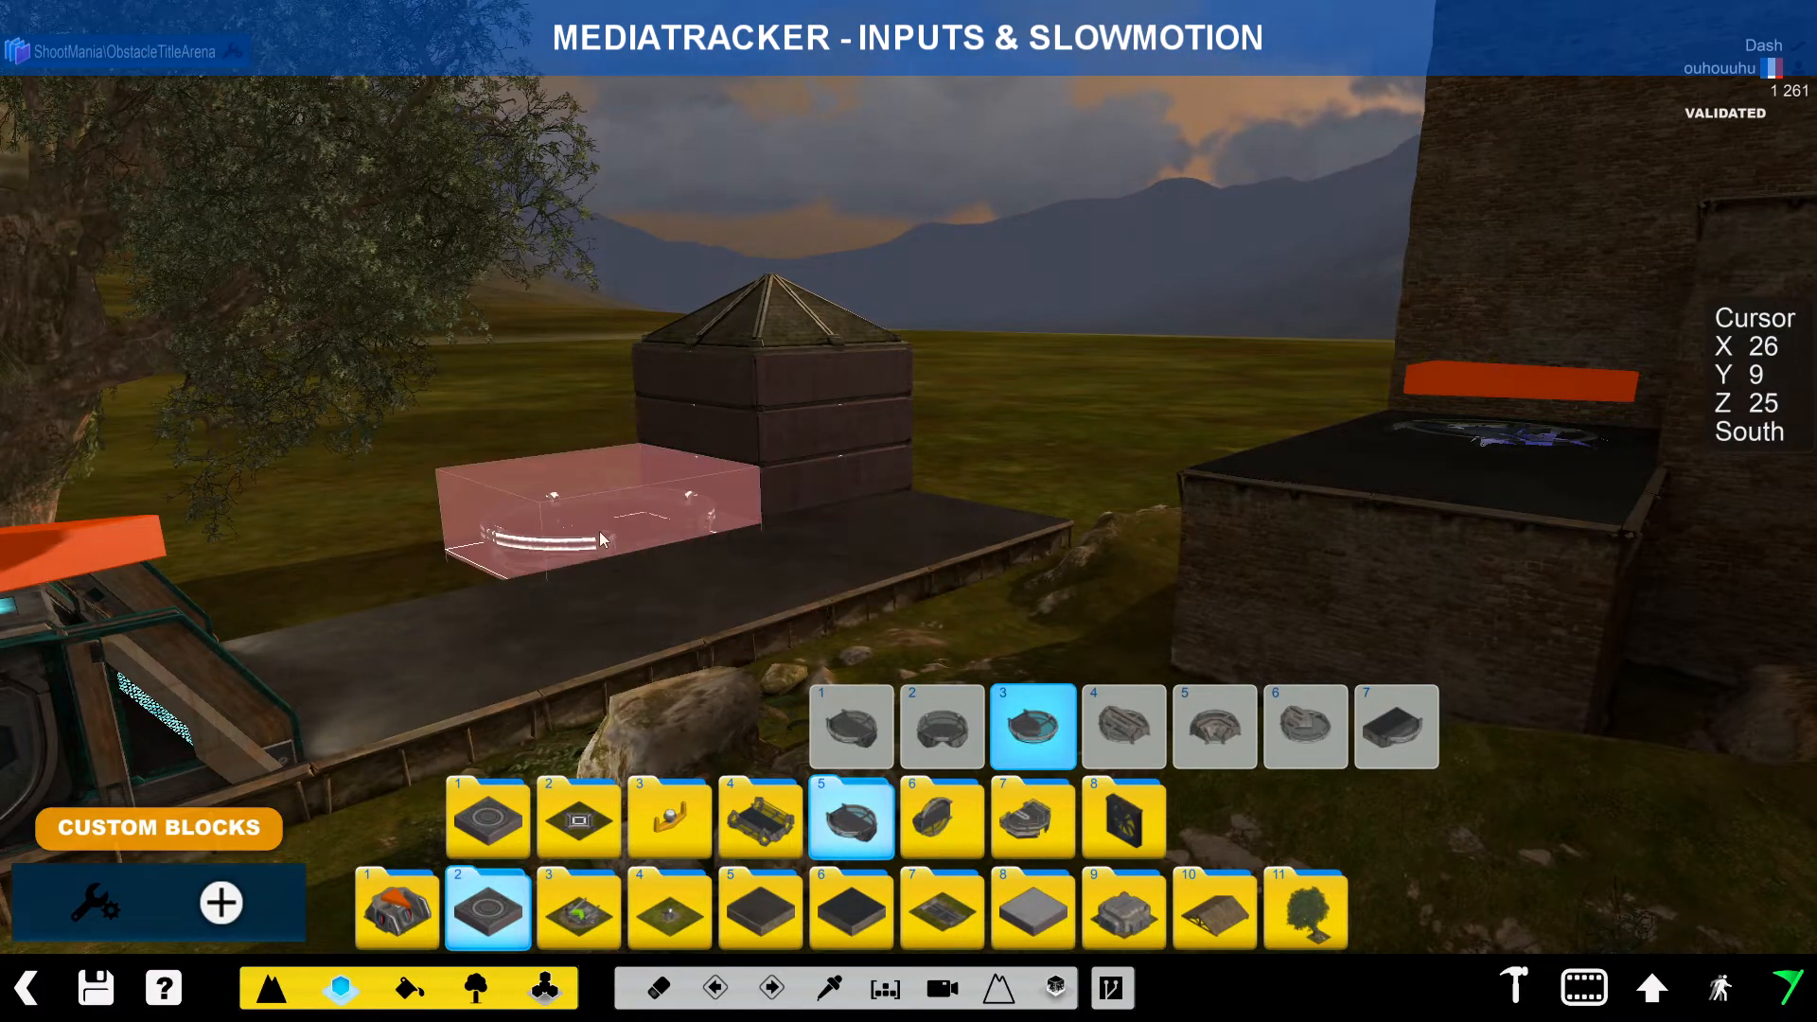
# Step: Look through the map finalising options, including experimental features, then close them
pyautogui.click(1511, 987)
pyautogui.click(909, 706)
pyautogui.click(909, 953)
# Step: Place the ring block left of the tower and open the MediaTracker sequences list
pyautogui.press('F2')
pyautogui.click(632, 547)
pyautogui.keyDown('alt'); pyautogui.moveTo(821, 539); pyautogui.dragTo(852, 596, button='right'); pyautogui.keyUp('alt')
pyautogui.scroll(4, 593, 522)
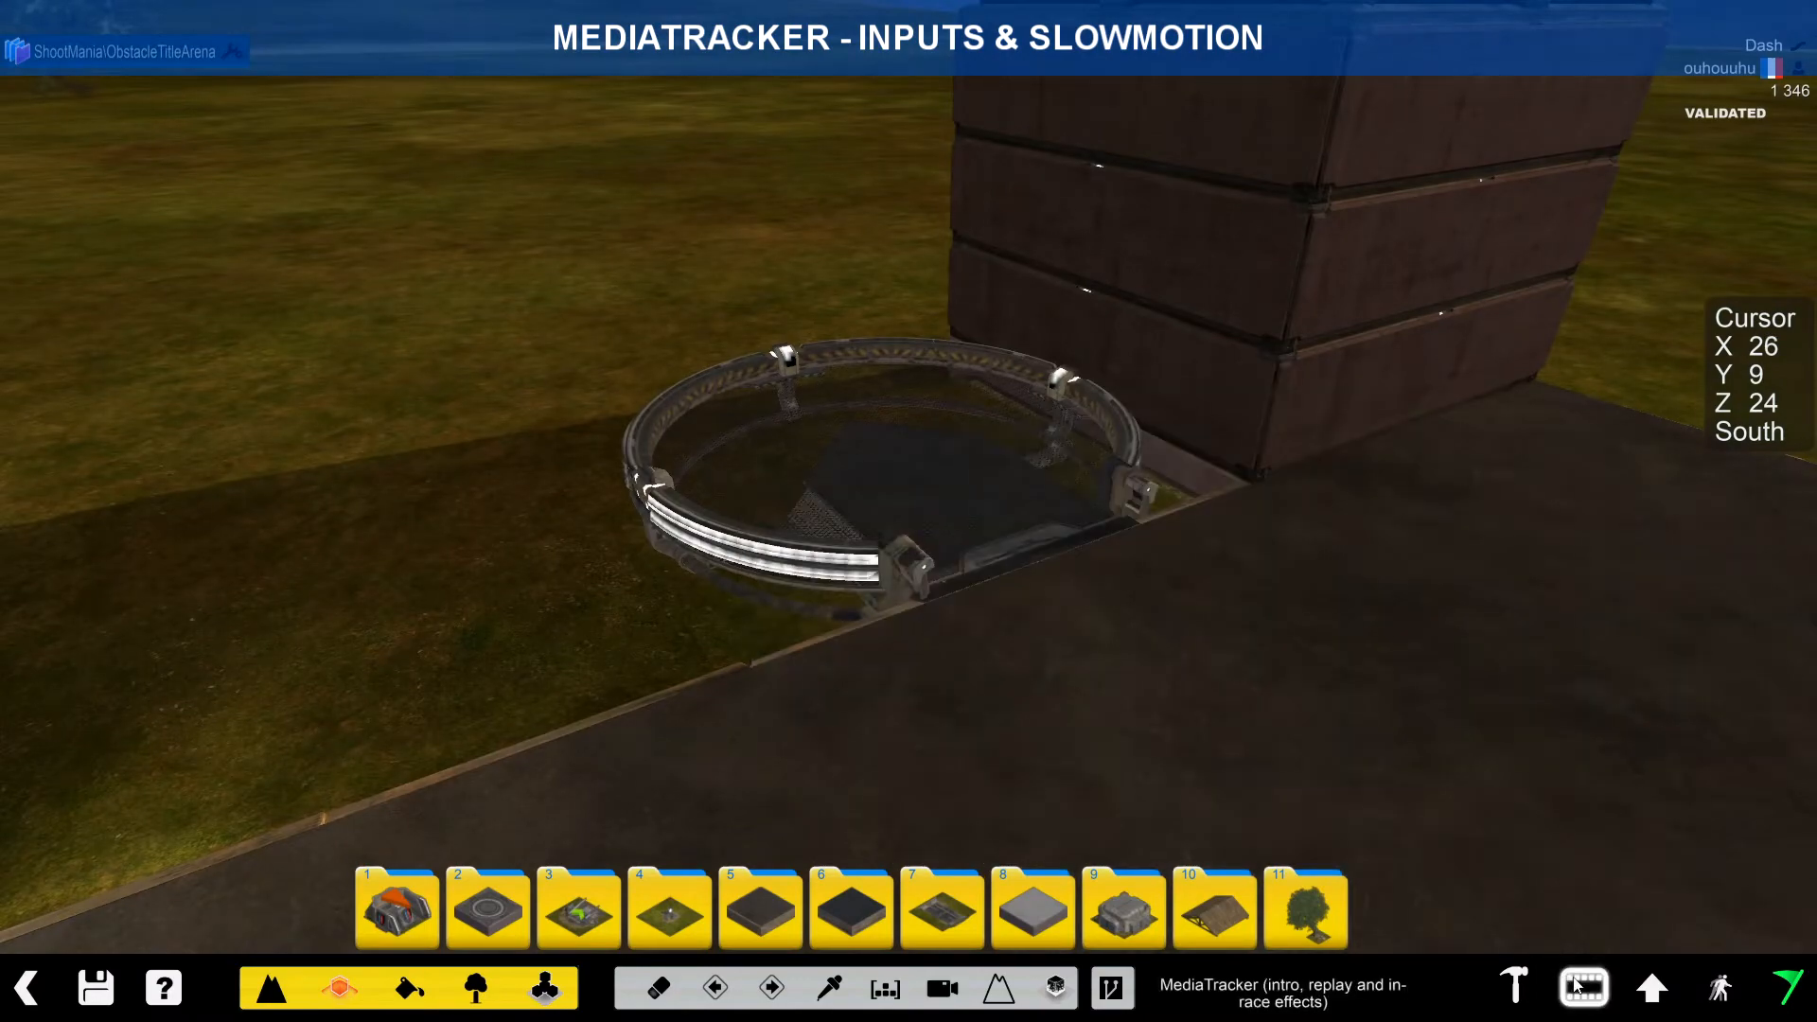
pyautogui.keyDown('alt'); pyautogui.moveTo(1084, 568); pyautogui.dragTo(1004, 521, button='right'); pyautogui.keyUp('alt')
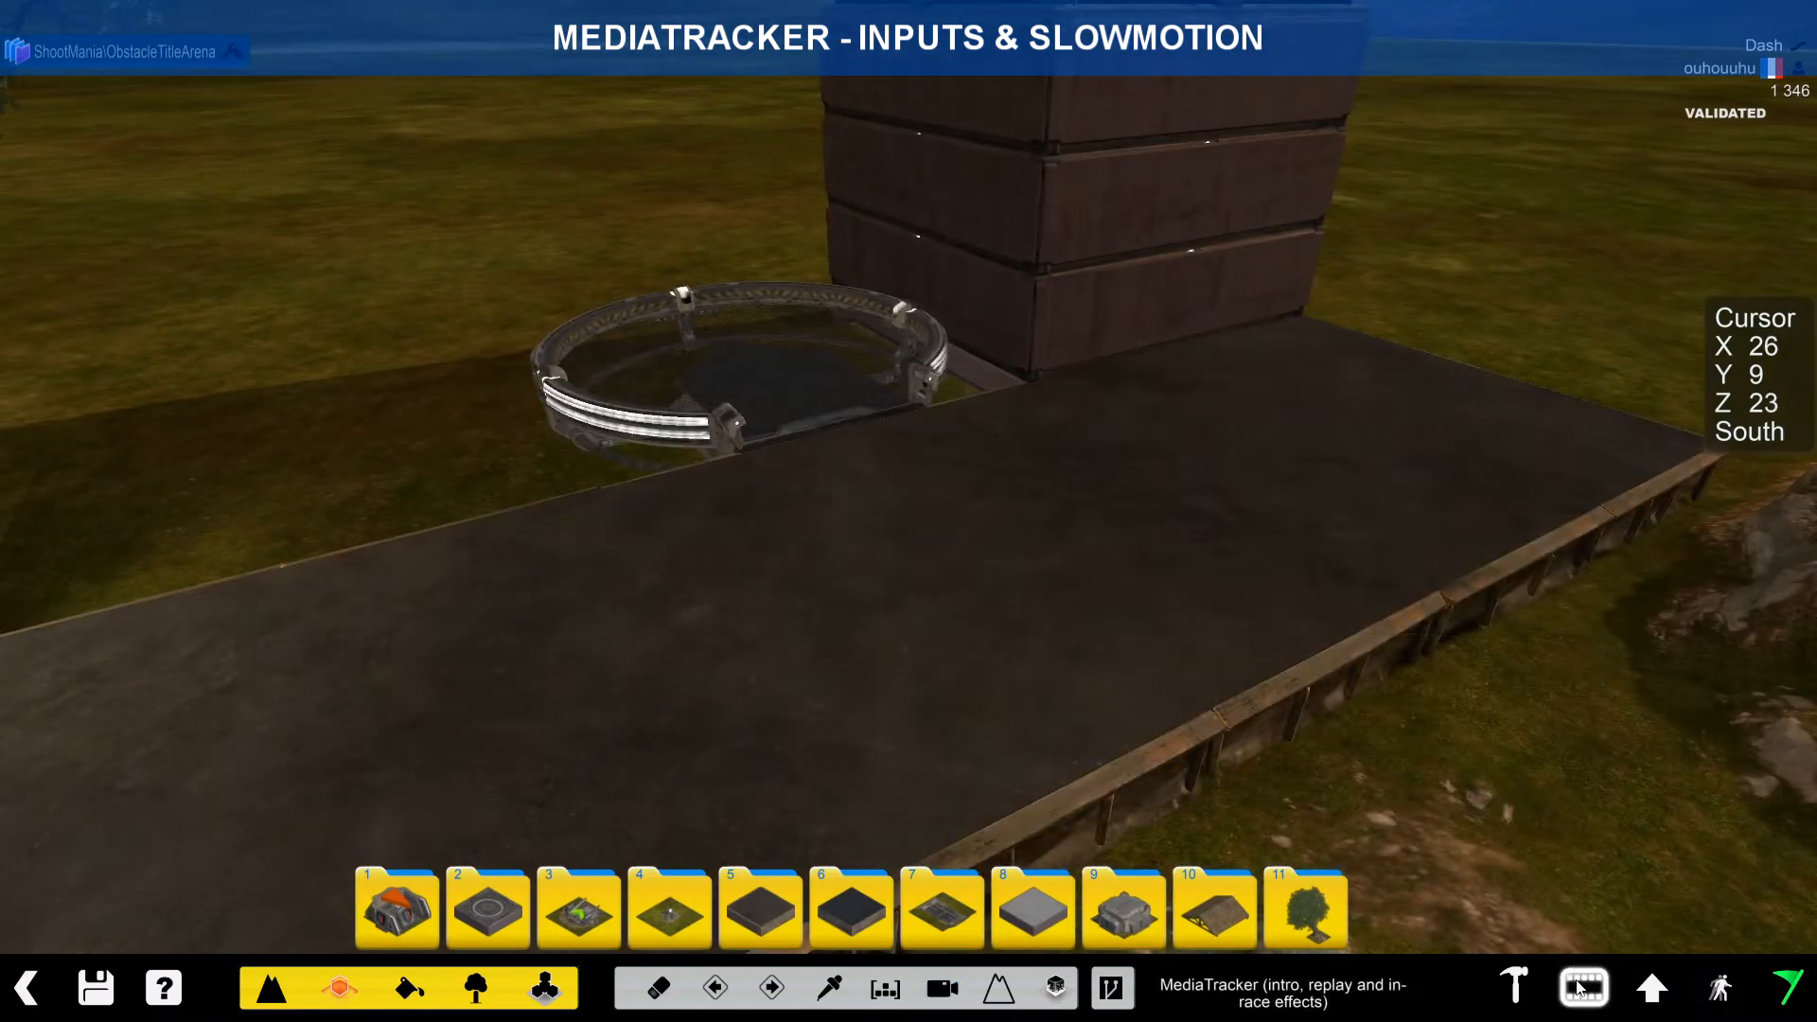
pyautogui.click(1581, 987)
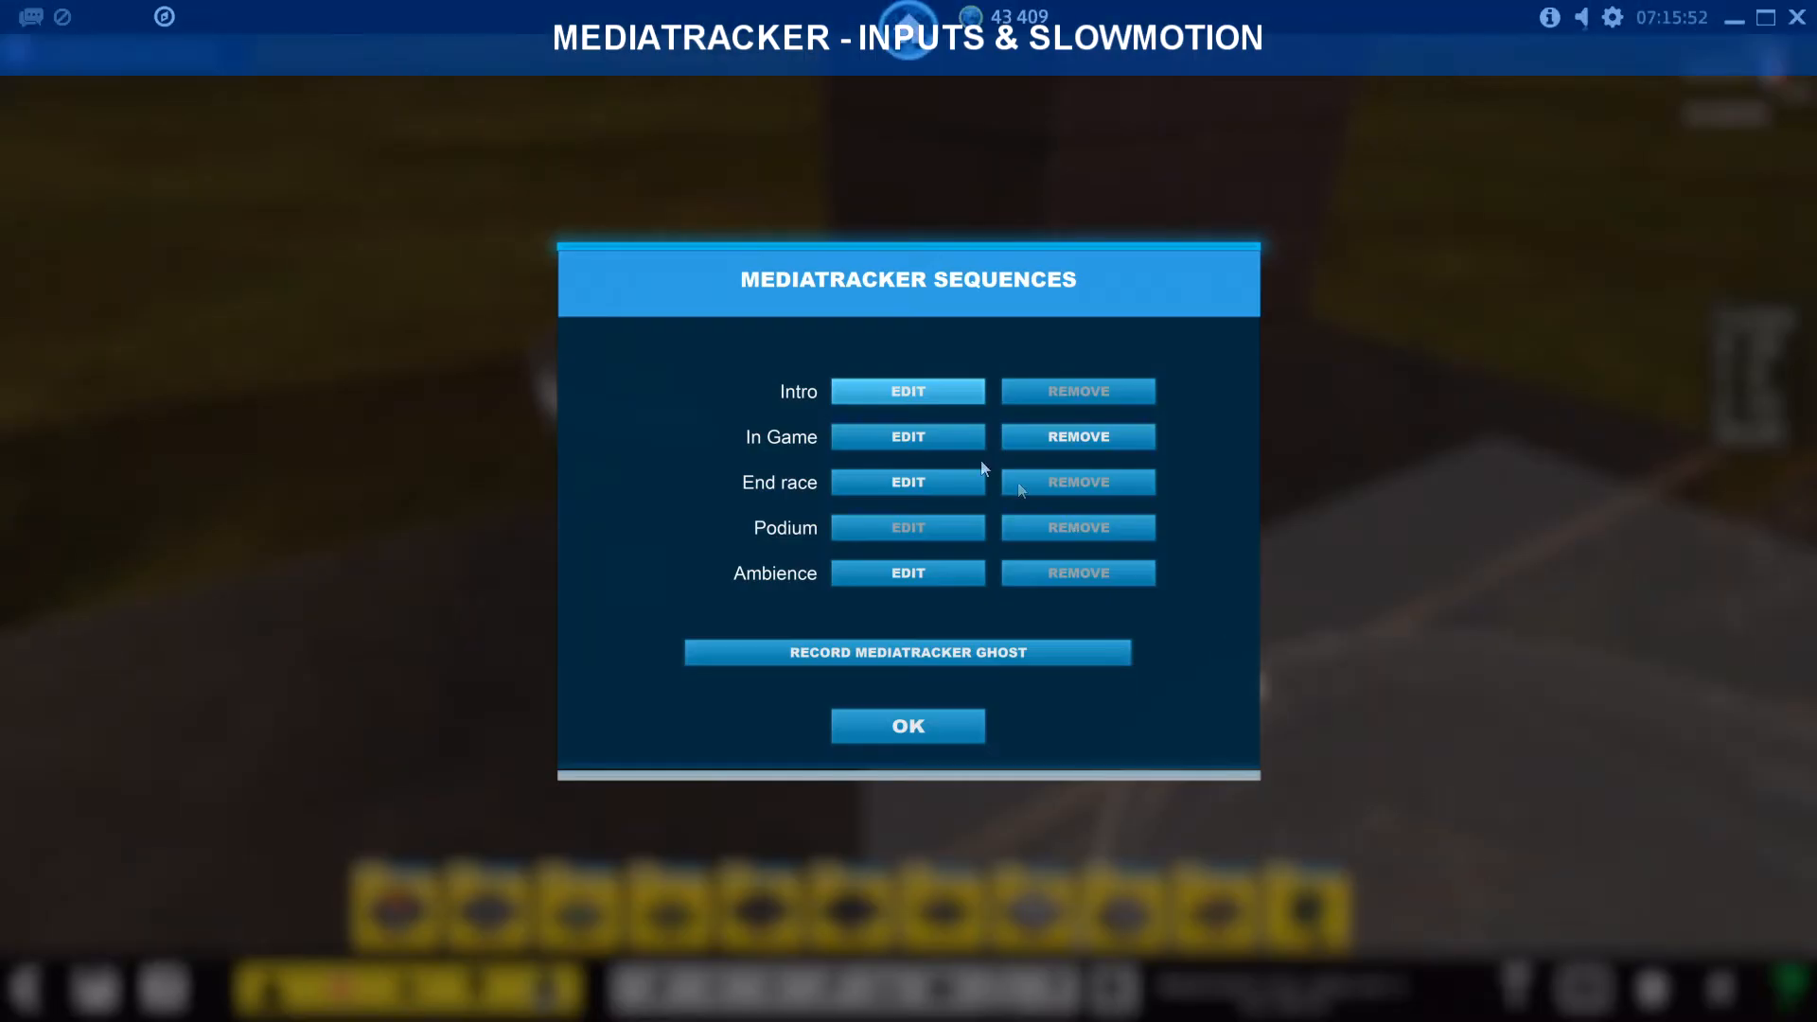
# Step: In the In Game sequence, add three trigger blocks over the ring, then turn trigger editing off
pyautogui.click(901, 433)
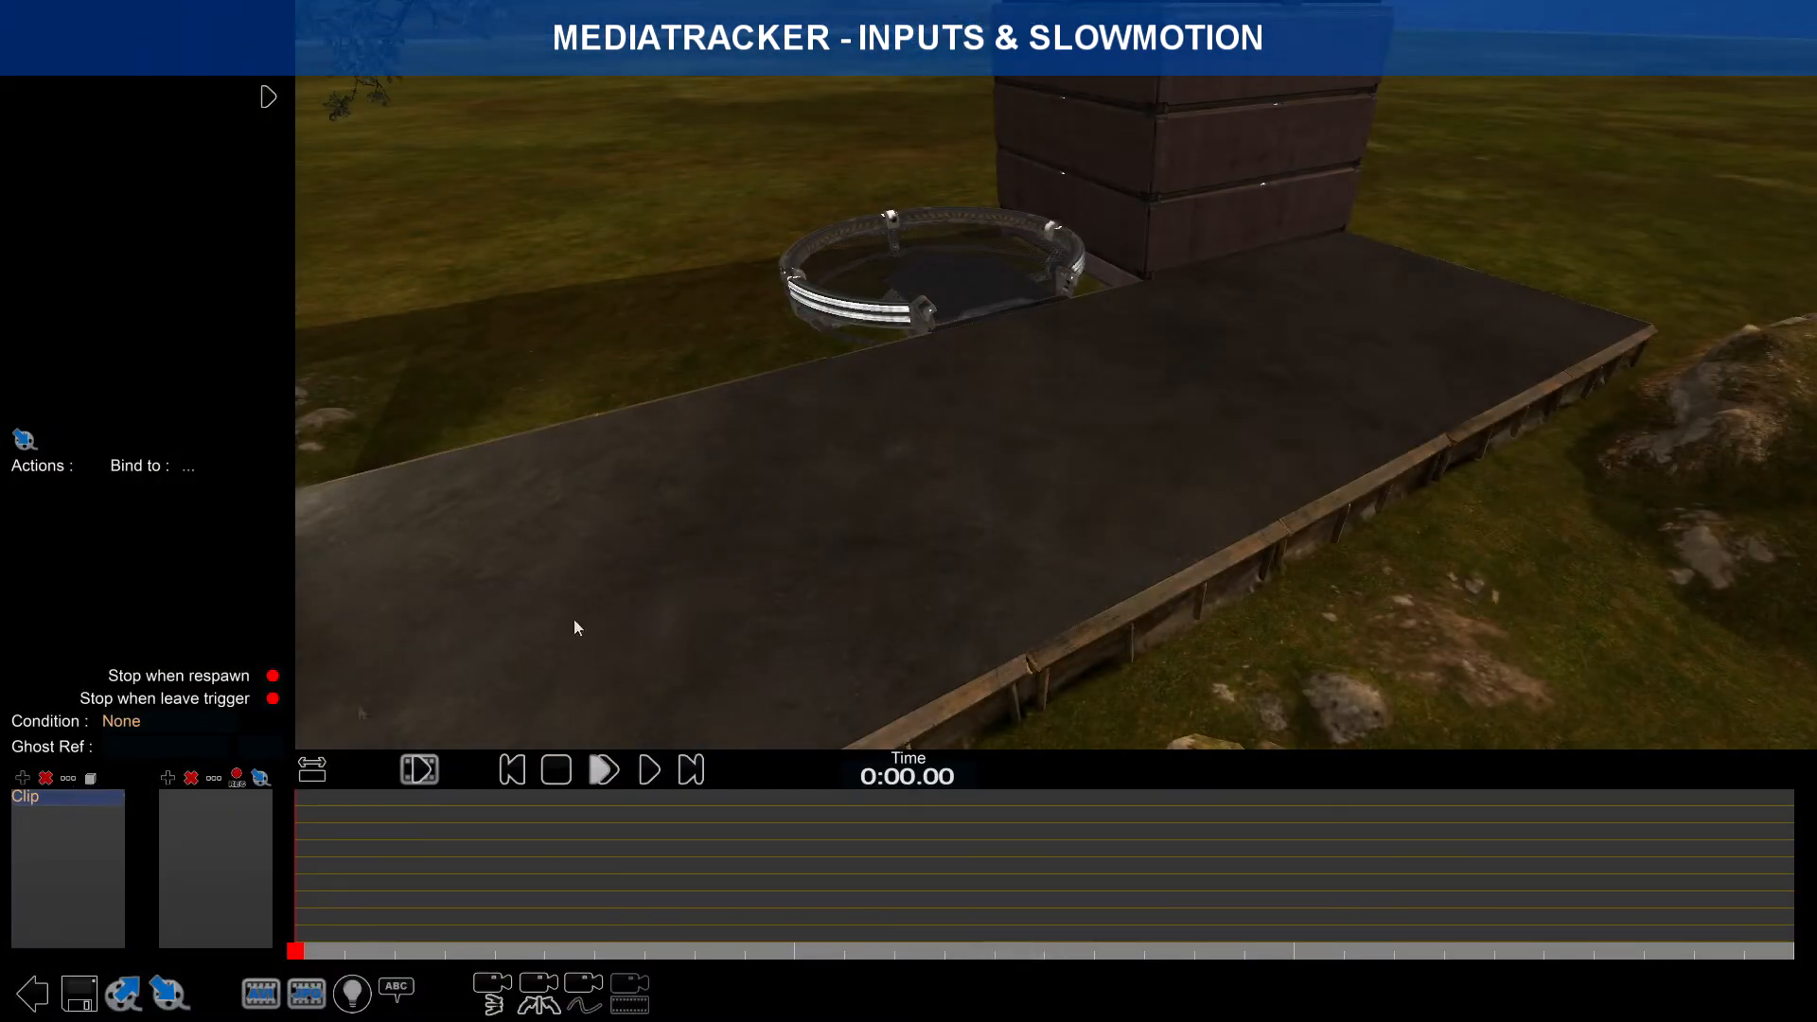
pyautogui.scroll(2, 1022, 358)
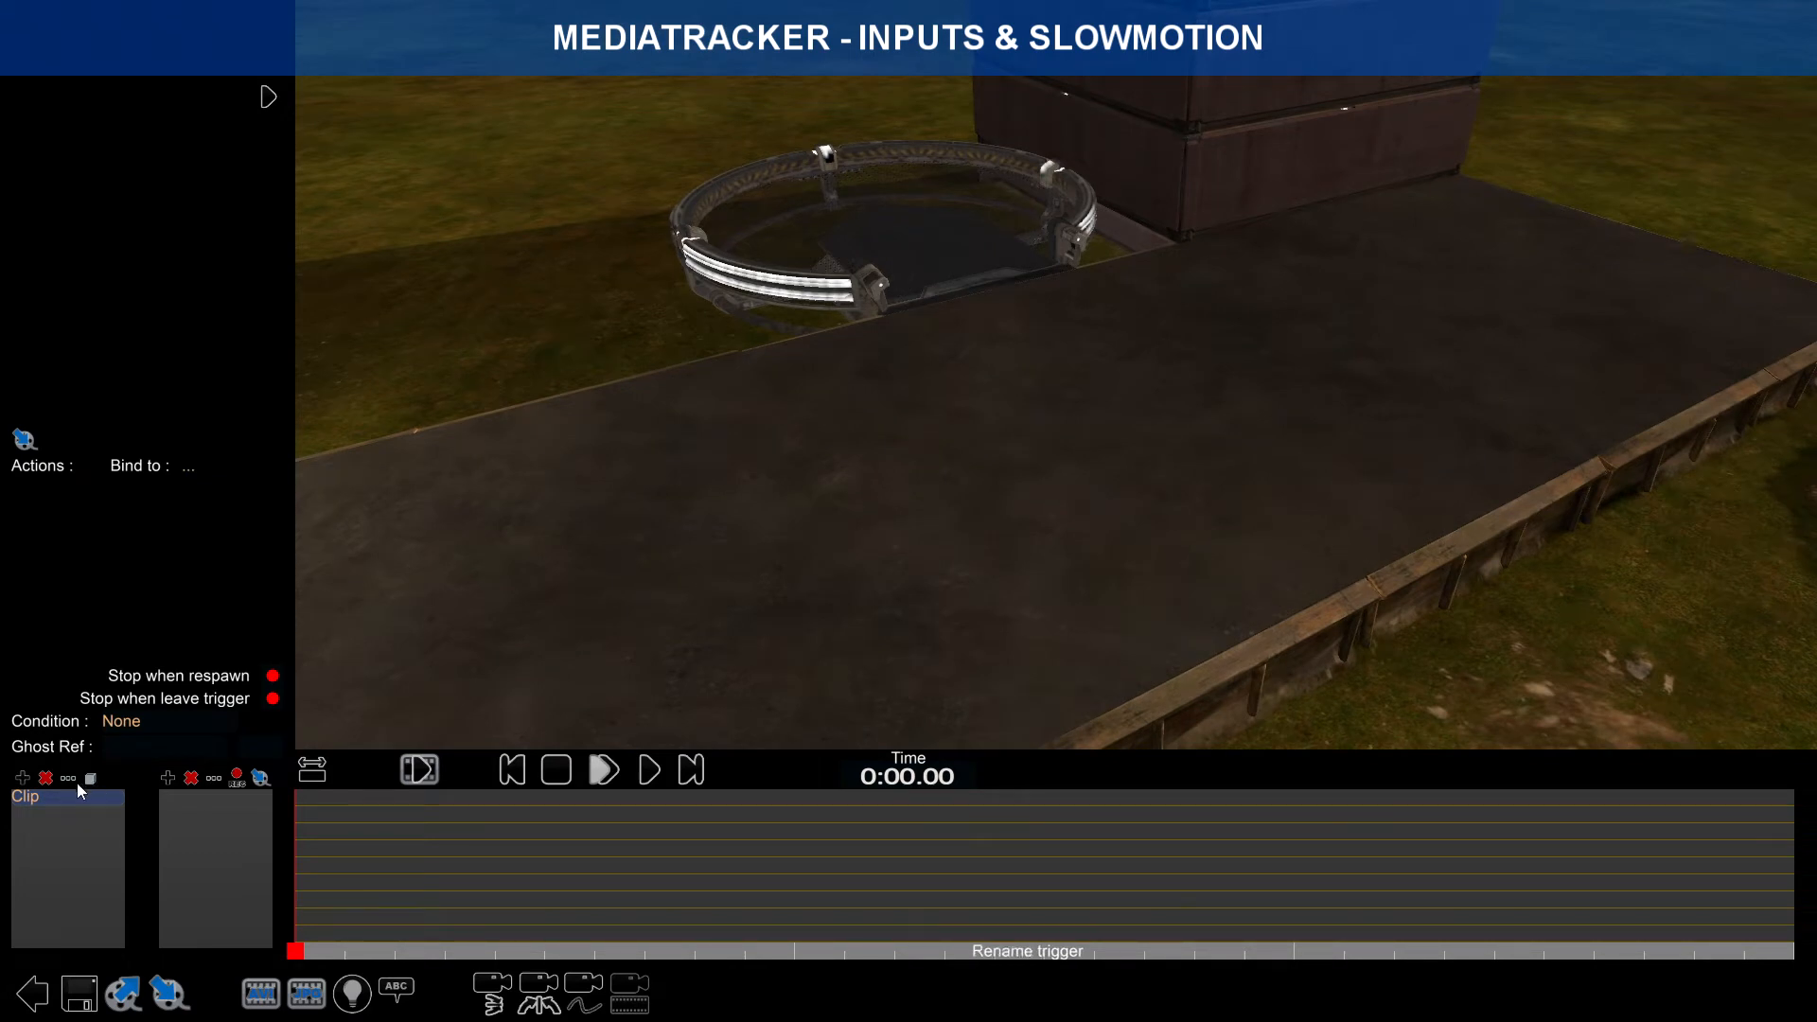
pyautogui.click(90, 779)
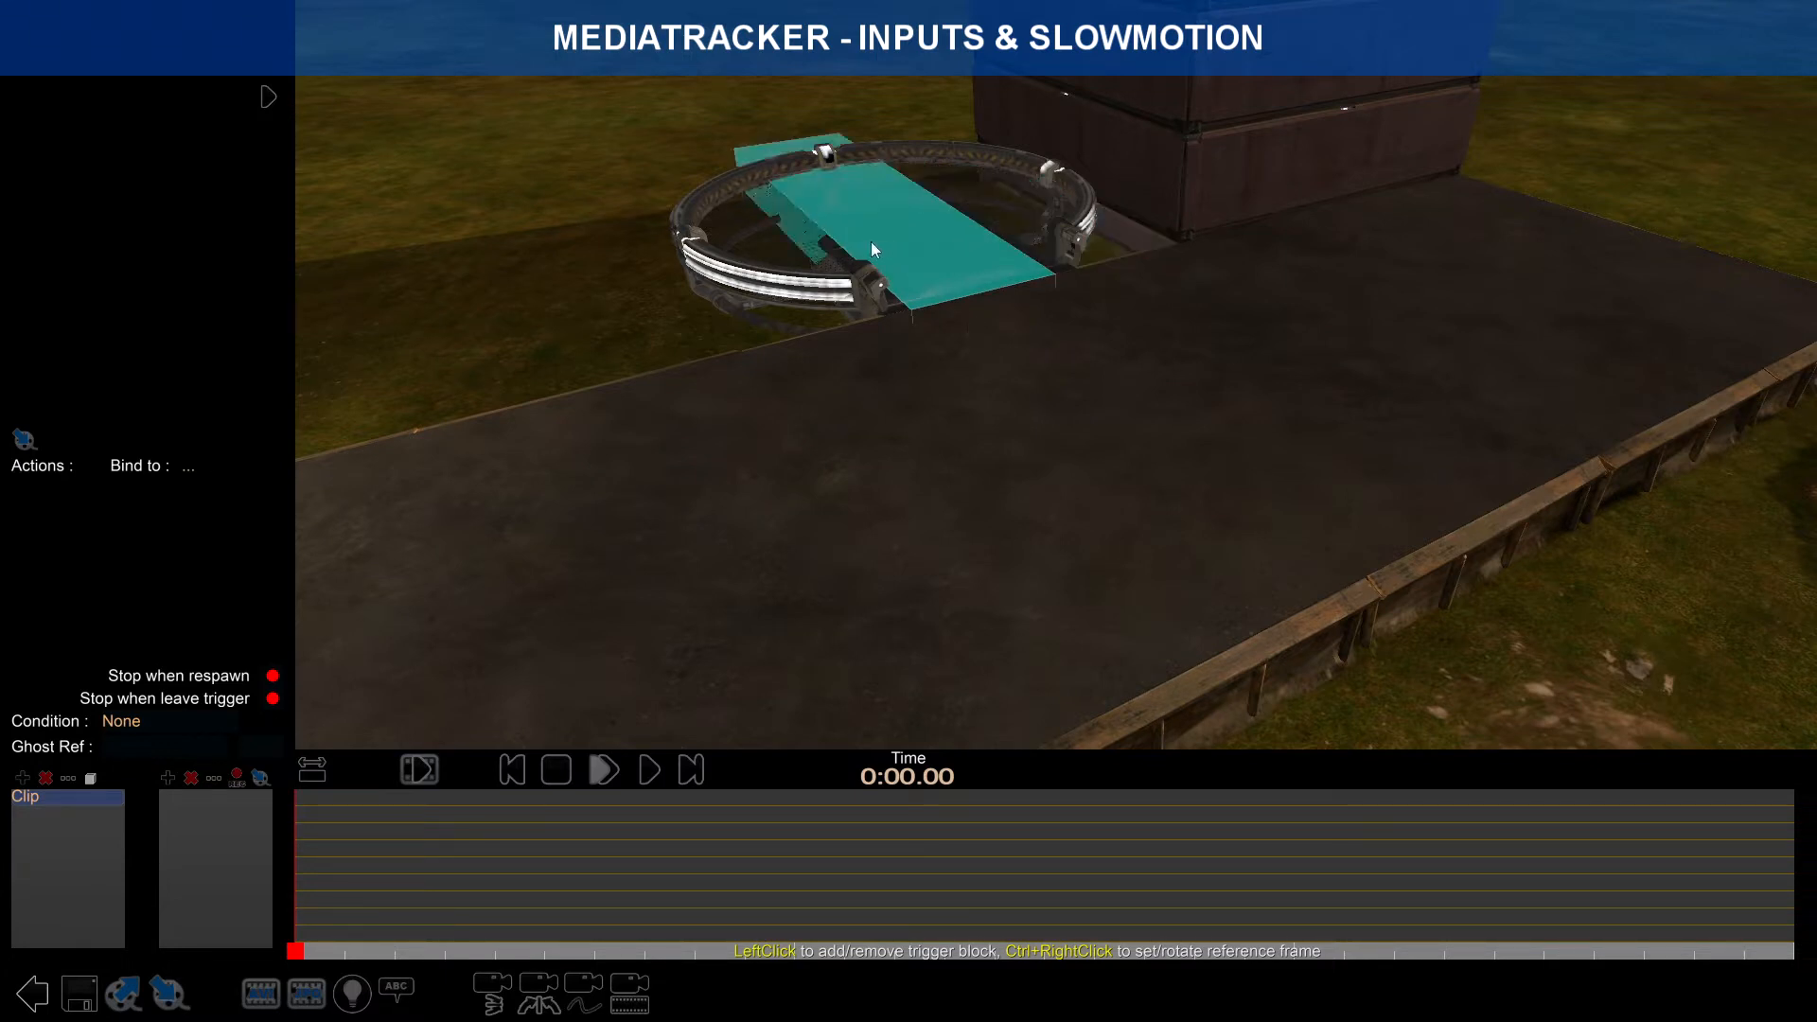
pyautogui.click(832, 186)
pyautogui.click(786, 248)
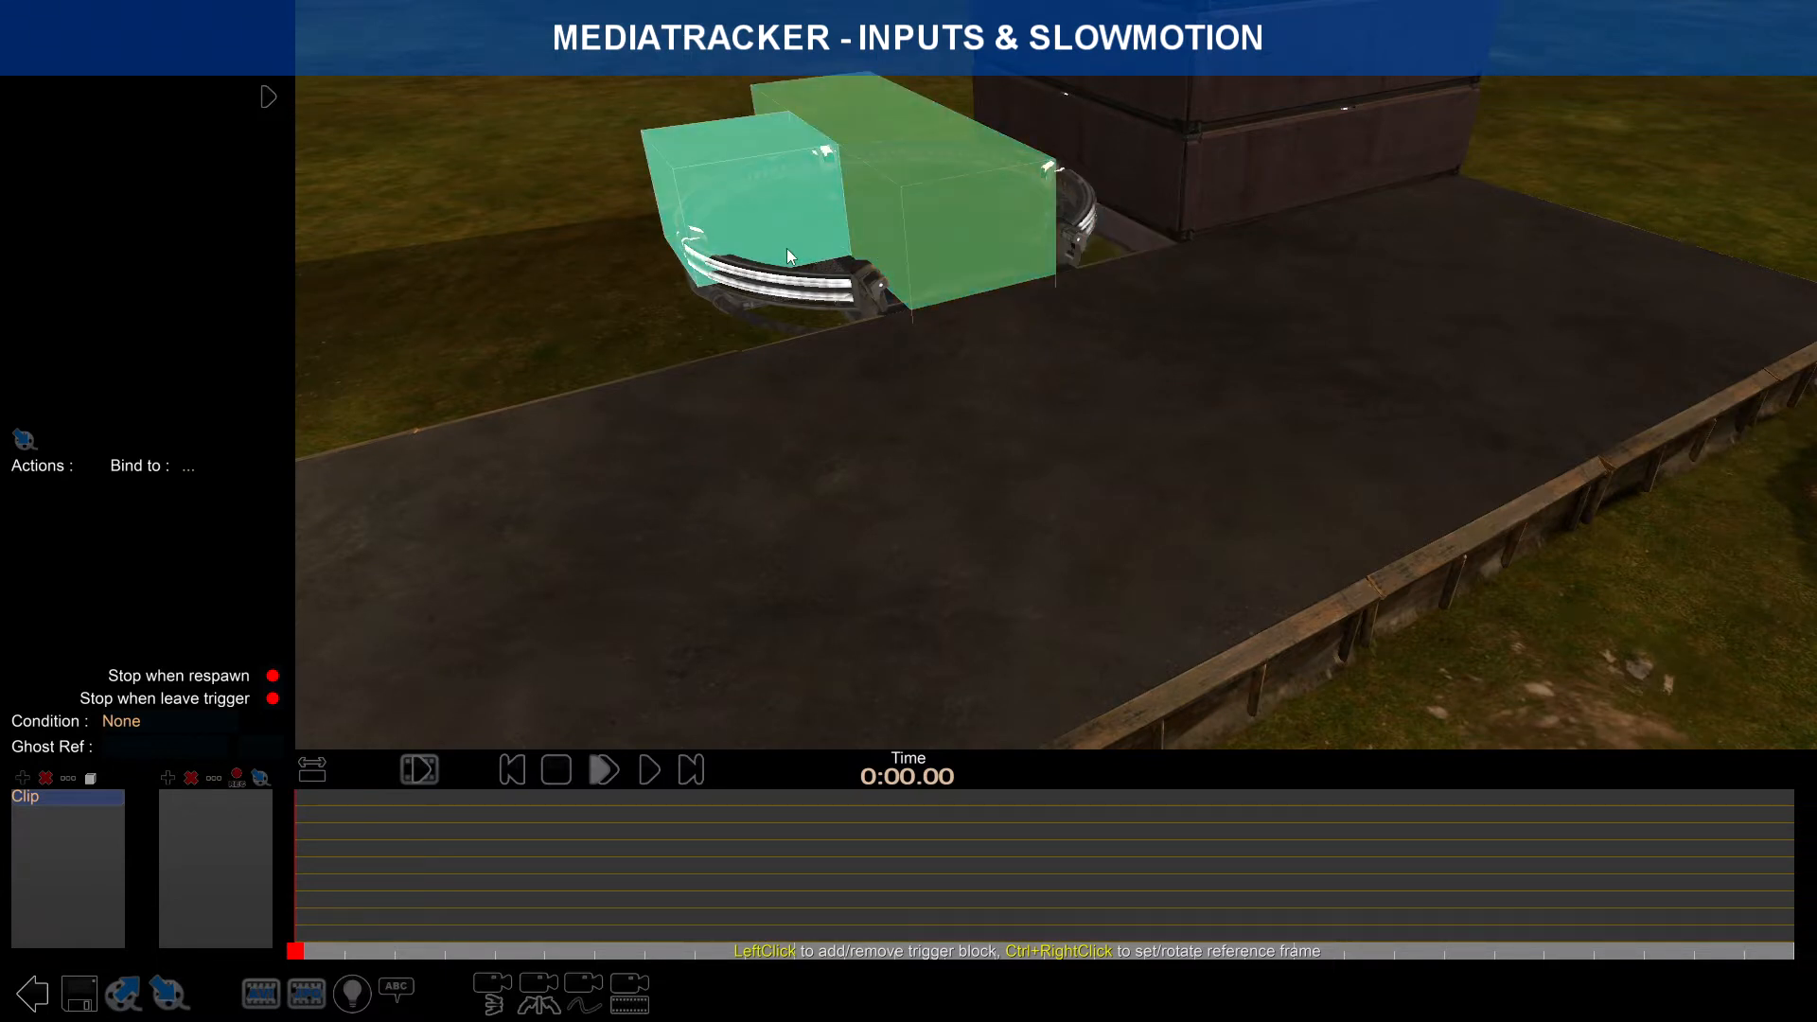
pyautogui.moveTo(1092, 310); pyautogui.dragTo(987, 470, button='right')
pyautogui.click(765, 575)
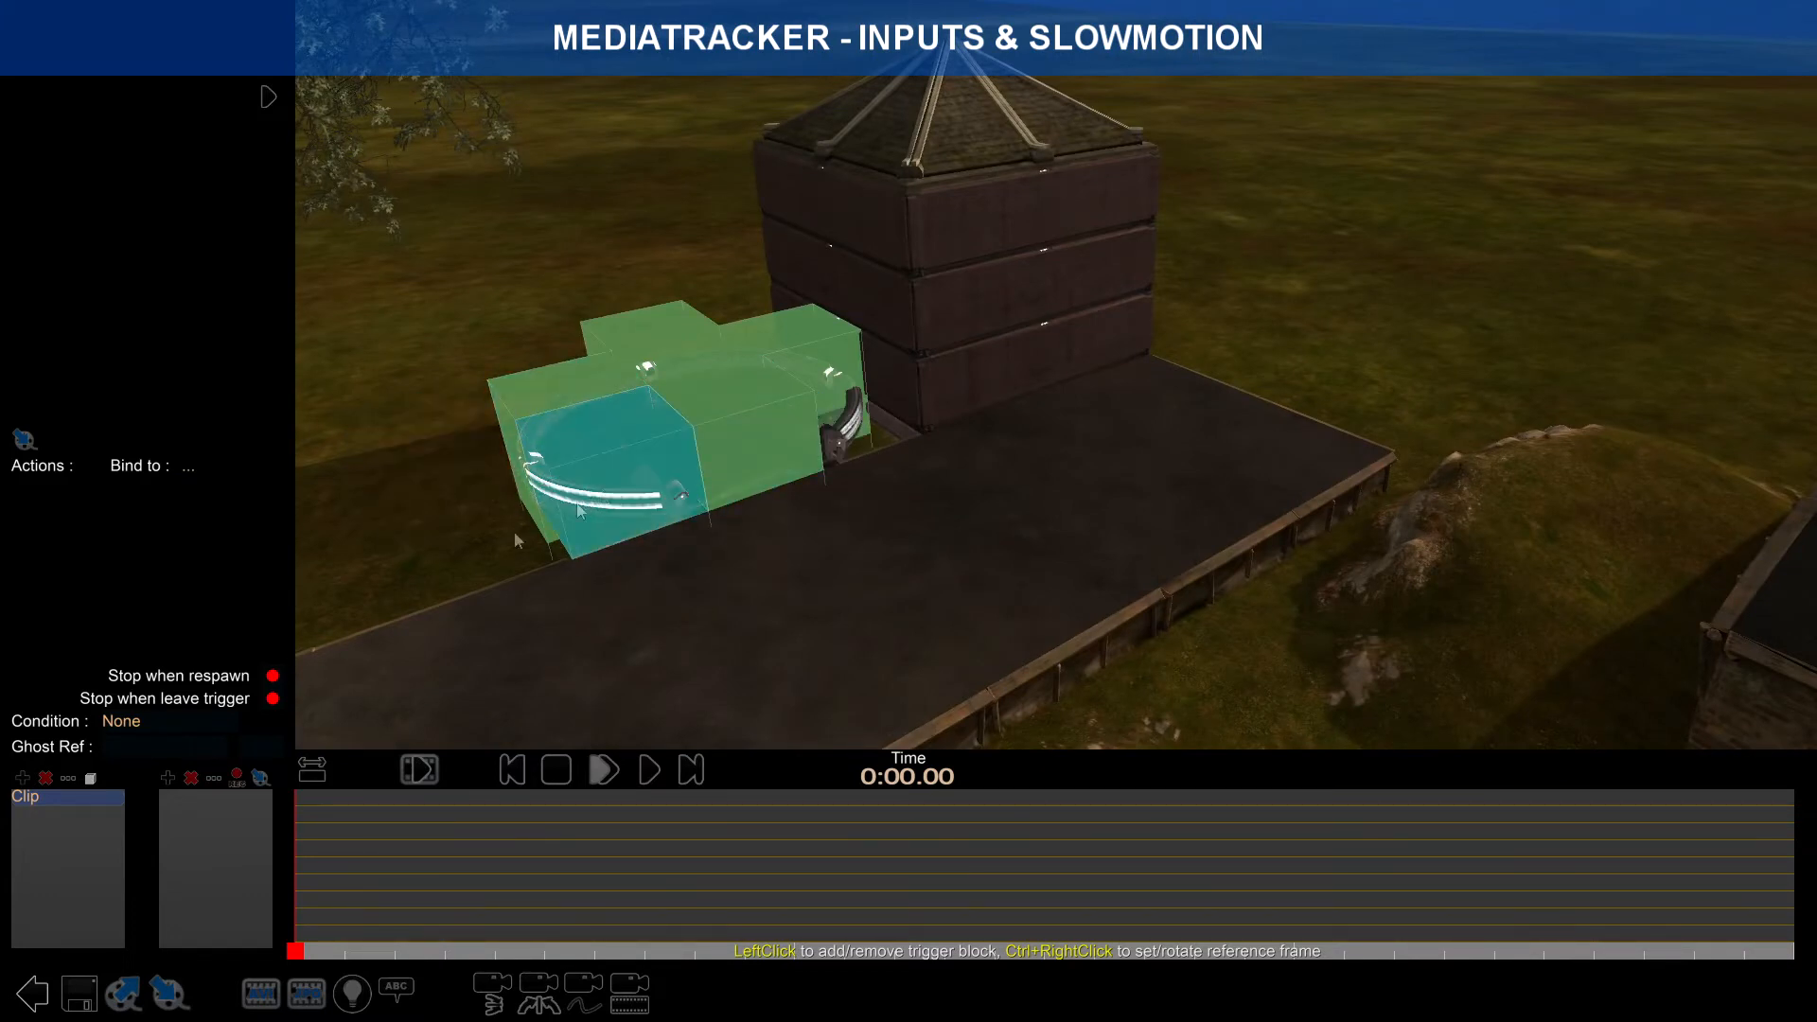
pyautogui.click(91, 781)
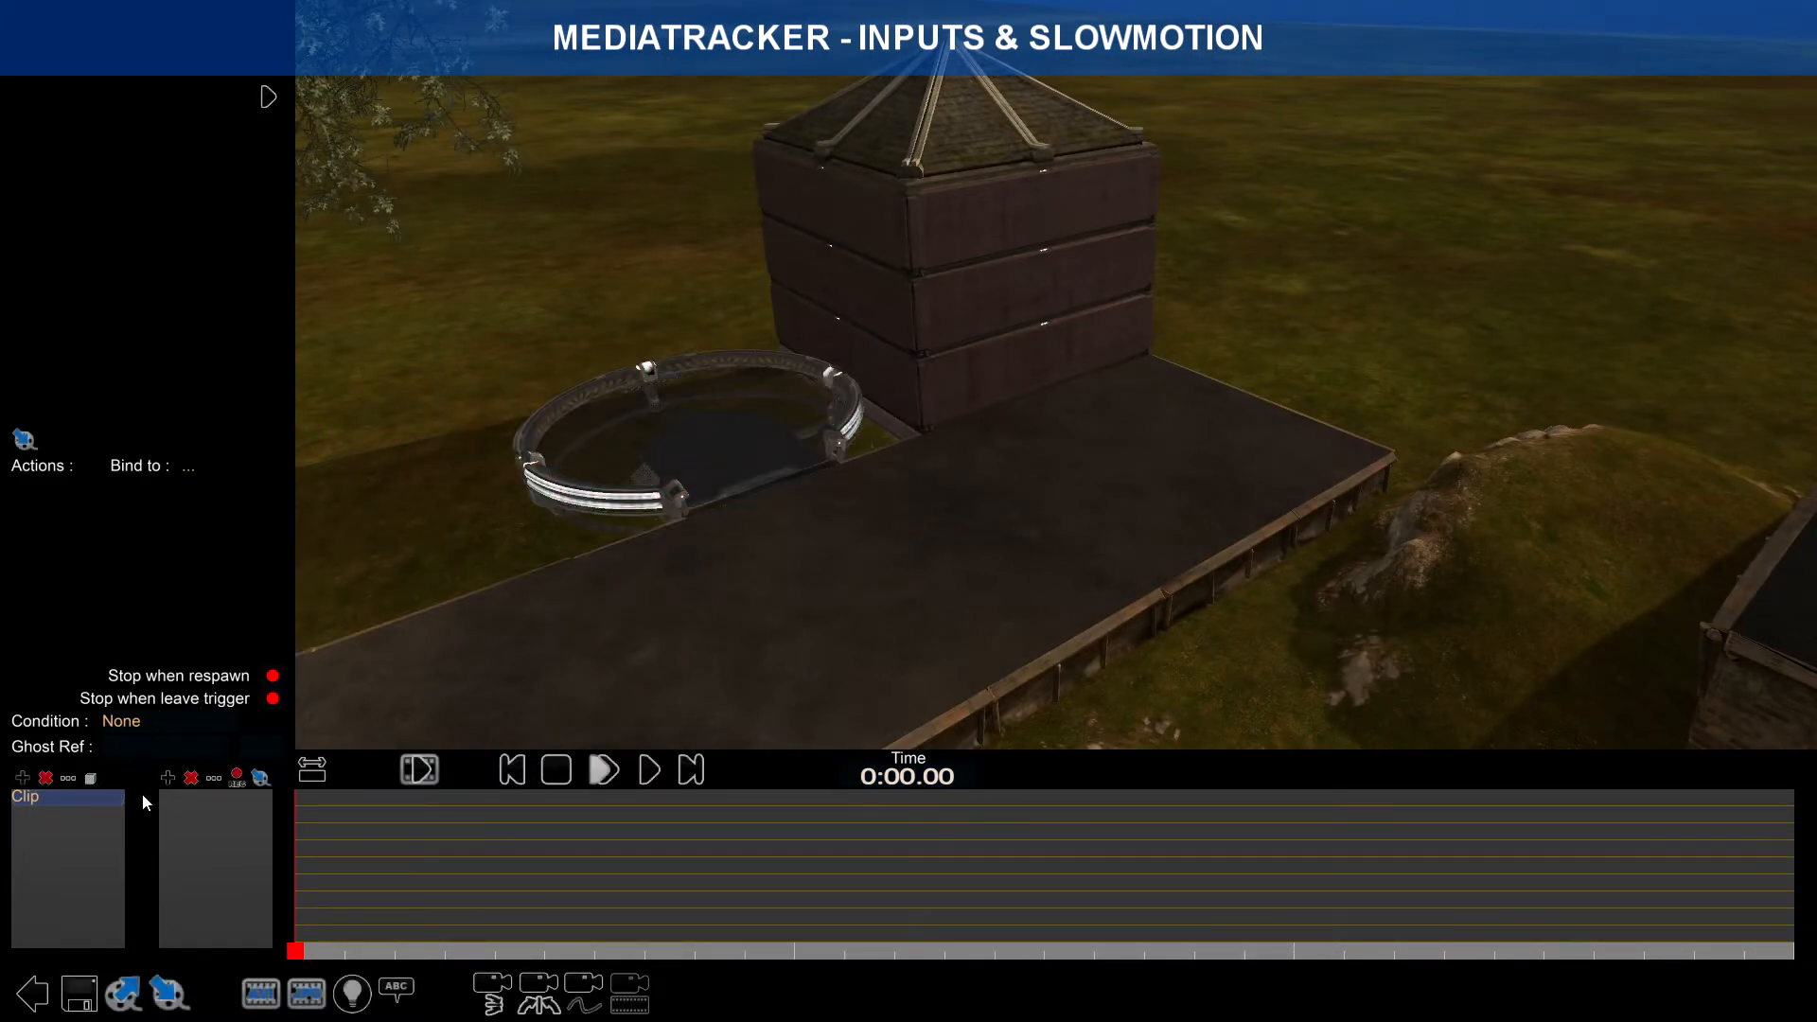
# Step: Import ClipBlogTutoDash.Clip.Gbx into the clip and fit the timeline to view
pyautogui.click(170, 996)
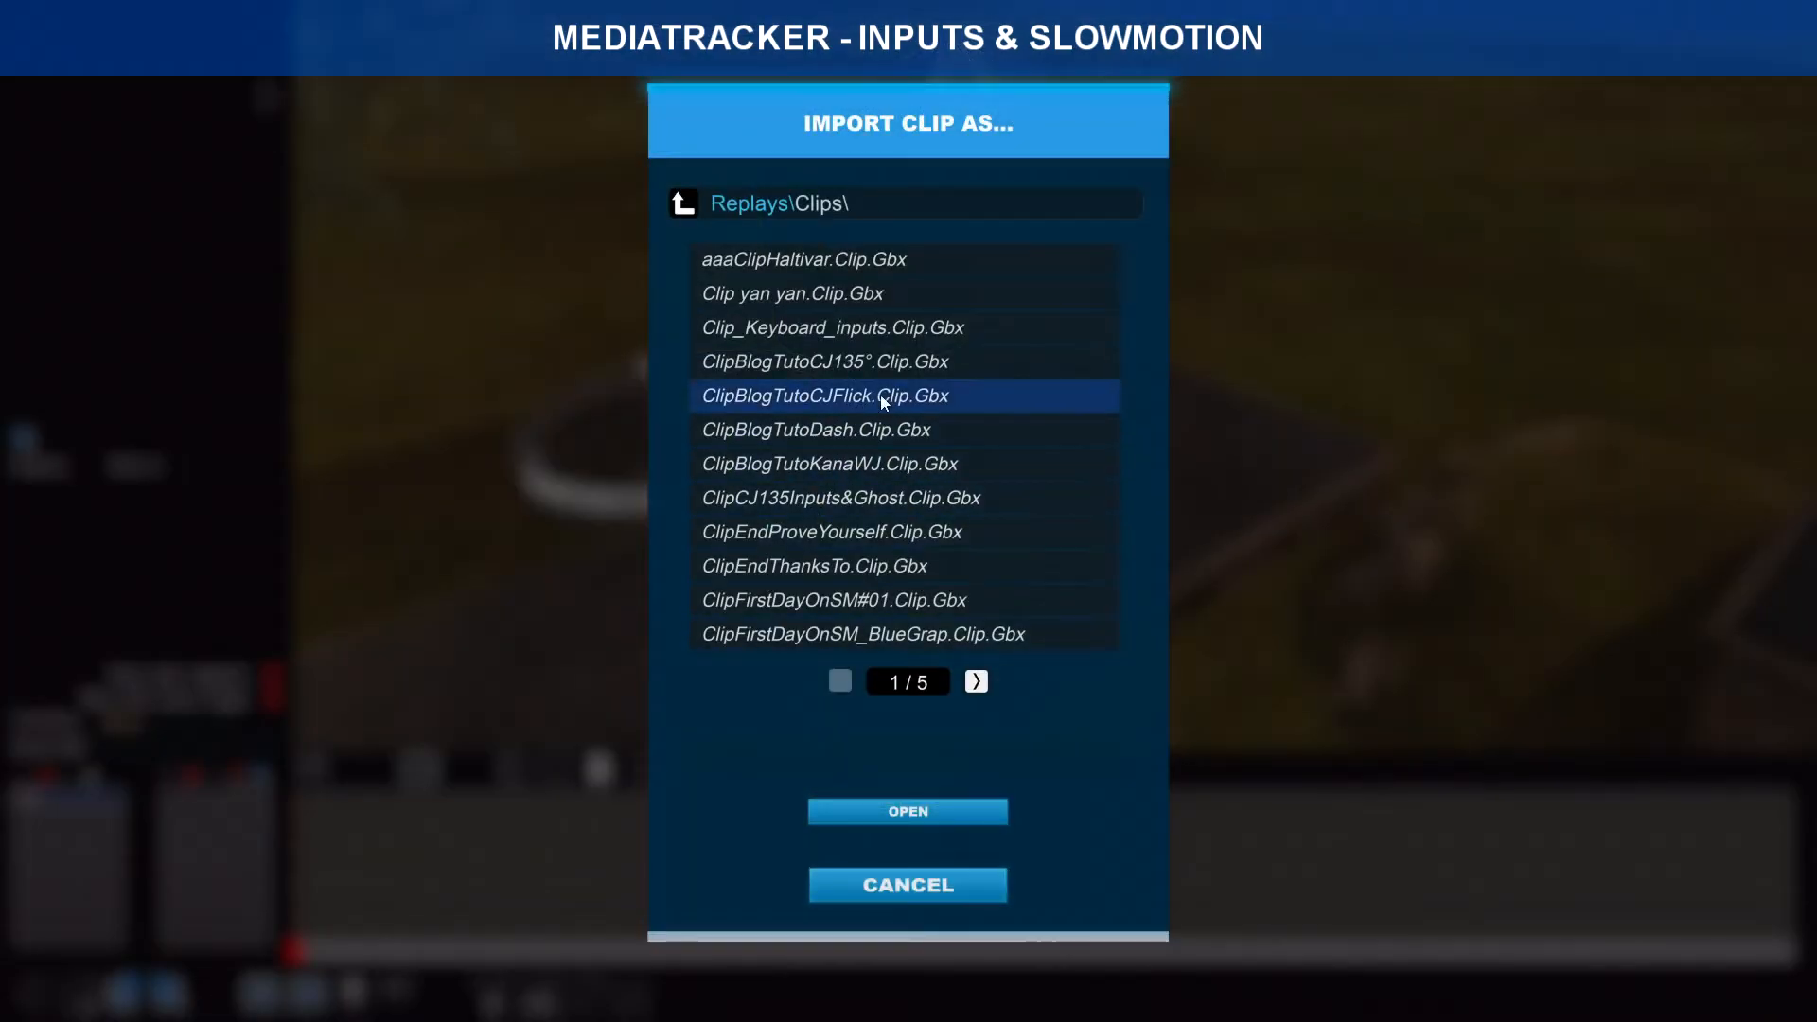
pyautogui.click(899, 432)
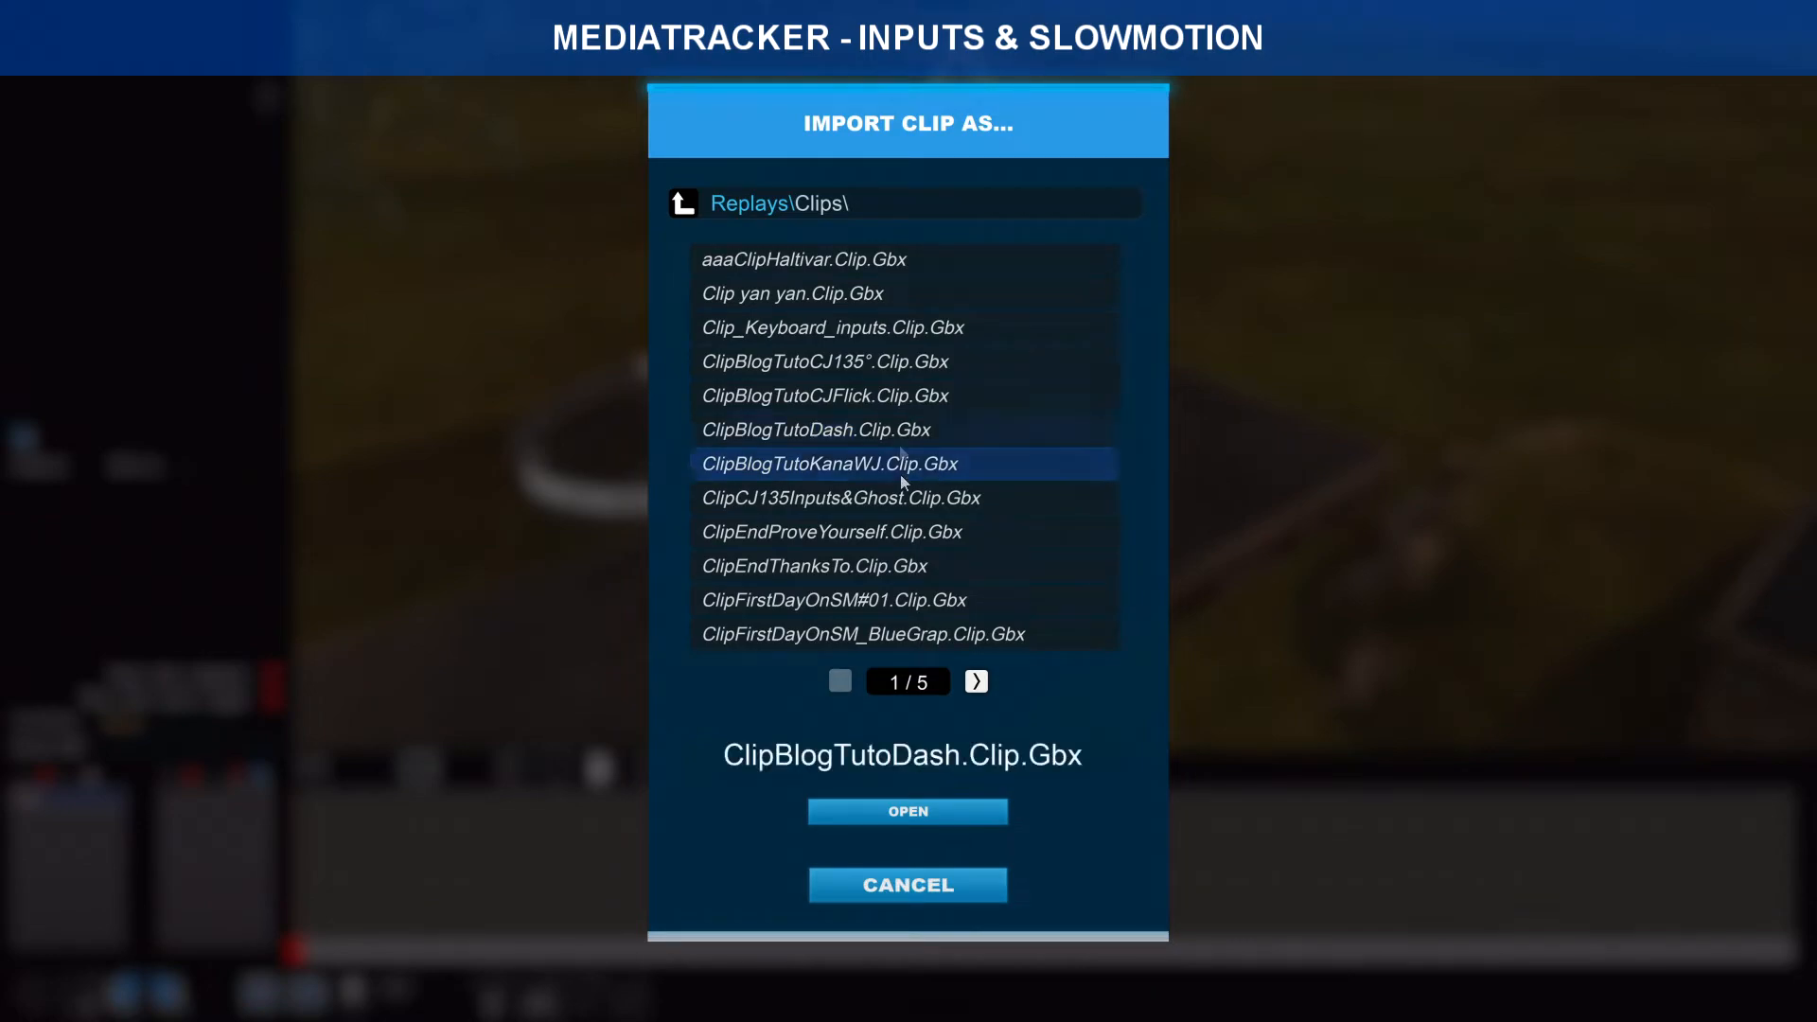
pyautogui.click(908, 812)
pyautogui.click(314, 771)
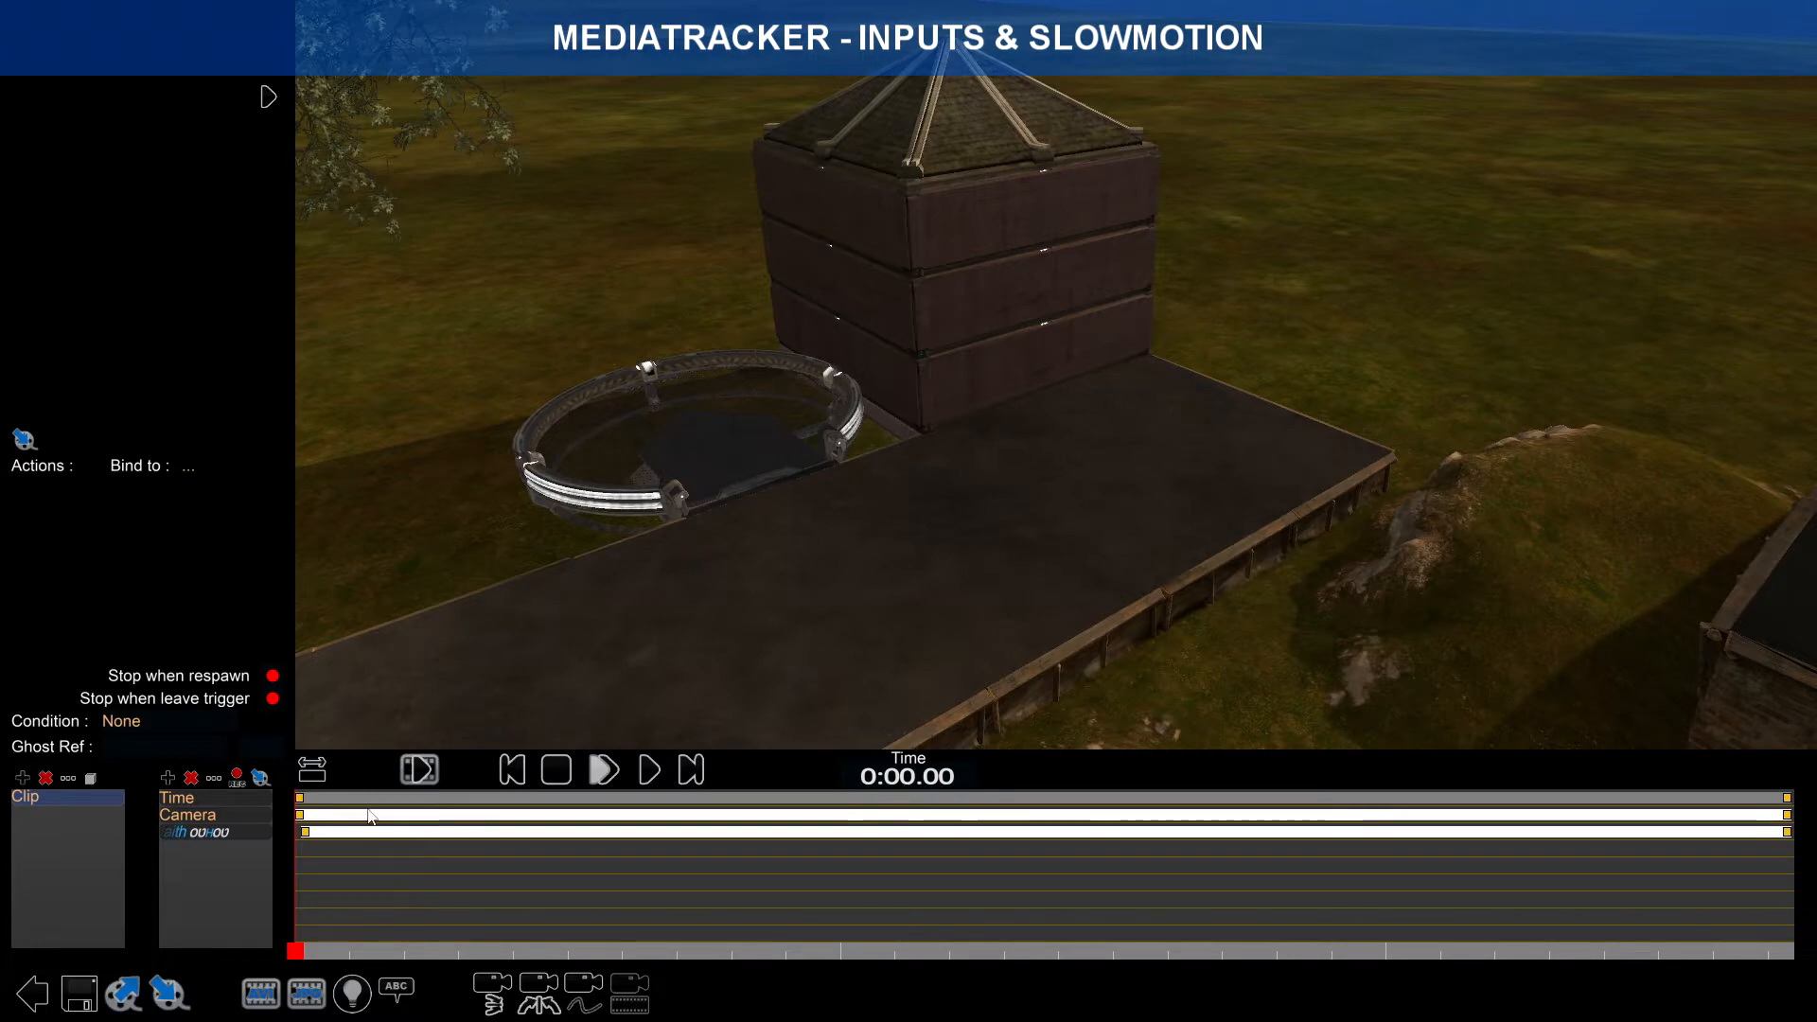
# Step: Save the map over Dash.Map.Gbx, then scrub through the imported timeline
pyautogui.click(85, 990)
pyautogui.click(937, 553)
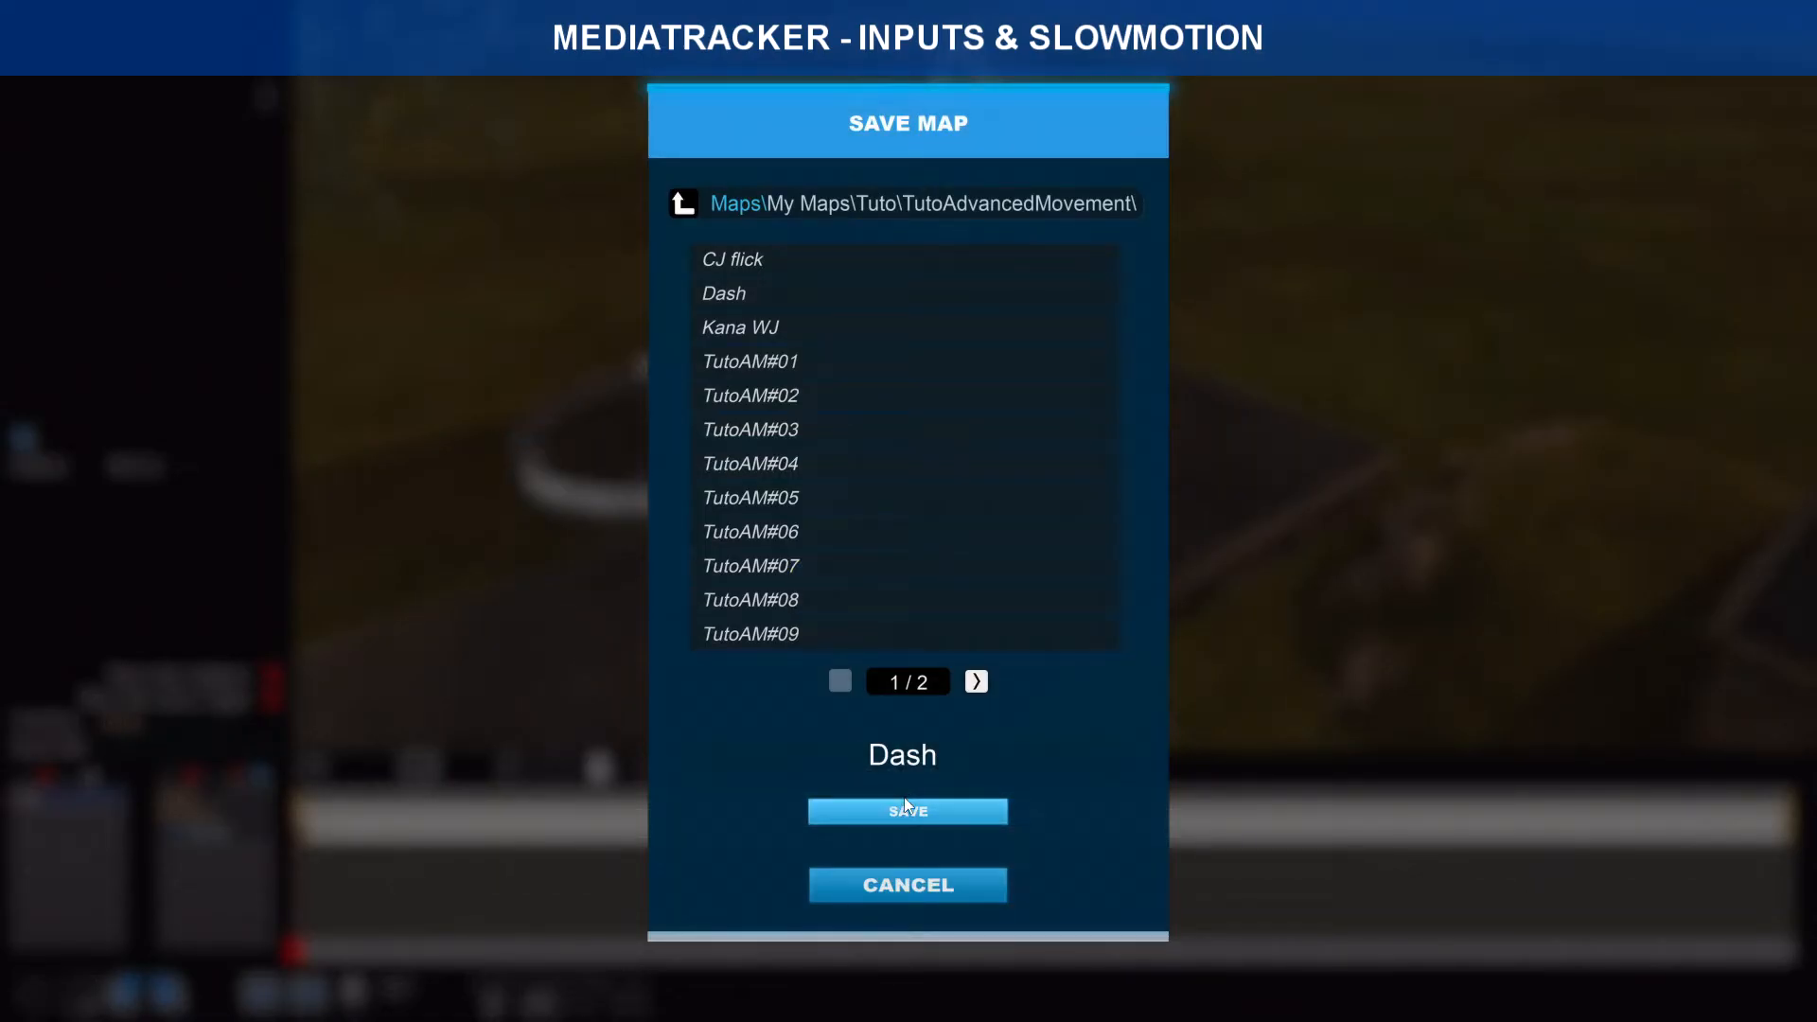
pyautogui.click(952, 810)
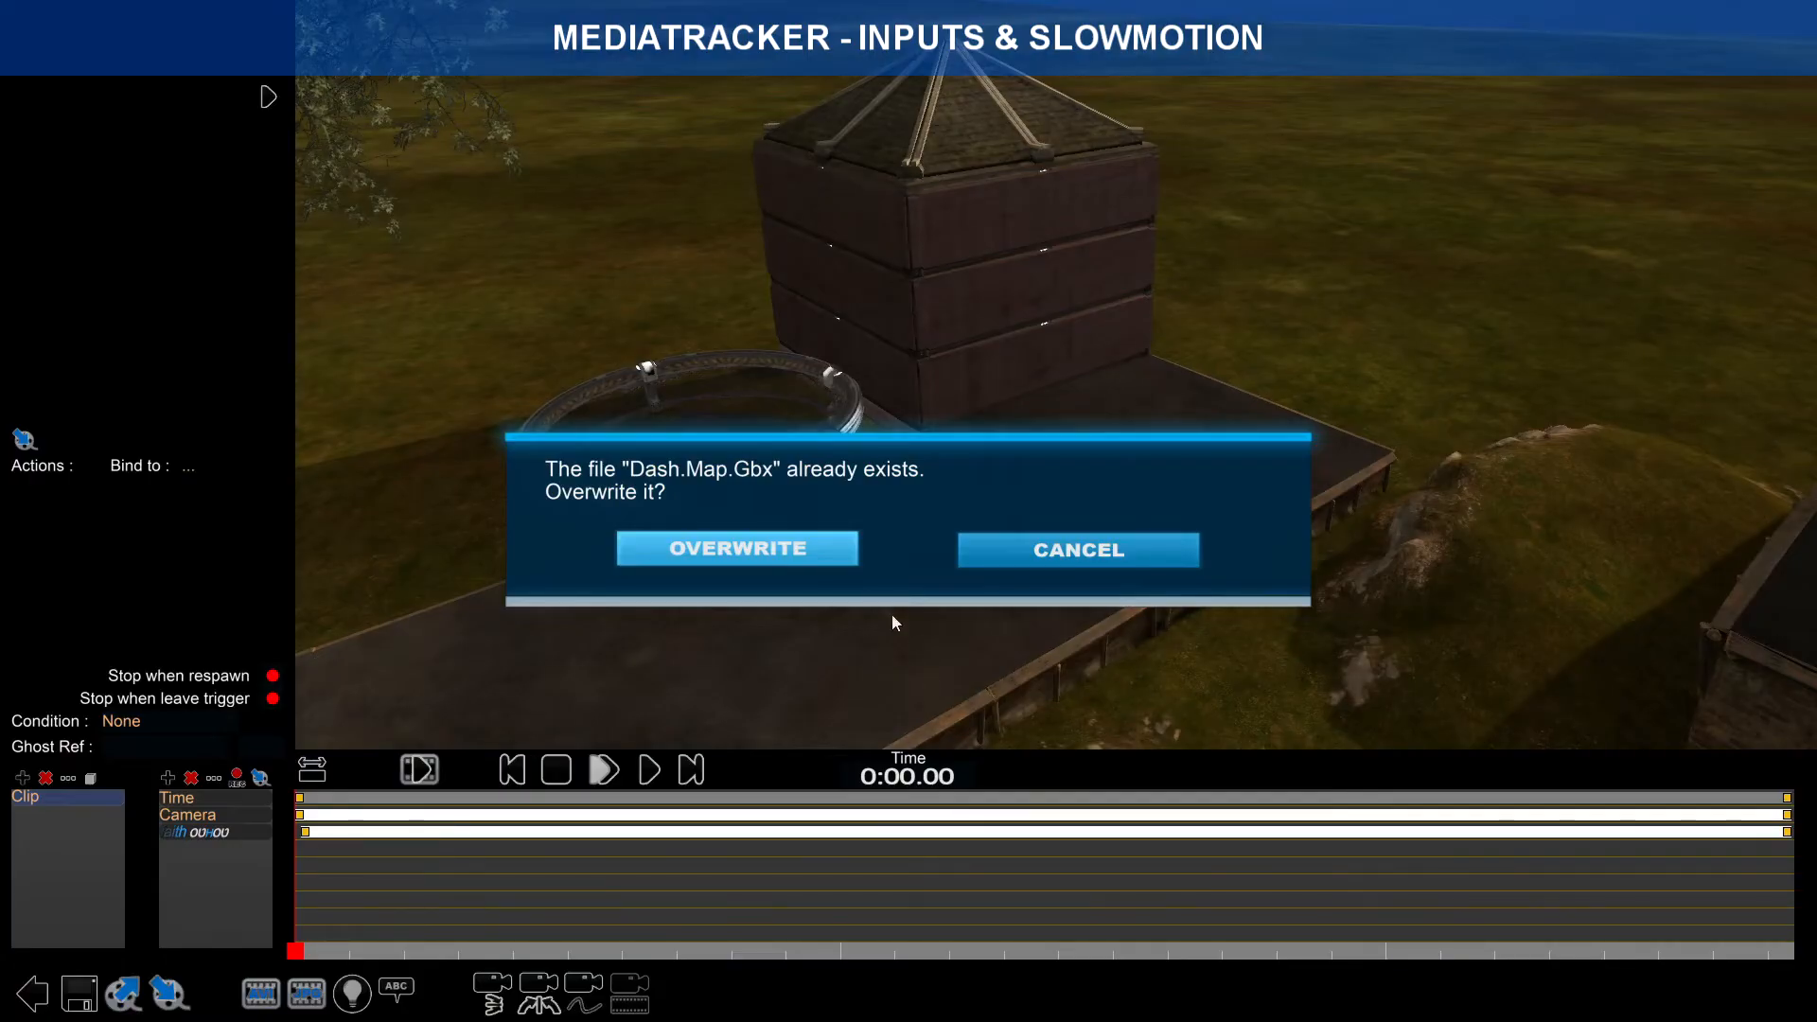
pyautogui.click(832, 553)
pyautogui.click(909, 904)
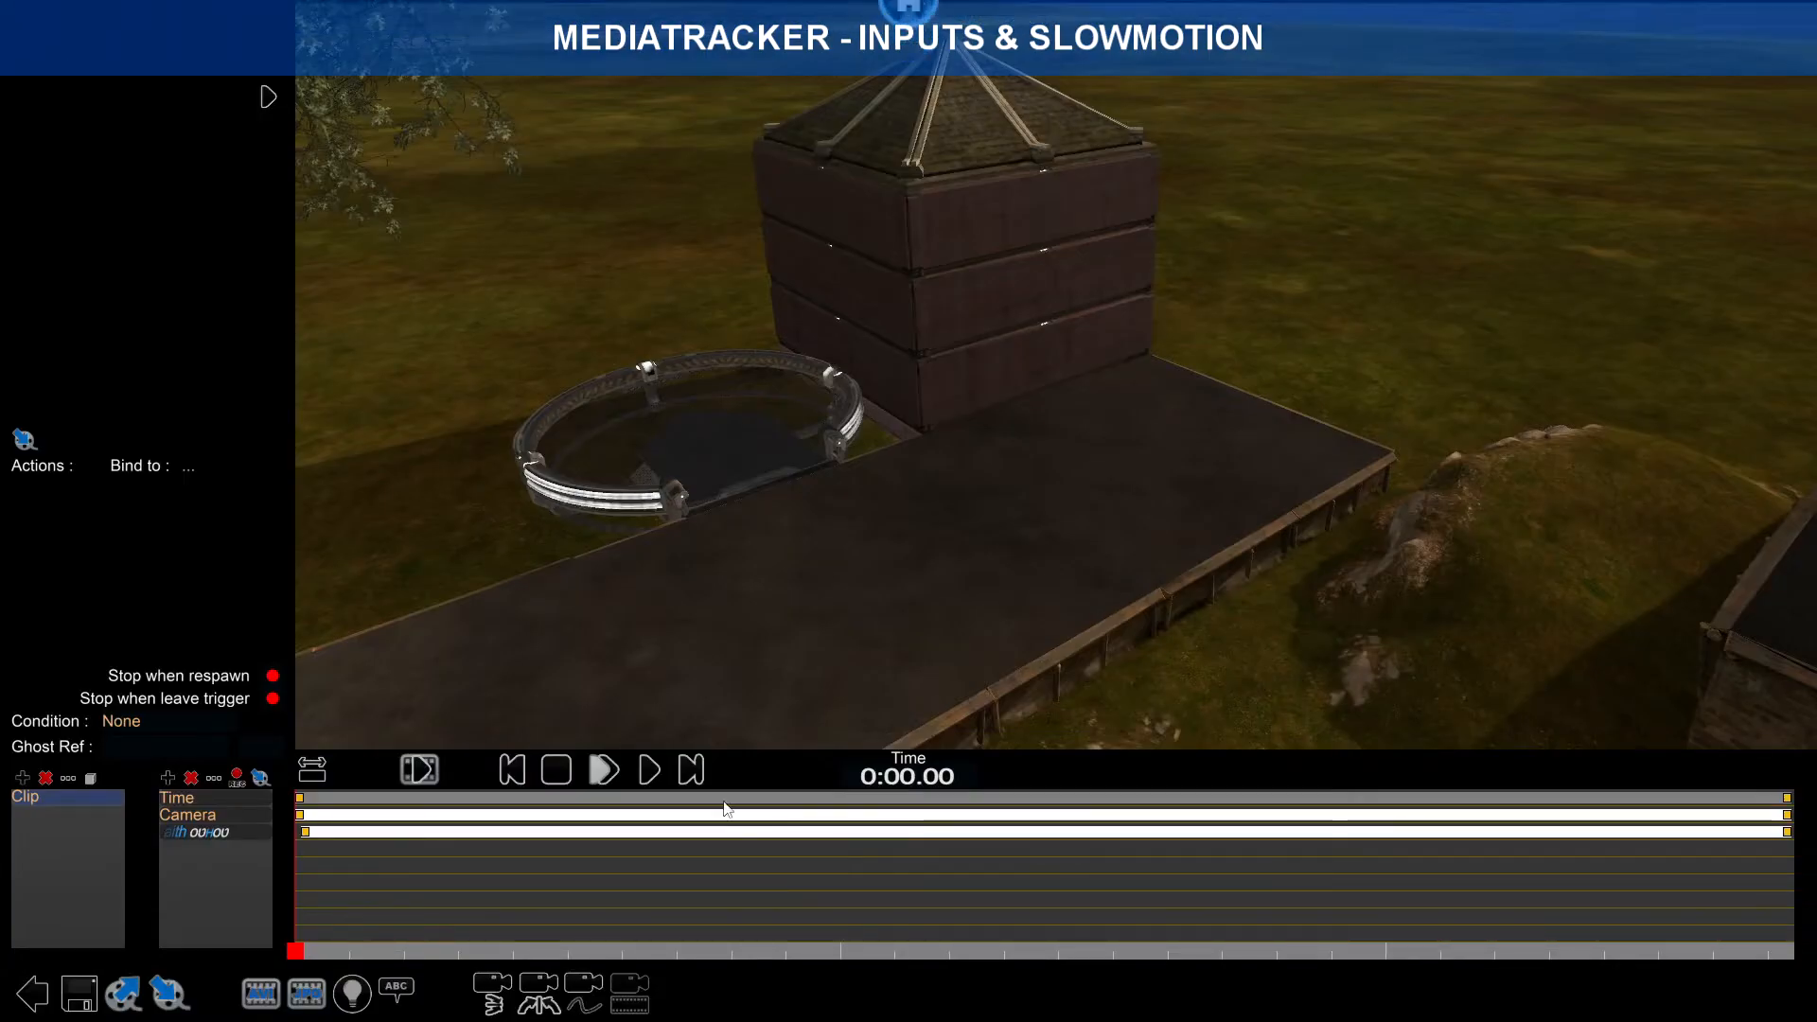
pyautogui.moveTo(298, 952); pyautogui.dragTo(1213, 951)
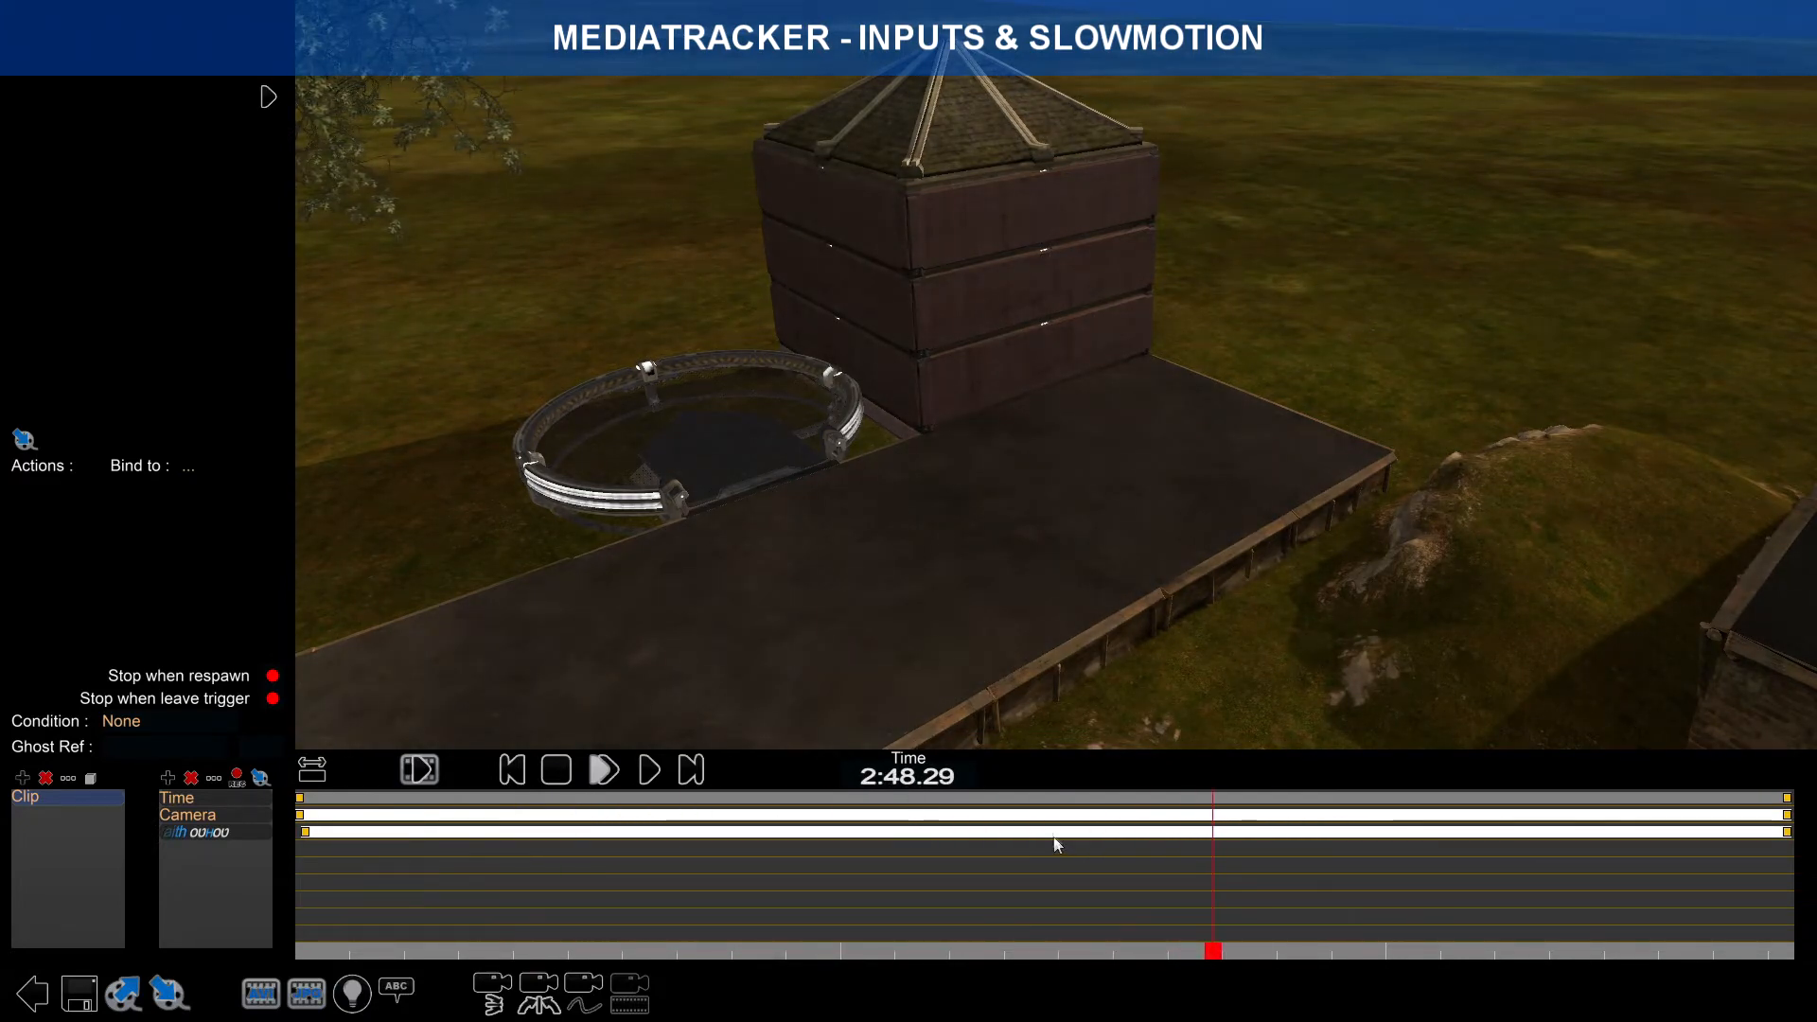
# Step: Point the Camera track at 1 - Character with a smaller crosshair scale, then select the Time track
pyautogui.click(1054, 833)
pyautogui.click(786, 815)
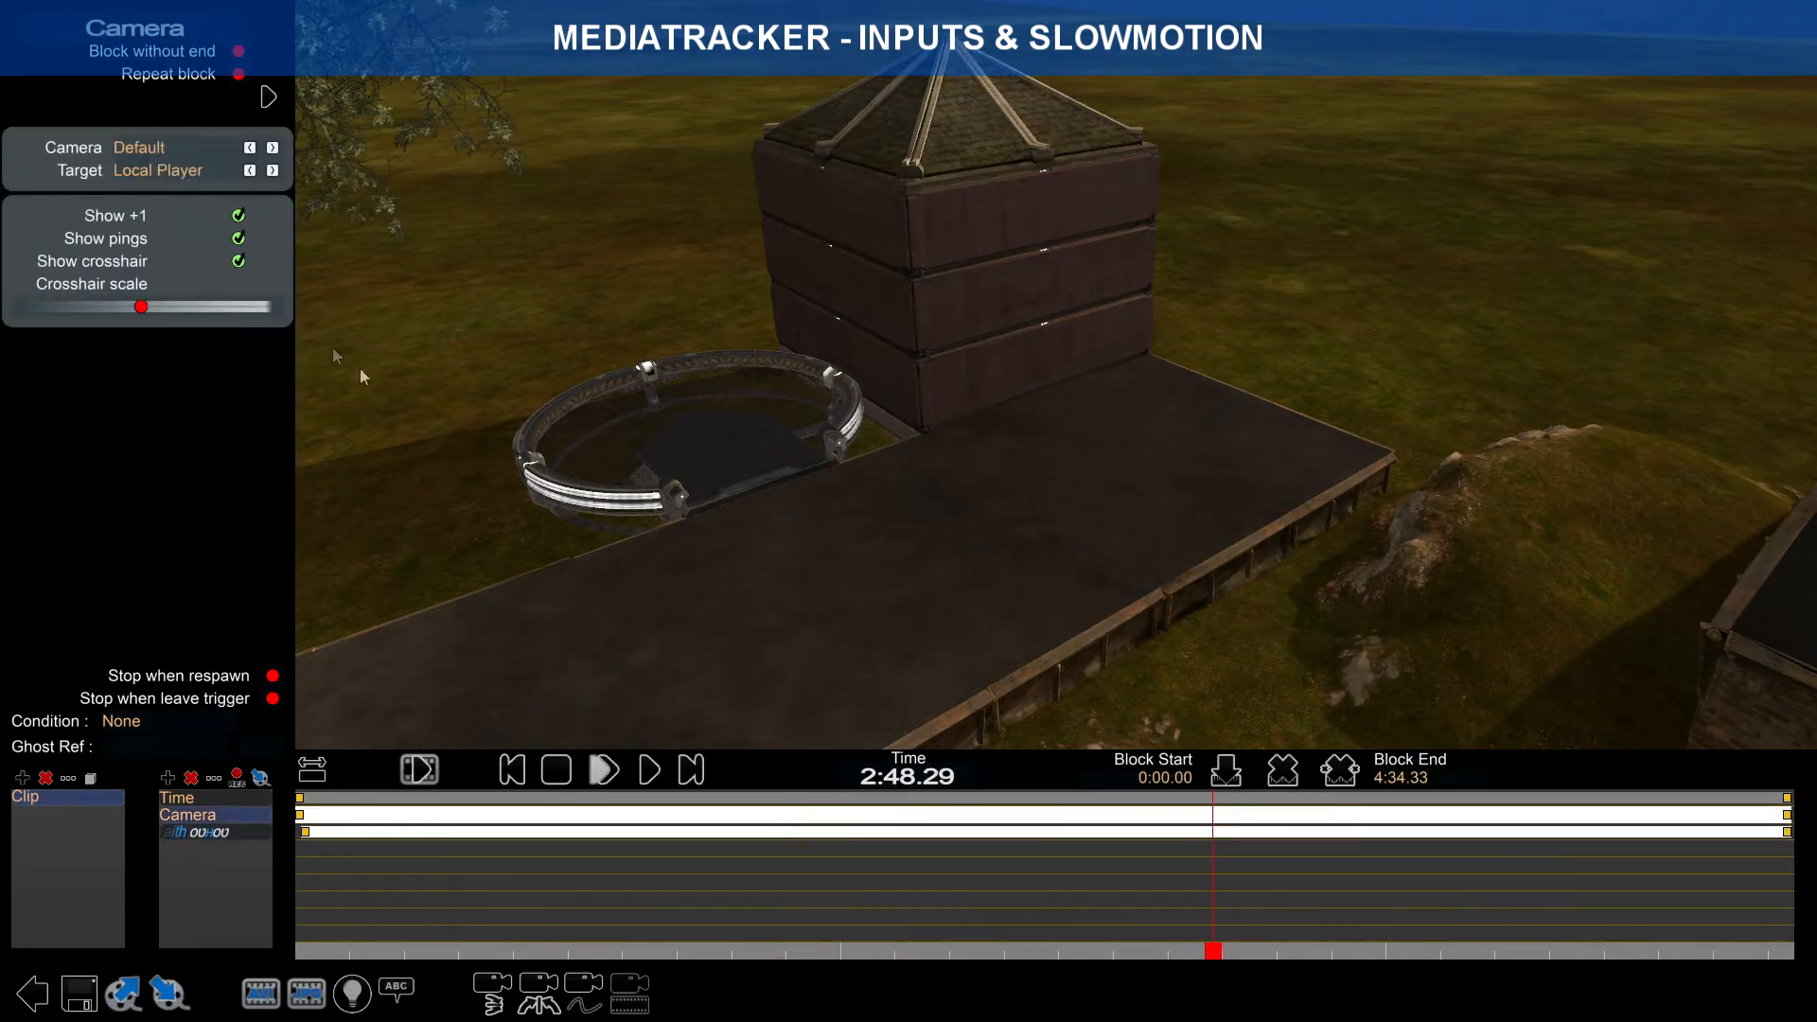
pyautogui.click(273, 170)
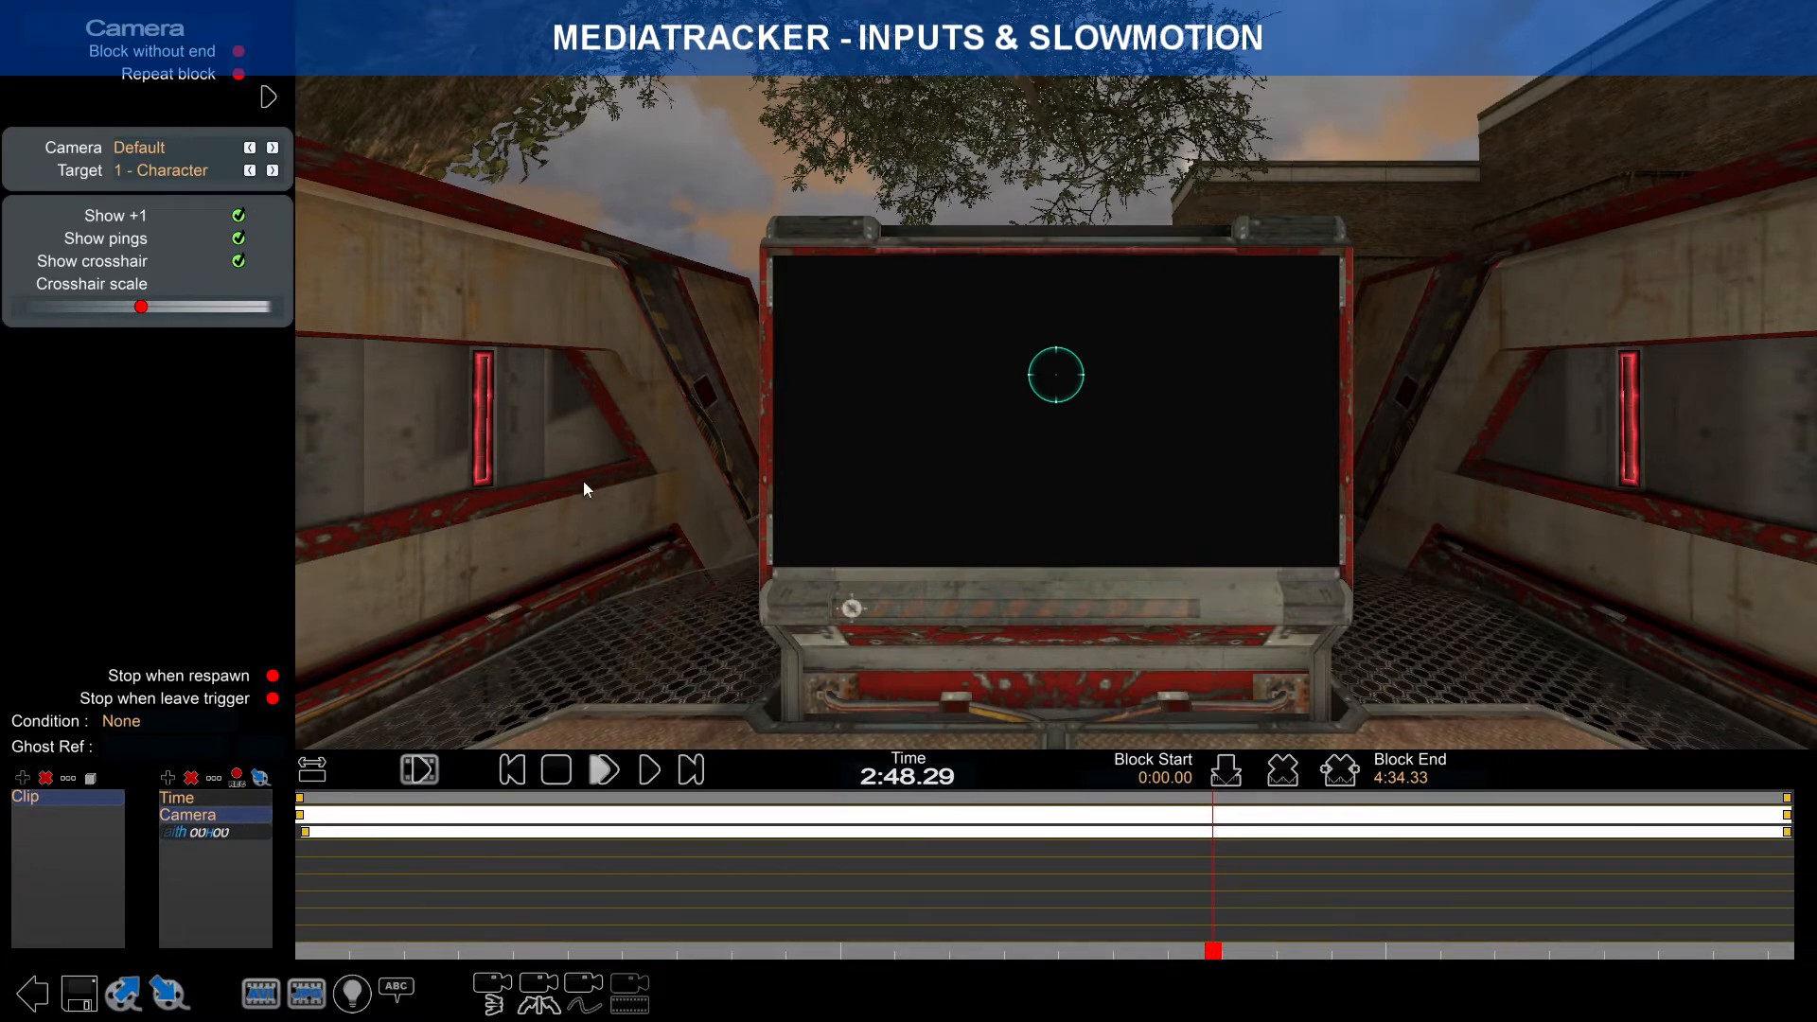
pyautogui.moveTo(1213, 951)
pyautogui.mouseDown()
pyautogui.moveTo(1145, 950)
pyautogui.moveTo(1199, 951)
pyautogui.mouseUp()
pyautogui.moveTo(140, 309); pyautogui.dragTo(68, 315)
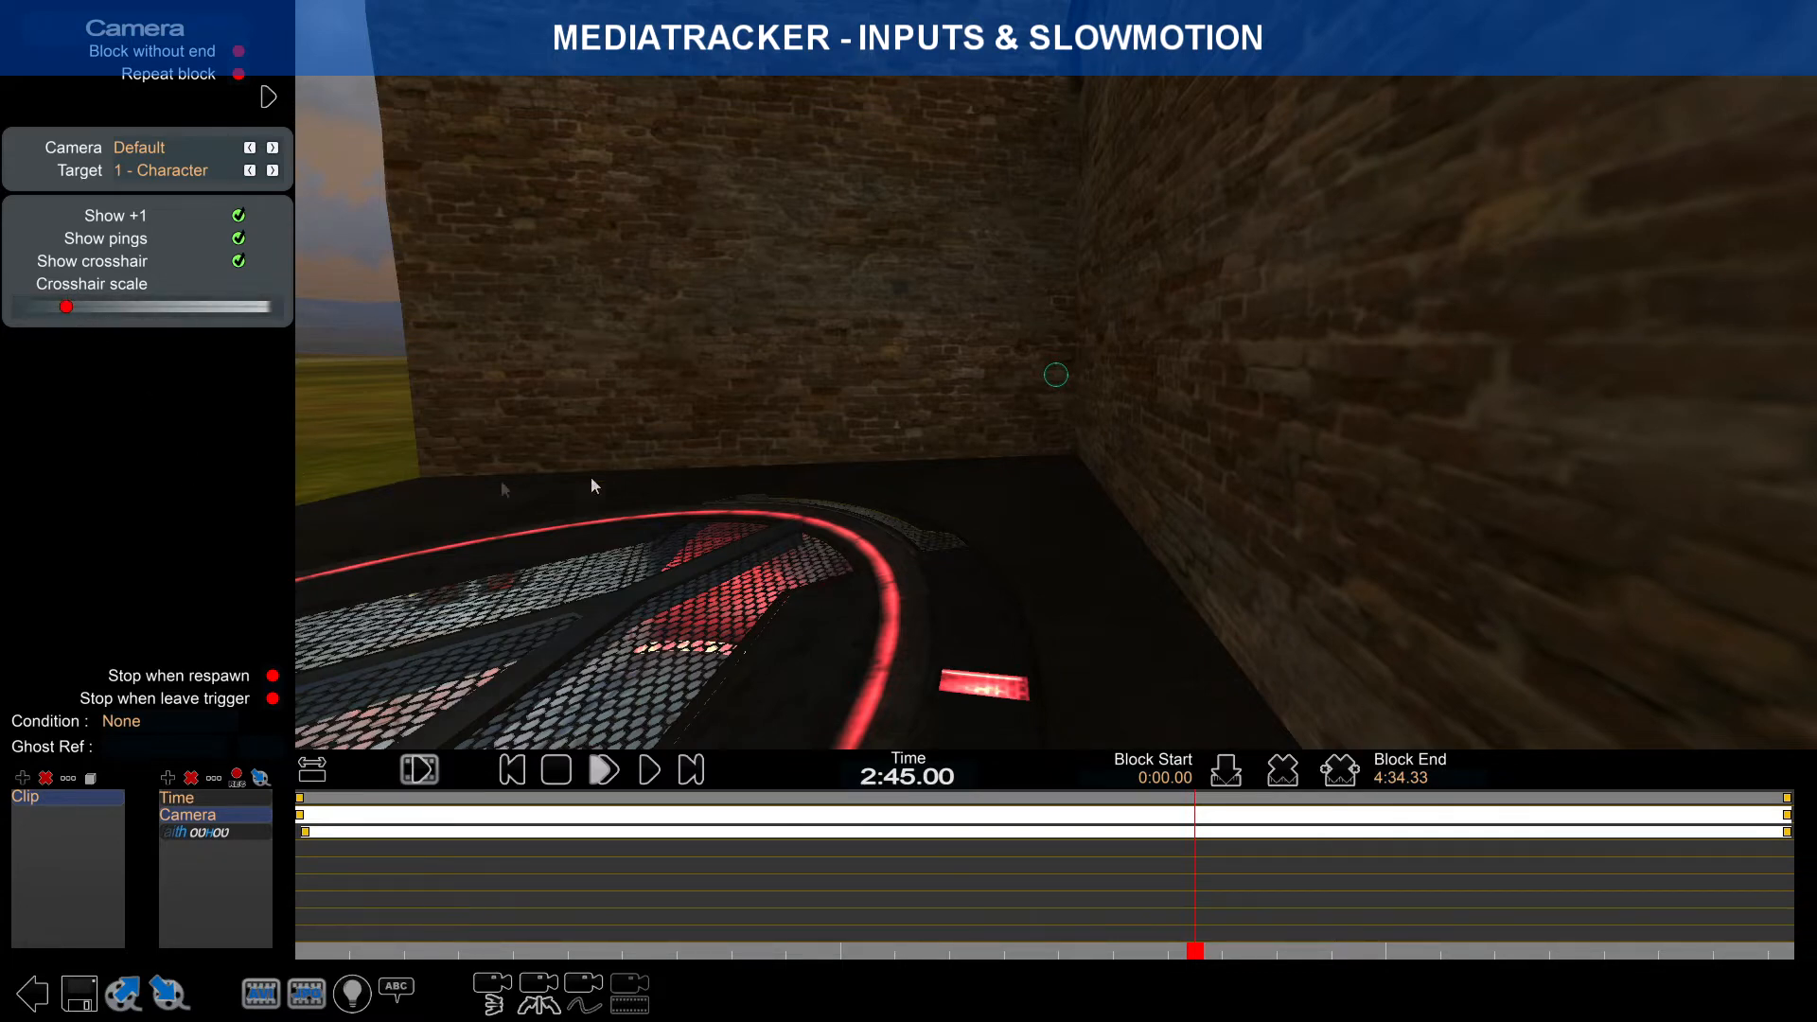
pyautogui.rightClick(848, 460)
pyautogui.rightClick(904, 504)
pyautogui.click(371, 801)
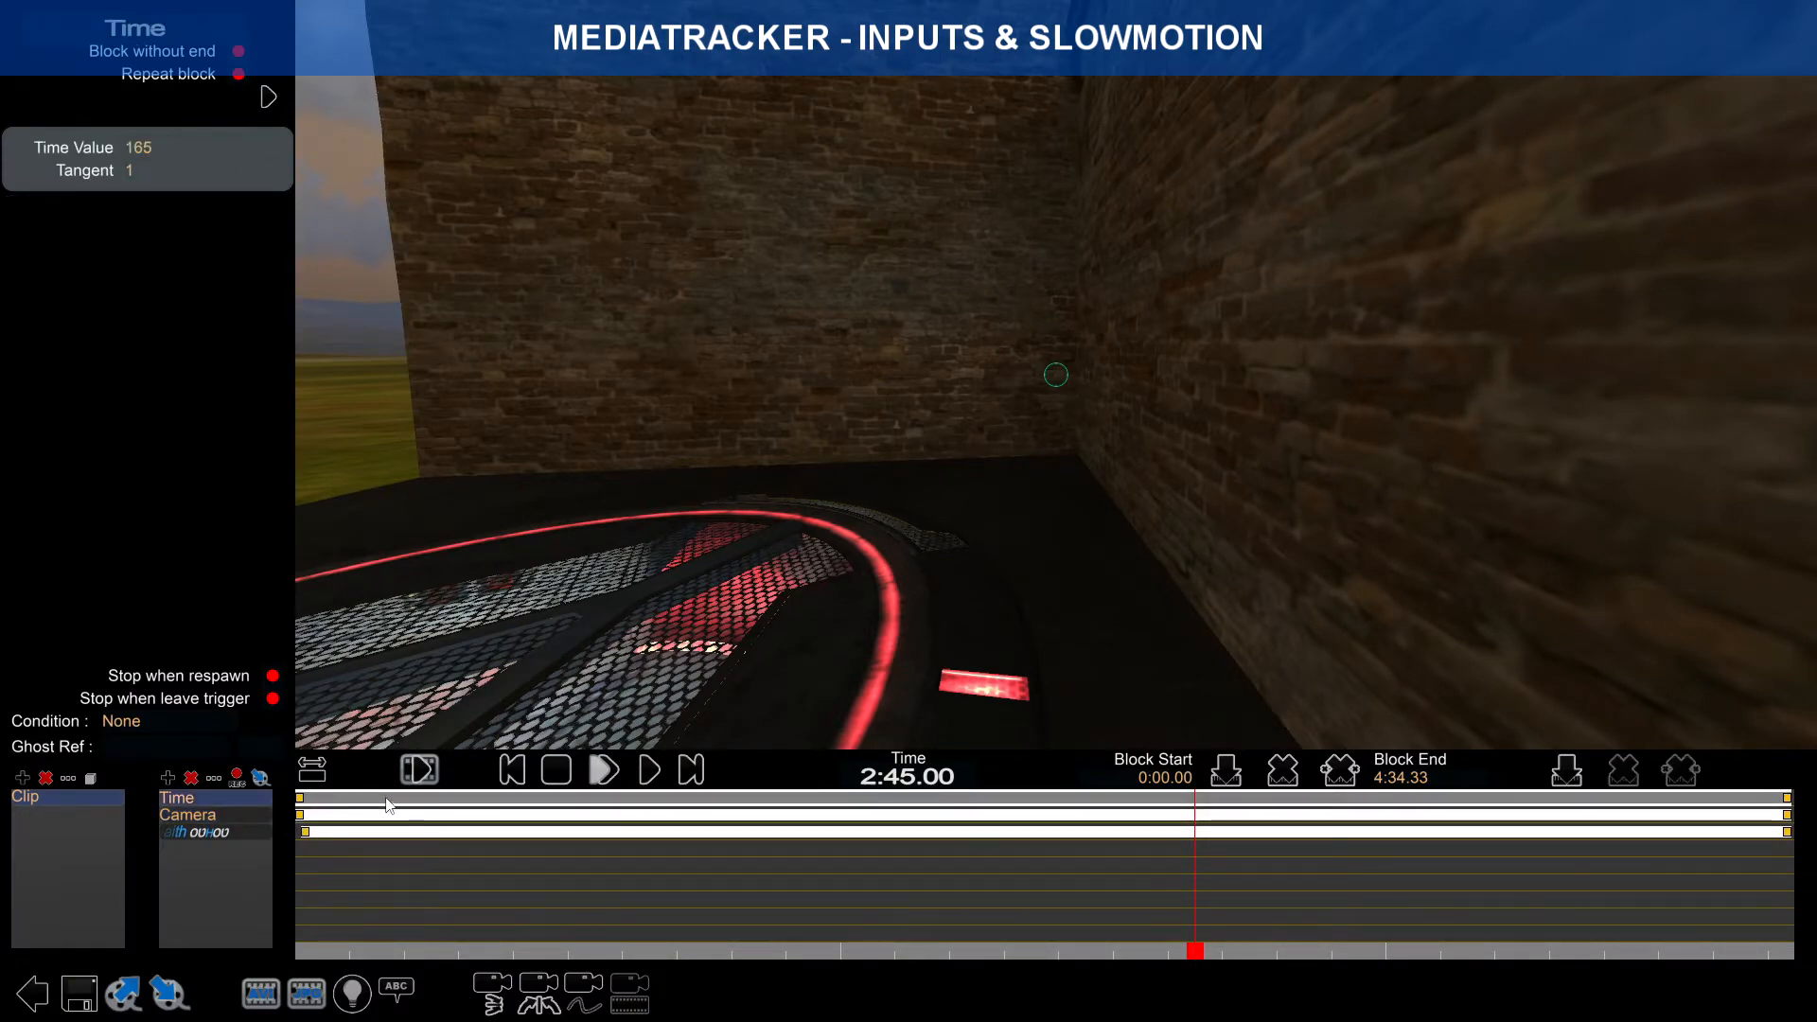
# Step: Scrub the playhead to about 4:06.13, zooming the timeline for precision
pyautogui.rightClick(740, 727)
pyautogui.rightClick(744, 765)
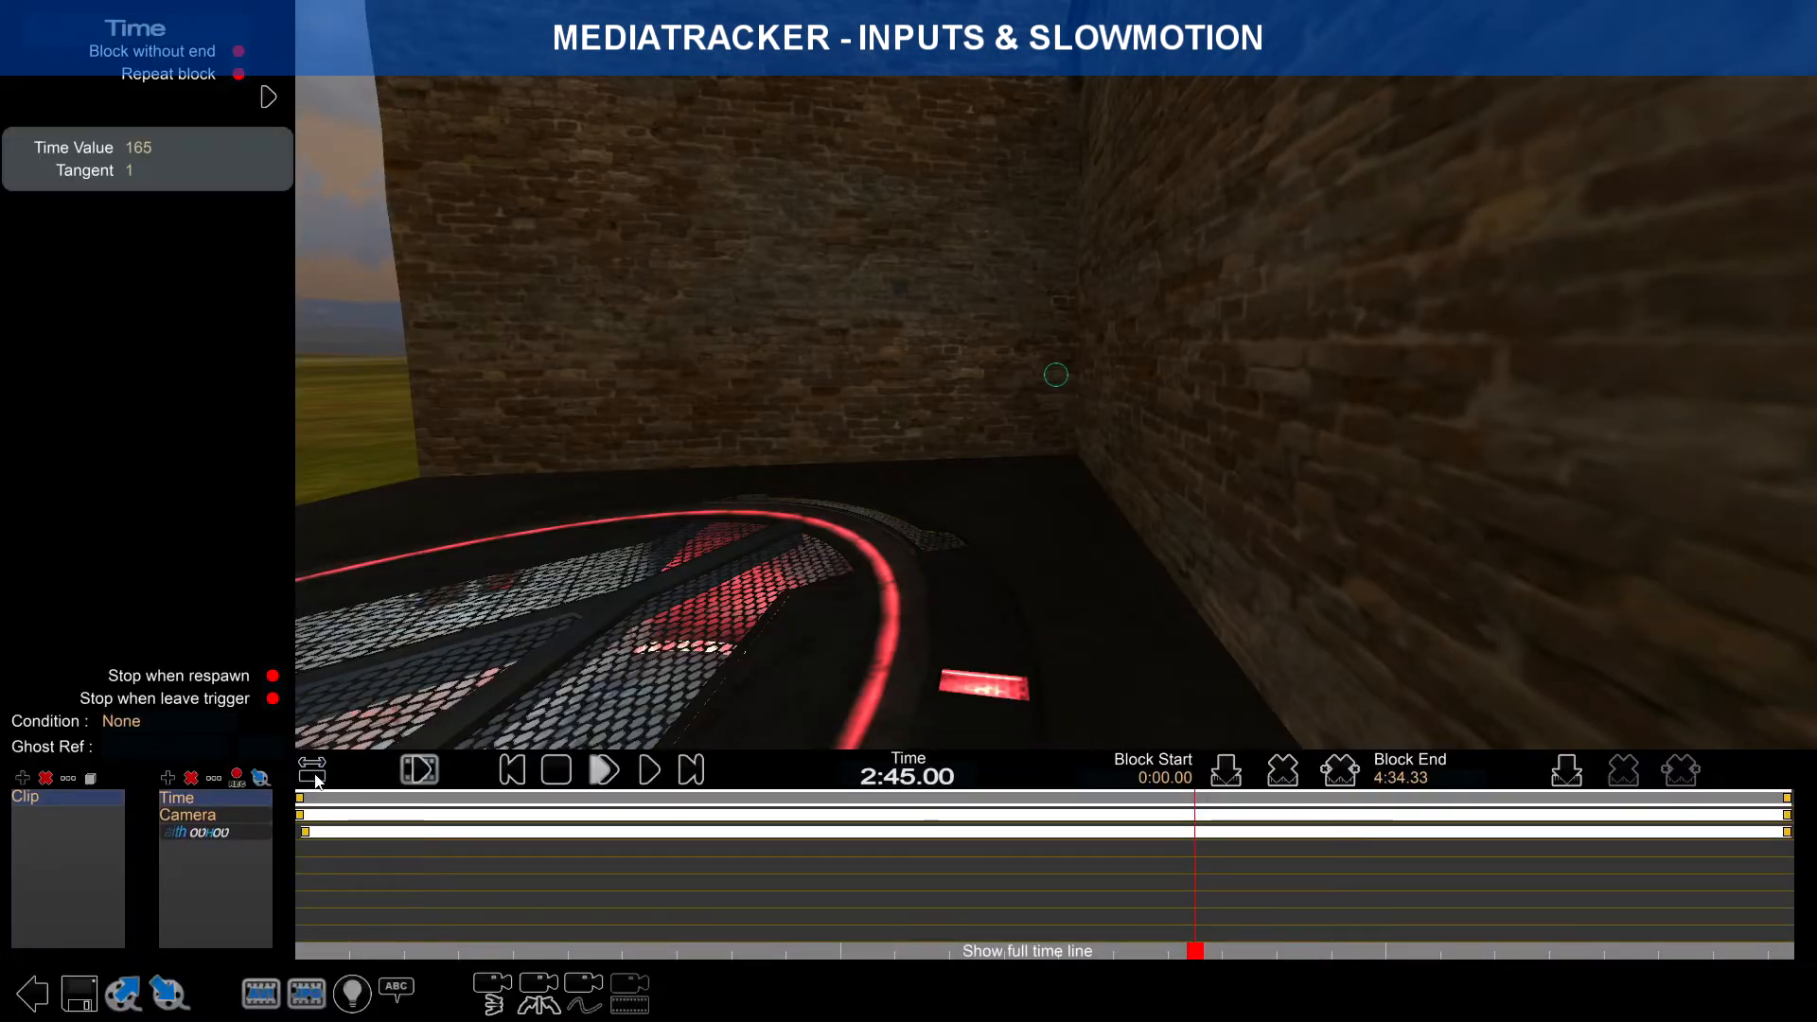
pyautogui.moveTo(1197, 952); pyautogui.dragTo(1643, 924)
pyautogui.moveTo(1640, 924)
pyautogui.mouseDown()
pyautogui.moveTo(1696, 924)
pyautogui.moveTo(1636, 926)
pyautogui.mouseUp()
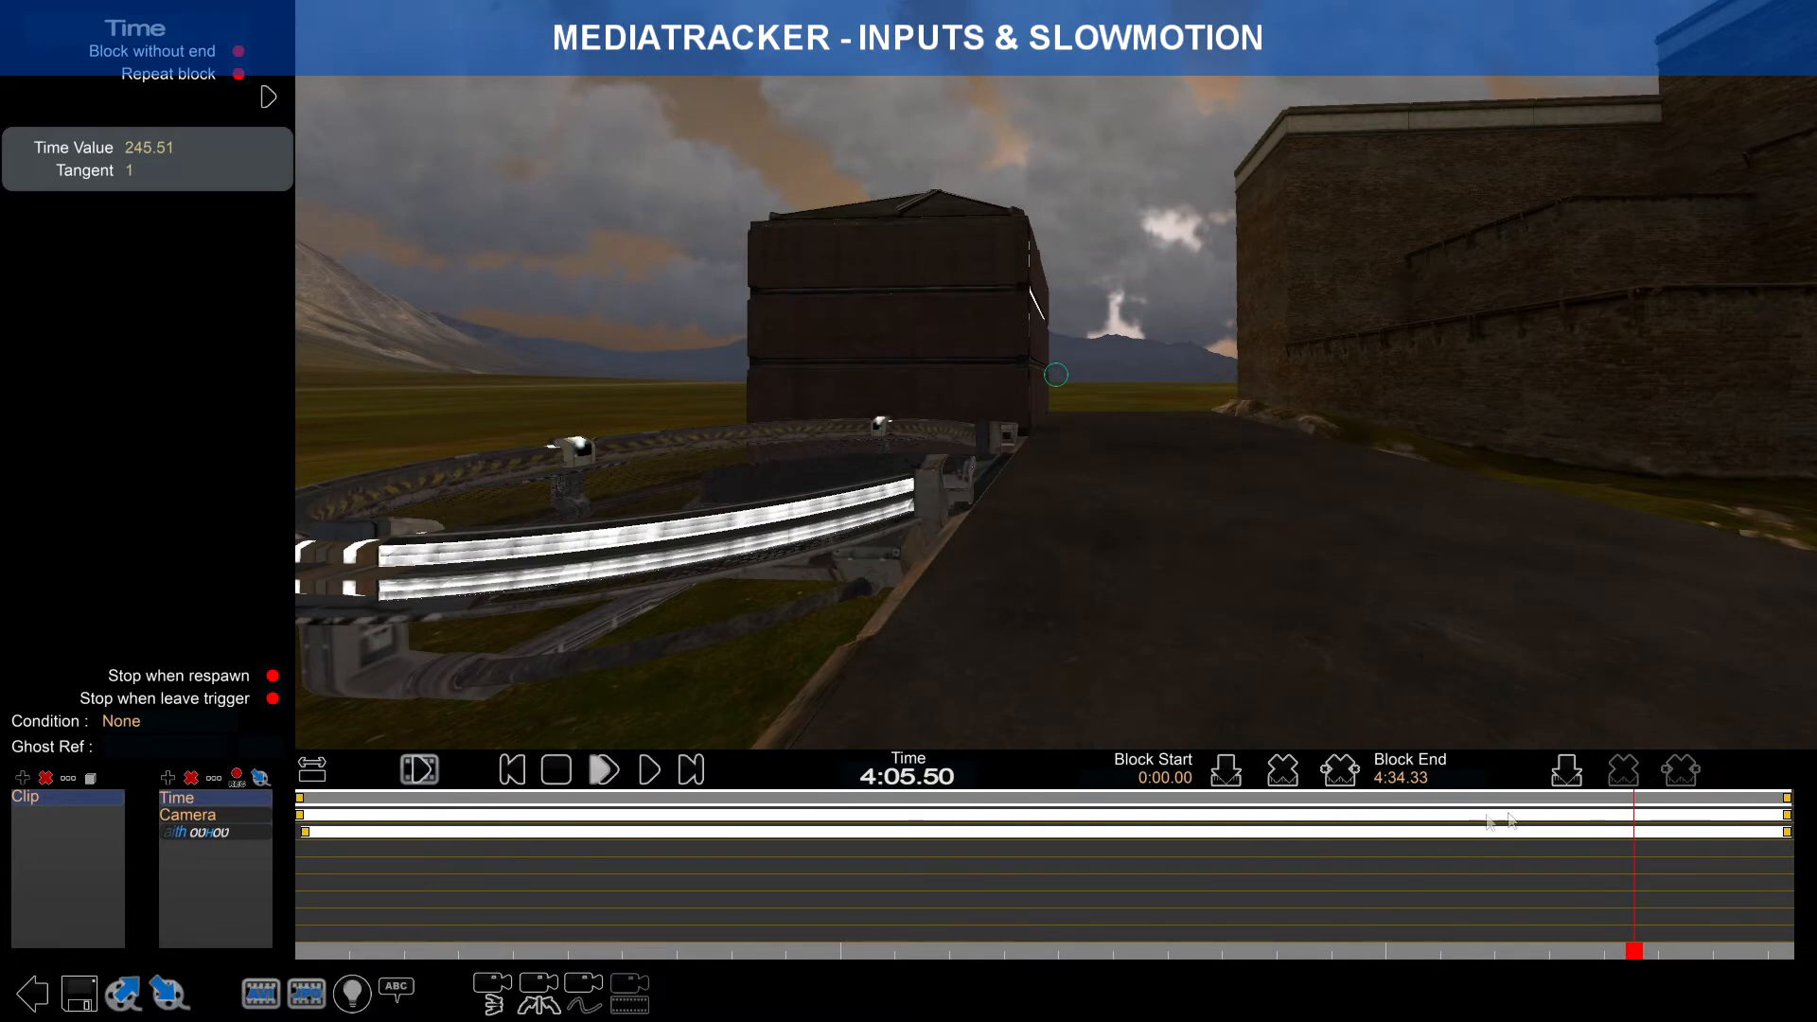
pyautogui.scroll(3, 1582, 863)
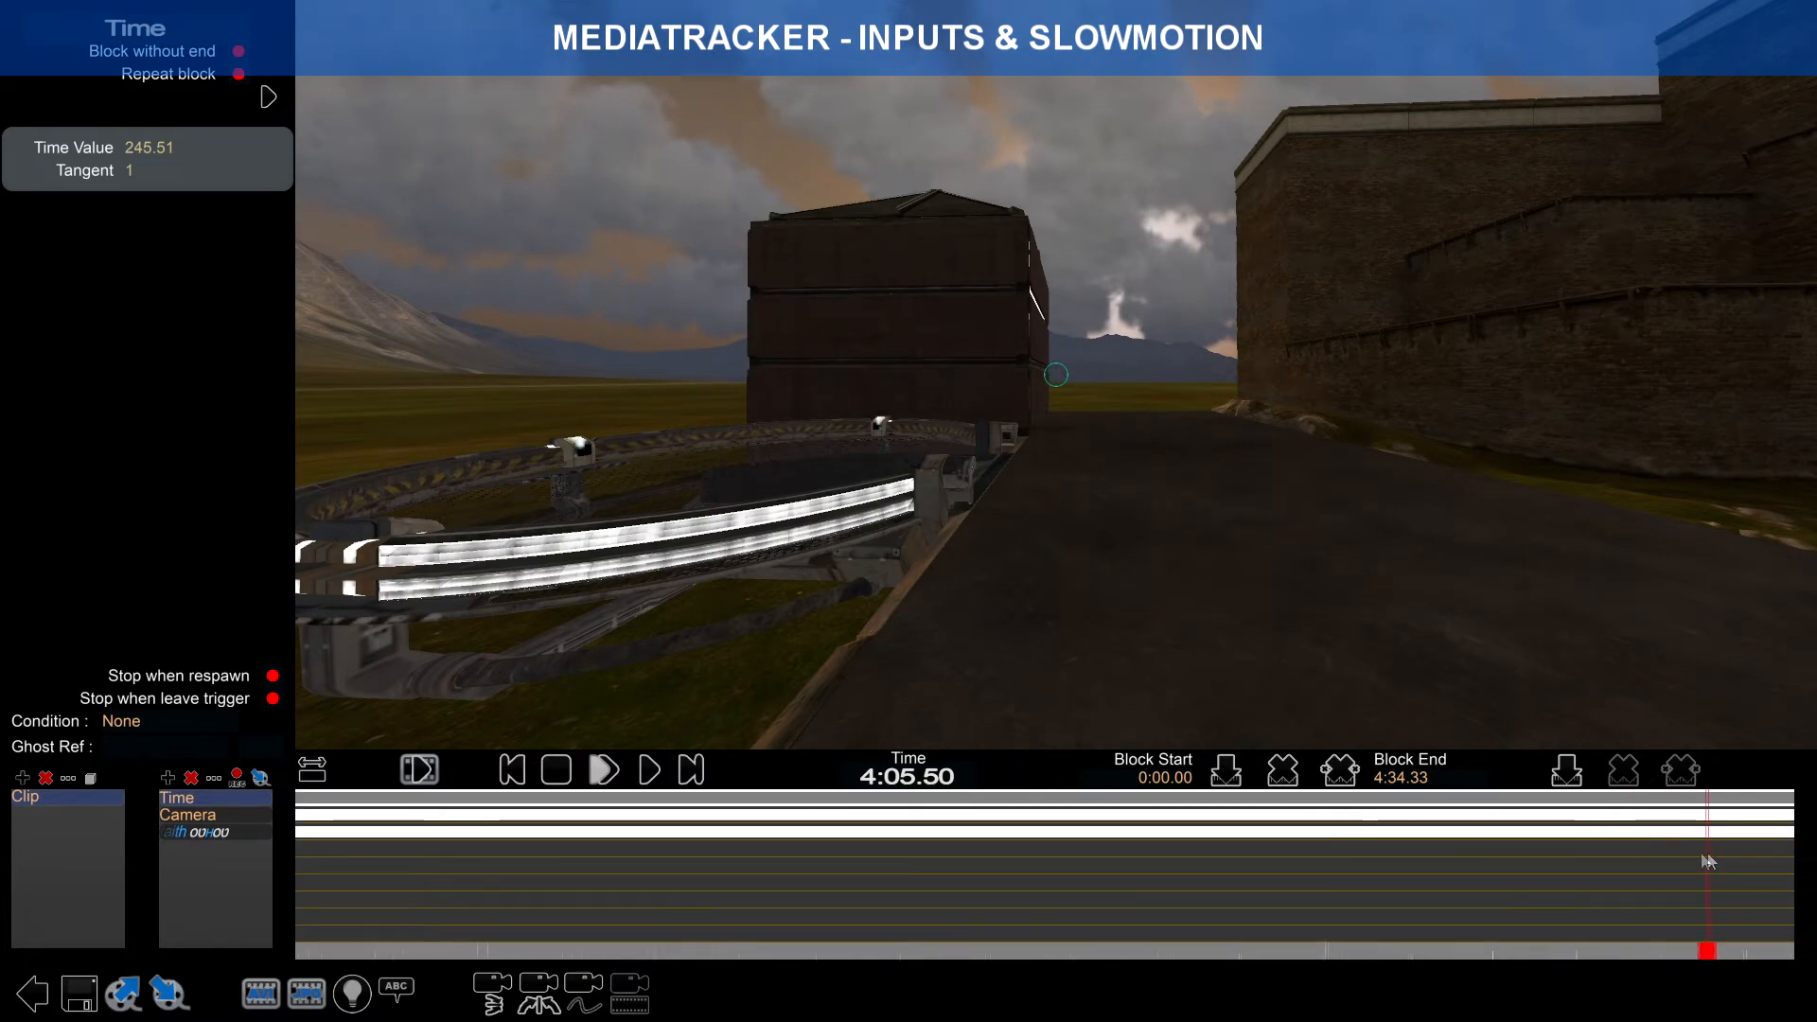
pyautogui.scroll(-4, 1702, 855)
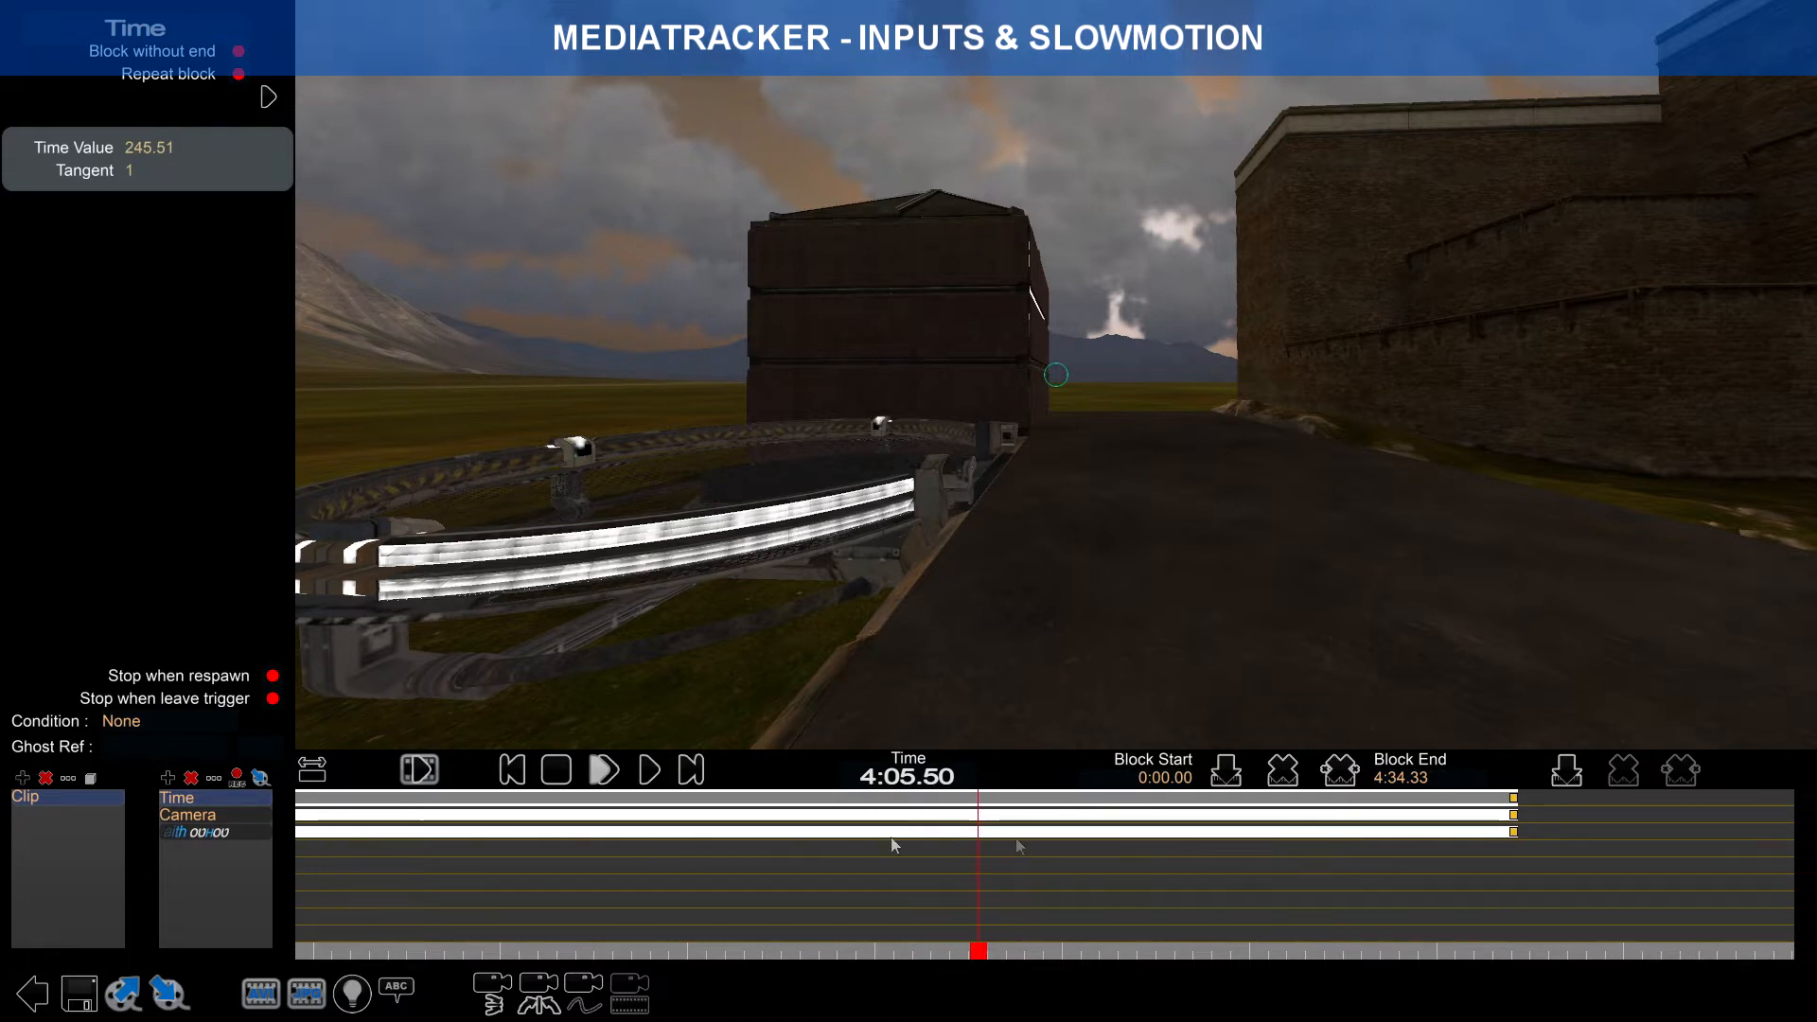
pyautogui.scroll(1, 969, 849)
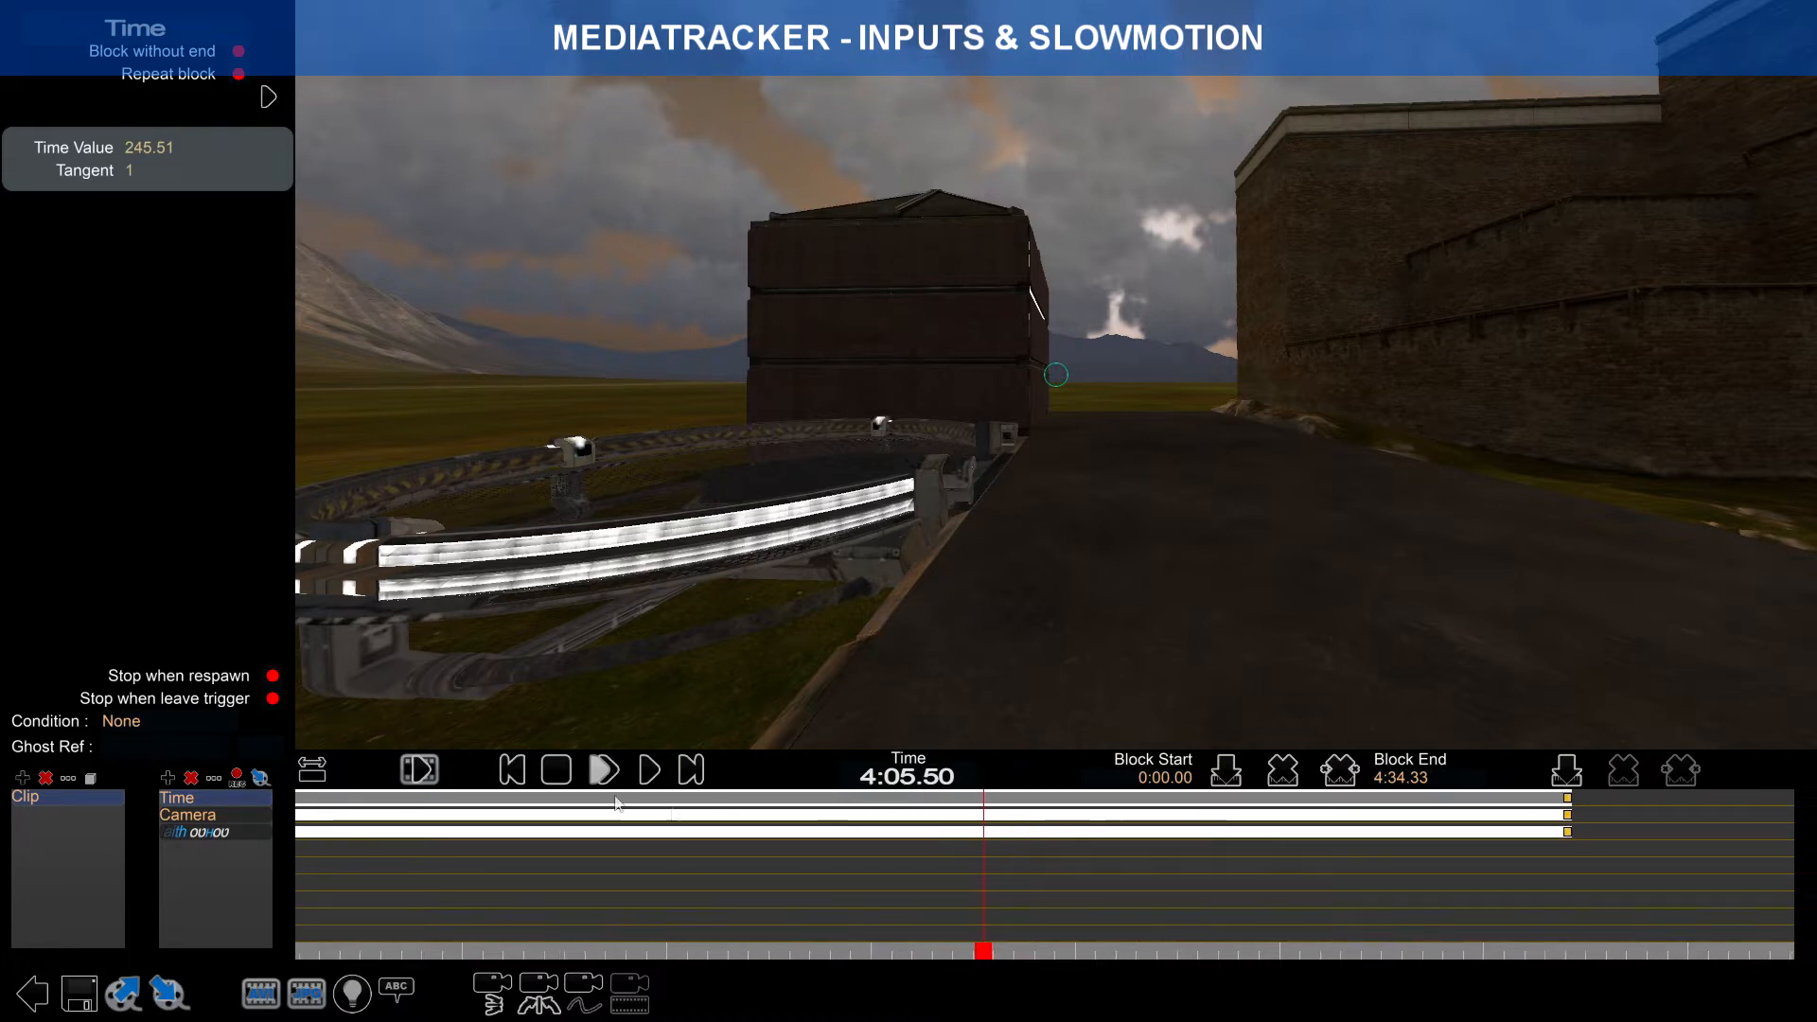
pyautogui.scroll(3, 1142, 845)
pyautogui.moveTo(1073, 847); pyautogui.dragTo(976, 848, button='right')
pyautogui.scroll(5, 976, 848)
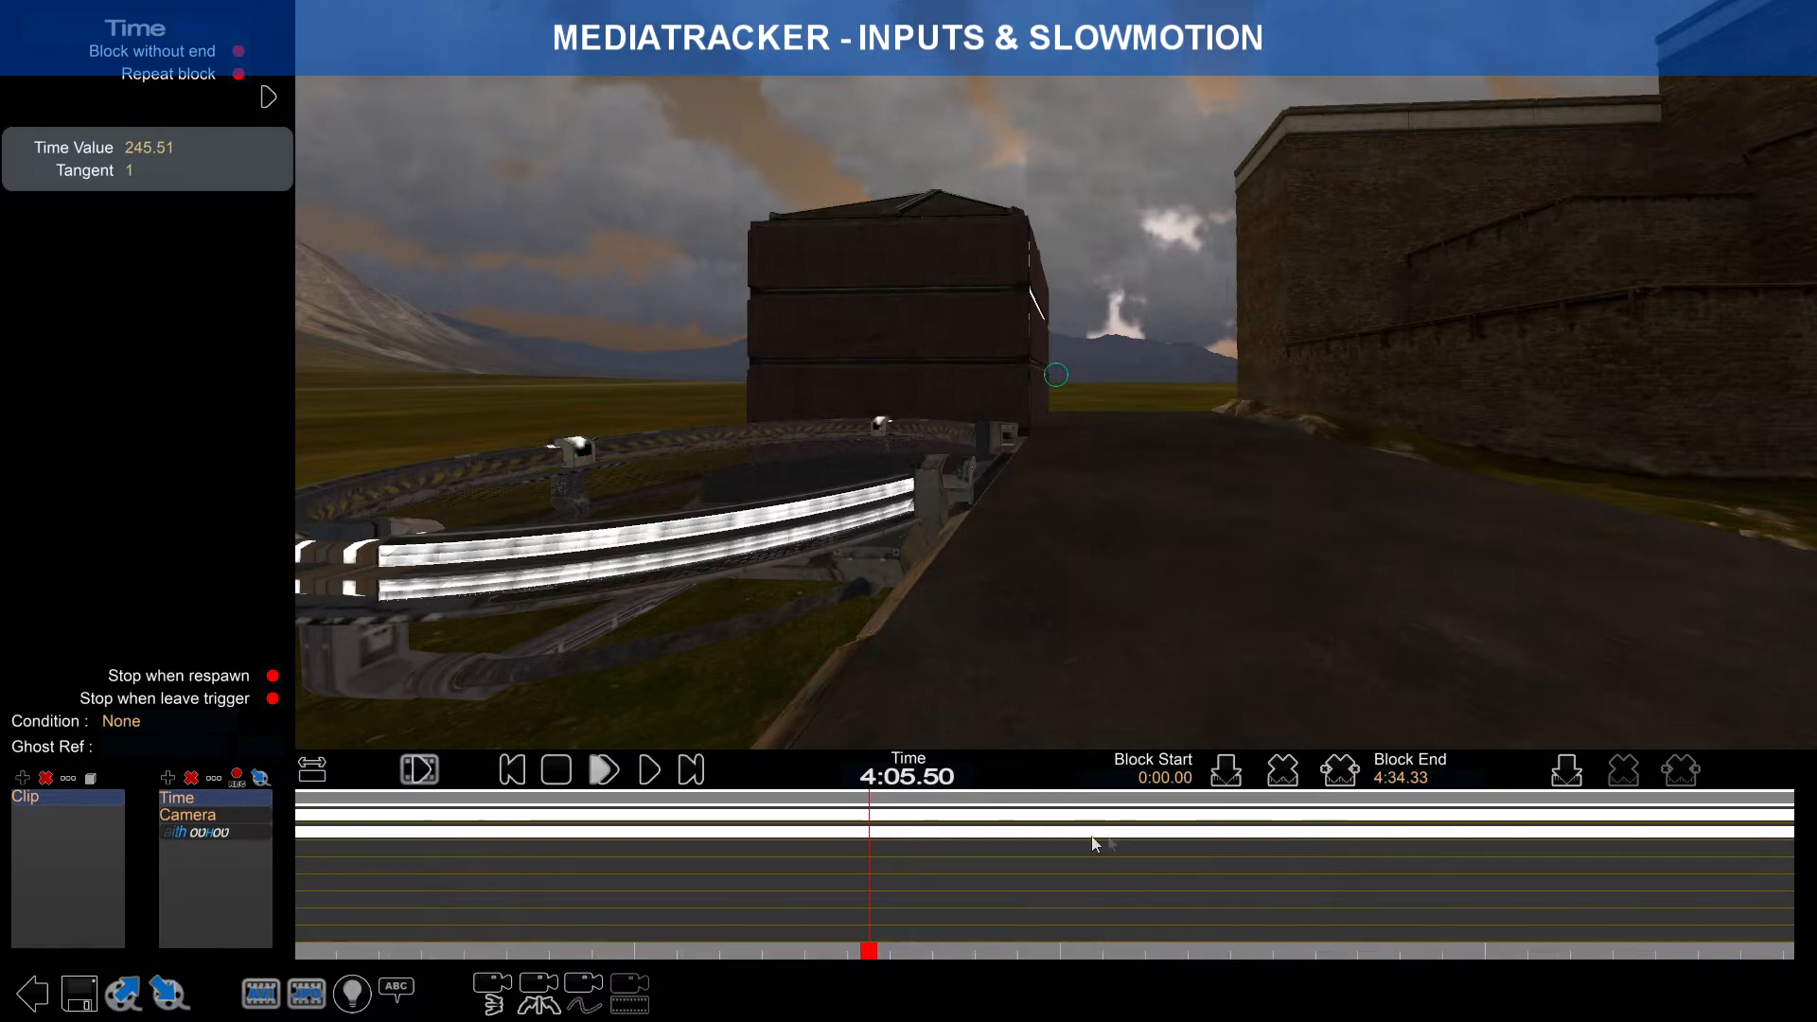
pyautogui.moveTo(873, 941); pyautogui.dragTo(899, 913)
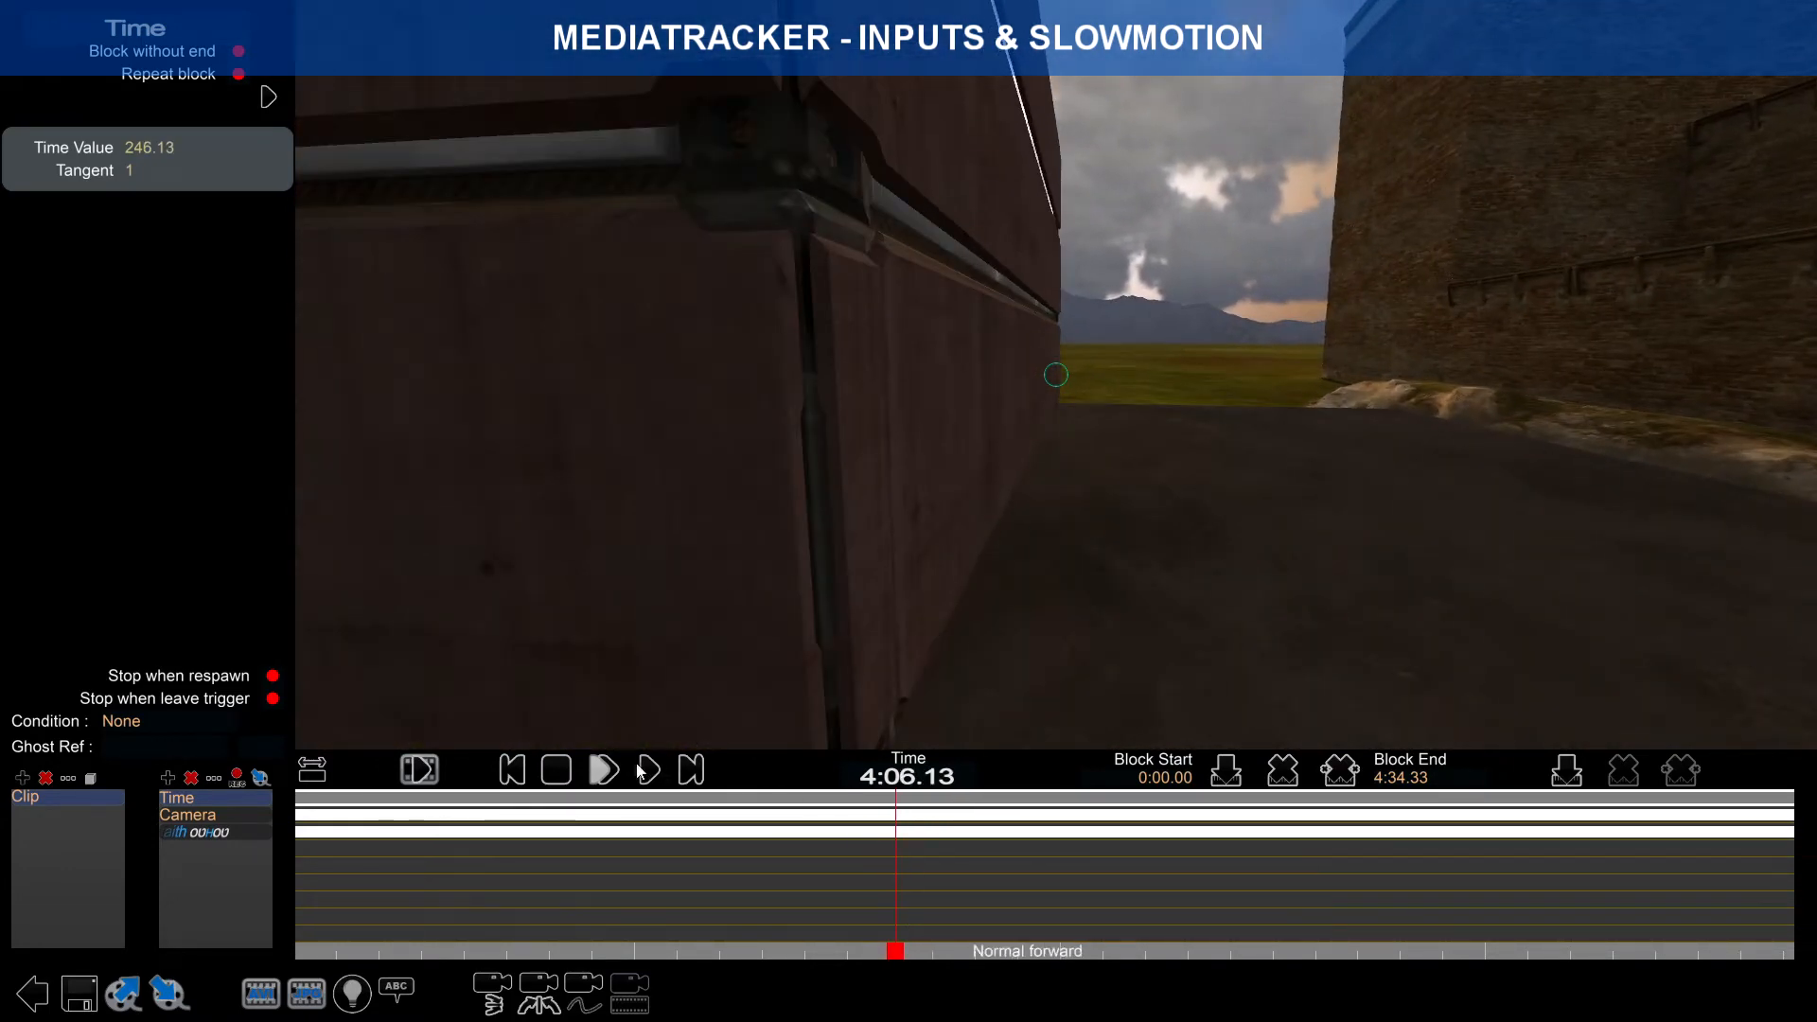
# Step: Preview the clip, then stop the playhead at 4:06.82 (Time Value 246.83)
pyautogui.click(604, 769)
pyautogui.moveTo(940, 956)
pyautogui.mouseDown()
pyautogui.moveTo(889, 952)
pyautogui.moveTo(927, 947)
pyautogui.mouseUp()
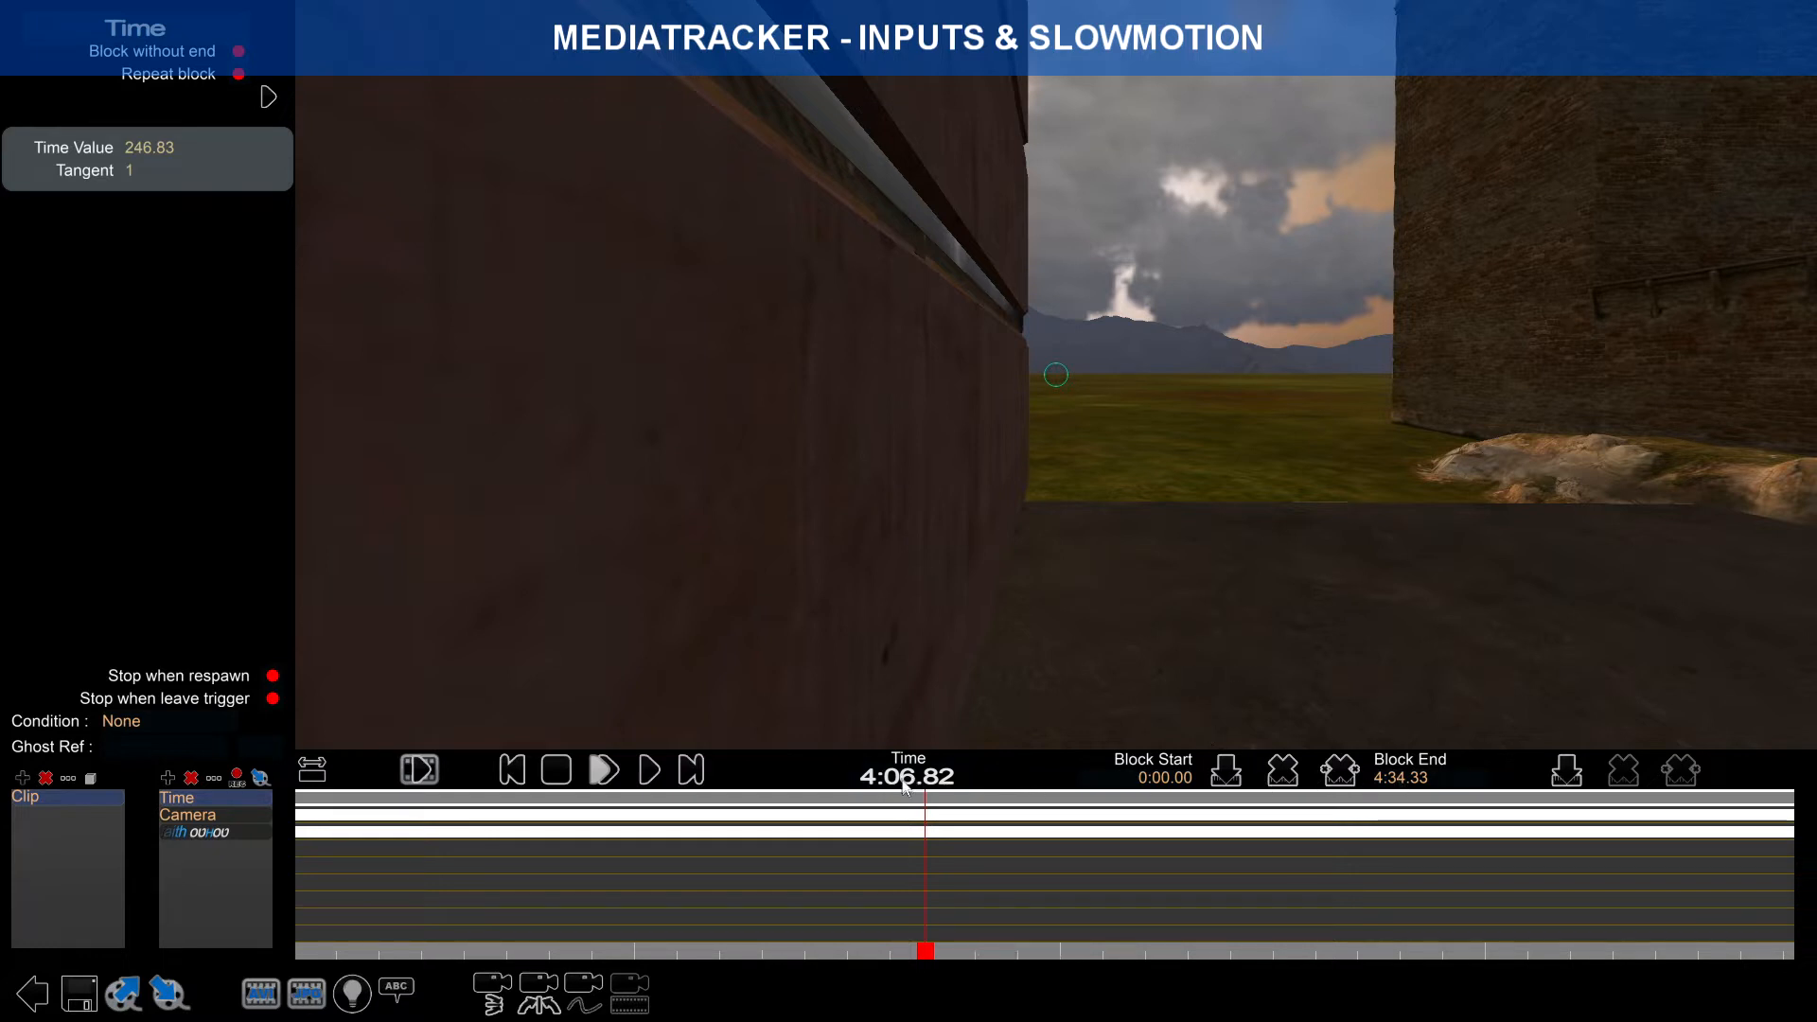
# Step: Add Time track keys at 4:06.82 and 4:08.45
pyautogui.click(1570, 772)
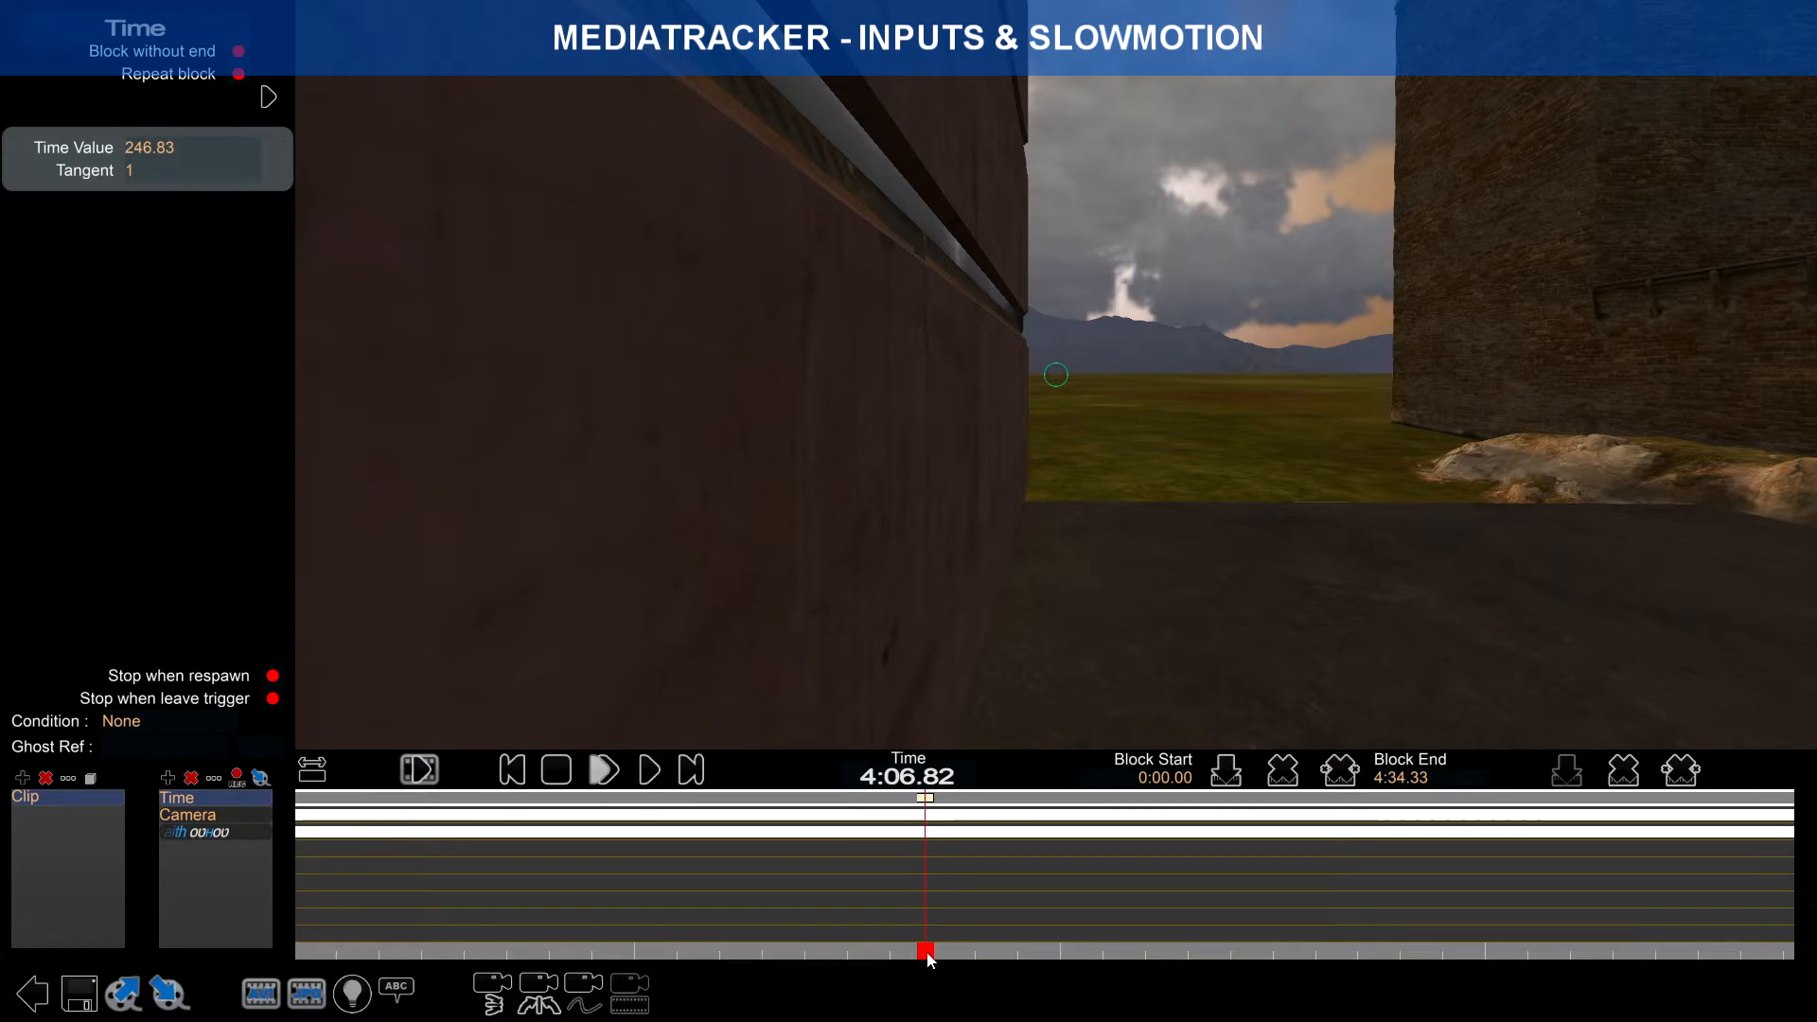
pyautogui.moveTo(926, 951)
pyautogui.mouseDown()
pyautogui.moveTo(995, 951)
pyautogui.moveTo(979, 949)
pyautogui.moveTo(997, 932)
pyautogui.mouseUp()
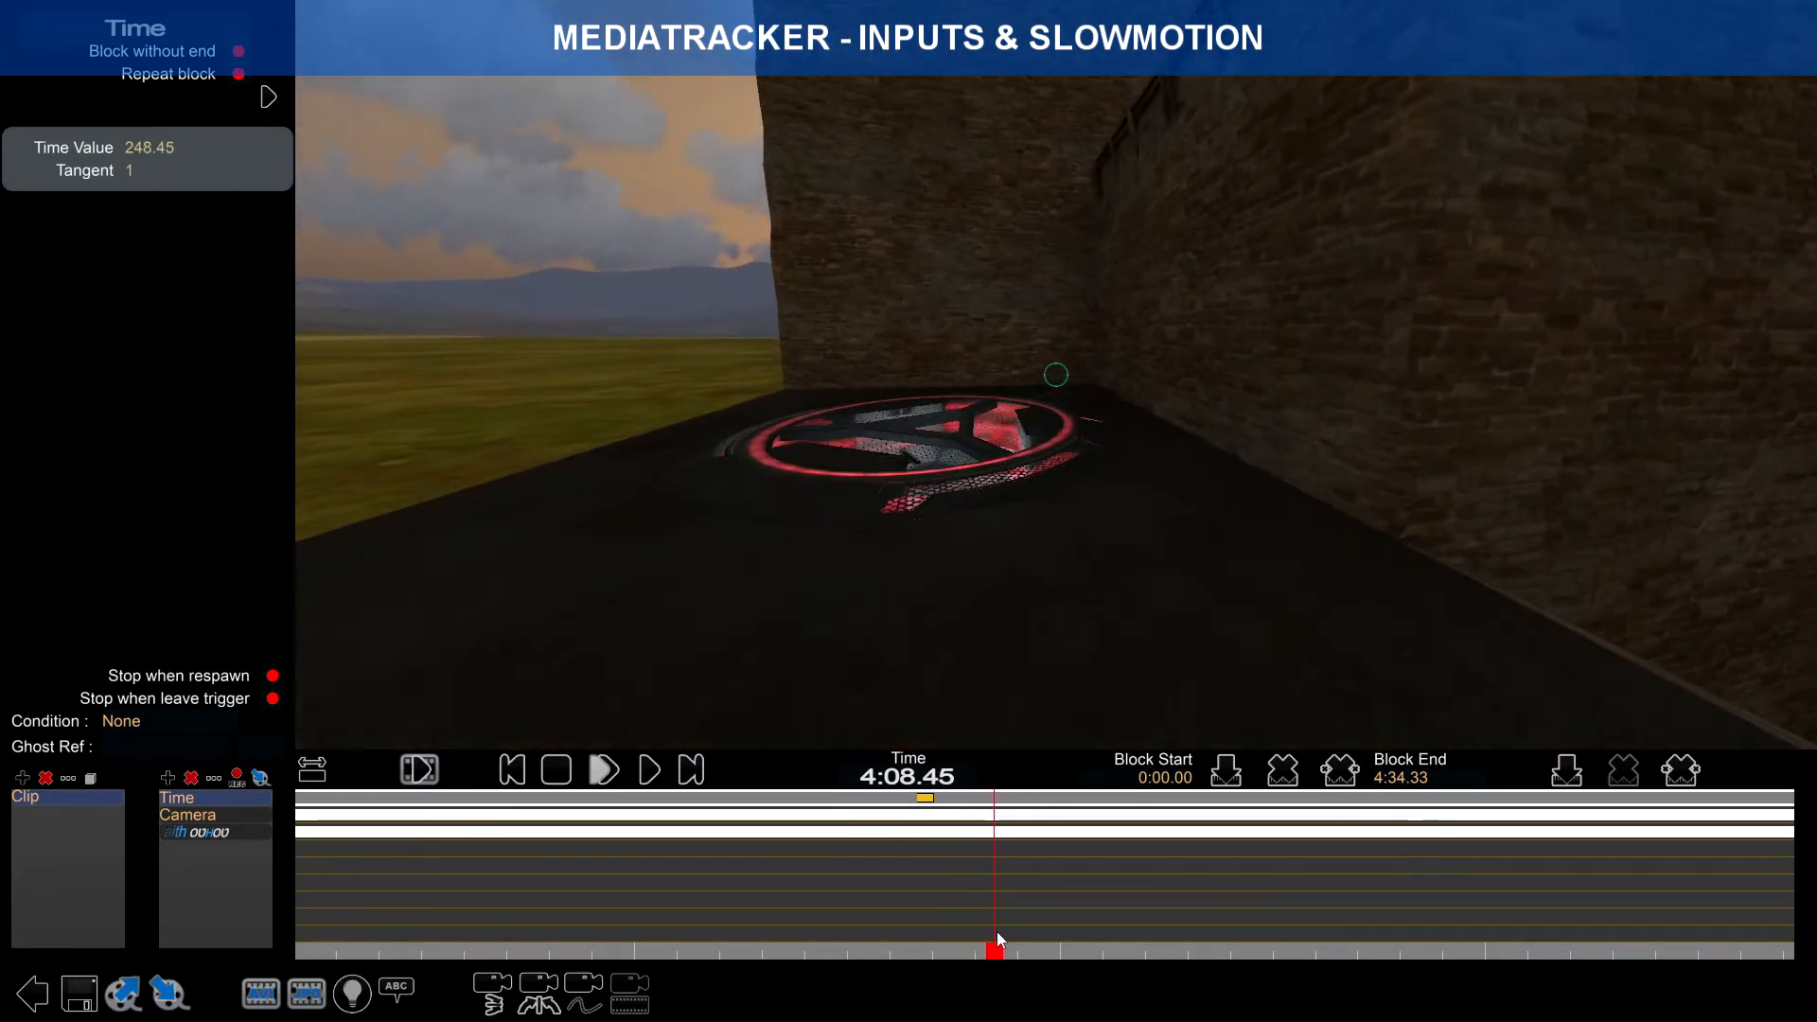
pyautogui.click(1566, 770)
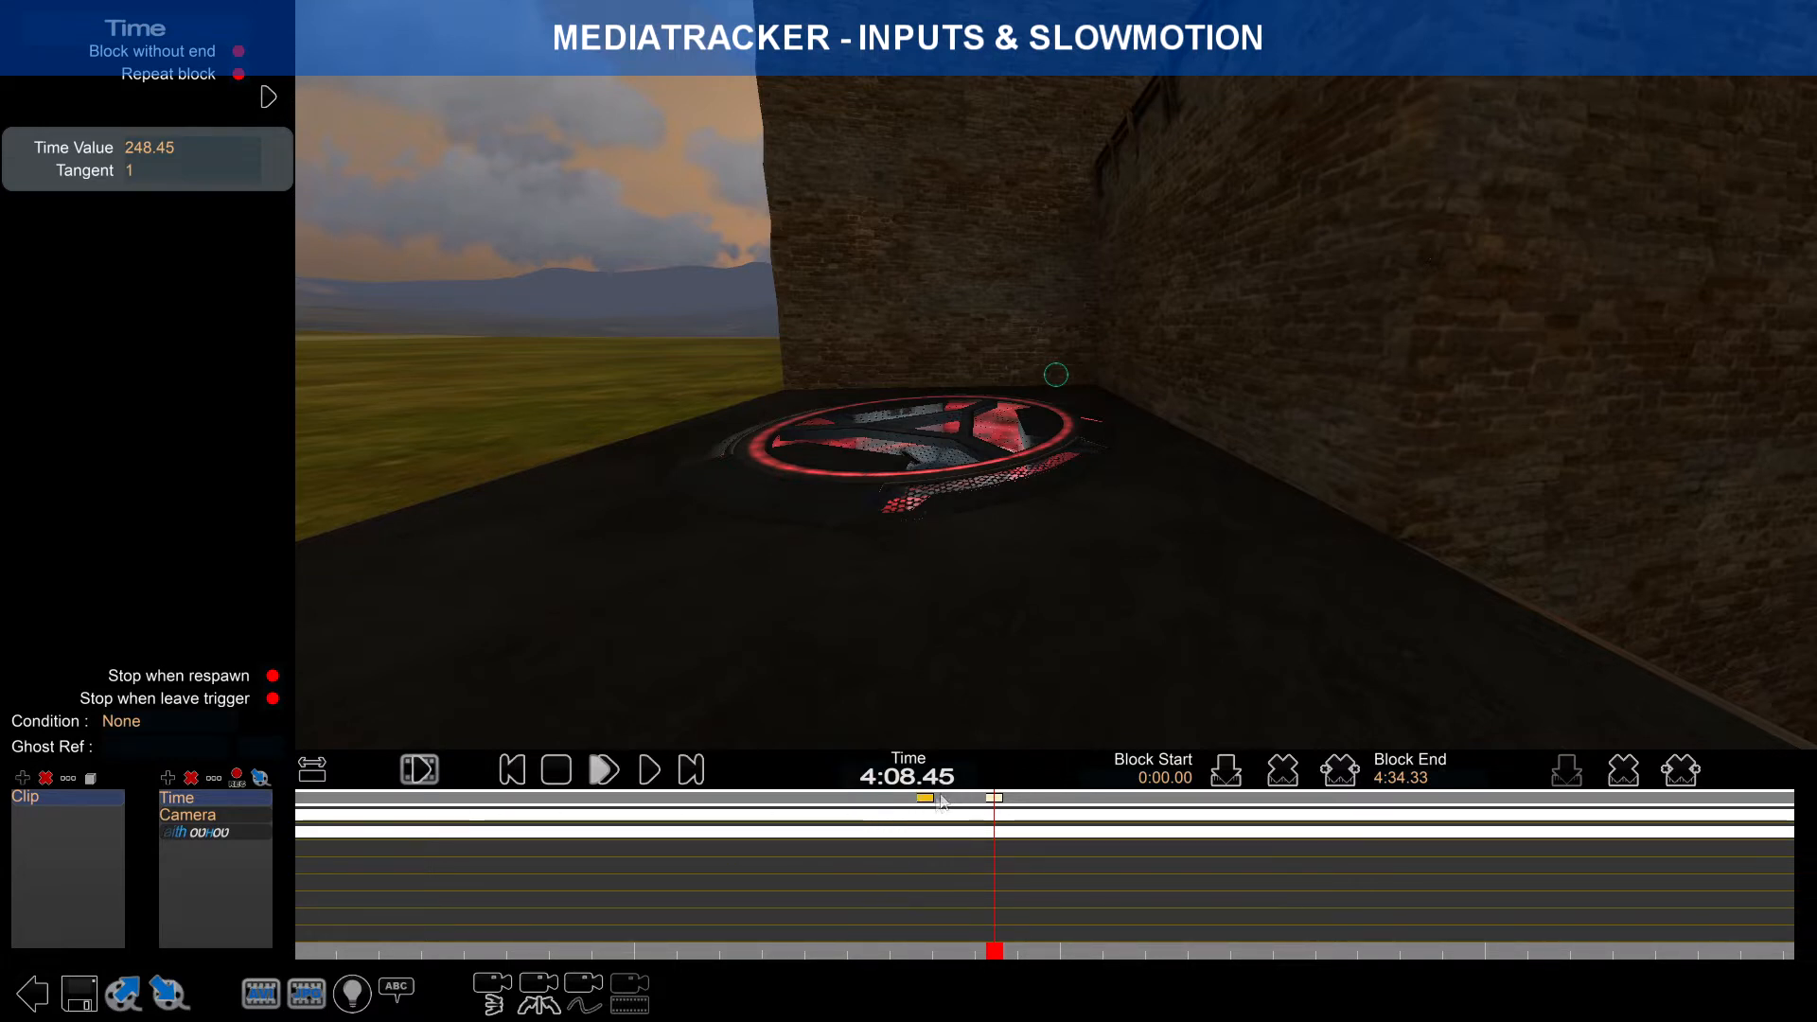
# Step: Show the full timeline and return the preview to 0:00.00
pyautogui.click(316, 771)
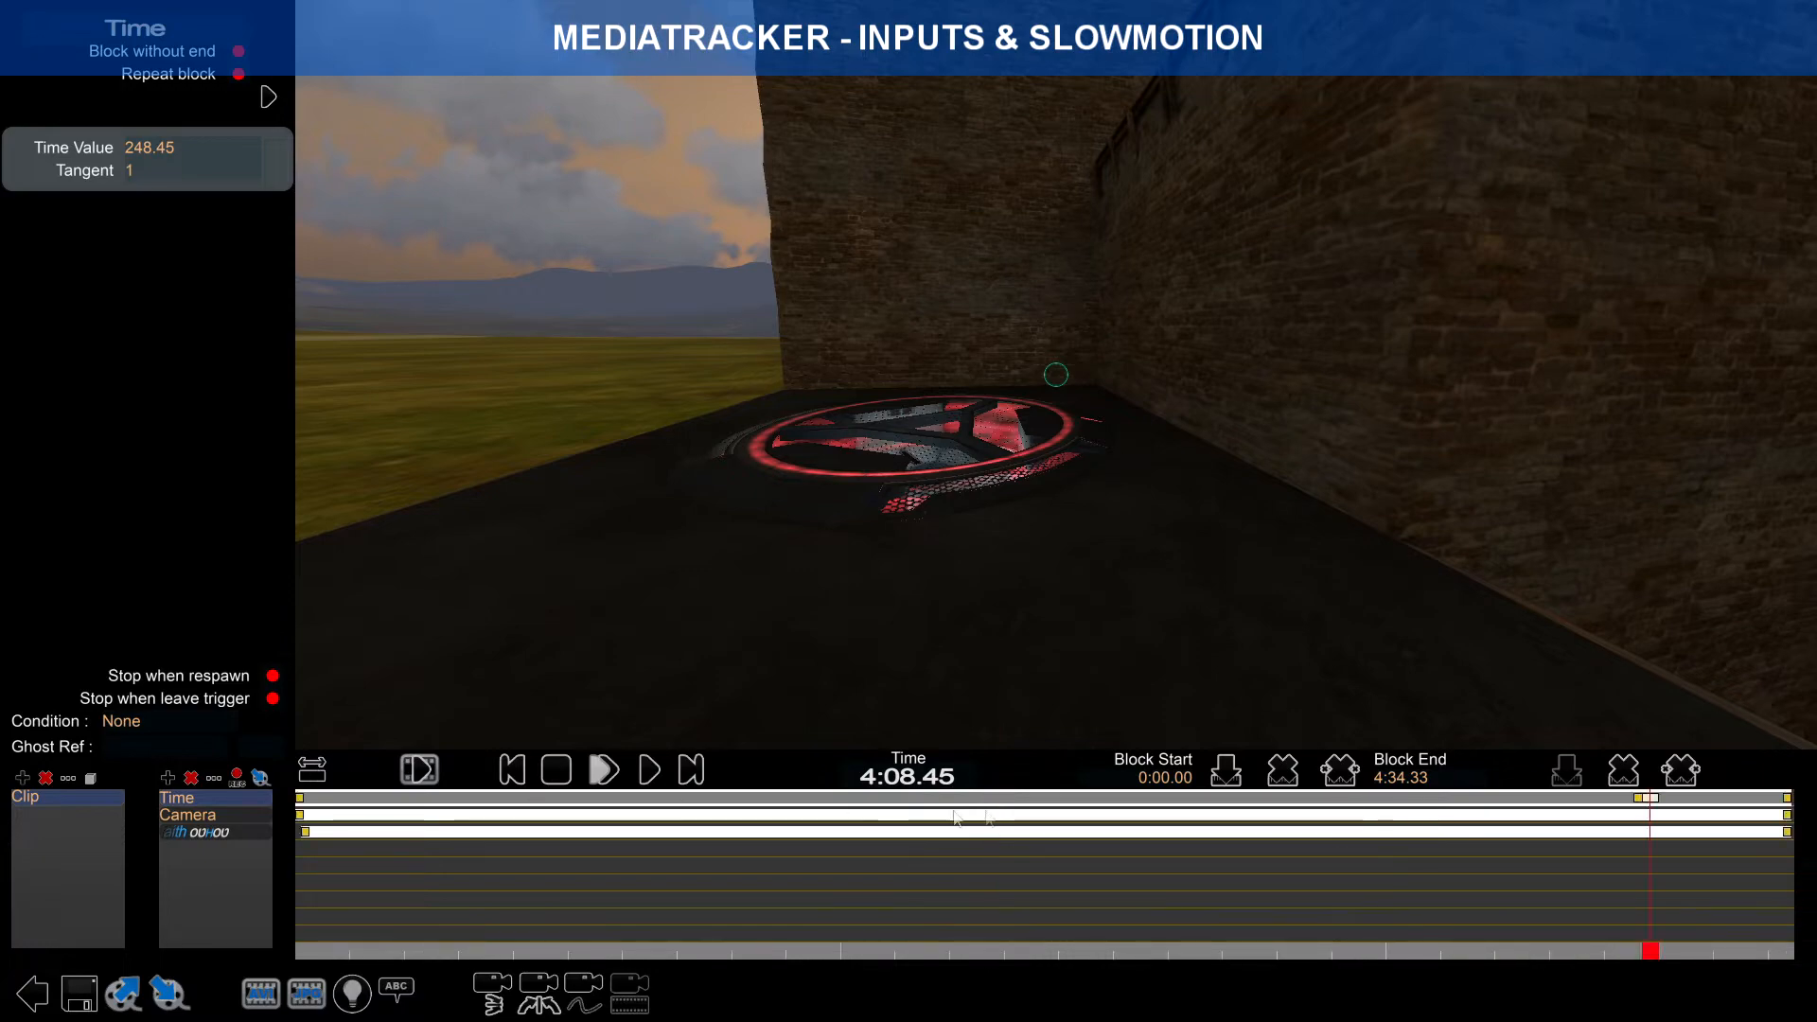
pyautogui.moveTo(1632, 940); pyautogui.dragTo(1644, 895)
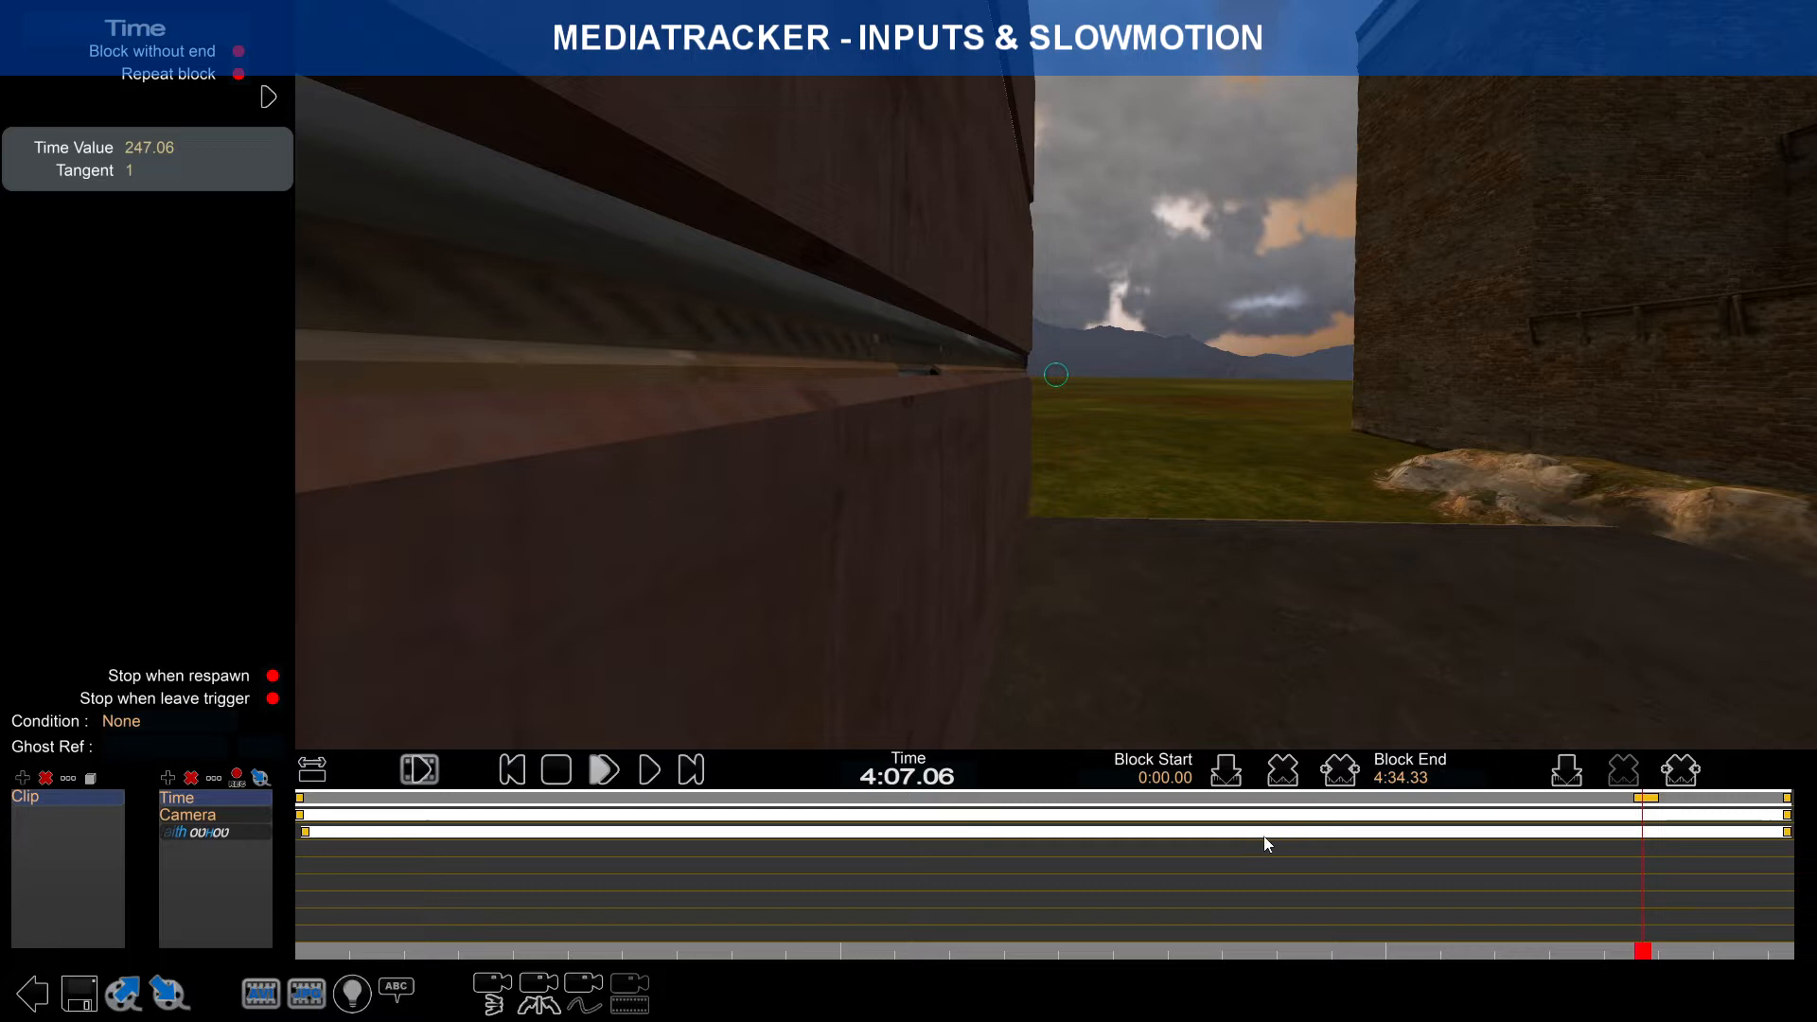
pyautogui.click(1640, 802)
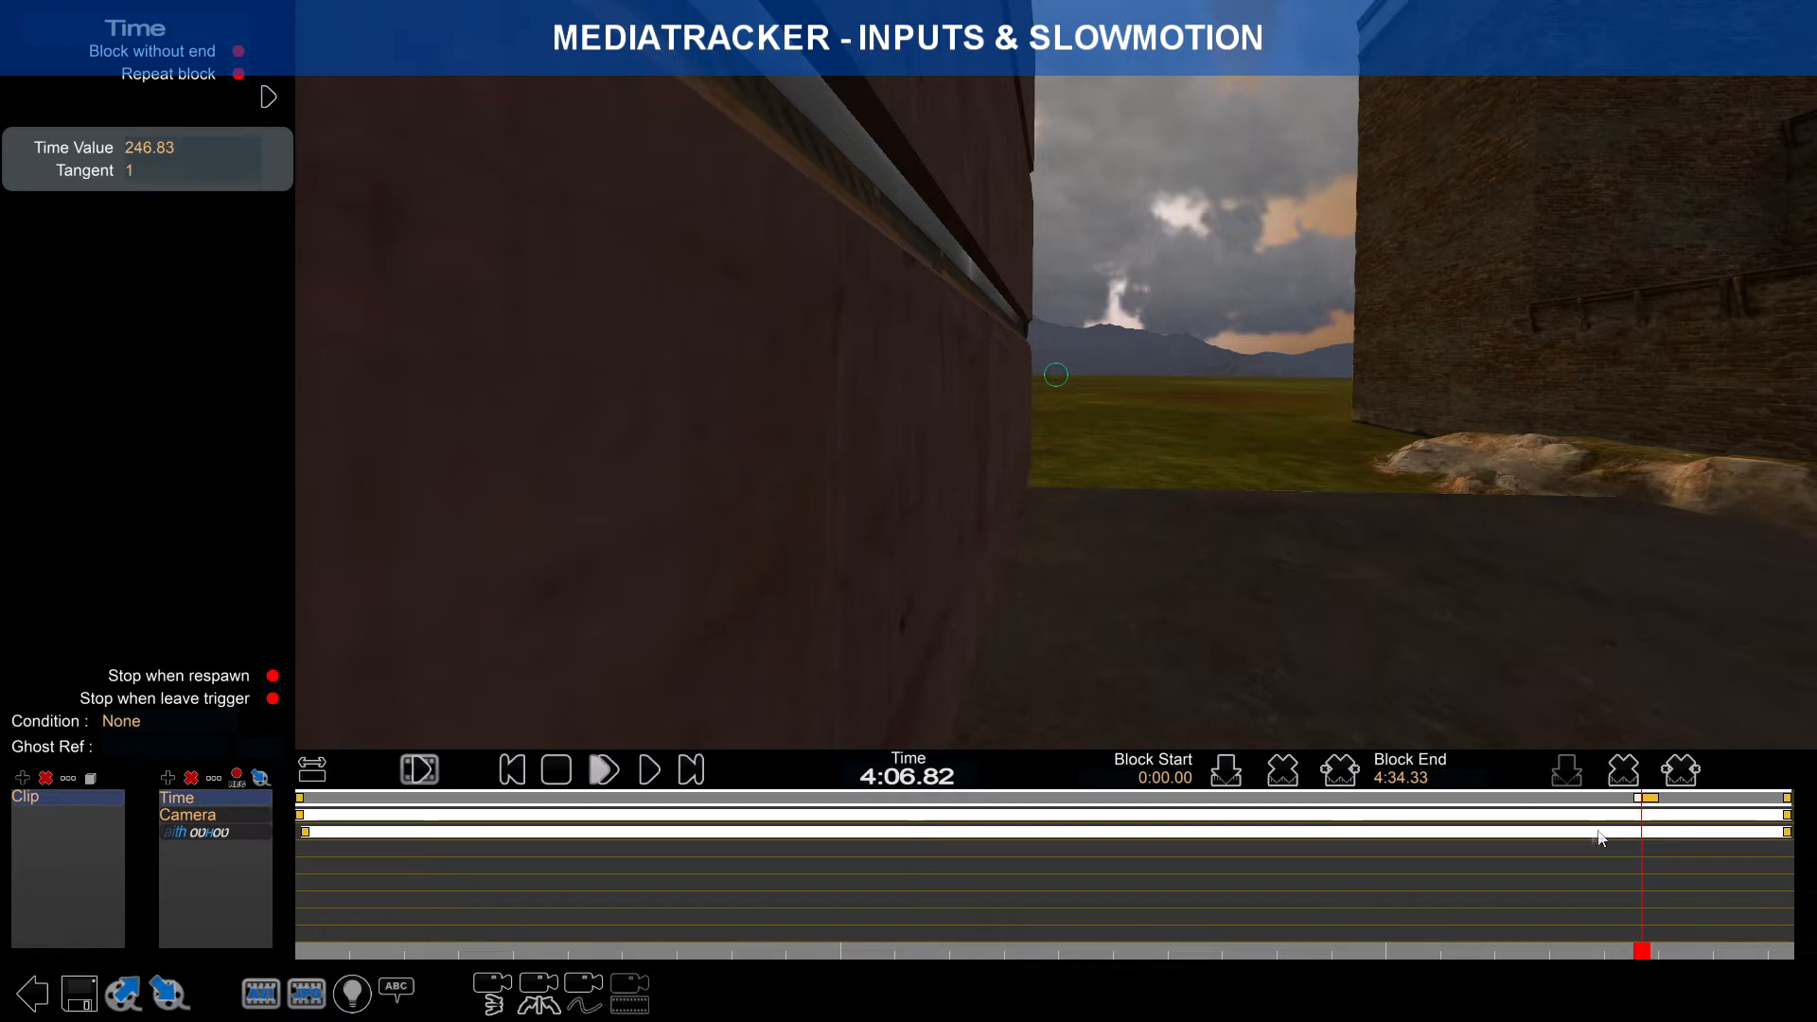
pyautogui.scroll(2, 1643, 837)
pyautogui.moveTo(1664, 840); pyautogui.dragTo(1140, 854, button='right')
pyautogui.scroll(4, 1140, 854)
pyautogui.scroll(-2, 1073, 859)
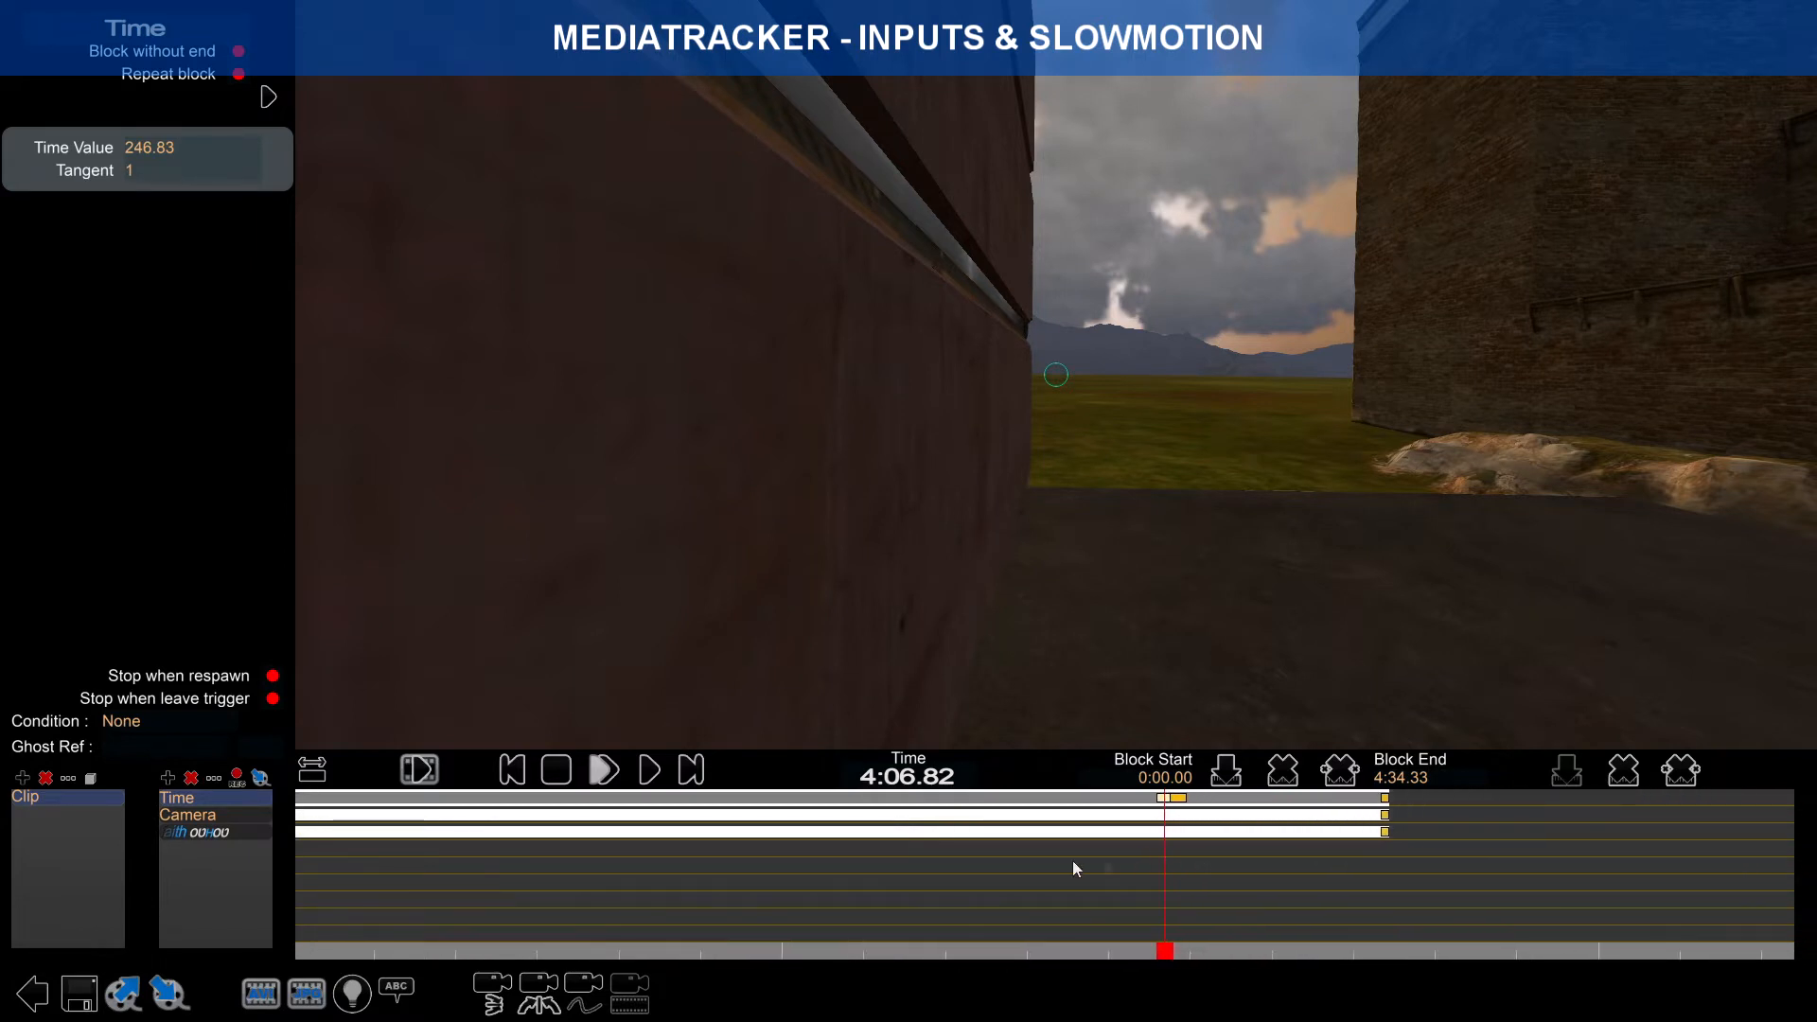
pyautogui.moveTo(676, 844); pyautogui.dragTo(1043, 831, button='right')
pyautogui.click(400, 764)
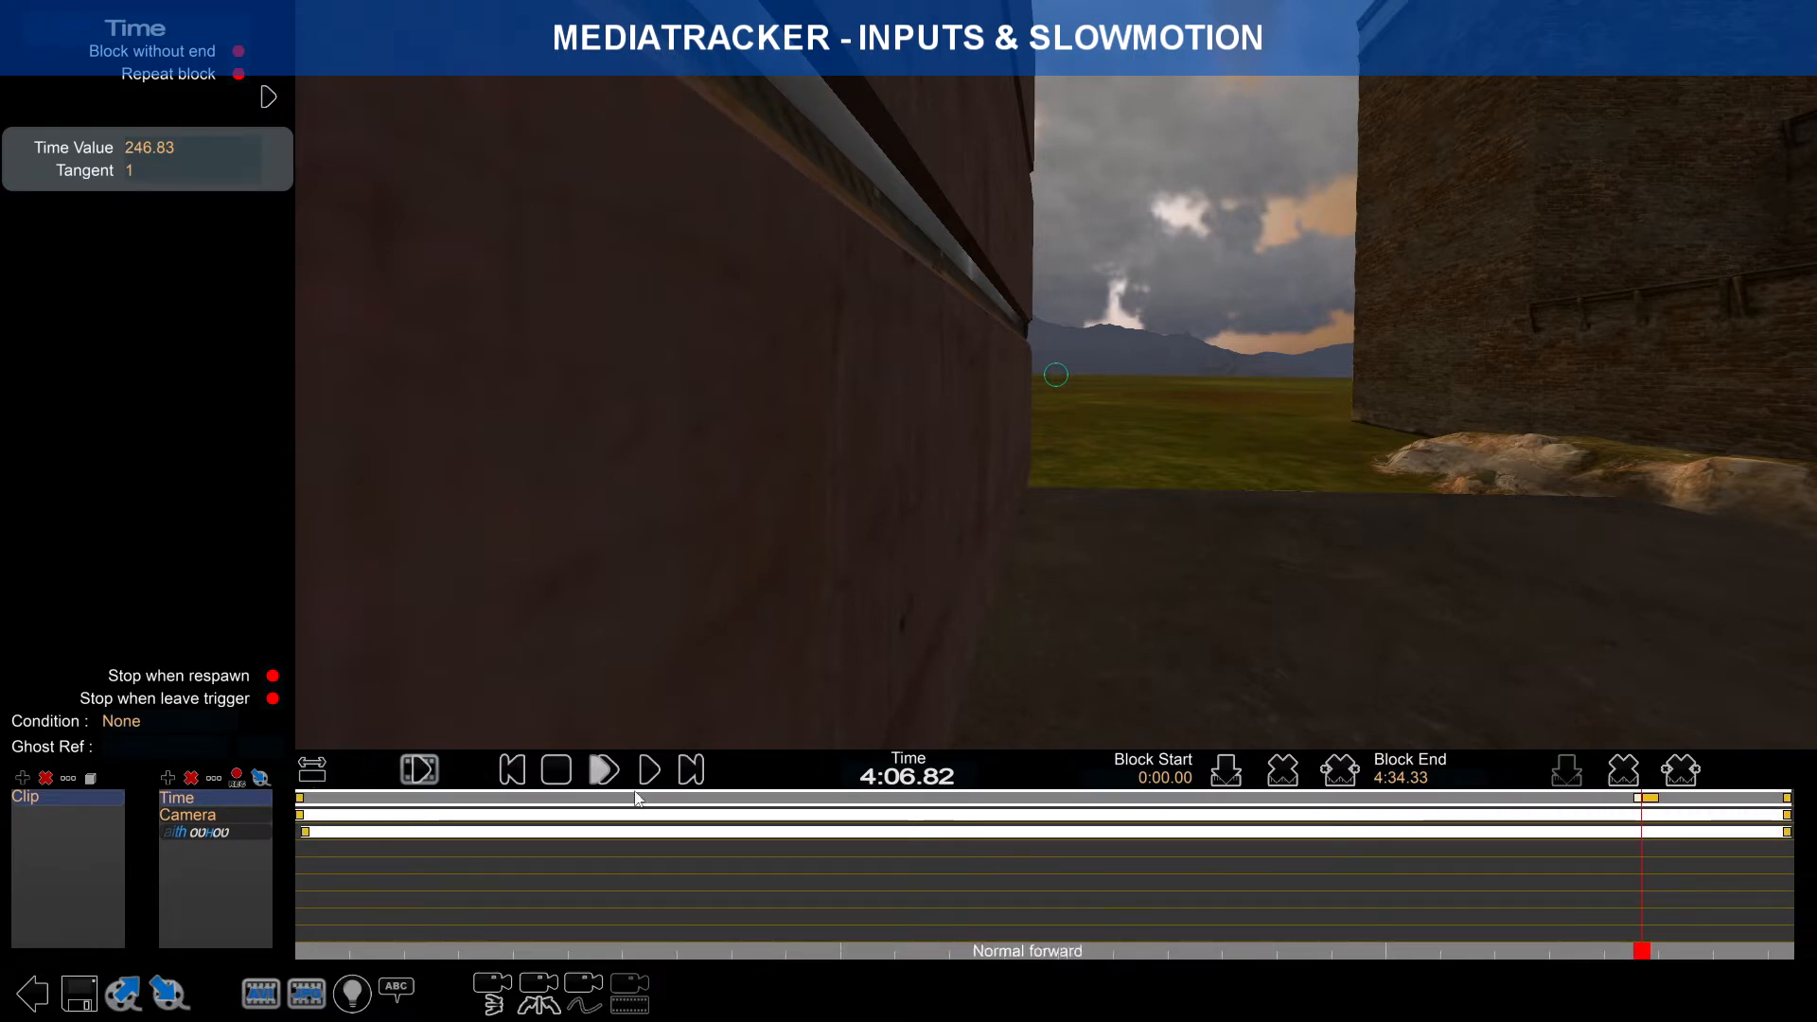
pyautogui.click(300, 798)
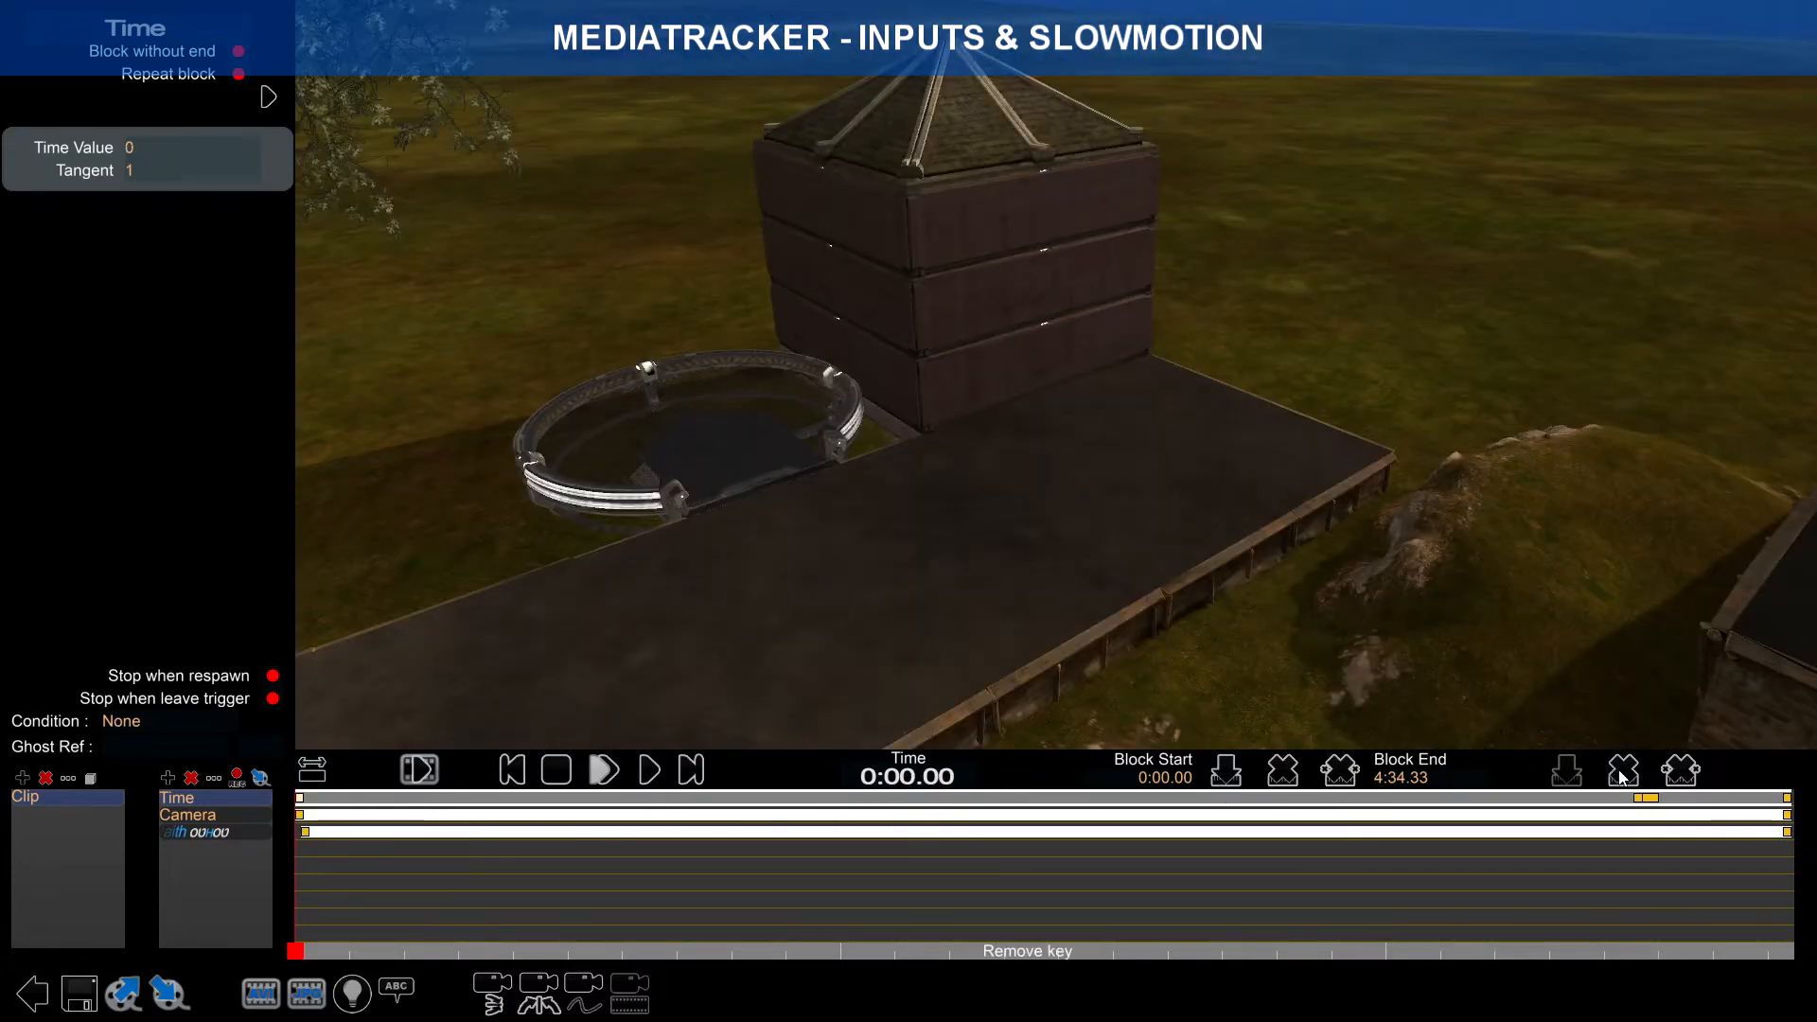
# Step: Insert a new Time block and move it to the clip start, spanning 0:00.00 to 0:27.50
pyautogui.click(1623, 772)
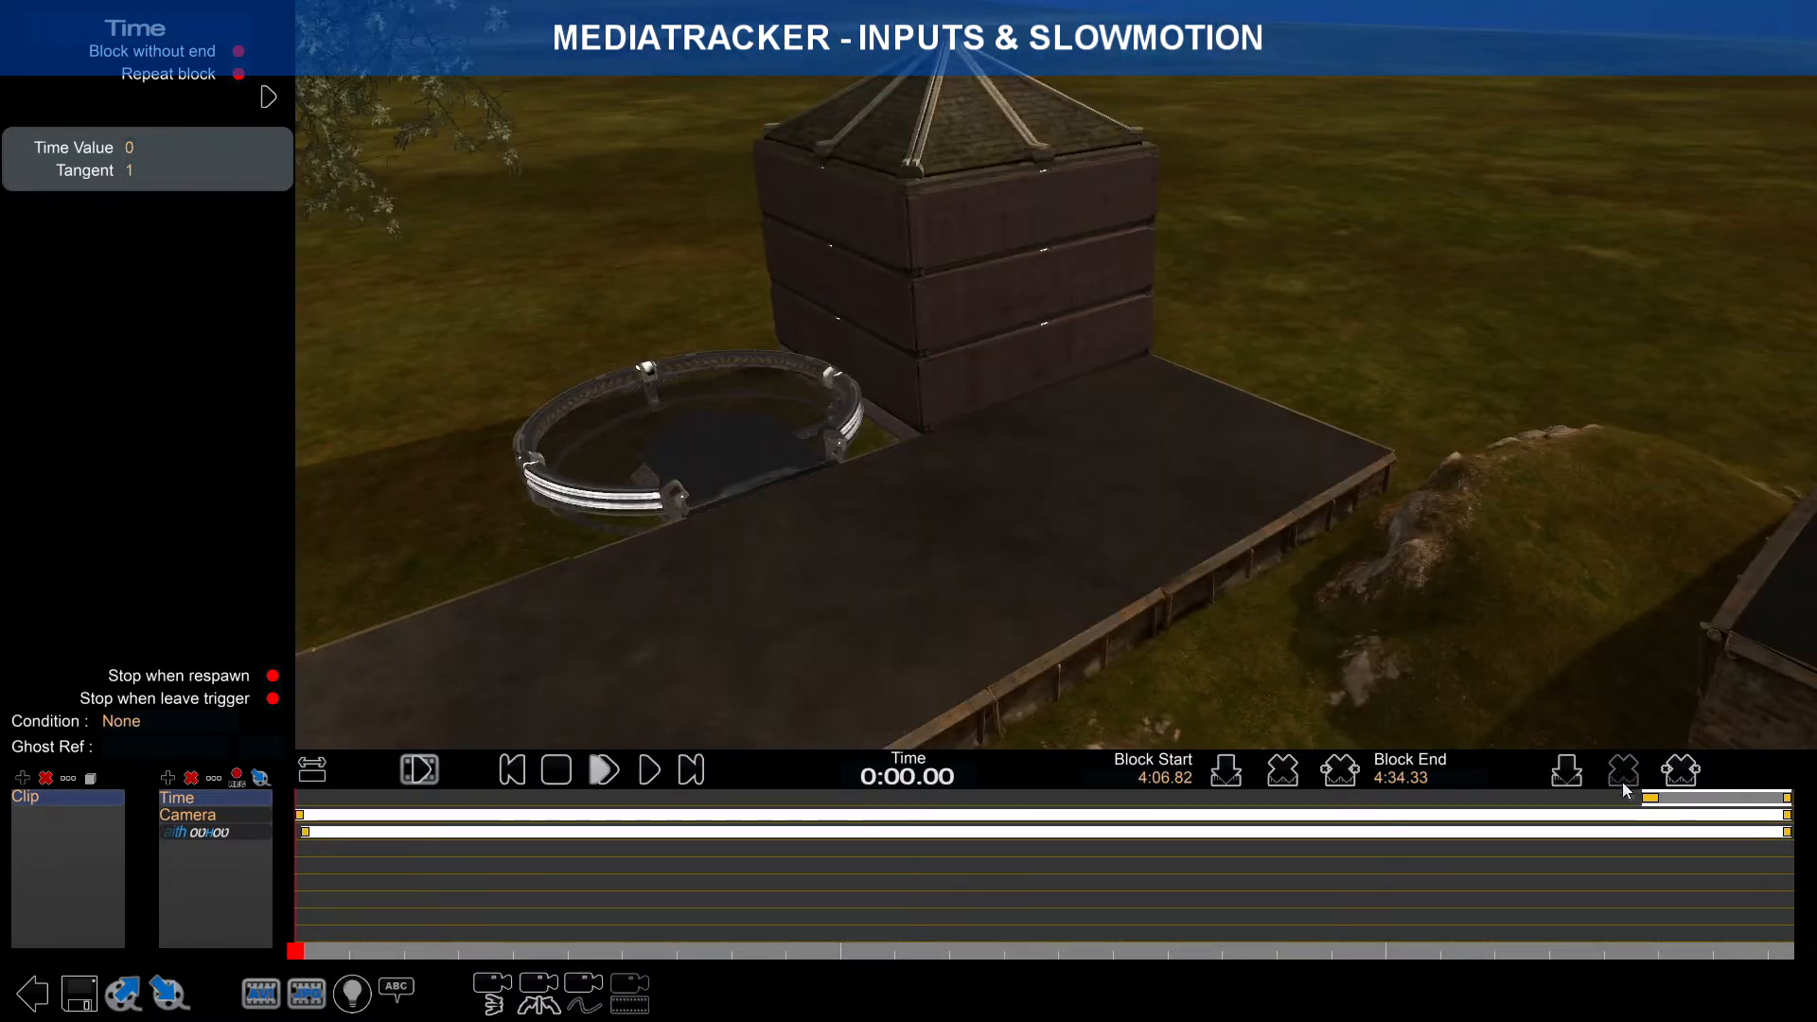
pyautogui.click(1652, 798)
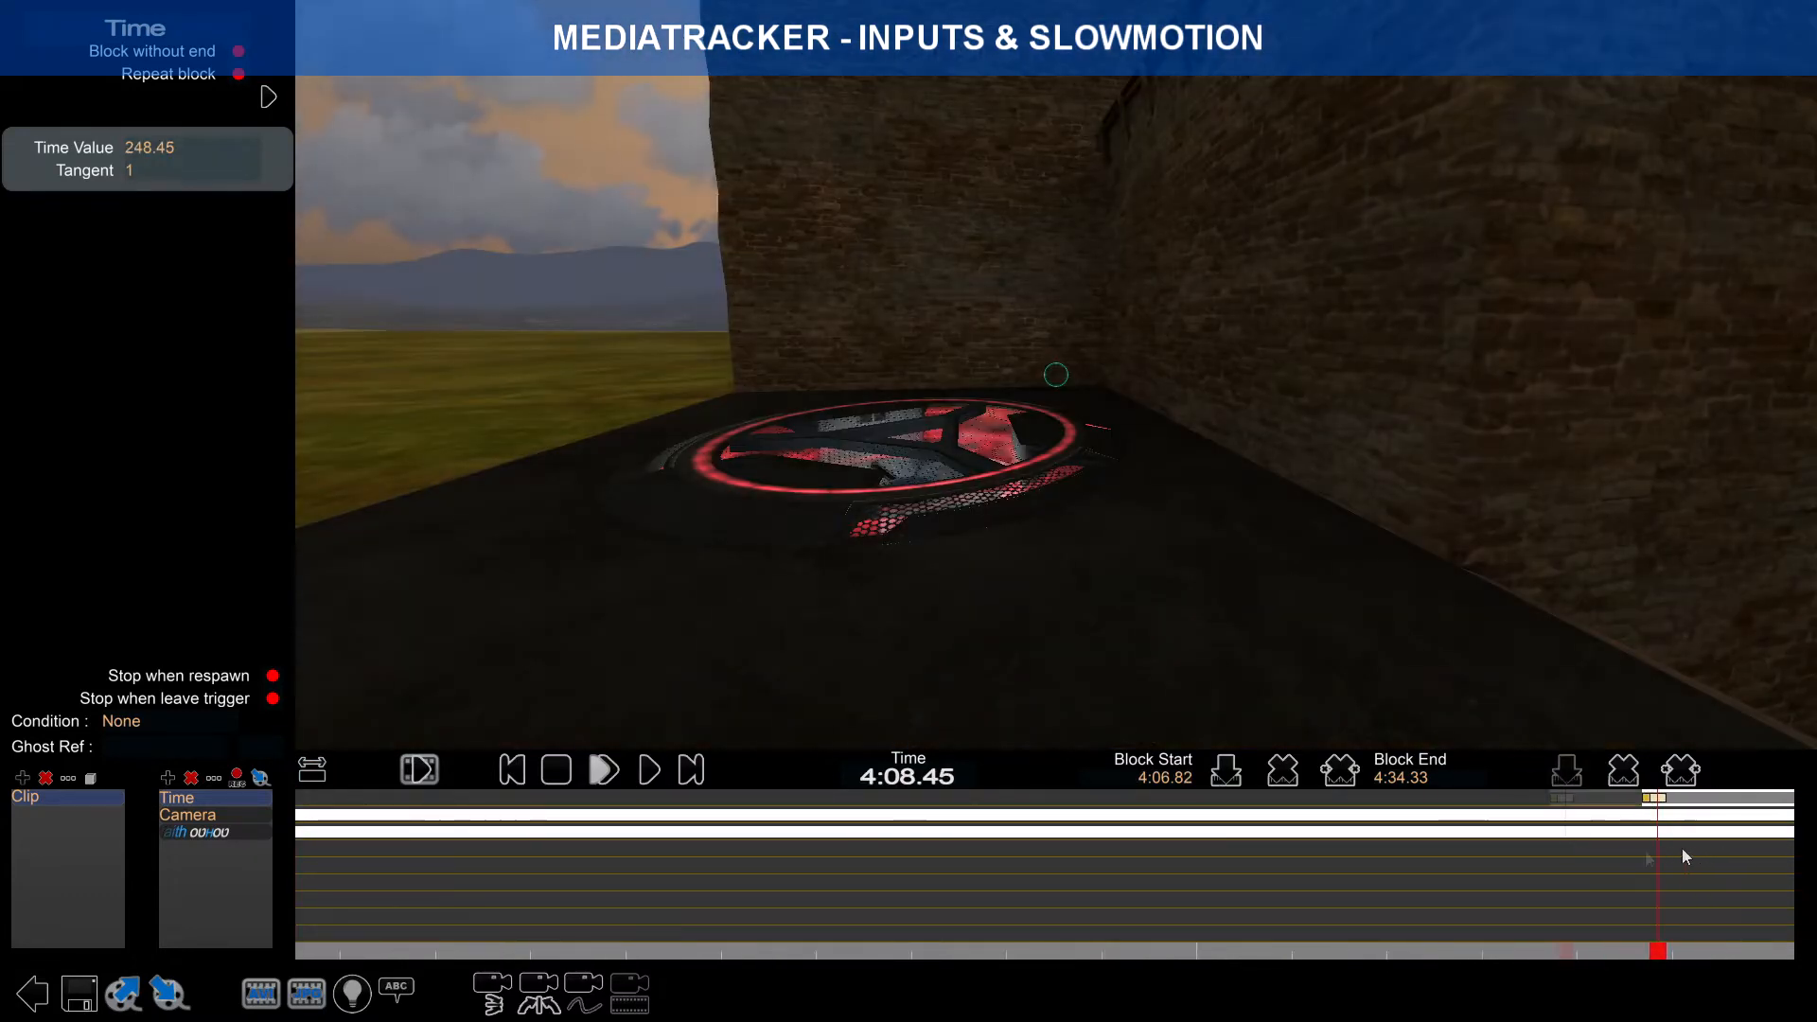
pyautogui.scroll(1, 1342, 841)
pyautogui.click(1183, 798)
pyautogui.moveTo(1385, 801); pyautogui.dragTo(1070, 803)
pyautogui.click(312, 769)
pyautogui.moveTo(1610, 802); pyautogui.dragTo(392, 813)
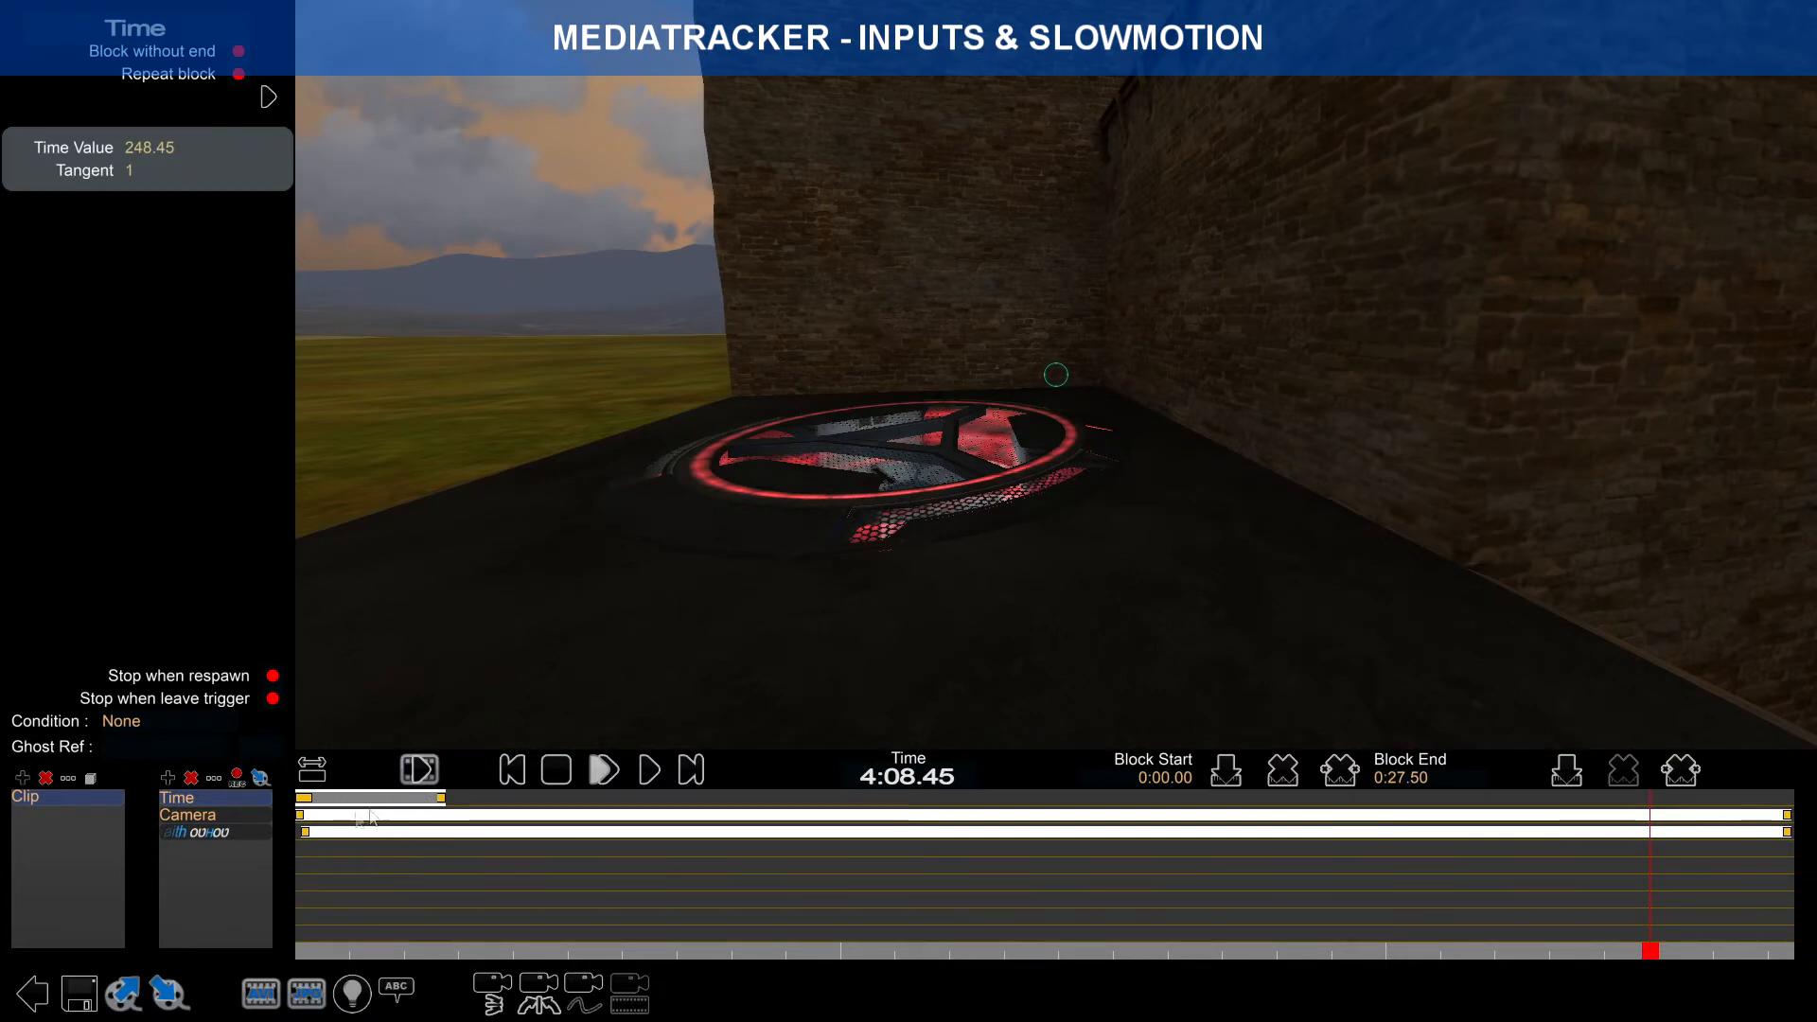
pyautogui.moveTo(412, 819); pyautogui.dragTo(668, 814, button='right')
pyautogui.scroll(3, 672, 812)
# Step: Preview the clip in slow motion, stop, and return to the first frame
pyautogui.moveTo(669, 949)
pyautogui.mouseDown()
pyautogui.moveTo(700, 950)
pyautogui.moveTo(654, 950)
pyautogui.mouseUp()
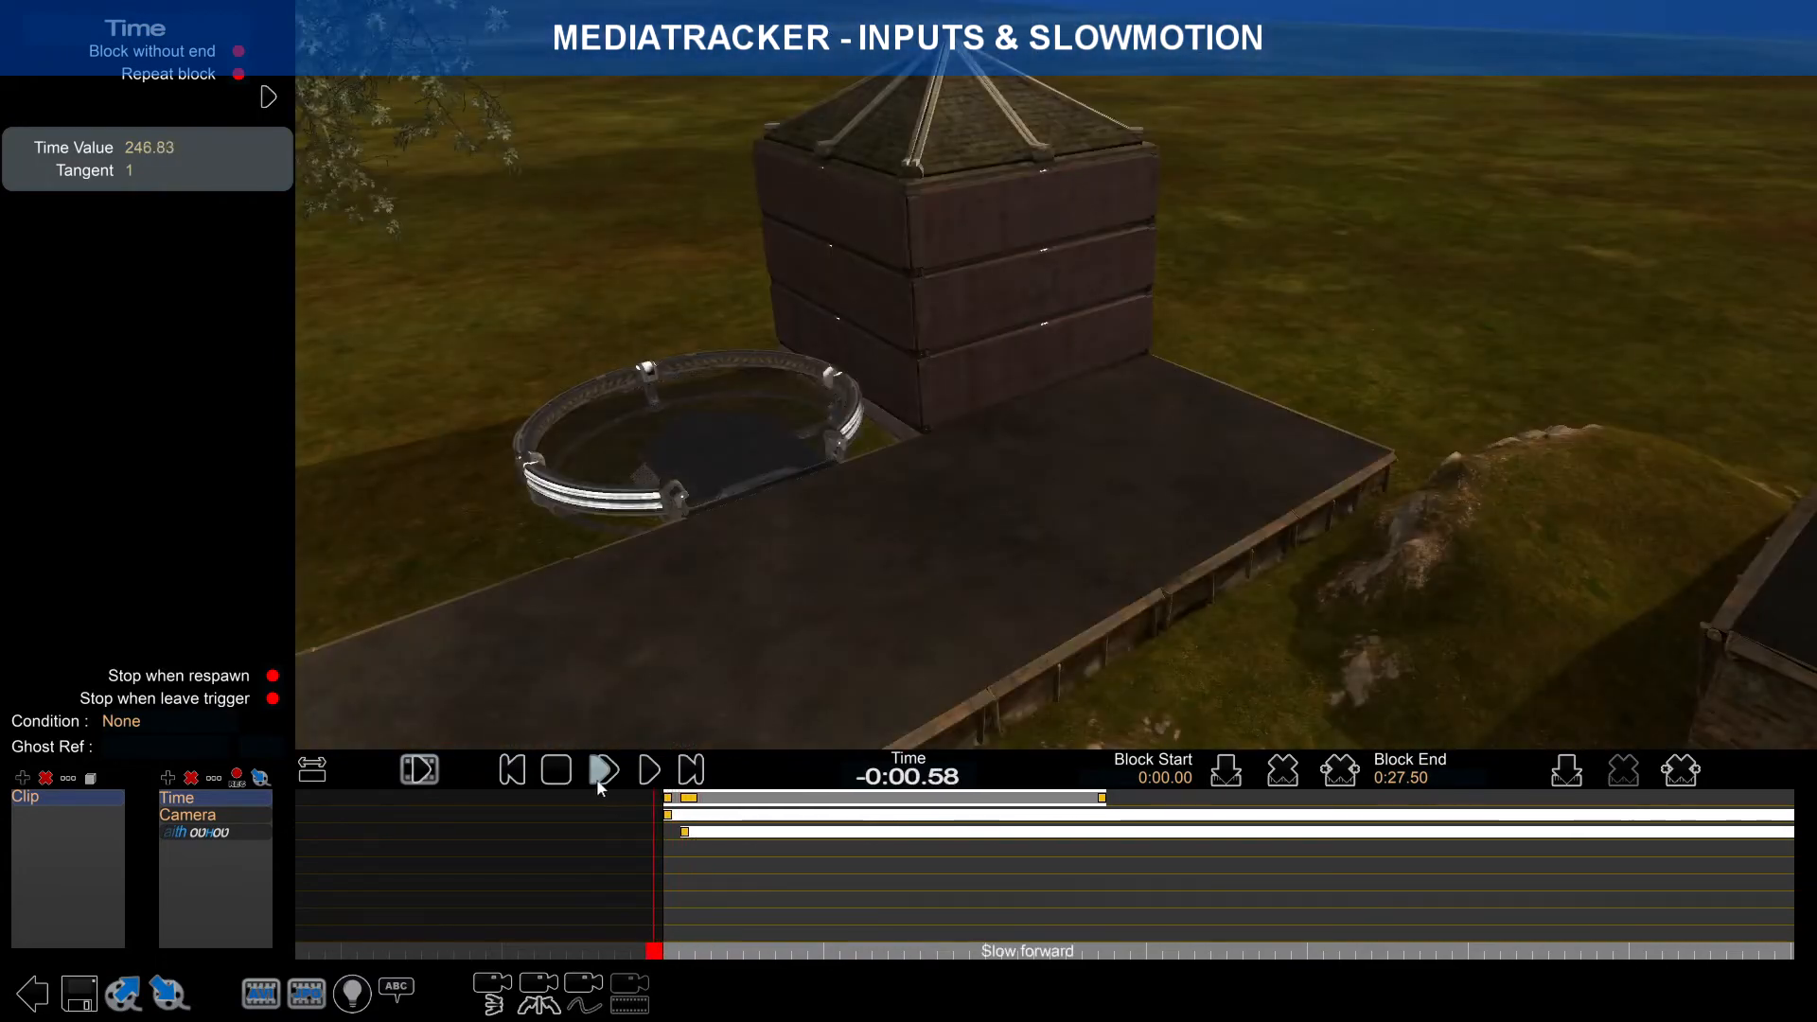
pyautogui.click(602, 772)
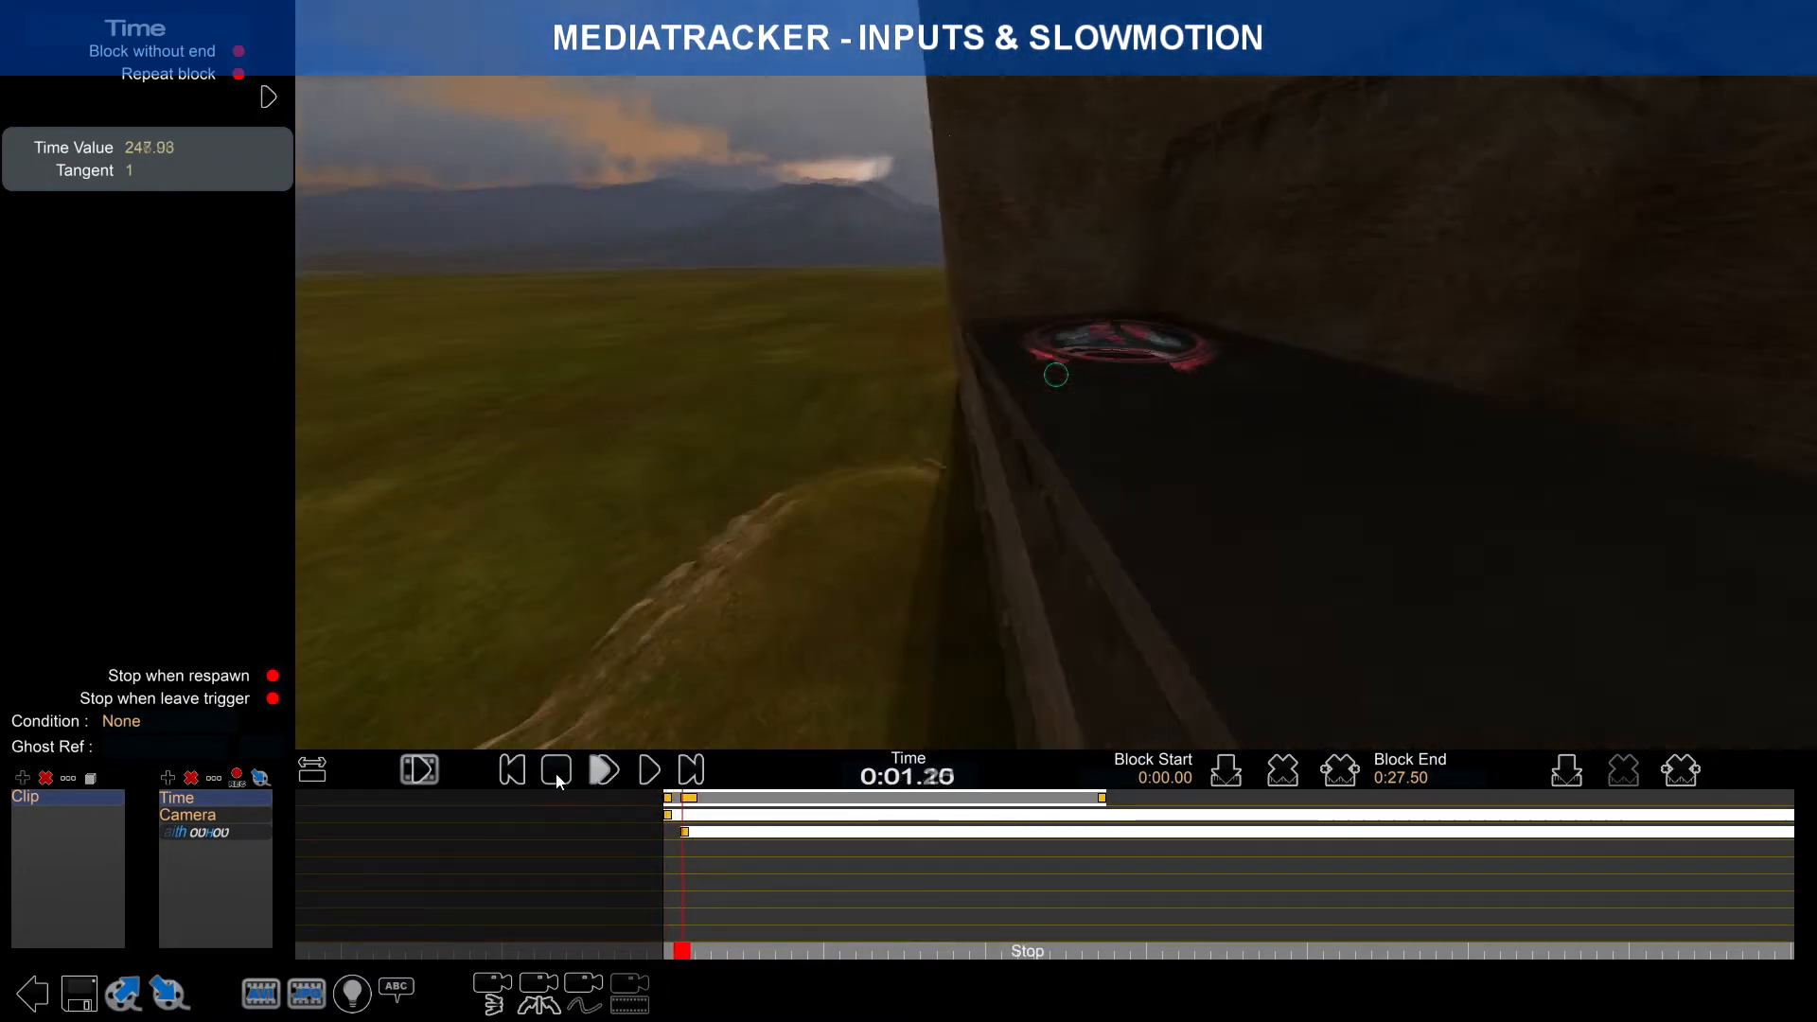
pyautogui.click(557, 774)
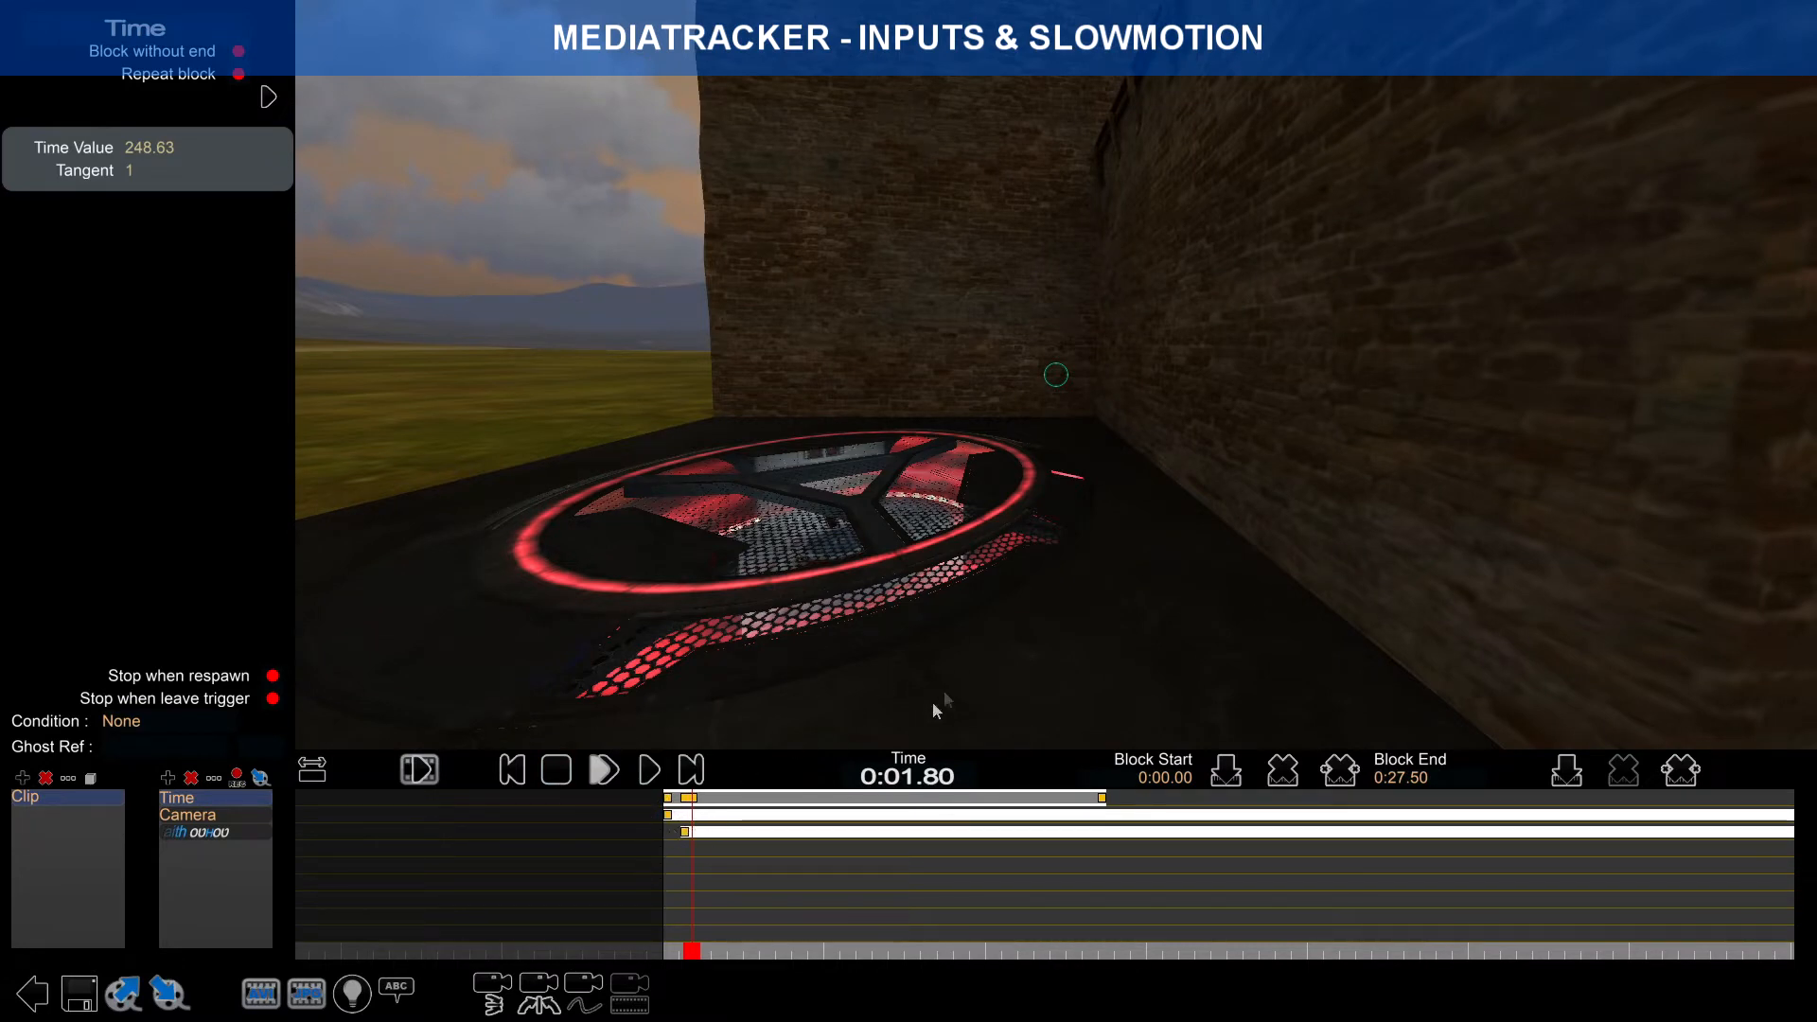
pyautogui.click(523, 771)
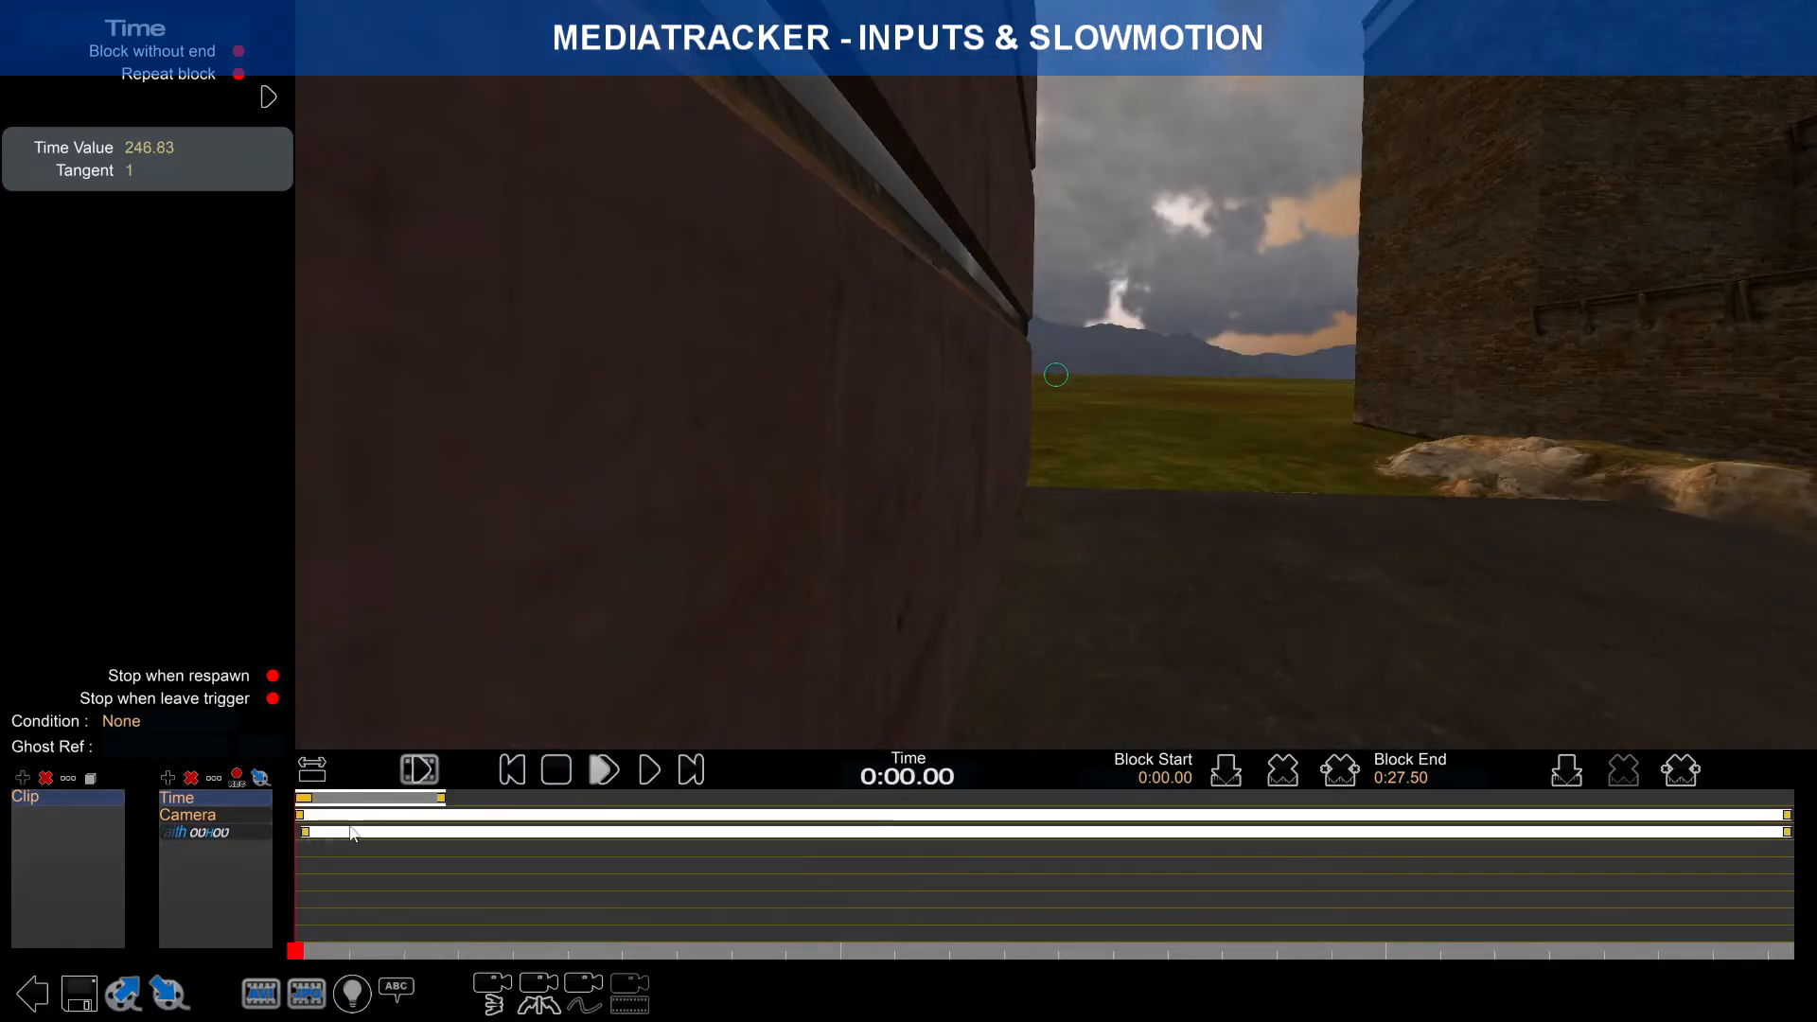
# Step: Select the Time track to show Time Value 246.83 and its 0:00.00–0:27.50 block
pyautogui.click(228, 833)
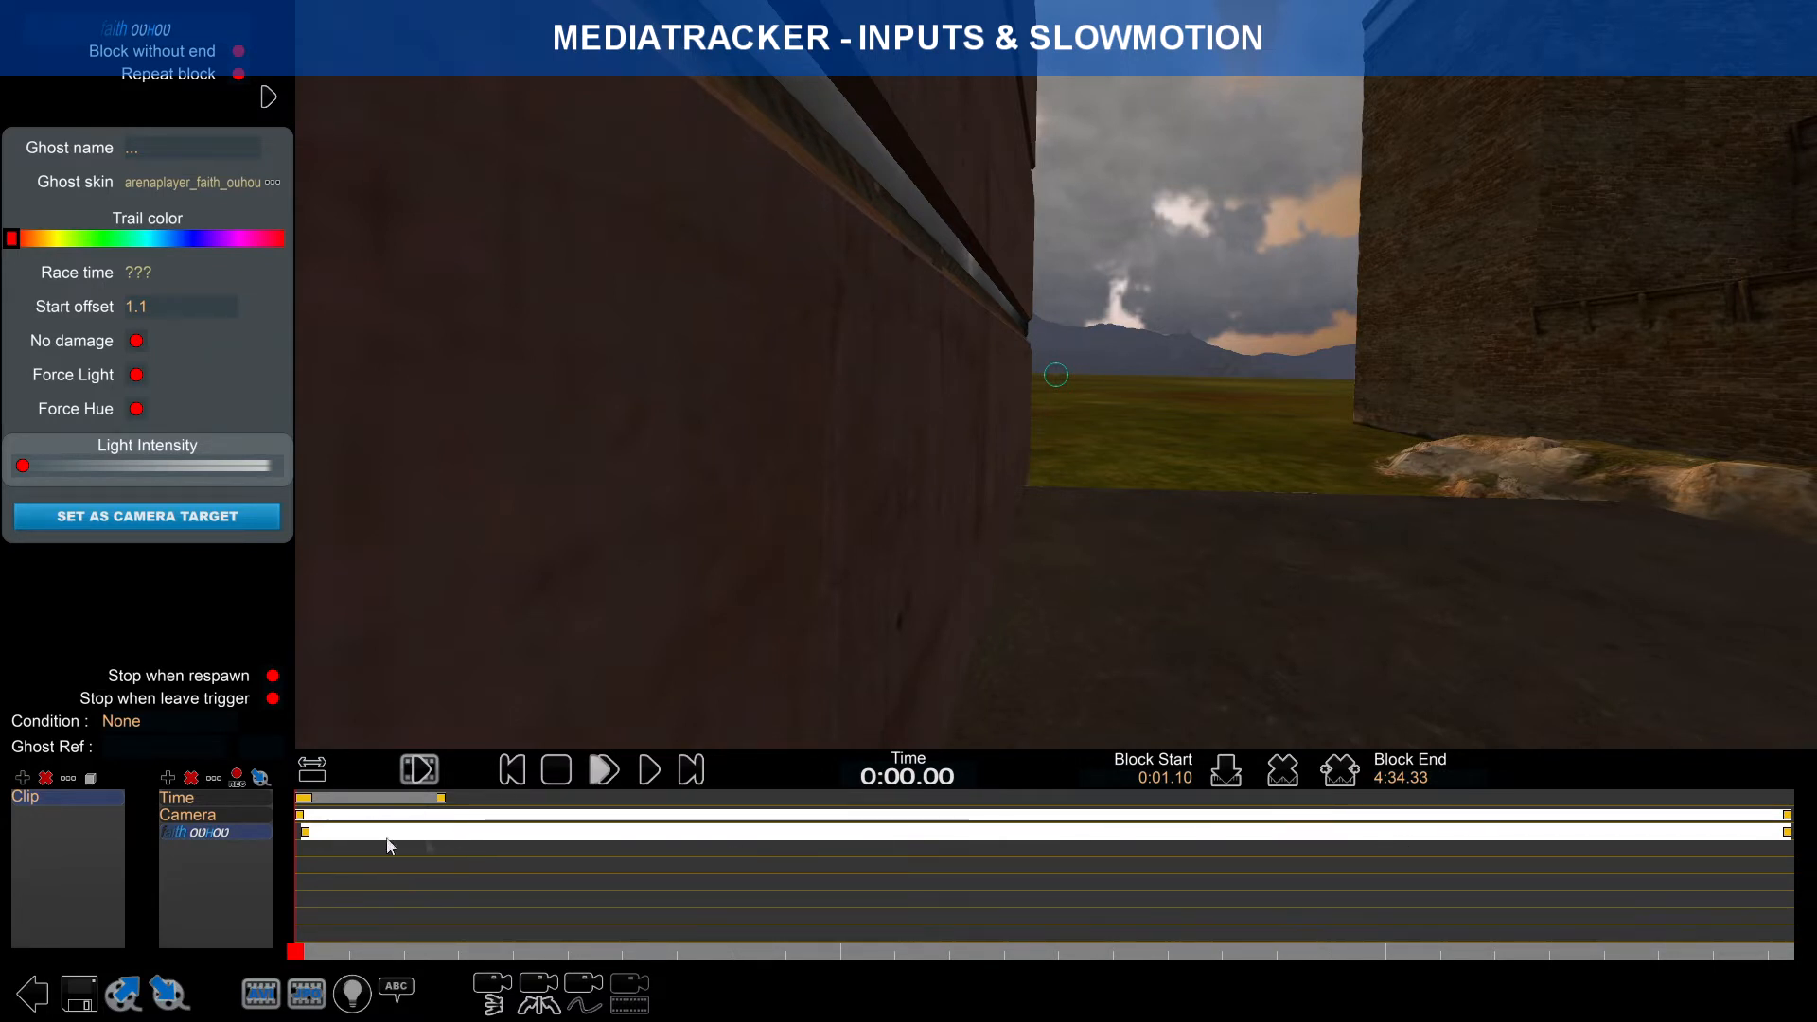
pyautogui.scroll(3, 394, 843)
pyautogui.moveTo(395, 844); pyautogui.dragTo(447, 838, button='right')
pyautogui.scroll(11, 447, 839)
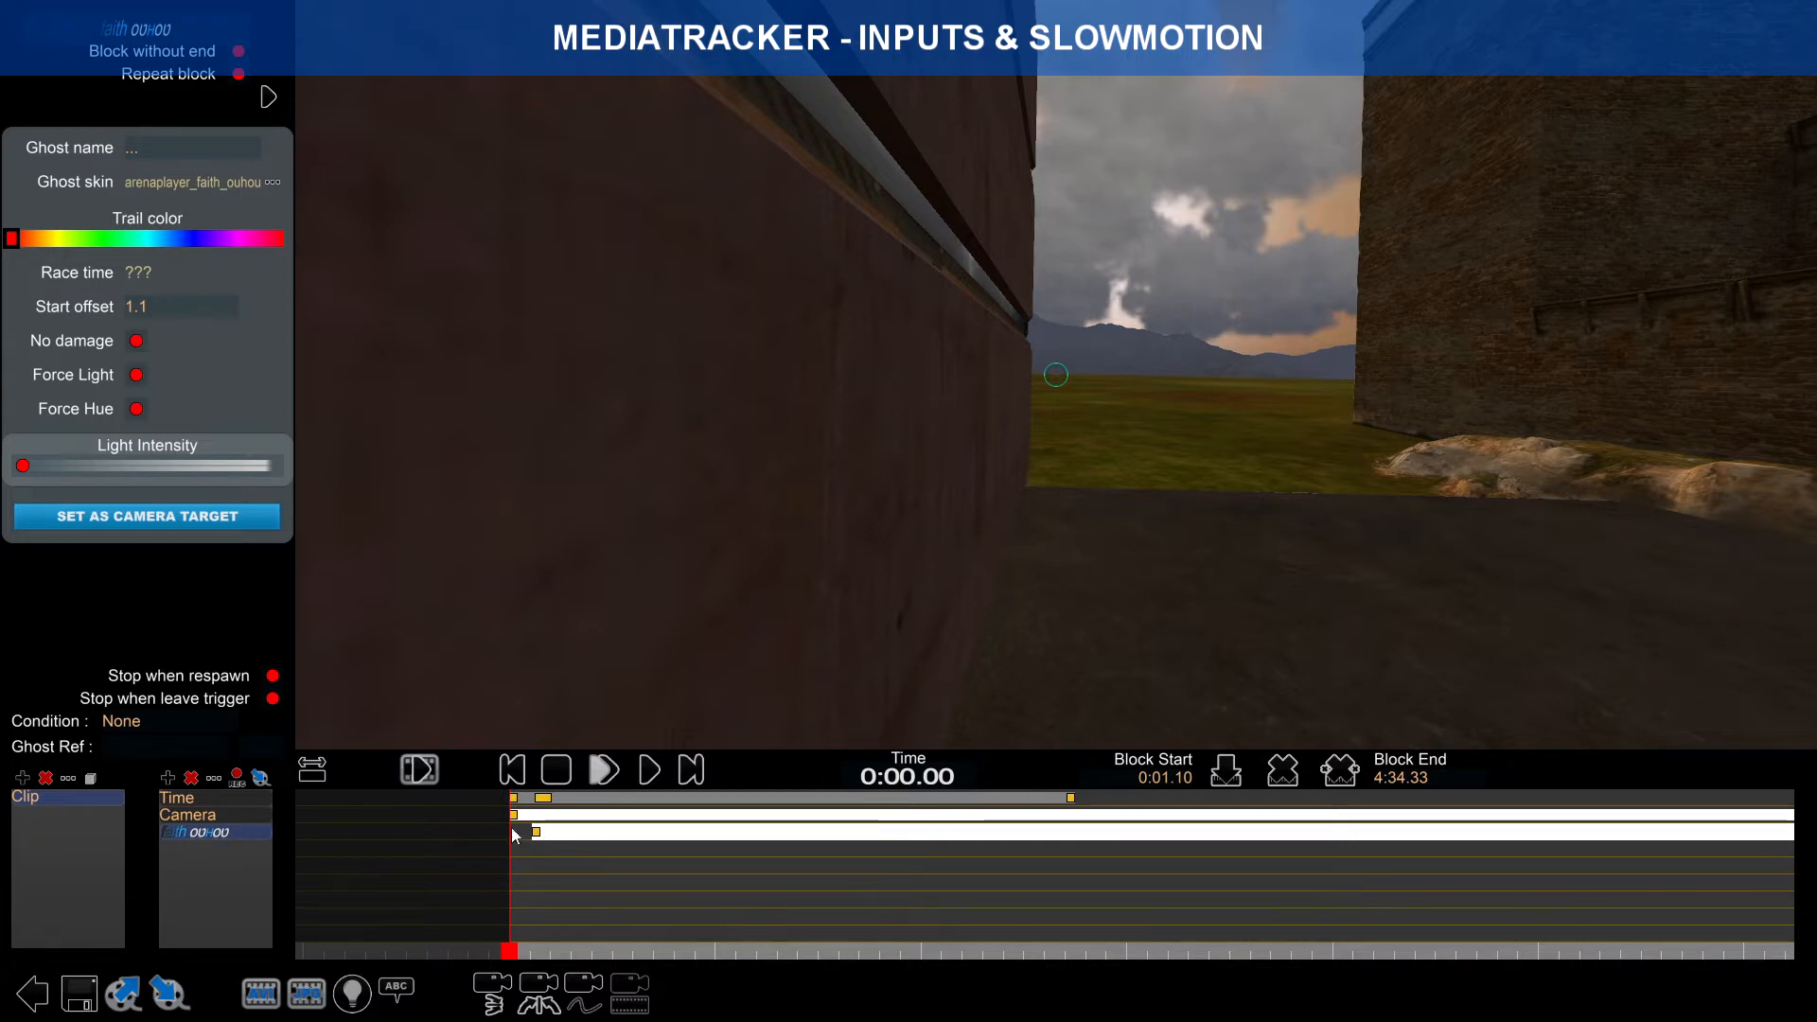
pyautogui.click(198, 801)
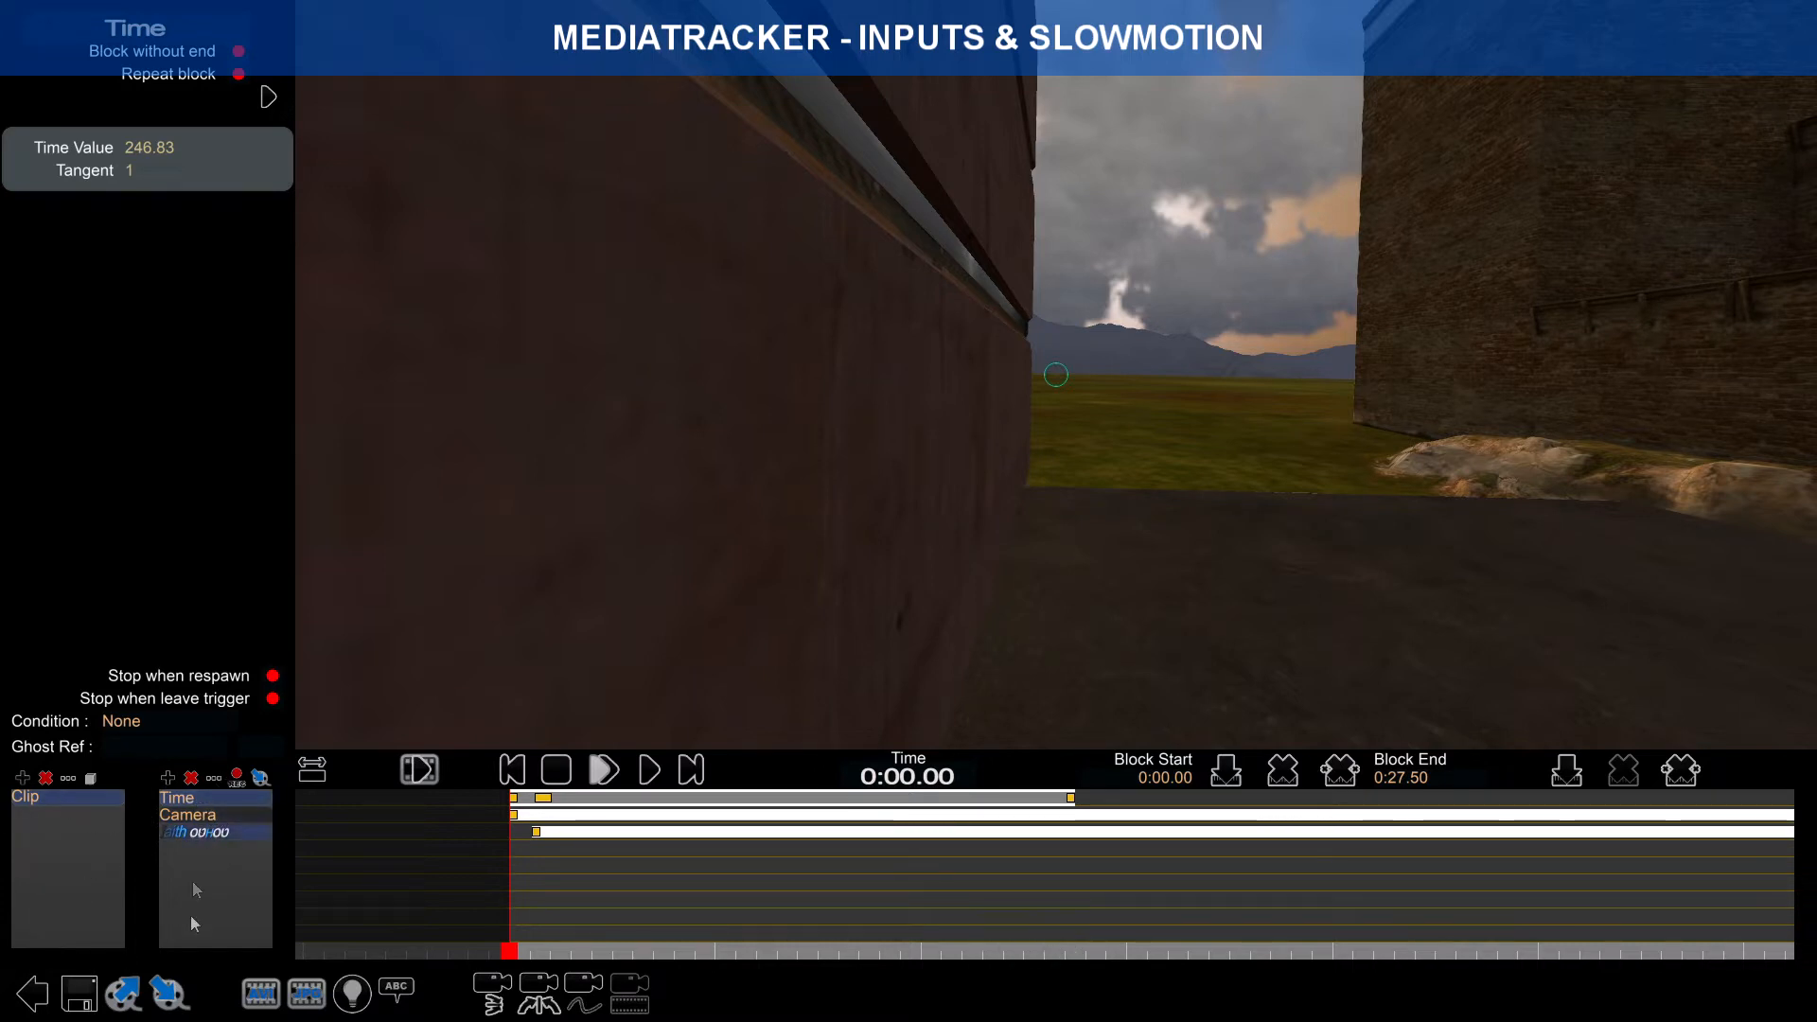
# Step: Cancel the New Track dialog and fit the whole clip on the timeline
pyautogui.click(168, 777)
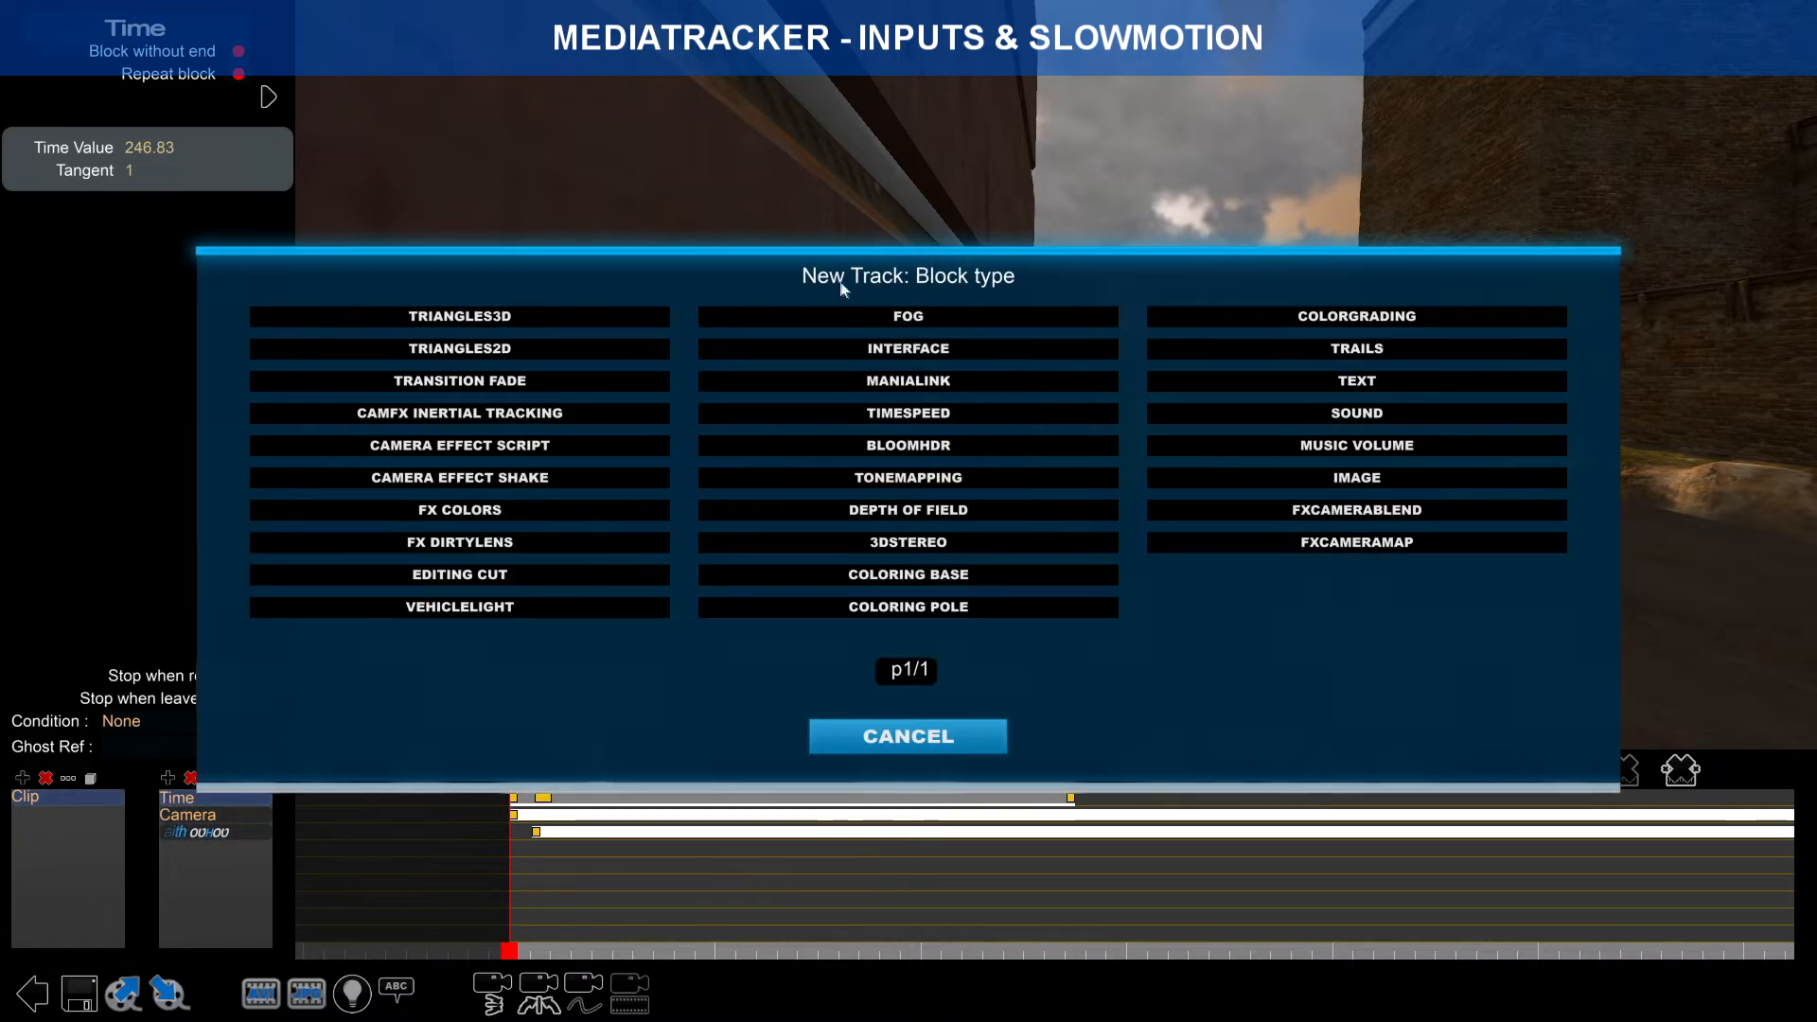
pyautogui.click(906, 736)
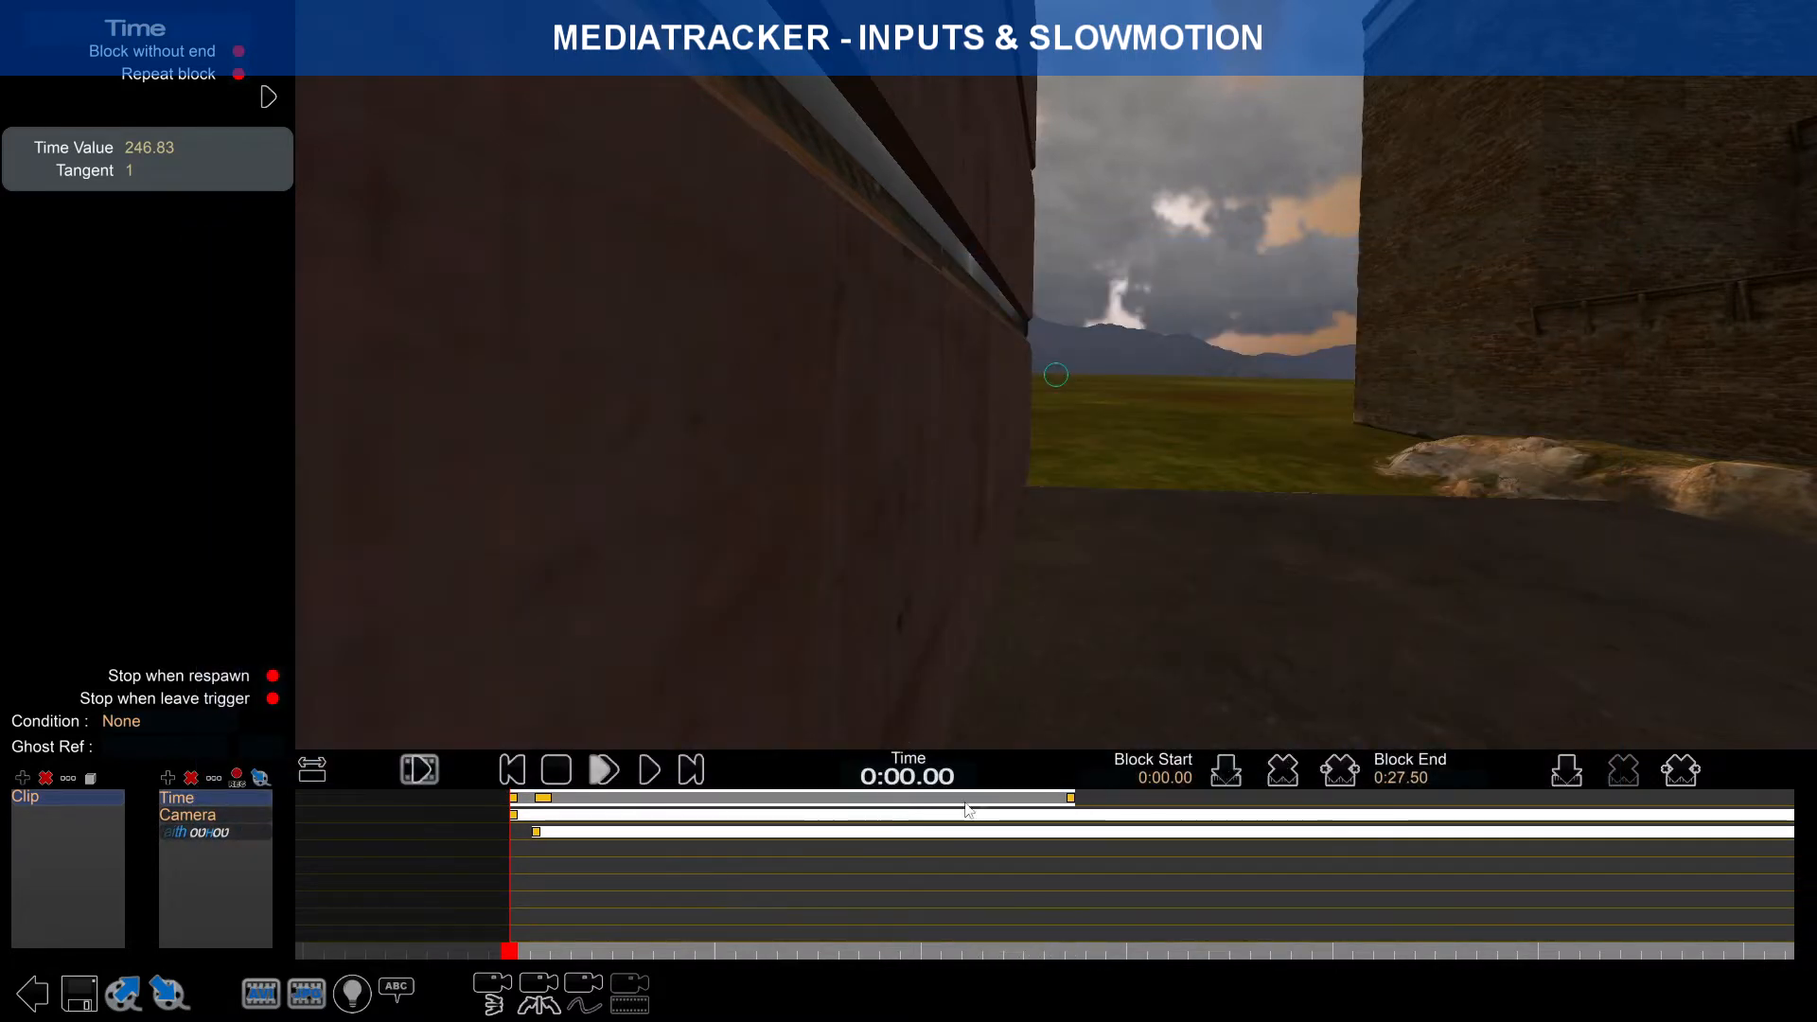
pyautogui.moveTo(1131, 831); pyautogui.dragTo(764, 826, button='right')
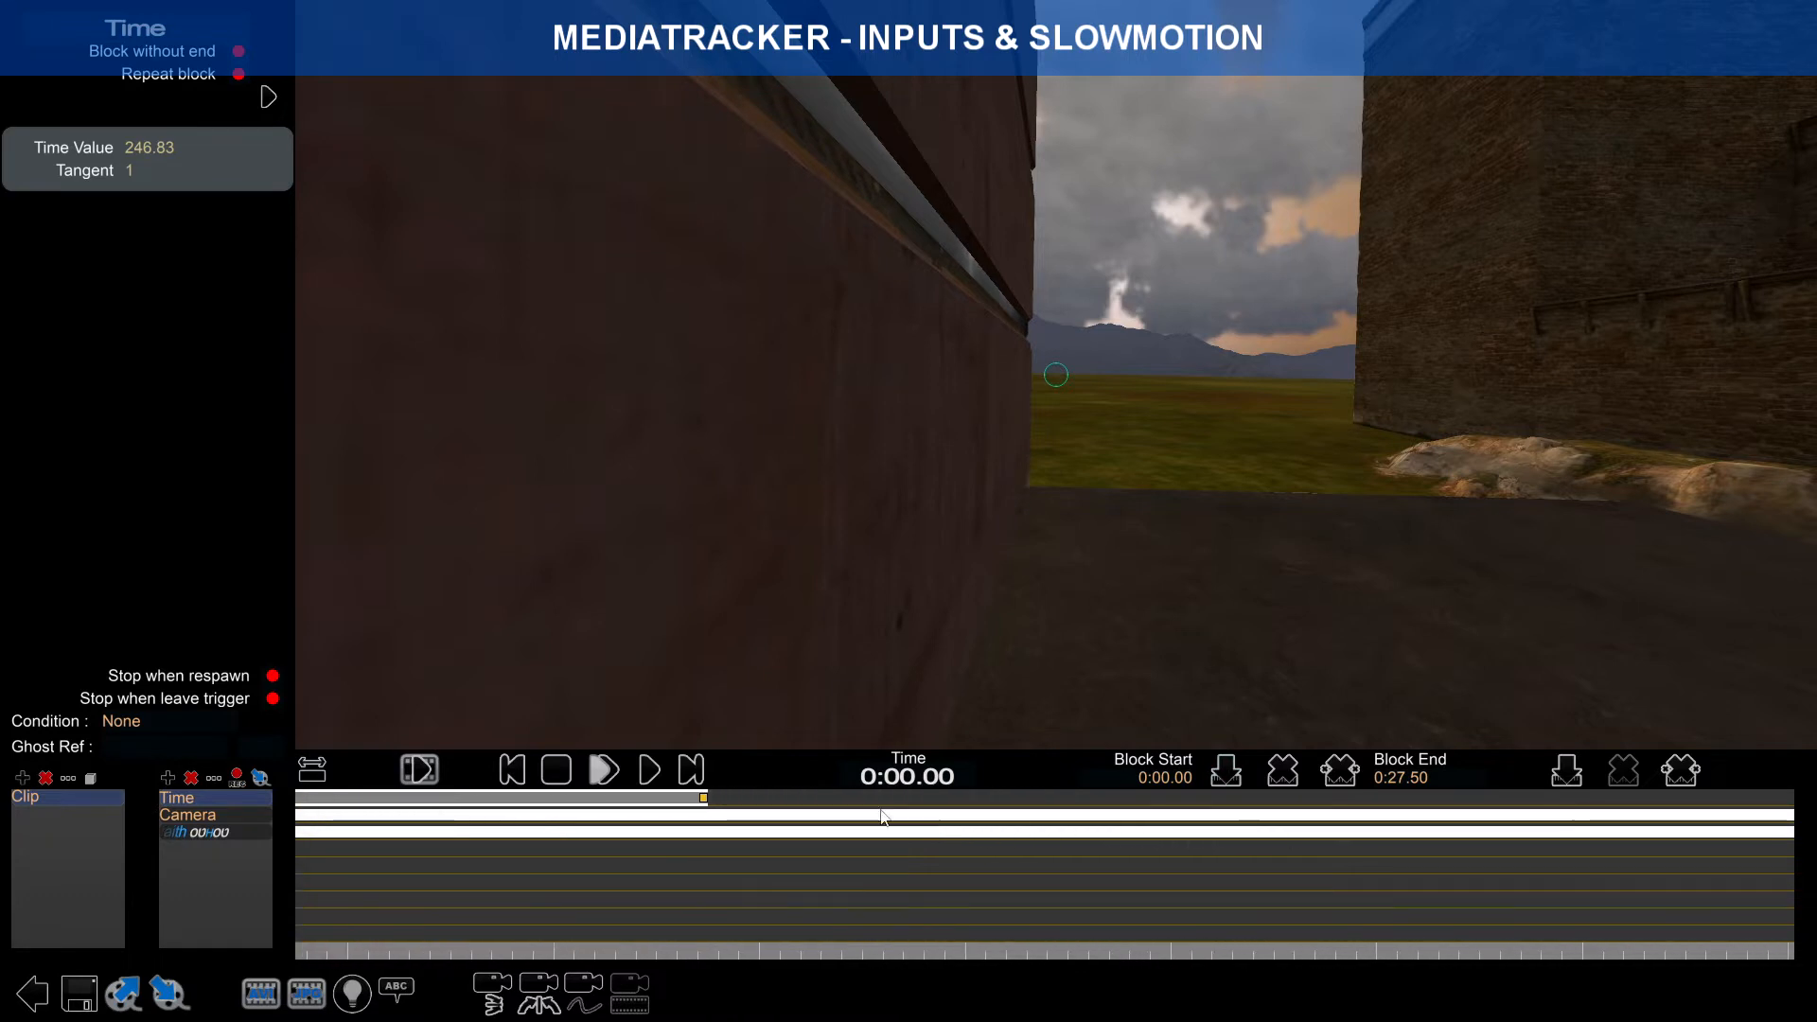
pyautogui.click(314, 769)
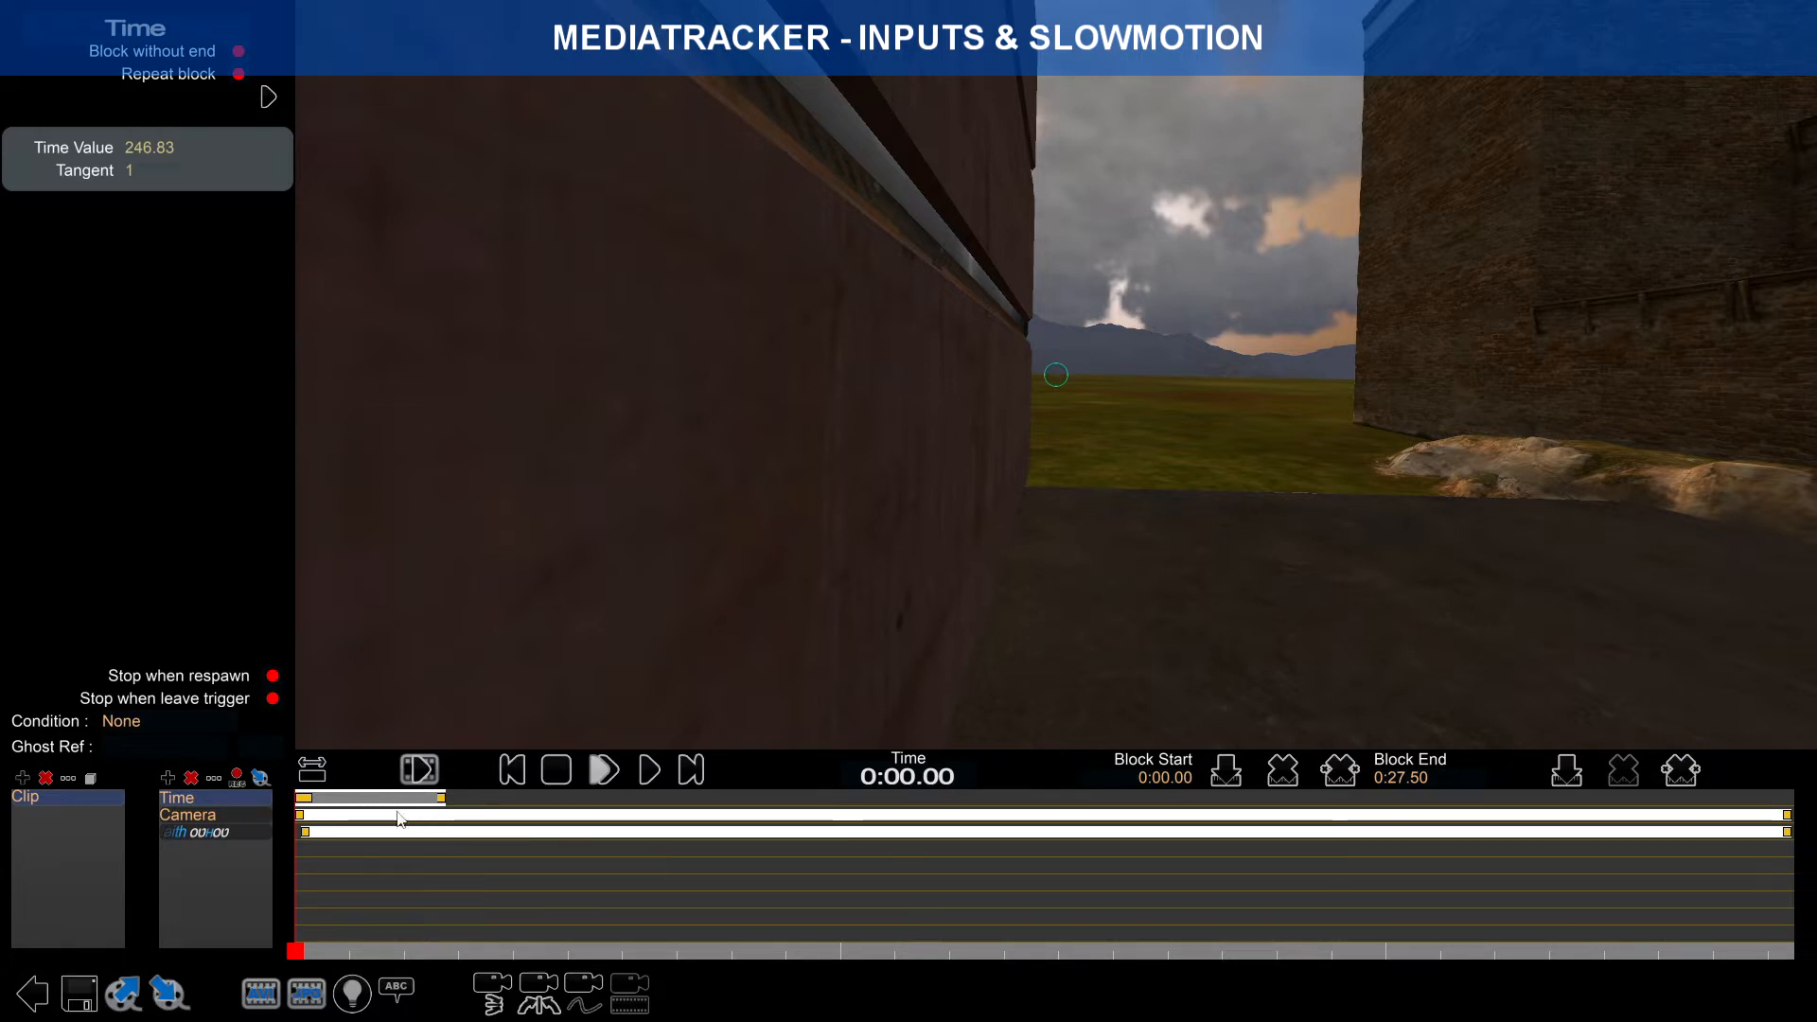
# Step: Scrub the preview to 0:02.69, facing the brick wall
pyautogui.scroll(5, 367, 814)
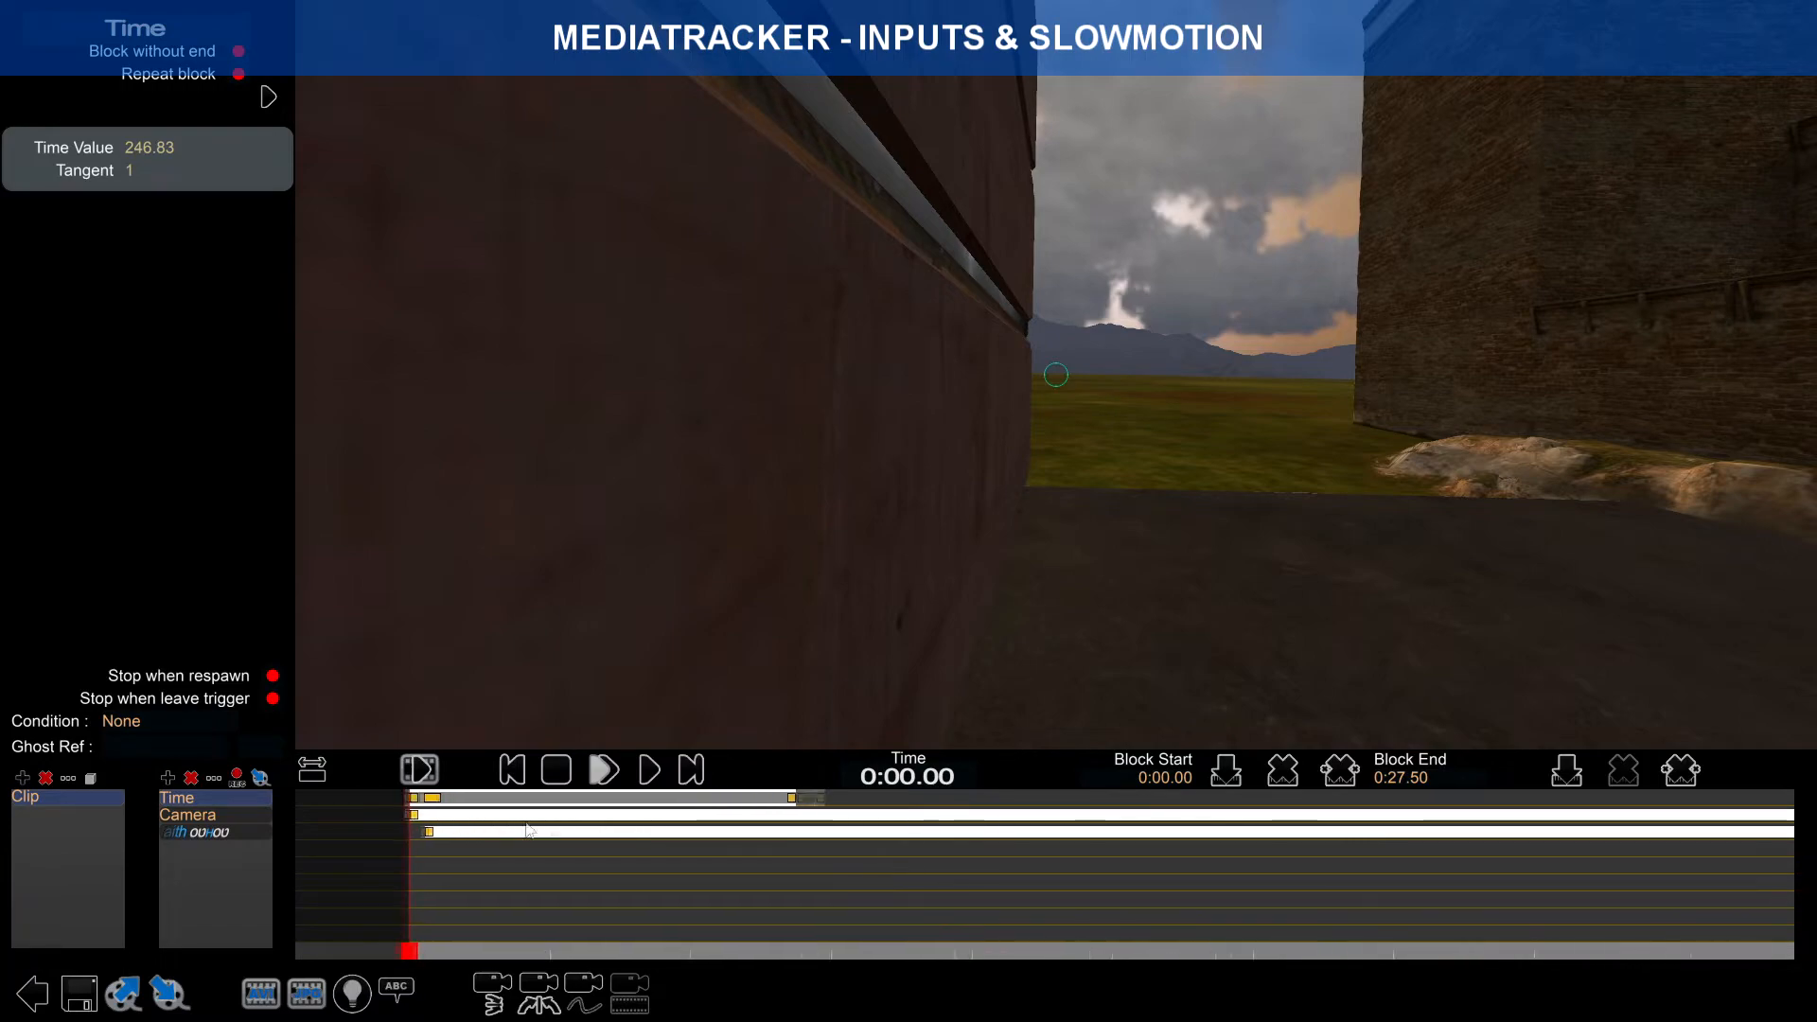
pyautogui.moveTo(412, 961); pyautogui.dragTo(422, 954)
pyautogui.moveTo(441, 949)
pyautogui.mouseDown()
pyautogui.moveTo(451, 934)
pyautogui.moveTo(425, 937)
pyautogui.mouseUp()
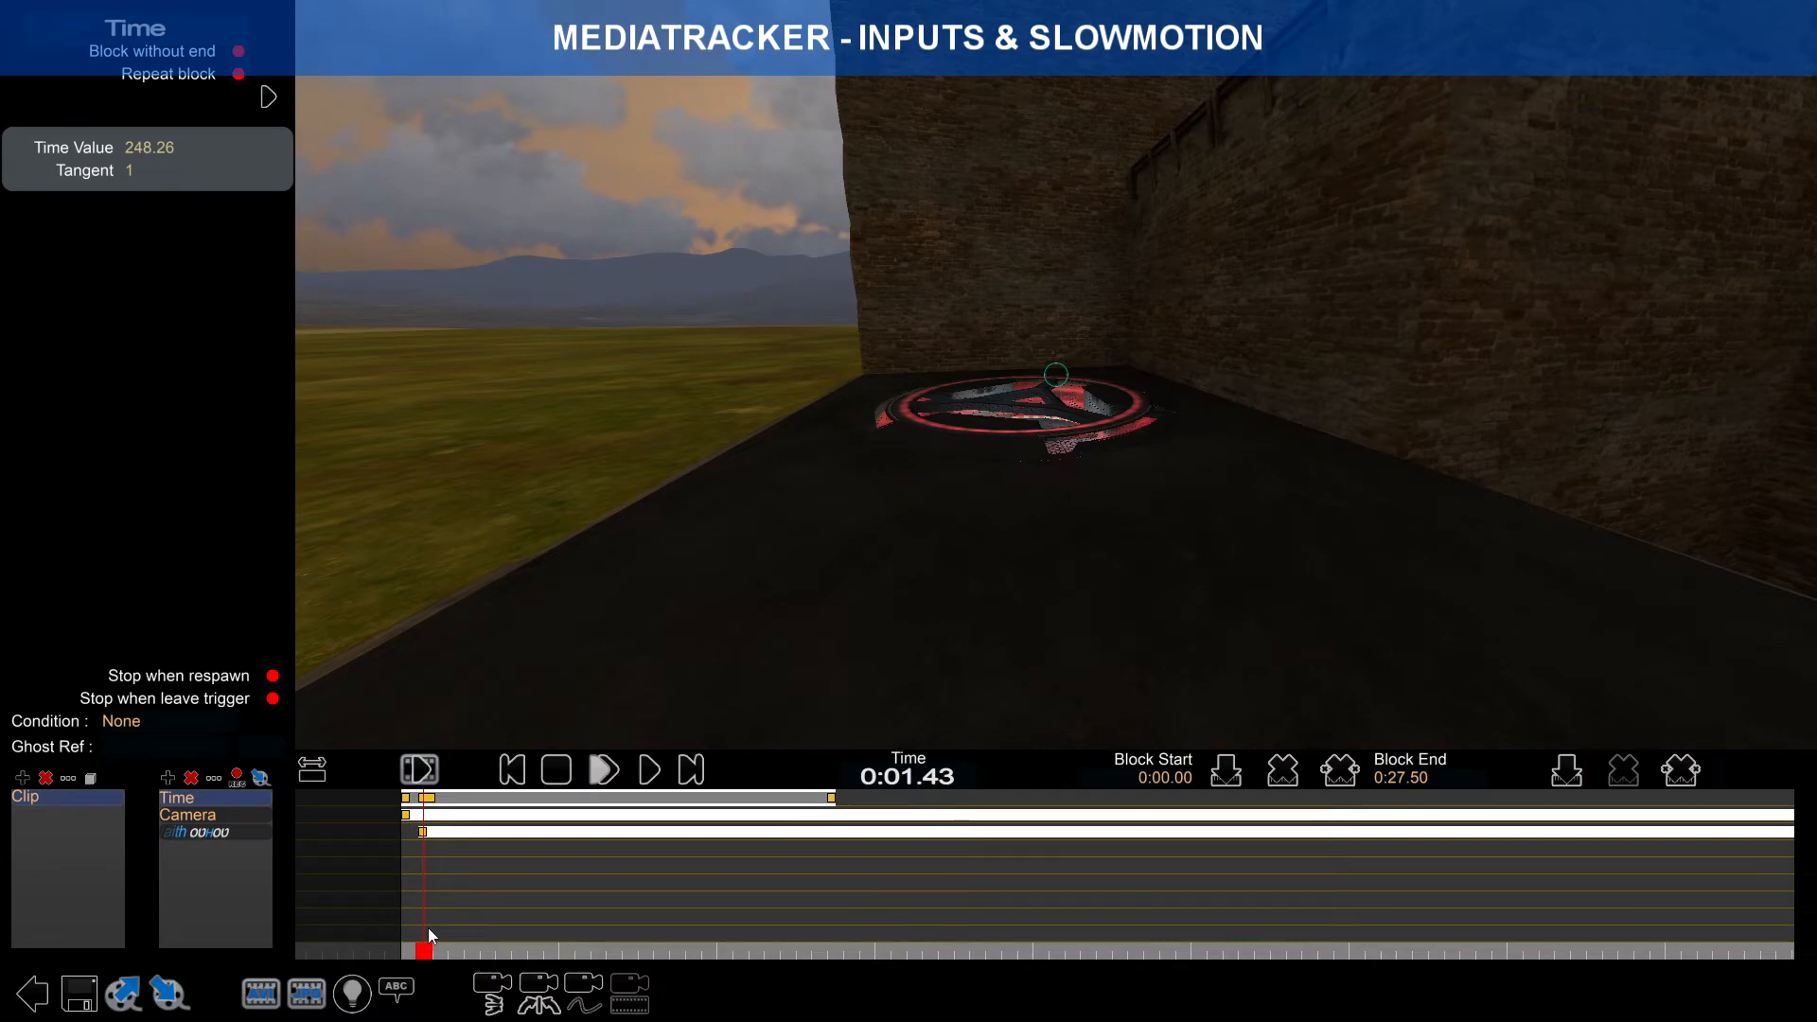
pyautogui.moveTo(429, 930); pyautogui.dragTo(464, 945)
pyautogui.scroll(3, 683, 834)
pyautogui.scroll(2, 683, 834)
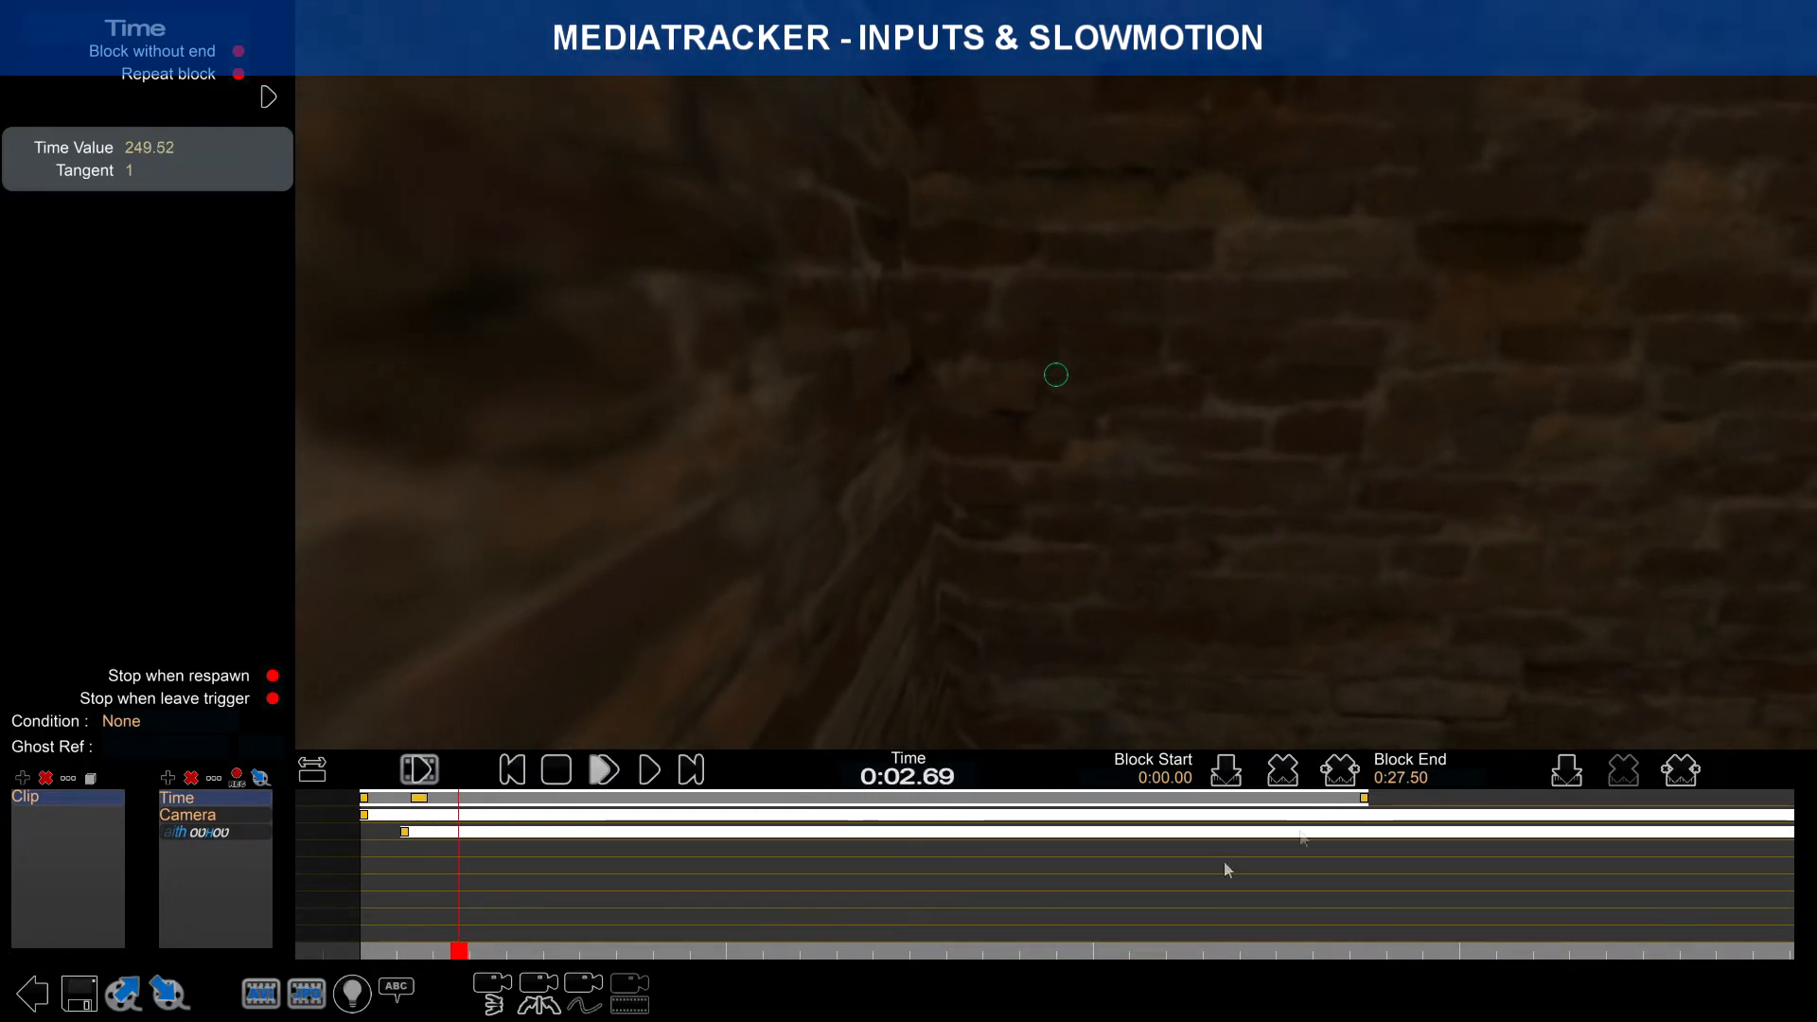
# Step: Add a Time key at 0:02.69
pyautogui.click(1568, 771)
pyautogui.click(446, 801)
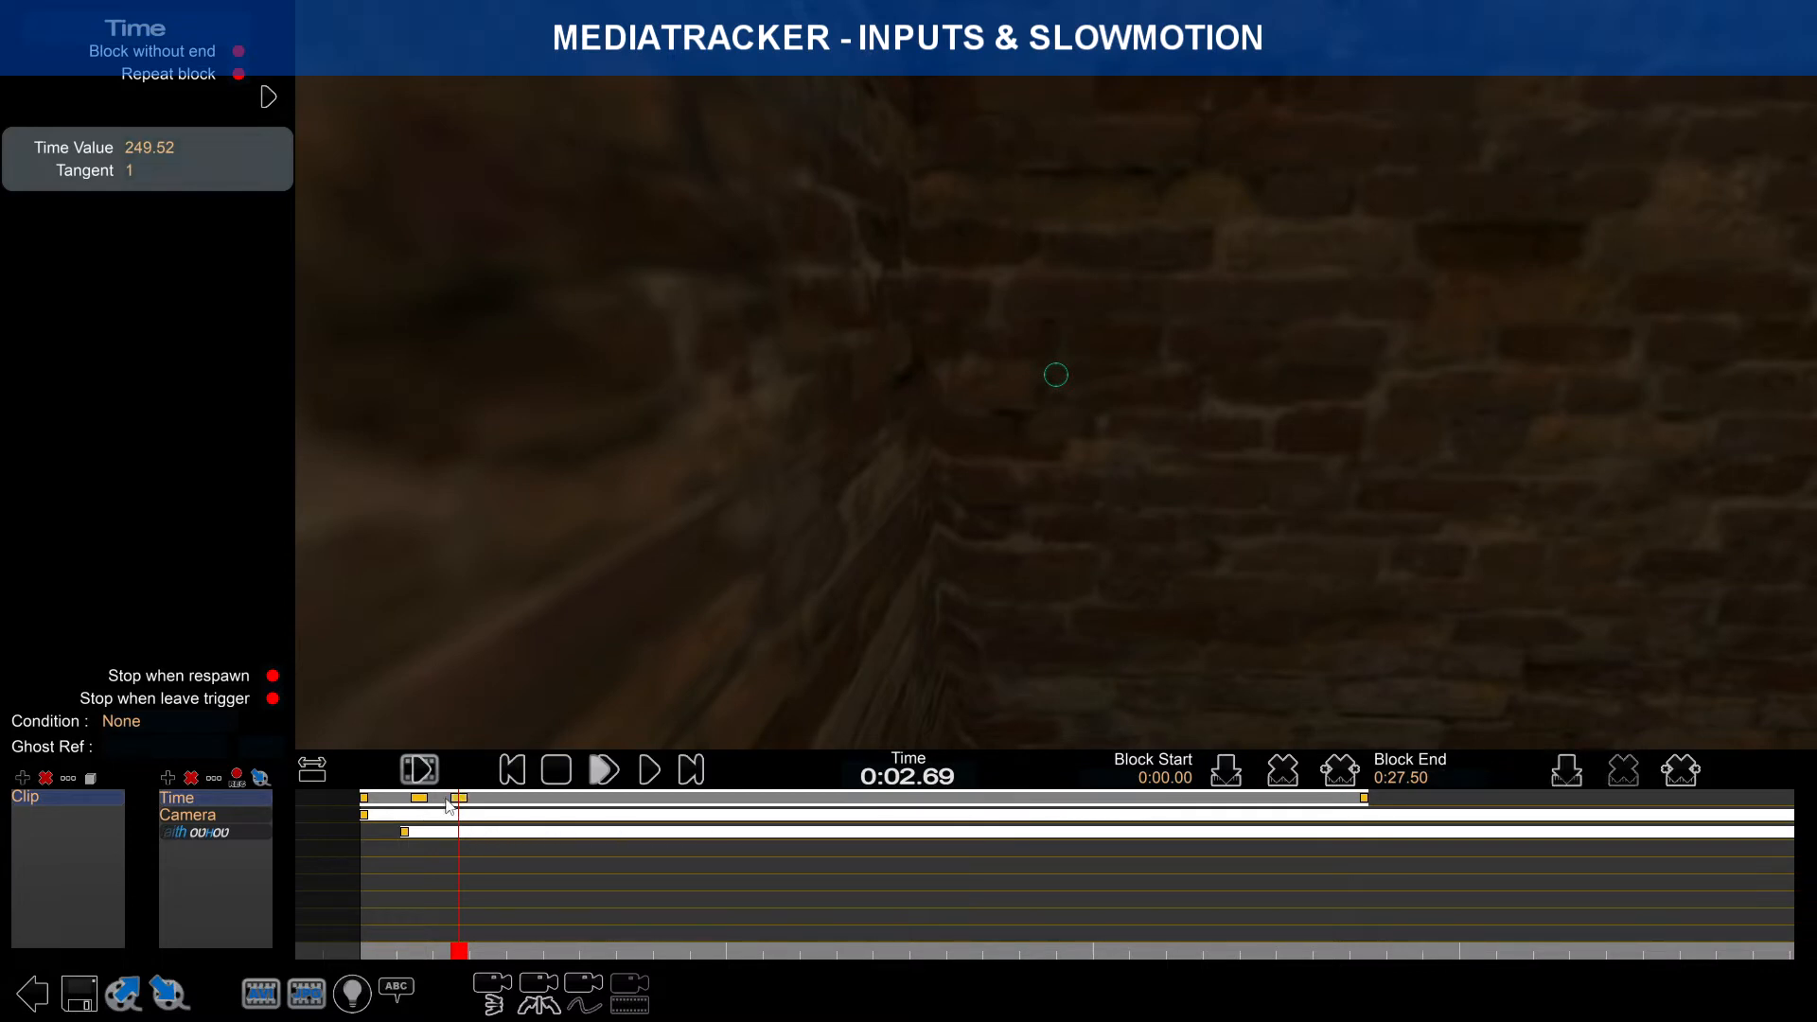
pyautogui.moveTo(446, 831); pyautogui.dragTo(496, 831, button='right')
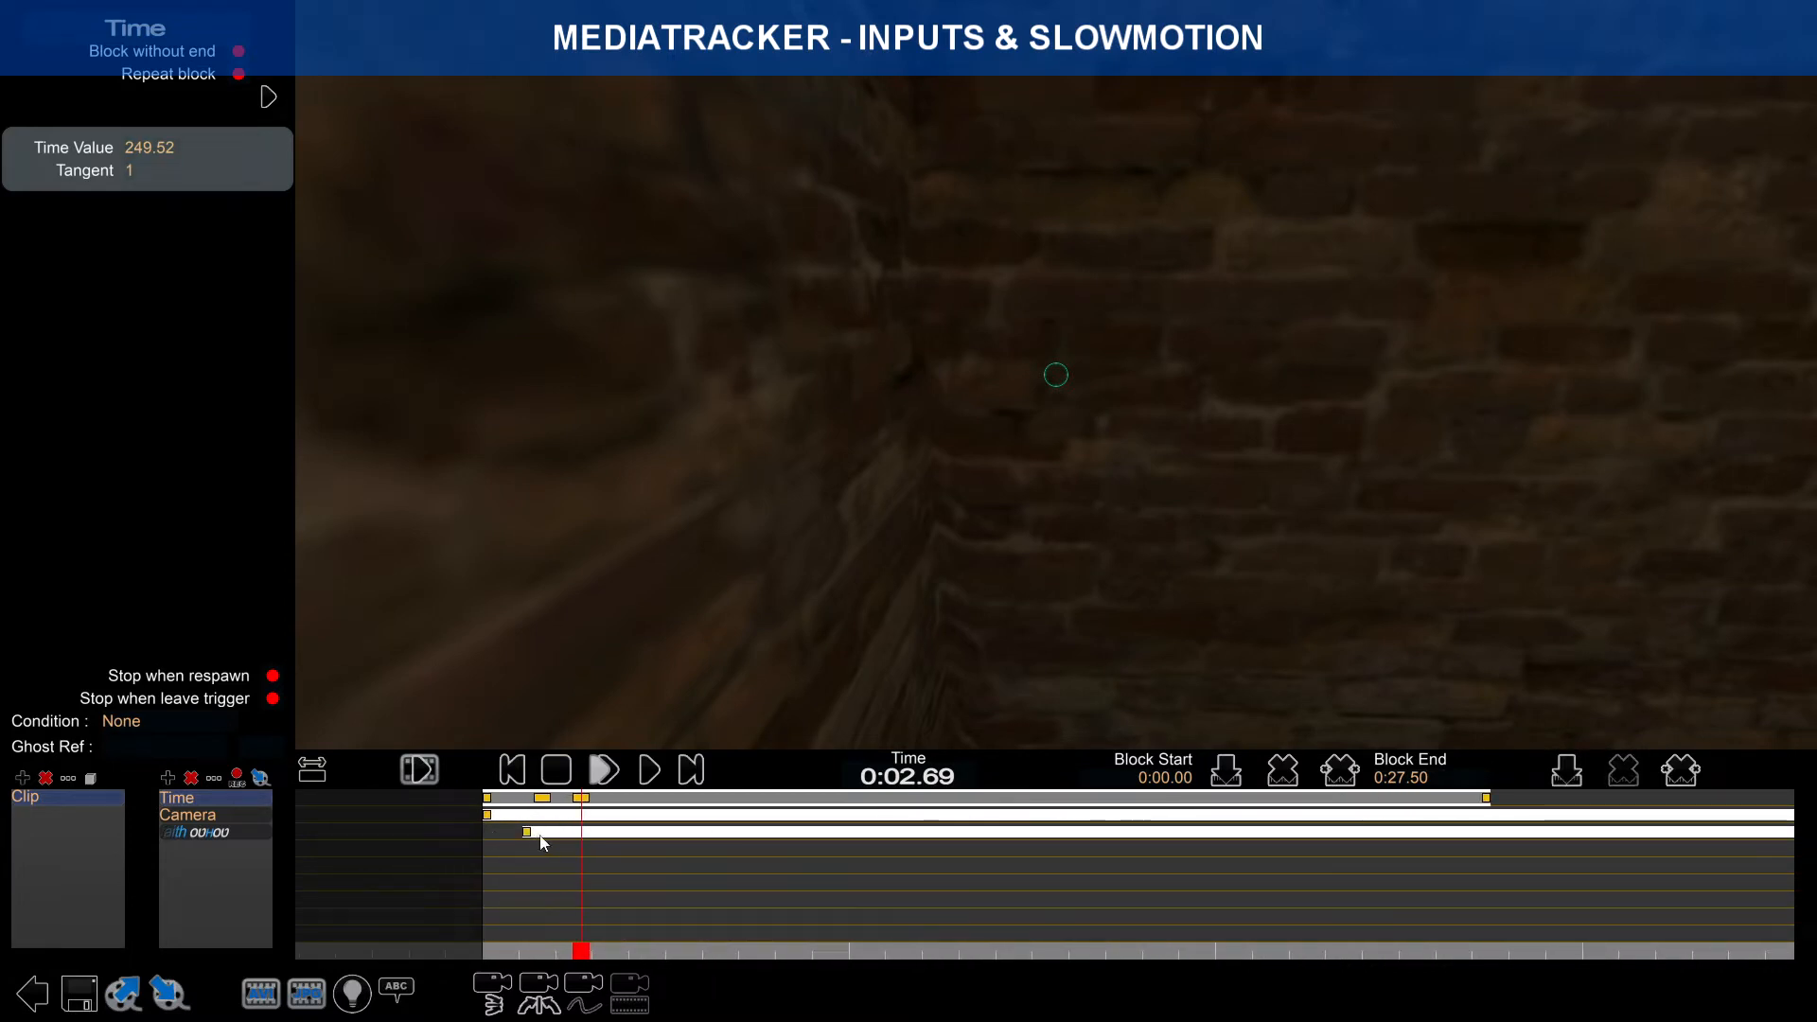
pyautogui.moveTo(674, 844); pyautogui.dragTo(659, 854, button='right')
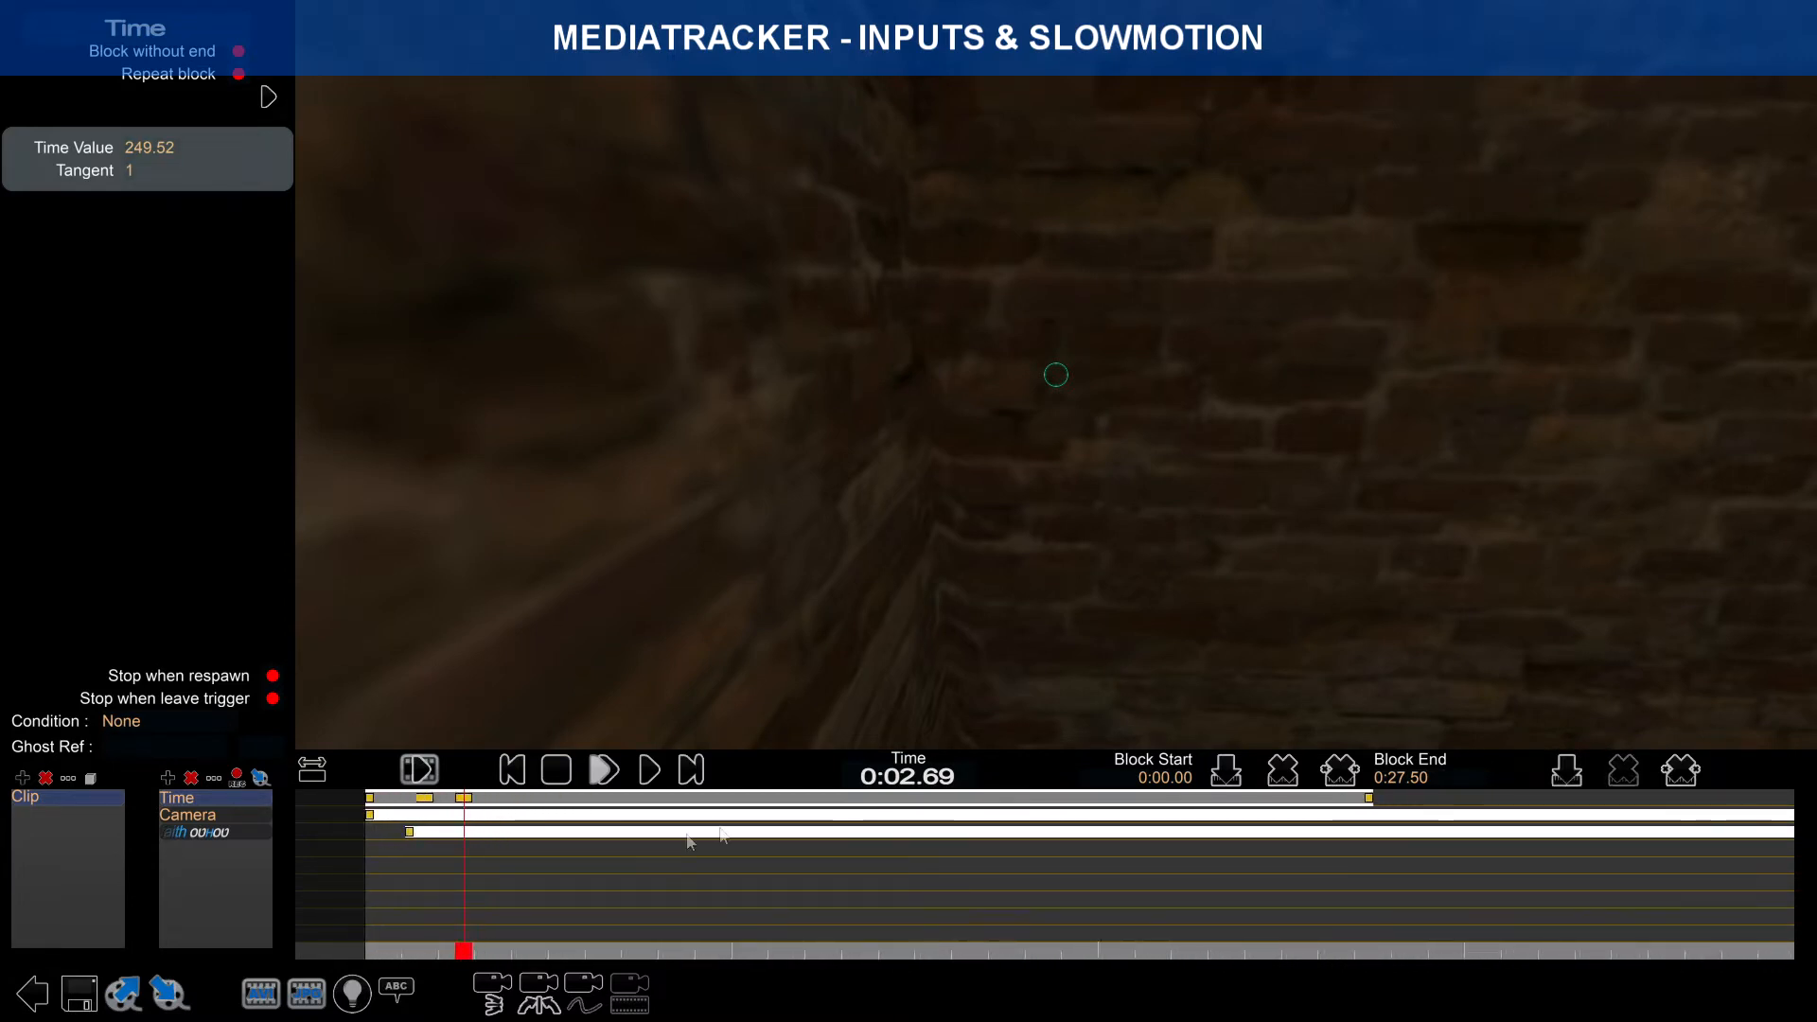
pyautogui.click(464, 798)
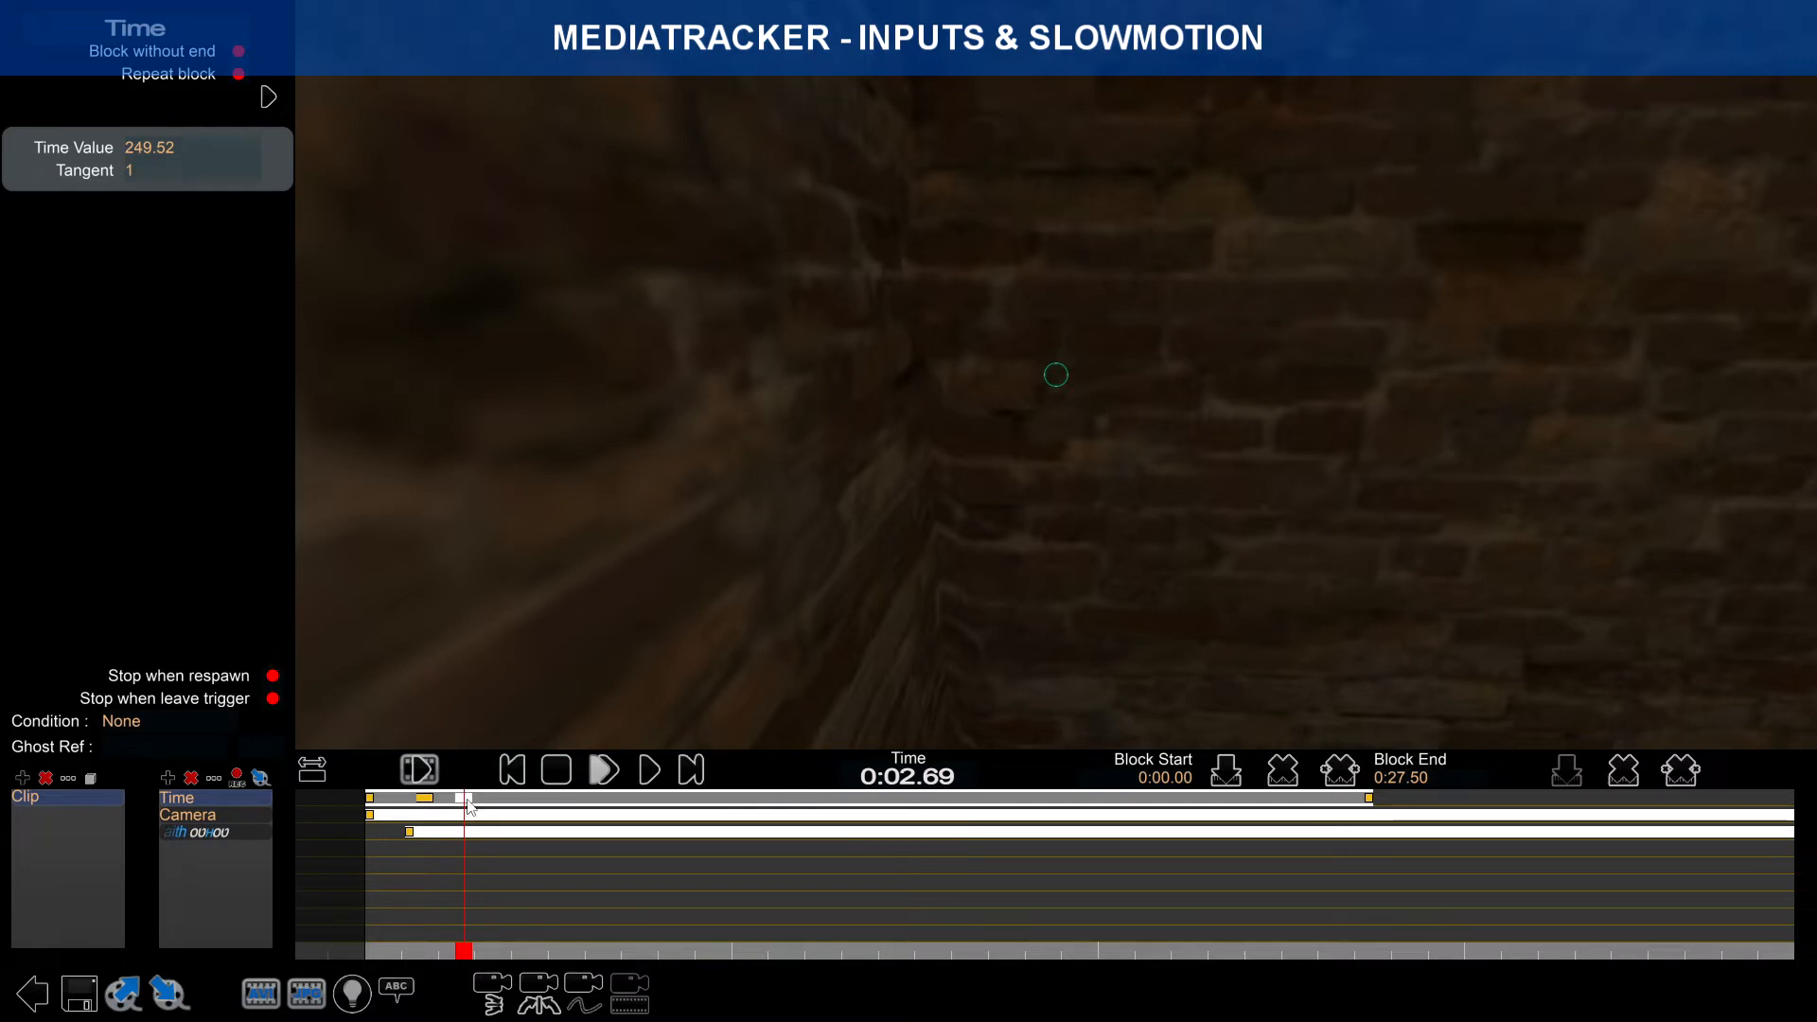
pyautogui.click(512, 813)
# Step: Paste a copy of the Time block at 0:28.38
pyautogui.click(1374, 809)
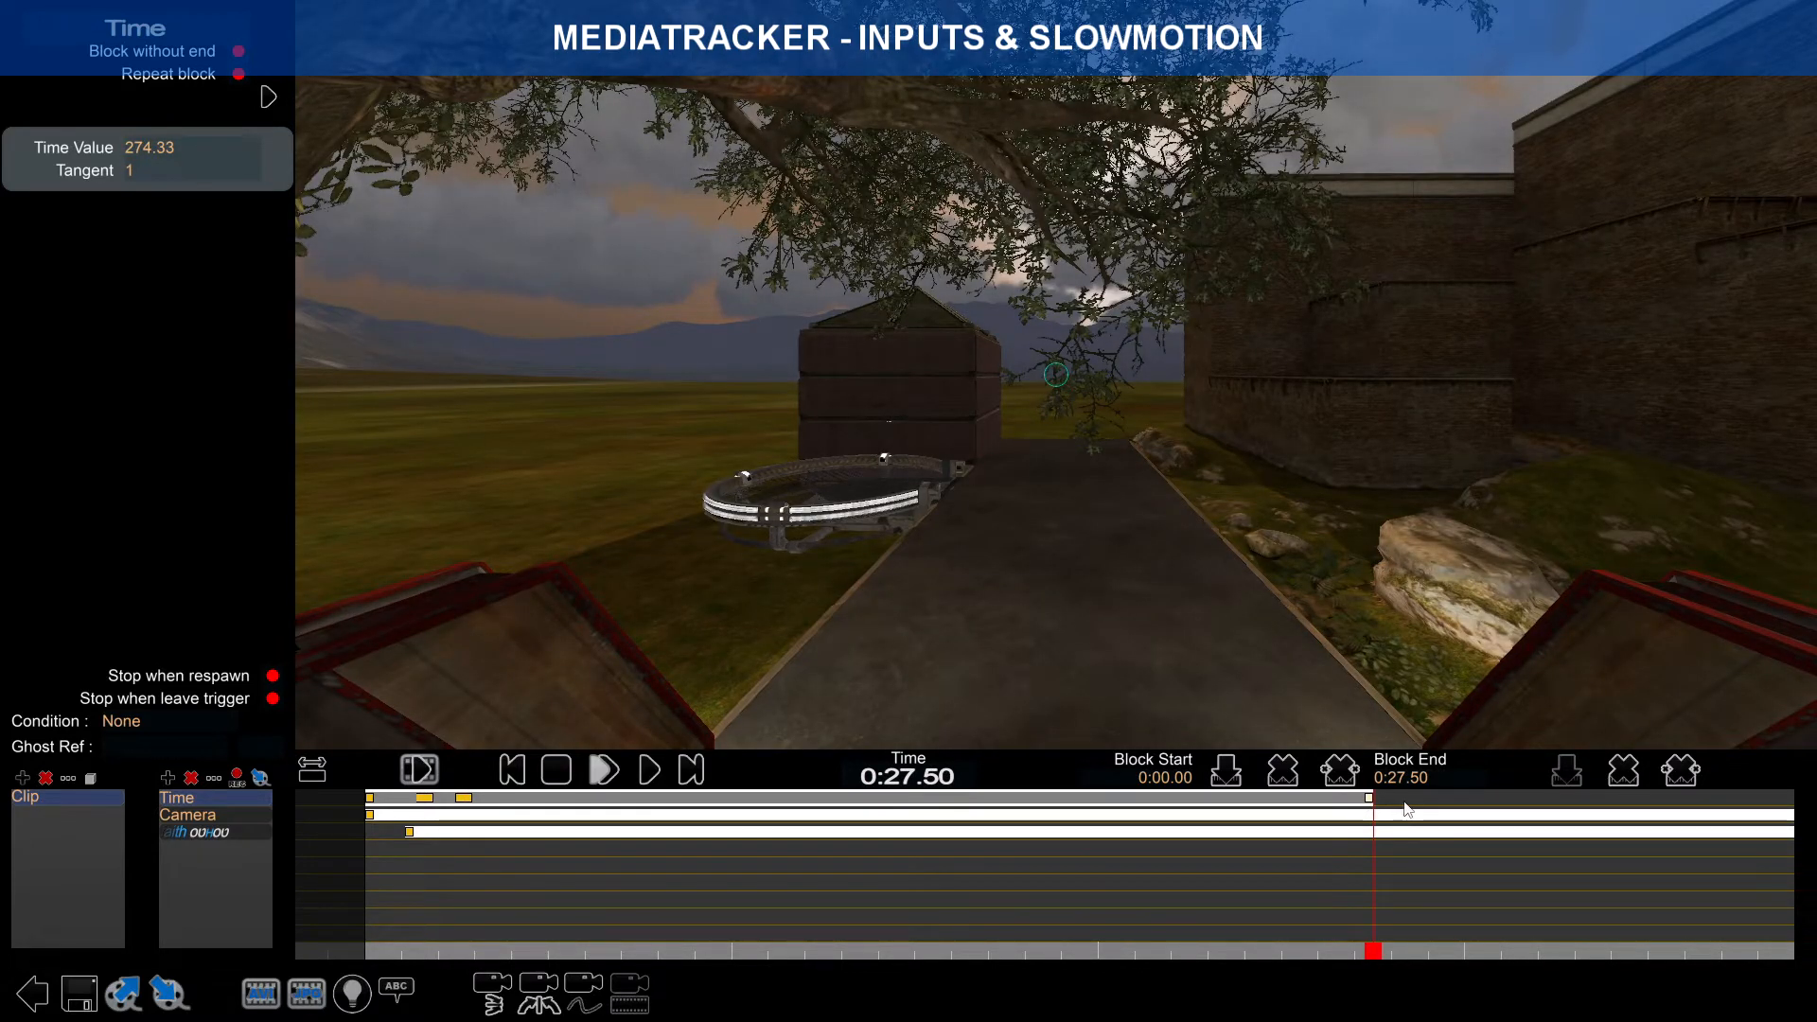
pyautogui.click(1405, 807)
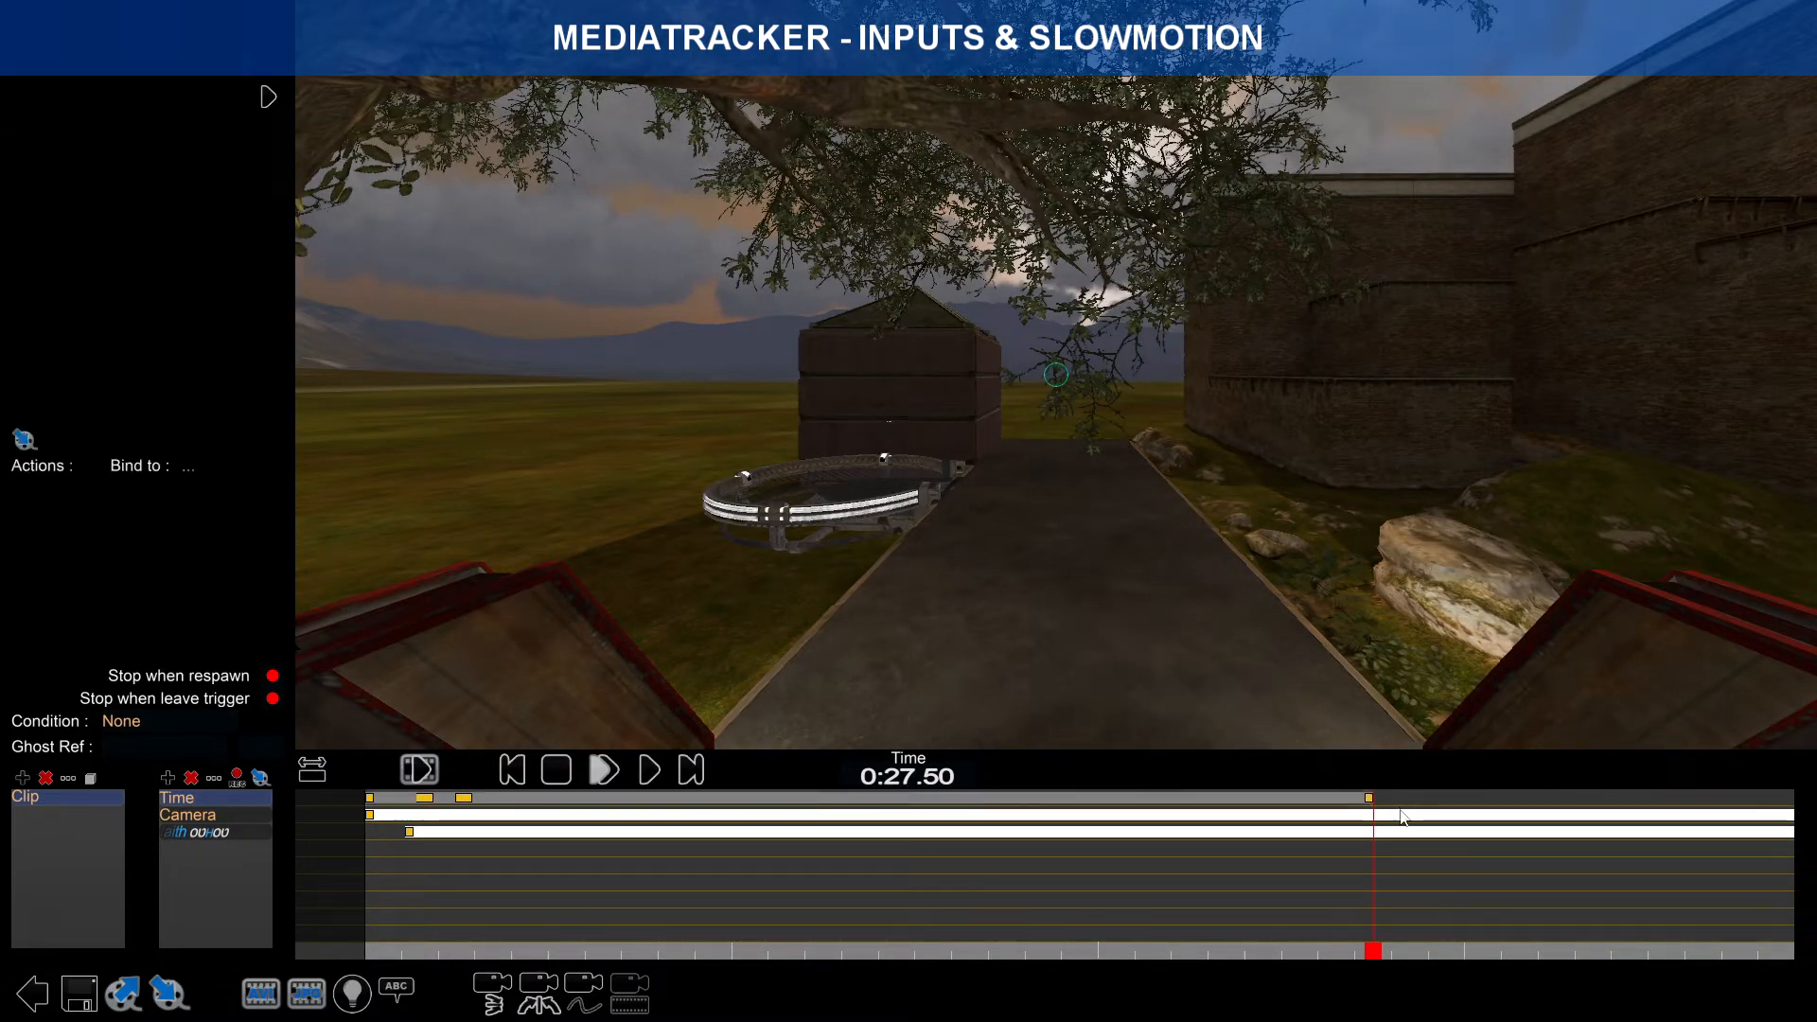
pyautogui.click(1405, 814)
pyautogui.click(1359, 803)
pyautogui.hotkey('ctrl', 'v')
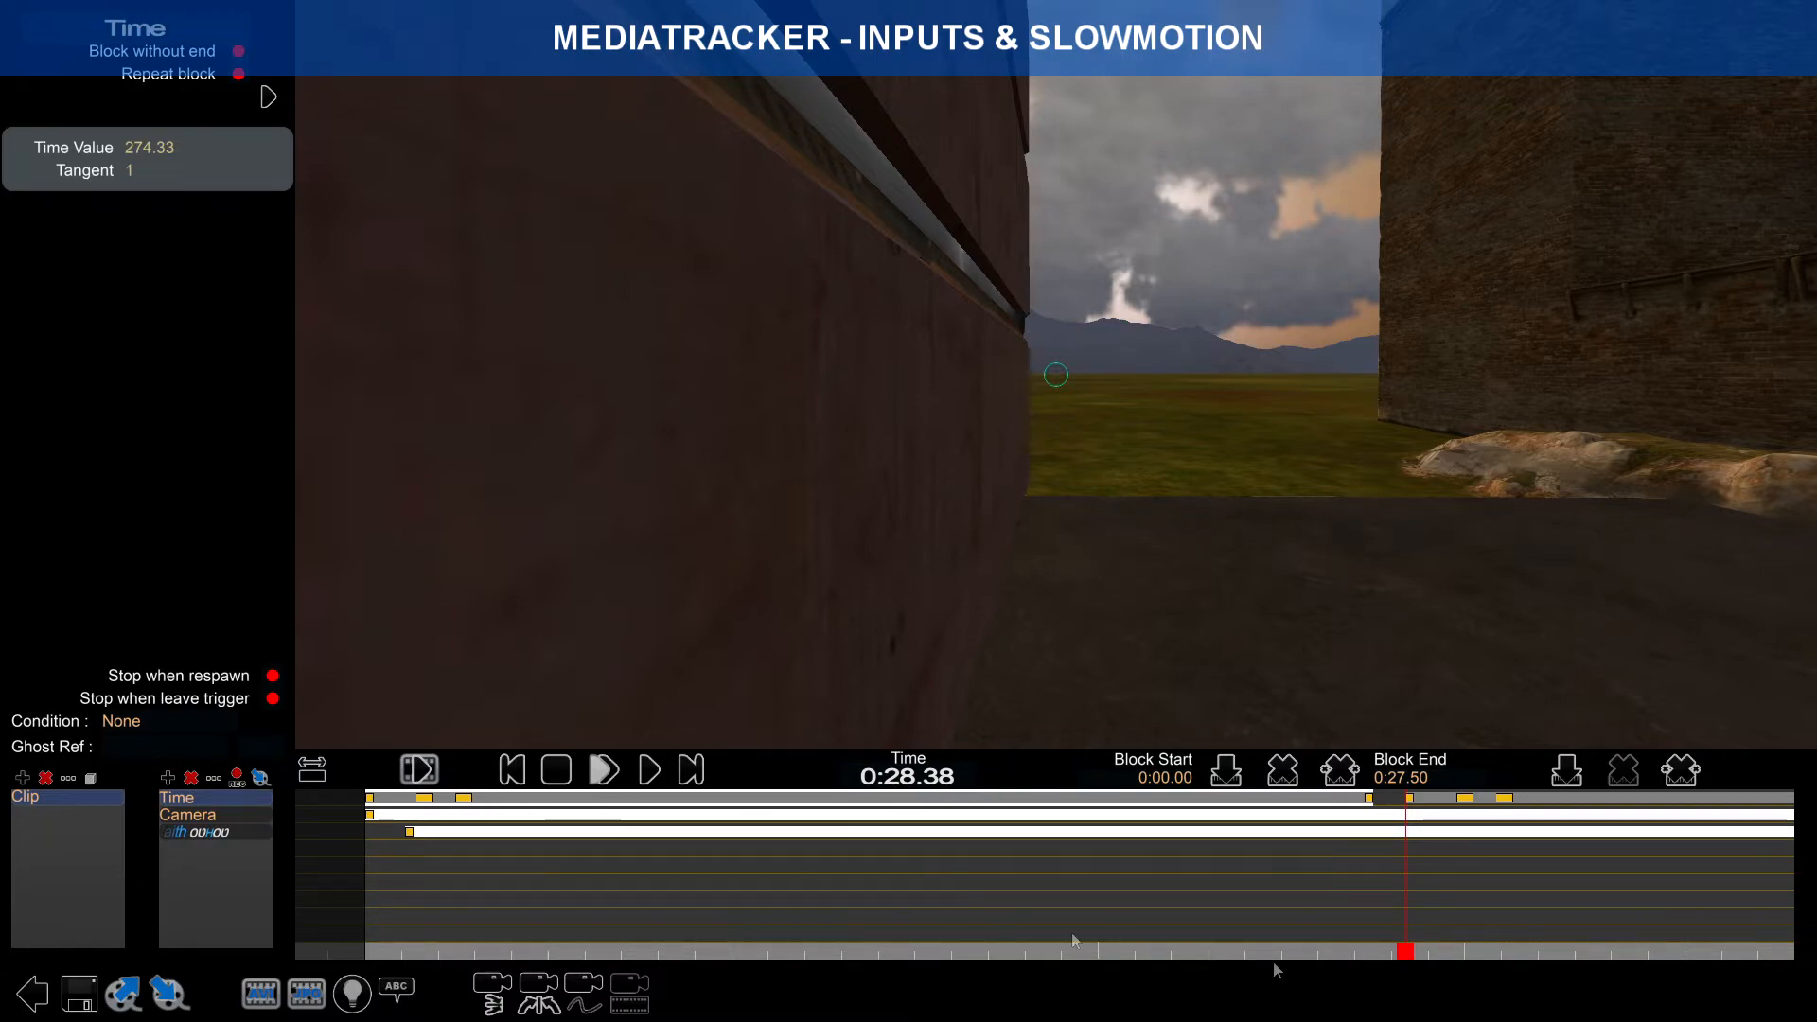
# Step: Remove the keys at 0:27.50 and 0:02.69 so the first block ends at 0:01.62
pyautogui.moveTo(1406, 958); pyautogui.dragTo(422, 860)
pyautogui.click(425, 800)
pyautogui.click(1372, 800)
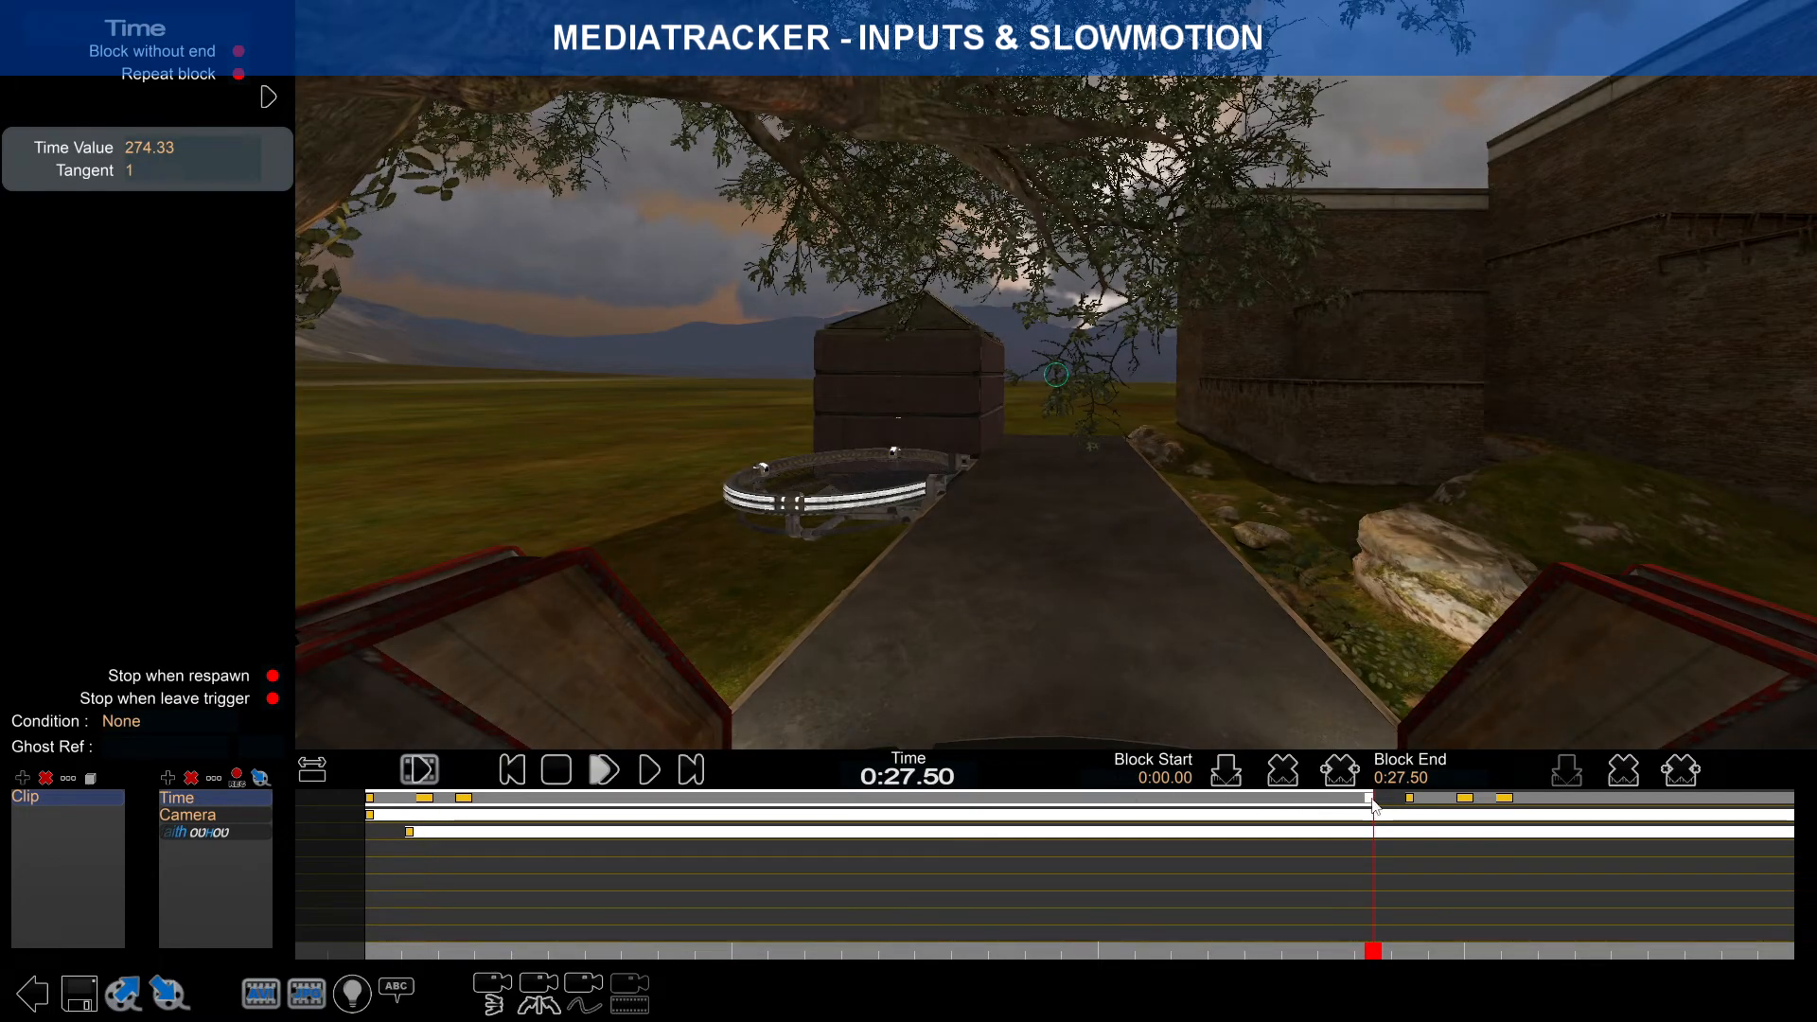
pyautogui.click(1625, 777)
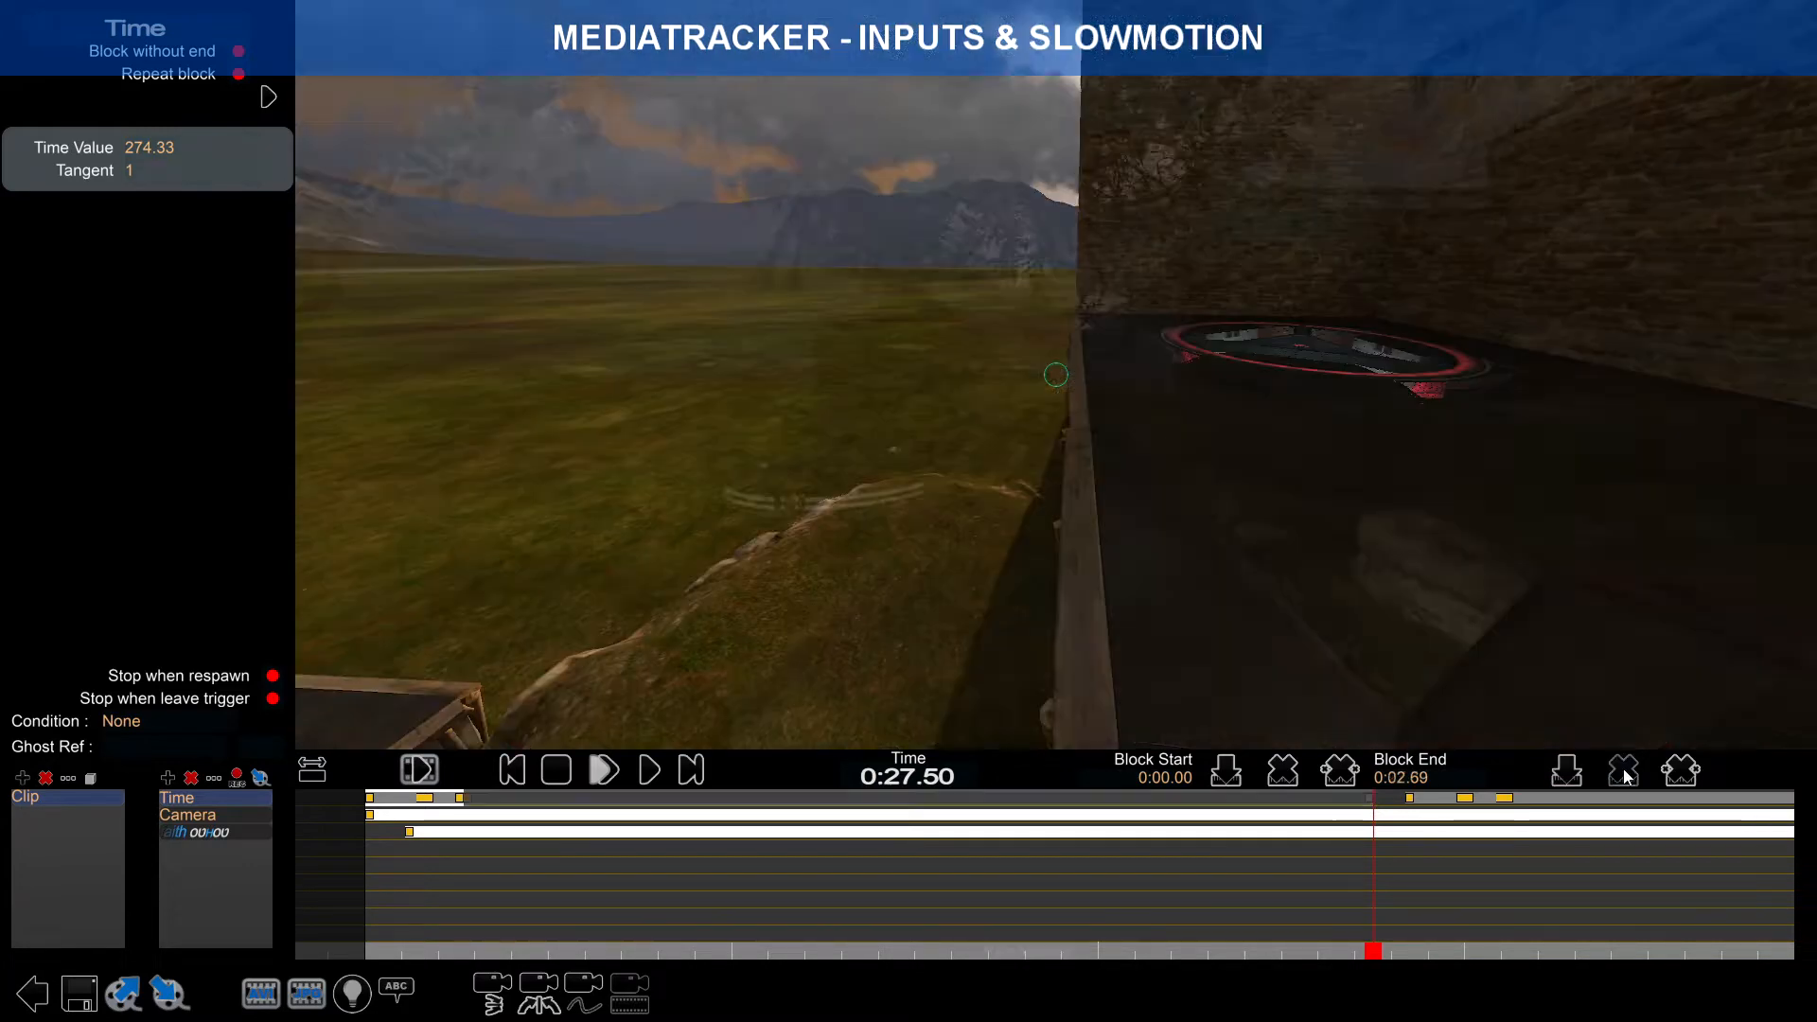
pyautogui.click(464, 806)
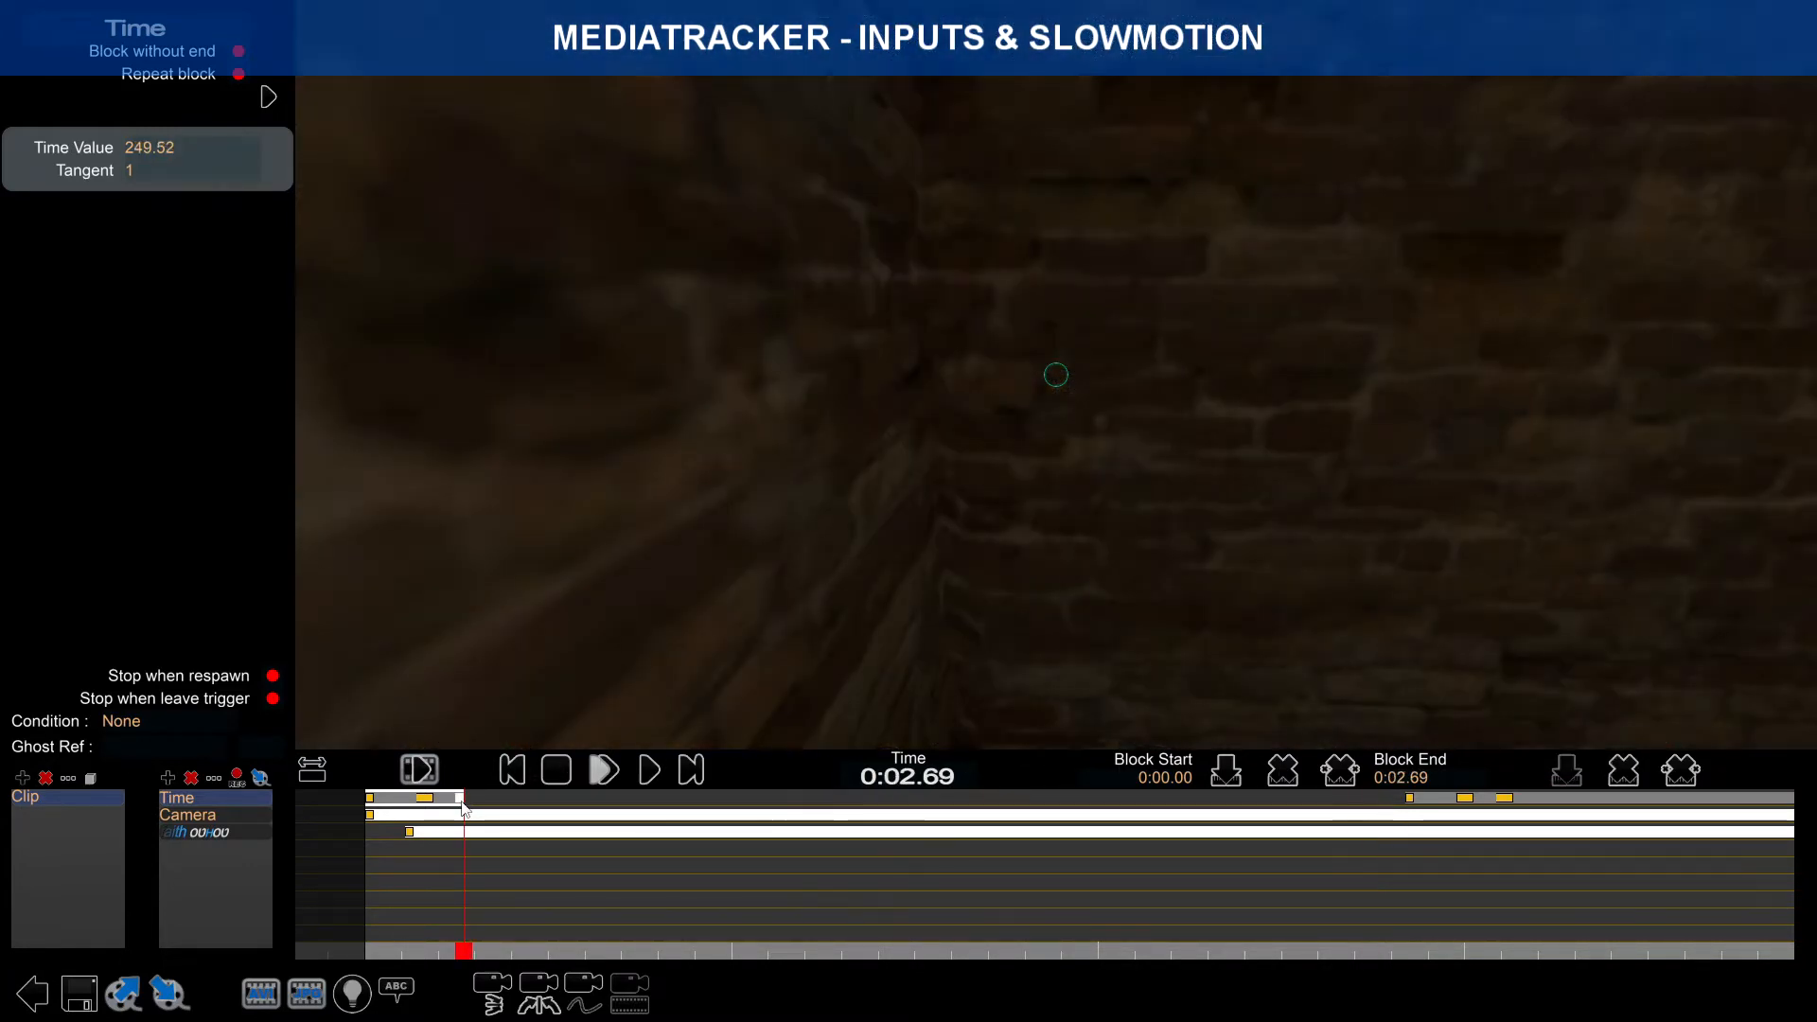
pyautogui.click(1624, 767)
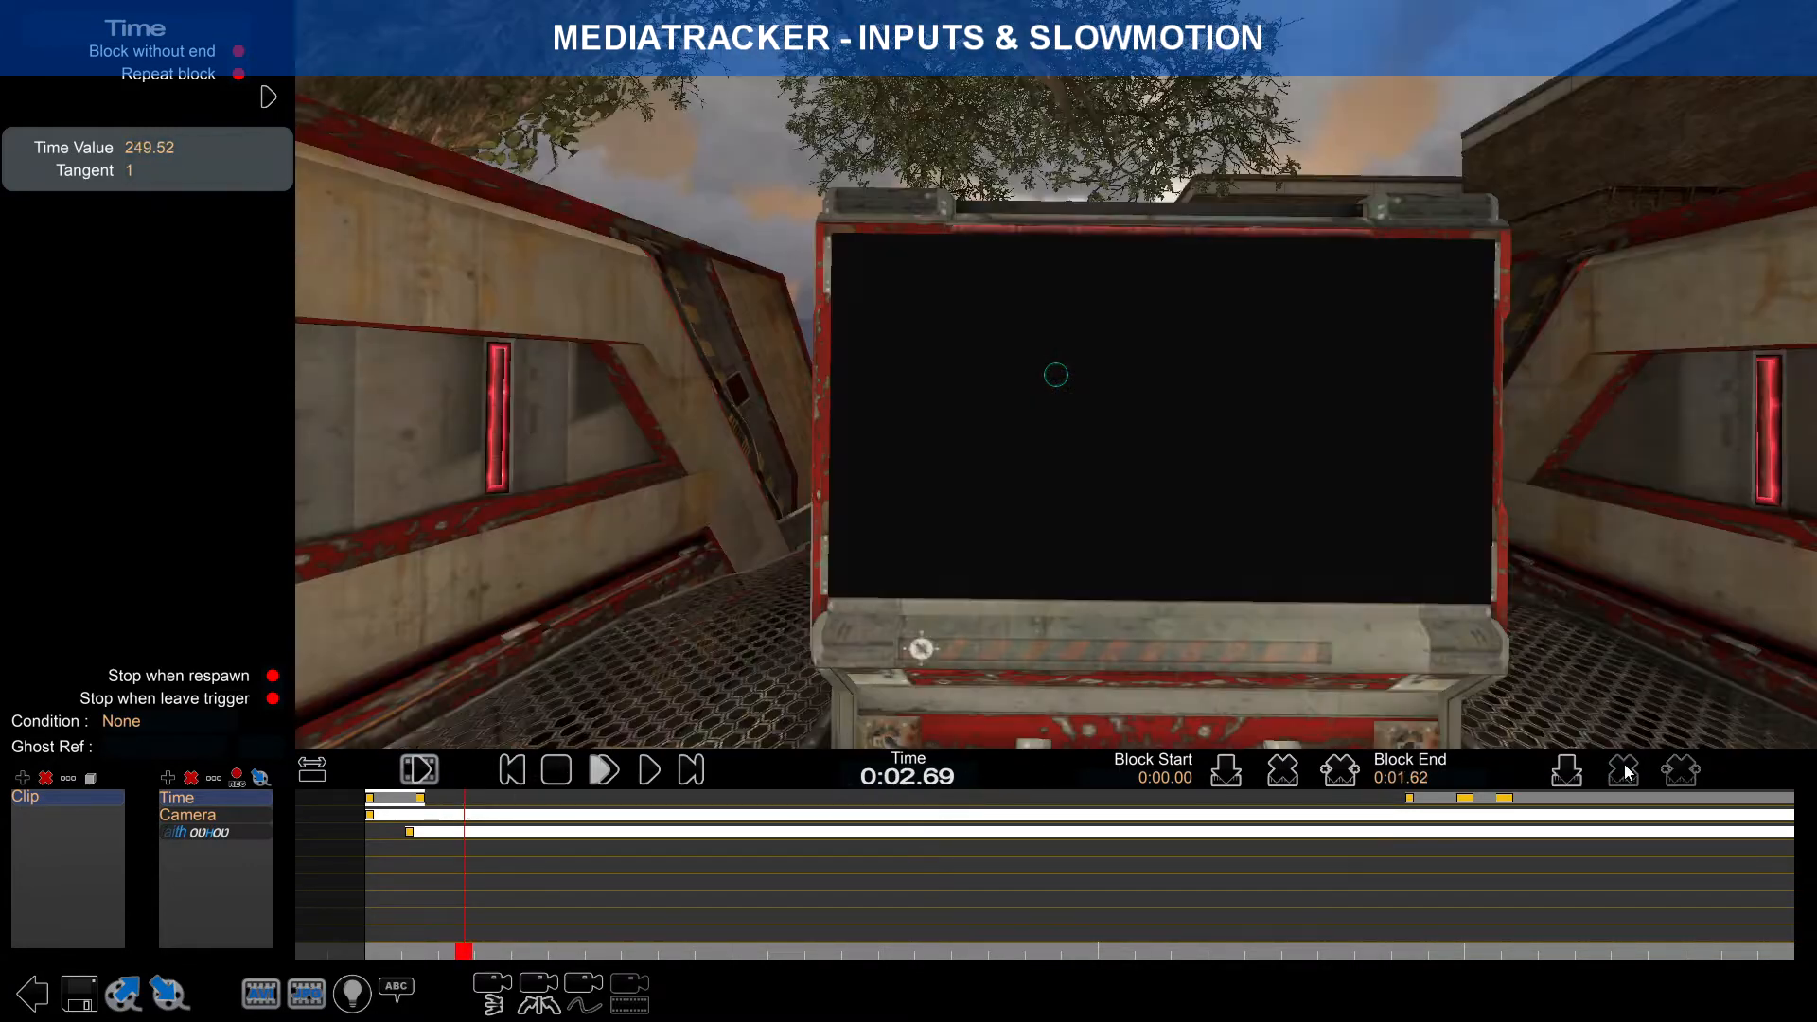
pyautogui.moveTo(453, 943)
pyautogui.mouseDown()
pyautogui.moveTo(375, 928)
pyautogui.moveTo(414, 920)
pyautogui.moveTo(375, 942)
pyautogui.moveTo(430, 929)
pyautogui.mouseUp()
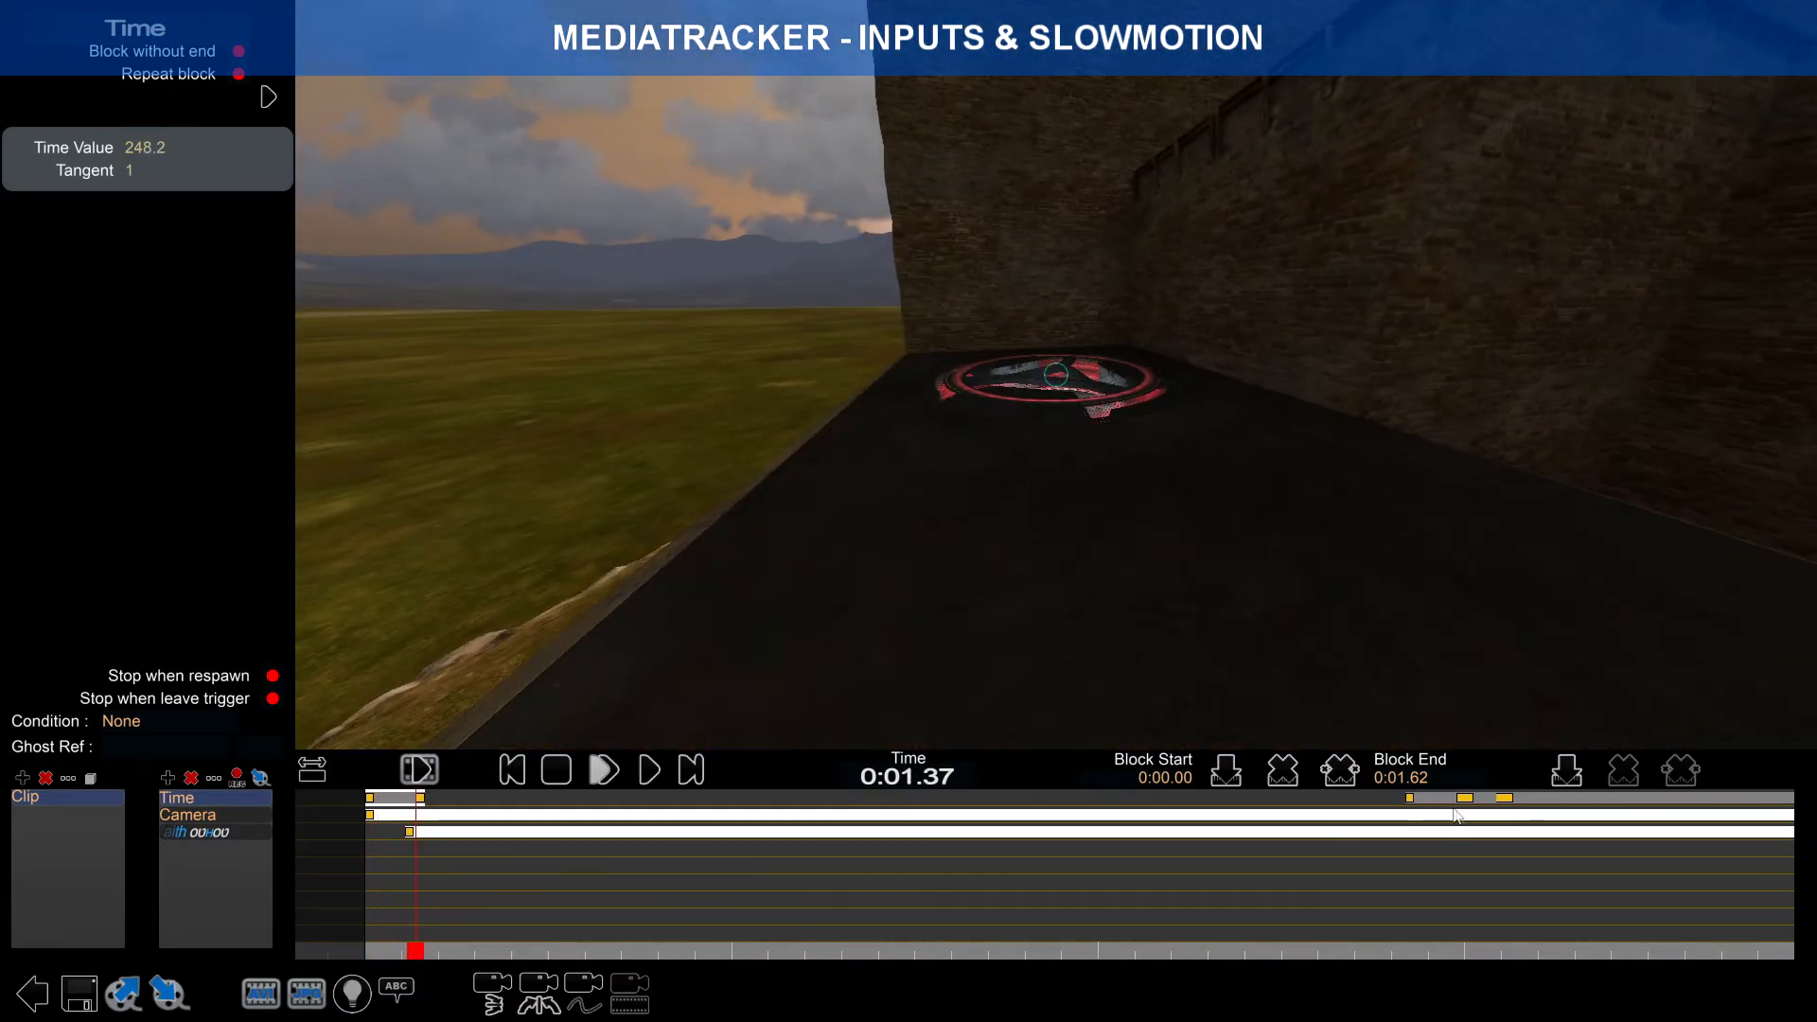
# Step: Move the pasted Time block earlier to span 0:12.63 to 0:40.13
pyautogui.moveTo(1458, 816); pyautogui.dragTo(700, 818)
pyautogui.click(461, 805)
pyautogui.moveTo(418, 950); pyautogui.dragTo(514, 950)
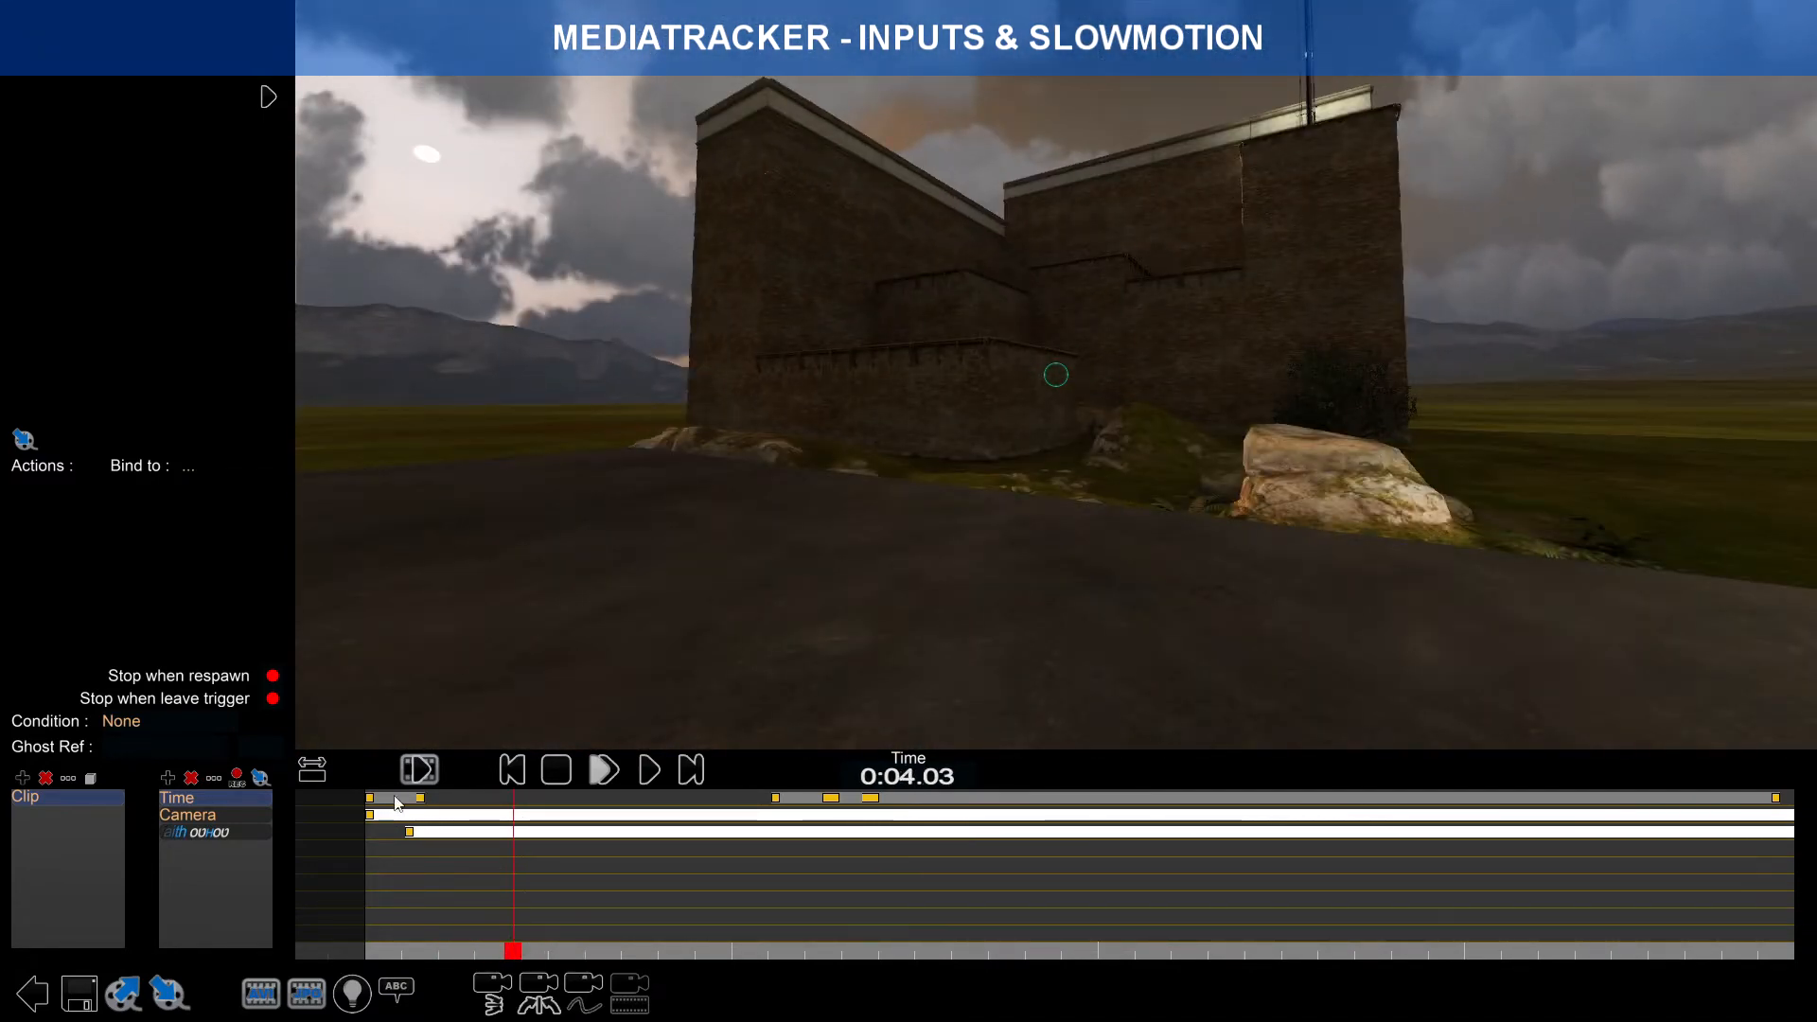
# Step: Paste a copy of the first Time block at 0:04.03 and preview it
pyautogui.click(399, 800)
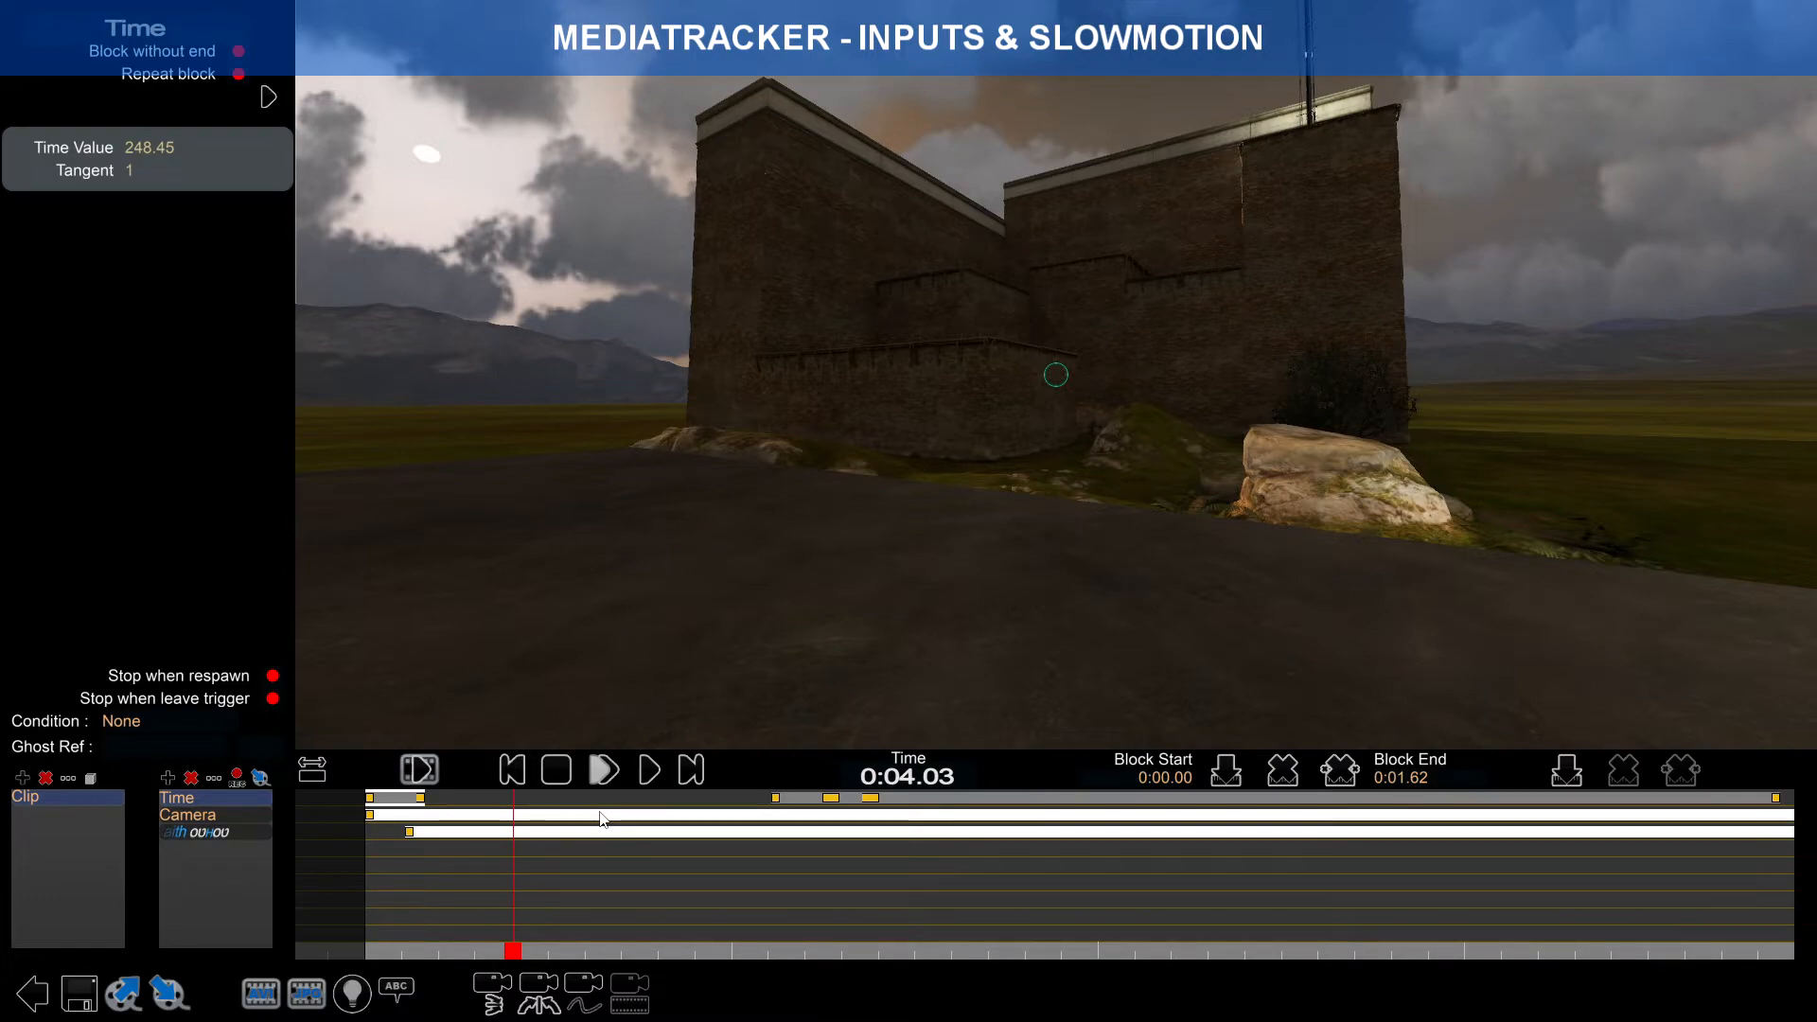
pyautogui.press('b')
pyautogui.moveTo(516, 954); pyautogui.dragTo(571, 921)
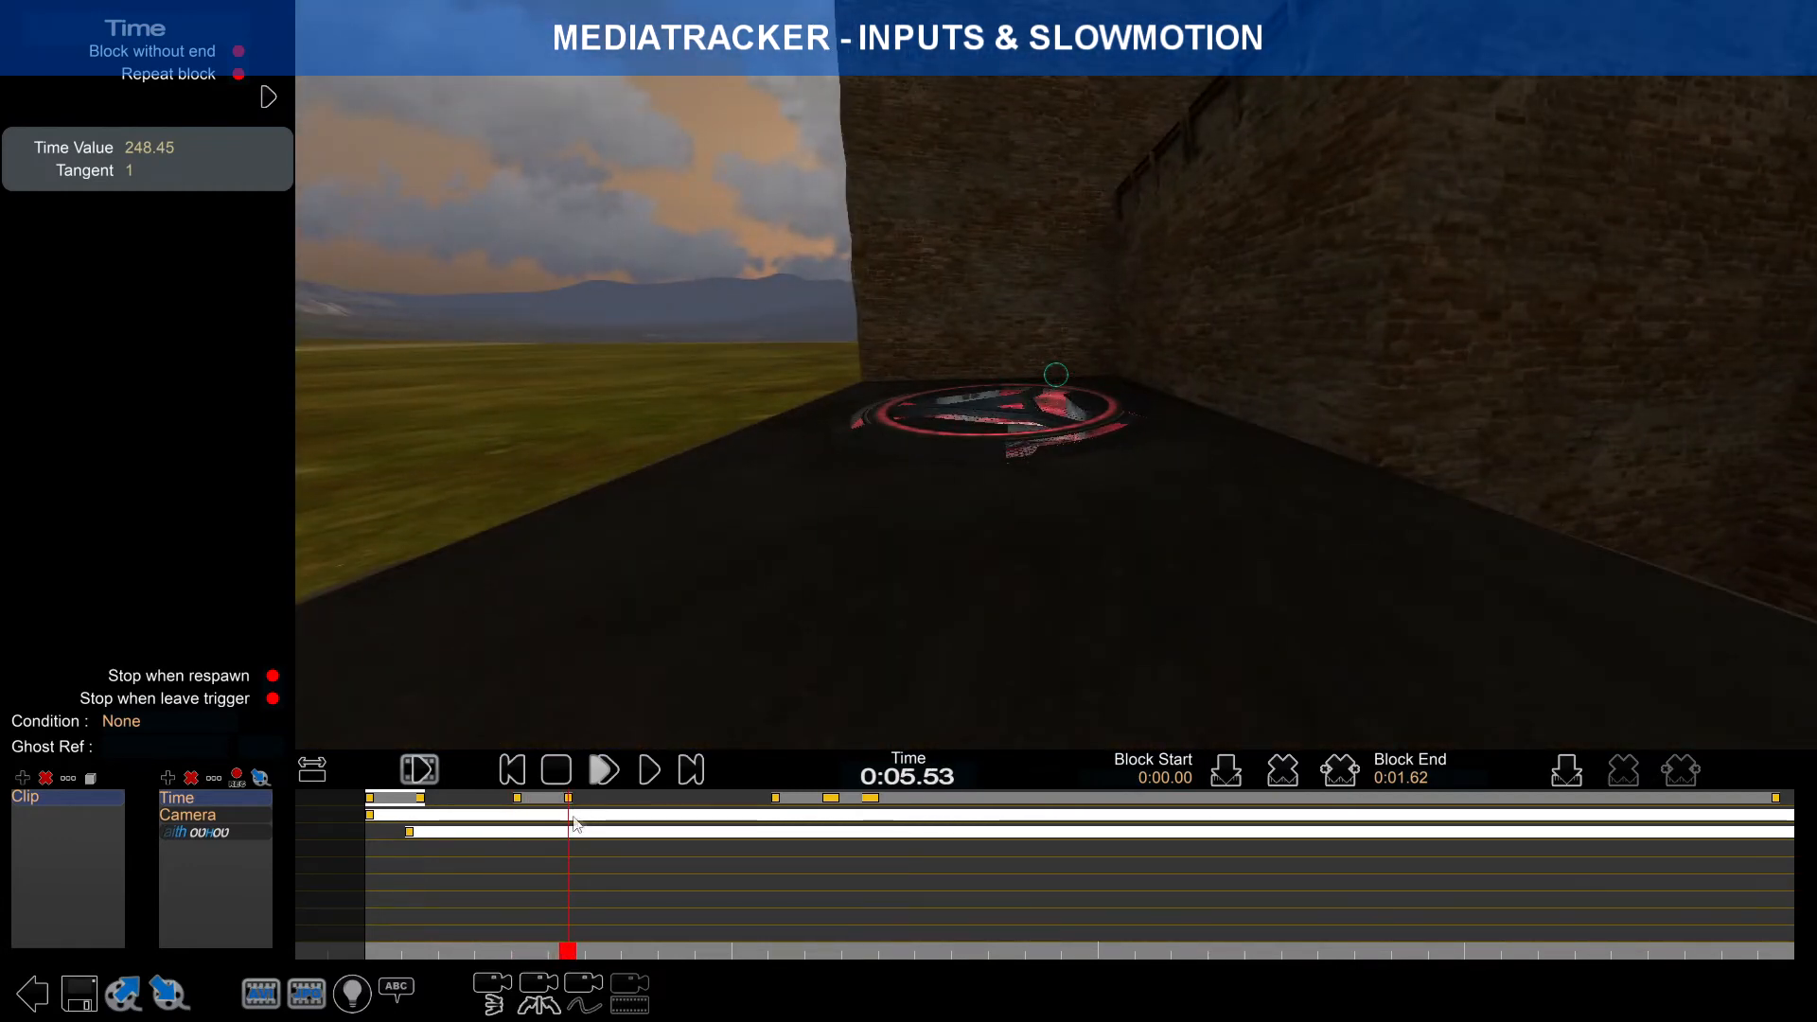
pyautogui.moveTo(568, 950); pyautogui.dragTo(549, 911)
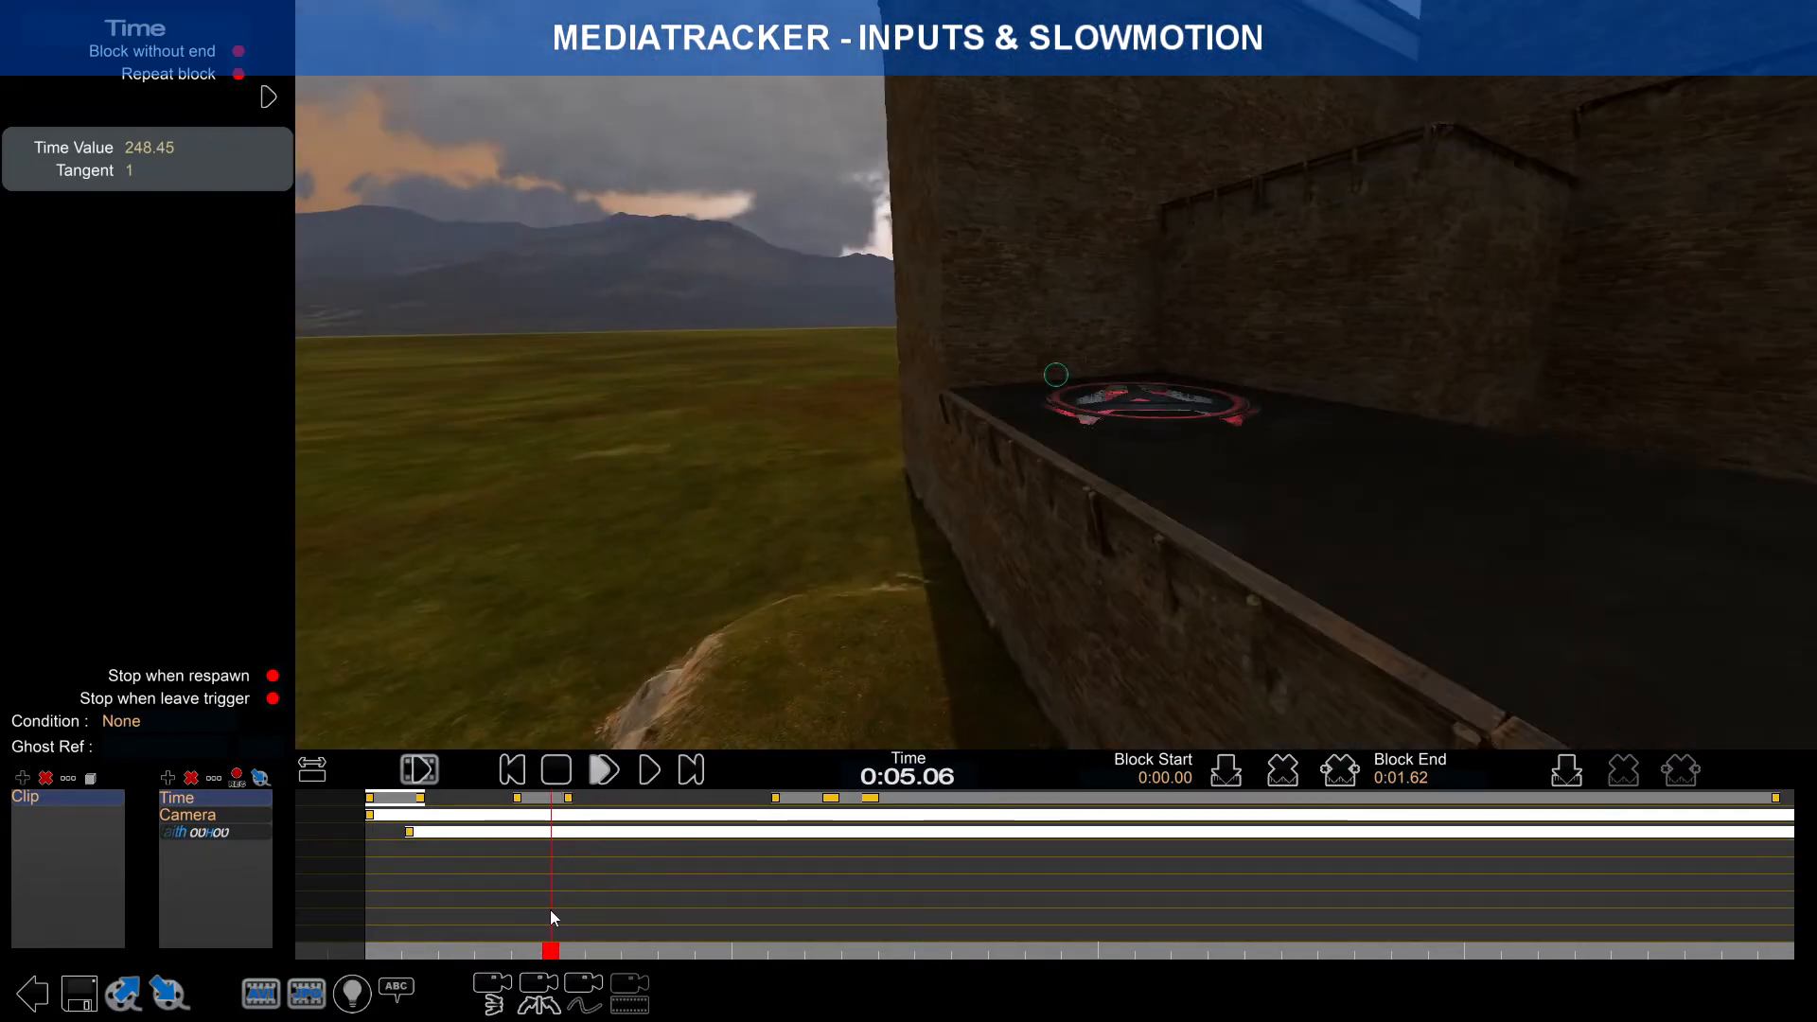
# Step: Check the 0:04.03–0:05.65 block and the 0:11.08–0:38.59 block spans
pyautogui.click(546, 802)
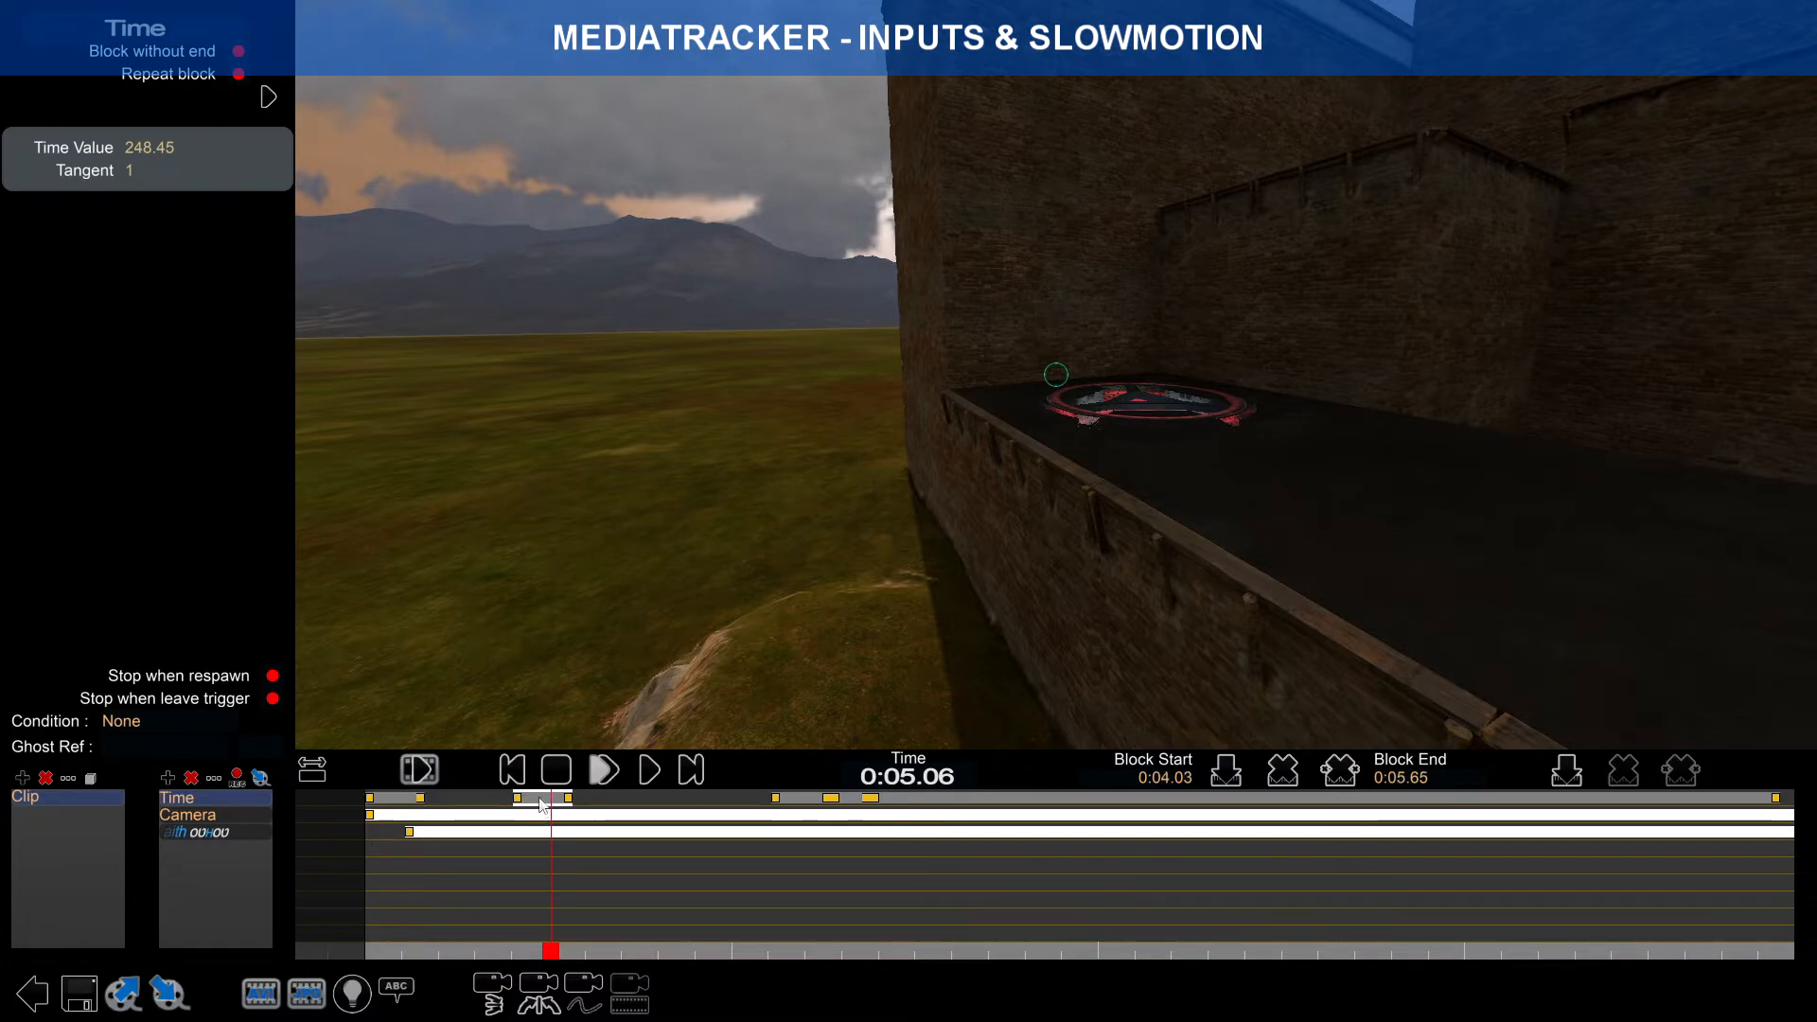
pyautogui.click(925, 803)
pyautogui.moveTo(613, 942); pyautogui.dragTo(946, 924)
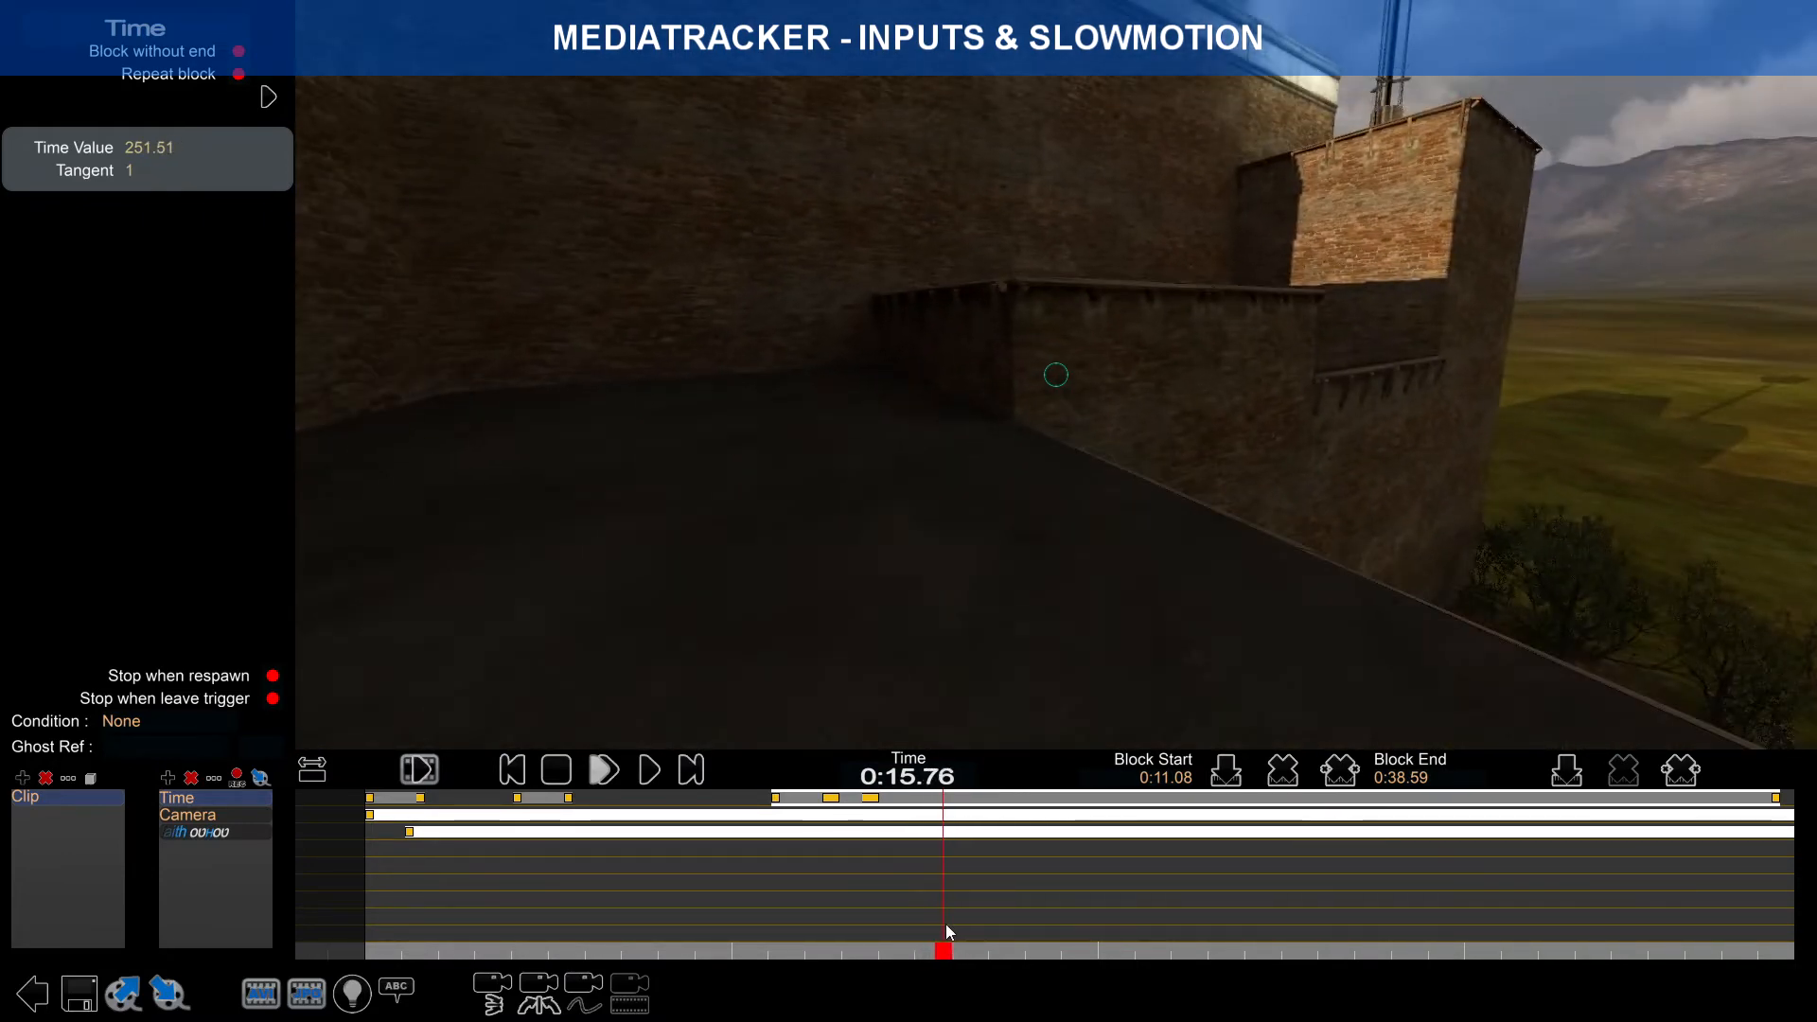
# Step: Add a key at 0:15.76, delete the key at 0:11.08, and review keys
pyautogui.click(1568, 775)
pyautogui.click(833, 801)
pyautogui.click(776, 797)
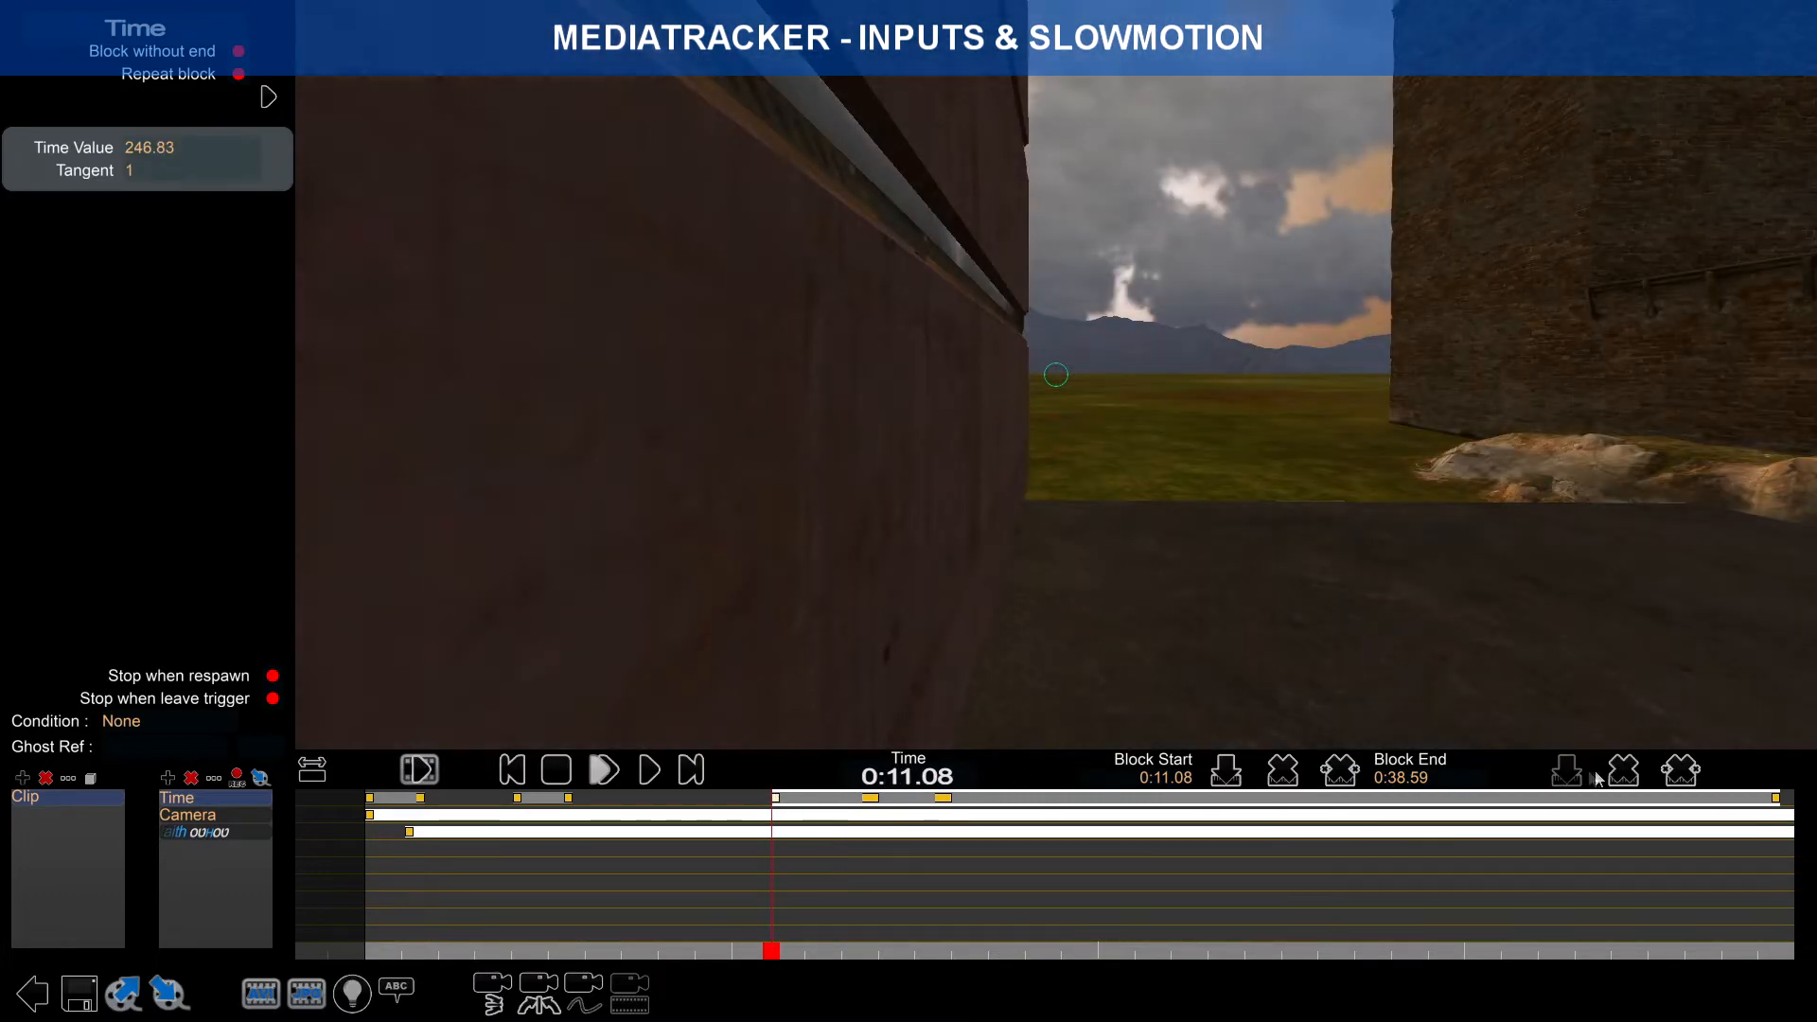
pyautogui.click(1622, 773)
pyautogui.click(1776, 802)
pyautogui.moveTo(1786, 955); pyautogui.dragTo(886, 879)
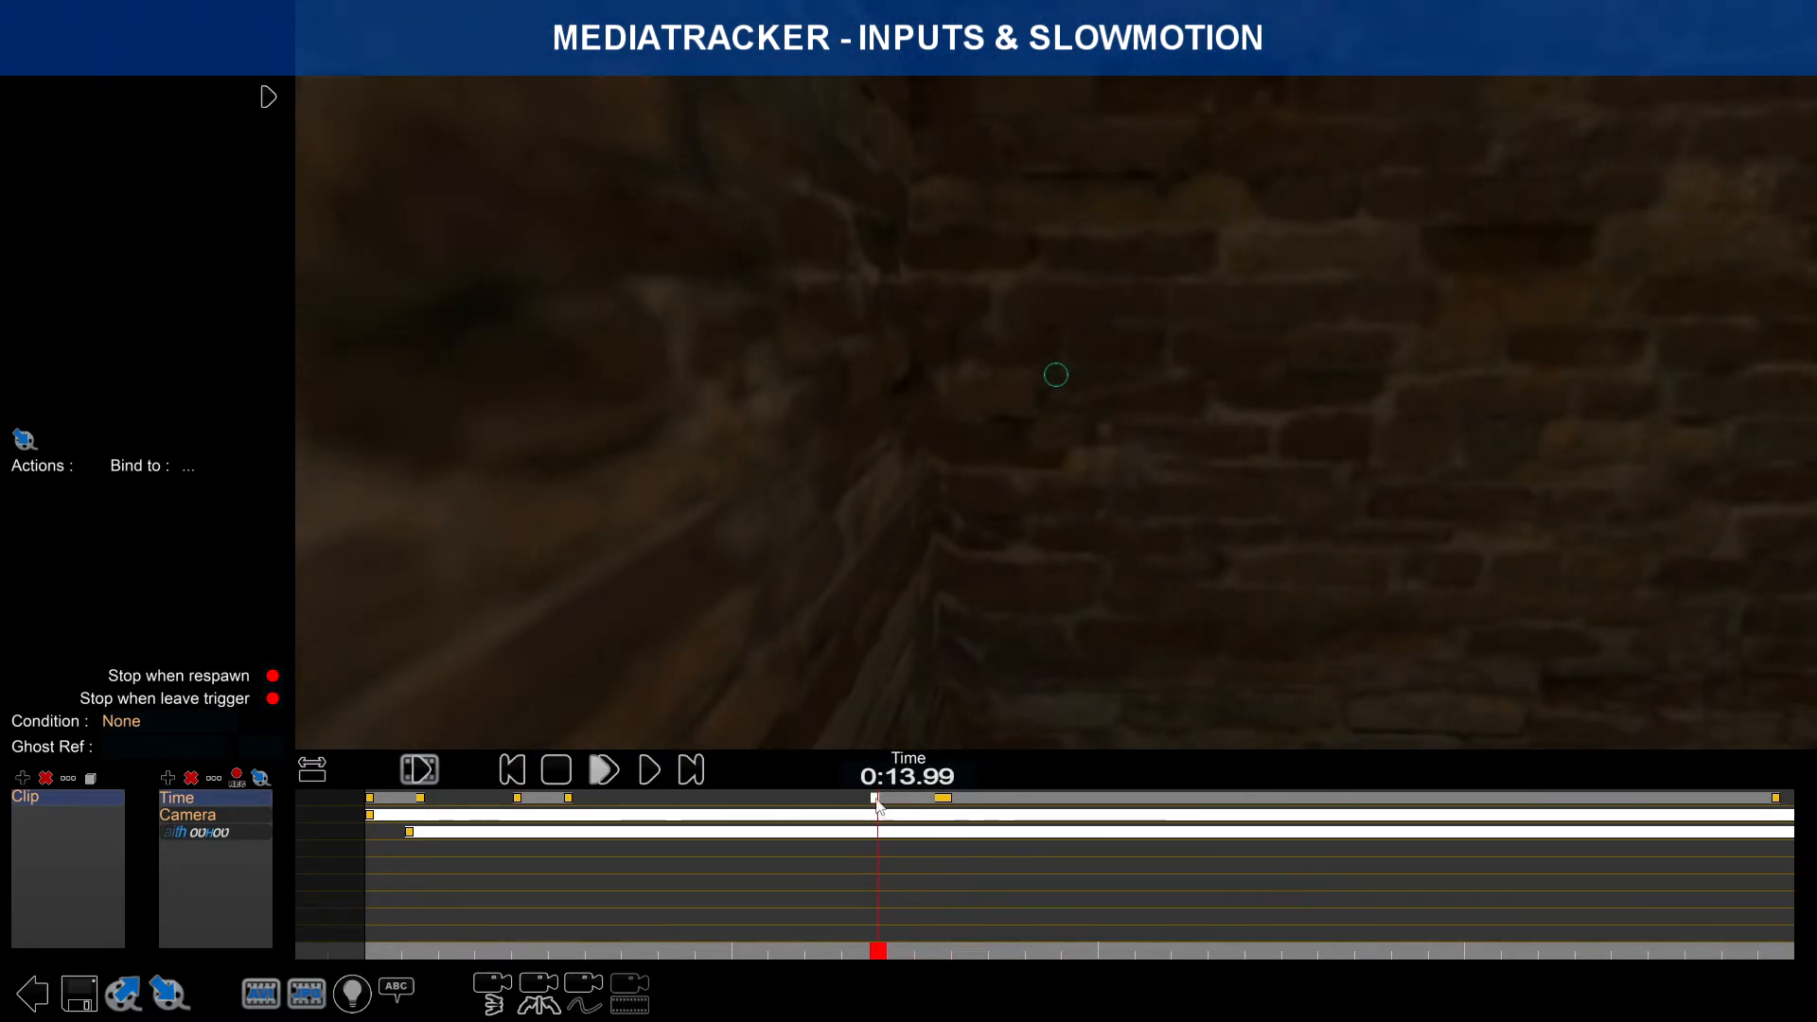
pyautogui.click(875, 798)
# Step: Play the clip from 0:13.78 and from the start to check the slow motion
pyautogui.click(652, 772)
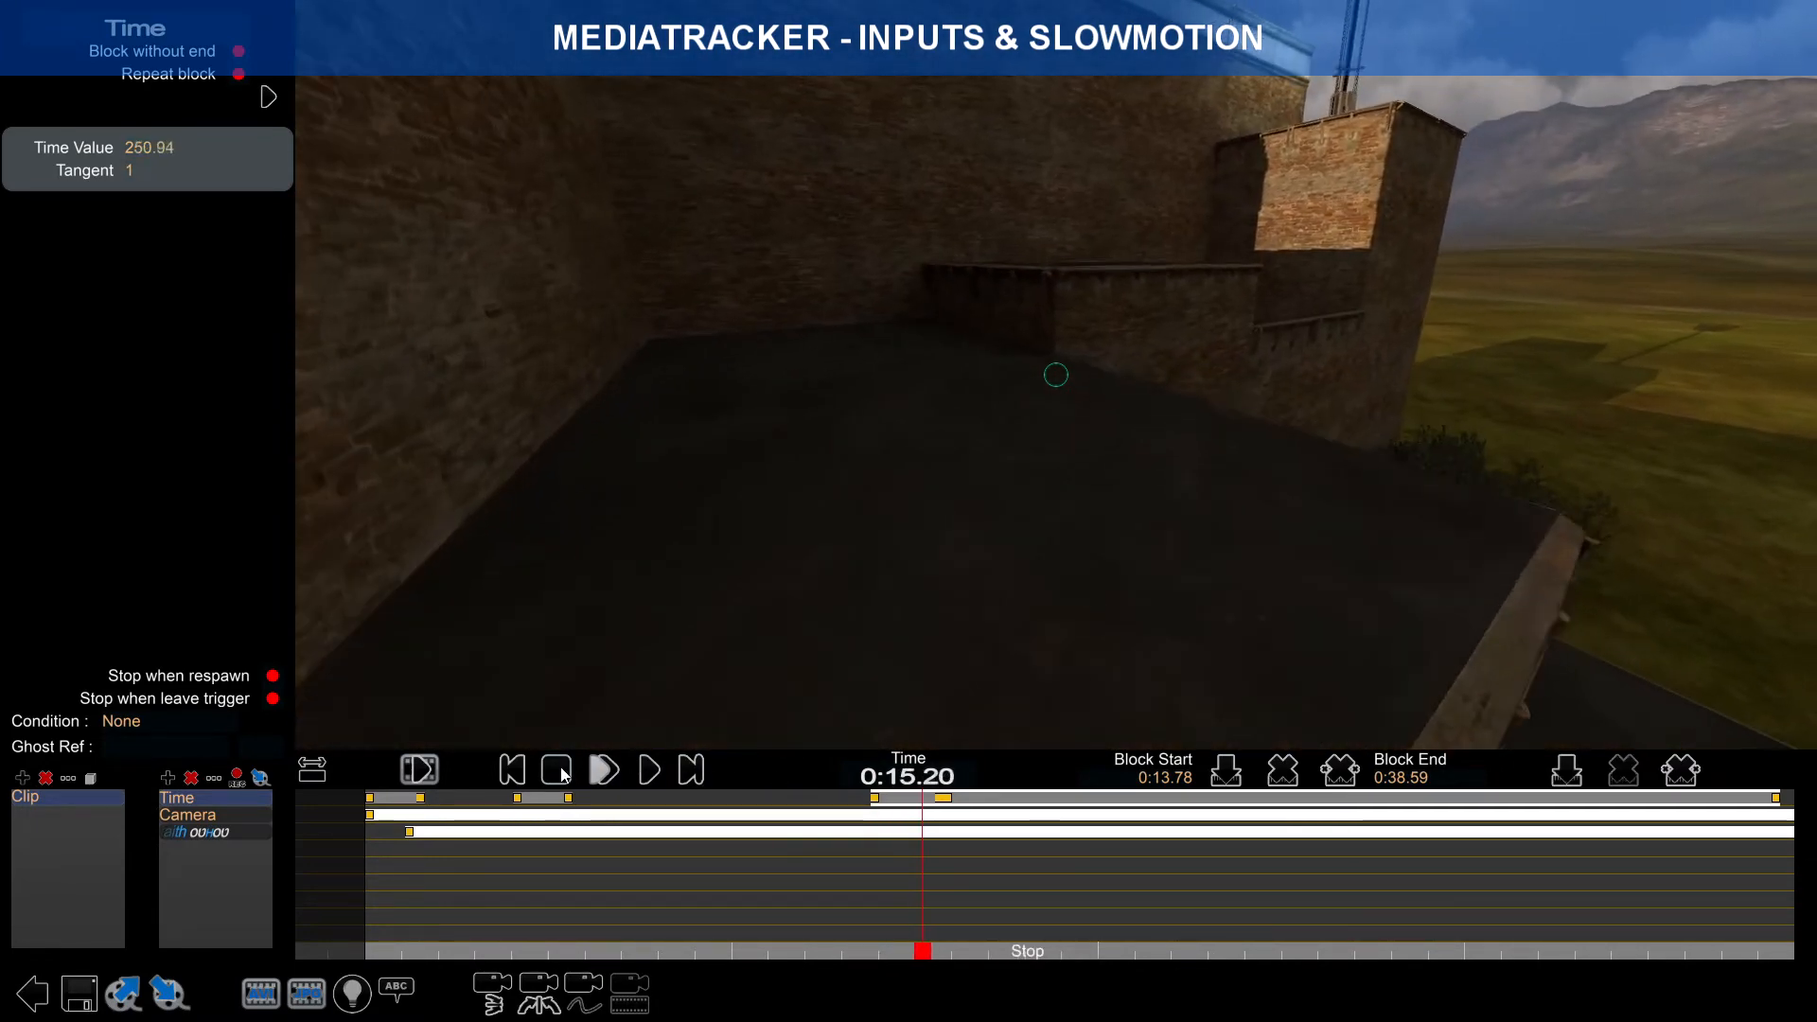
pyautogui.click(946, 799)
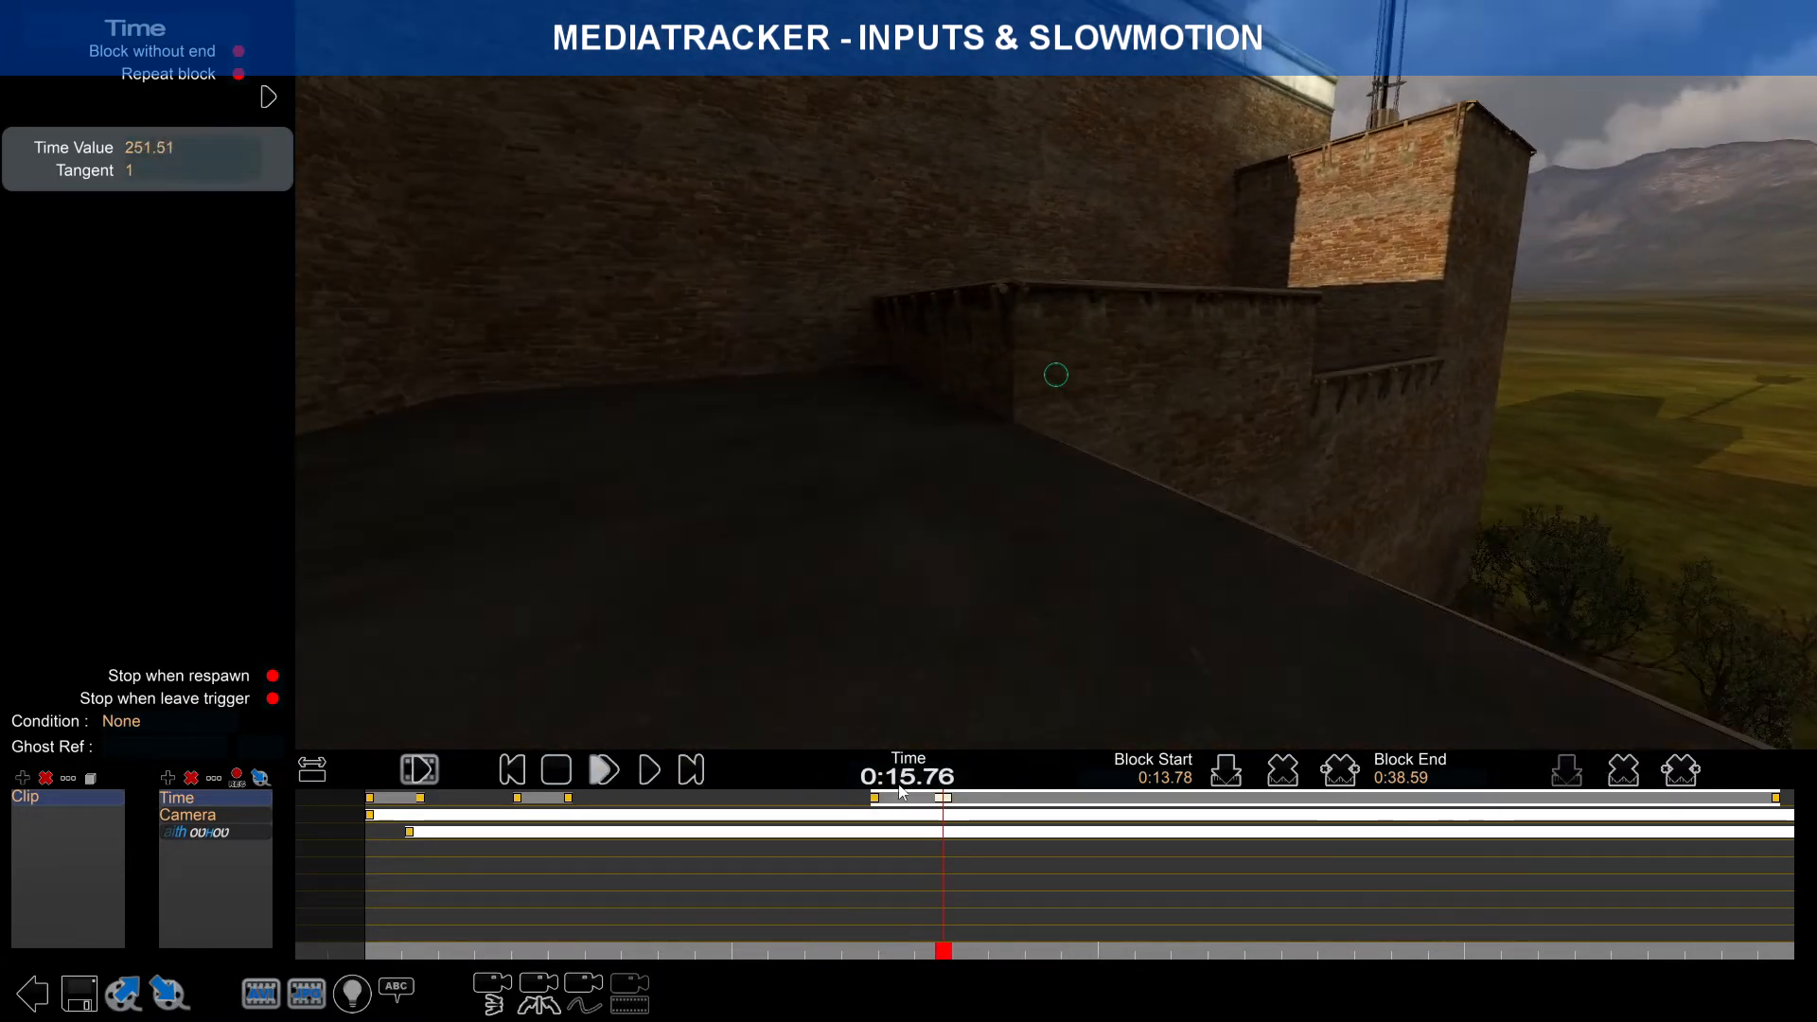
pyautogui.moveTo(947, 955); pyautogui.dragTo(369, 875)
pyautogui.click(648, 777)
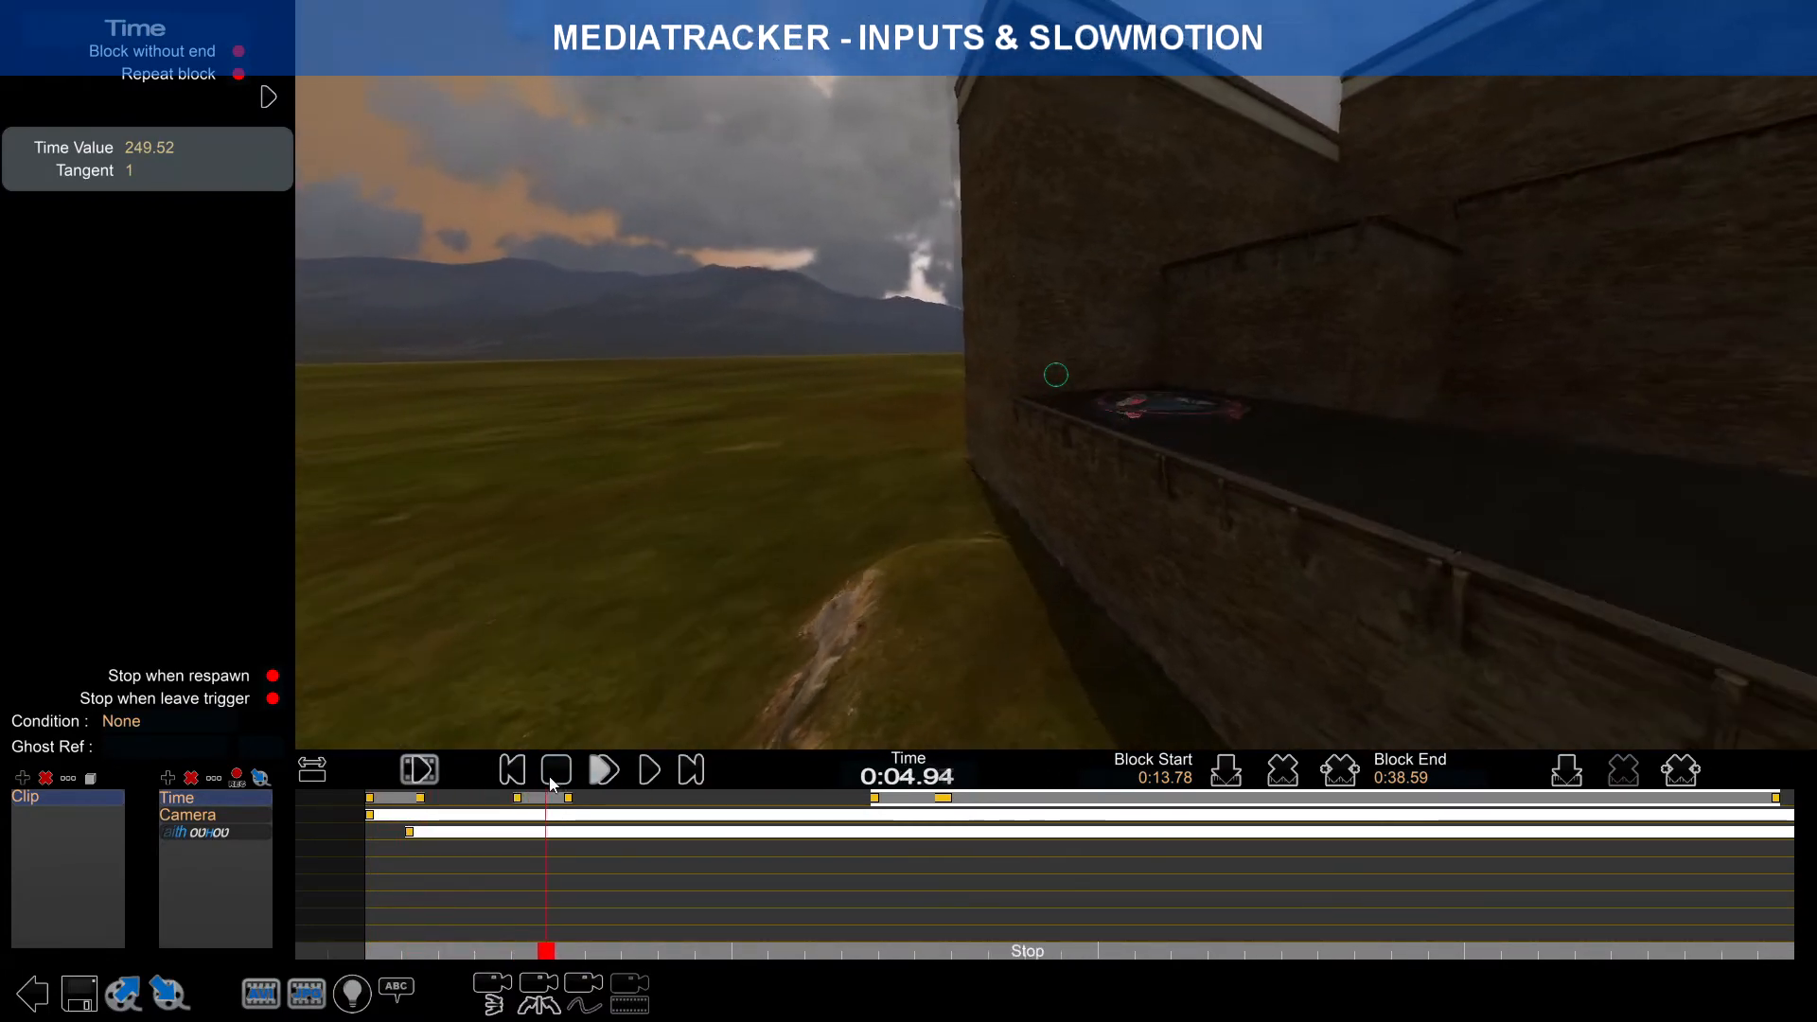
pyautogui.click(555, 778)
pyautogui.moveTo(560, 953)
pyautogui.mouseDown()
pyautogui.moveTo(507, 953)
pyautogui.moveTo(567, 953)
pyautogui.mouseUp()
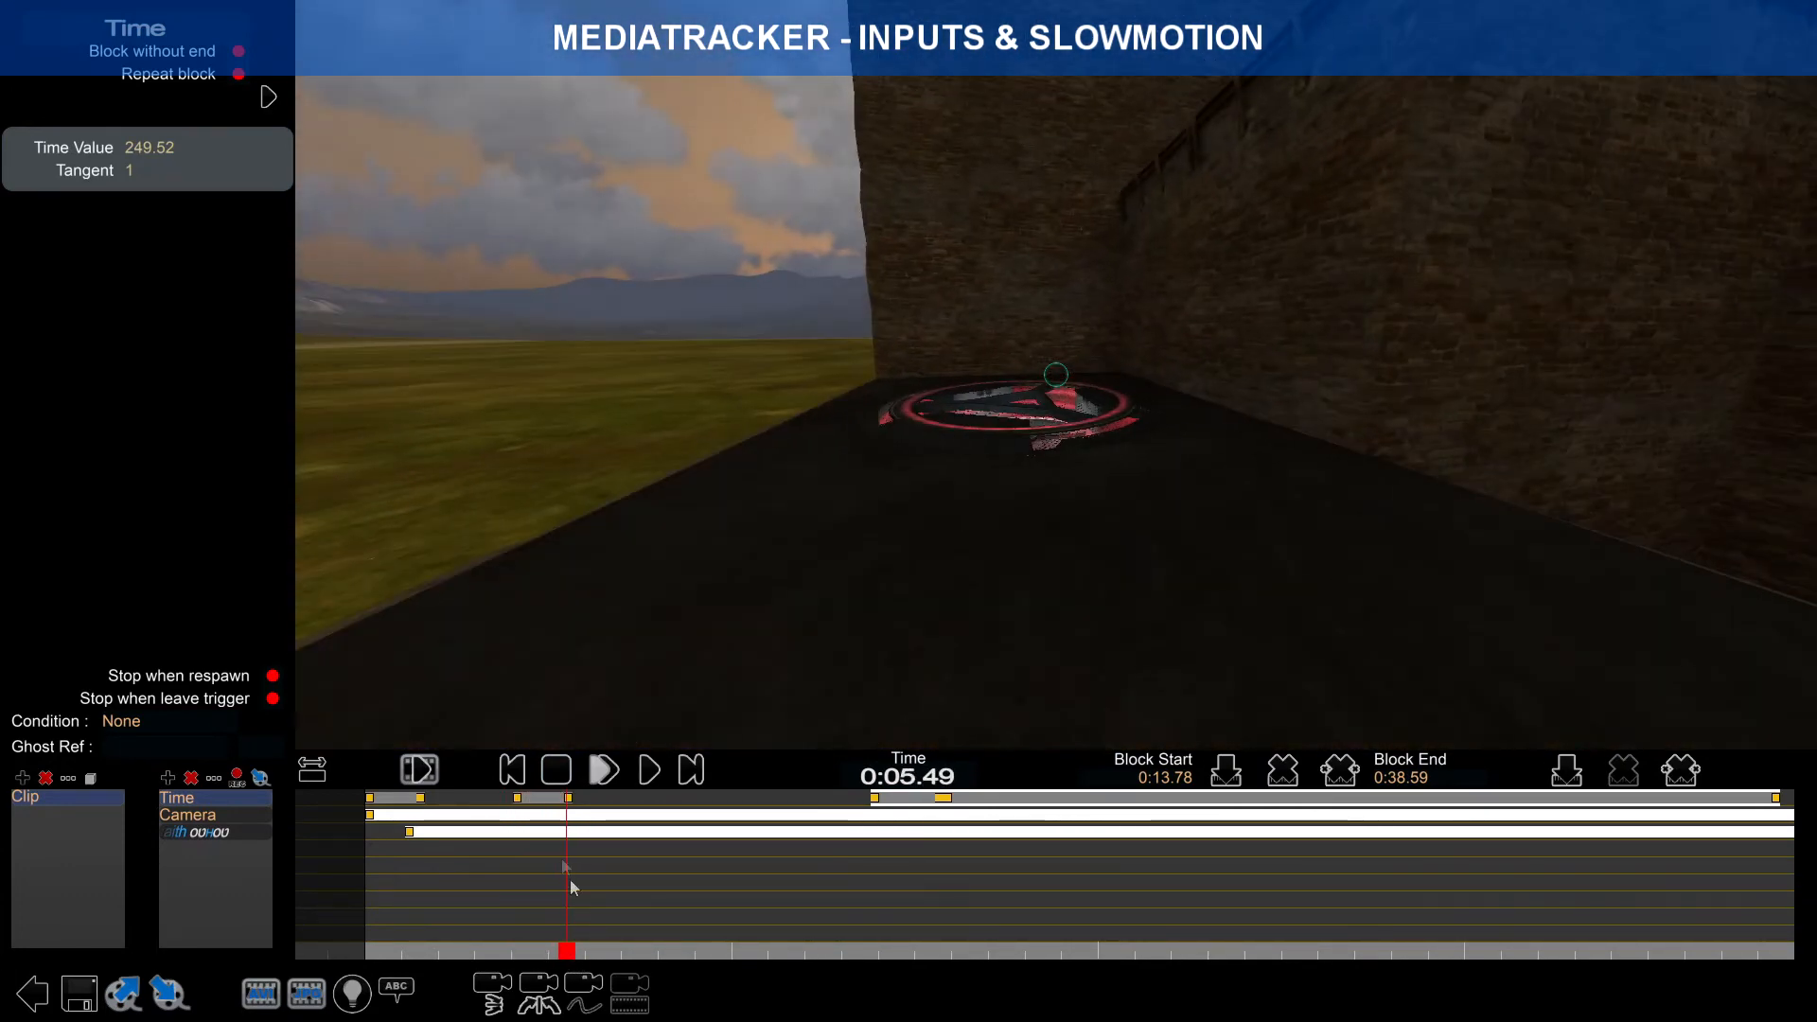
# Step: Select the short block, preview it, and zoom in at its 0:04.03 start
pyautogui.click(547, 807)
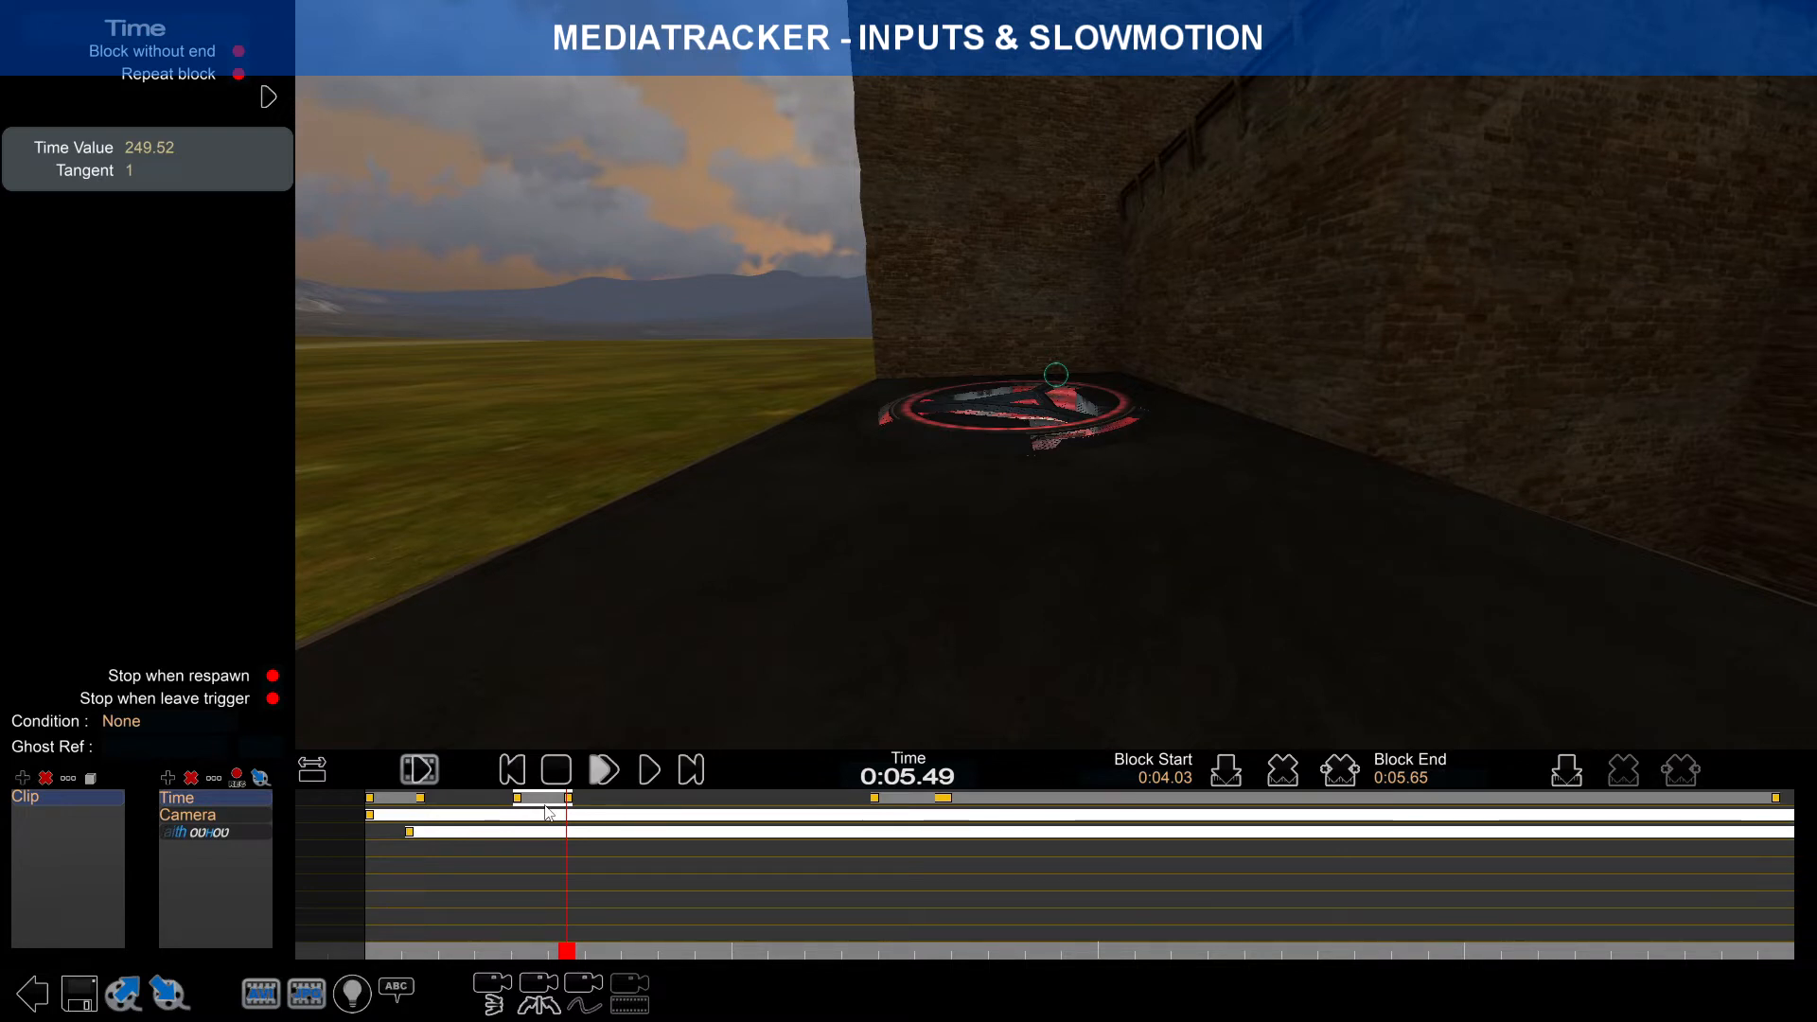
pyautogui.moveTo(567, 952); pyautogui.dragTo(547, 950)
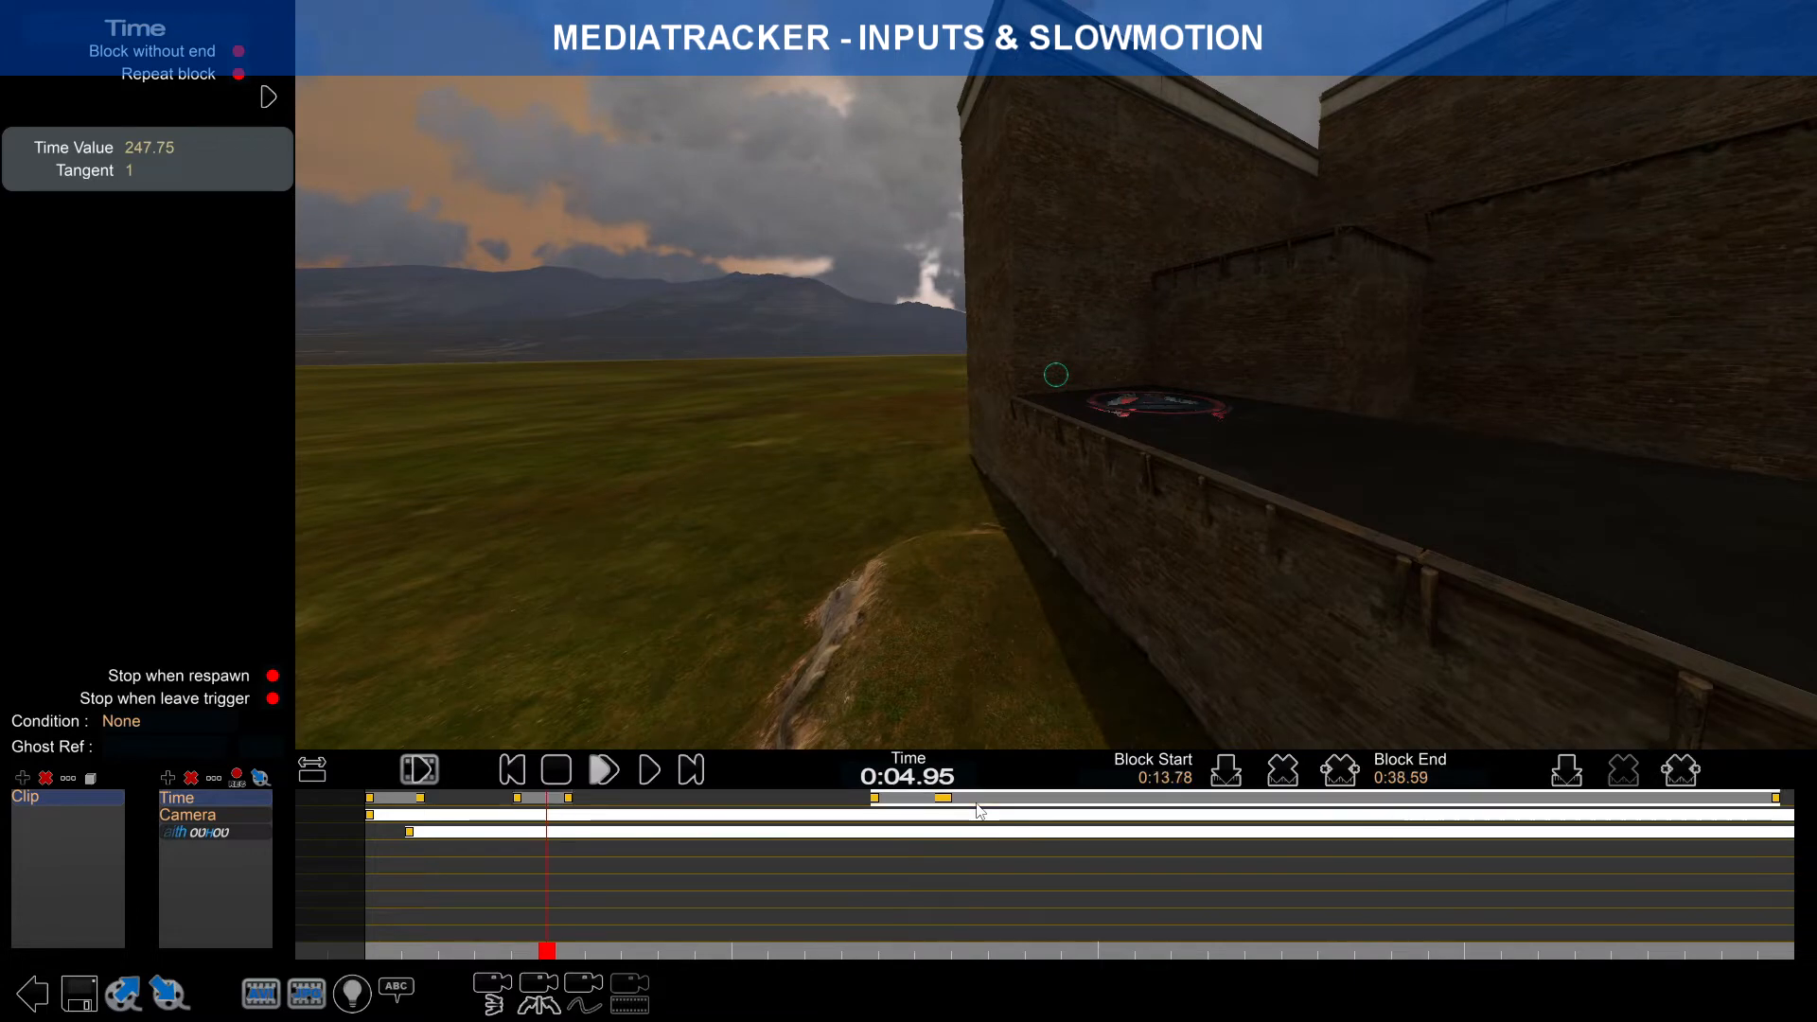
pyautogui.moveTo(548, 951)
pyautogui.mouseDown()
pyautogui.moveTo(582, 951)
pyautogui.moveTo(558, 952)
pyautogui.mouseUp()
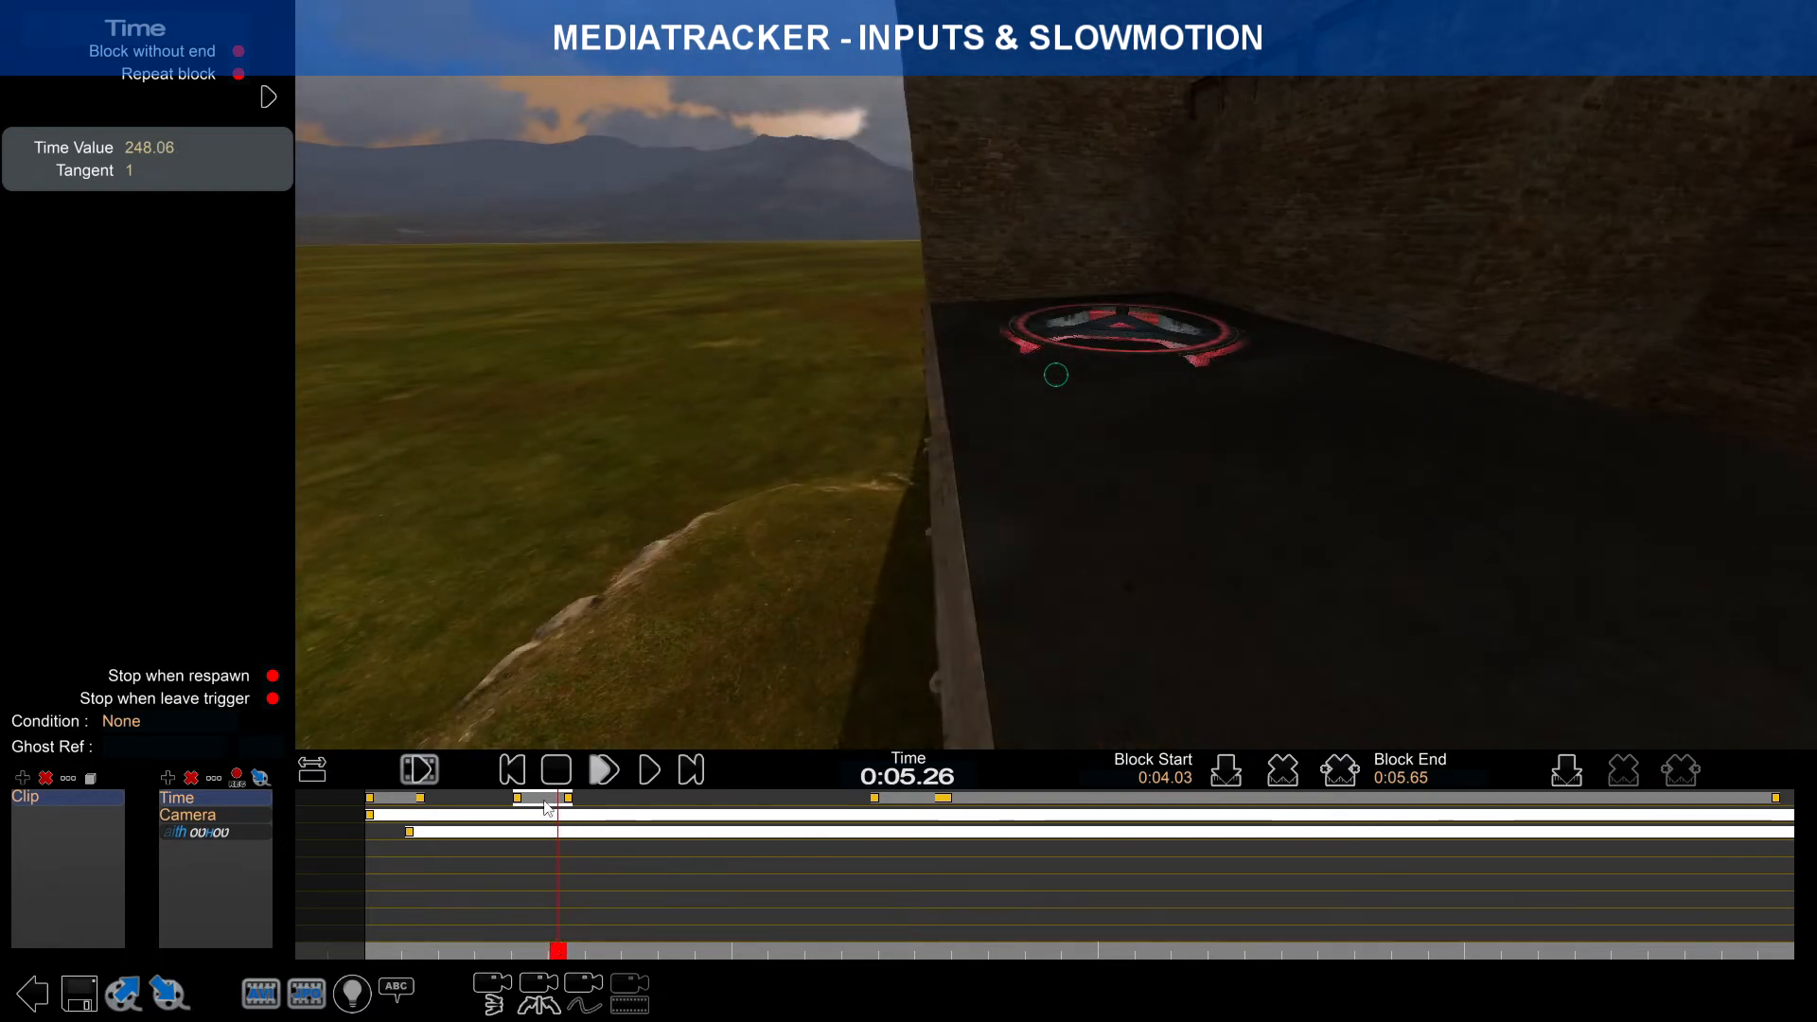
pyautogui.click(524, 799)
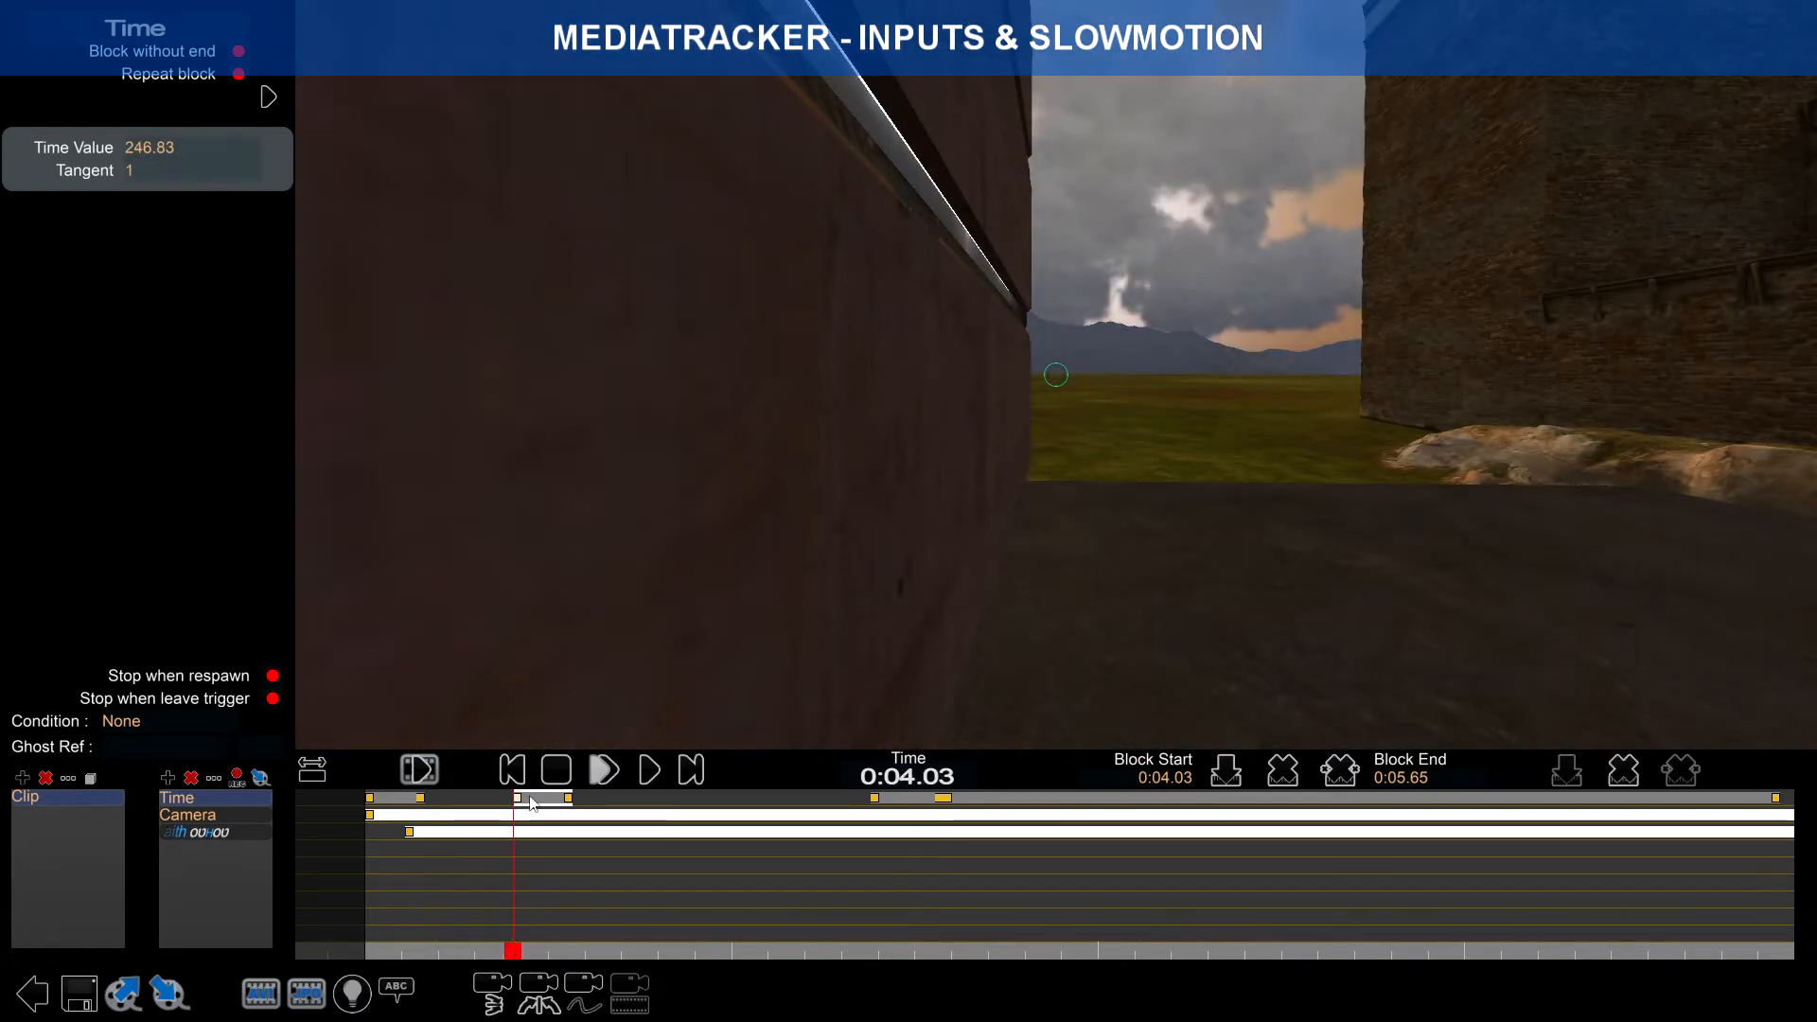
pyautogui.scroll(3, 527, 820)
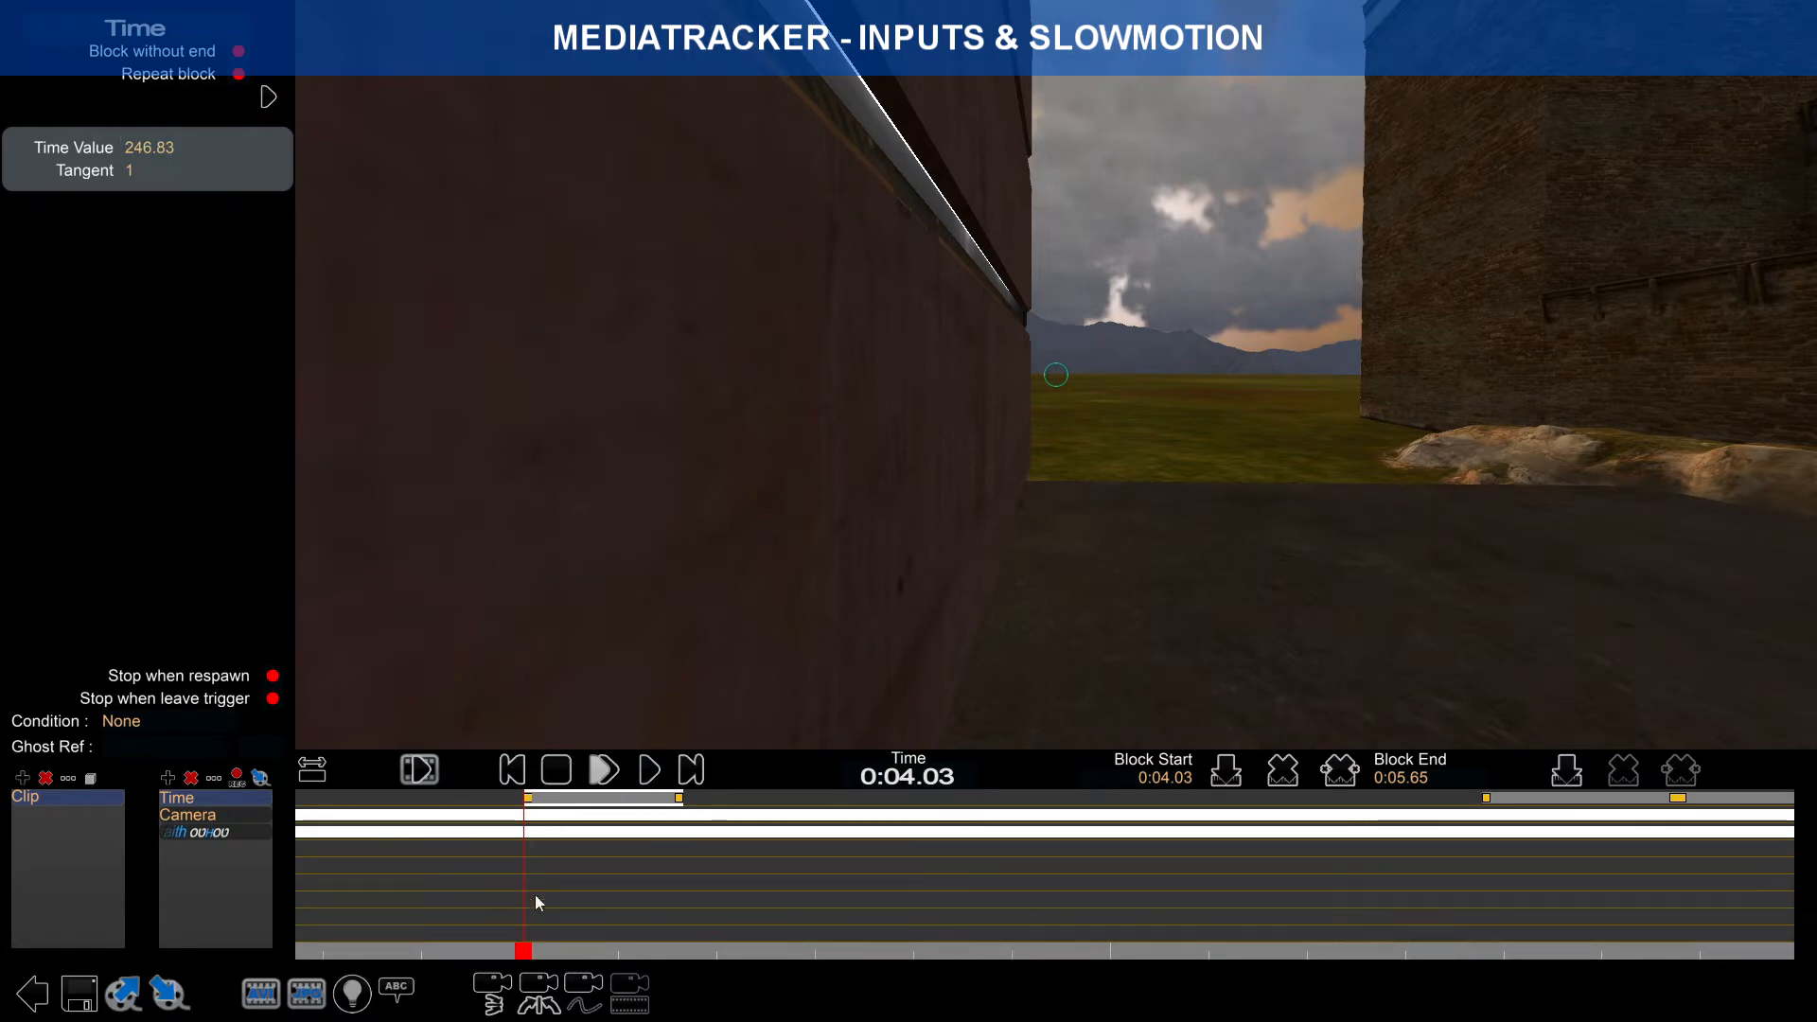
# Step: Move the short Time block to start near 0:04.00
pyautogui.moveTo(522, 954); pyautogui.dragTo(524, 958)
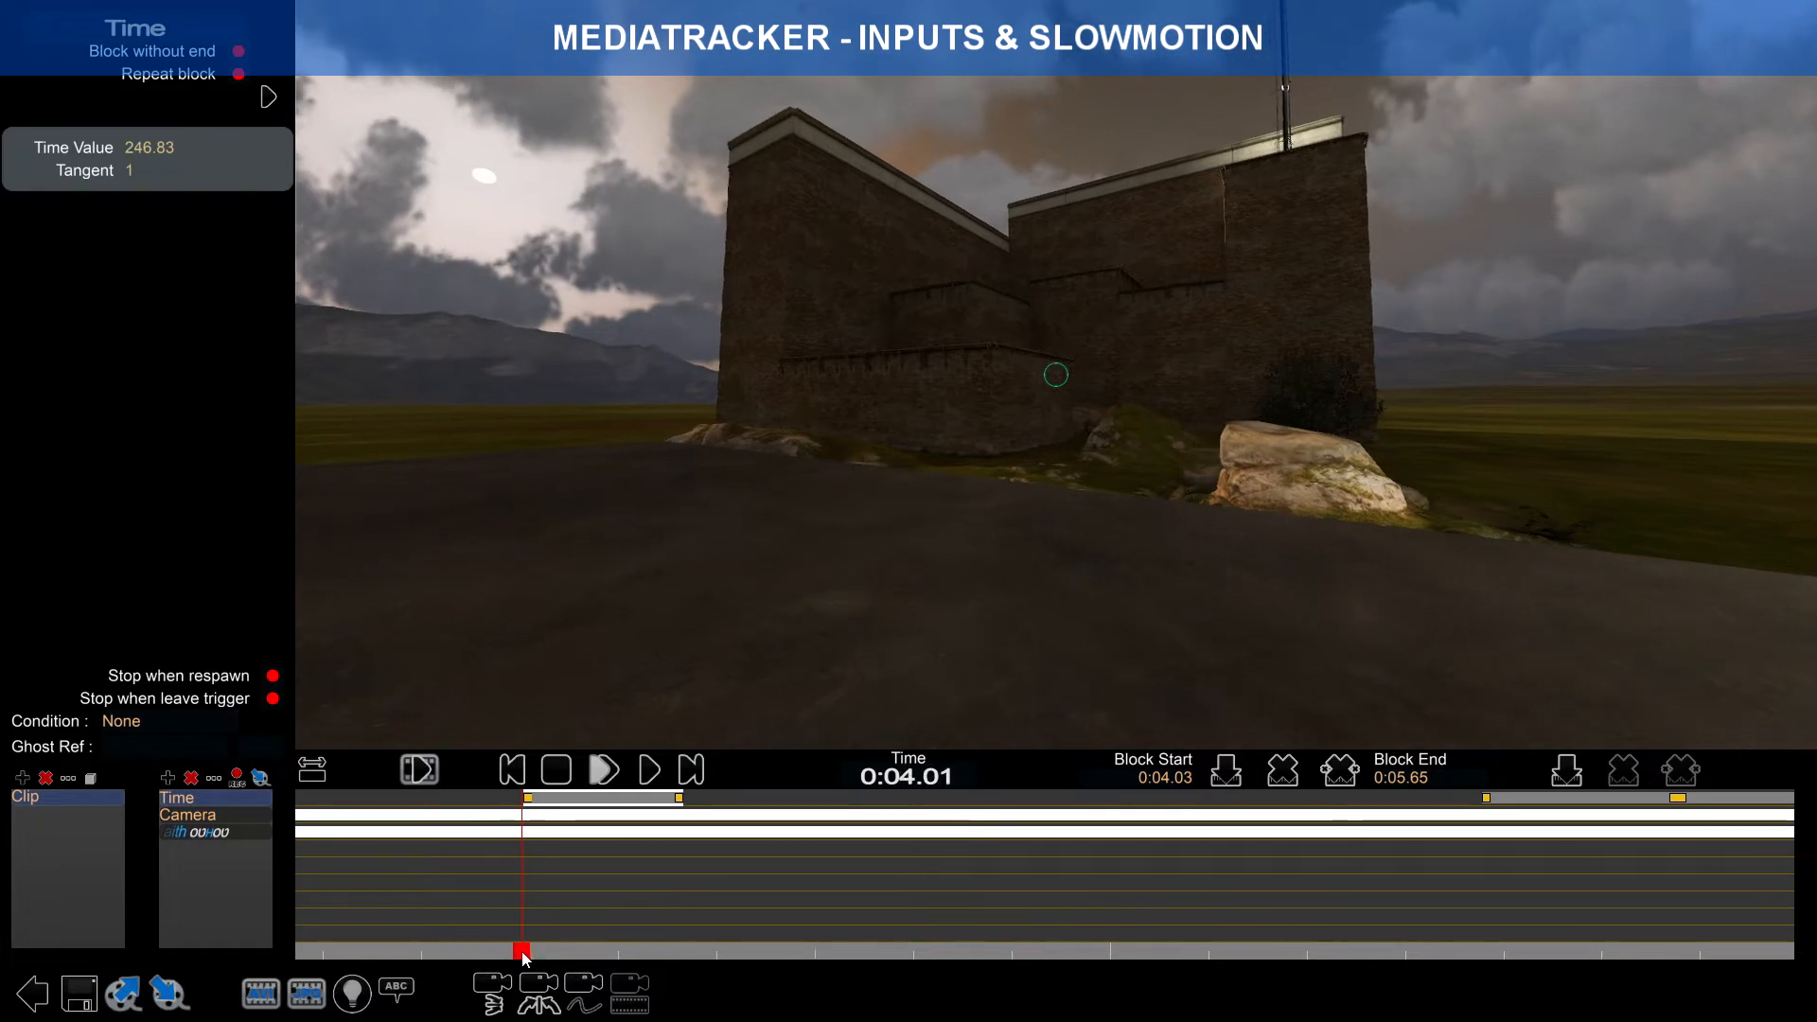
pyautogui.scroll(3, 674, 865)
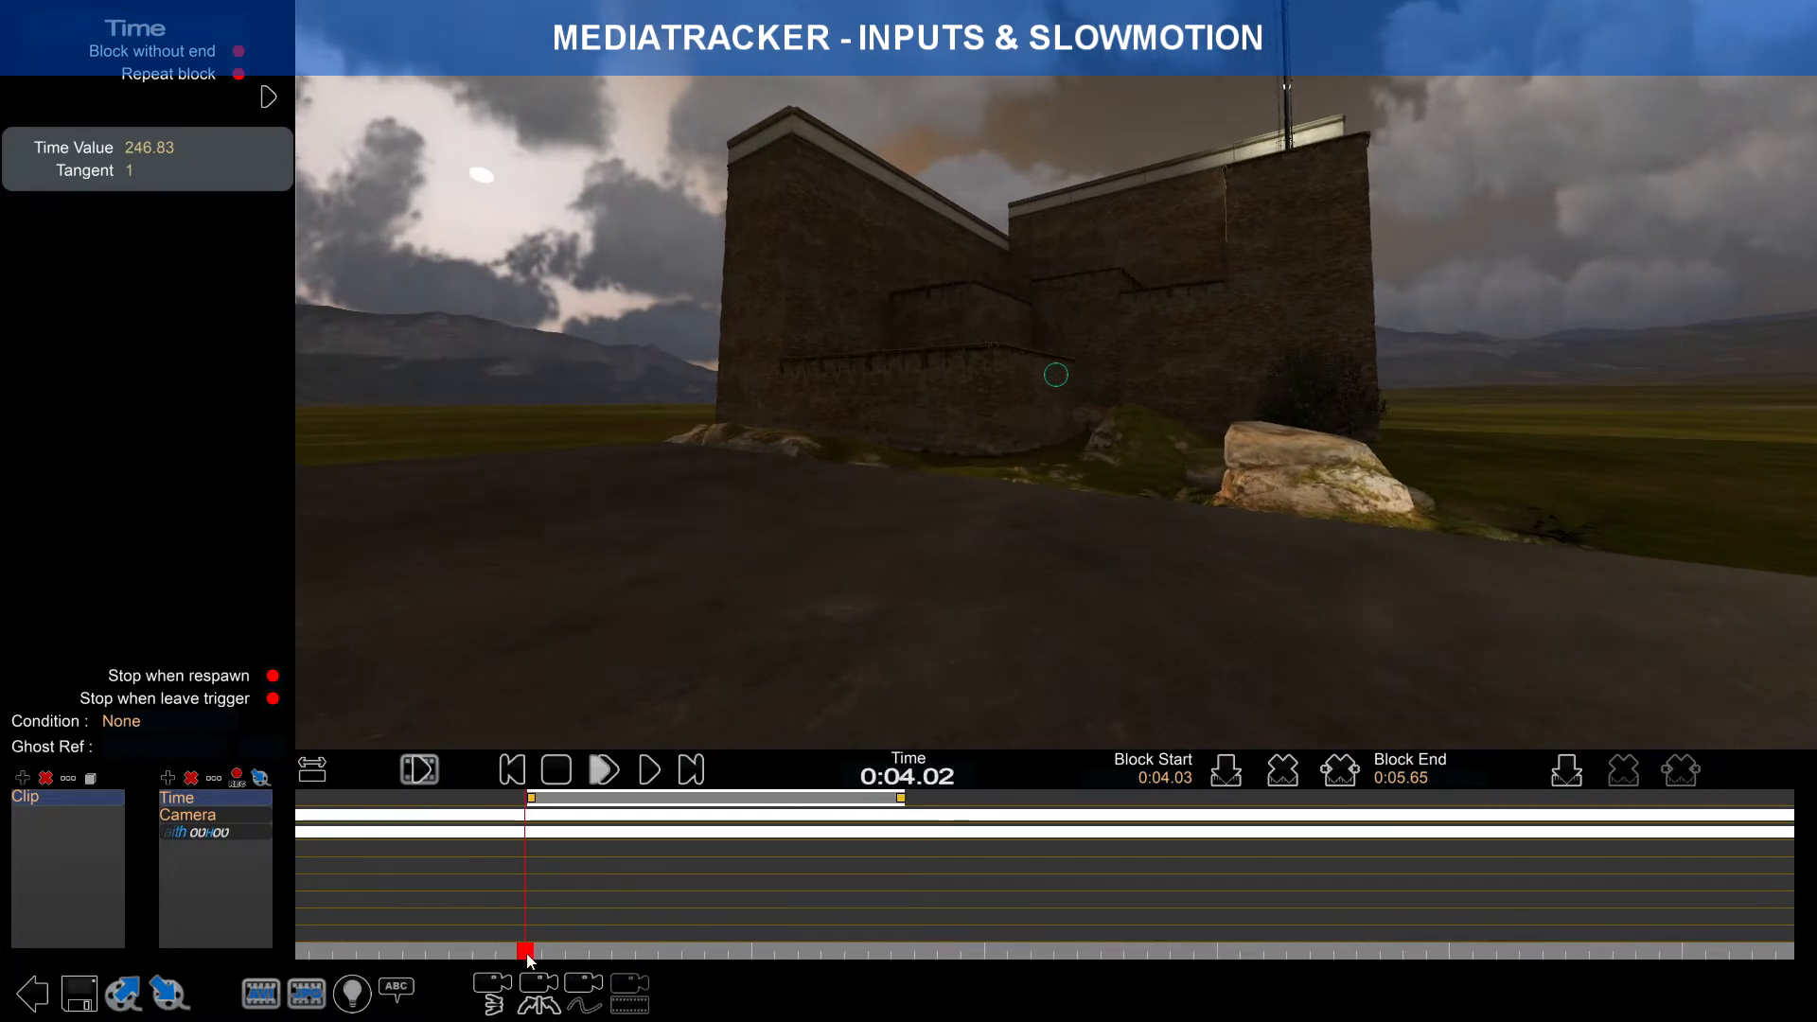
pyautogui.moveTo(527, 956); pyautogui.dragTo(521, 957)
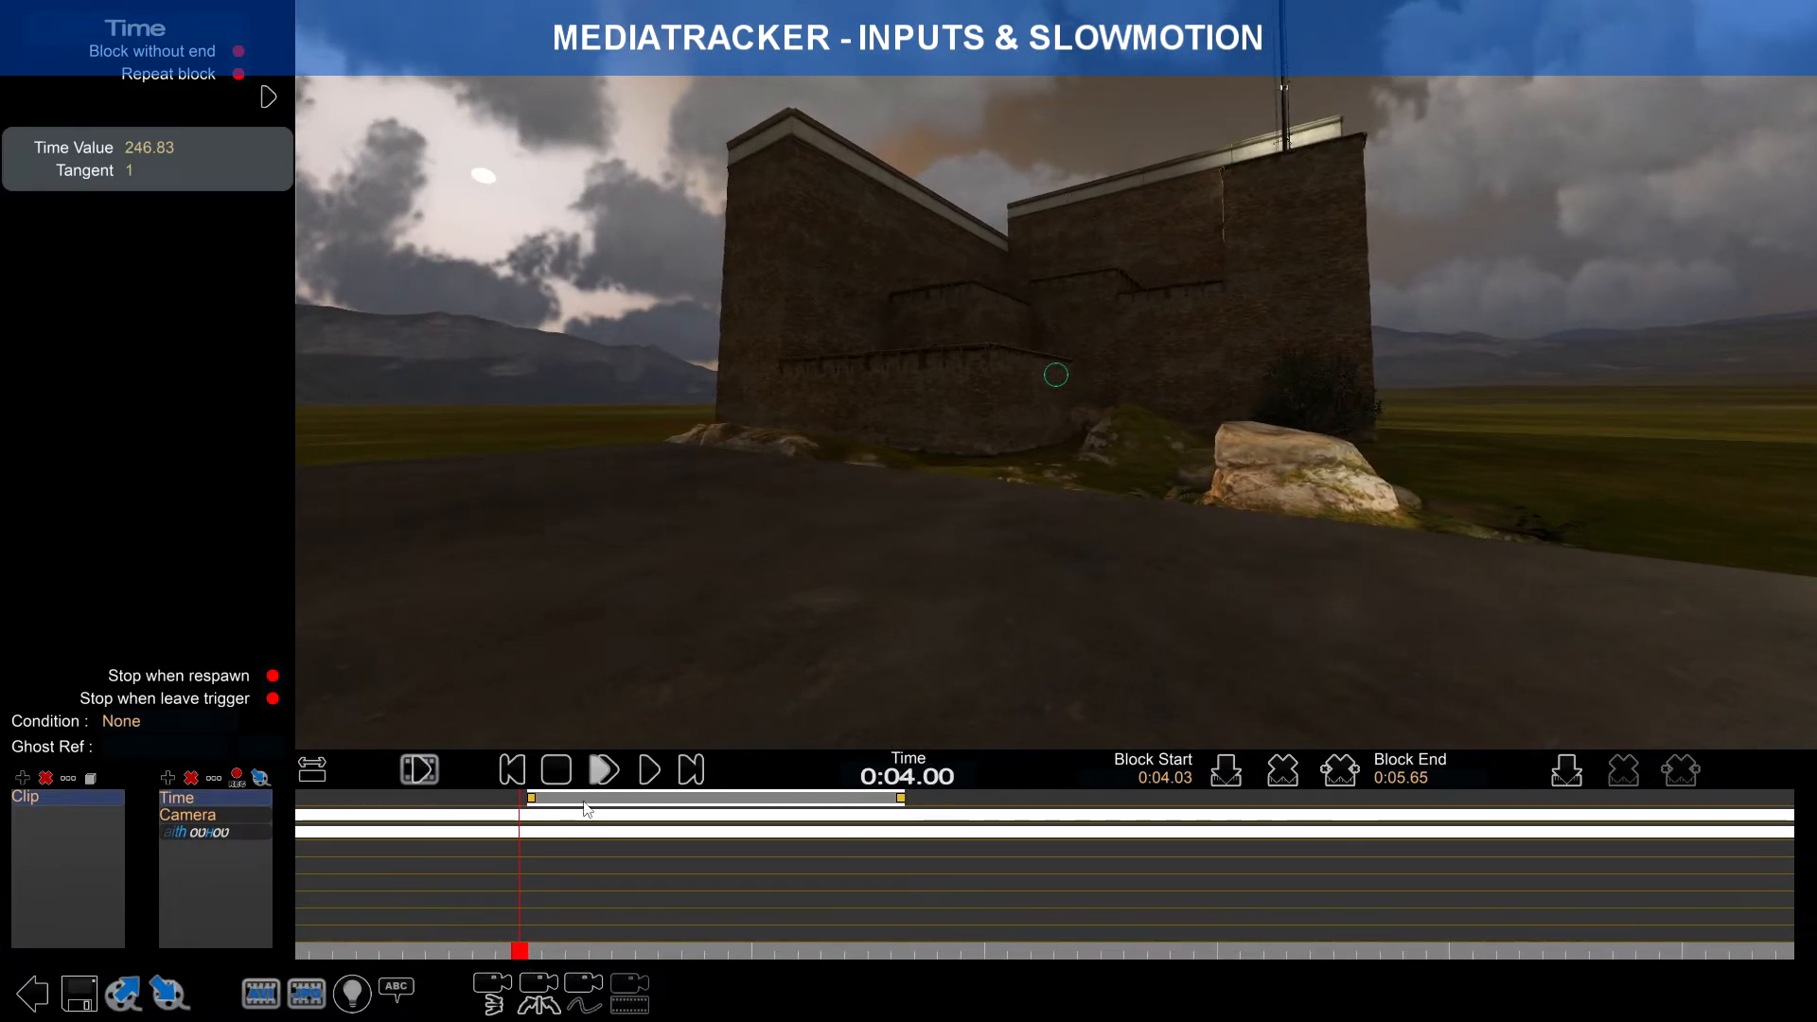
pyautogui.moveTo(581, 804); pyautogui.dragTo(579, 804)
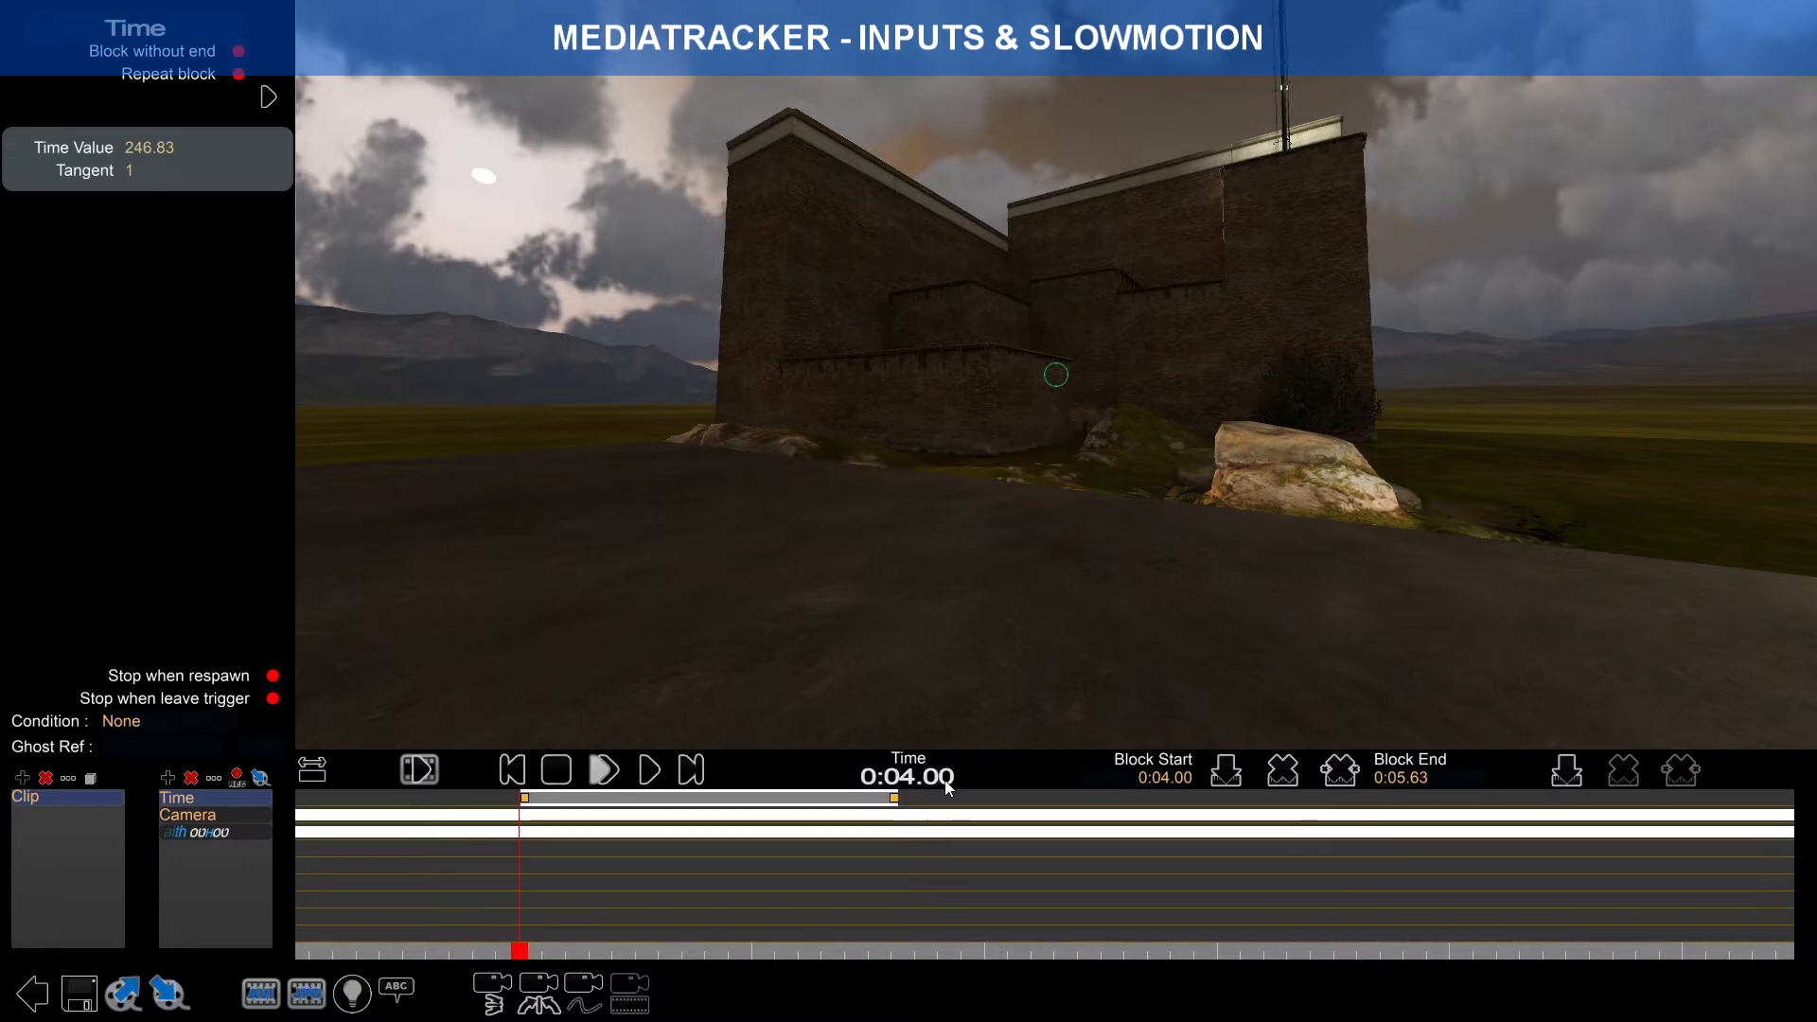
pyautogui.moveTo(547, 806)
pyautogui.mouseDown()
pyautogui.moveTo(872, 805)
pyautogui.moveTo(549, 810)
pyautogui.mouseUp()
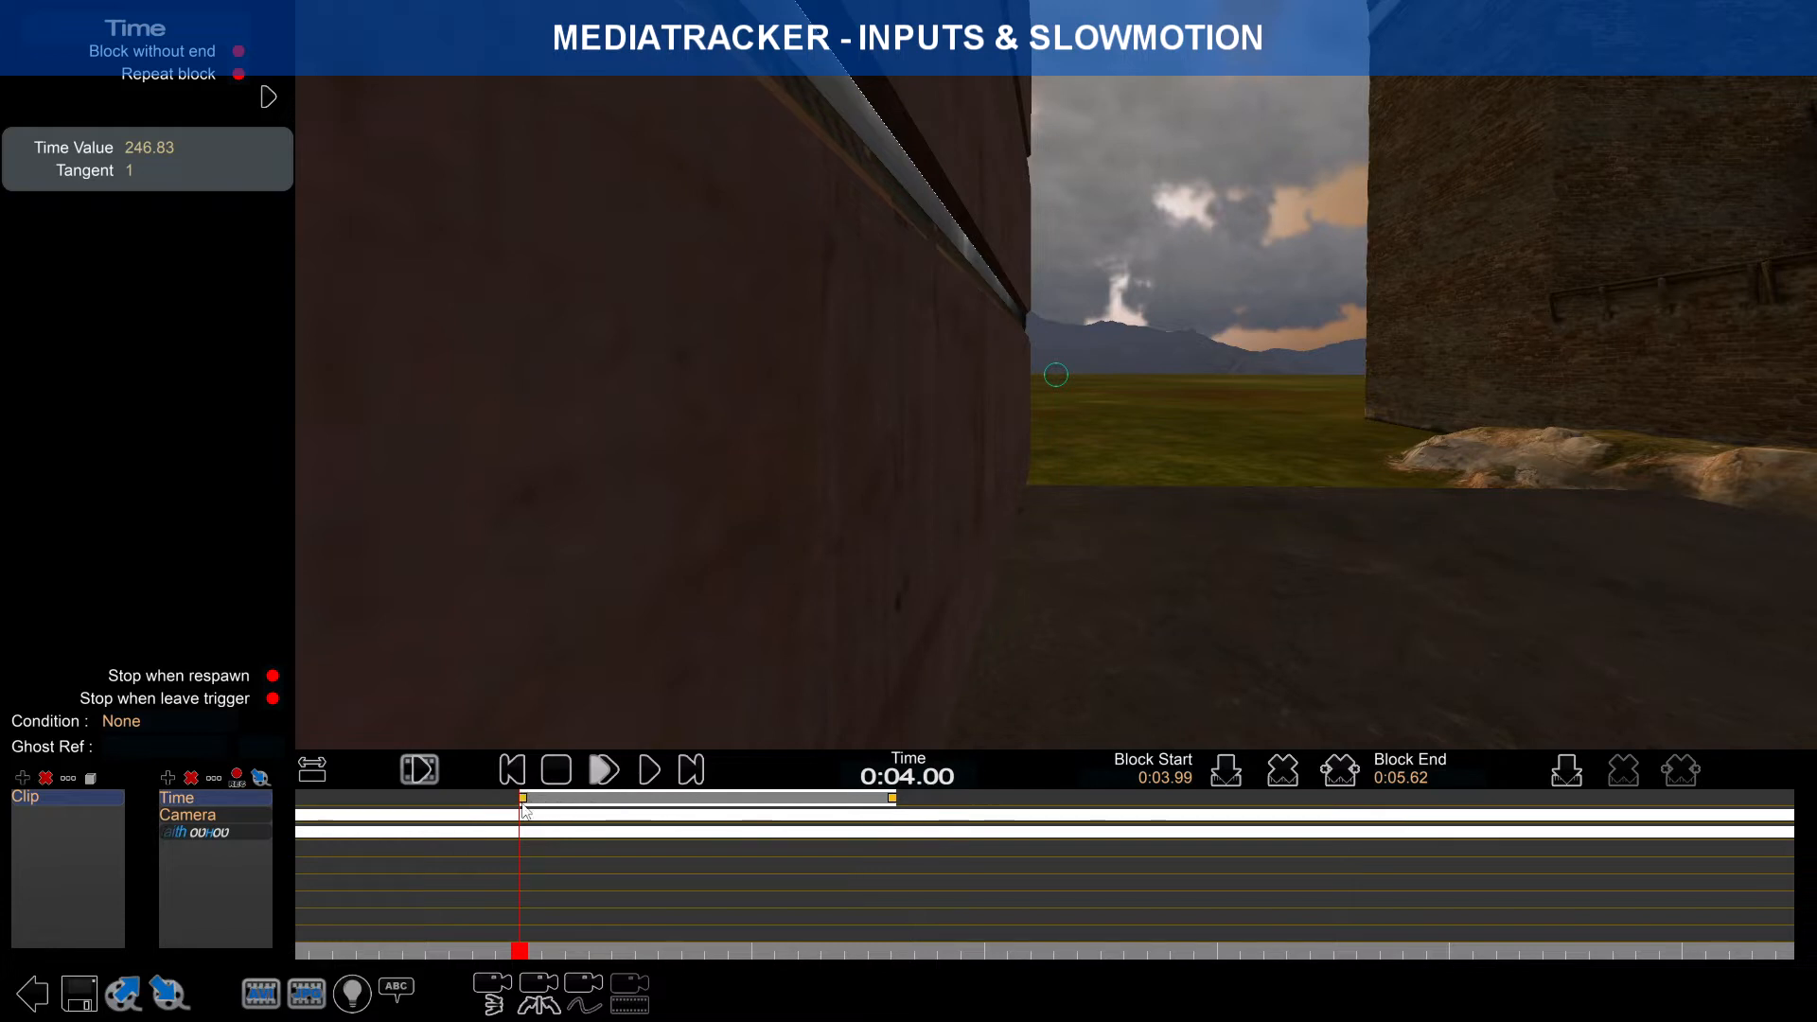
# Step: Set the start key's Time Value to 250 and the end key's to 350
pyautogui.click(892, 804)
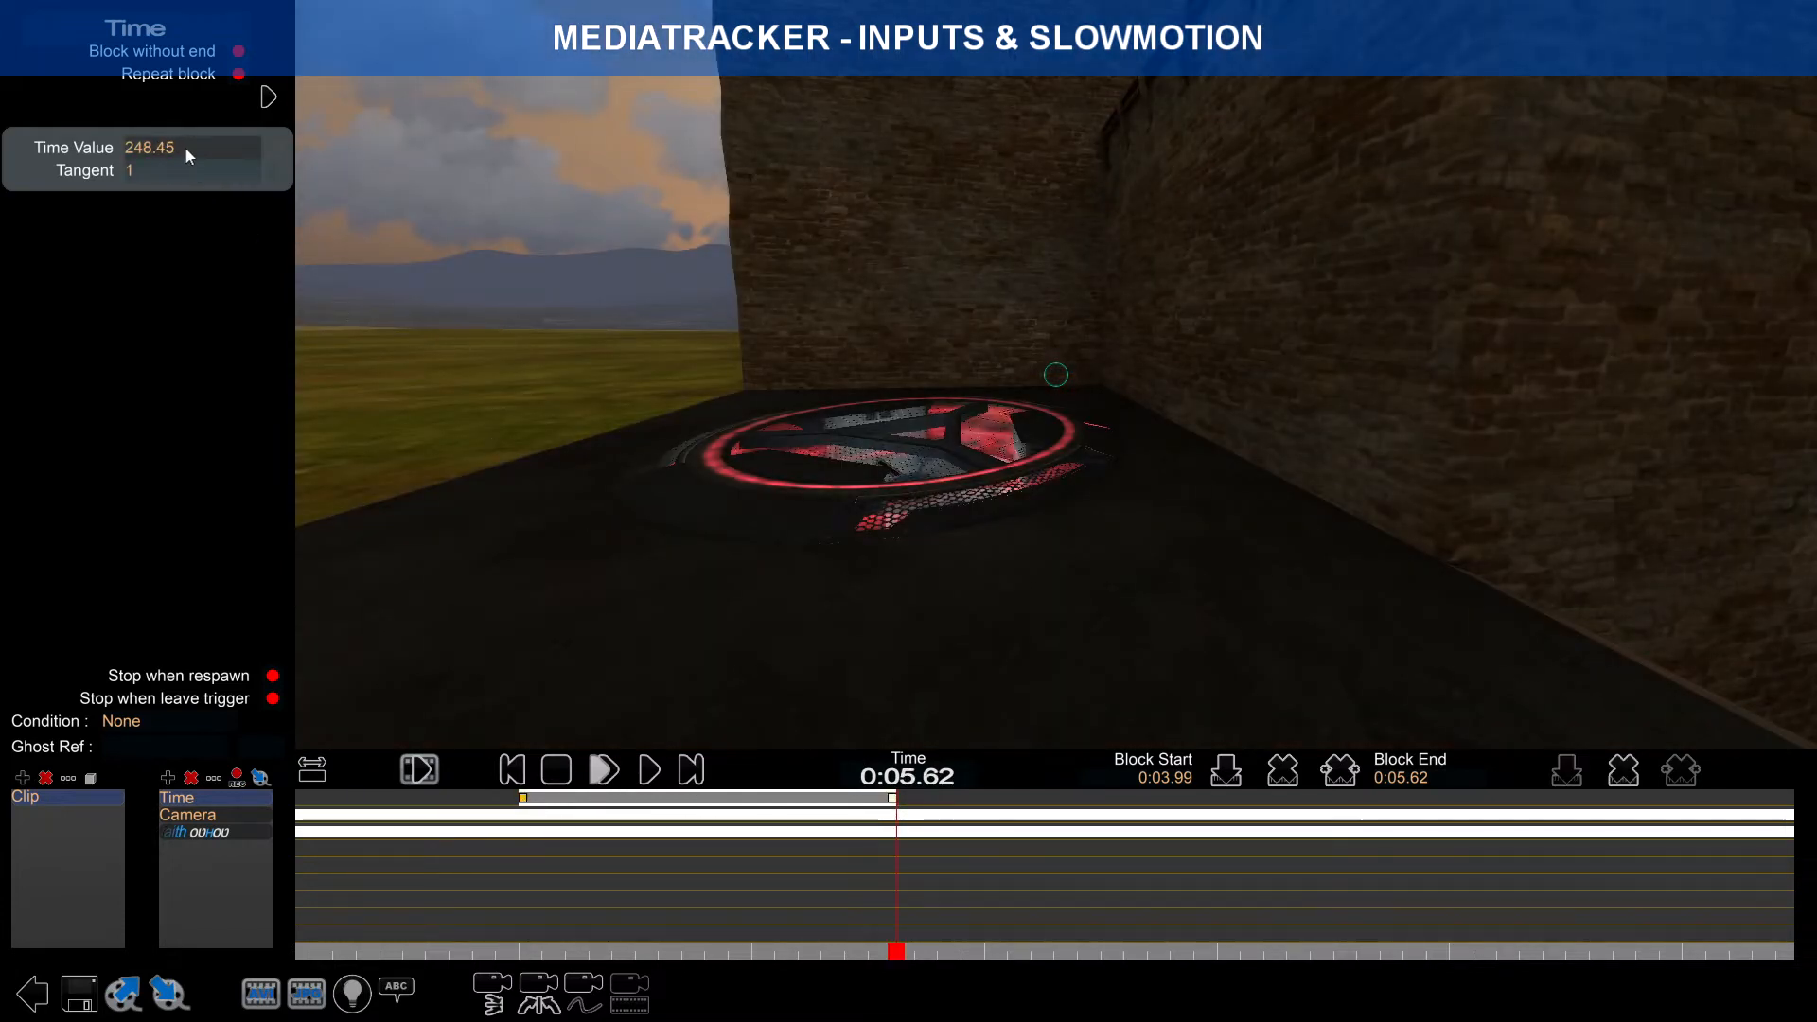
pyautogui.click(527, 802)
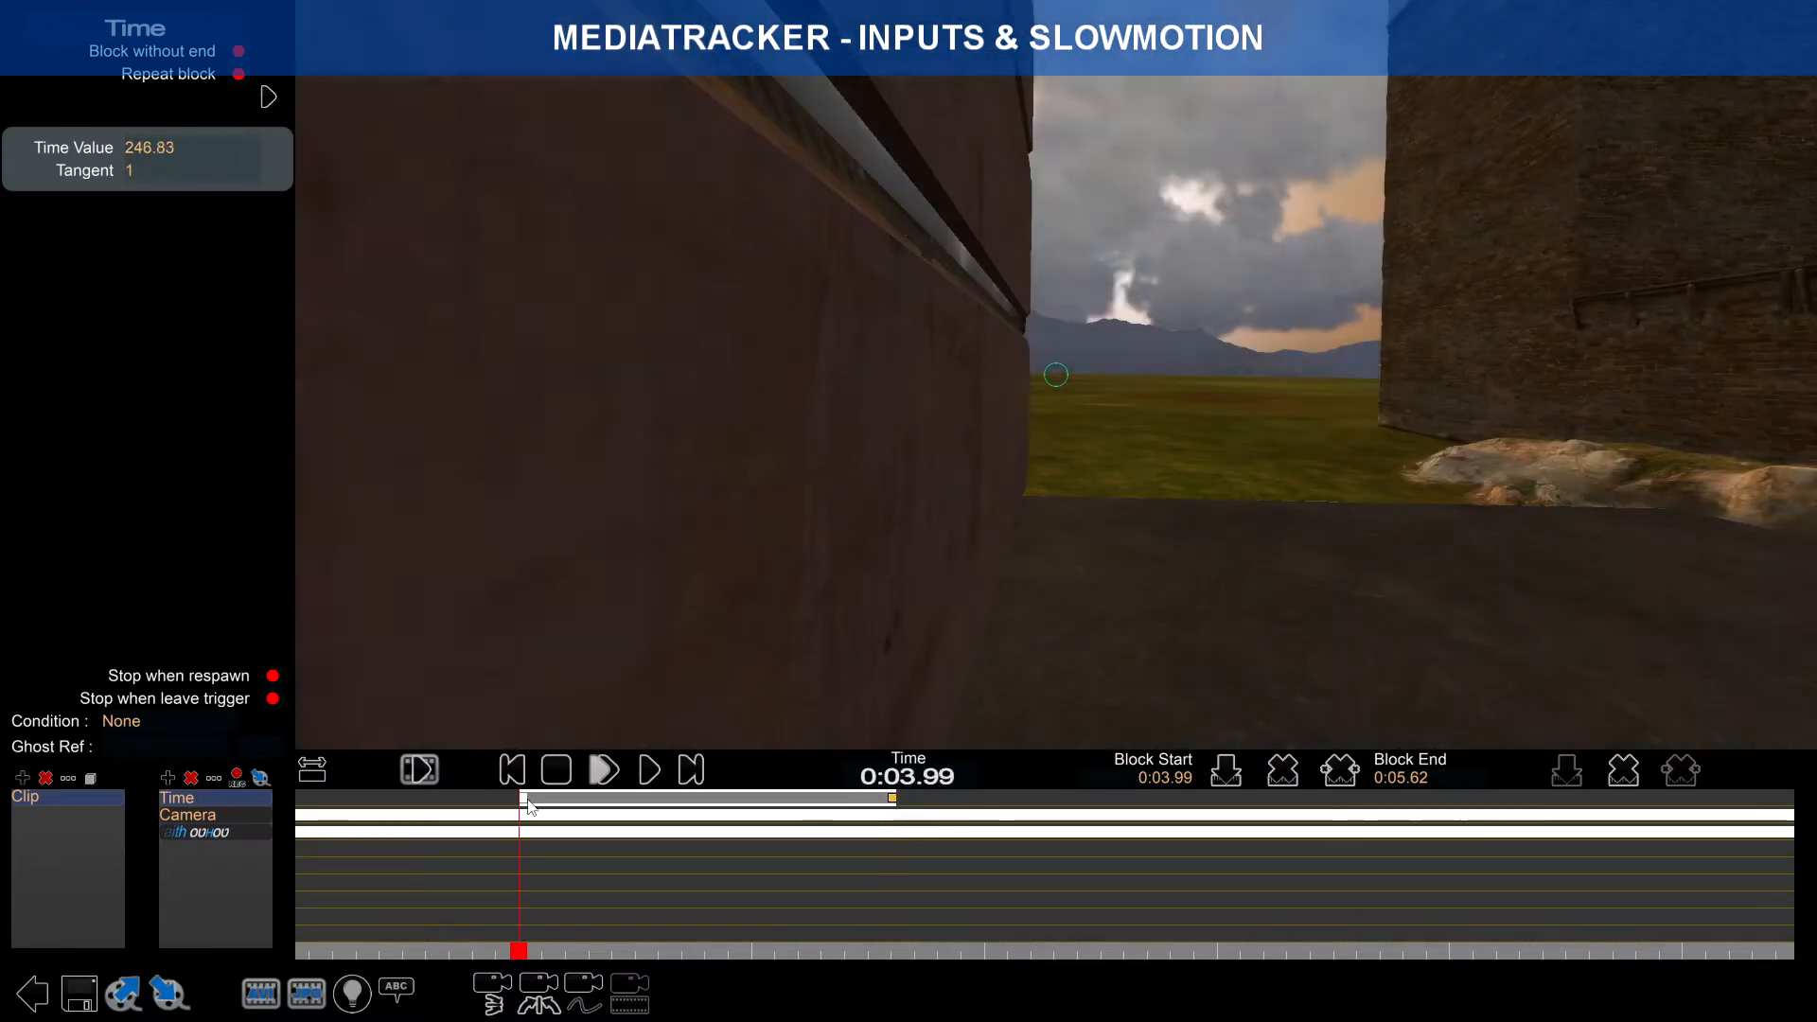
pyautogui.write('250')
pyautogui.press('Return')
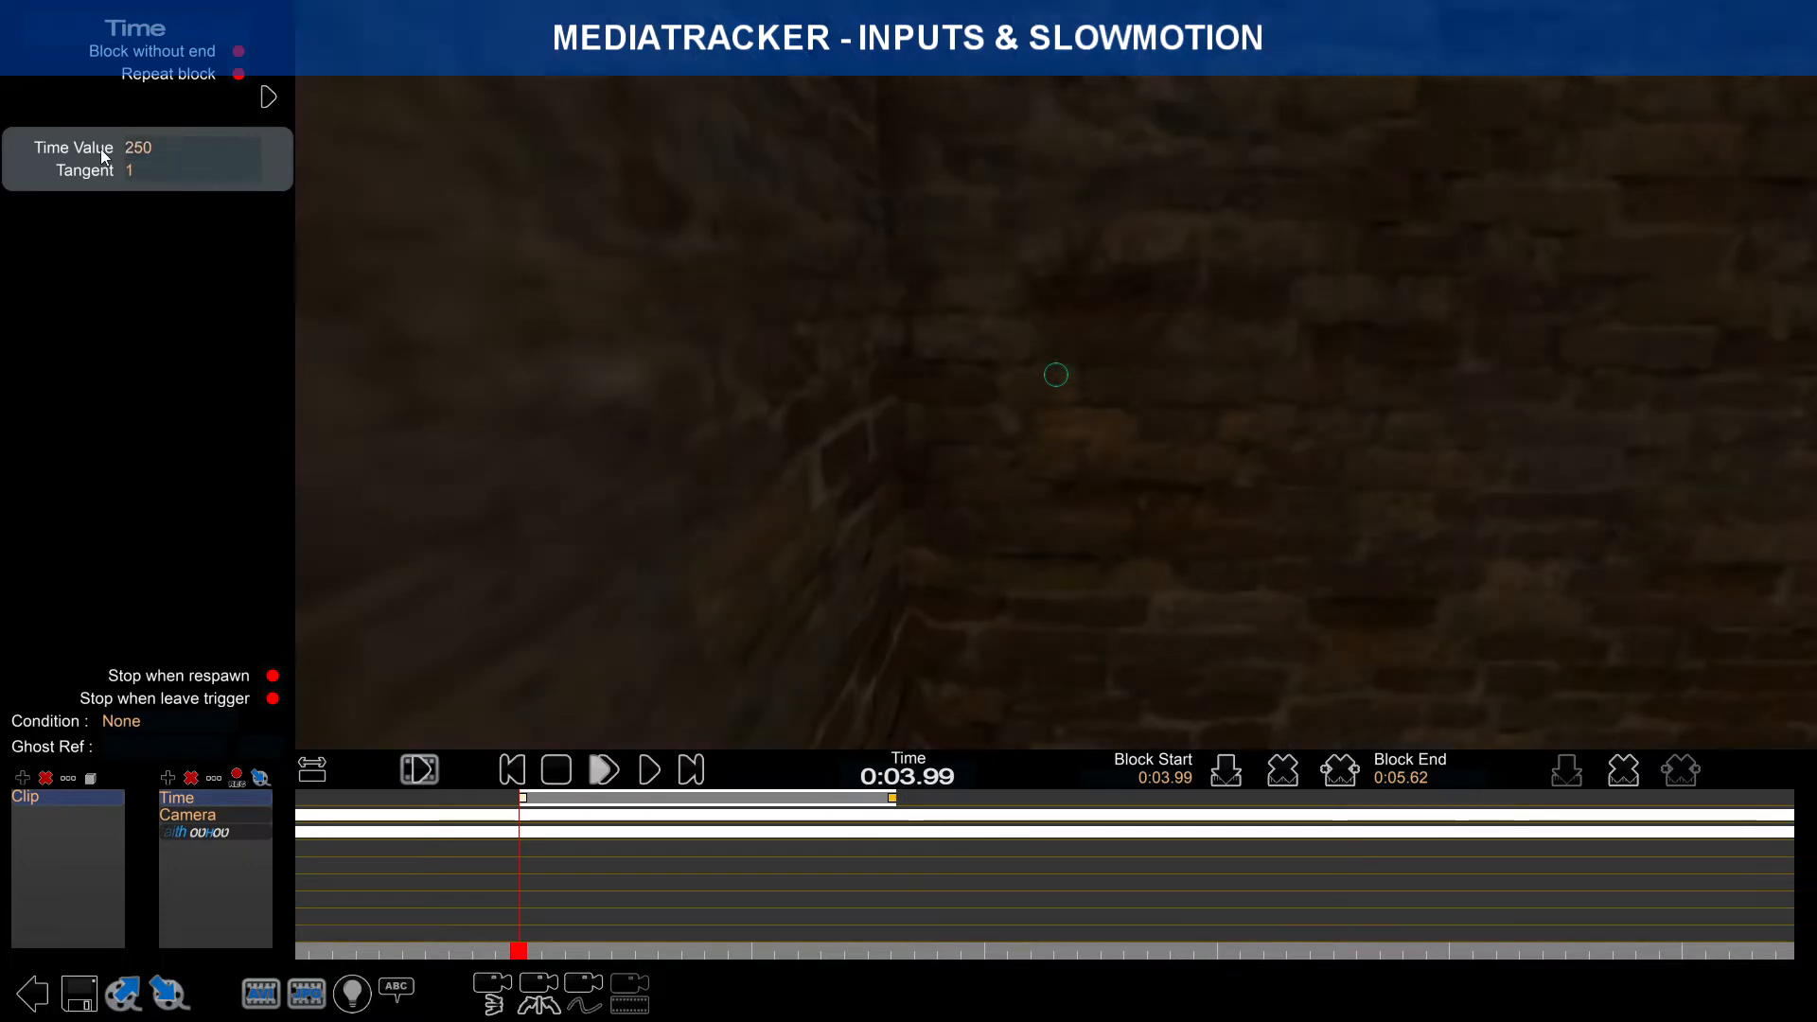
pyautogui.click(894, 800)
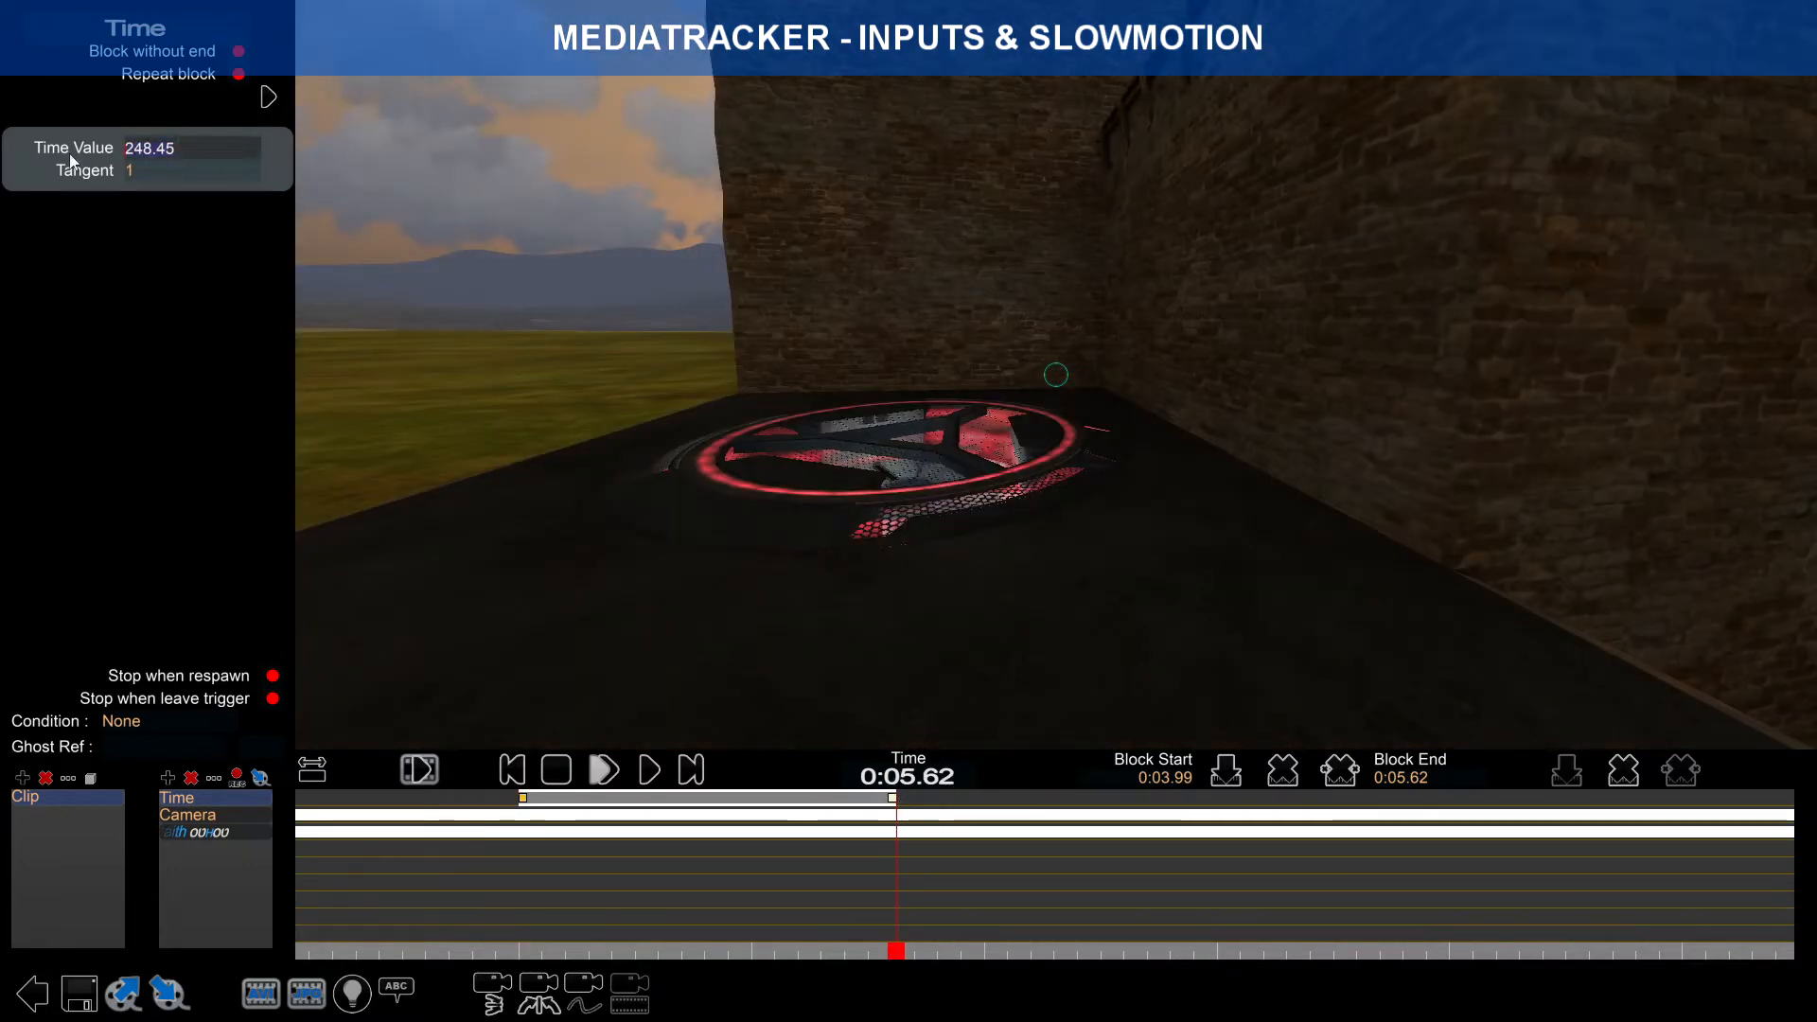
pyautogui.write('350')
pyautogui.press('Return')
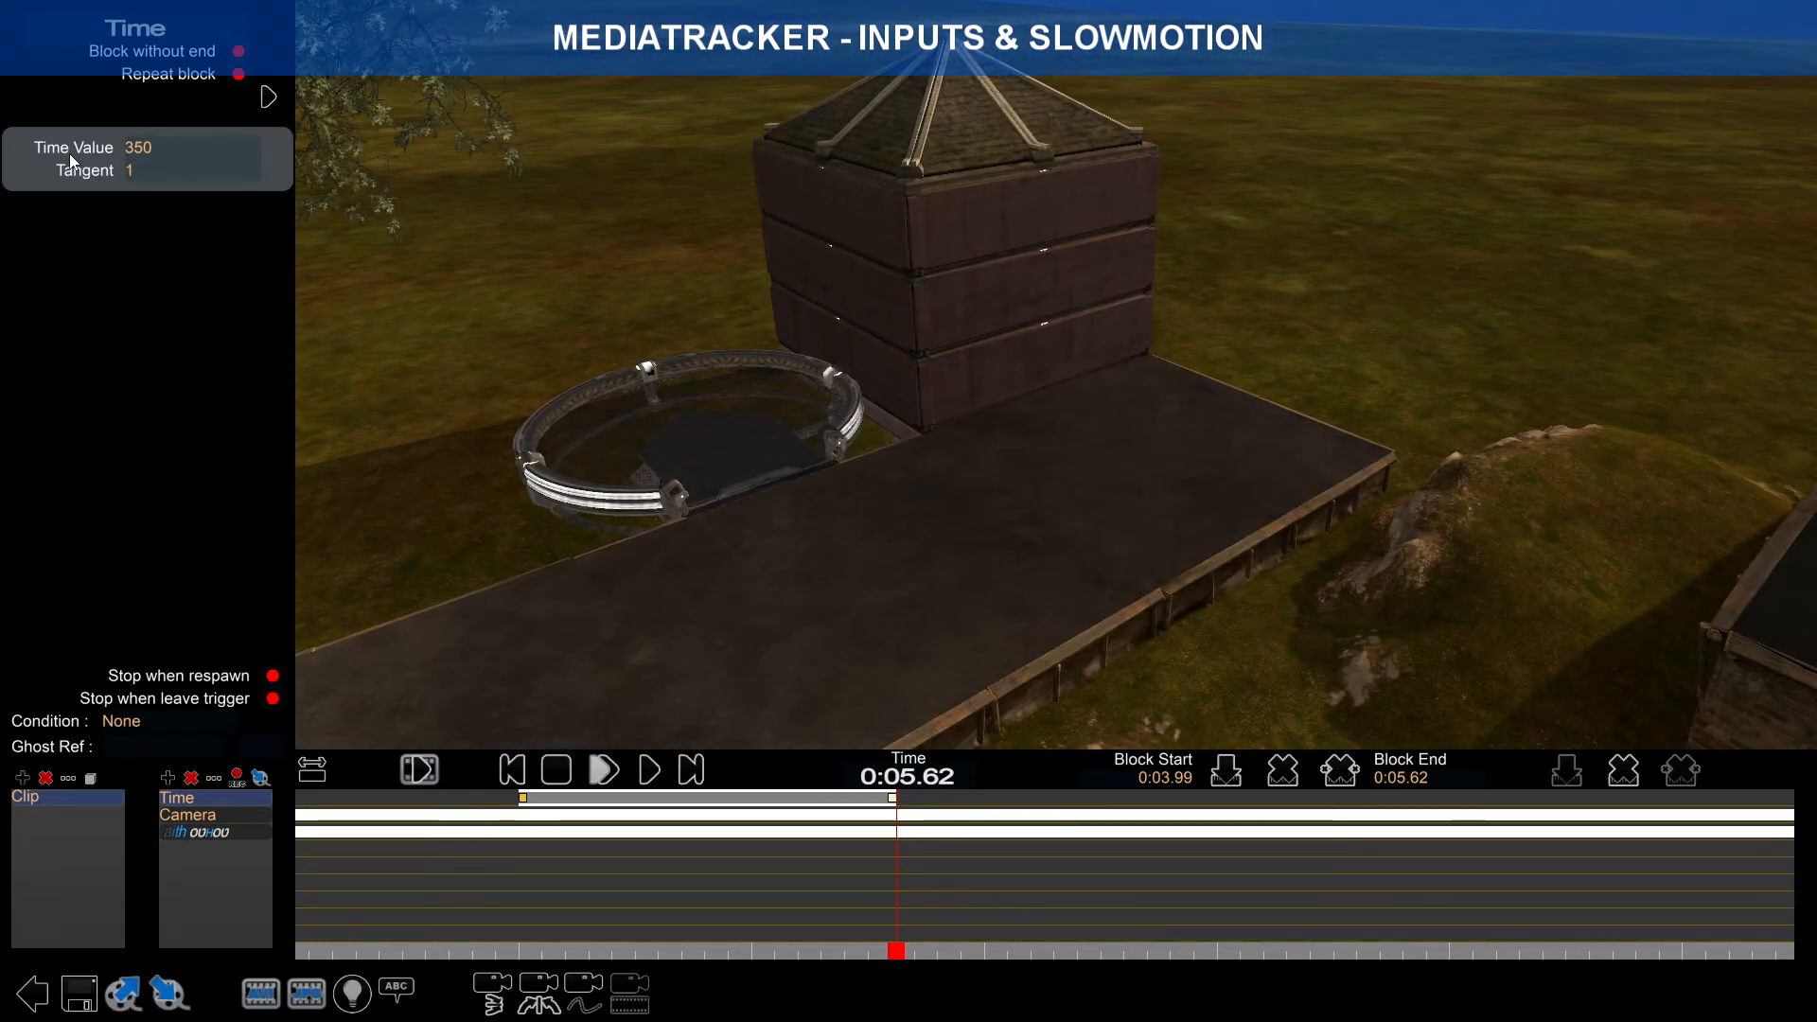
# Step: Change the end key's Time Value to 280 and preview the slowdown
pyautogui.moveTo(894, 952); pyautogui.dragTo(547, 906)
pyautogui.click(894, 800)
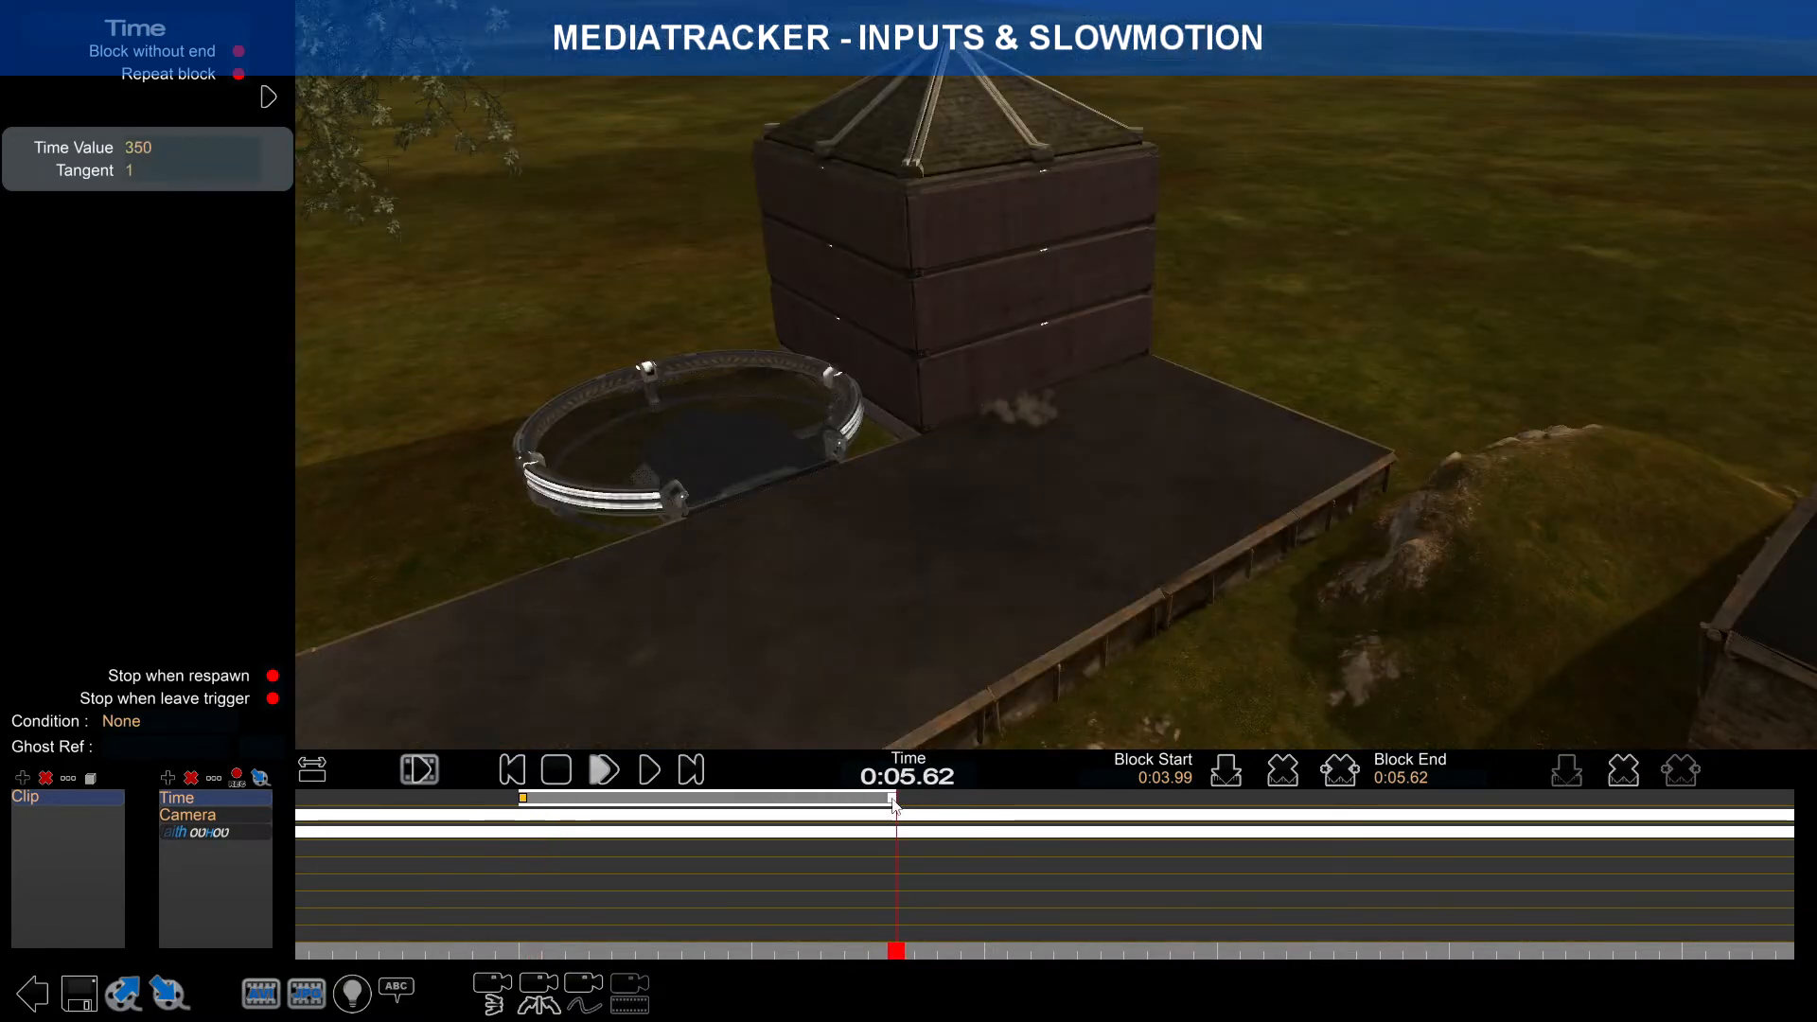
pyautogui.write('0')
pyautogui.press('BackSpace')
pyautogui.press('Return')
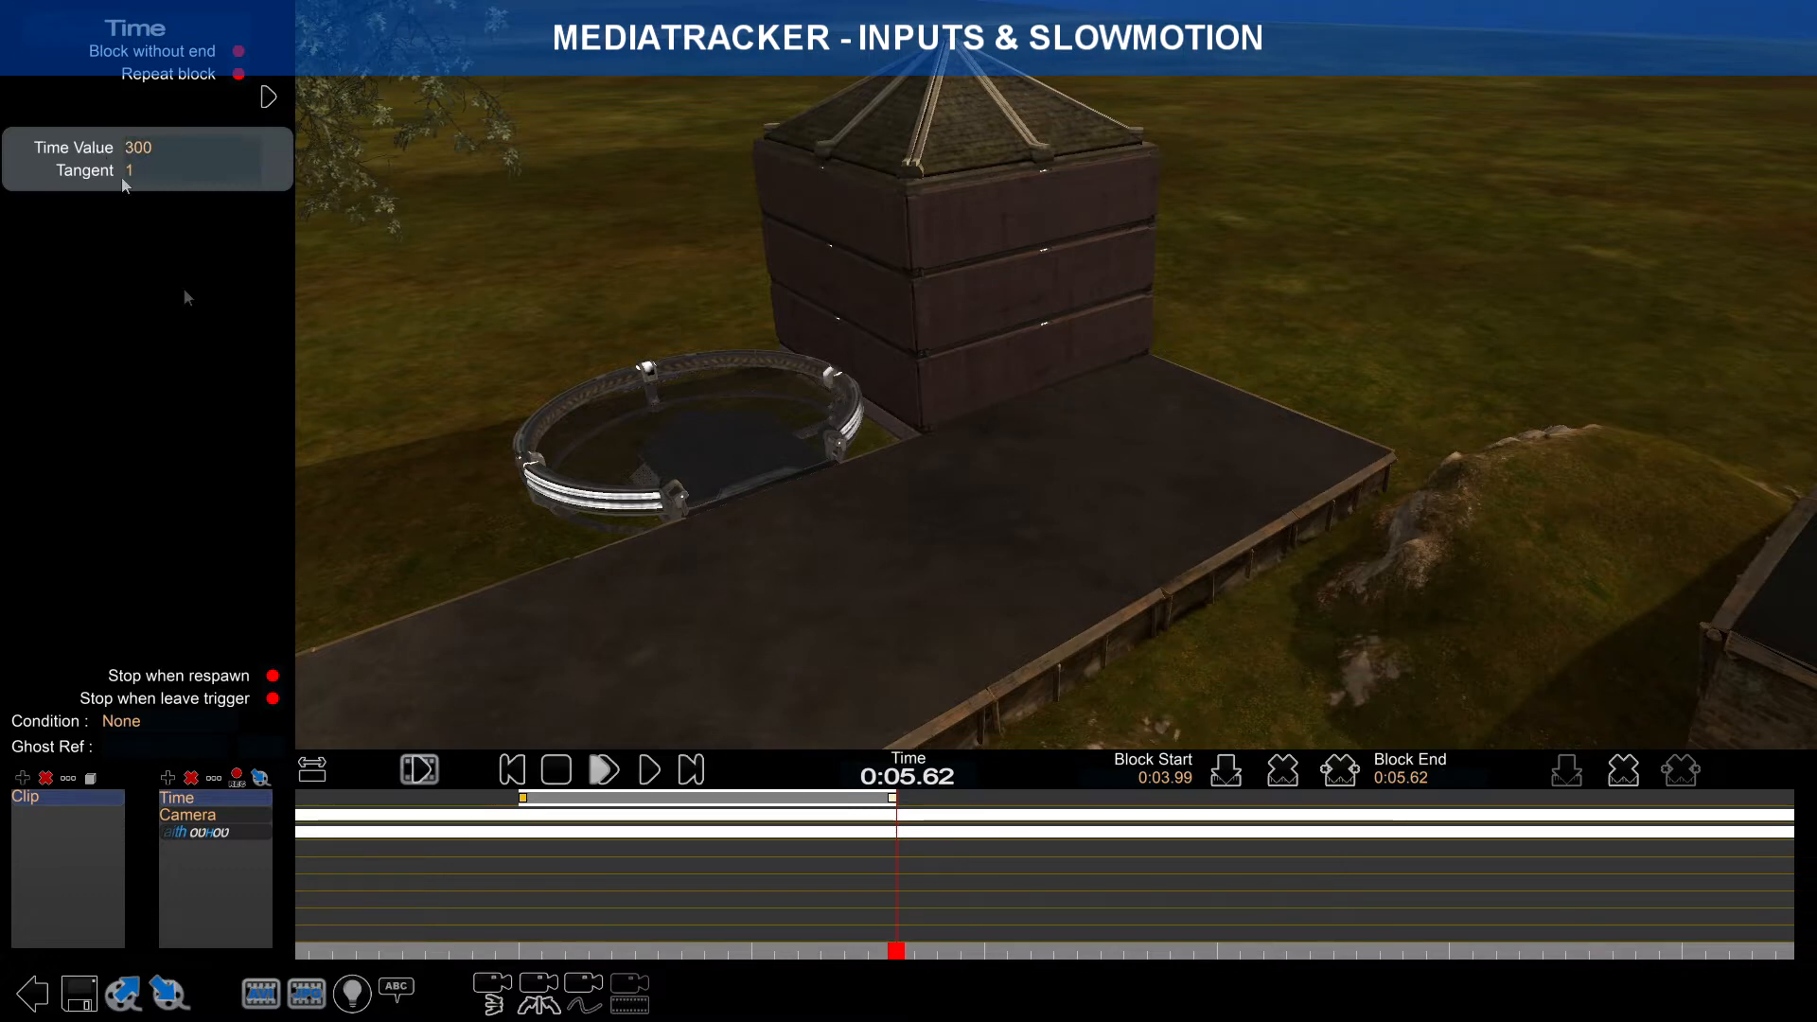
pyautogui.moveTo(899, 968); pyautogui.dragTo(524, 916)
pyautogui.click(524, 799)
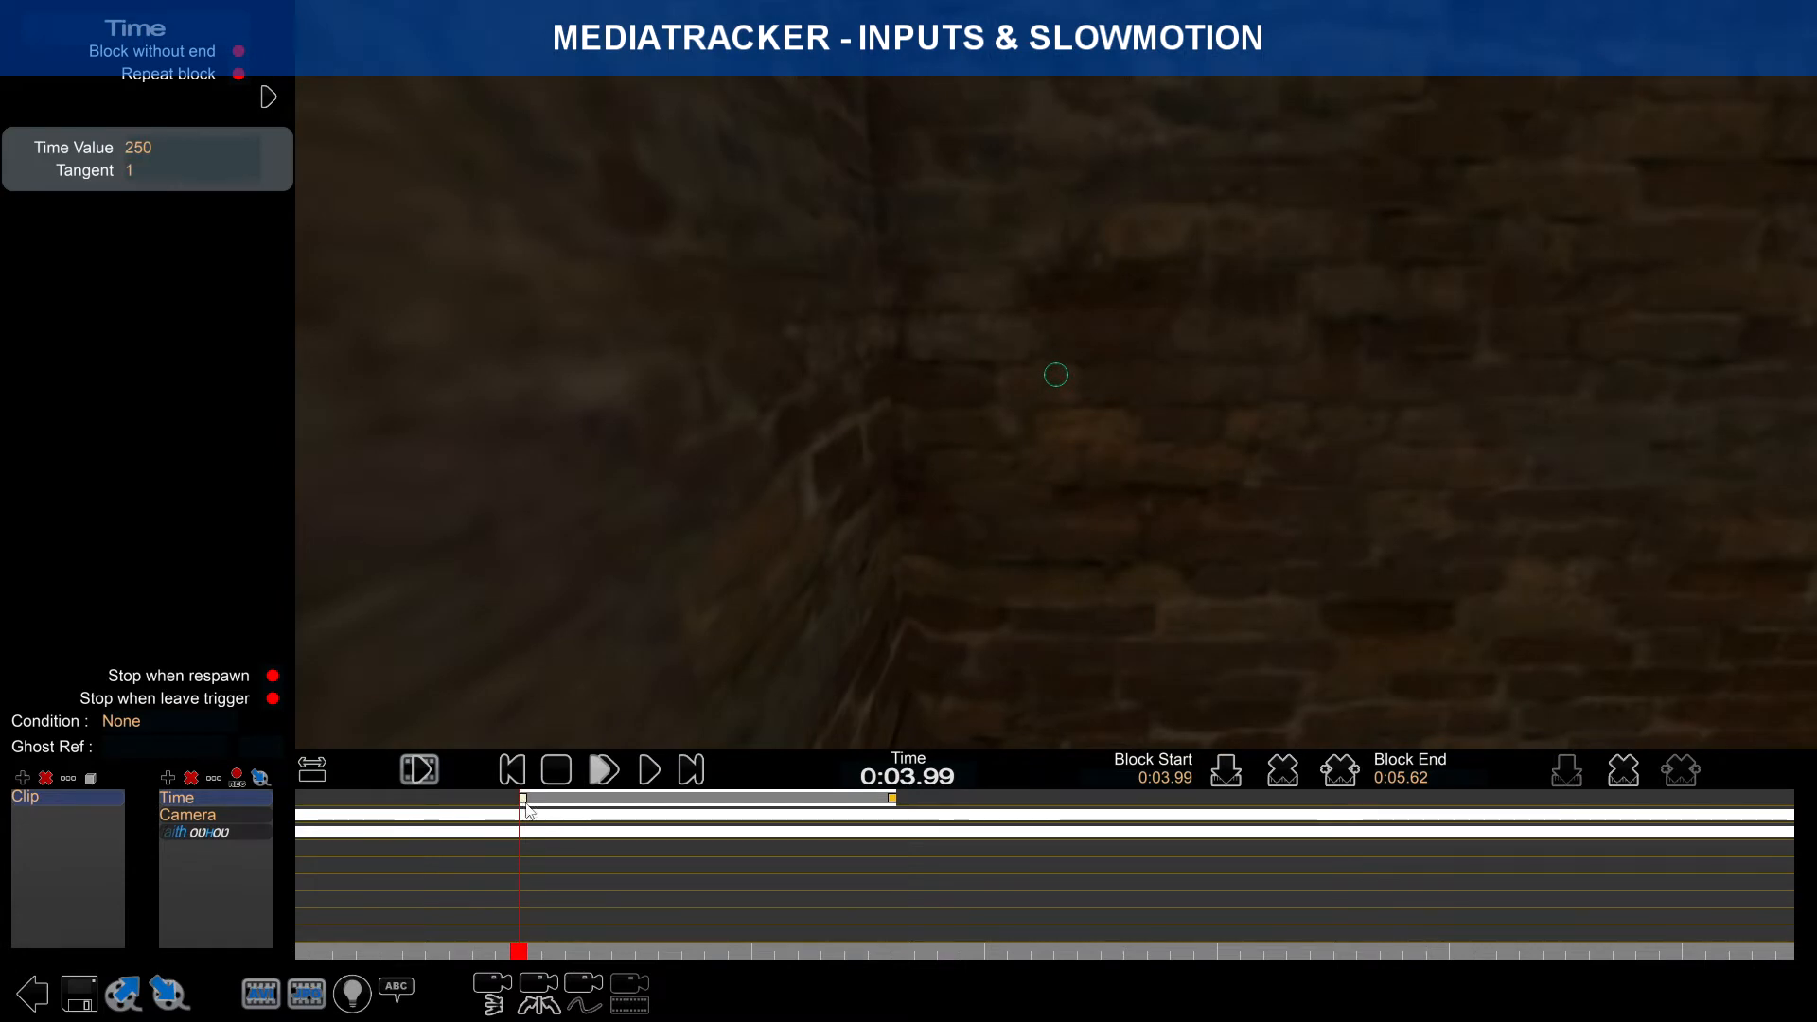
pyautogui.click(892, 799)
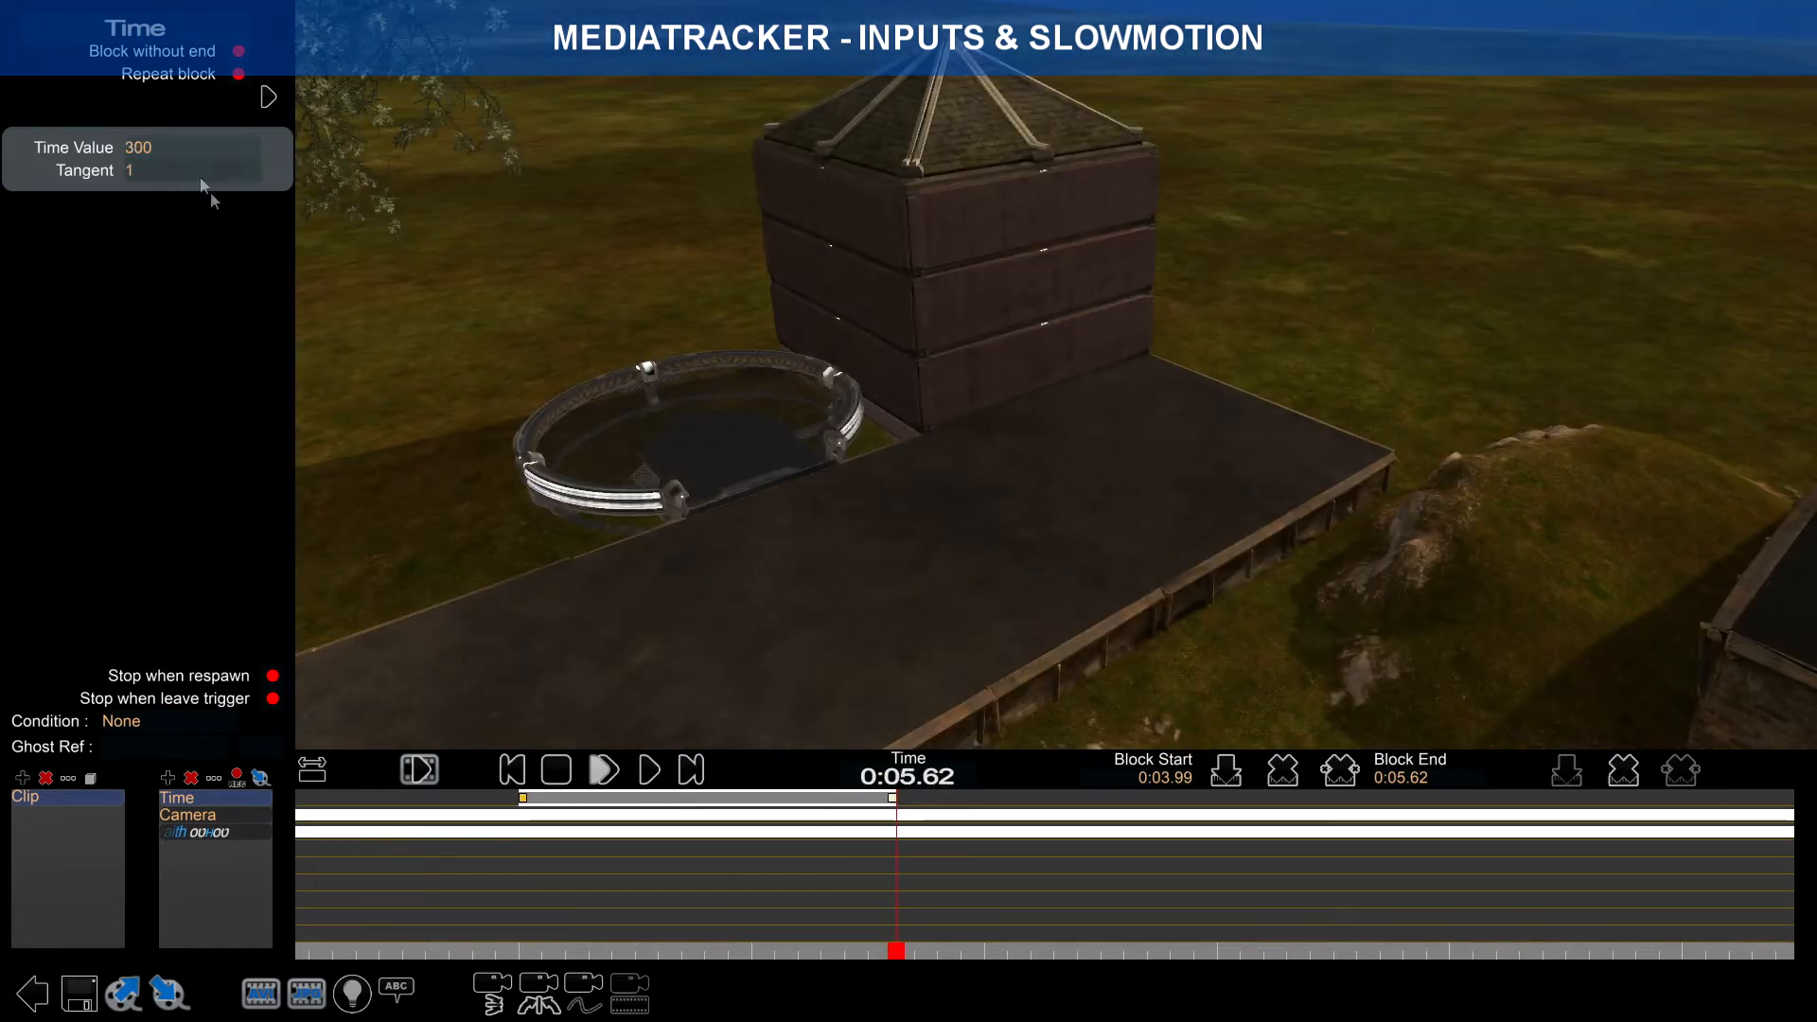
pyautogui.write('0')
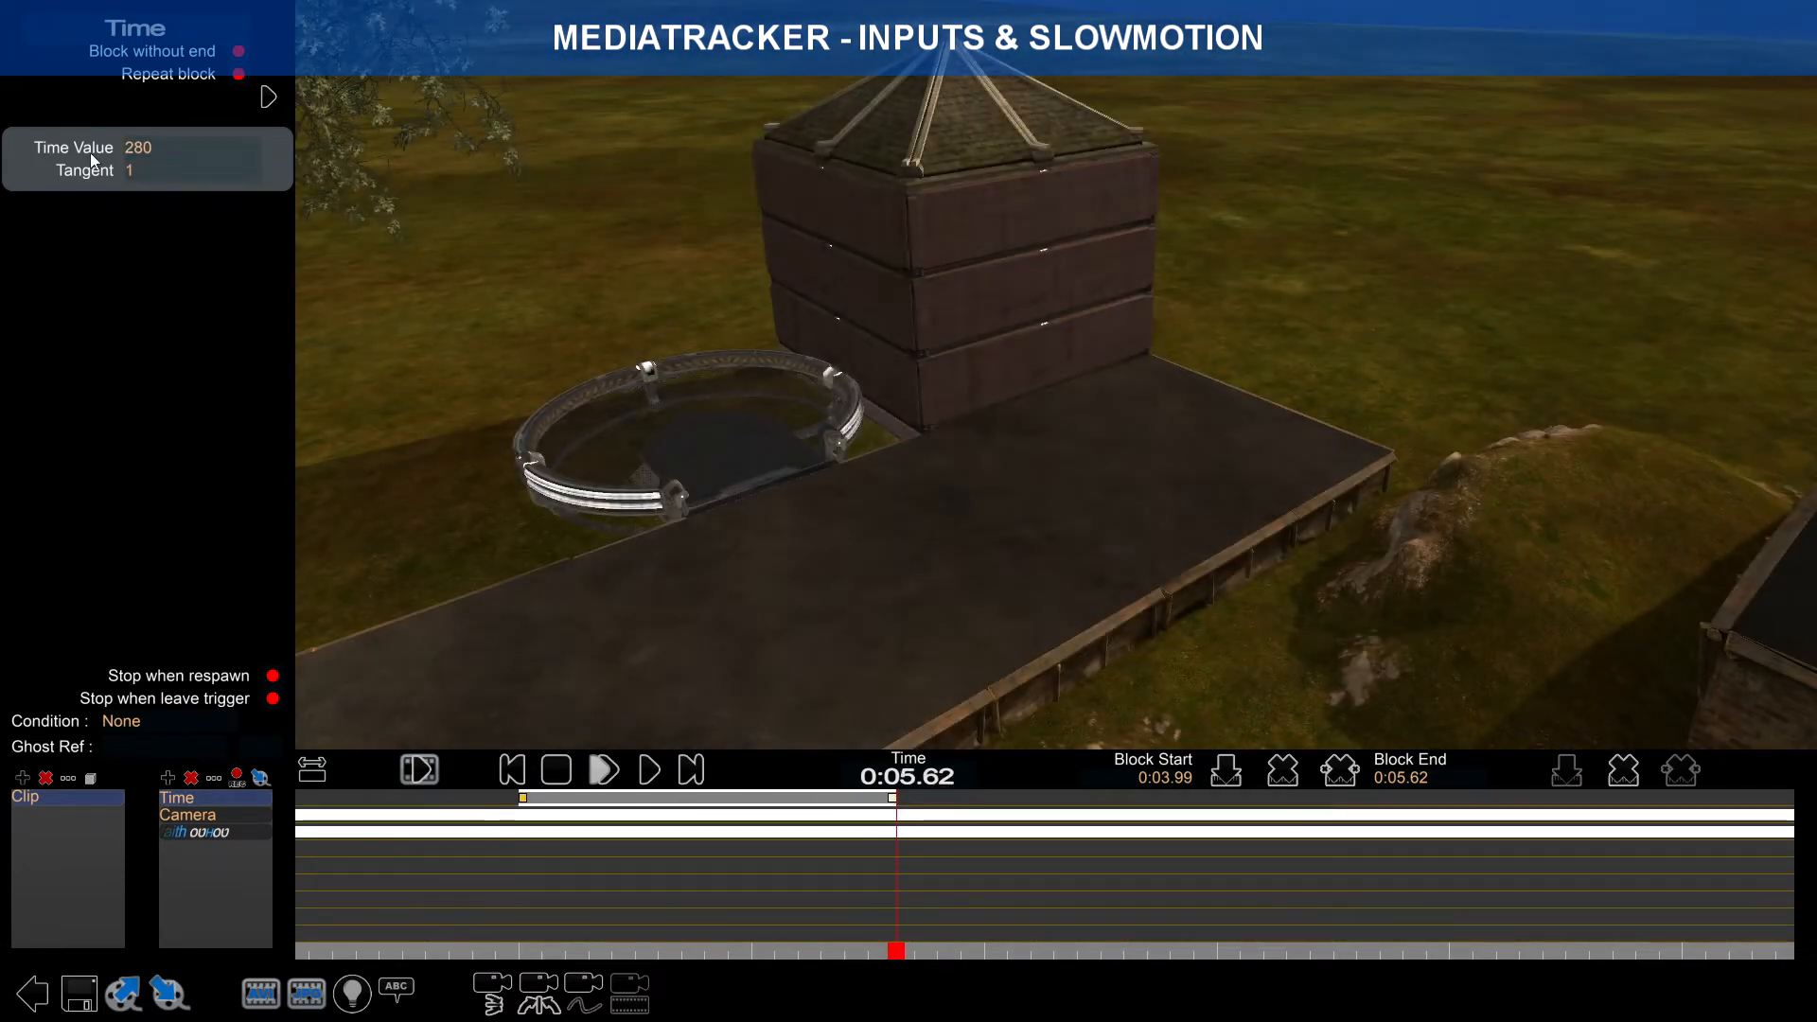
pyautogui.click(527, 893)
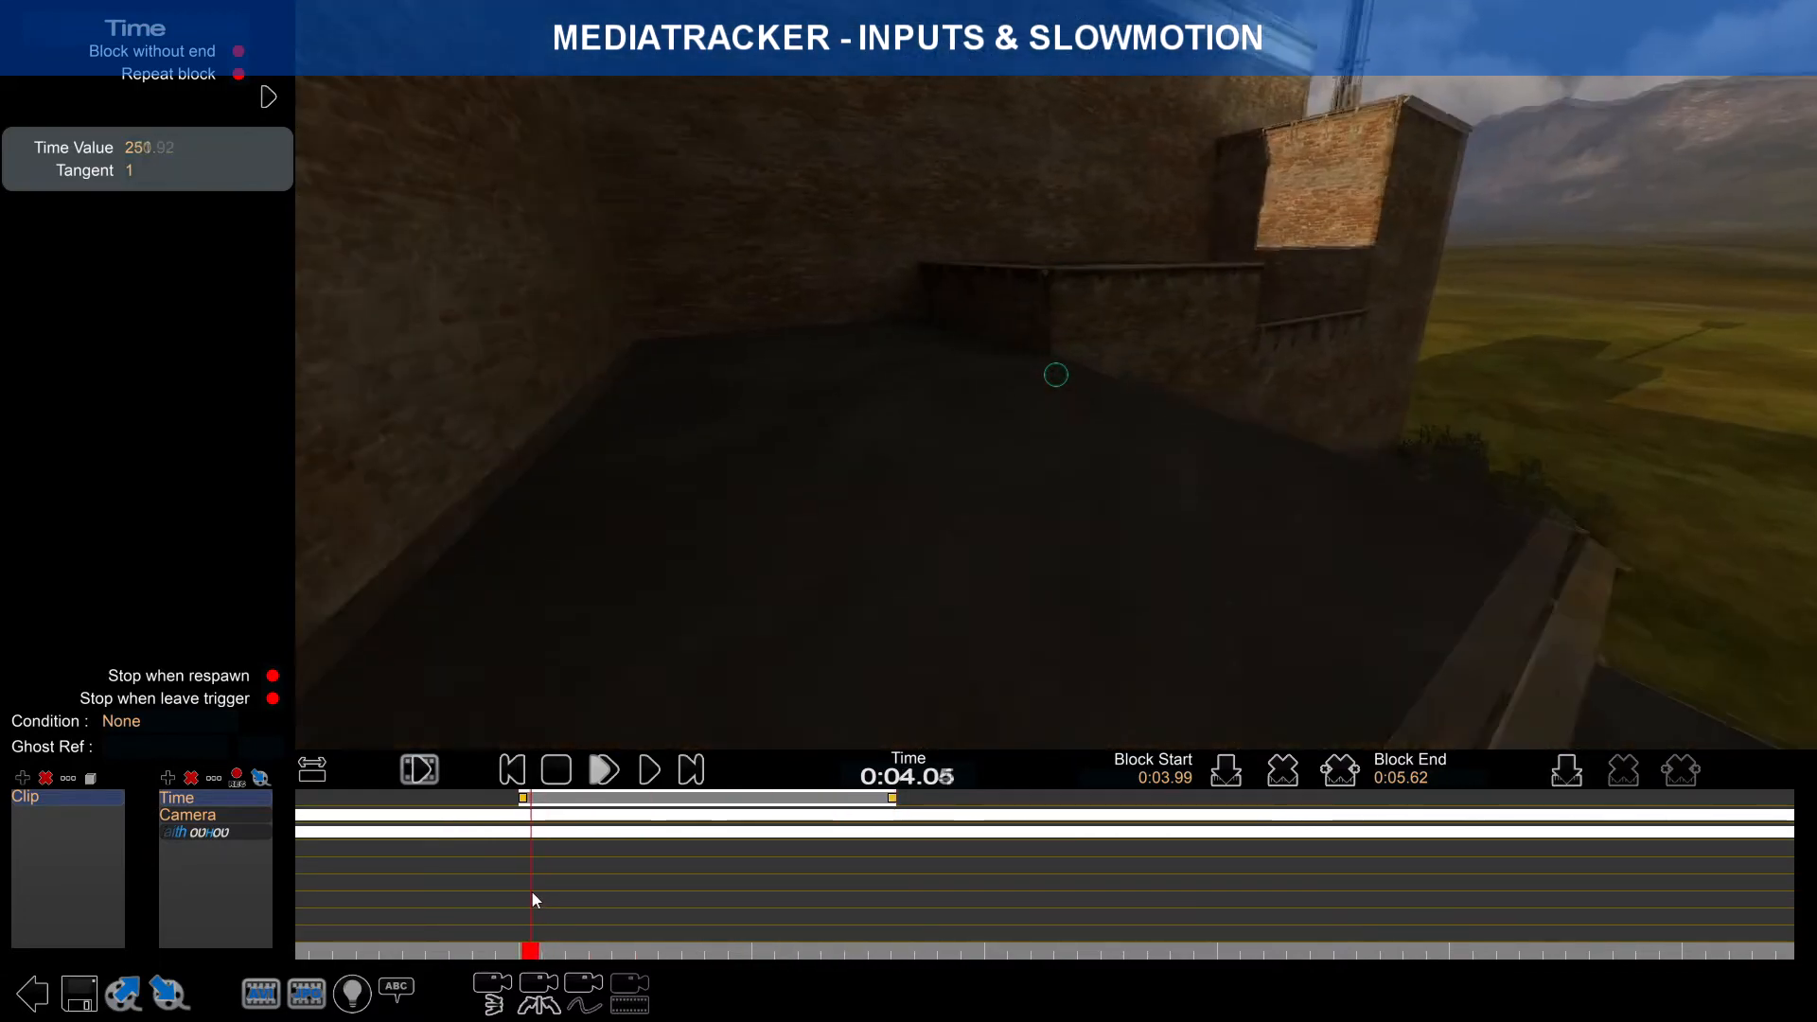
# Step: Shorten the Time block to end at 0:04.59 and give its end key Time Value 260
pyautogui.moveTo(890, 801); pyautogui.dragTo(655, 800)
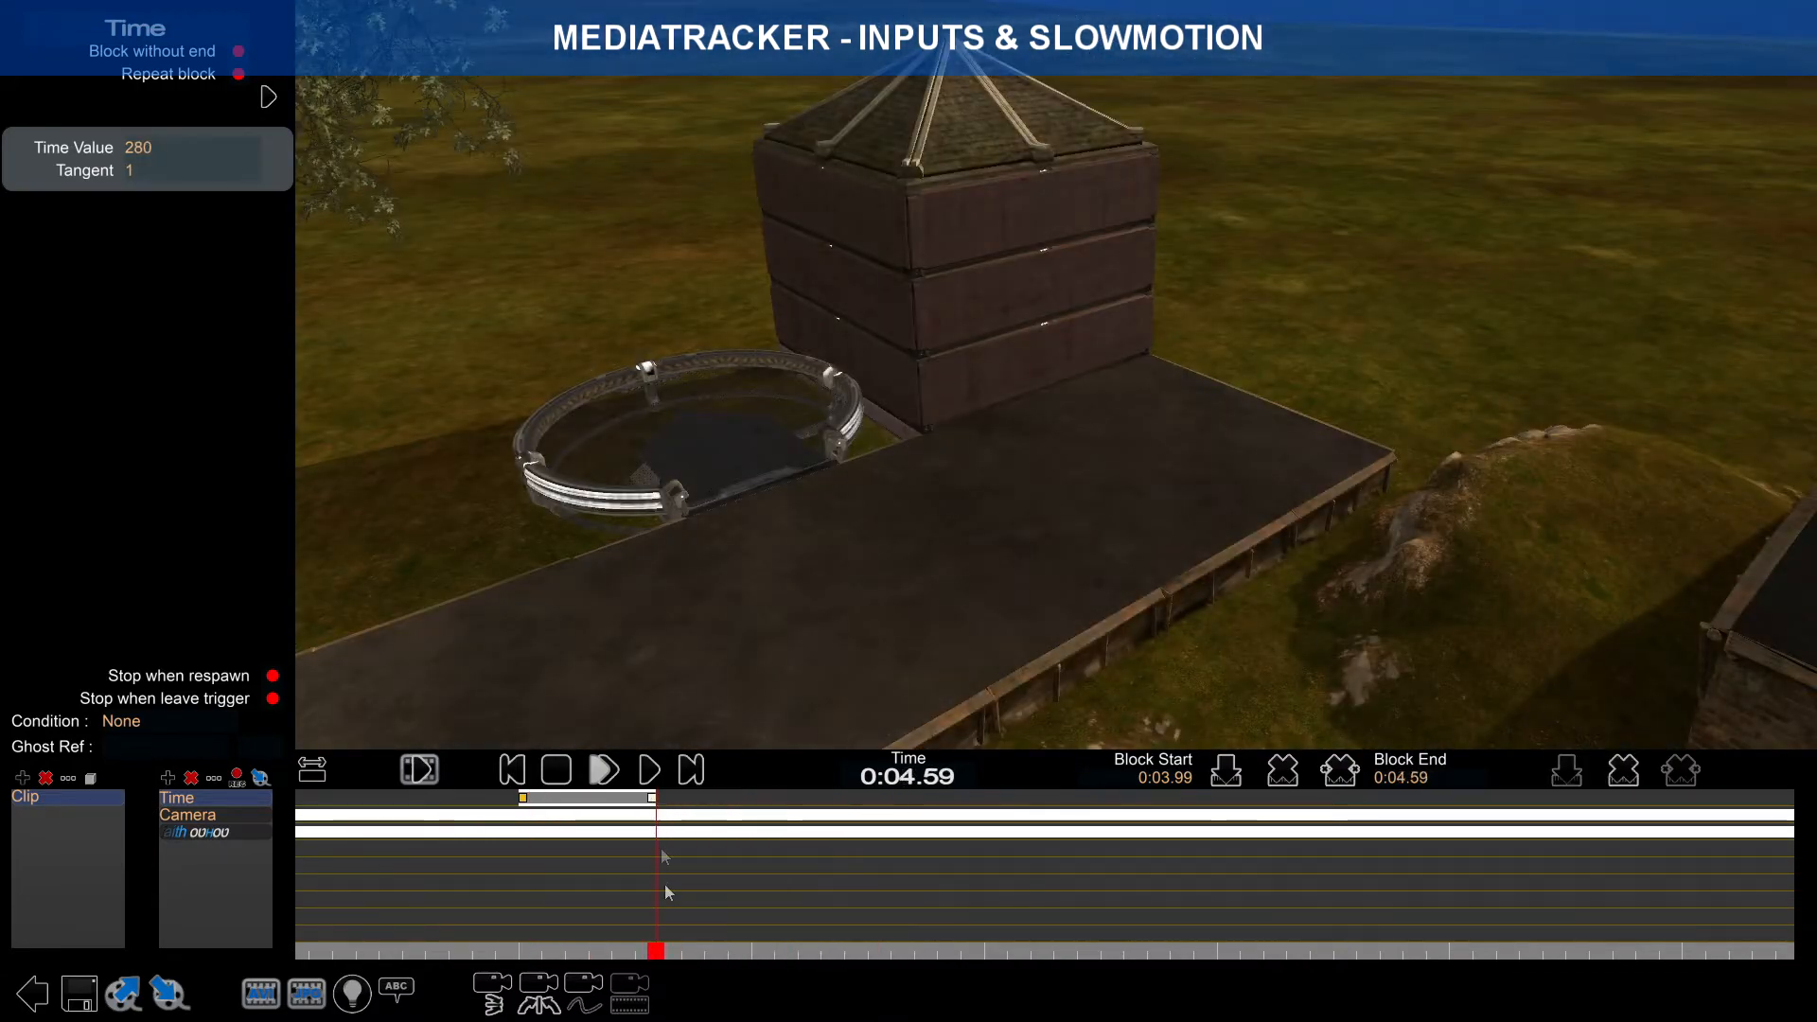
pyautogui.moveTo(511, 915); pyautogui.dragTo(515, 914)
pyautogui.click(646, 770)
pyautogui.click(566, 775)
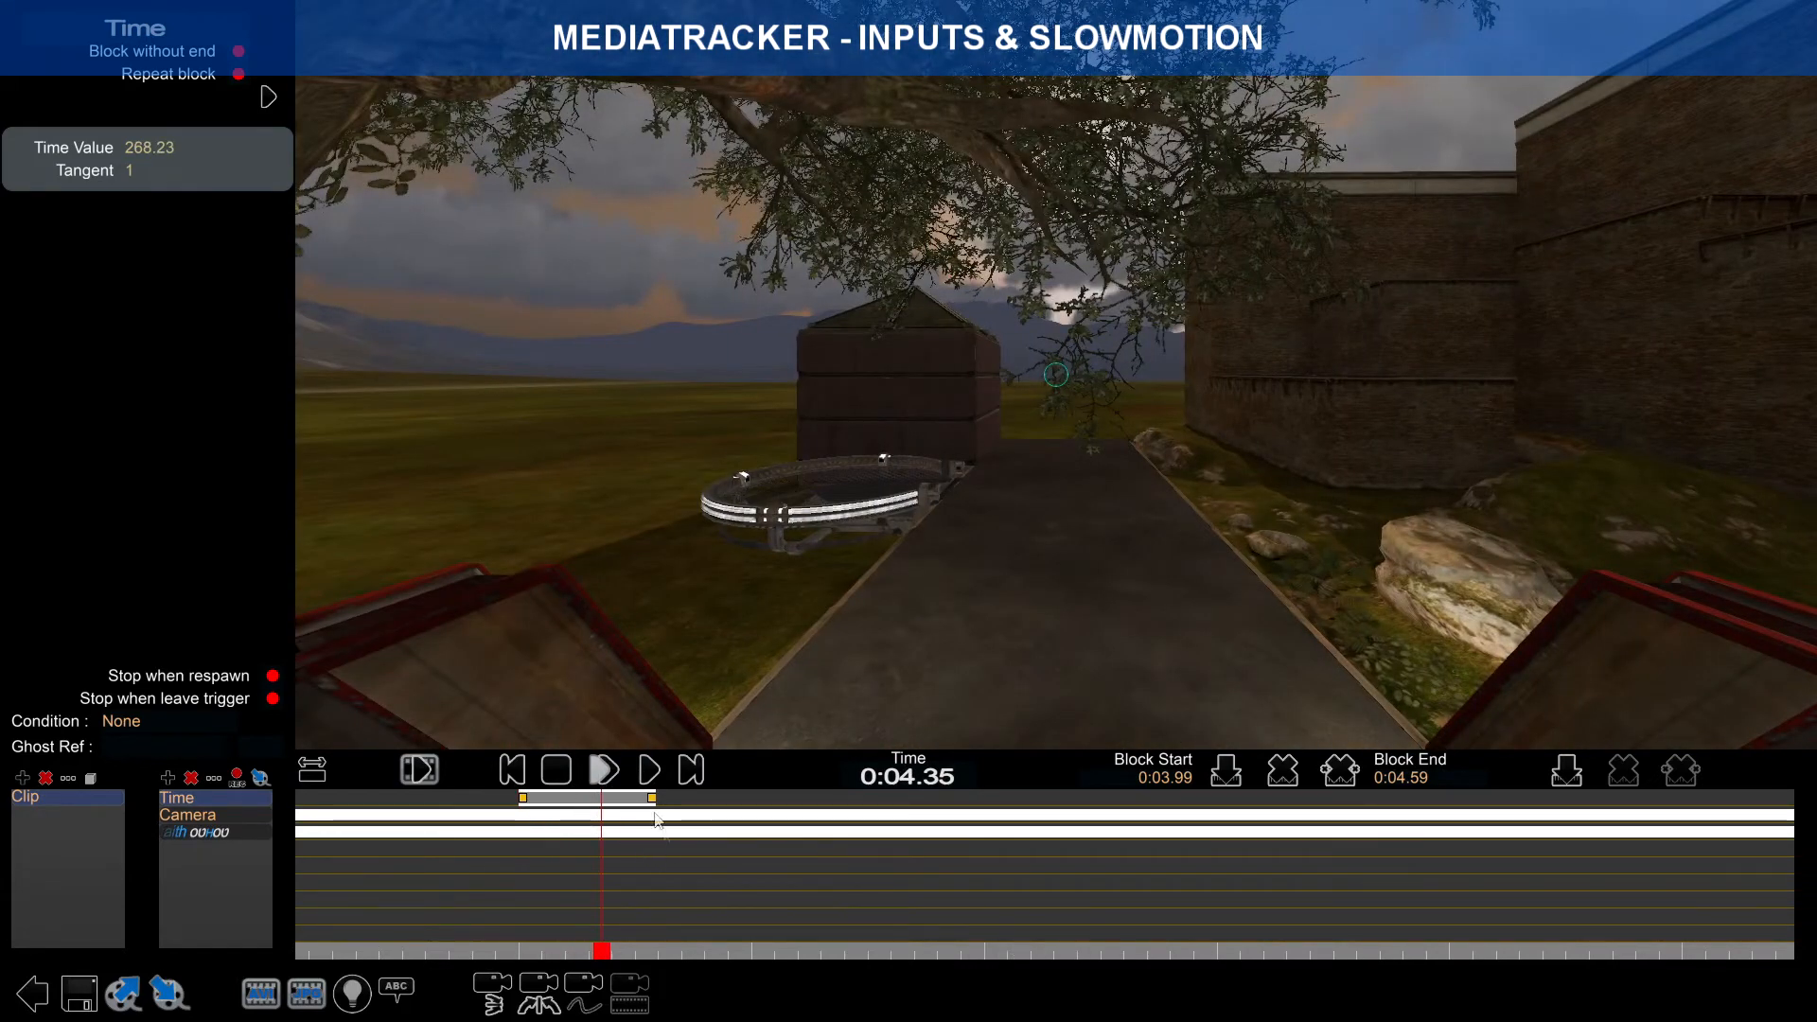
pyautogui.click(653, 801)
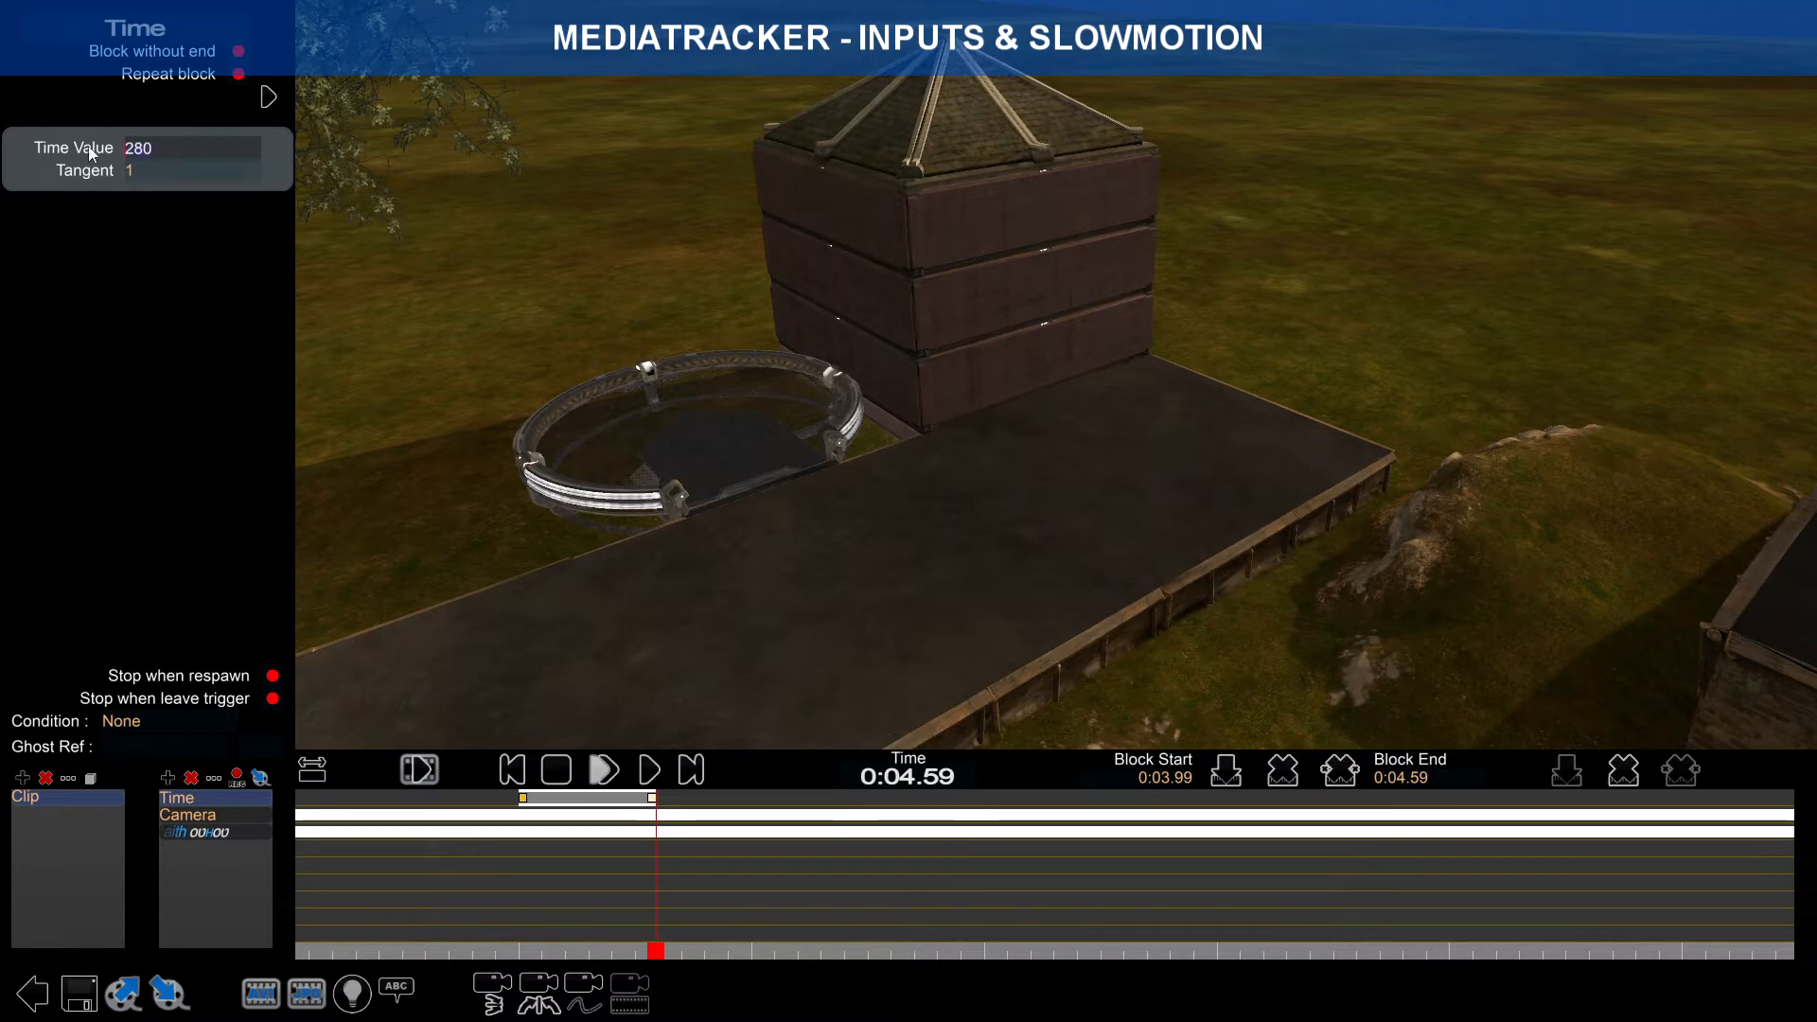
pyautogui.write('260')
pyautogui.press('Return')
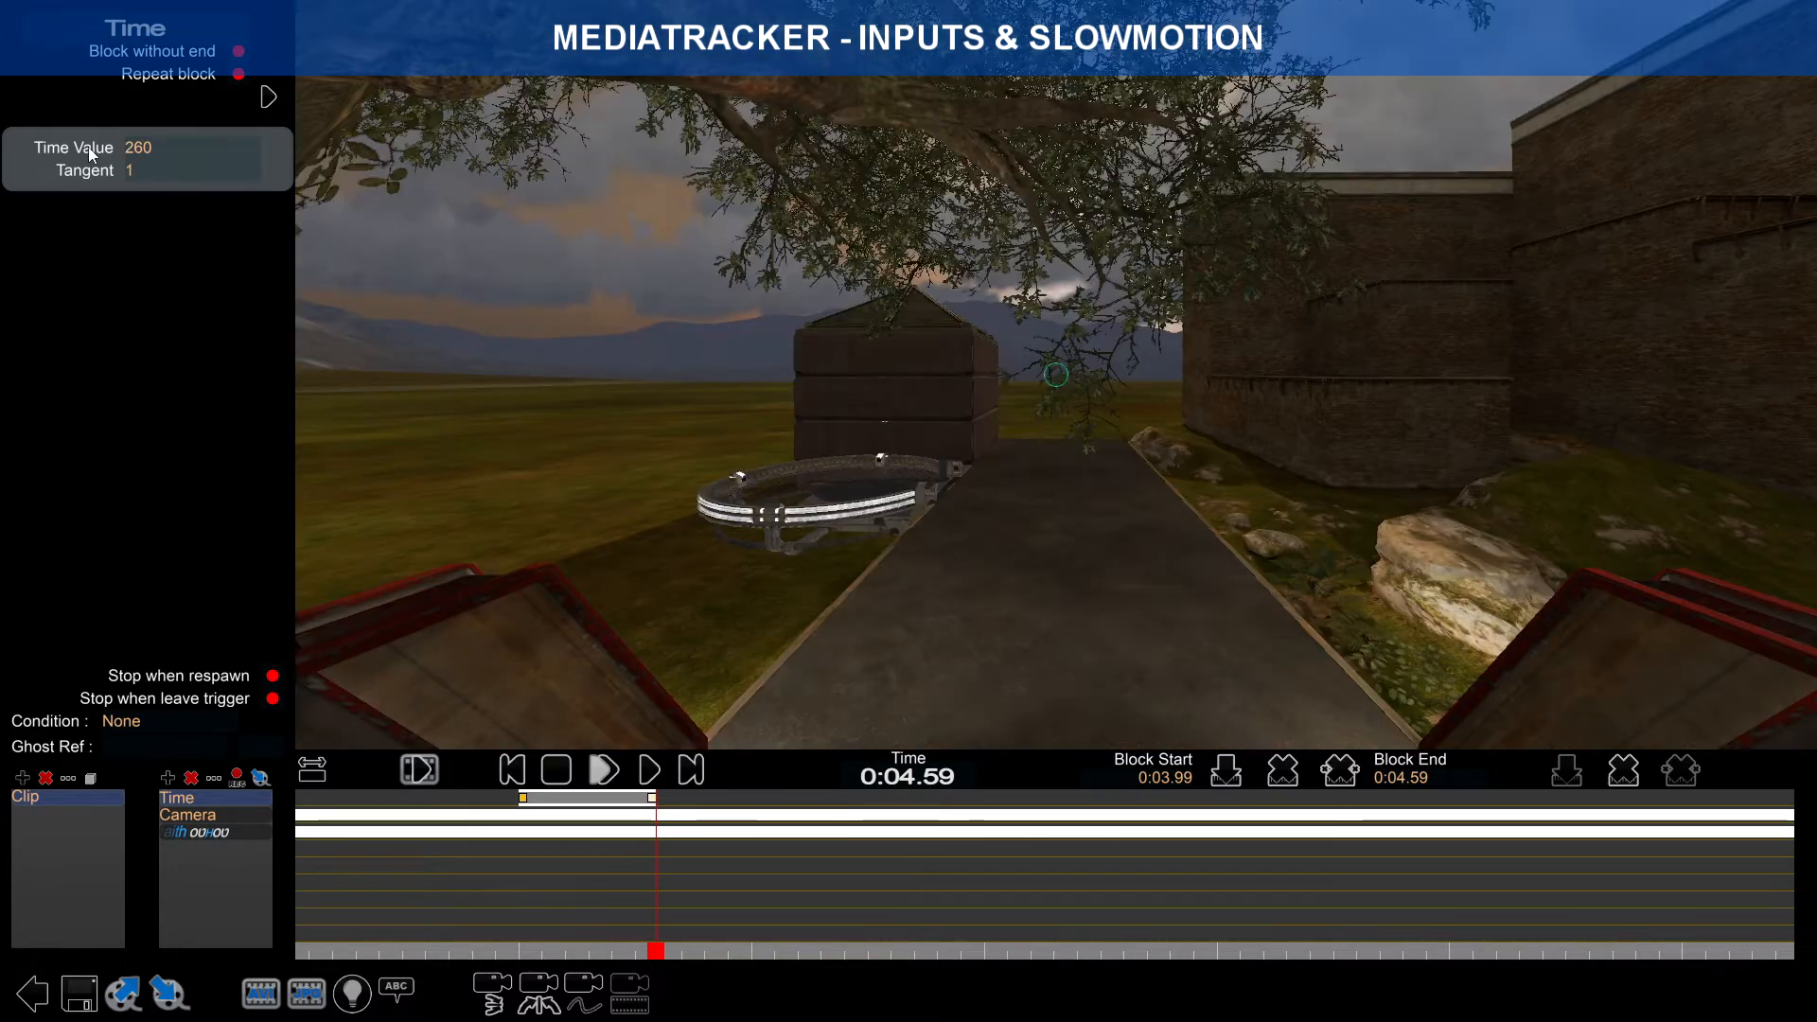
# Step: Set the start key at 0:03.99 to Time Value 248, correcting an earlier 245
pyautogui.moveTo(656, 953); pyautogui.dragTo(519, 918)
pyautogui.click(524, 799)
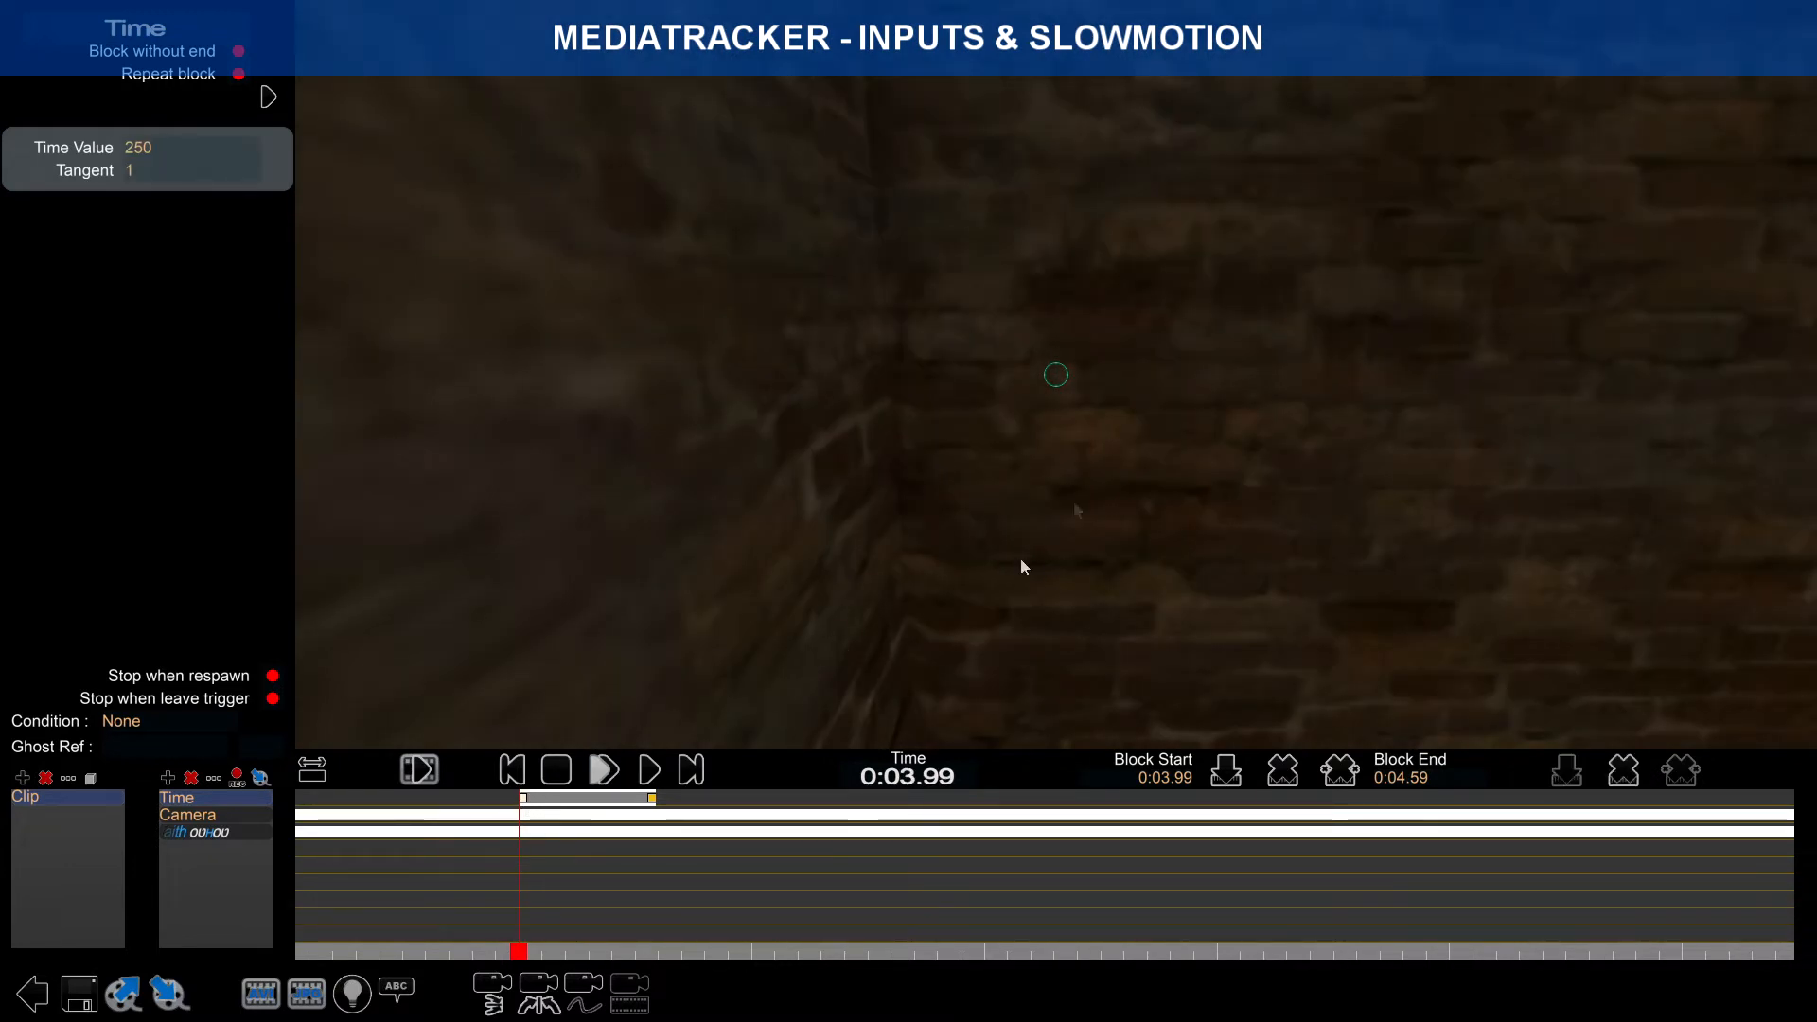
pyautogui.write('245')
pyautogui.press('Return')
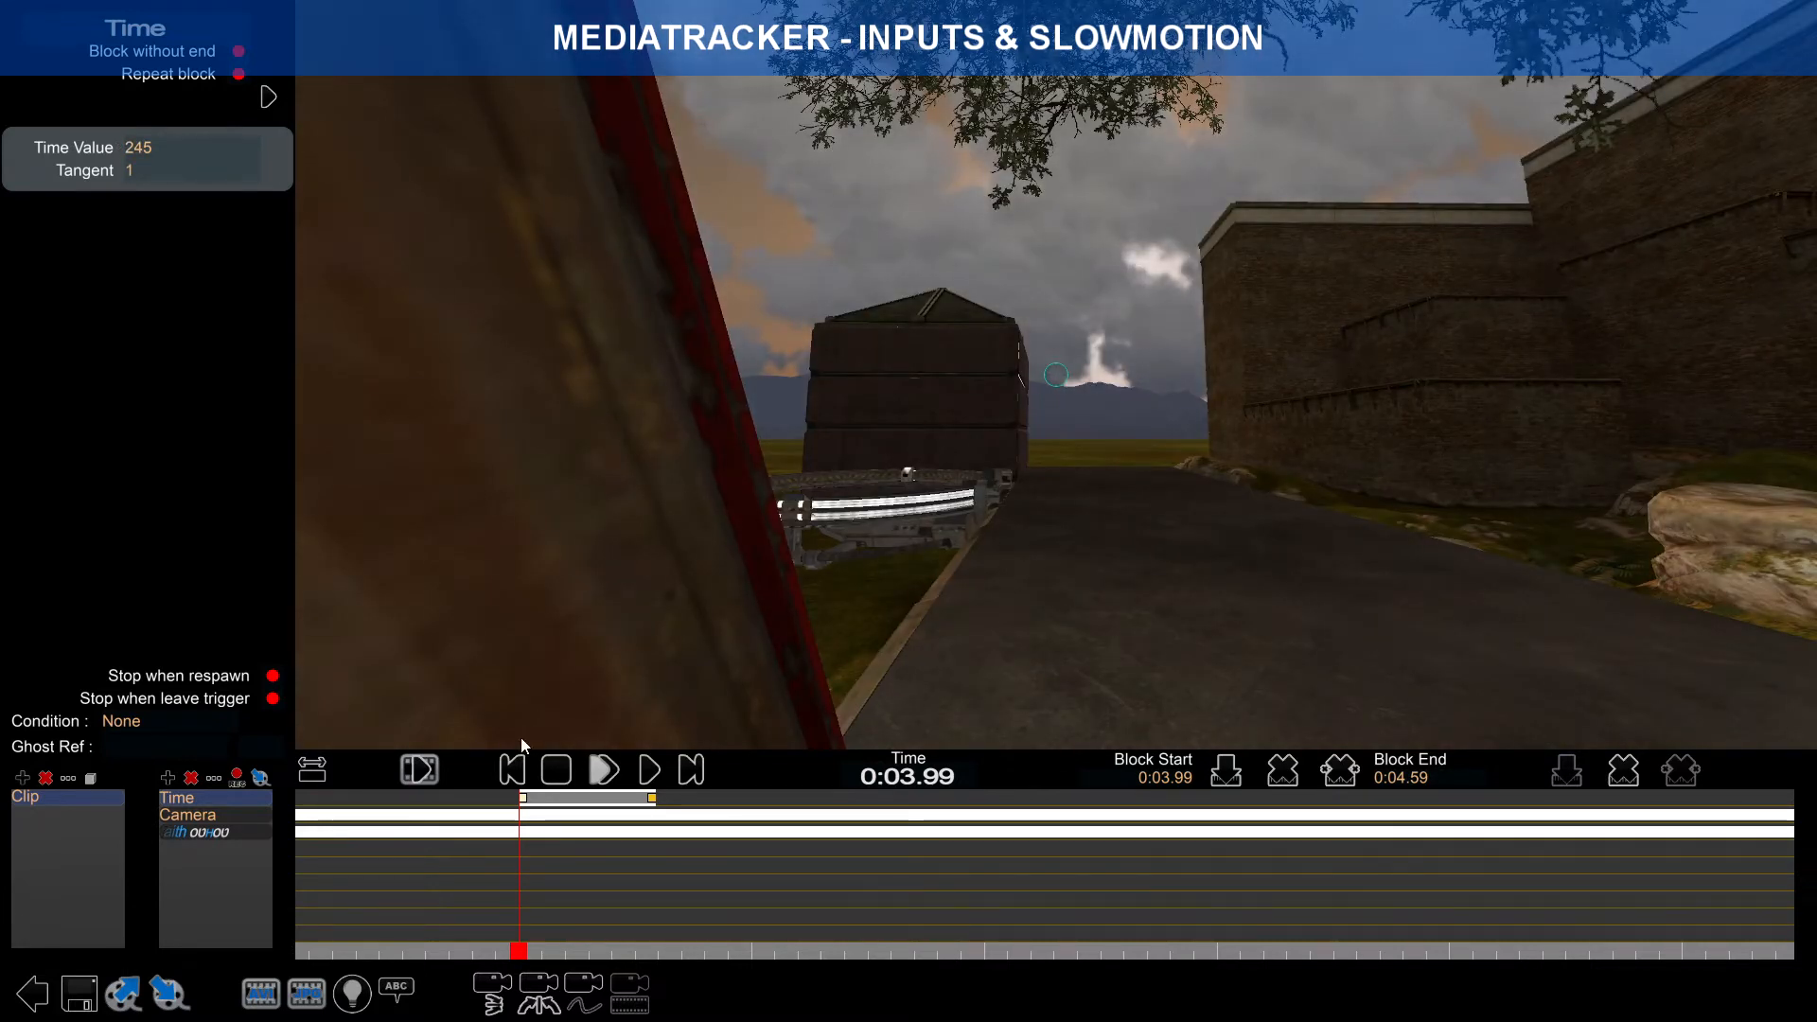
pyautogui.click(168, 155)
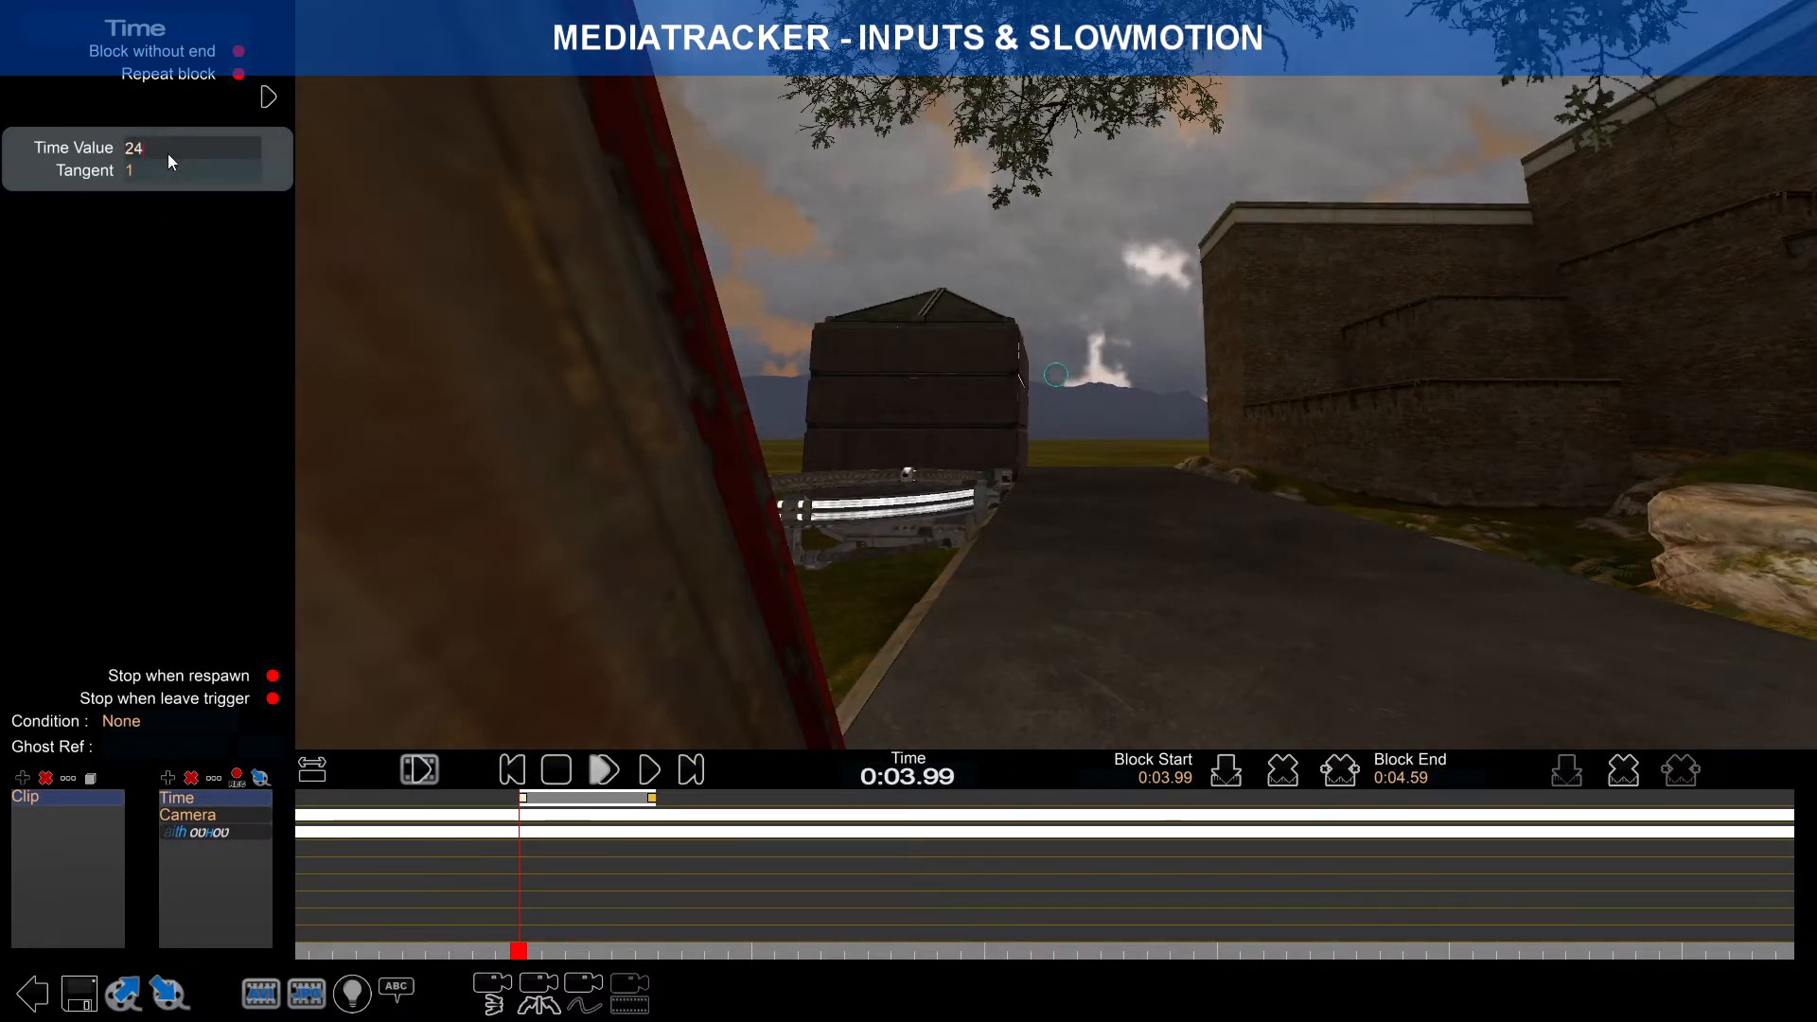
pyautogui.write('7')
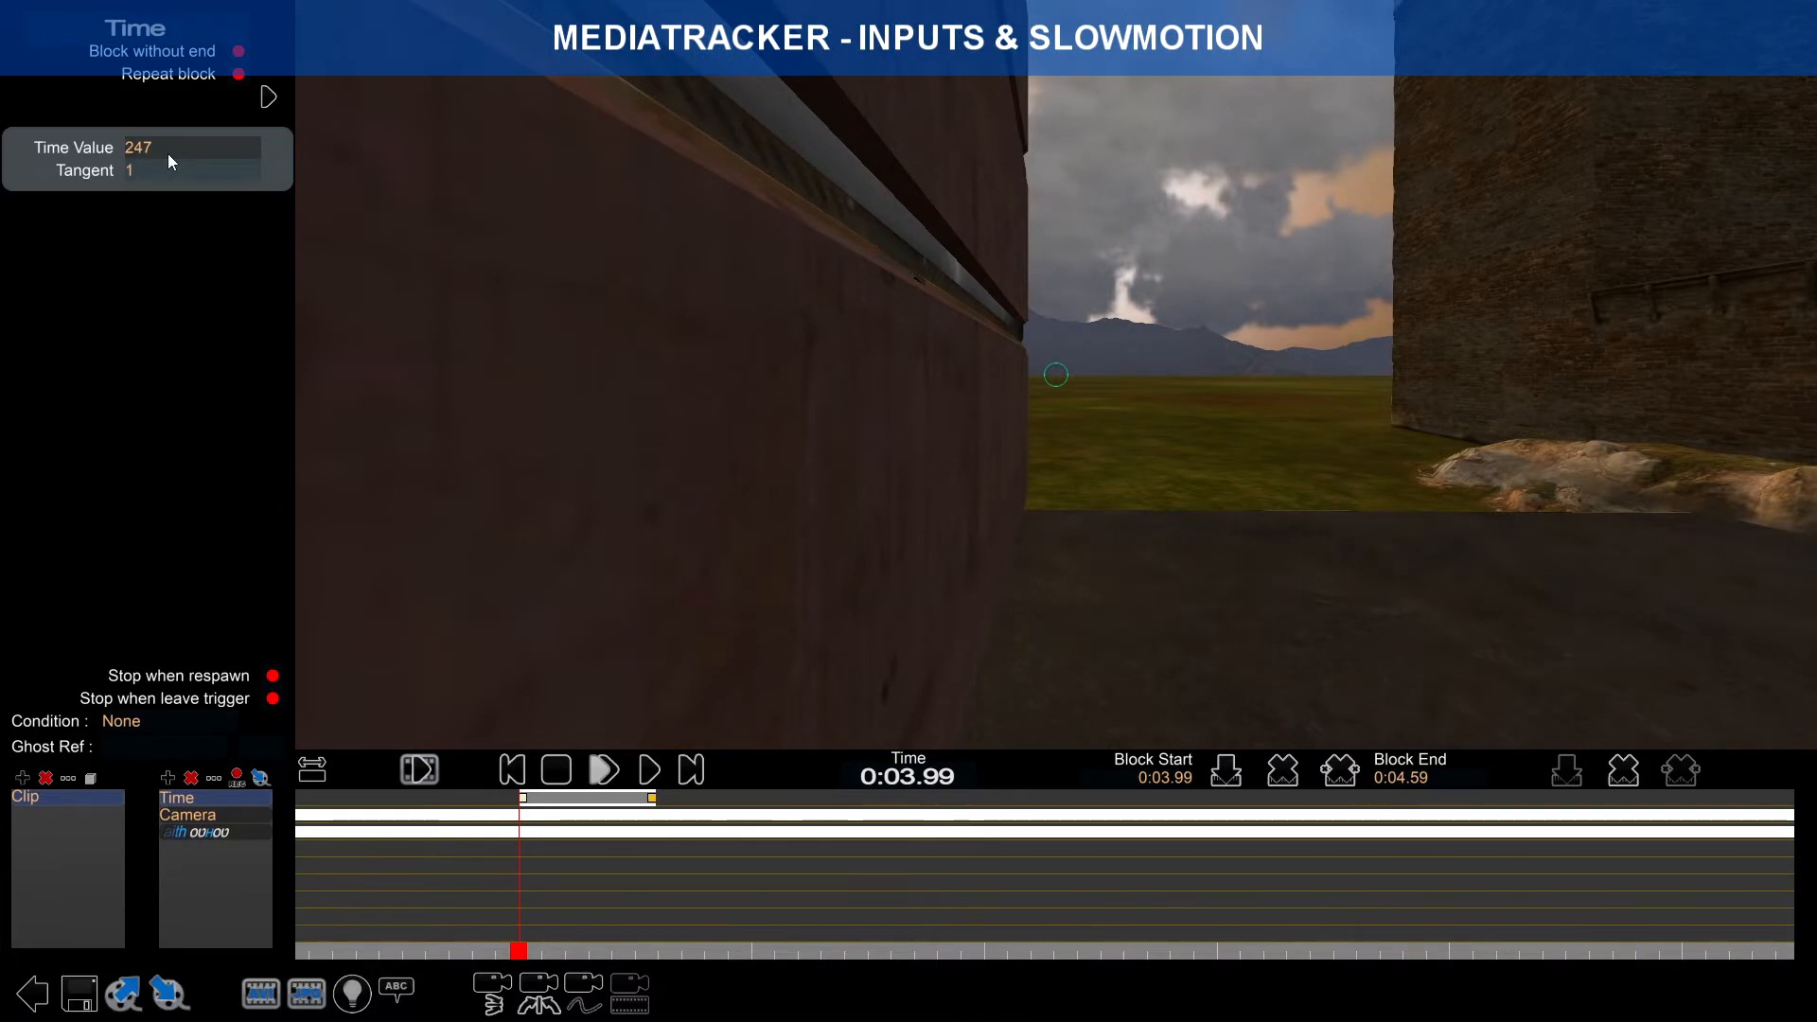
pyautogui.press('BackSpace')
pyautogui.write('8')
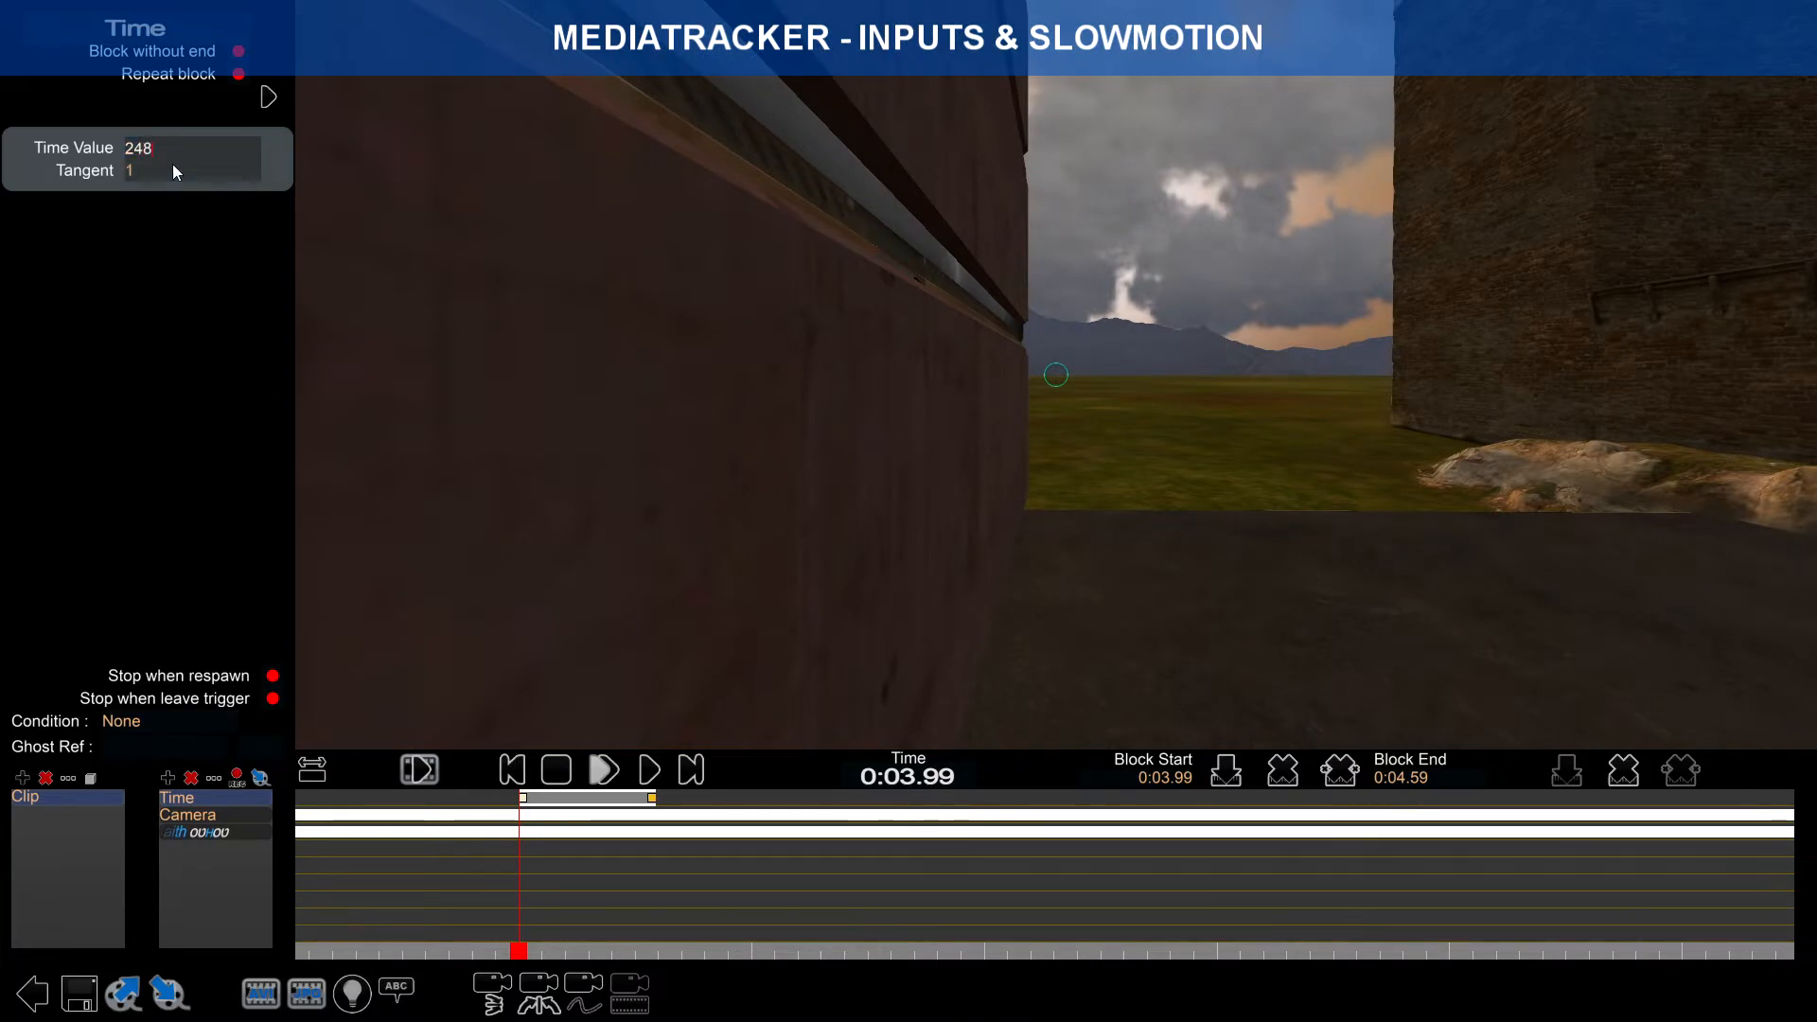
pyautogui.press('Return')
pyautogui.click(178, 156)
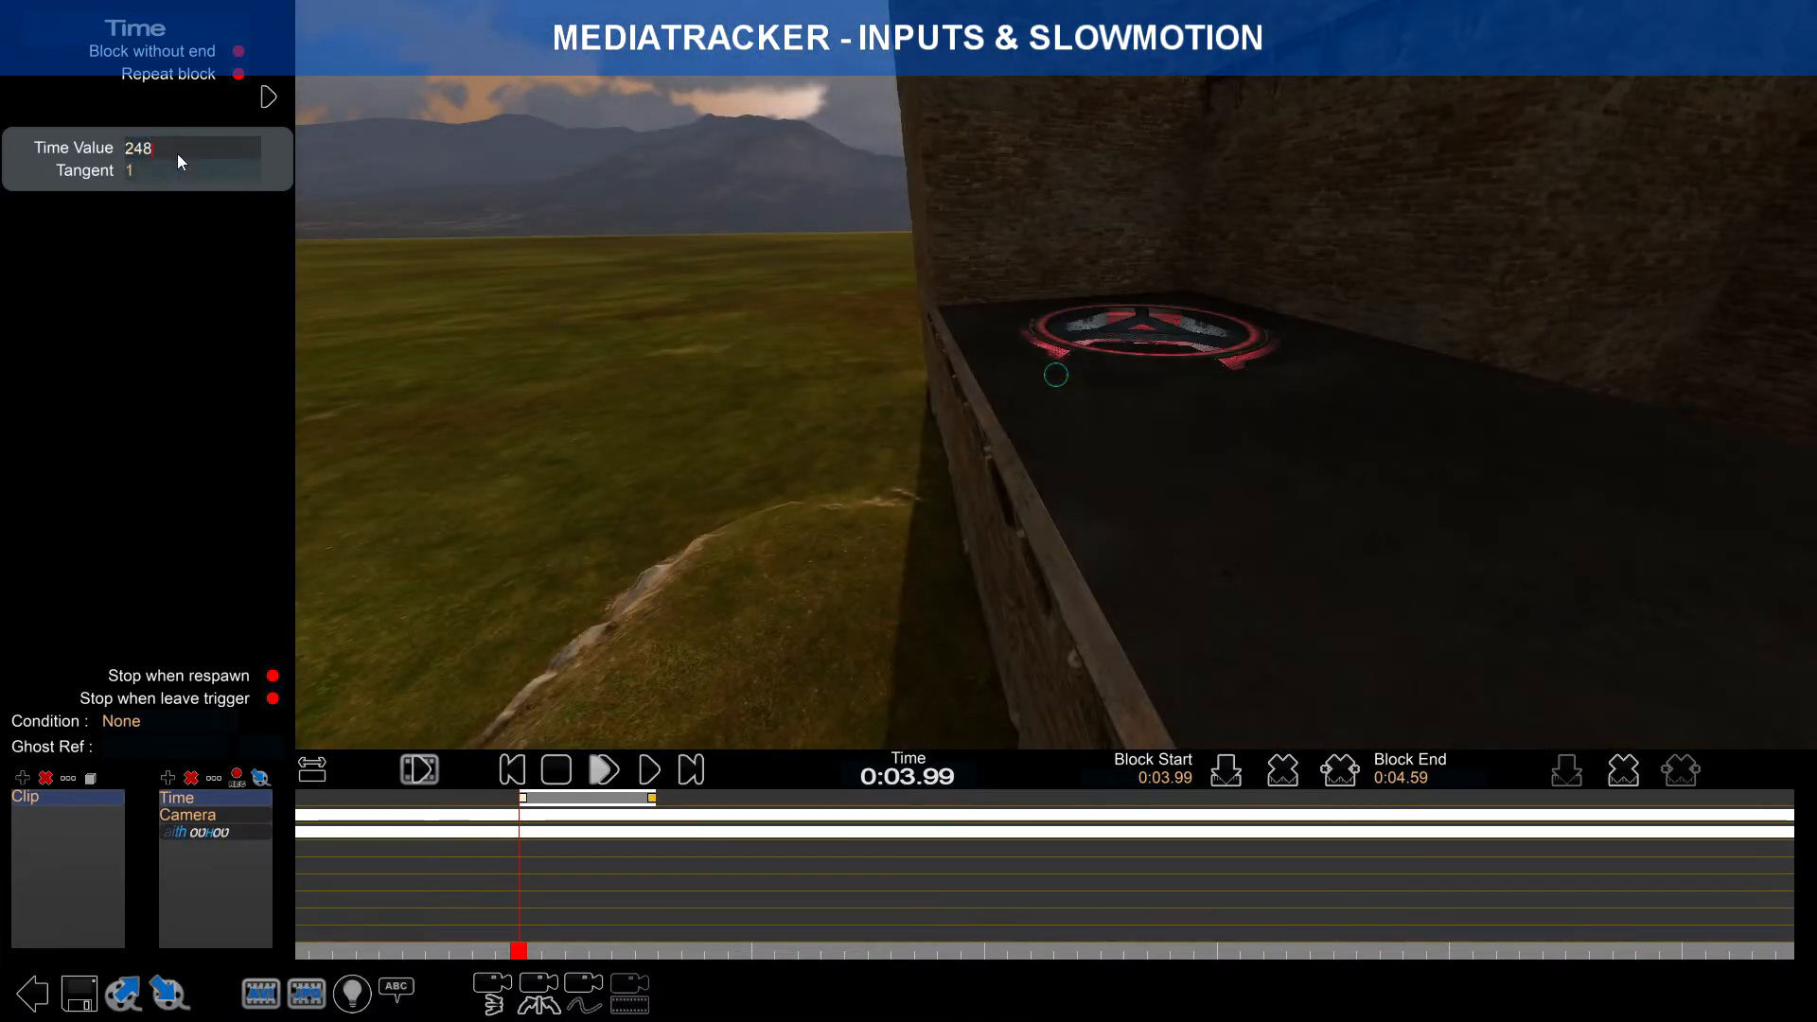
pyautogui.moveTo(516, 952); pyautogui.dragTo(519, 952)
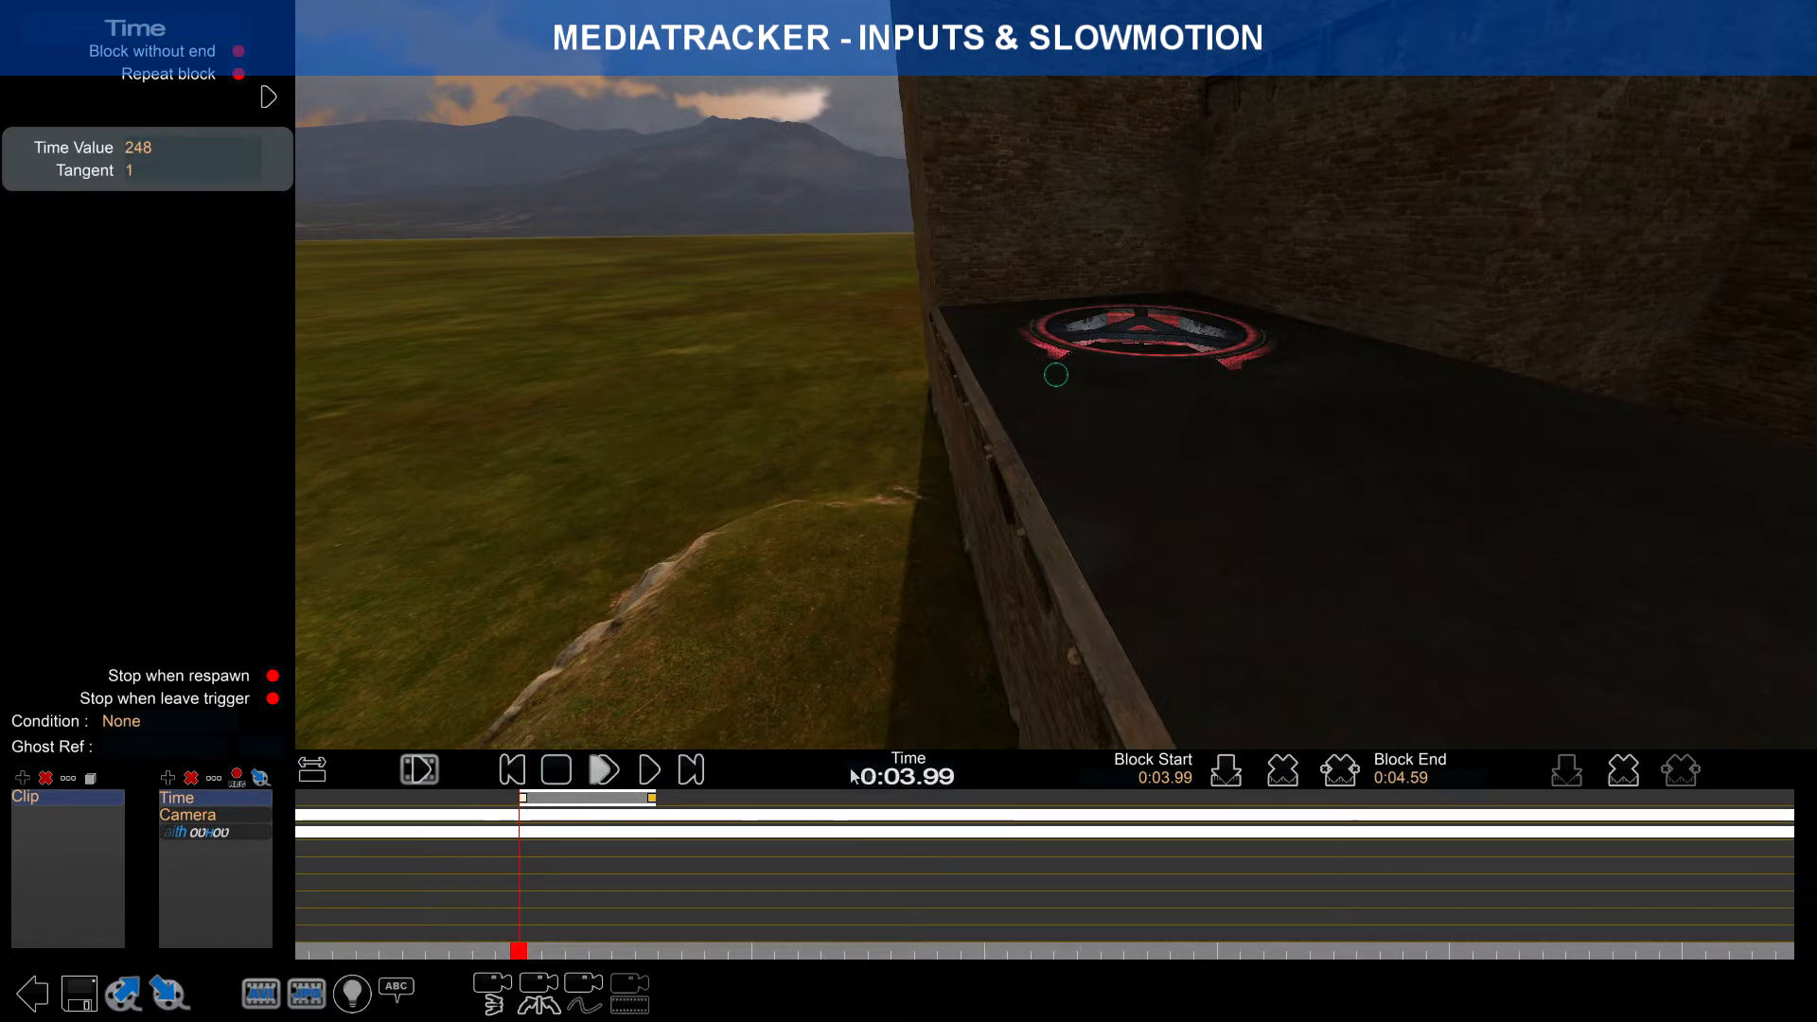
# Step: Tighten the Time block to span exactly 0:04.00 to 0:04.10
pyautogui.scroll(3, 597, 824)
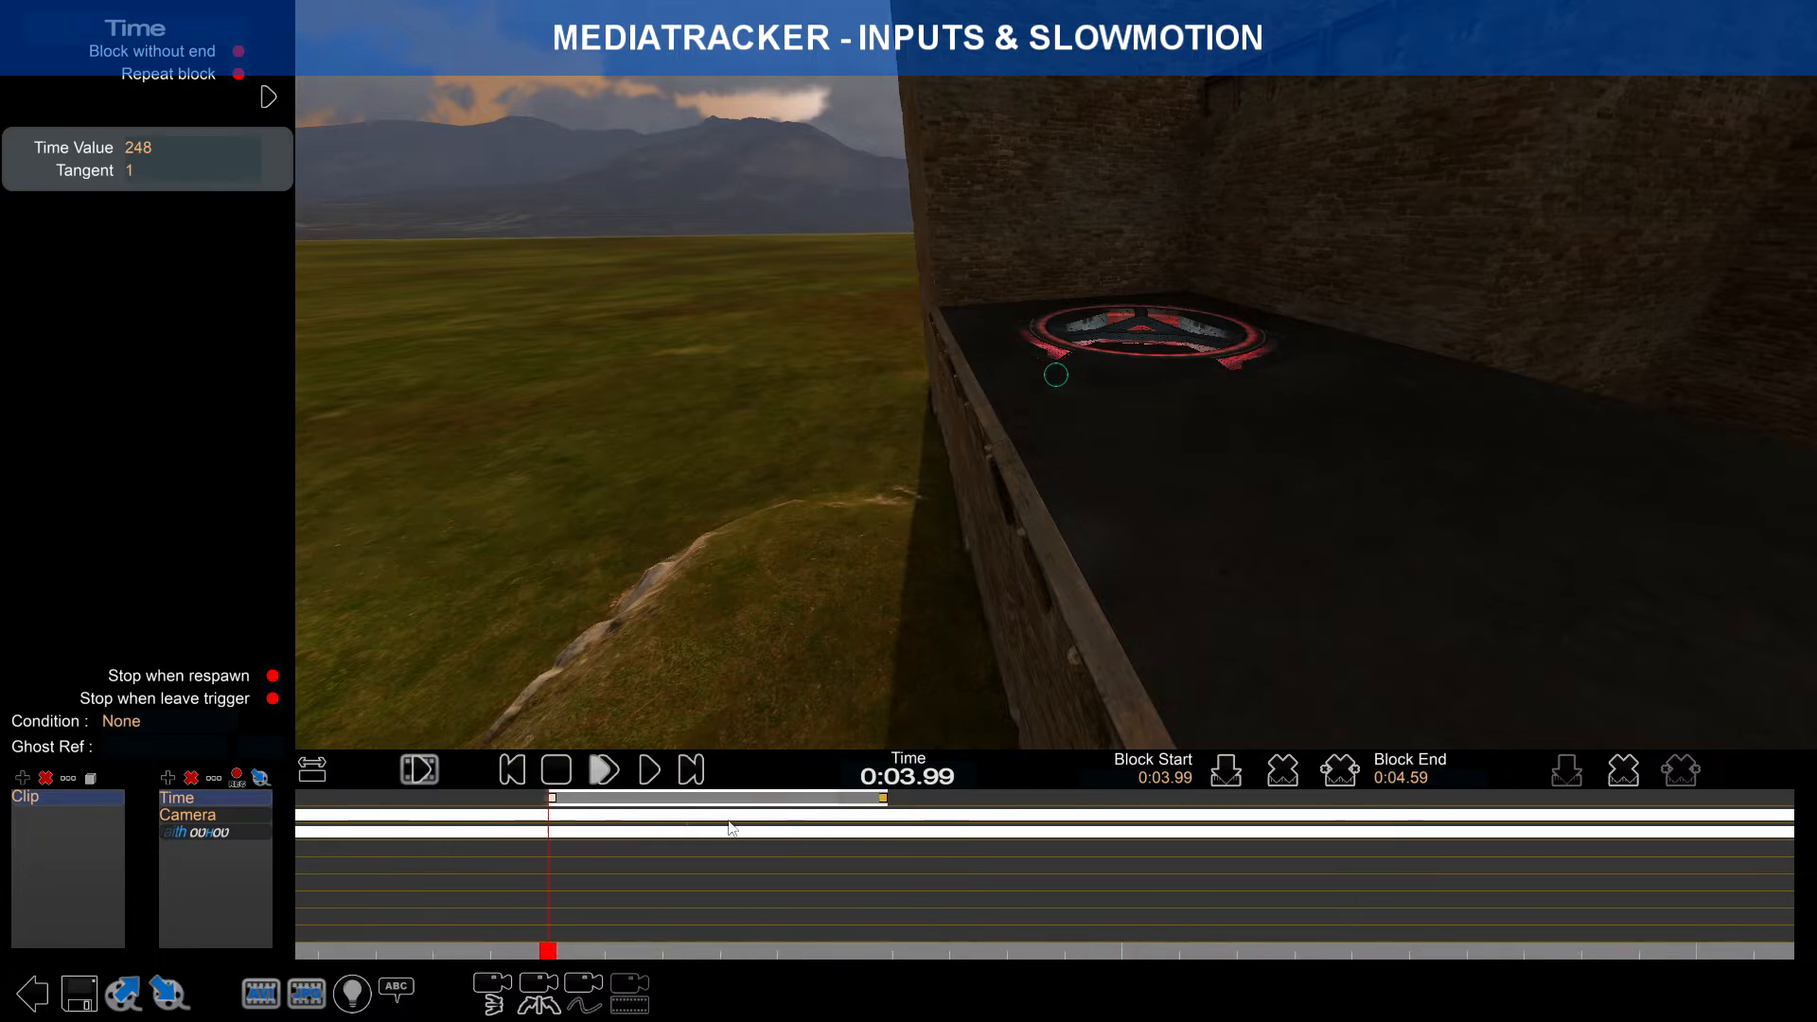
pyautogui.moveTo(610, 802); pyautogui.dragTo(611, 801)
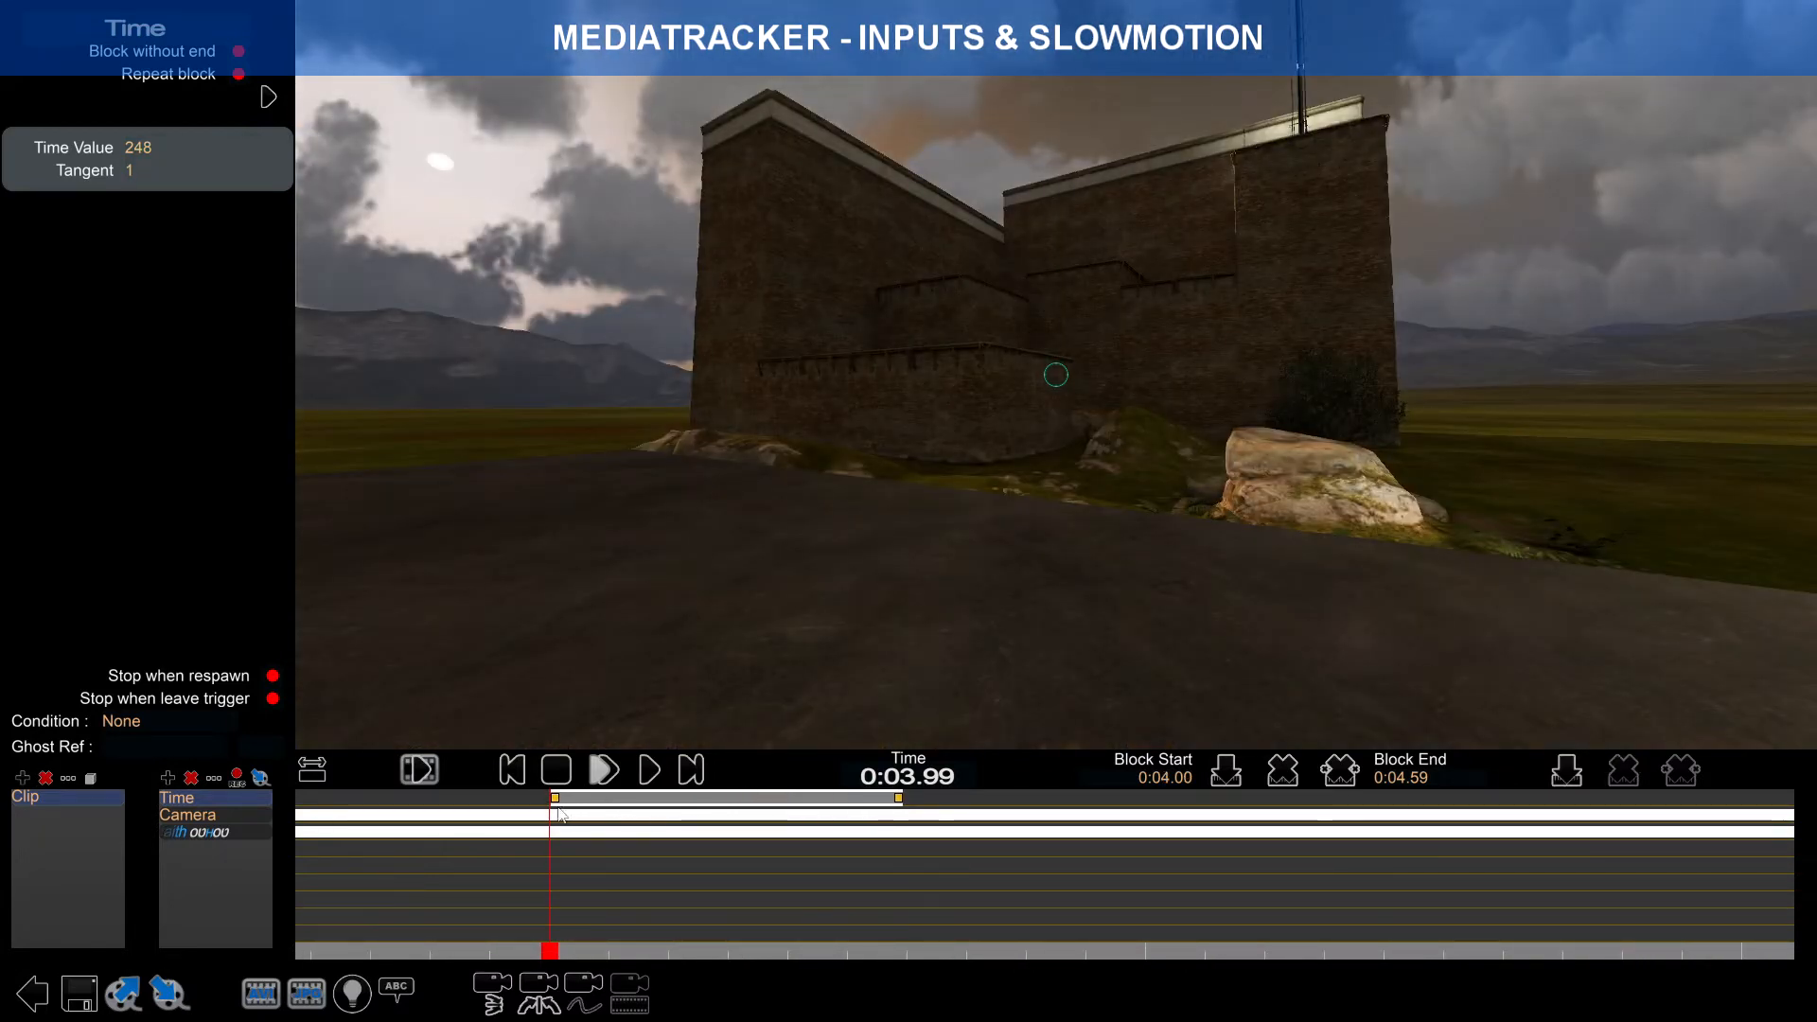
pyautogui.click(556, 799)
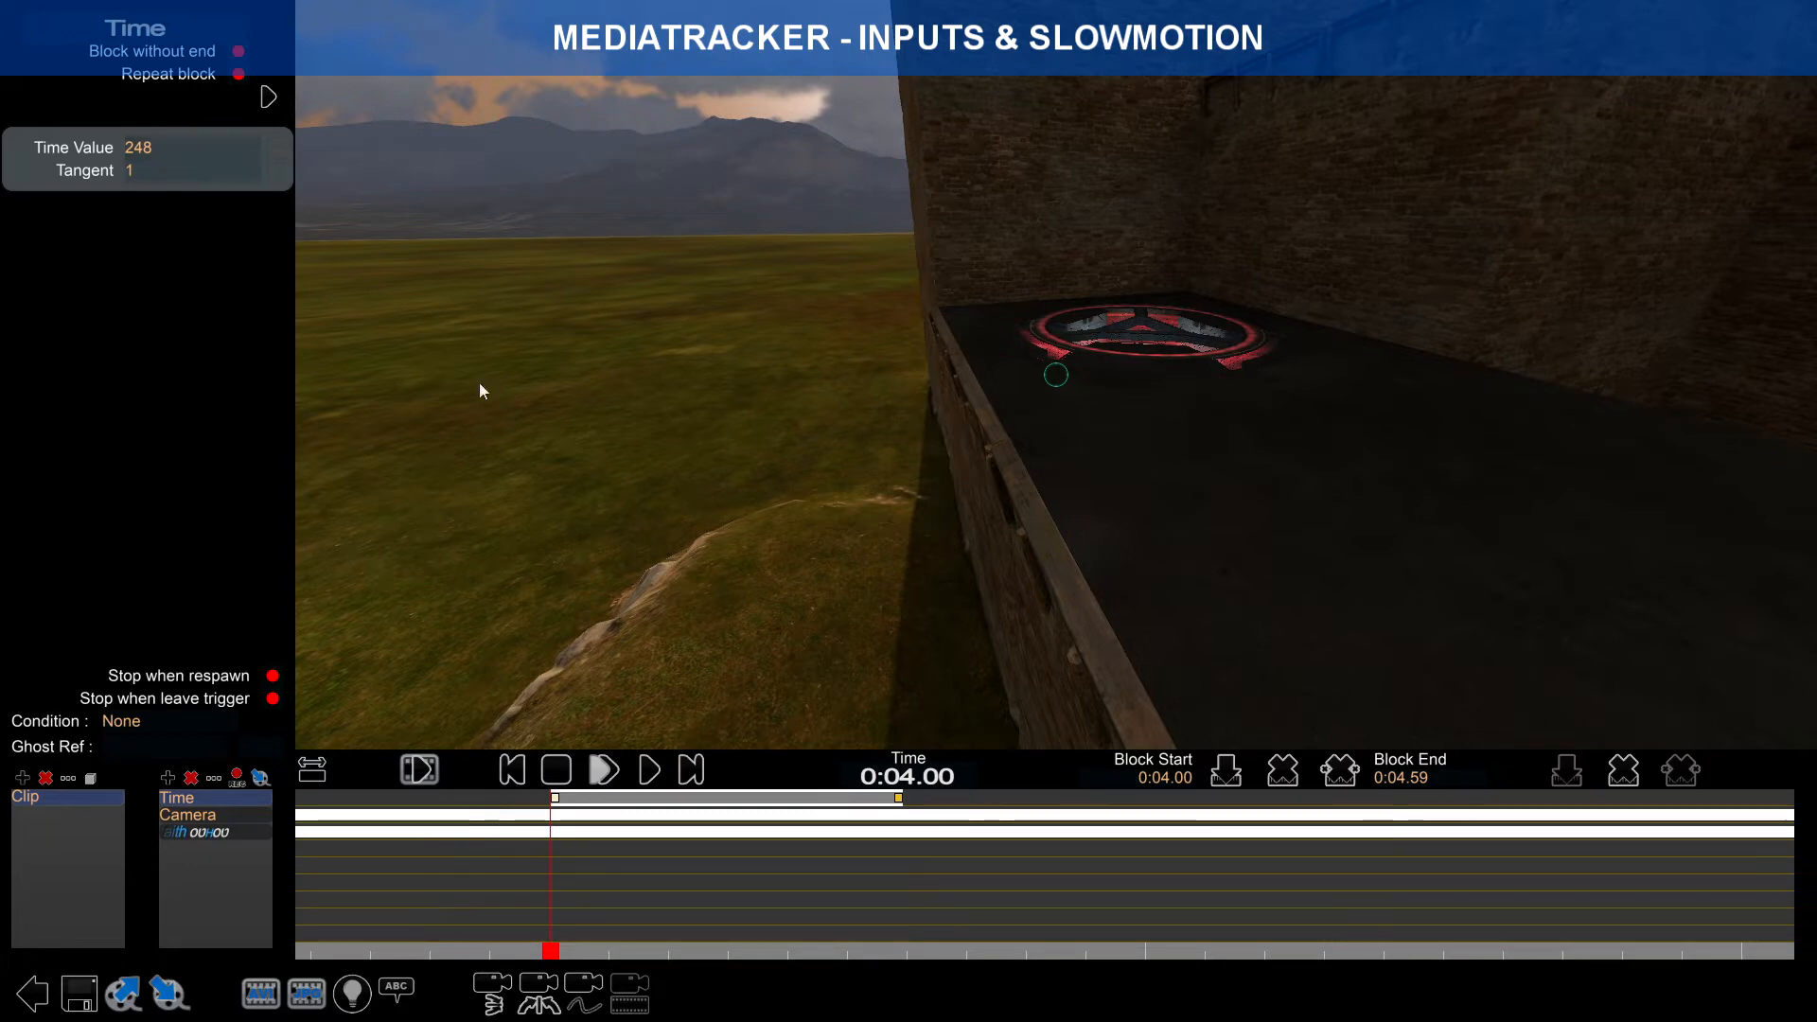
pyautogui.moveTo(901, 805); pyautogui.dragTo(599, 812)
pyautogui.scroll(2, 716, 836)
pyautogui.scroll(1, 537, 825)
pyautogui.moveTo(464, 822); pyautogui.dragTo(592, 805, button='right')
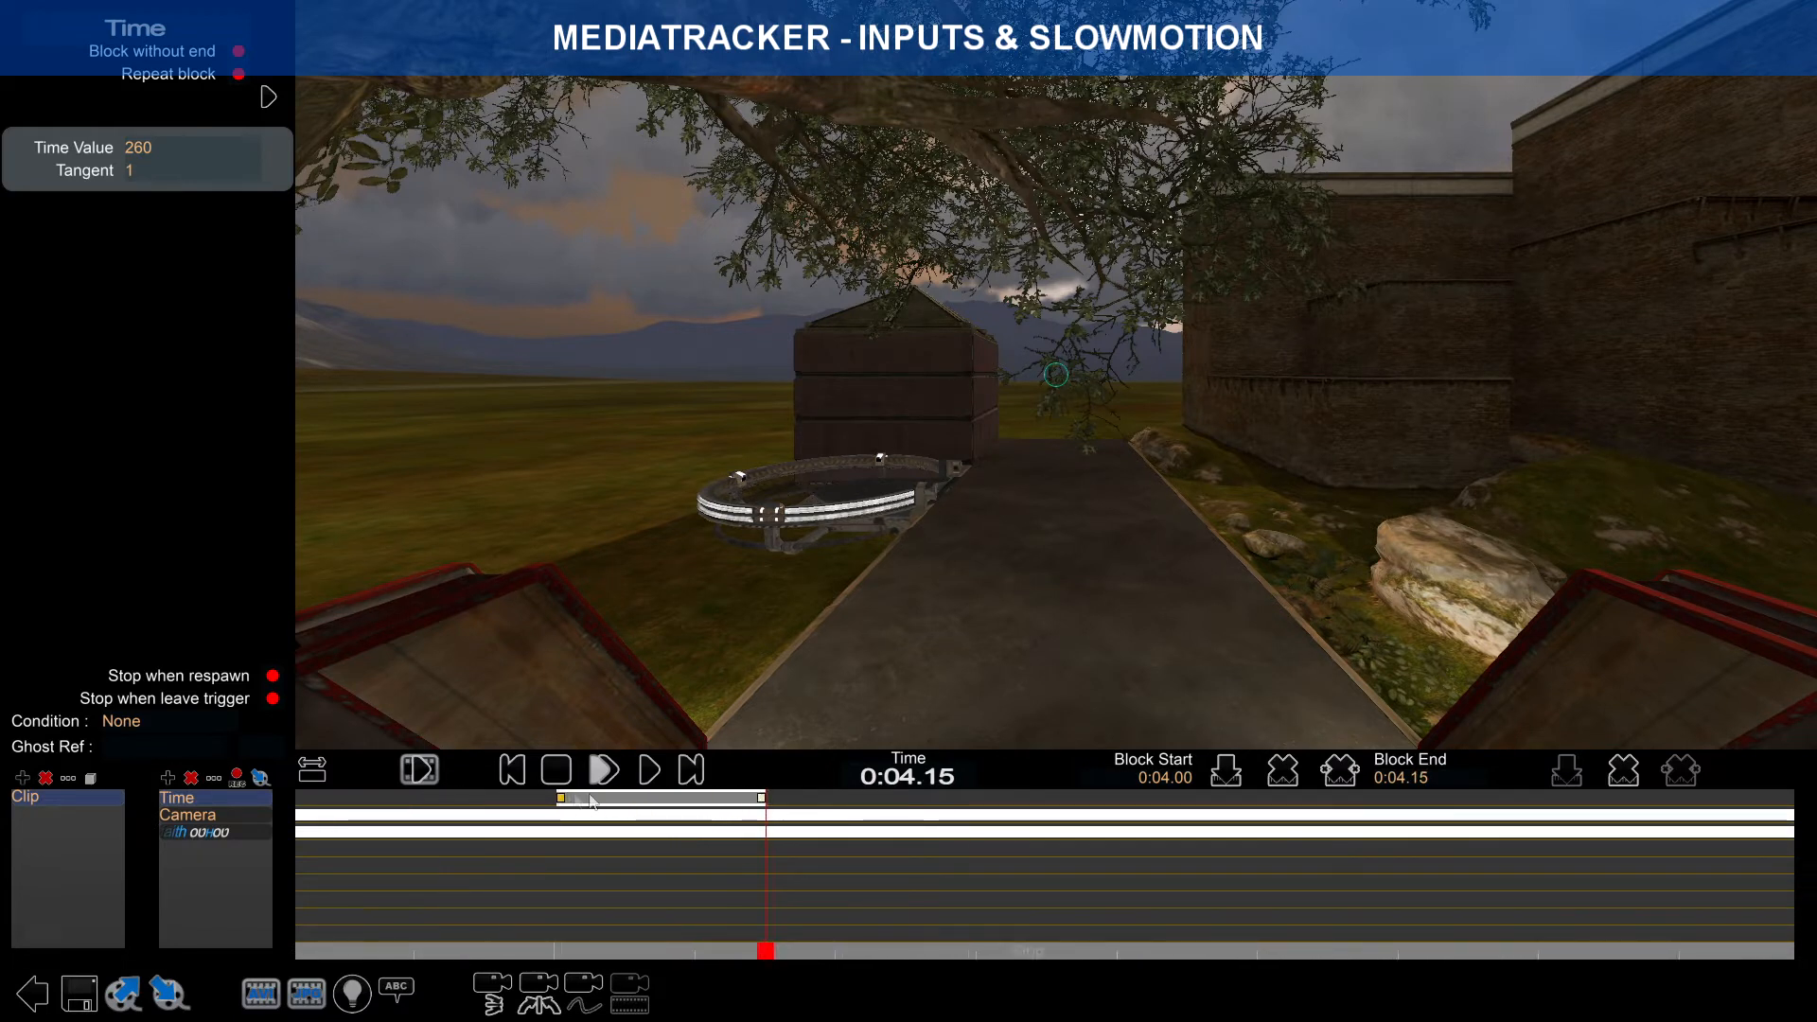
pyautogui.moveTo(751, 803); pyautogui.dragTo(696, 806)
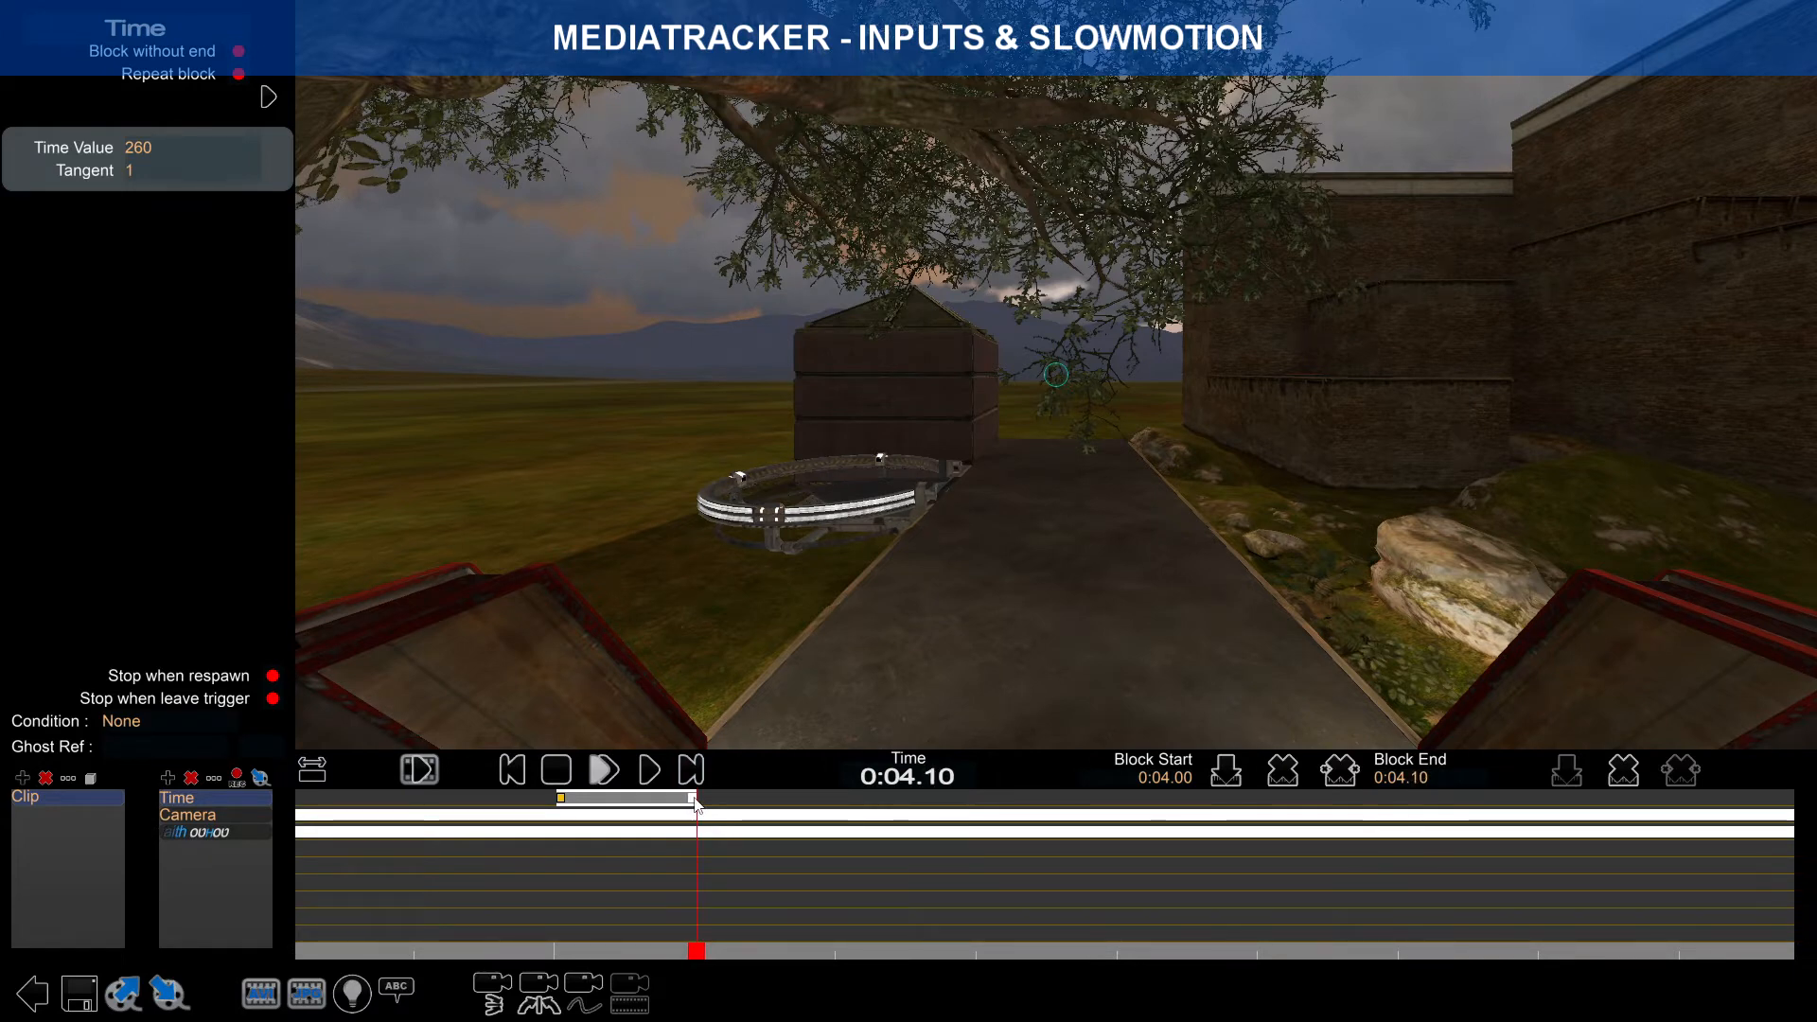
pyautogui.click(572, 800)
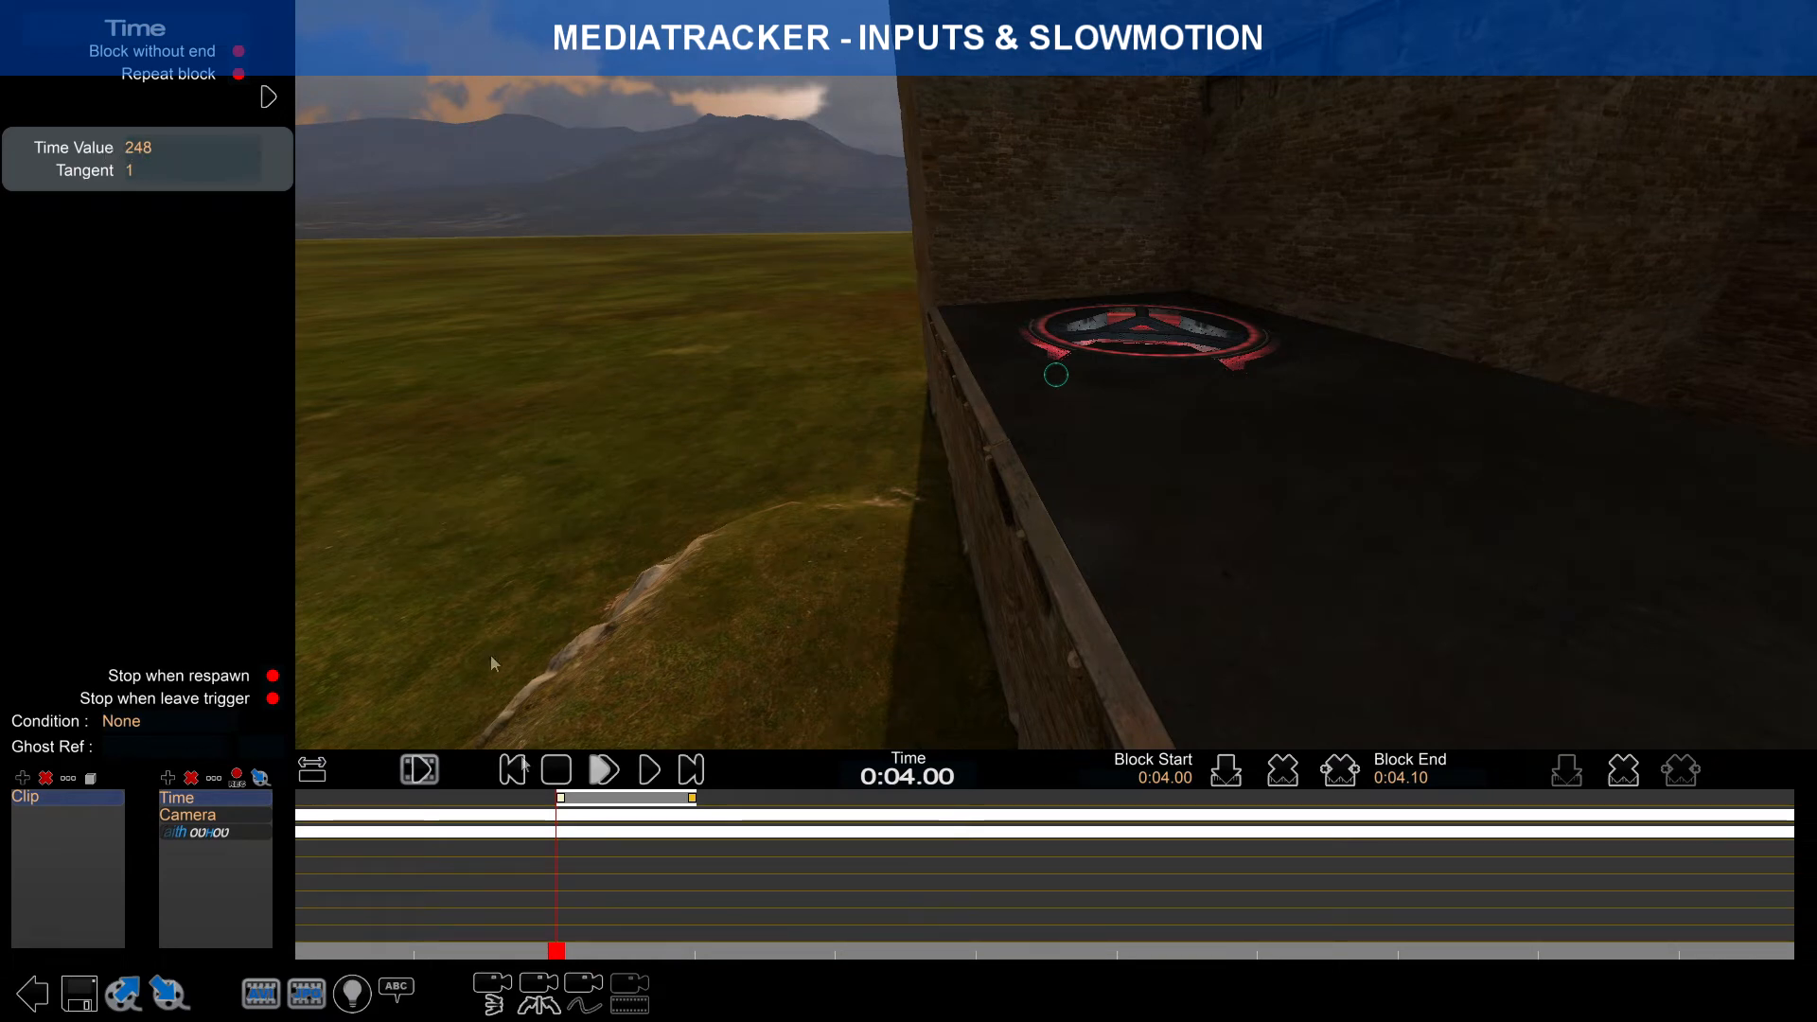
pyautogui.click(694, 800)
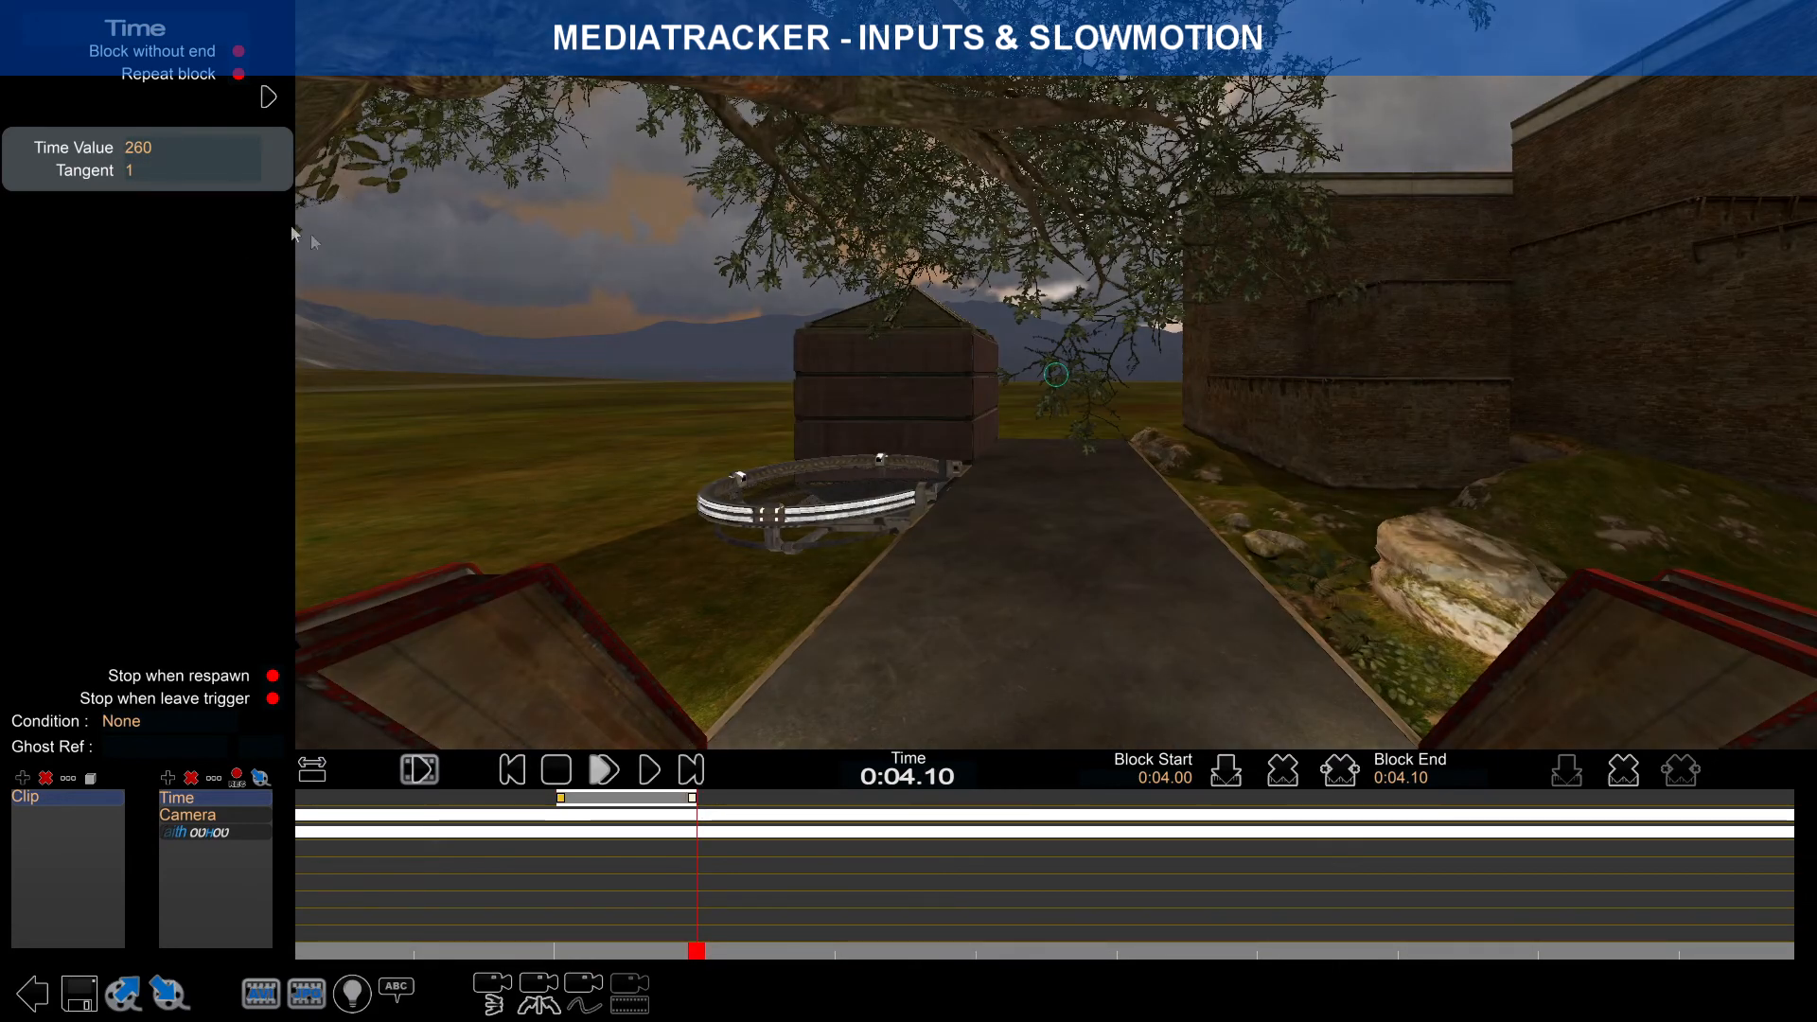
# Step: Change the end key's Time Value from 260 to 258
pyautogui.click(142, 150)
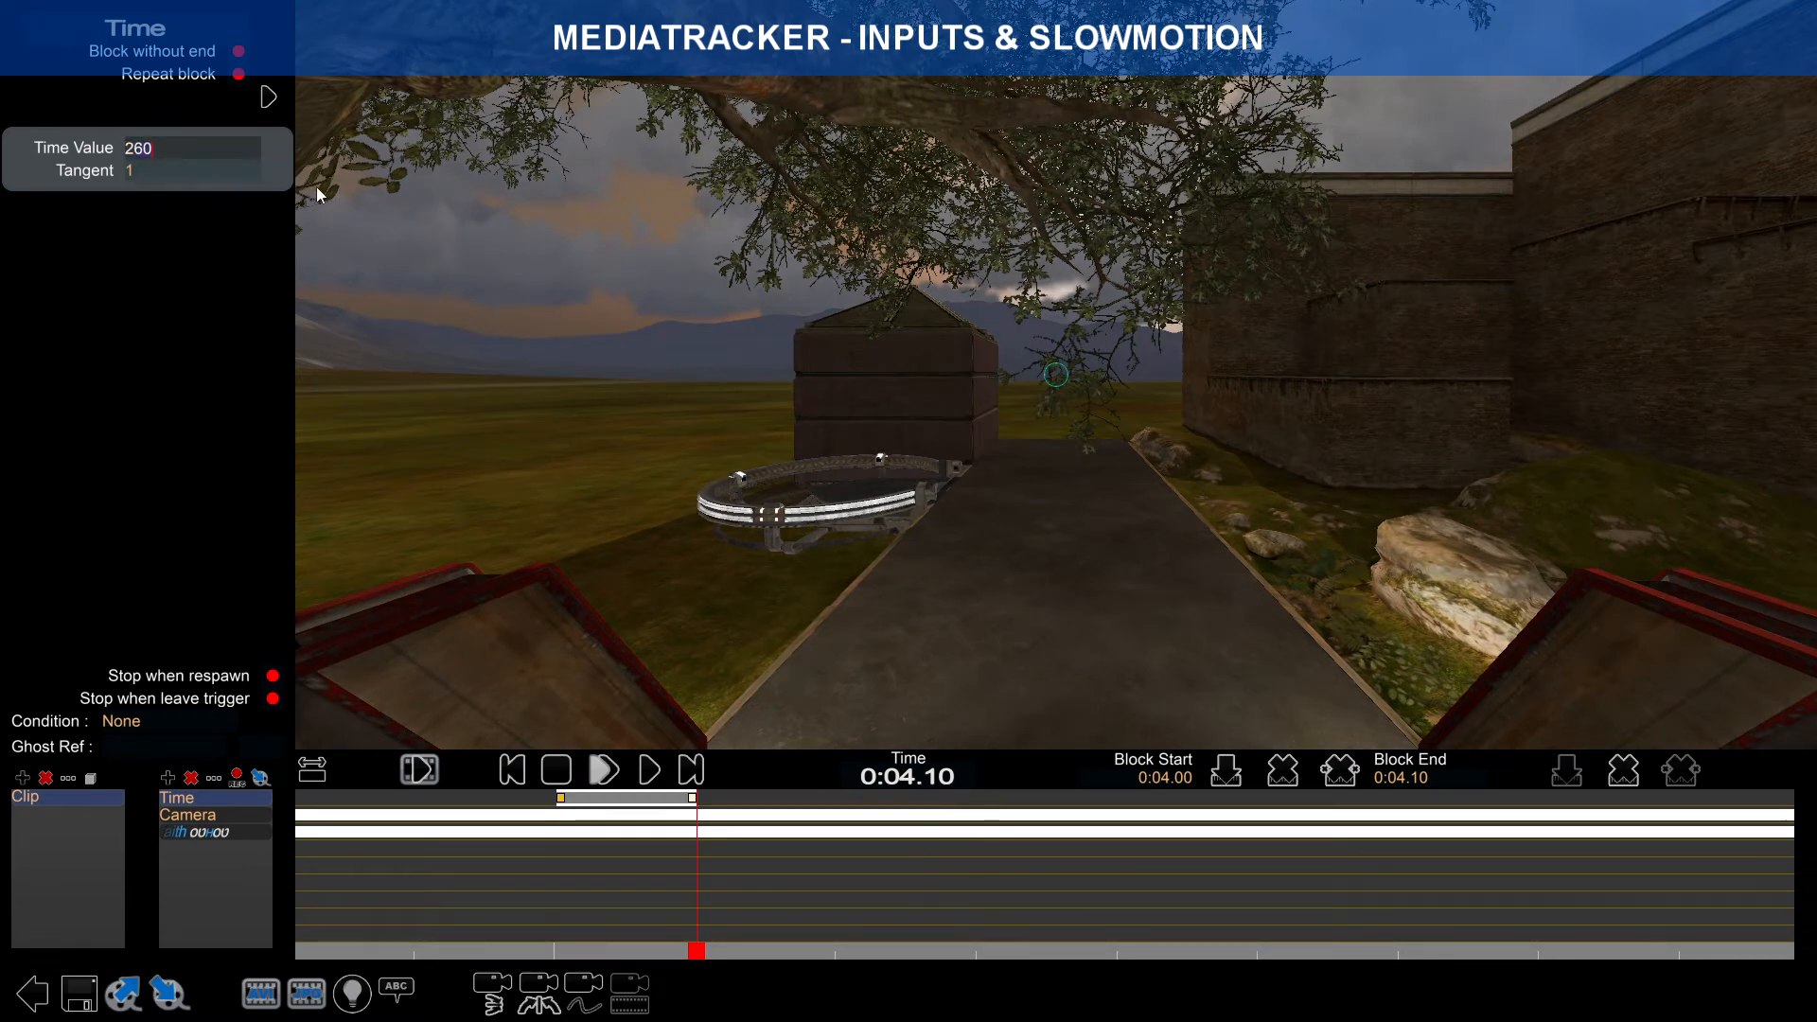
pyautogui.press('BackSpace')
pyautogui.press('BackSpace')
pyautogui.write('58')
pyautogui.press('Return')
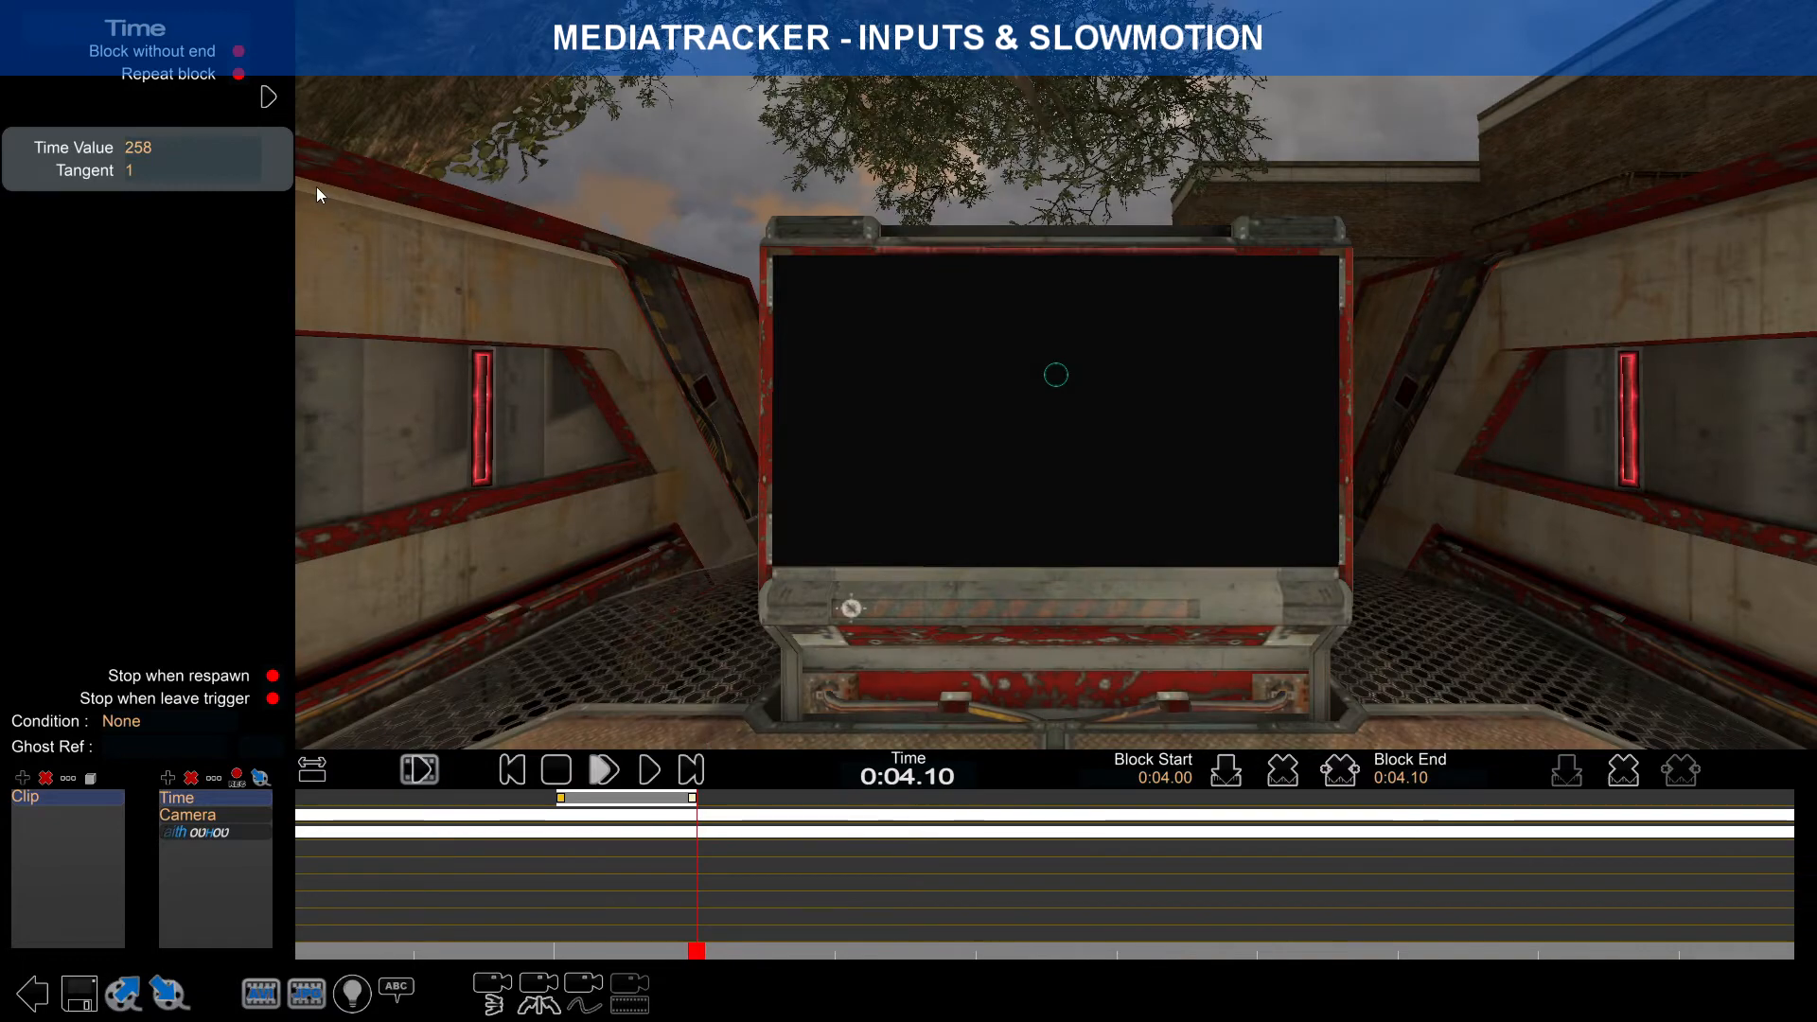
pyautogui.moveTo(697, 949); pyautogui.dragTo(553, 895)
# Step: Preview the short slow-motion block several times at normal and slow speed
pyautogui.click(604, 769)
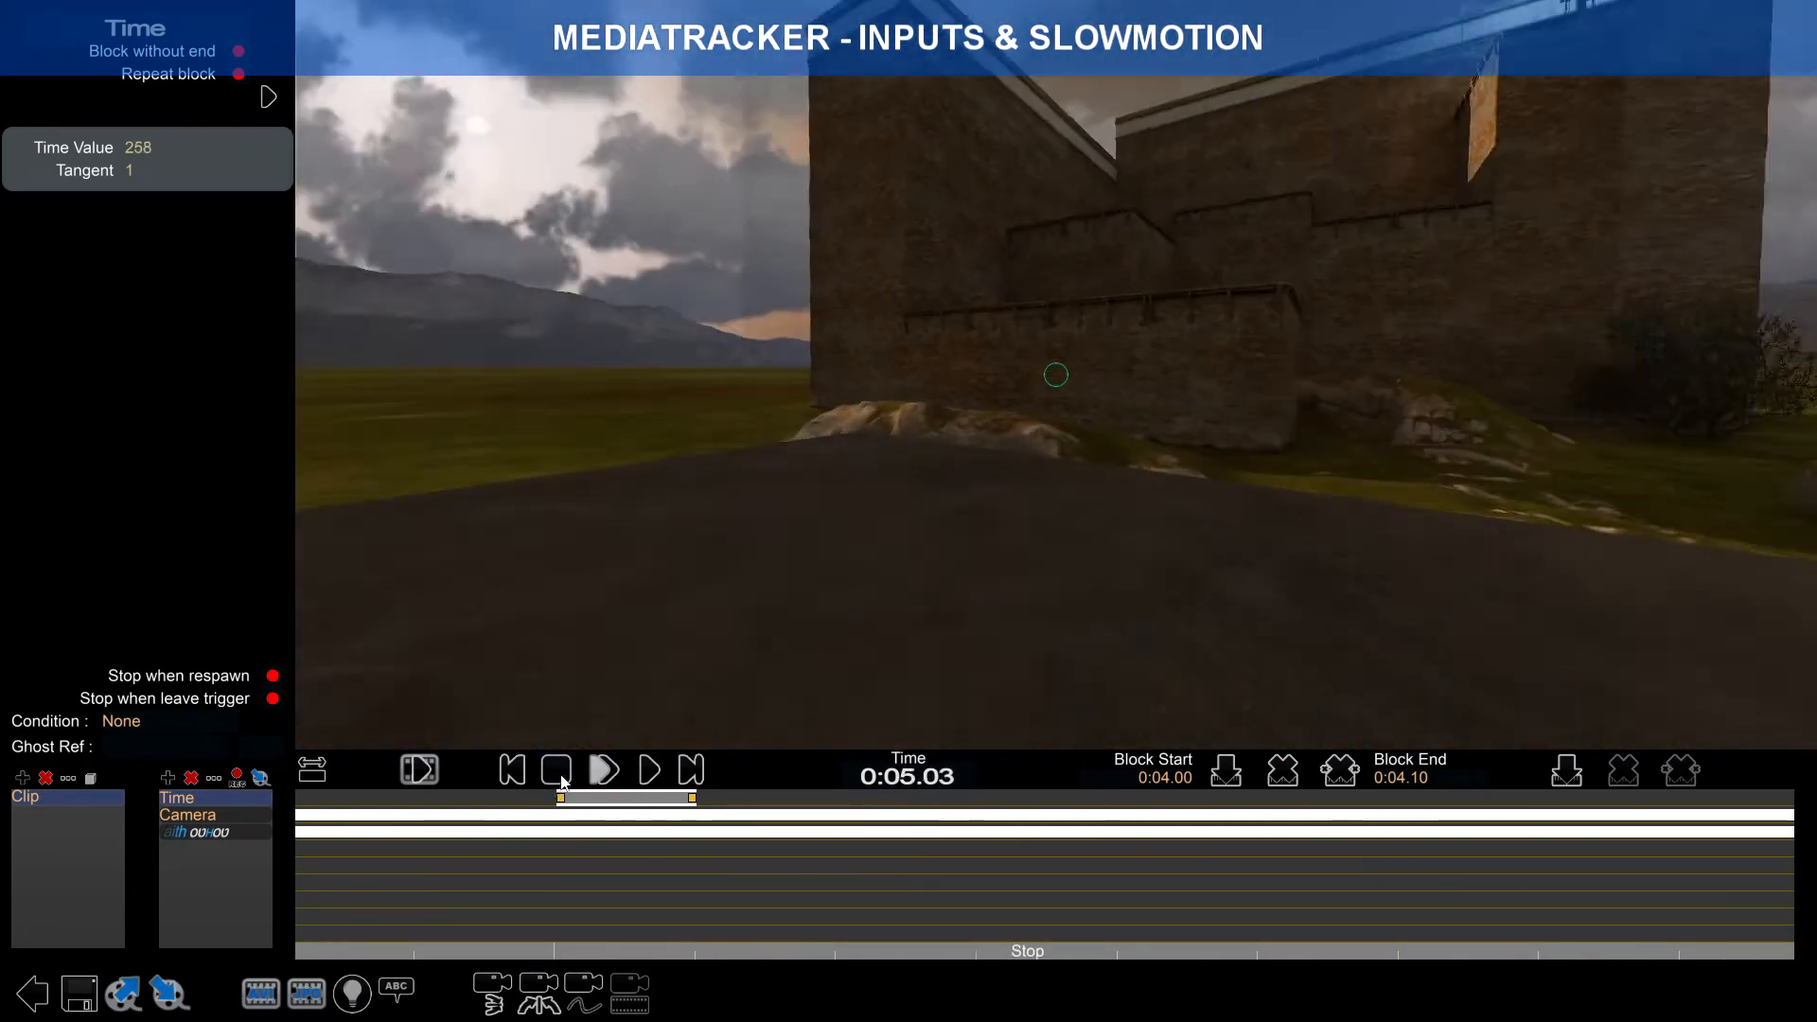
pyautogui.click(561, 779)
pyautogui.click(561, 798)
pyautogui.click(604, 772)
pyautogui.click(561, 776)
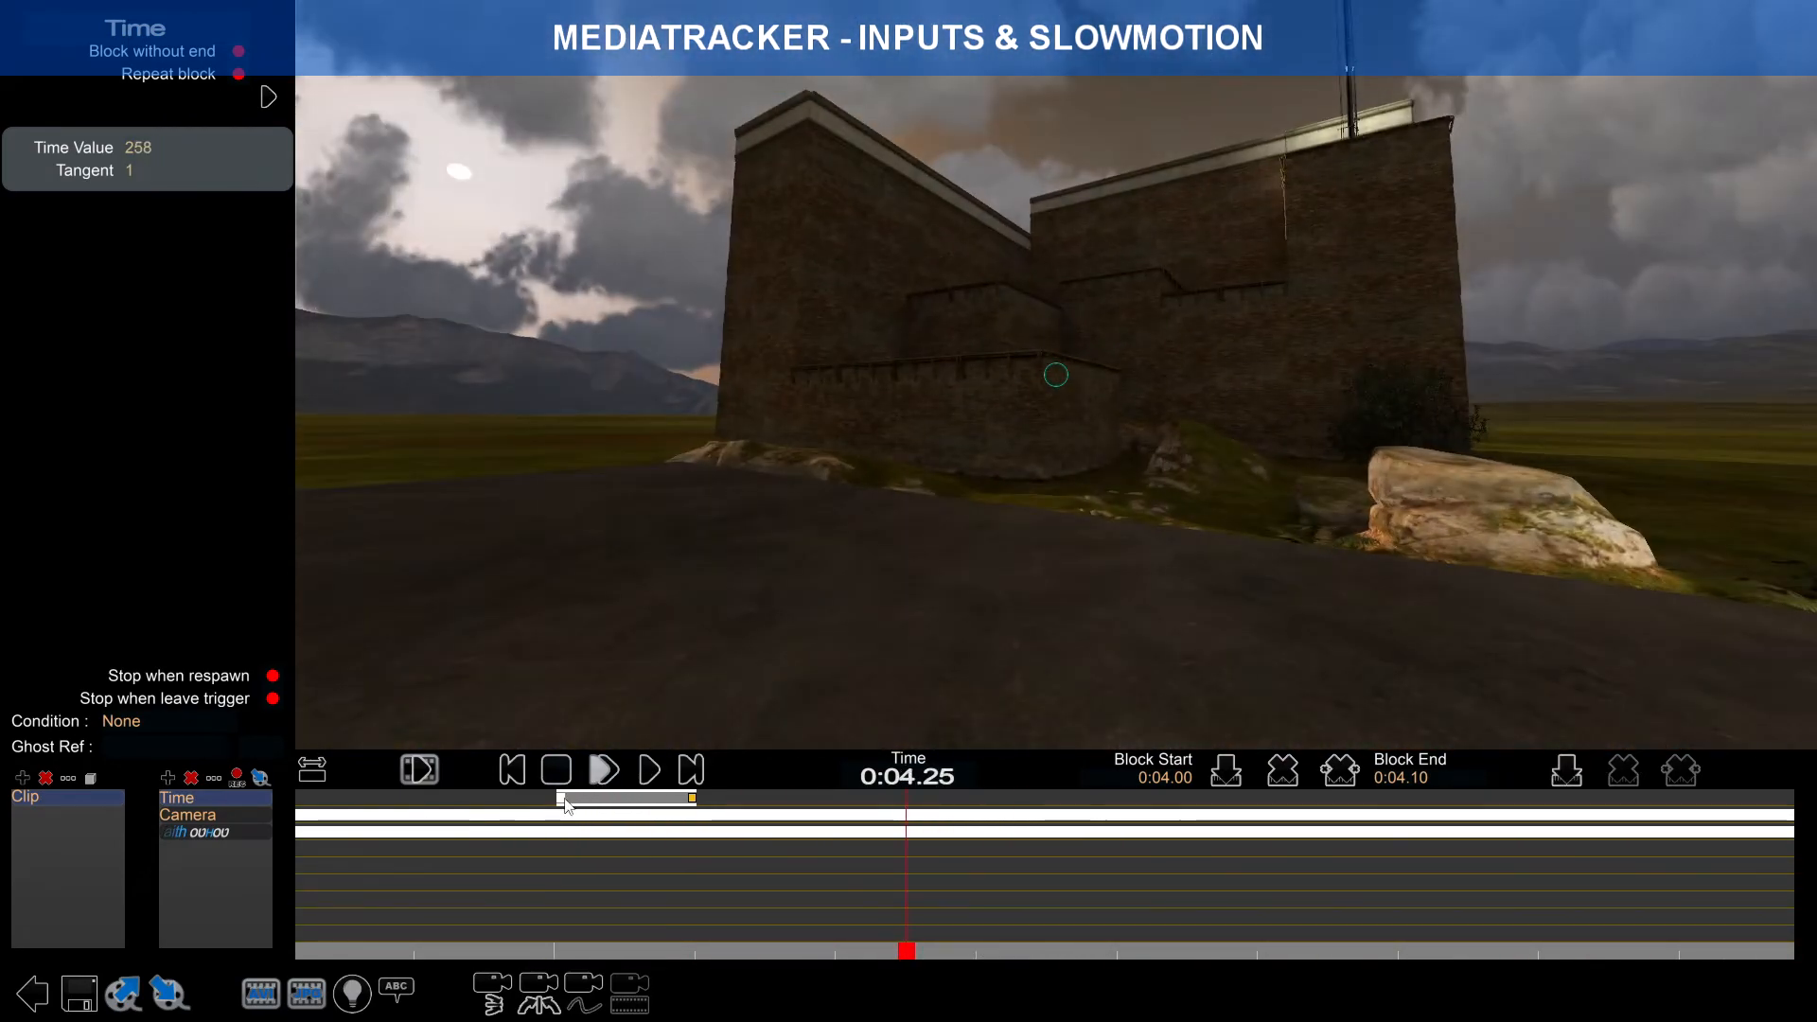
pyautogui.click(563, 800)
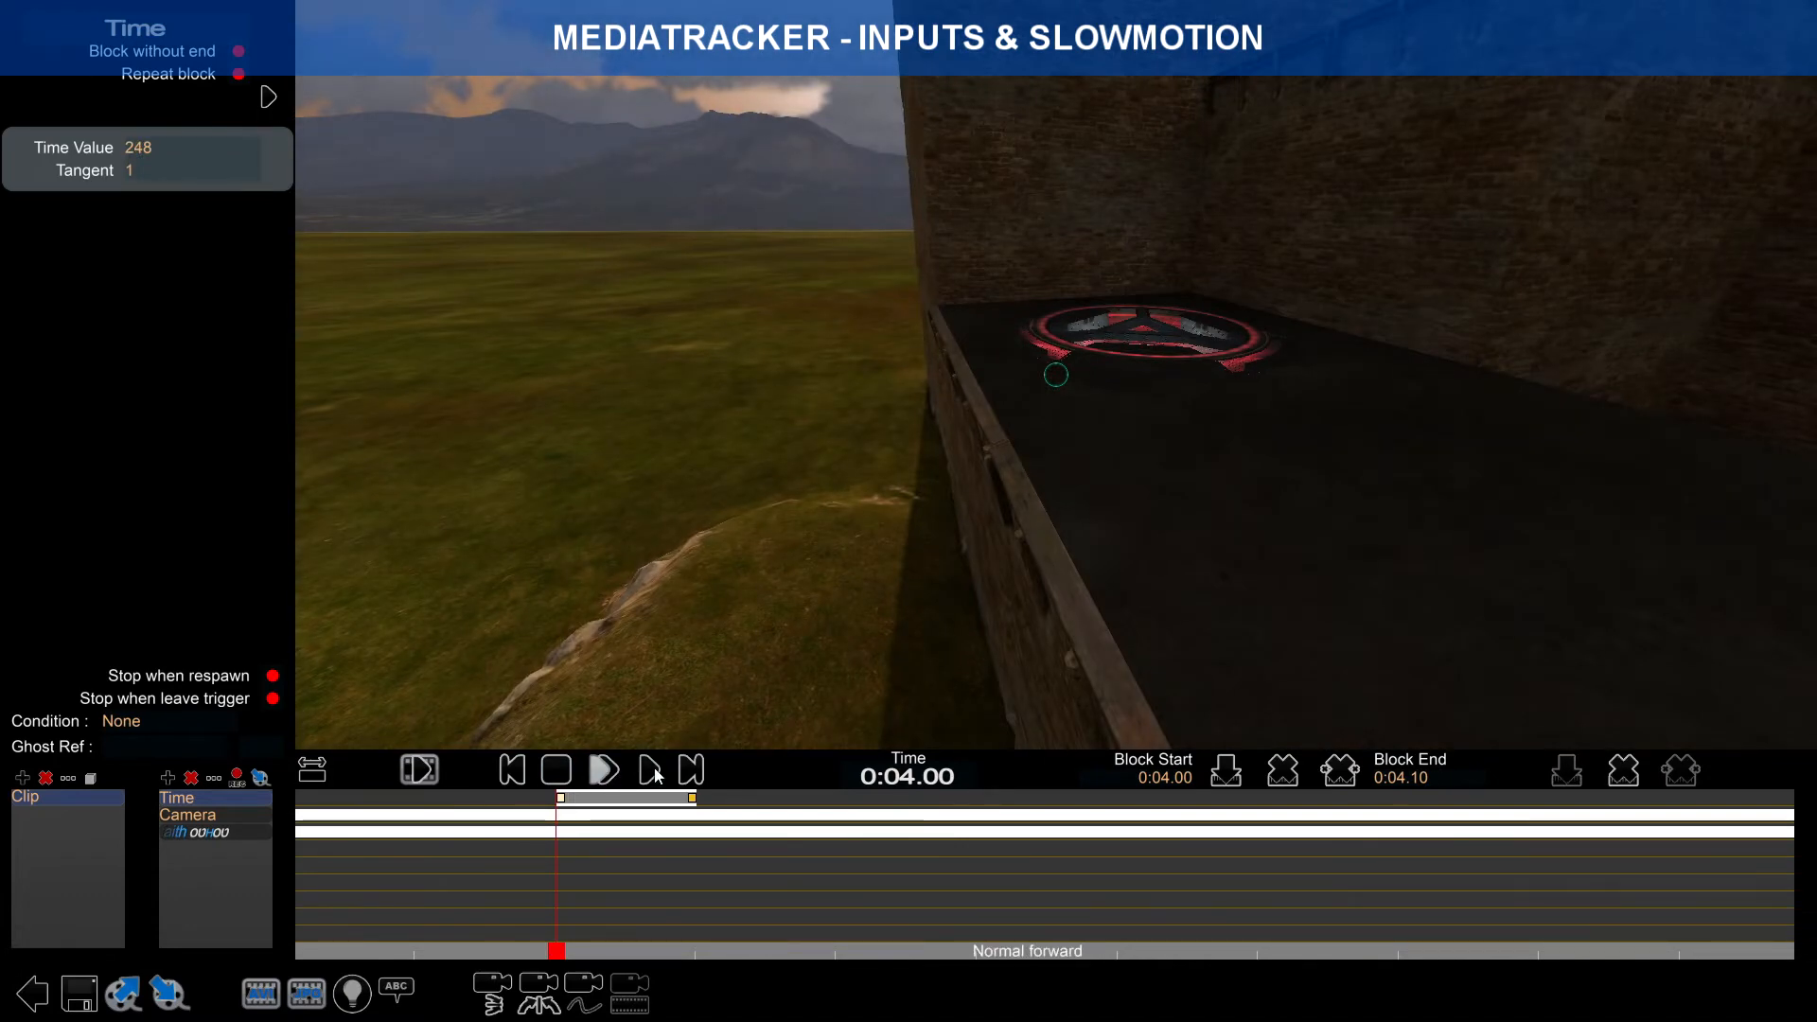
pyautogui.click(651, 770)
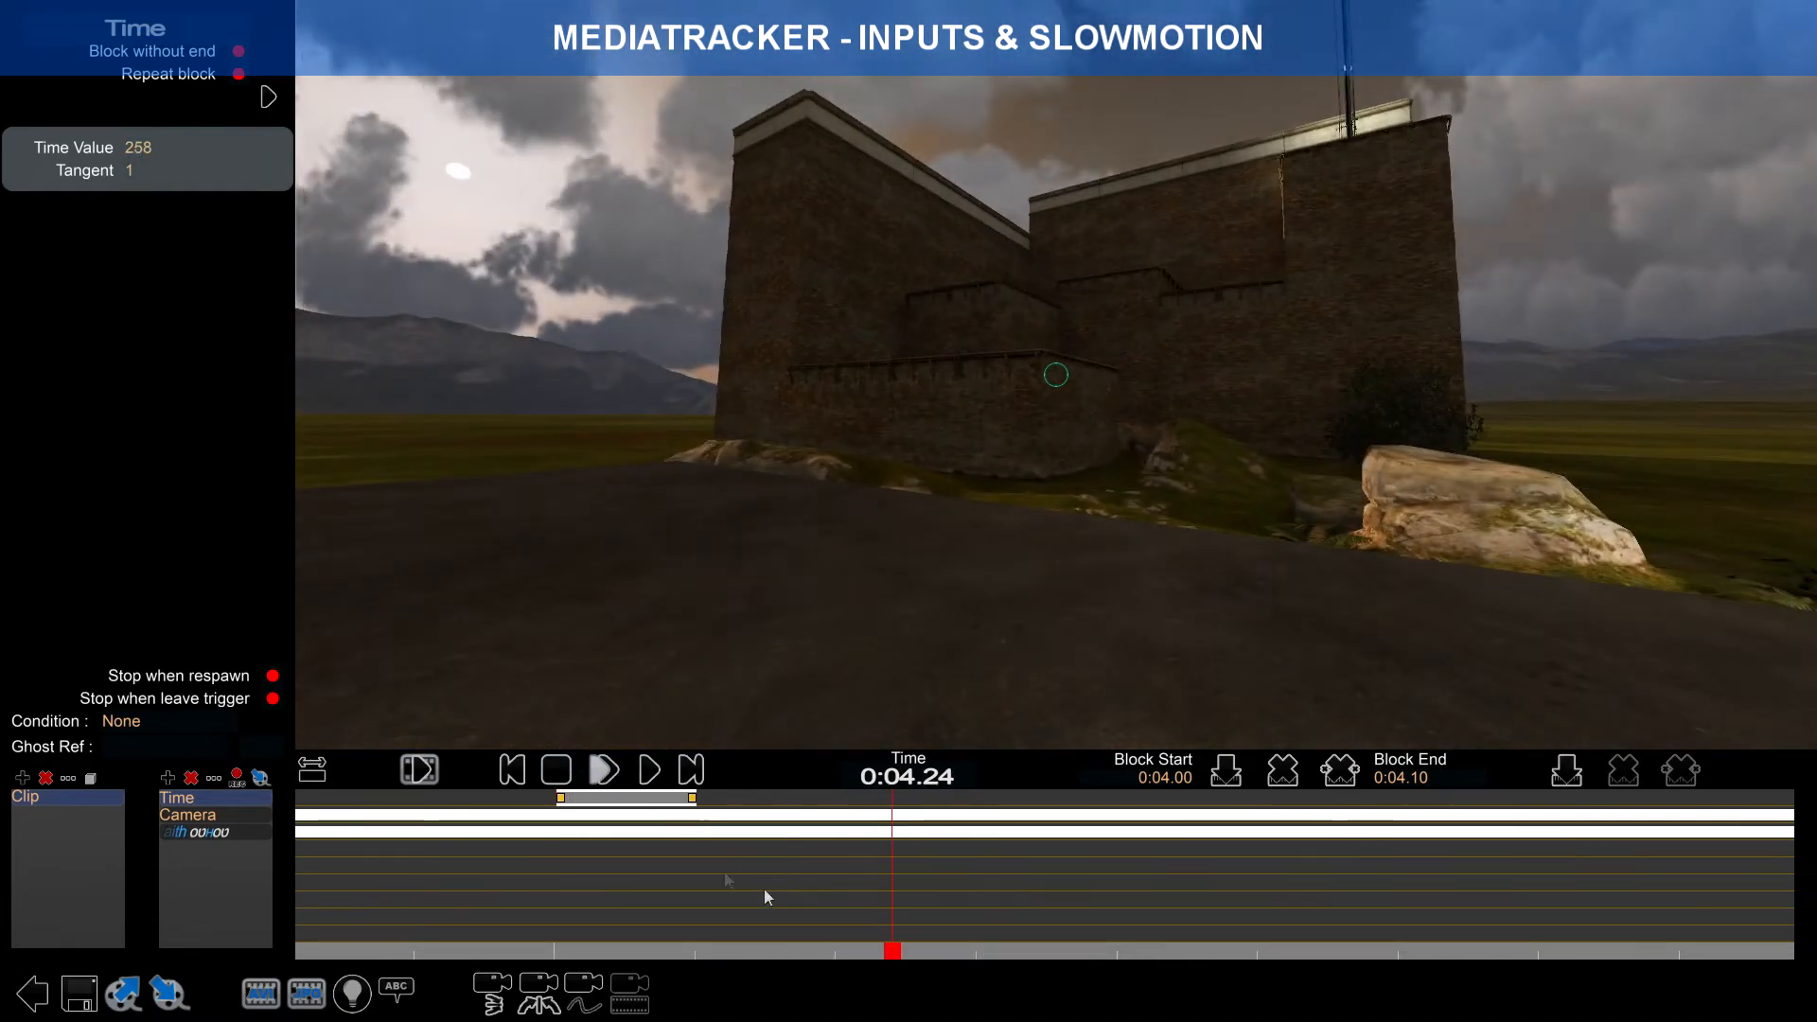
pyautogui.click(564, 800)
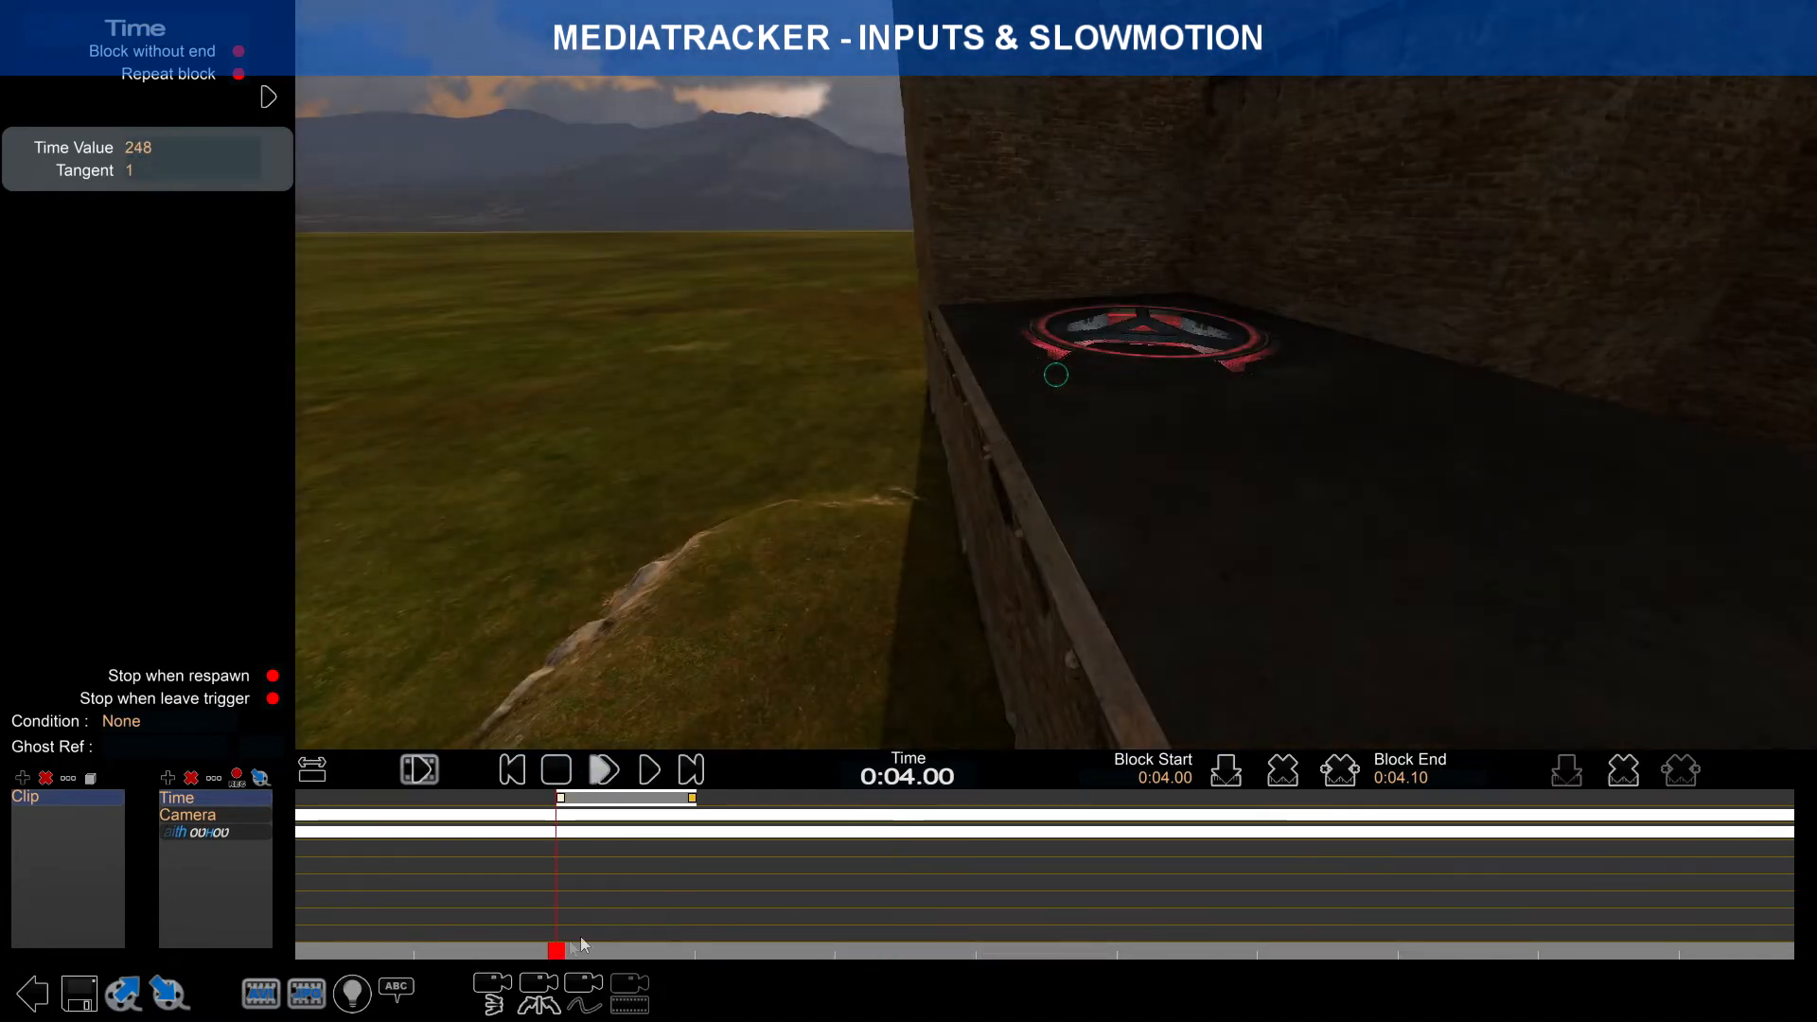
pyautogui.click(574, 951)
pyautogui.moveTo(575, 954); pyautogui.dragTo(530, 952)
pyautogui.click(604, 772)
pyautogui.click(604, 772)
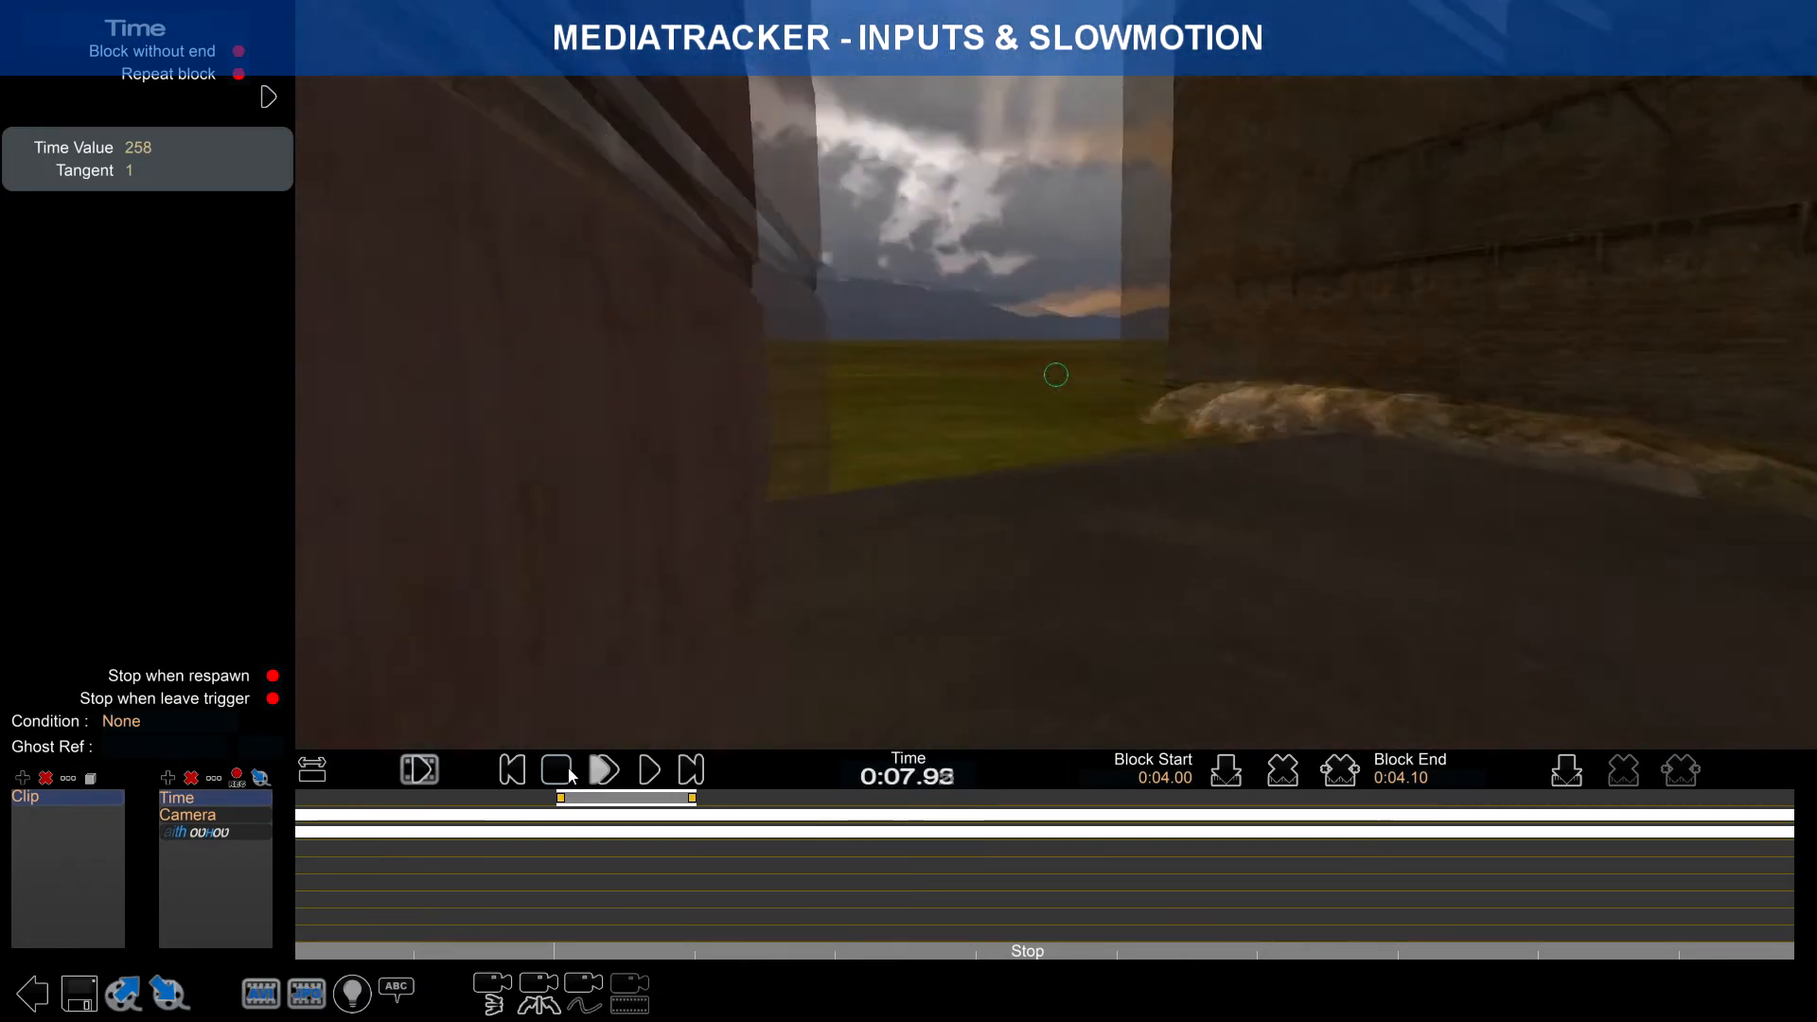
pyautogui.click(571, 776)
# Step: Show the whole clip on the timeline, where a later Time block starts at 1:35.45
pyautogui.click(314, 769)
pyautogui.scroll(1, 458, 804)
pyautogui.moveTo(458, 803); pyautogui.dragTo(1015, 805)
pyautogui.scroll(1, 1014, 805)
pyautogui.moveTo(744, 825); pyautogui.dragTo(478, 831, button='right')
pyautogui.scroll(1, 553, 814)
pyautogui.moveTo(569, 801)
pyautogui.mouseDown()
pyautogui.moveTo(625, 799)
pyautogui.moveTo(568, 814)
pyautogui.mouseUp()
pyautogui.scroll(3, 571, 828)
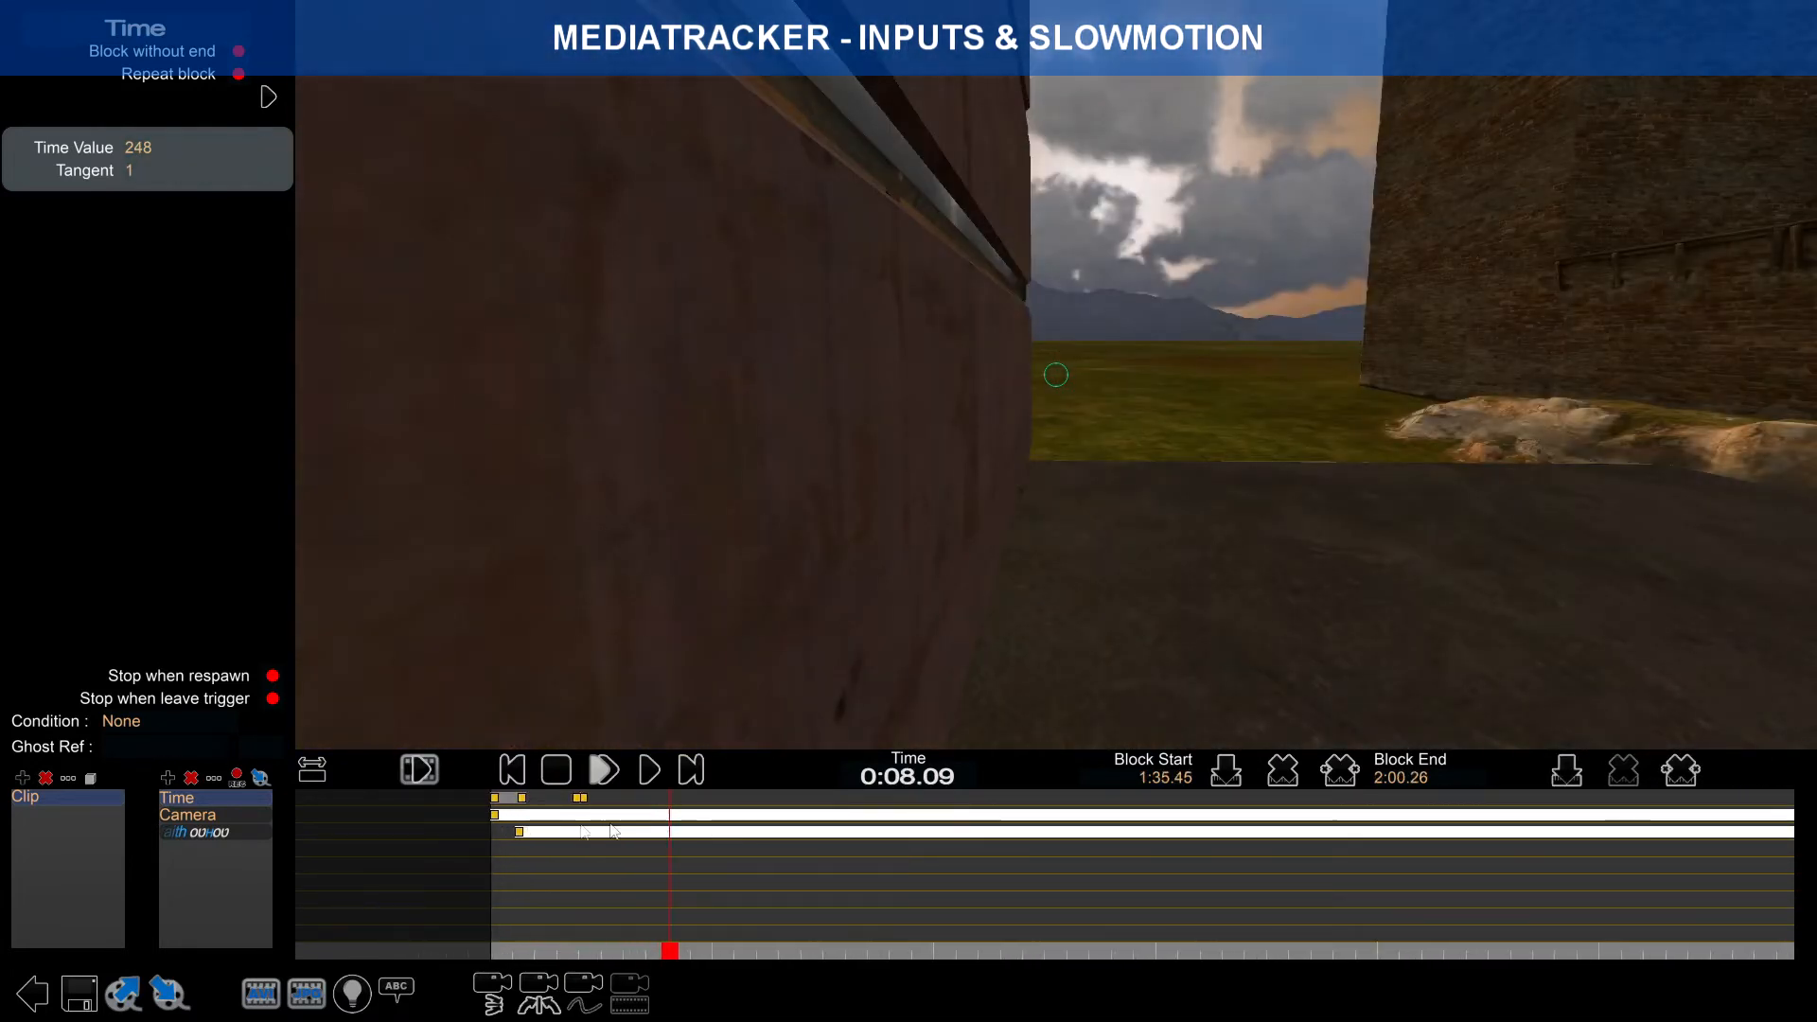
# Step: Stretch the Time block's end out past 0:34 with the whole clip in view
pyautogui.moveTo(583, 798); pyautogui.dragTo(1124, 801)
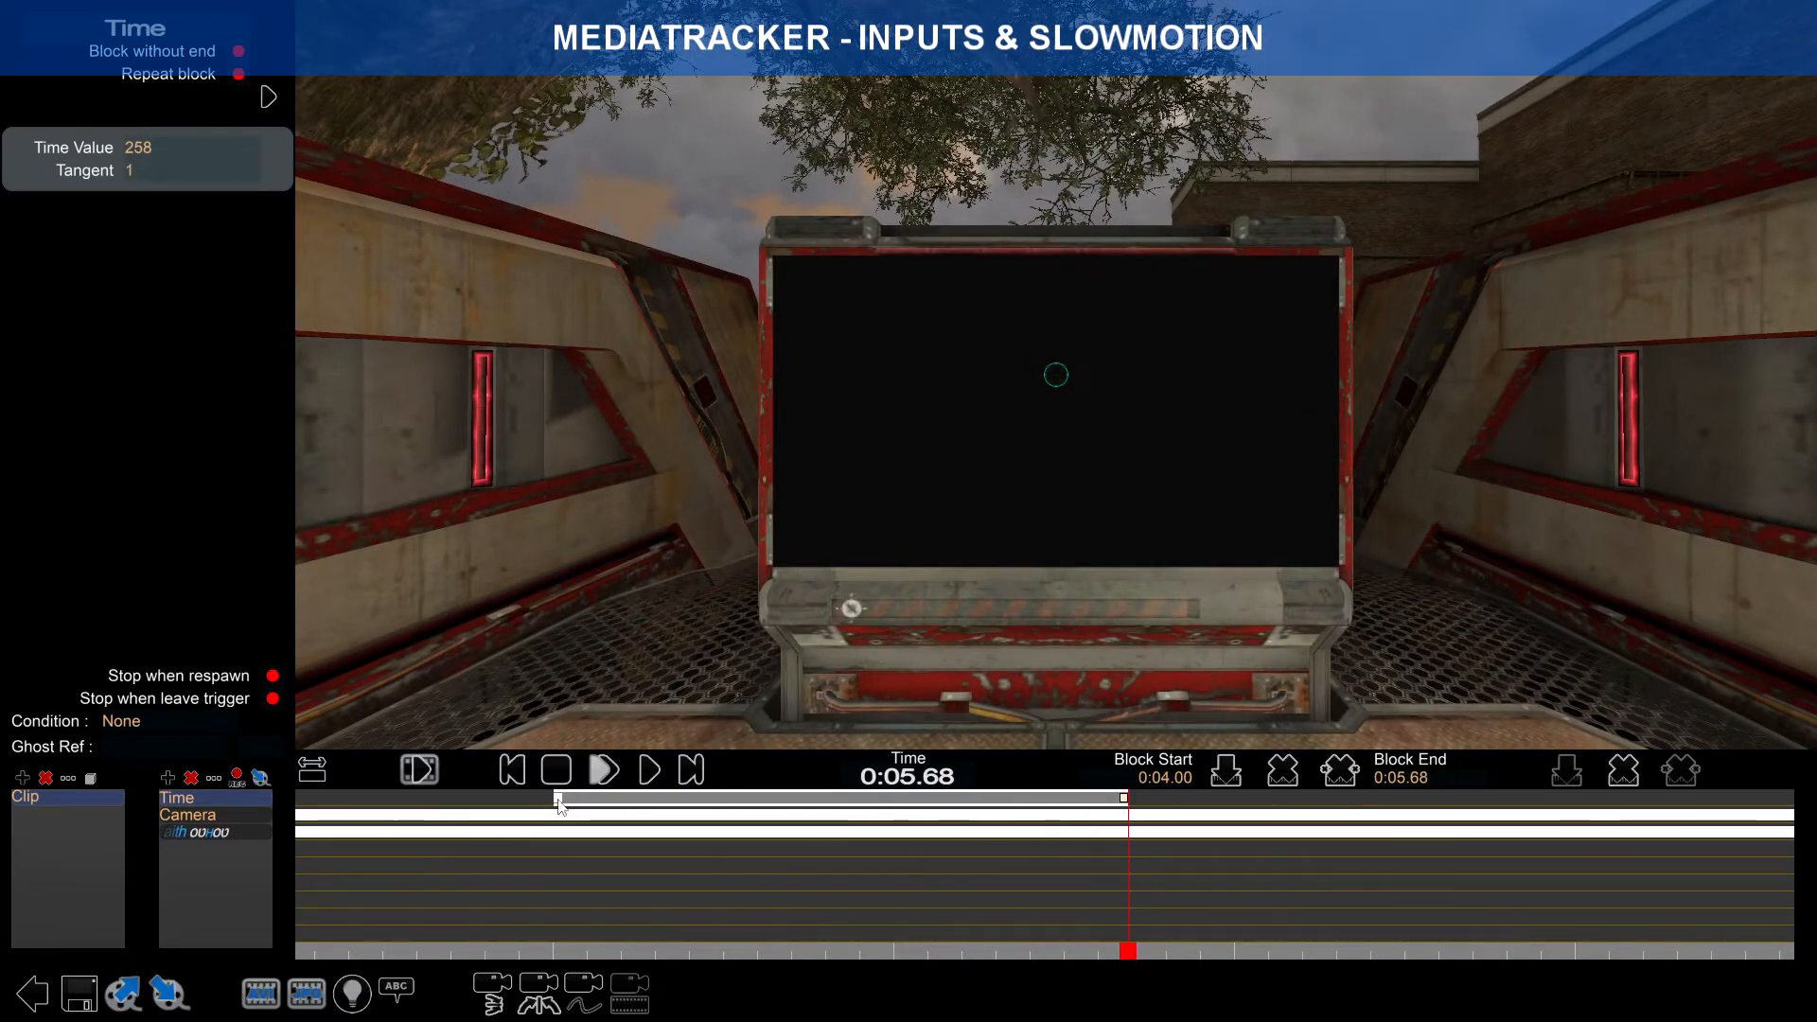
pyautogui.click(558, 798)
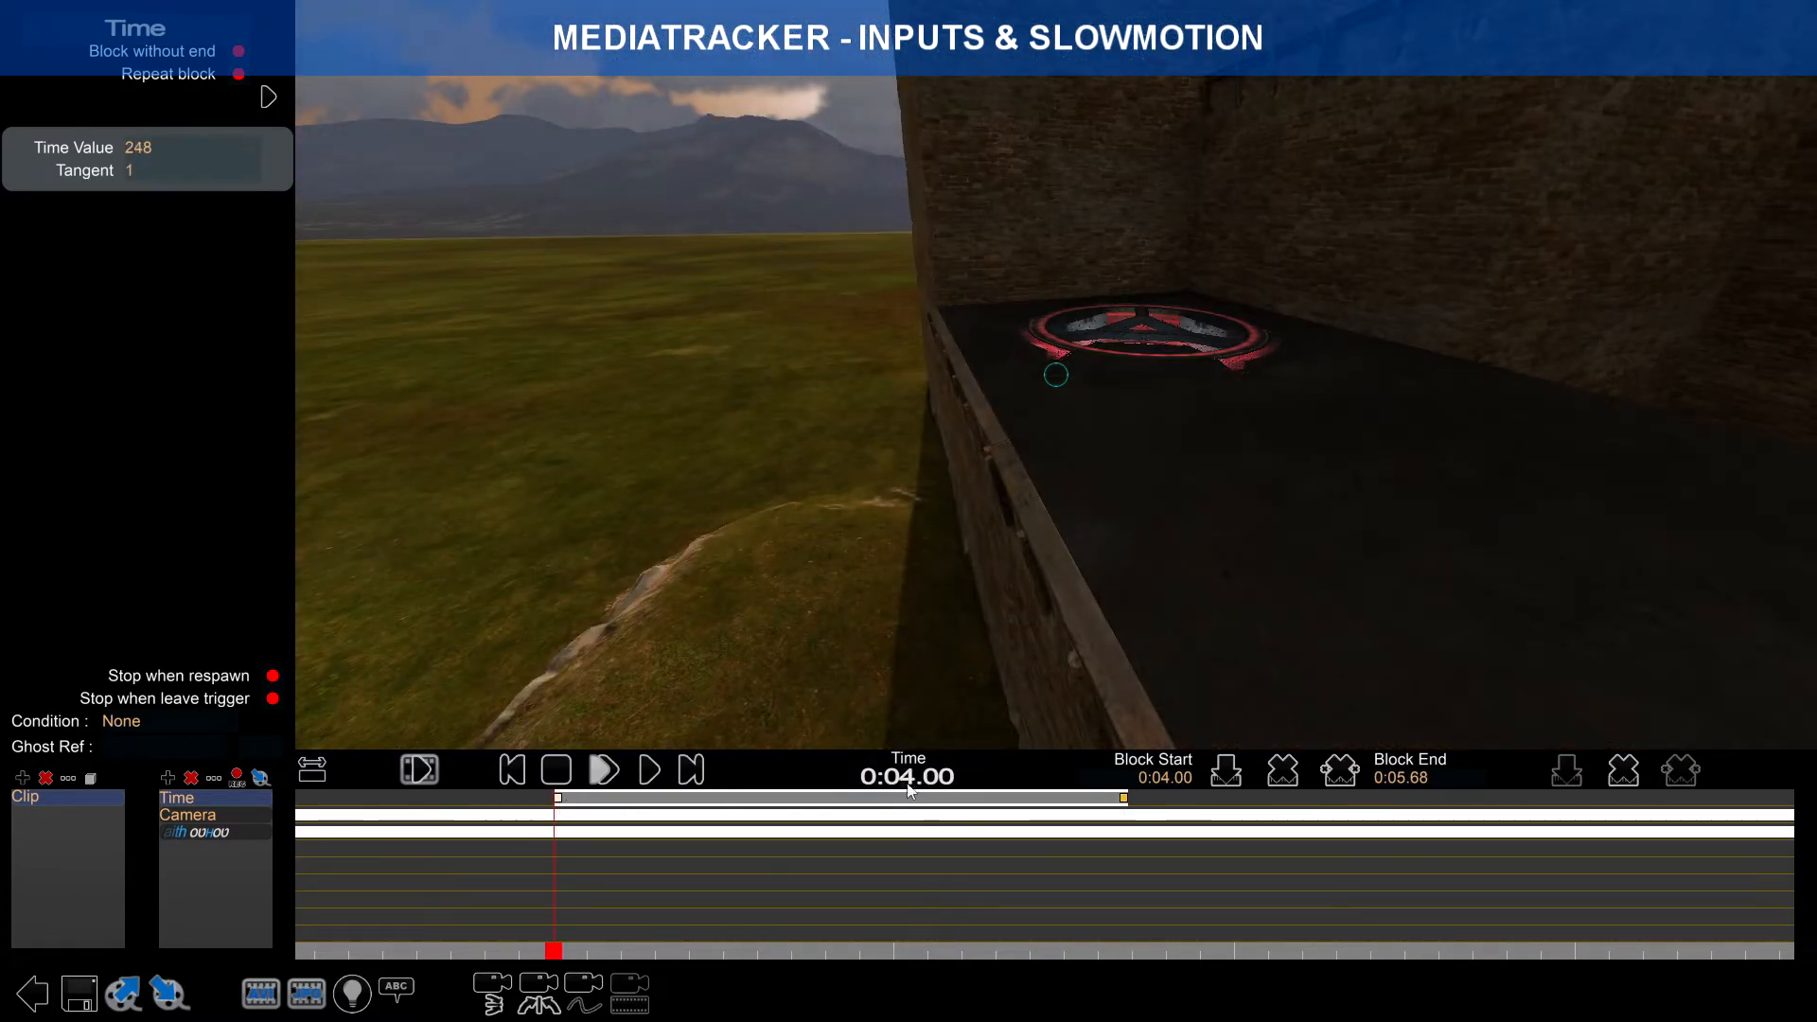
pyautogui.moveTo(1131, 801); pyautogui.dragTo(1304, 820)
pyautogui.click(314, 771)
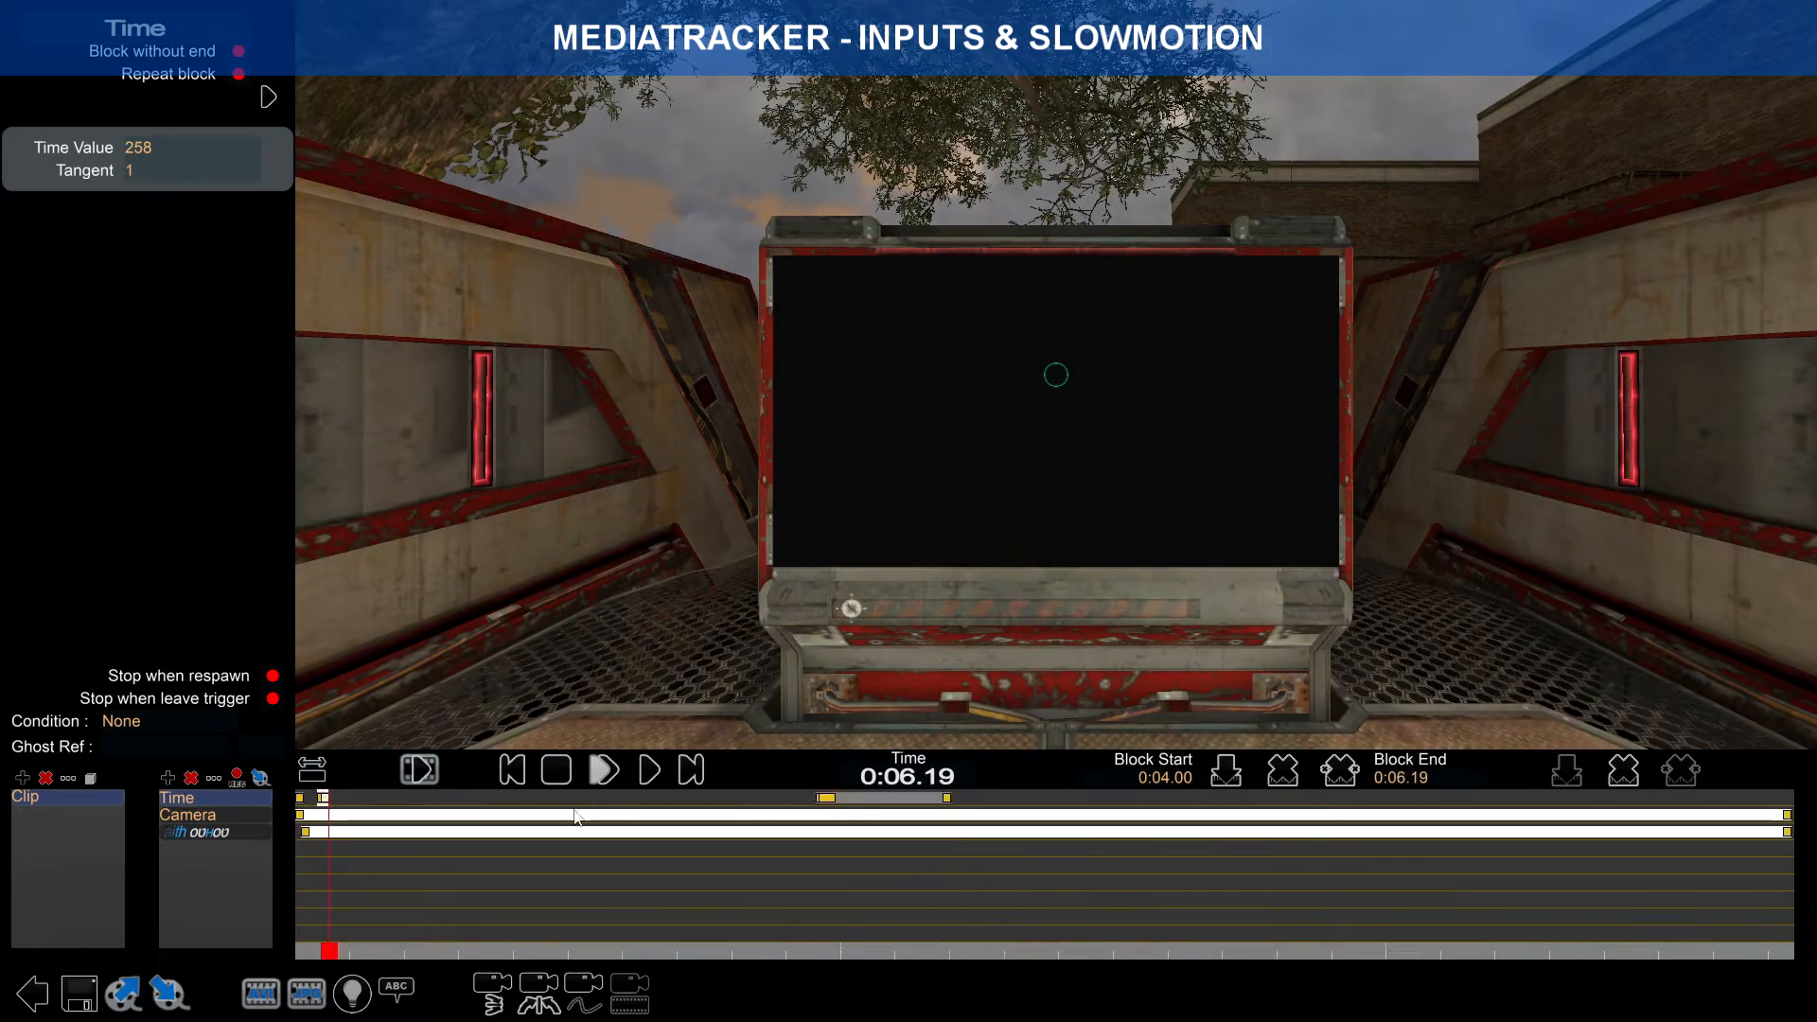
pyautogui.moveTo(323, 800); pyautogui.dragTo(516, 807)
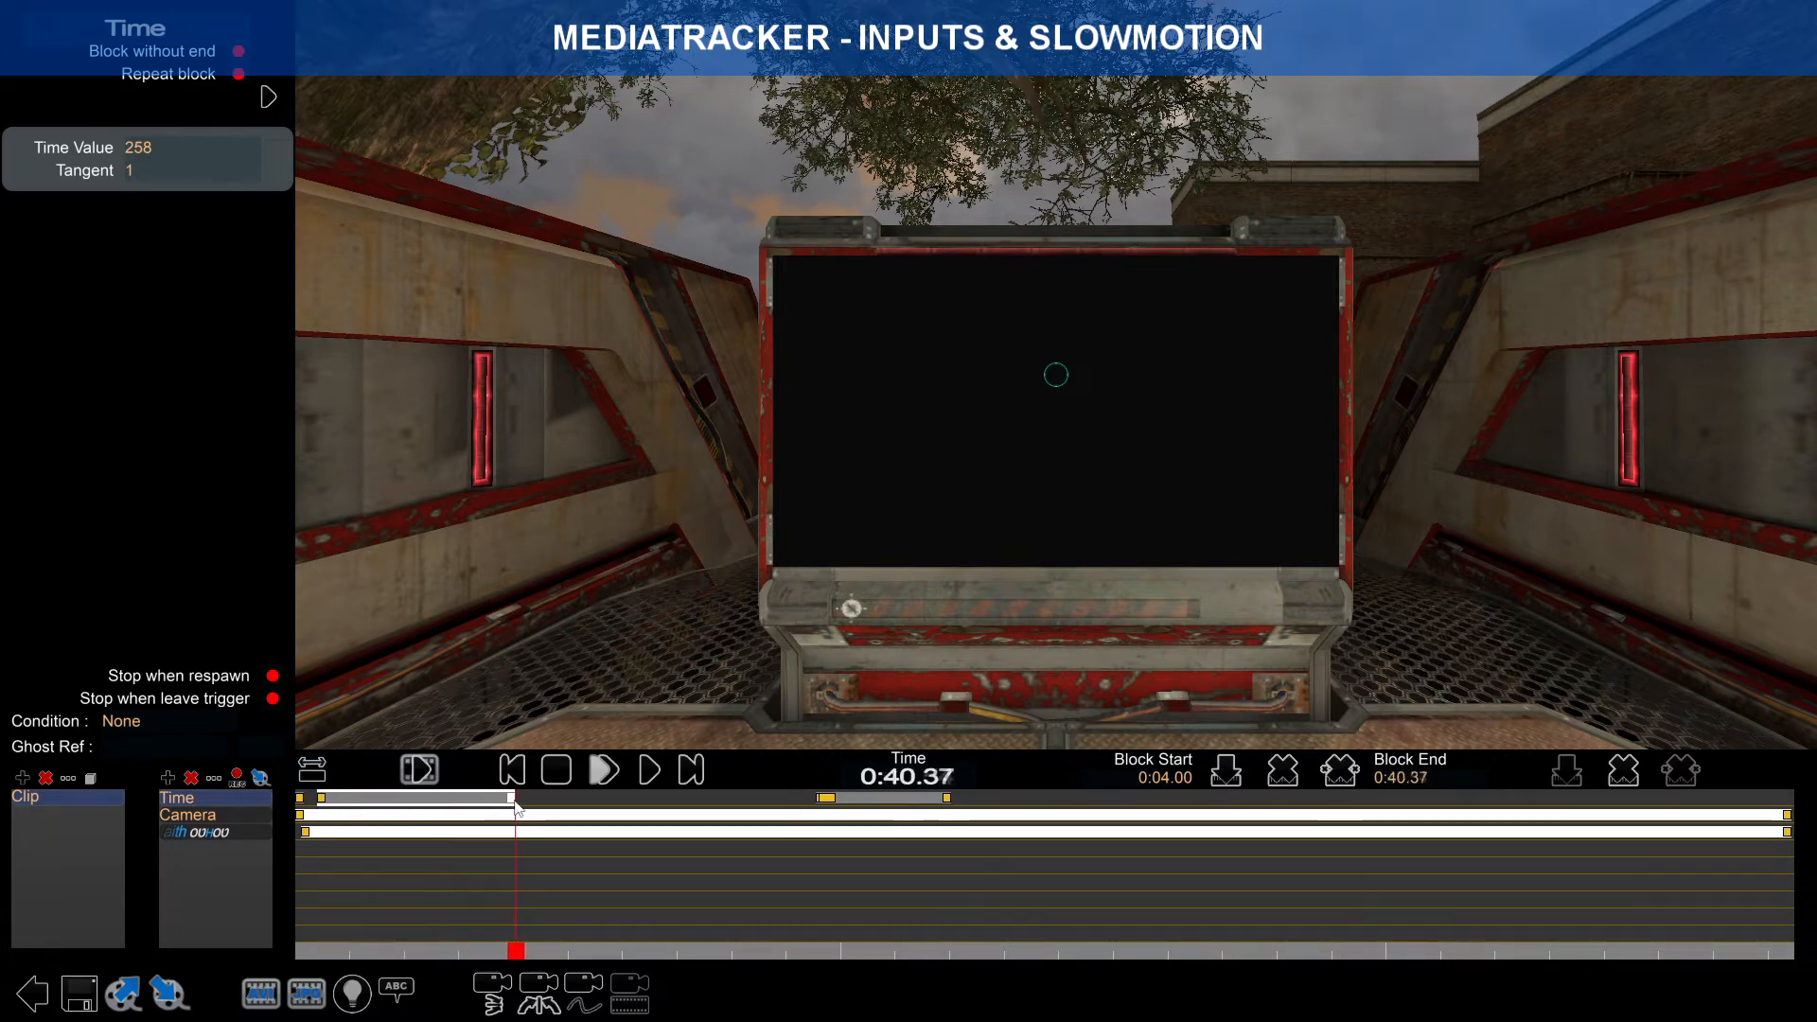
pyautogui.moveTo(516, 809); pyautogui.dragTo(689, 831, button='right')
# Step: Pull the block end back stepwise until it sits exactly at 0:14.00
pyautogui.moveTo(880, 812); pyautogui.dragTo(490, 813)
pyautogui.moveTo(490, 812); pyautogui.dragTo(1128, 820, button='right')
pyautogui.moveTo(1155, 797); pyautogui.dragTo(480, 803)
pyautogui.moveTo(480, 803); pyautogui.dragTo(1217, 807, button='right')
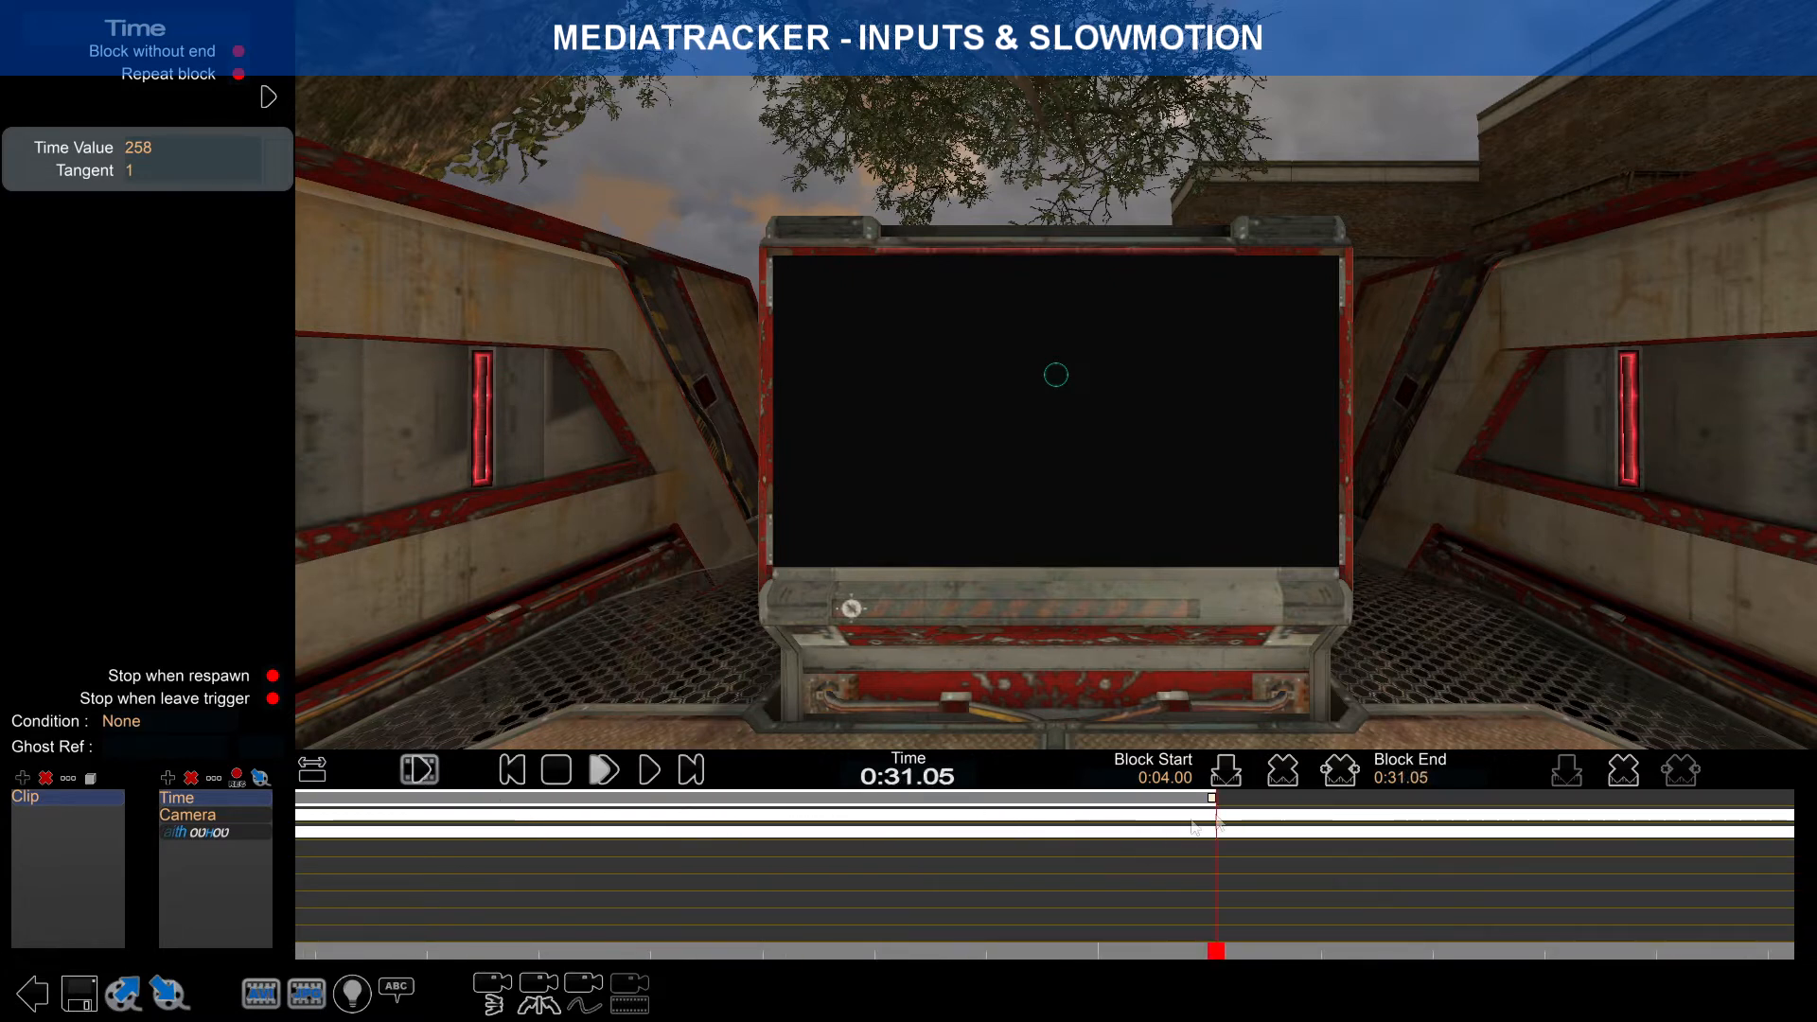
pyautogui.moveTo(1215, 803); pyautogui.dragTo(499, 805)
pyautogui.moveTo(498, 805); pyautogui.dragTo(943, 831, button='right')
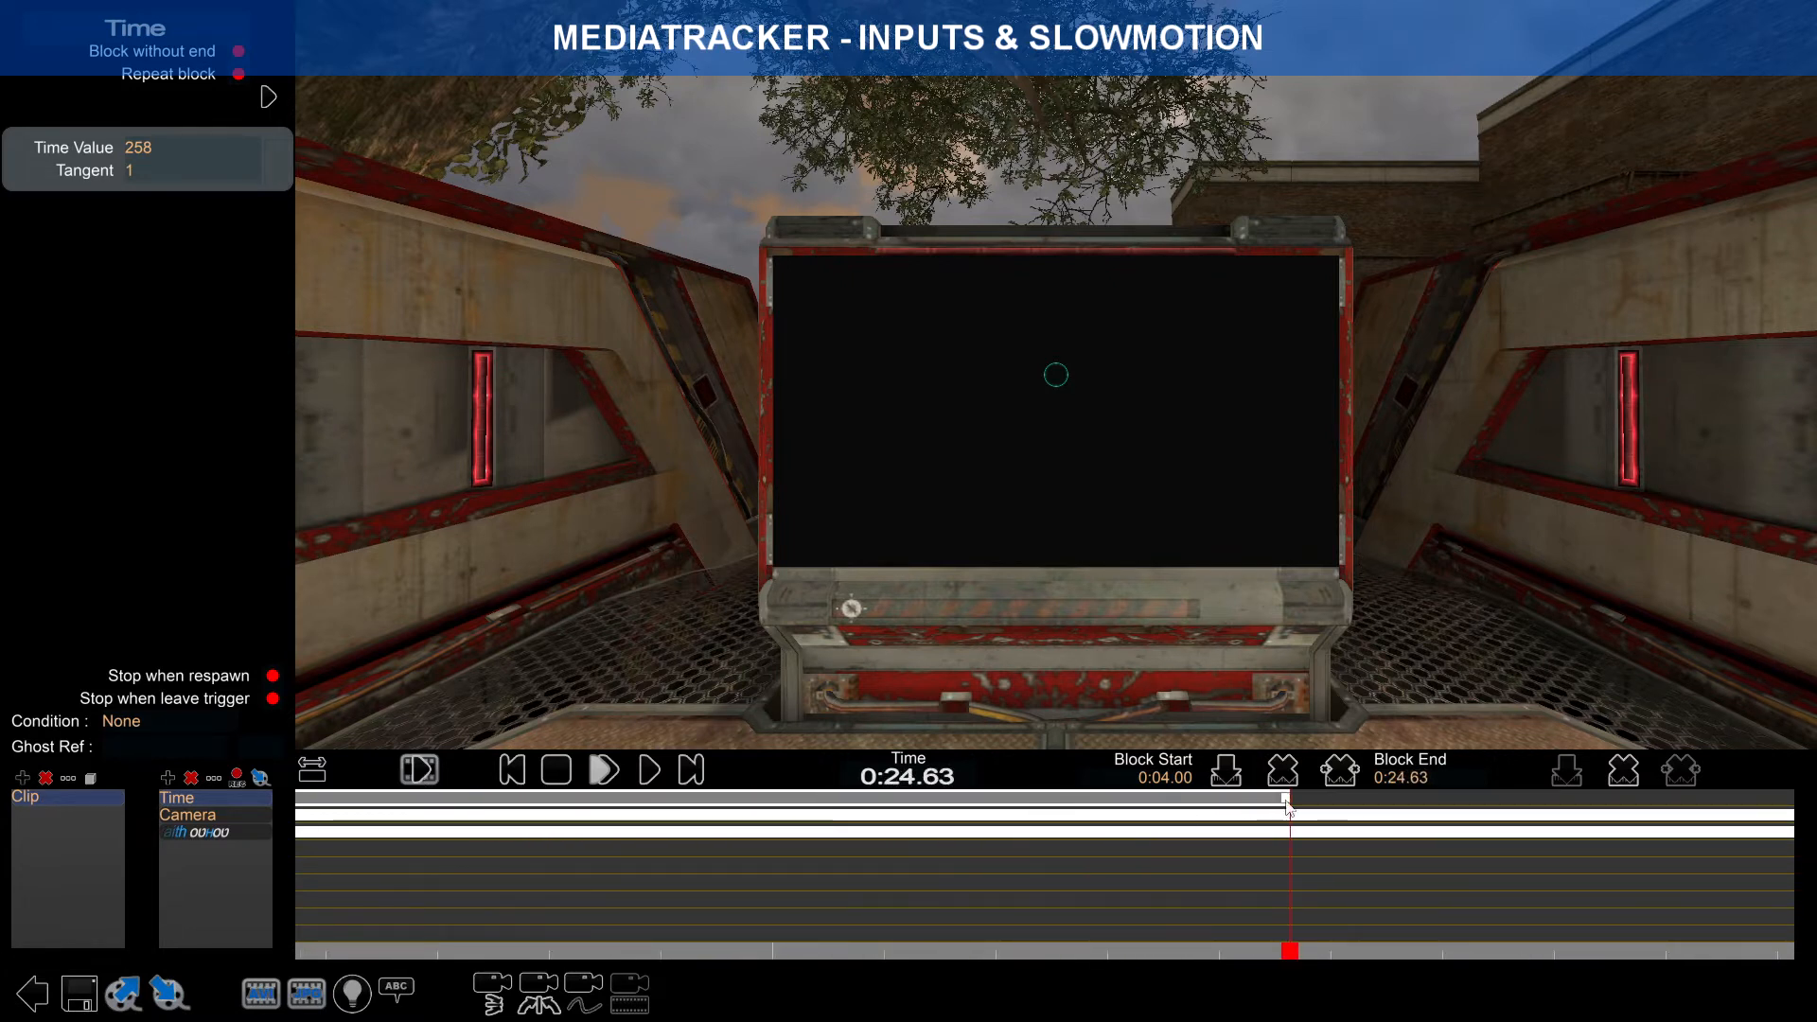
pyautogui.moveTo(1287, 802); pyautogui.dragTo(557, 804)
pyautogui.moveTo(557, 805); pyautogui.dragTo(892, 824, button='right')
pyautogui.moveTo(1072, 803); pyautogui.dragTo(621, 817)
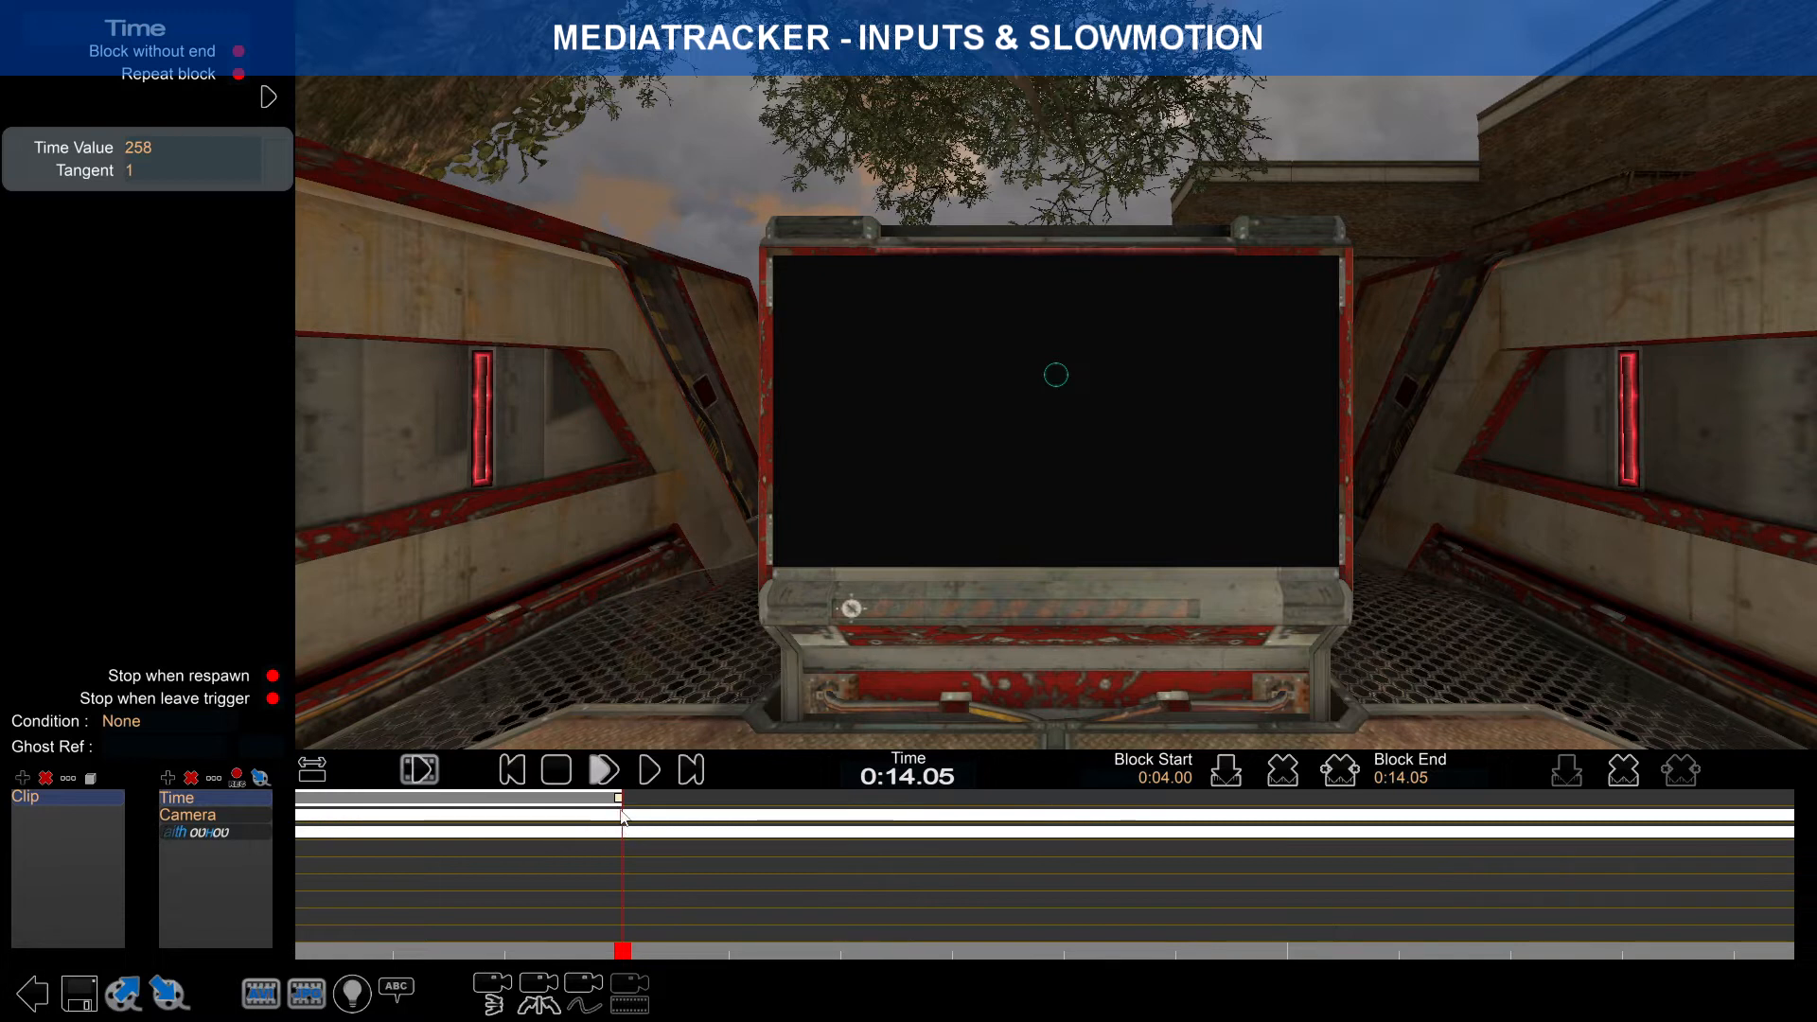
pyautogui.moveTo(616, 803); pyautogui.dragTo(615, 804)
pyautogui.moveTo(575, 825); pyautogui.dragTo(883, 826, button='right')
pyautogui.click(330, 798)
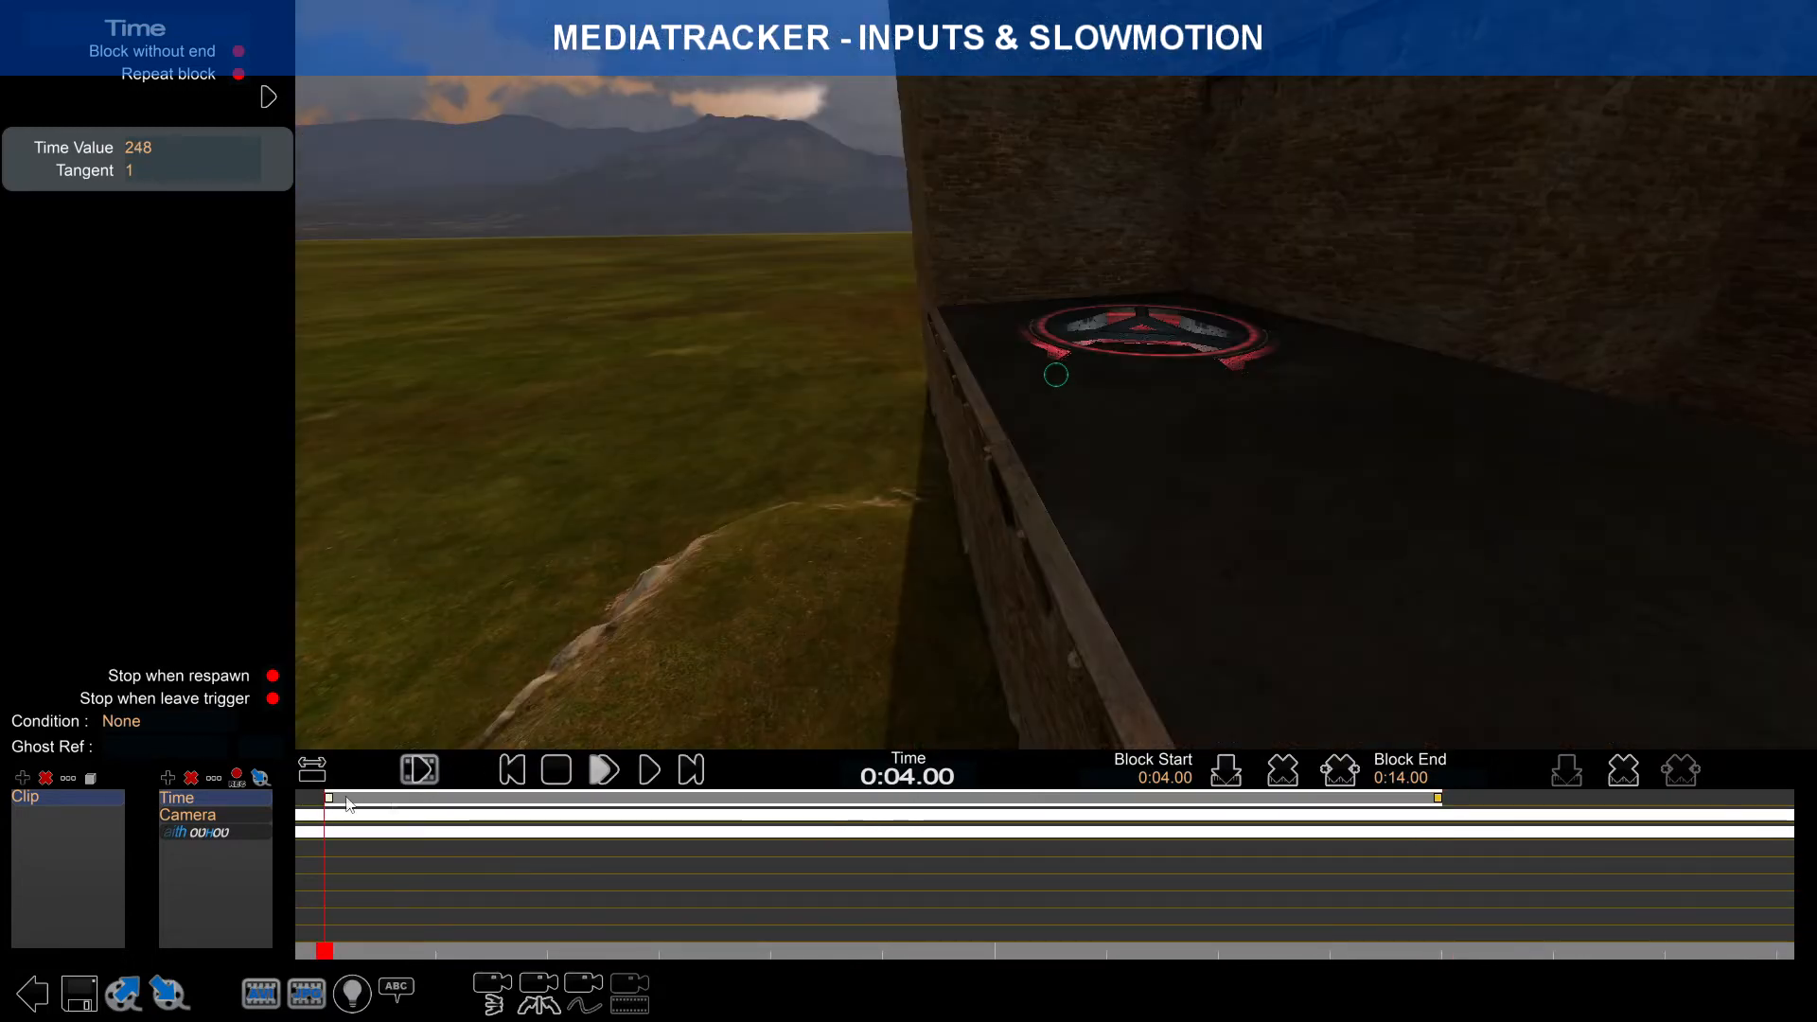
pyautogui.click(1438, 798)
pyautogui.moveTo(1436, 925); pyautogui.dragTo(327, 882)
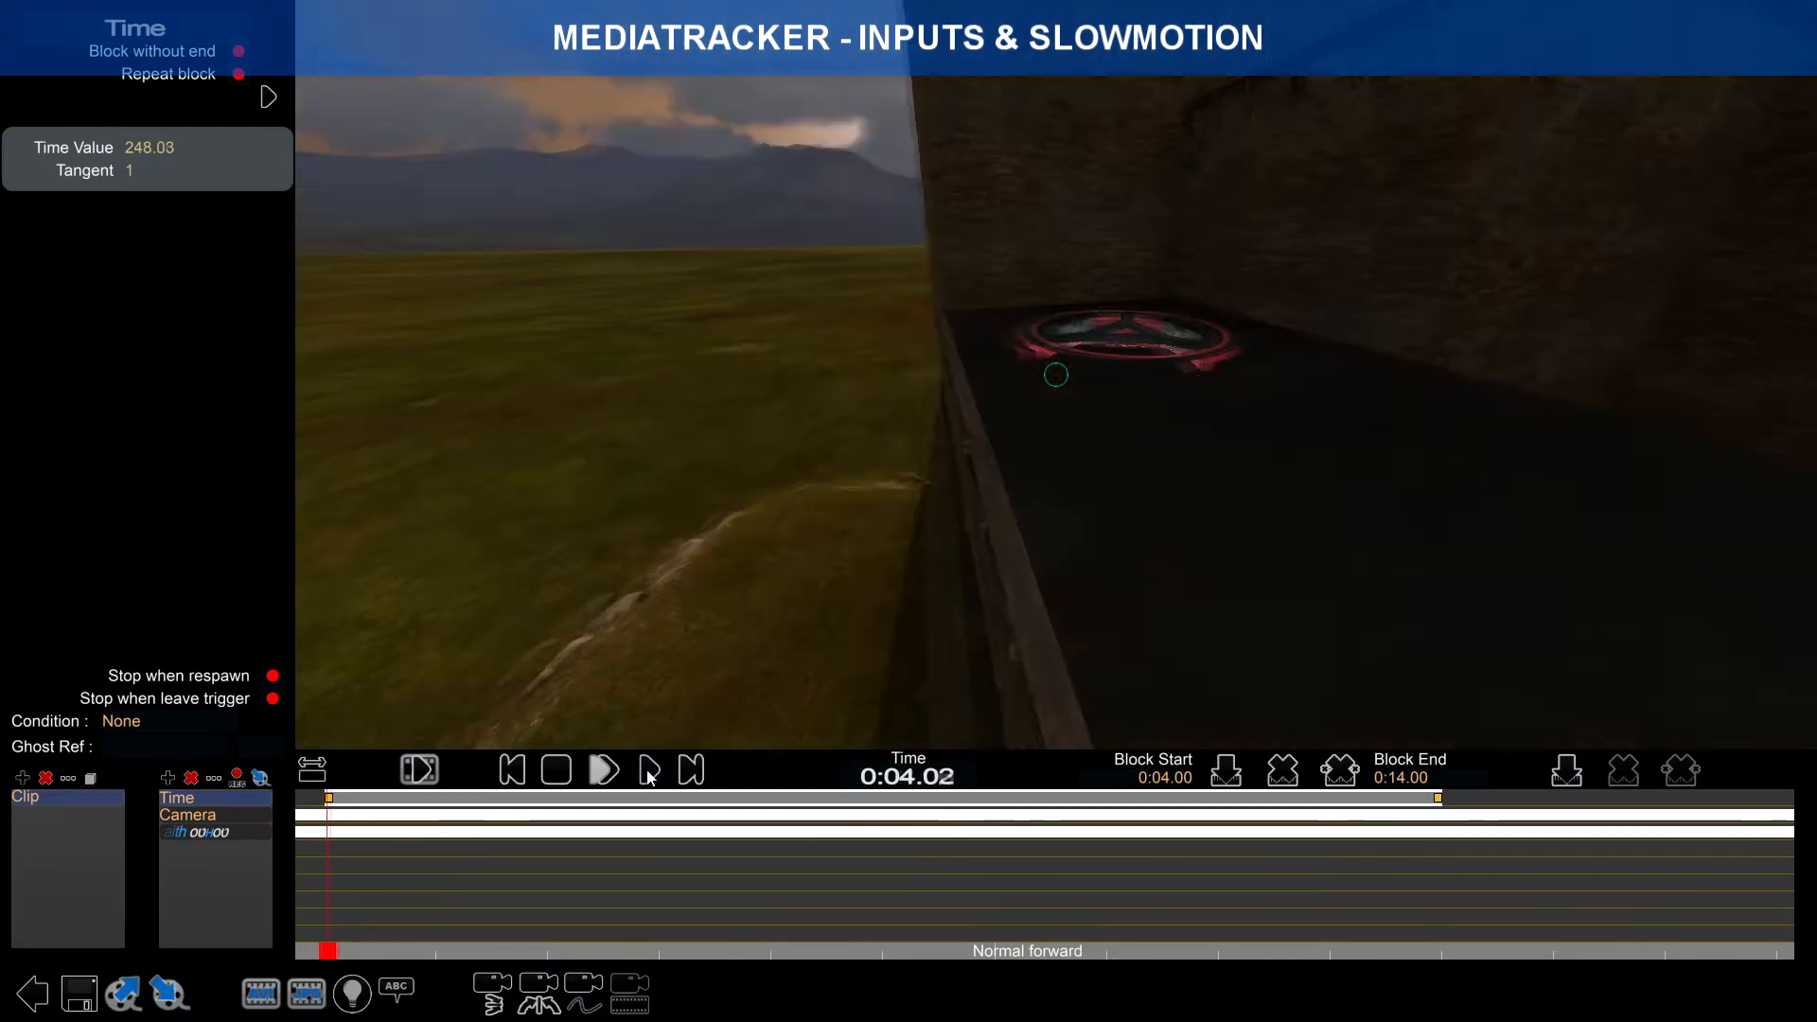
pyautogui.click(604, 770)
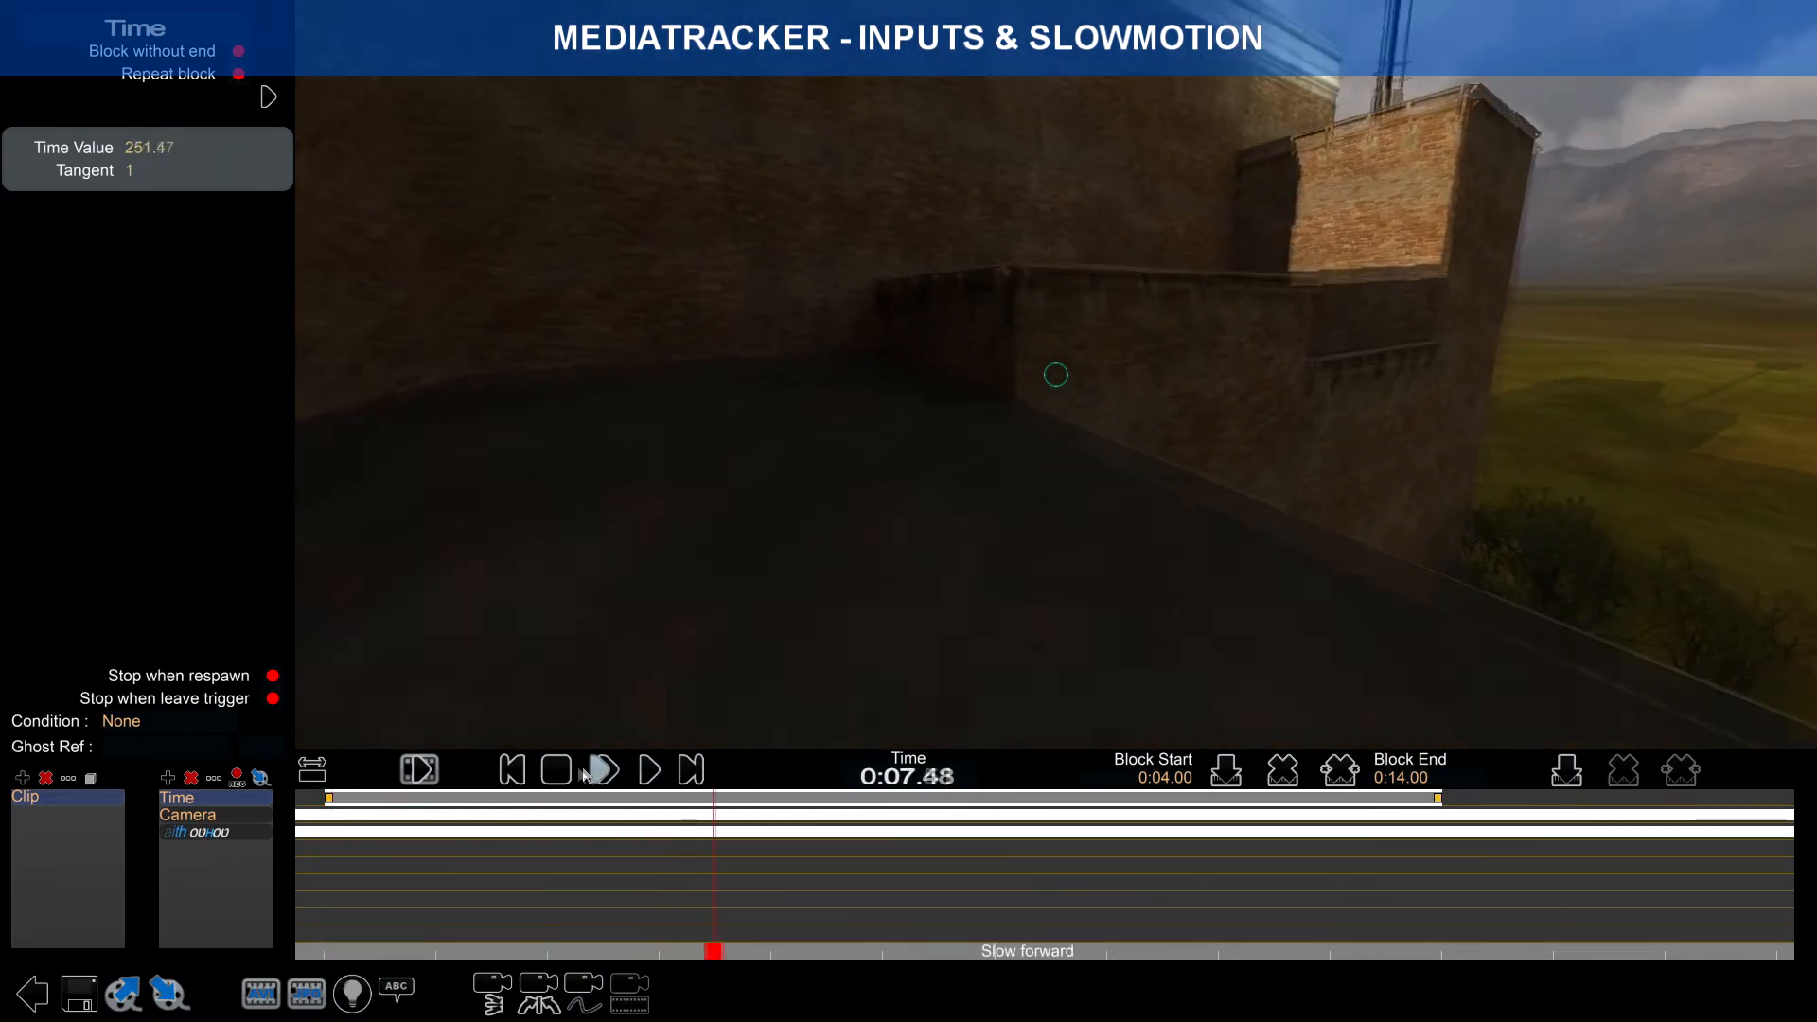
pyautogui.click(587, 773)
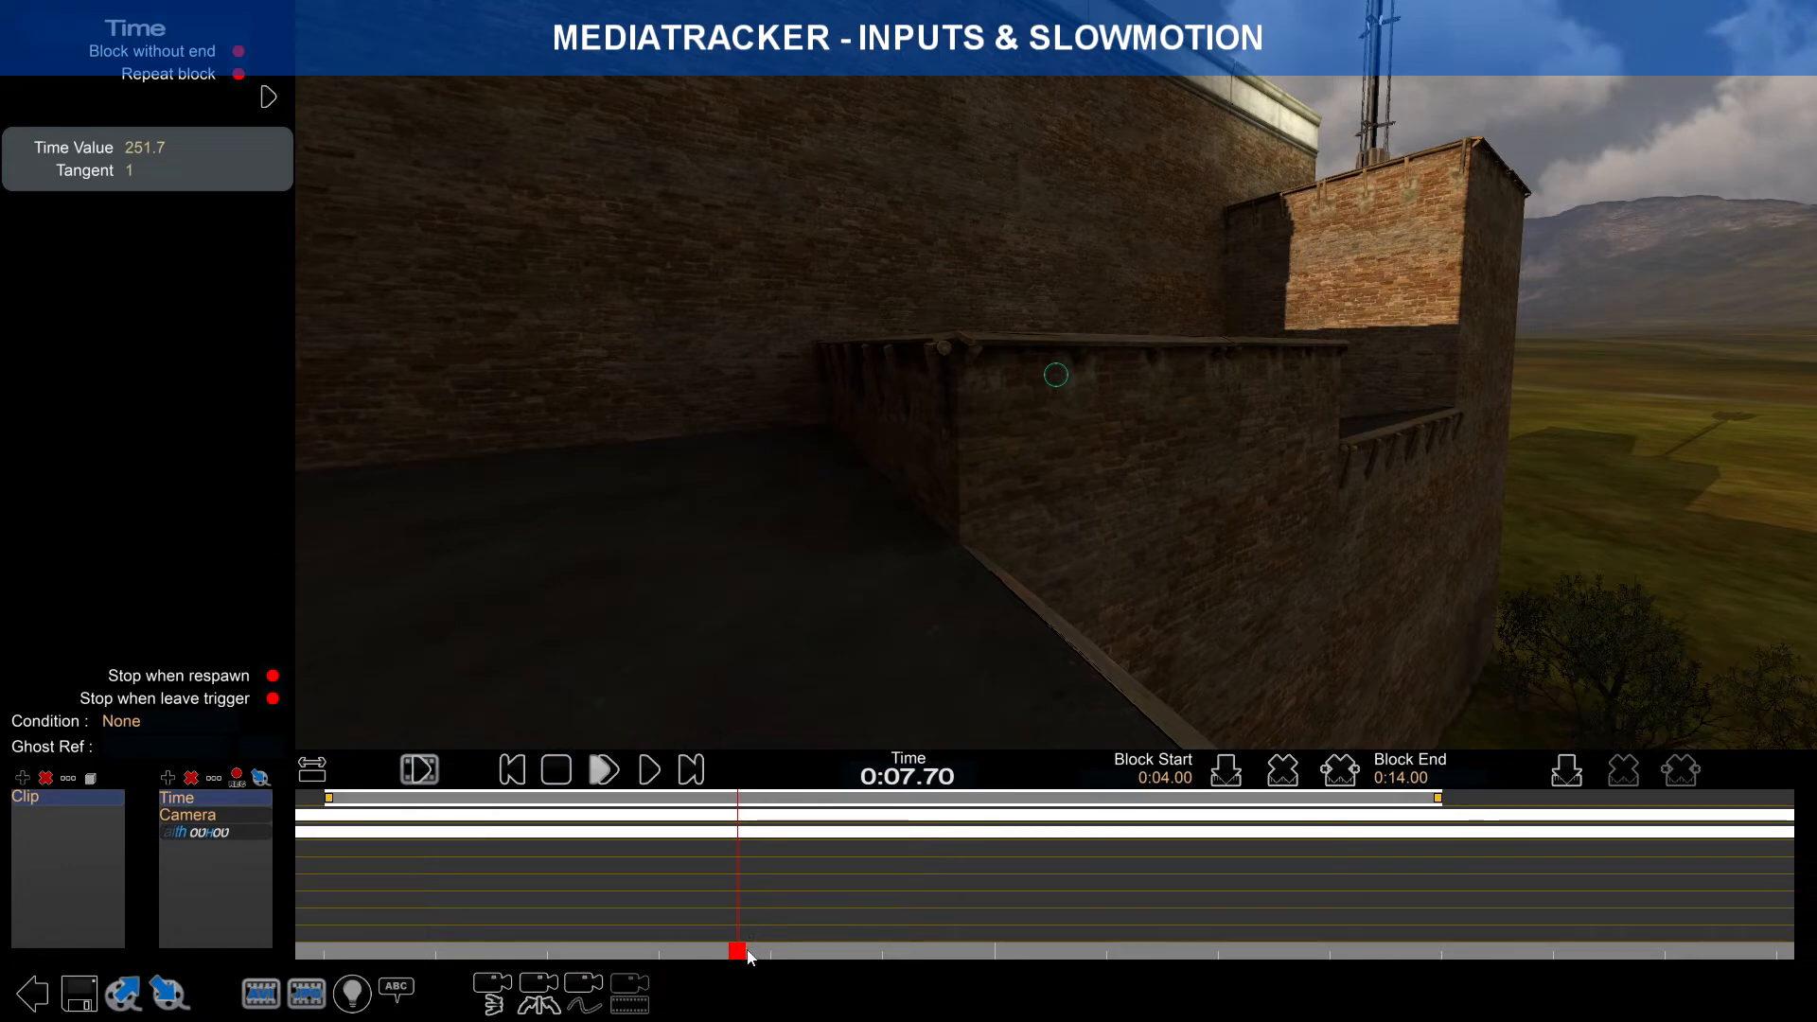
pyautogui.moveTo(738, 951); pyautogui.dragTo(389, 951)
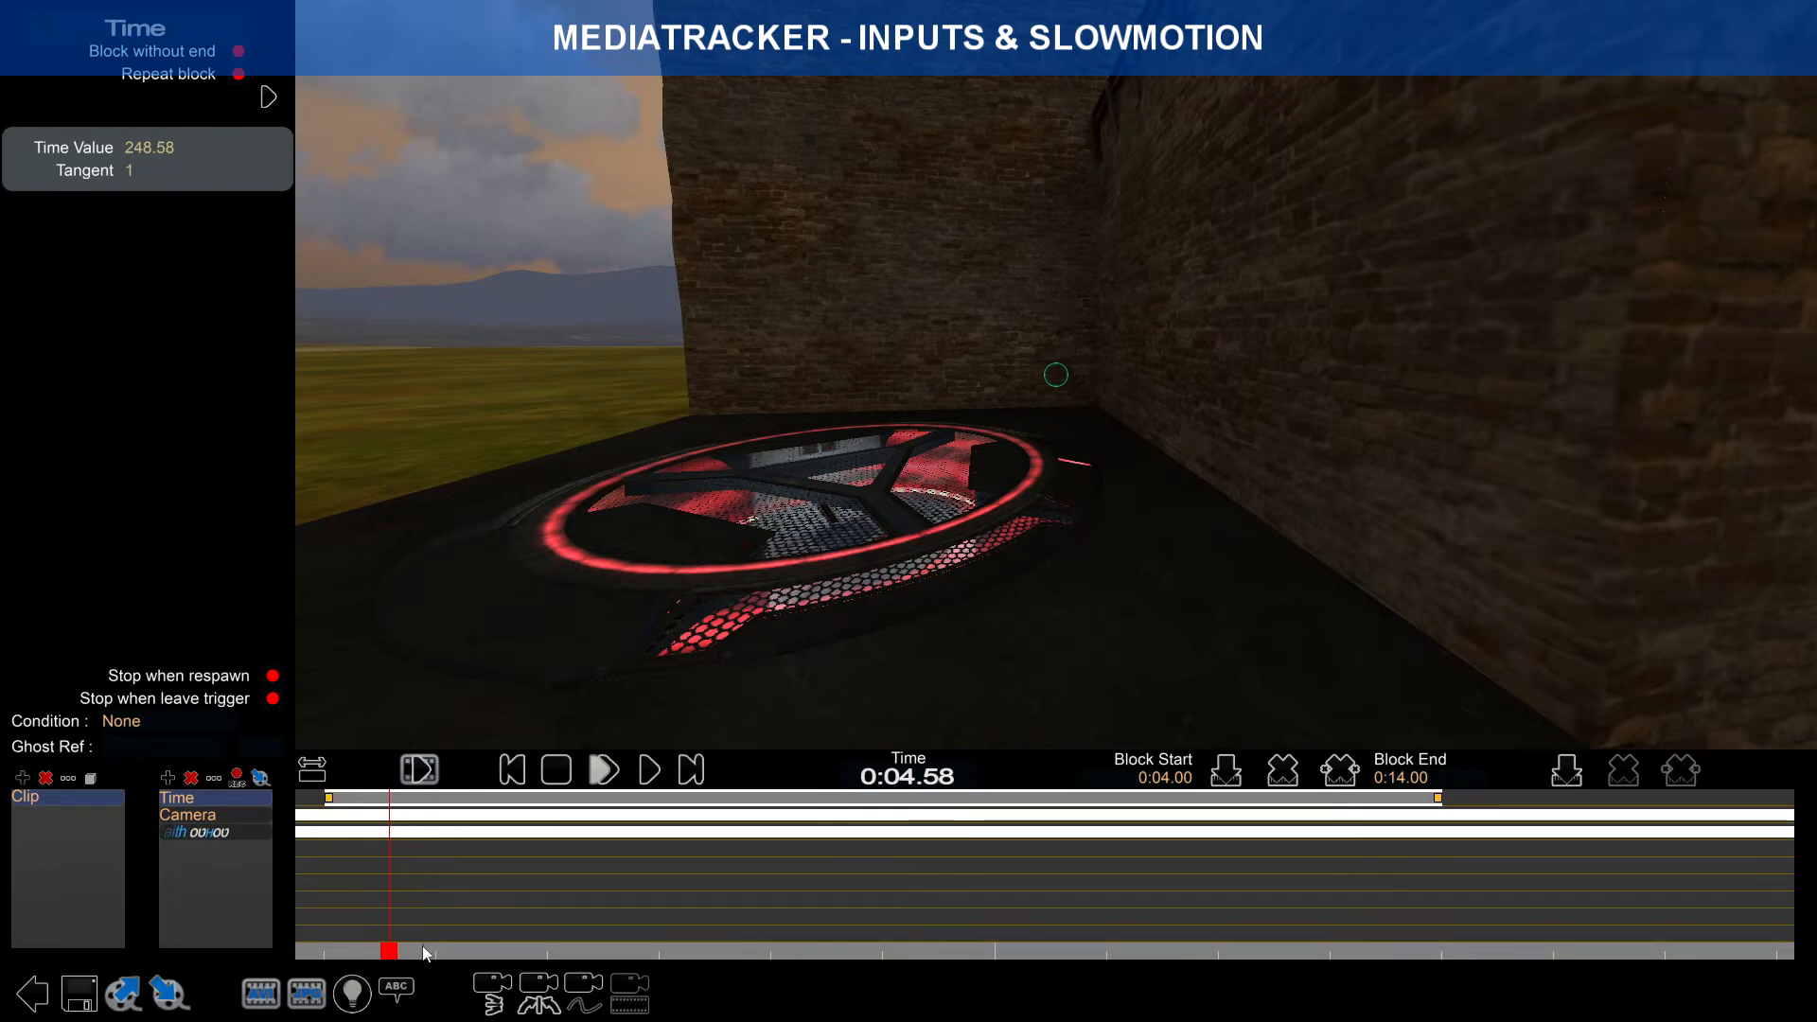
pyautogui.moveTo(394, 956)
pyautogui.mouseDown()
pyautogui.moveTo(353, 953)
pyautogui.moveTo(382, 952)
pyautogui.mouseUp()
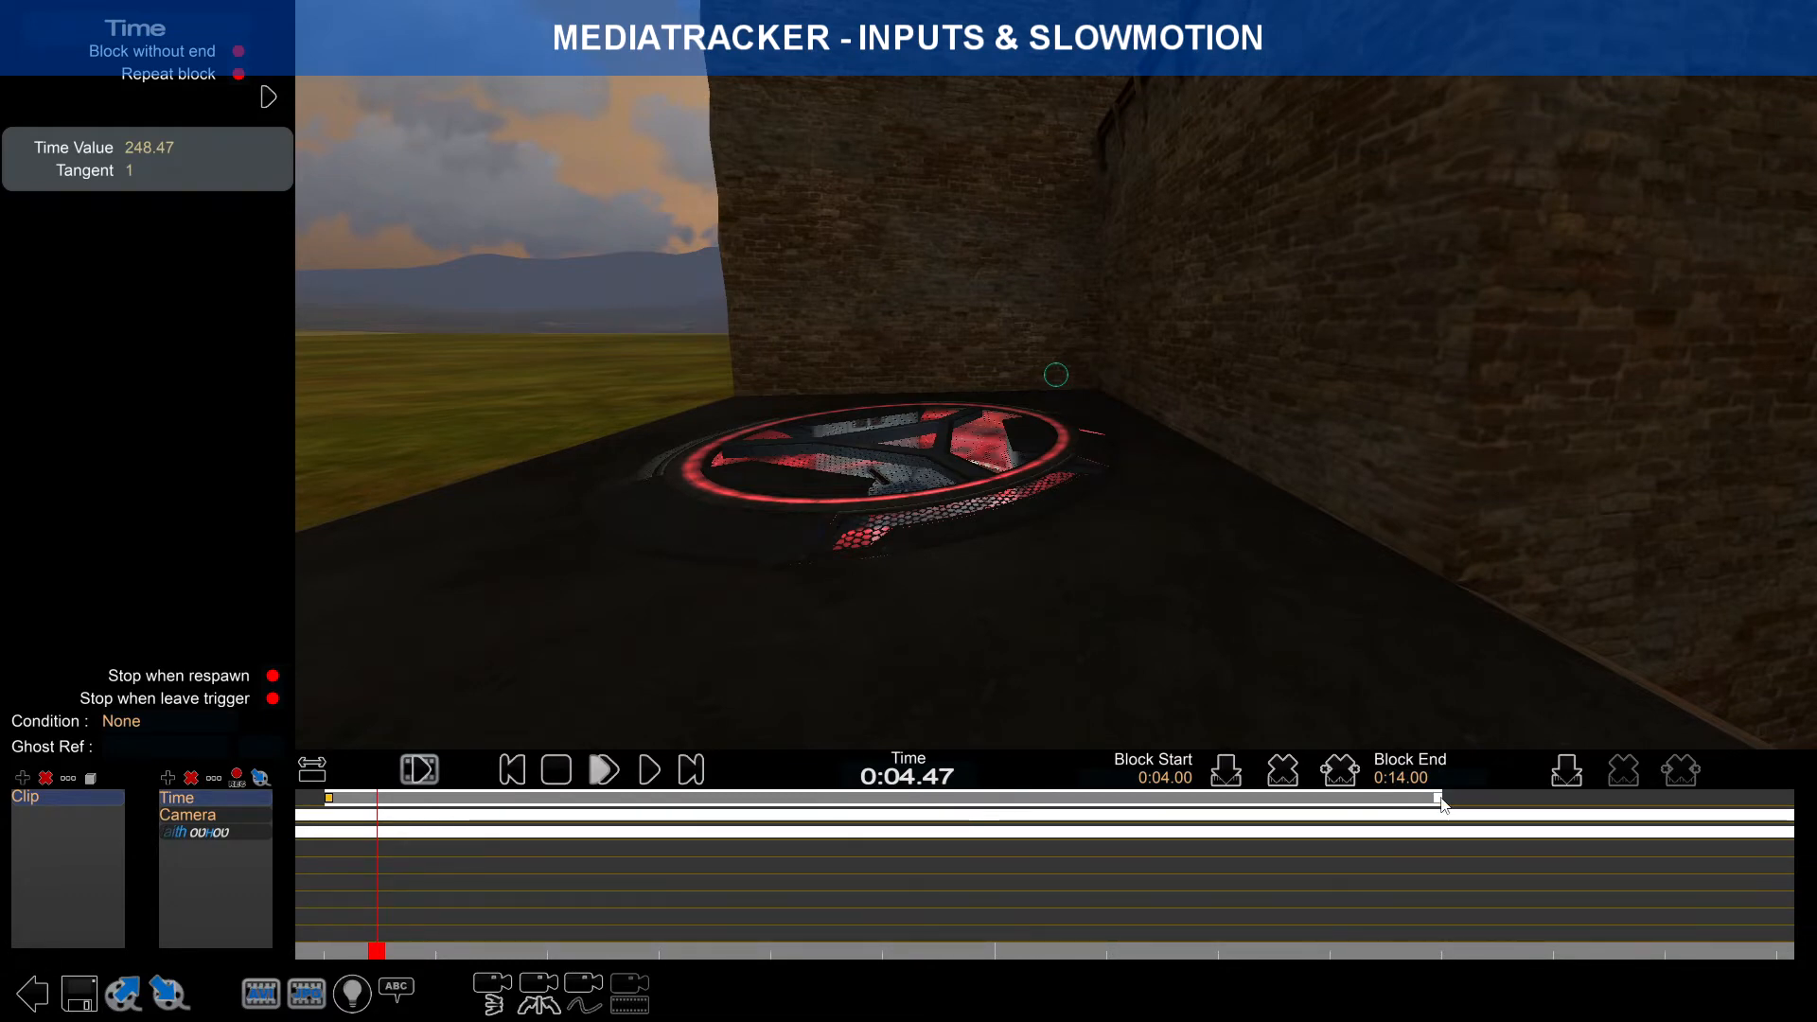
pyautogui.click(1441, 800)
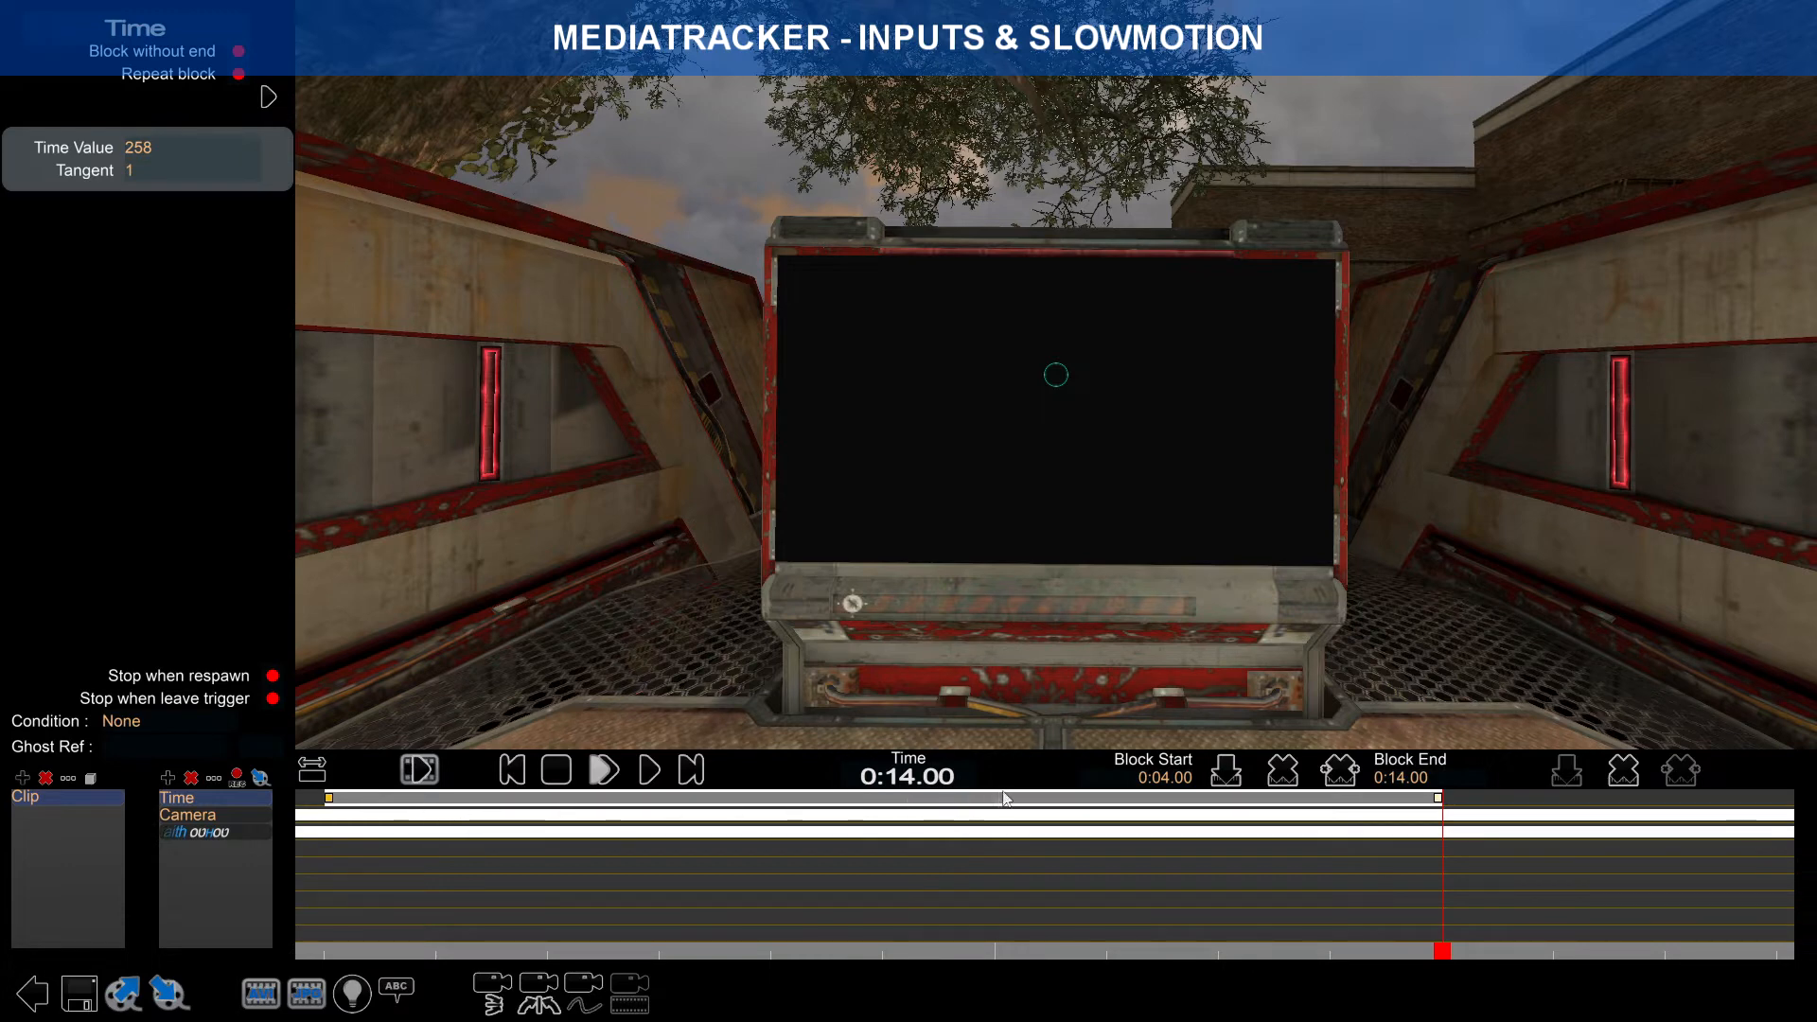
pyautogui.moveTo(1447, 959); pyautogui.dragTo(342, 824)
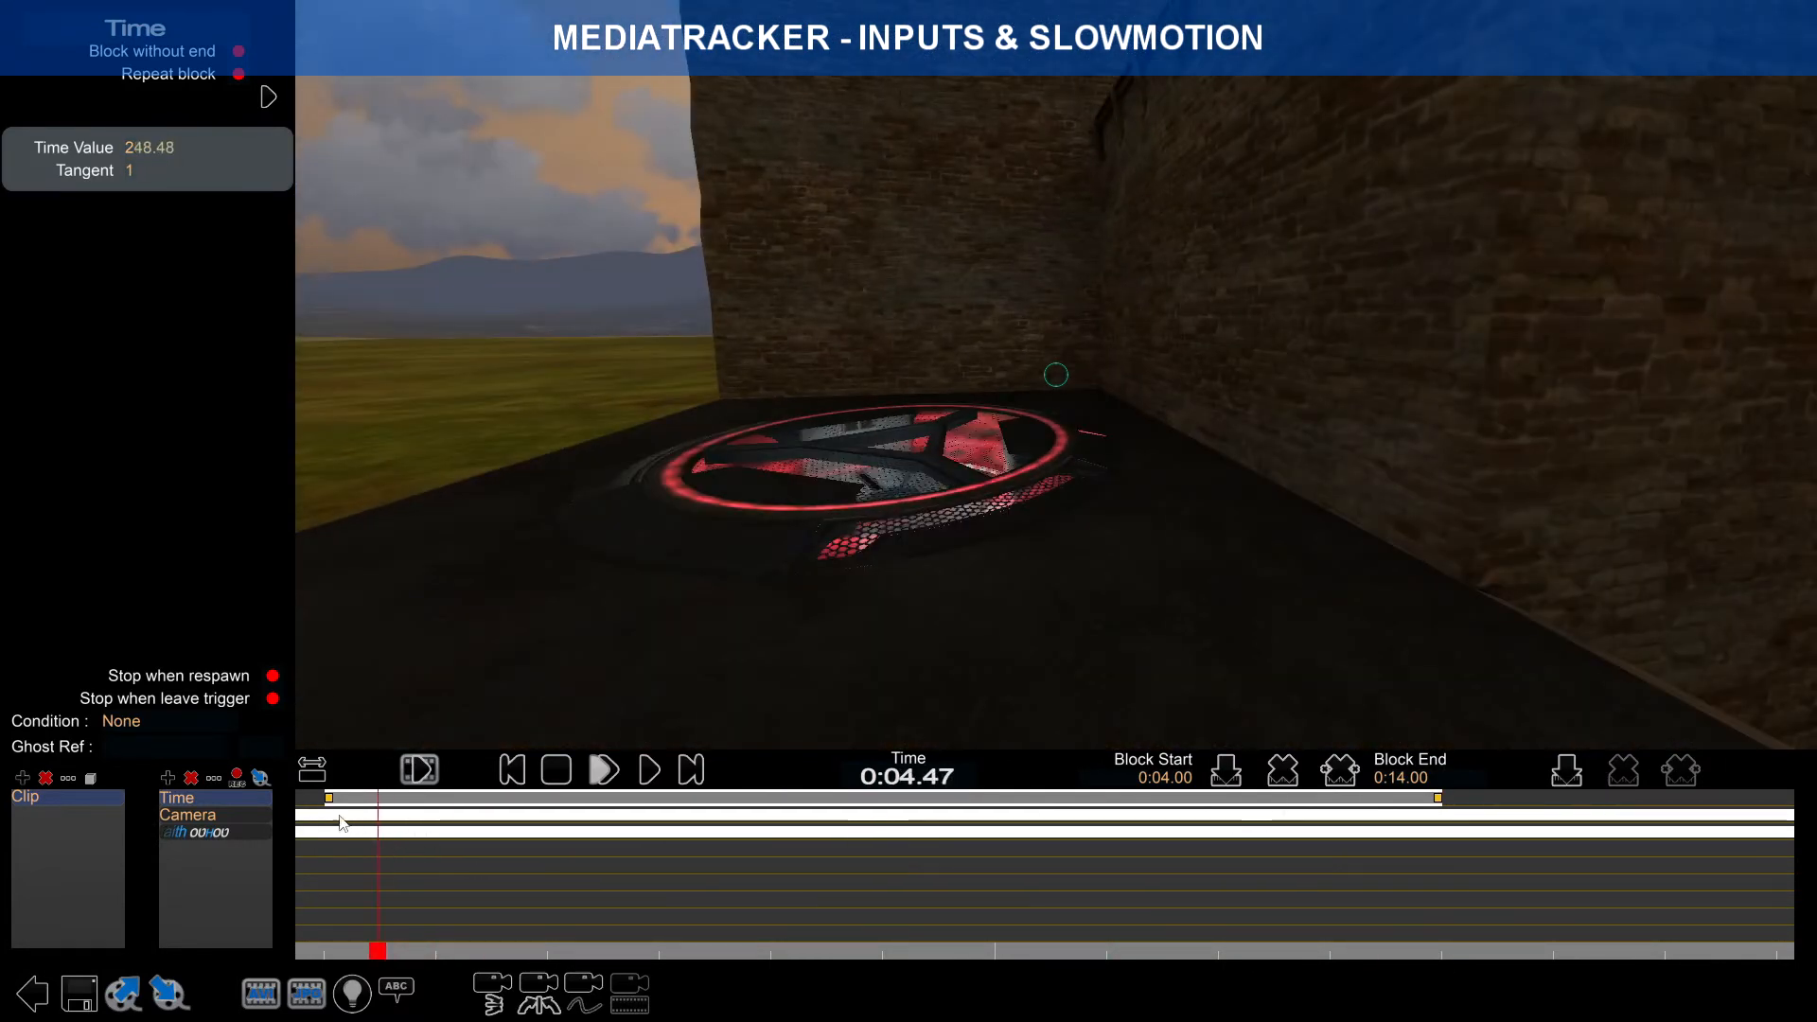
pyautogui.click(331, 799)
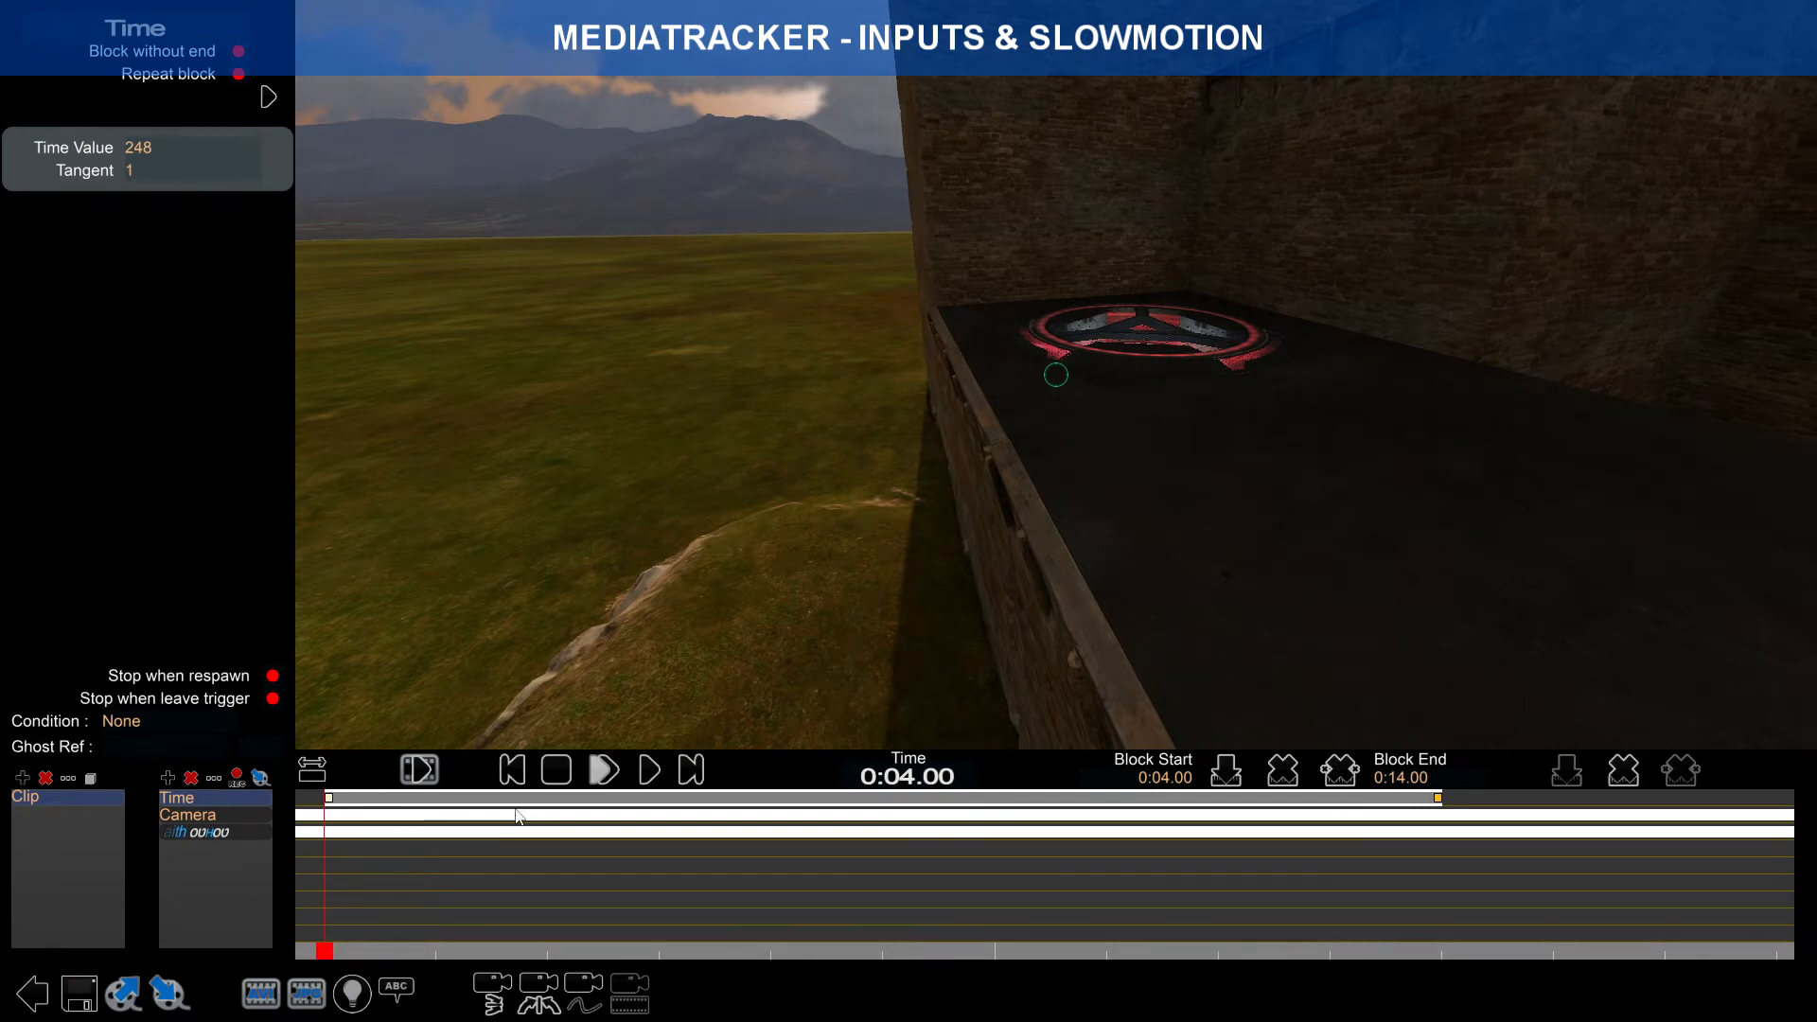
pyautogui.click(337, 953)
pyautogui.moveTo(338, 952); pyautogui.dragTo(514, 912)
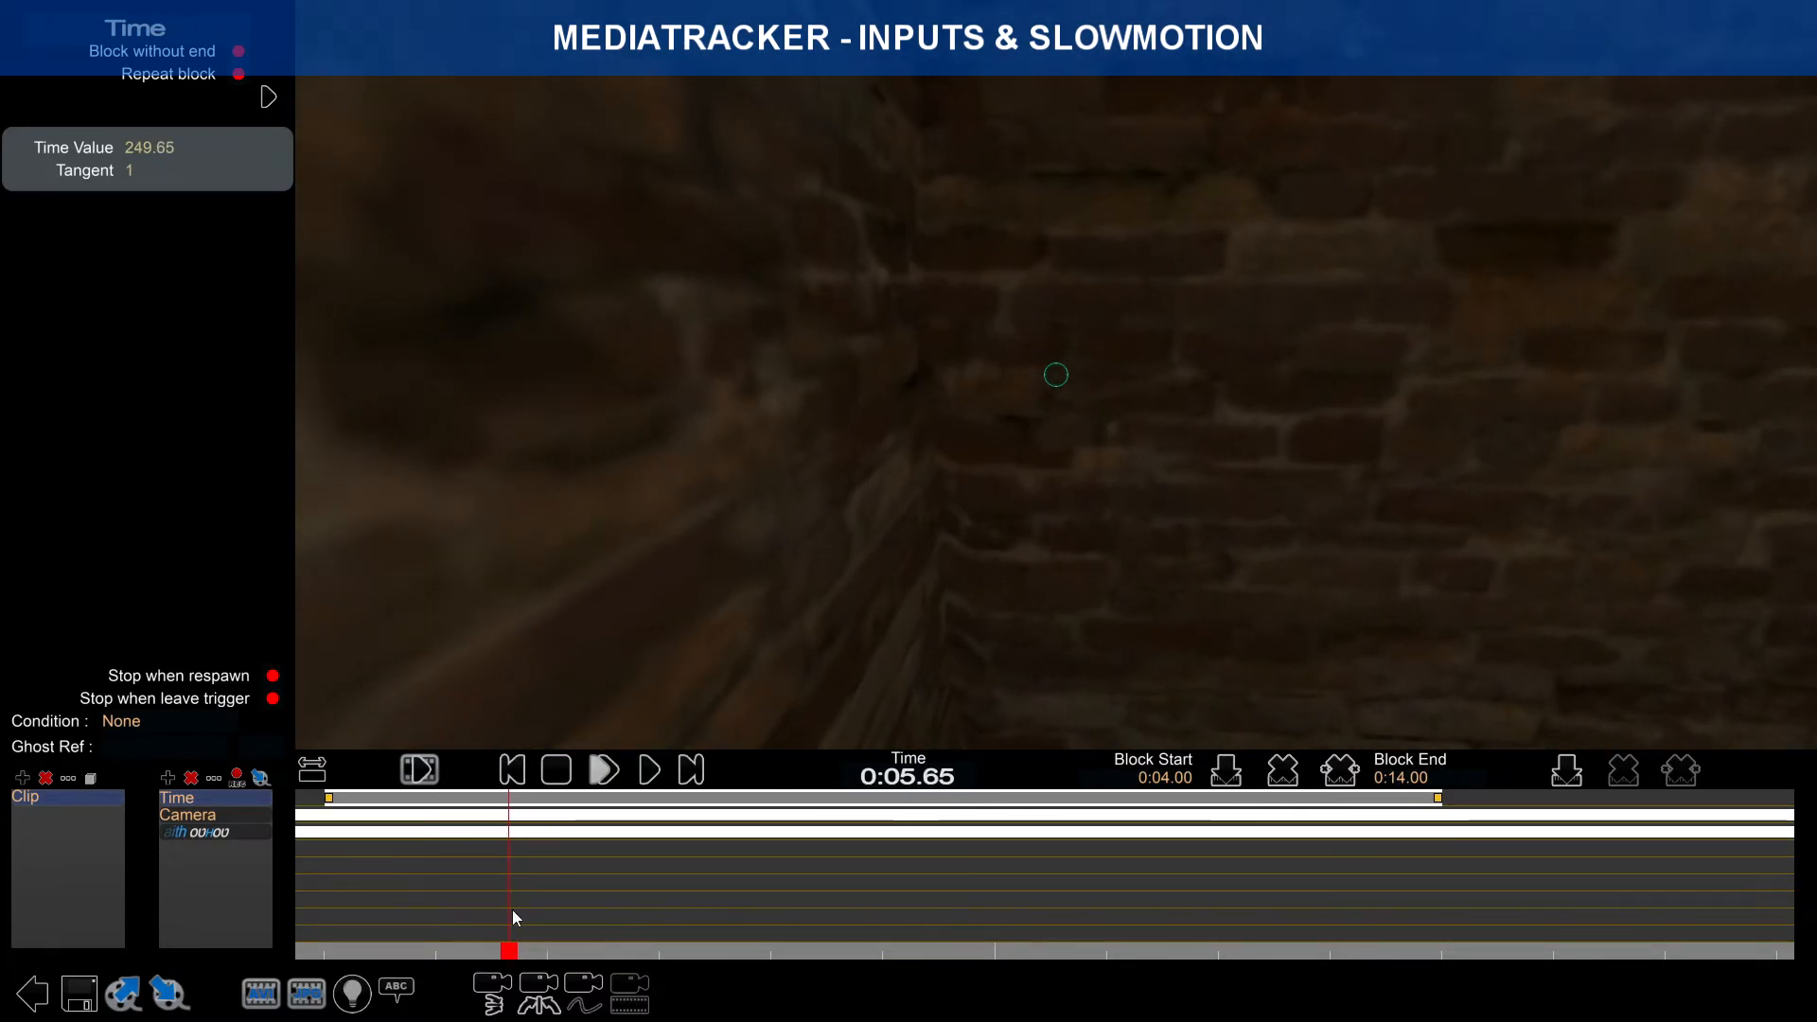
# Step: Add time keys at 0:05.65 and 0:07.52 and remove the 0:04.00 and 0:14.00 keys
pyautogui.click(1566, 775)
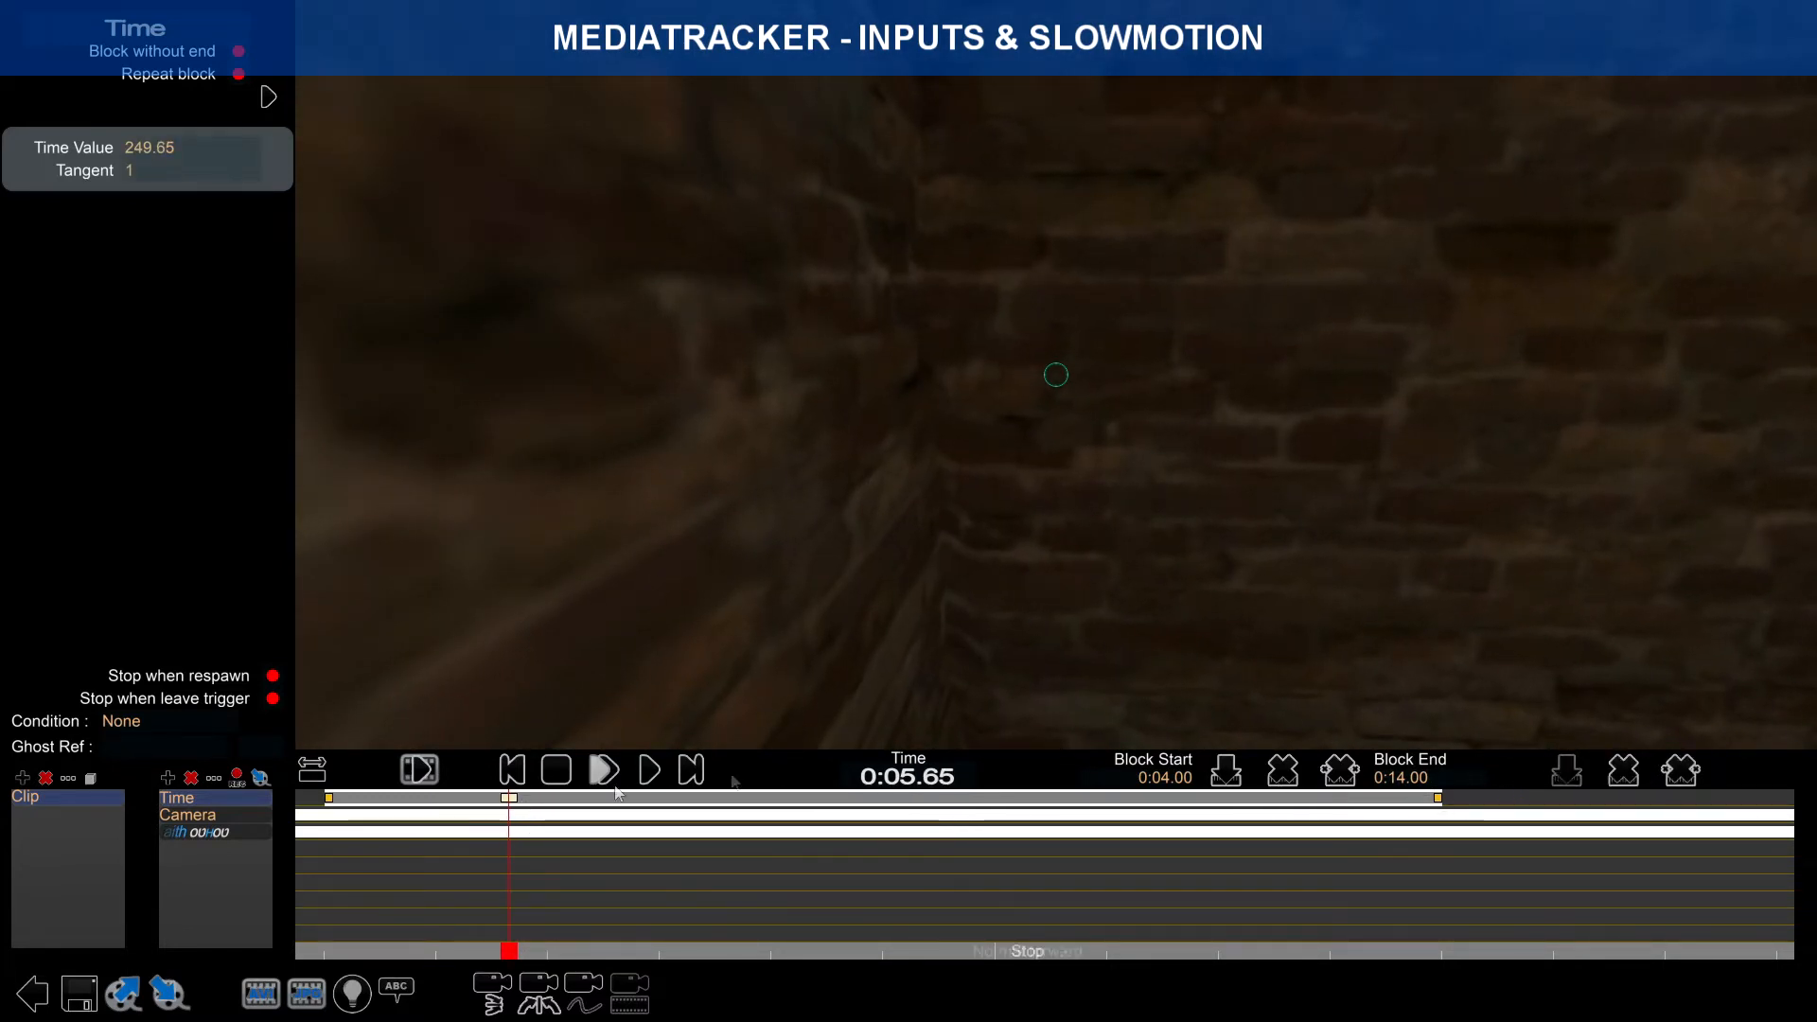
pyautogui.click(329, 798)
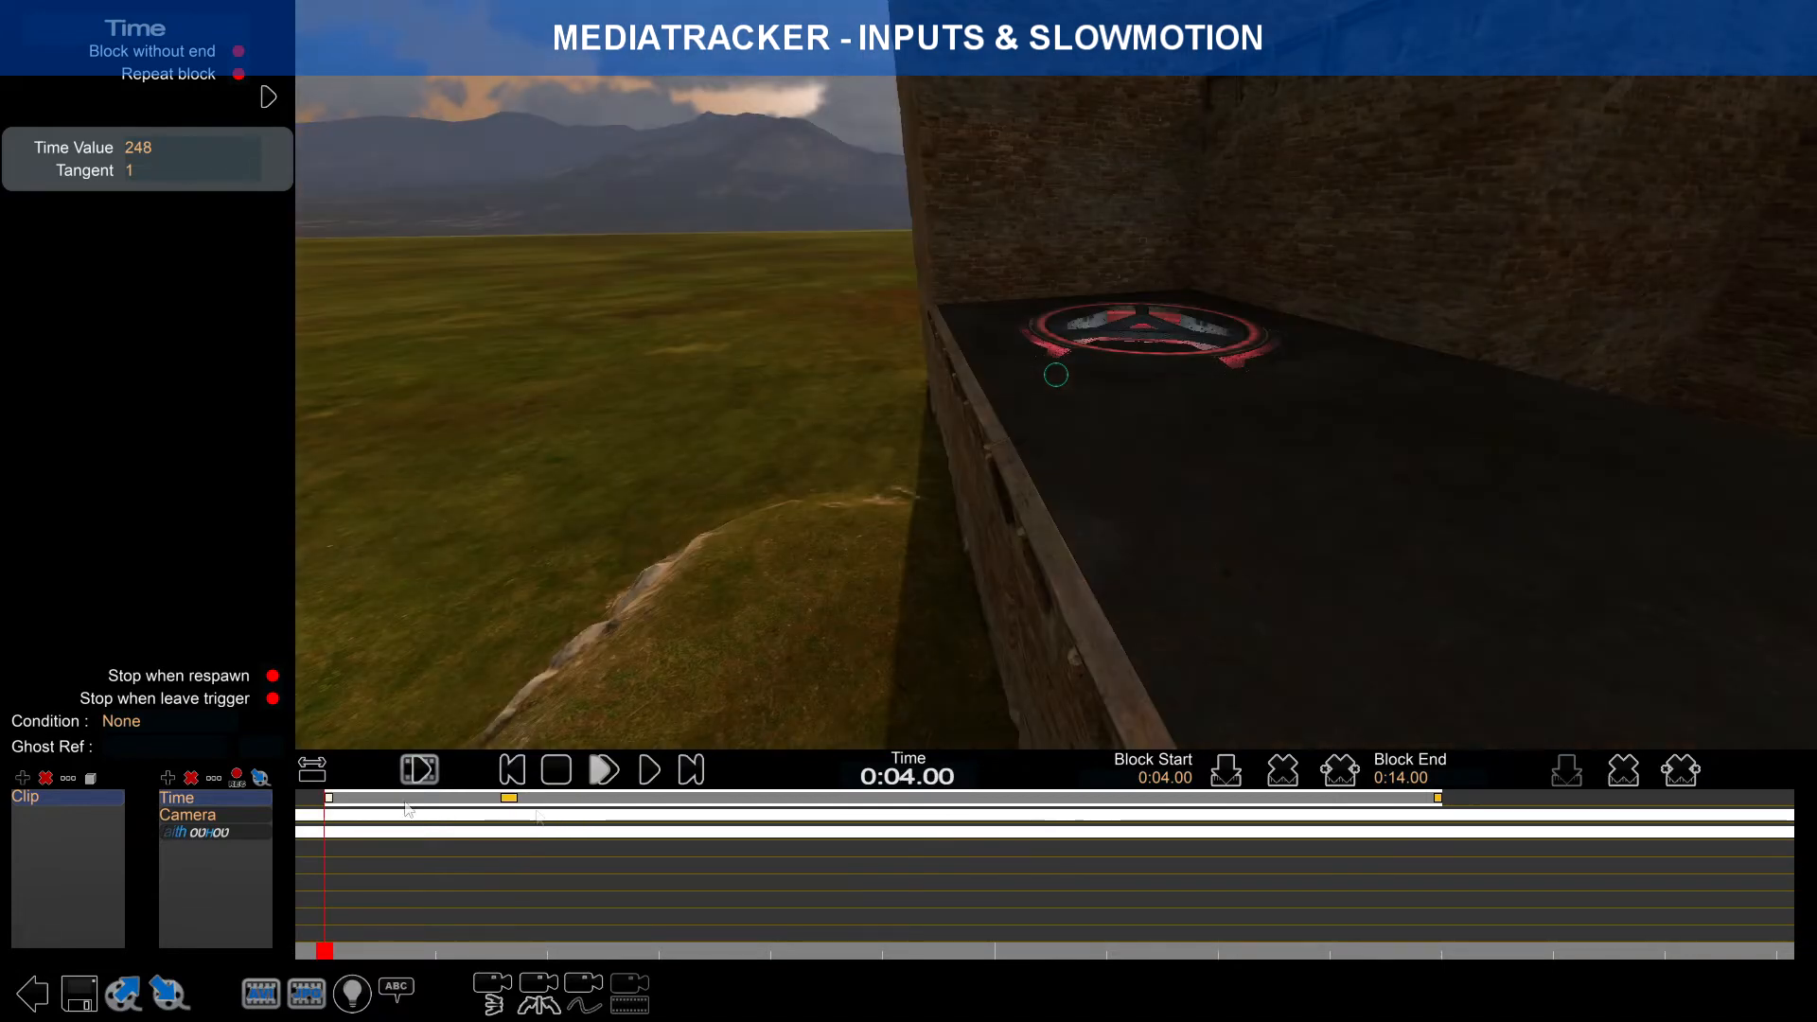
pyautogui.click(1617, 772)
pyautogui.moveTo(331, 956); pyautogui.dragTo(723, 912)
pyautogui.click(1567, 769)
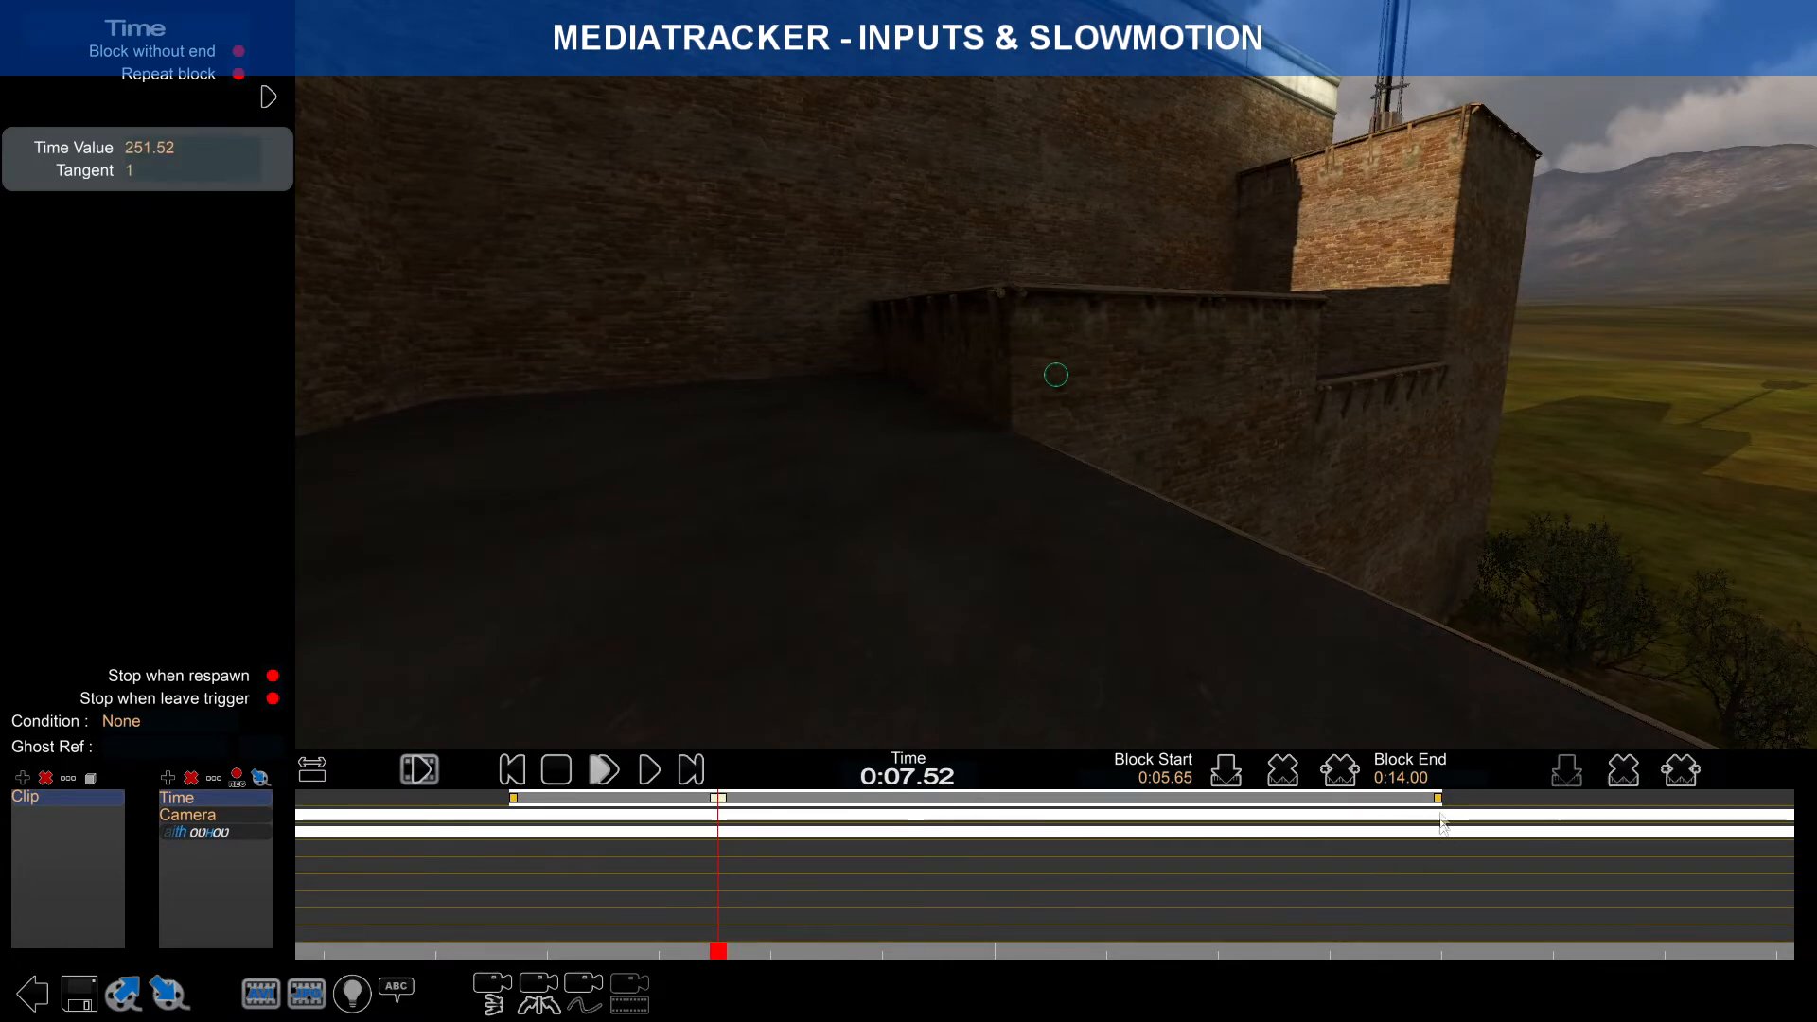
pyautogui.click(1439, 798)
pyautogui.click(1624, 769)
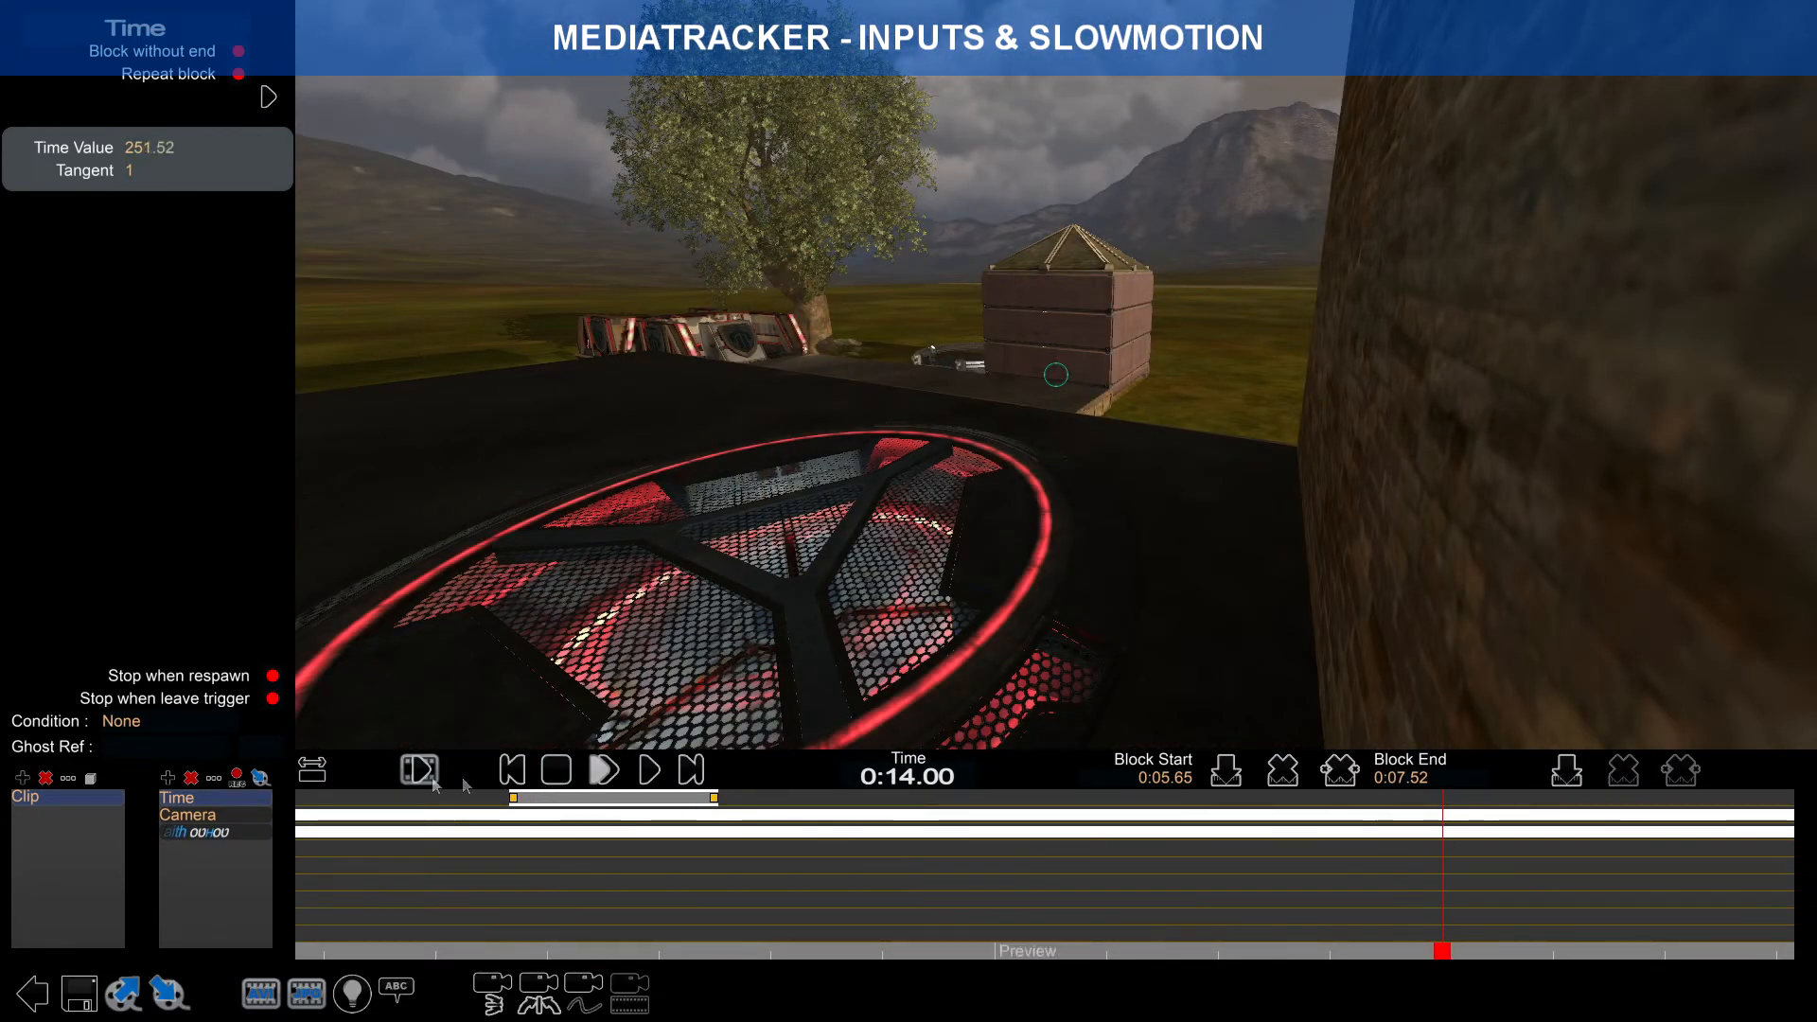
pyautogui.click(312, 769)
# Step: Move the slow-motion block to start at 0:03.72 and test it with playback
pyautogui.moveTo(416, 949); pyautogui.dragTo(337, 856)
pyautogui.scroll(2, 314, 848)
pyautogui.moveTo(315, 849); pyautogui.dragTo(747, 838, button='right')
pyautogui.scroll(5, 776, 838)
pyautogui.scroll(2, 849, 843)
pyautogui.moveTo(1038, 954); pyautogui.dragTo(937, 893)
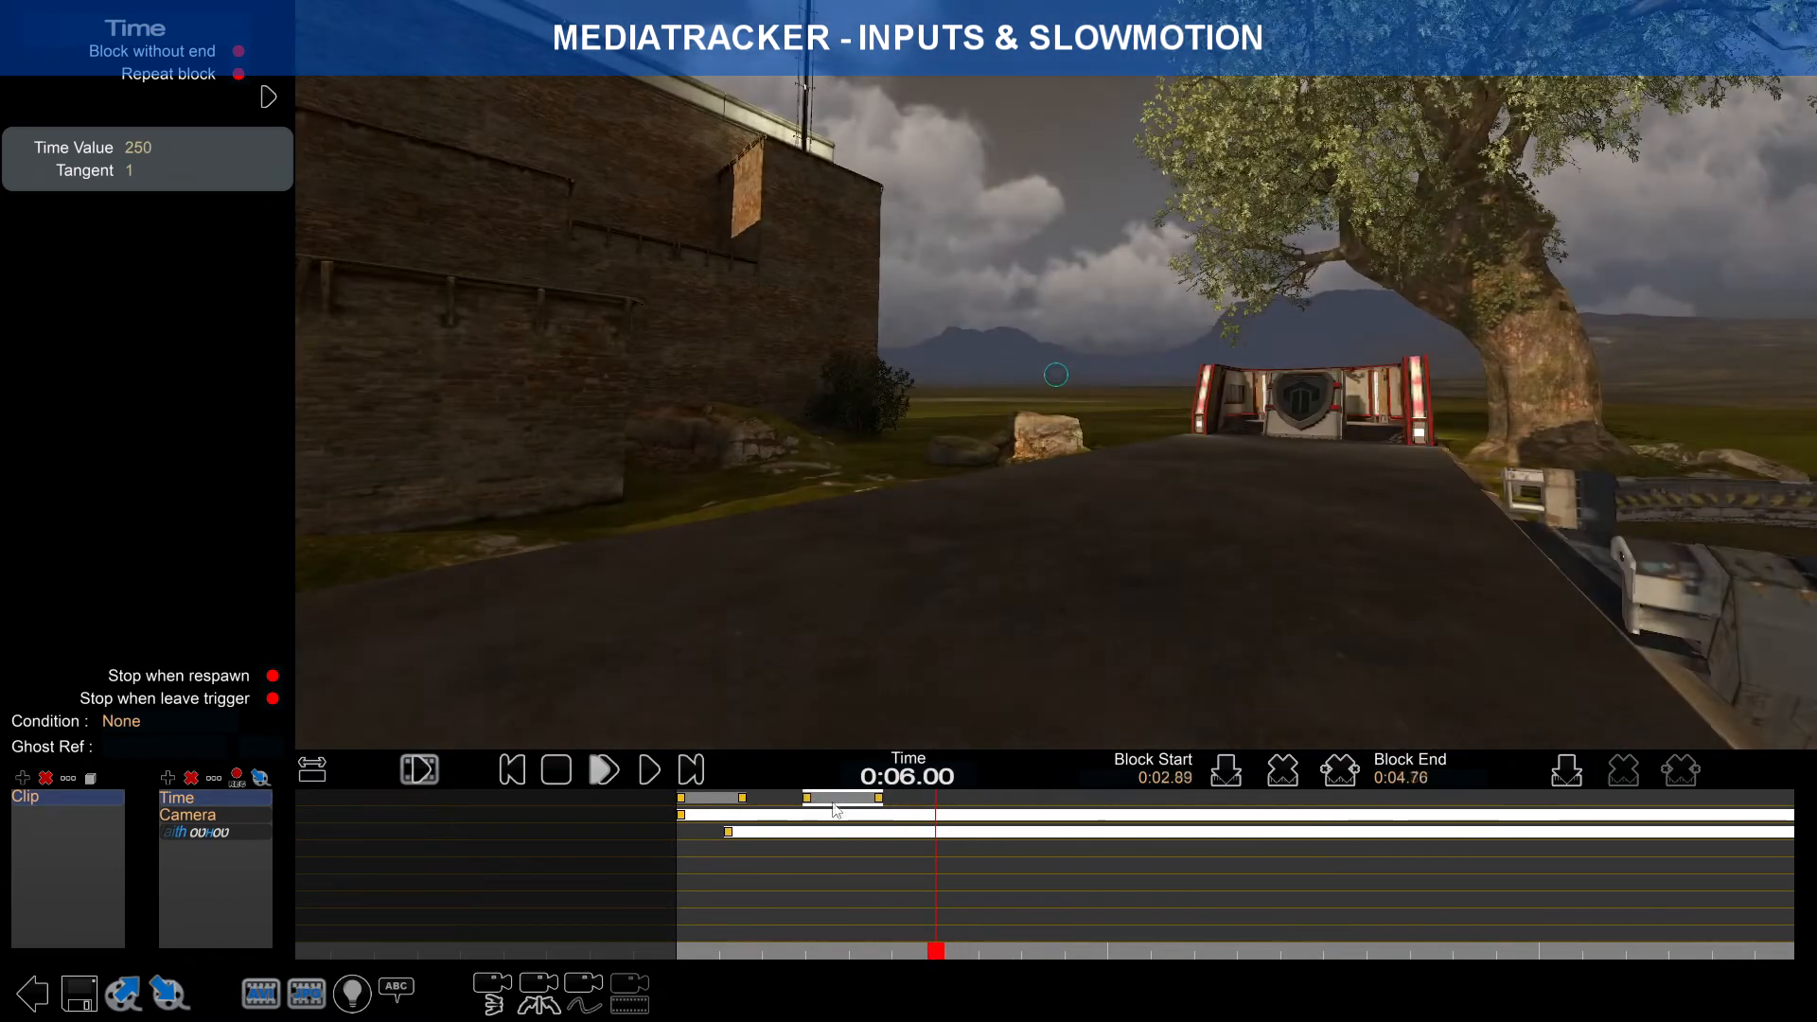
pyautogui.moveTo(835, 807); pyautogui.dragTo(779, 808)
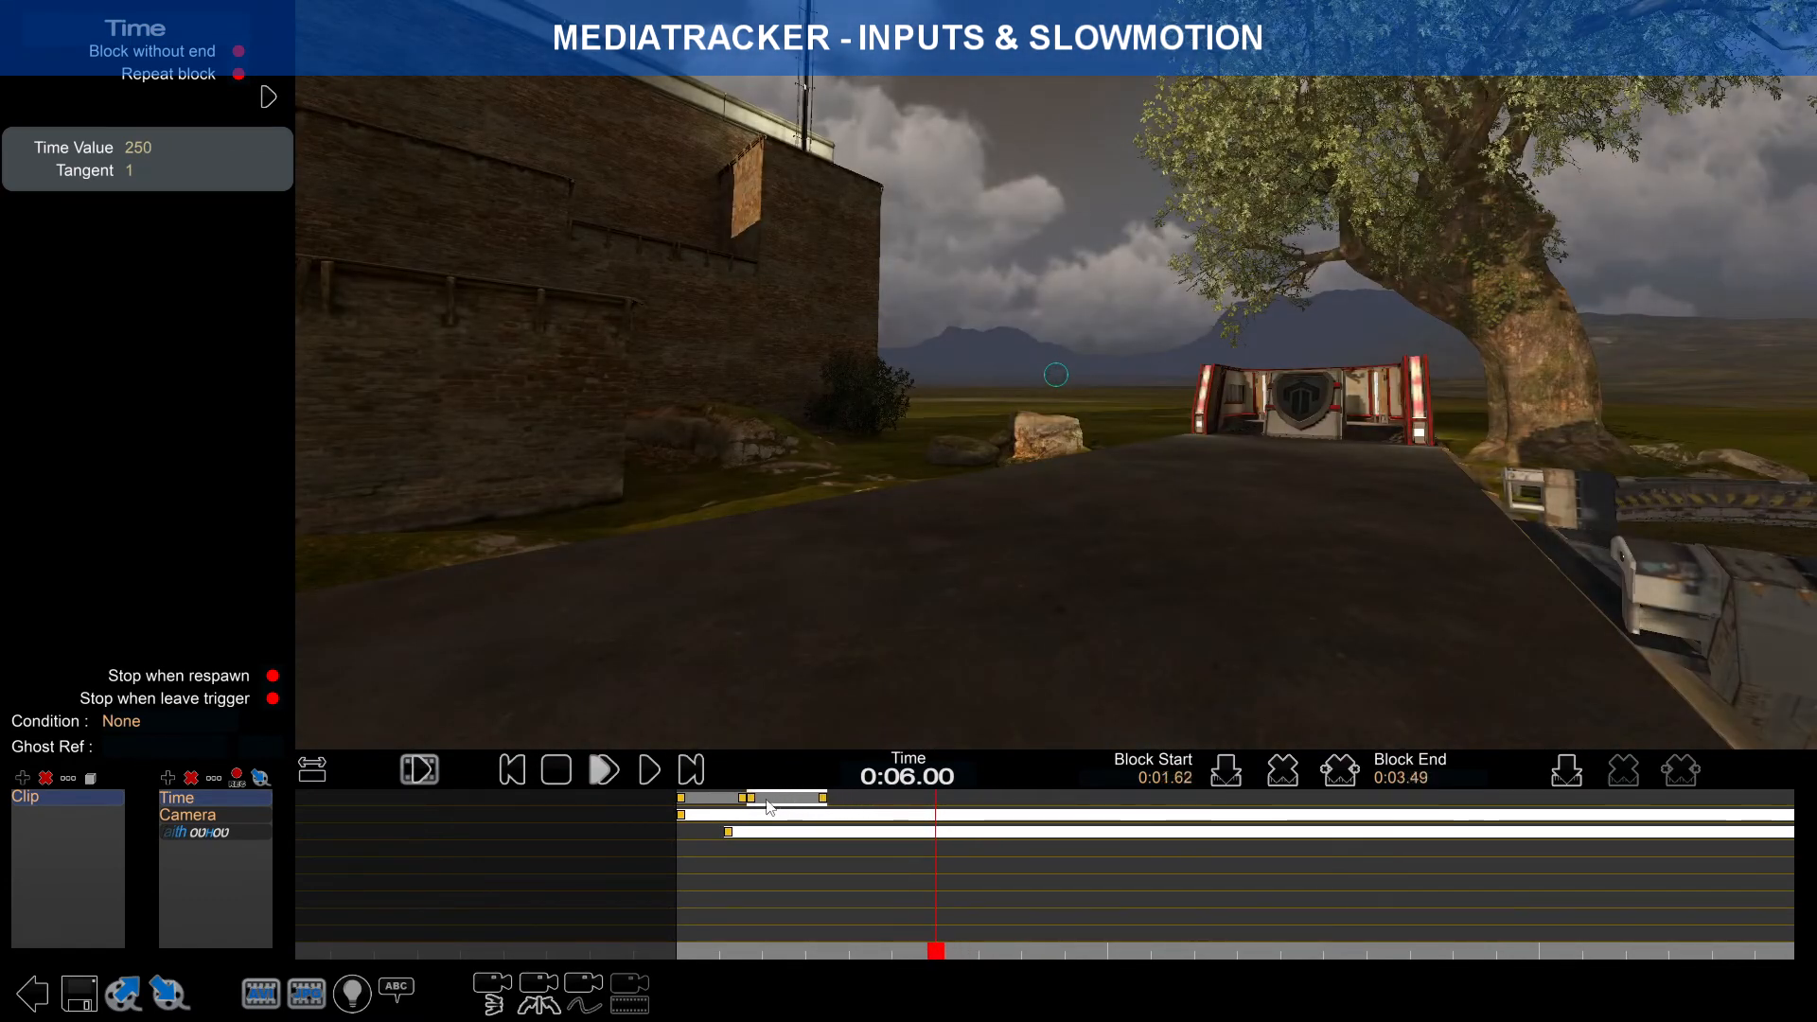
pyautogui.click(927, 951)
pyautogui.moveTo(926, 953); pyautogui.dragTo(654, 899)
pyautogui.moveTo(771, 803); pyautogui.dragTo(863, 801)
pyautogui.click(604, 770)
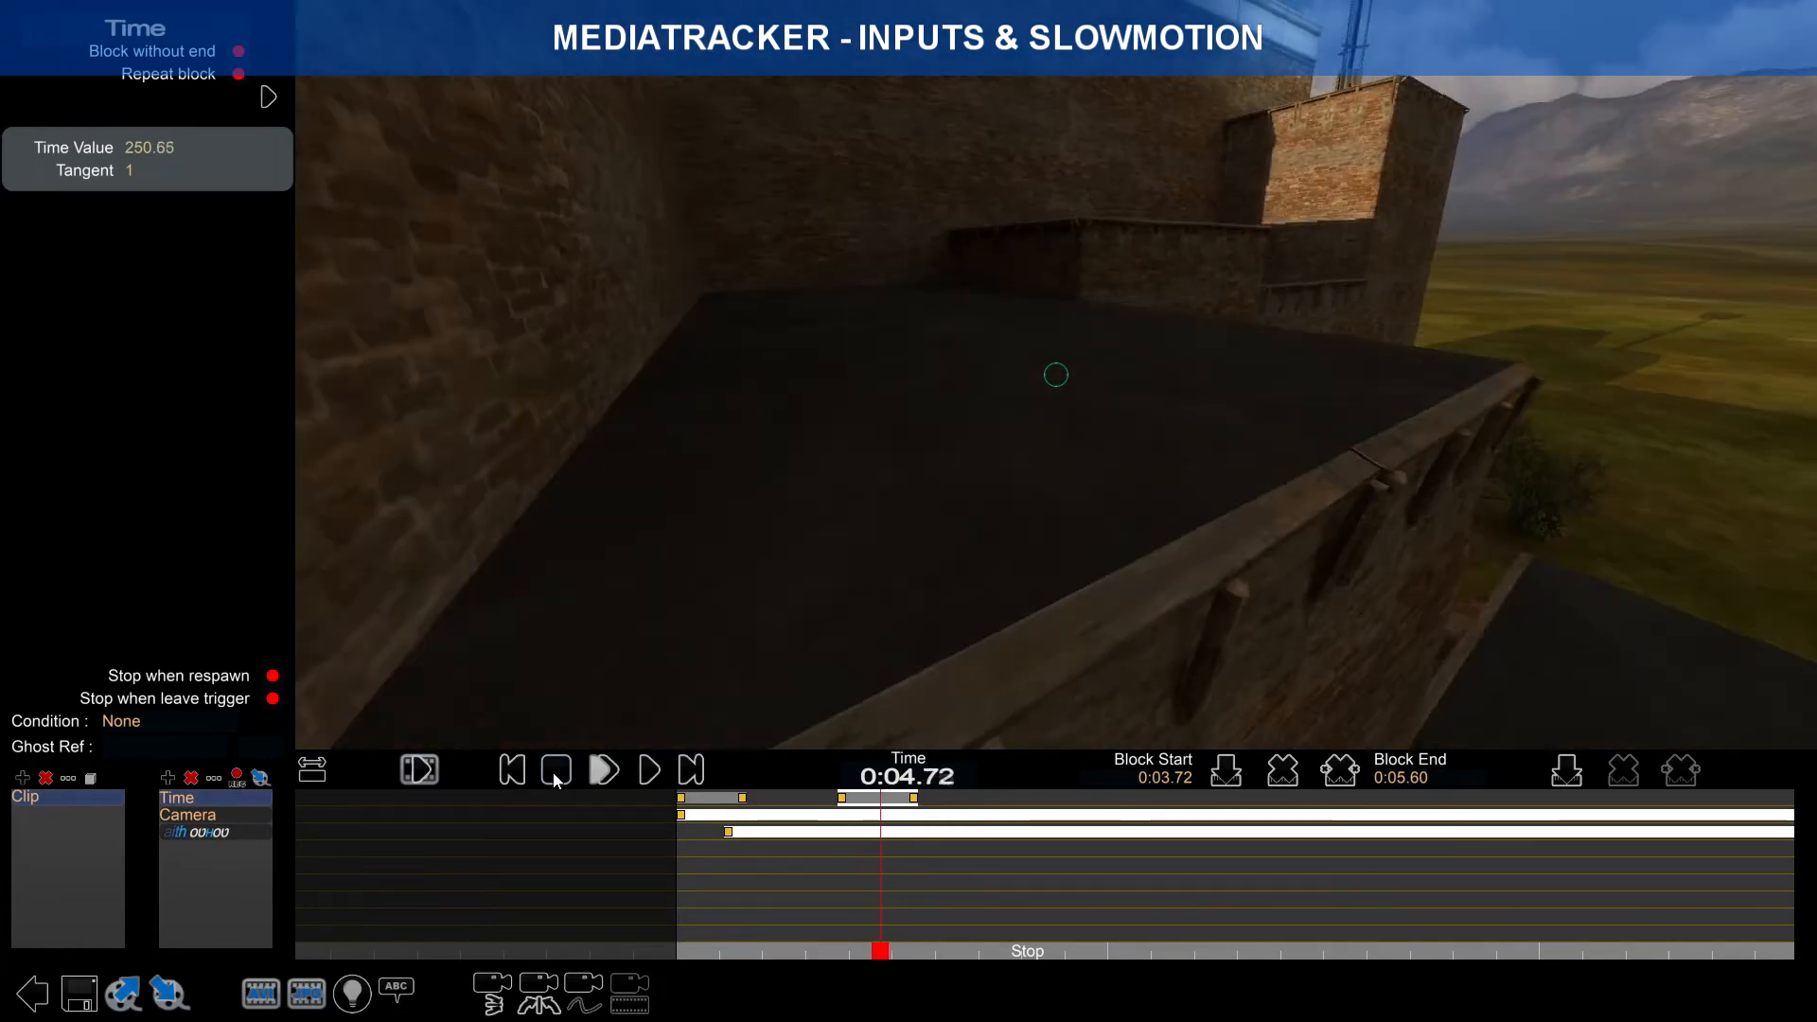
pyautogui.click(553, 774)
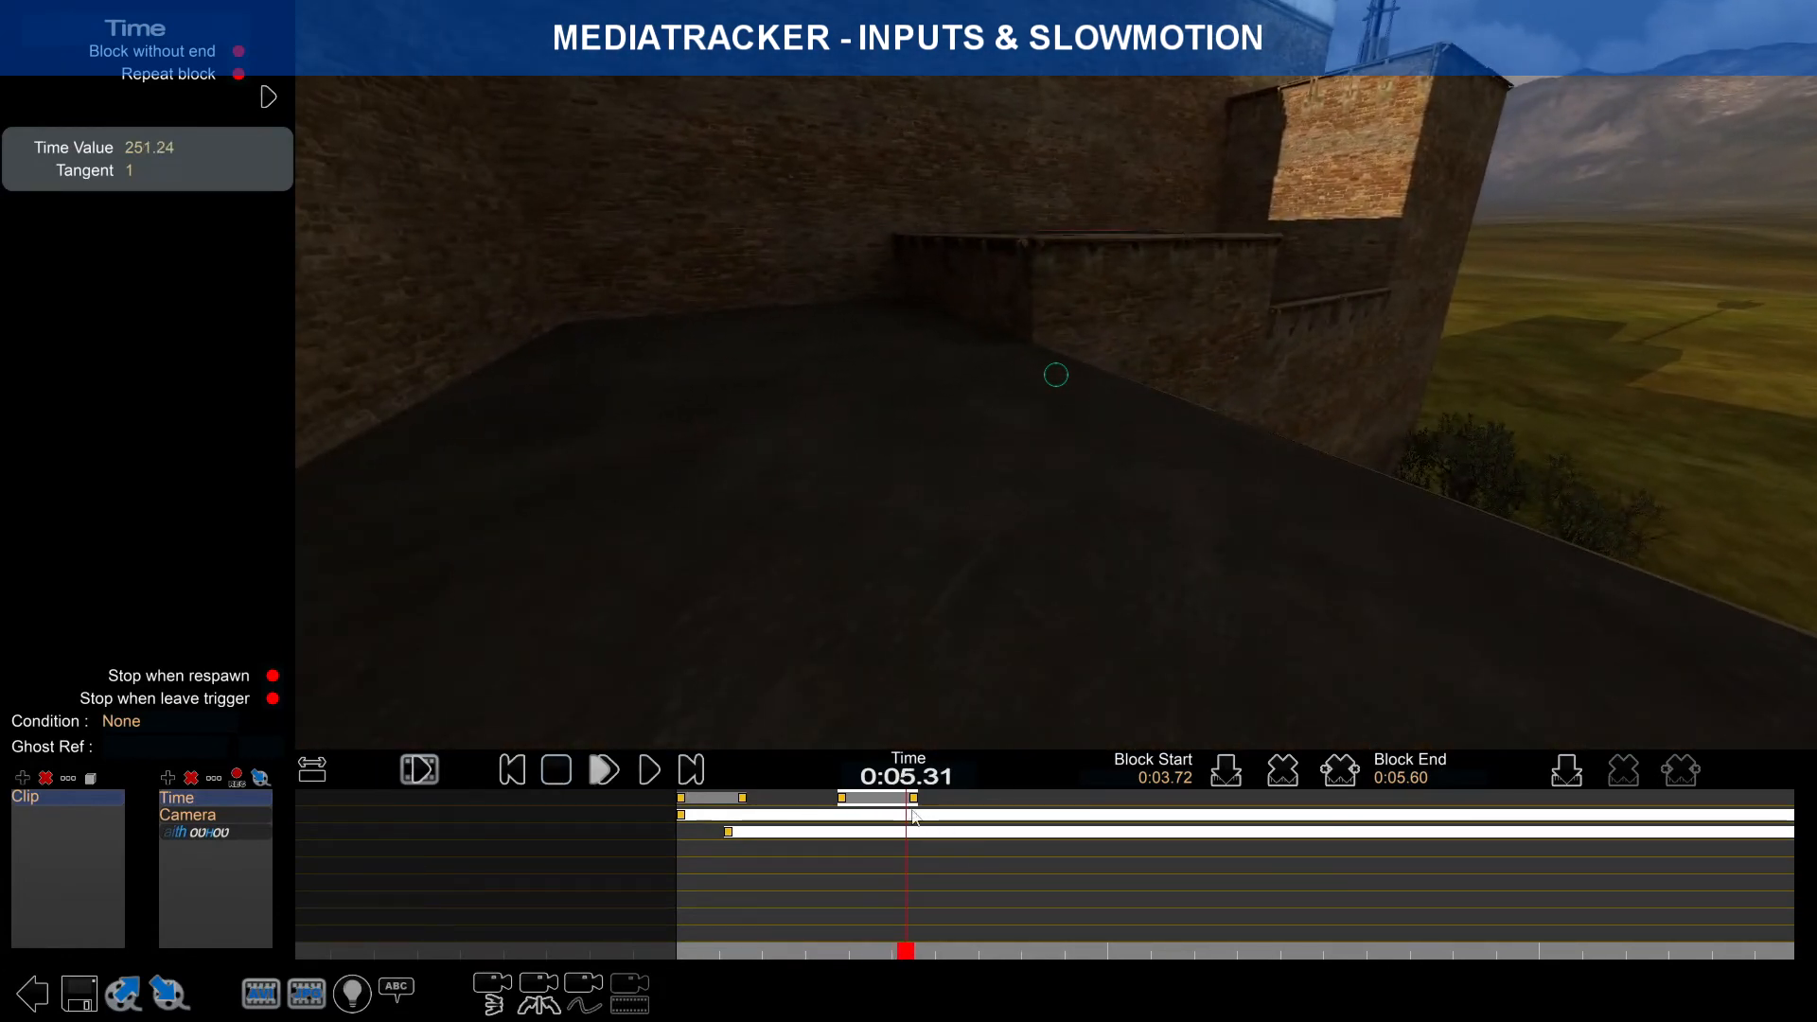
# Step: Shift the block to 0:04.89–0:06.76 and bring the preview back to about 0:00.78
pyautogui.click(844, 799)
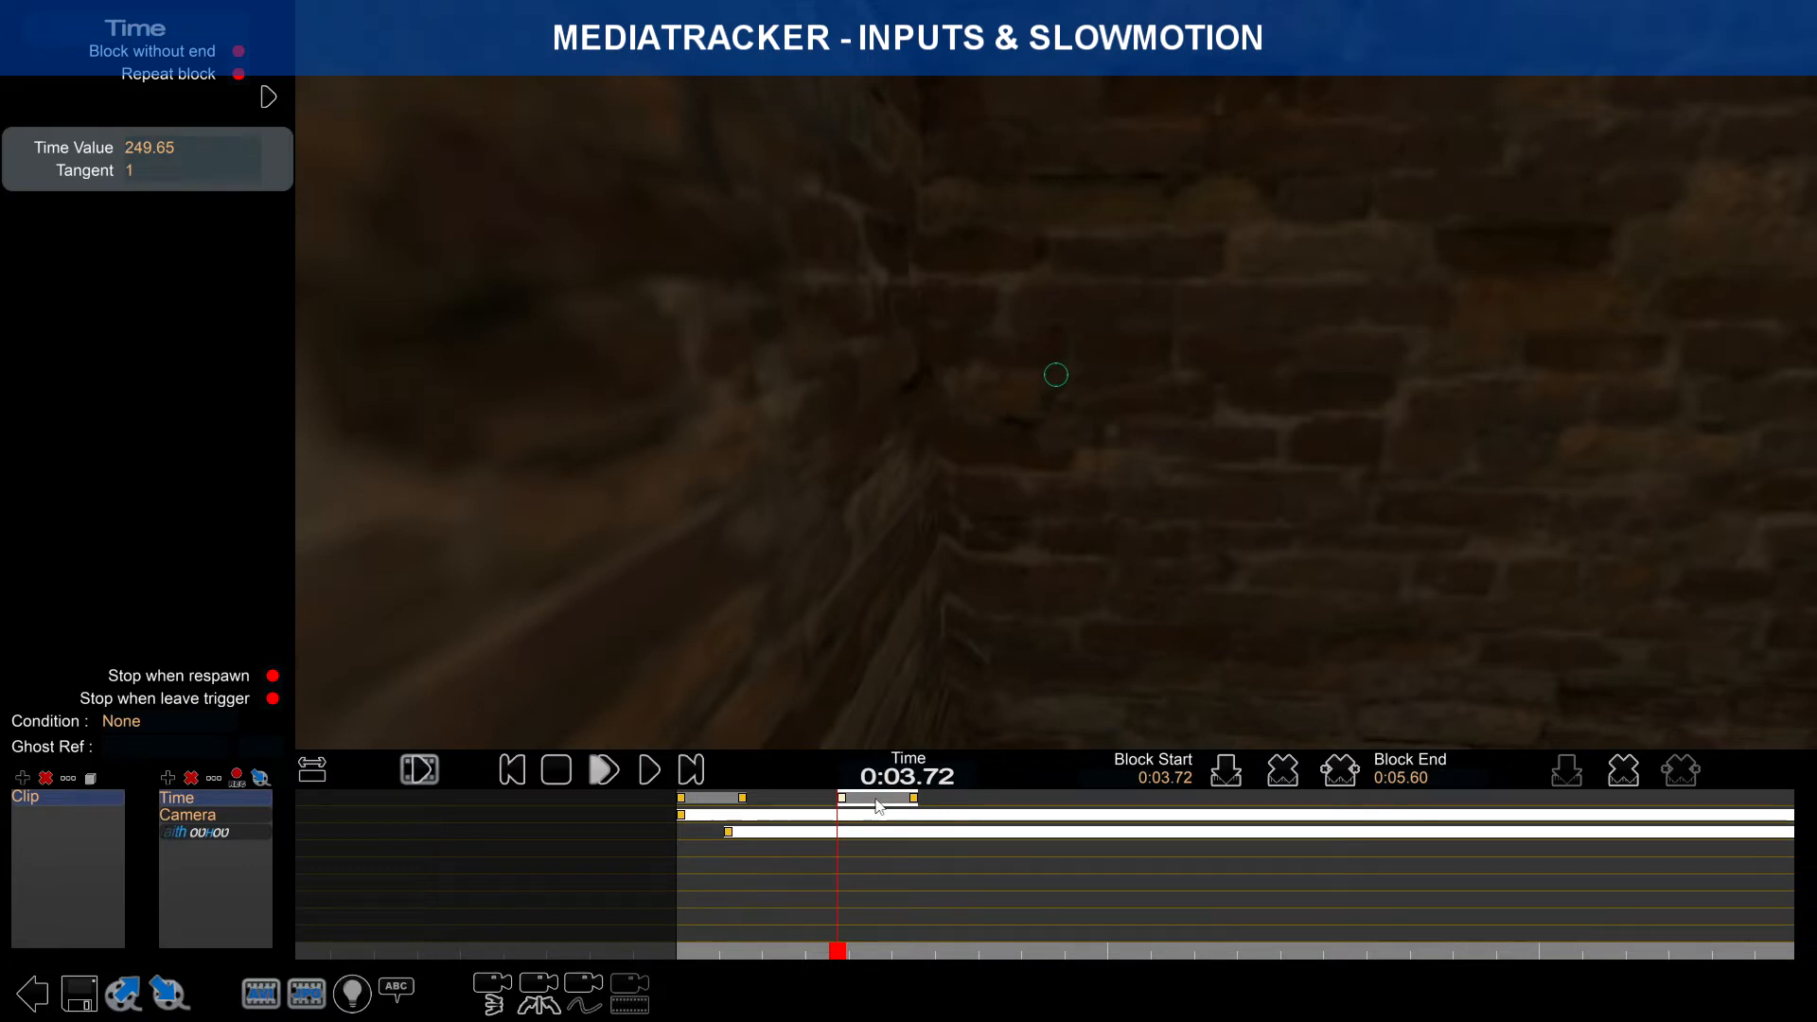
pyautogui.moveTo(879, 807); pyautogui.dragTo(923, 807)
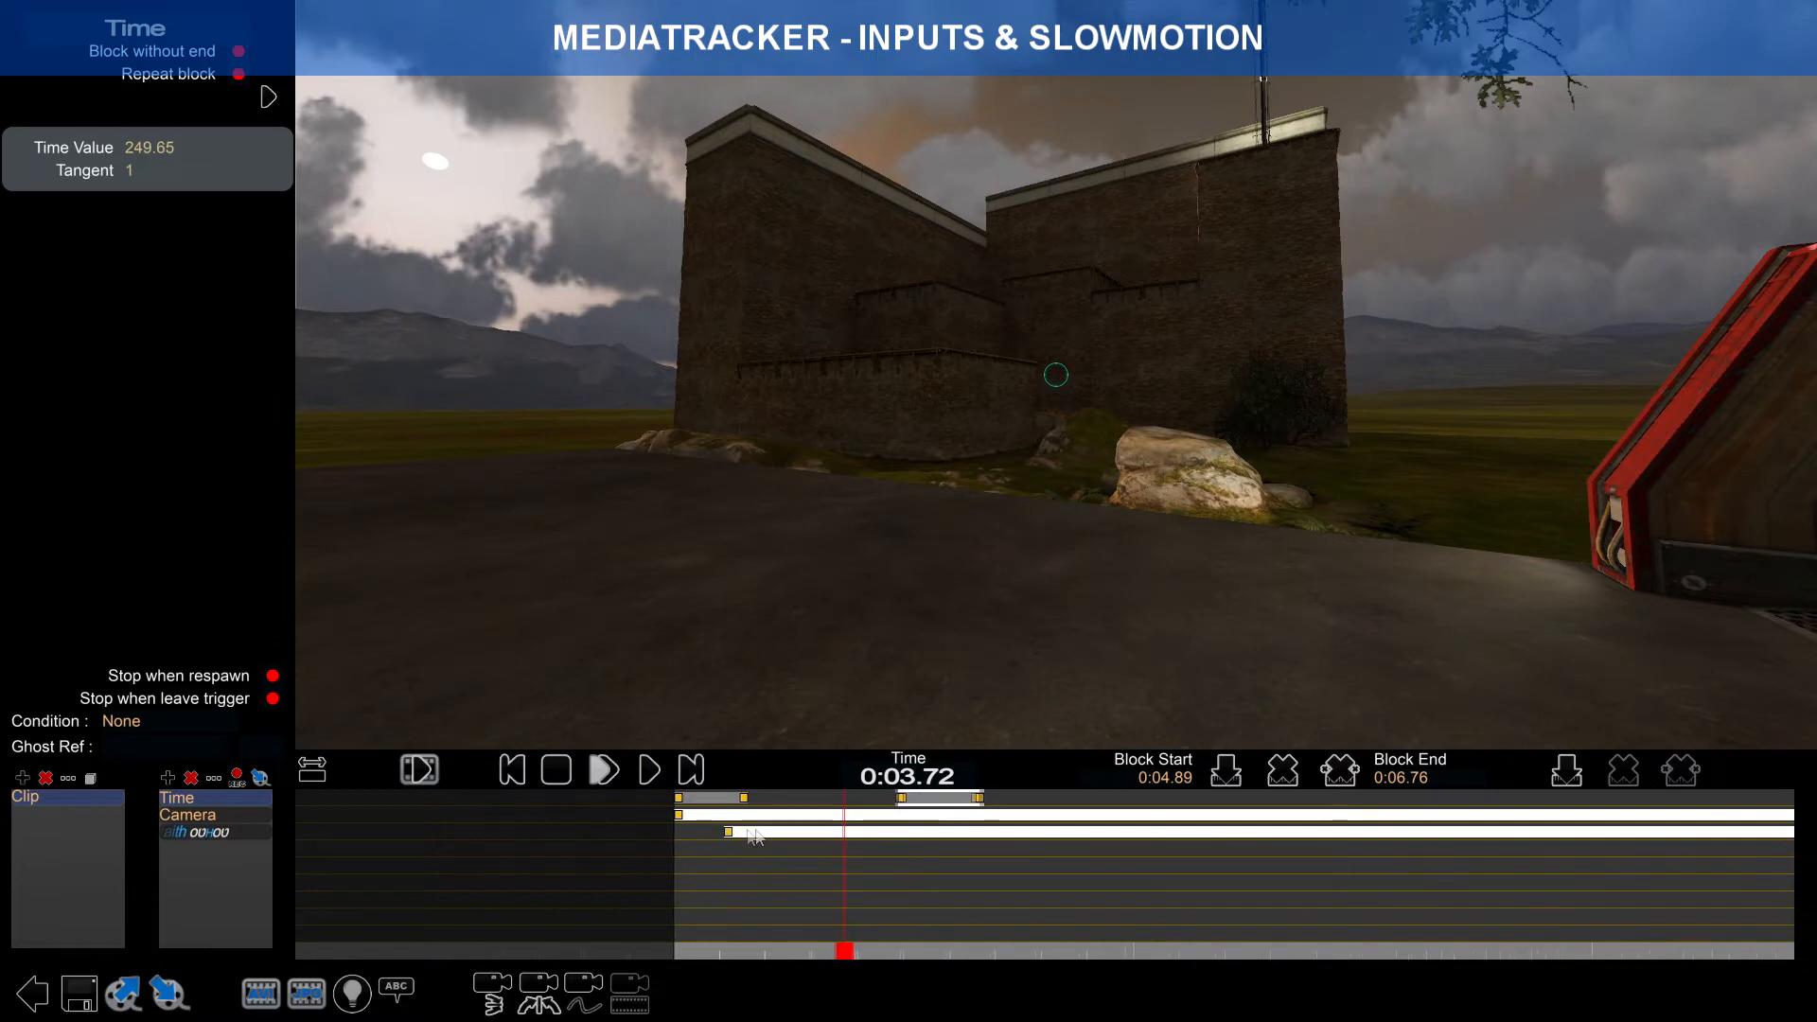
pyautogui.scroll(3, 727, 840)
pyautogui.moveTo(909, 949); pyautogui.dragTo(714, 907)
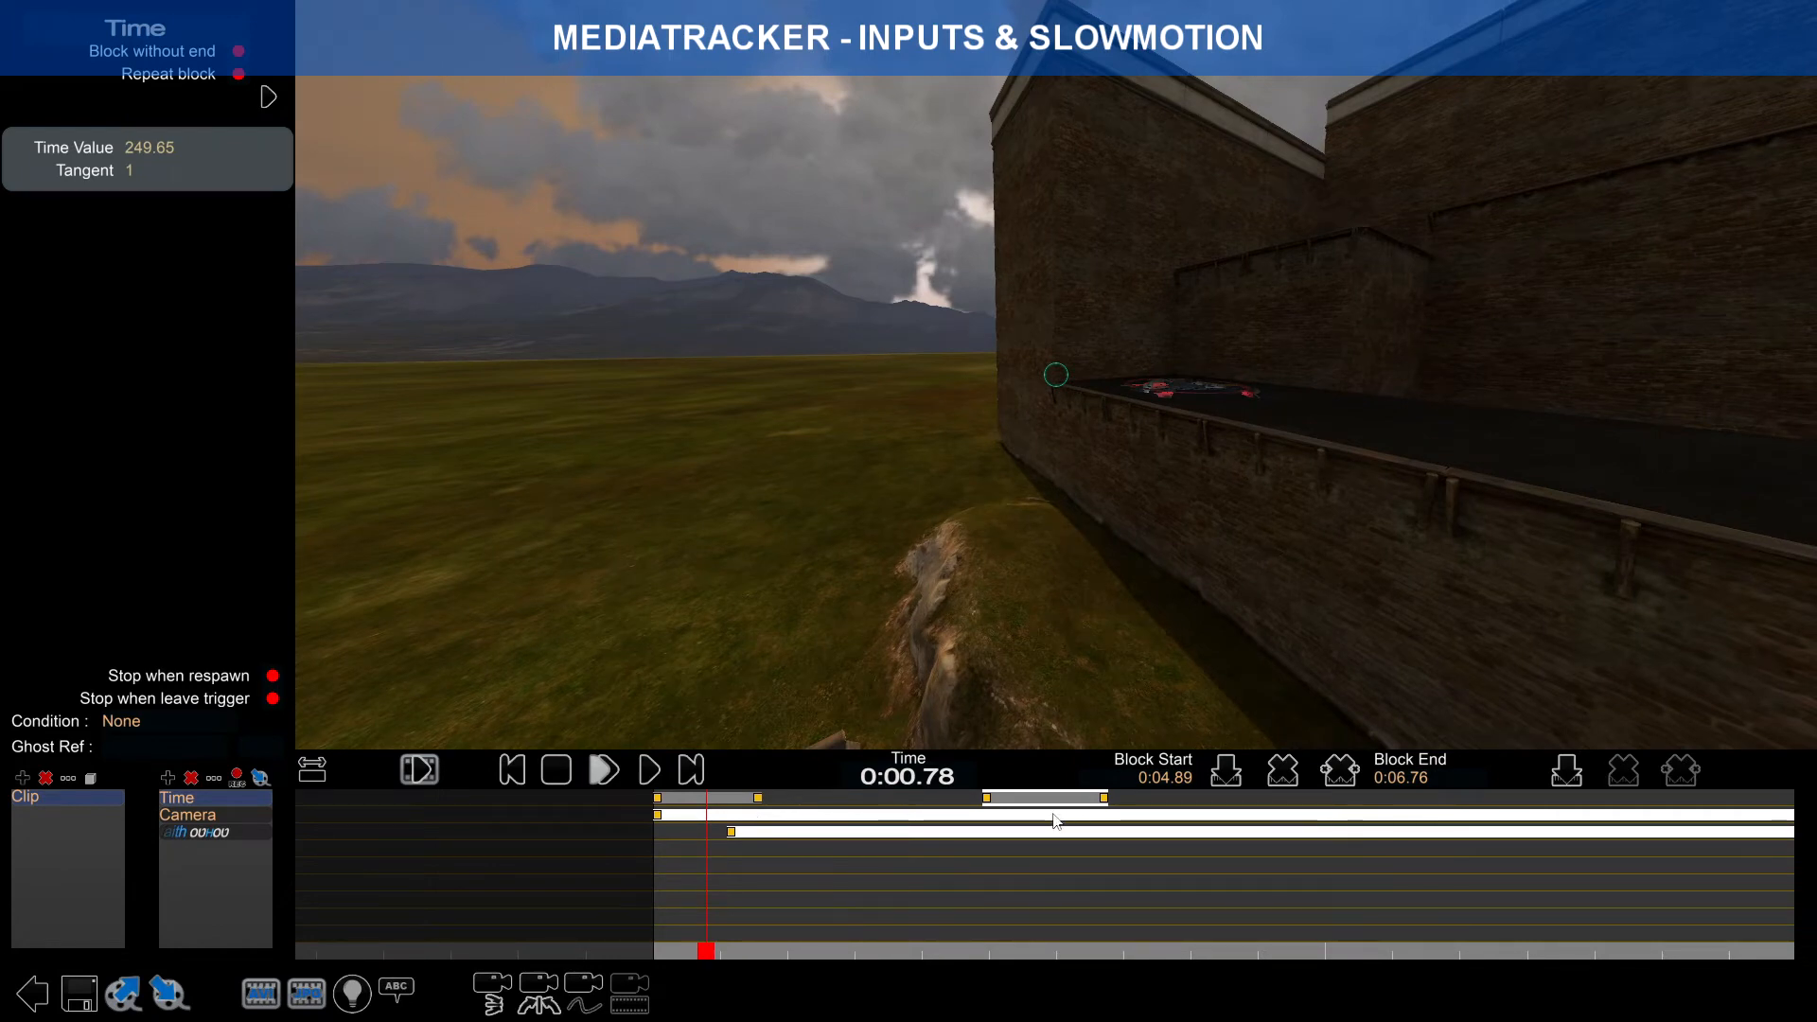
# Step: Save the map, overwriting the existing Dash map
pyautogui.click(99, 985)
pyautogui.click(905, 543)
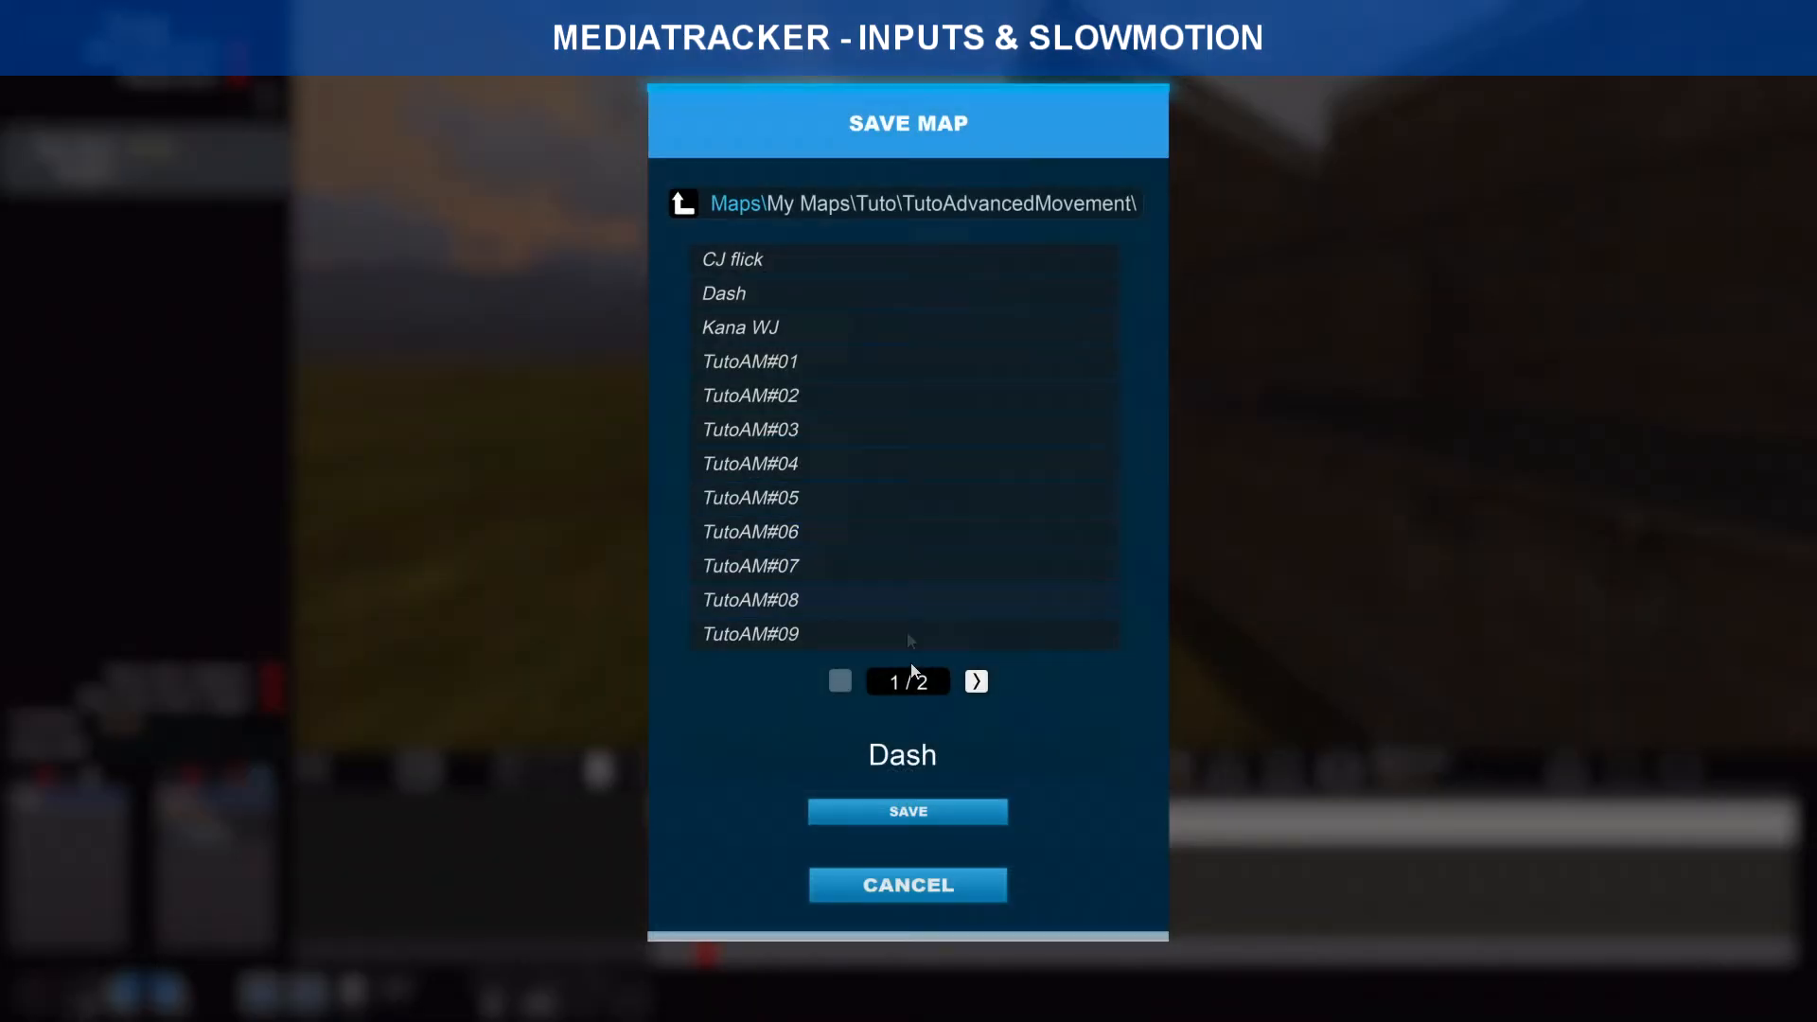
pyautogui.click(911, 812)
pyautogui.click(815, 559)
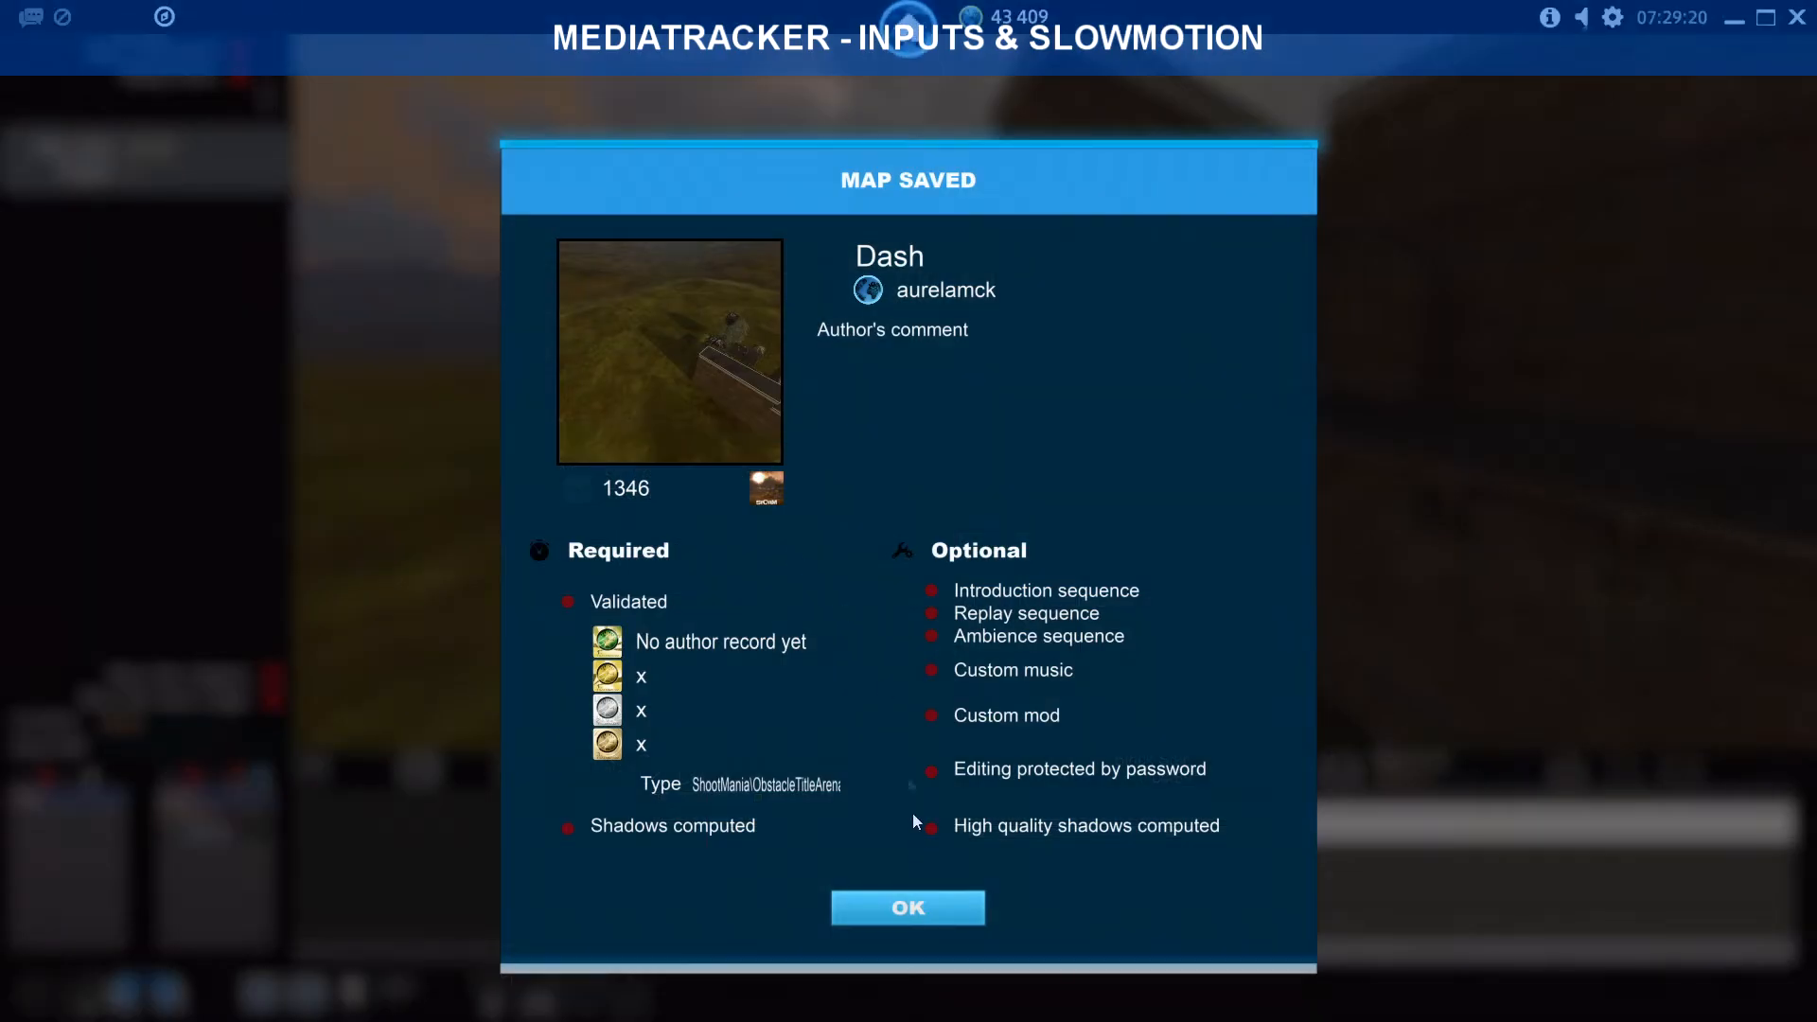
pyautogui.click(909, 904)
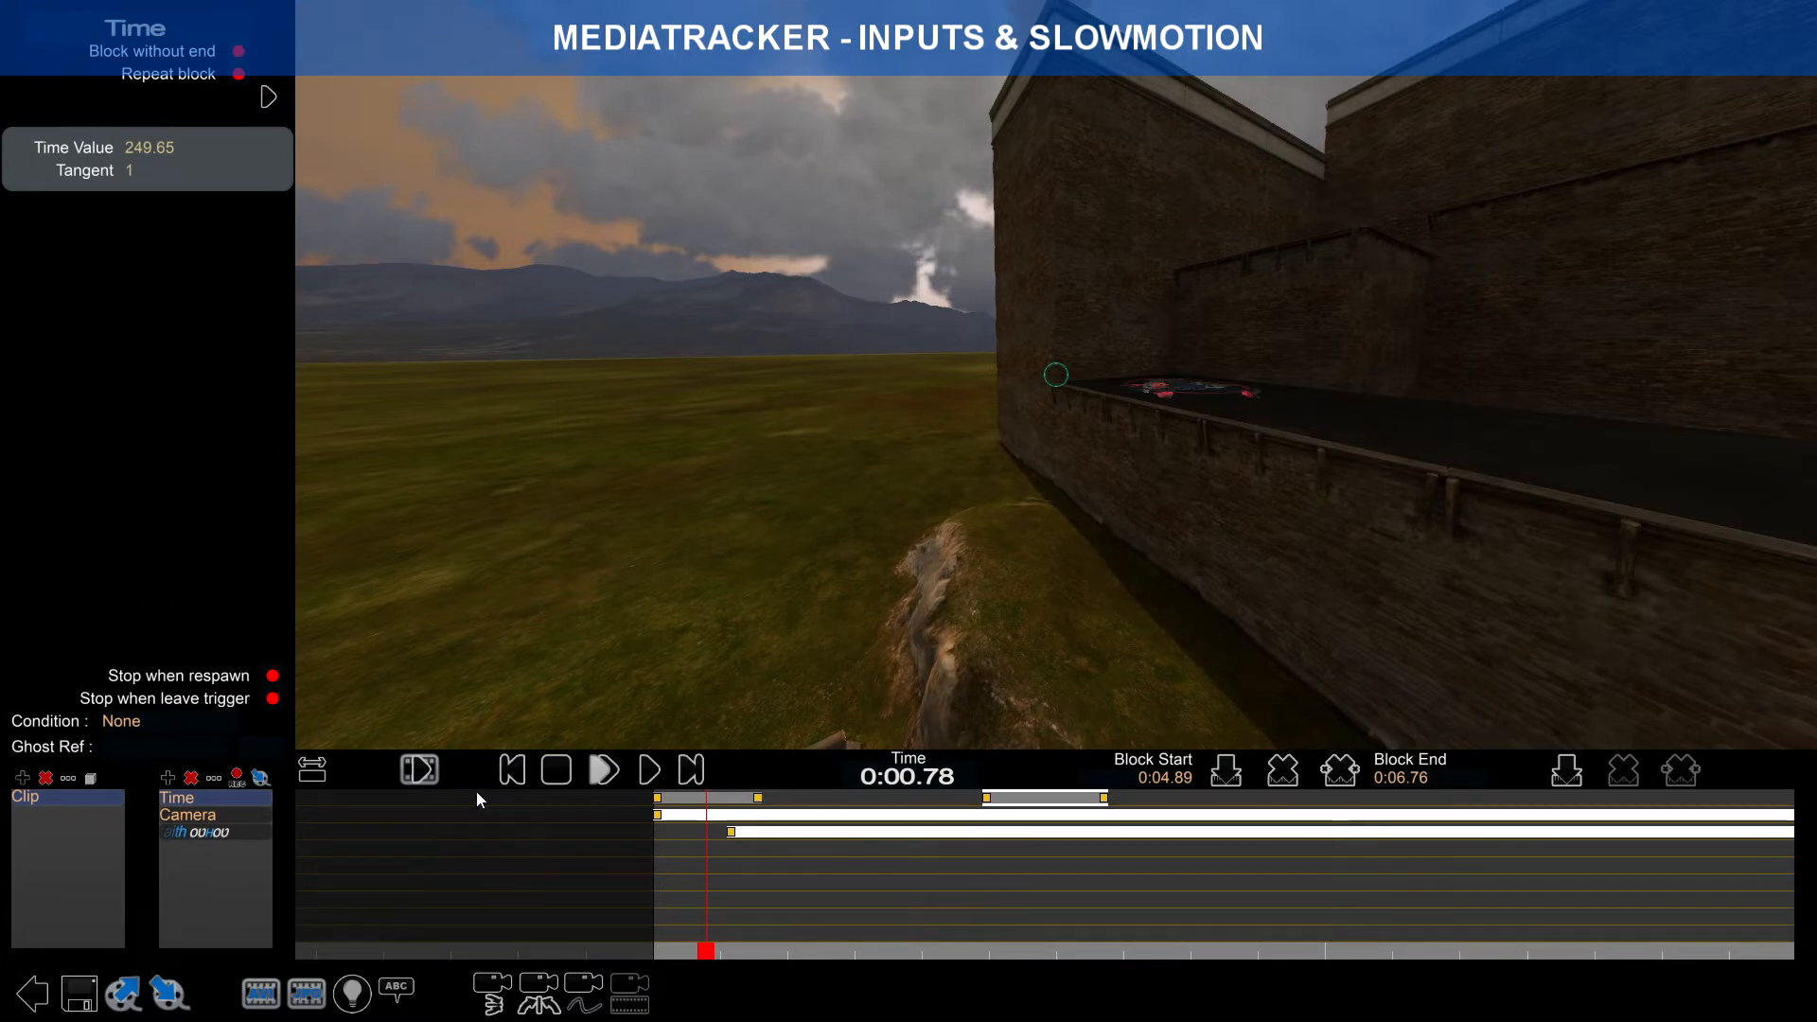
# Step: Add an Interface track and move the slow-motion block to 0:08.81–0:10.68
pyautogui.click(169, 780)
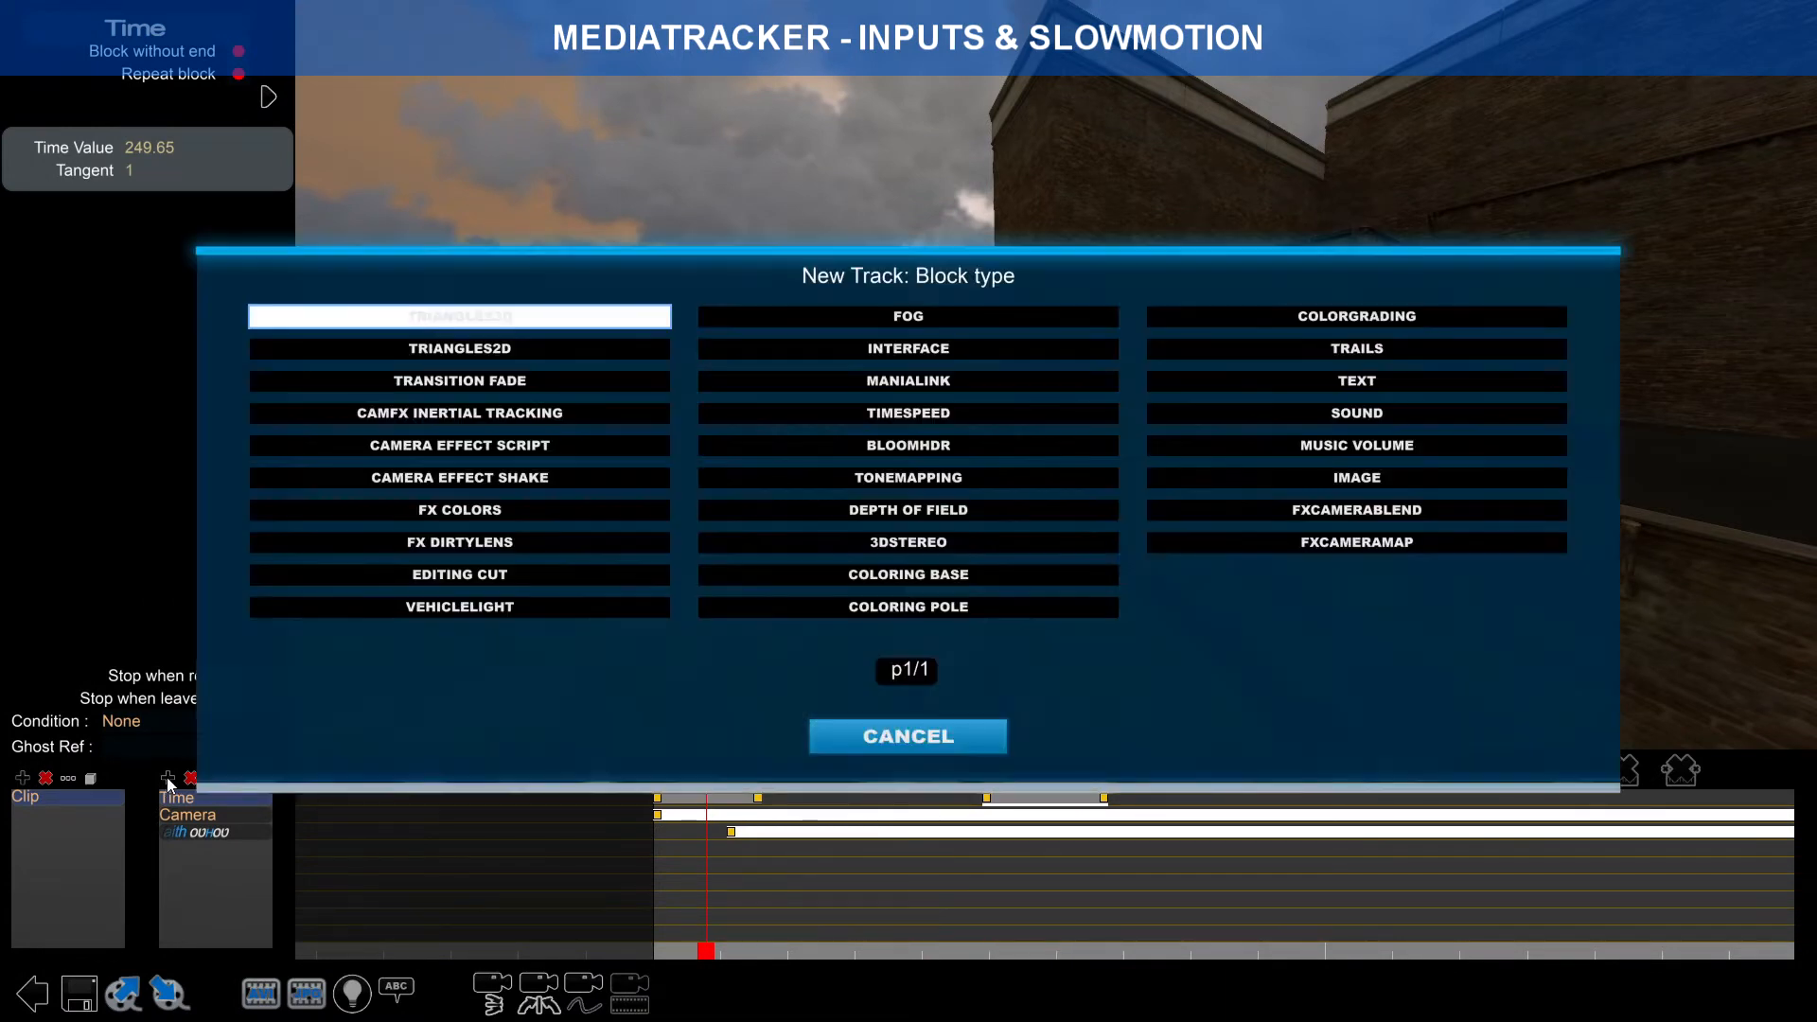
pyautogui.click(900, 358)
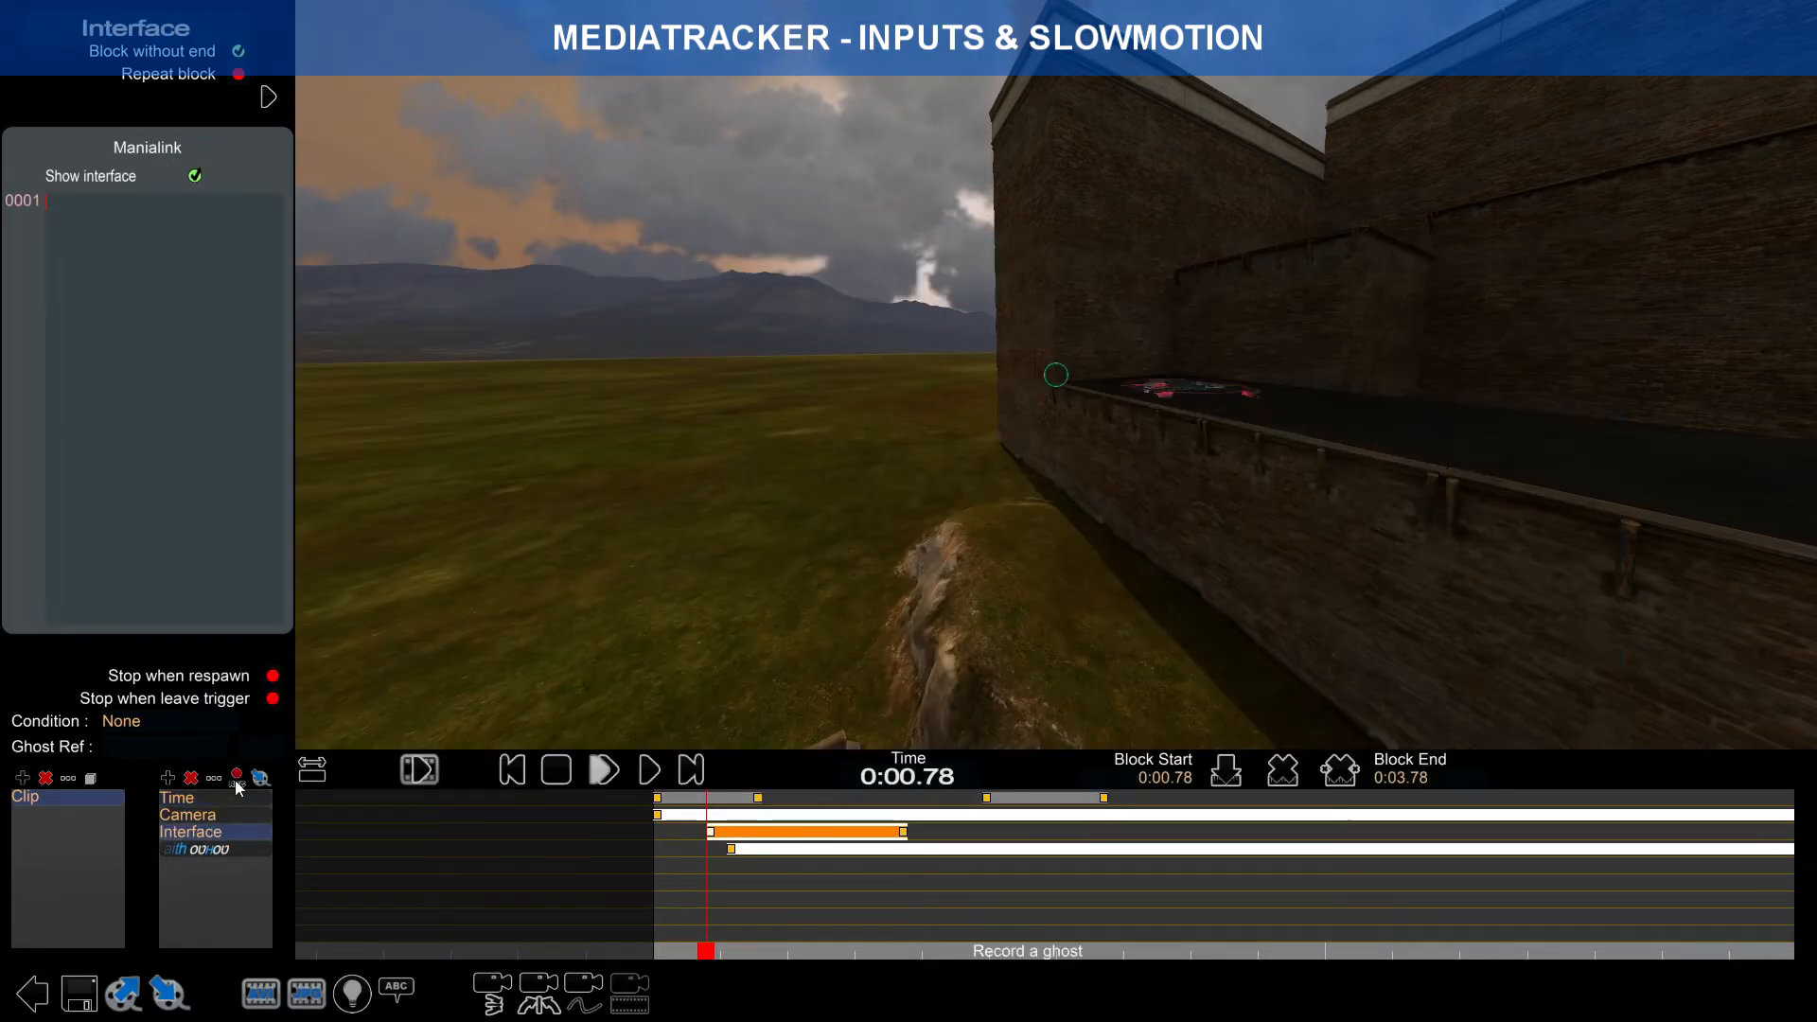
pyautogui.moveTo(989, 804); pyautogui.dragTo(1253, 812)
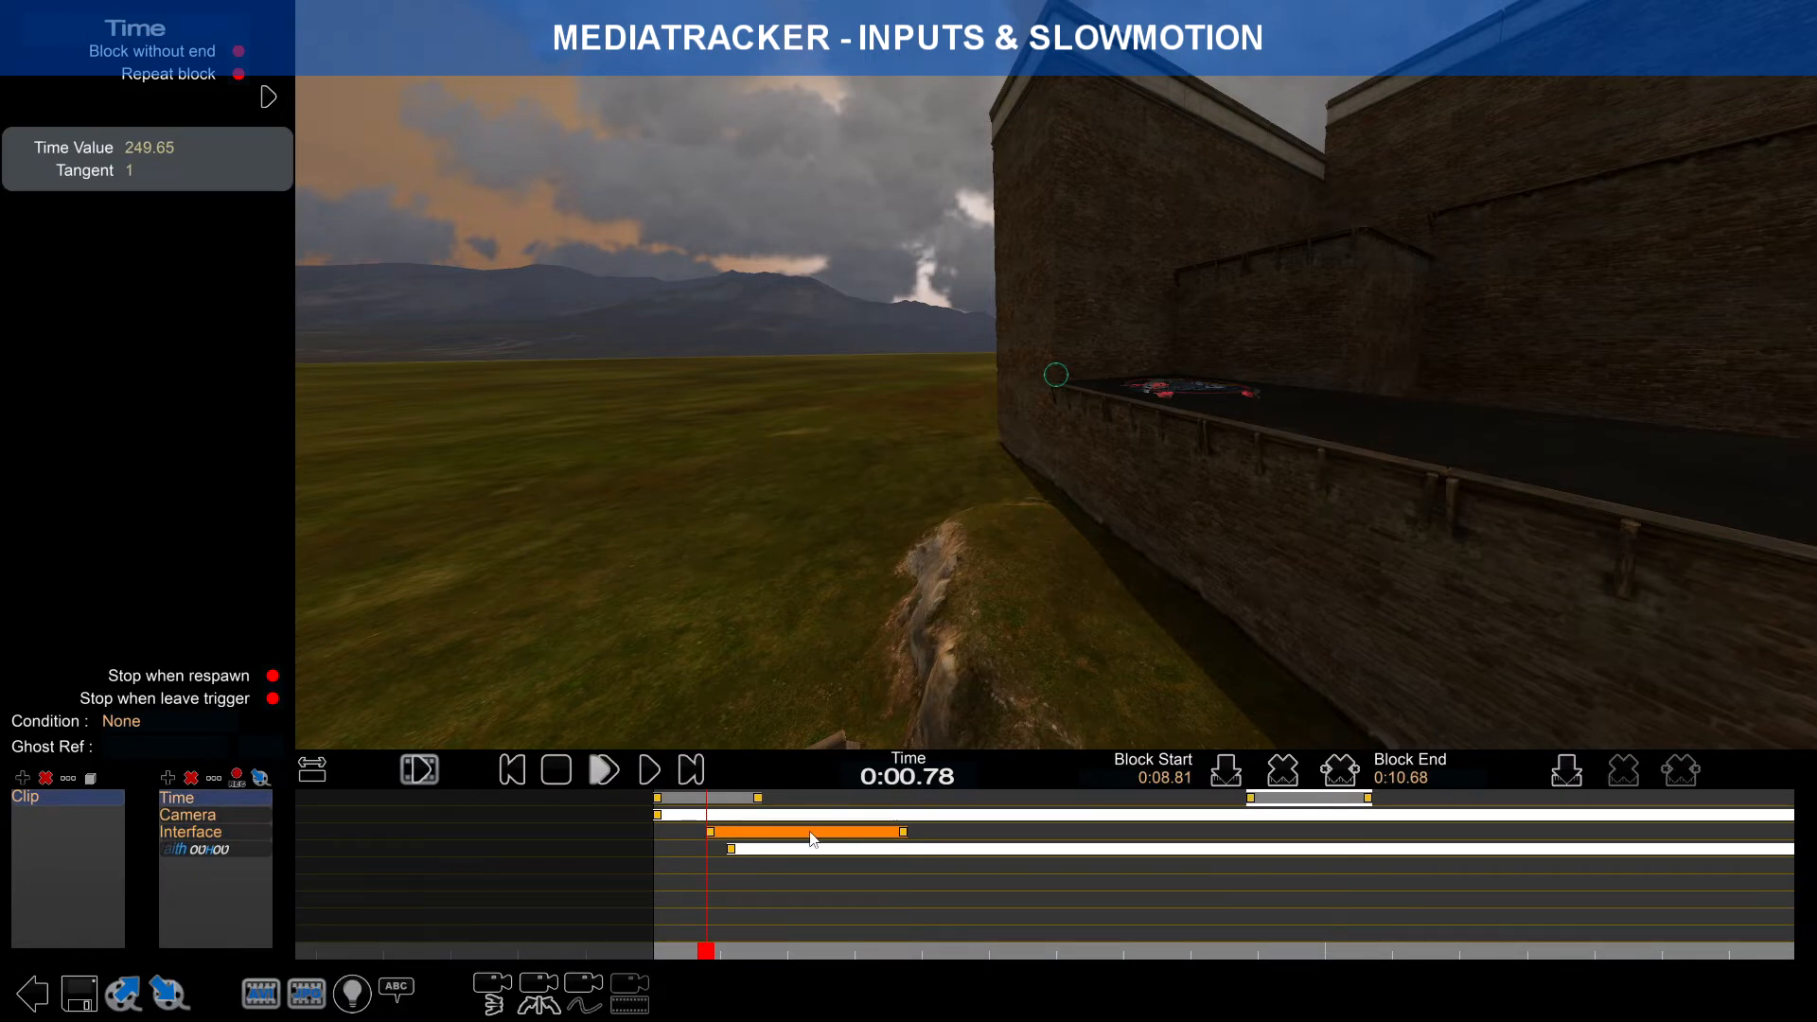
# Step: Move the Interface block earlier and add a new Time block spanning 0:01.62–0:03.24
pyautogui.moveTo(837, 840); pyautogui.dragTo(566, 835)
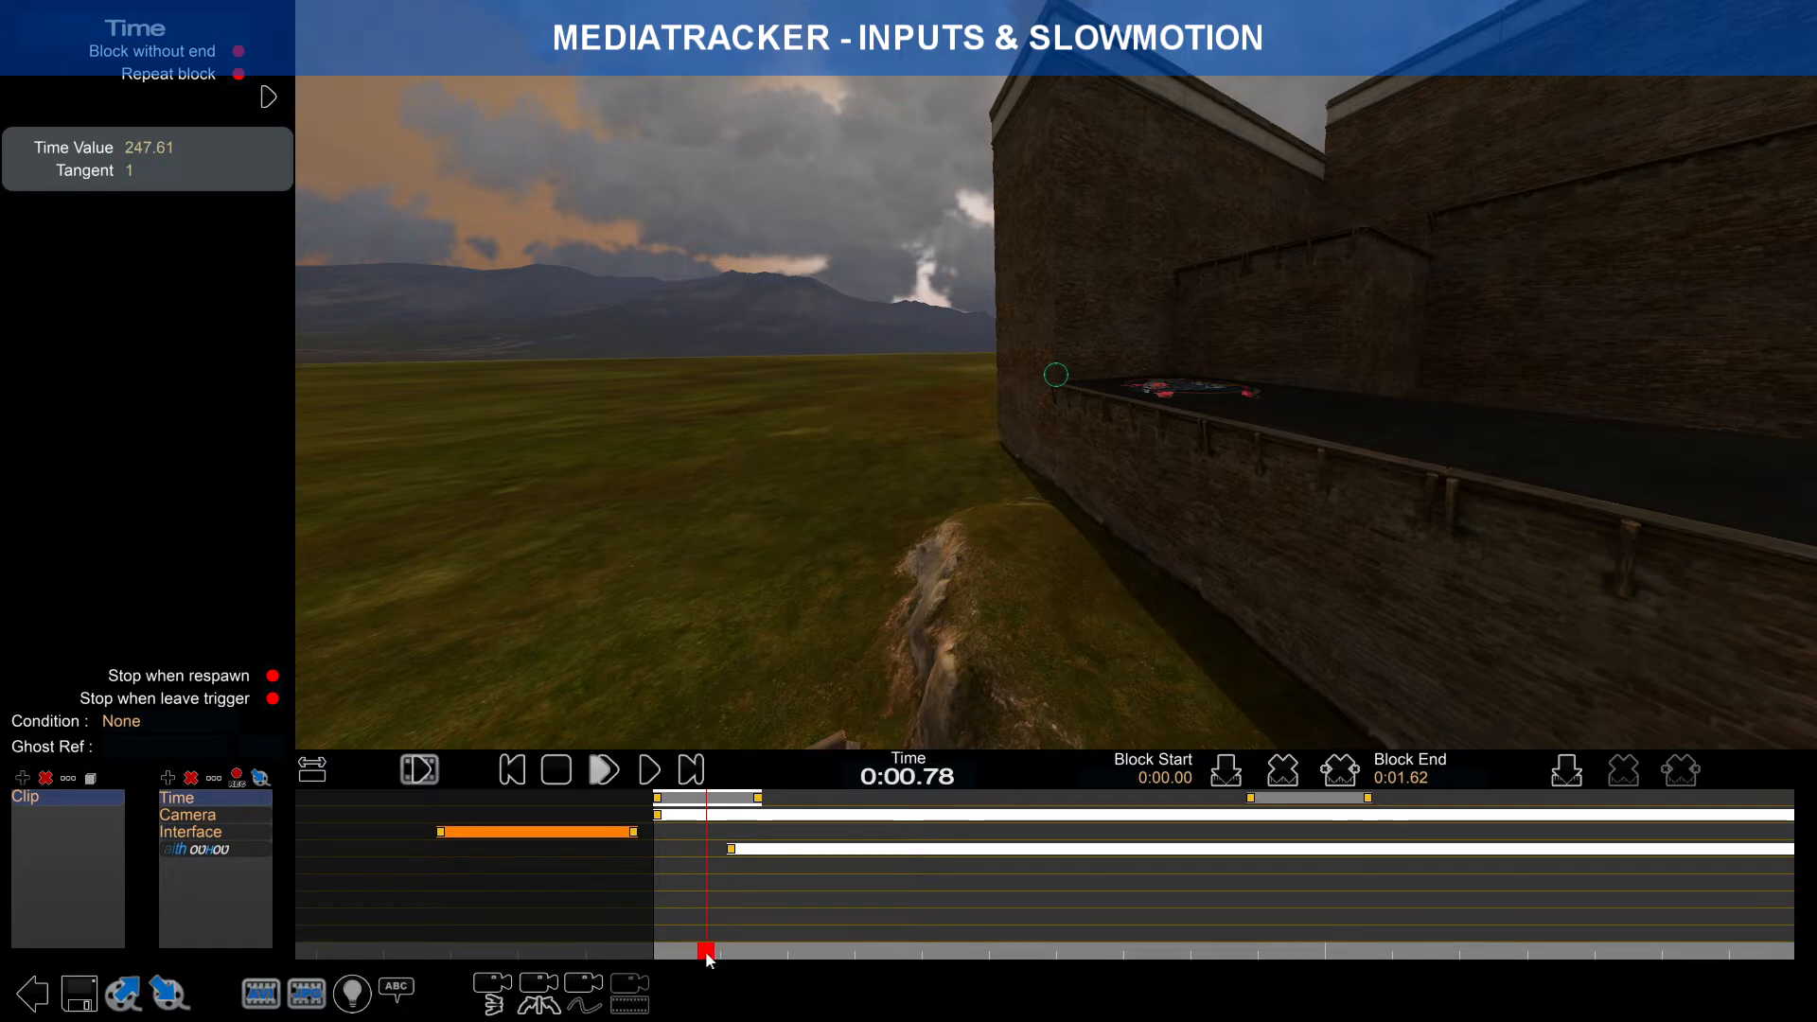
pyautogui.click(760, 799)
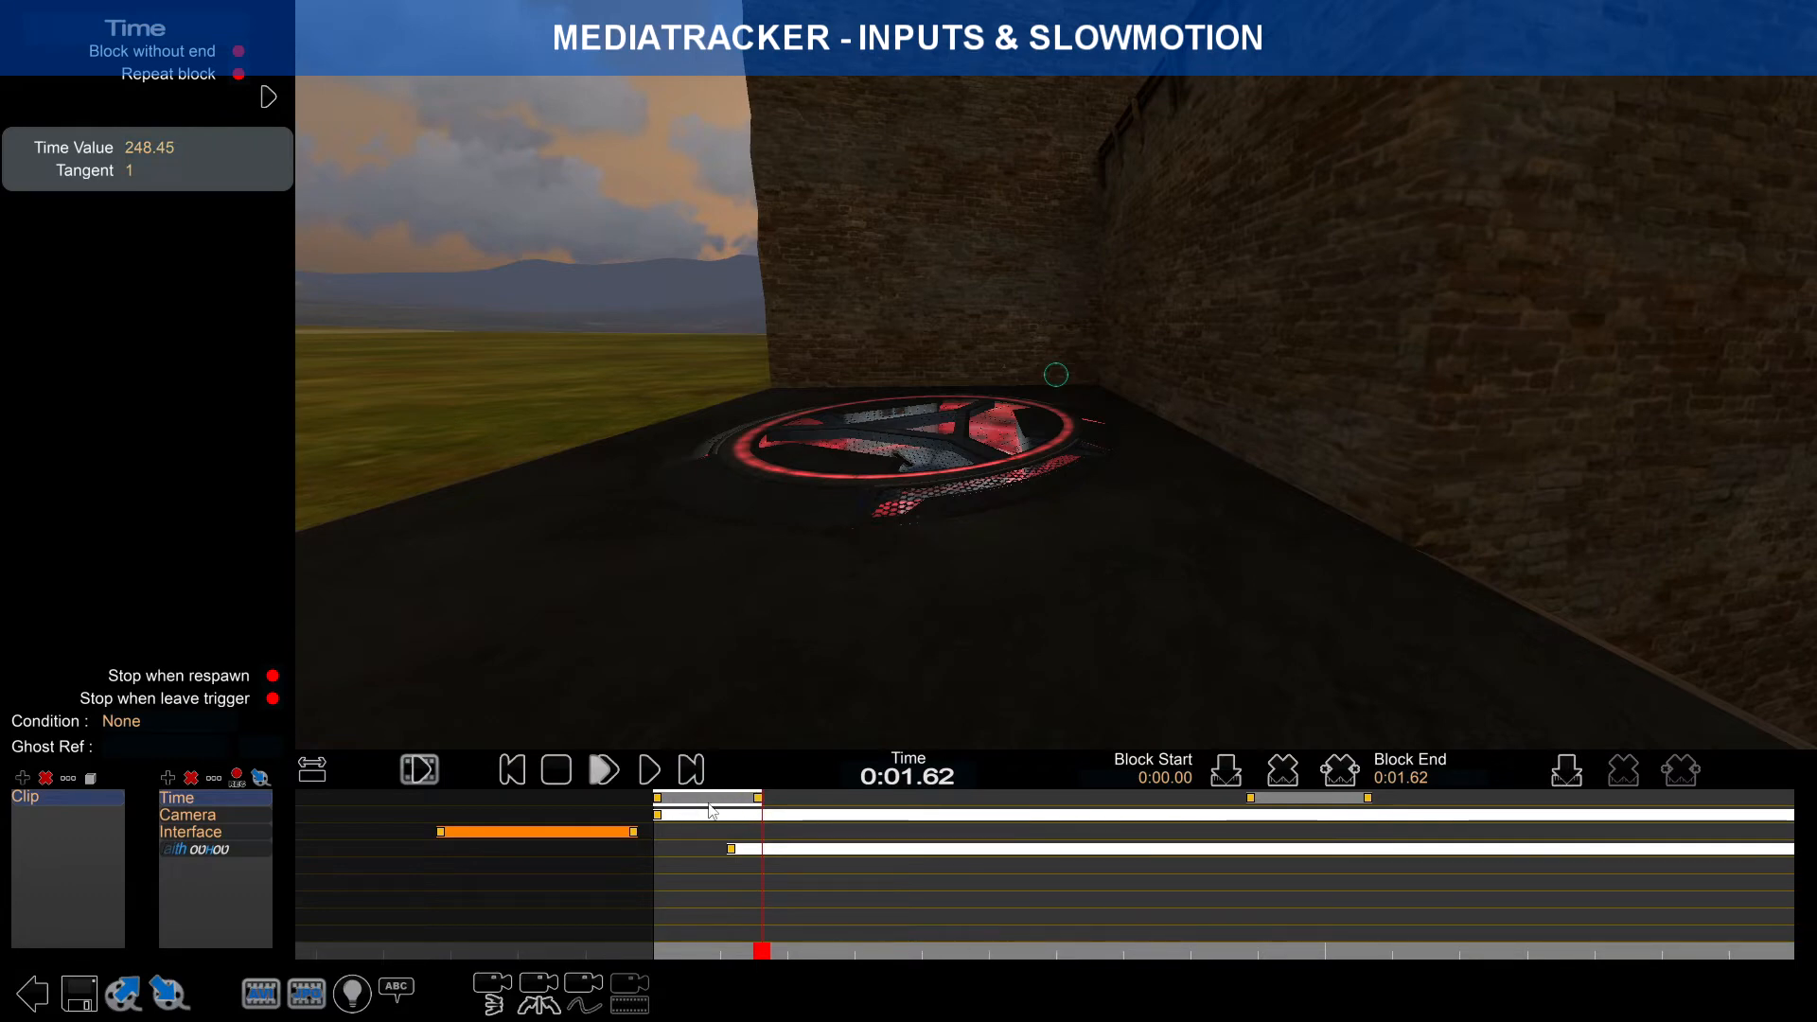
pyautogui.rightClick(802, 800)
pyautogui.moveTo(762, 950); pyautogui.dragTo(644, 880)
pyautogui.click(647, 778)
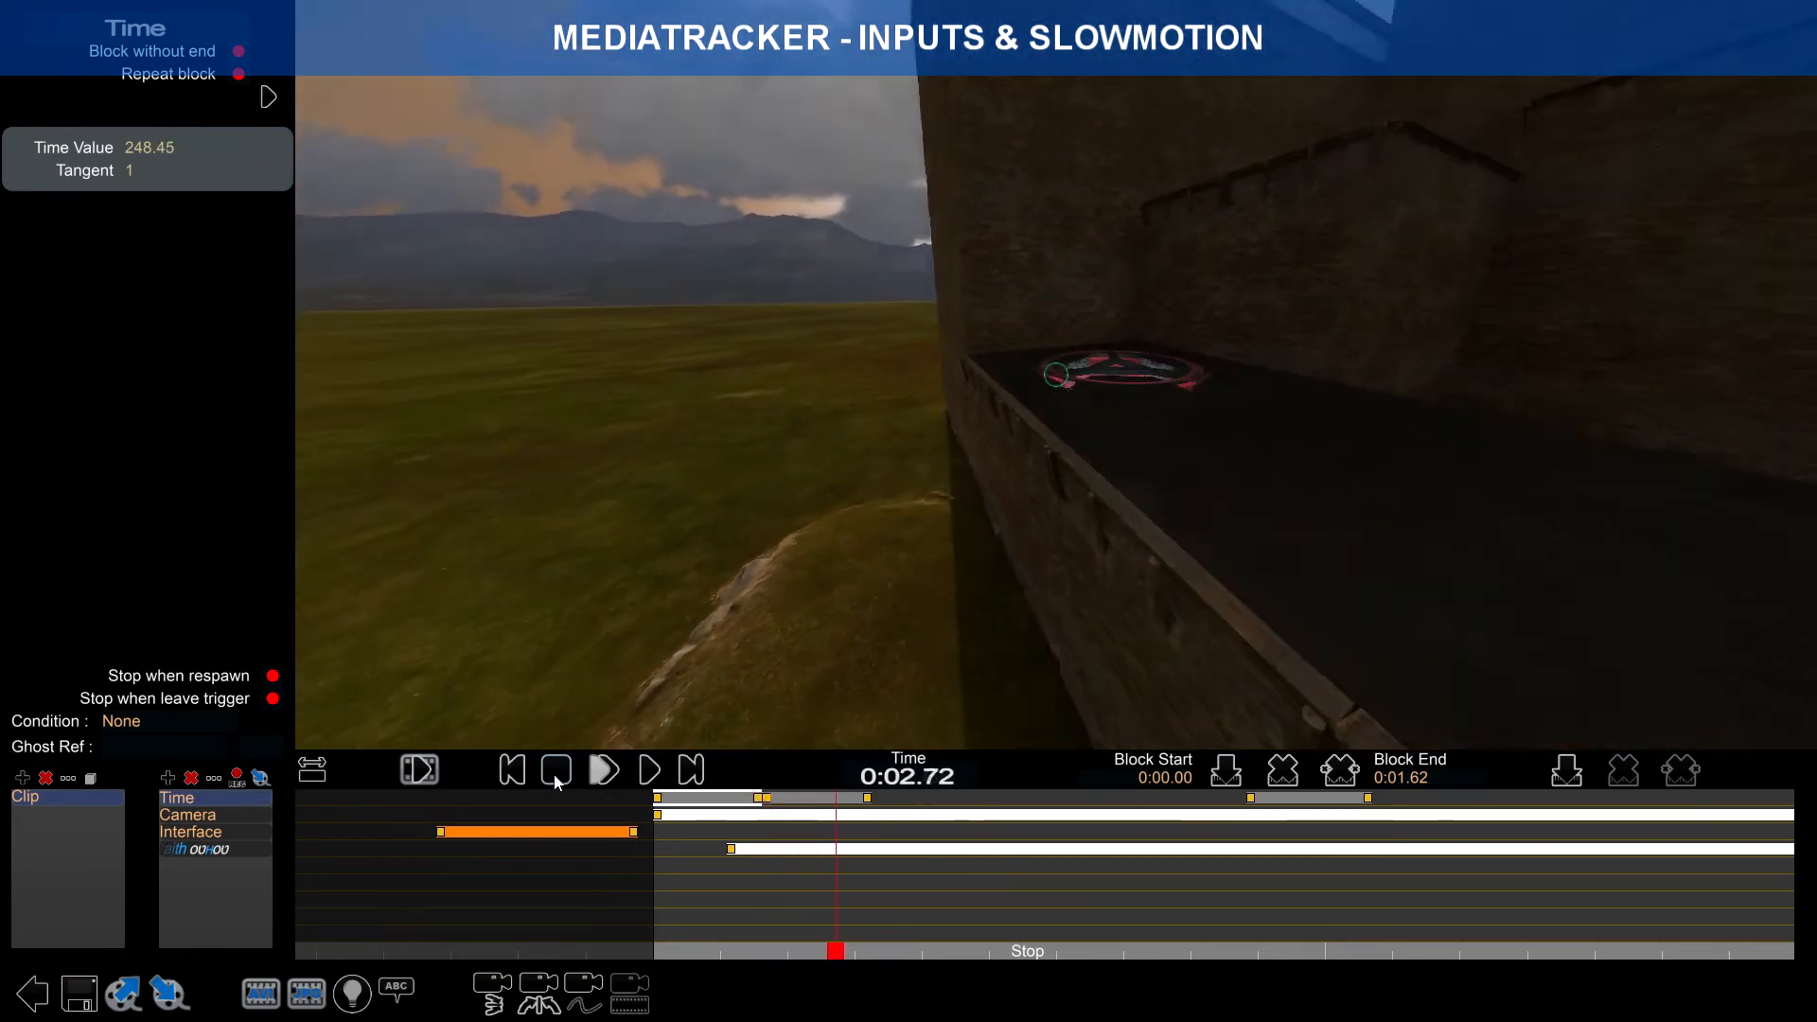
pyautogui.click(557, 782)
pyautogui.click(862, 800)
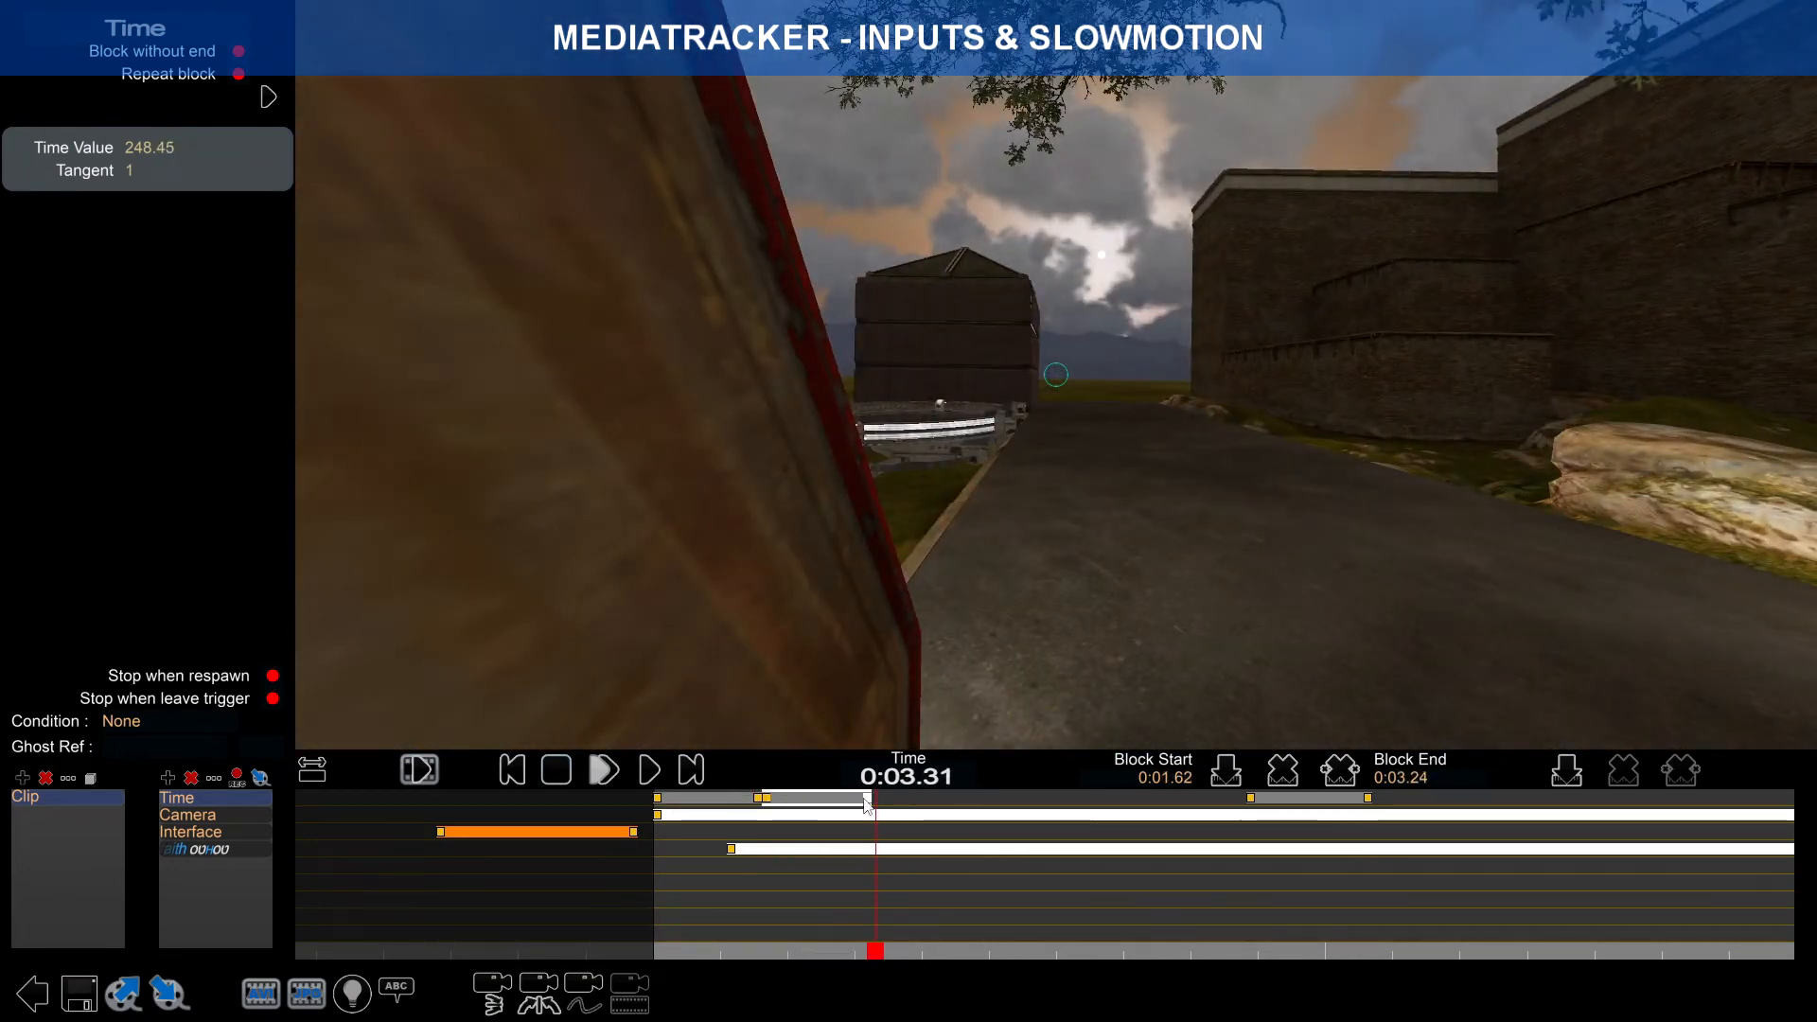
pyautogui.click(865, 799)
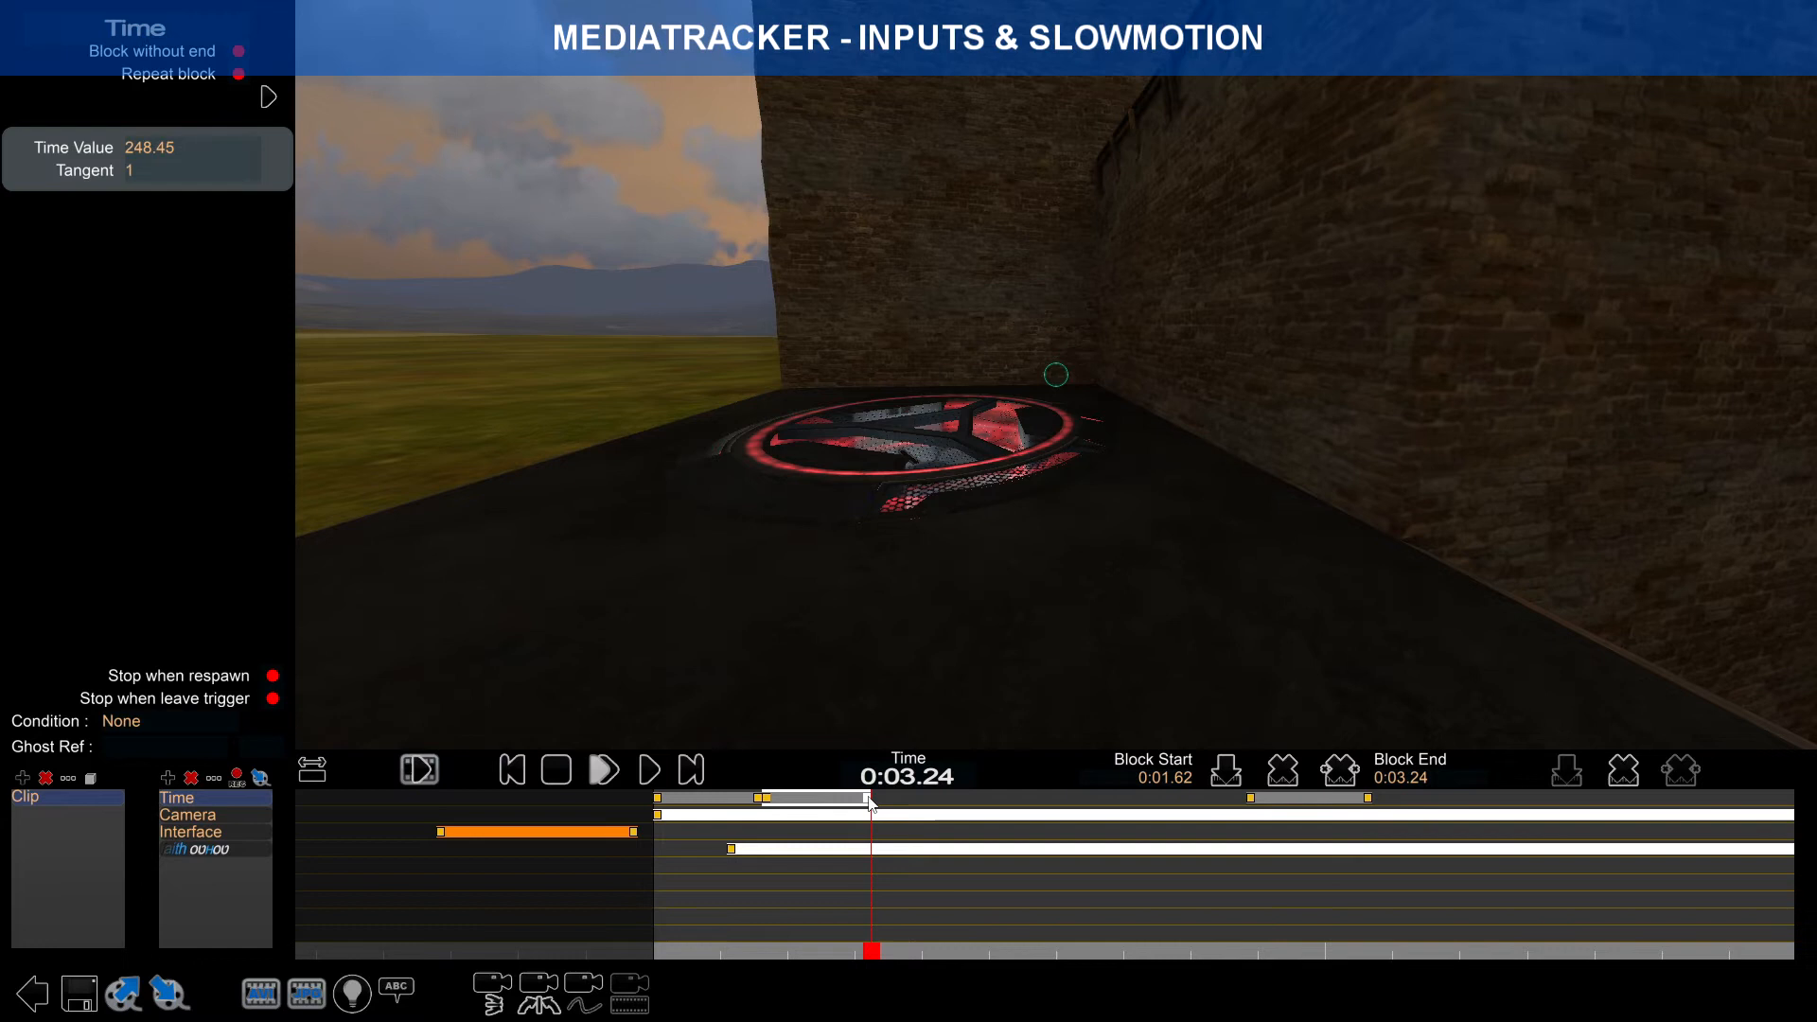
pyautogui.click(769, 800)
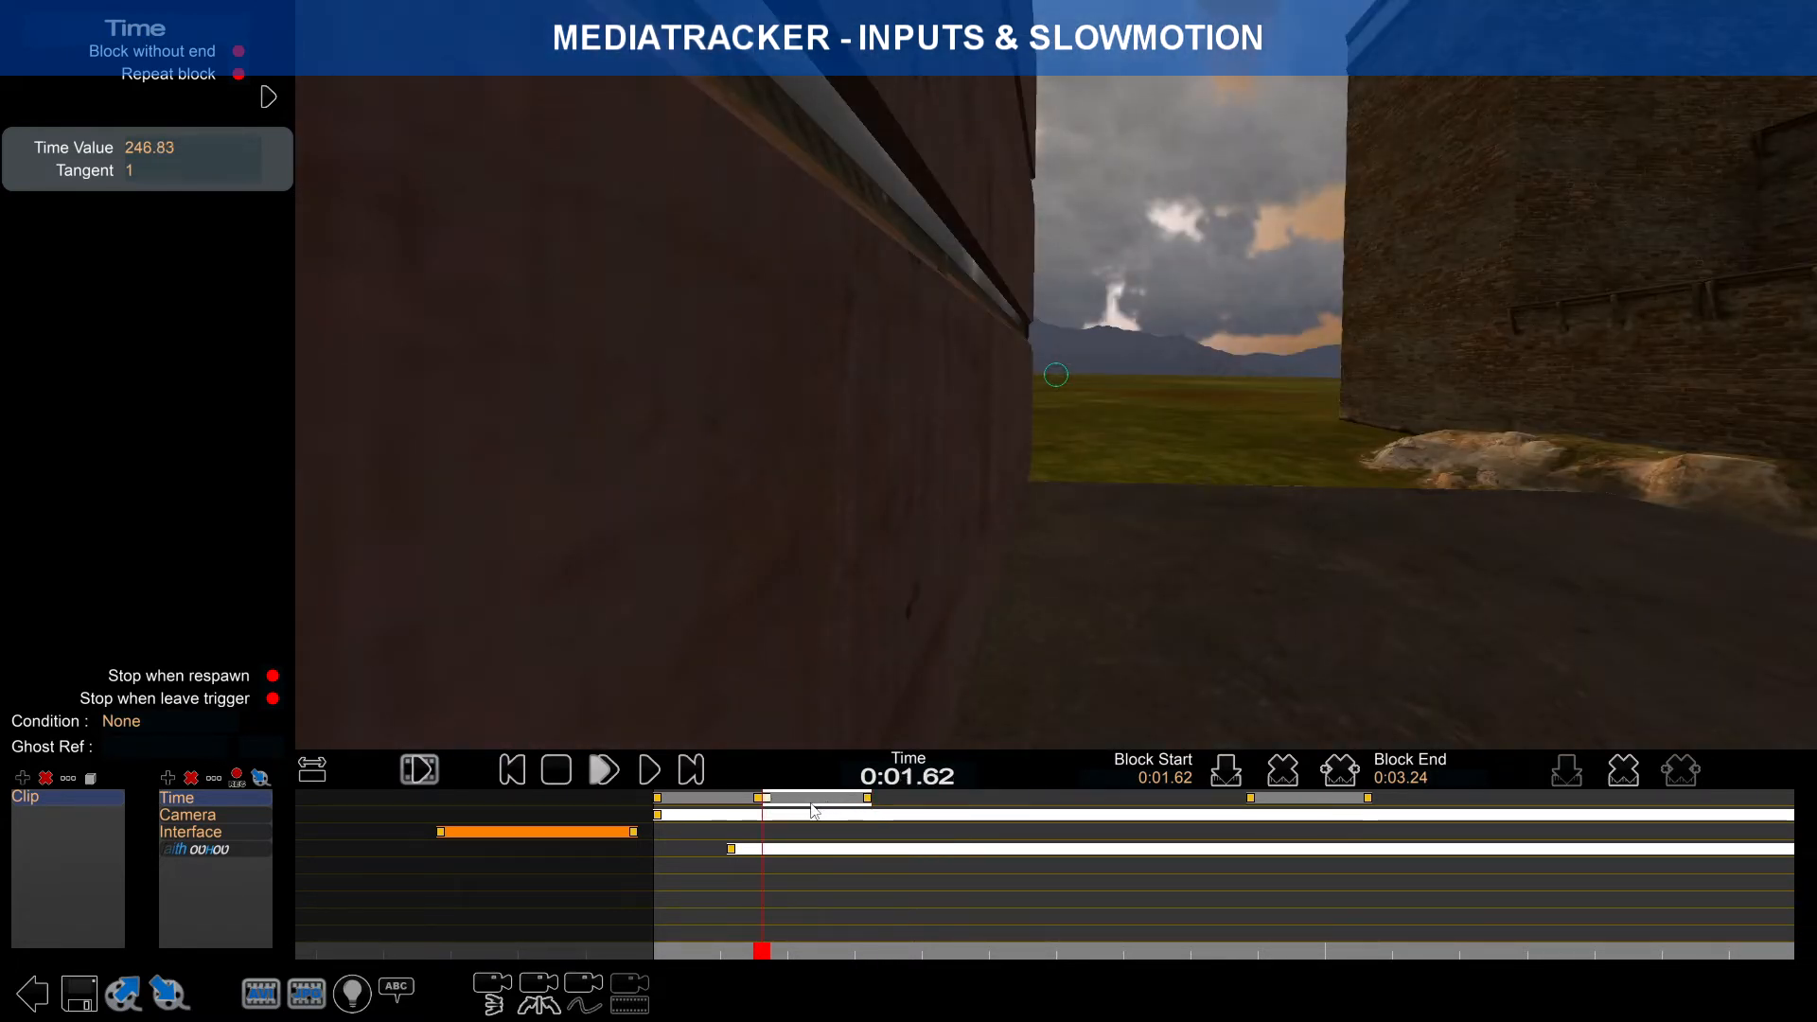
# Step: Move the later slow-motion block further right on the Time track
pyautogui.click(1292, 801)
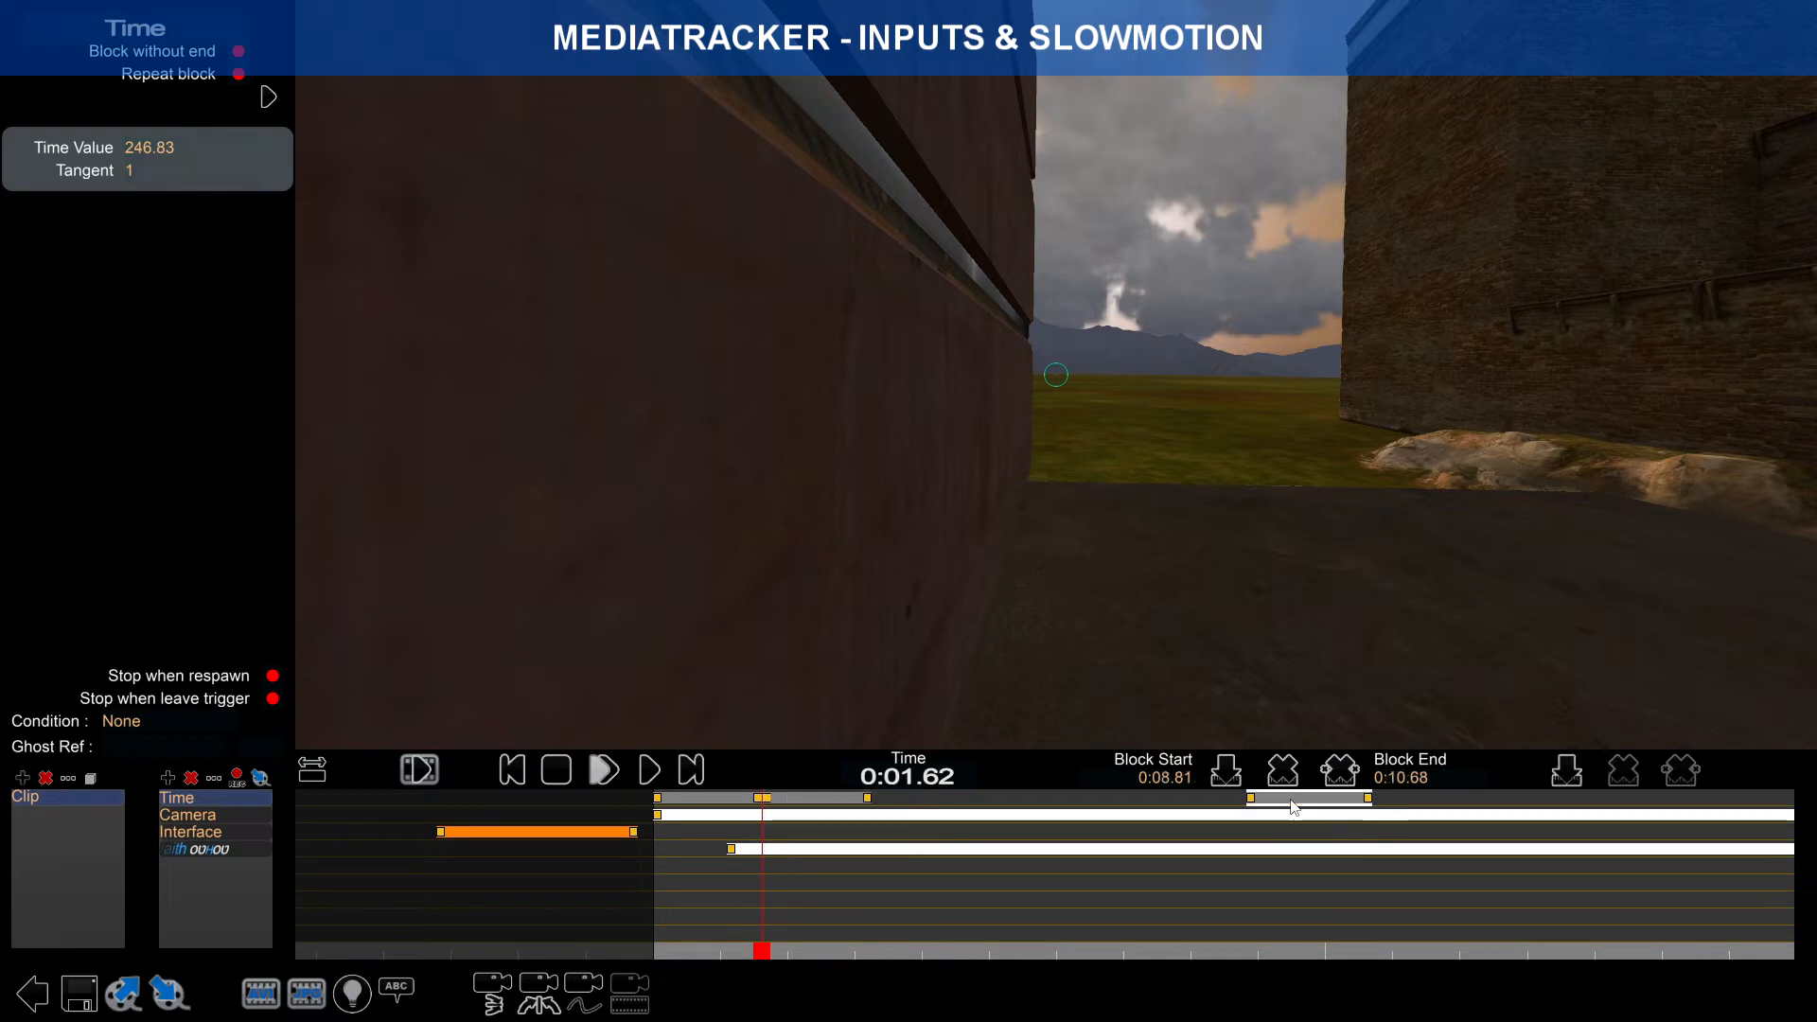
pyautogui.moveTo(1295, 803); pyautogui.dragTo(1435, 804)
pyautogui.click(807, 800)
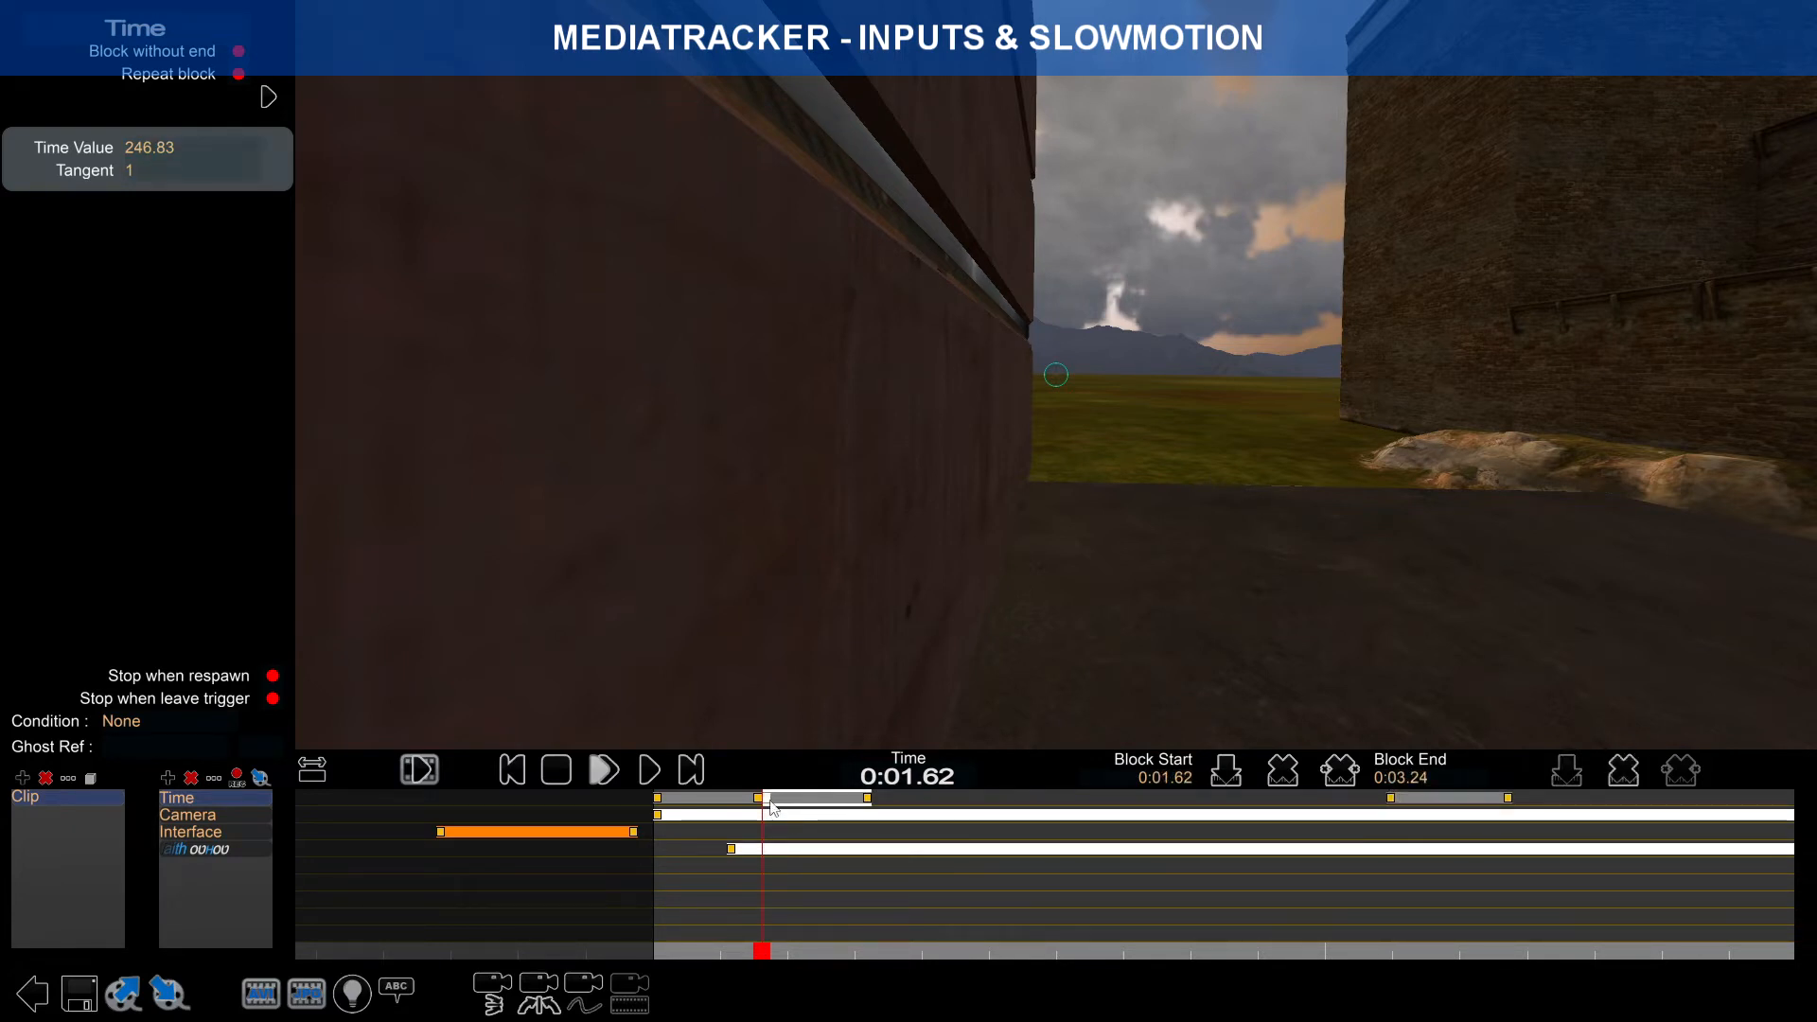
pyautogui.click(869, 800)
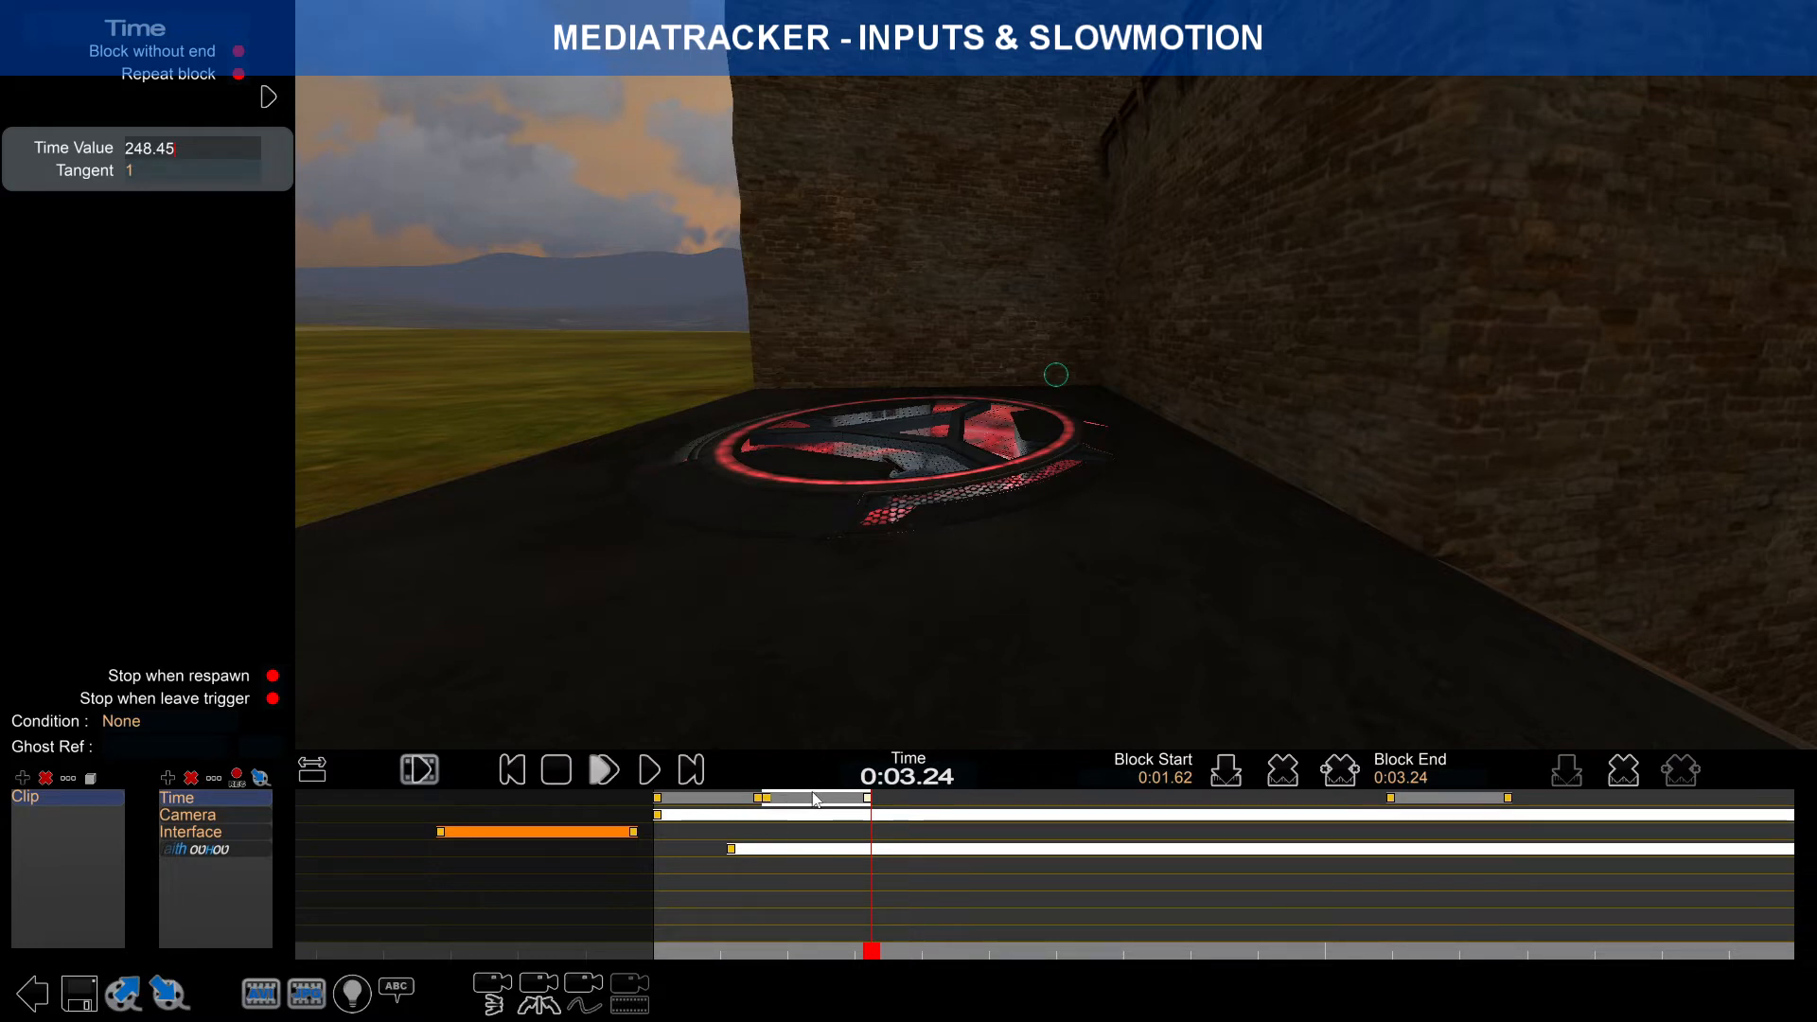
pyautogui.click(772, 801)
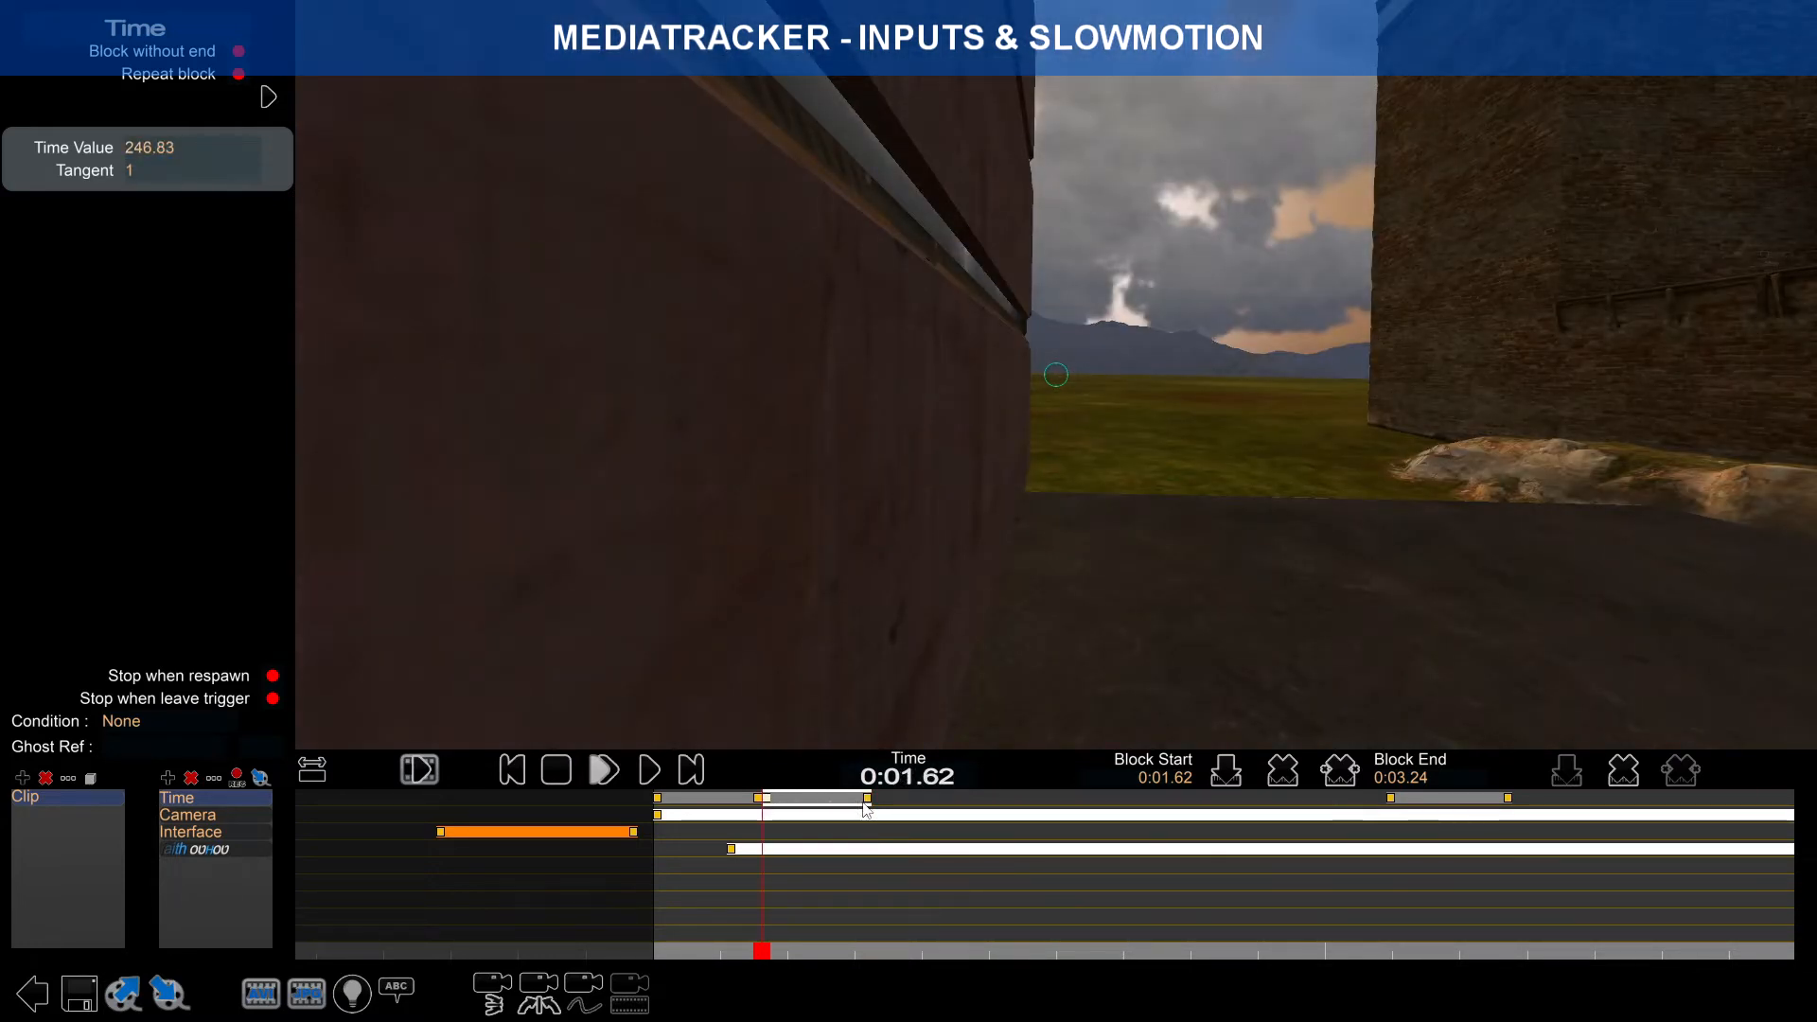
pyautogui.click(868, 802)
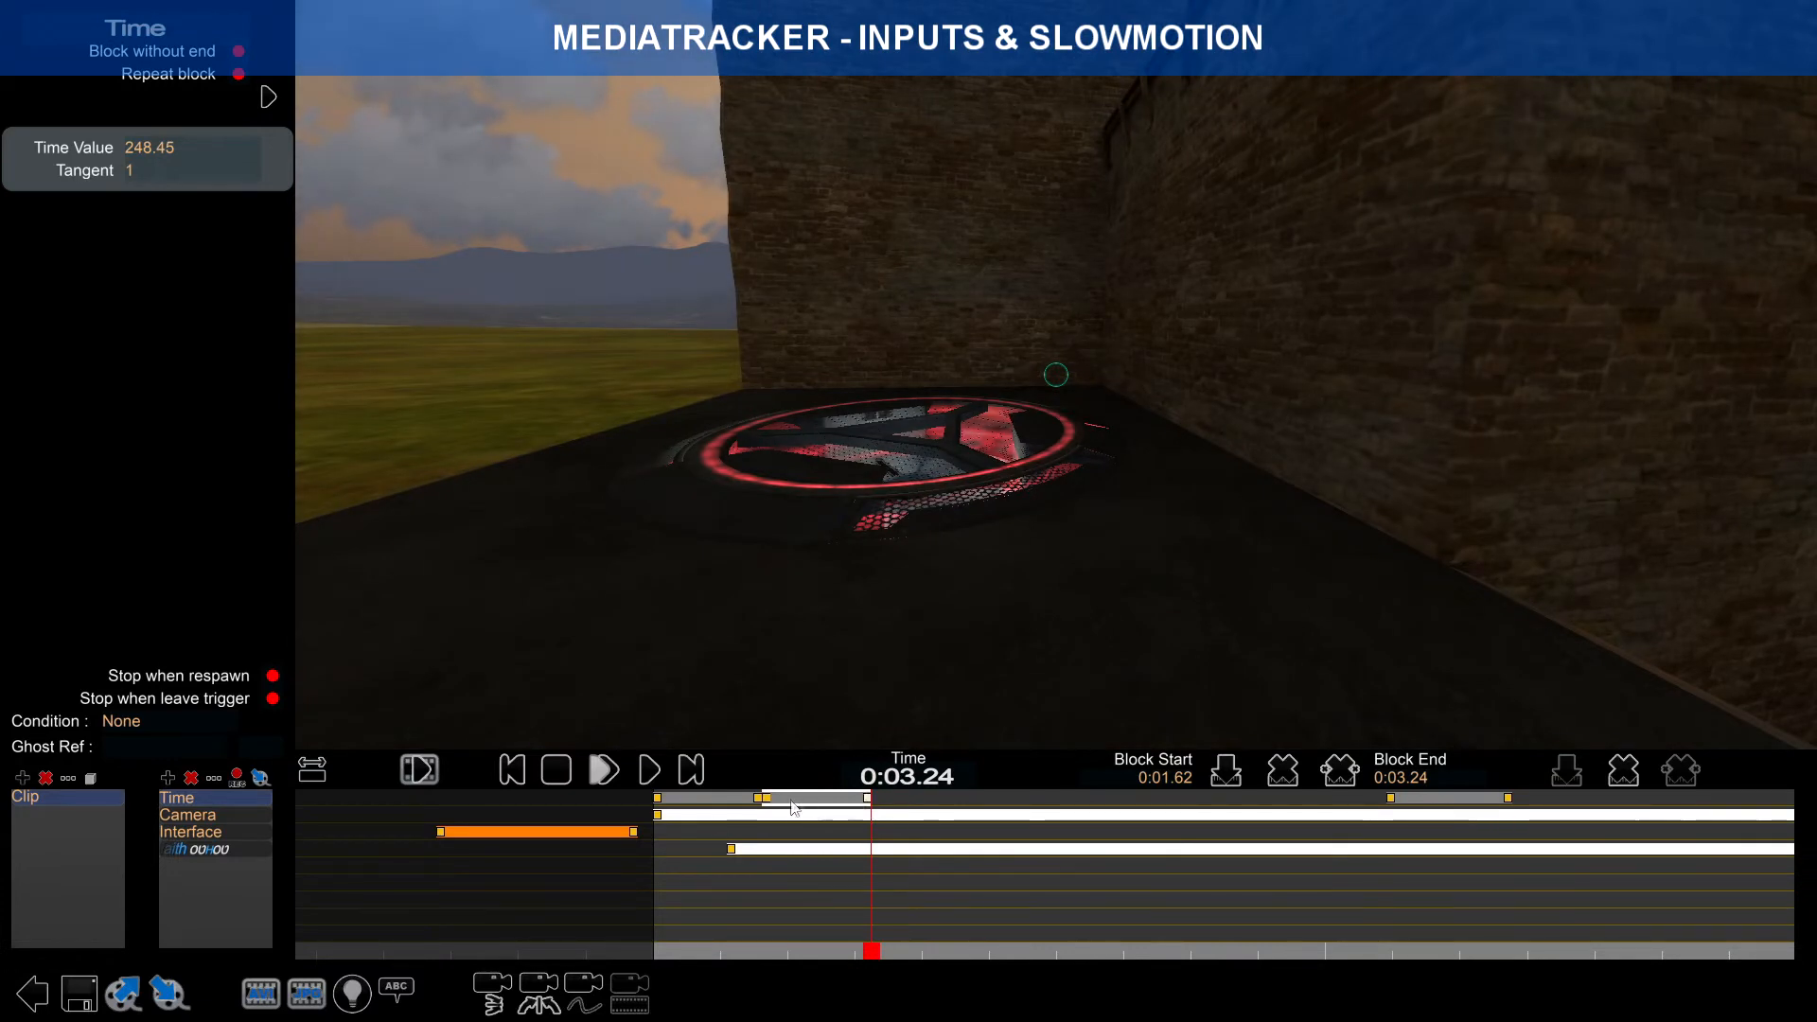
pyautogui.click(767, 801)
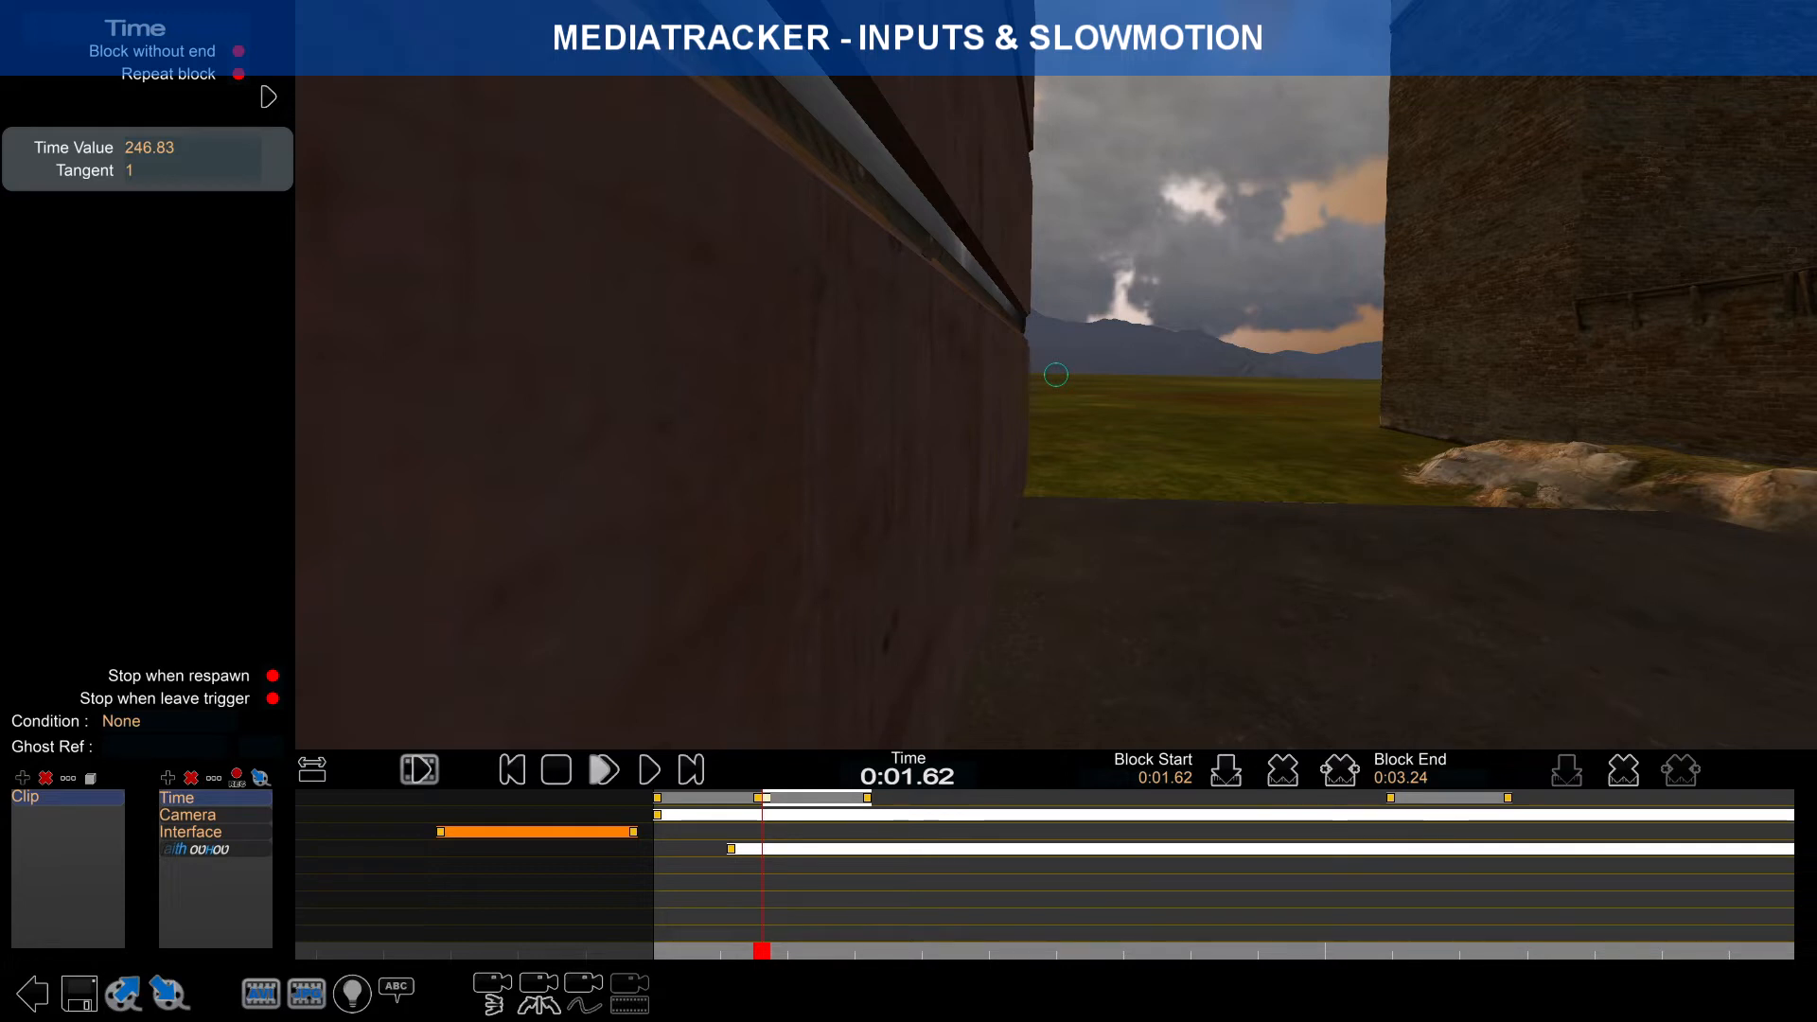
pyautogui.click(867, 799)
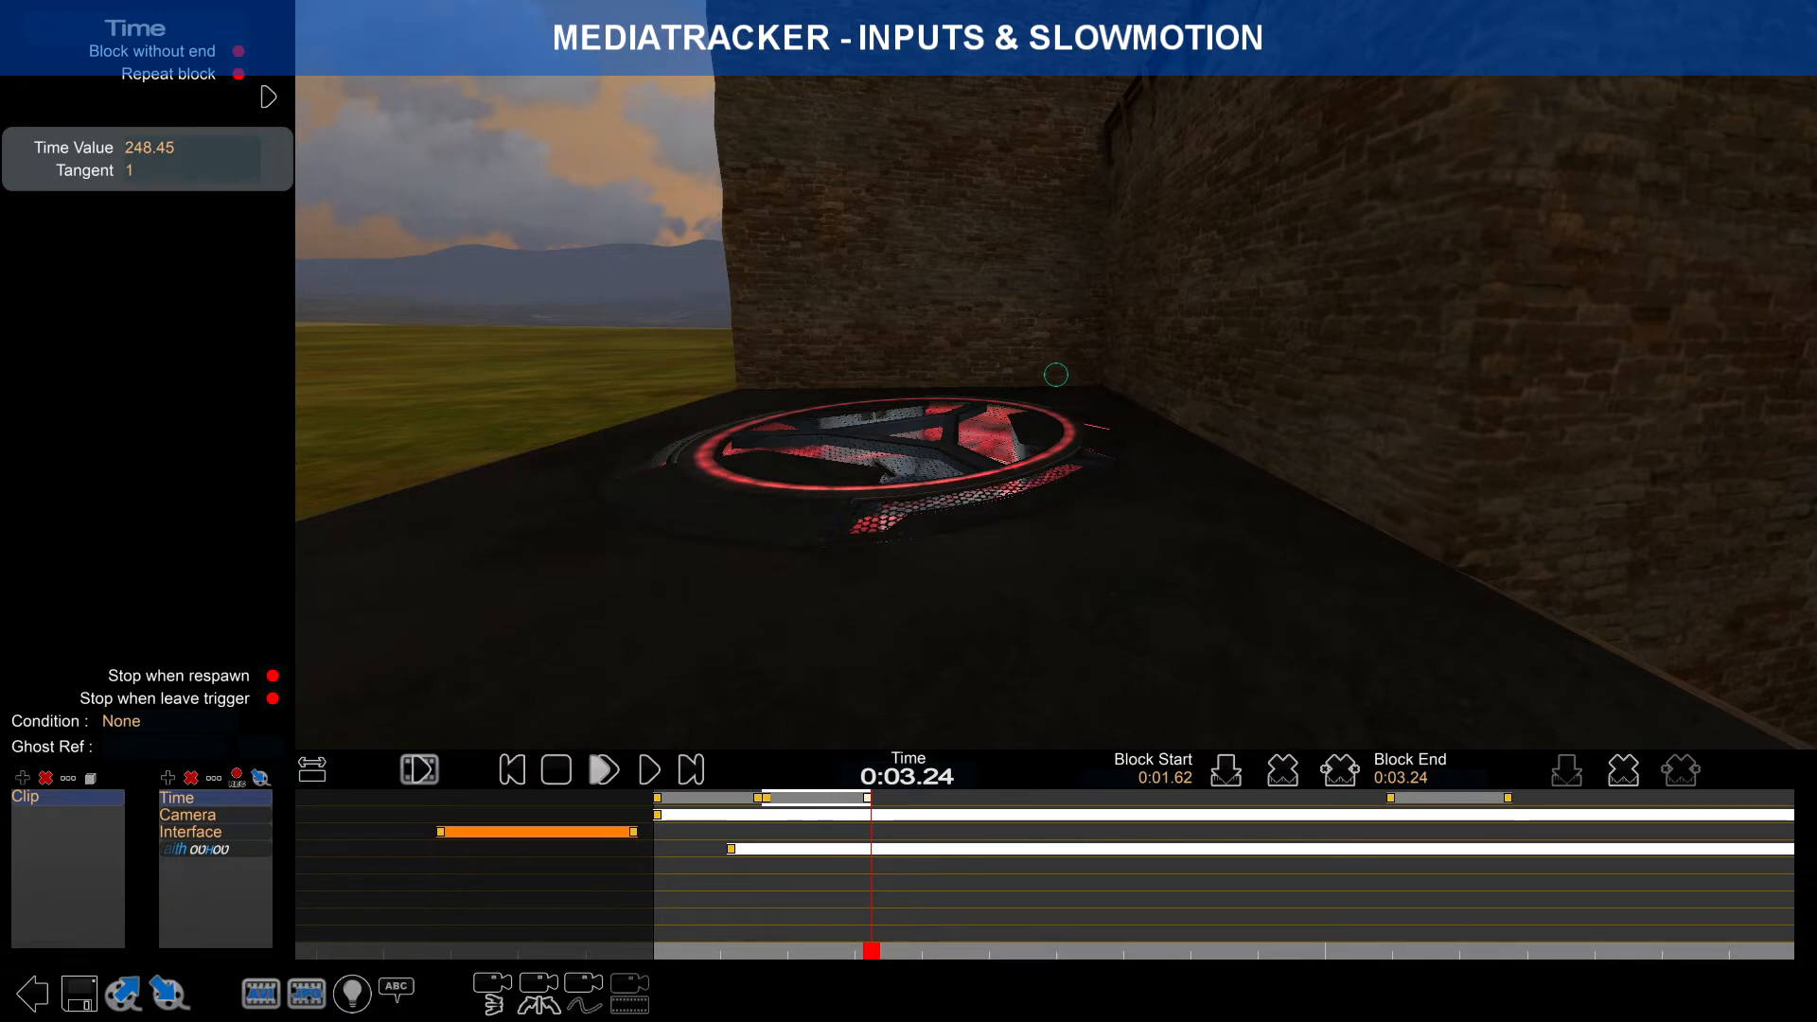
pyautogui.click(765, 798)
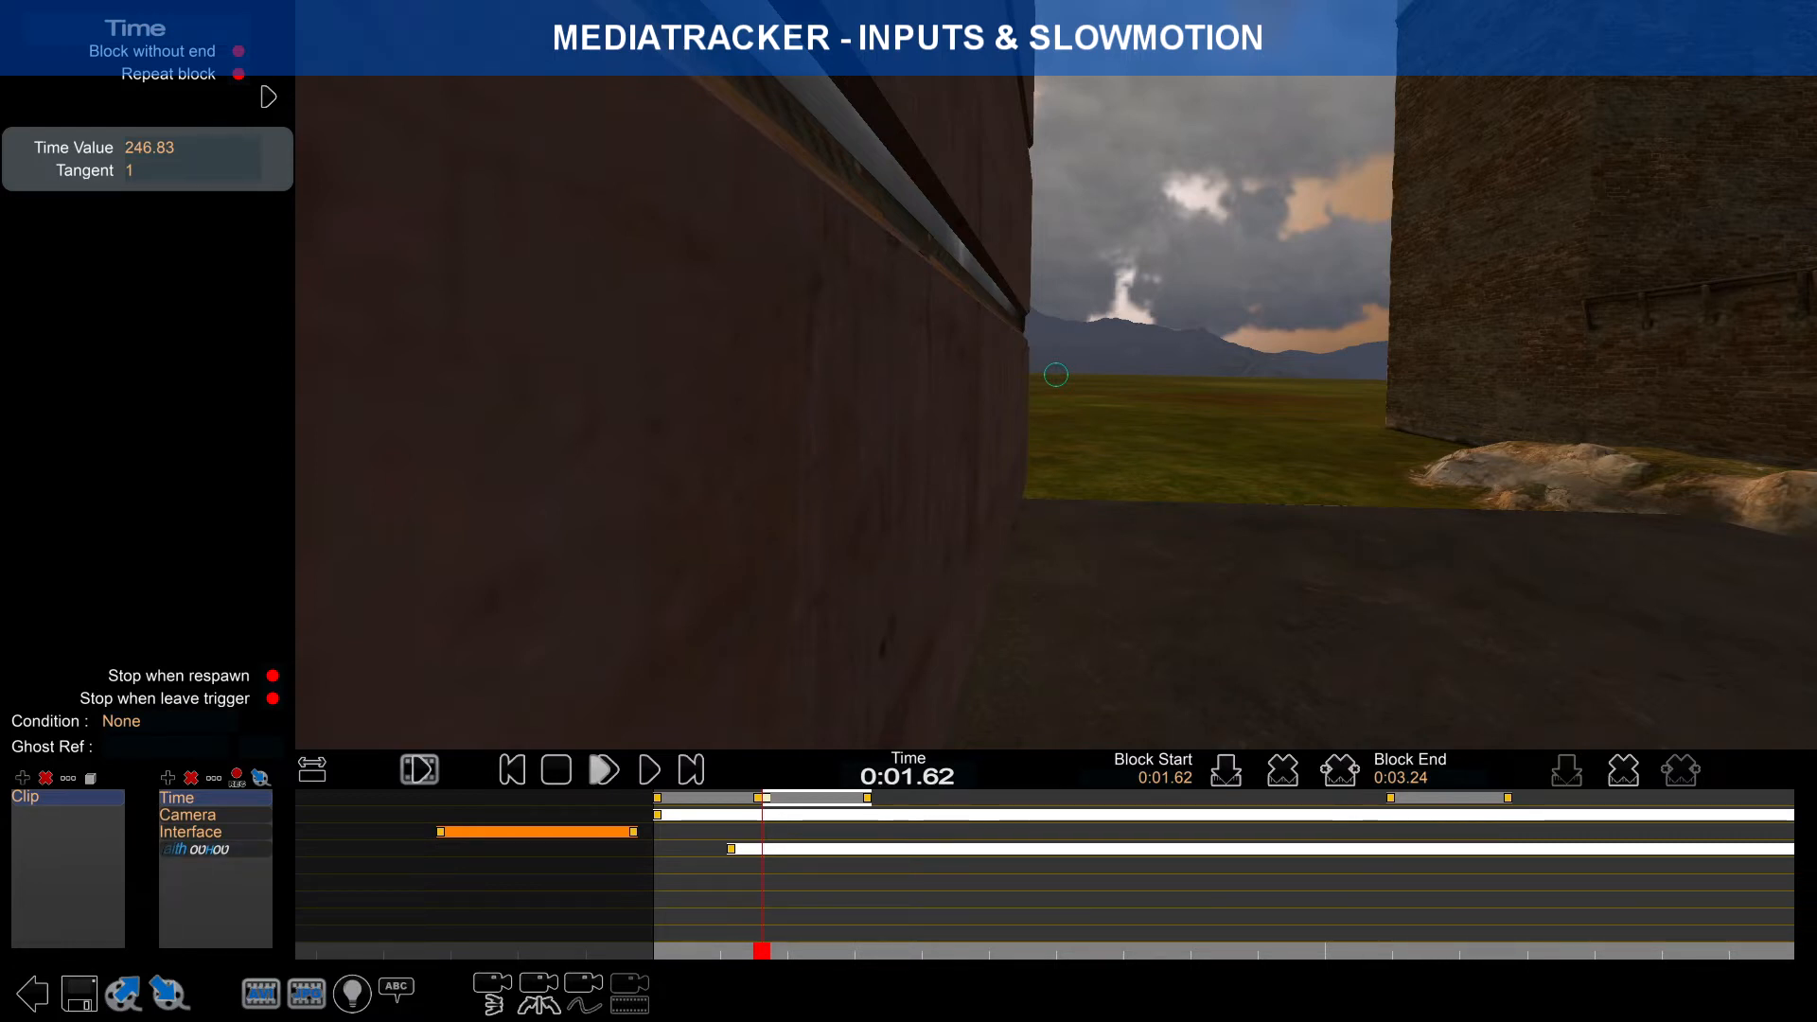
# Step: Extend the second Time block's end to 0:04.86 and play back the clip
pyautogui.click(867, 798)
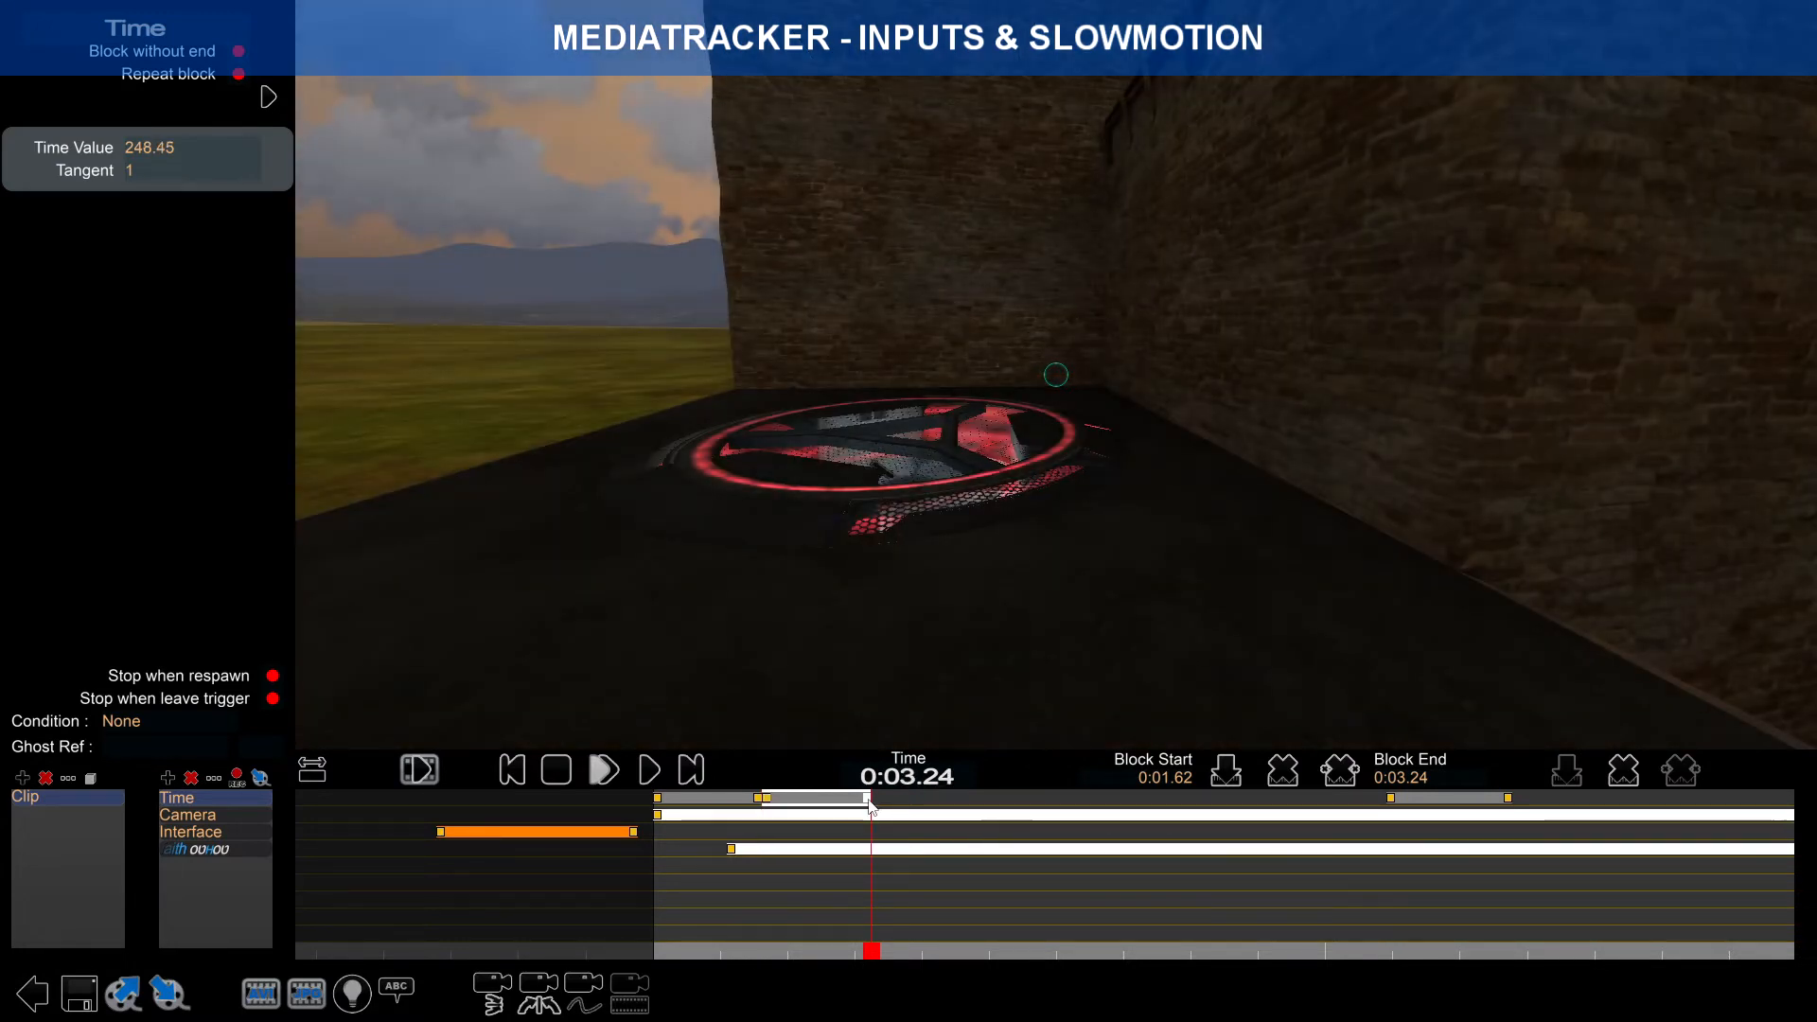
pyautogui.moveTo(867, 798); pyautogui.dragTo(978, 800)
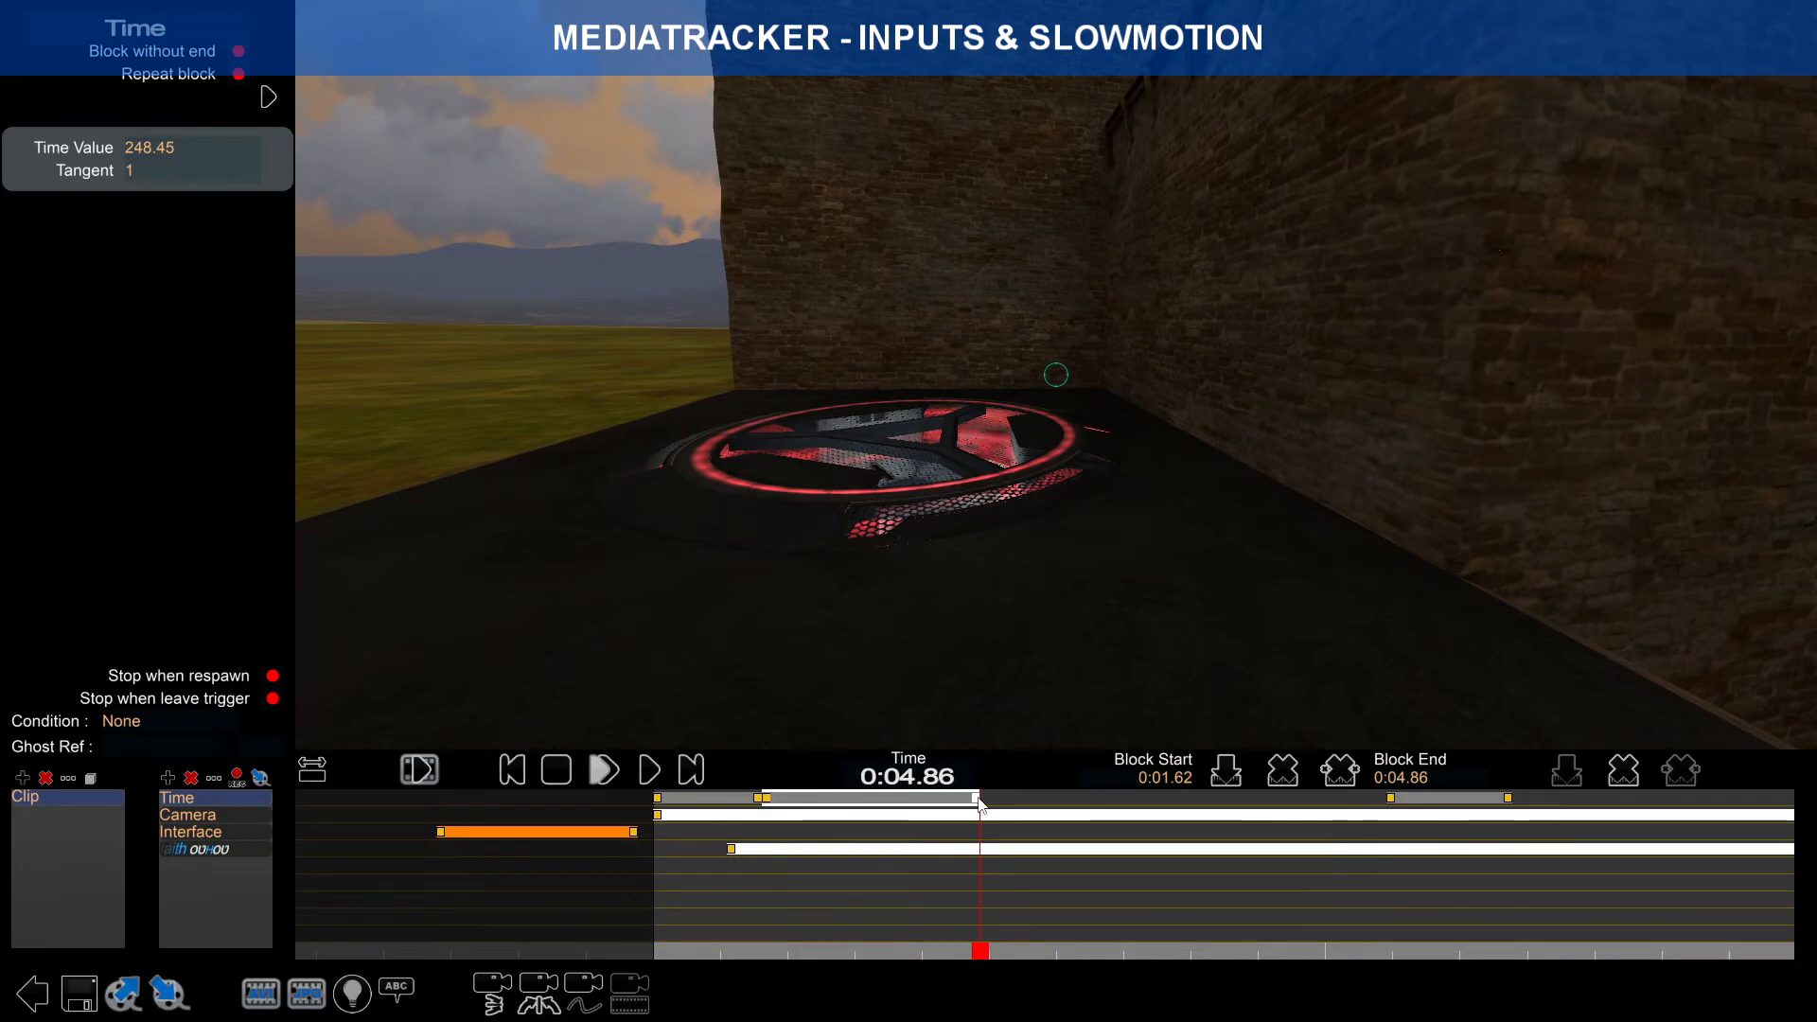
pyautogui.moveTo(979, 949); pyautogui.dragTo(723, 880)
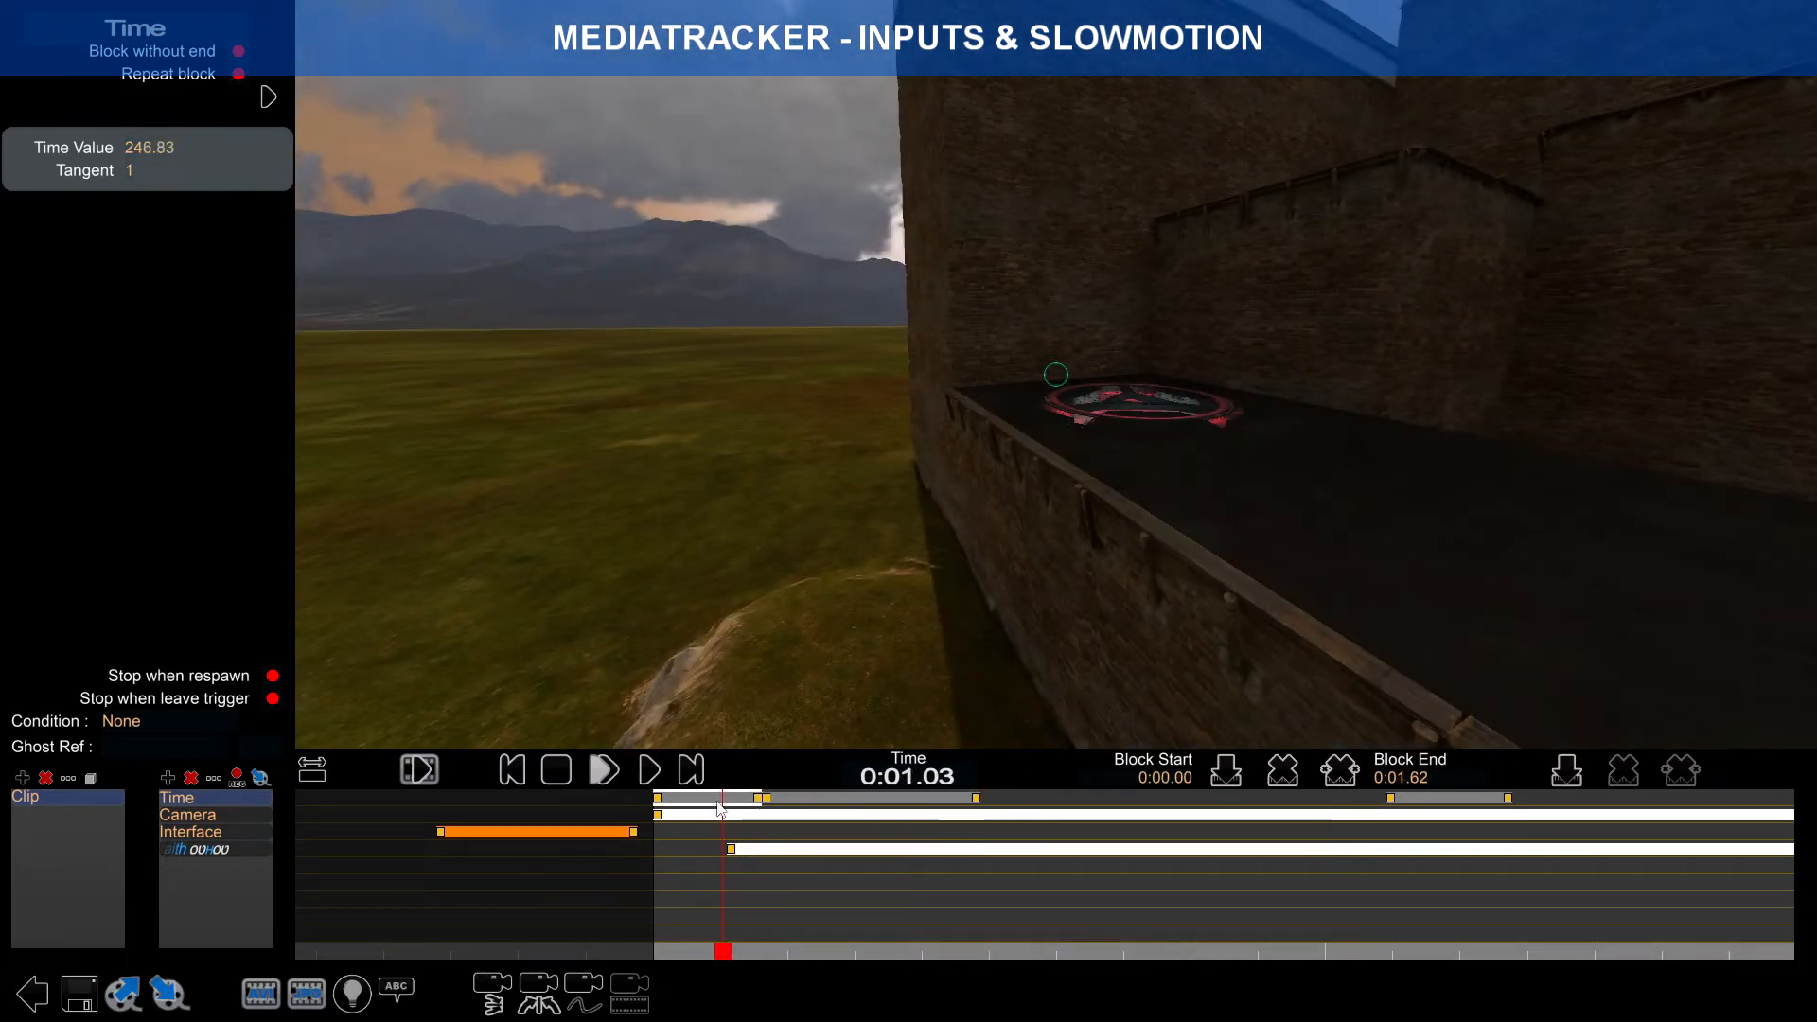
pyautogui.click(696, 800)
pyautogui.click(649, 770)
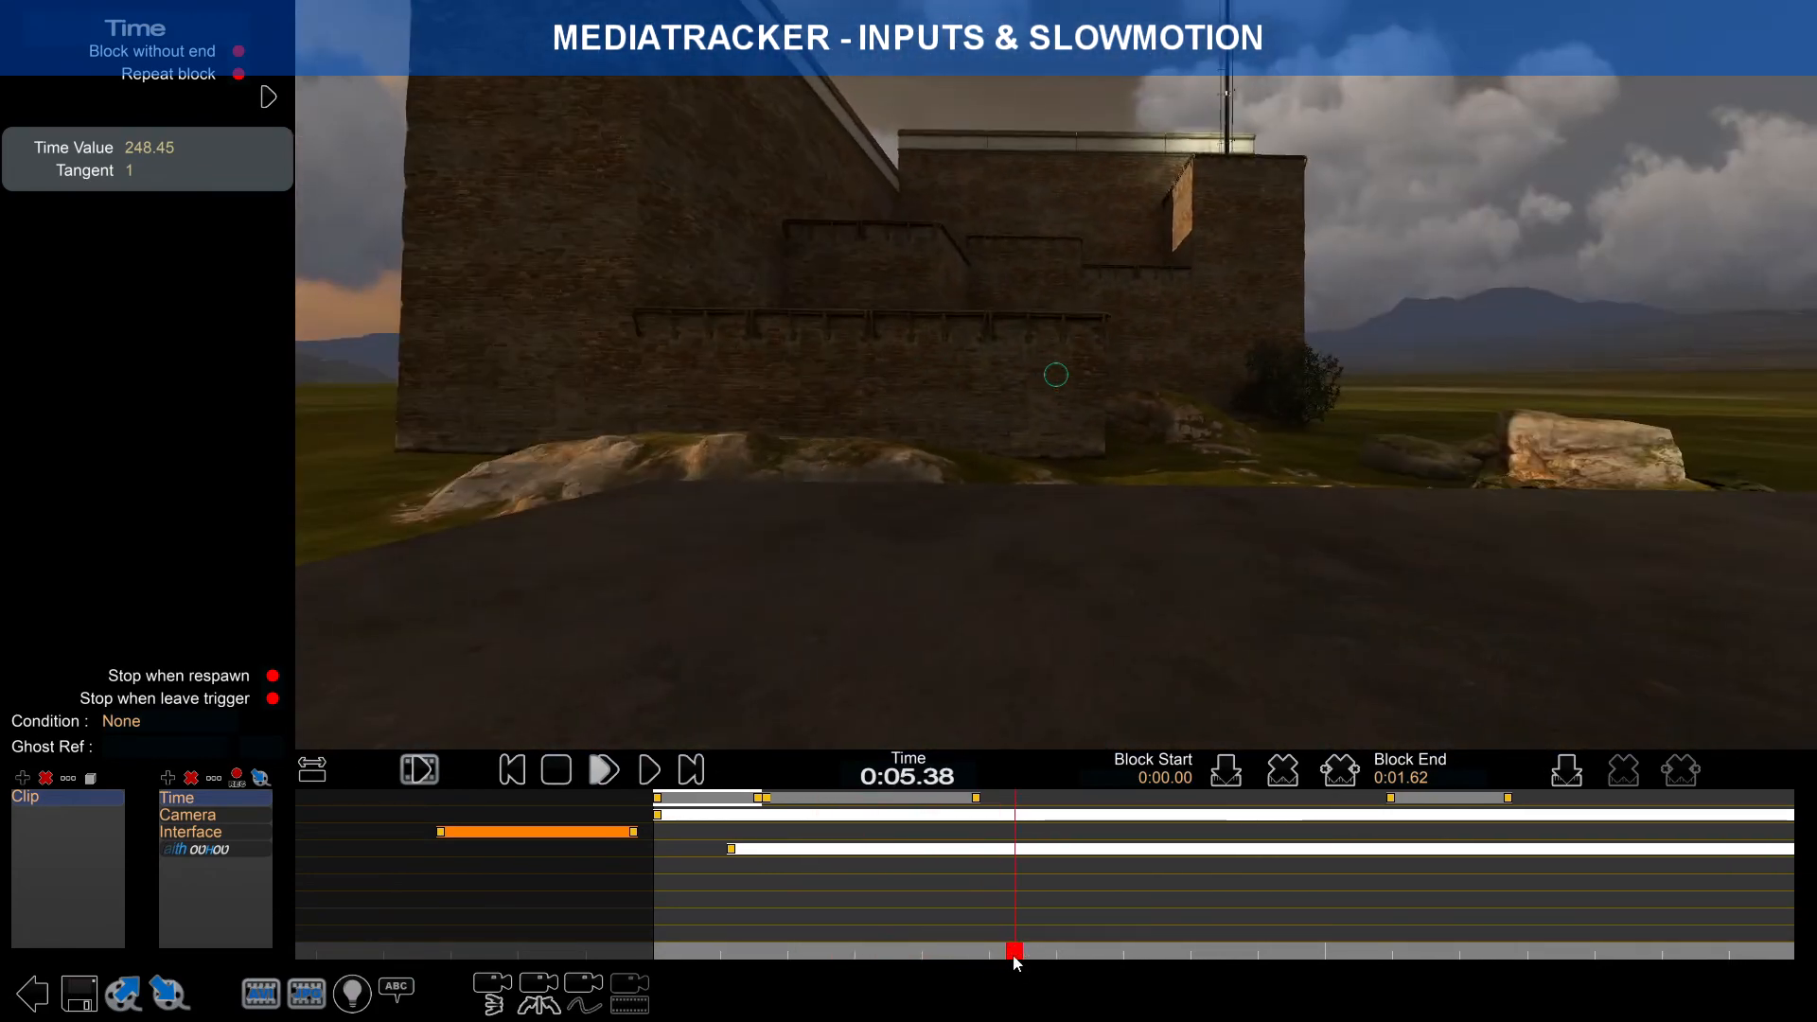
pyautogui.moveTo(1014, 956); pyautogui.dragTo(748, 947)
pyautogui.click(634, 780)
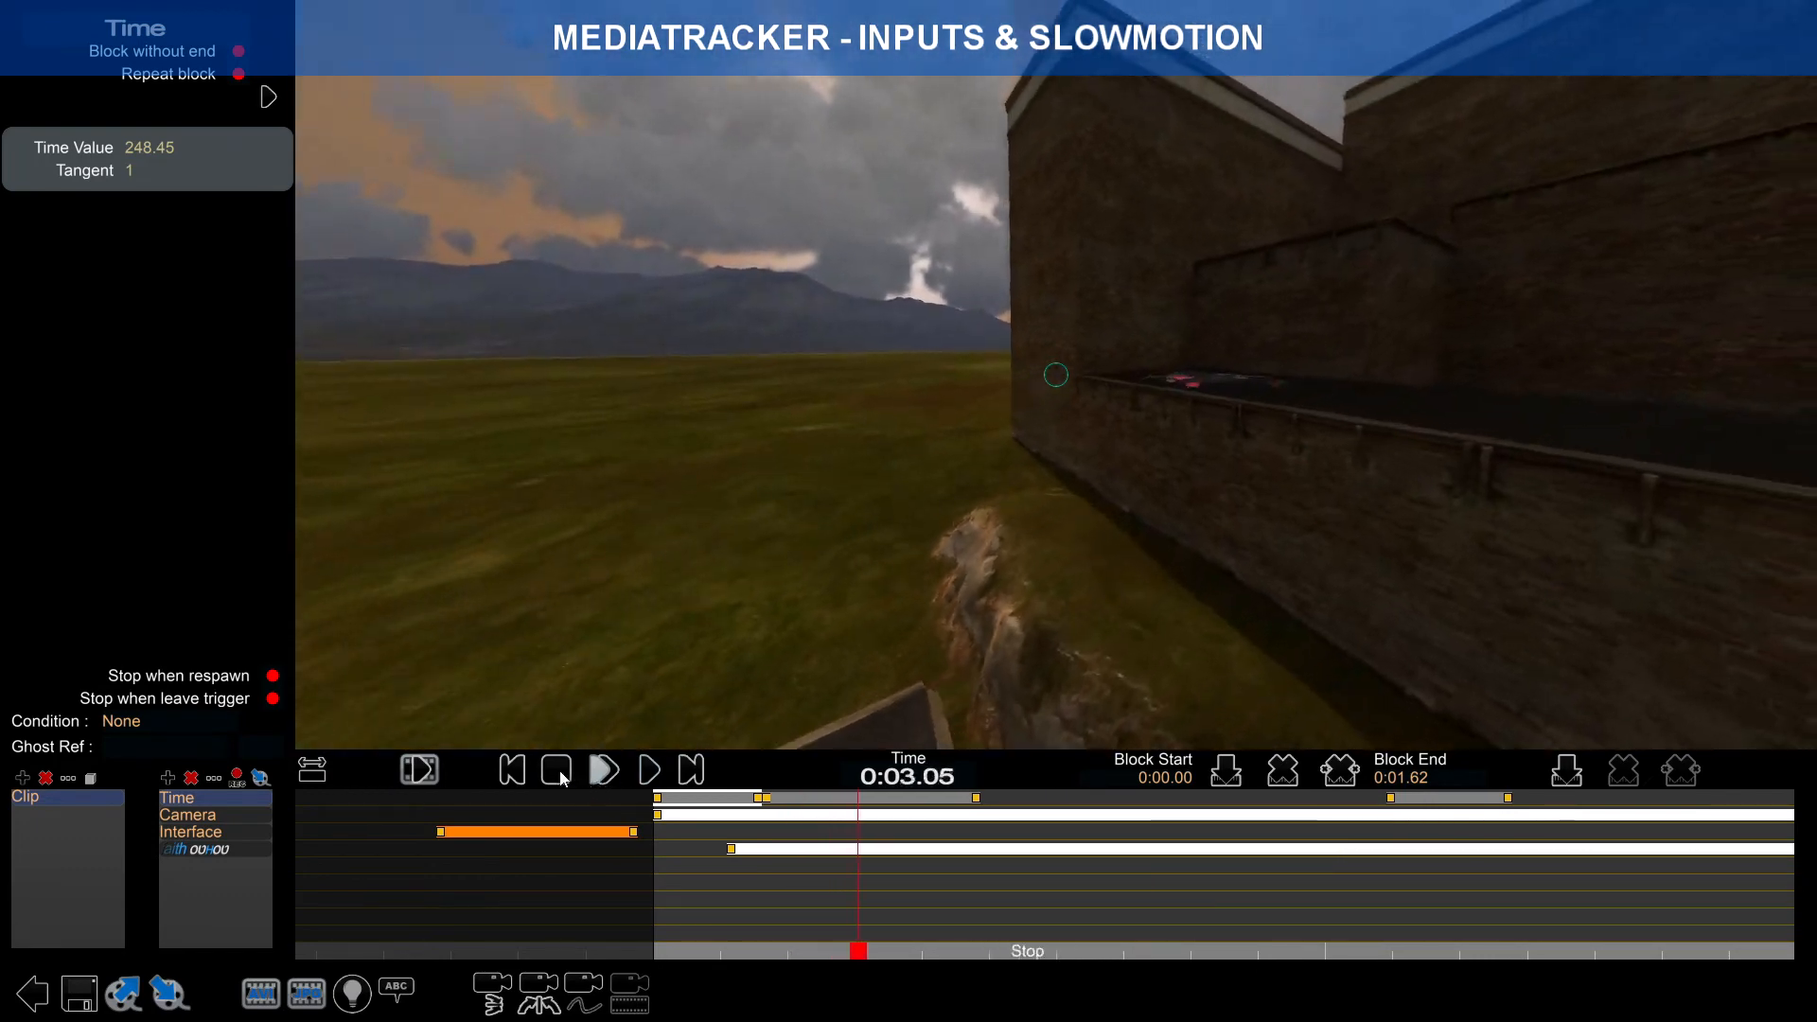
pyautogui.moveTo(856, 951); pyautogui.dragTo(653, 949)
pyautogui.click(789, 800)
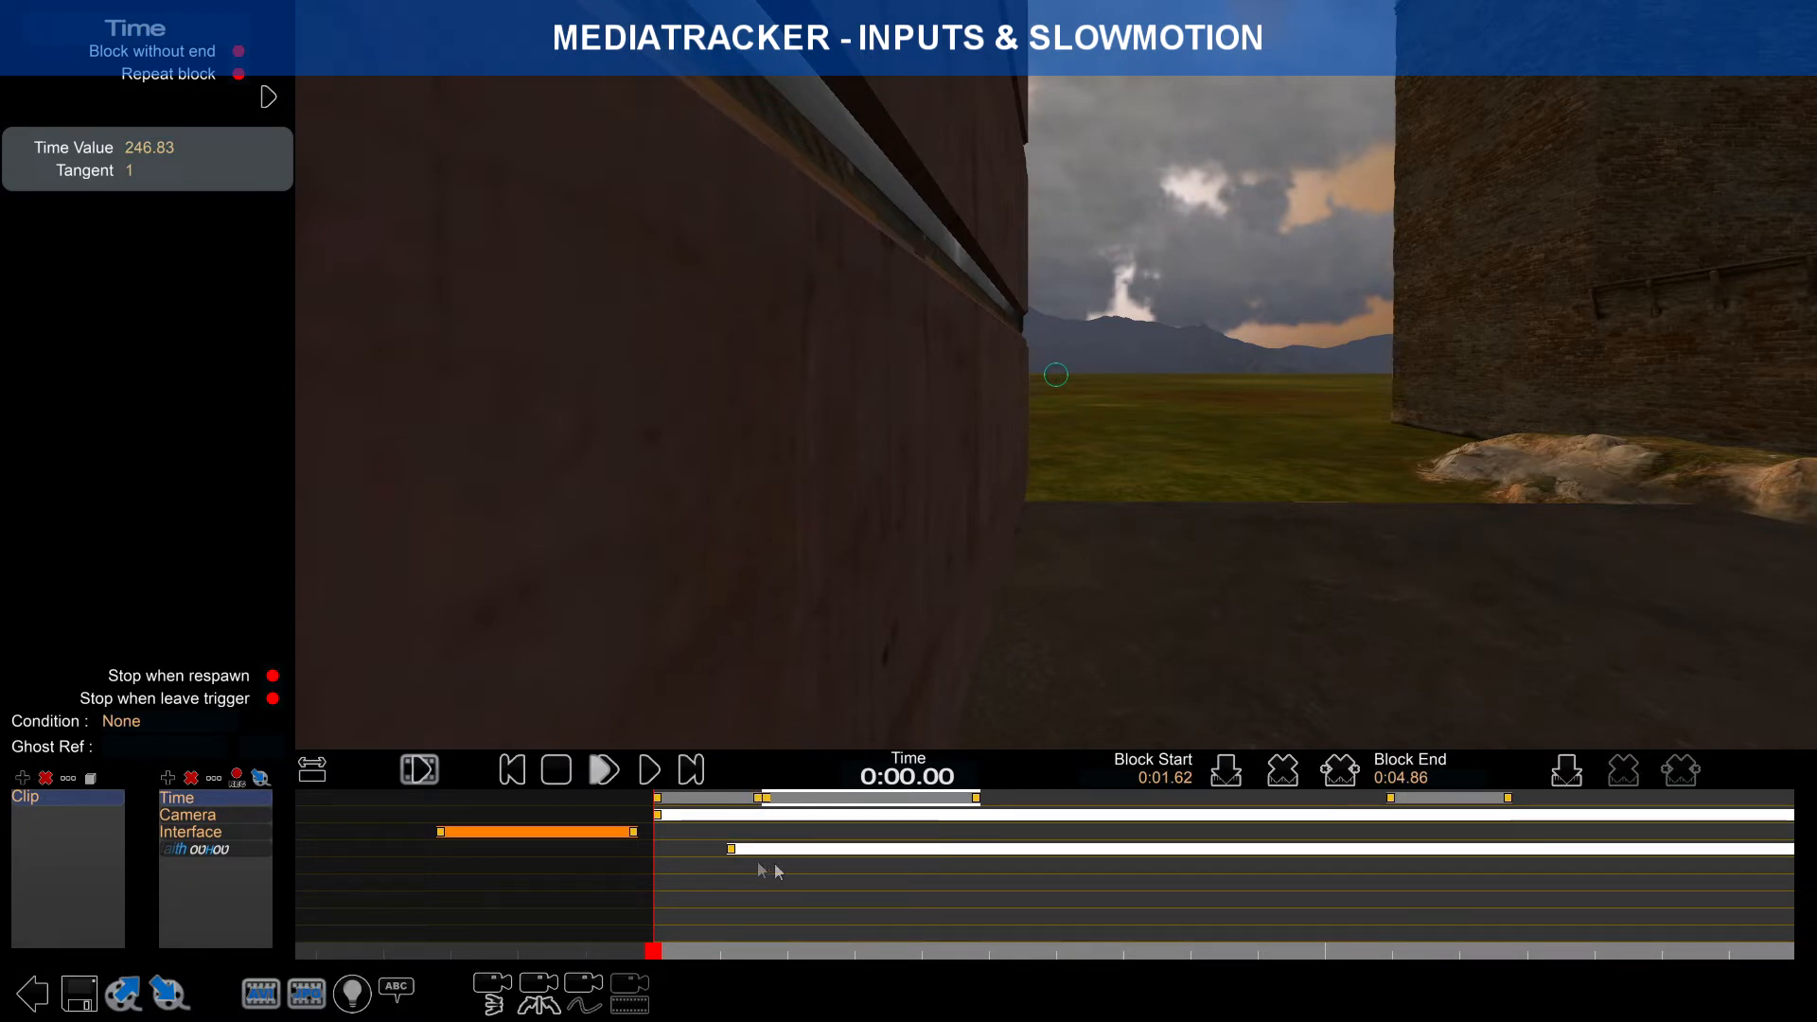
# Step: Save the map with Ctrl+S, overwriting Dash.Map.Gbx
pyautogui.hotkey('ctrl', 's')
pyautogui.click(857, 545)
pyautogui.click(910, 812)
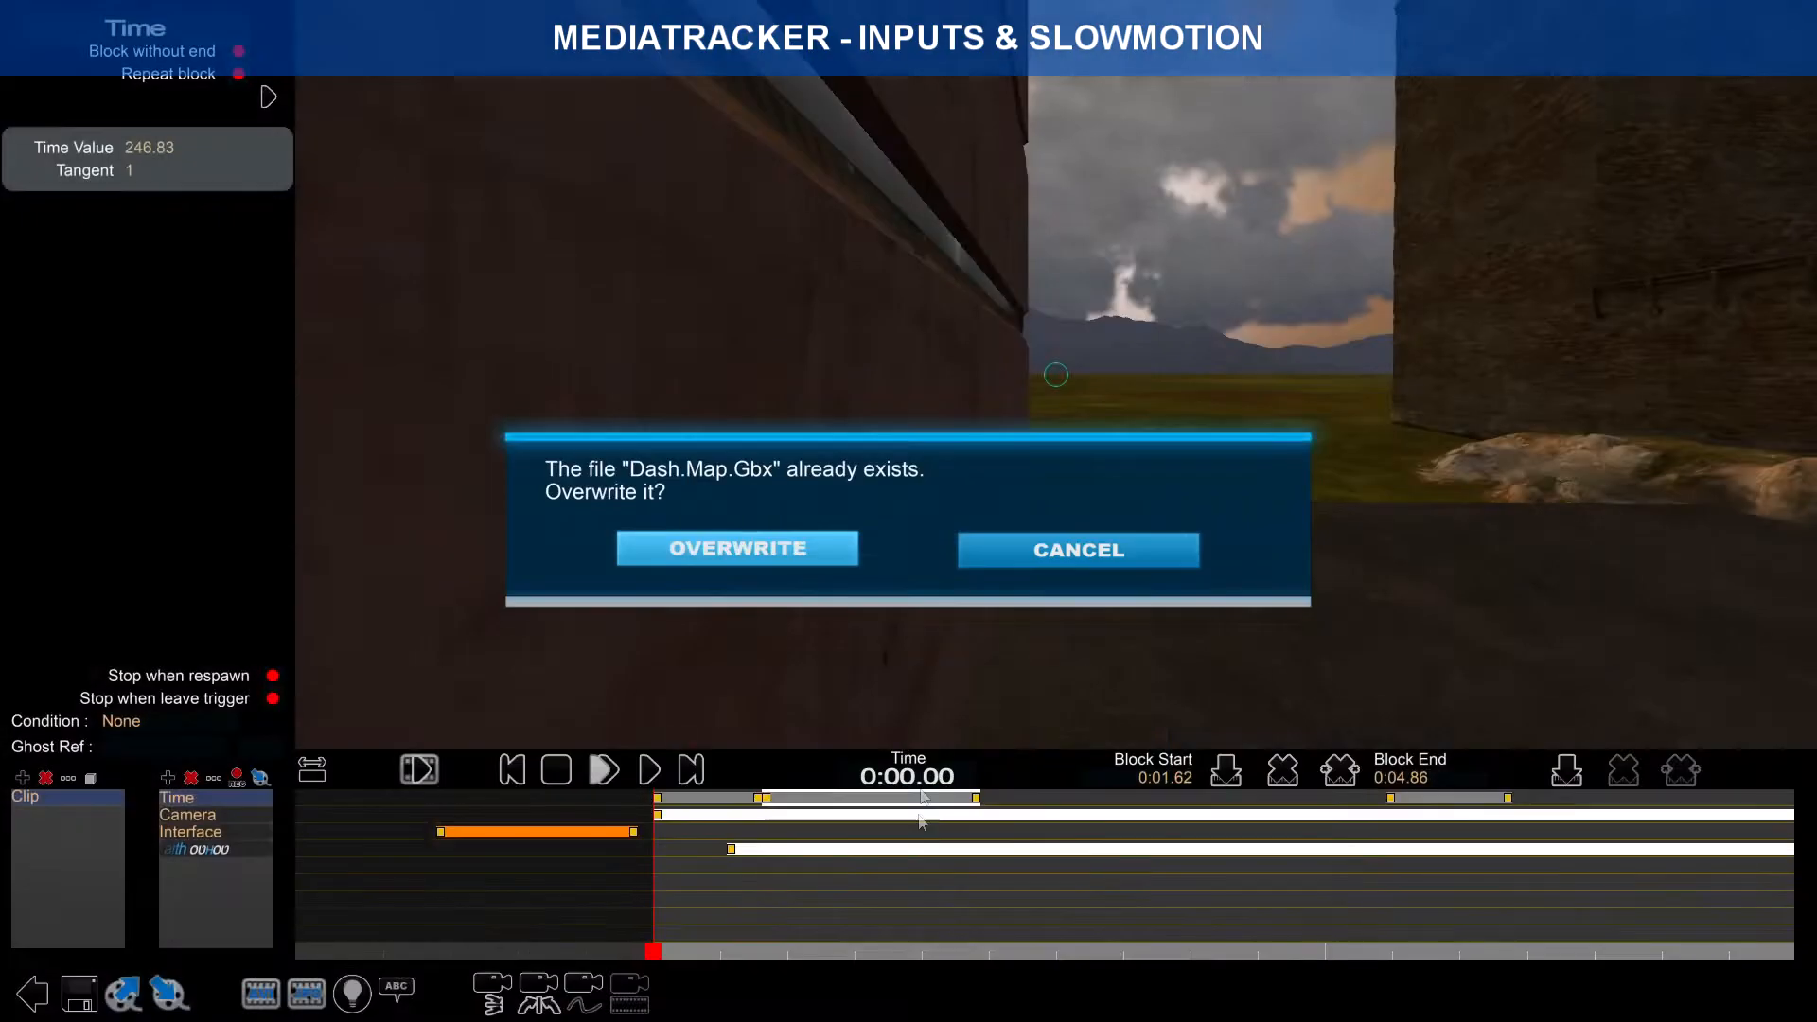
pyautogui.click(736, 552)
pyautogui.click(899, 909)
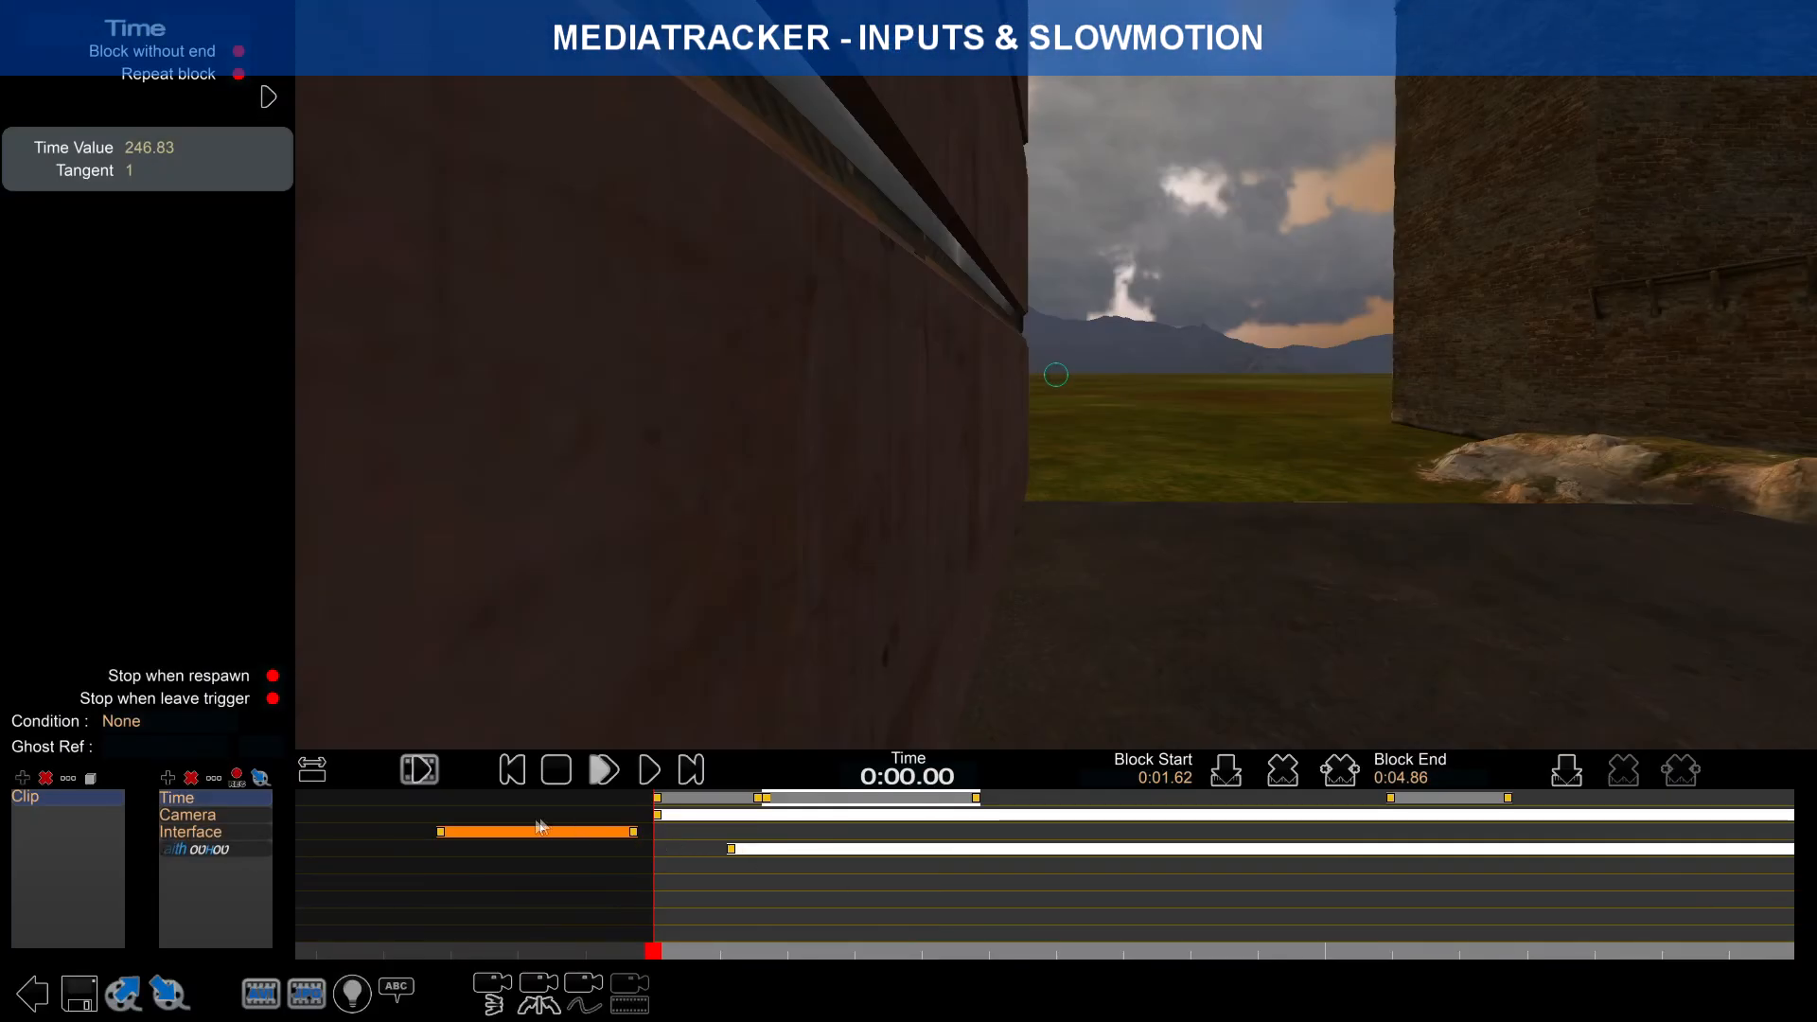
# Step: Place the Interface block's start at 0:00.00 and shorten it to end at 0:00.22
pyautogui.moveTo(501, 840); pyautogui.dragTo(721, 841)
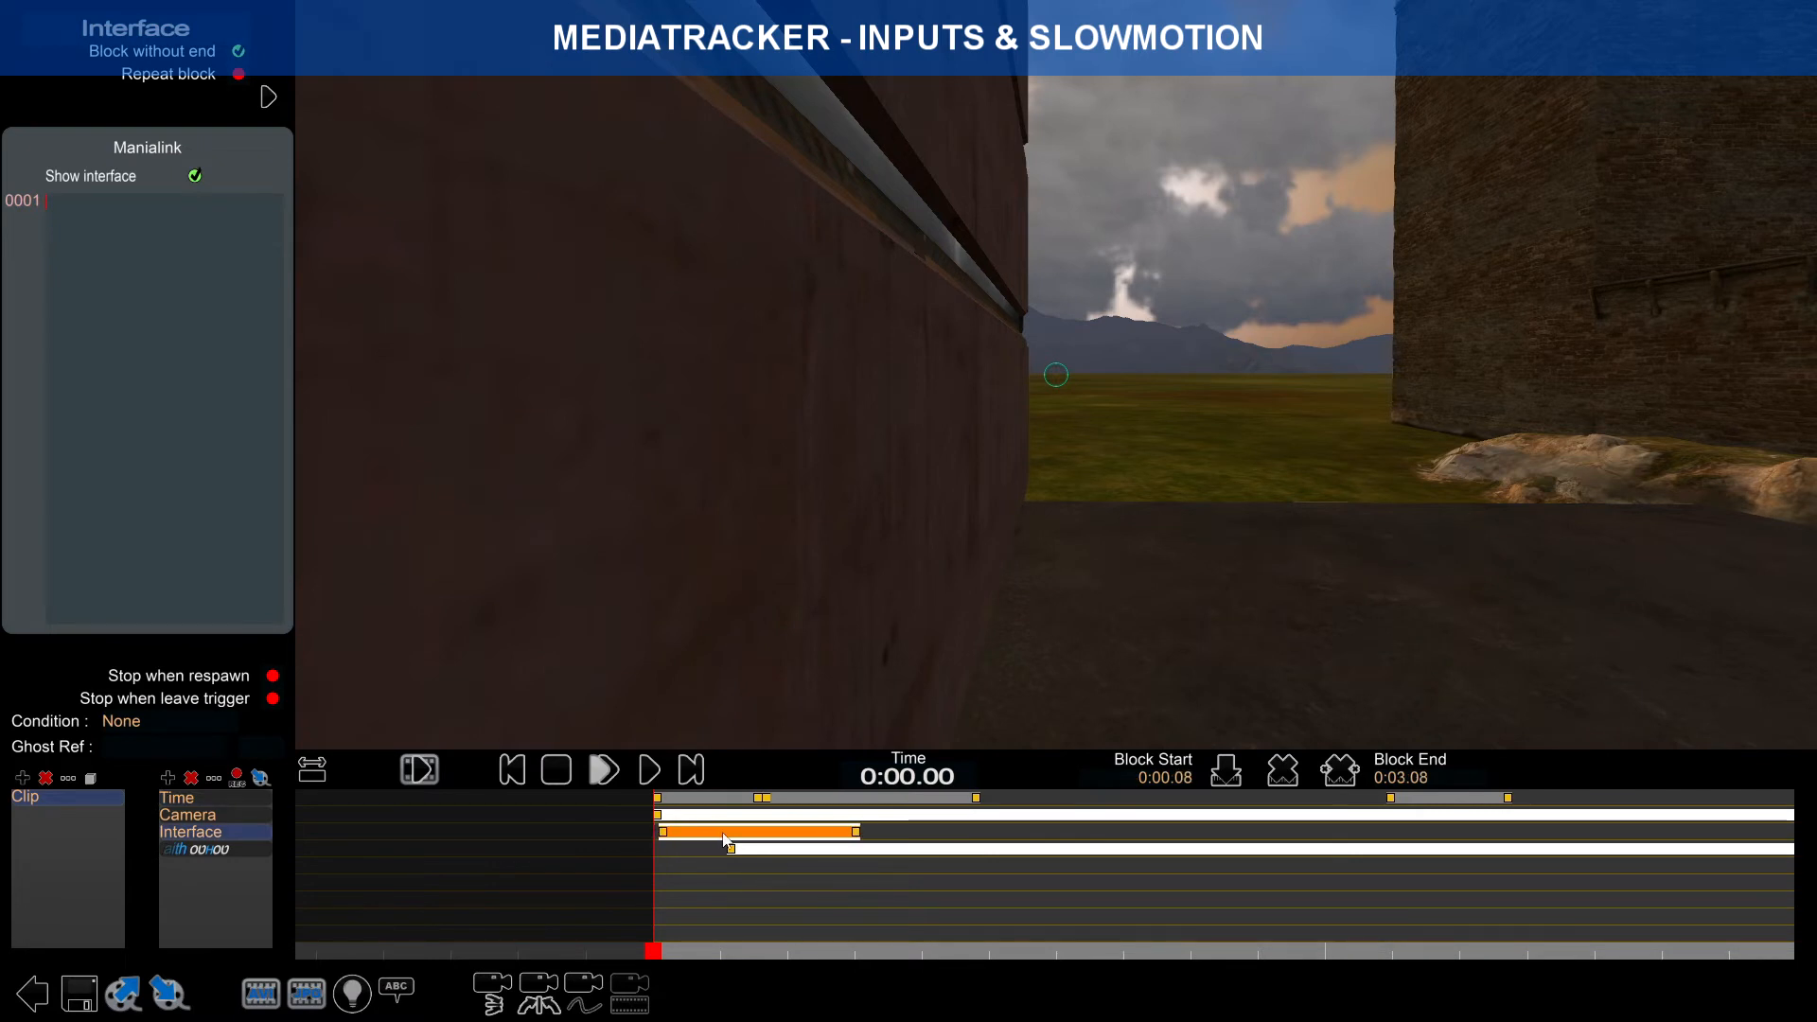
pyautogui.click(712, 800)
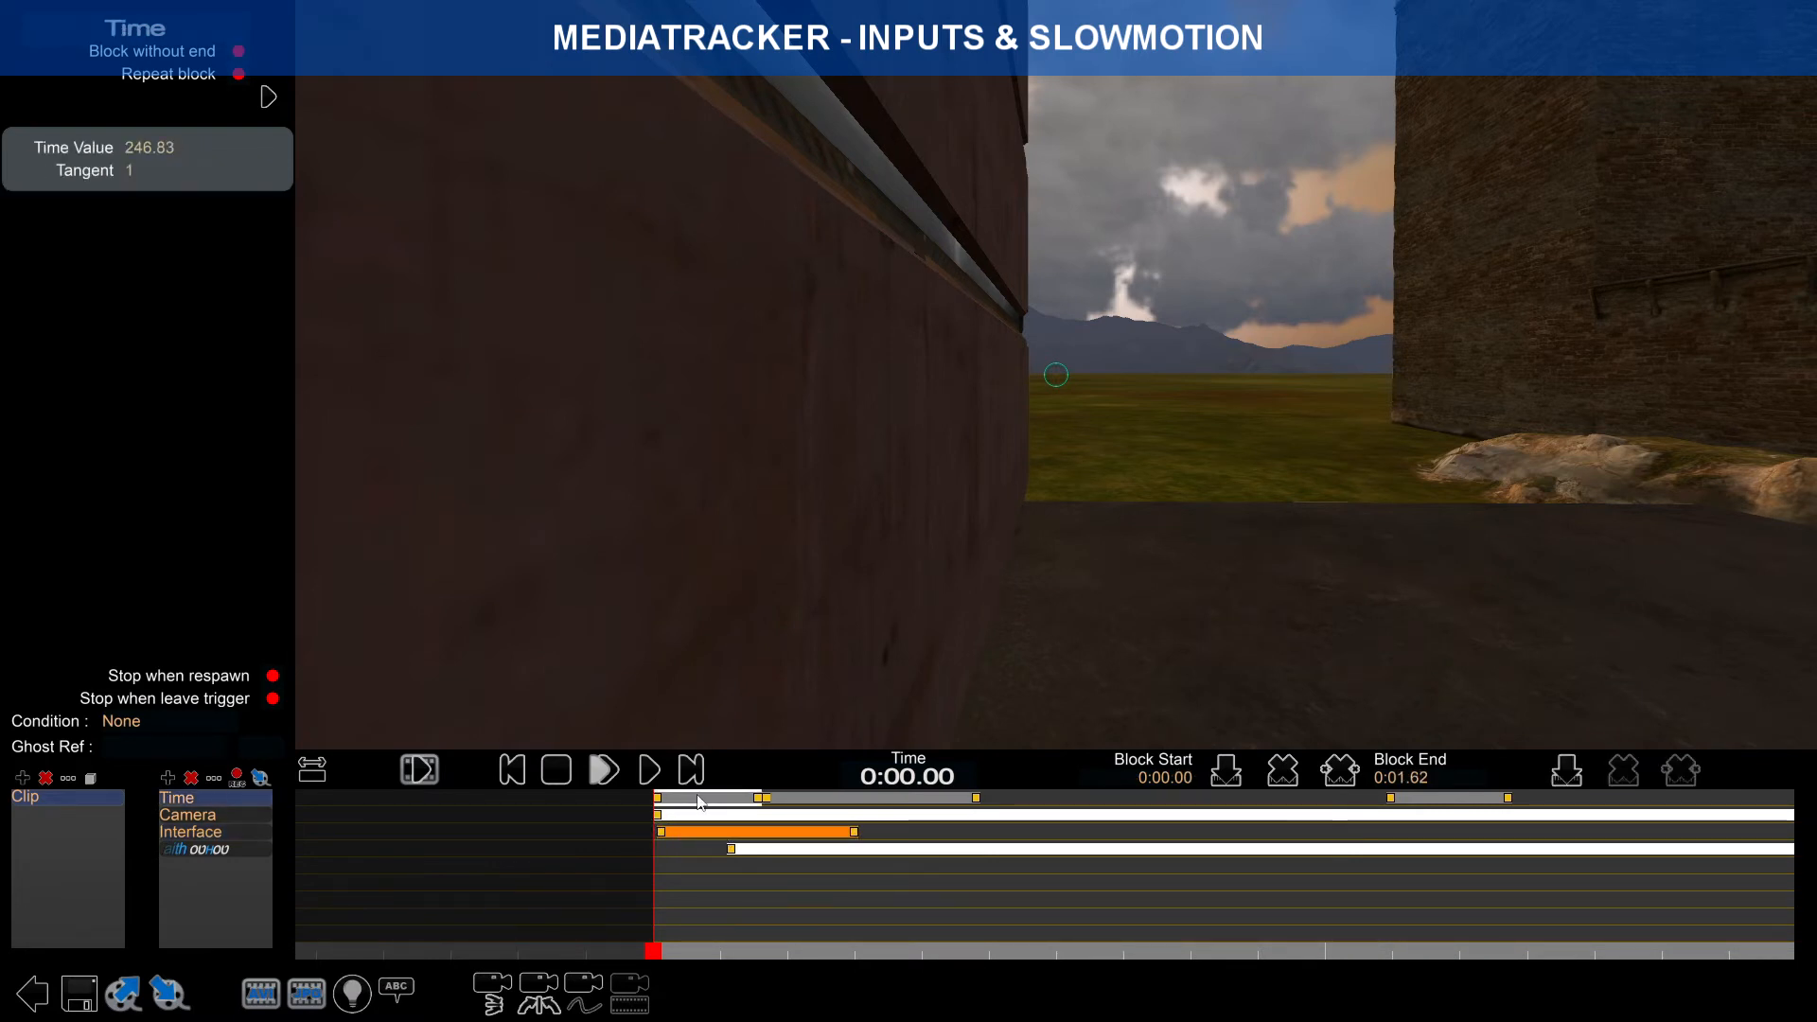
pyautogui.click(670, 835)
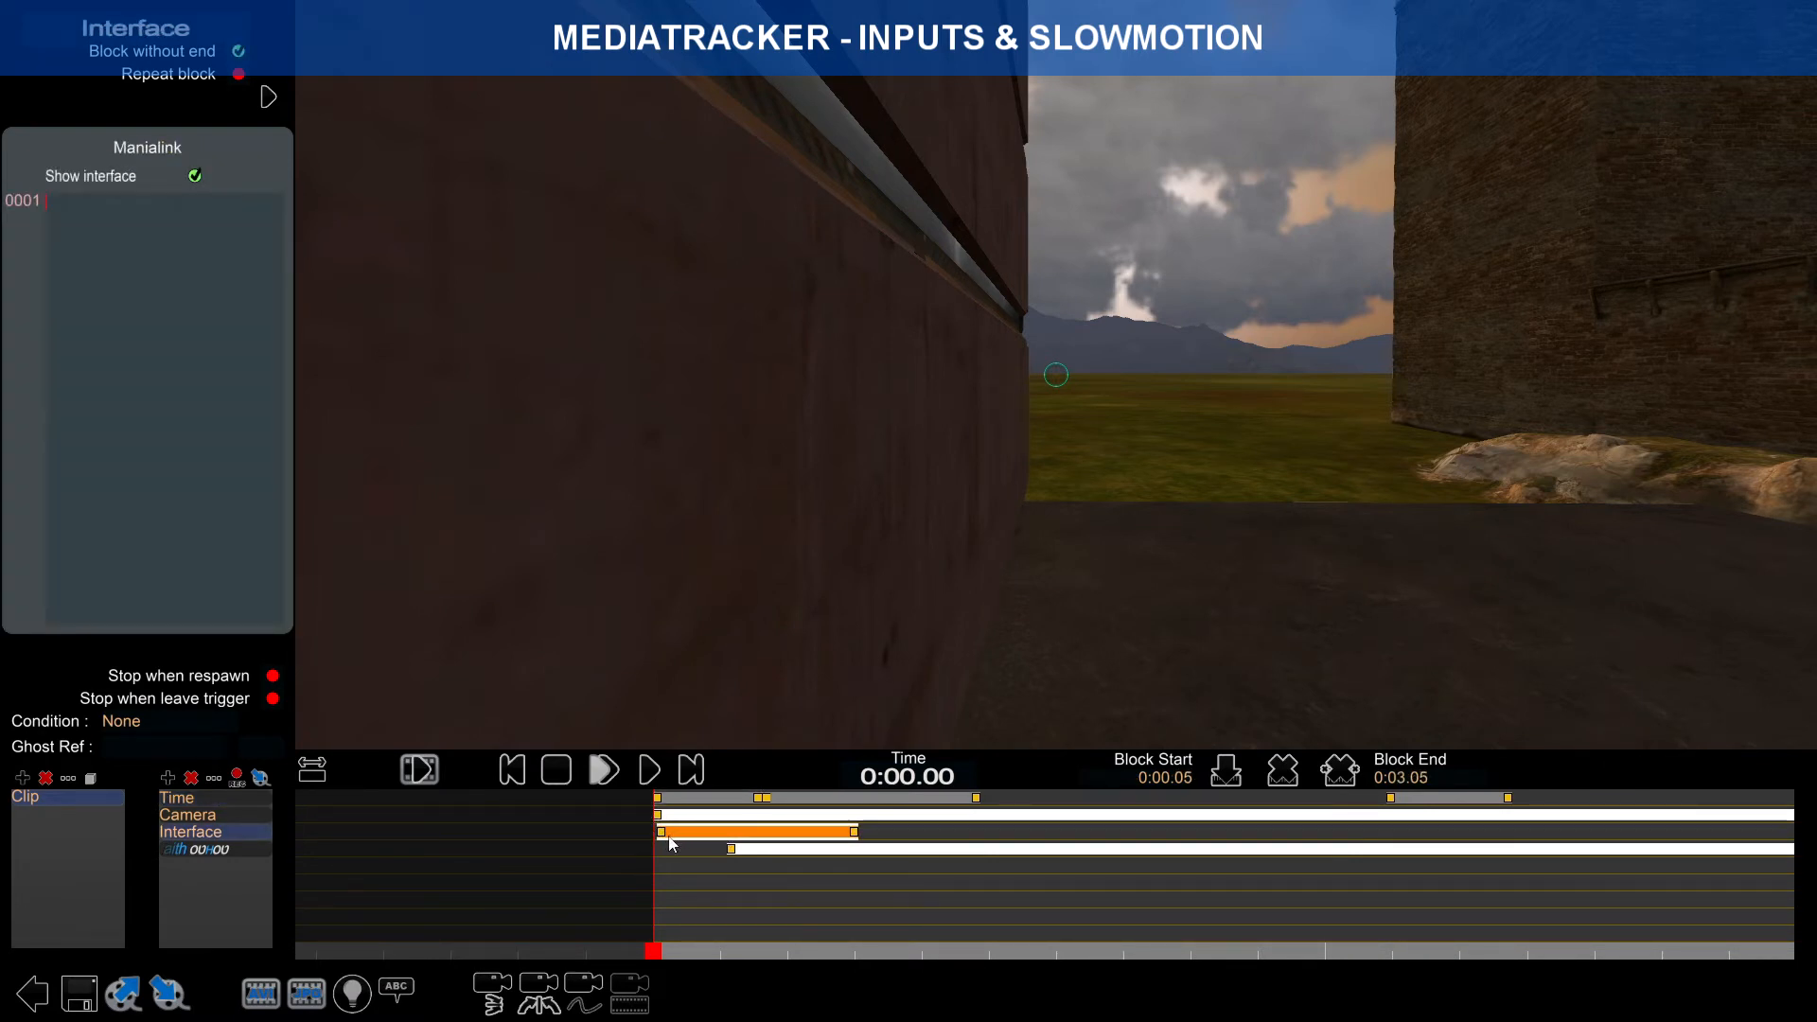
pyautogui.click(668, 834)
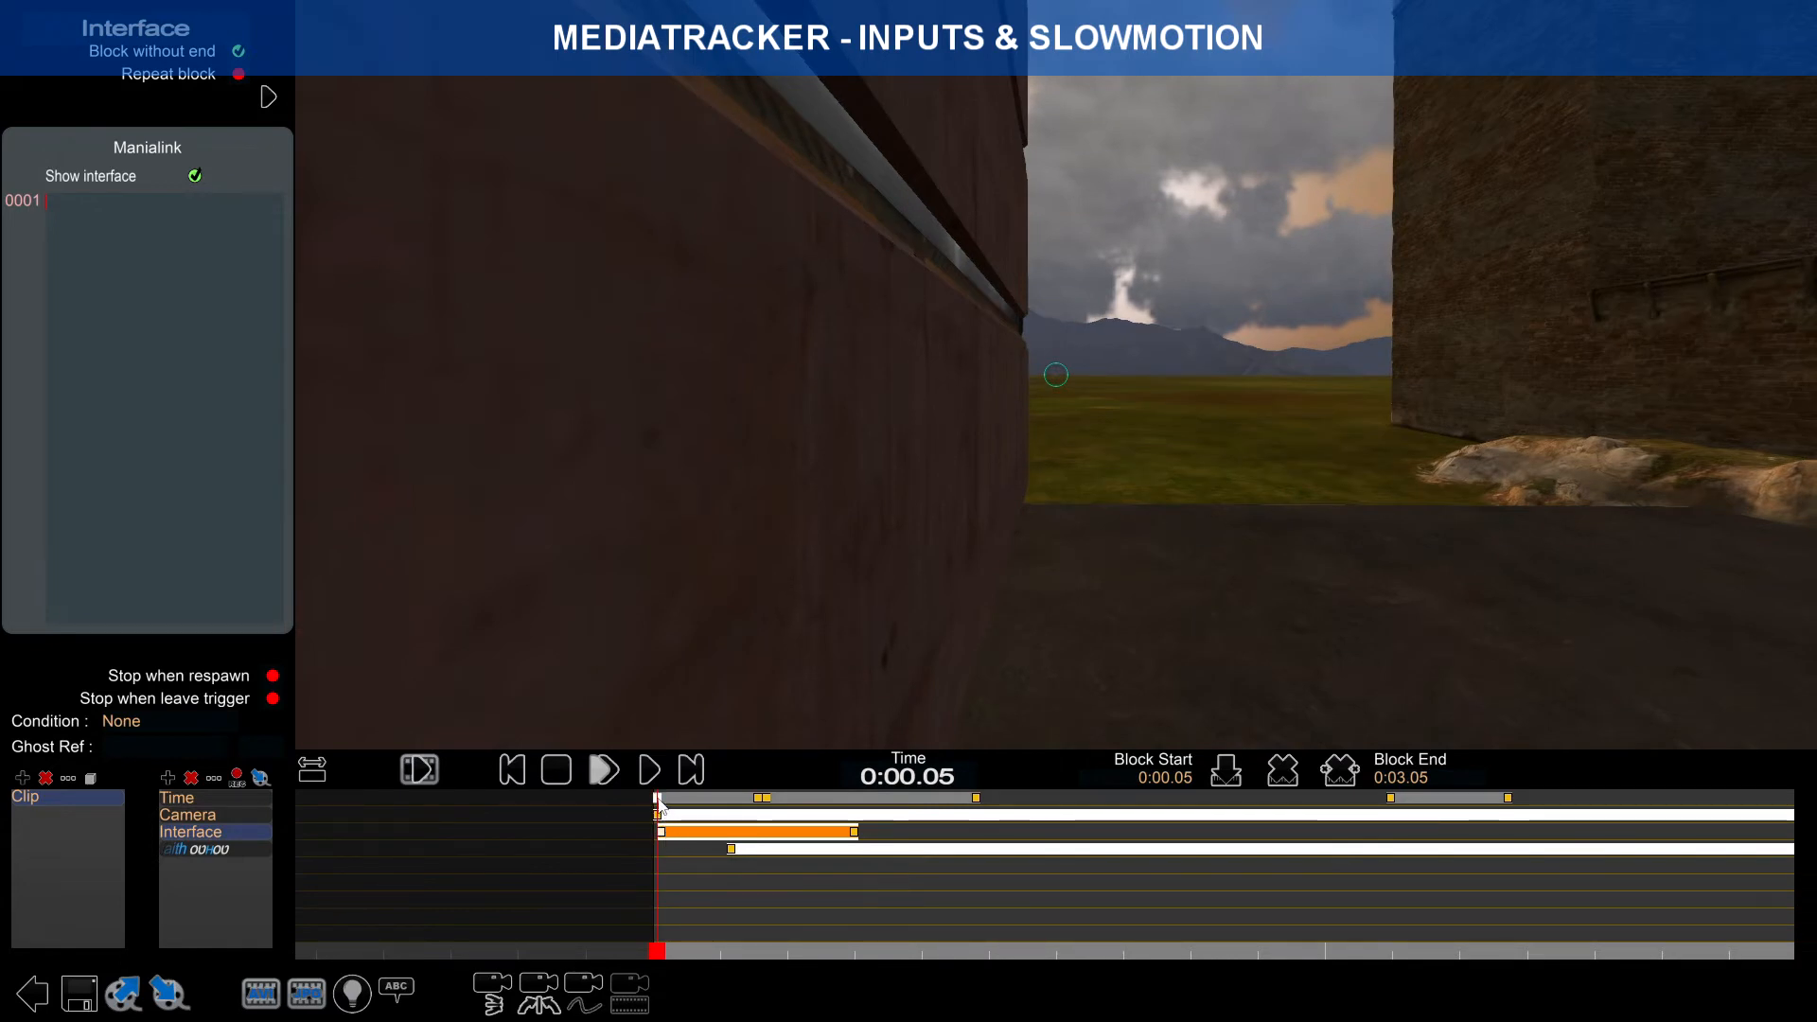
pyautogui.moveTo(658, 800); pyautogui.dragTo(670, 841)
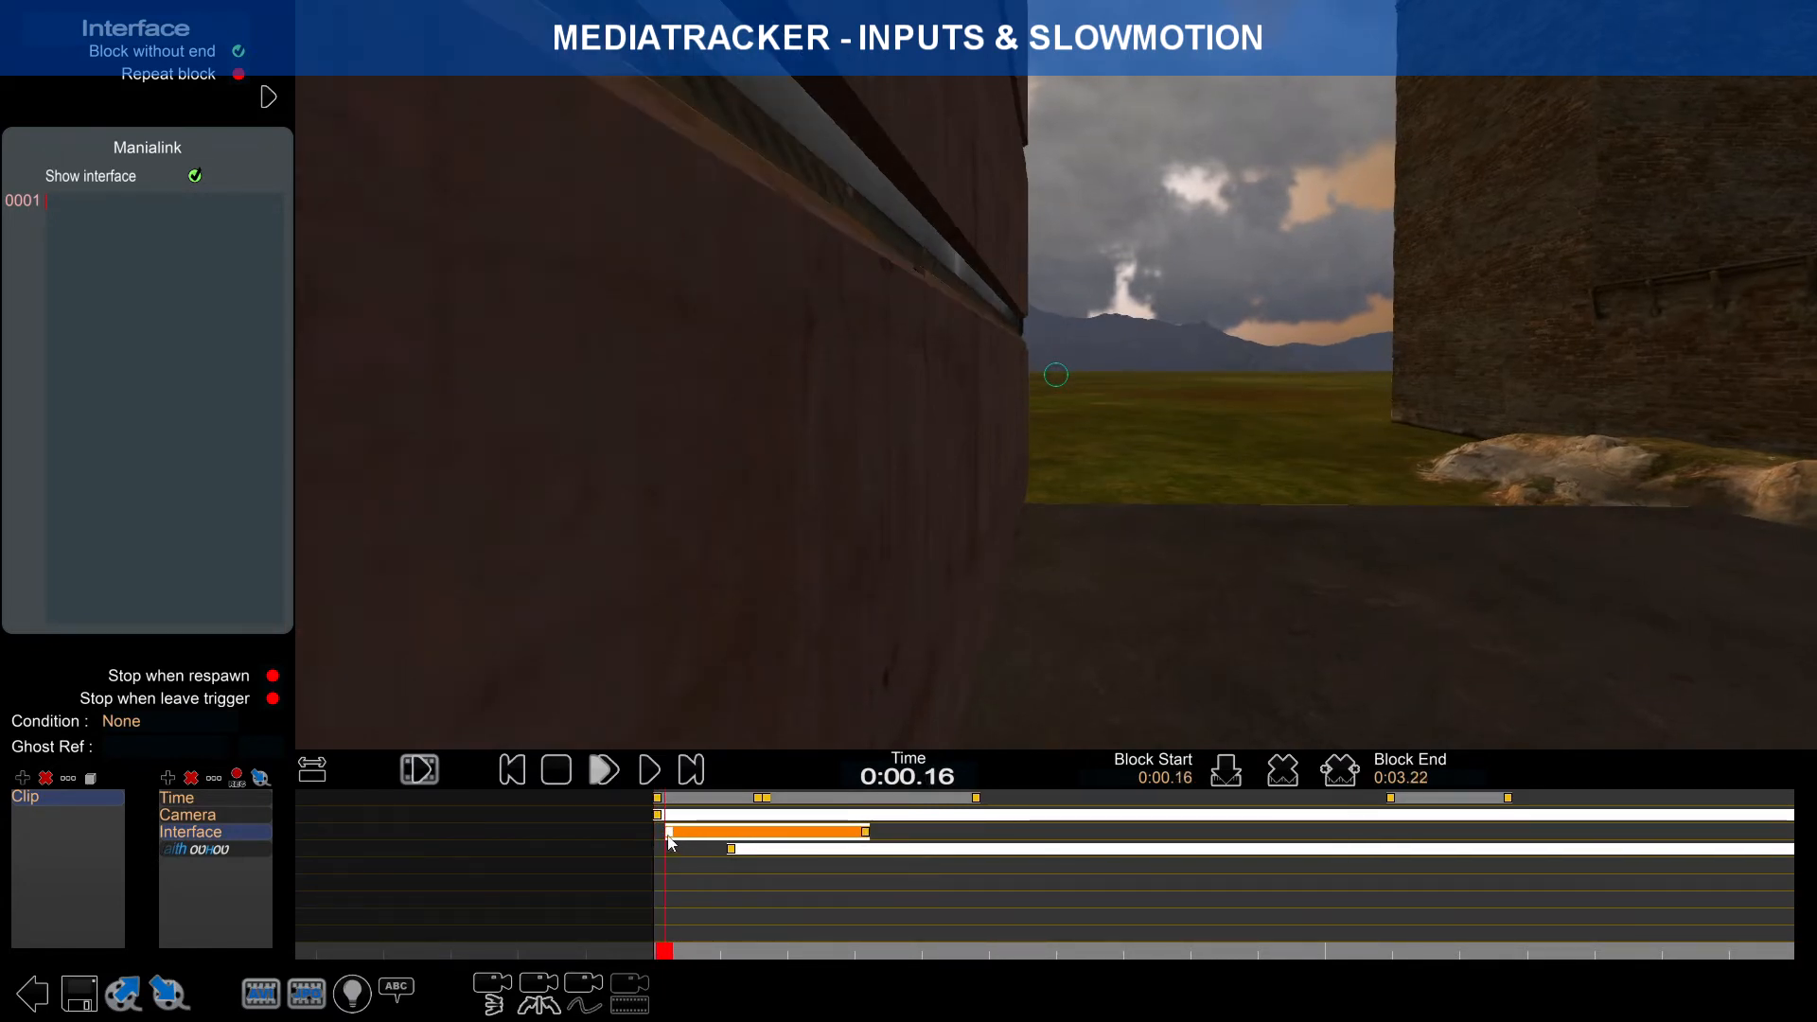
pyautogui.scroll(5, 671, 842)
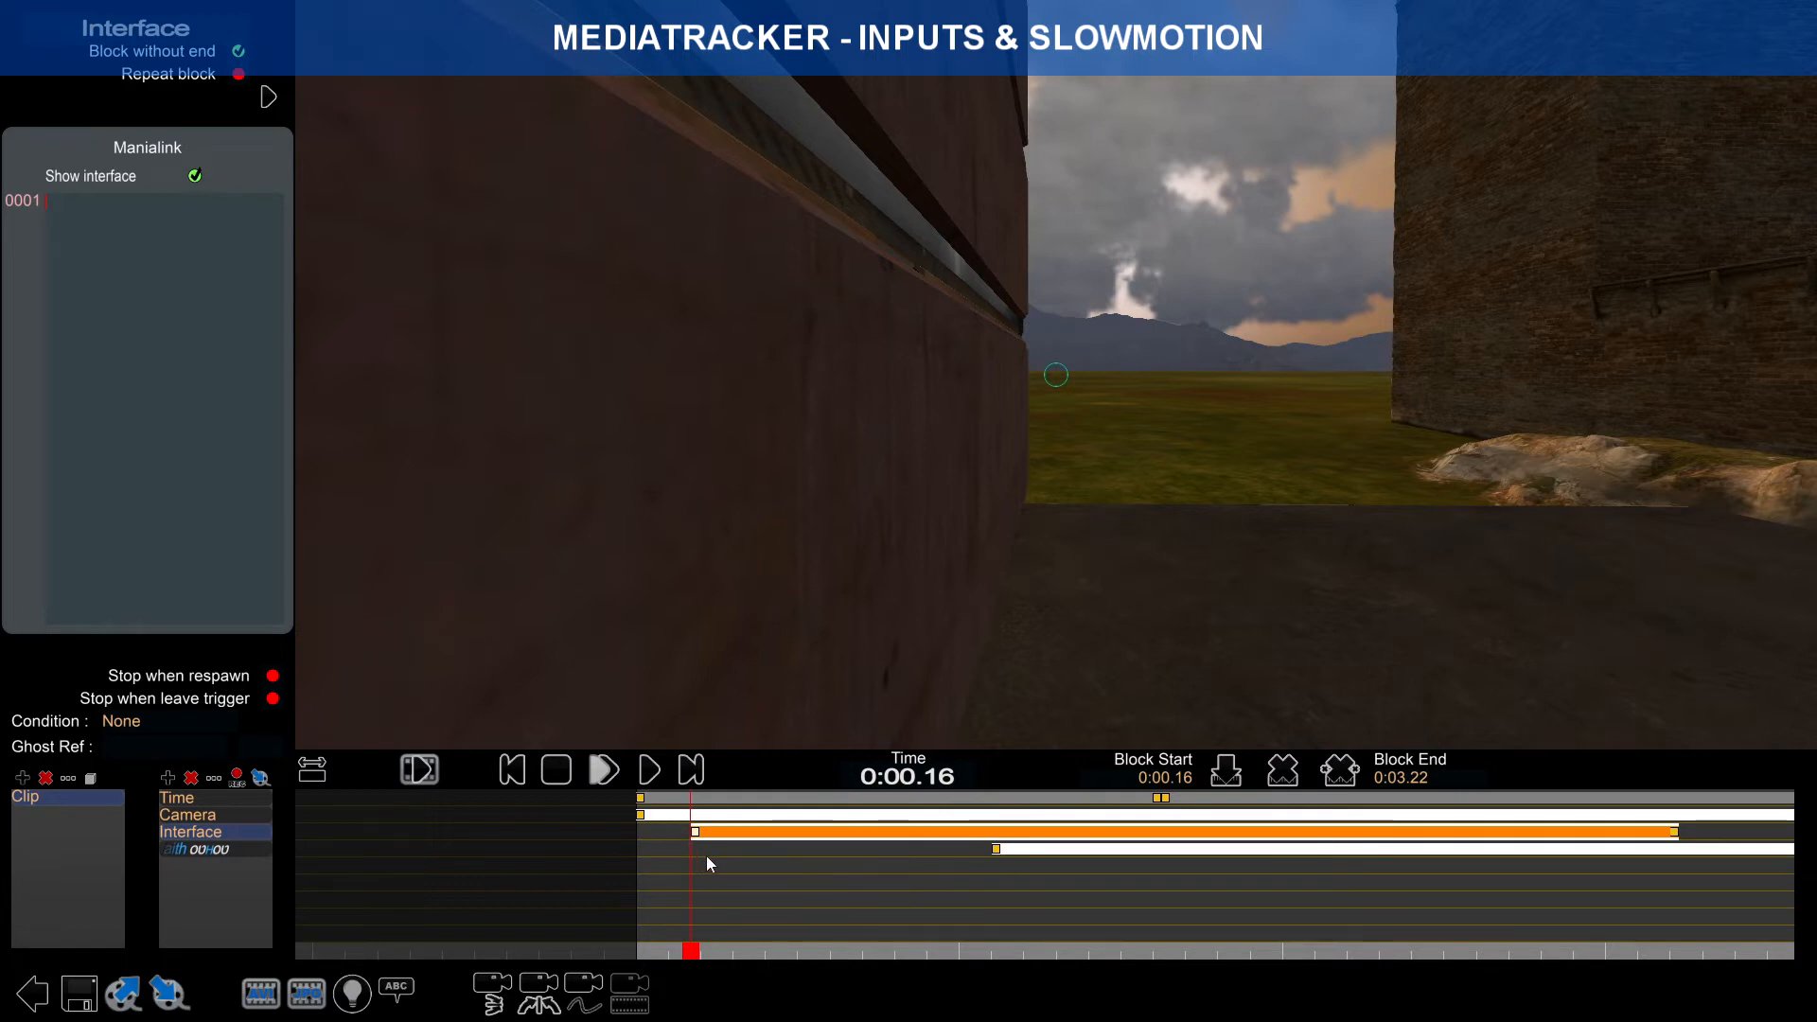
pyautogui.click(642, 800)
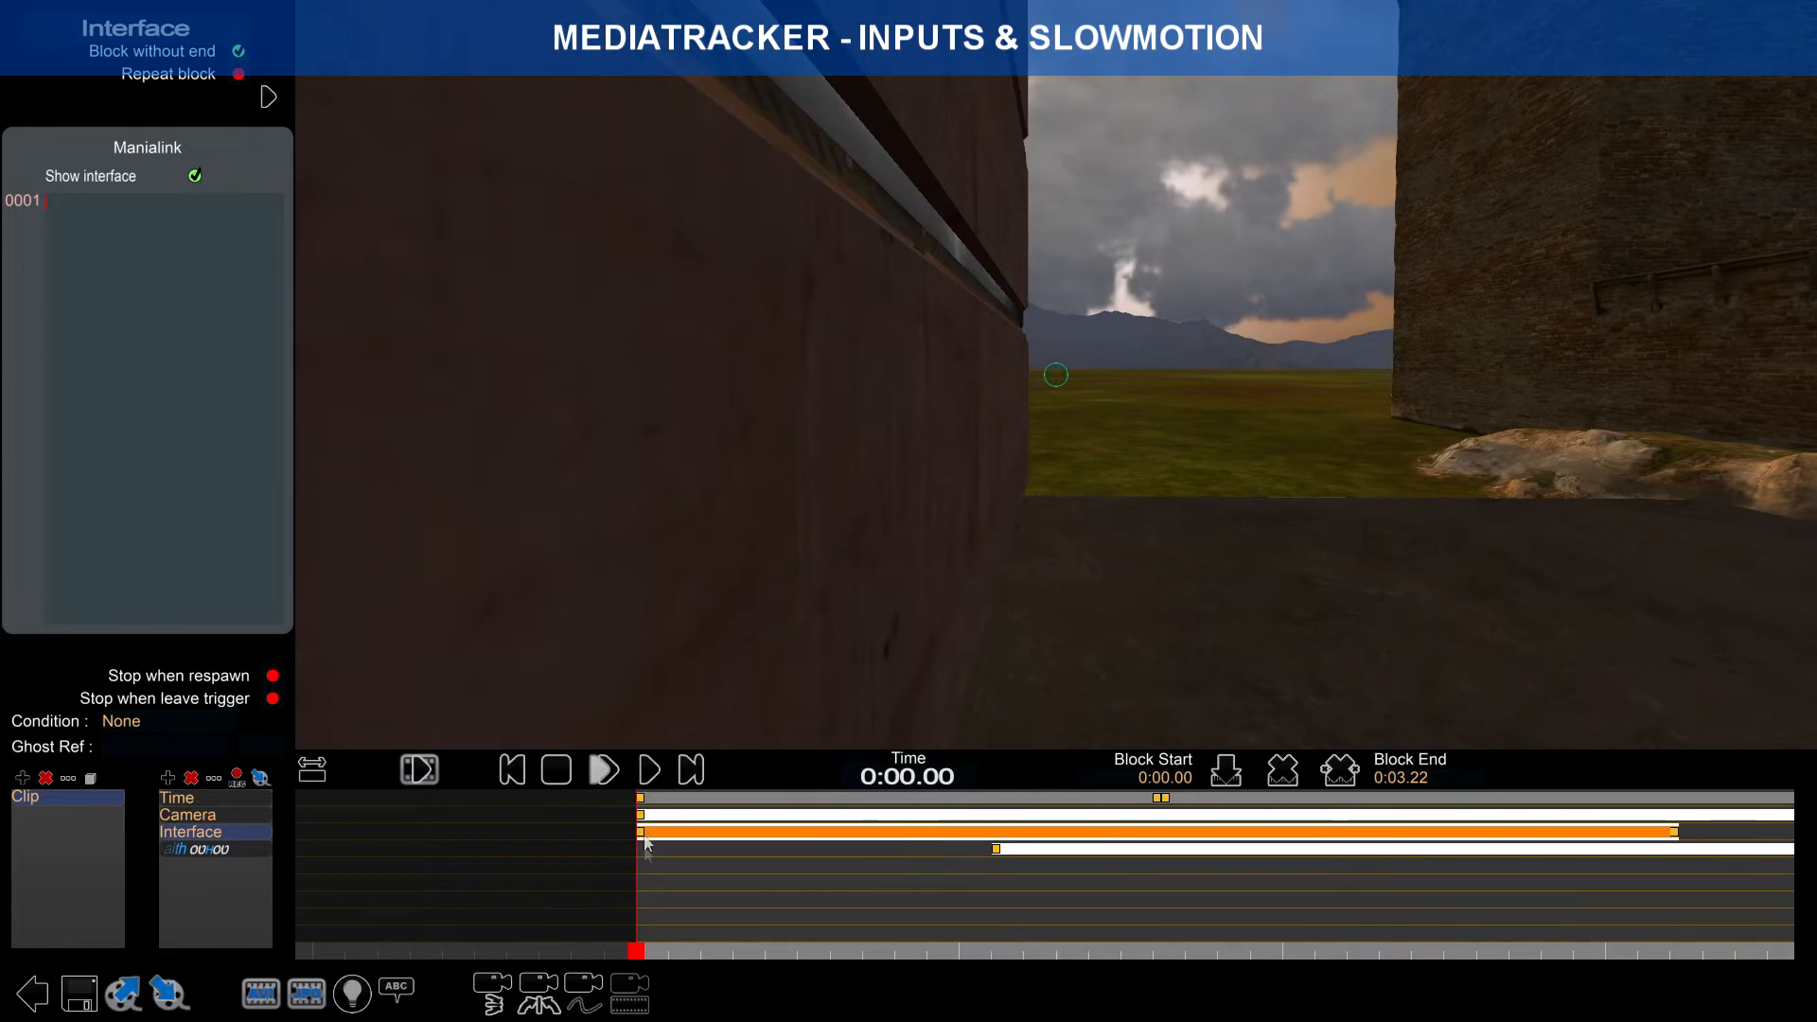
pyautogui.moveTo(1675, 844); pyautogui.dragTo(708, 848)
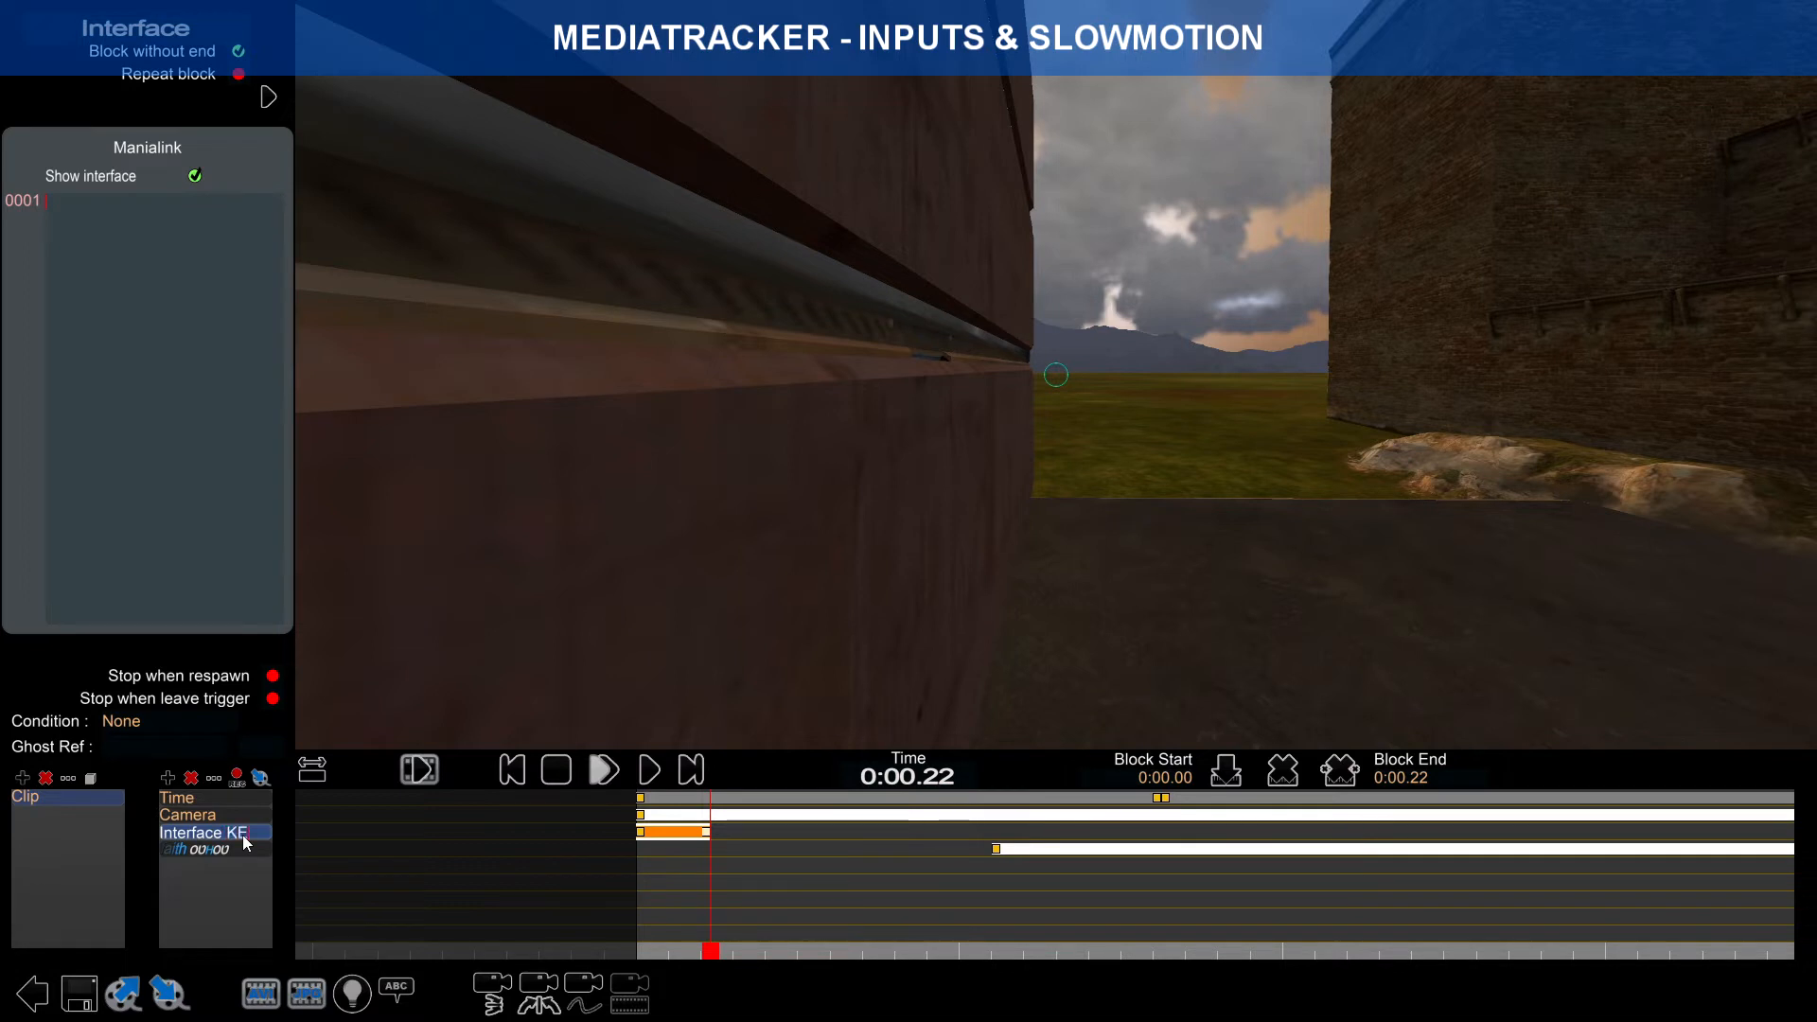
# Step: Name the track Interface KEYBOARD and save the map, overwriting the existing file
pyautogui.write('BOARD')
pyautogui.press('Return')
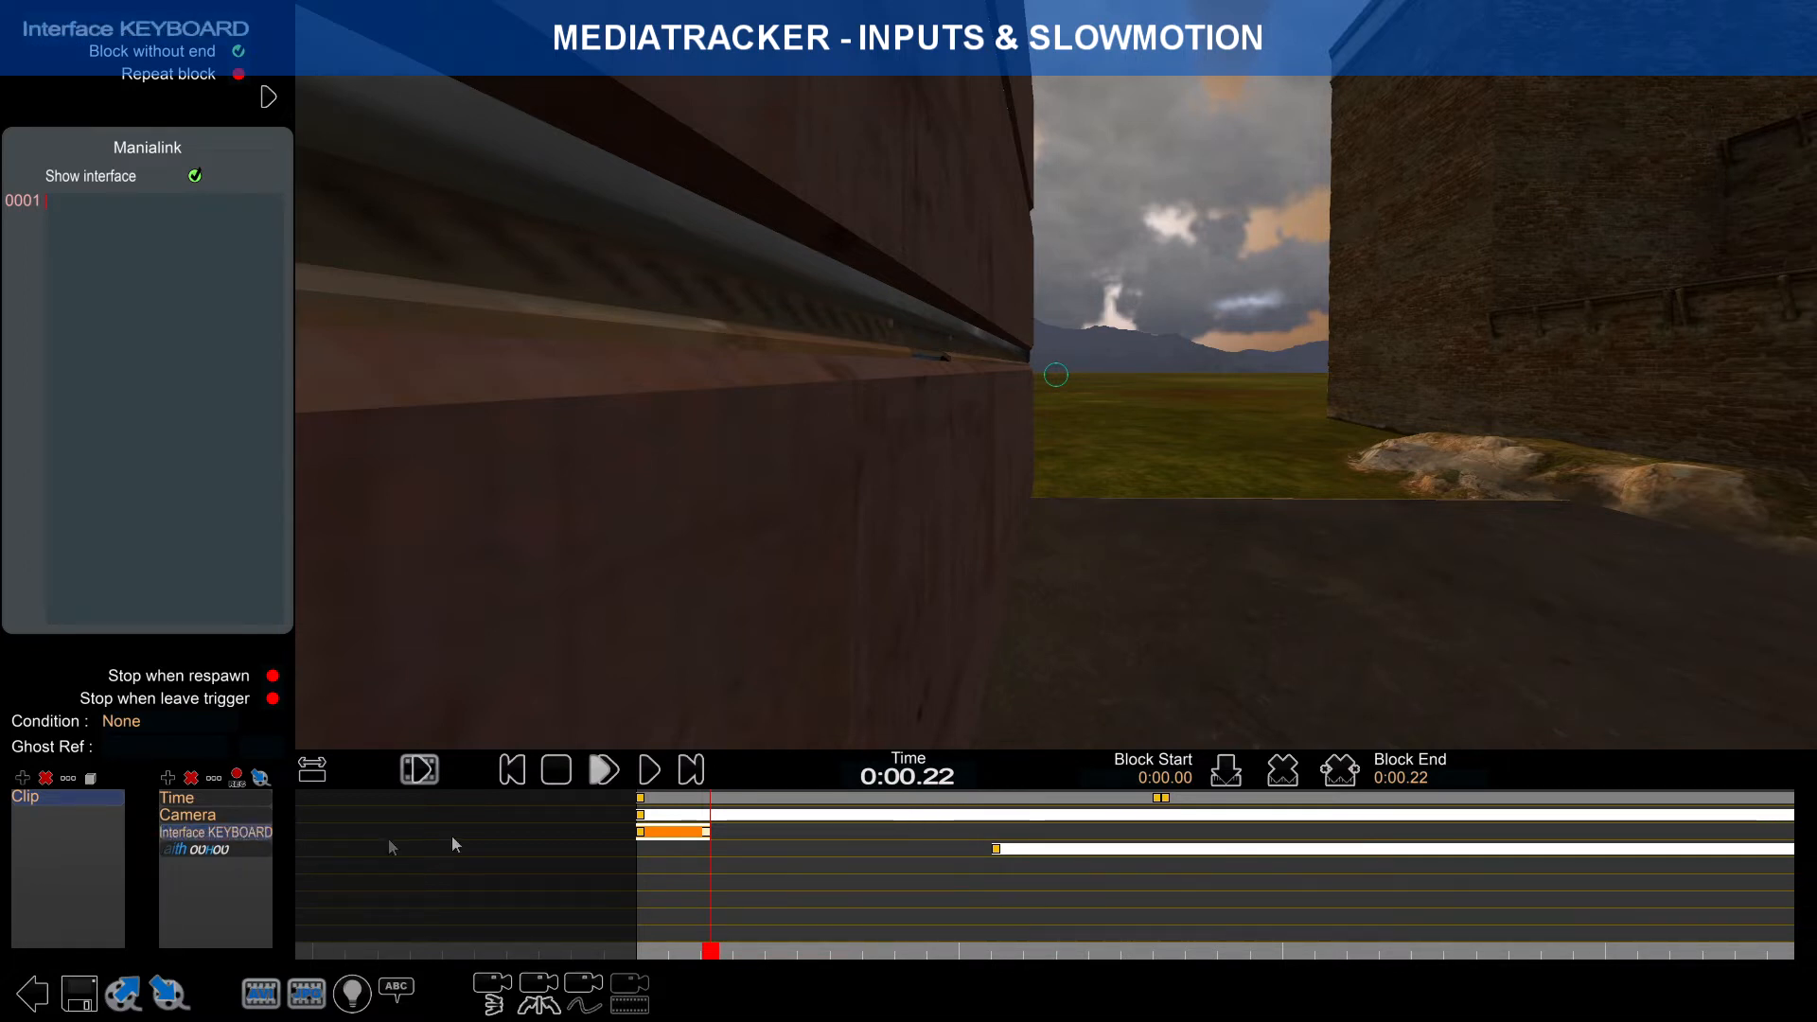
pyautogui.click(83, 987)
pyautogui.click(905, 544)
pyautogui.click(910, 807)
pyautogui.click(742, 550)
# Step: Add a new Interface track named Interface MOUSE BACKGROUND
pyautogui.click(168, 780)
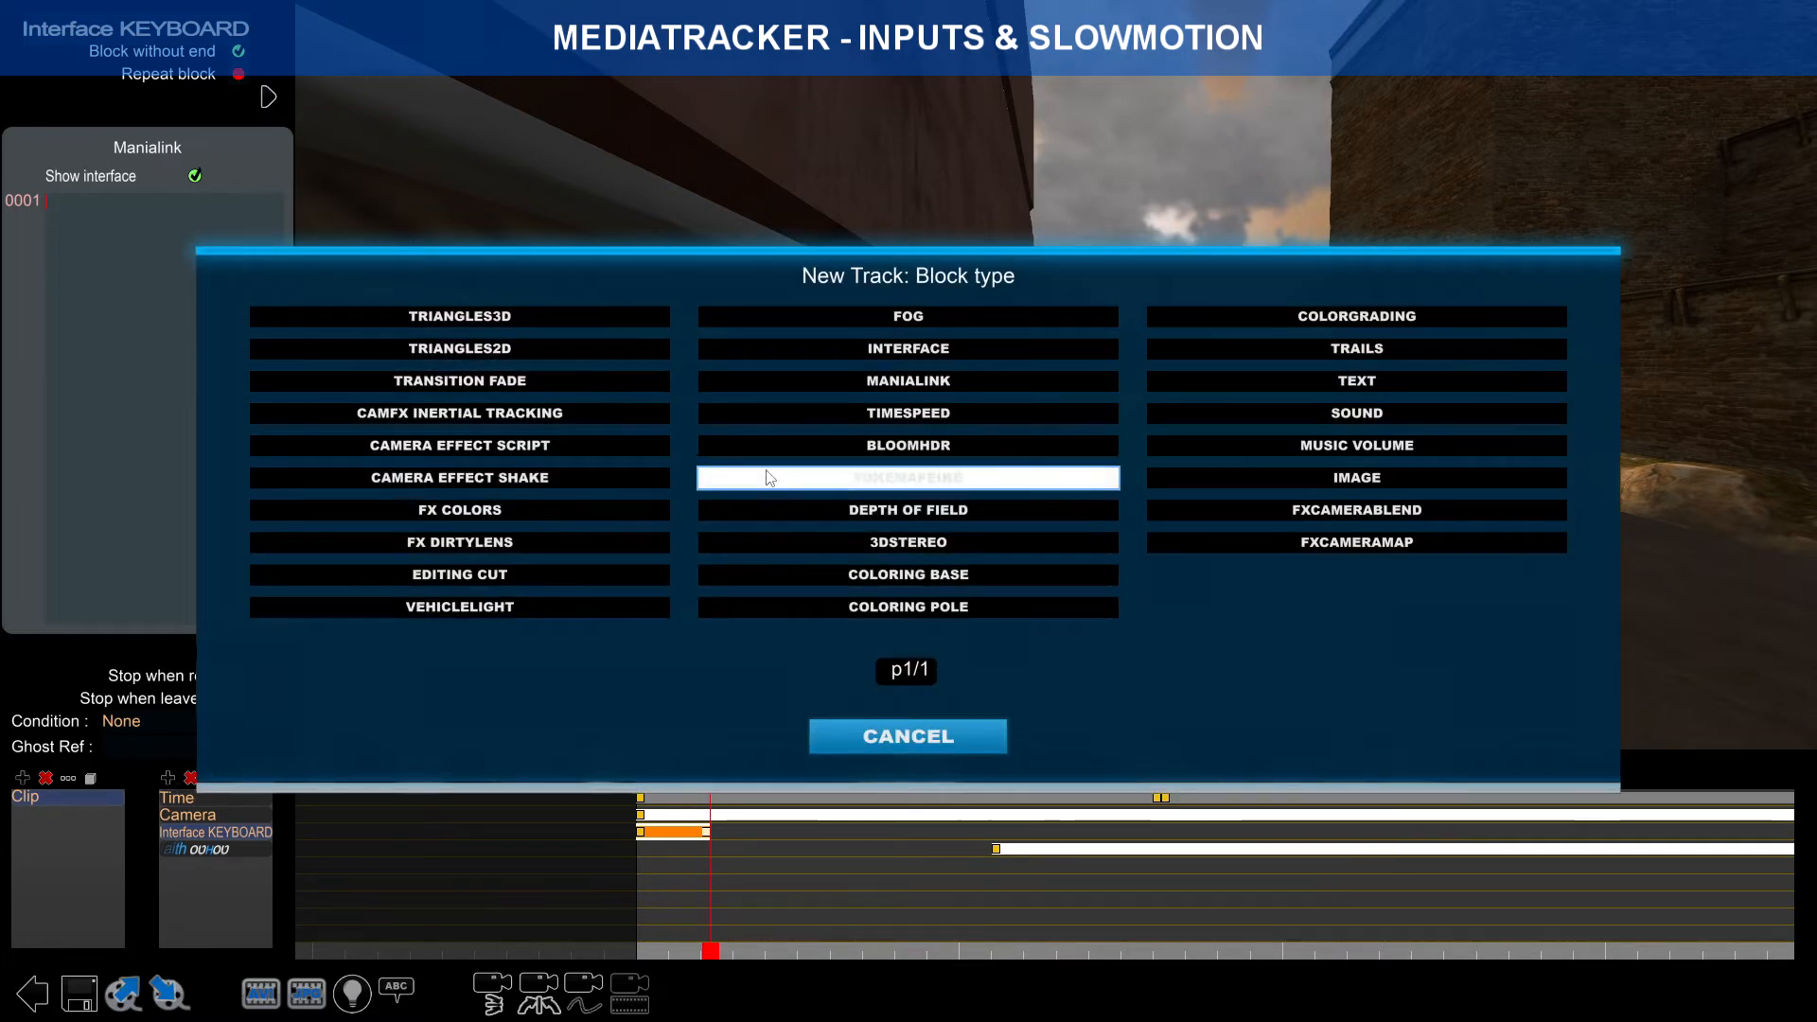
pyautogui.click(984, 350)
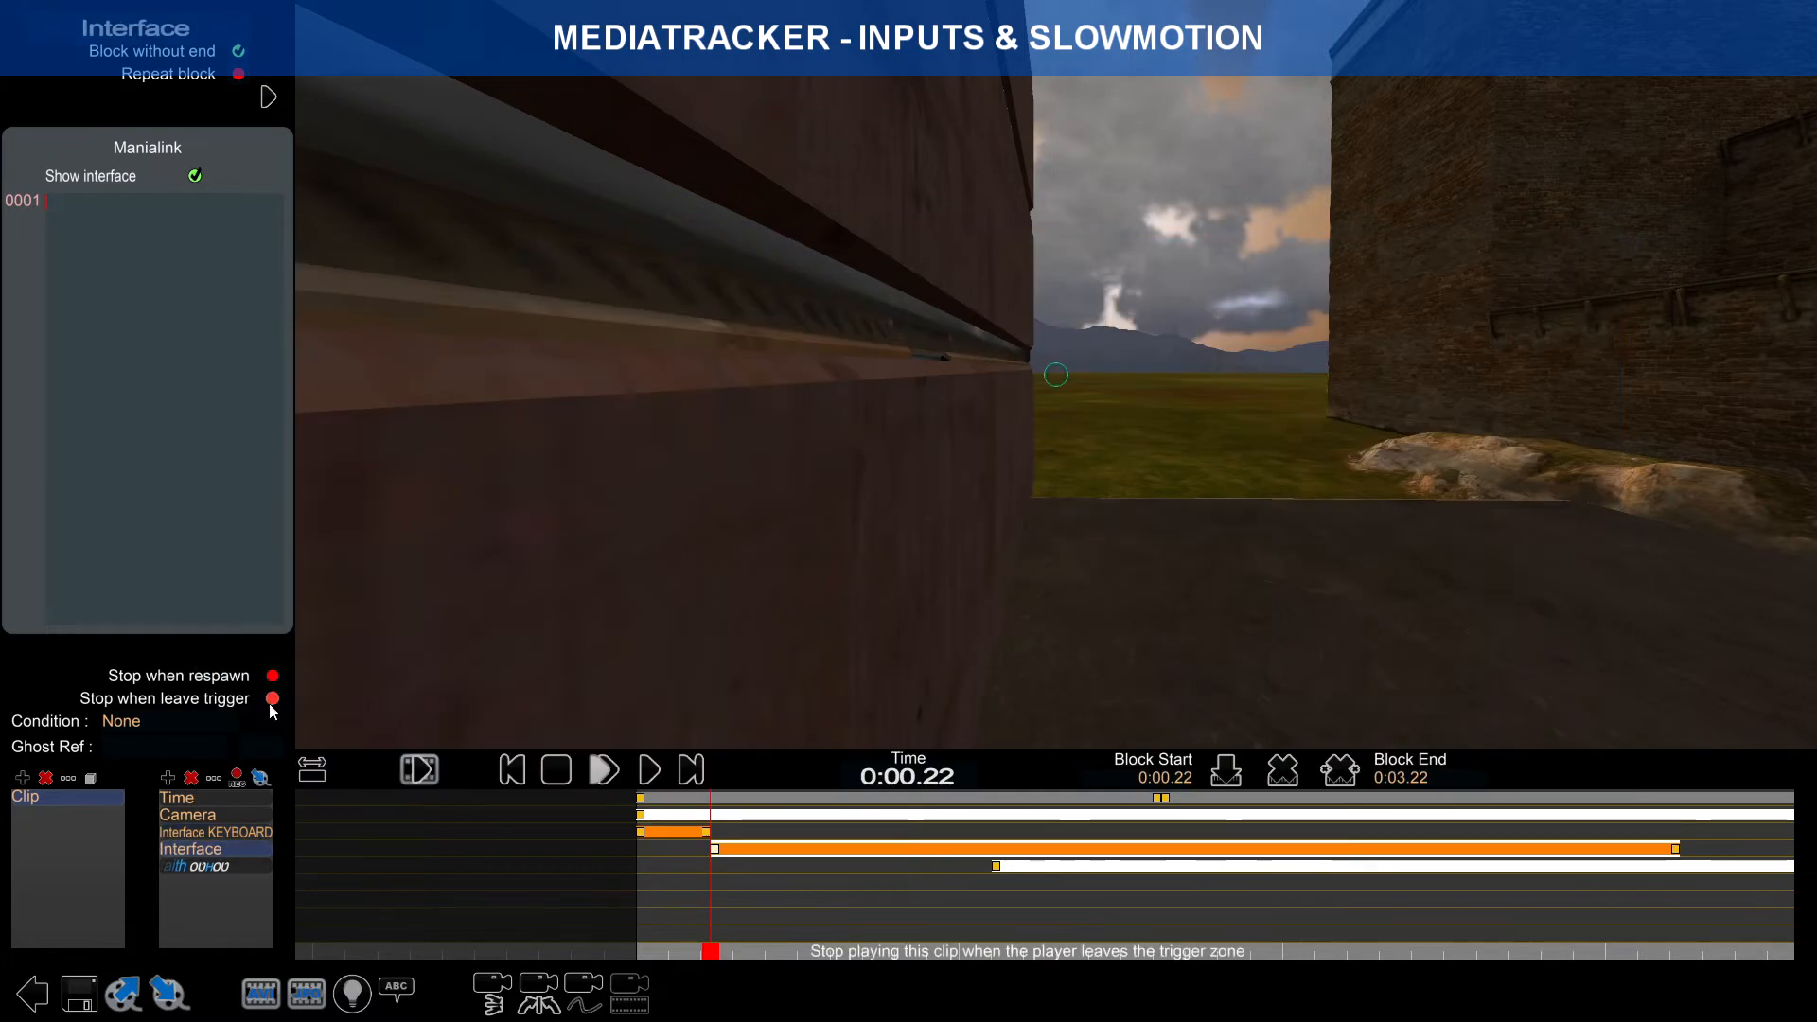
pyautogui.click(218, 778)
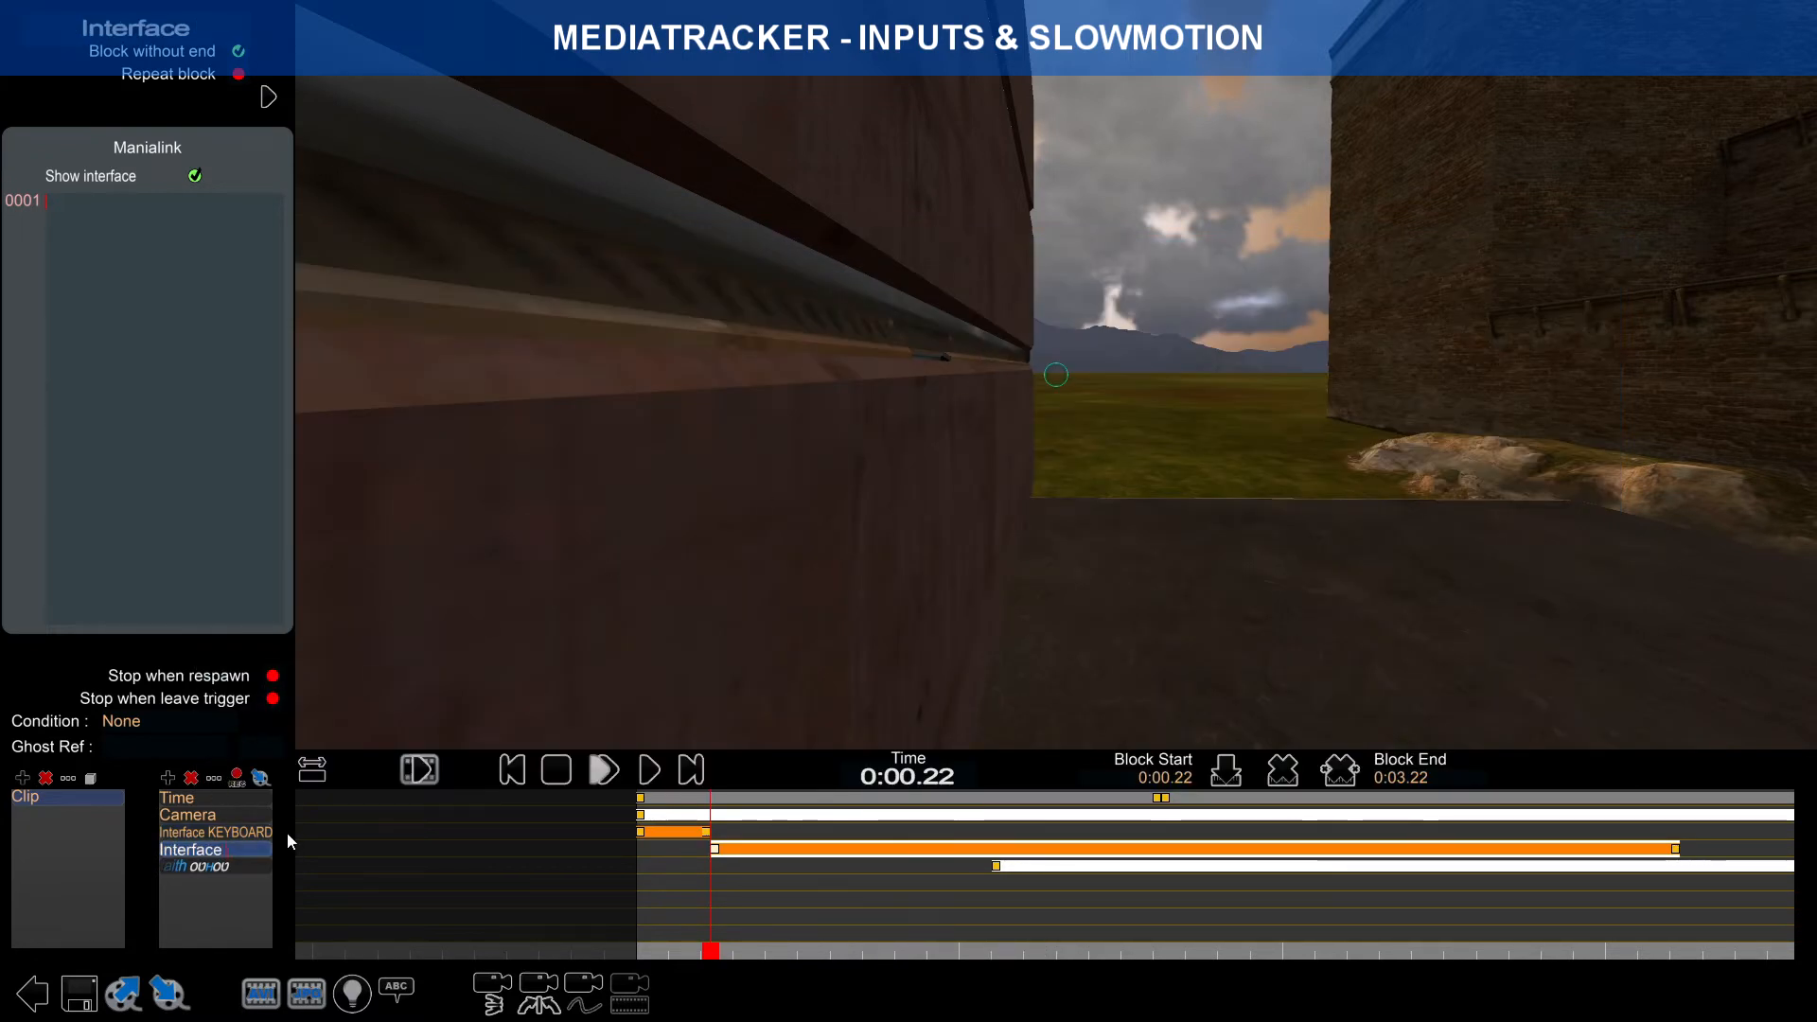
pyautogui.write('MOUSE')
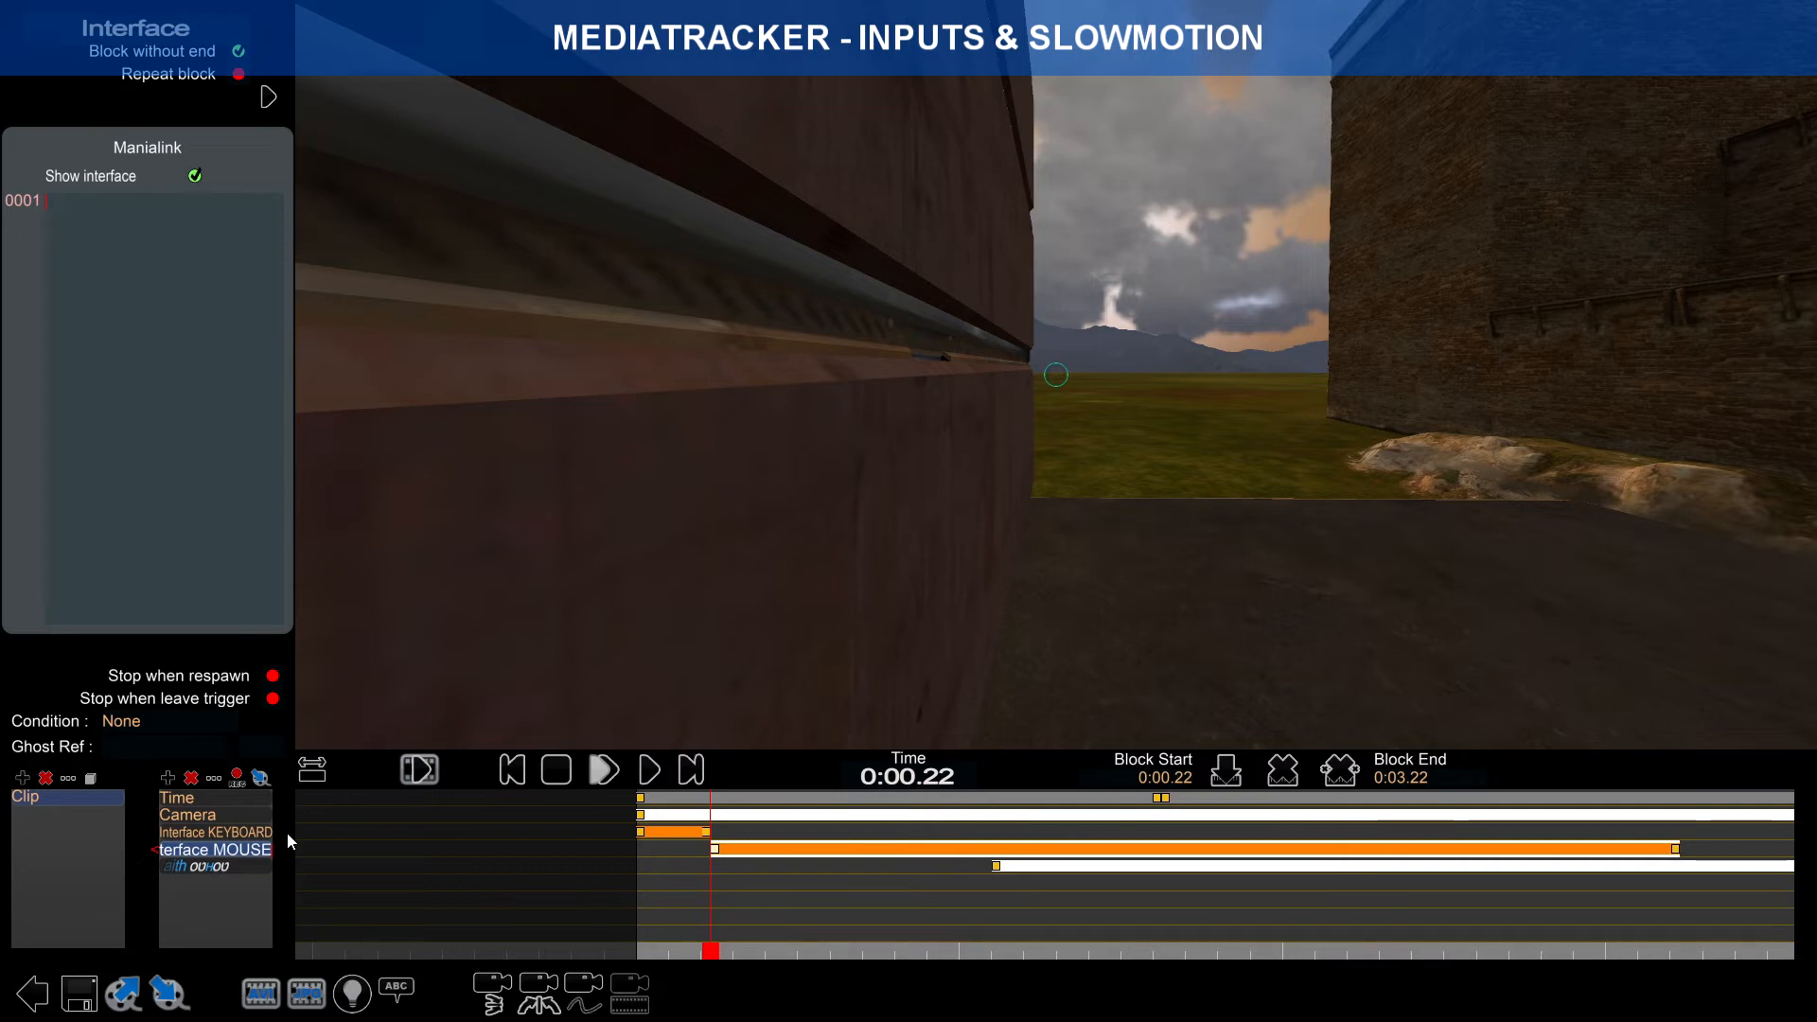
pyautogui.press('Return')
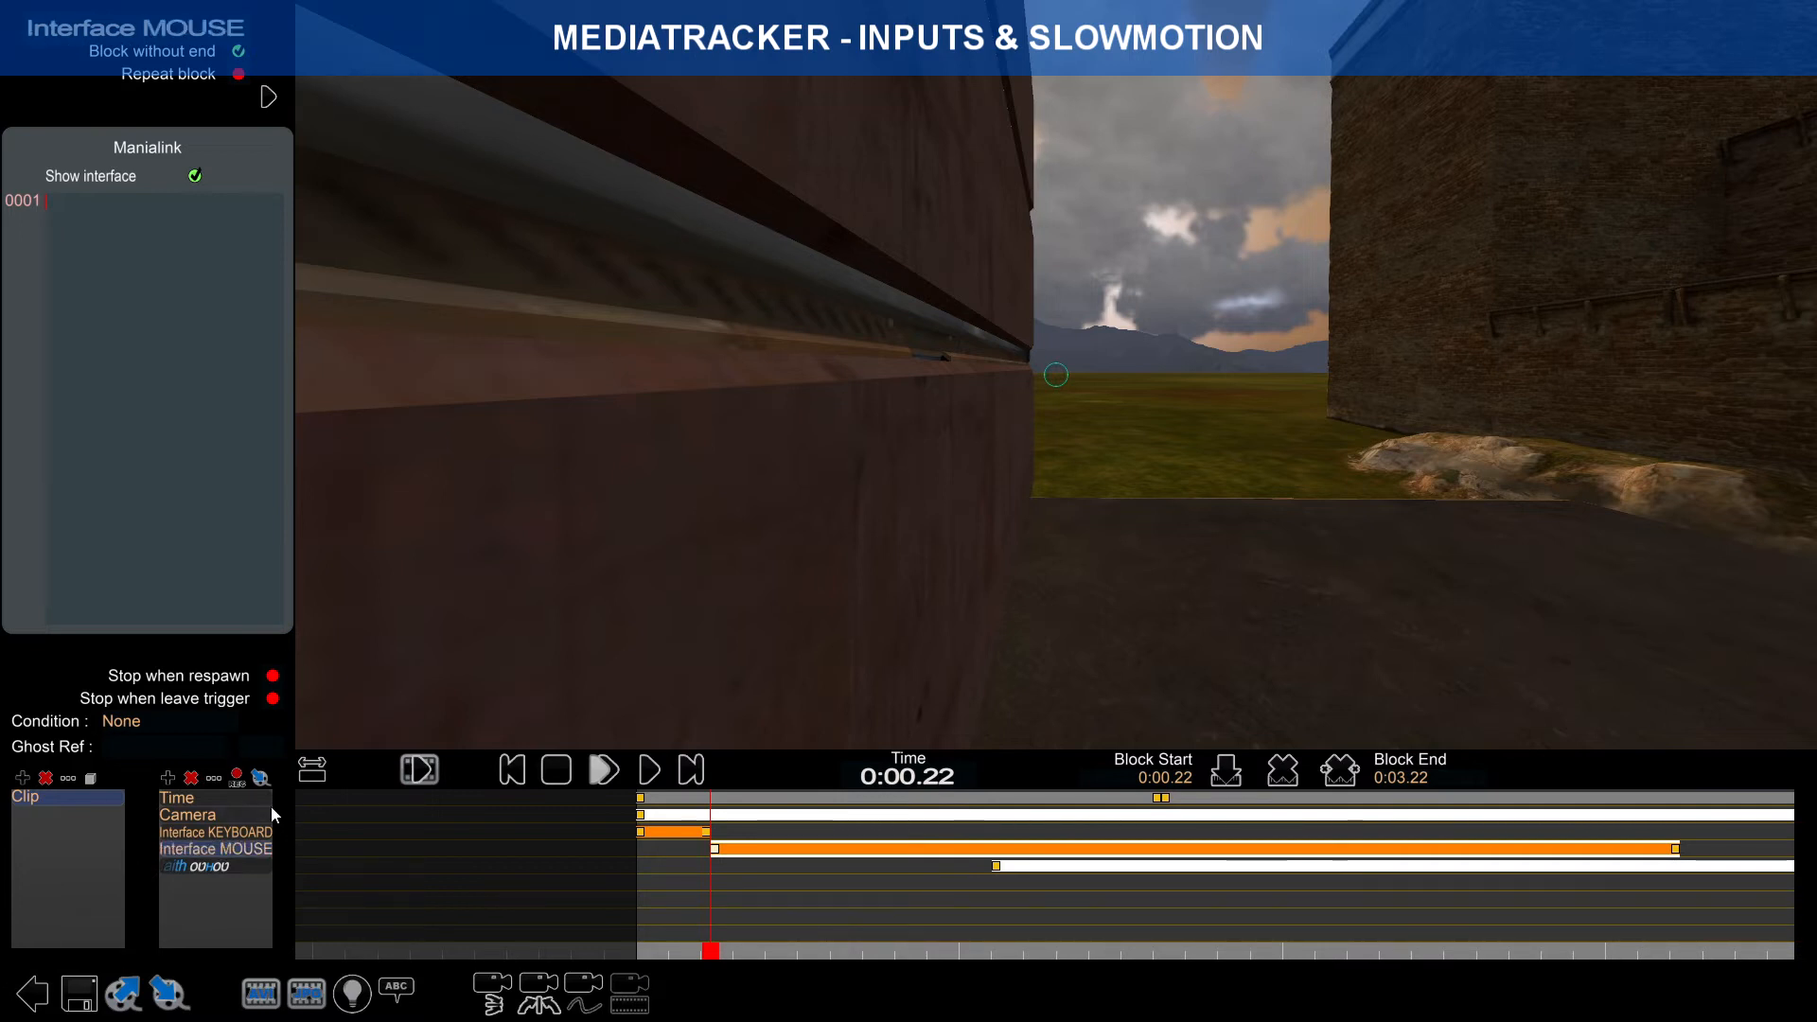
pyautogui.doubleClick(258, 851)
pyautogui.write('BACKGROUND')
pyautogui.press('Return')
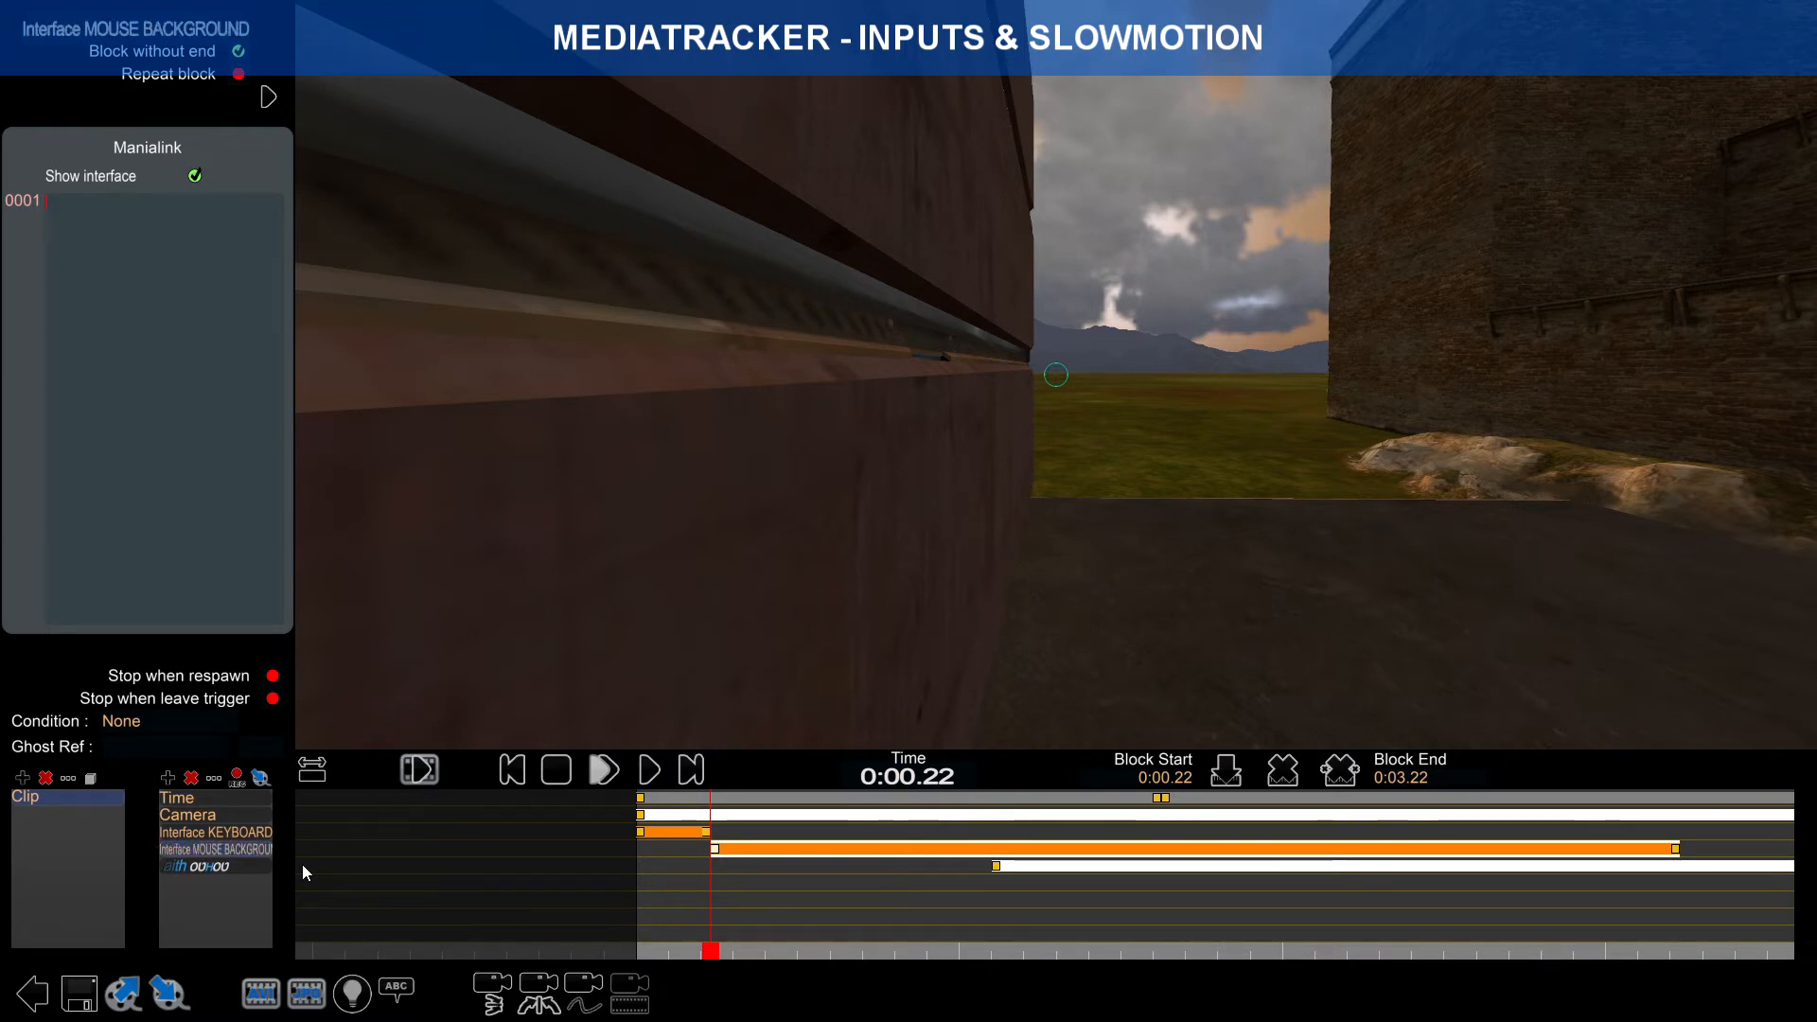
# Step: Add another Interface track named Interface MOUSE RIGHT CLICK
pyautogui.click(168, 778)
pyautogui.click(908, 348)
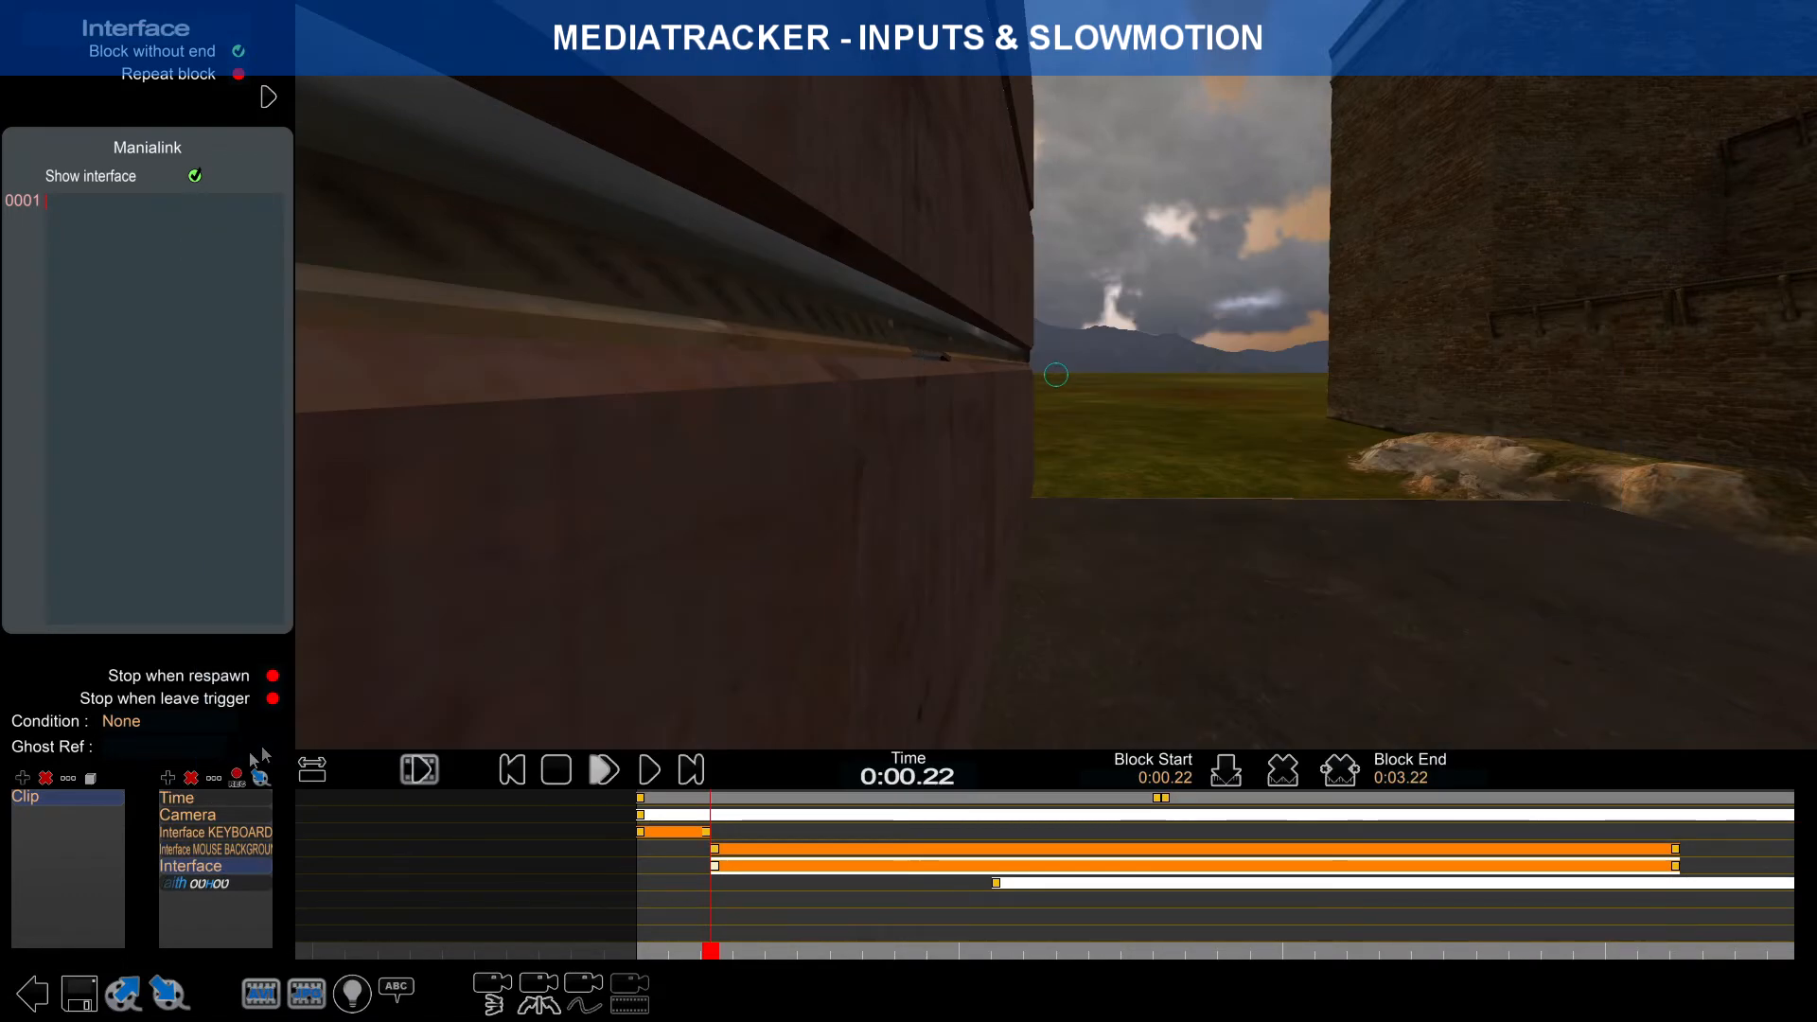
pyautogui.write('MOUSE')
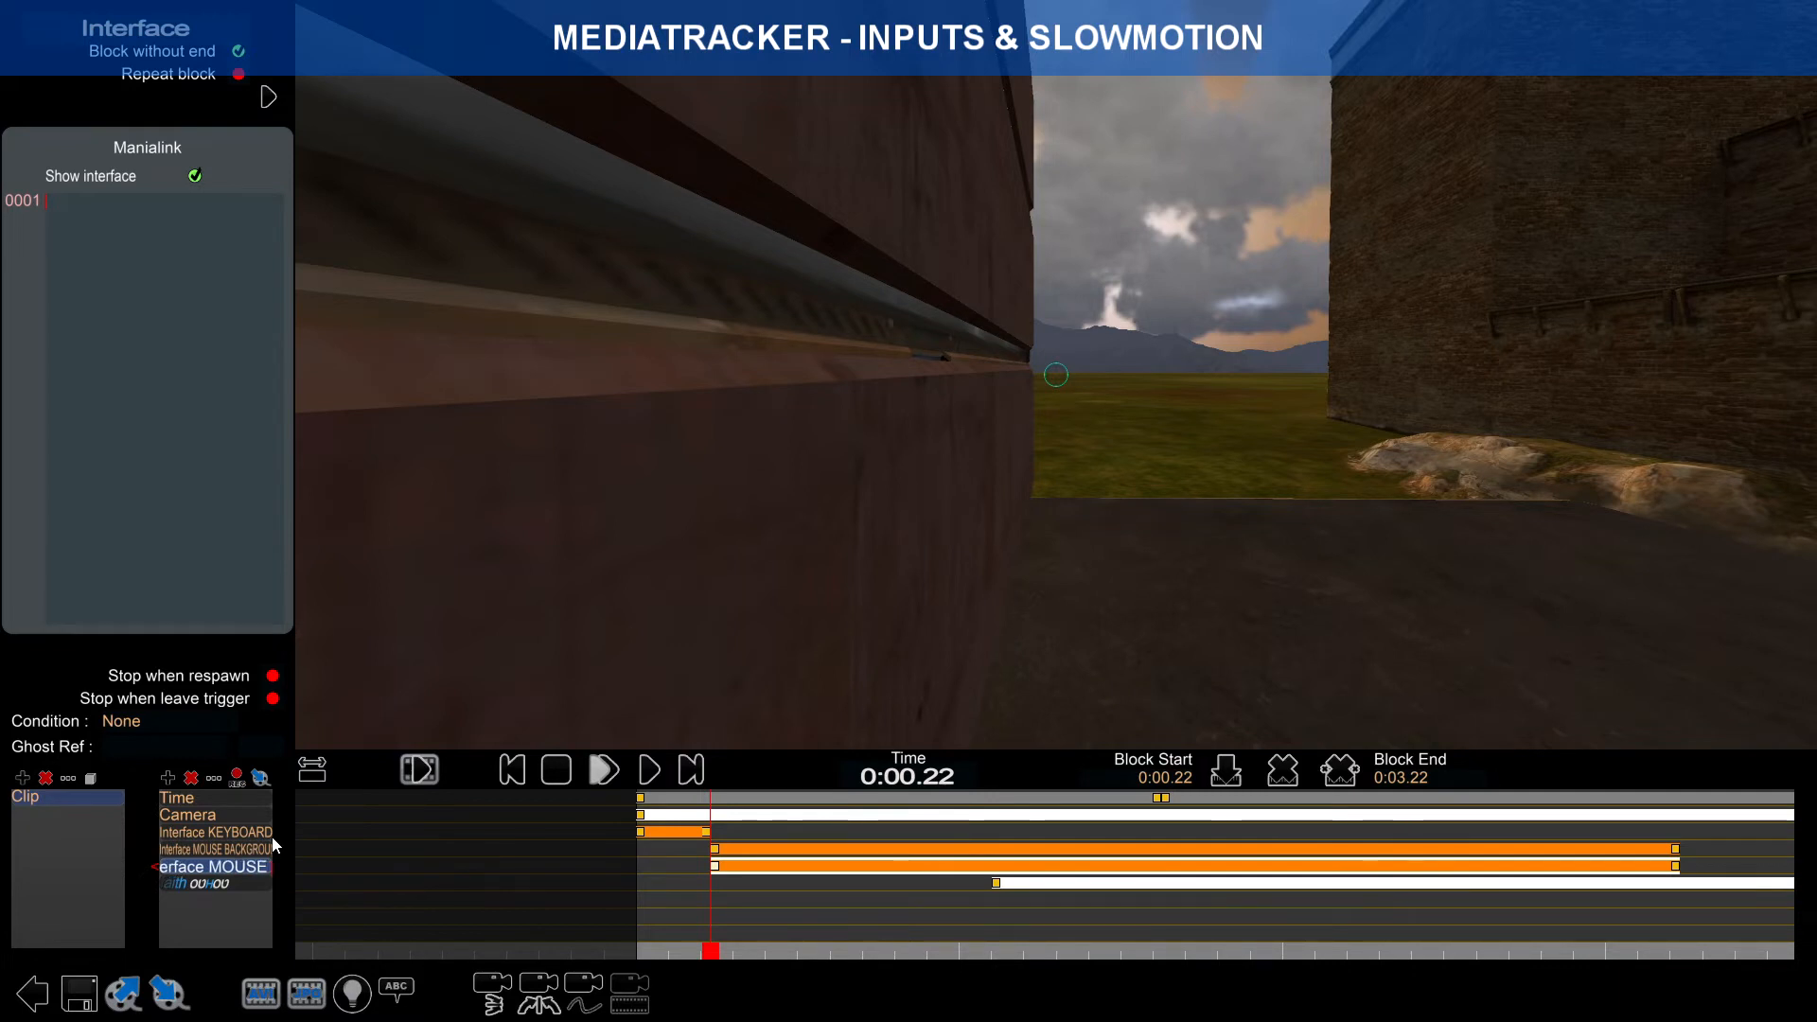
pyautogui.write(' RIGHT CLick')
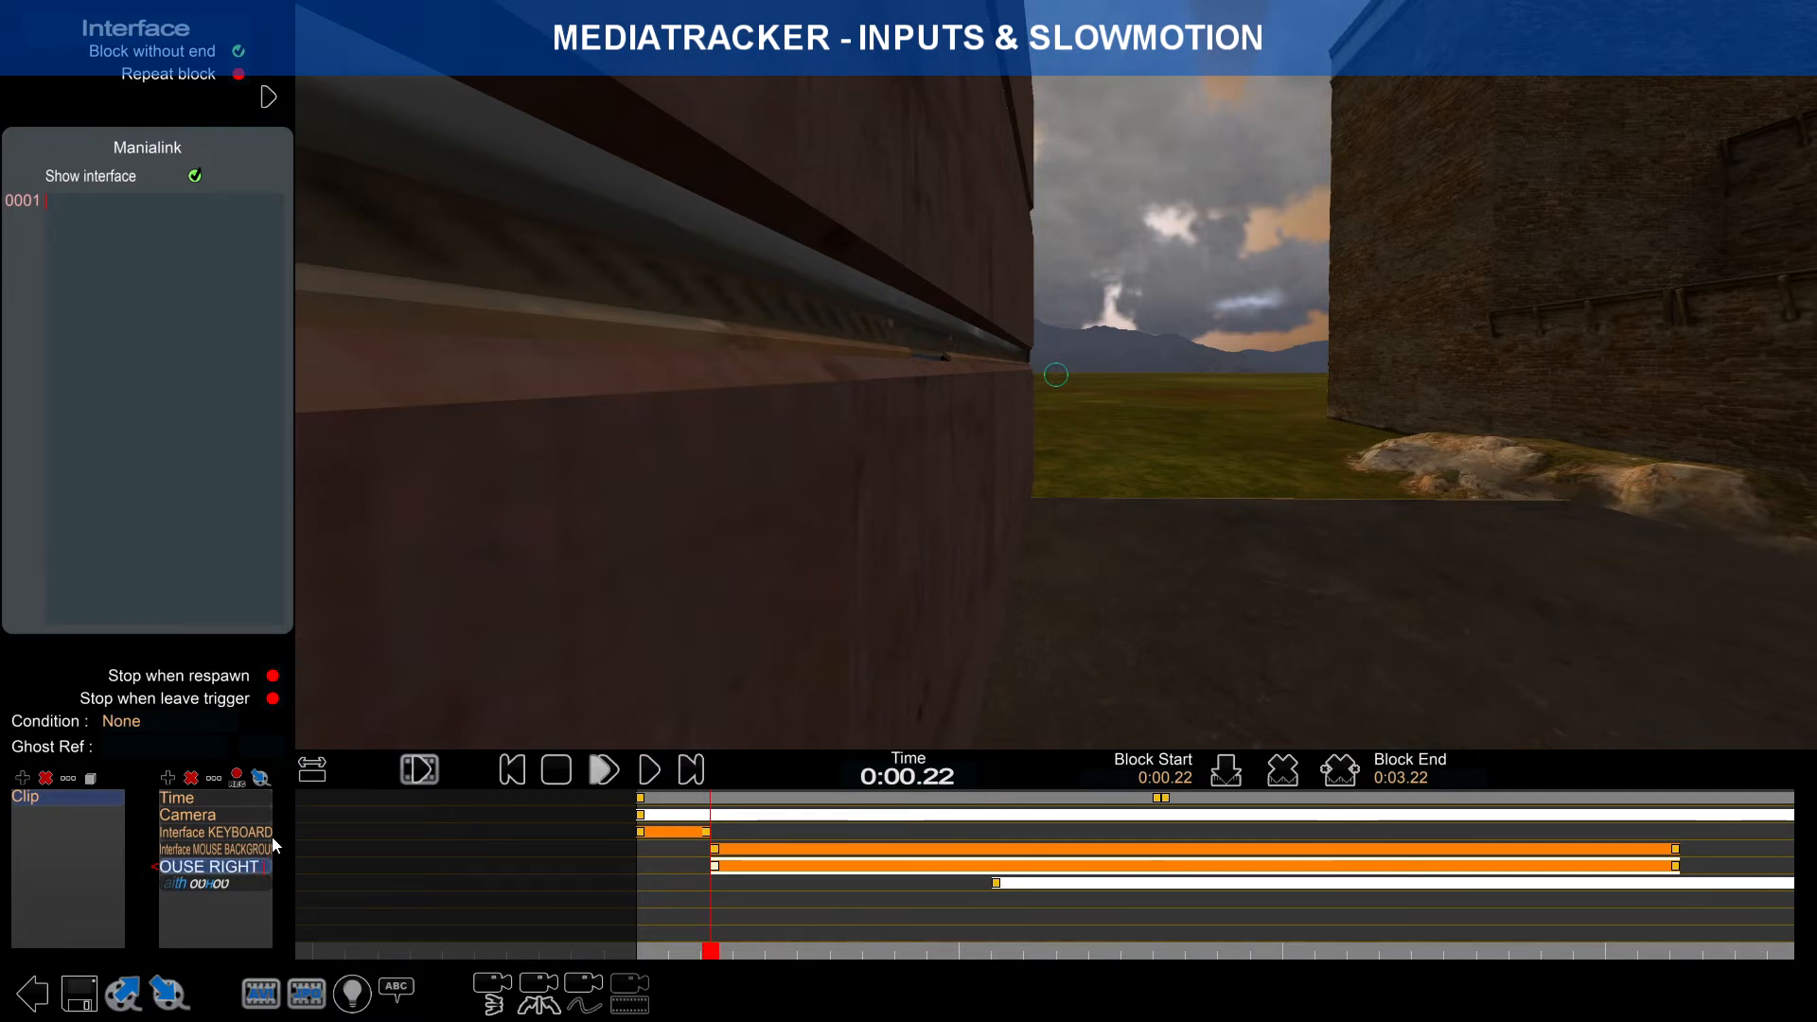
pyautogui.press('BackSpace')
pyautogui.press('BackSpace')
pyautogui.press('BackSpace')
pyautogui.write('ICK')
pyautogui.press('Return')
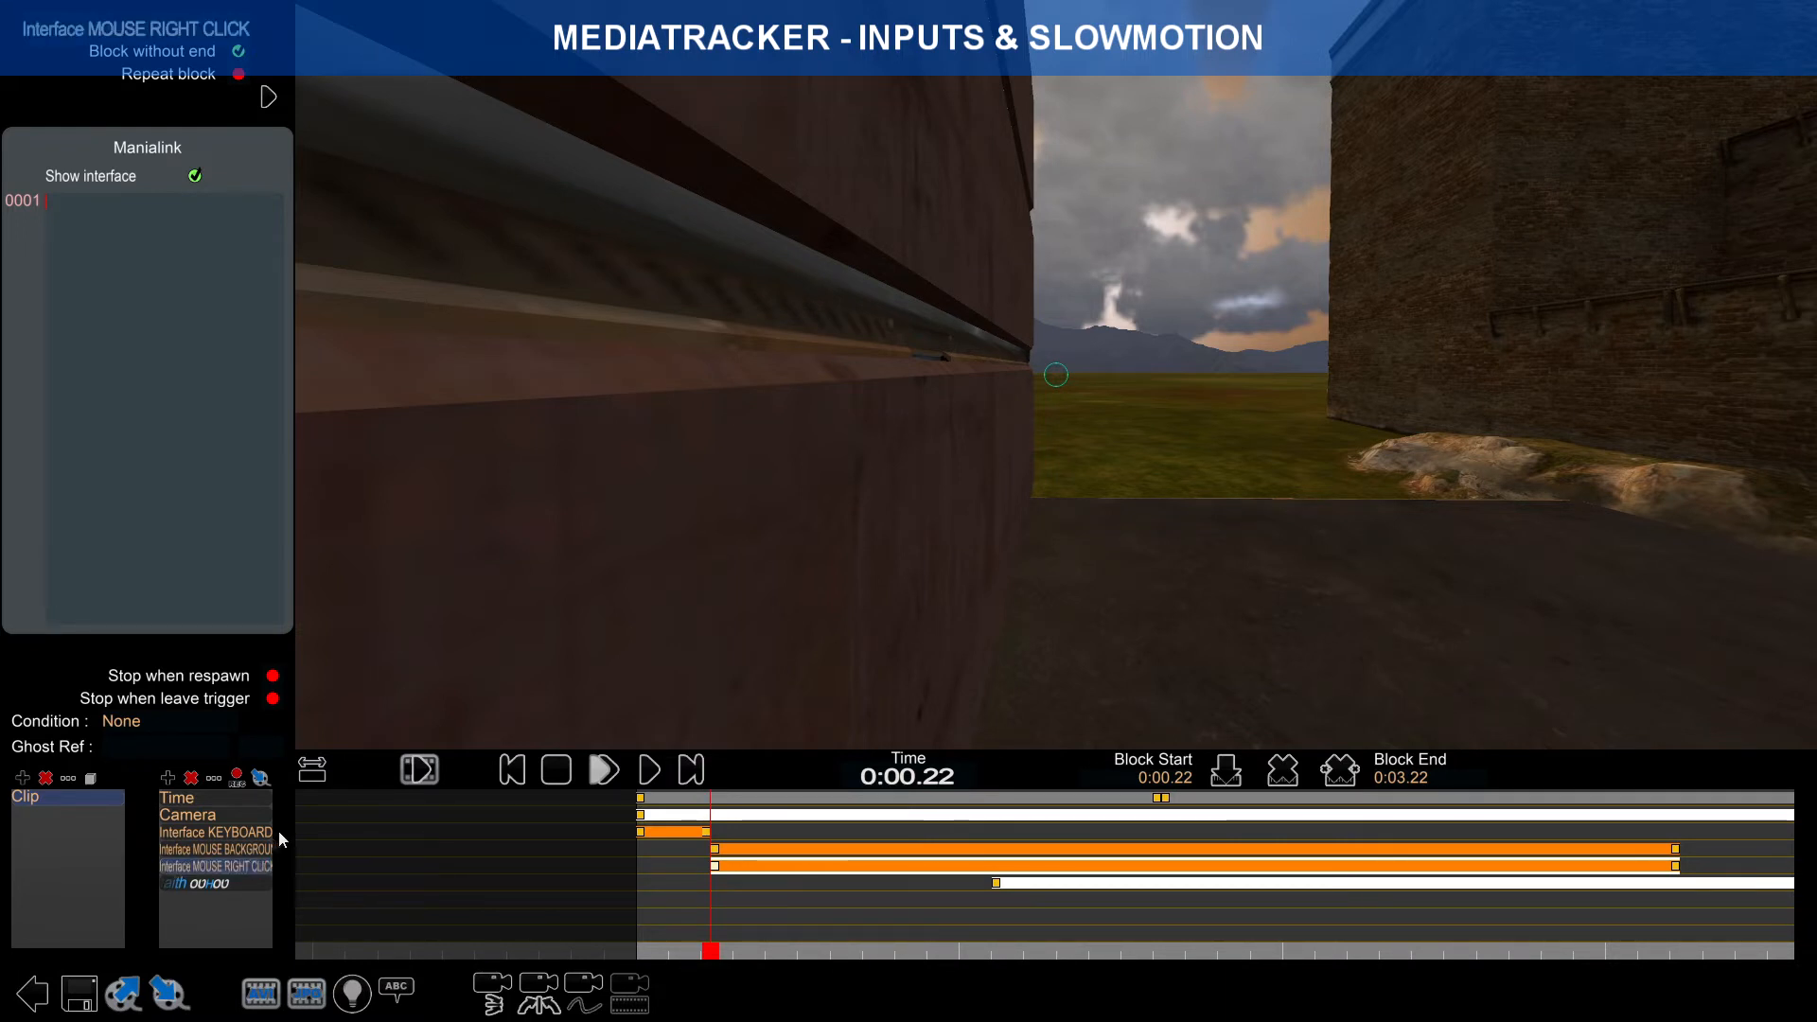
# Step: Add a fourth Interface track named Interface MOUSE LEFT CLICK
pyautogui.click(168, 778)
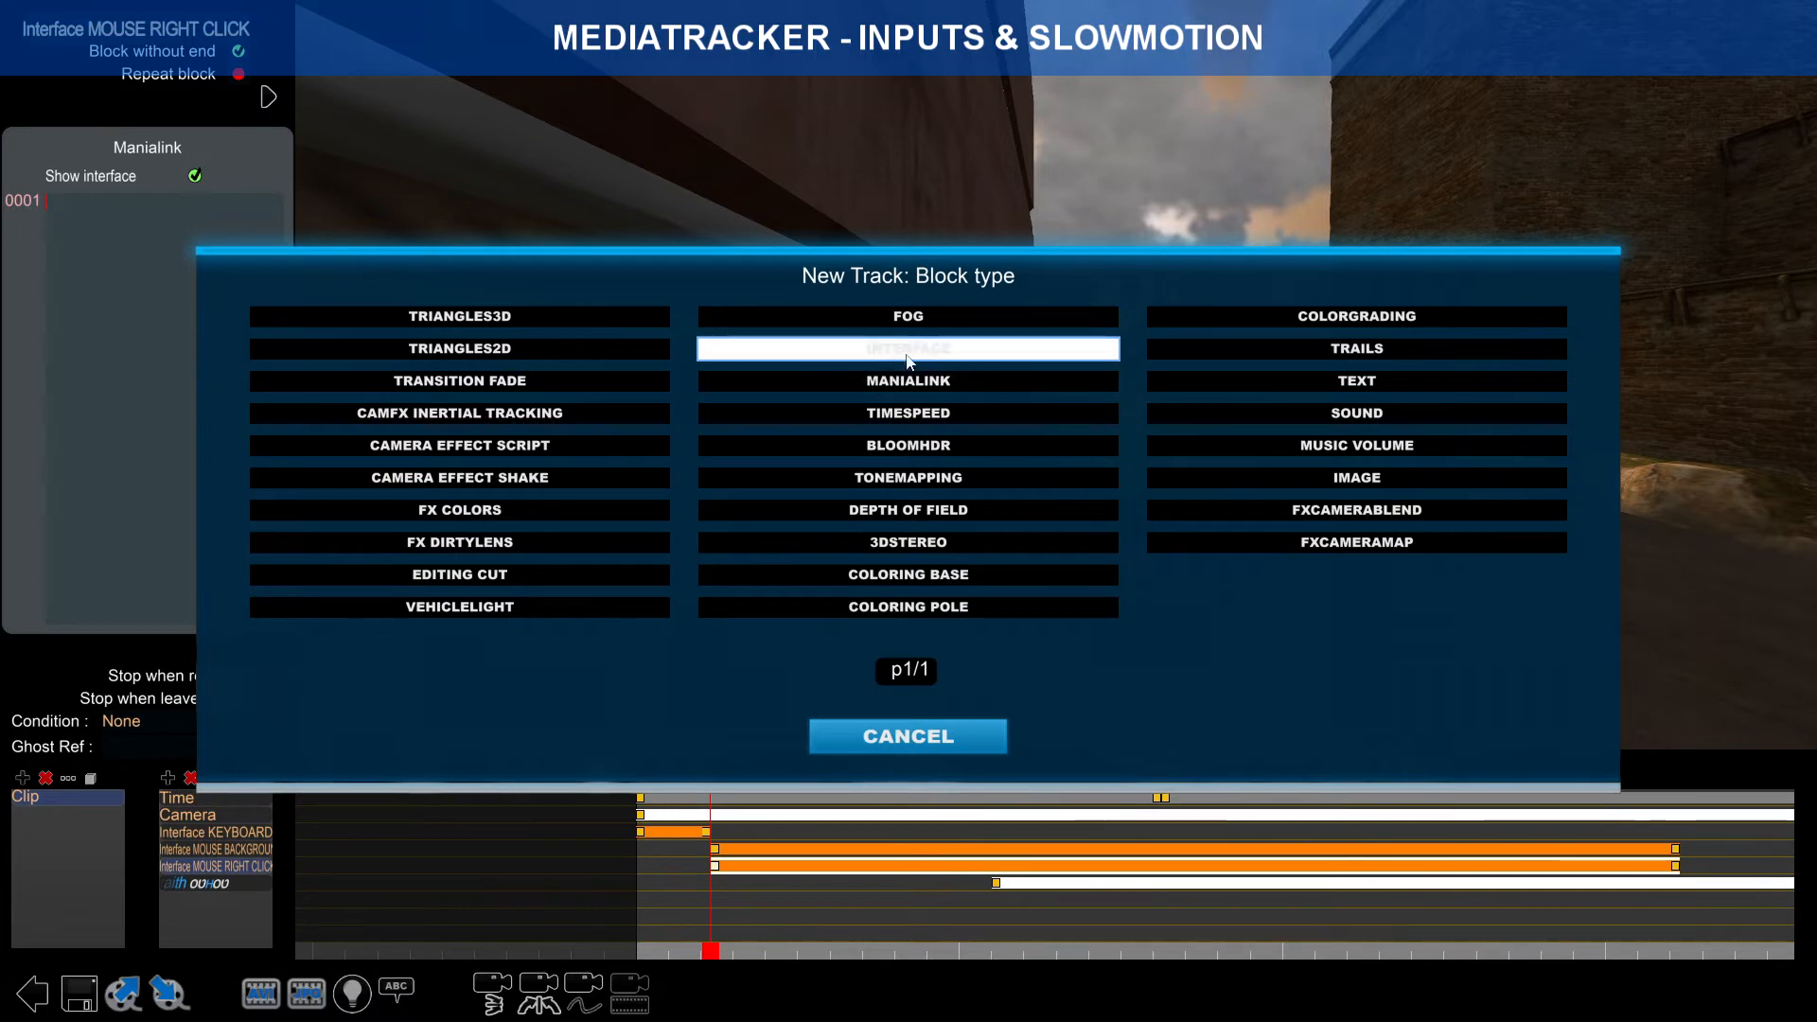
pyautogui.click(946, 348)
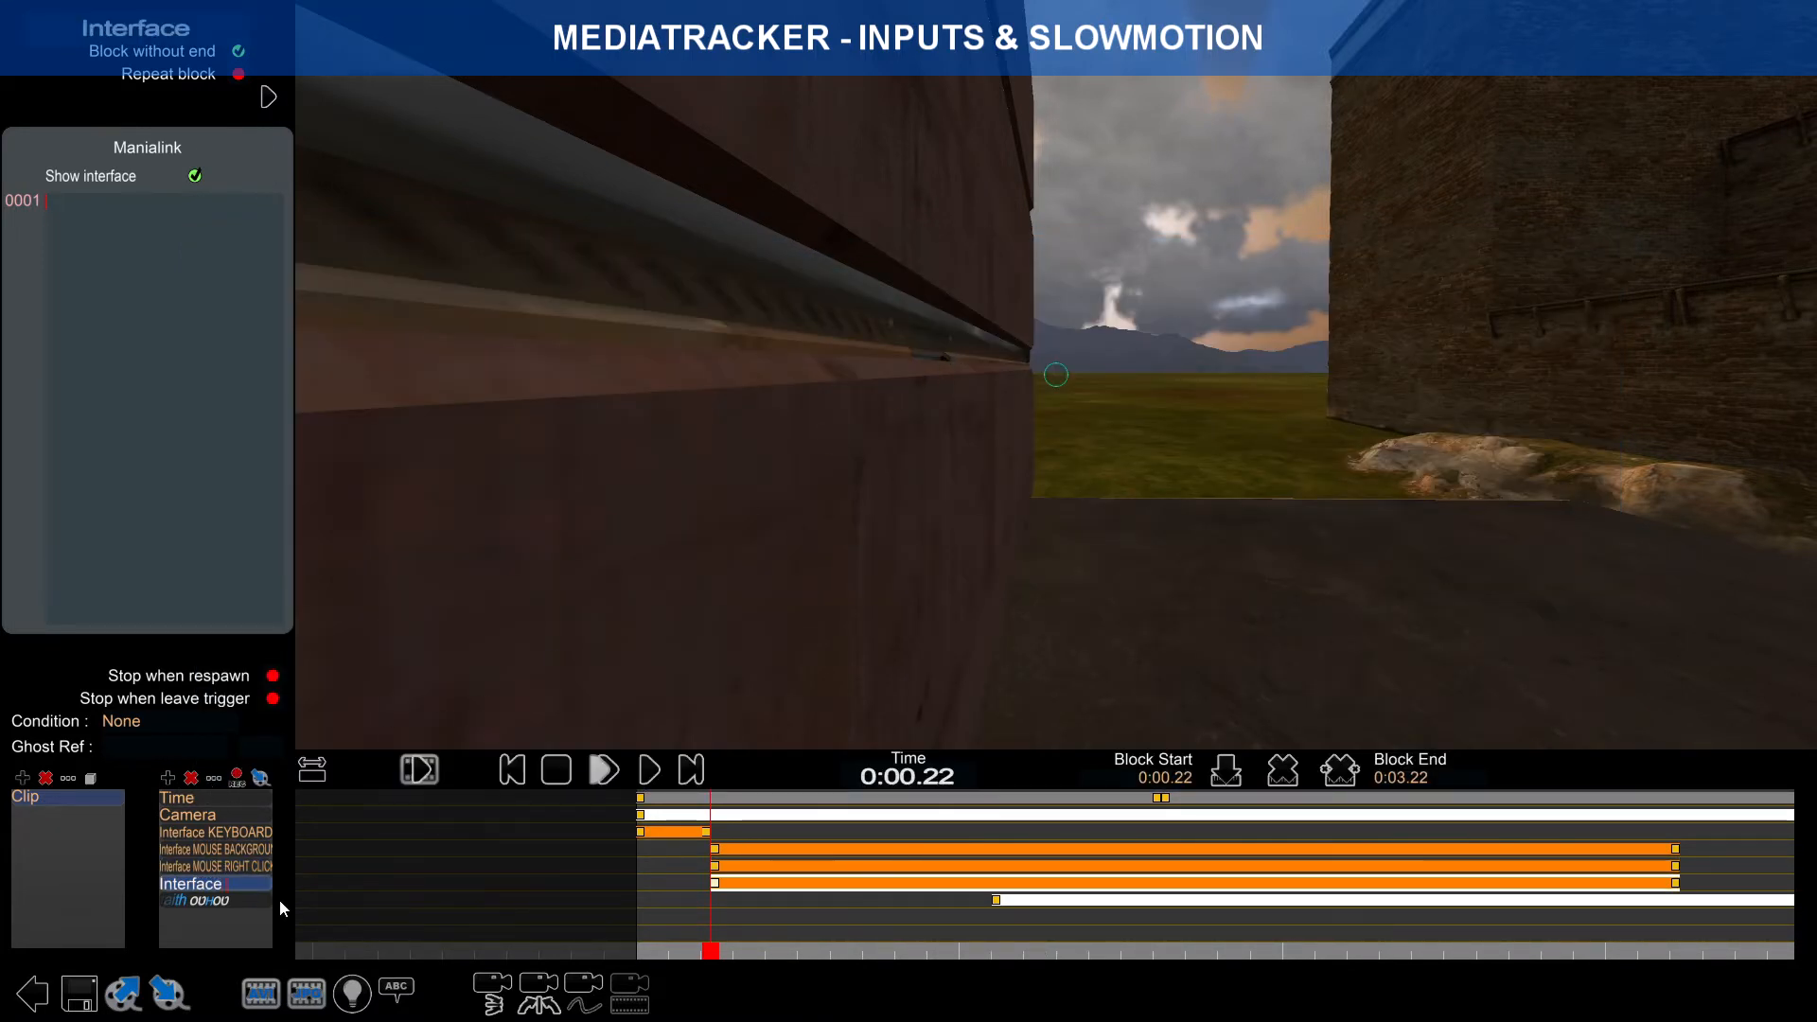
pyautogui.write('MOUS')
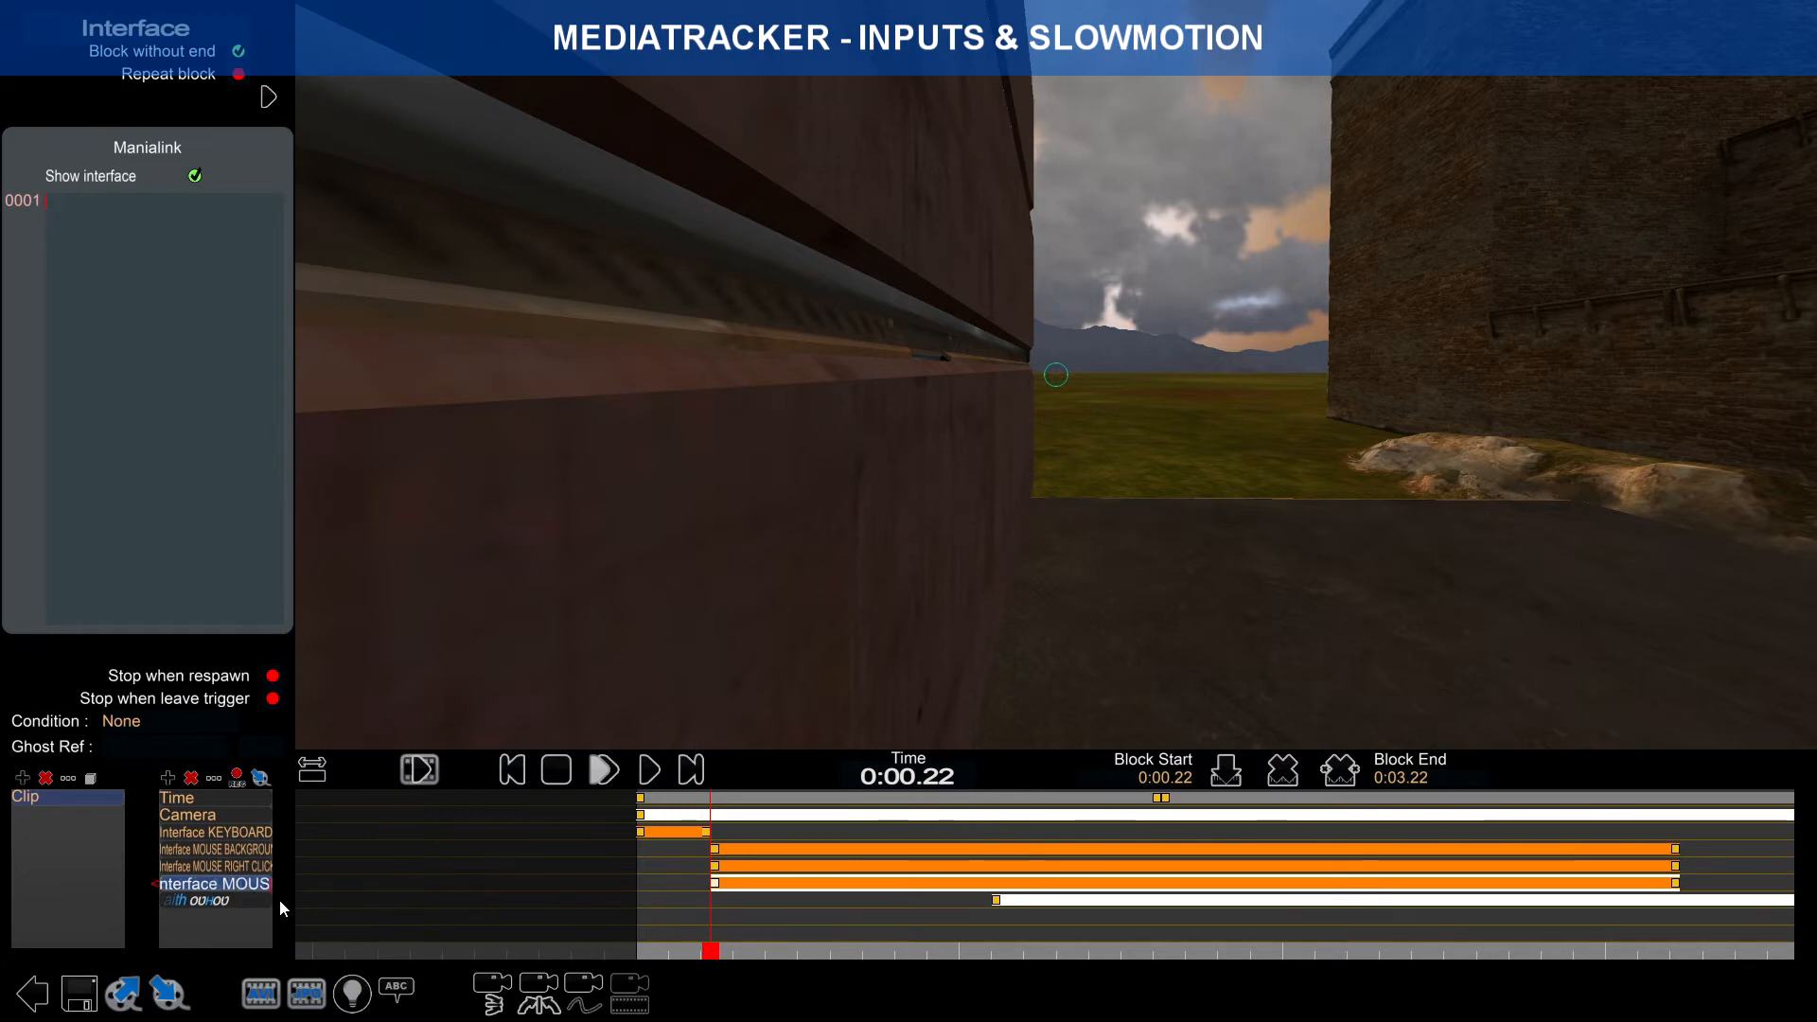
pyautogui.write('E LEFT CLICK')
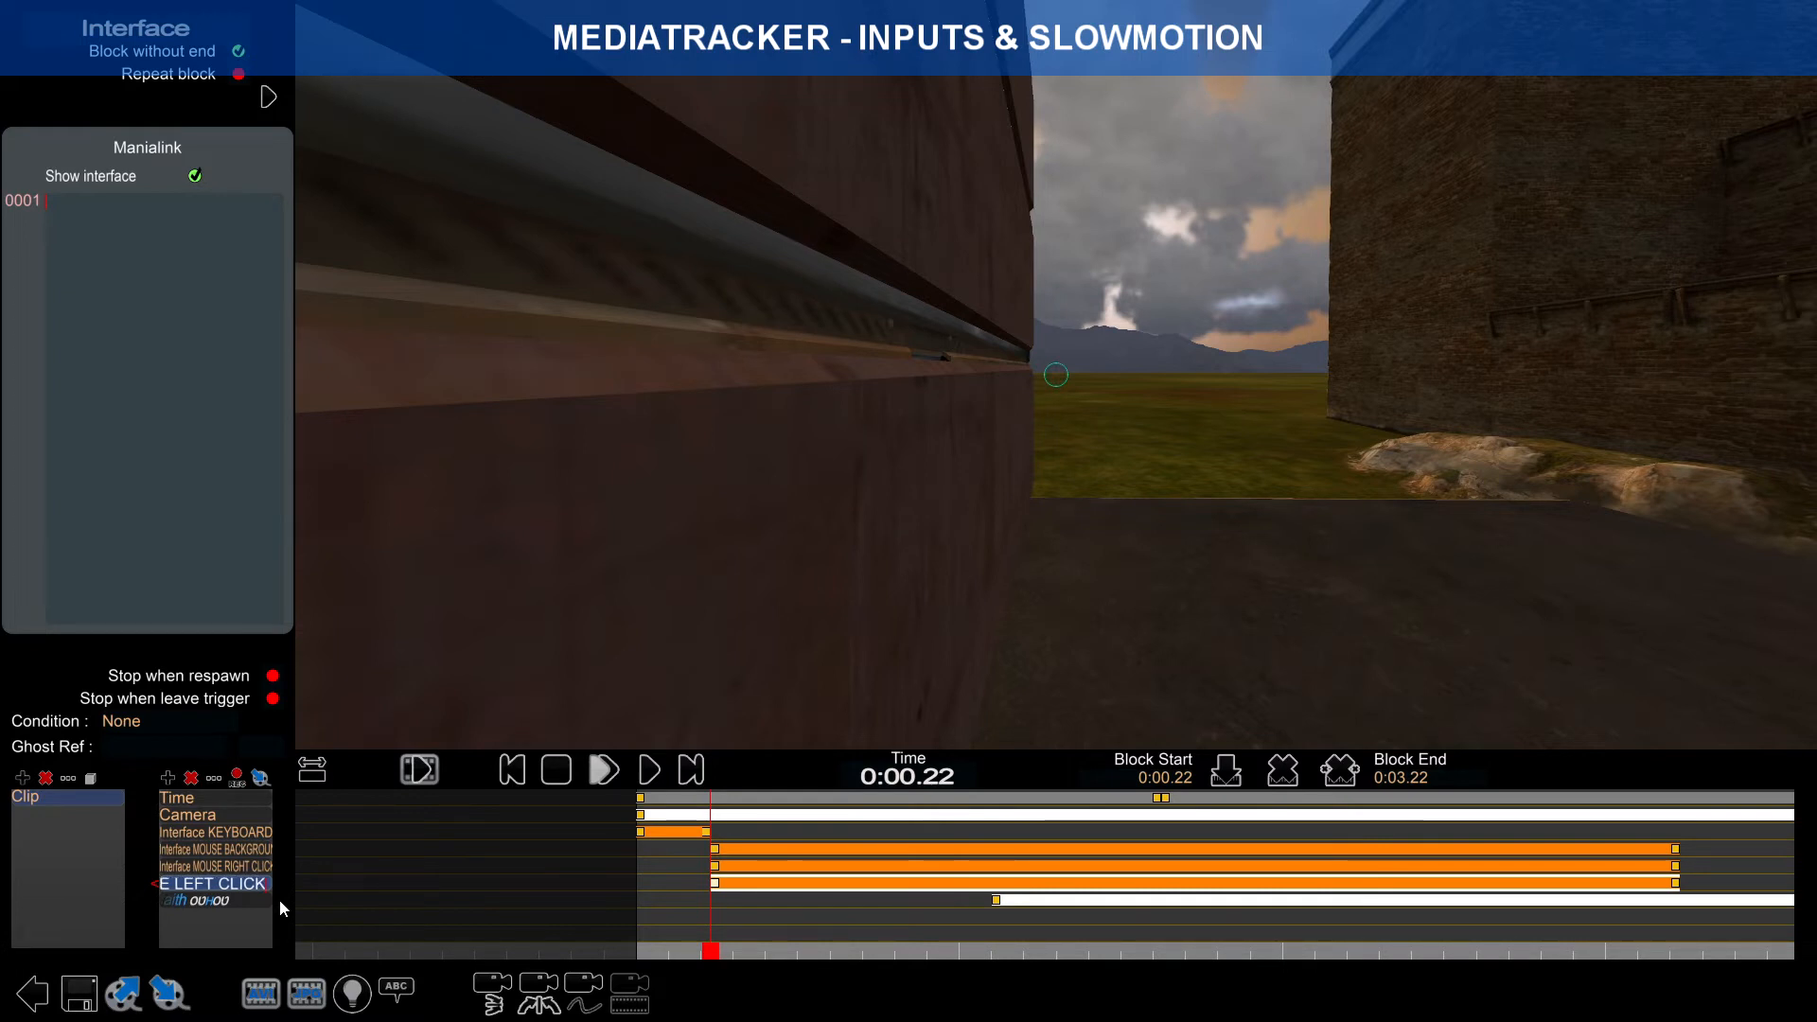
pyautogui.press('Return')
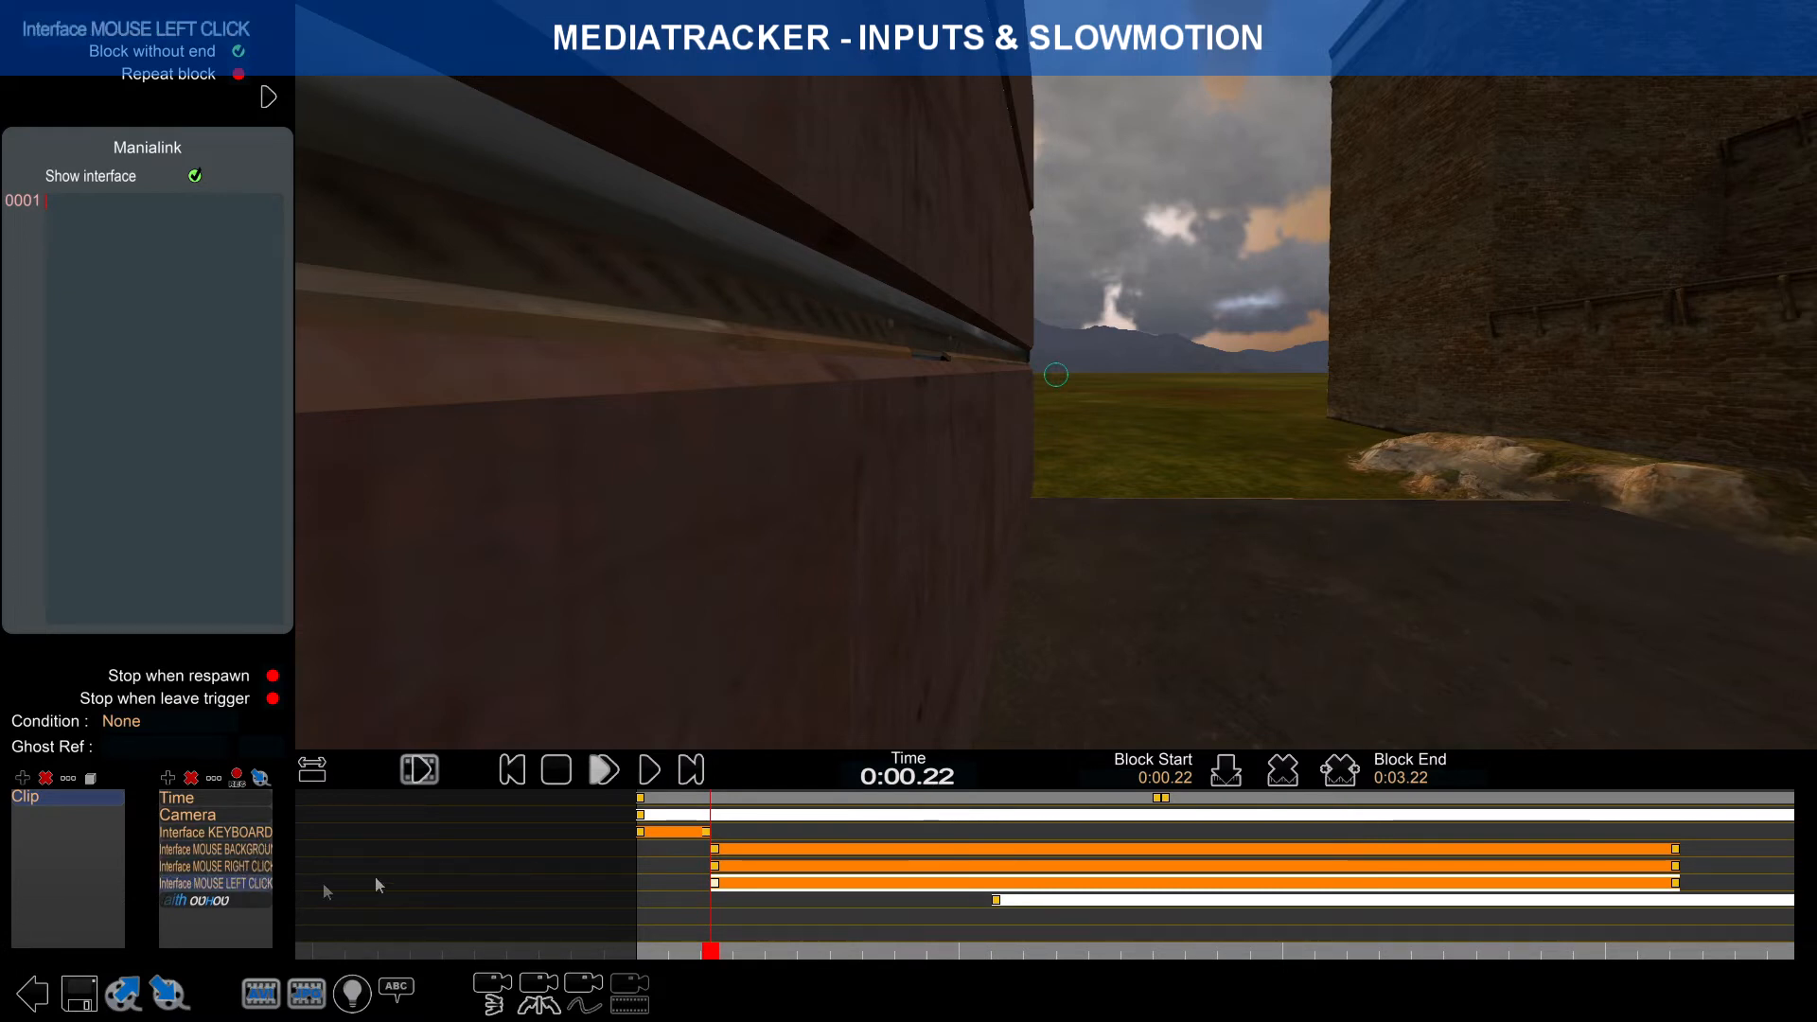
# Step: Move the MOUSE BACKGROUND block's start to 0:00.00 and fit the clip in the timeline
pyautogui.click(714, 850)
pyautogui.moveTo(712, 850); pyautogui.dragTo(641, 849)
pyautogui.click(715, 866)
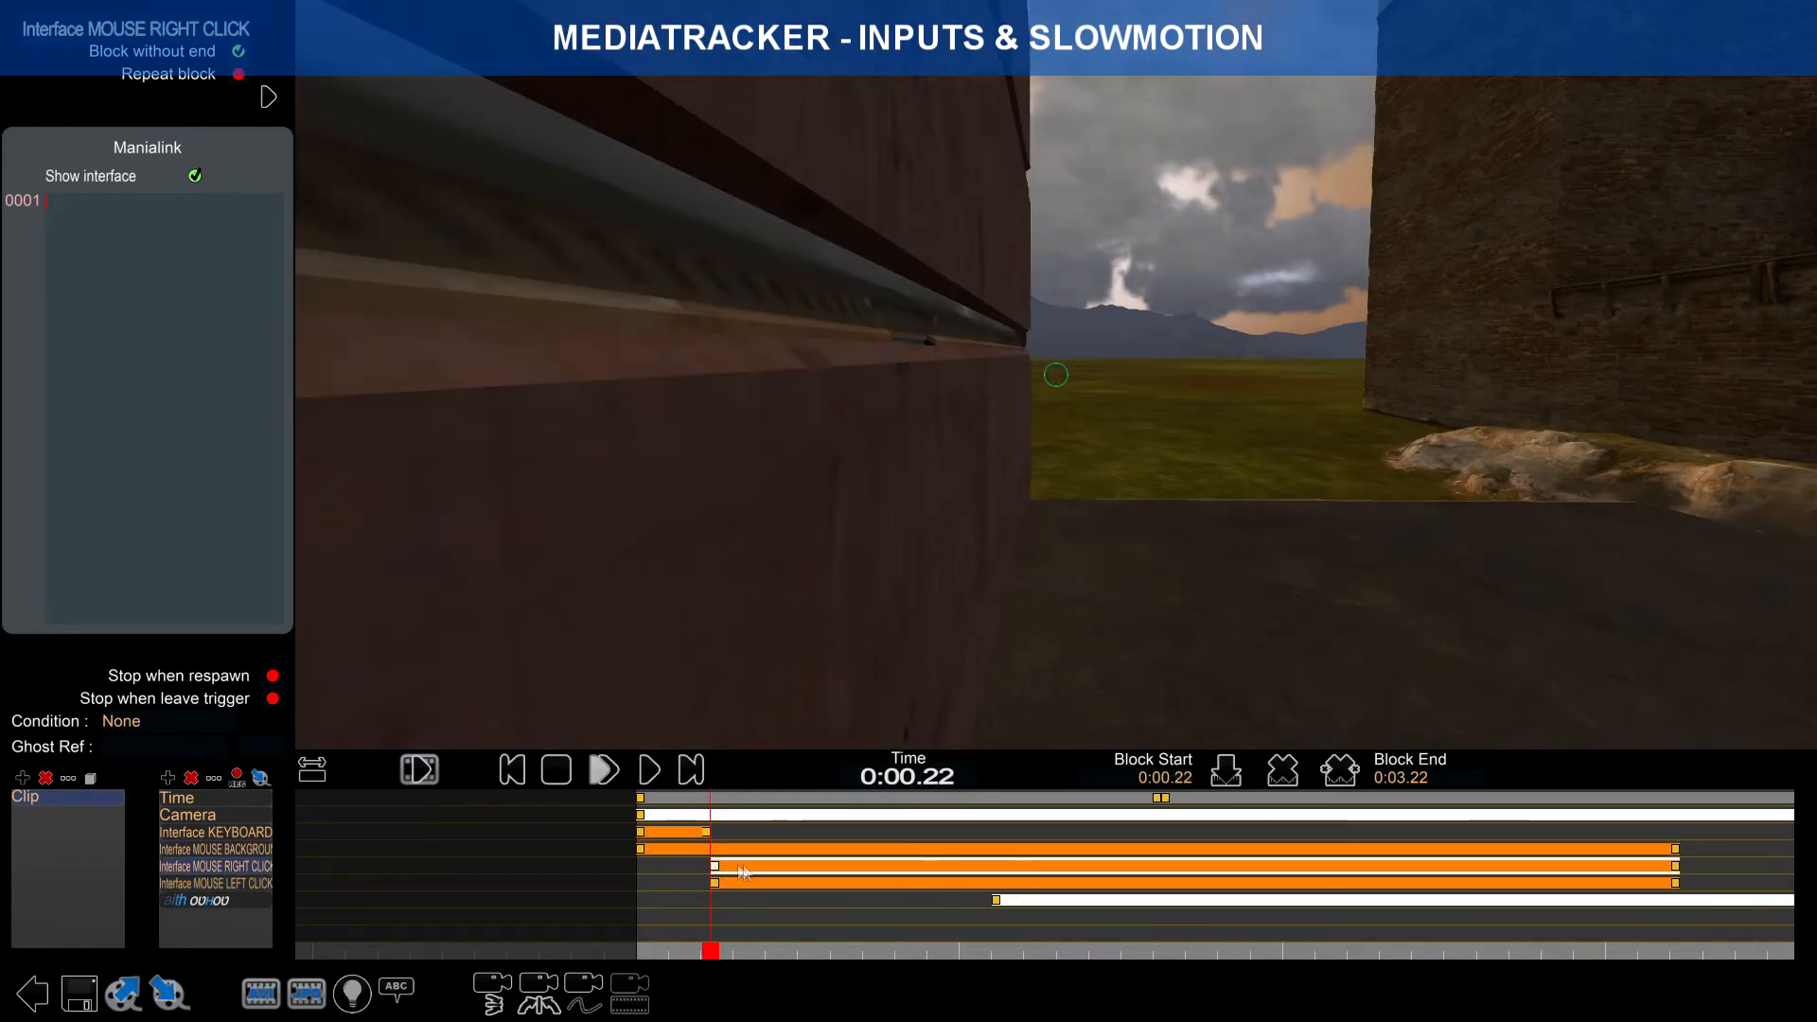
pyautogui.click(769, 849)
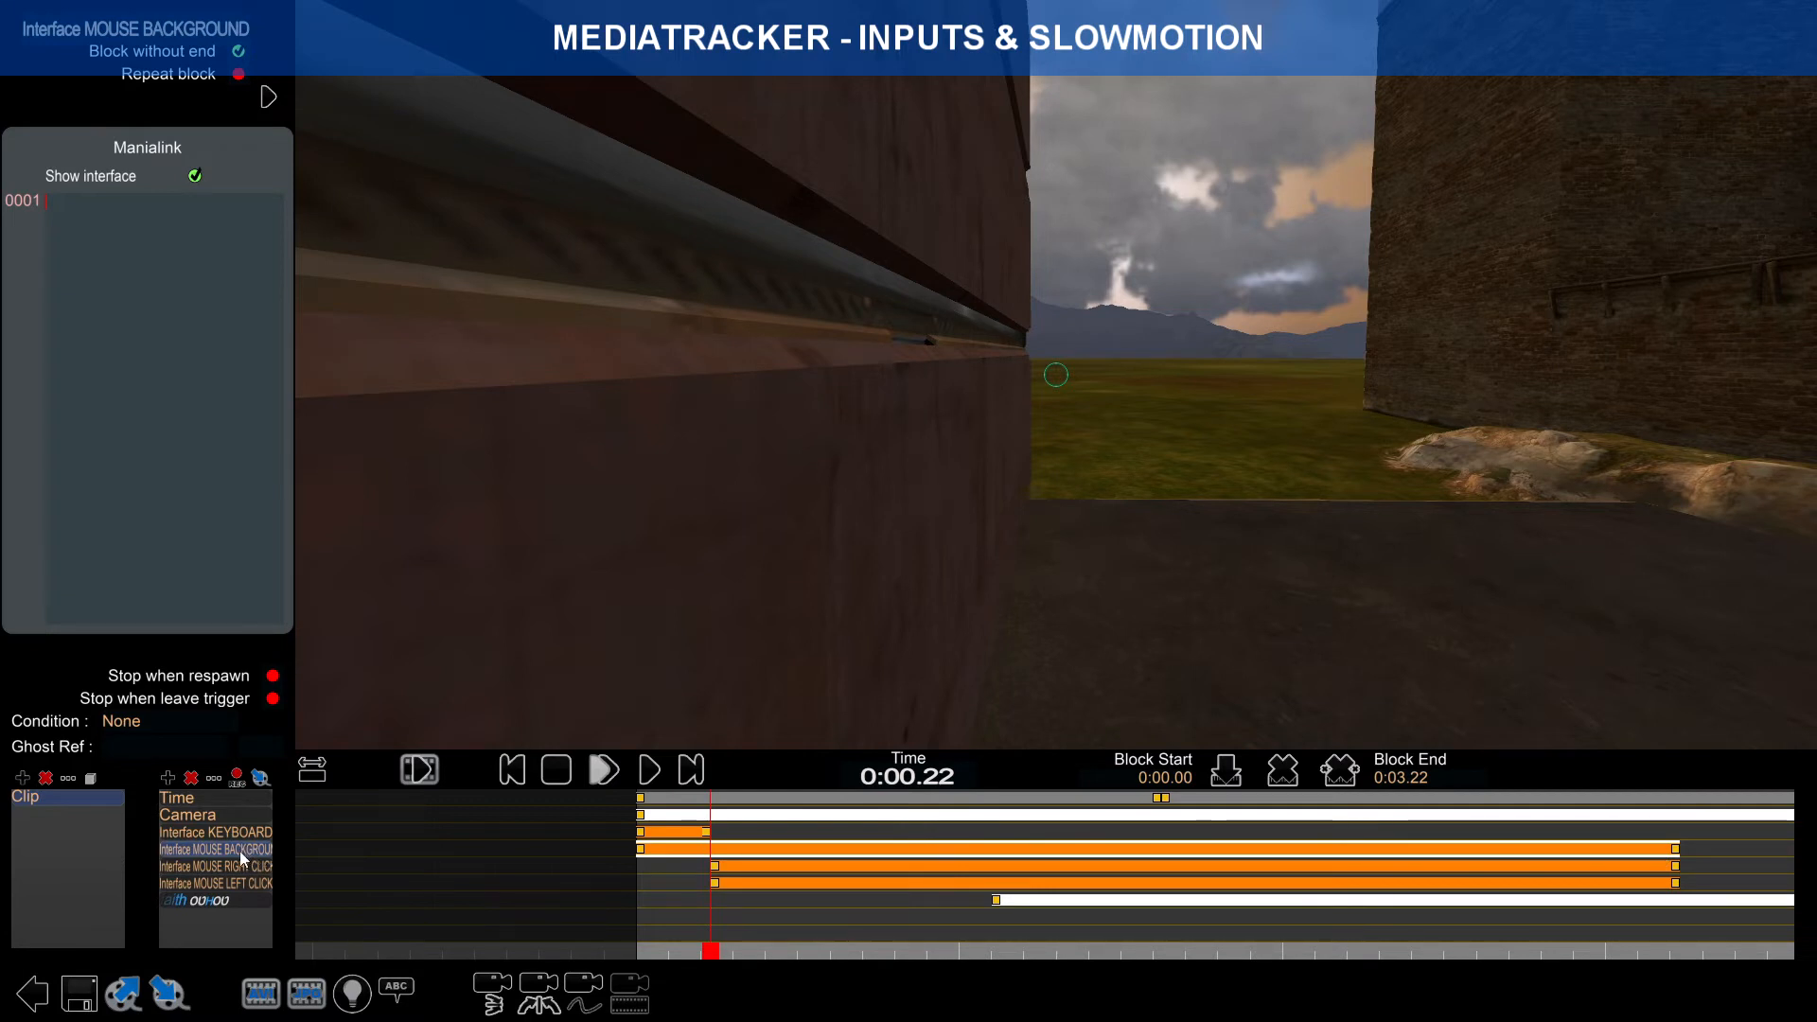
pyautogui.click(641, 850)
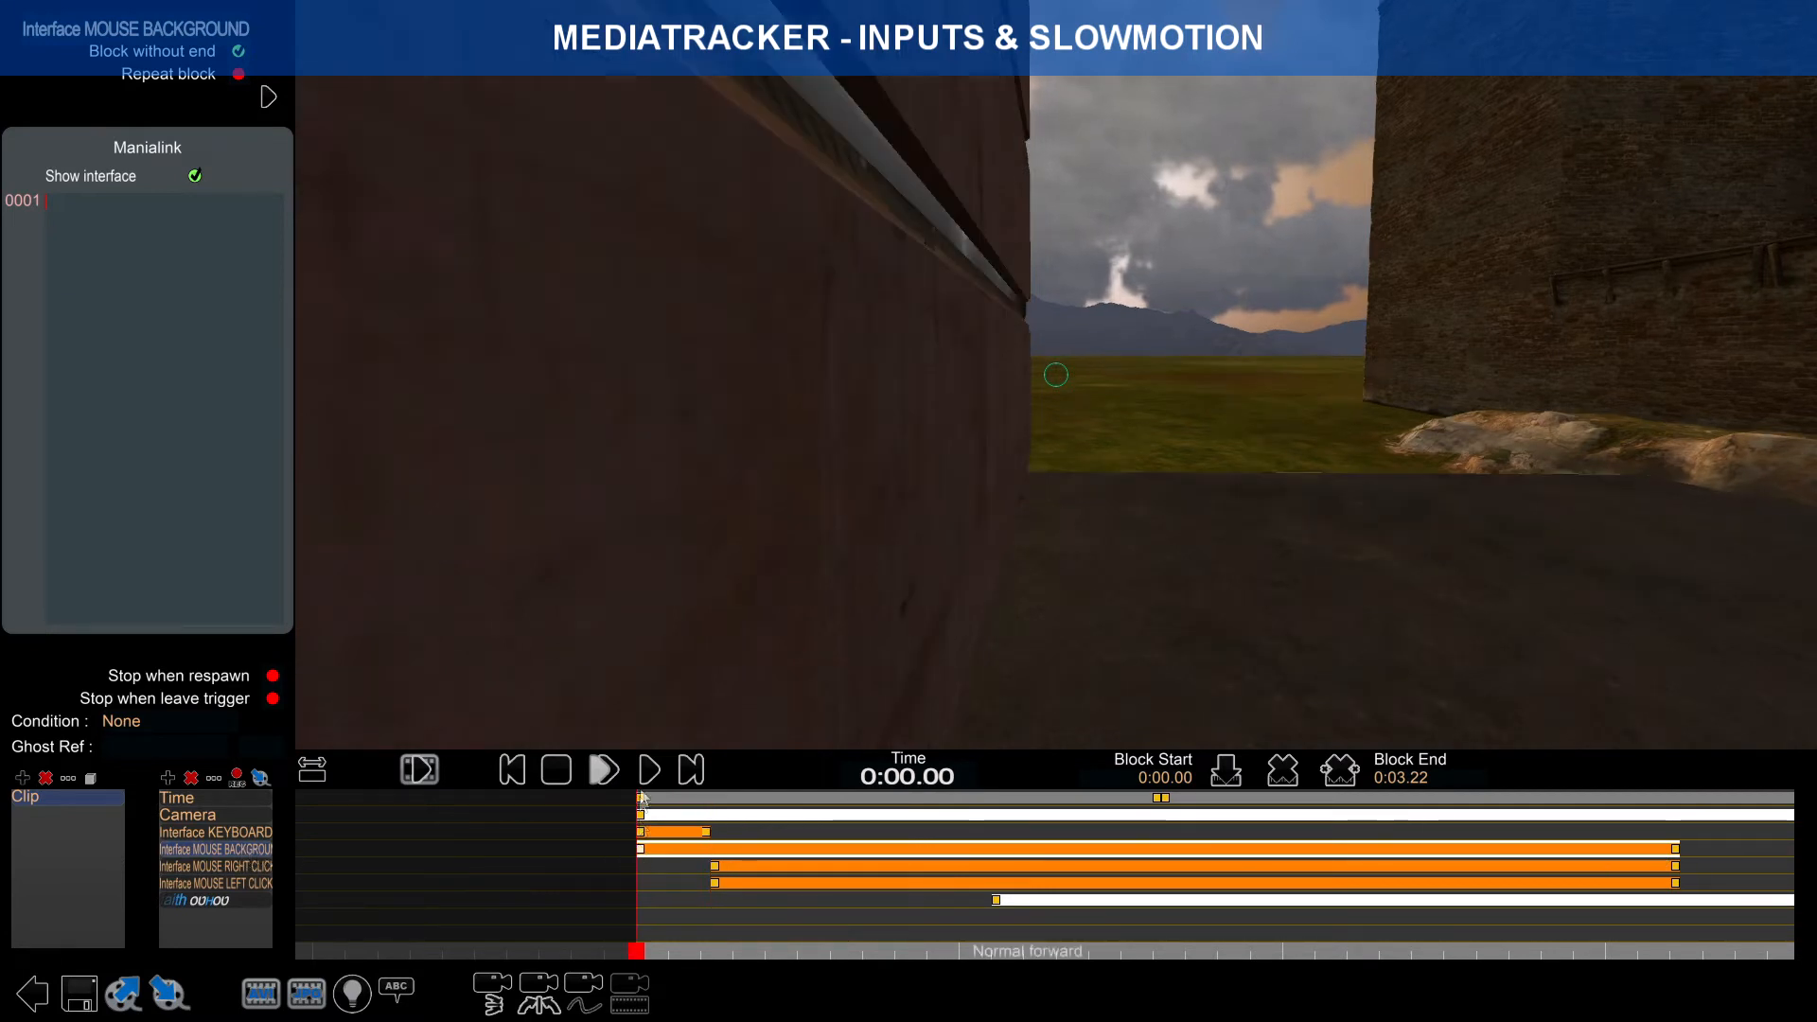
pyautogui.click(312, 769)
# Step: Extend the MOUSE BACKGROUND block's end to 0:04.86 and preview the clip
pyautogui.scroll(3, 331, 851)
pyautogui.scroll(3, 963, 852)
pyautogui.moveTo(468, 859); pyautogui.dragTo(1050, 860, button='right')
pyautogui.scroll(2, 1036, 859)
pyautogui.click(918, 850)
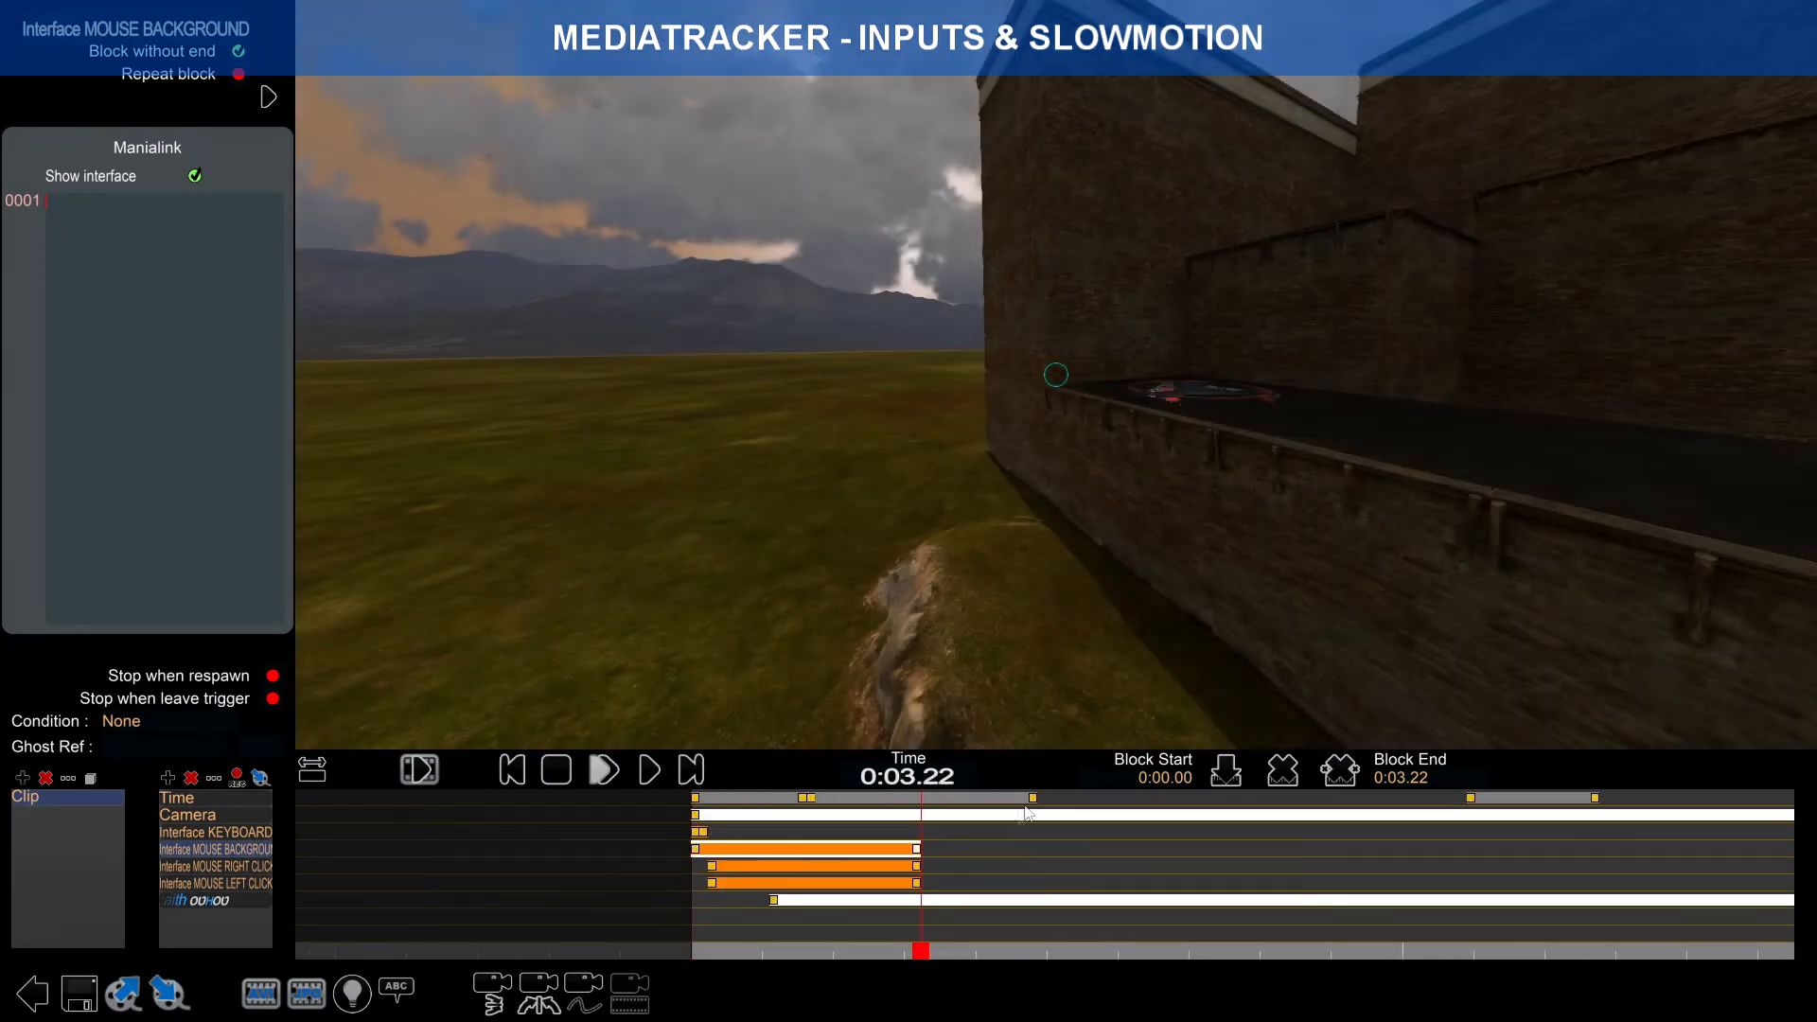
pyautogui.moveTo(918, 850); pyautogui.dragTo(1033, 850)
pyautogui.click(1020, 955)
pyautogui.moveTo(1019, 961)
pyautogui.mouseDown()
pyautogui.moveTo(710, 907)
pyautogui.moveTo(972, 894)
pyautogui.moveTo(724, 882)
pyautogui.moveTo(933, 872)
pyautogui.moveTo(726, 854)
pyautogui.moveTo(1079, 882)
pyautogui.mouseUp()
# Step: Shift the RIGHT CLICK and LEFT CLICK blocks later, past the background's end
pyautogui.click(730, 867)
pyautogui.click(738, 882)
pyautogui.moveTo(847, 867); pyautogui.dragTo(1186, 871)
pyautogui.moveTo(1124, 882); pyautogui.dragTo(1179, 867)
# Step: Save the map under its current name, overwriting the existing file
pyautogui.click(82, 1002)
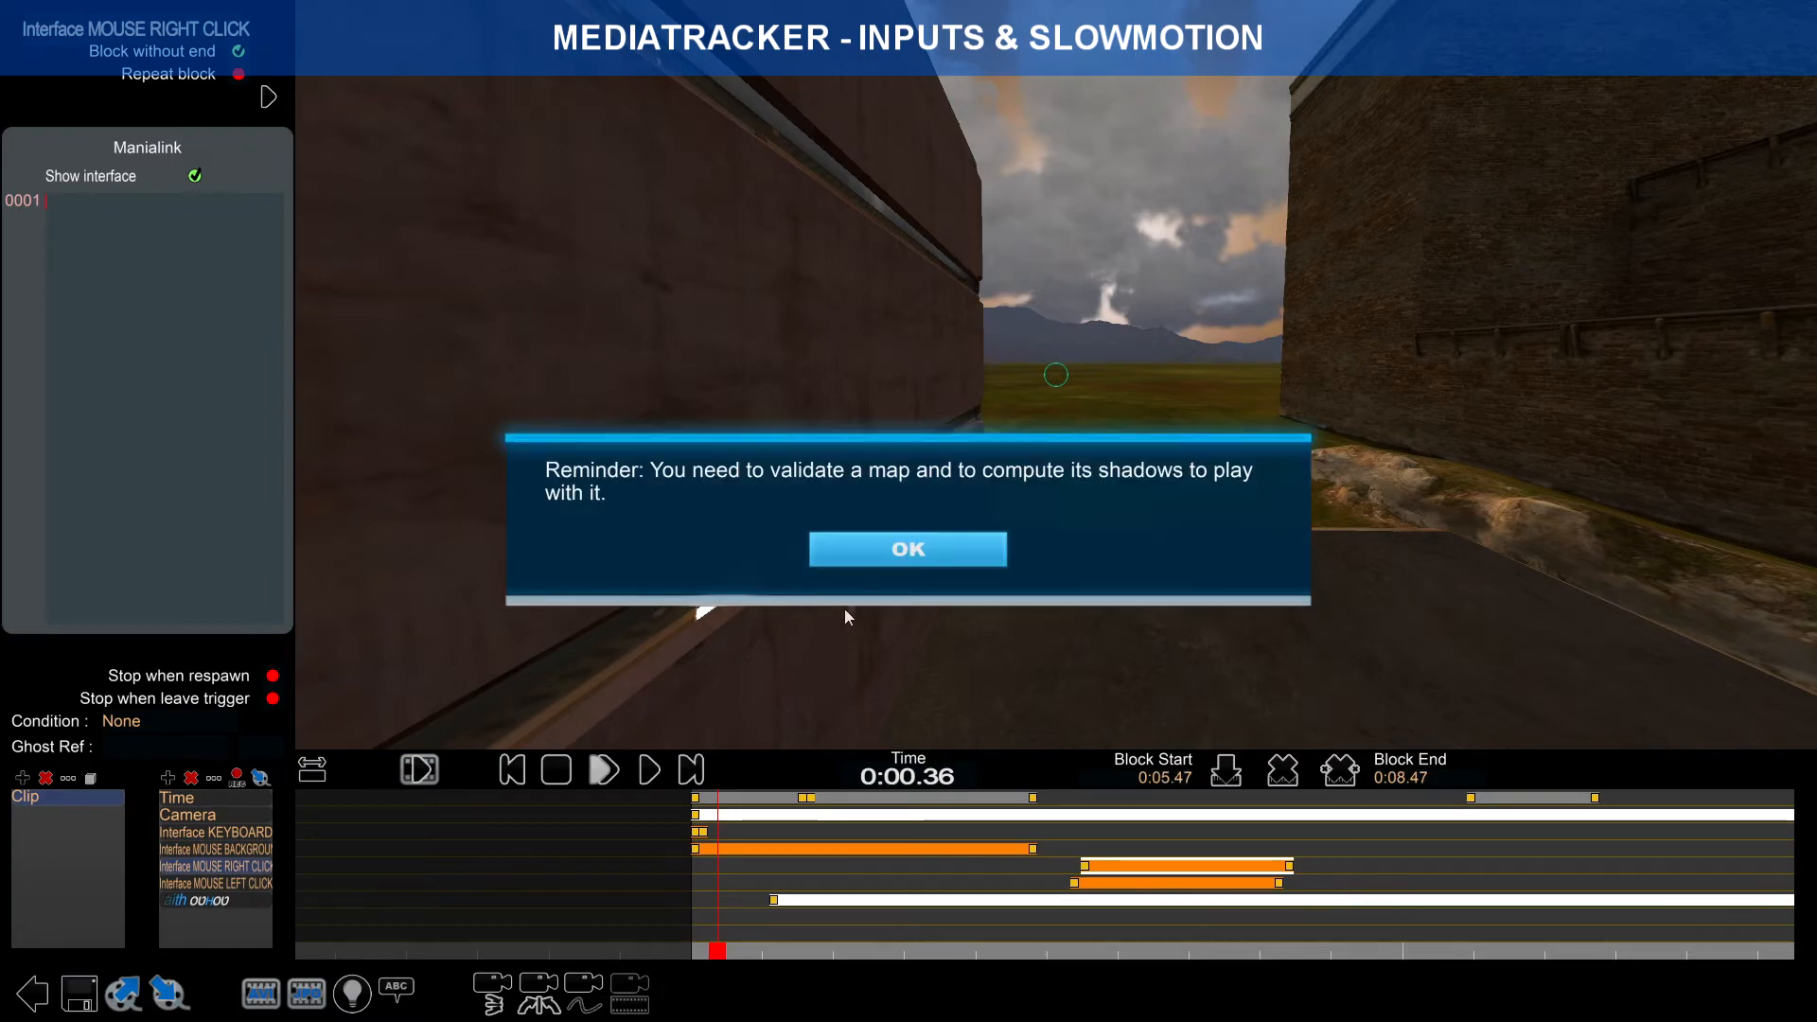
pyautogui.click(905, 544)
pyautogui.click(905, 807)
pyautogui.click(681, 543)
pyautogui.click(889, 906)
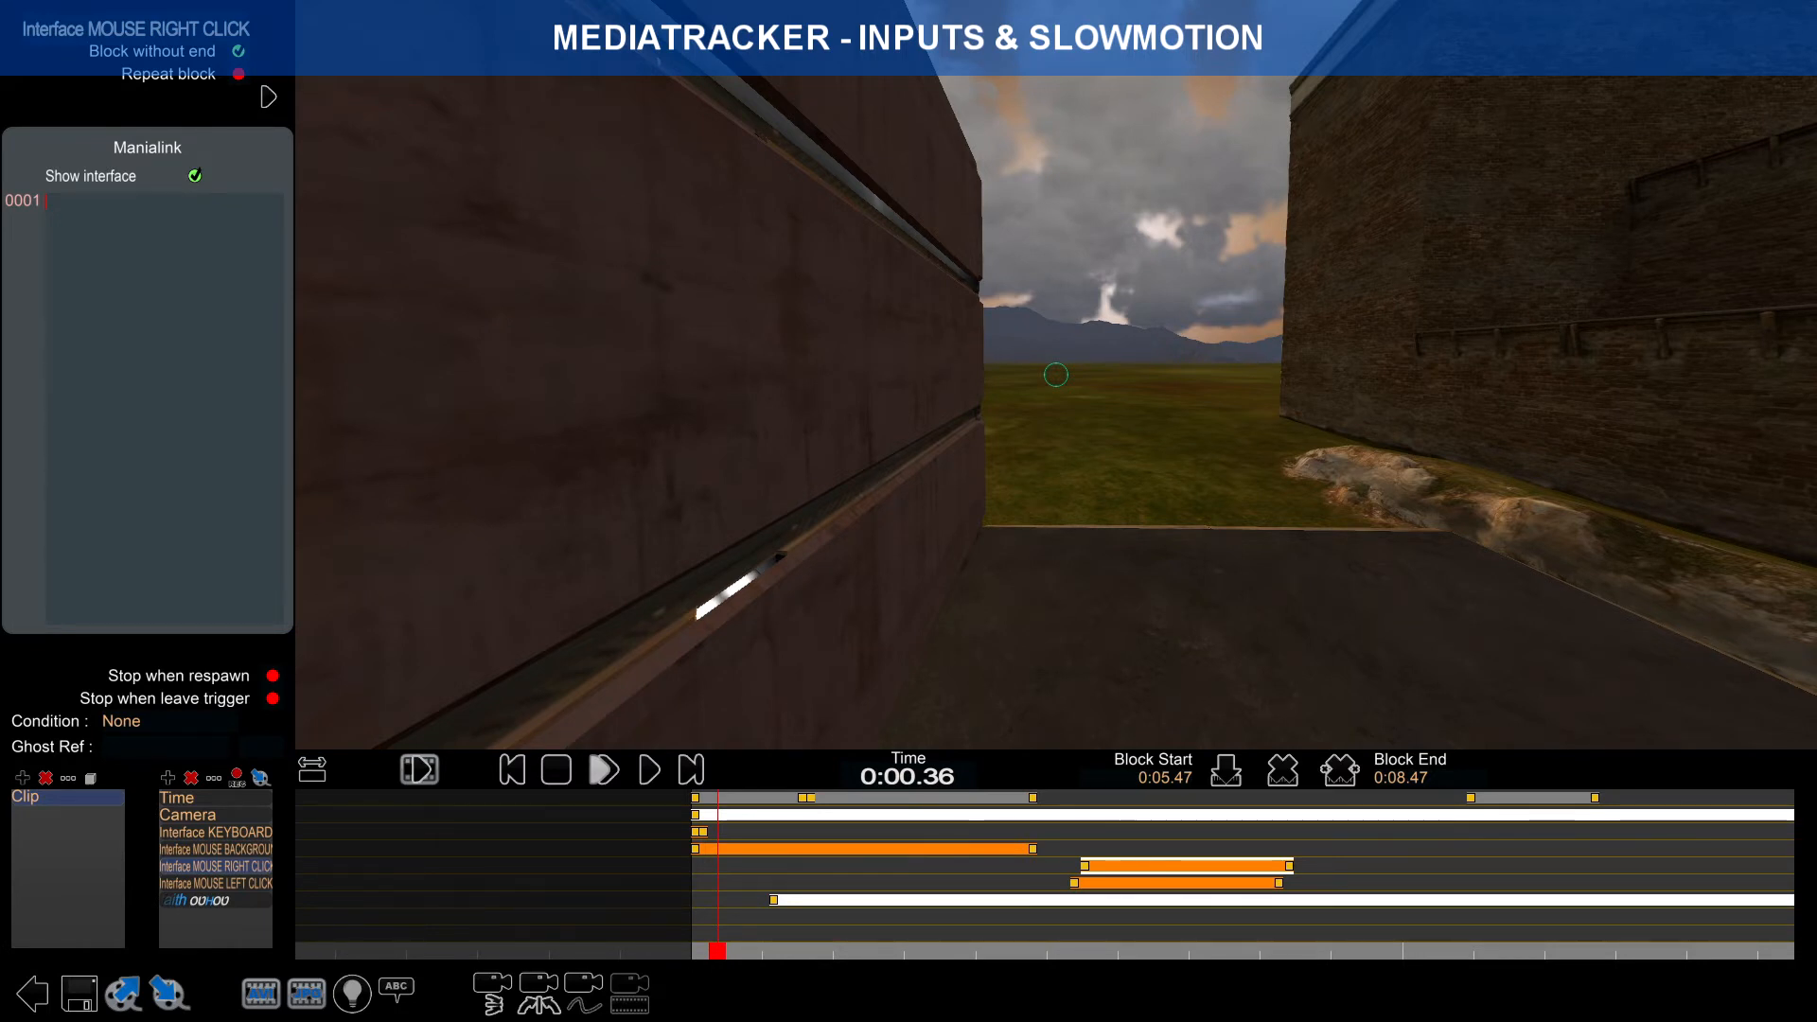
# Step: Paste the mouse quad Manialink code into the MOUSE BACKGROUND track's text box
pyautogui.moveTo(1711, 18)
pyautogui.click(261, 852)
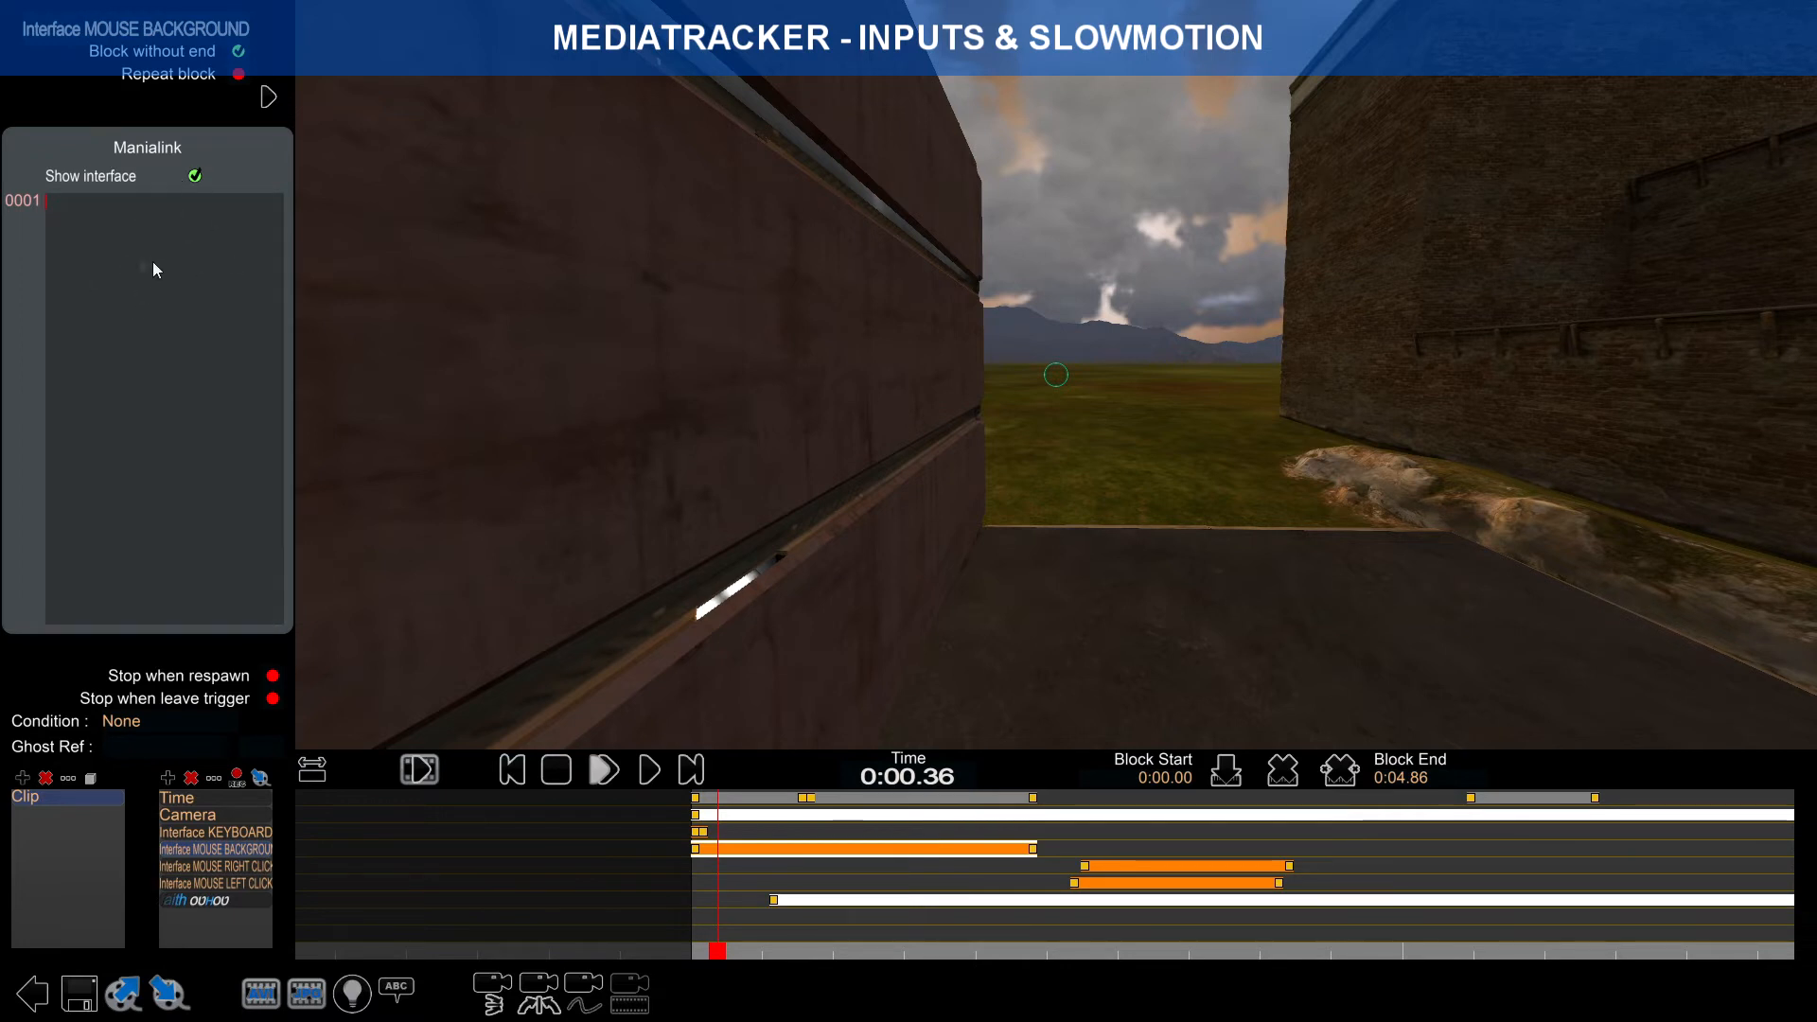
pyautogui.write('ddgfsdgfsefse')
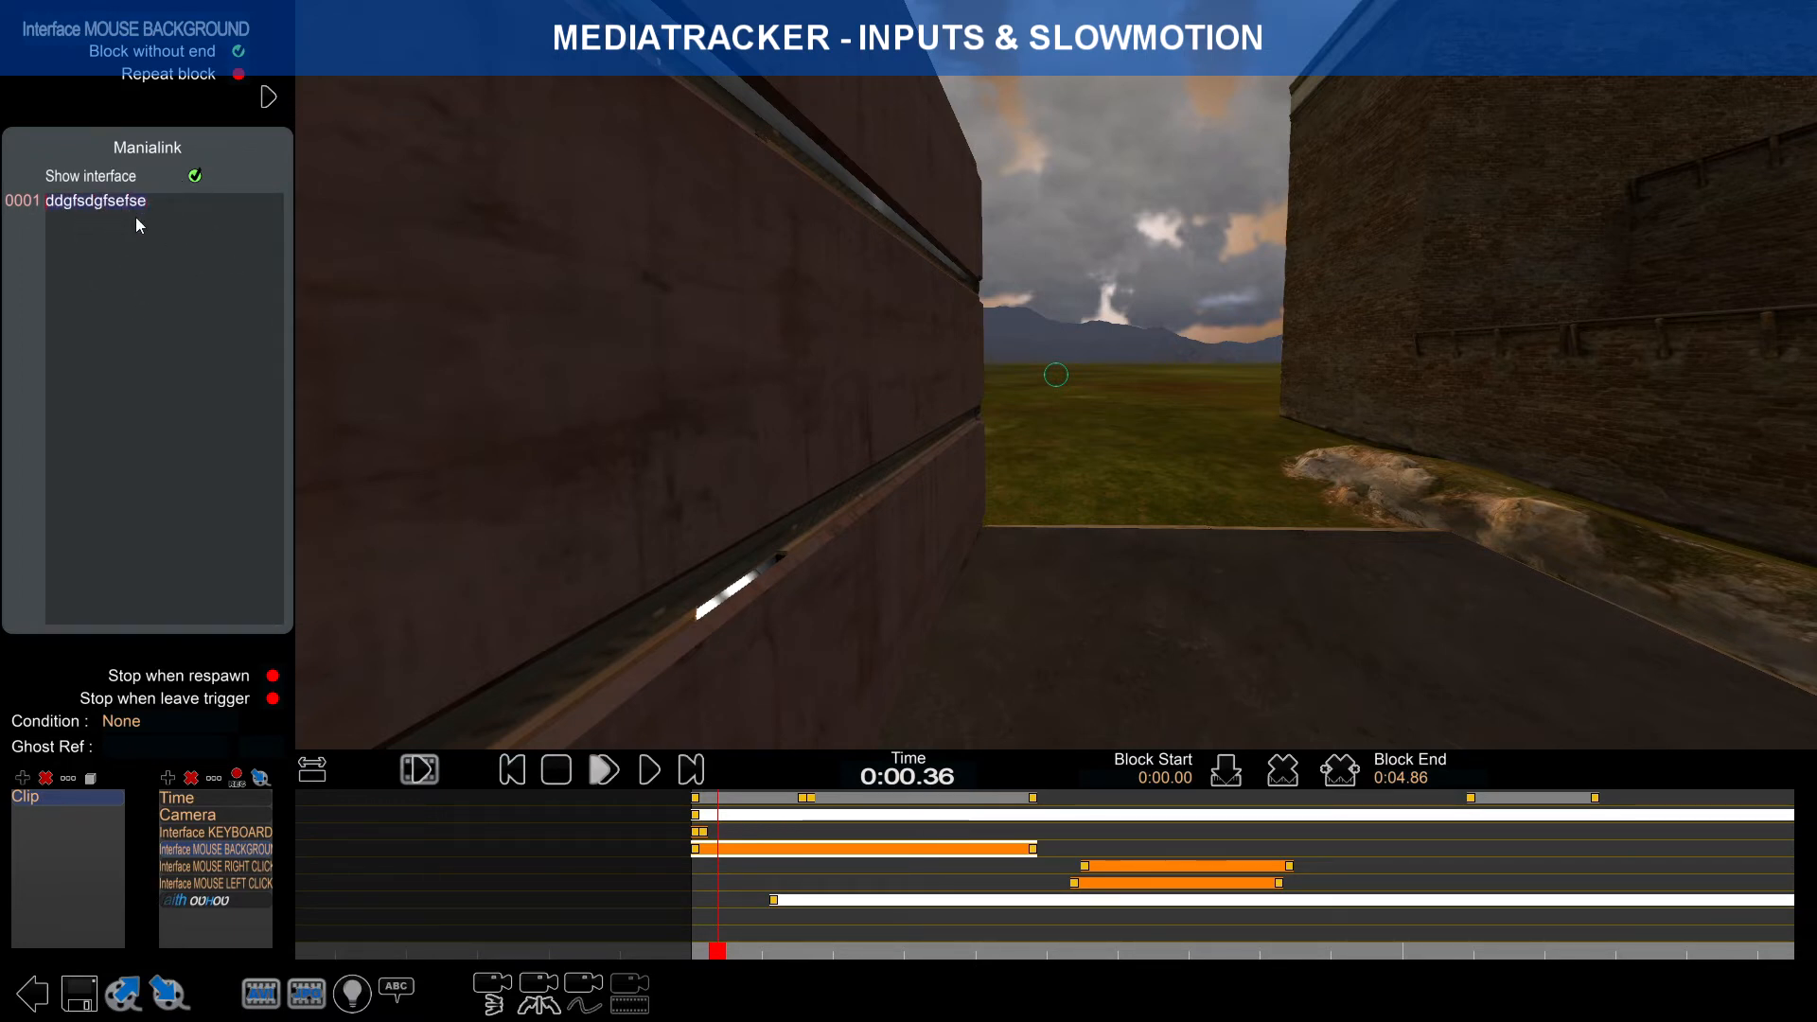
pyautogui.write('MOUSE (no click)  <frame posn="135 -15"> \t<quad sizen="25 25" image="file://Media/Manialinks/Keyboard/Dark/Keyboard_Black_Mouse_Simple.png" opacity="0.5"/> </frame>')
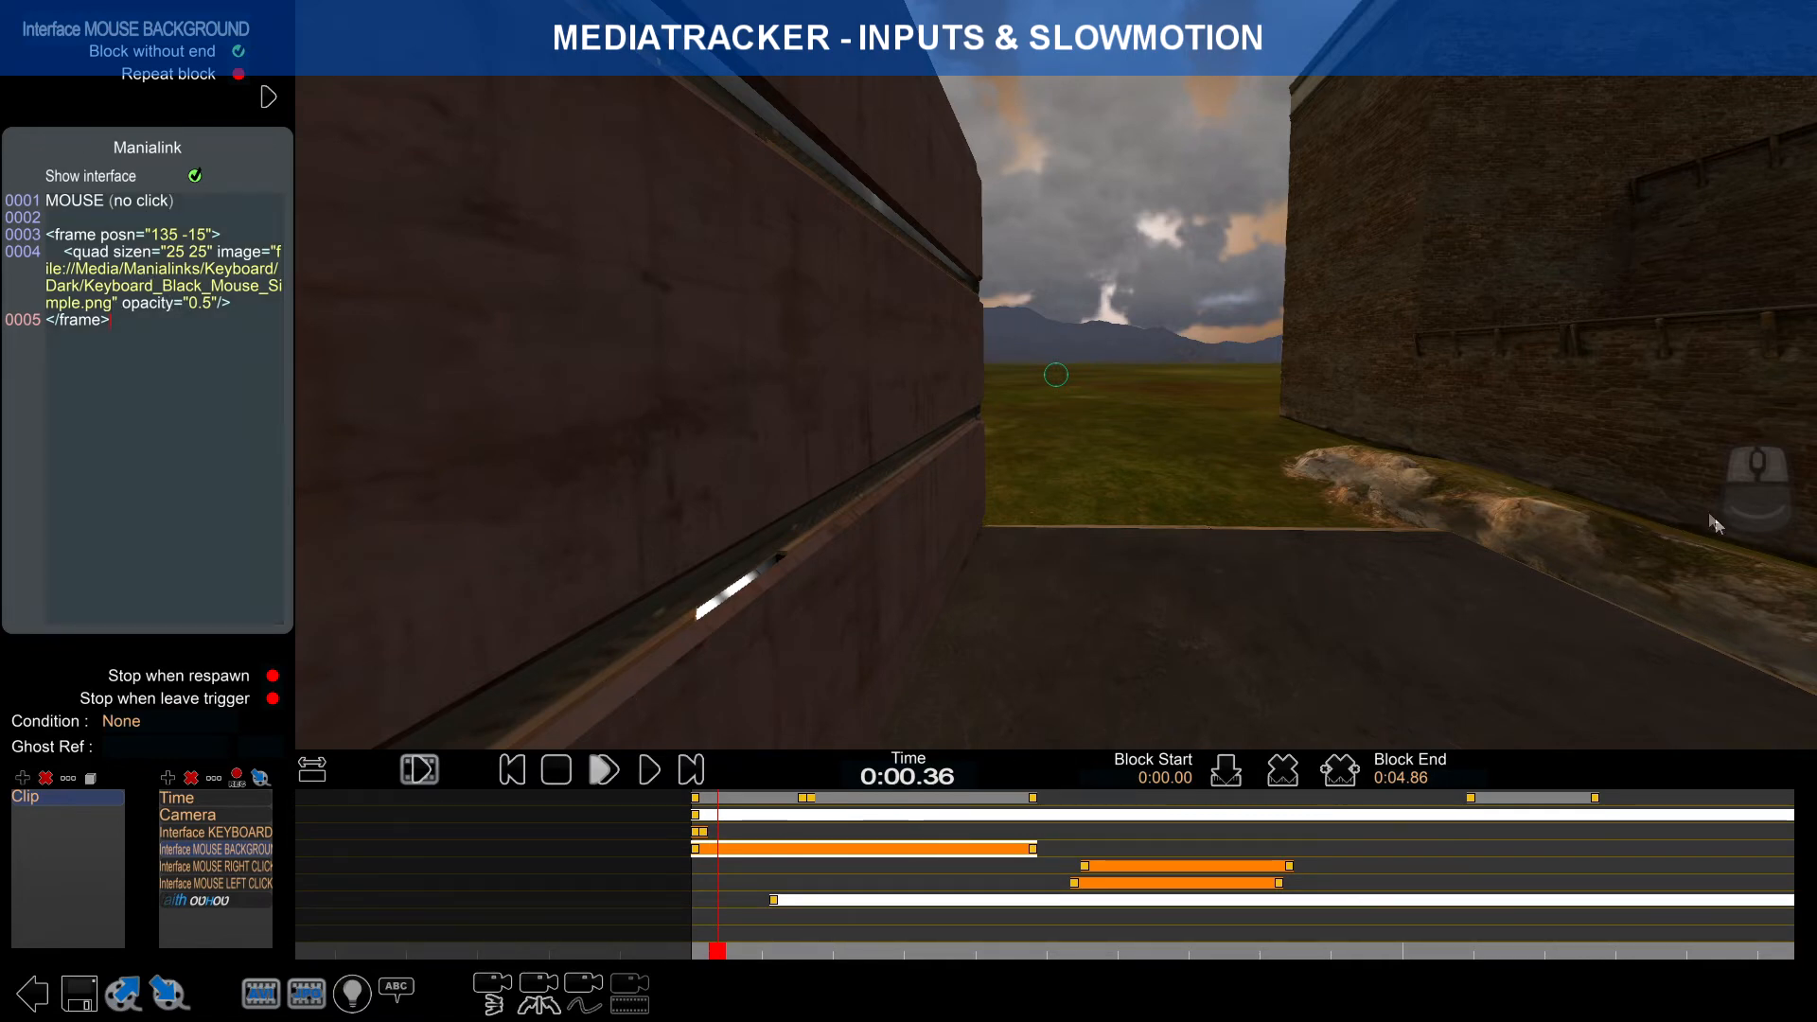
# Step: Preview the mouse overlay and move the MOUSE RIGHT CLICK block to start at 0:05.19
pyautogui.moveTo(719, 954)
pyautogui.mouseDown()
pyautogui.moveTo(1006, 951)
pyautogui.moveTo(751, 951)
pyautogui.moveTo(884, 951)
pyautogui.mouseUp()
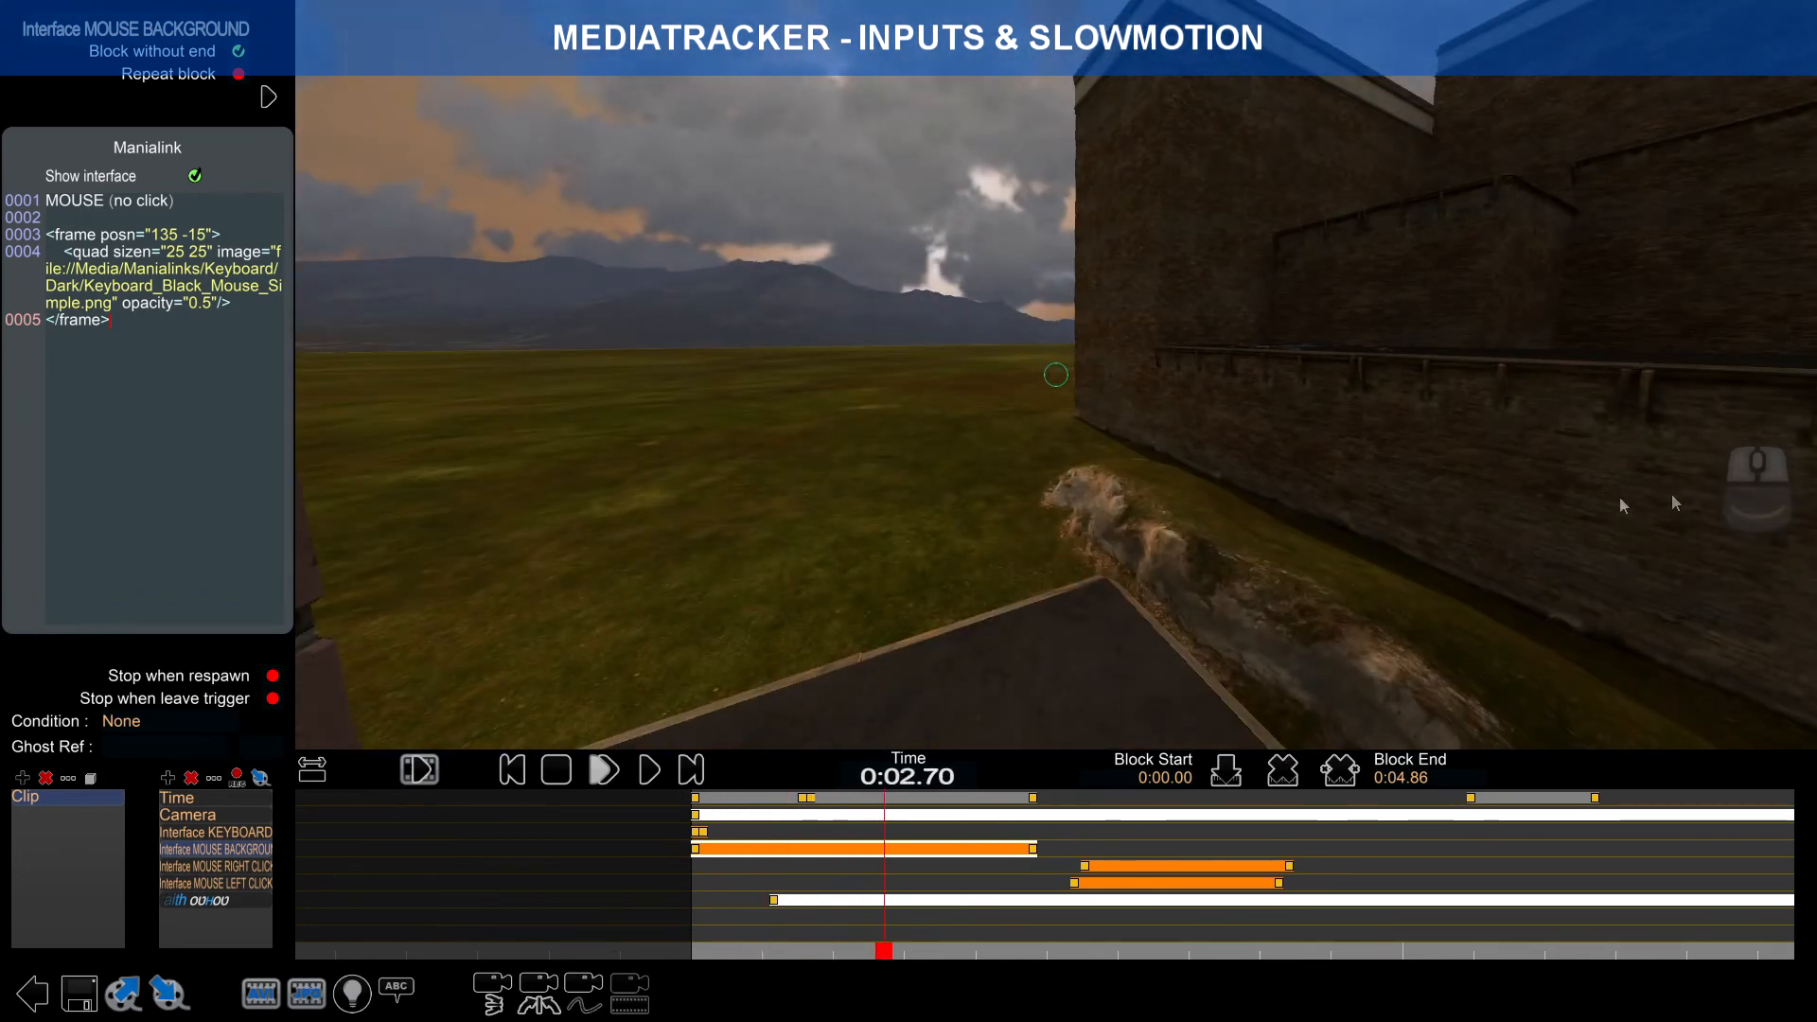
pyautogui.moveTo(1127, 871)
pyautogui.mouseDown()
pyautogui.moveTo(797, 869)
pyautogui.moveTo(1108, 866)
pyautogui.mouseUp()
pyautogui.scroll(4, 724, 880)
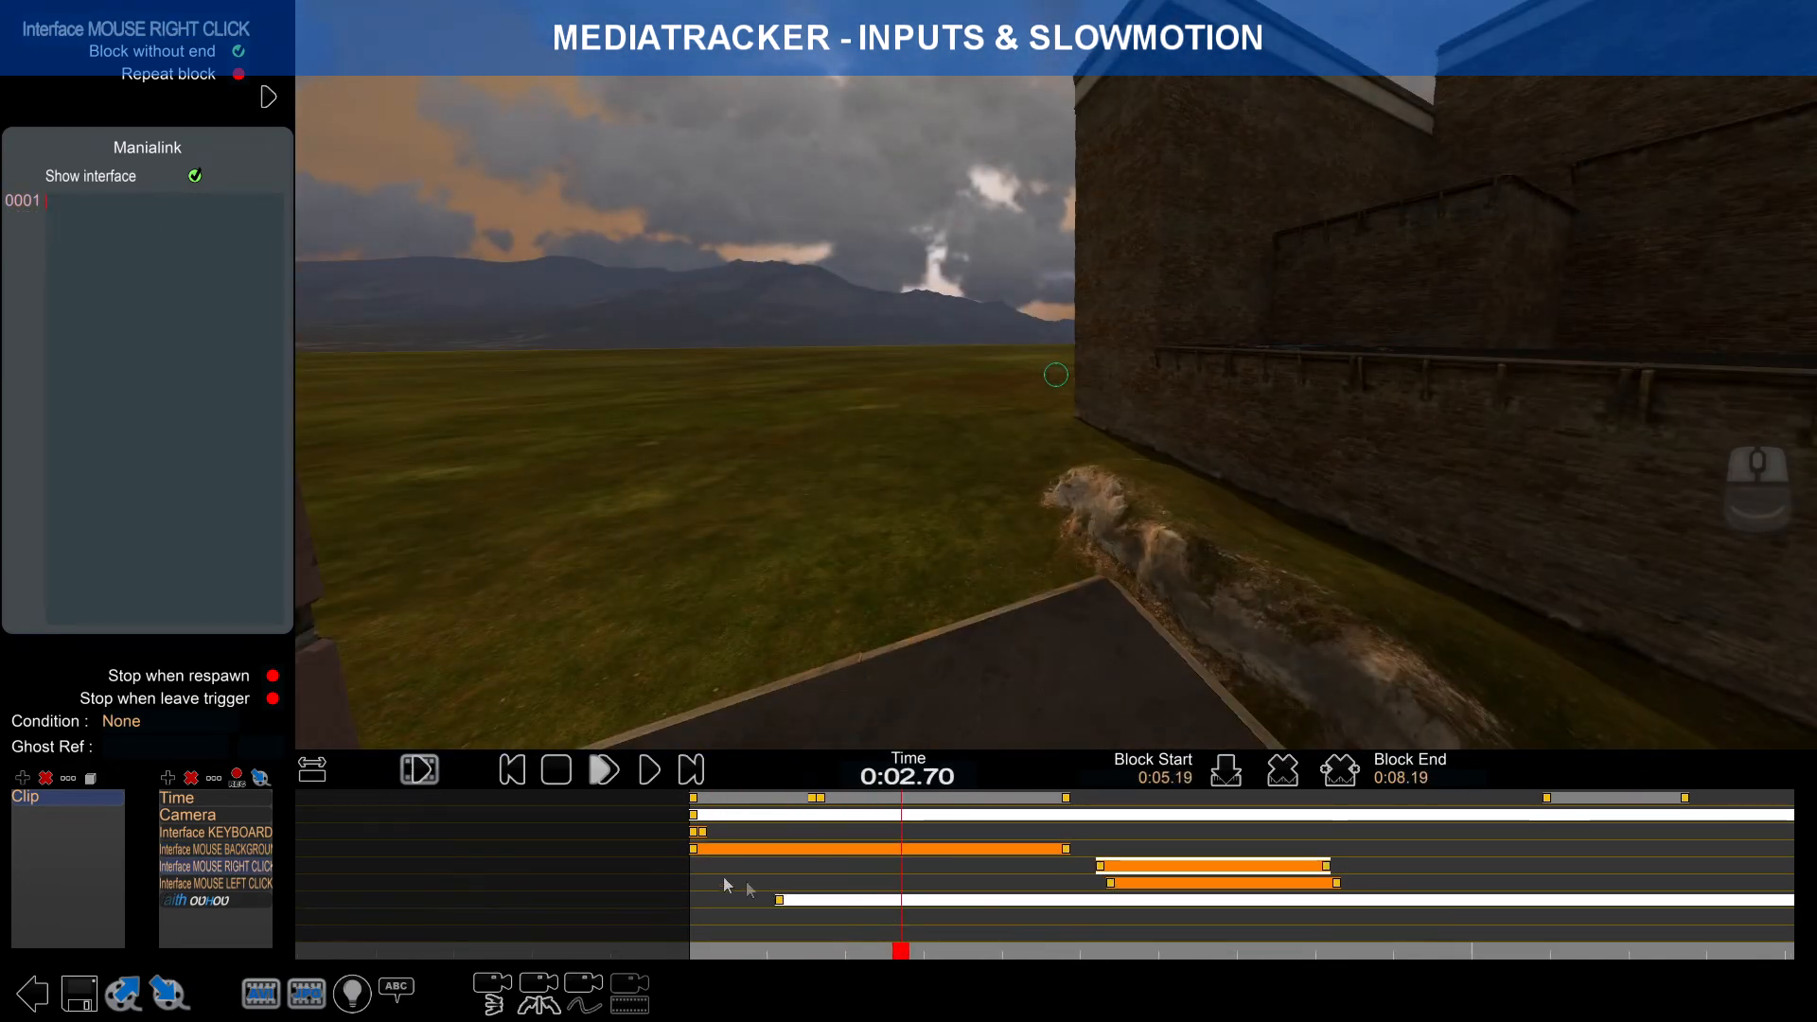
# Step: Turn off Block without end on the MOUSE RIGHT CLICK block
pyautogui.moveTo(959, 952)
pyautogui.mouseDown()
pyautogui.moveTo(690, 917)
pyautogui.moveTo(1164, 923)
pyautogui.moveTo(697, 894)
pyautogui.moveTo(1191, 909)
pyautogui.moveTo(1057, 907)
pyautogui.mouseUp()
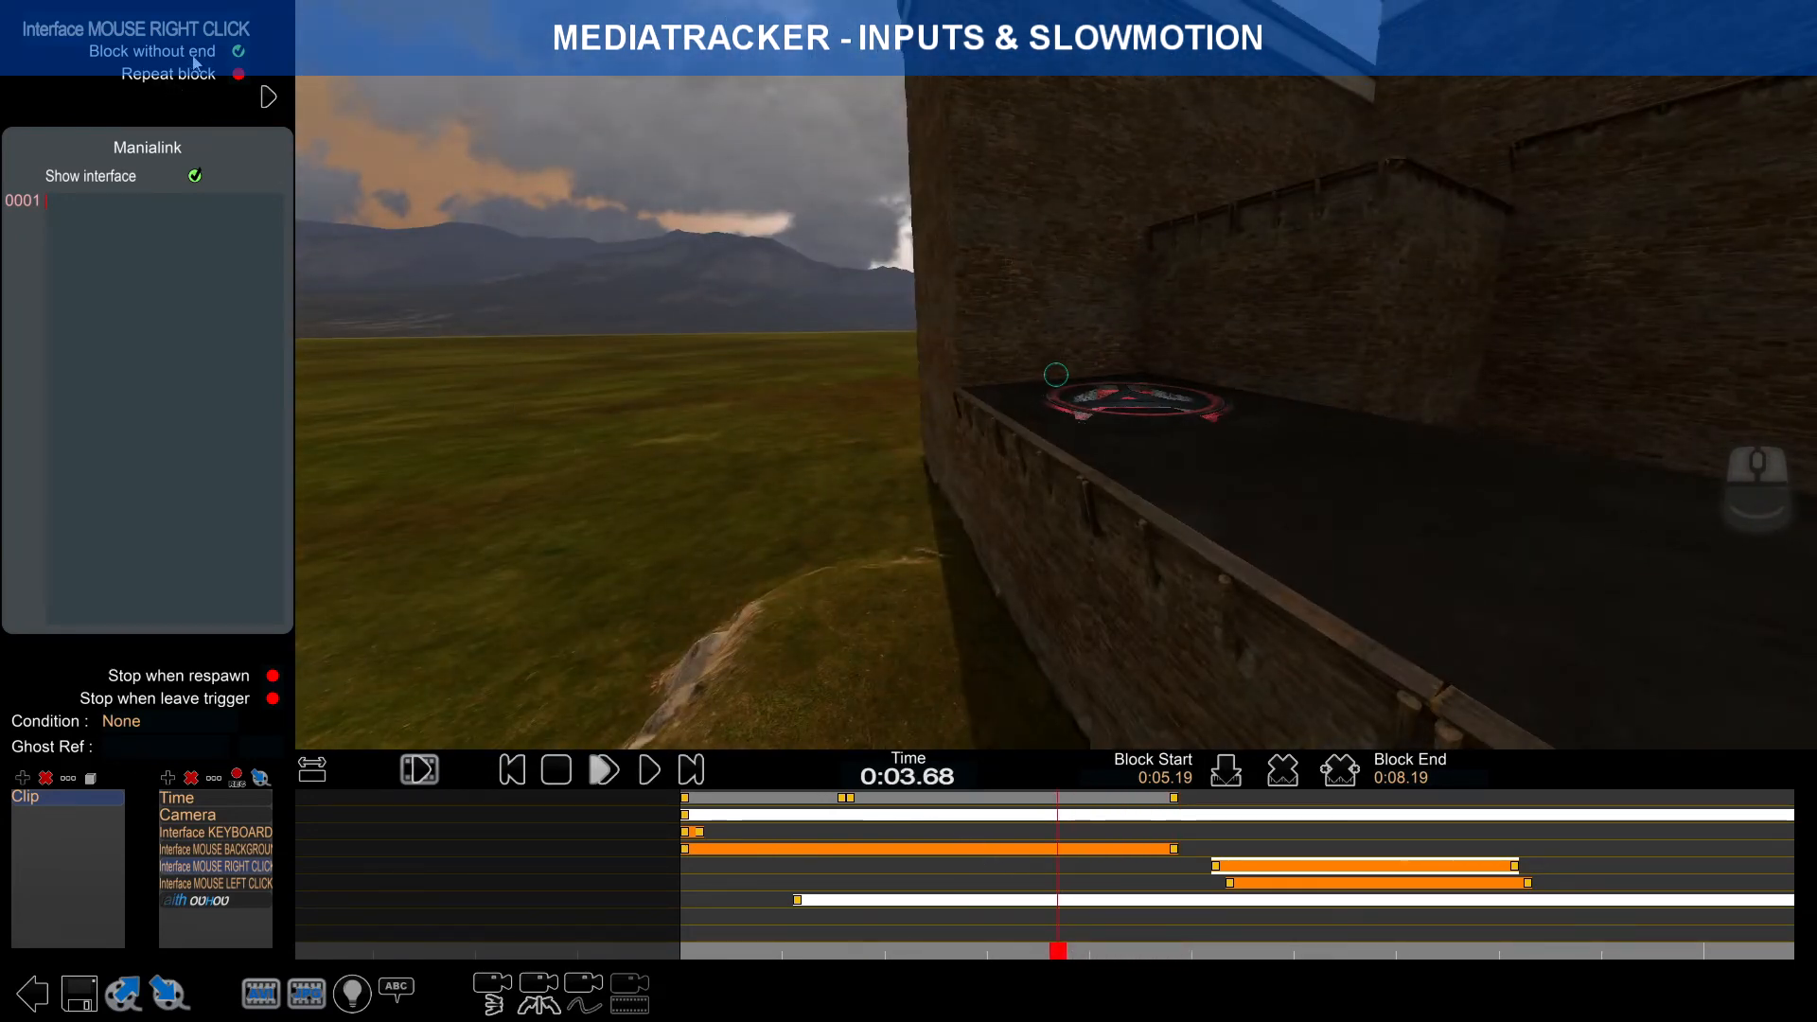
pyautogui.click(237, 51)
pyautogui.moveTo(1064, 964); pyautogui.dragTo(1170, 931)
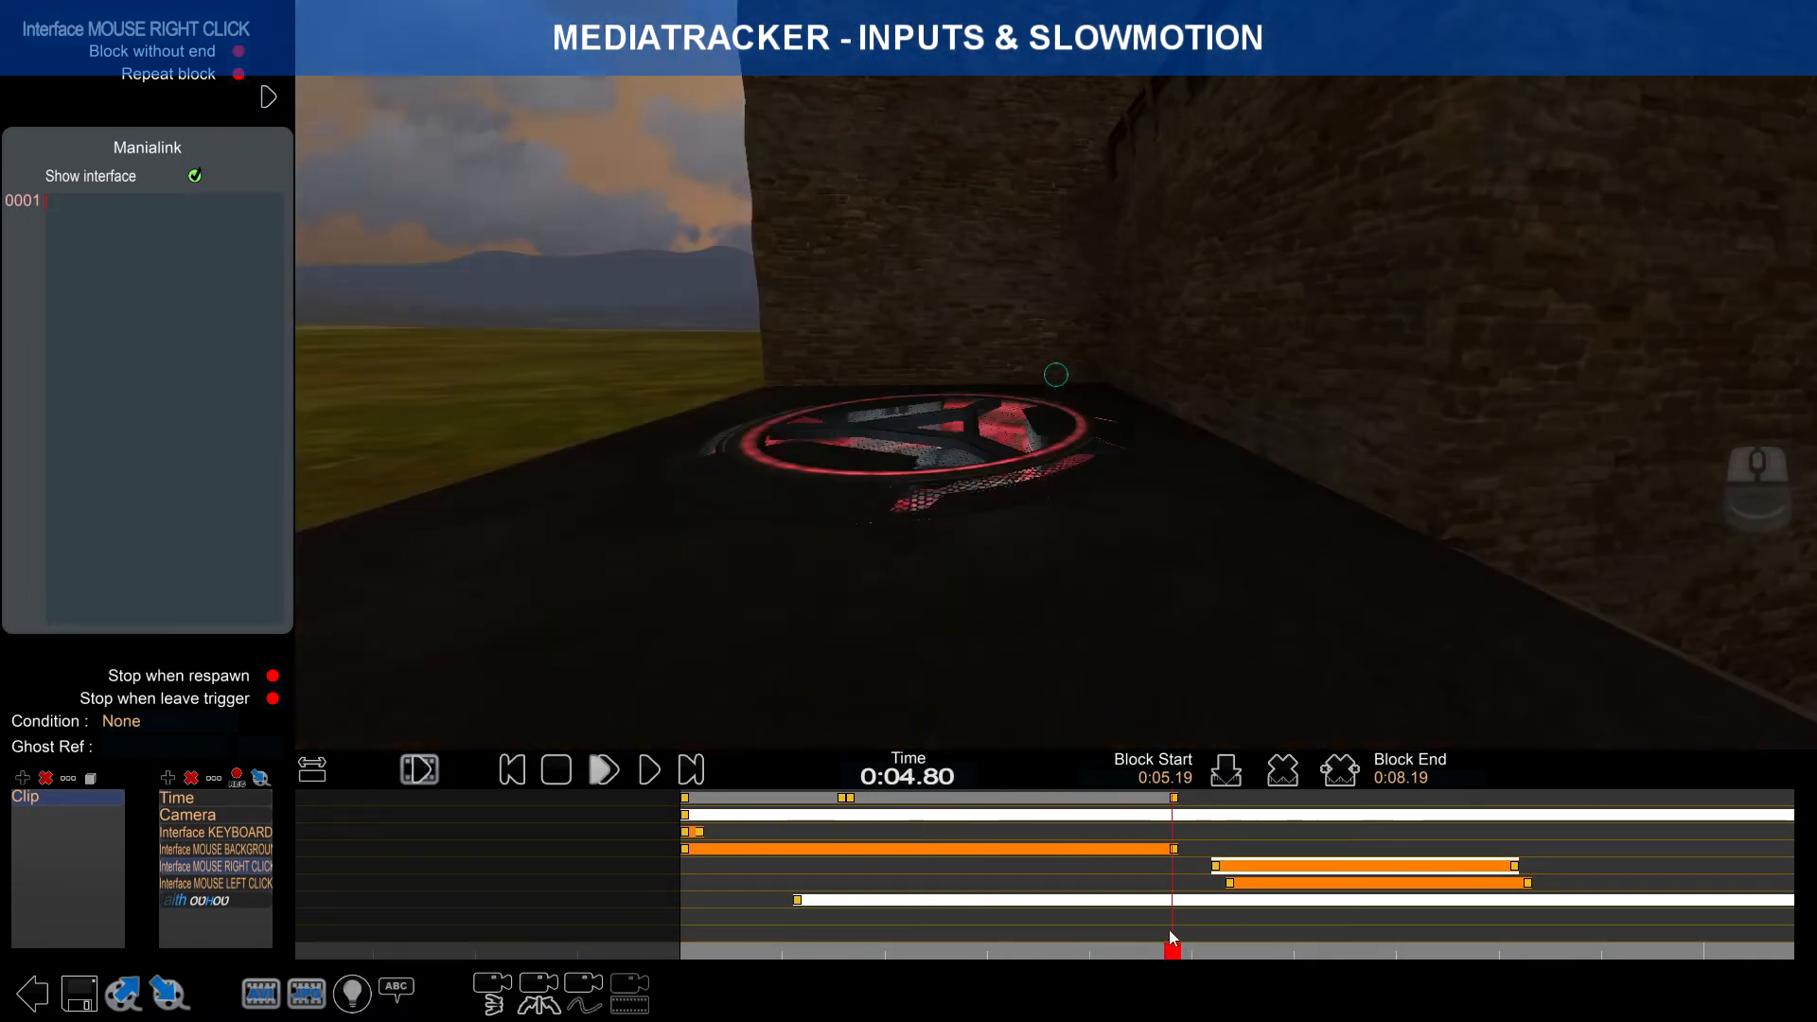
# Step: Turn off Block without end on the MOUSE BACKGROUND block and check the overlay disappears at 0:04.86
pyautogui.click(1155, 848)
pyautogui.click(238, 51)
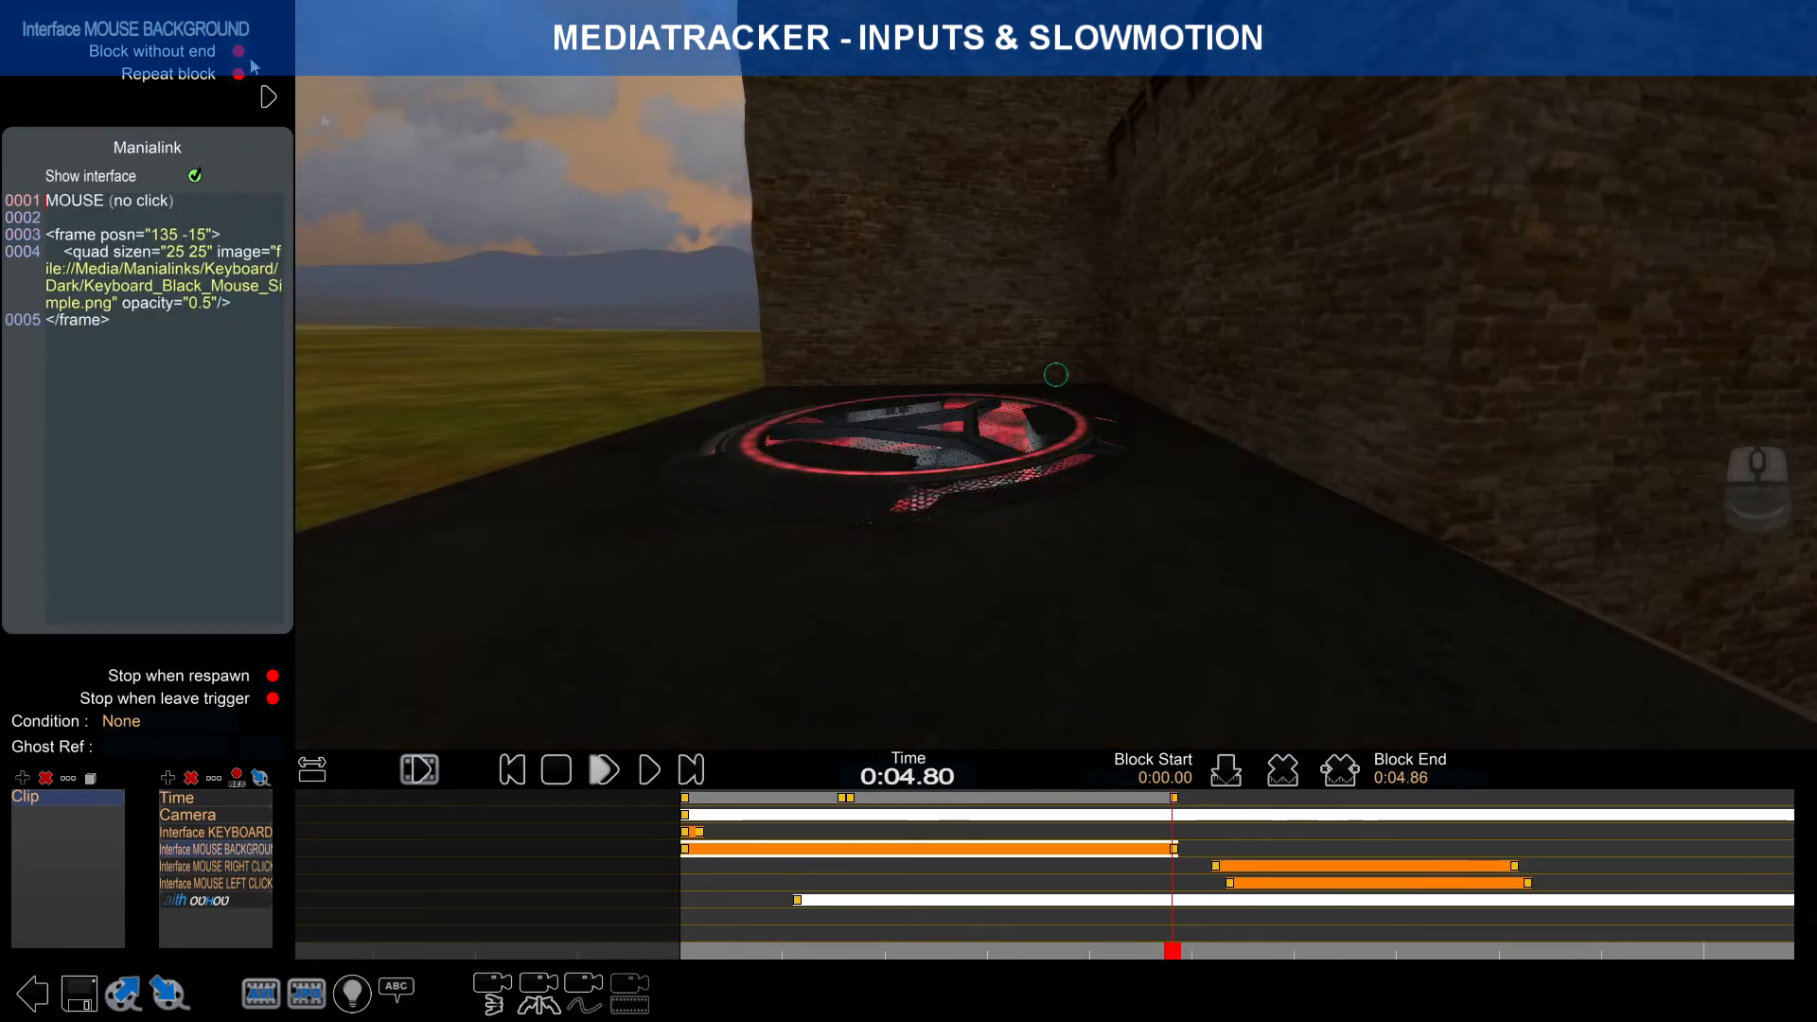
pyautogui.click(1197, 952)
pyautogui.moveTo(1198, 951)
pyautogui.mouseDown()
pyautogui.moveTo(1166, 937)
pyautogui.moveTo(1190, 933)
pyautogui.moveTo(1064, 918)
pyautogui.moveTo(689, 908)
pyautogui.mouseUp()
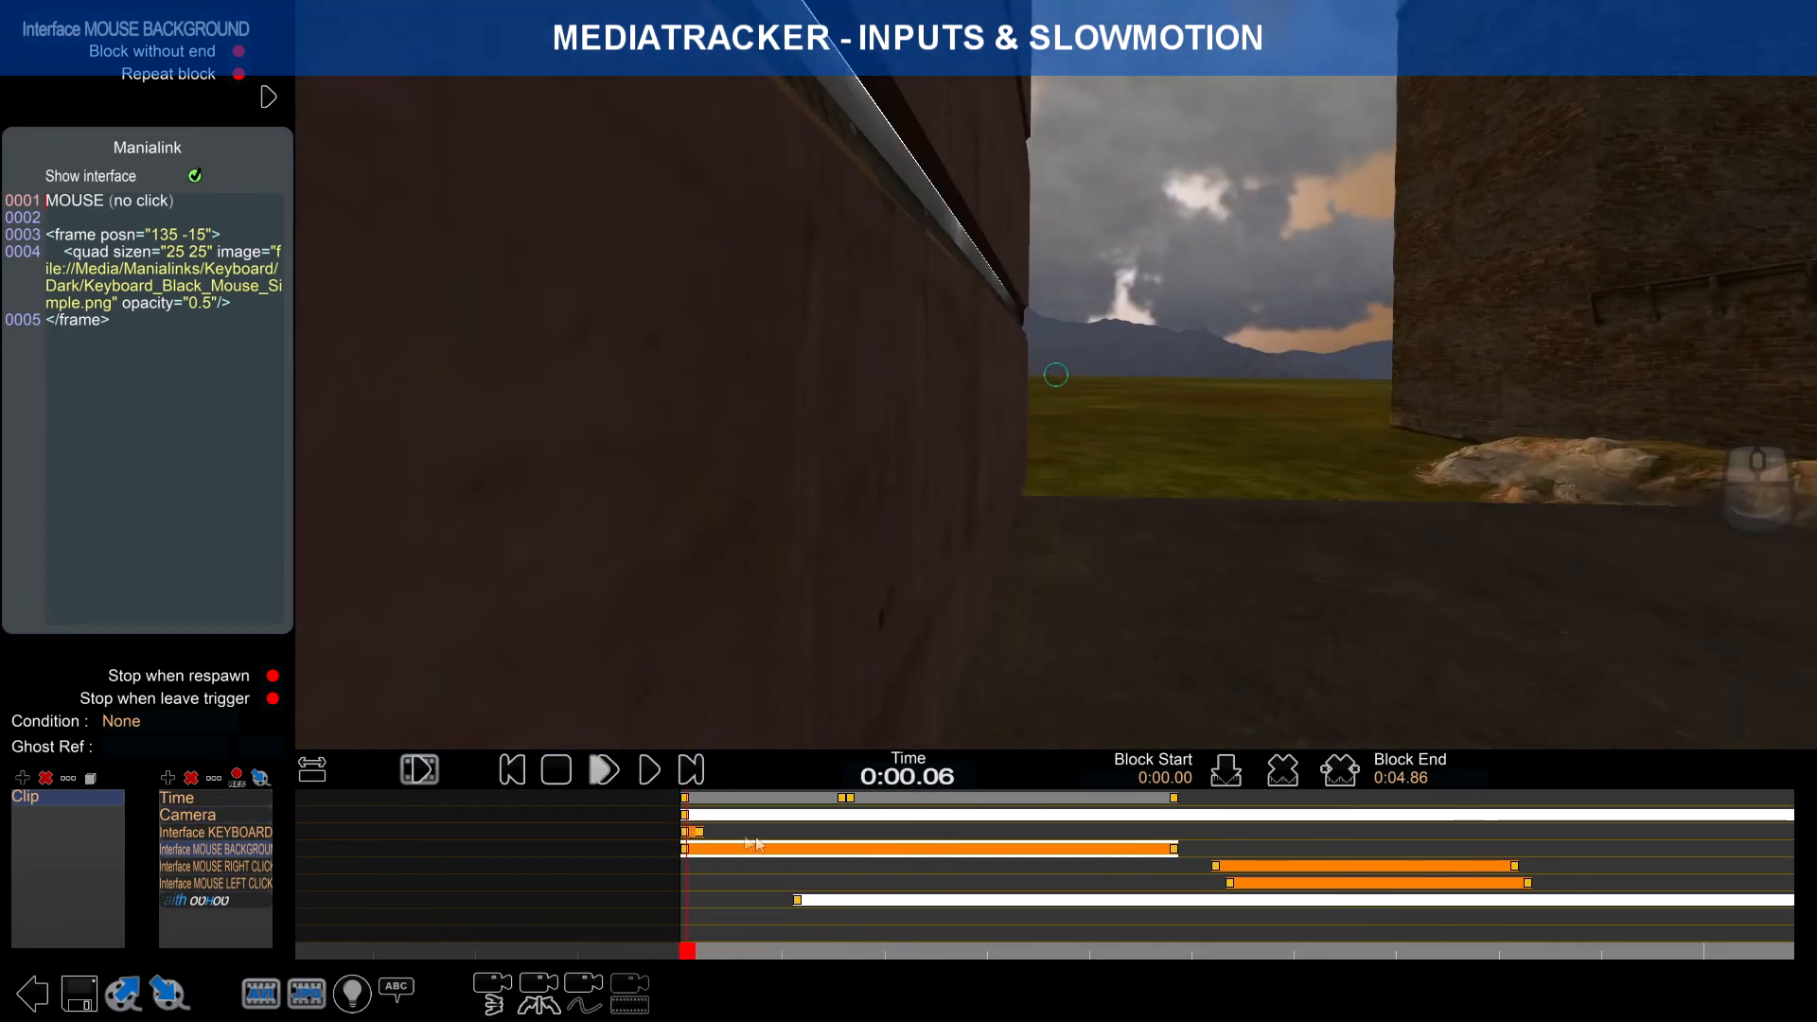
# Step: Shorten the Interface KEYBOARD block to end at 0:00.13 and raise the sound volume
pyautogui.scroll(2, 711, 849)
pyautogui.scroll(1, 720, 849)
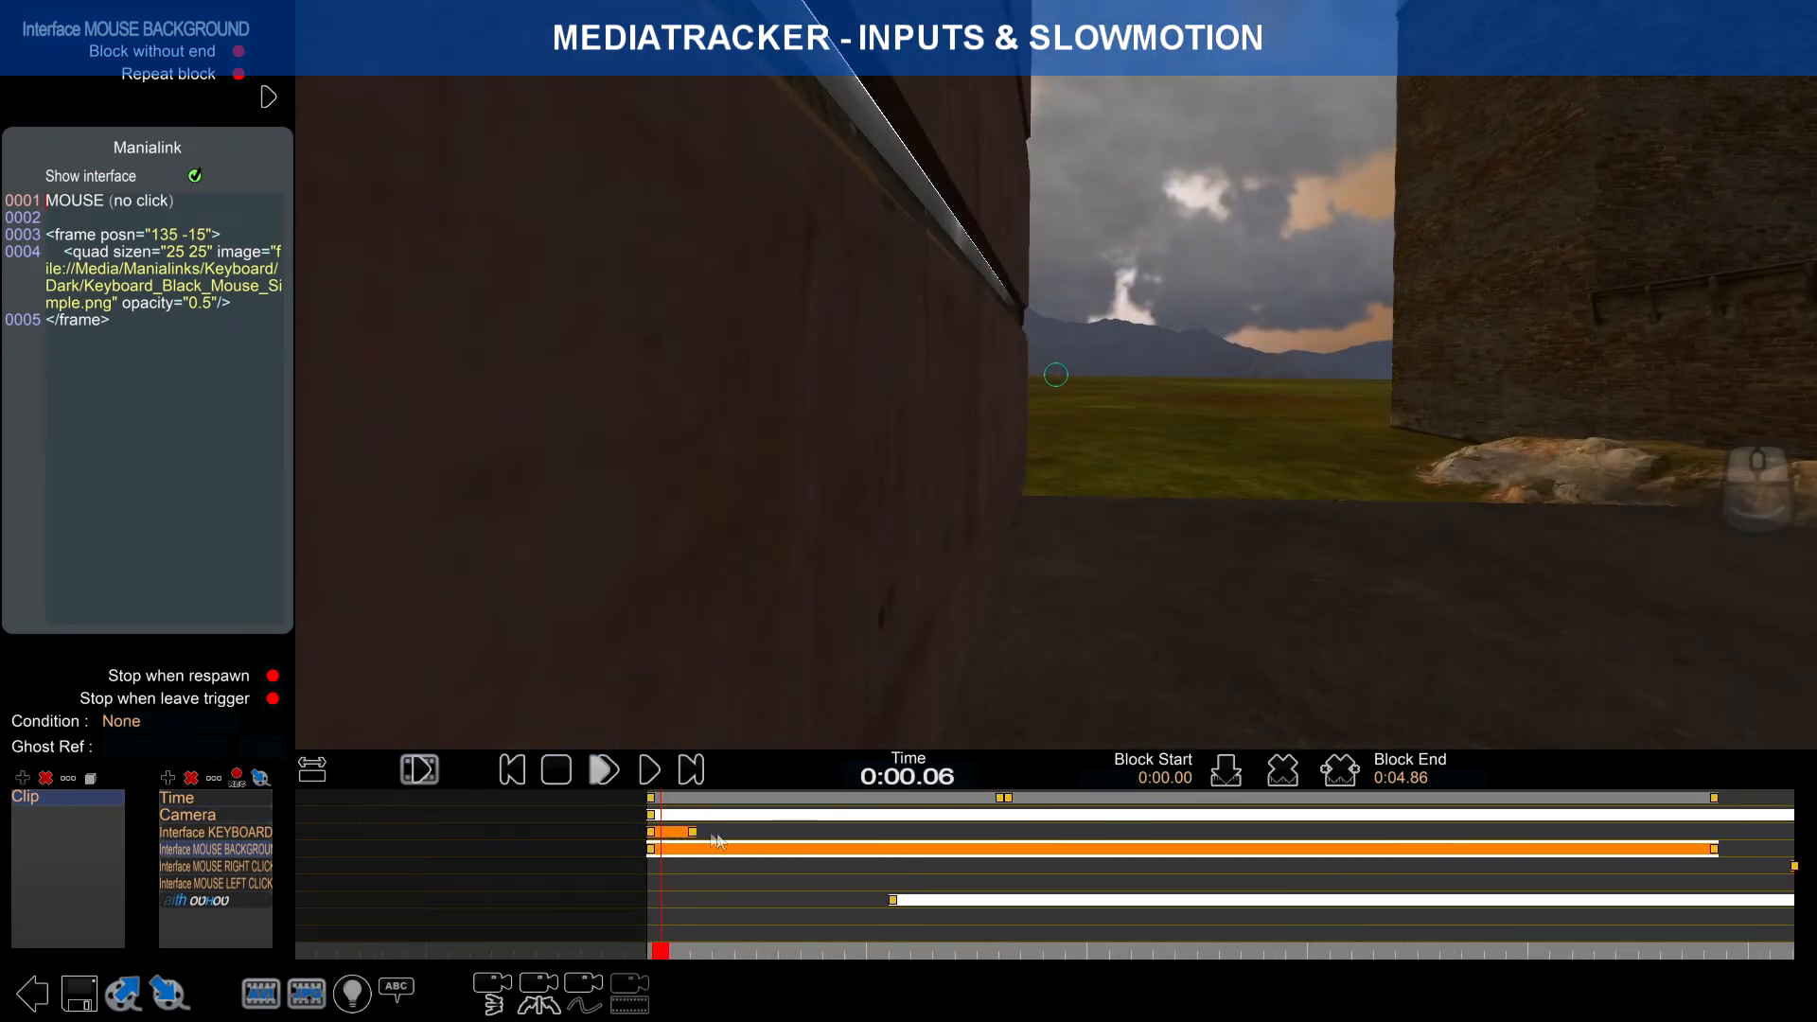
pyautogui.moveTo(694, 833); pyautogui.dragTo(671, 837)
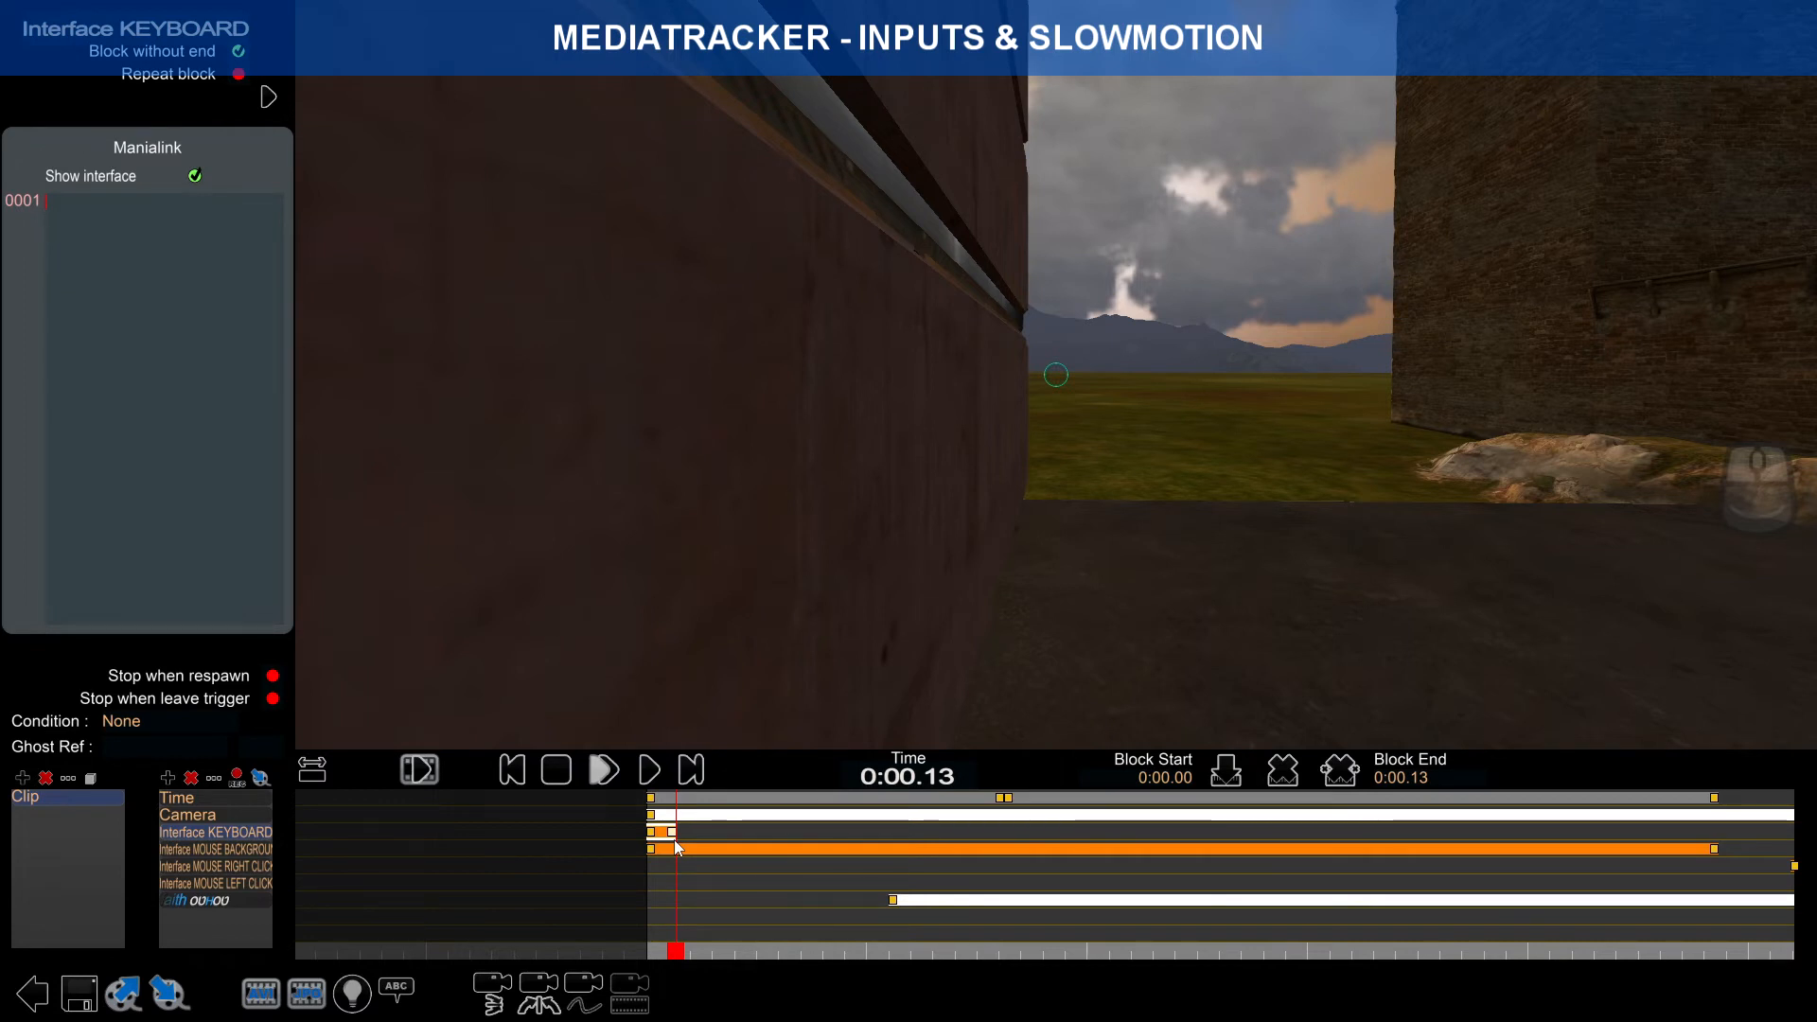
pyautogui.moveTo(1584, 19)
pyautogui.moveTo(1608, 70); pyautogui.dragTo(1646, 76)
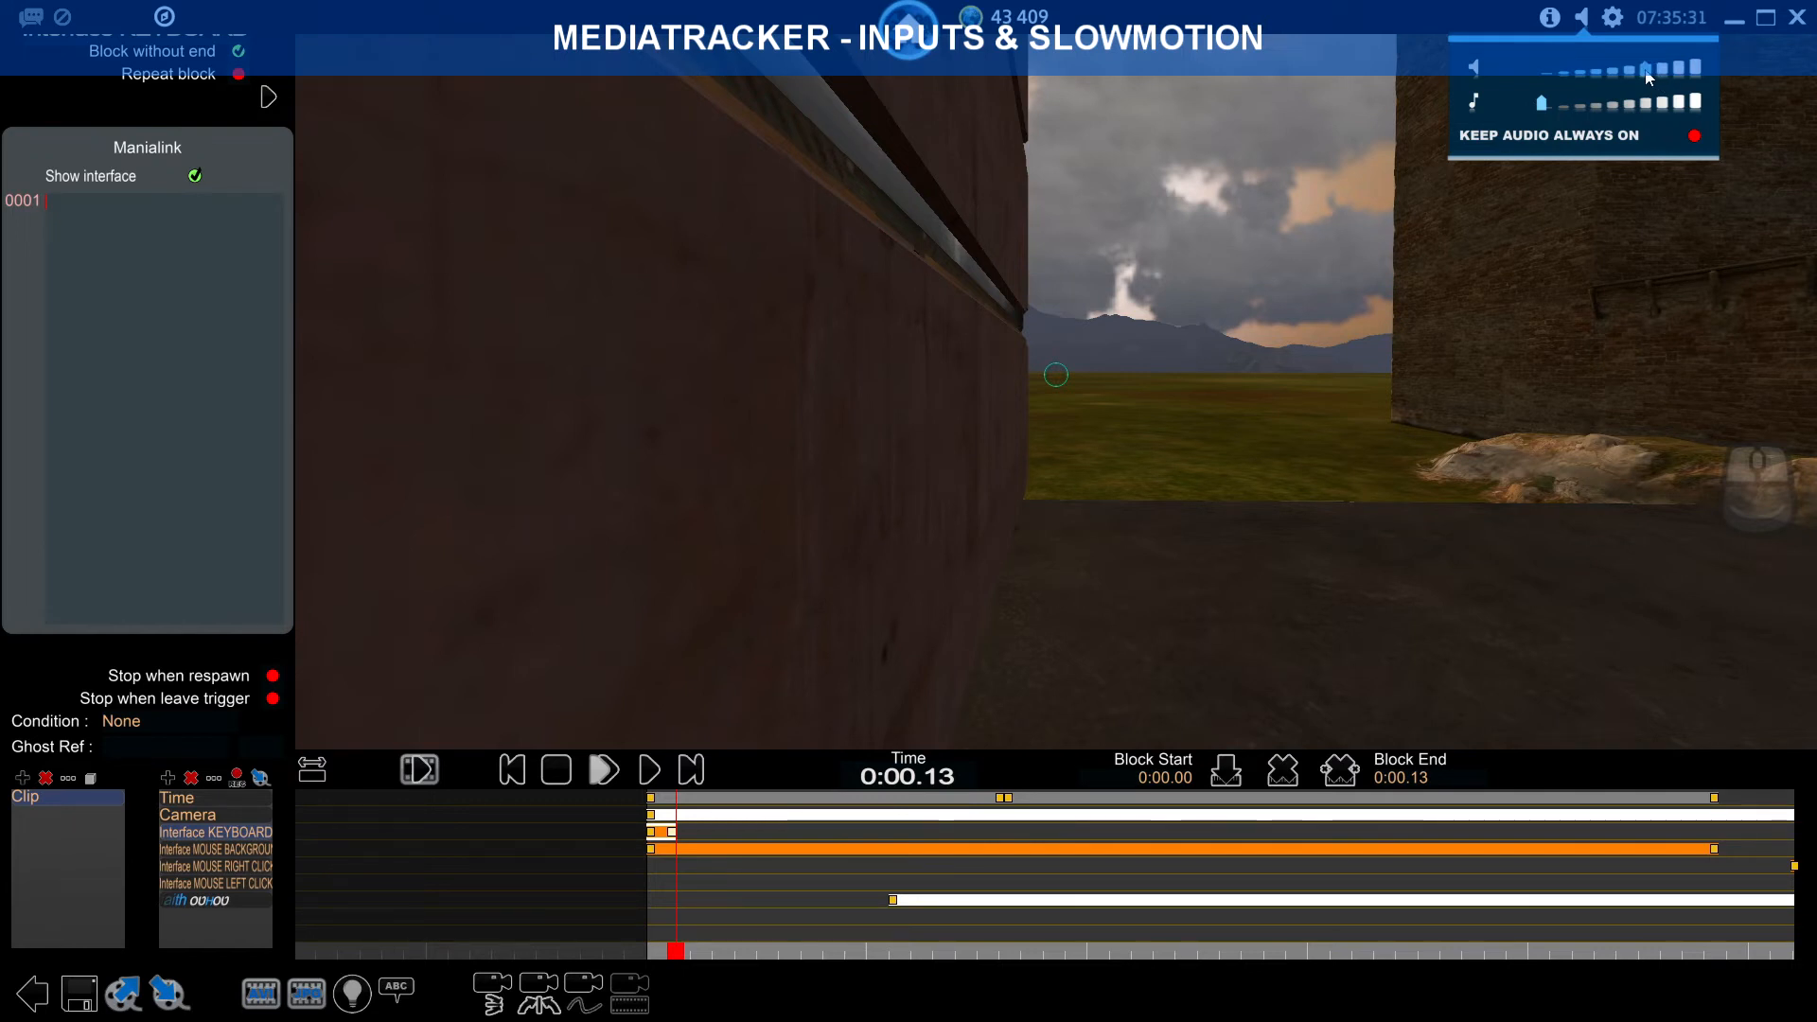
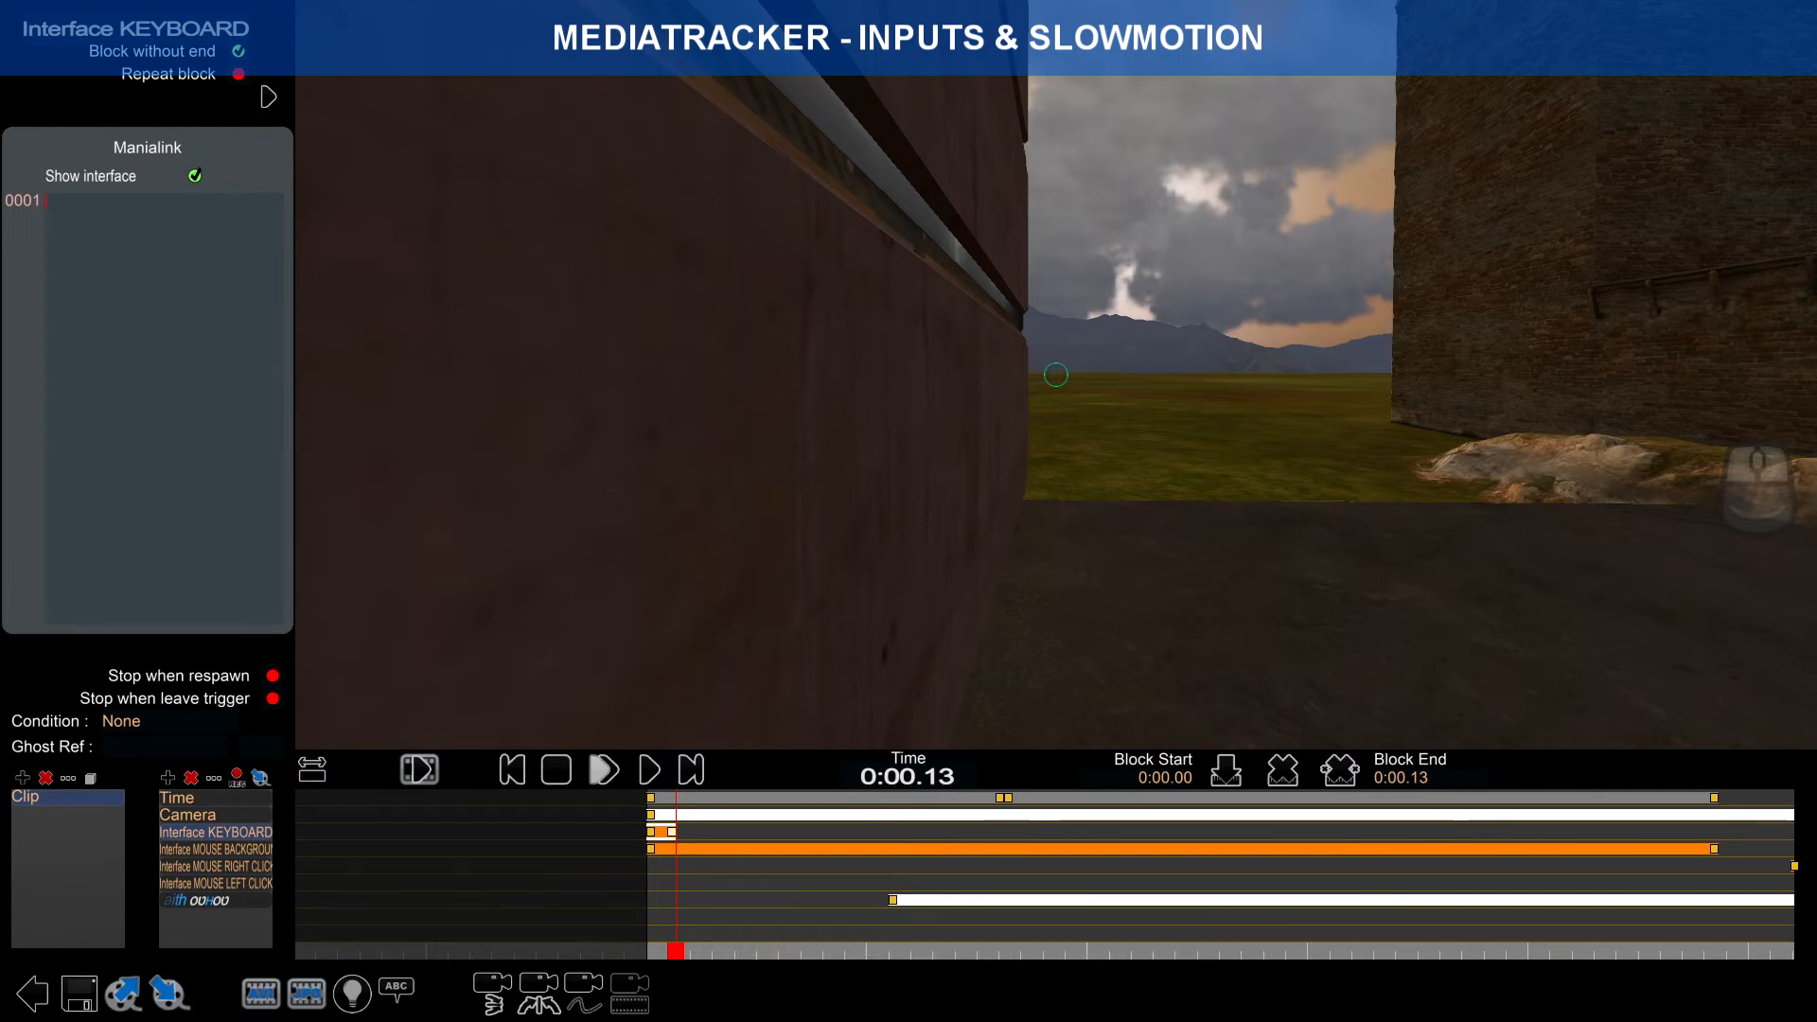
# Step: Drag the Interface KEYBOARD block's end handle until Block End reads 0:00.26
pyautogui.moveTo(673, 836); pyautogui.dragTo(704, 838)
pyautogui.scroll(3, 704, 839)
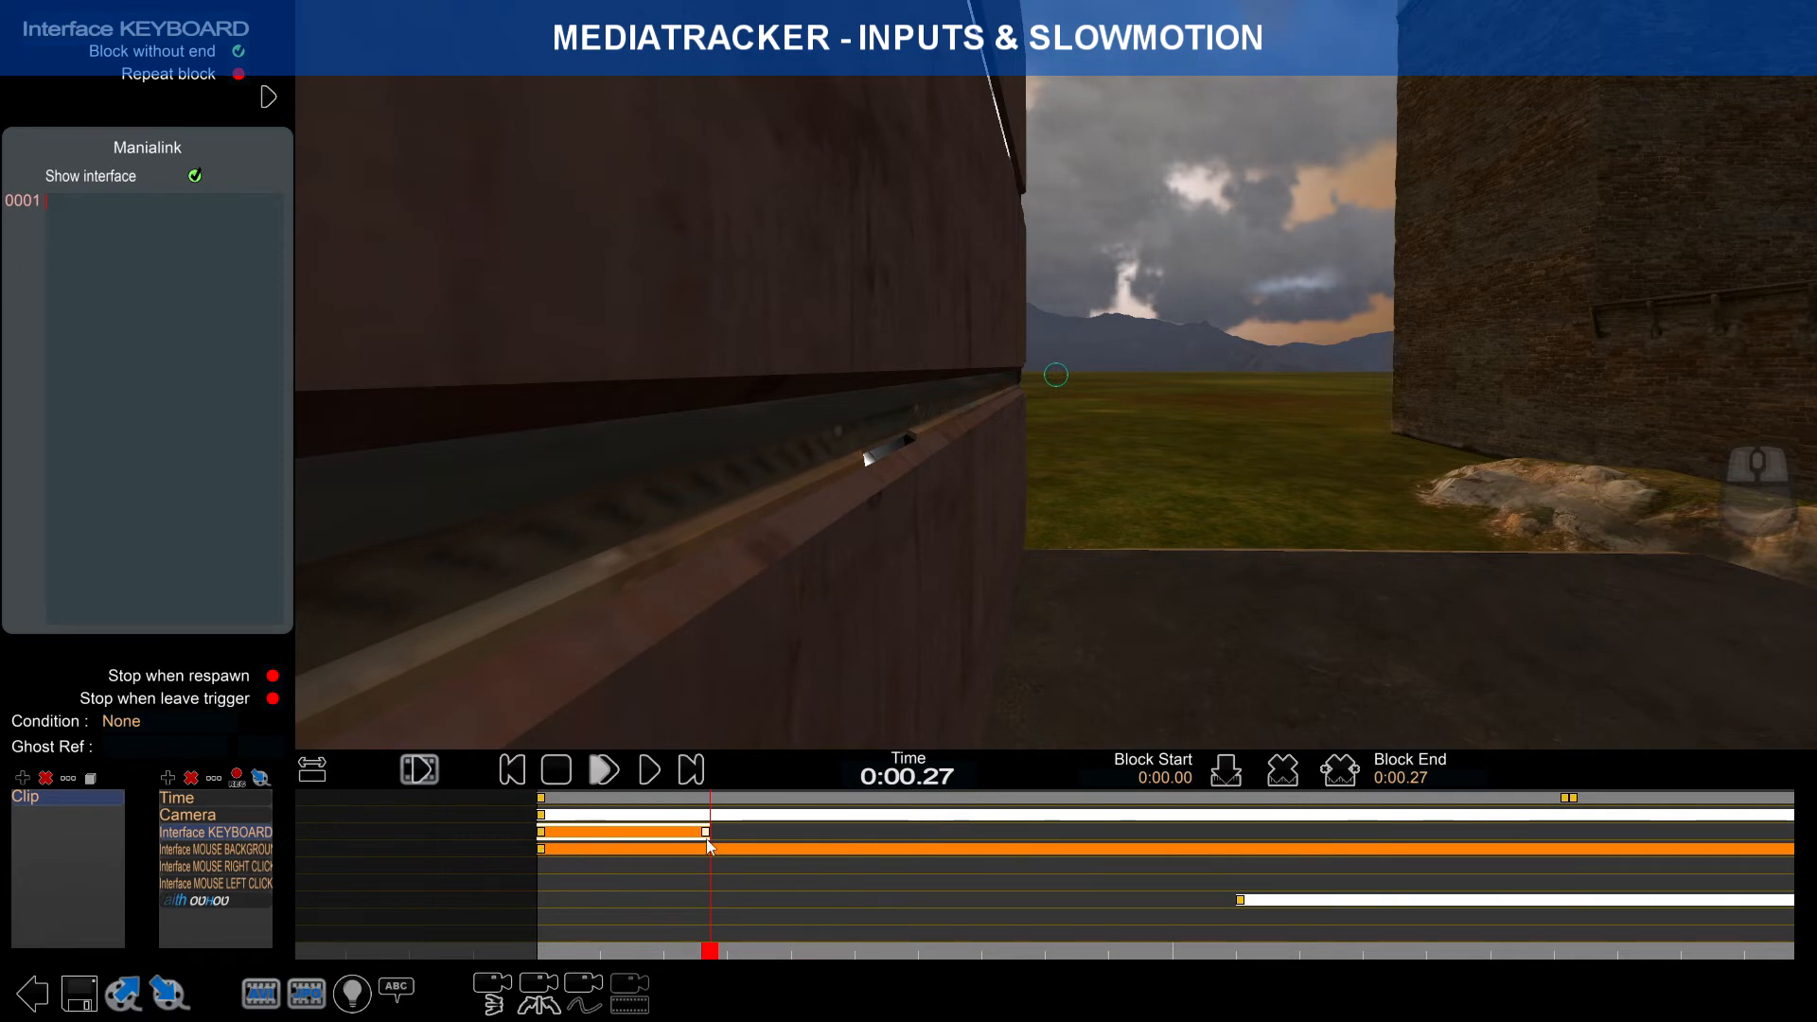
pyautogui.moveTo(706, 839); pyautogui.dragTo(783, 834)
pyautogui.scroll(5, 706, 836)
pyautogui.scroll(-3, 933, 875)
pyautogui.scroll(3, 844, 861)
pyautogui.moveTo(787, 832)
pyautogui.mouseDown()
pyautogui.moveTo(755, 837)
pyautogui.moveTo(798, 837)
pyautogui.mouseUp()
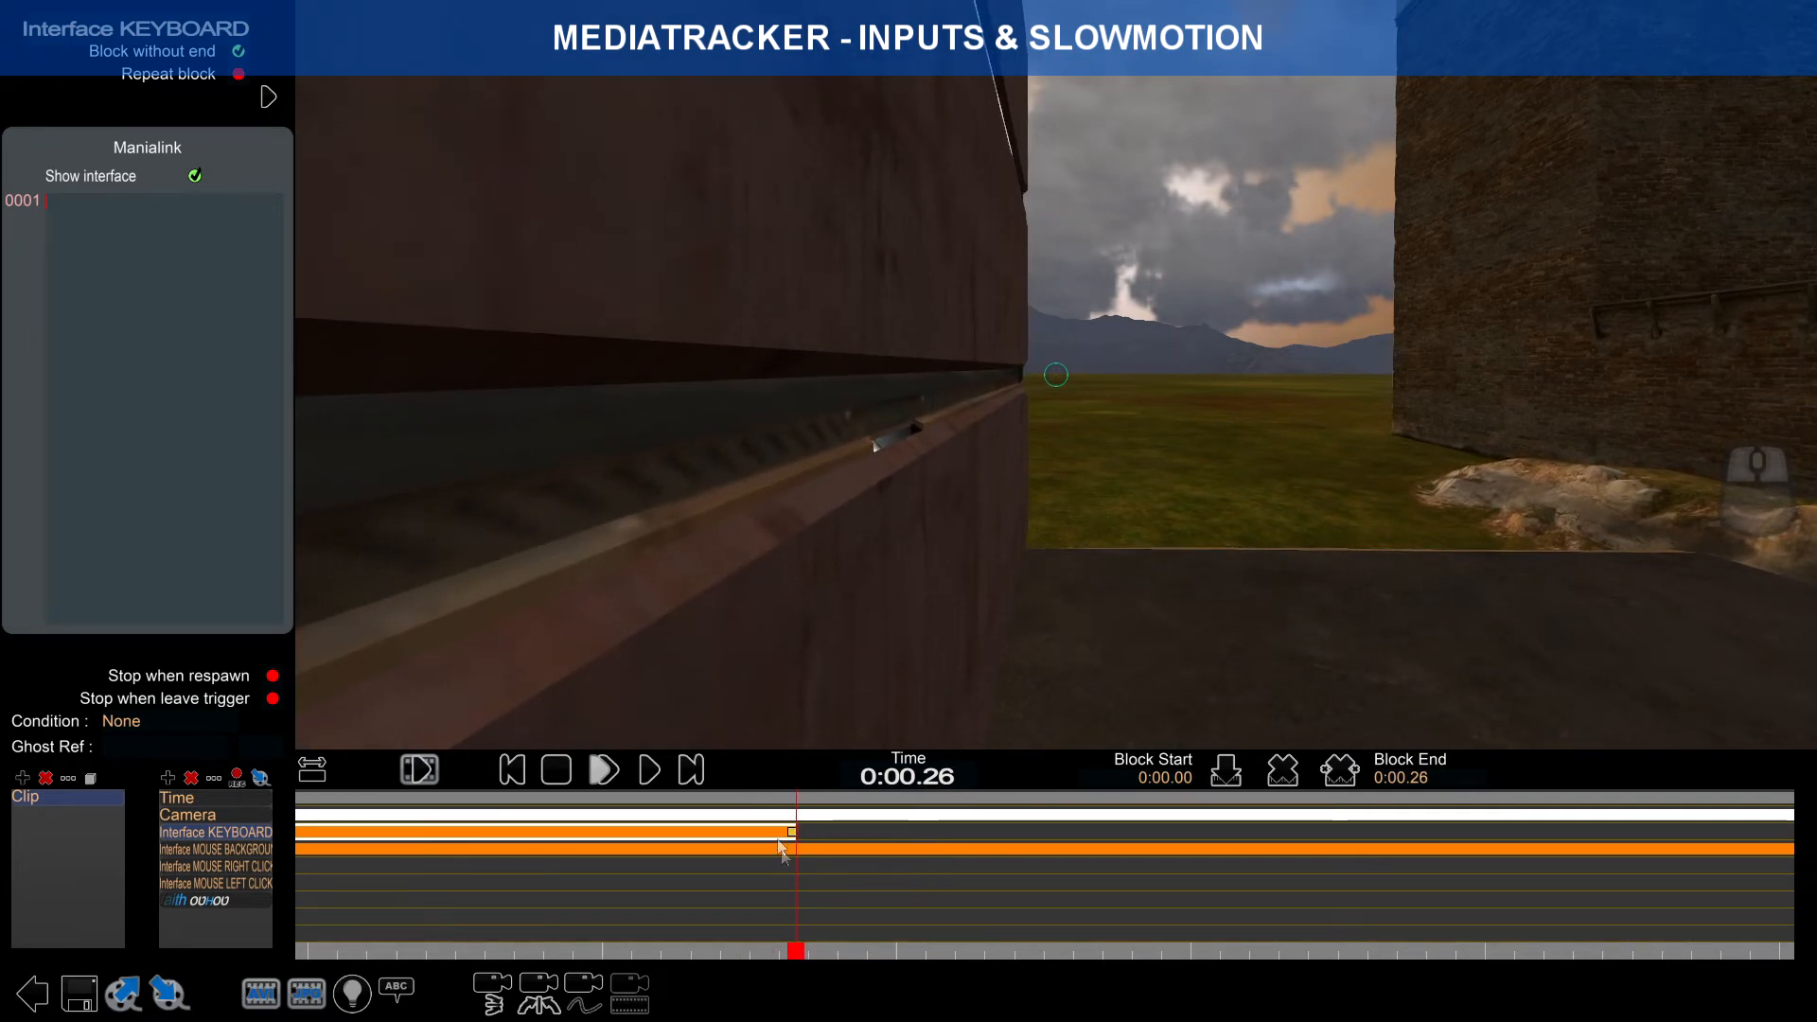
# Step: Fit the whole clip in the timeline and bring the keyboard block's end back into view
pyautogui.click(316, 779)
pyautogui.scroll(3, 374, 869)
pyautogui.moveTo(553, 866); pyautogui.dragTo(1184, 872, button='right')
pyautogui.scroll(10, 1184, 871)
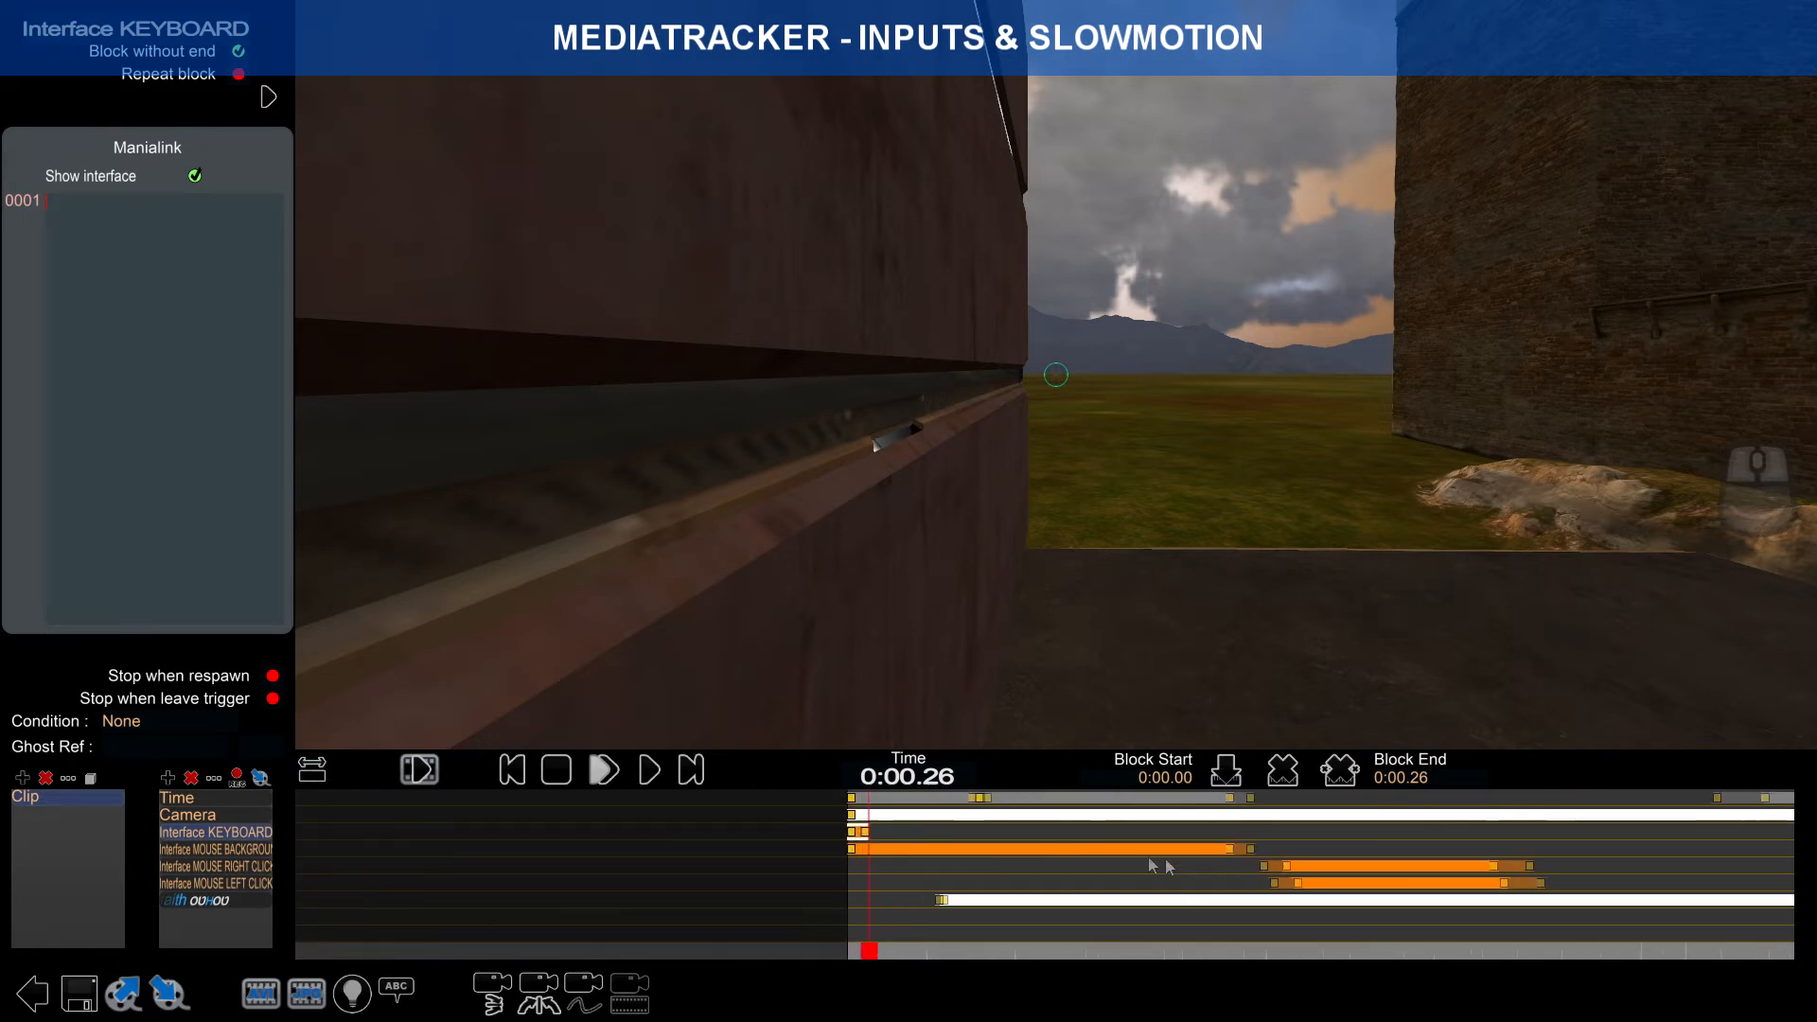
pyautogui.moveTo(1027, 860); pyautogui.dragTo(899, 863, button='right')
pyautogui.scroll(2, 852, 859)
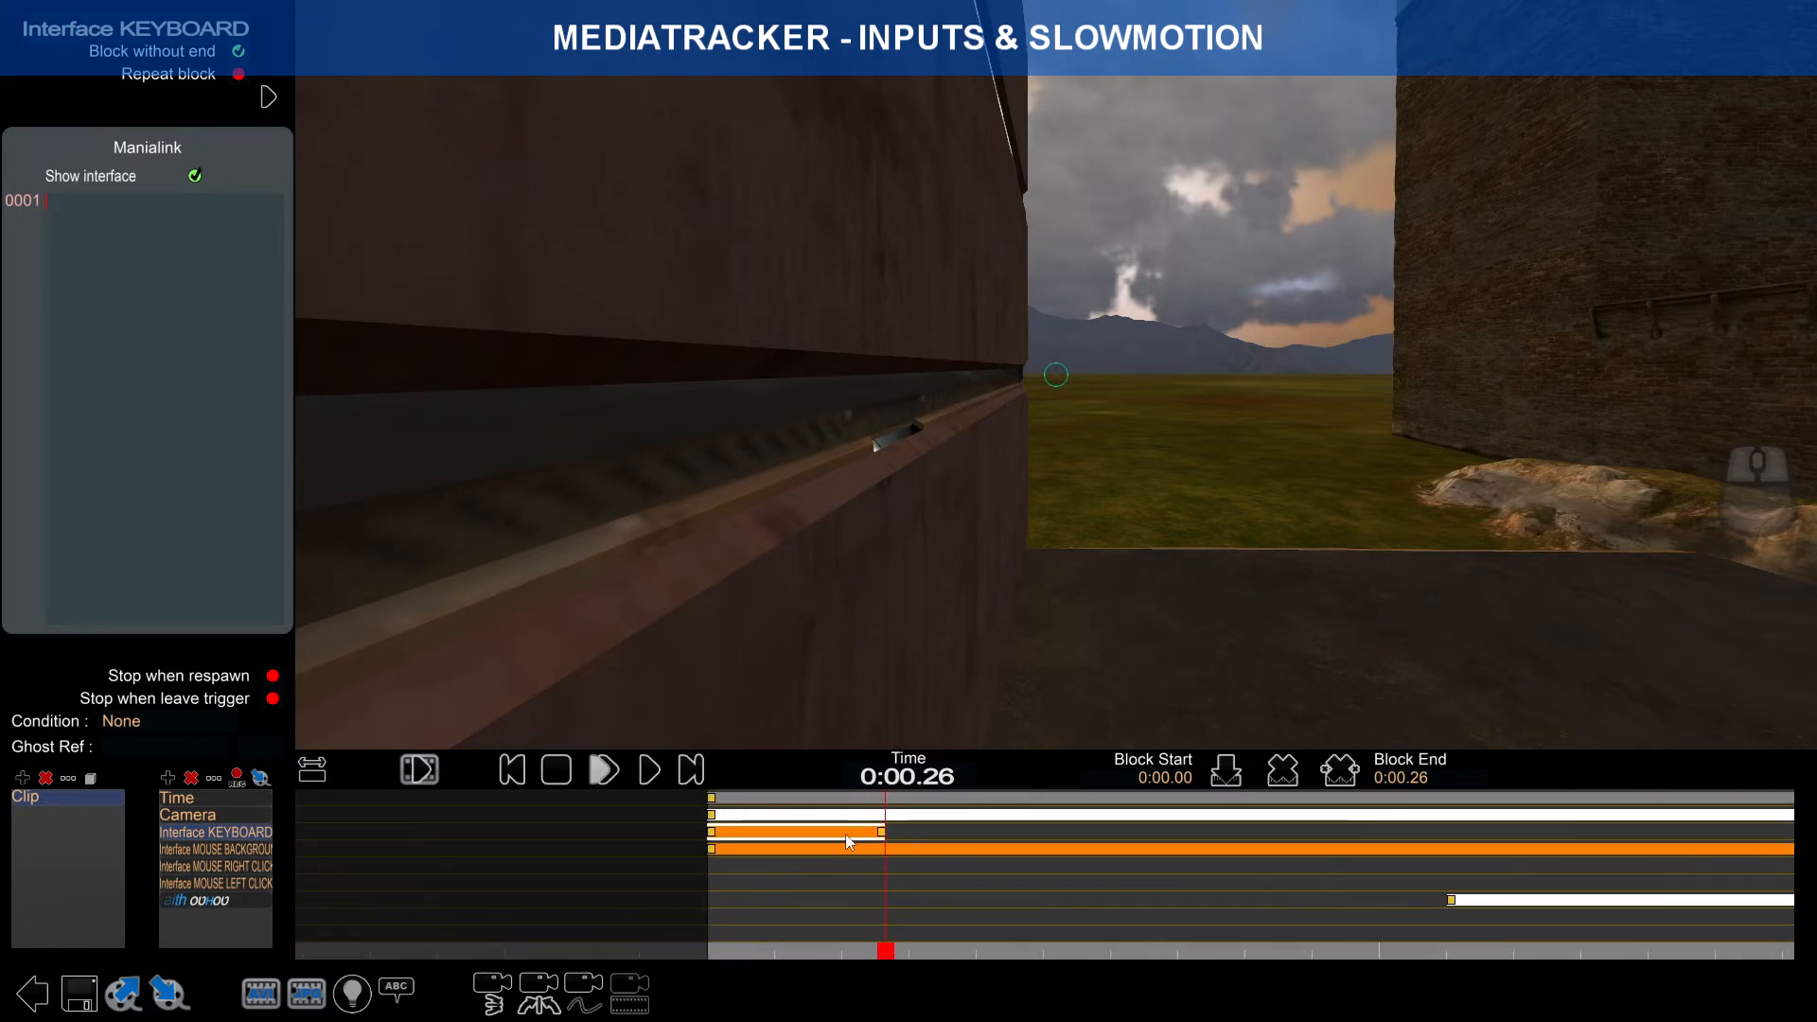
# Step: Paste the arrow-key overlay code into the first keyboard block's Manialink and preview it
pyautogui.write('KEYBOARD (Static)  <frame id="Frame_SpecKeys" posn="105 -26" scale="0.5"> \t<quad id="Down" posn="0 0" sizen="30 30" image="file://Media/Manialinks/Keyboard/Dark/Keyboard_Black_Arrow_Down.png" opacity="0.5"/> \t<quad id="Up" posn="0 22" sizen="30 30" image="file://Media/Manialinks/Keyboard/Dark/Keyboard_Black_Arrow_Up.png" opacity="0.5"/> \t<quad id="Right" posn="22 0" sizen="30 30" image="file://Media/Manialinks/Keyboard/Dark/Keyboard_Black_Arrow_Right.png" opacity="0.5"/> \t<quad id="Left" posn="-22 0" sizen="30 30" image="file://Media/Manialinks/Keyboard/Dark/Keyboard_Black_Arrow_Left.png" opacity="0.5"/> </frame>')
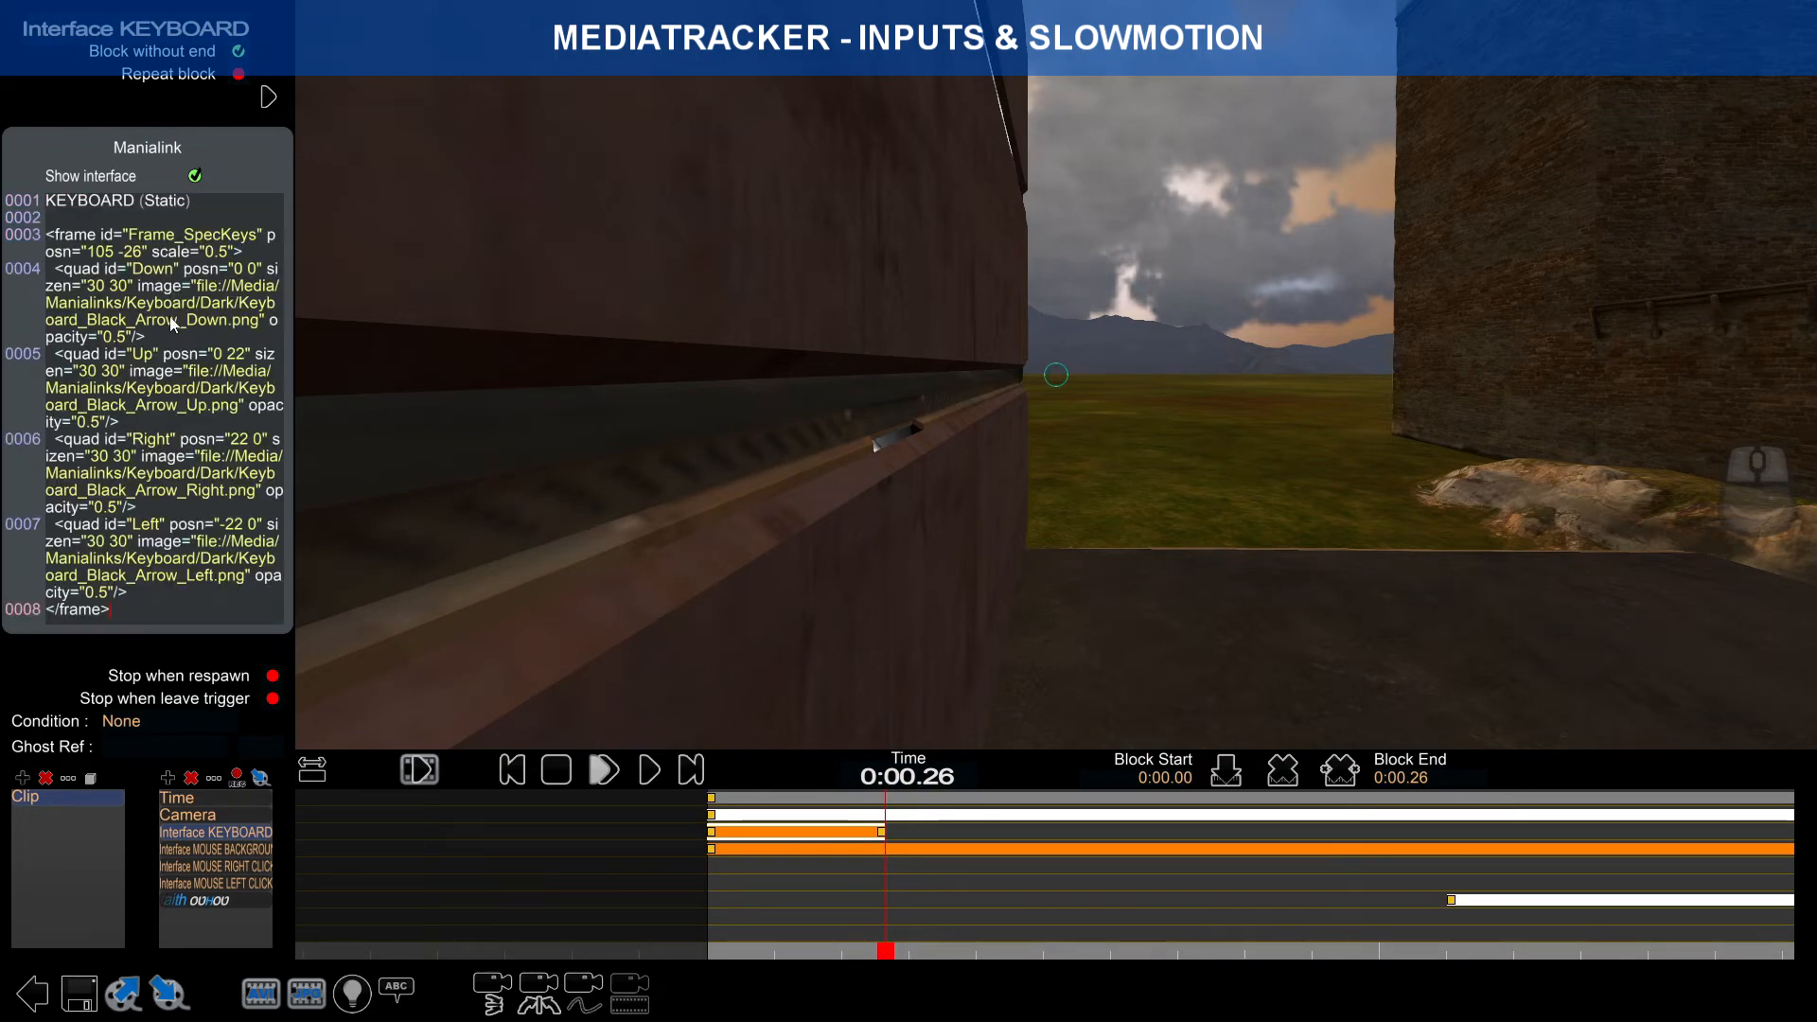
pyautogui.press('Return')
pyautogui.click(822, 951)
pyautogui.moveTo(821, 954); pyautogui.dragTo(905, 882)
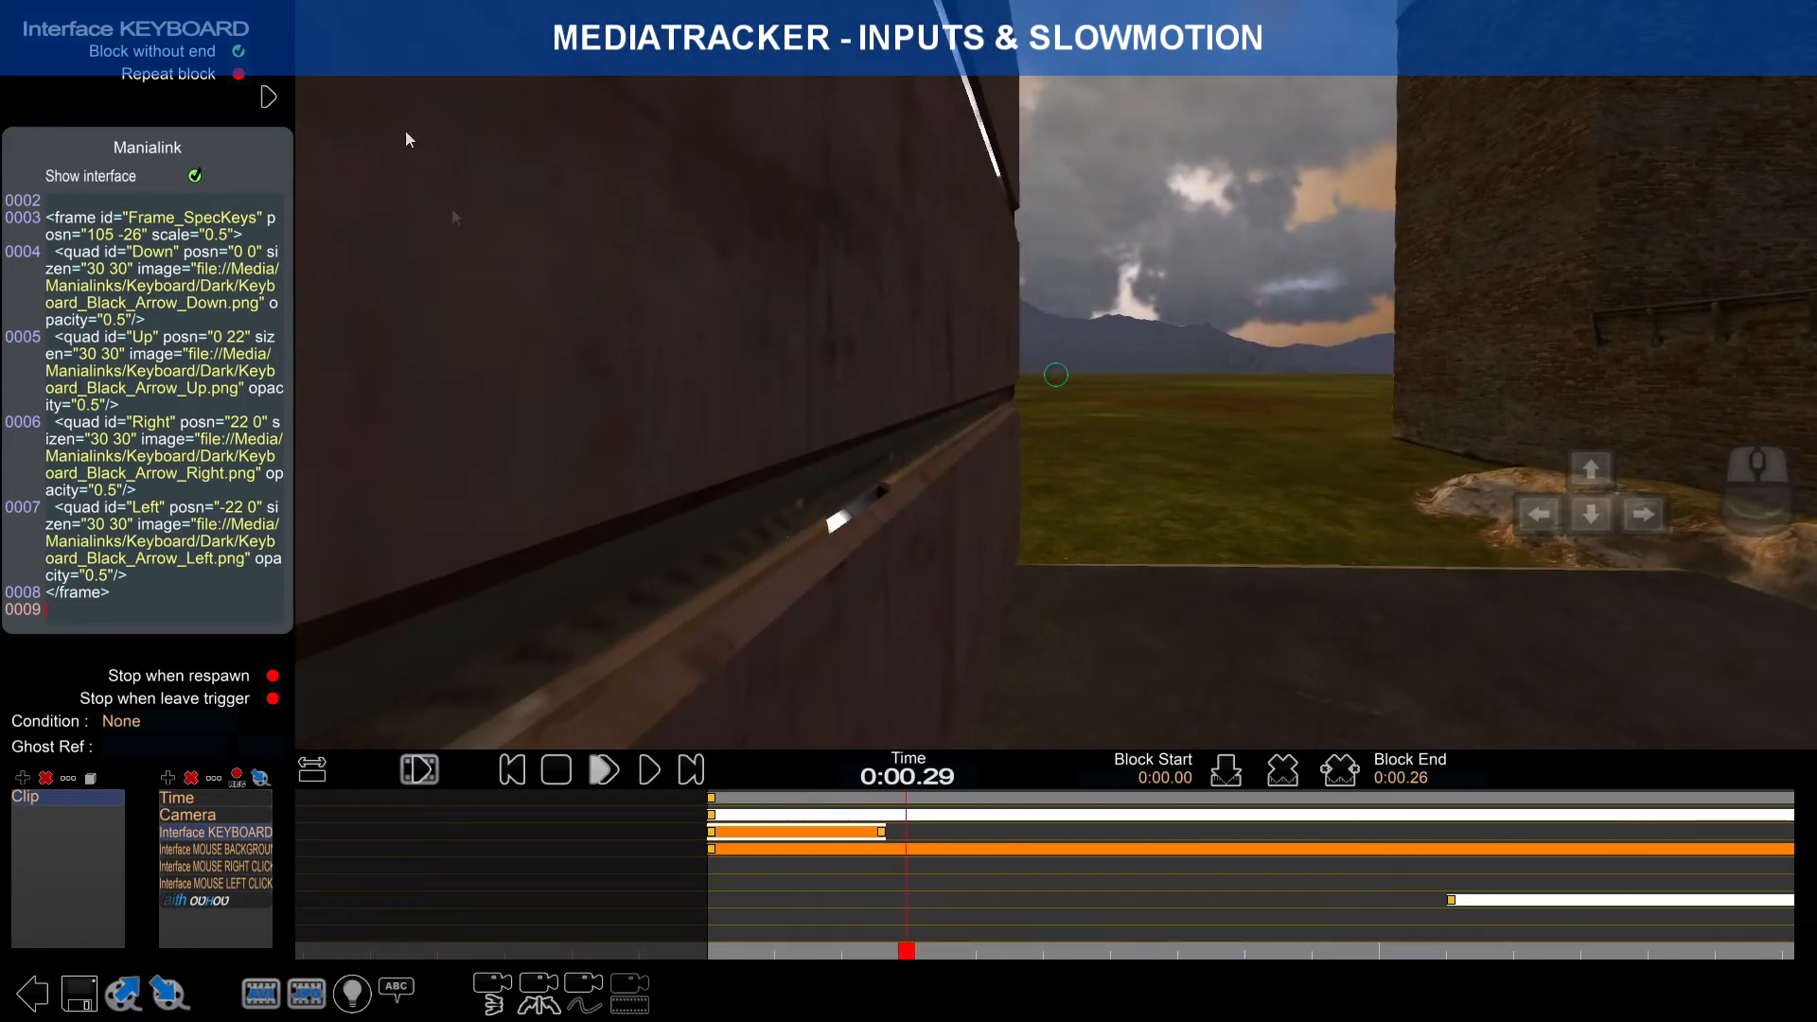
# Step: Turn off Block without end on the first keyboard block and check it ends at 0:00.26
pyautogui.click(241, 53)
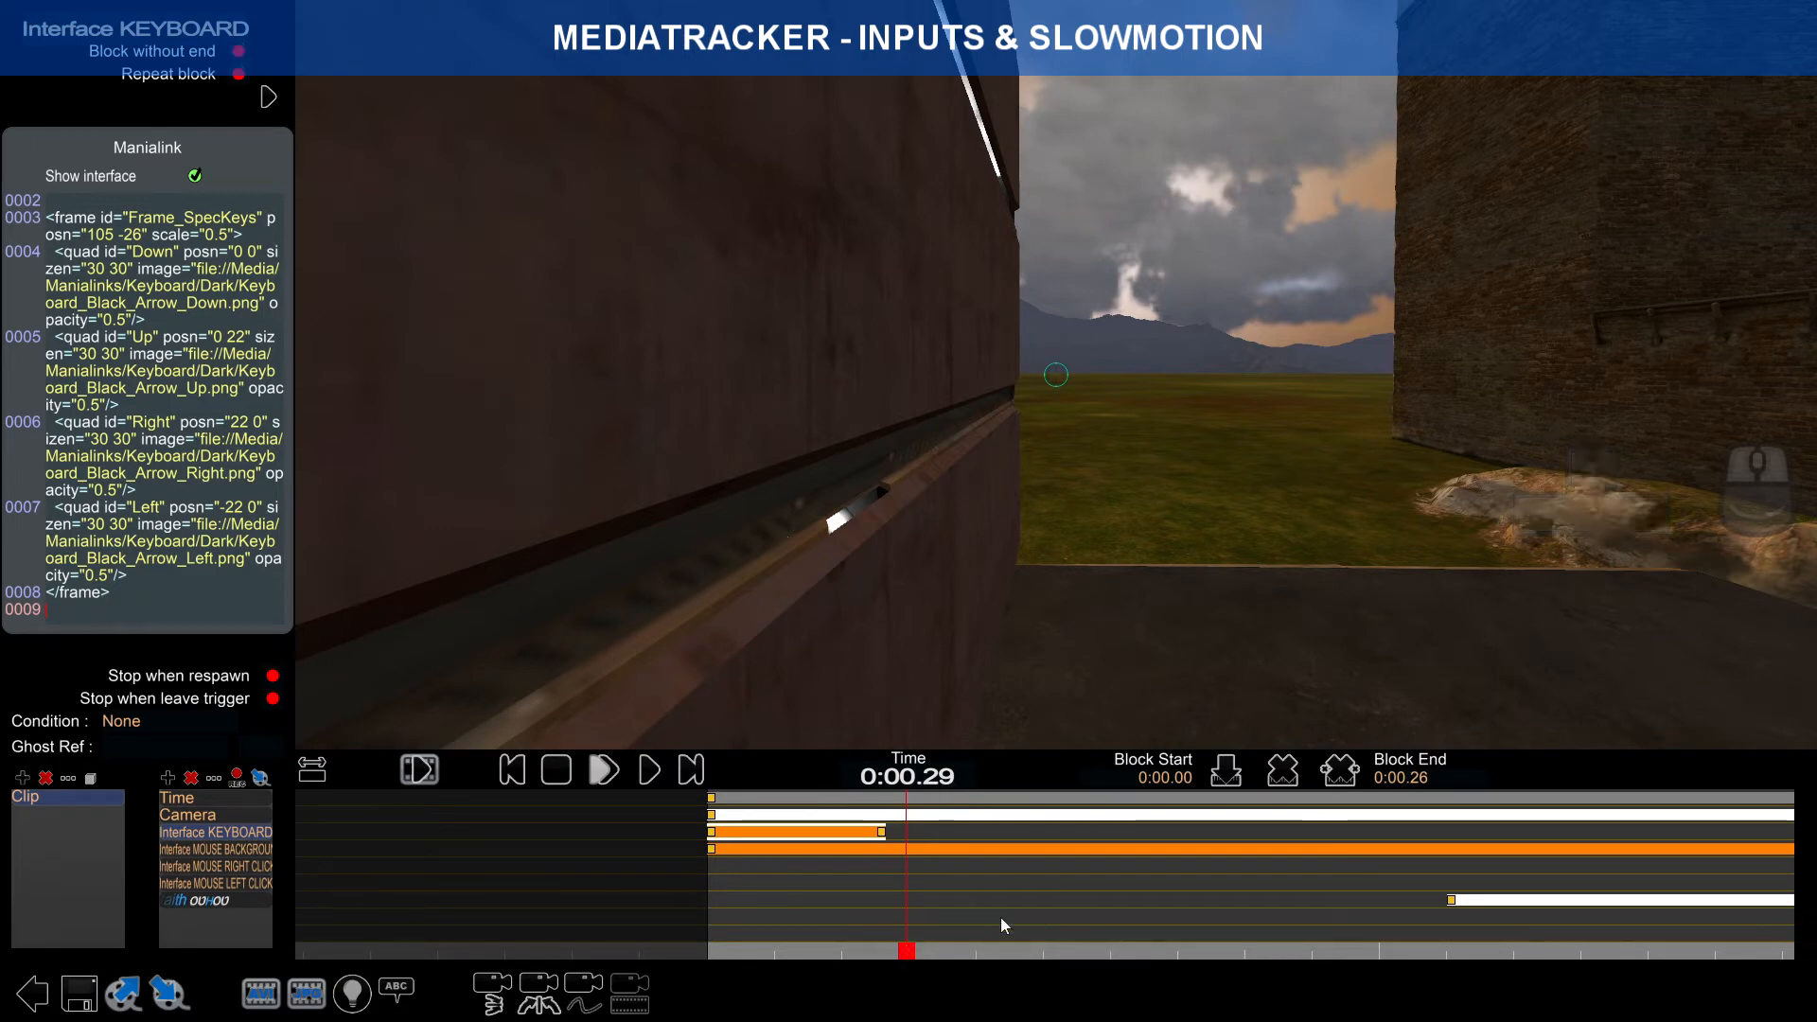
pyautogui.moveTo(906, 960); pyautogui.dragTo(884, 916)
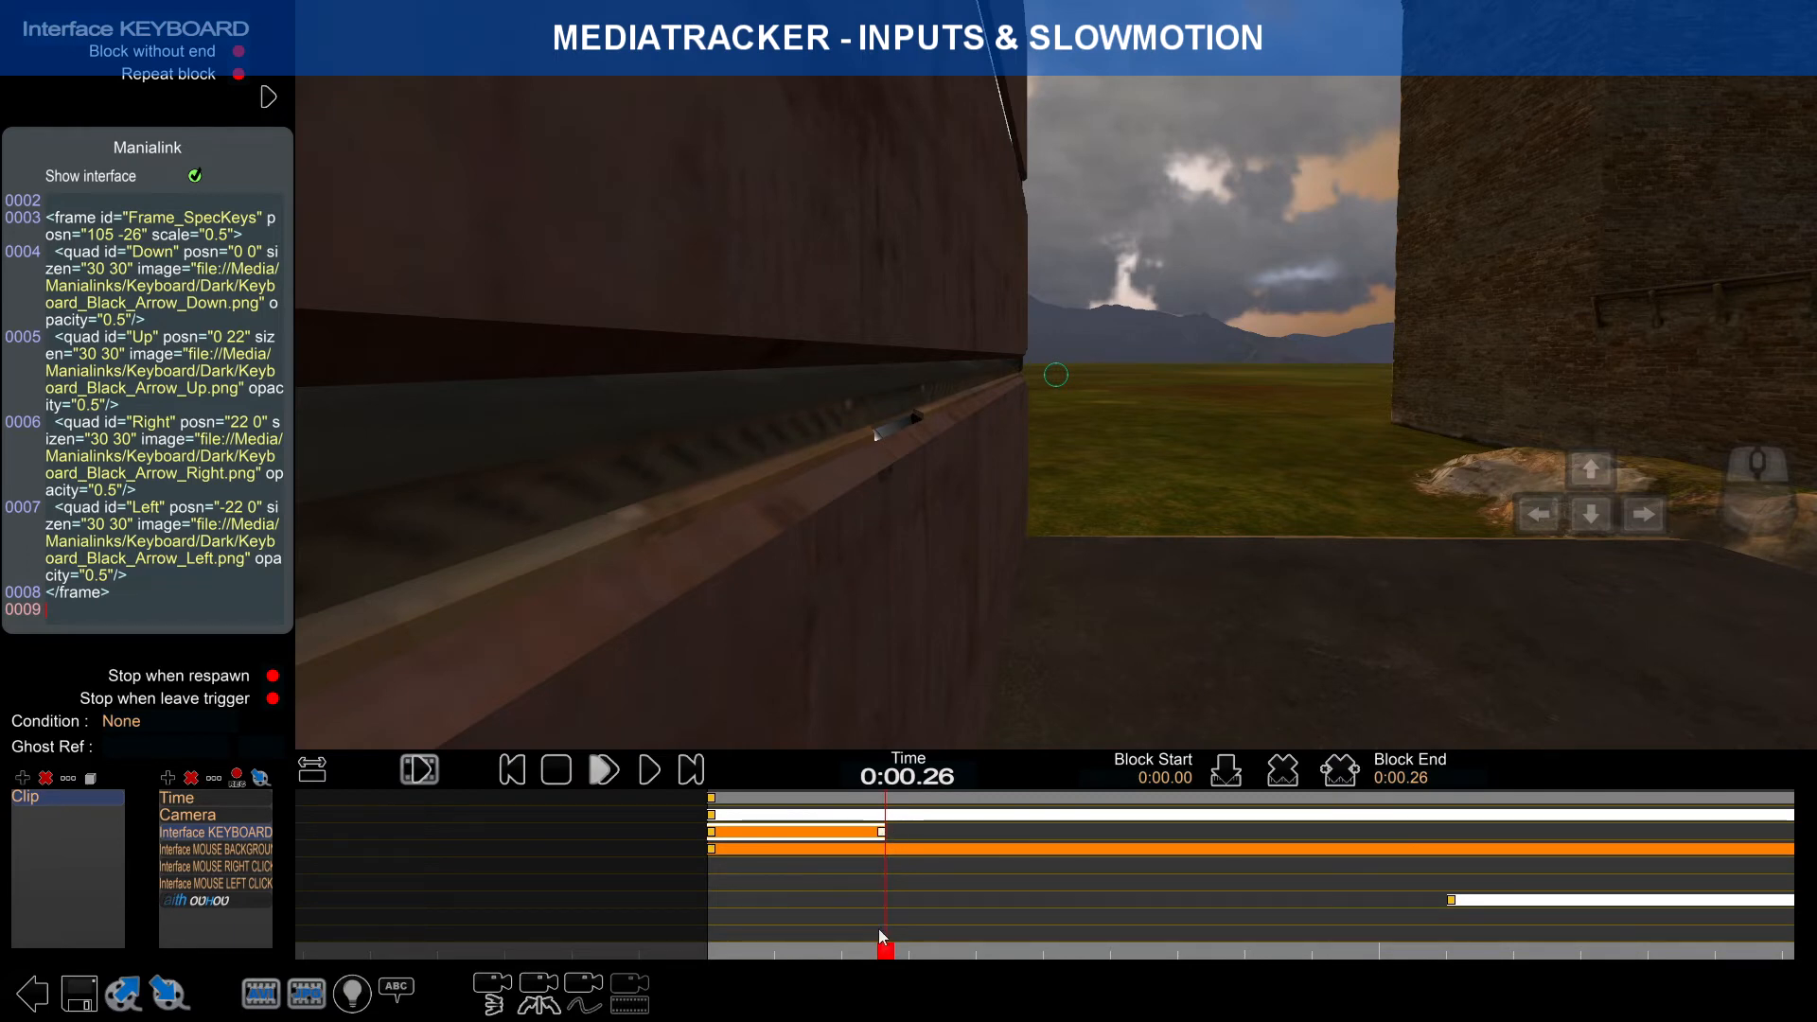
pyautogui.click(891, 954)
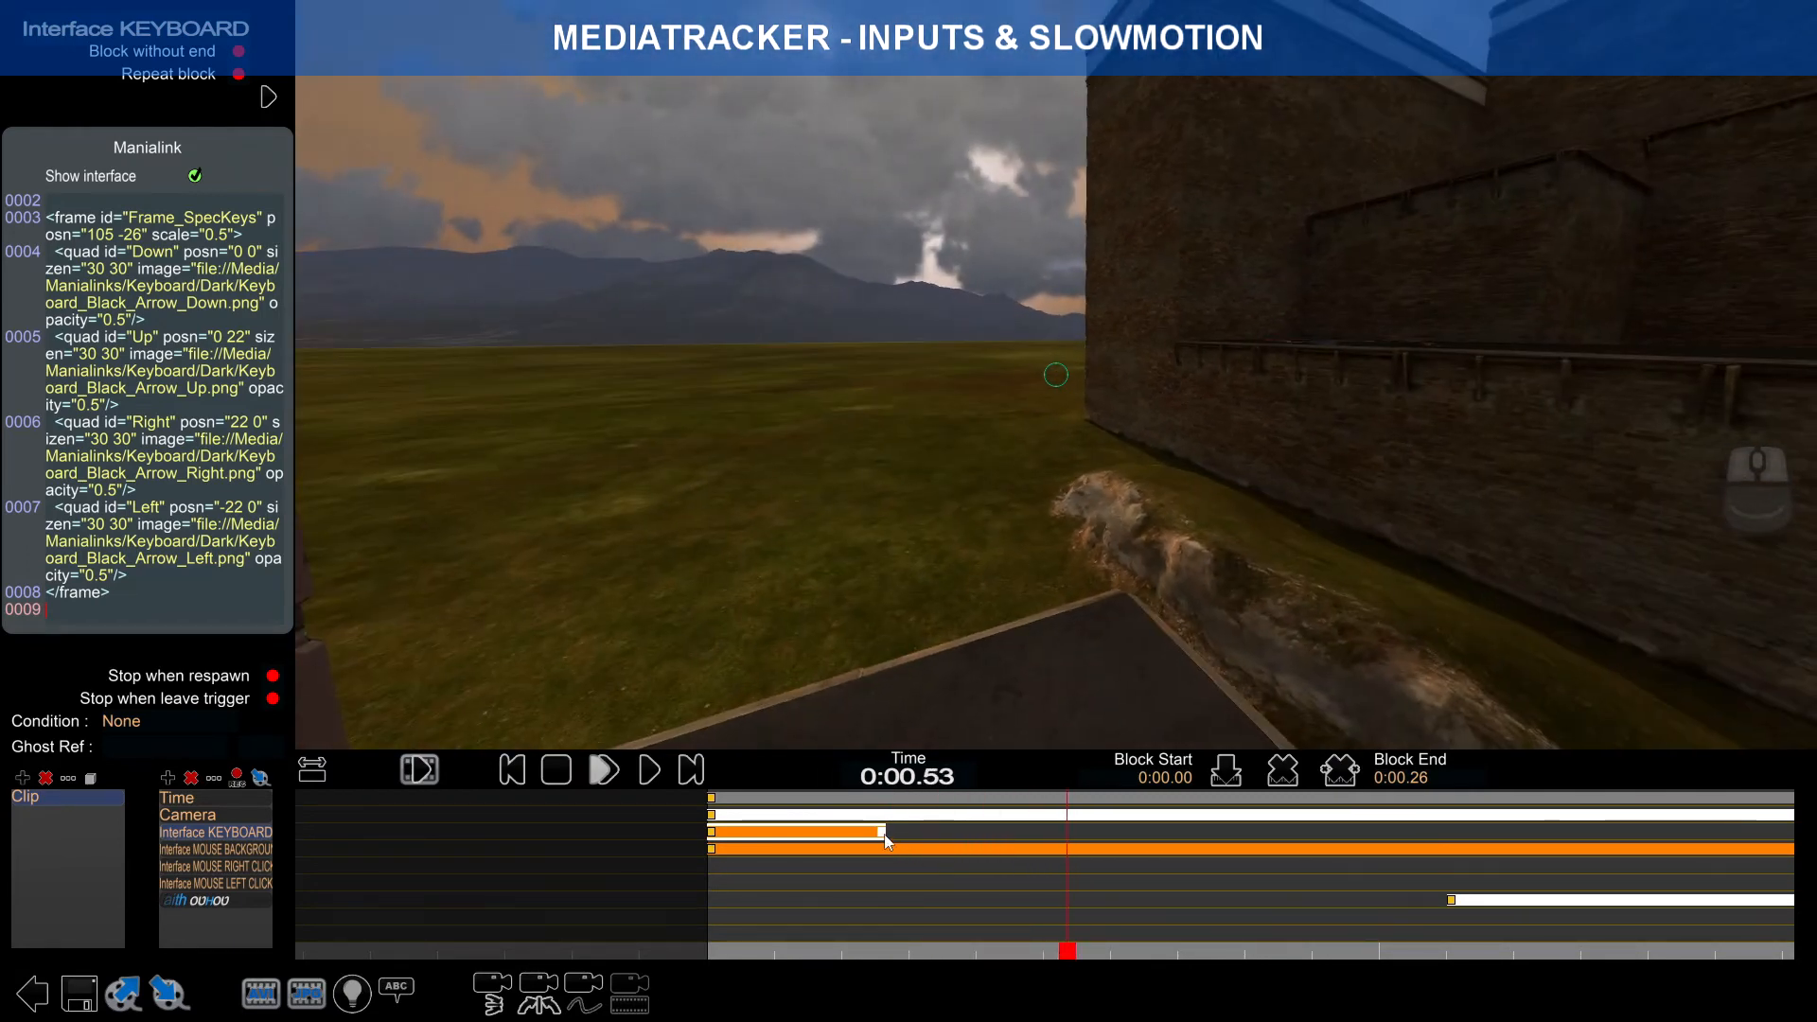
pyautogui.click(884, 834)
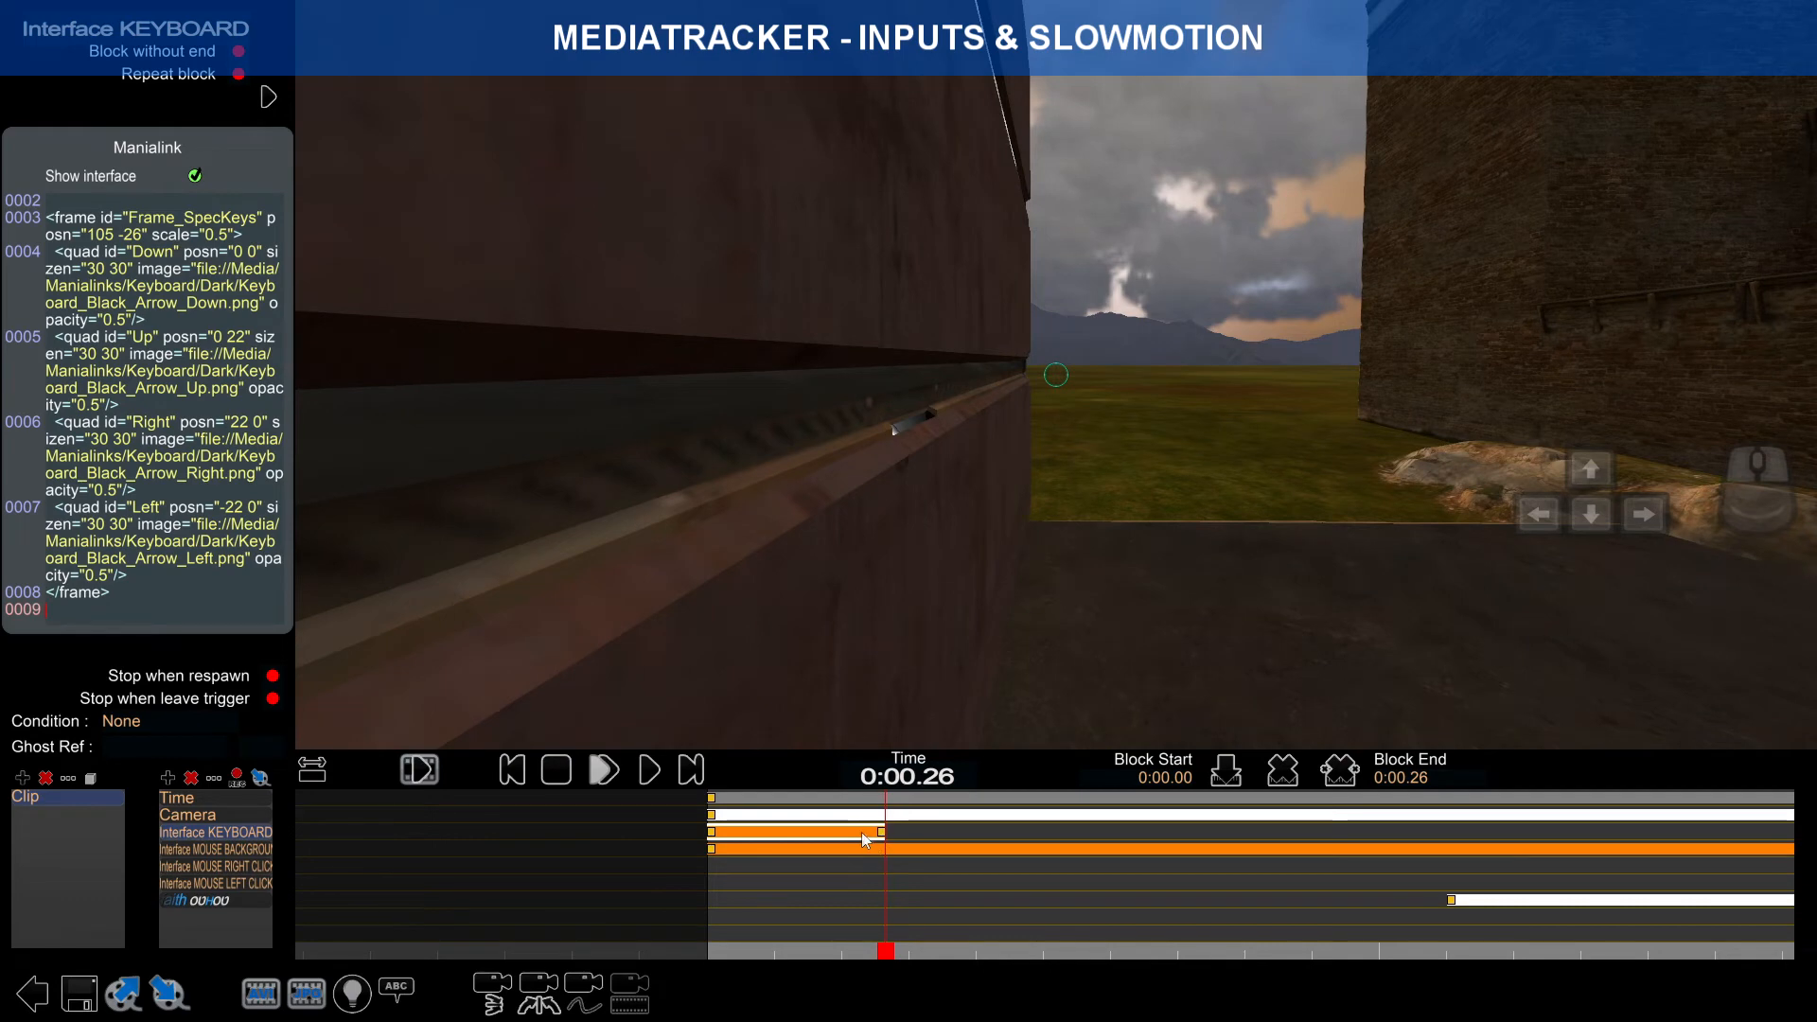
# Step: Add a second keyboard block spanning 0:00.26 to 0:00.53
pyautogui.click(946, 832)
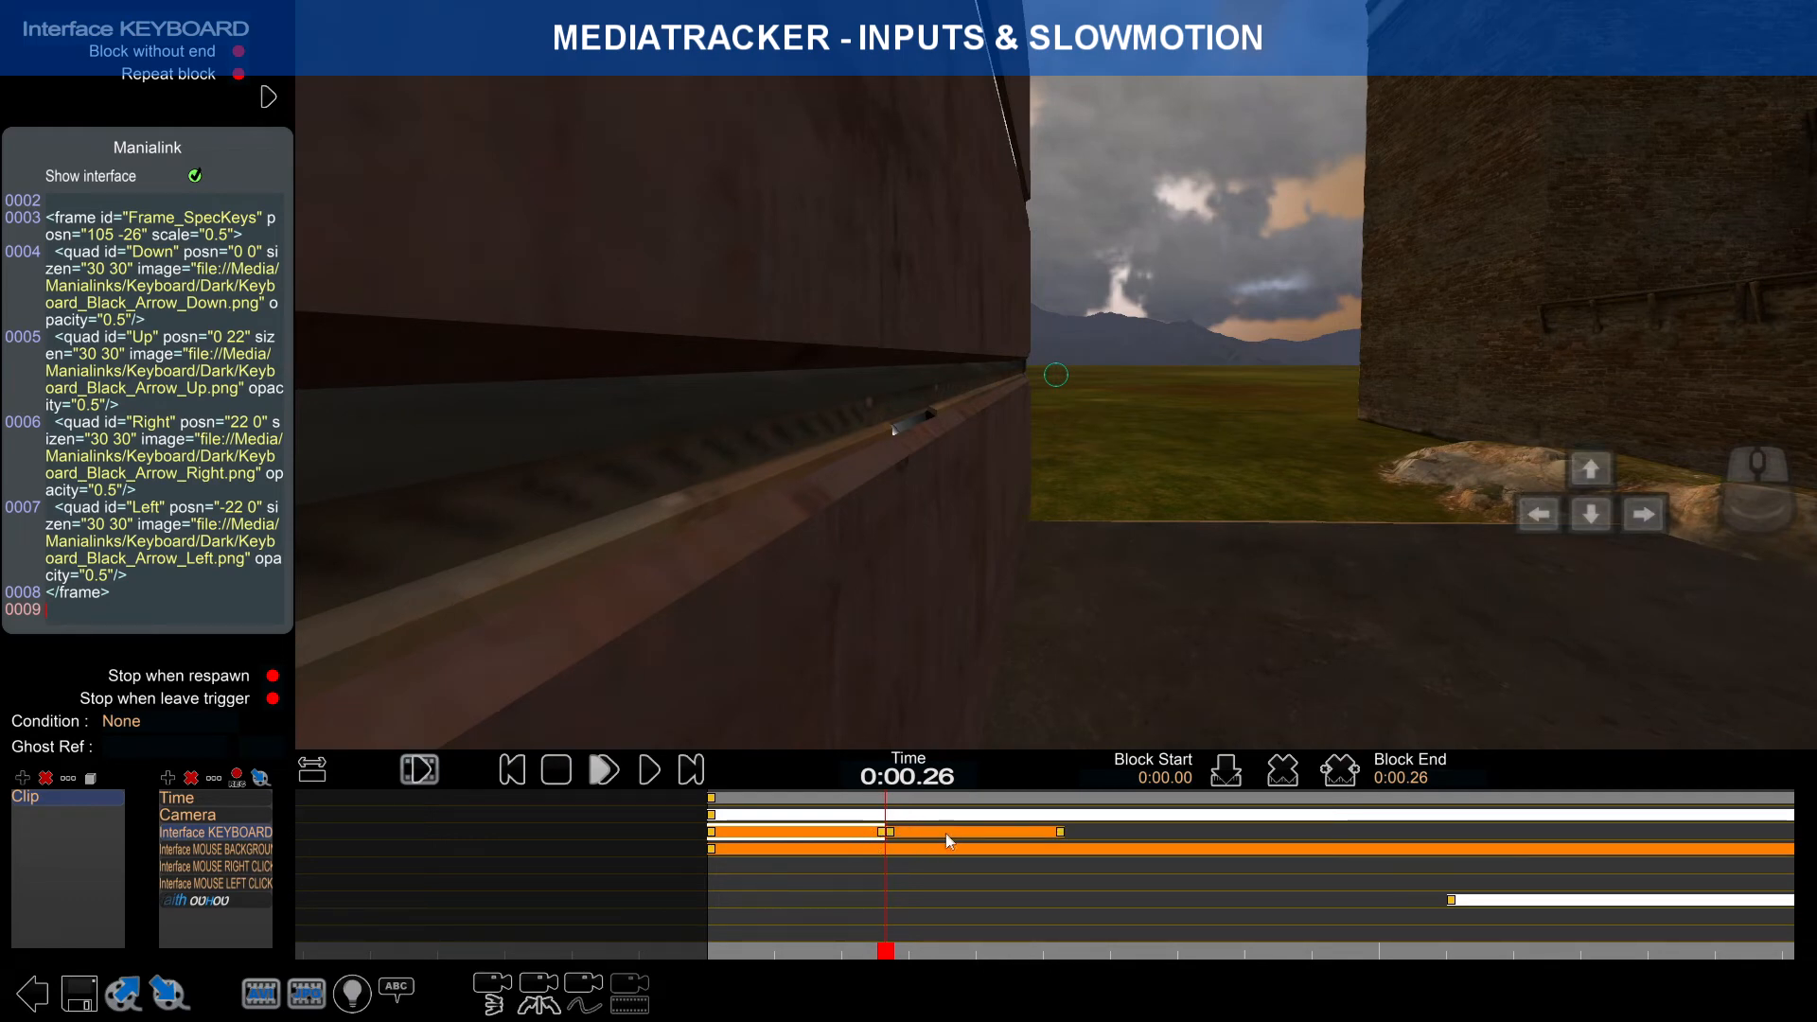
pyautogui.moveTo(888, 949); pyautogui.dragTo(968, 858)
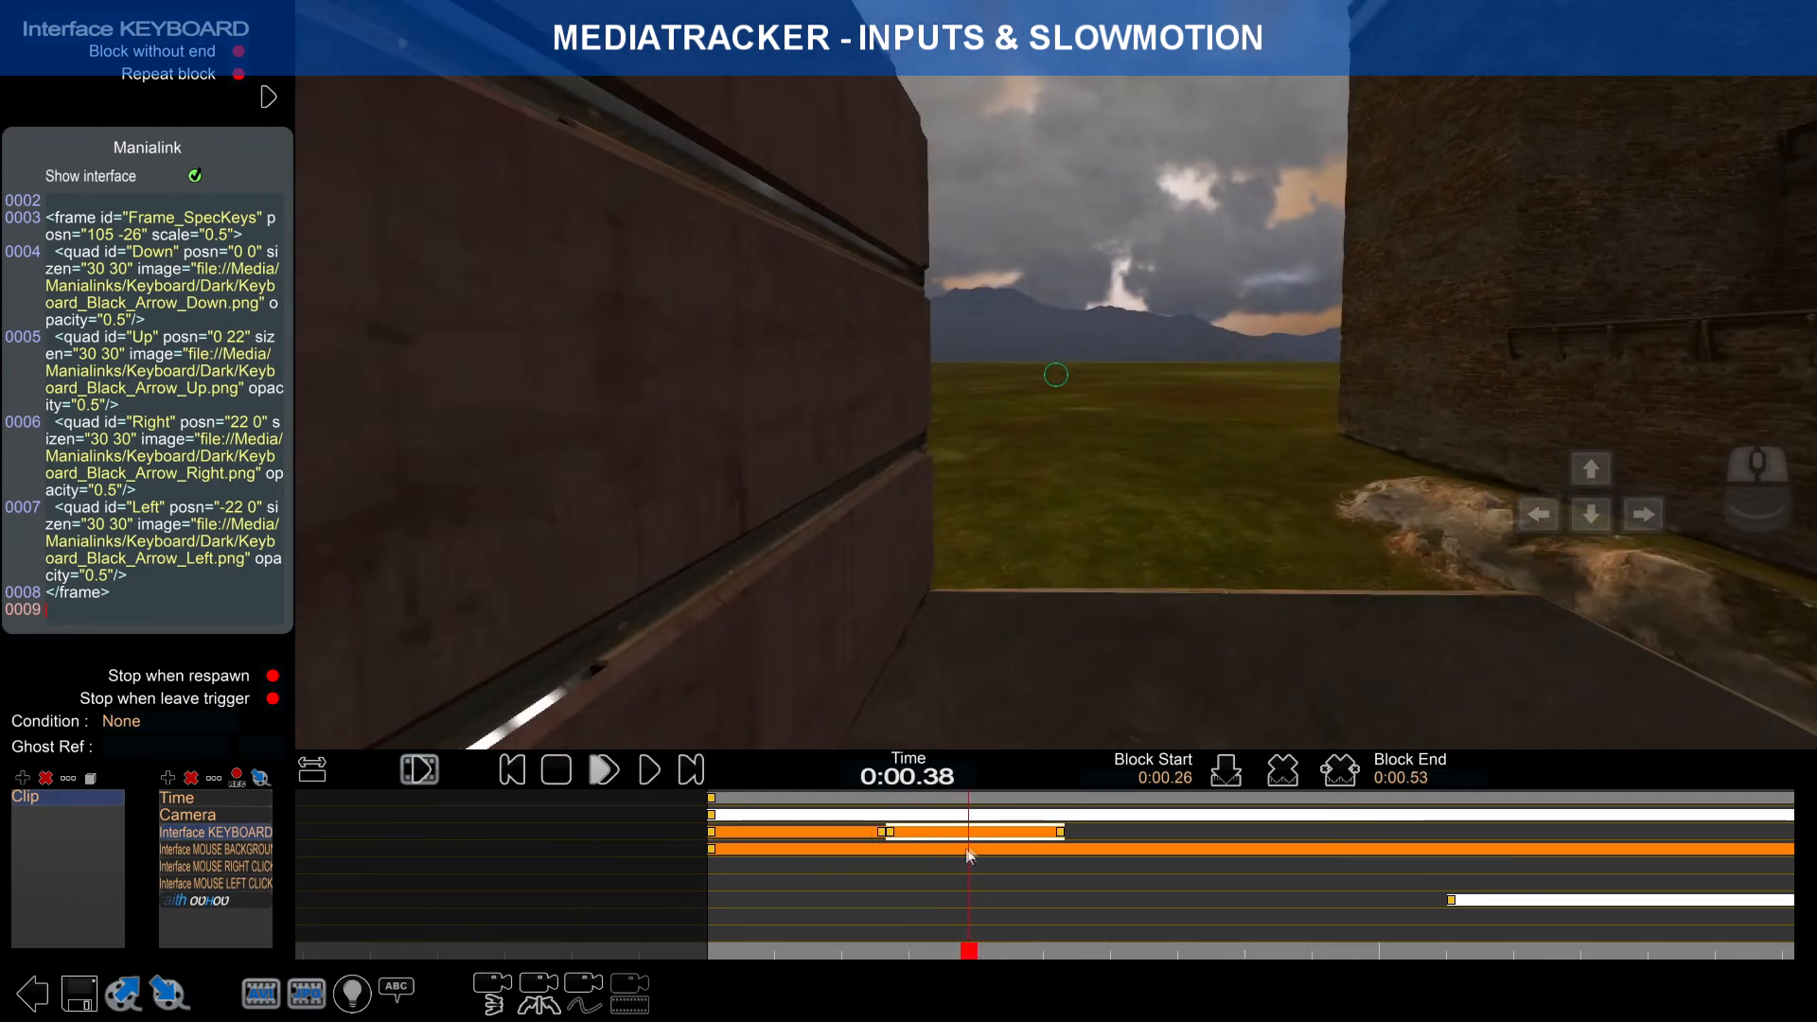
pyautogui.scroll(-3, 252, 531)
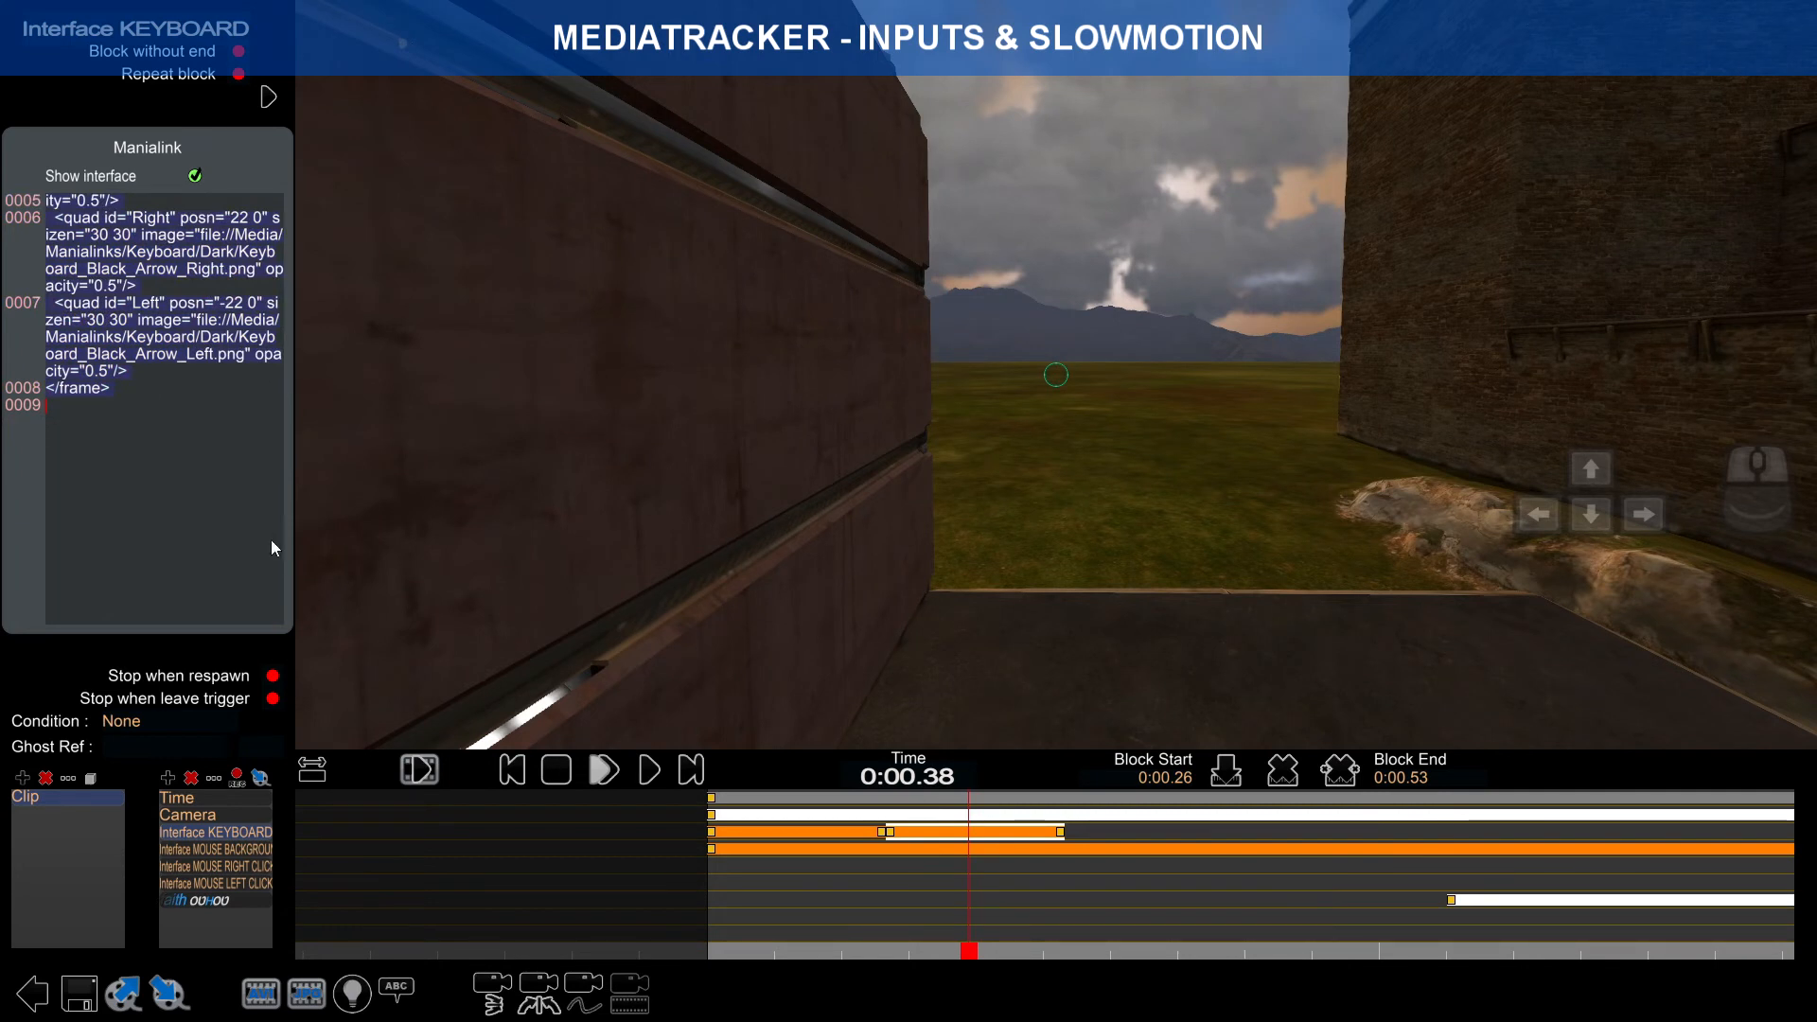
# Step: Replace the second block's Manialink with code tinting the Right arrow 00ff00, then replay from the start
pyautogui.press('Delete')
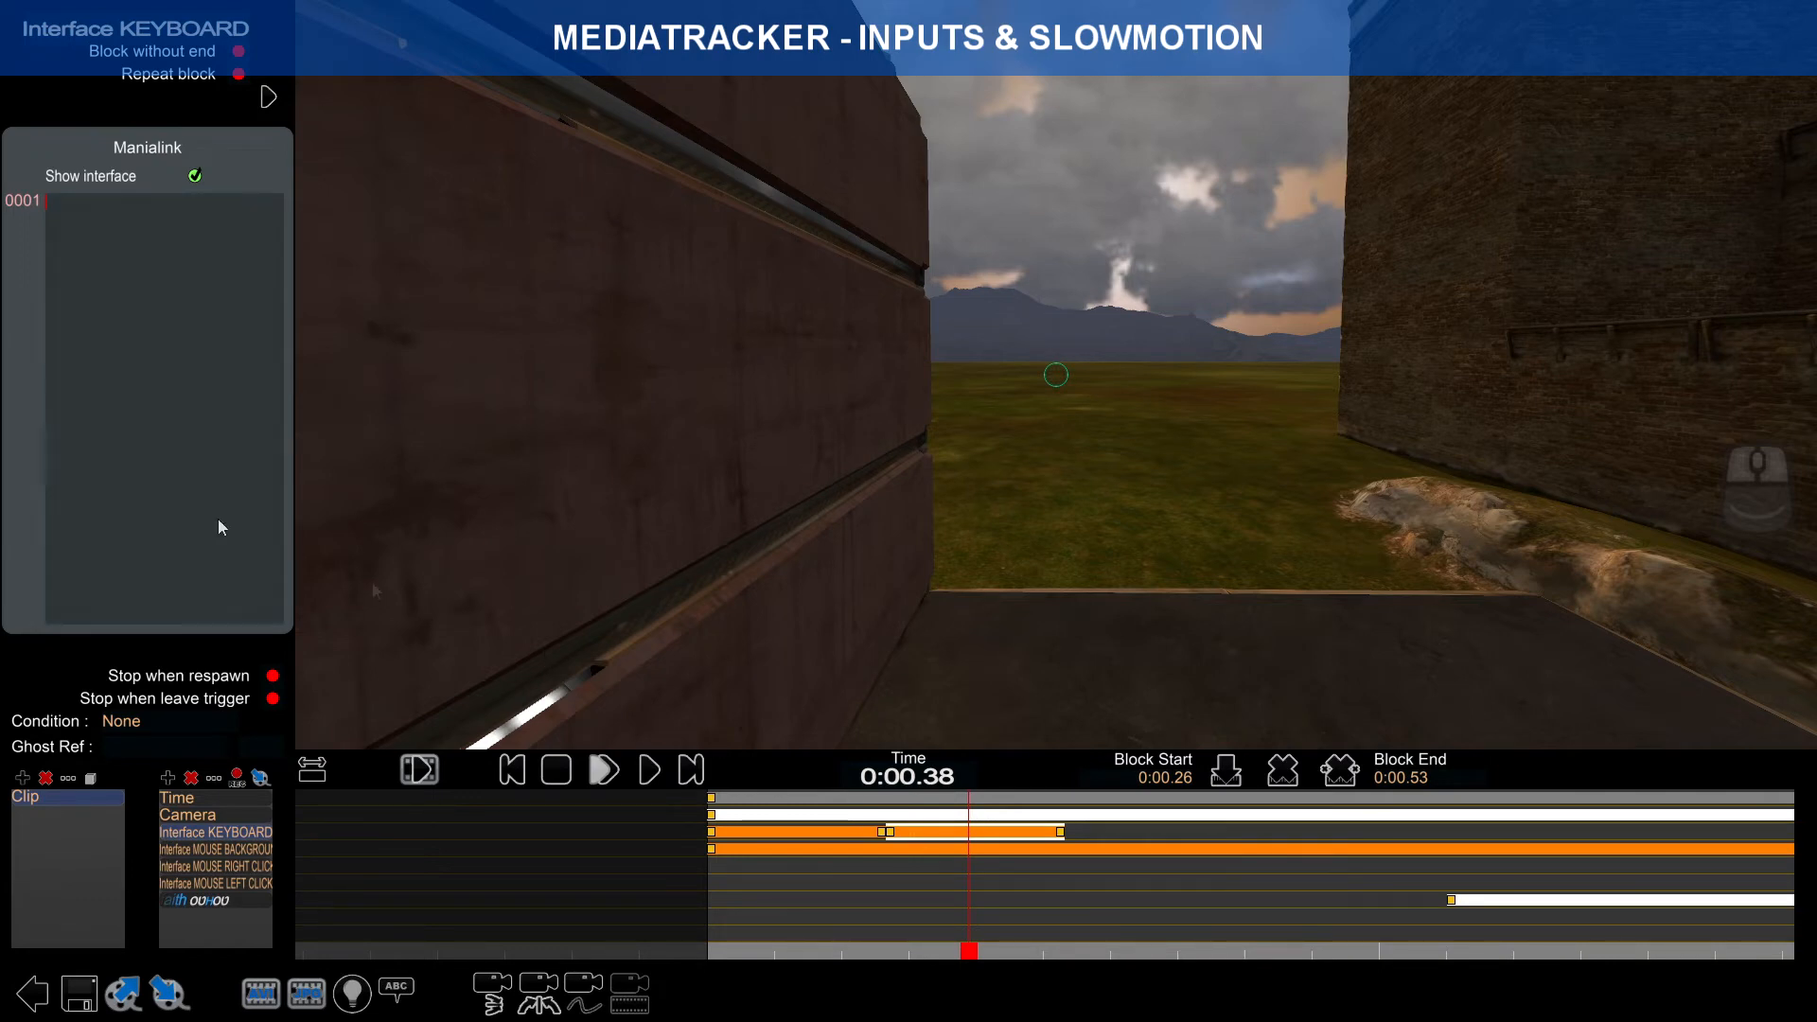
pyautogui.write('<frame id="Frame_SpecKeys" posn="105 -26" scale="0.5"> \t<quad id="Down" posn="0 0" sizen="30 30" image="file://Media/Manialinks/Keyboard/Dark/Keyboard_Black_Arrow_Down.png" opacity="0.5"/> \t<quad id="Up" posn="0 22" sizen="30 30" image="file://Media/Manialinks/Keyboard/Dark/Keyboard_Black_Arrow_Up.png" opacity="0.5"/> \t<quad id="Right" posn="22 0" sizen="30 30" image="file://Media/Manialinks/Keyboard/Dark/Keyboard_Black_Arrow_Right.png" opacity="0.5" modulatecolor="00ff00"/> \t<quad id="Left" posn="-22 0" sizen="30 30" image="file://Media/Manialinks/Keyboard/Dark/Keyboard_Black_Arrow_Left.png" opacity="0.5"/> </frame>')
pyautogui.moveTo(964, 953); pyautogui.dragTo(650, 797)
pyautogui.click(604, 770)
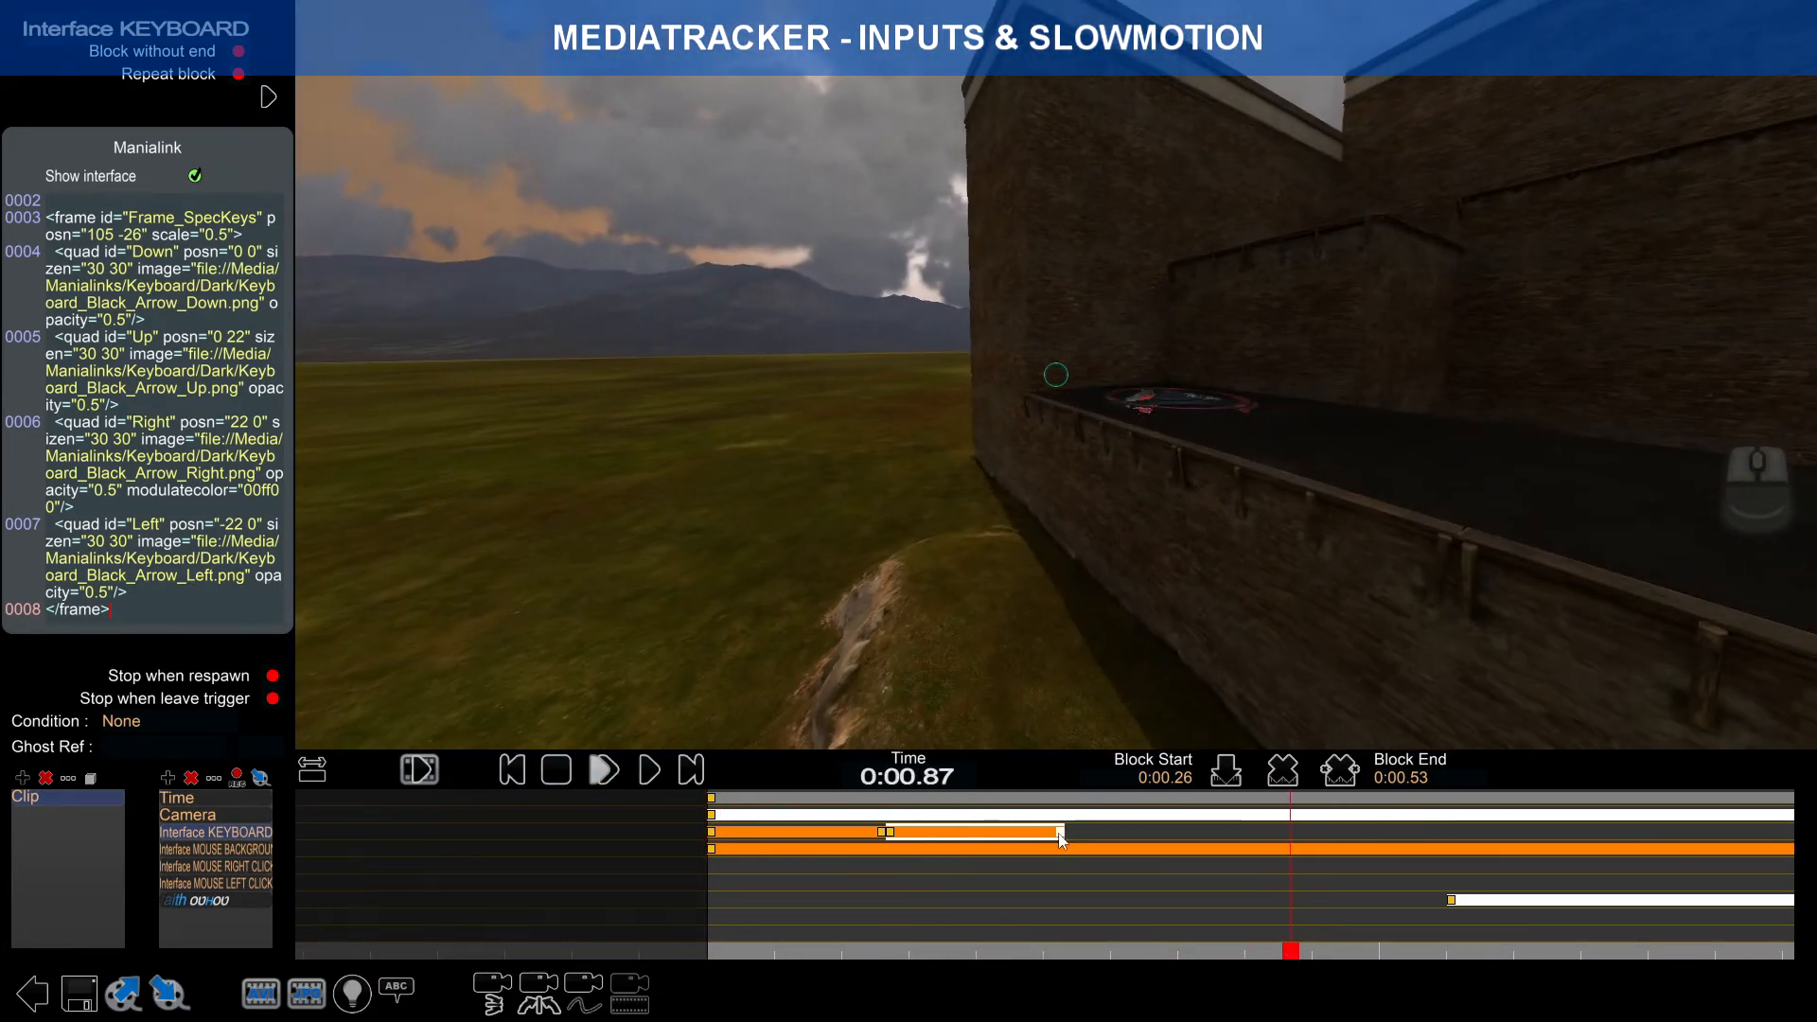
# Step: Drag the second keyboard block's end handle until Block End reads 0:00.59
pyautogui.moveTo(1061, 838); pyautogui.dragTo(1489, 849)
pyautogui.moveTo(1557, 851); pyautogui.dragTo(1724, 843)
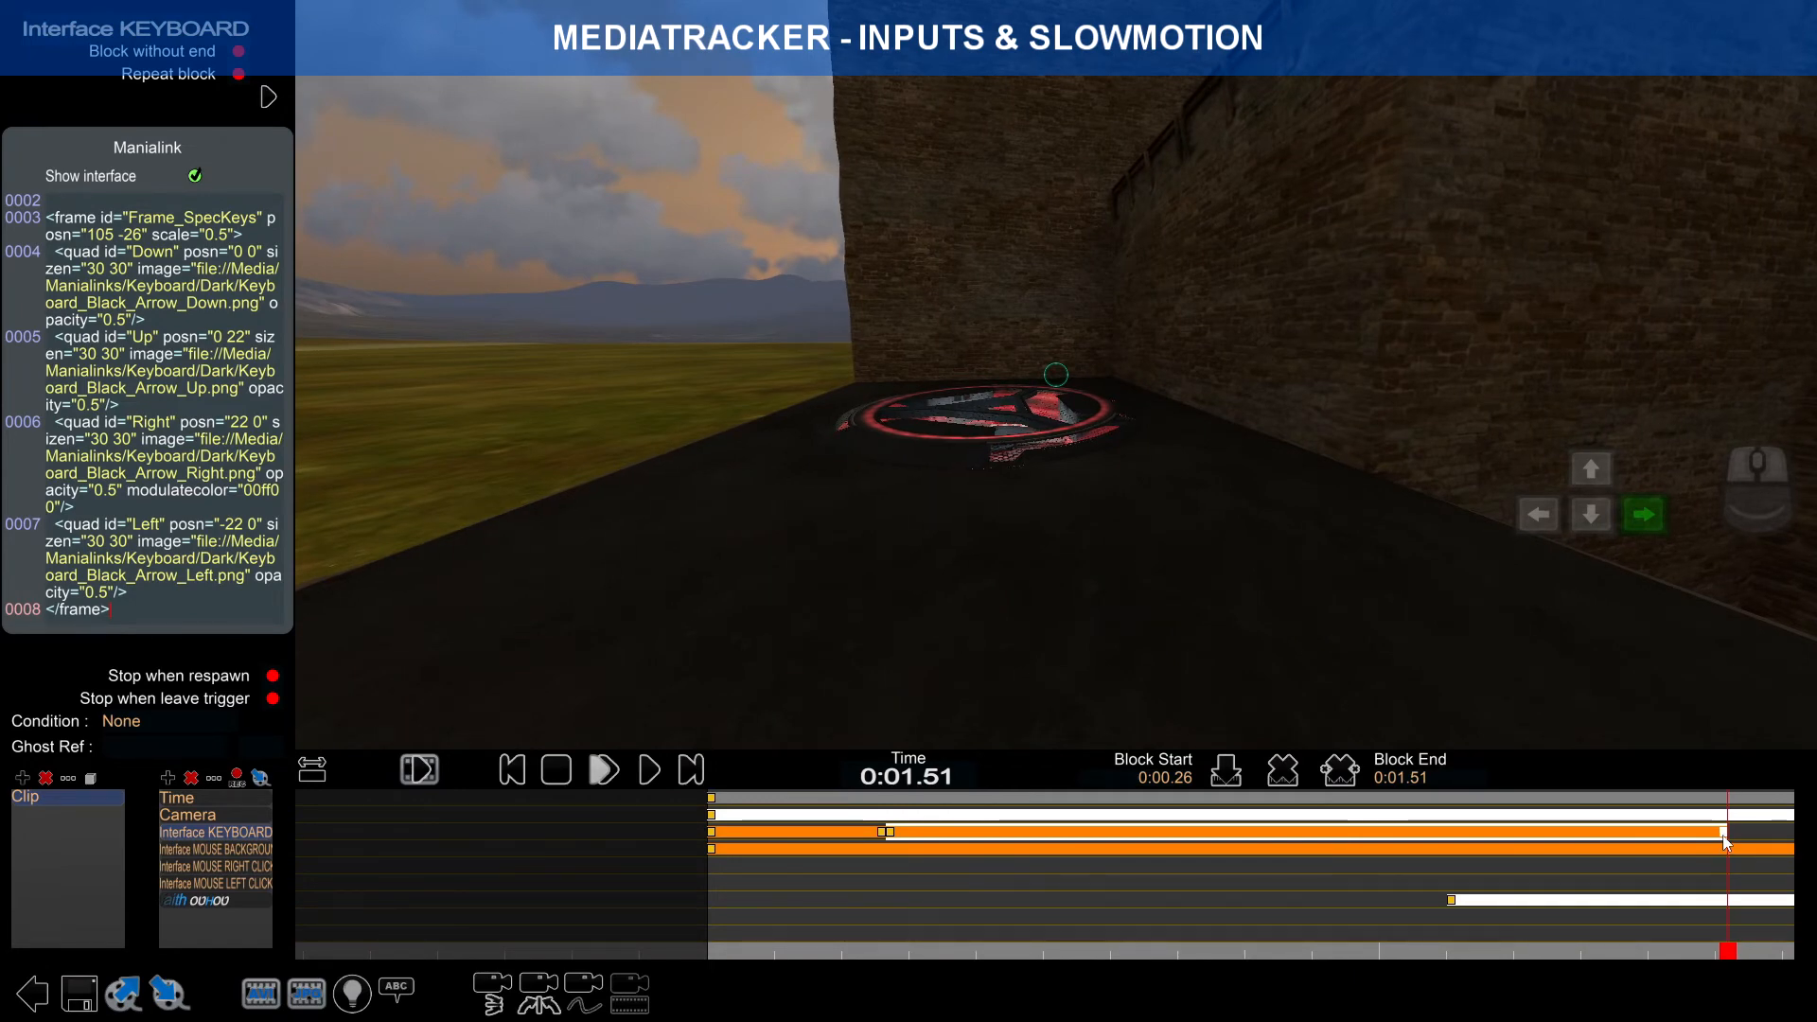
pyautogui.moveTo(1724, 842); pyautogui.dragTo(1079, 842)
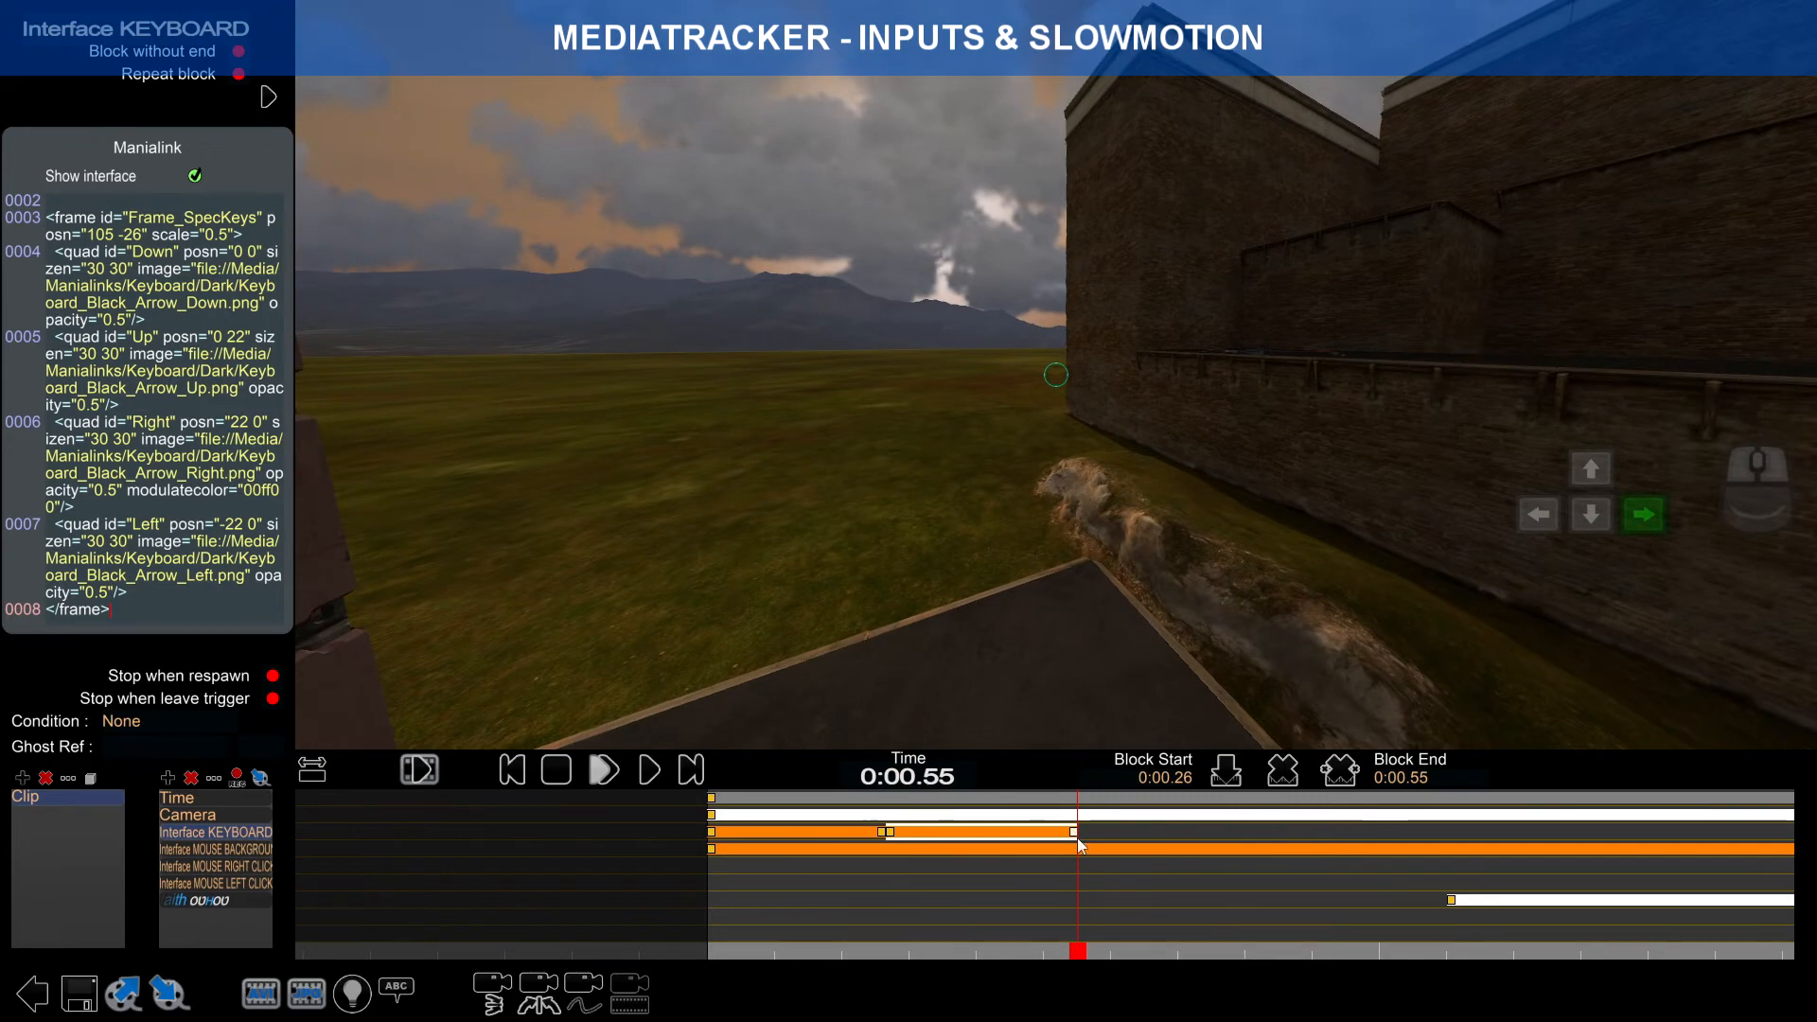
pyautogui.scroll(3, 1098, 860)
pyautogui.moveTo(1078, 836); pyautogui.dragTo(1153, 877)
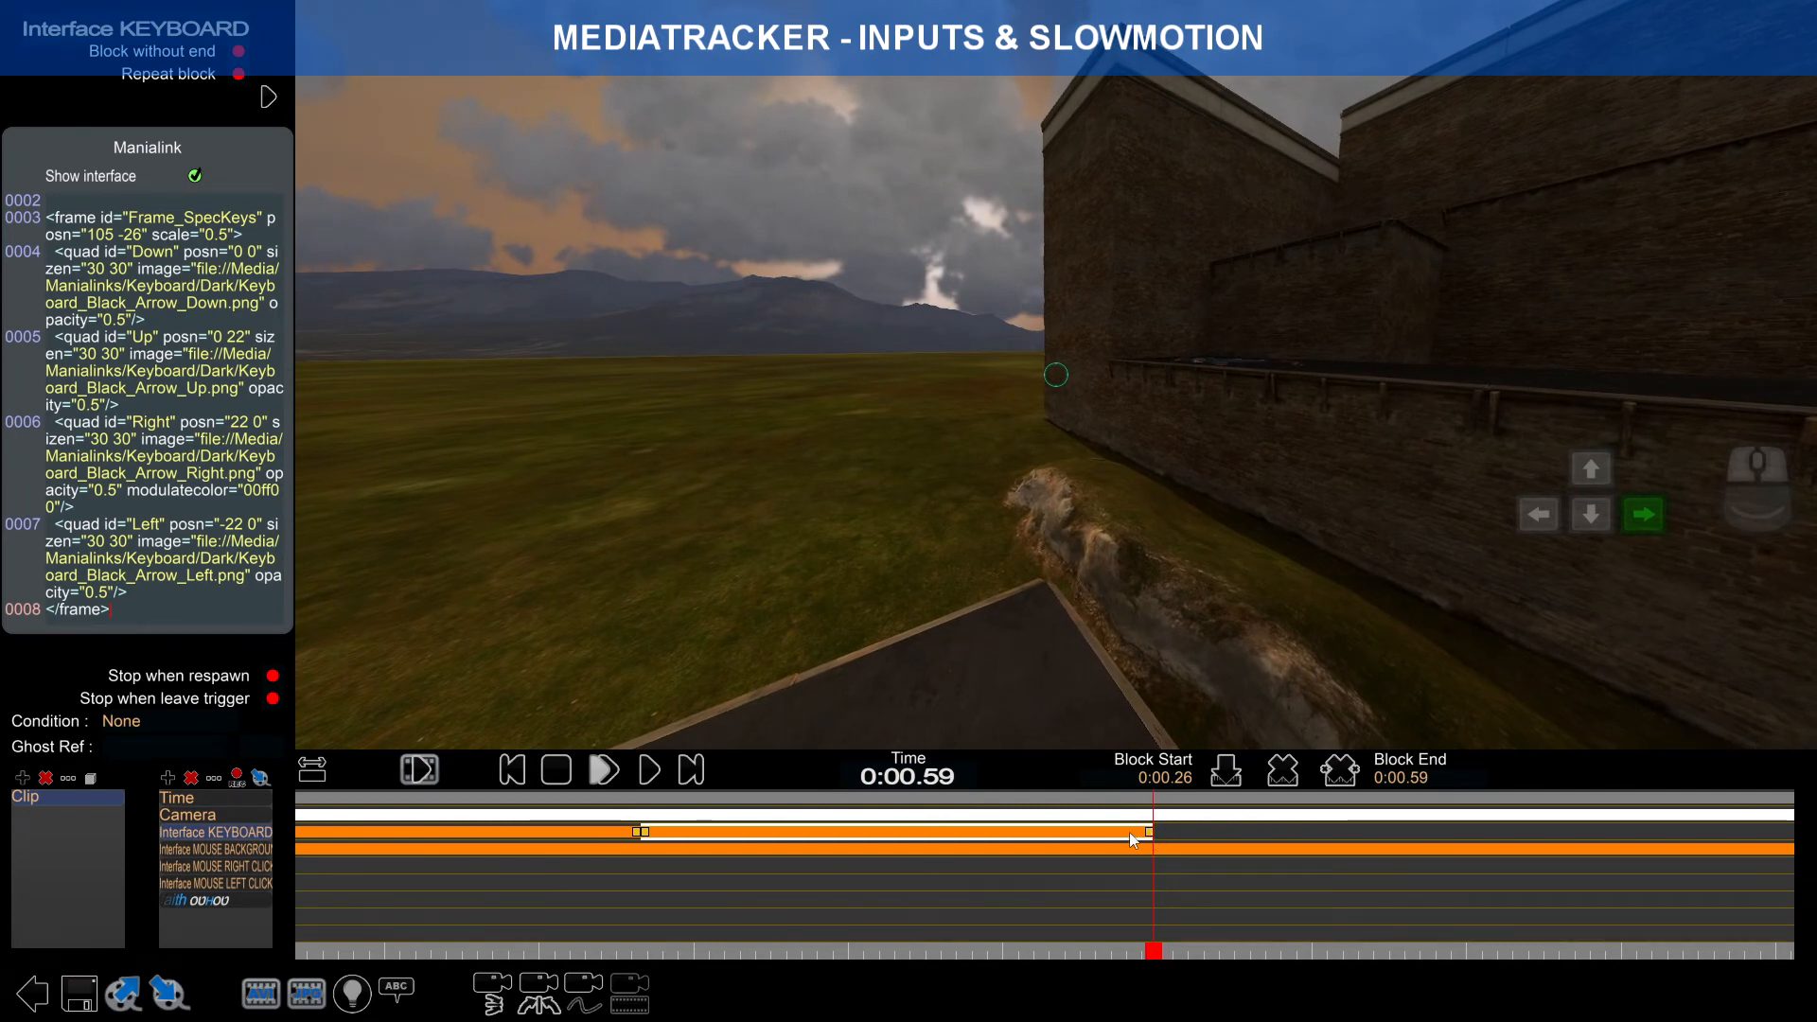
# Step: Add a third keyboard block after the second and stretch its end toward 0:01.48
pyautogui.click(1177, 833)
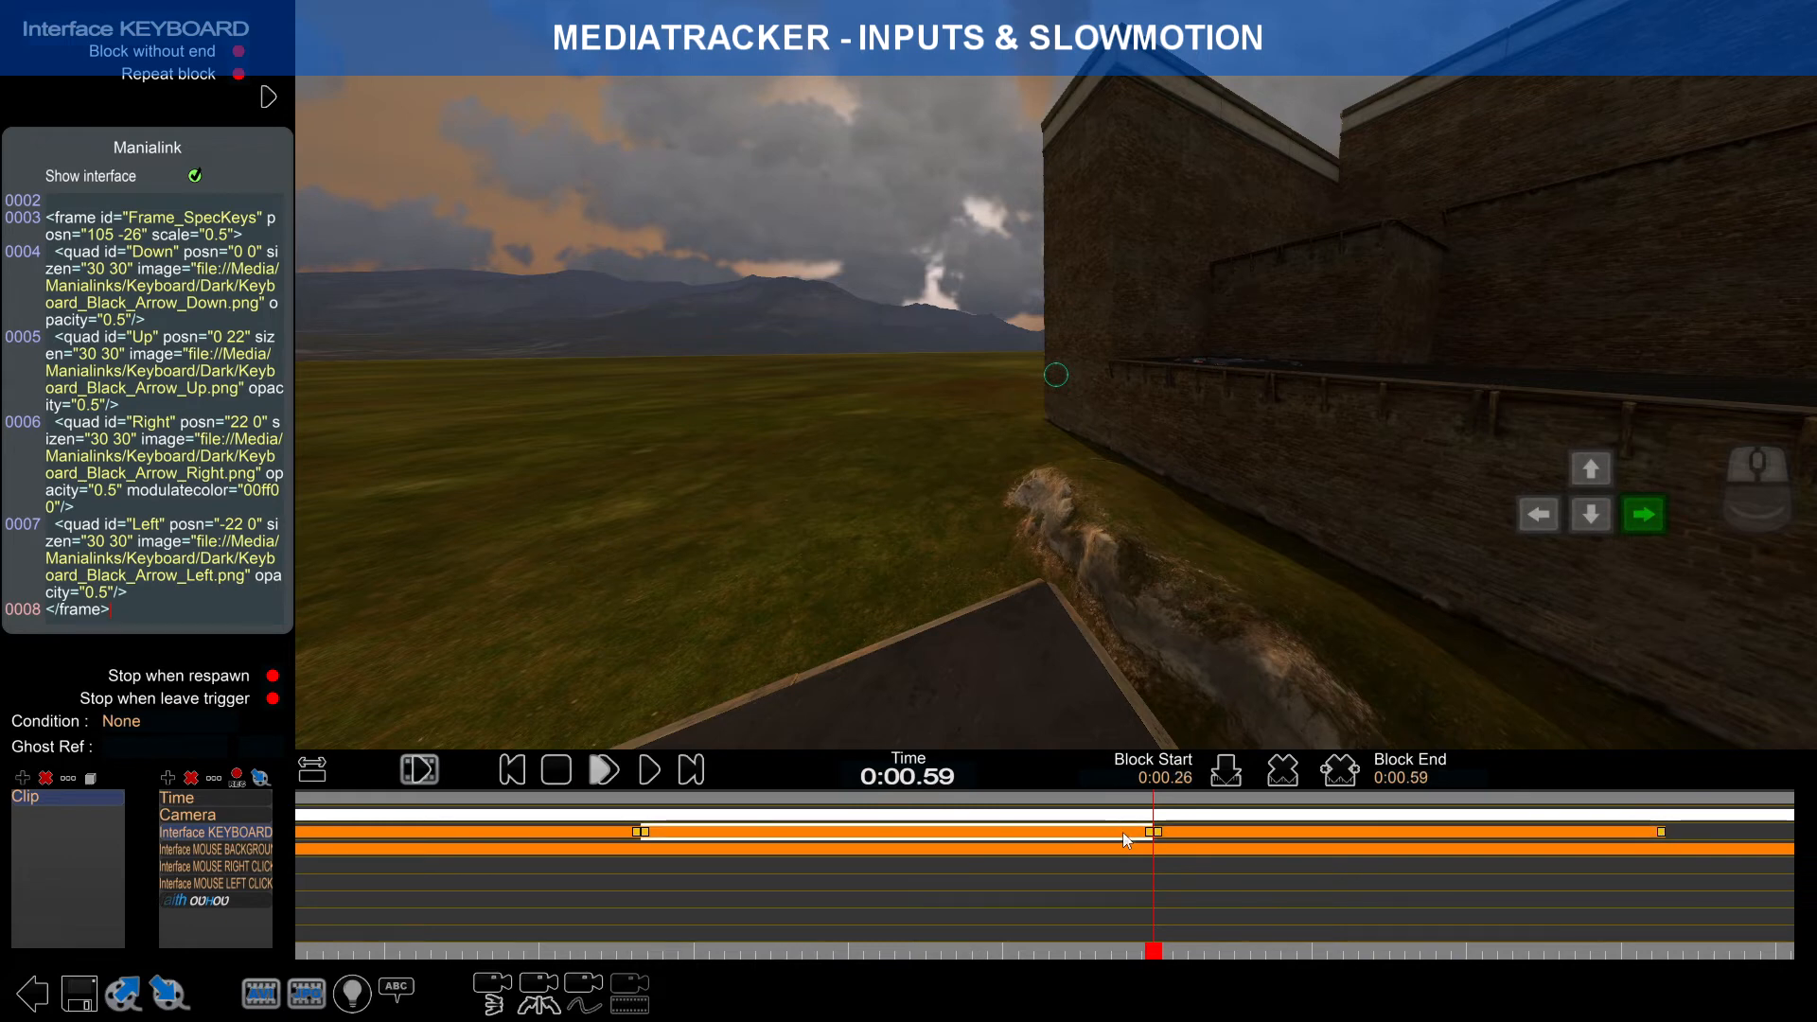
pyautogui.click(1176, 833)
pyautogui.moveTo(1663, 841); pyautogui.dragTo(1683, 844)
pyautogui.moveTo(1124, 836); pyautogui.dragTo(1587, 839)
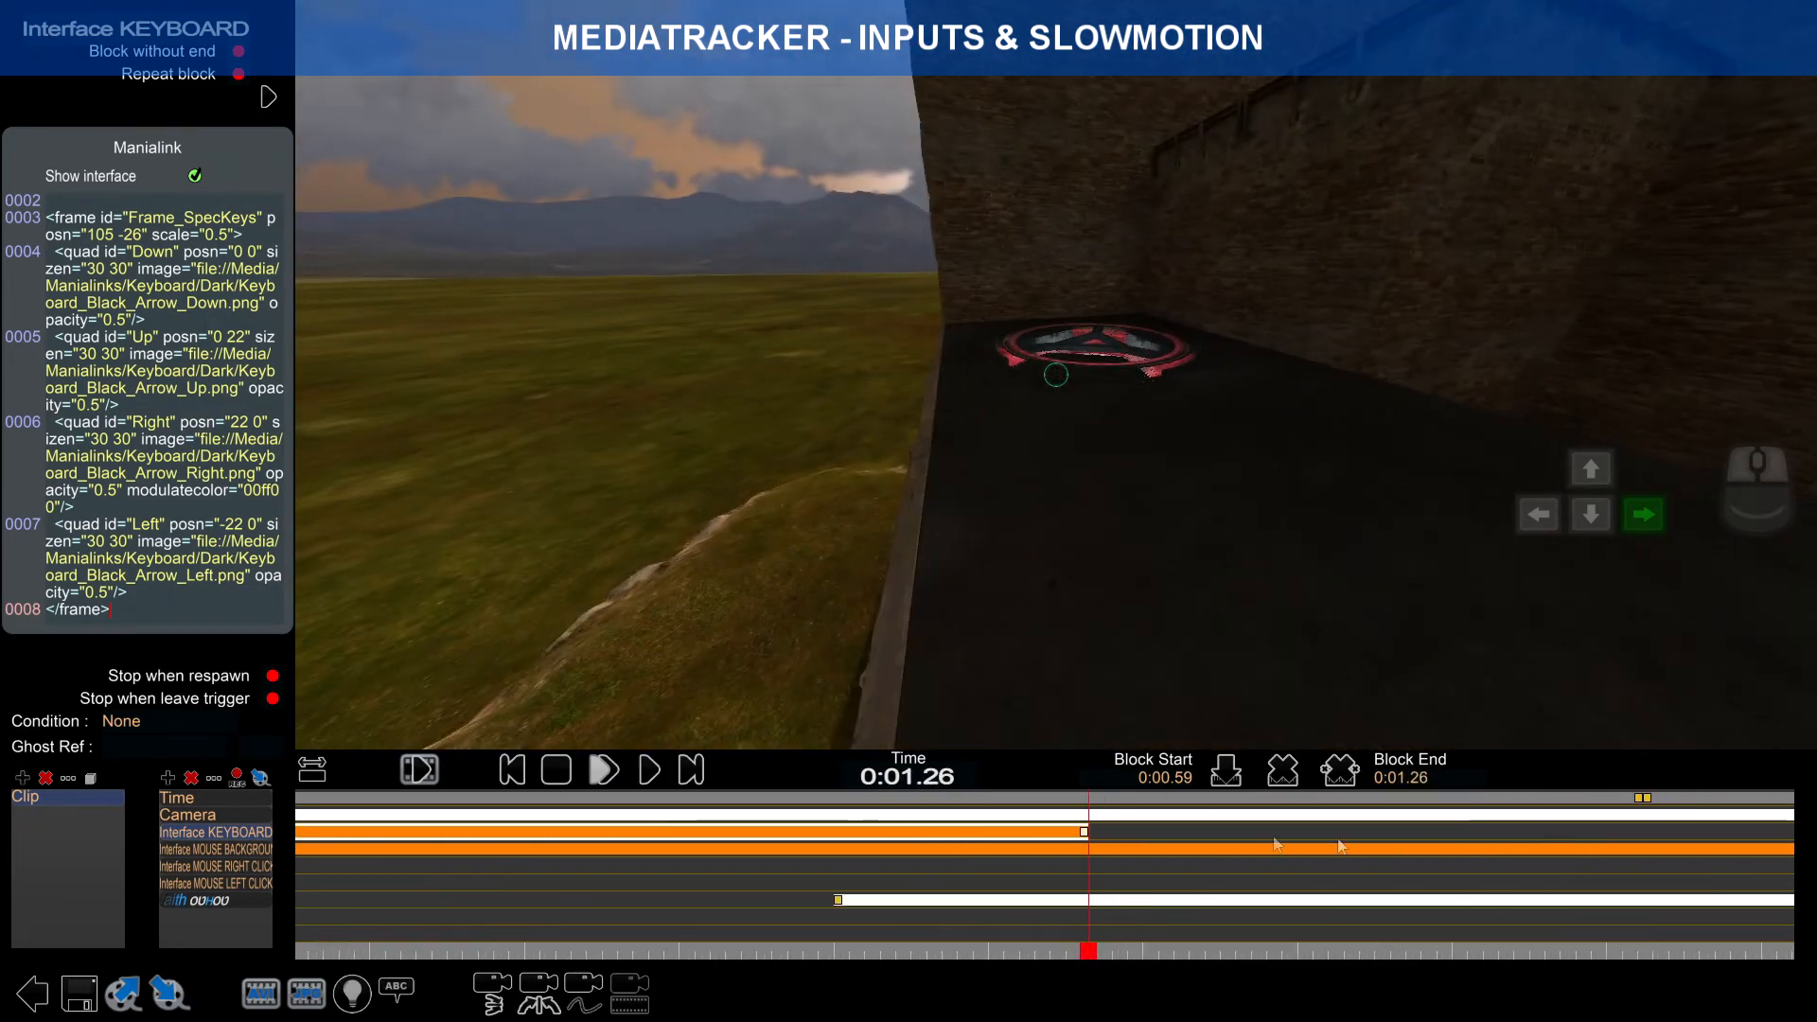
pyautogui.moveTo(1085, 834); pyautogui.dragTo(1548, 840)
# Step: Snap the third block's end to the last time key at 0:01.62 and scrub through it
pyautogui.moveTo(1566, 842); pyautogui.dragTo(1095, 839, button='right')
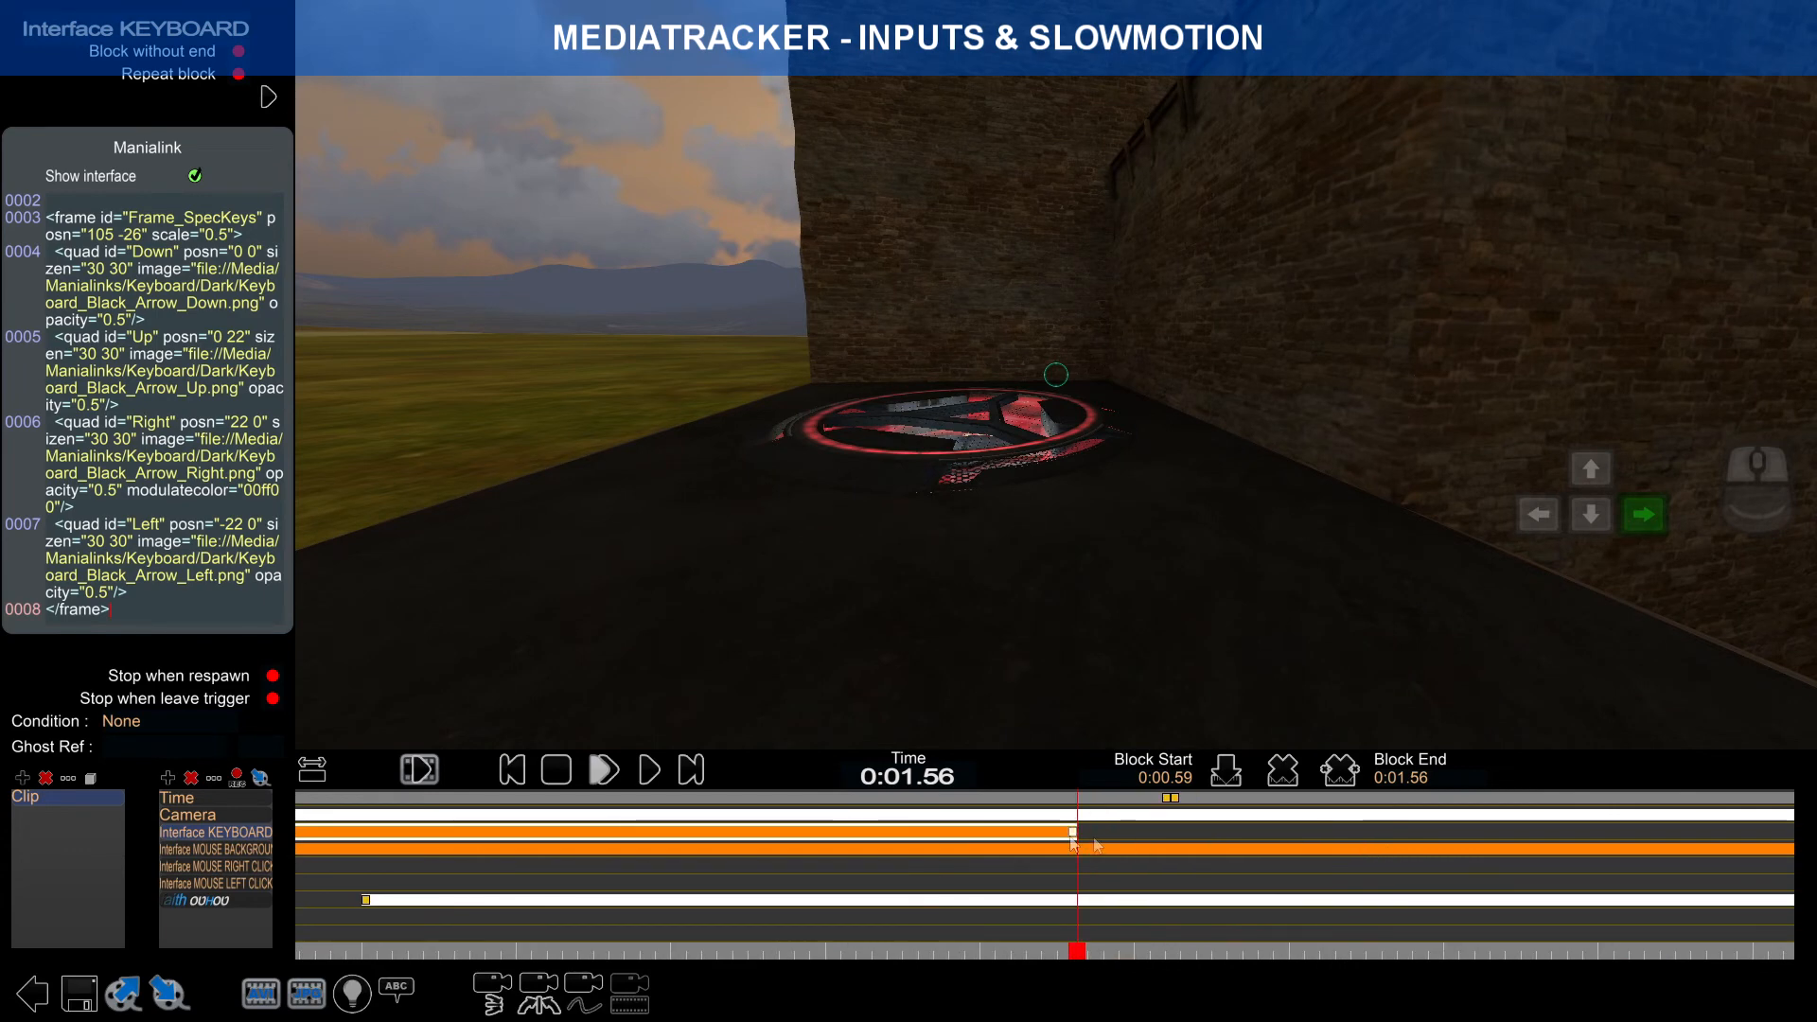
pyautogui.rightClick(1166, 801)
pyautogui.moveTo(1170, 947); pyautogui.dragTo(865, 911)
pyautogui.scroll(-1, 863, 899)
pyautogui.moveTo(806, 890); pyautogui.dragTo(1085, 895, button='right')
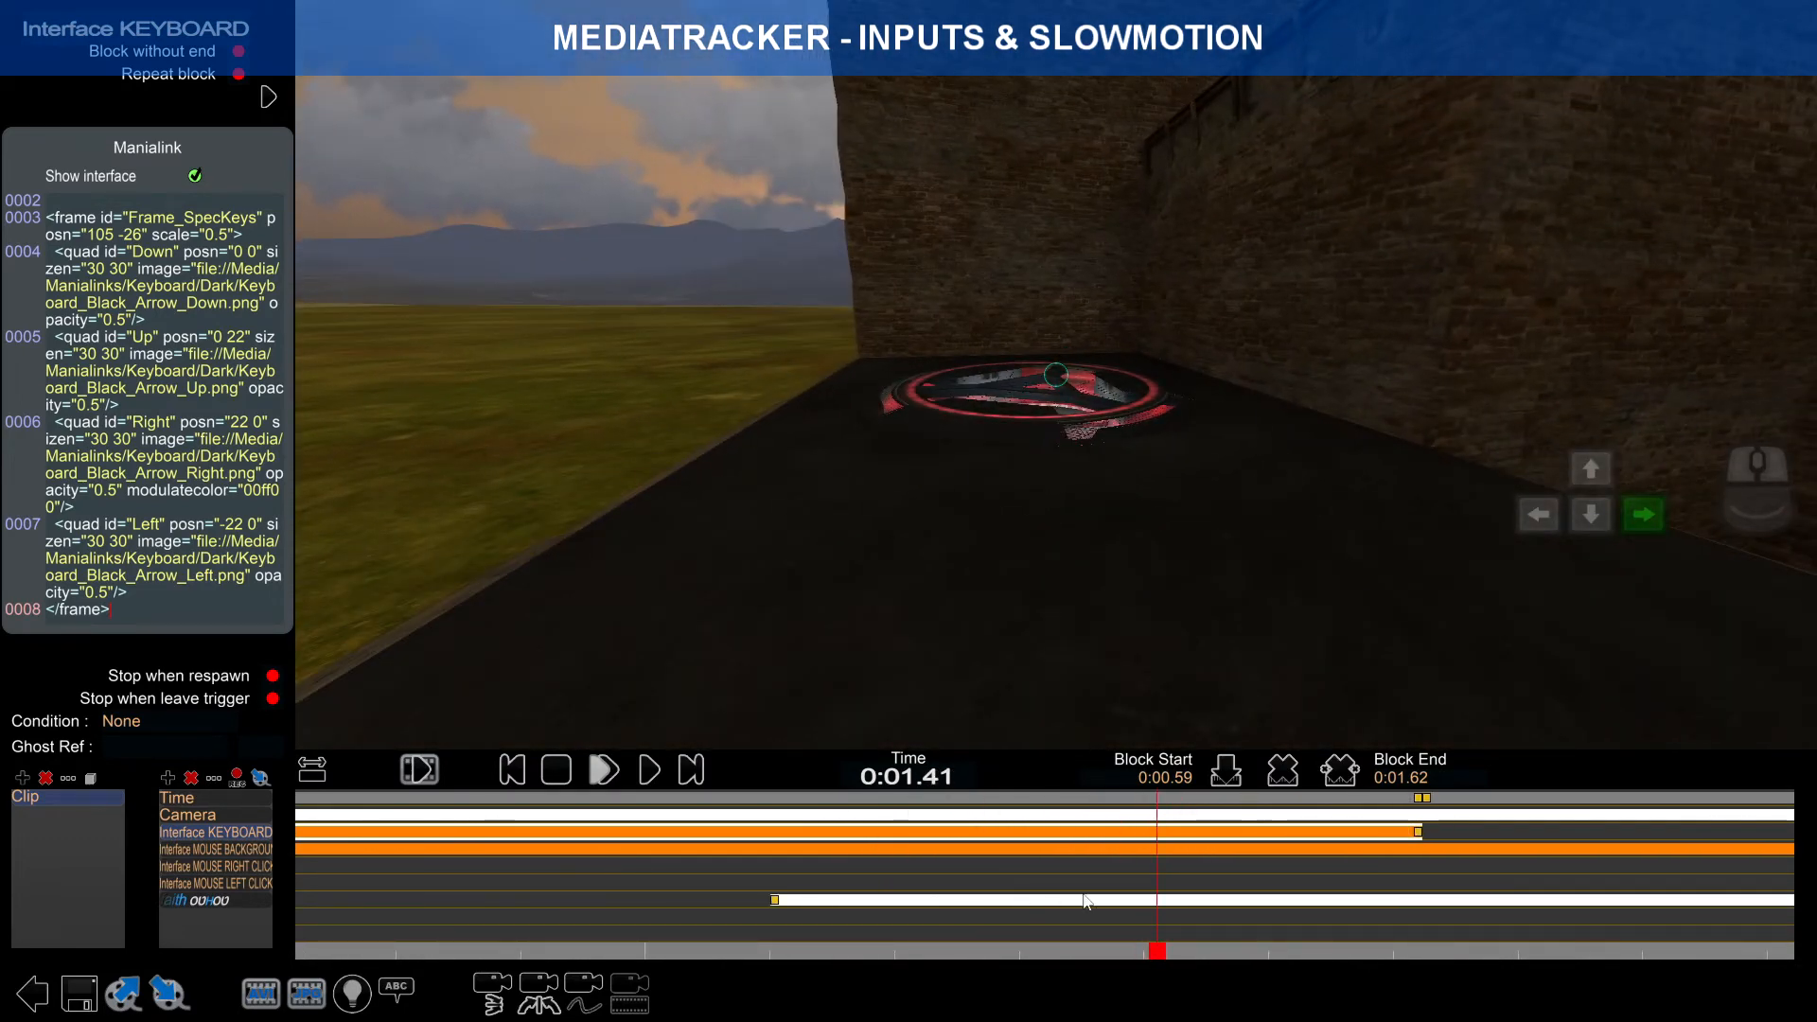
pyautogui.scroll(-2, 1085, 895)
pyautogui.moveTo(479, 881); pyautogui.dragTo(763, 873)
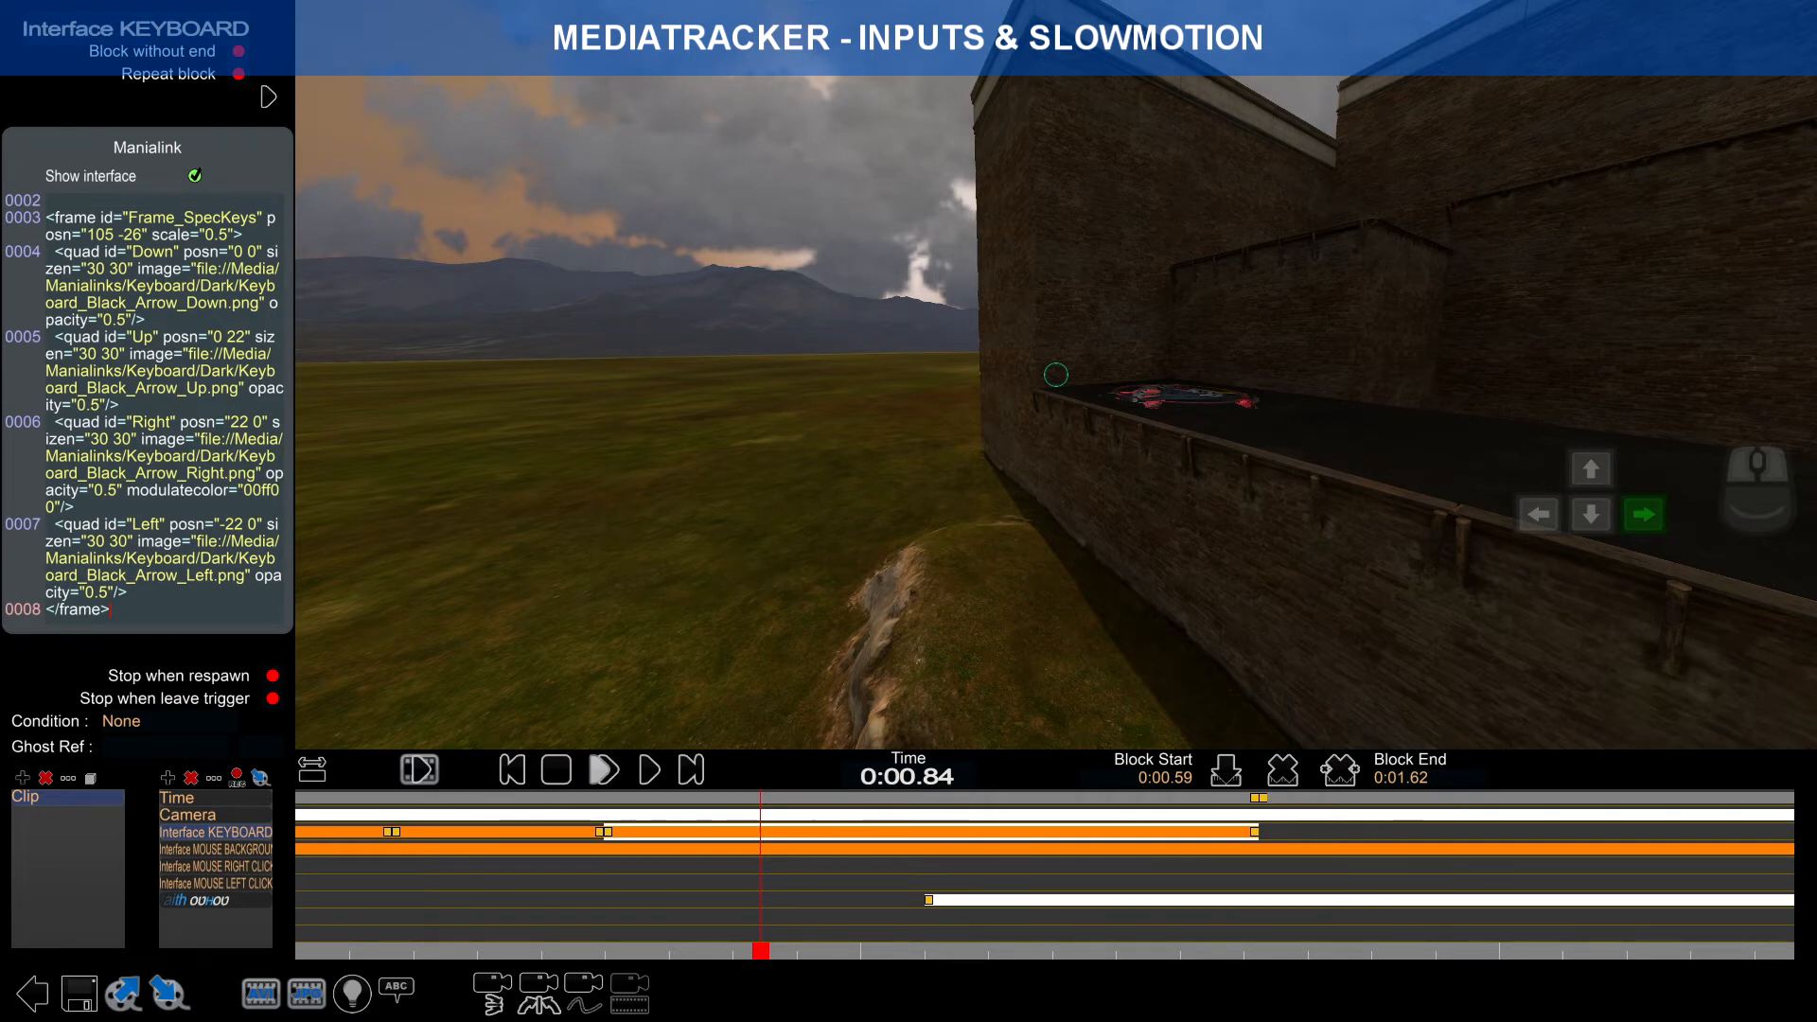
pyautogui.click(243, 471)
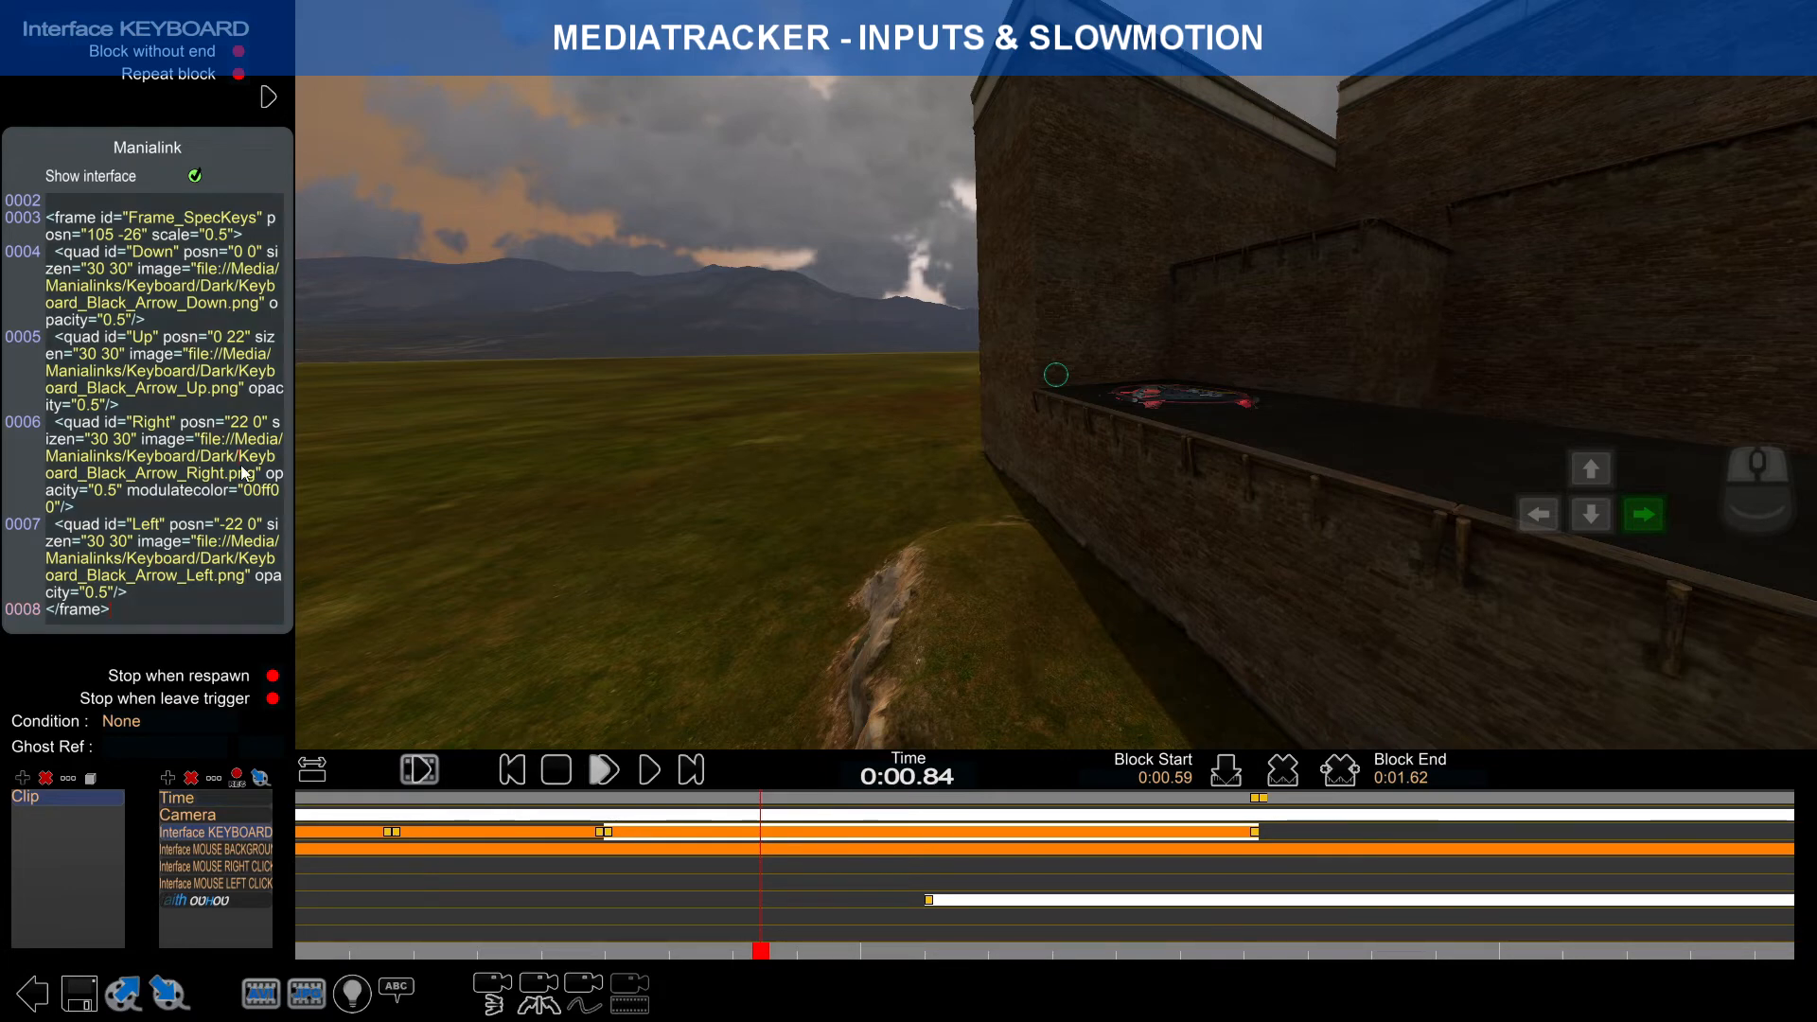
pyautogui.hotkey('ctrl', 'a')
pyautogui.hotkey('ctrl', 'v')
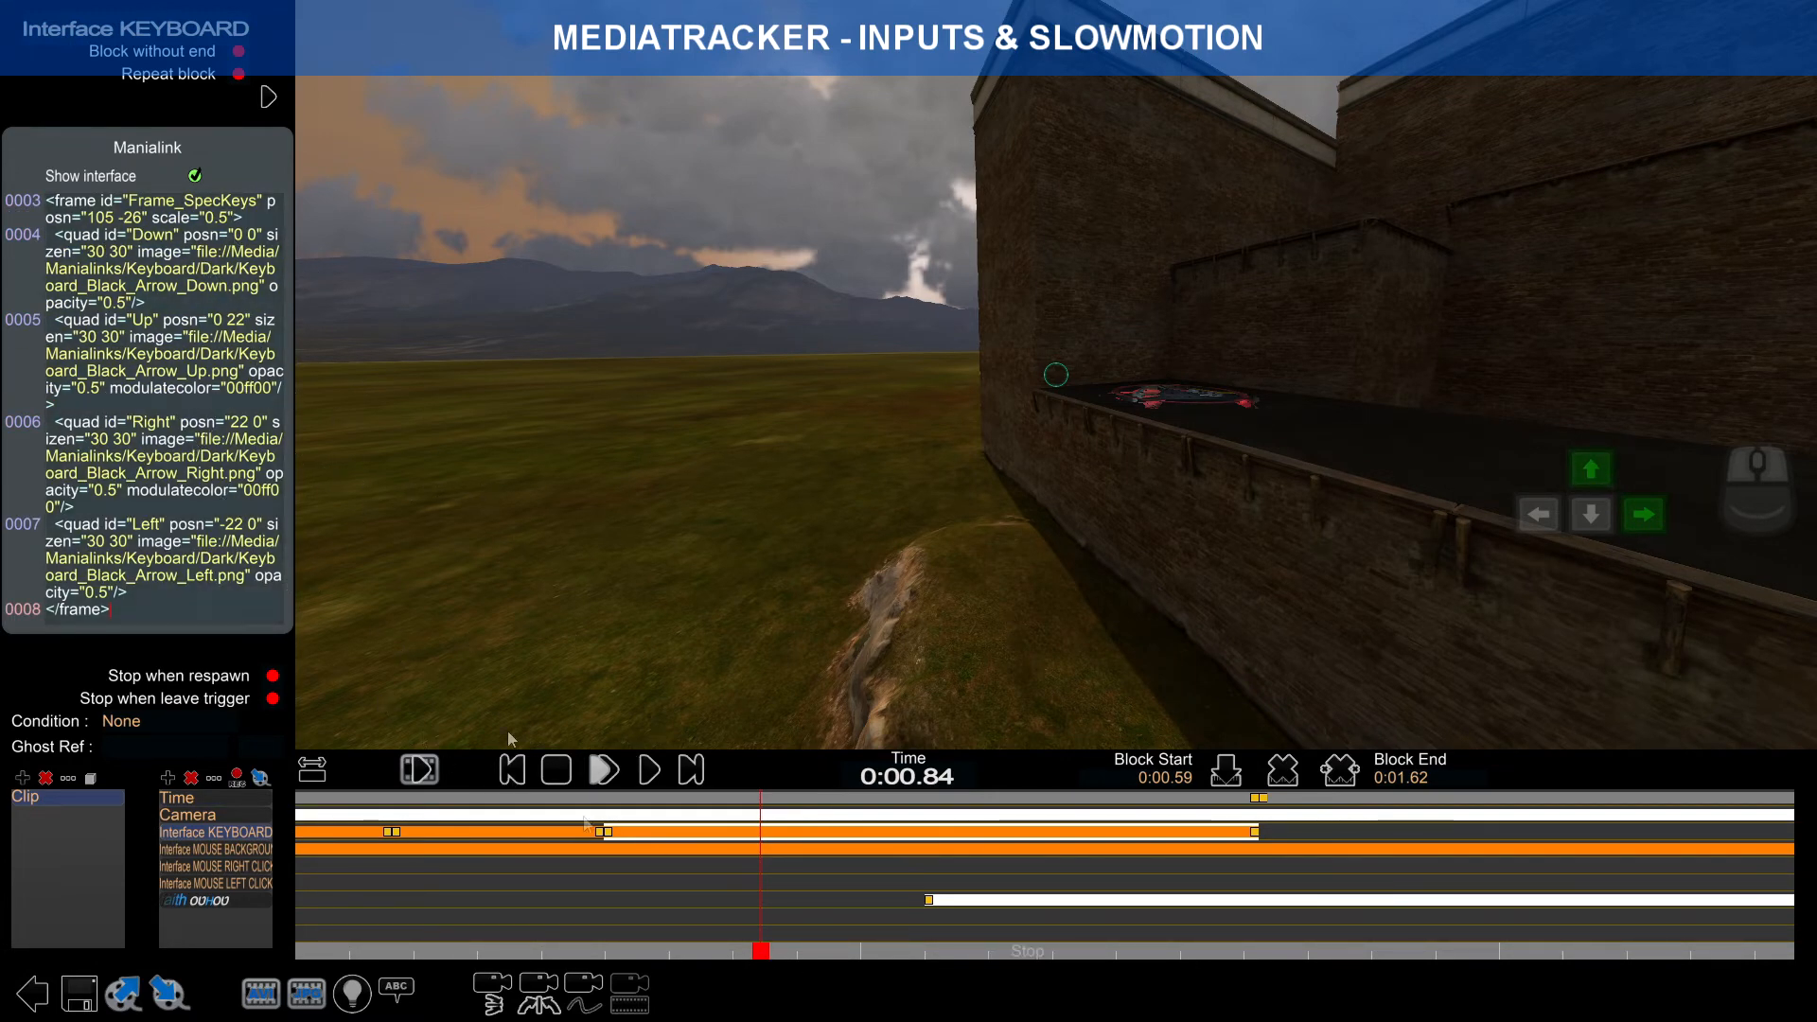
pyautogui.moveTo(761, 955); pyautogui.dragTo(518, 952)
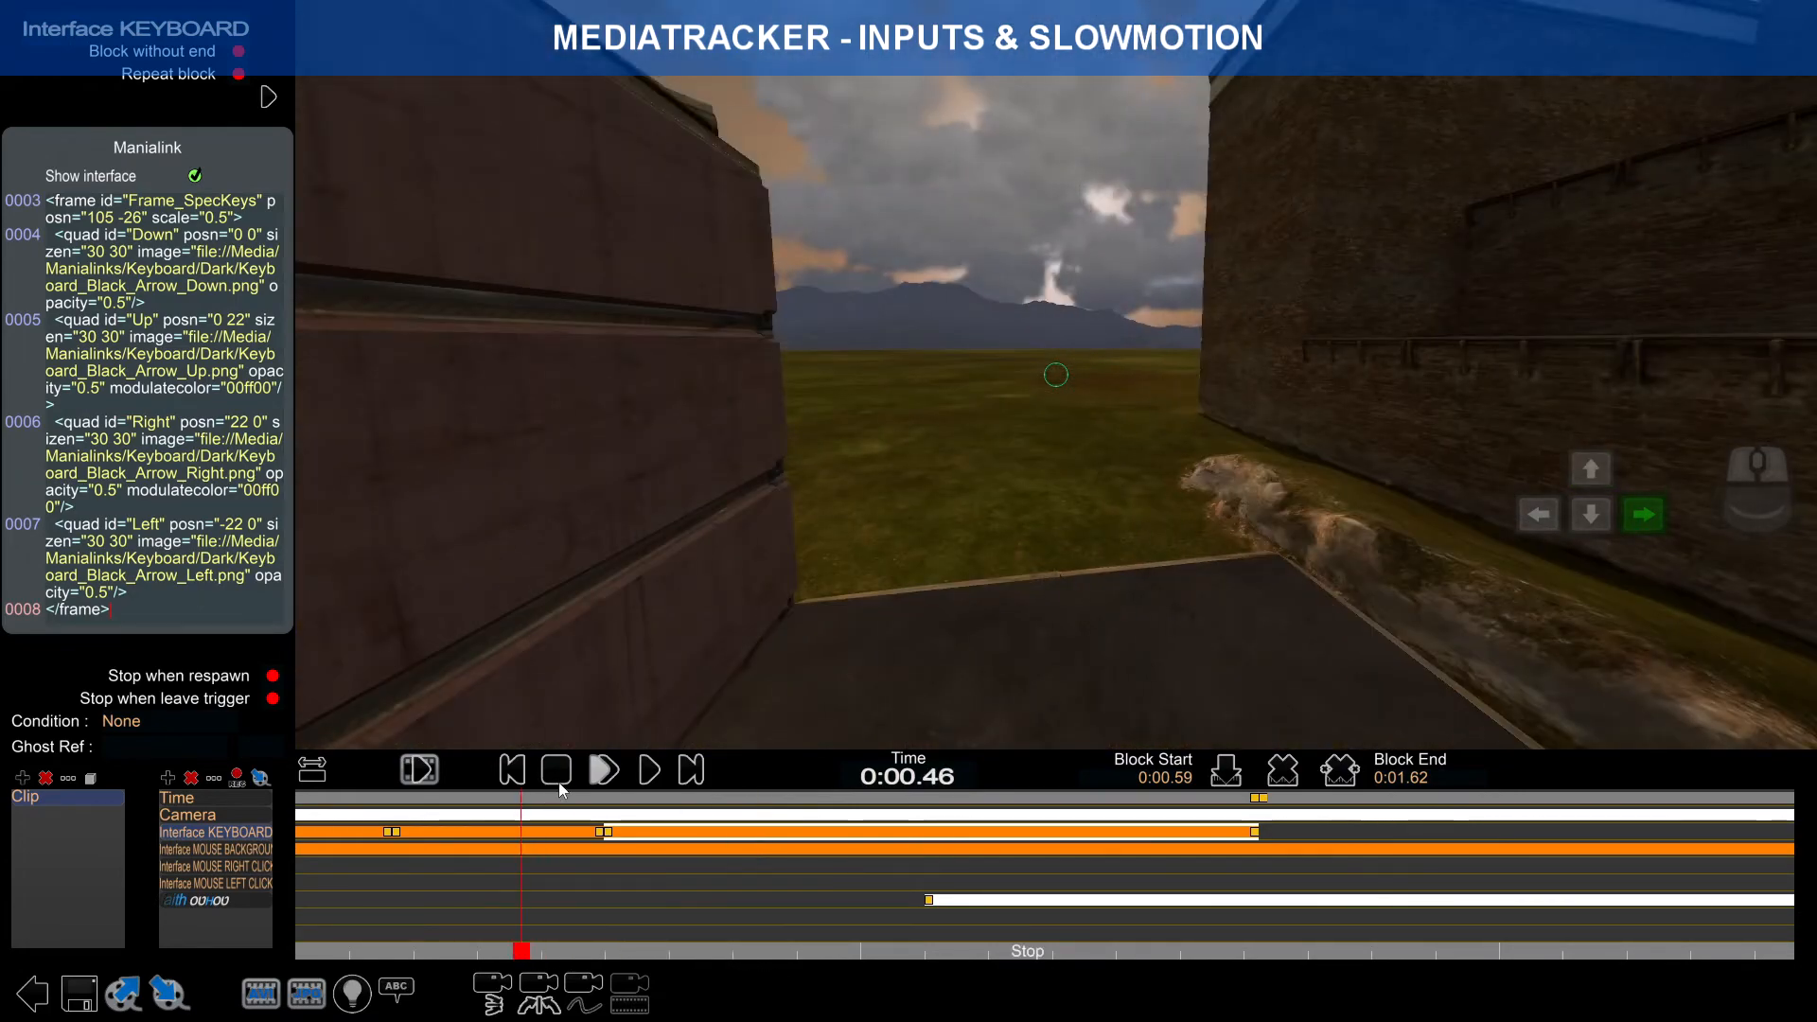
pyautogui.click(559, 776)
pyautogui.click(588, 774)
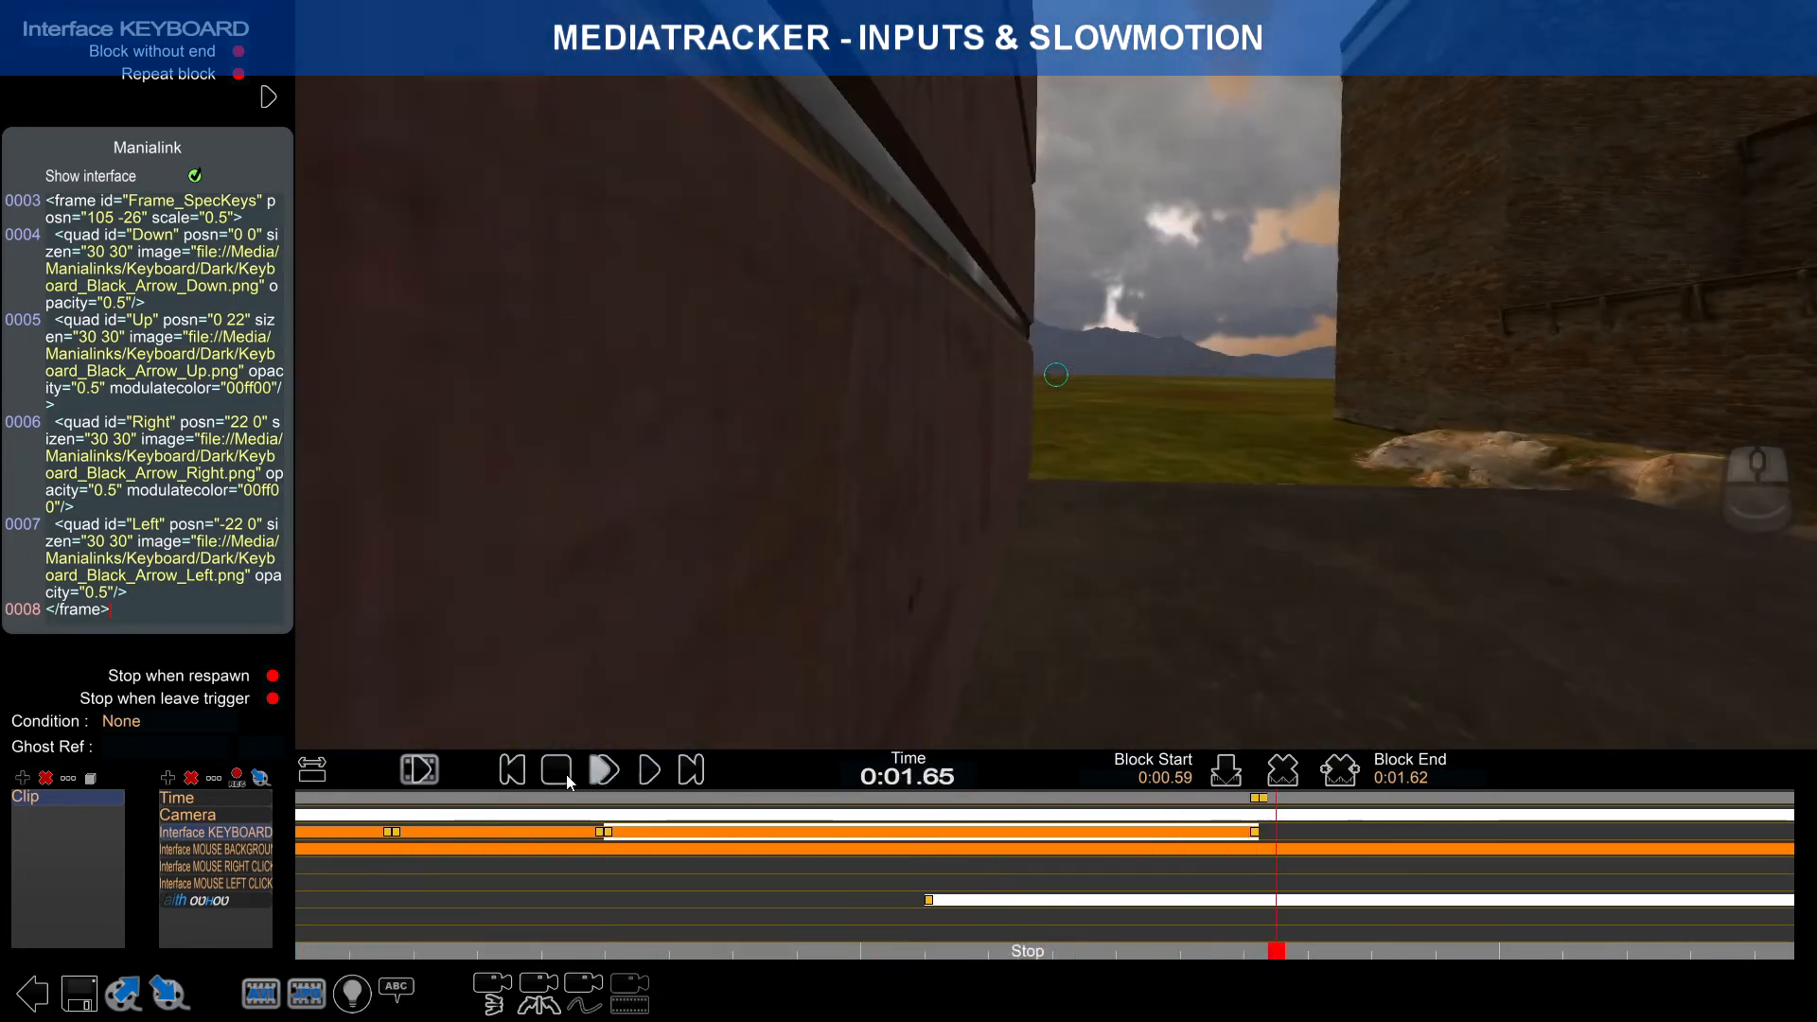
pyautogui.click(566, 780)
pyautogui.click(594, 775)
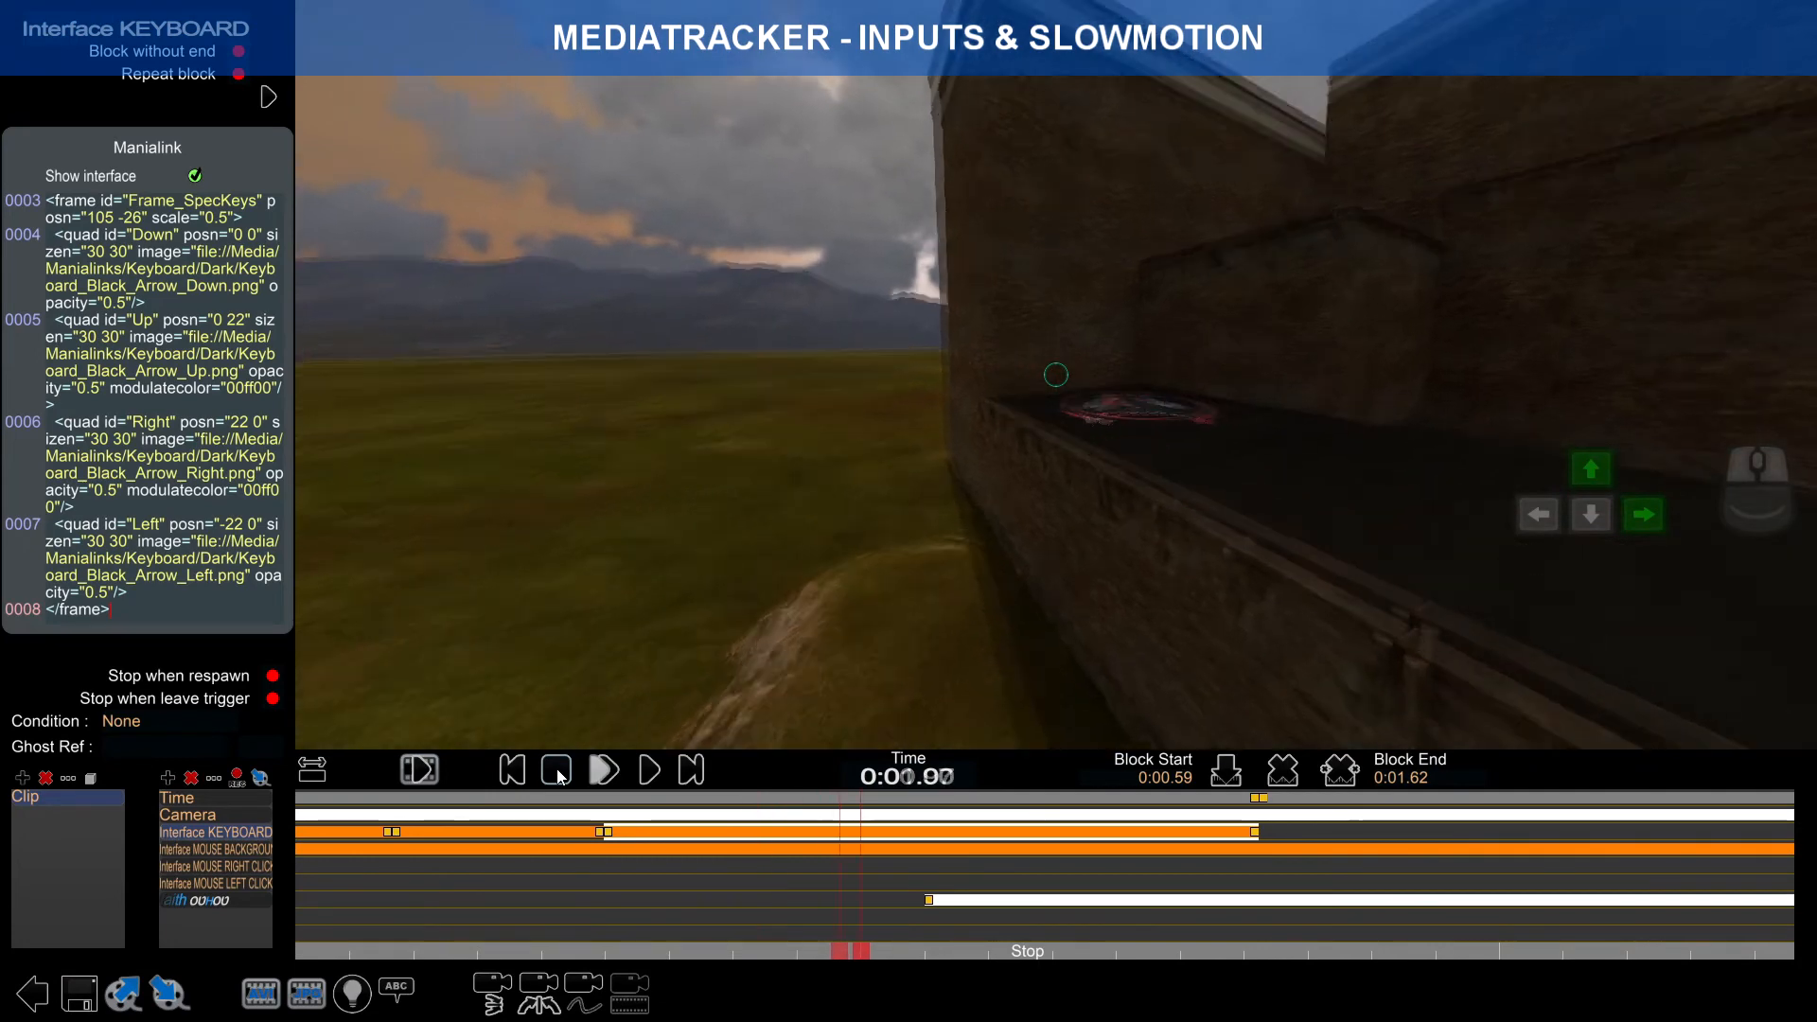
pyautogui.click(558, 777)
pyautogui.click(558, 776)
pyautogui.click(597, 775)
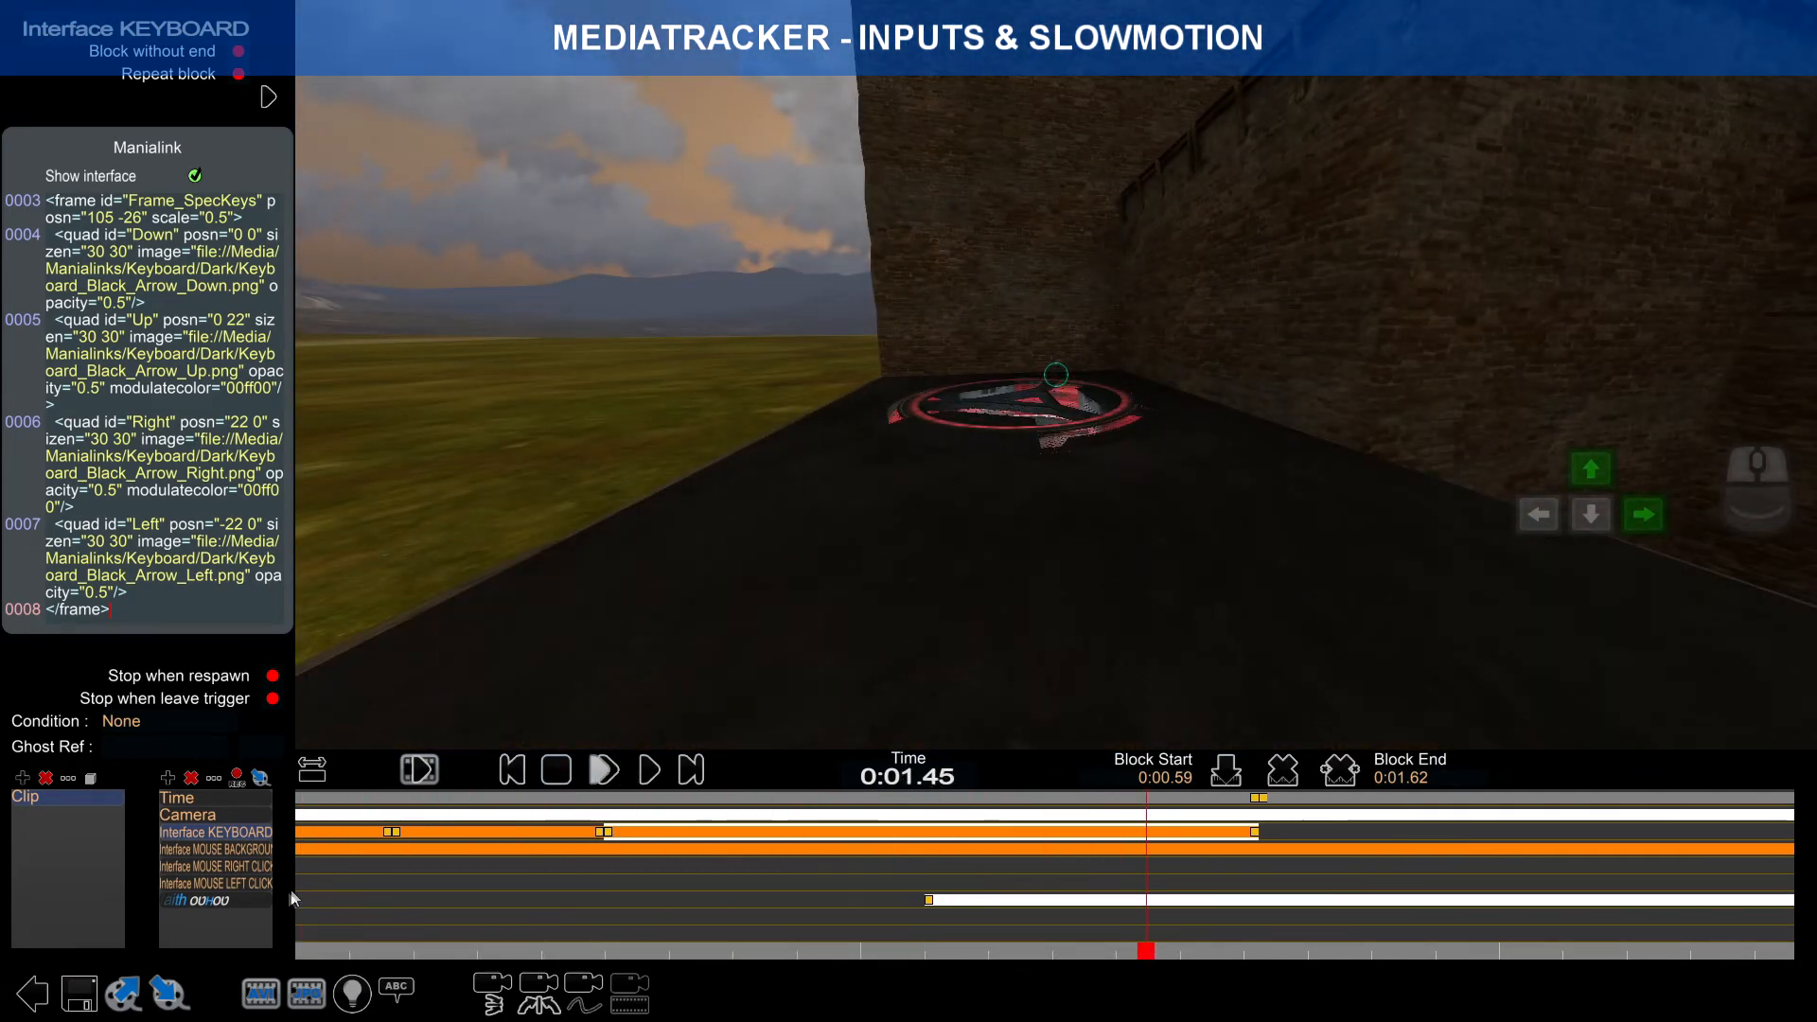
pyautogui.moveTo(313, 885); pyautogui.dragTo(1046, 885, button='right')
pyautogui.click(311, 773)
pyautogui.scroll(5, 407, 852)
pyautogui.scroll(7, 513, 876)
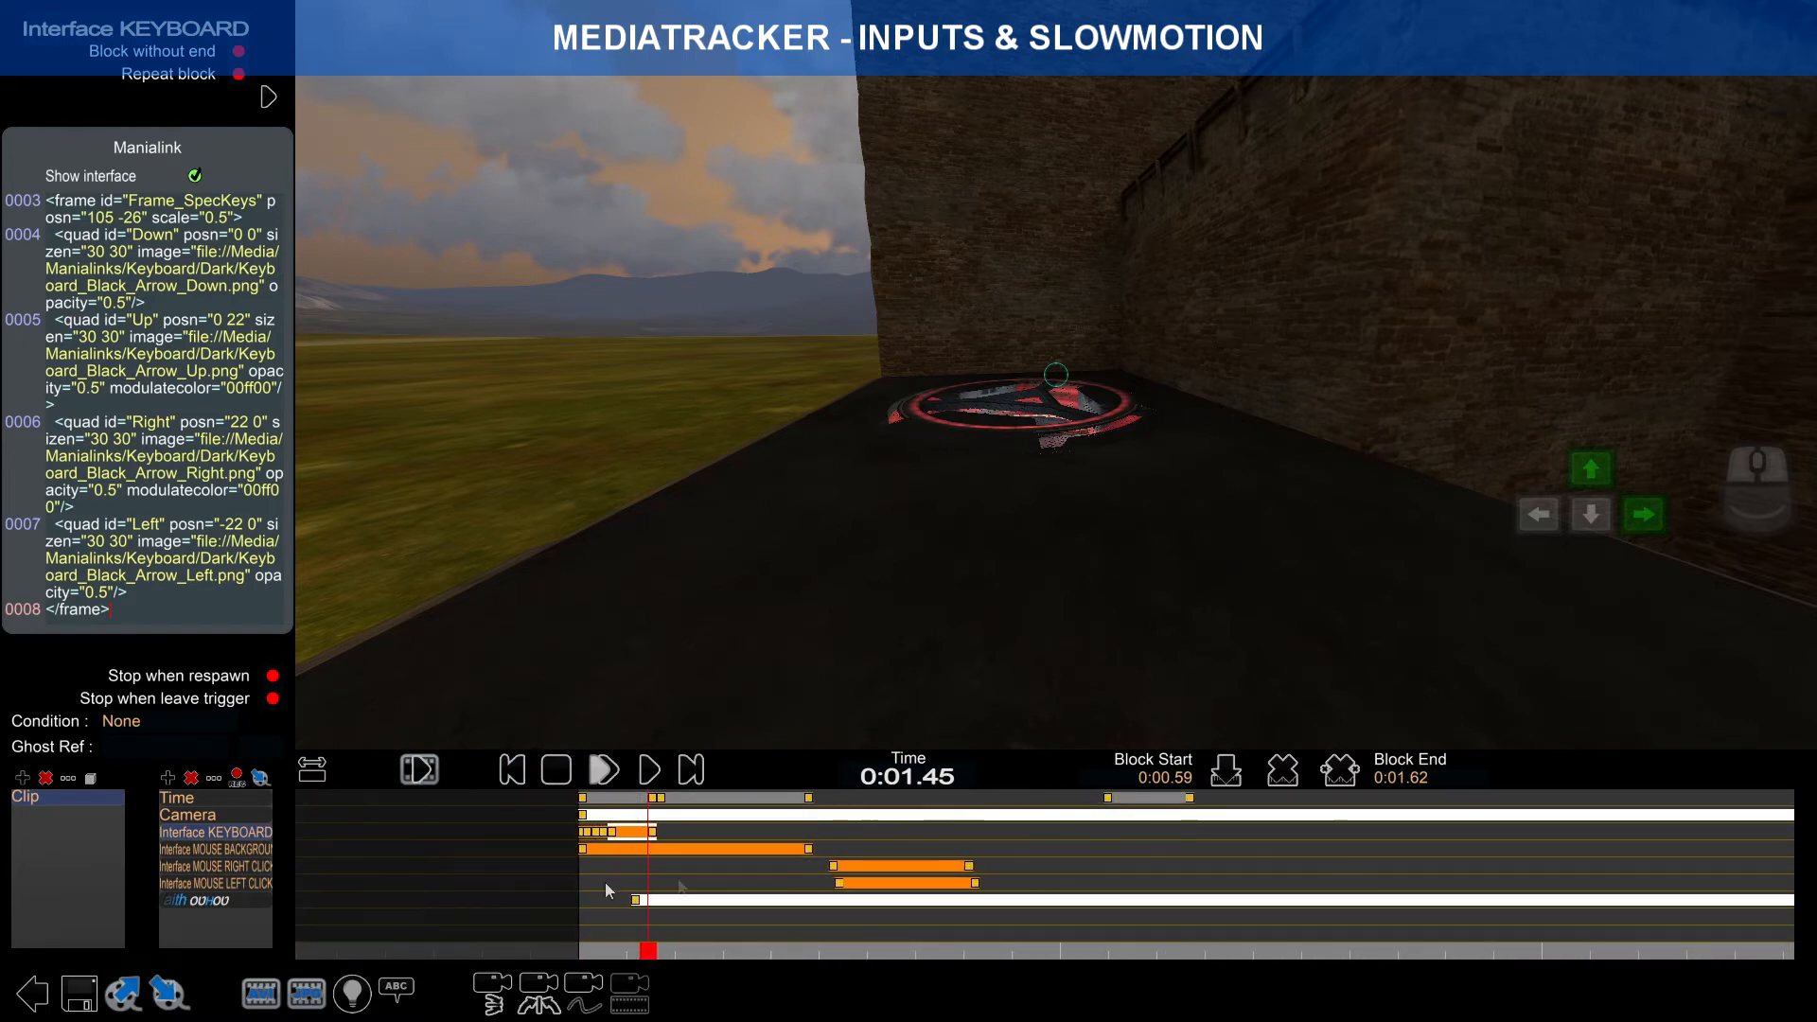
pyautogui.moveTo(682, 889); pyautogui.dragTo(774, 889, button='right')
pyautogui.scroll(5, 775, 889)
pyautogui.scroll(5, 660, 881)
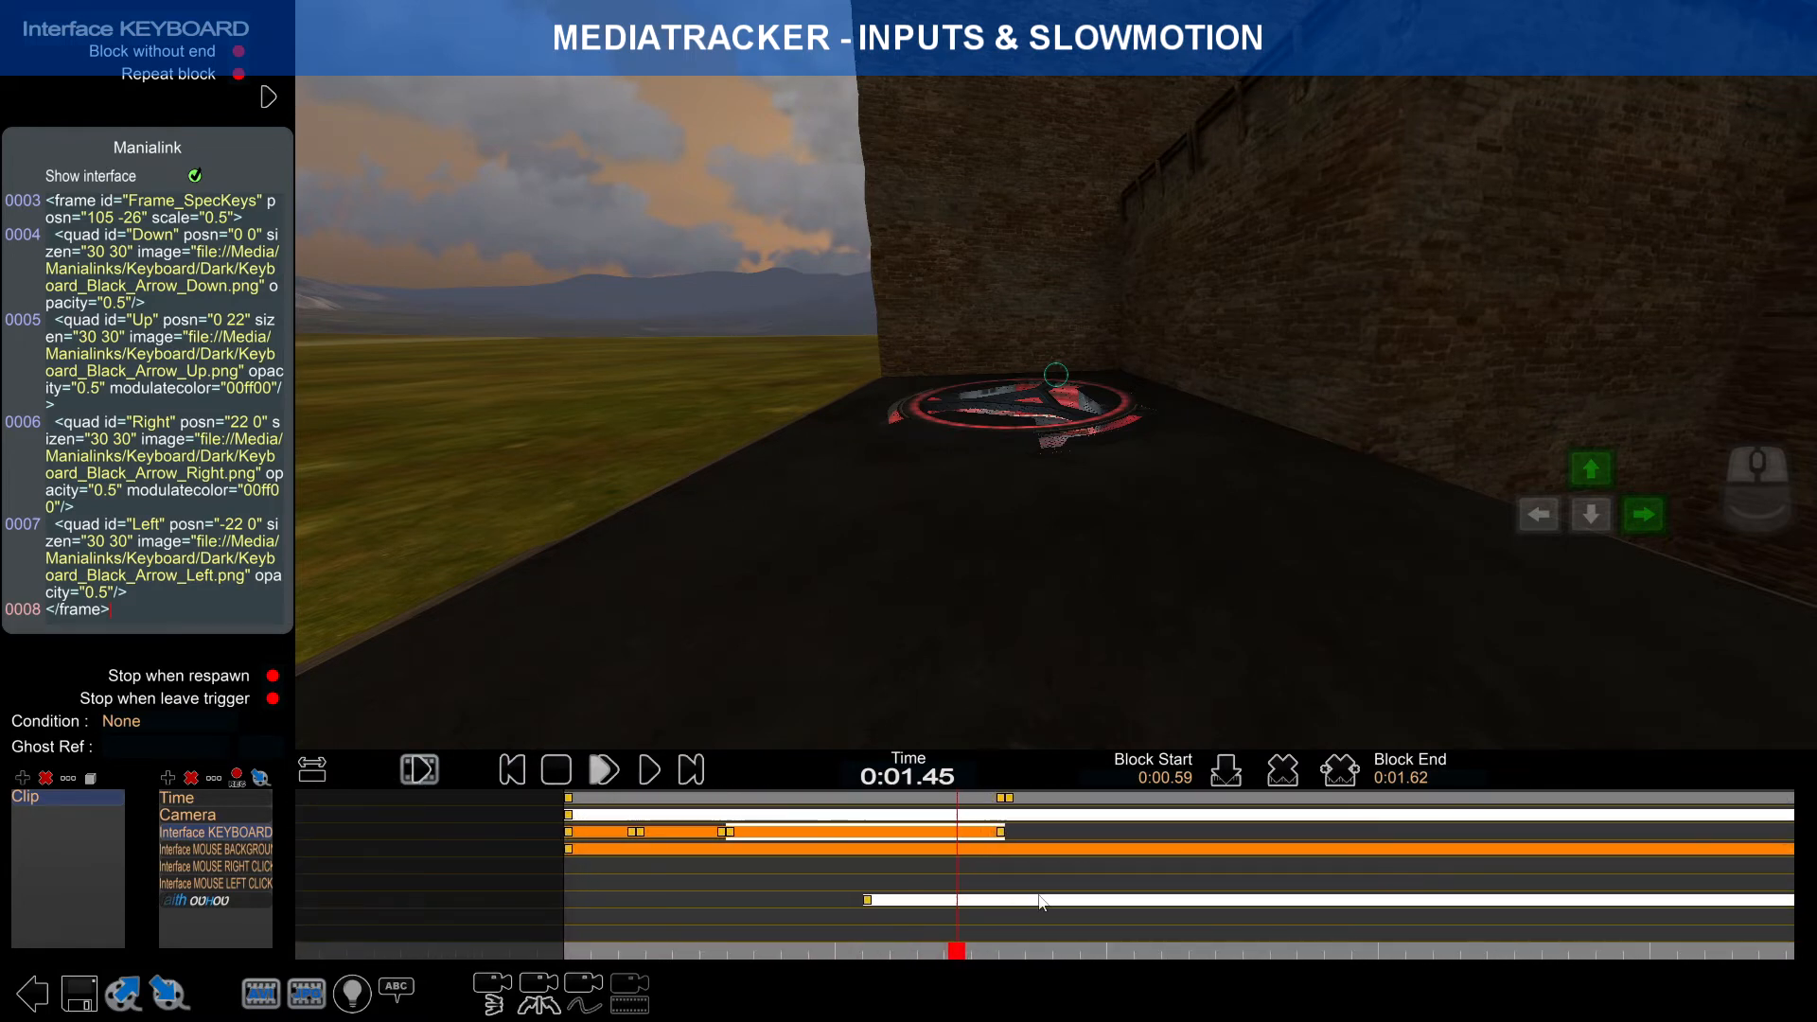
pyautogui.moveTo(964, 958); pyautogui.dragTo(585, 907)
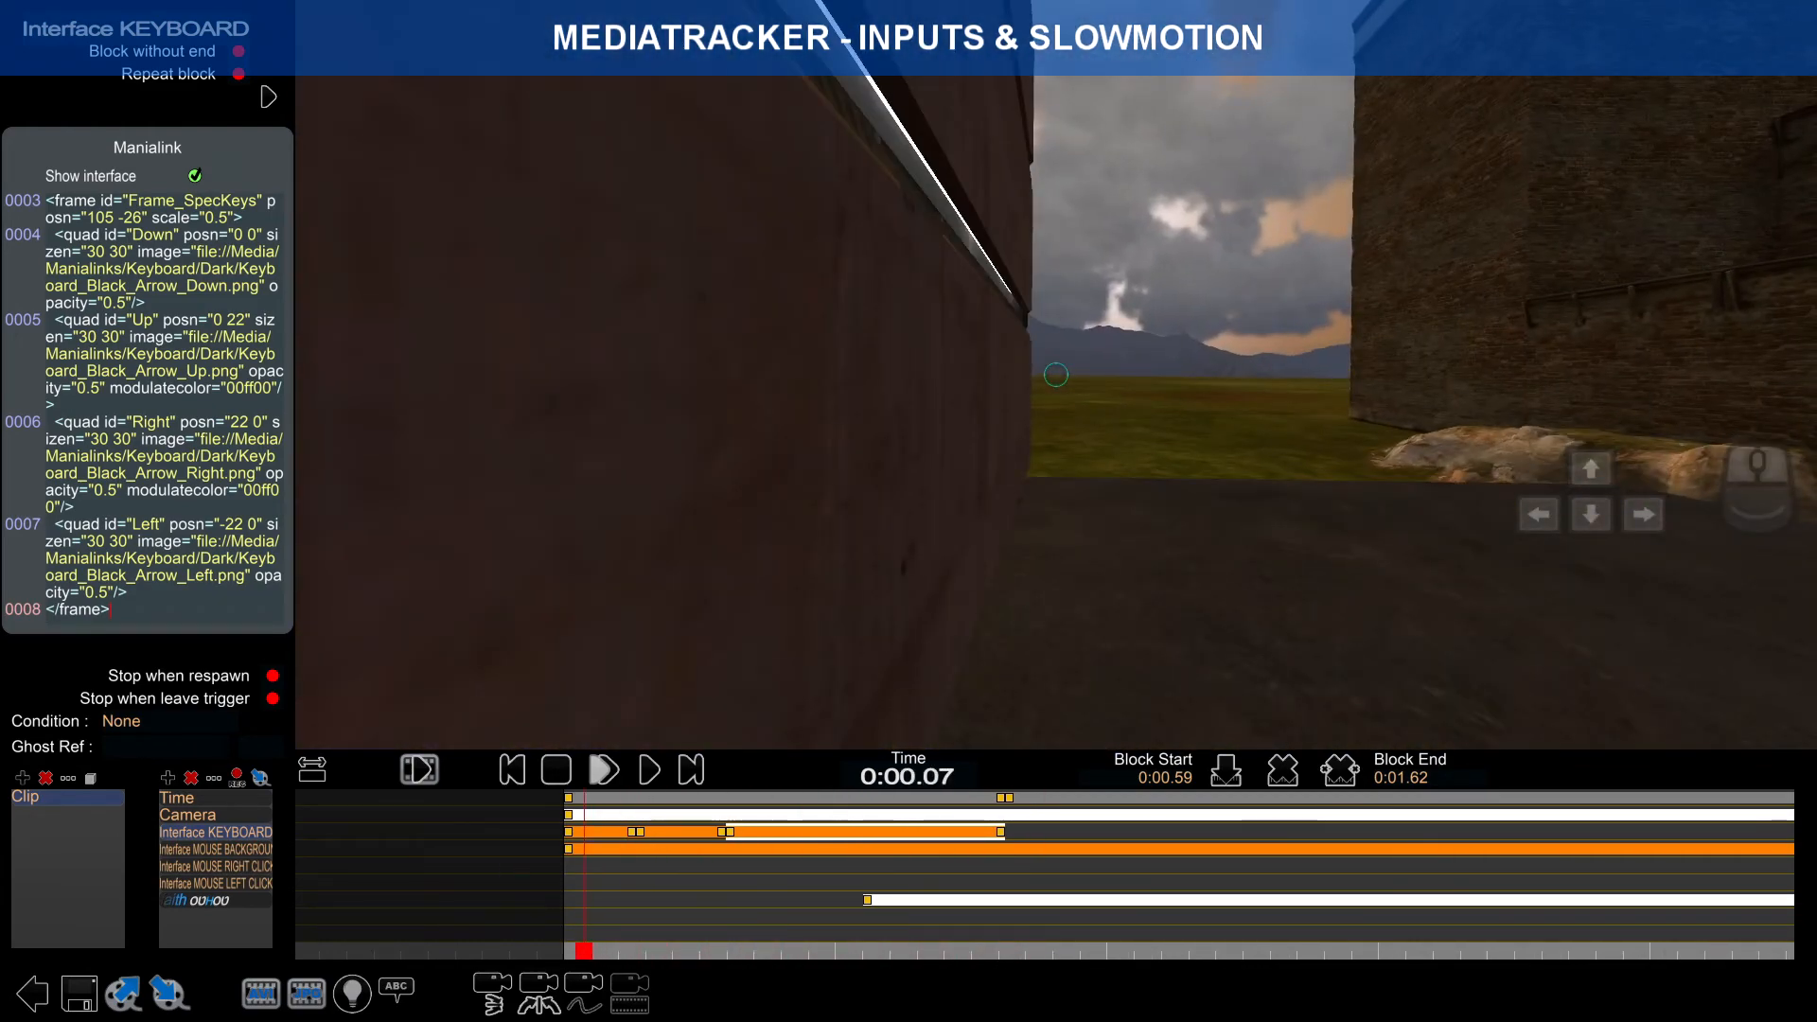
# Step: Inspect the MOUSE BACKGROUND block's code and the empty MOUSE RIGHT CLICK track
pyautogui.click(570, 850)
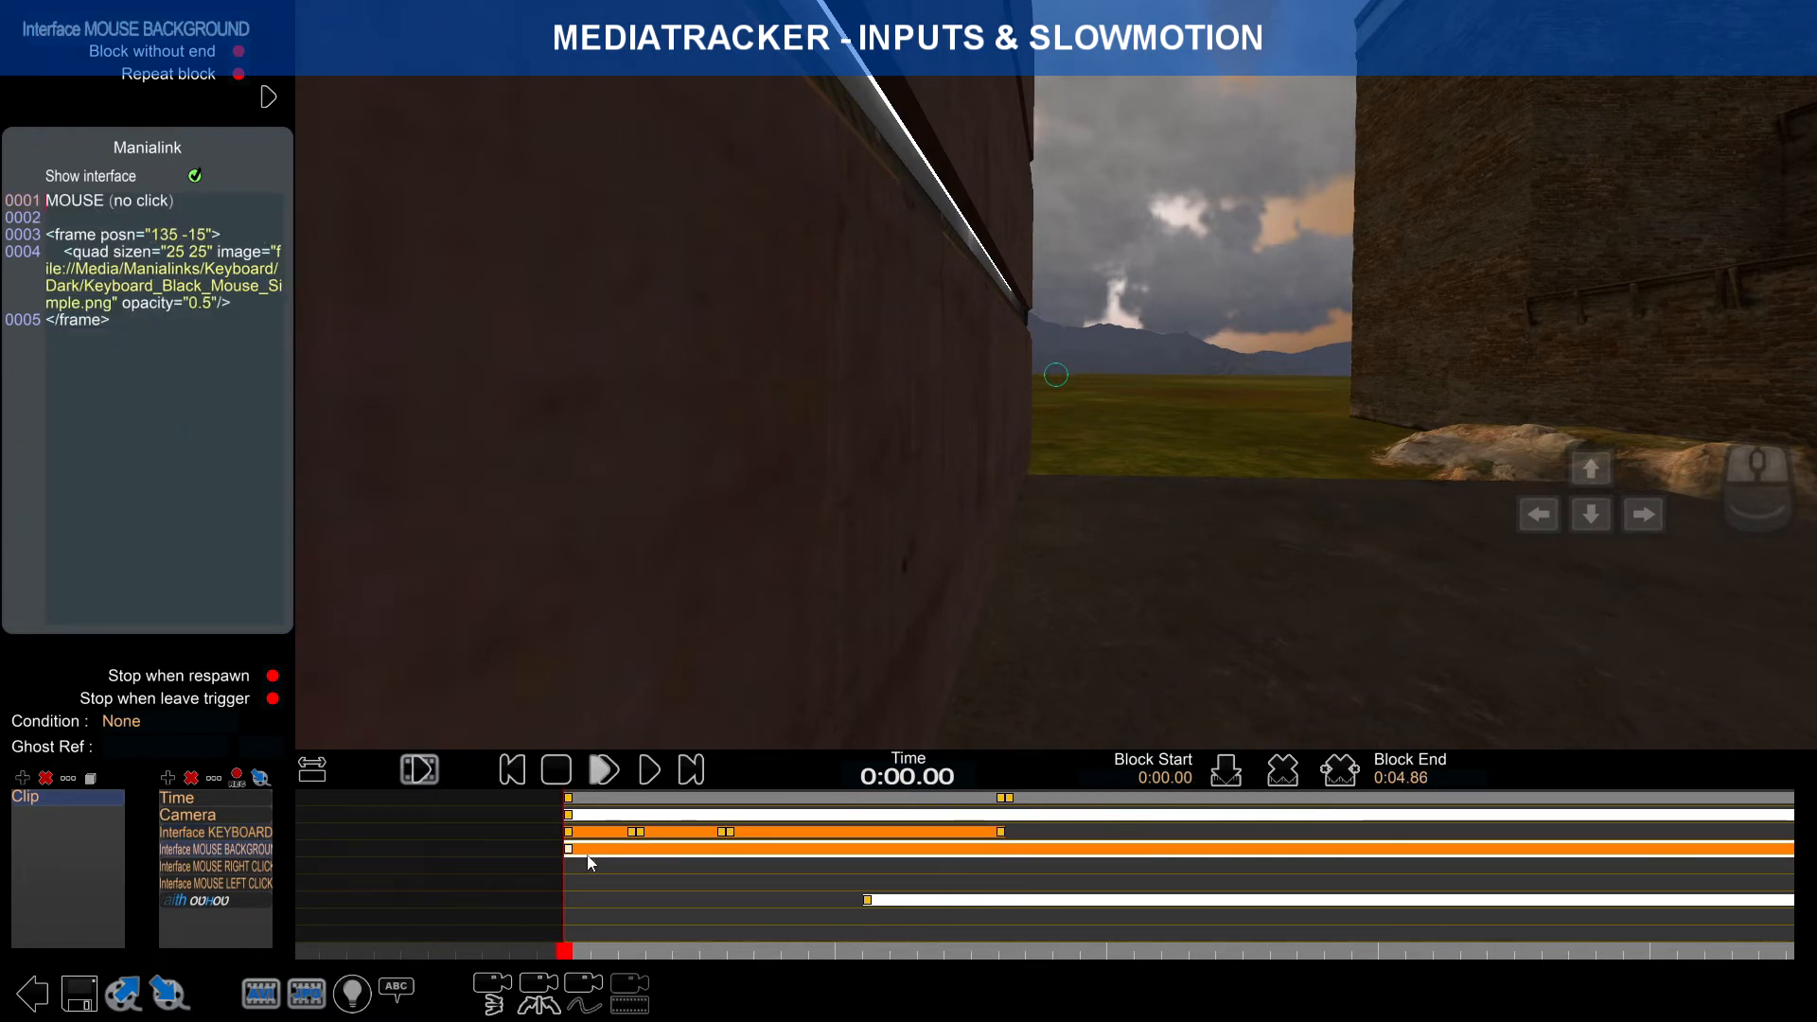
pyautogui.click(584, 867)
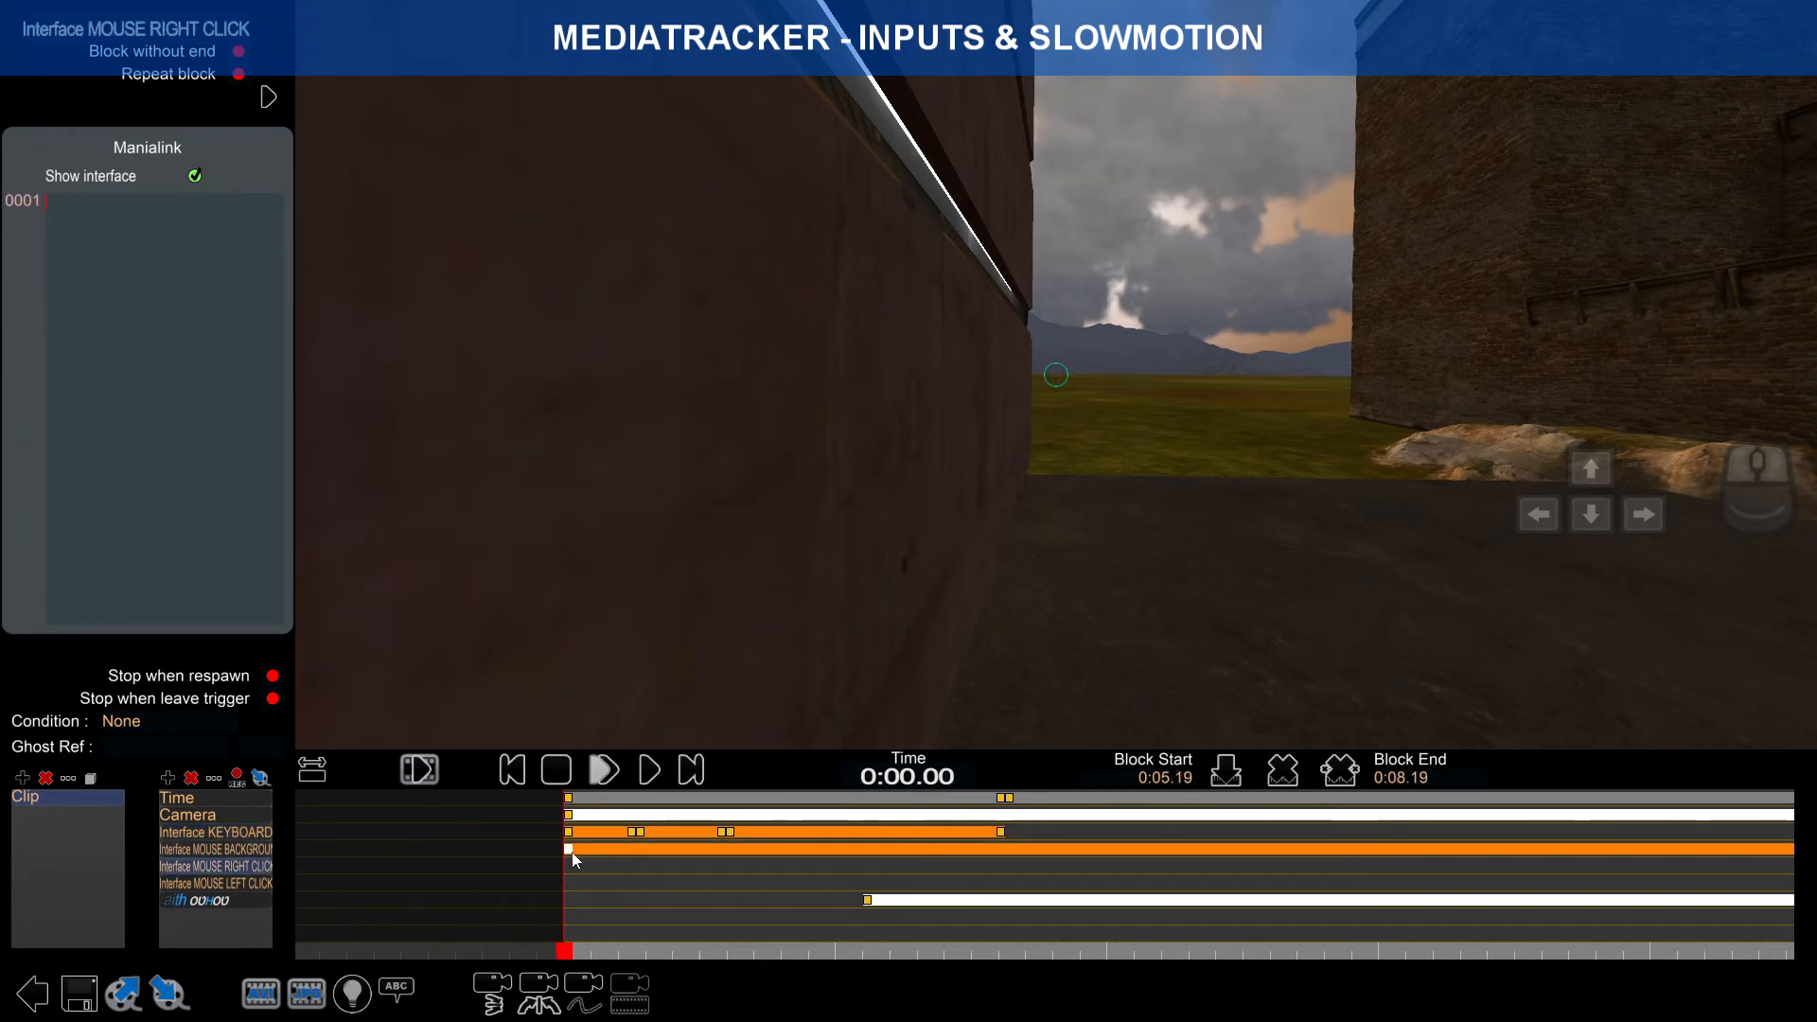
pyautogui.click(572, 853)
pyautogui.click(252, 868)
pyautogui.click(588, 834)
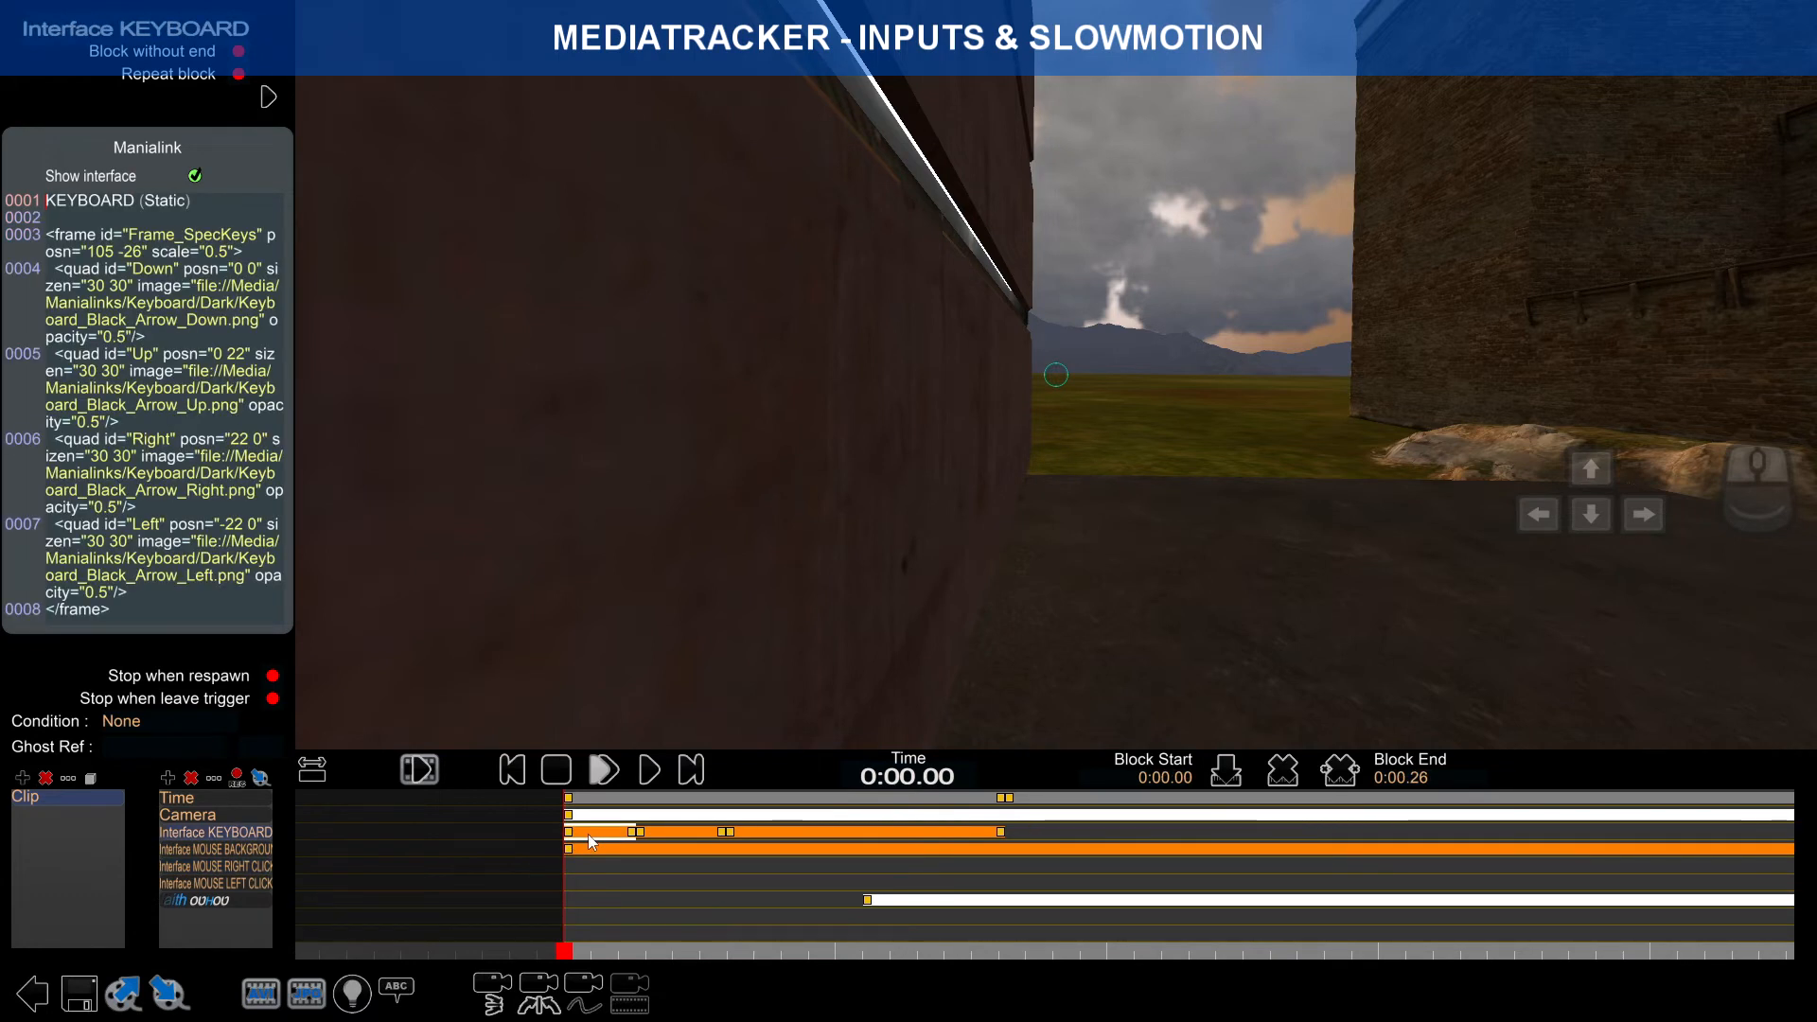
# Step: Paste a copy of the MOUSE BACKGROUND block onto the MOUSE RIGHT CLICK track
pyautogui.click(597, 850)
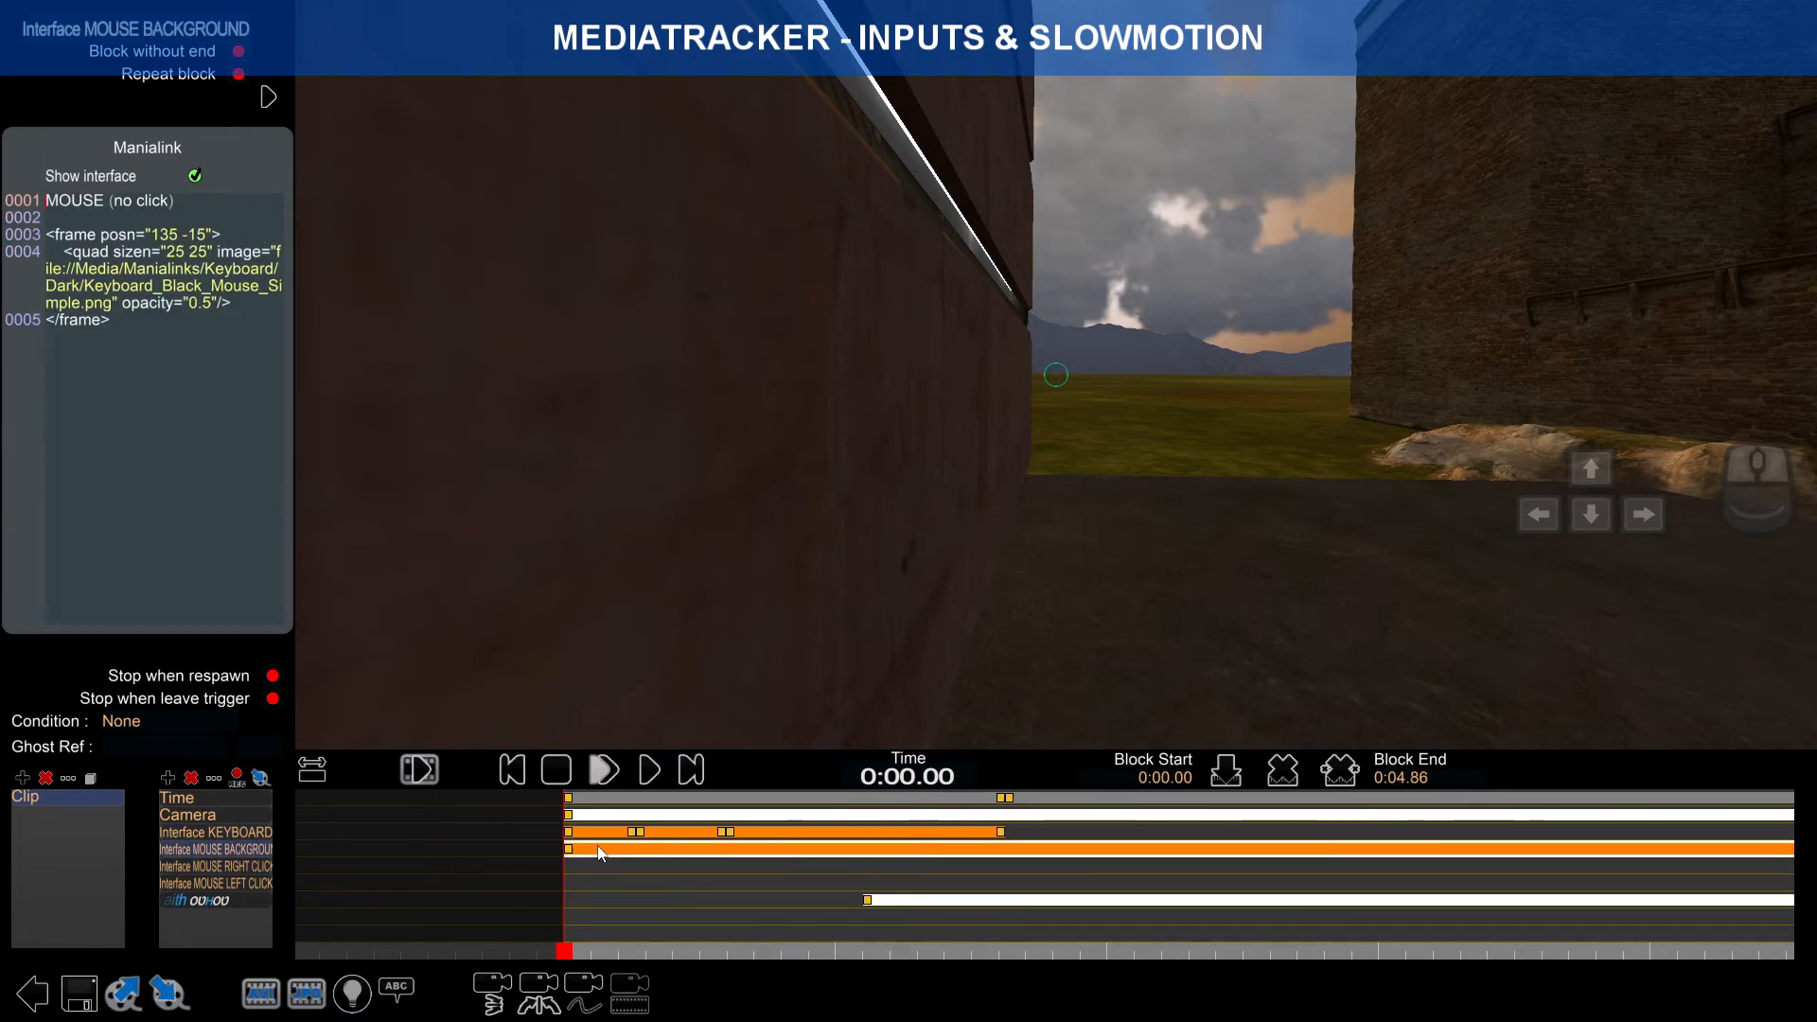
pyautogui.click(259, 867)
pyautogui.hotkey('ctrl', 'v')
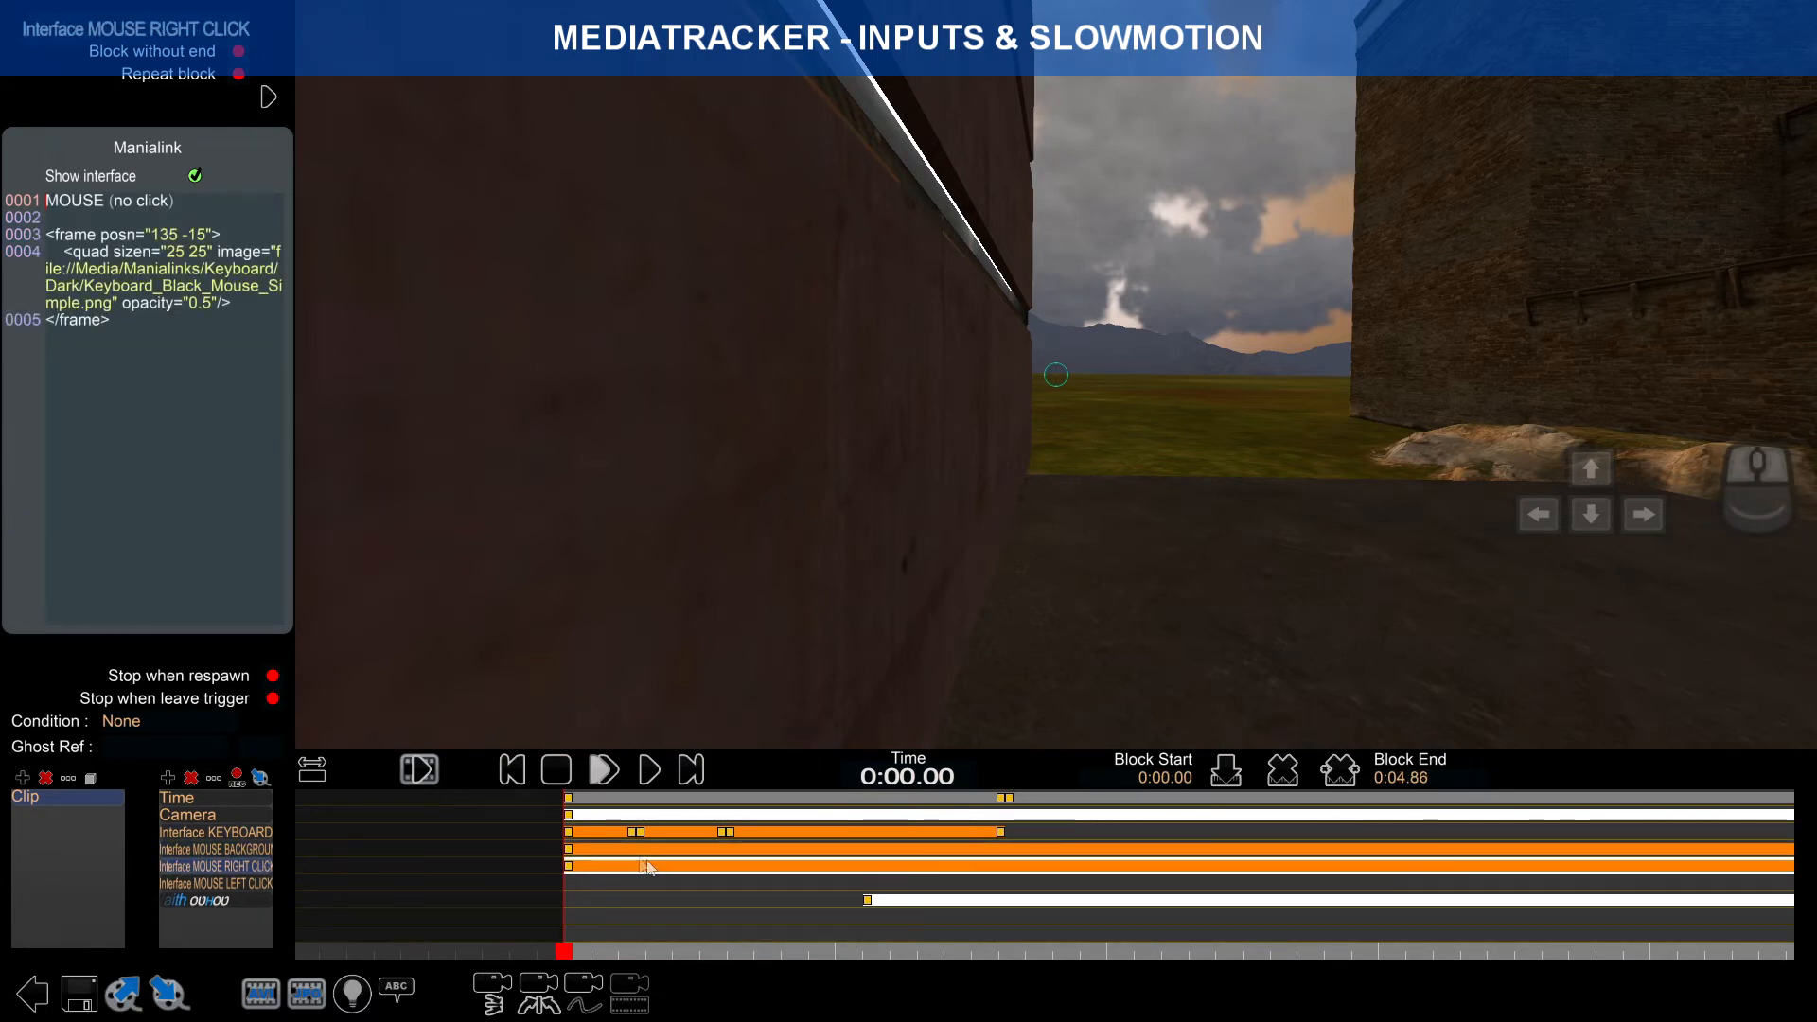
pyautogui.click(606, 854)
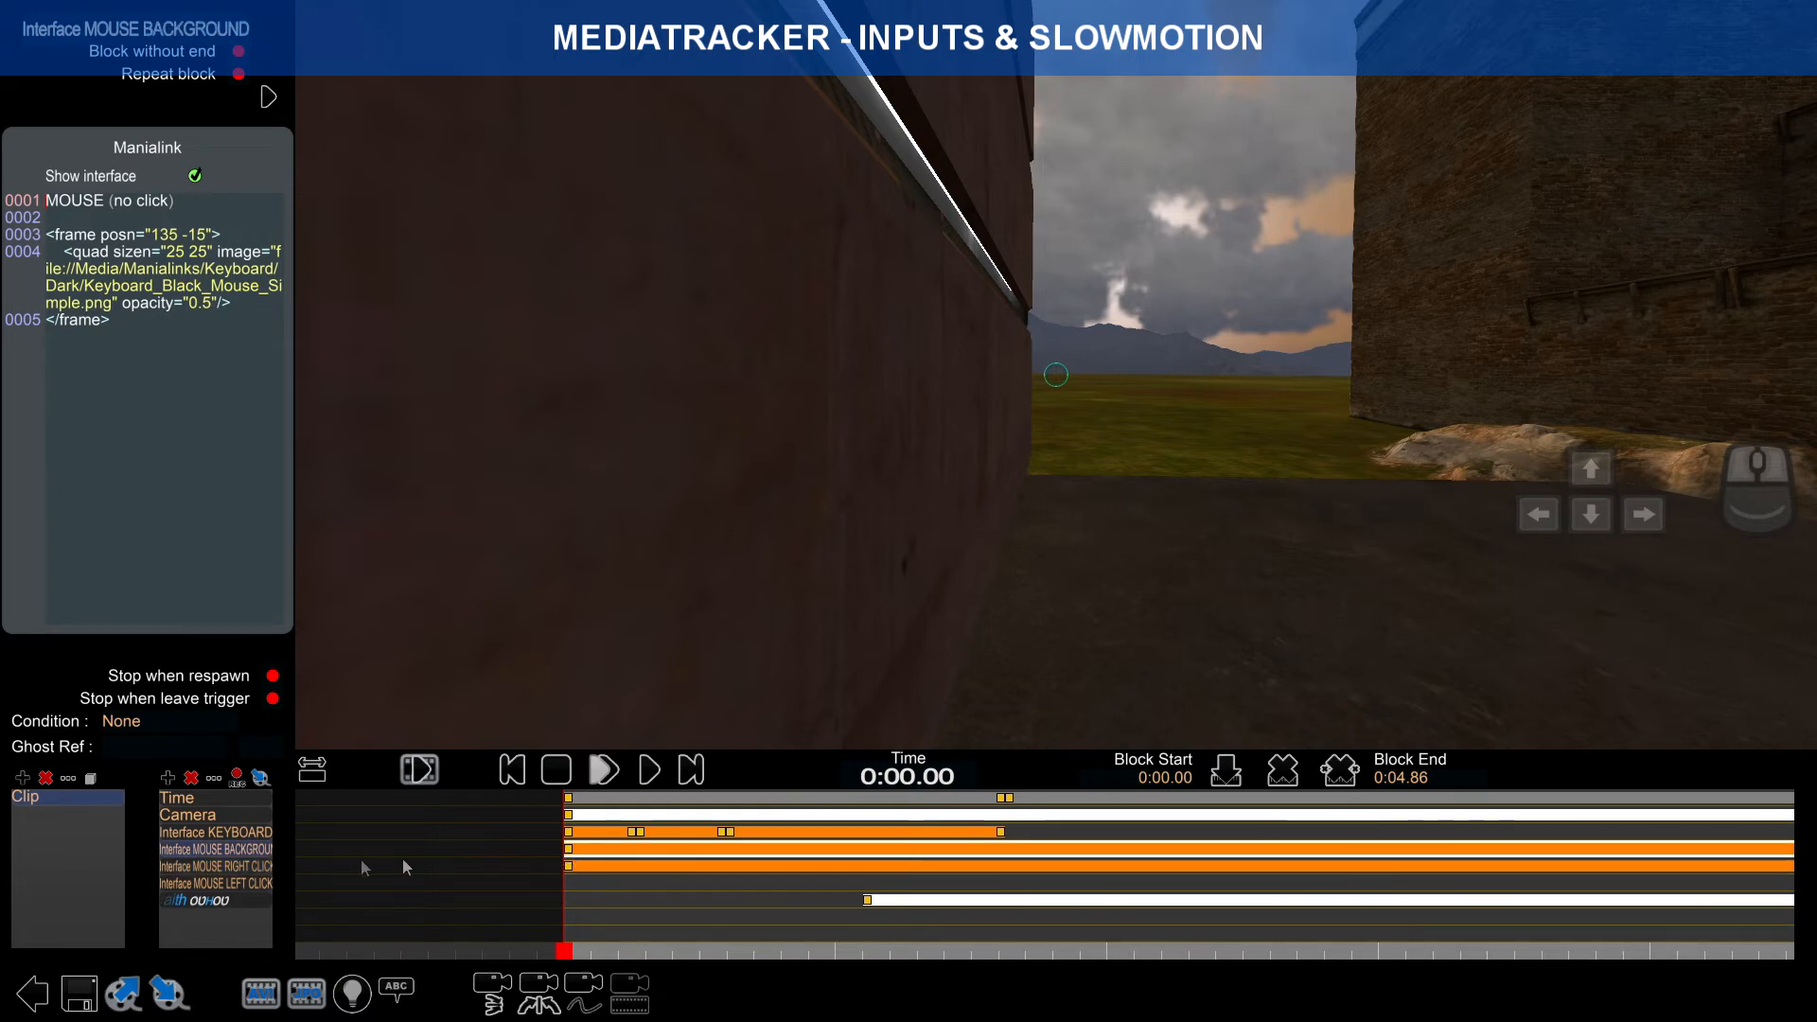
pyautogui.click(259, 867)
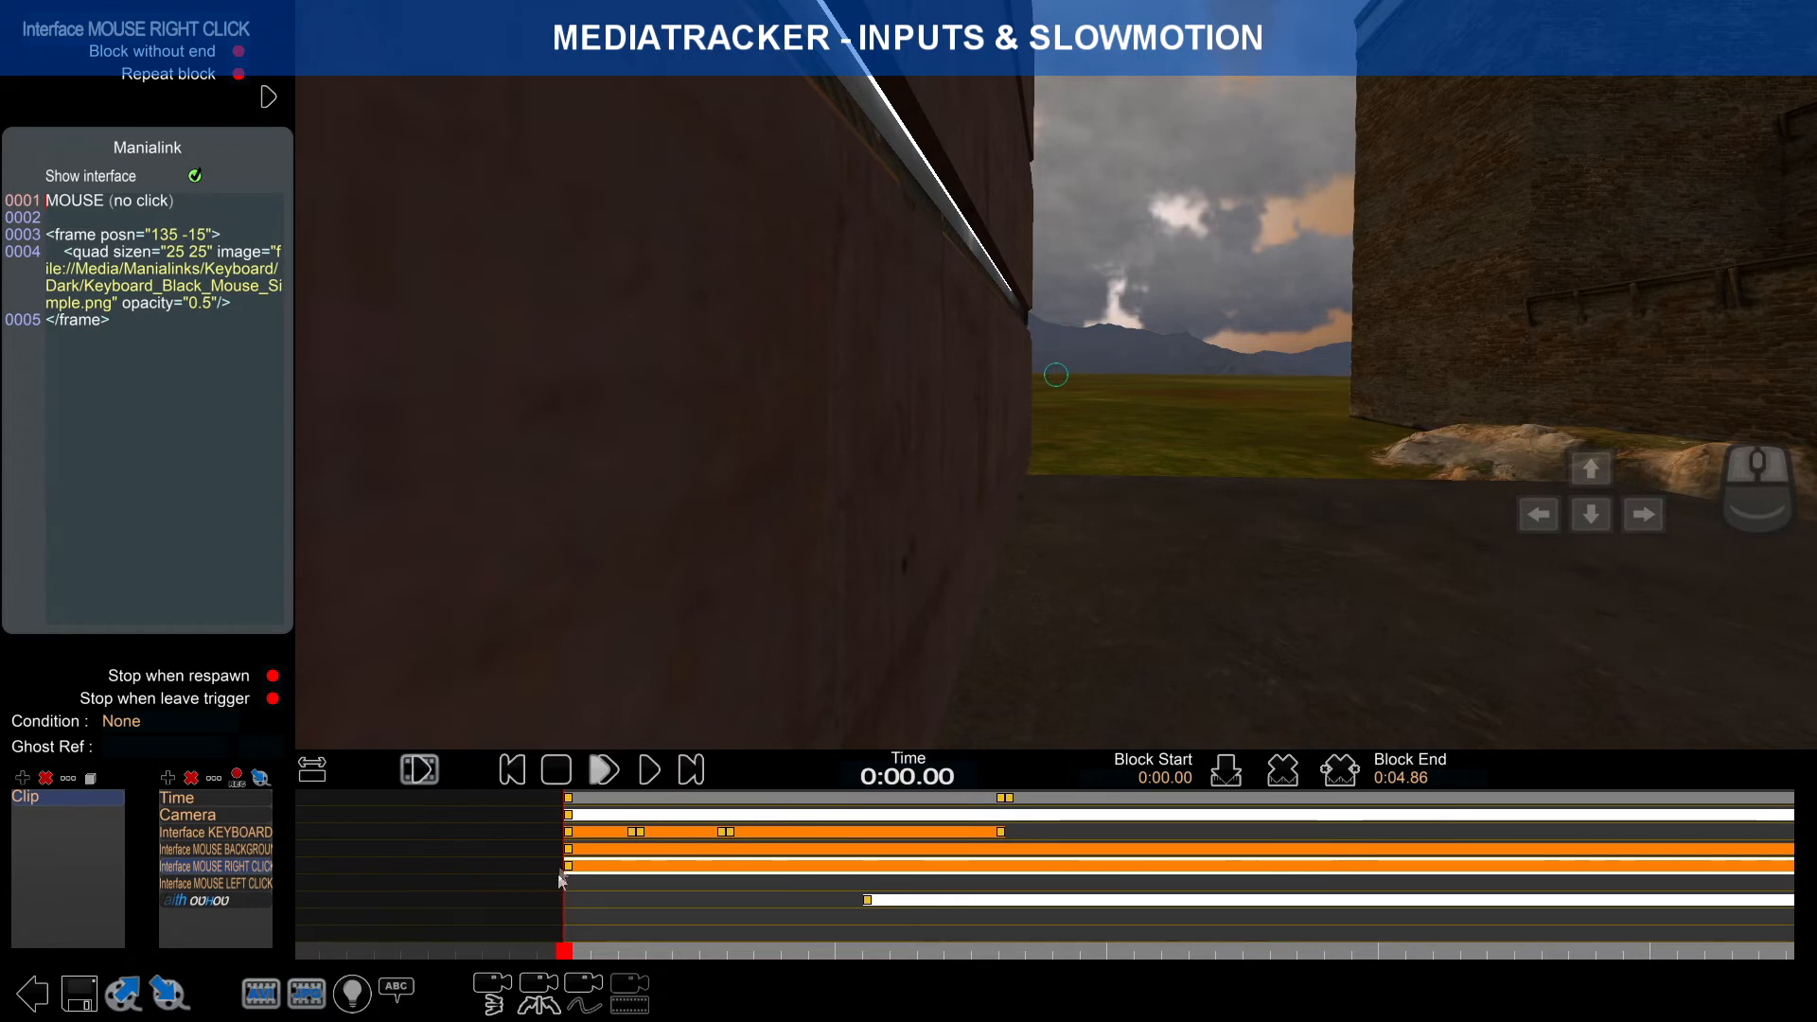
# Step: Shorten the right-click block drastically so it sits near the clip's start
pyautogui.click(318, 772)
pyautogui.moveTo(309, 876); pyautogui.dragTo(428, 865, button='right')
pyautogui.scroll(5, 429, 865)
pyautogui.scroll(5, 653, 875)
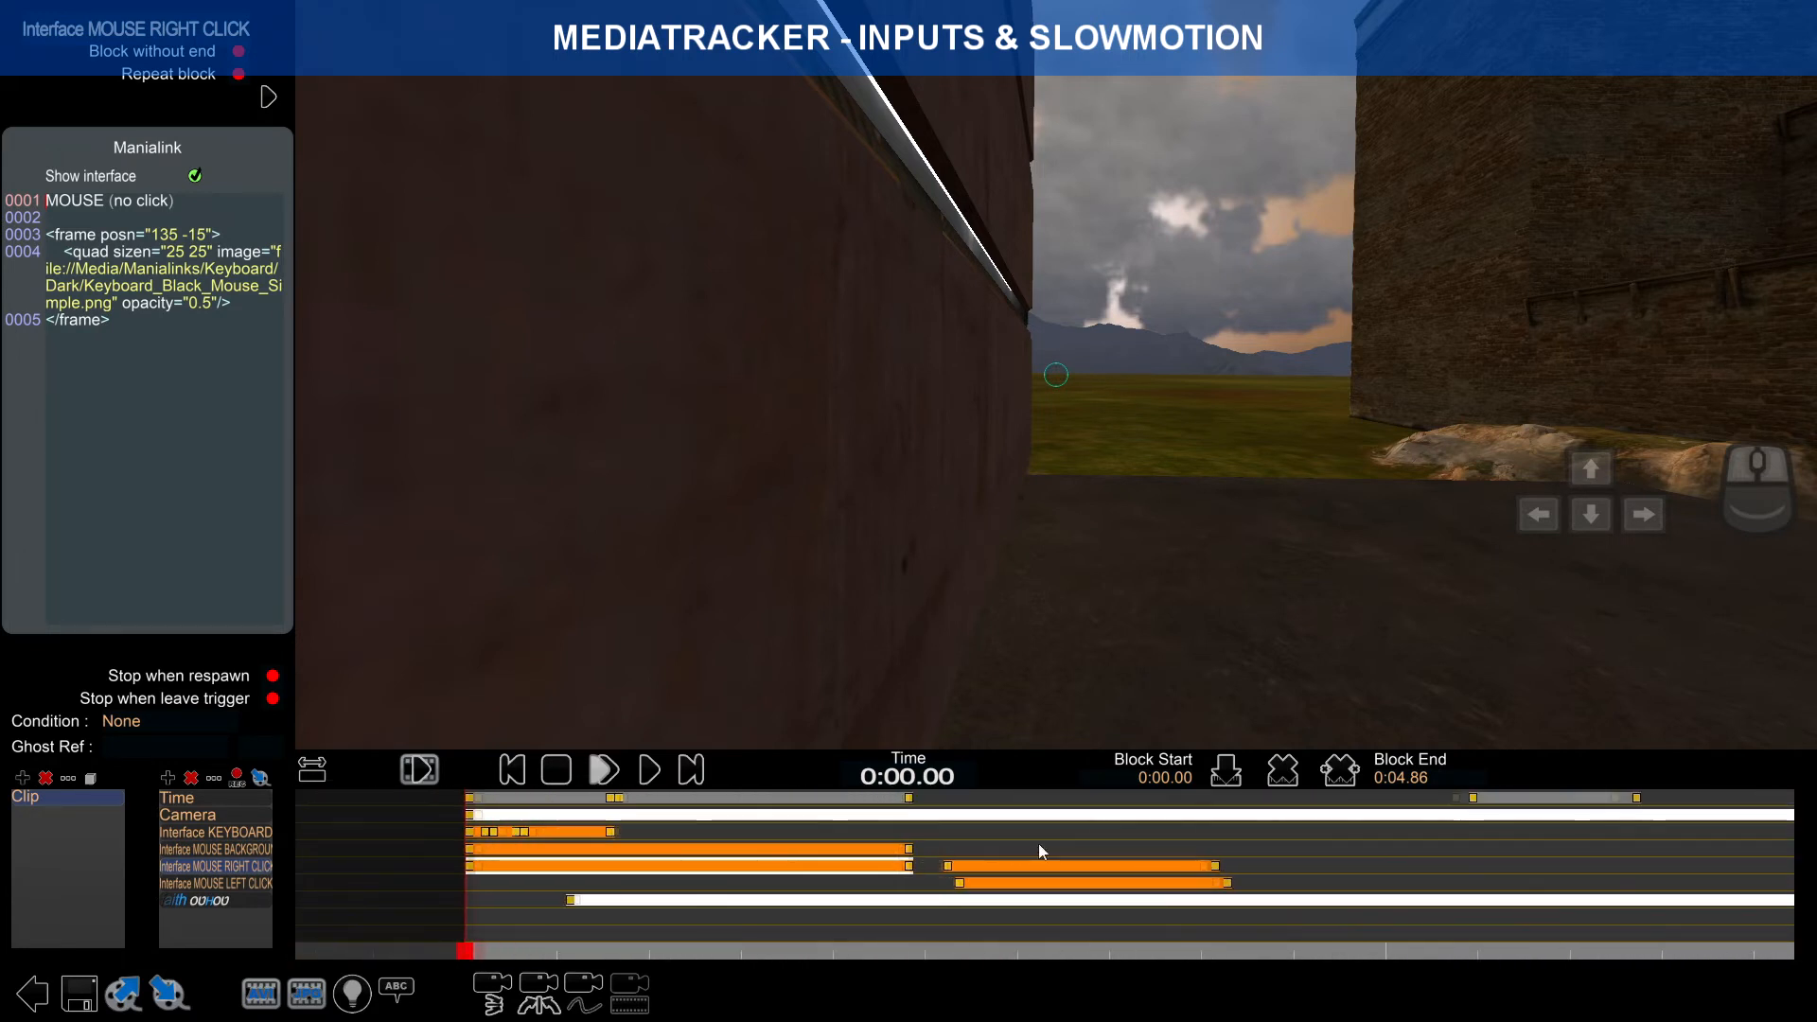
pyautogui.moveTo(907, 871); pyautogui.dragTo(387, 876)
pyautogui.scroll(3, 532, 865)
pyautogui.moveTo(388, 877); pyautogui.dragTo(549, 878, button='right')
pyautogui.scroll(4, 583, 883)
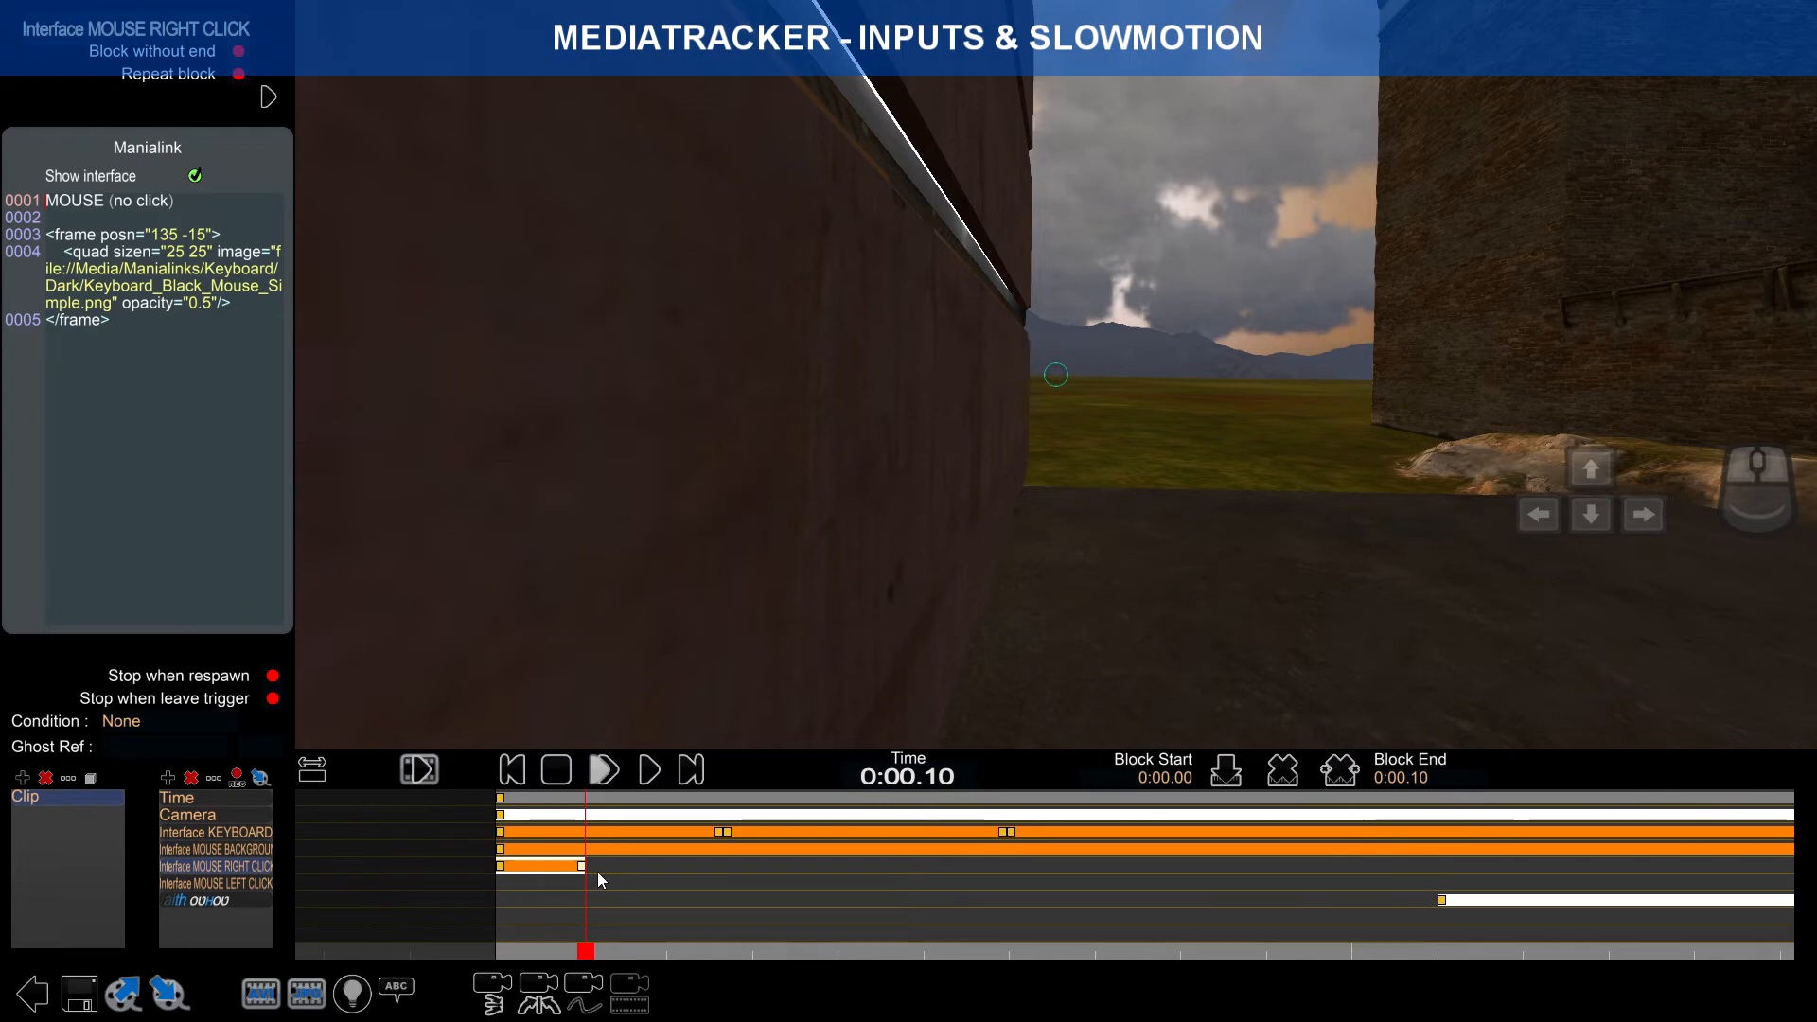
# Step: Preview in slow motion and reposition the right-click block to 0:00.14–0:00.17
pyautogui.moveTo(547, 950); pyautogui.dragTo(495, 947)
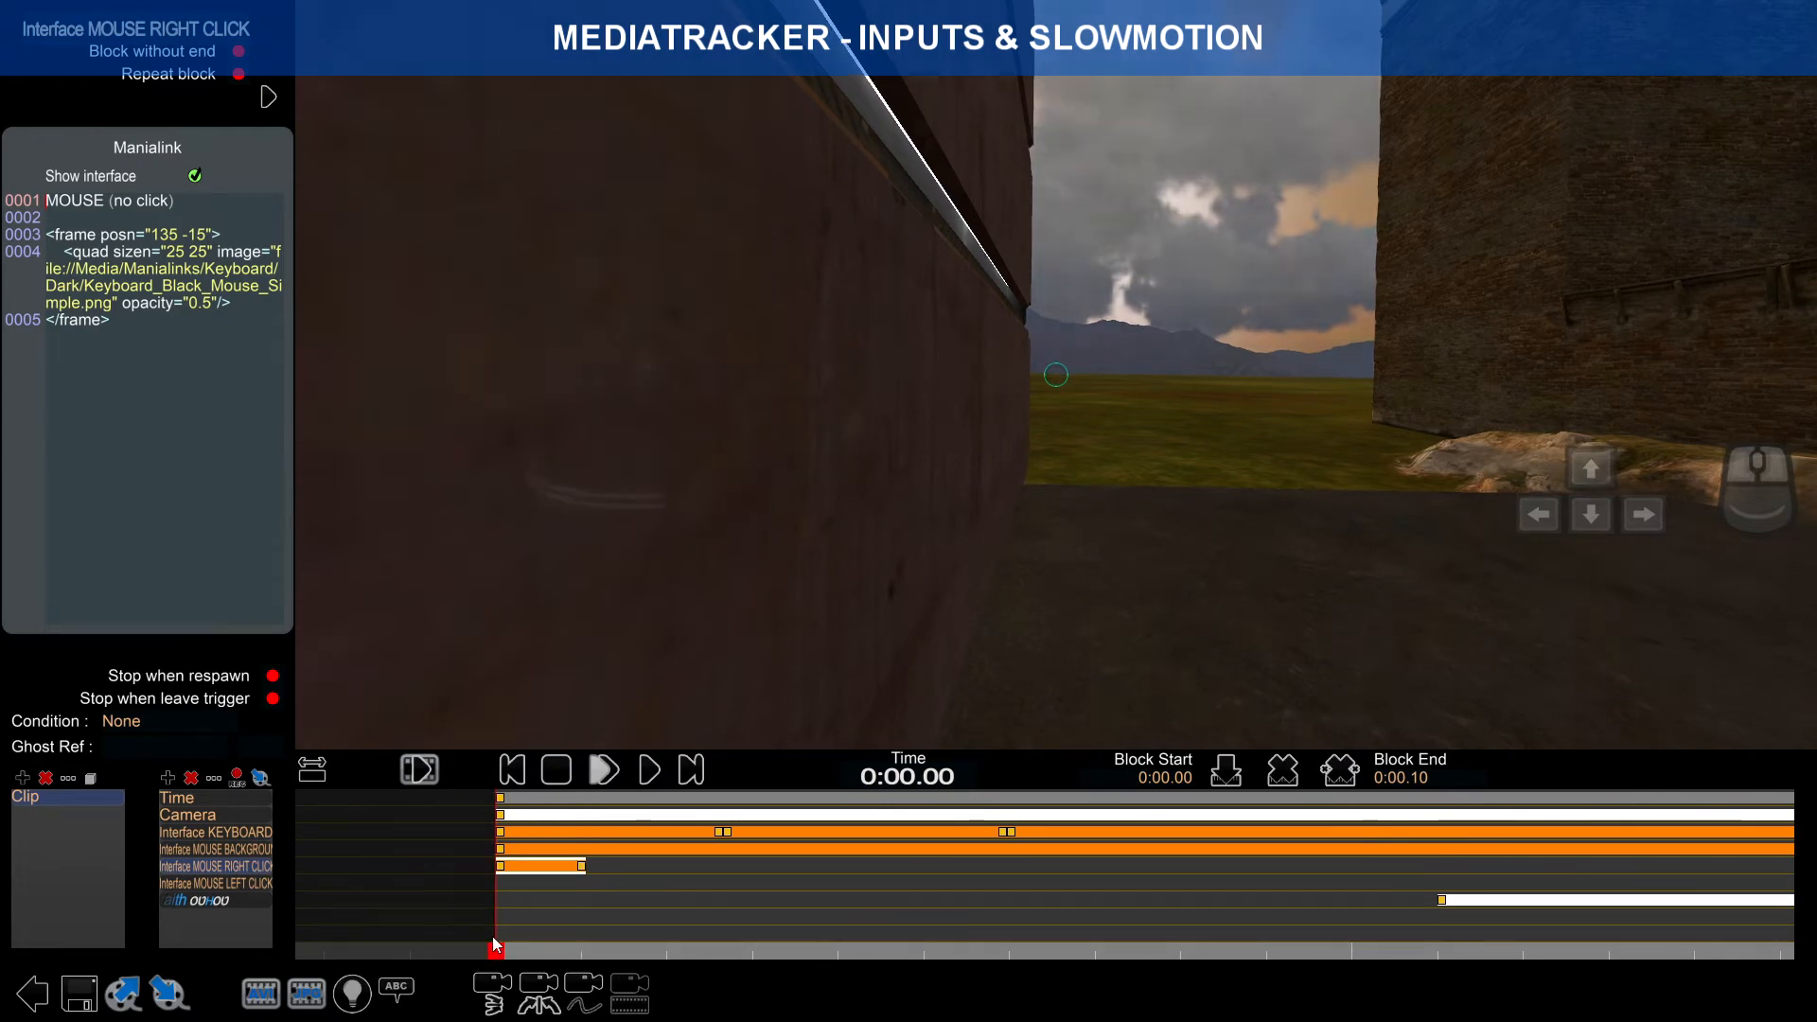
pyautogui.click(608, 775)
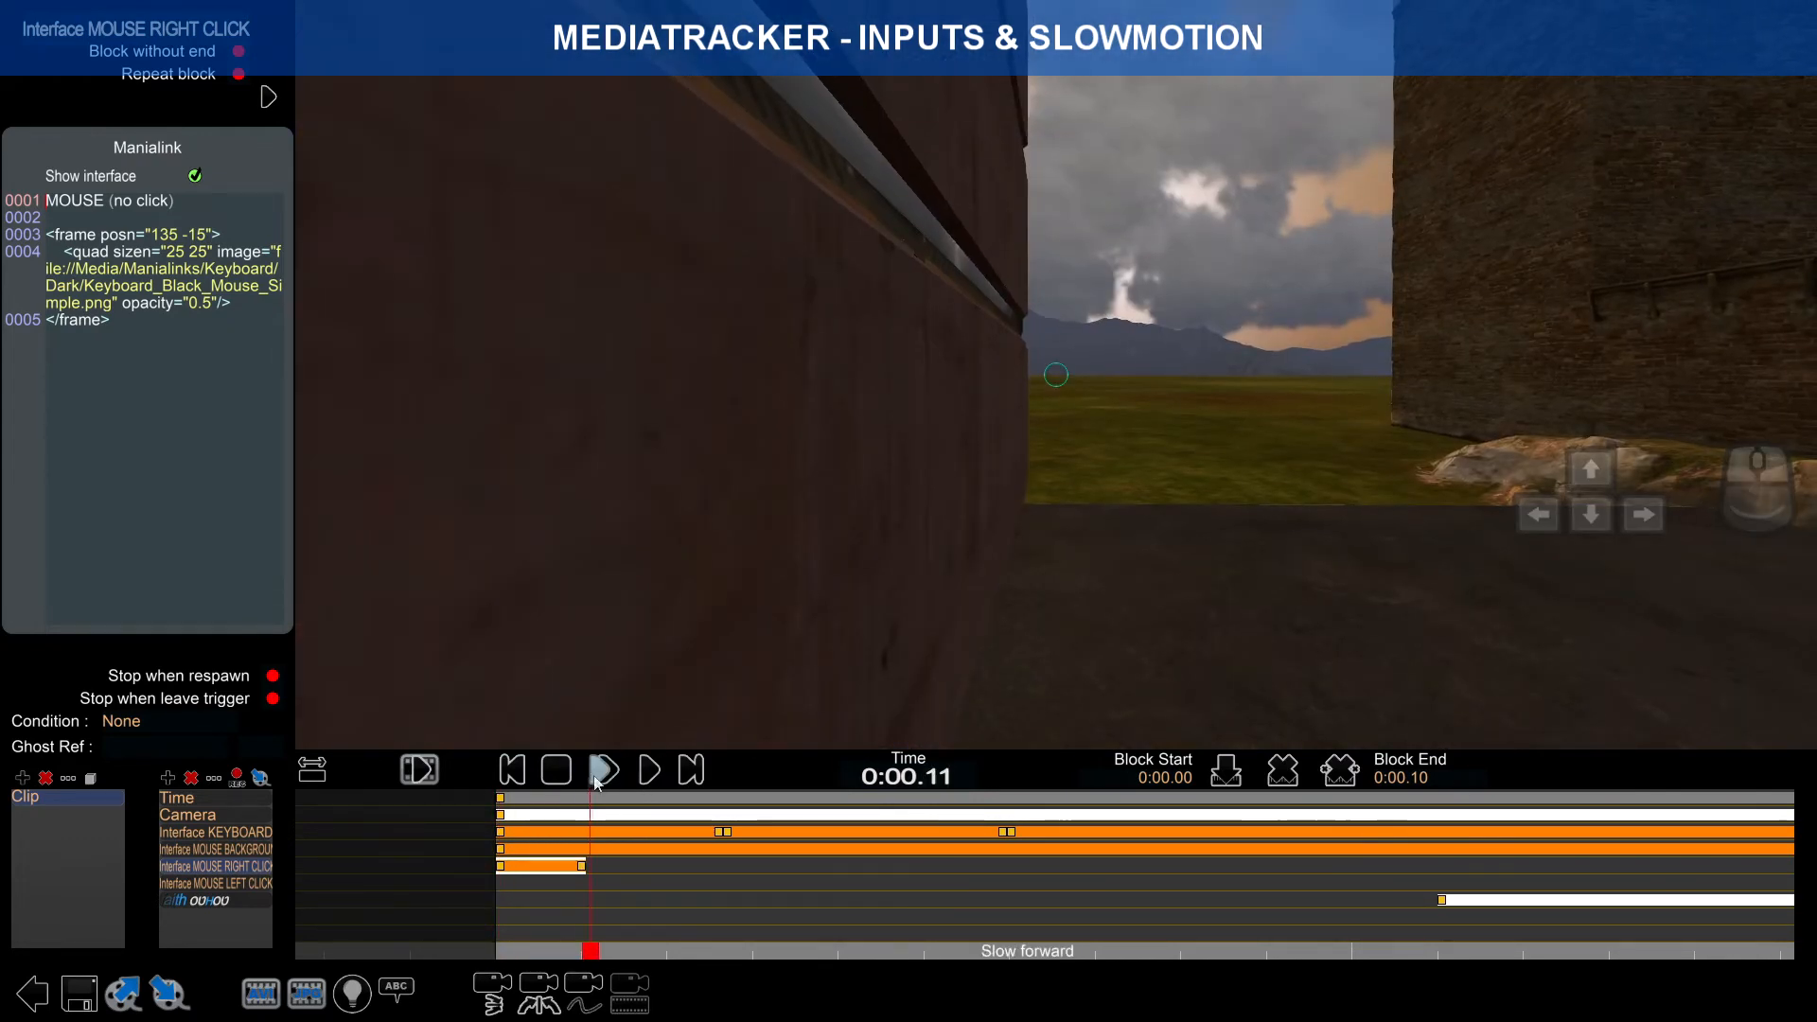
pyautogui.moveTo(545, 876); pyautogui.dragTo(790, 876)
pyautogui.scroll(3, 606, 874)
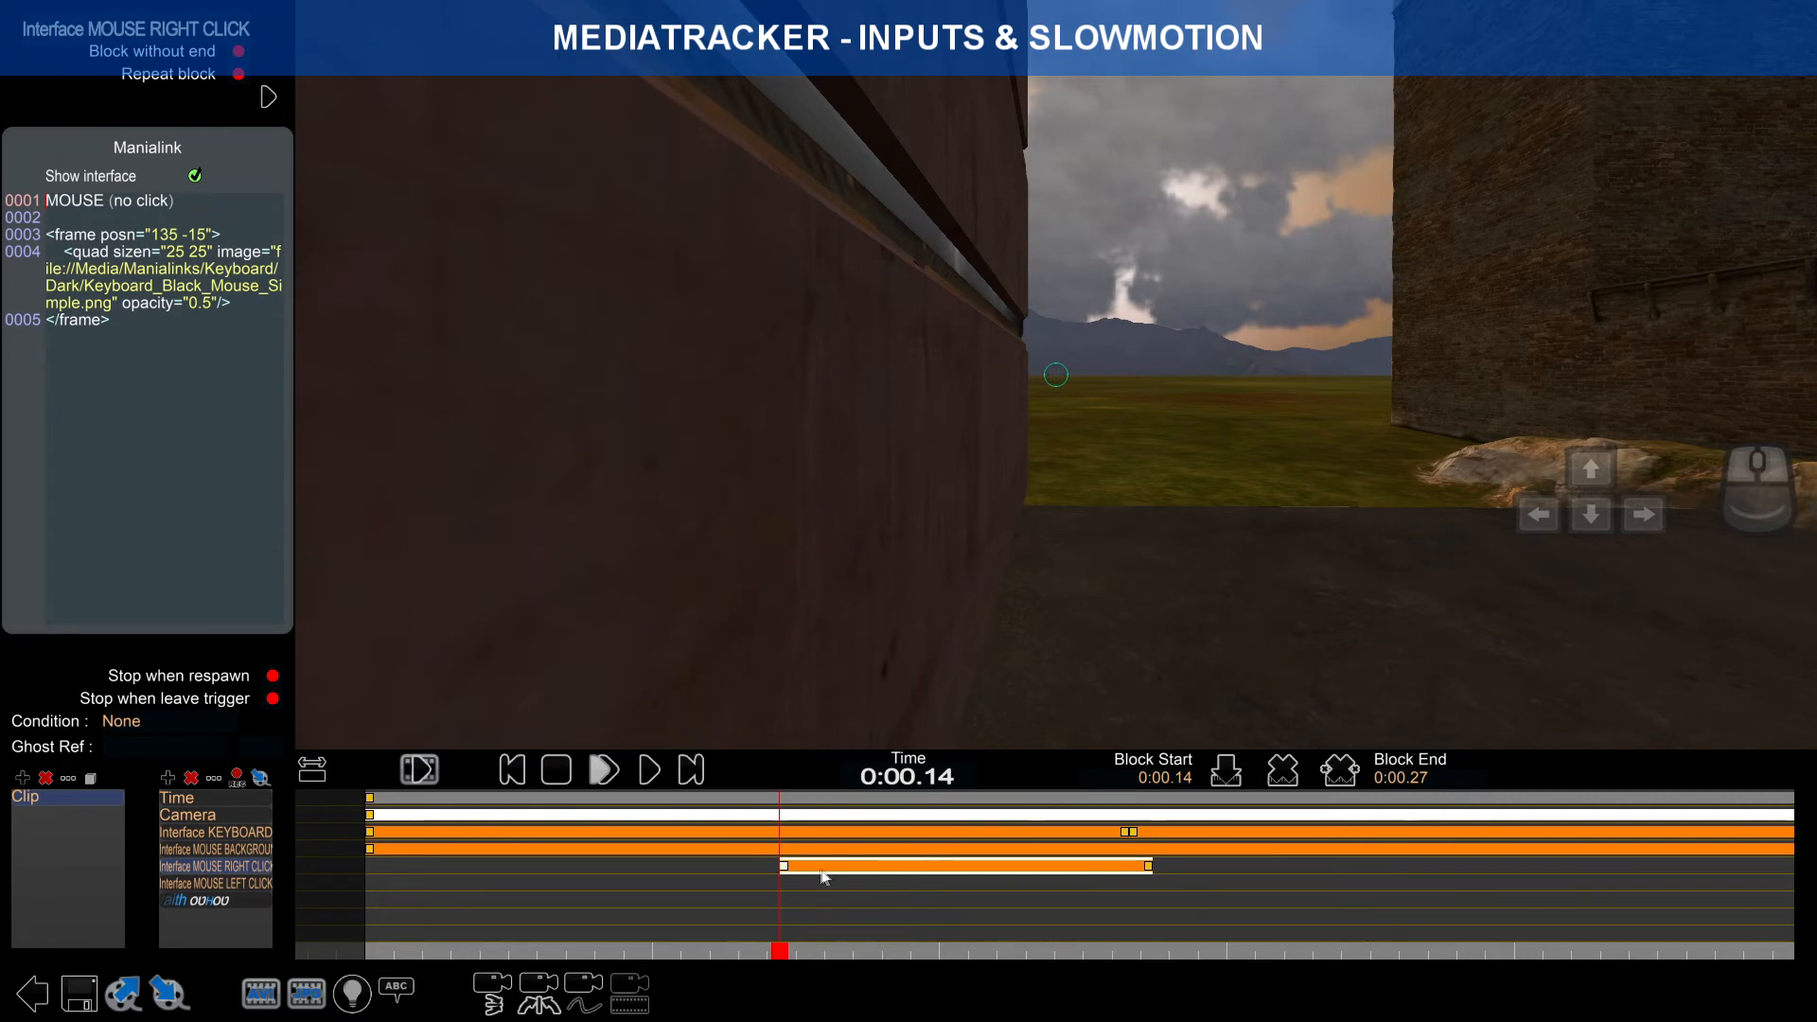
pyautogui.moveTo(1149, 867); pyautogui.dragTo(867, 879)
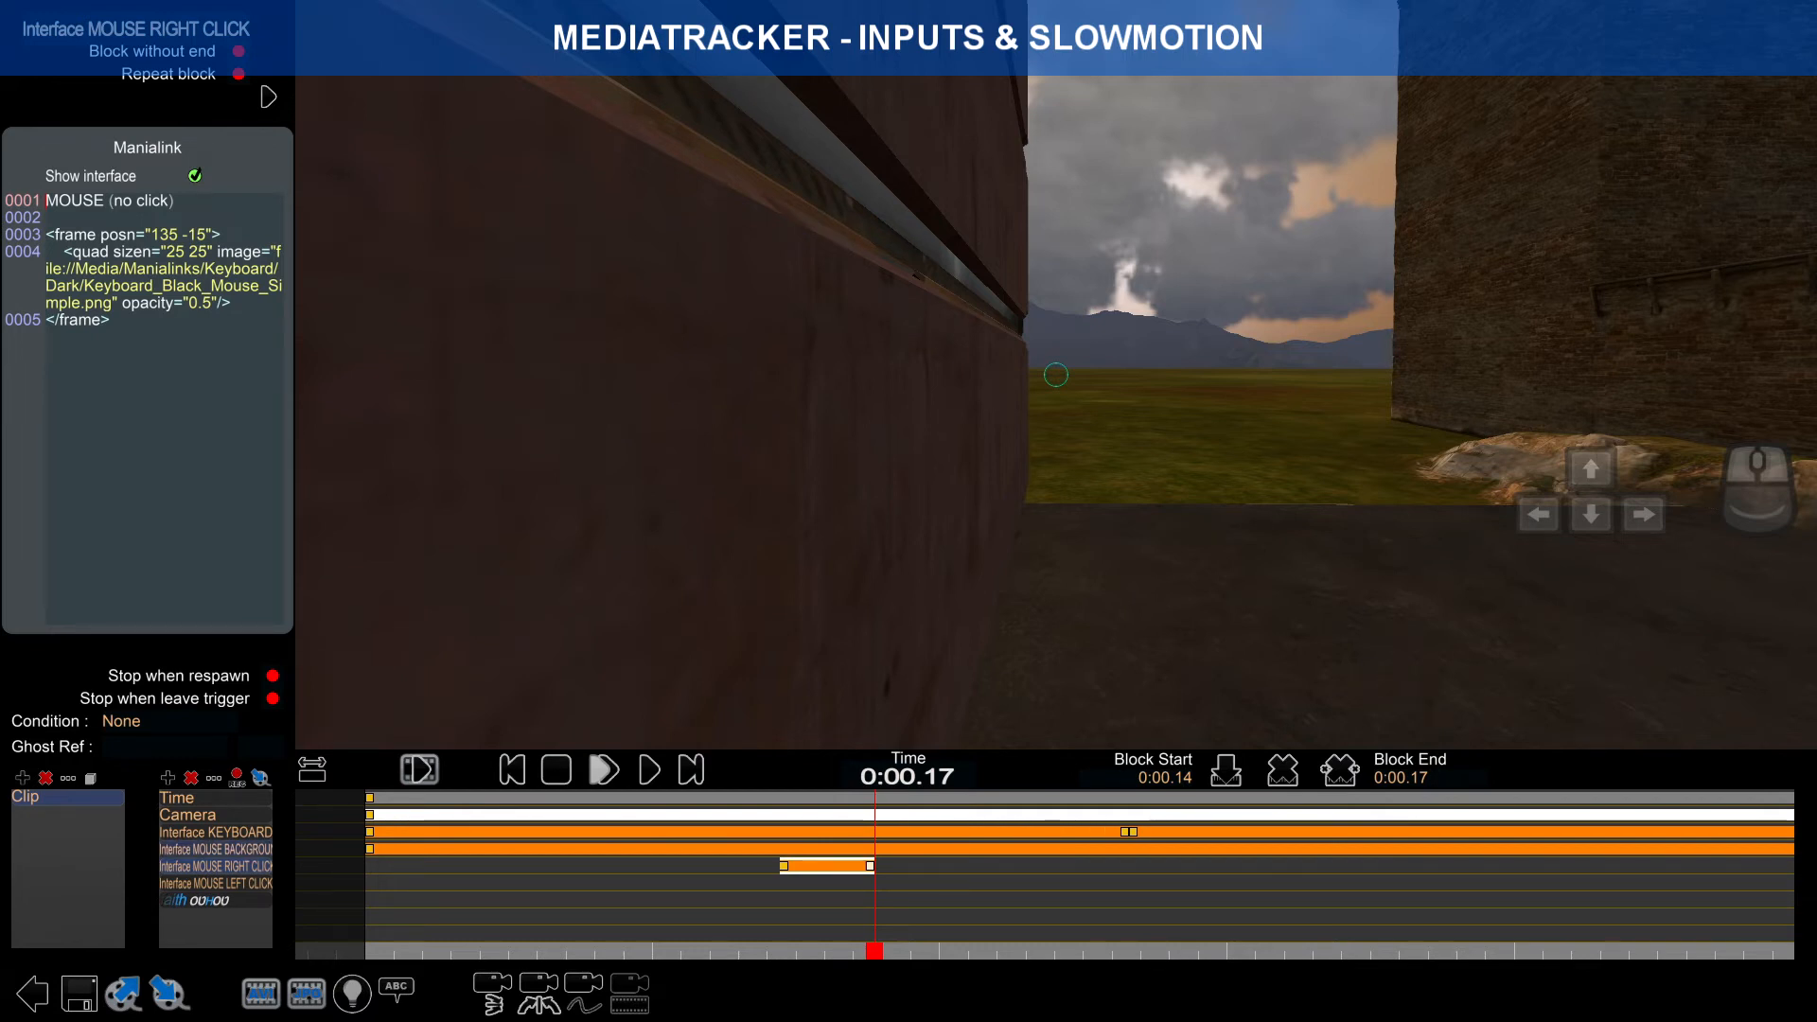
# Step: Replace the right-click block's code with the green (00ff00) right-button overlay and trim the block slightly
pyautogui.hotkey('ctrl', 'a')
pyautogui.write('MOUSE (Right click)  <frame posn="135 -15"> \t<quad sizen="25 25" image="file://Media/Manialinks/Keyboard/Dark/Keyboard_Black_Mouse_Right.png" opacity="0.5" modulatecolor="00ff00"/> \t<quad sizen="25 25" image="file://Media/Manialinks/Keyboard/Dark/Keyboard_Black_Mouse_Simple.png" opacity="0.5"/> </frame>')
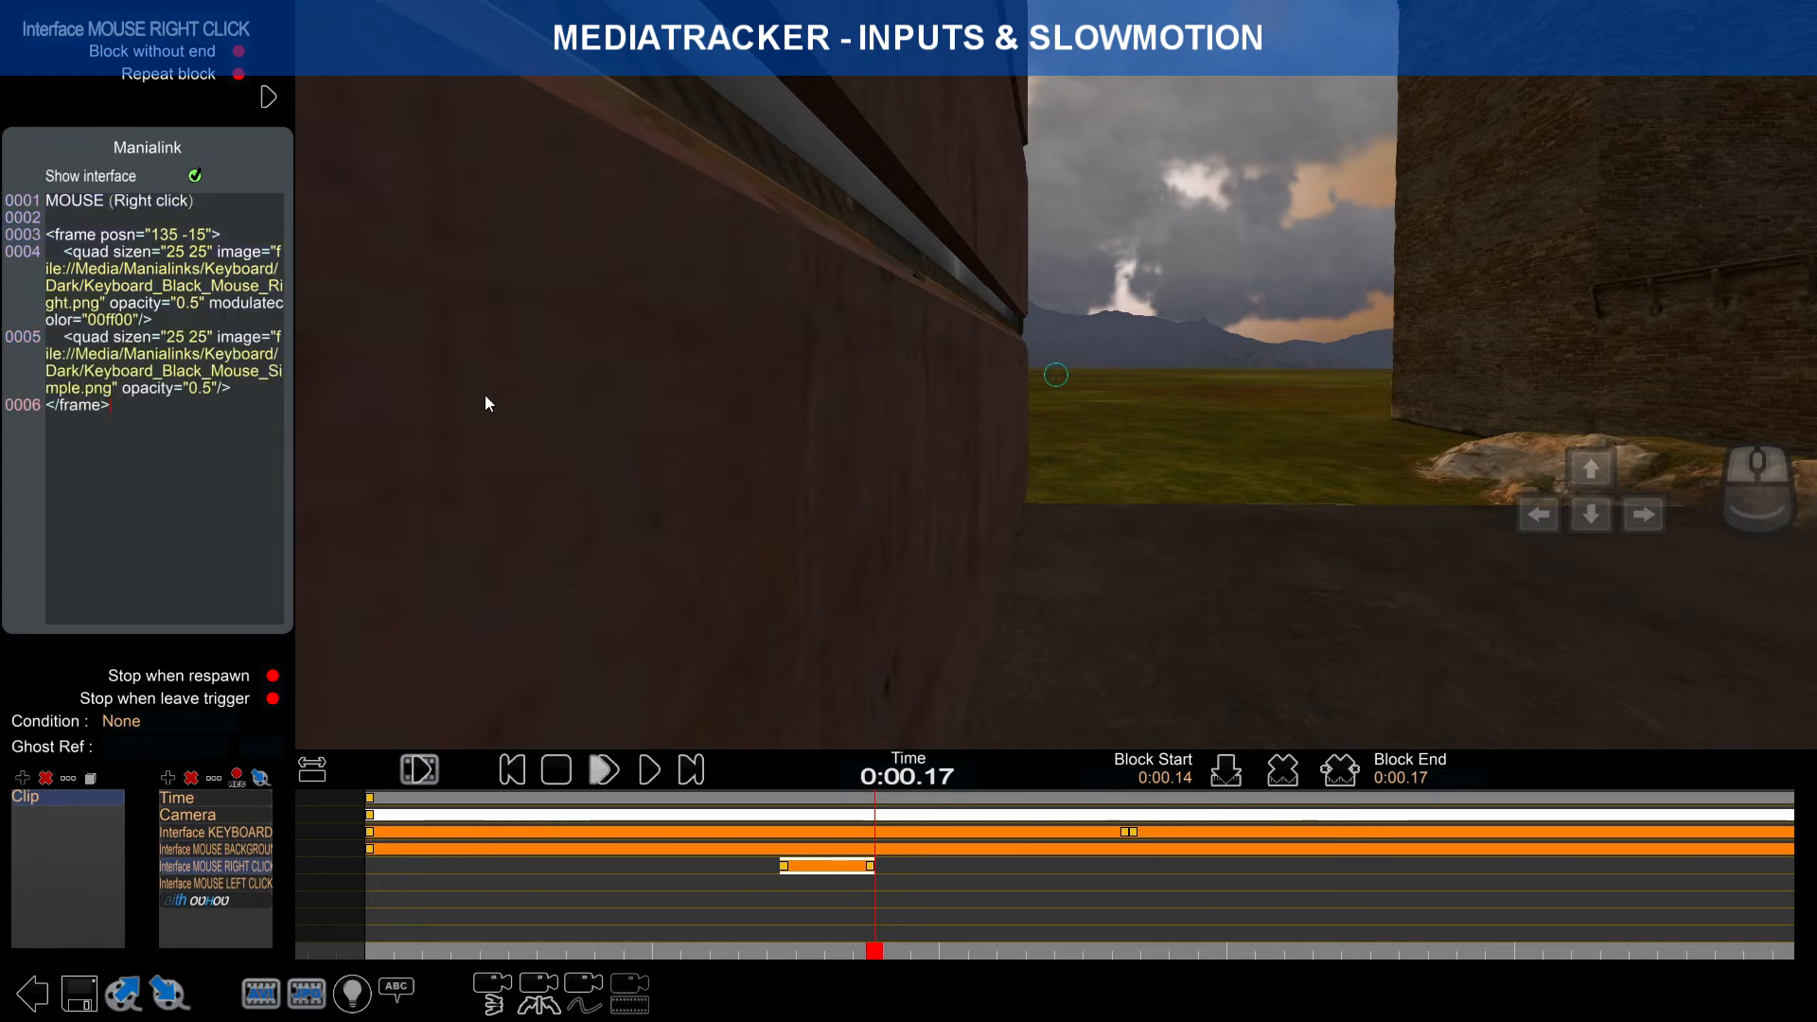
pyautogui.moveTo(878, 962); pyautogui.dragTo(794, 875)
pyautogui.click(784, 866)
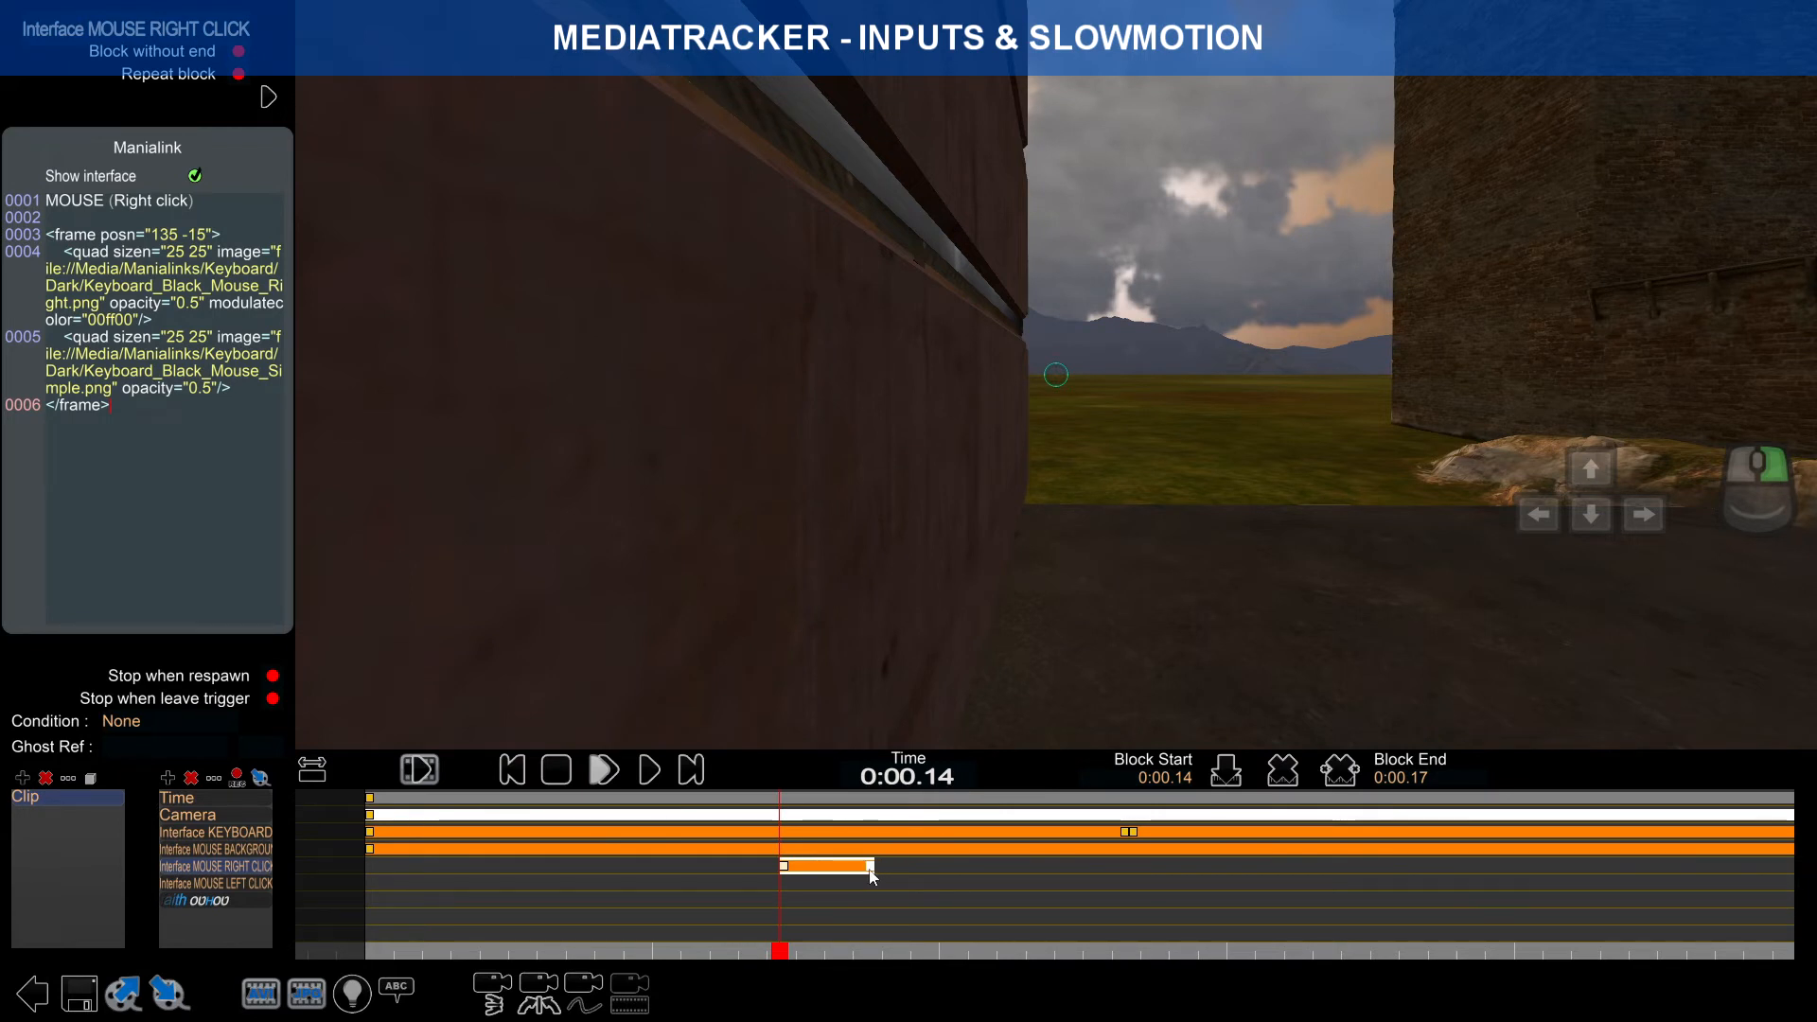
pyautogui.moveTo(872, 870)
pyautogui.mouseDown()
pyautogui.moveTo(802, 871)
pyautogui.moveTo(865, 871)
pyautogui.mouseUp()
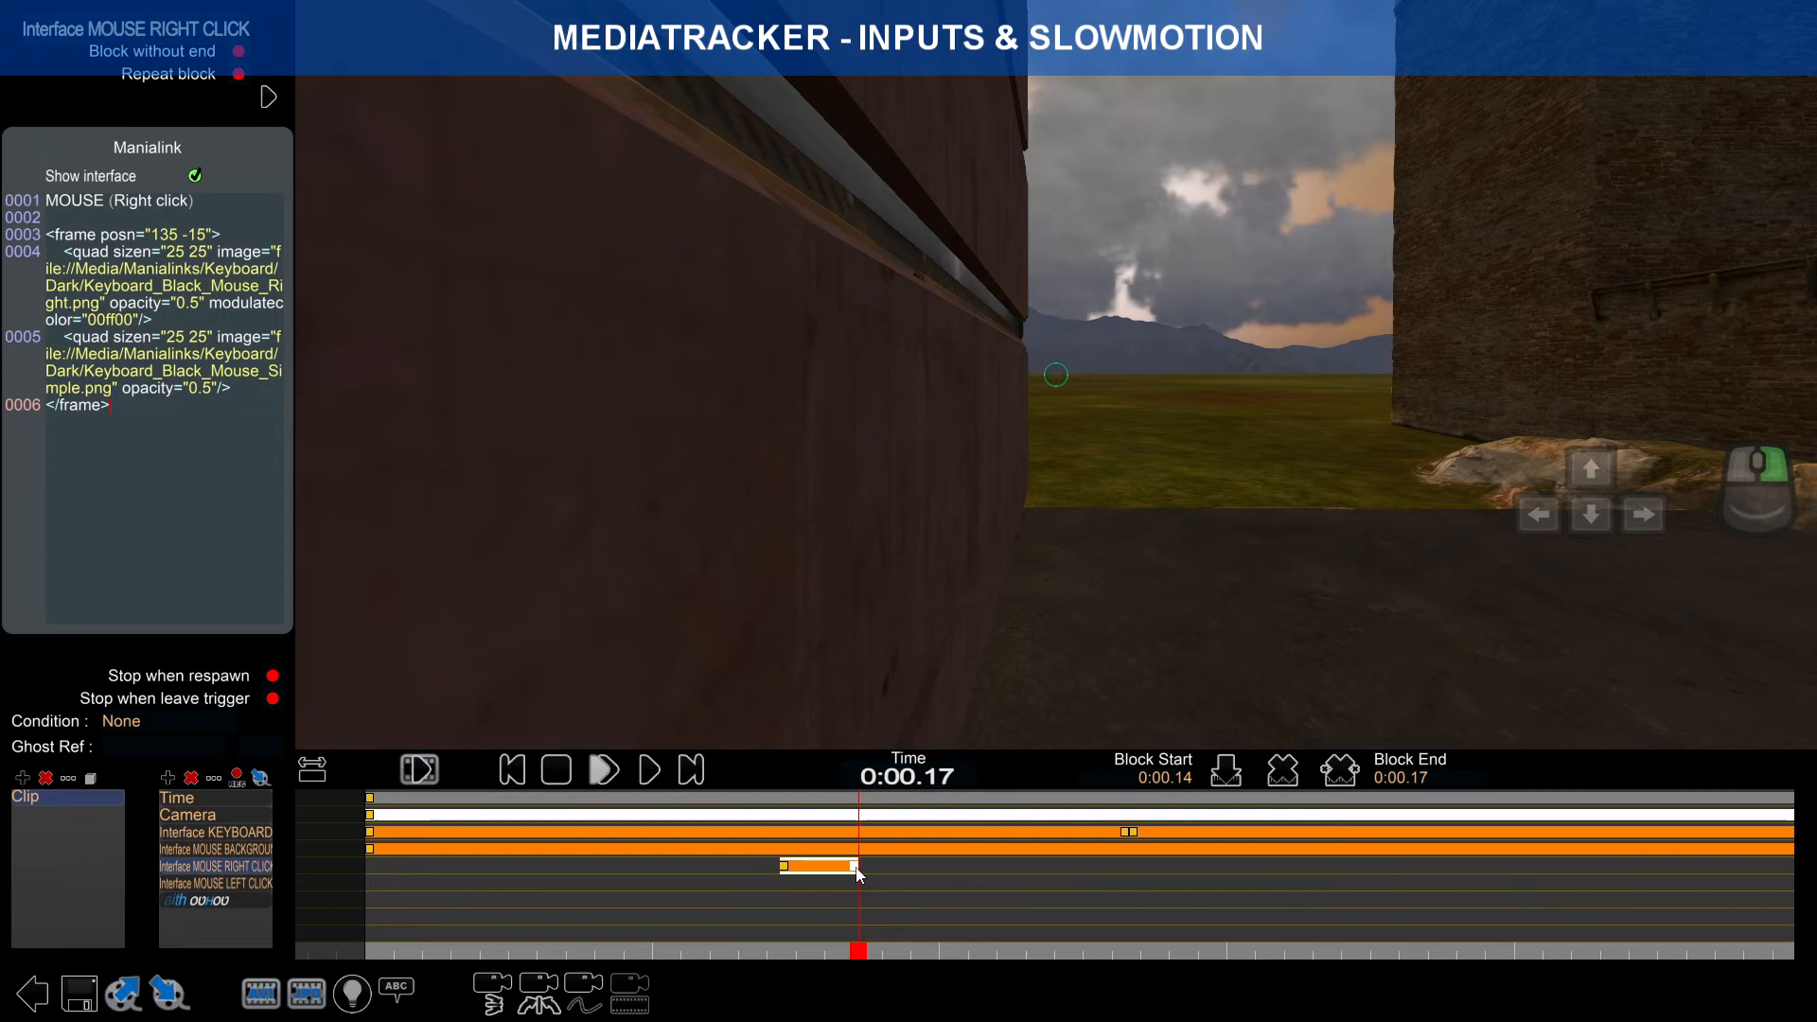
# Step: Extend the right-click block to end at 0:00.24 and play it back from 0:00.14
pyautogui.click(788, 867)
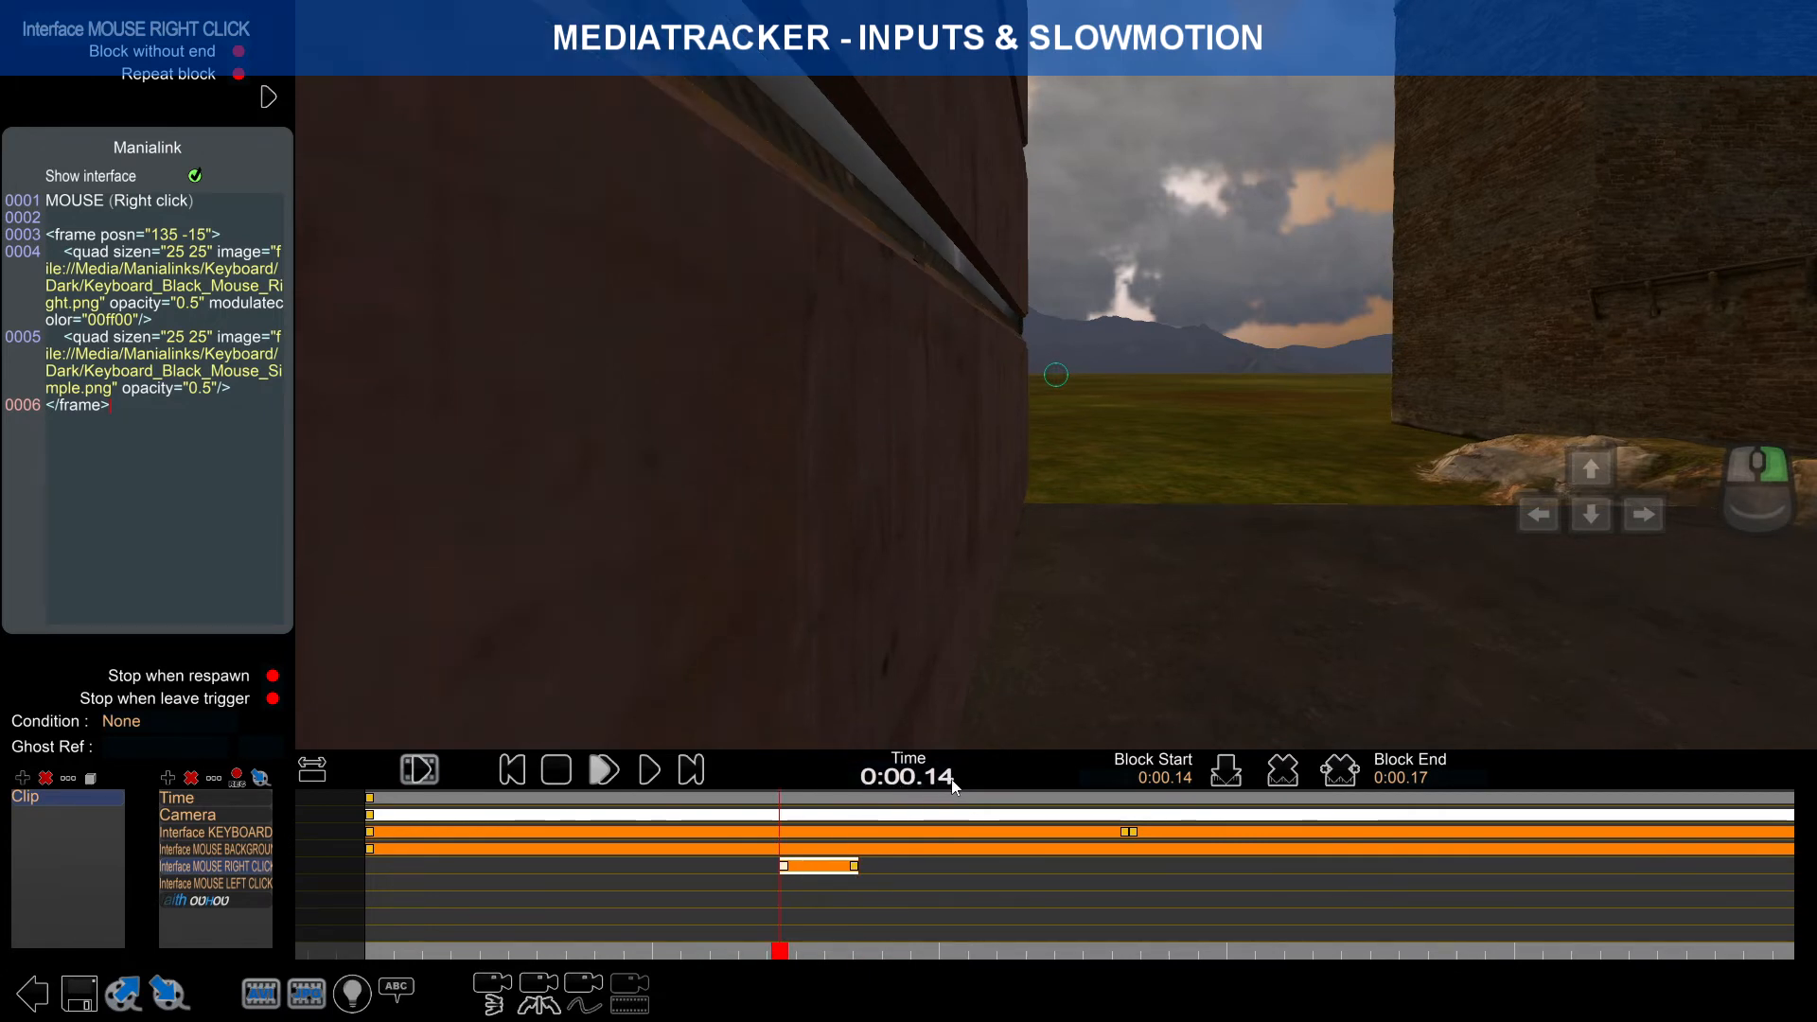
pyautogui.moveTo(856, 865); pyautogui.dragTo(1055, 872)
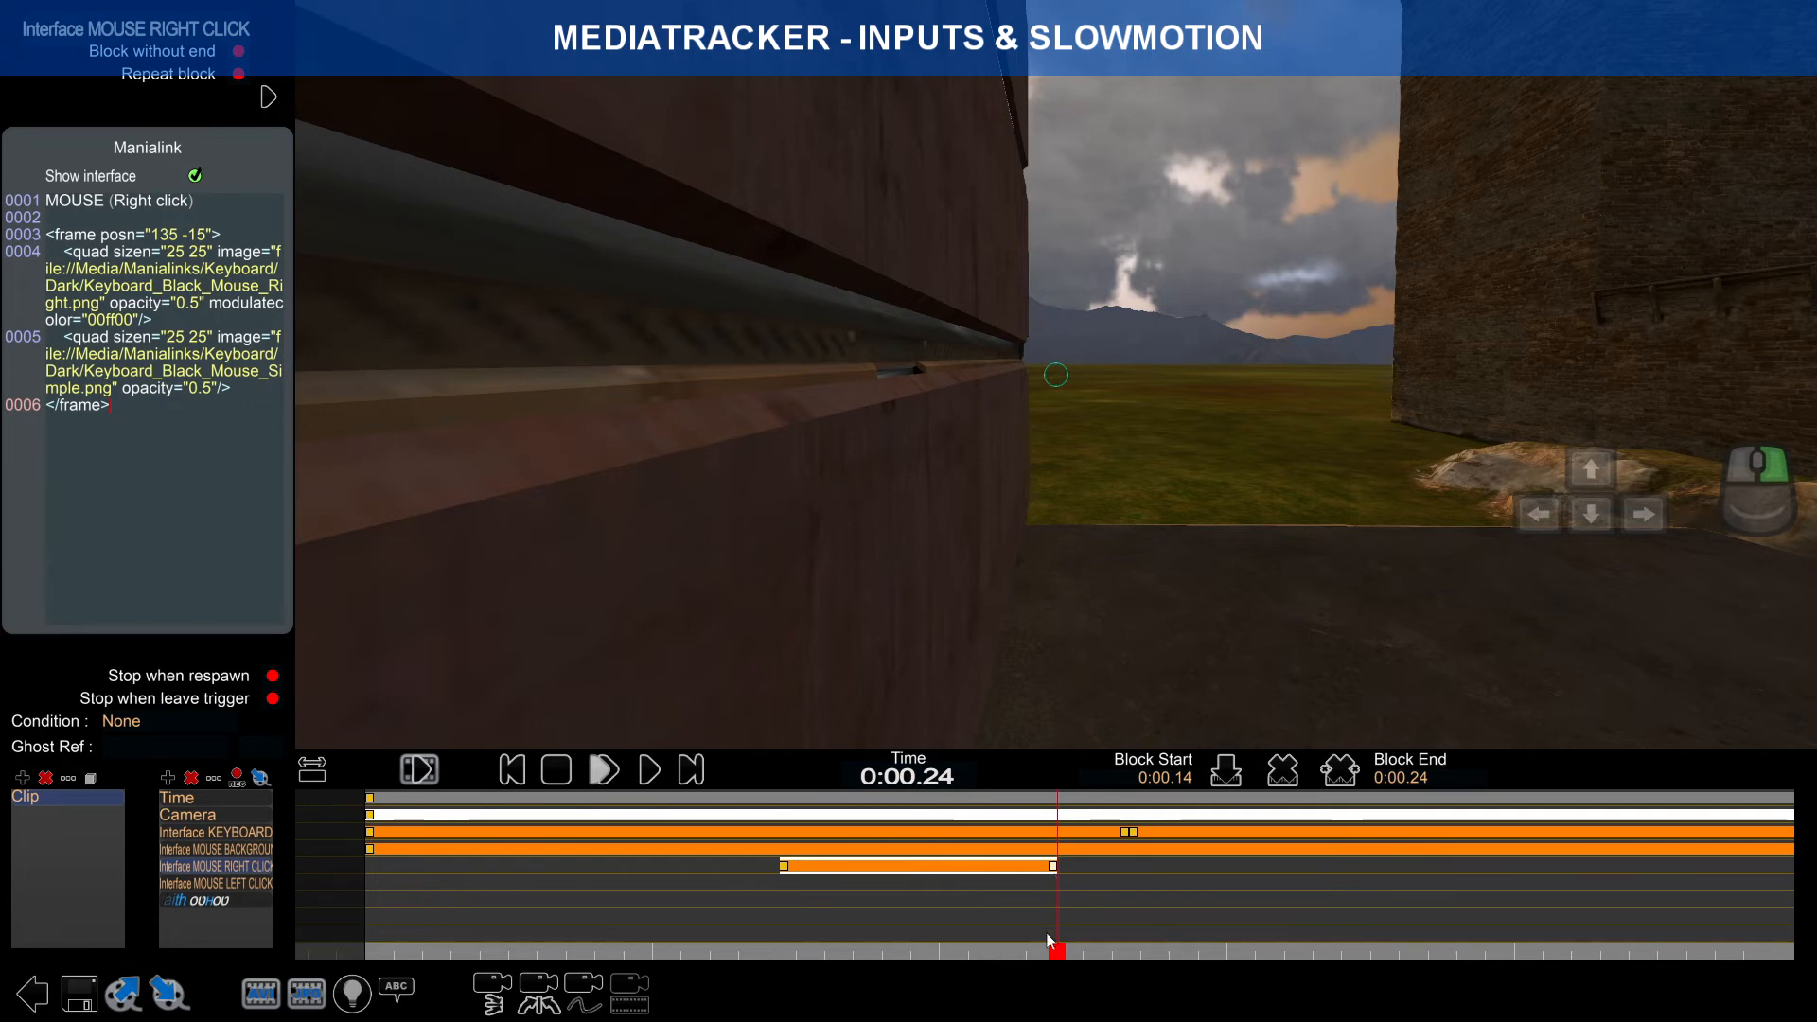
pyautogui.moveTo(1057, 954)
pyautogui.mouseDown()
pyautogui.moveTo(773, 932)
pyautogui.moveTo(768, 951)
pyautogui.moveTo(1663, 955)
pyautogui.moveTo(779, 952)
pyautogui.mouseUp()
pyautogui.click(603, 770)
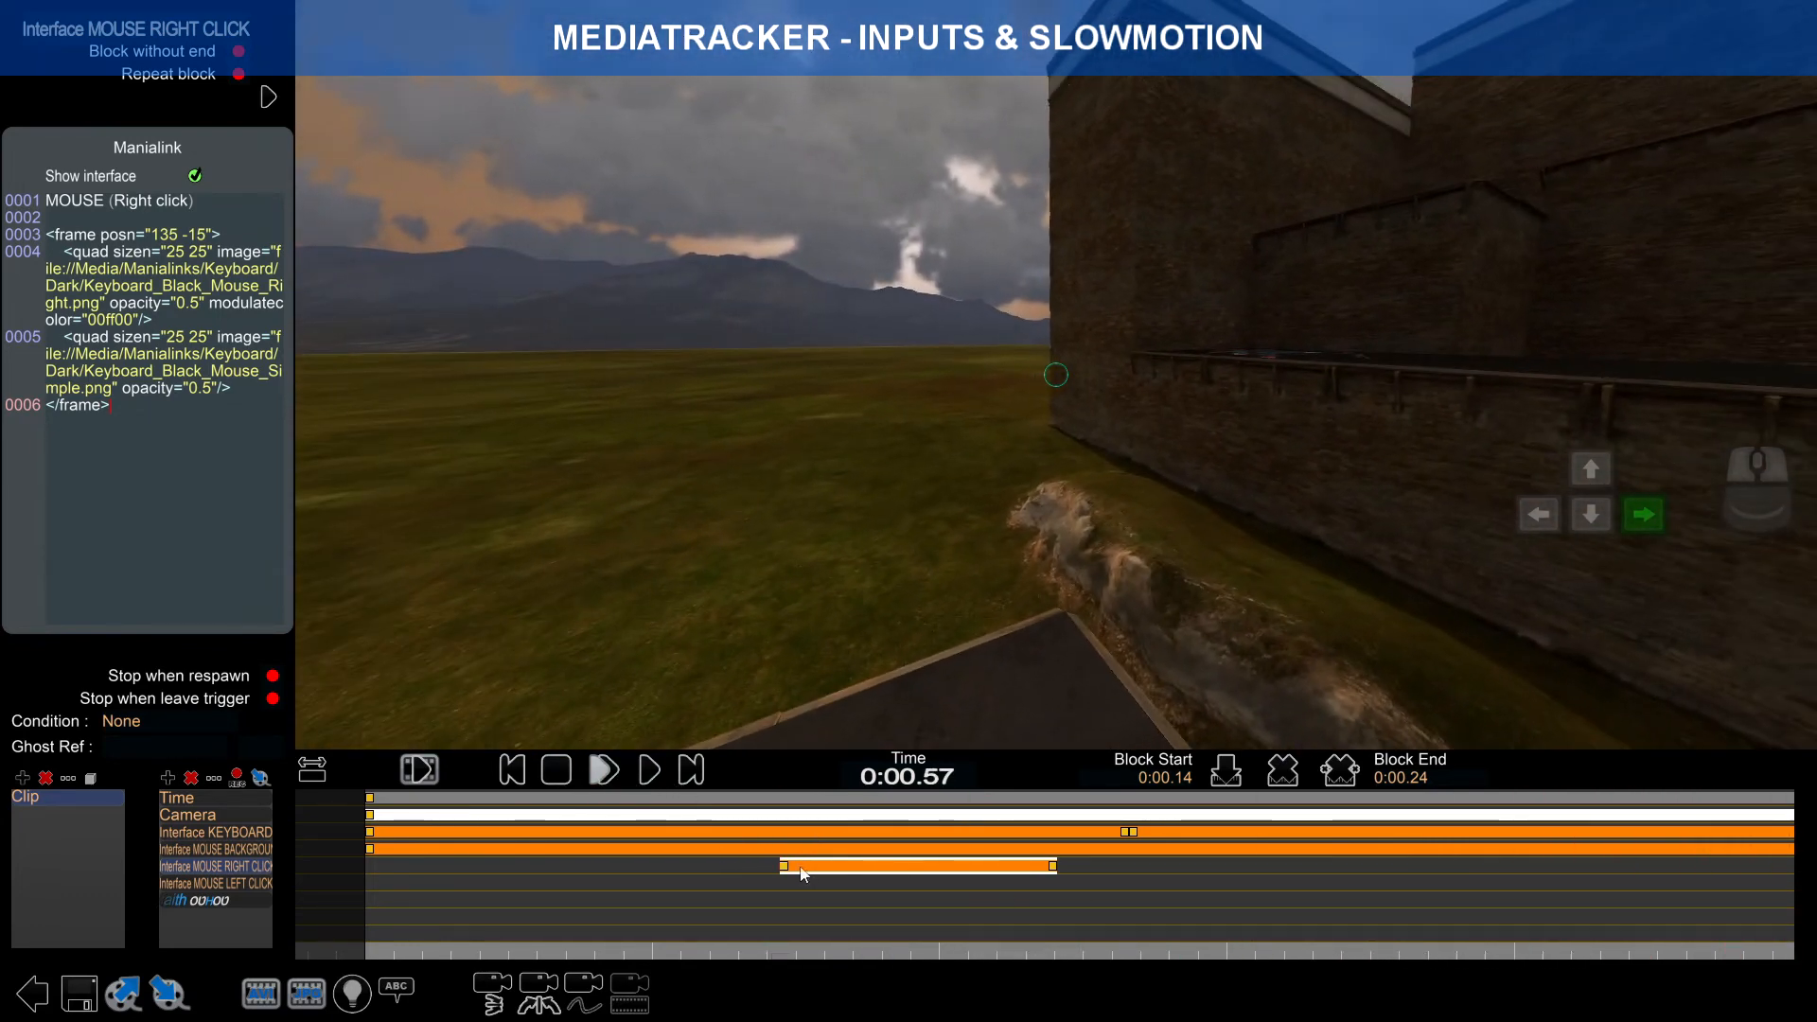
pyautogui.click(787, 867)
pyautogui.moveTo(774, 951); pyautogui.dragTo(1152, 941)
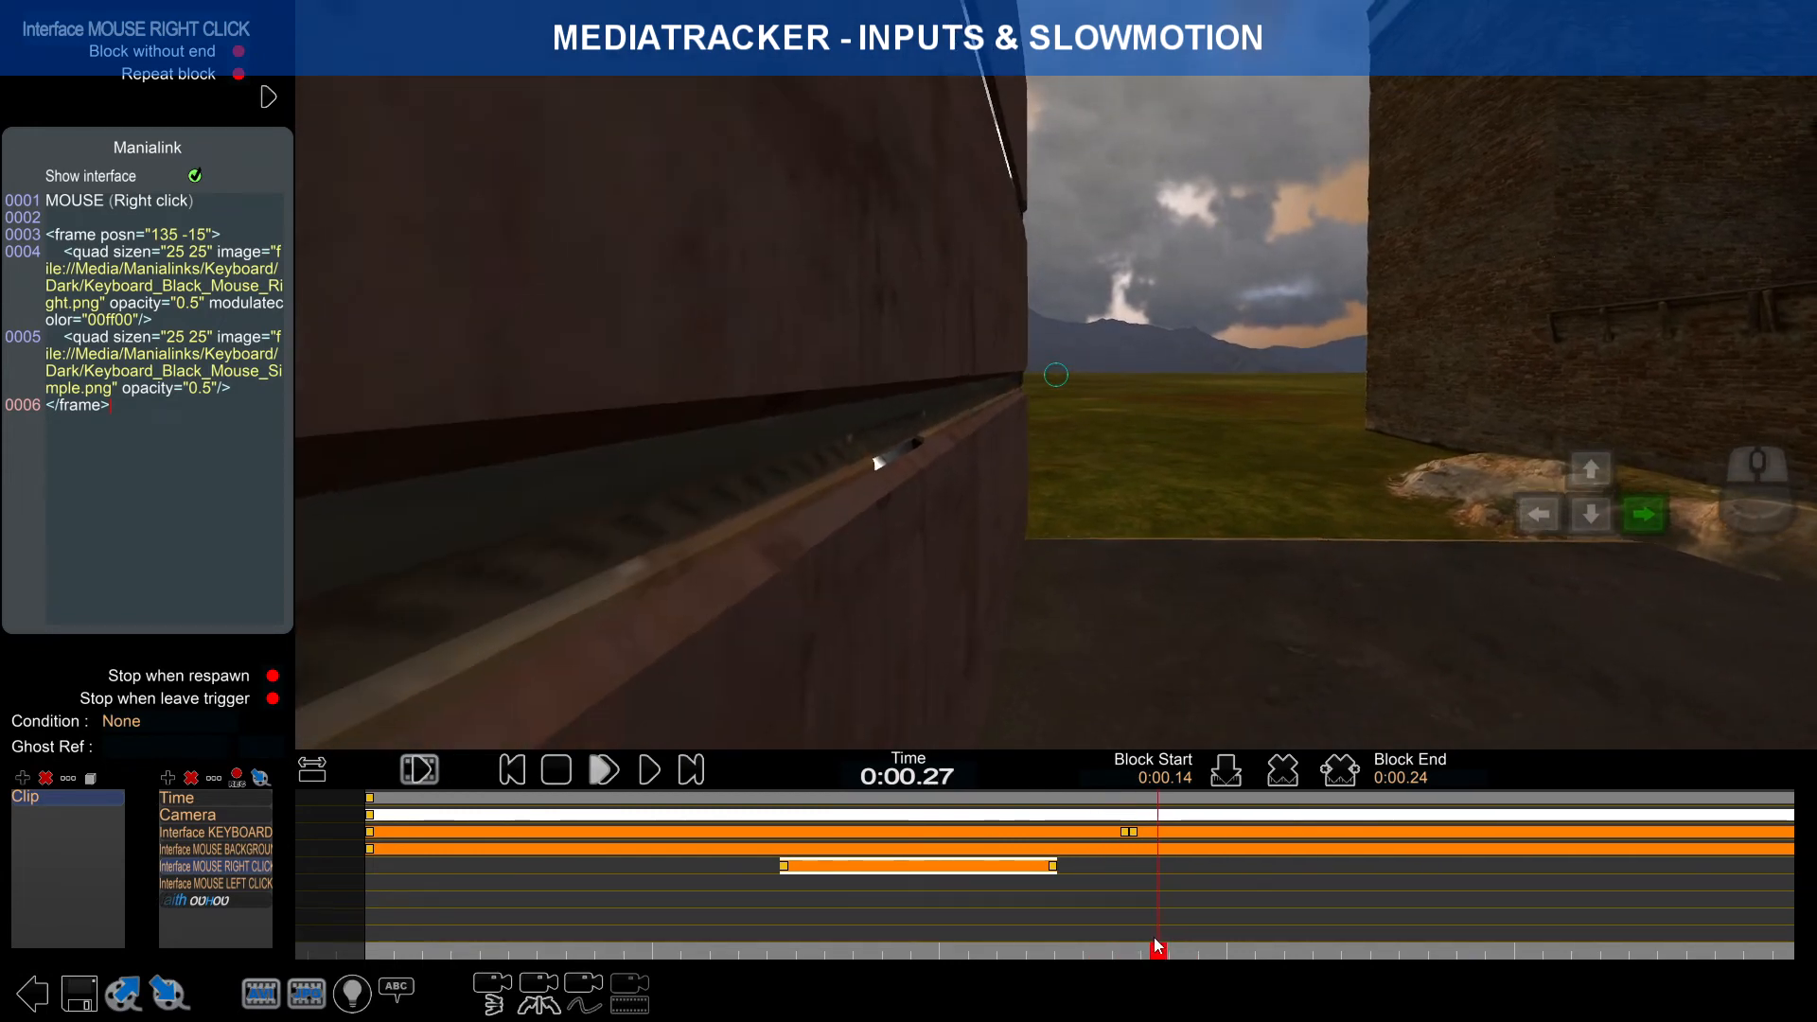
# Step: Paste a copy of the right-click block onto its track at 0:00.26
pyautogui.click(1132, 833)
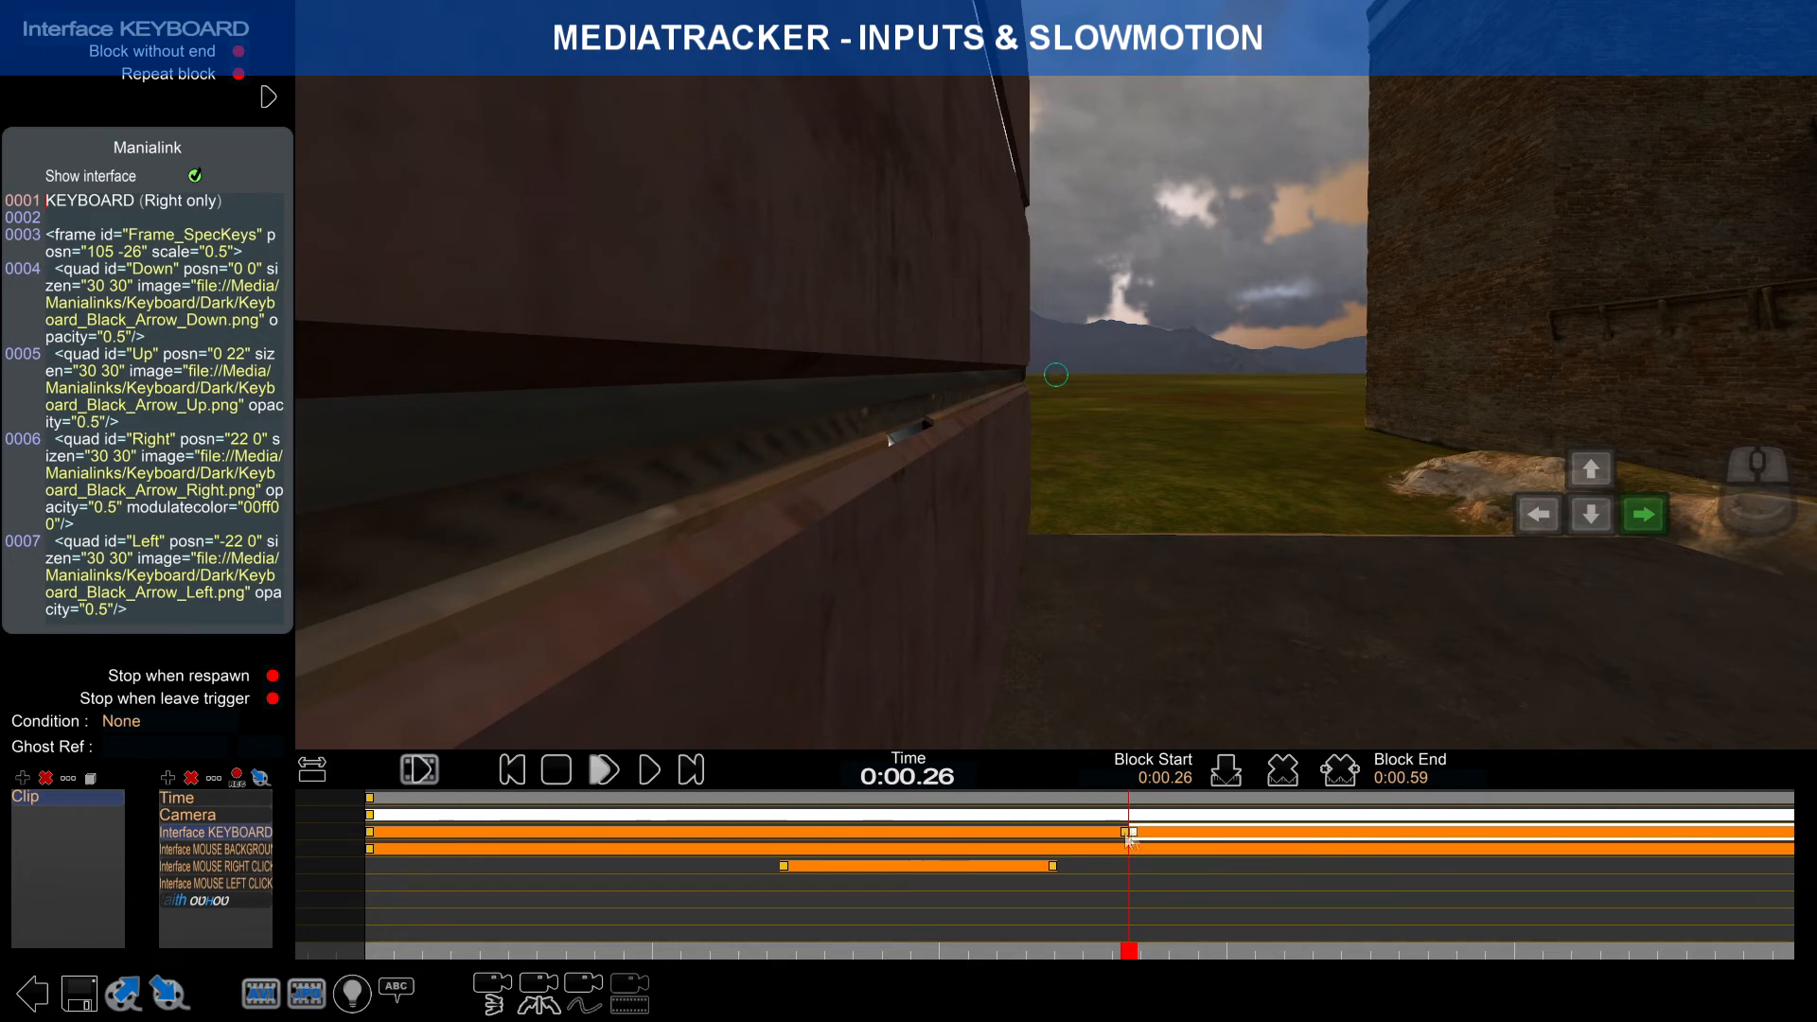
pyautogui.click(265, 868)
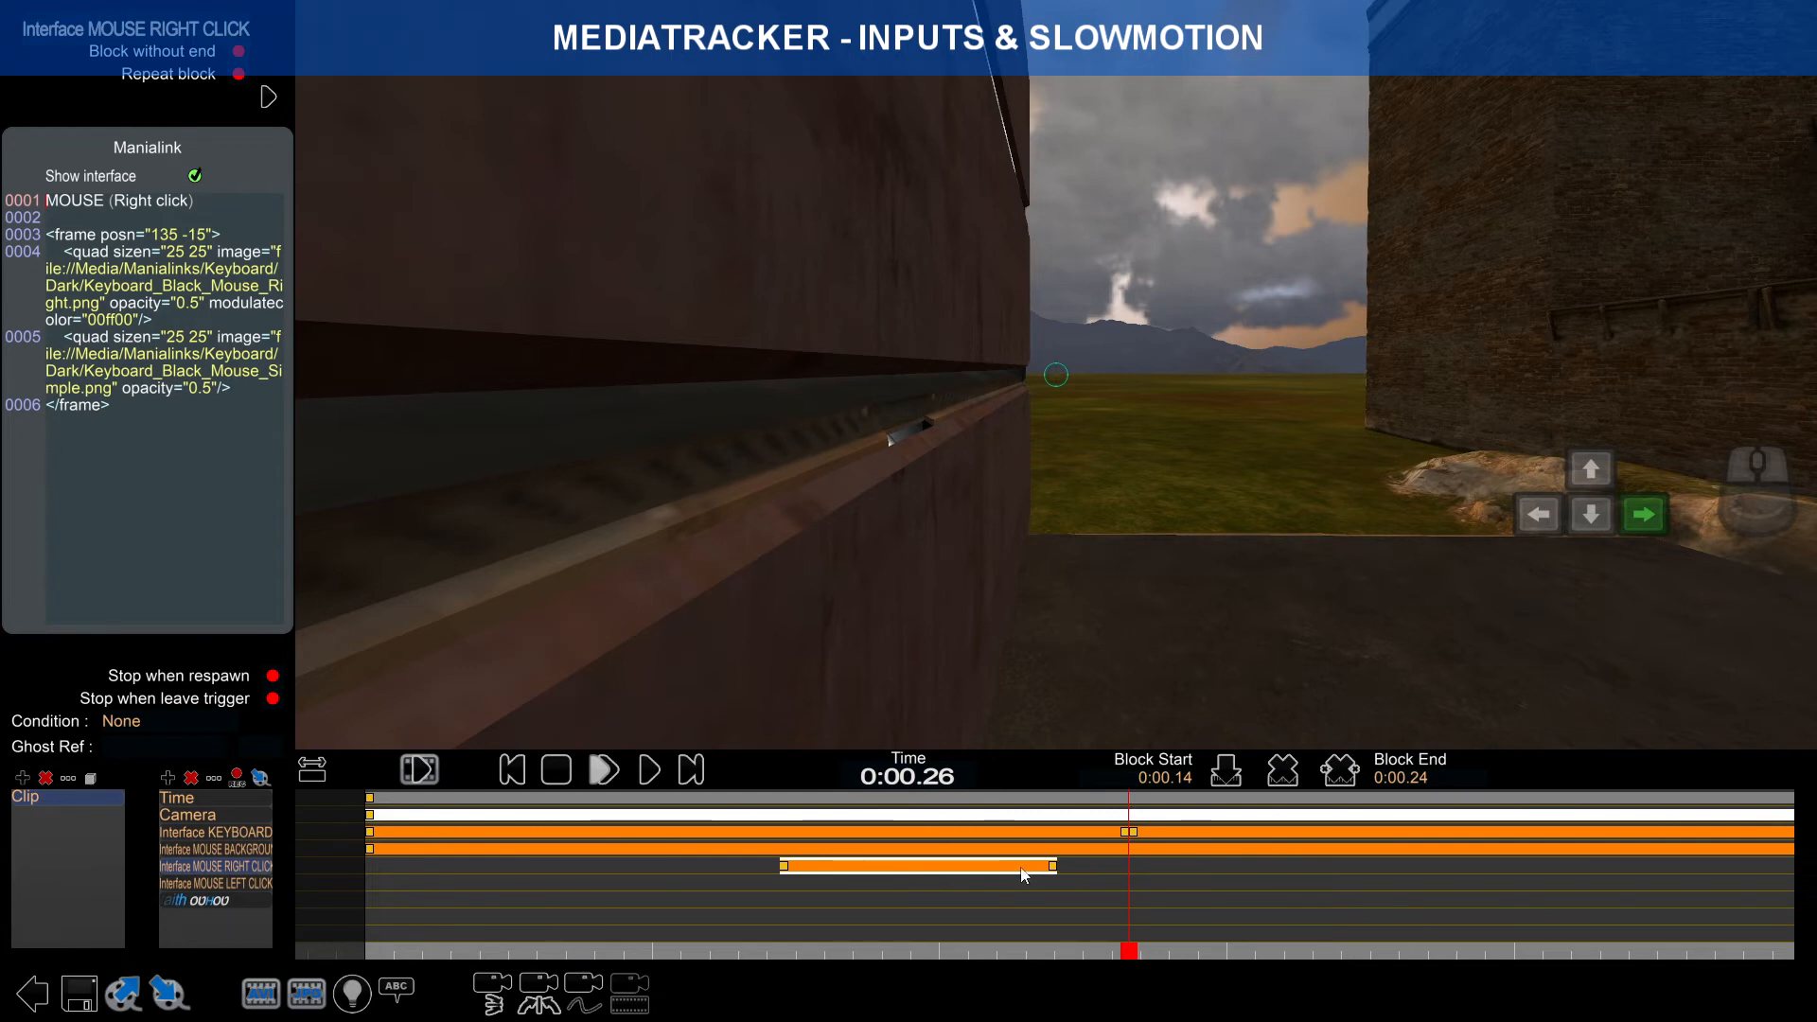
pyautogui.hotkey('ctrl', 'v')
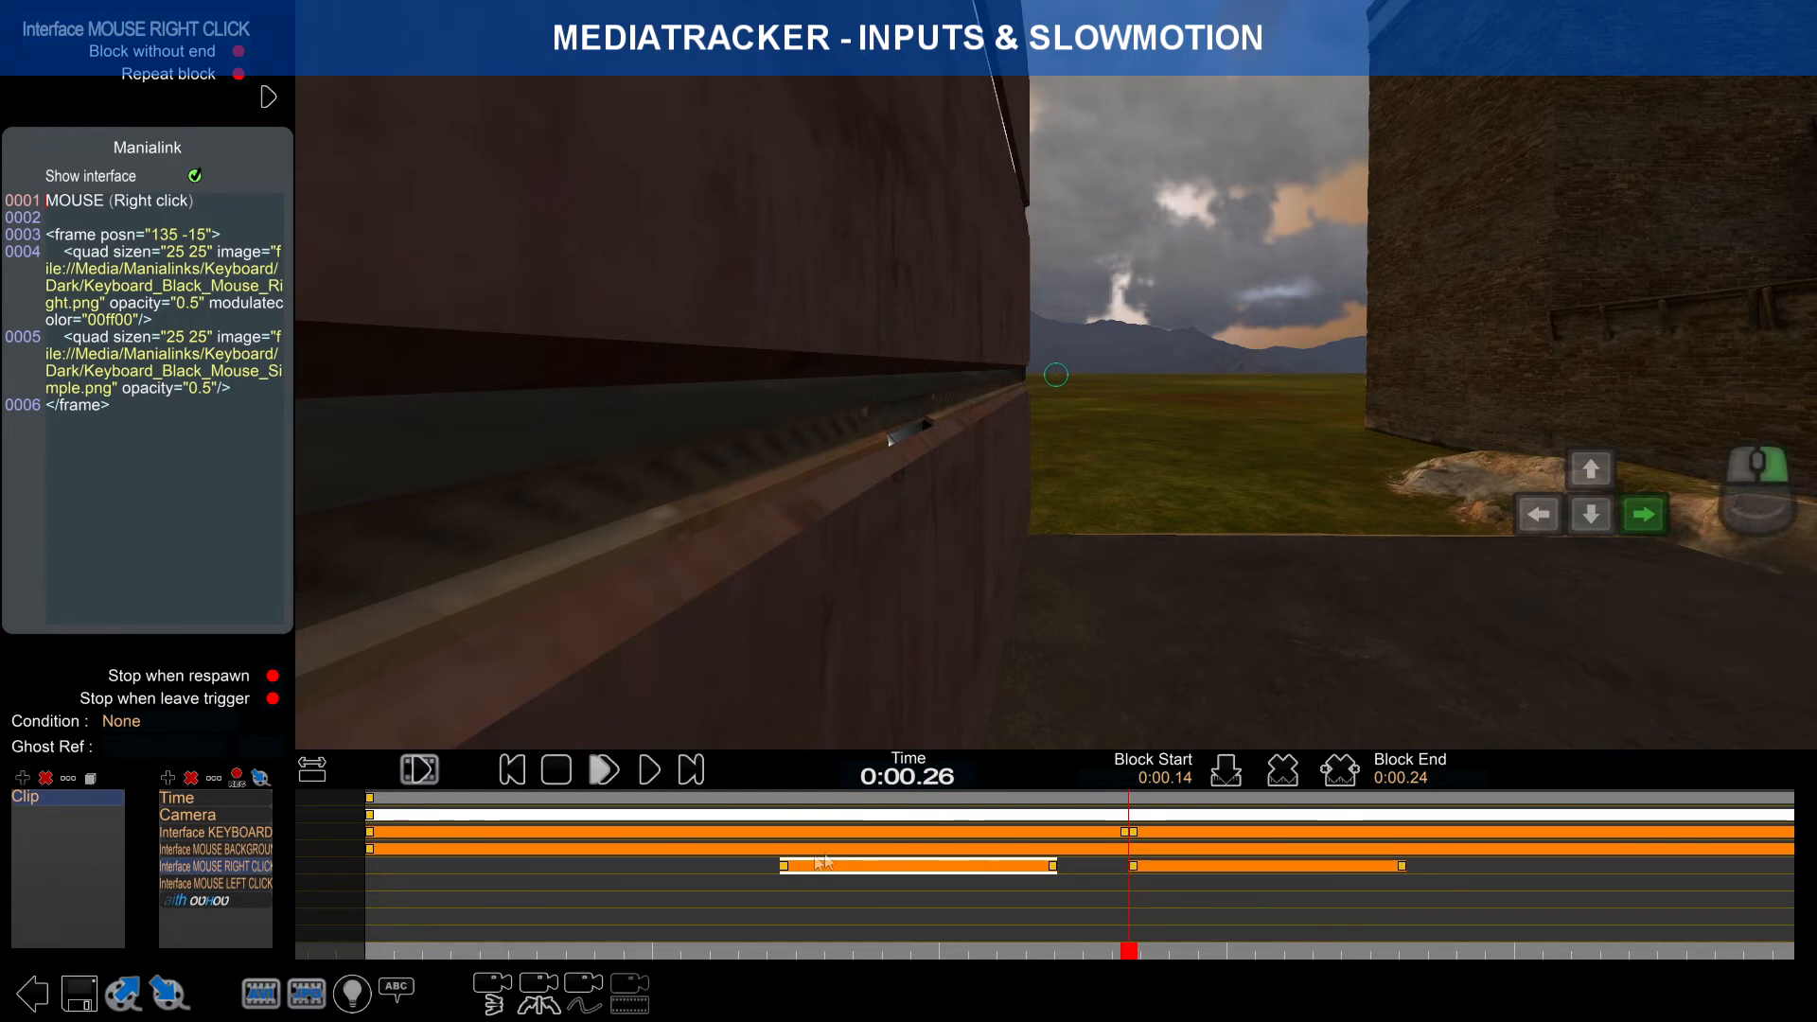
pyautogui.click(1212, 869)
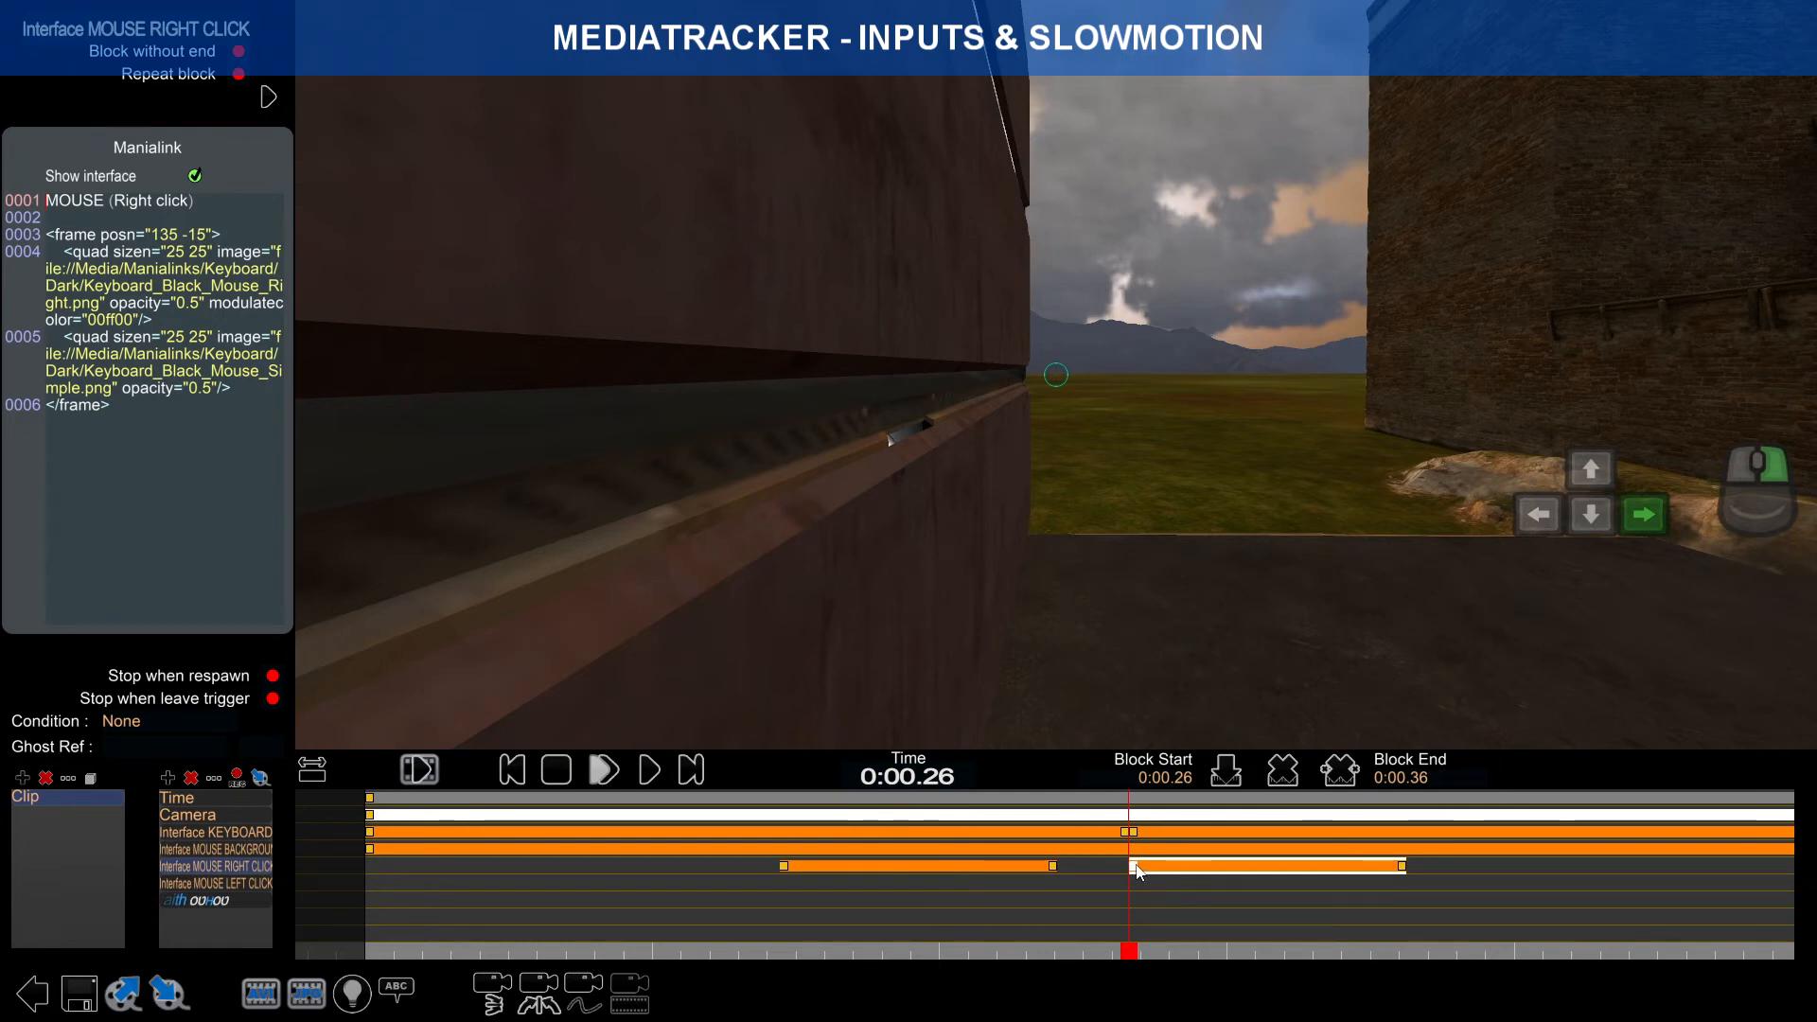
pyautogui.moveTo(1135, 958); pyautogui.dragTo(1616, 891)
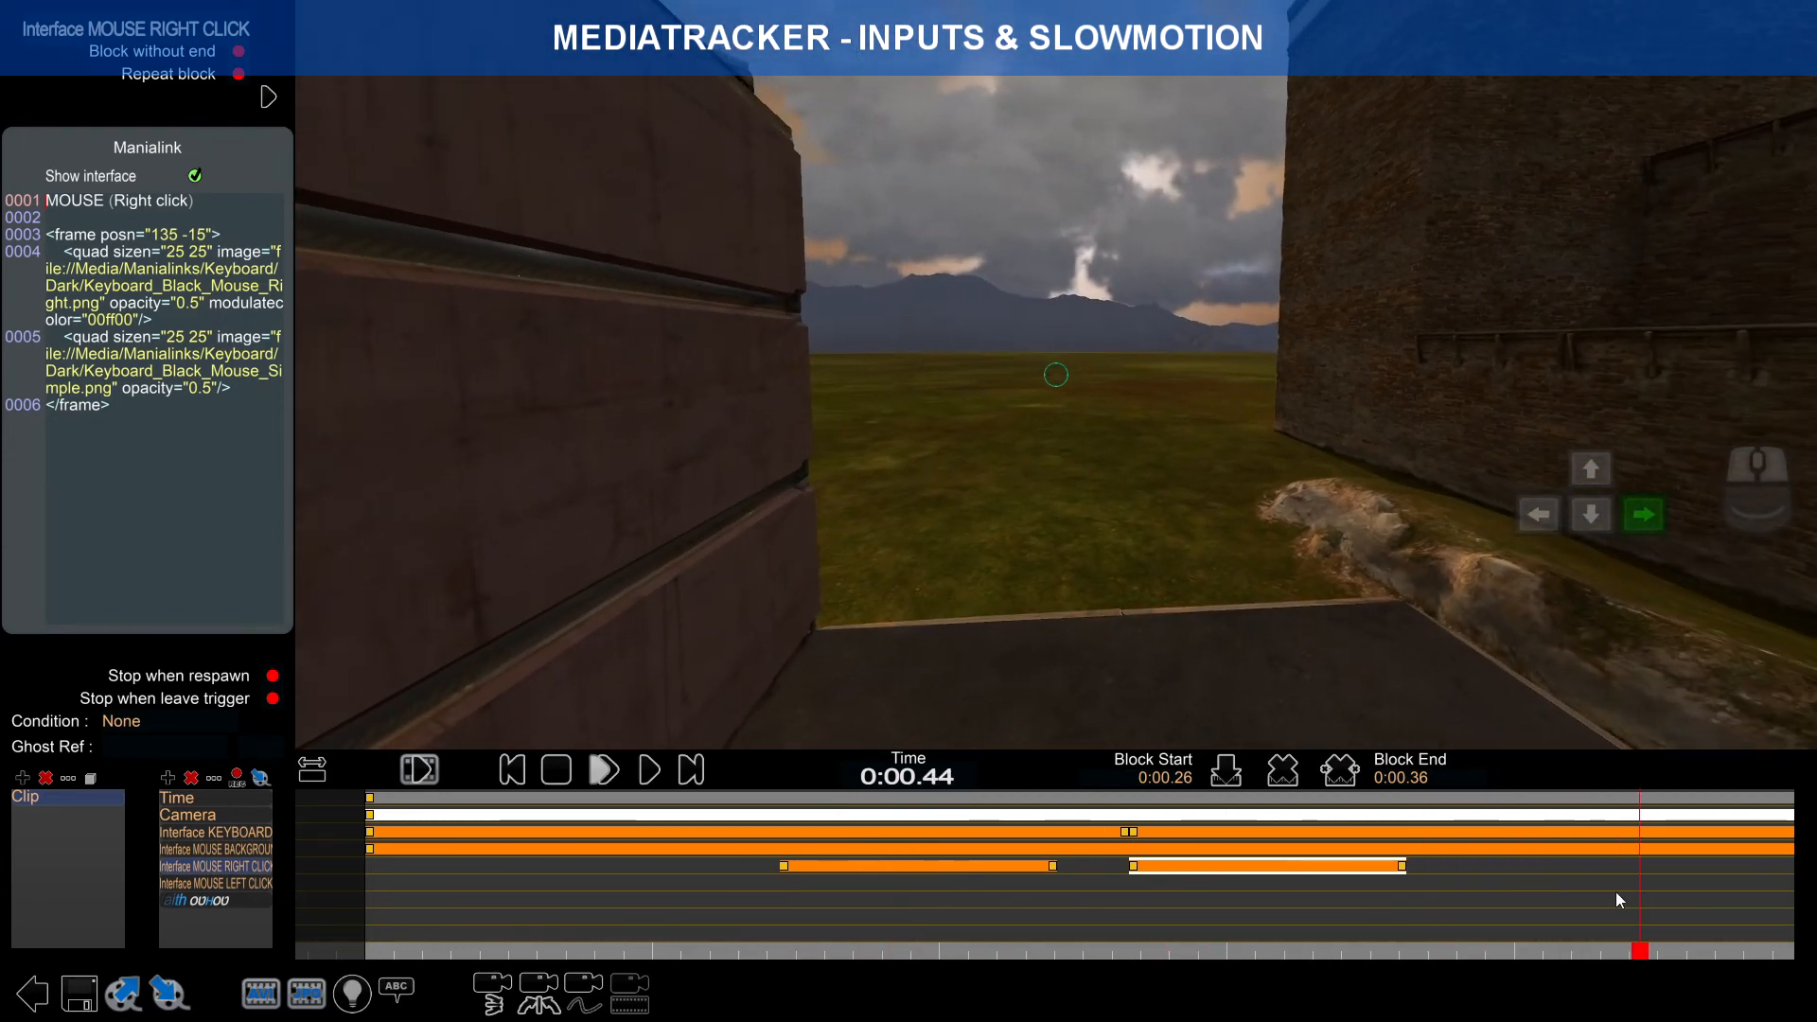
pyautogui.scroll(-2, 1583, 884)
pyautogui.moveTo(1588, 883); pyautogui.dragTo(1150, 927, button='right')
pyautogui.moveTo(1170, 949); pyautogui.dragTo(1521, 918)
pyautogui.moveTo(1533, 913); pyautogui.dragTo(1045, 932, button='right')
pyautogui.moveTo(1034, 955); pyautogui.dragTo(1467, 917)
pyautogui.moveTo(1468, 916); pyautogui.dragTo(973, 918, button='right')
pyautogui.moveTo(975, 949); pyautogui.dragTo(1567, 935)
pyautogui.moveTo(1567, 935); pyautogui.dragTo(1036, 923, button='right')
pyautogui.moveTo(1035, 949); pyautogui.dragTo(1565, 937)
pyautogui.moveTo(1453, 908); pyautogui.dragTo(989, 918, button='right')
pyautogui.moveTo(1109, 949); pyautogui.dragTo(1531, 923)
pyautogui.moveTo(1517, 917); pyautogui.dragTo(1212, 928, button='right')
pyautogui.moveTo(1277, 951); pyautogui.dragTo(1320, 947)
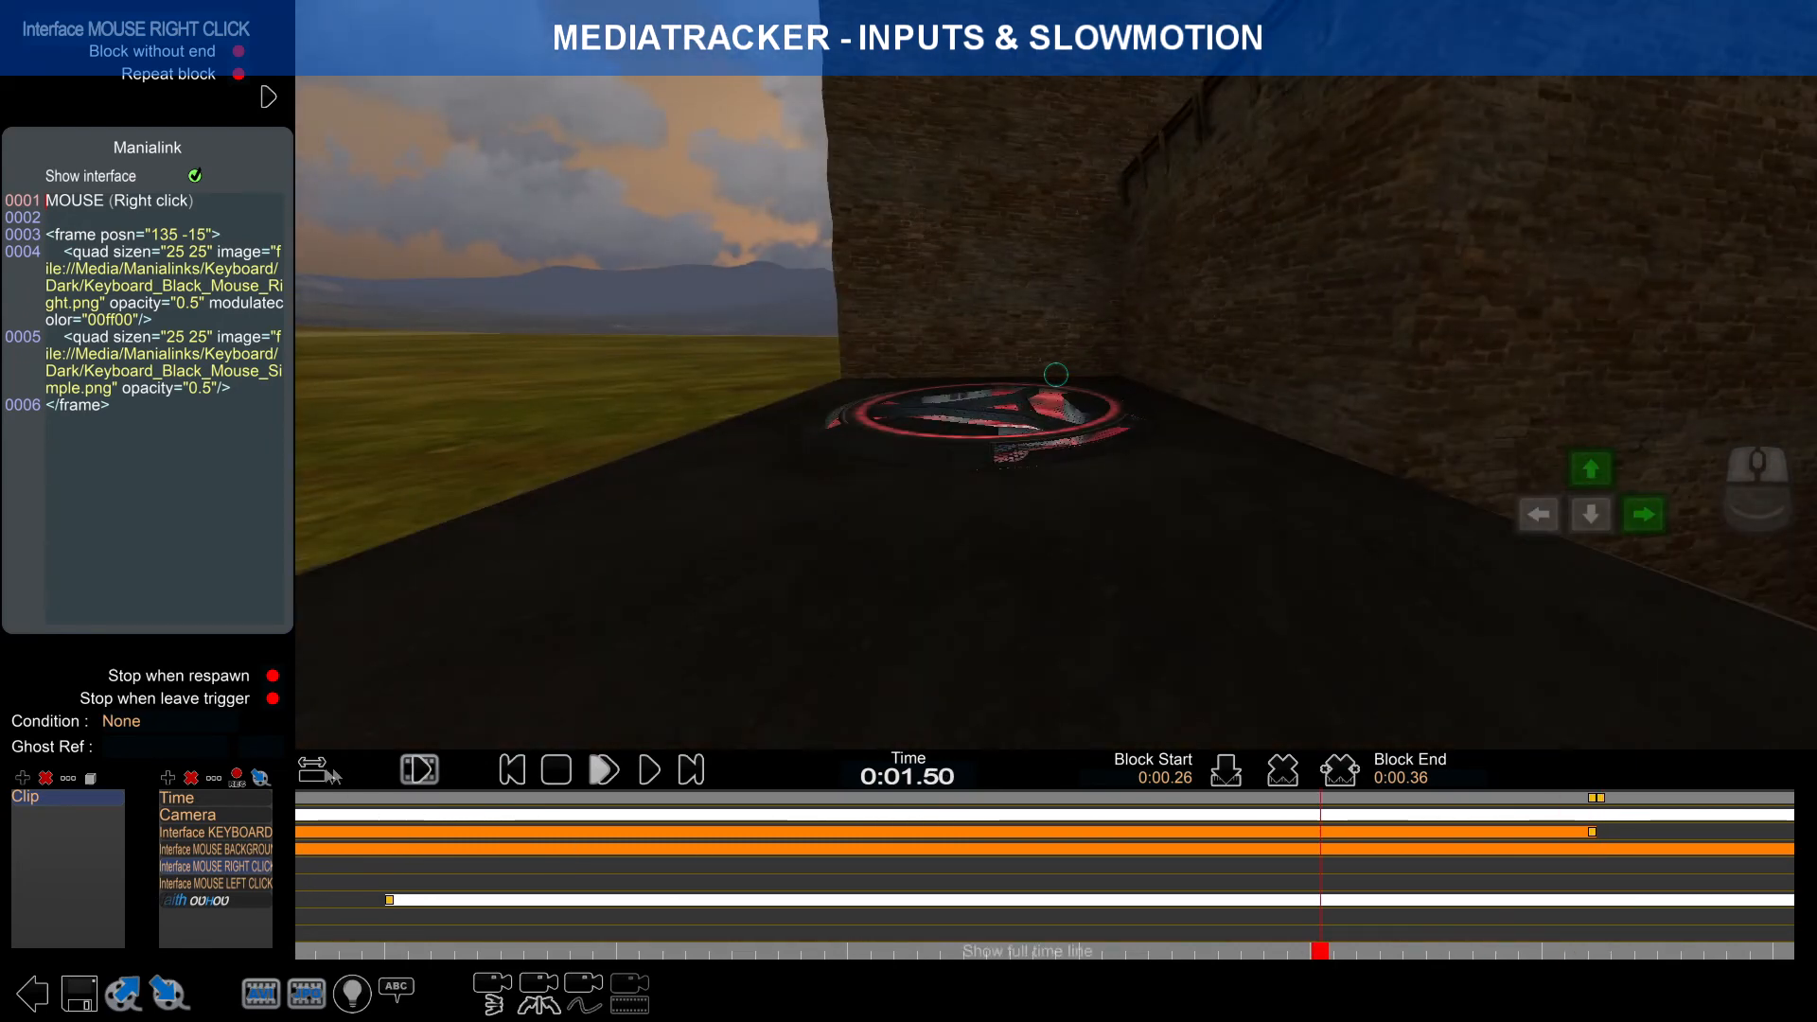
pyautogui.scroll(-10, 606, 880)
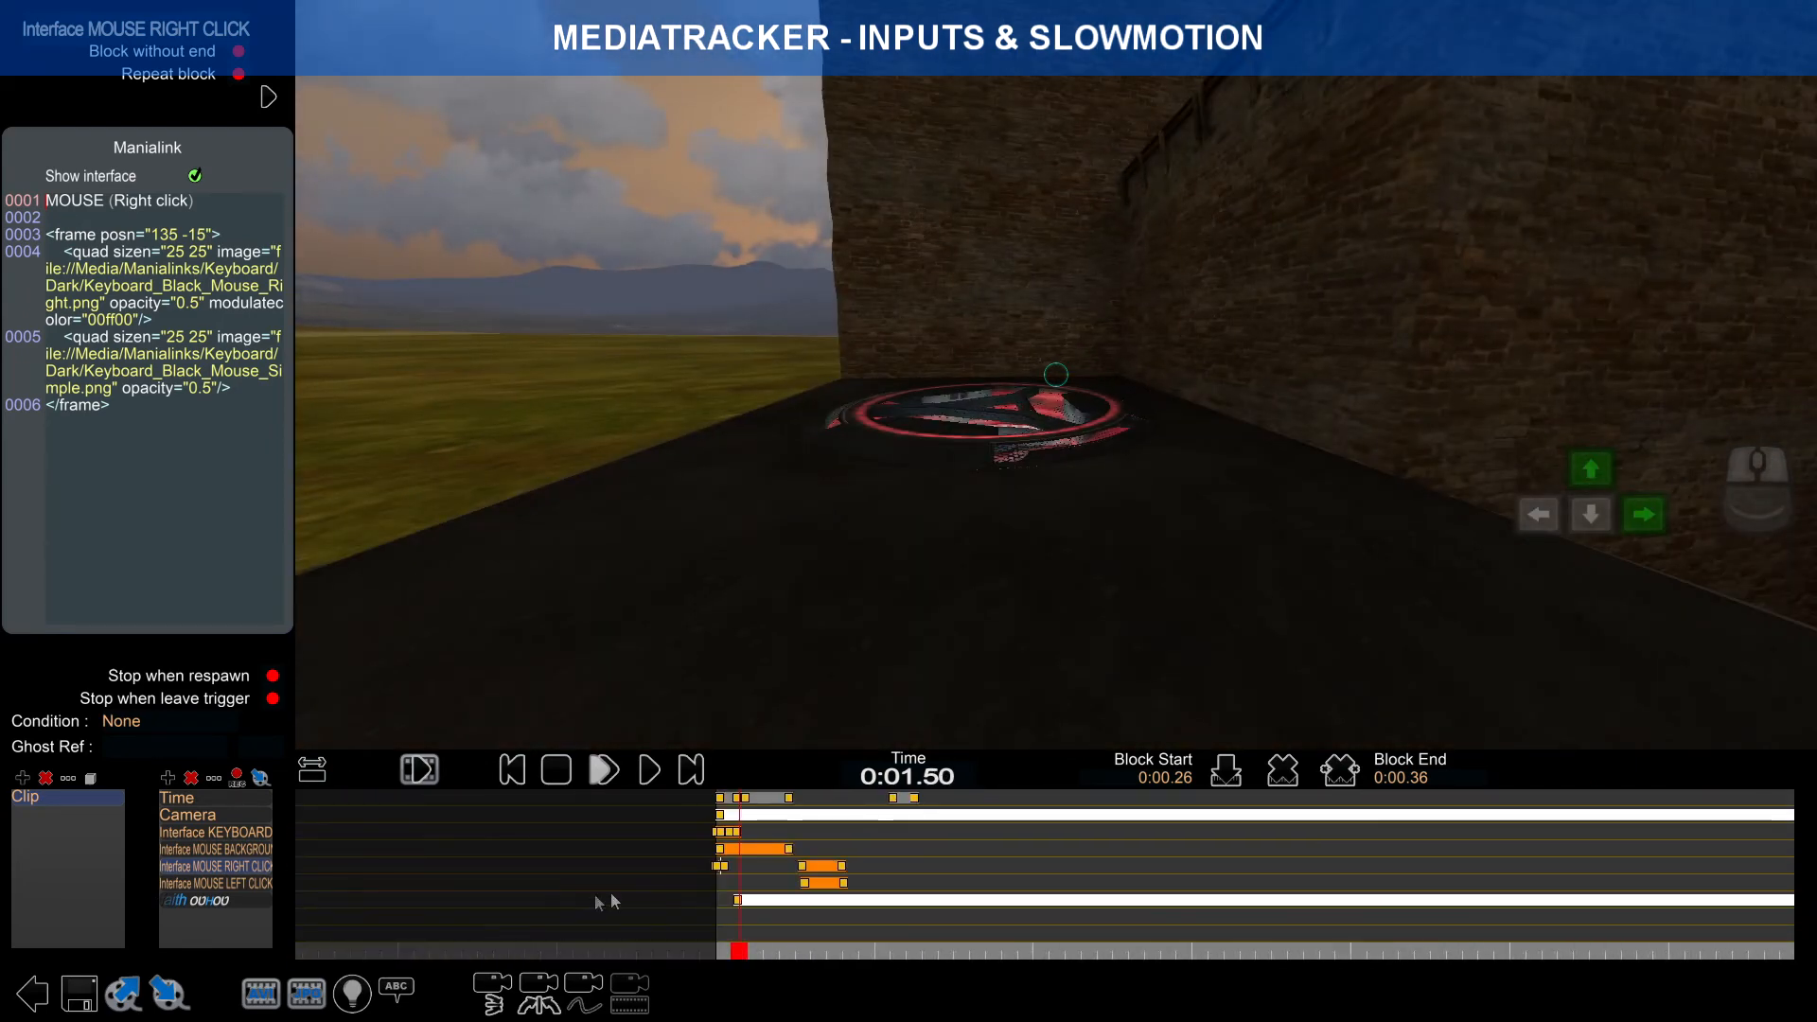
pyautogui.scroll(10, 597, 903)
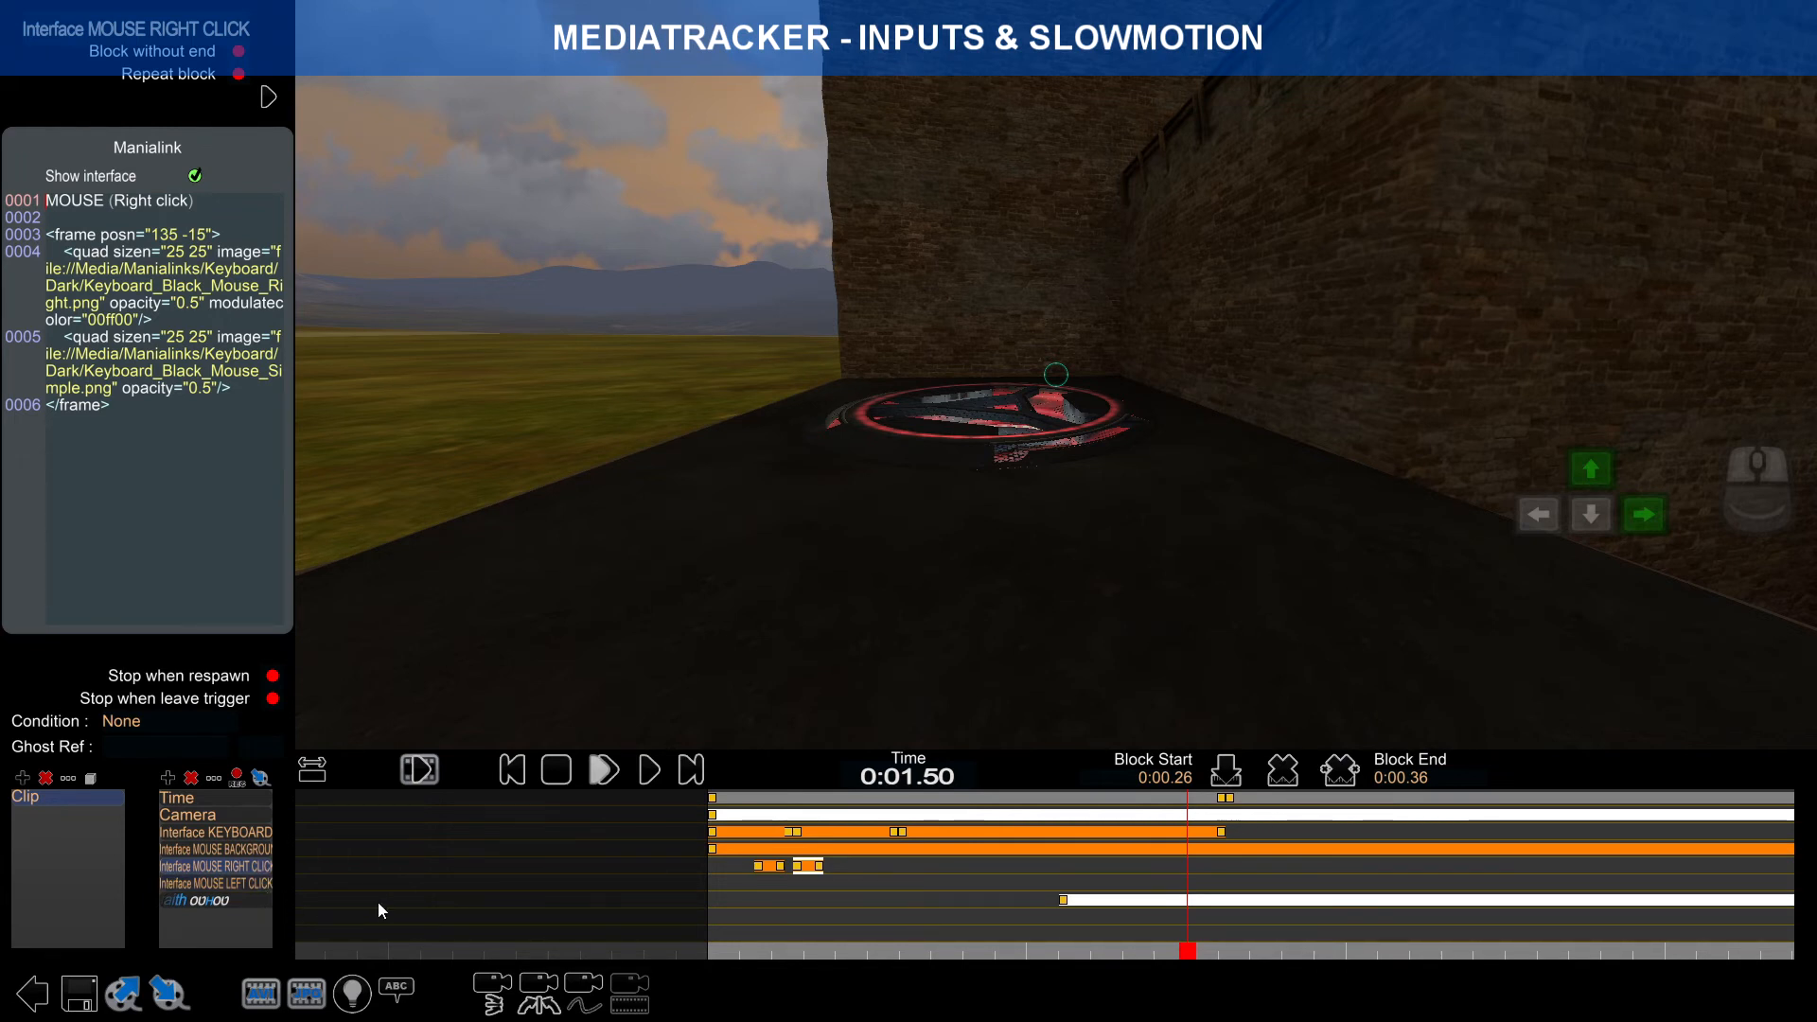
pyautogui.moveTo(1197, 951); pyautogui.dragTo(785, 946)
pyautogui.scroll(3, 792, 899)
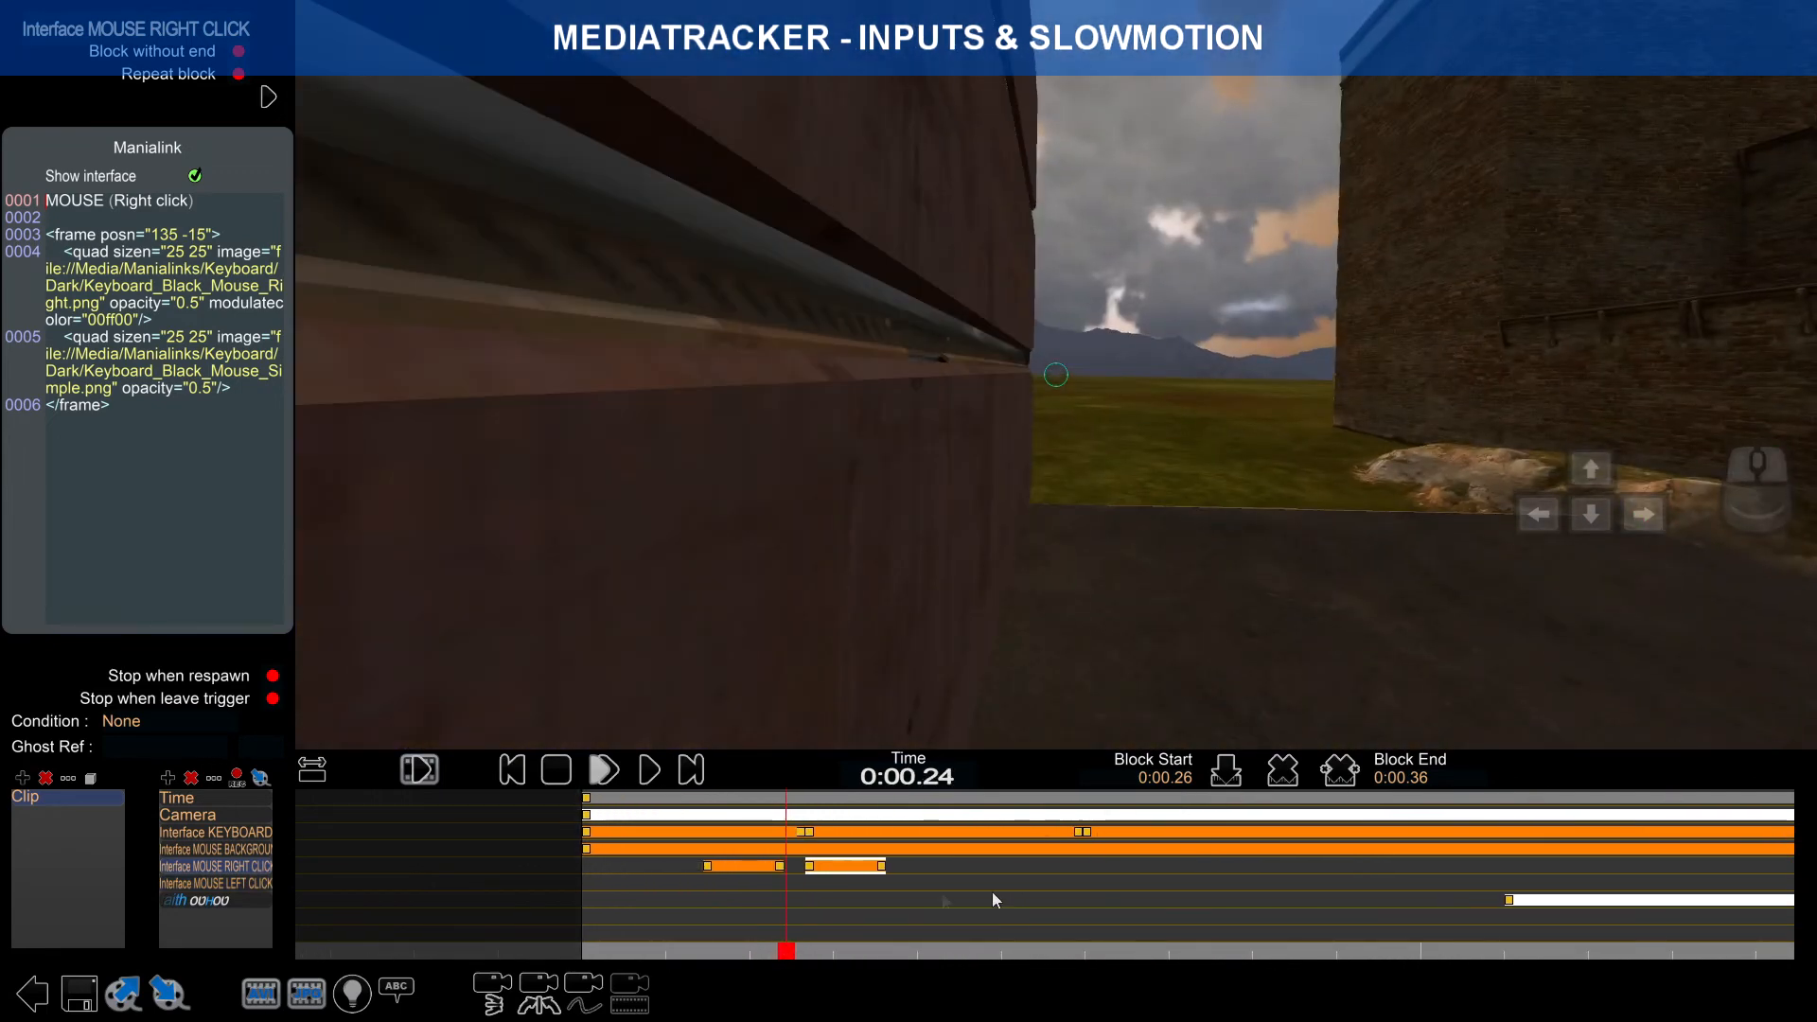
pyautogui.click(244, 883)
pyautogui.click(253, 867)
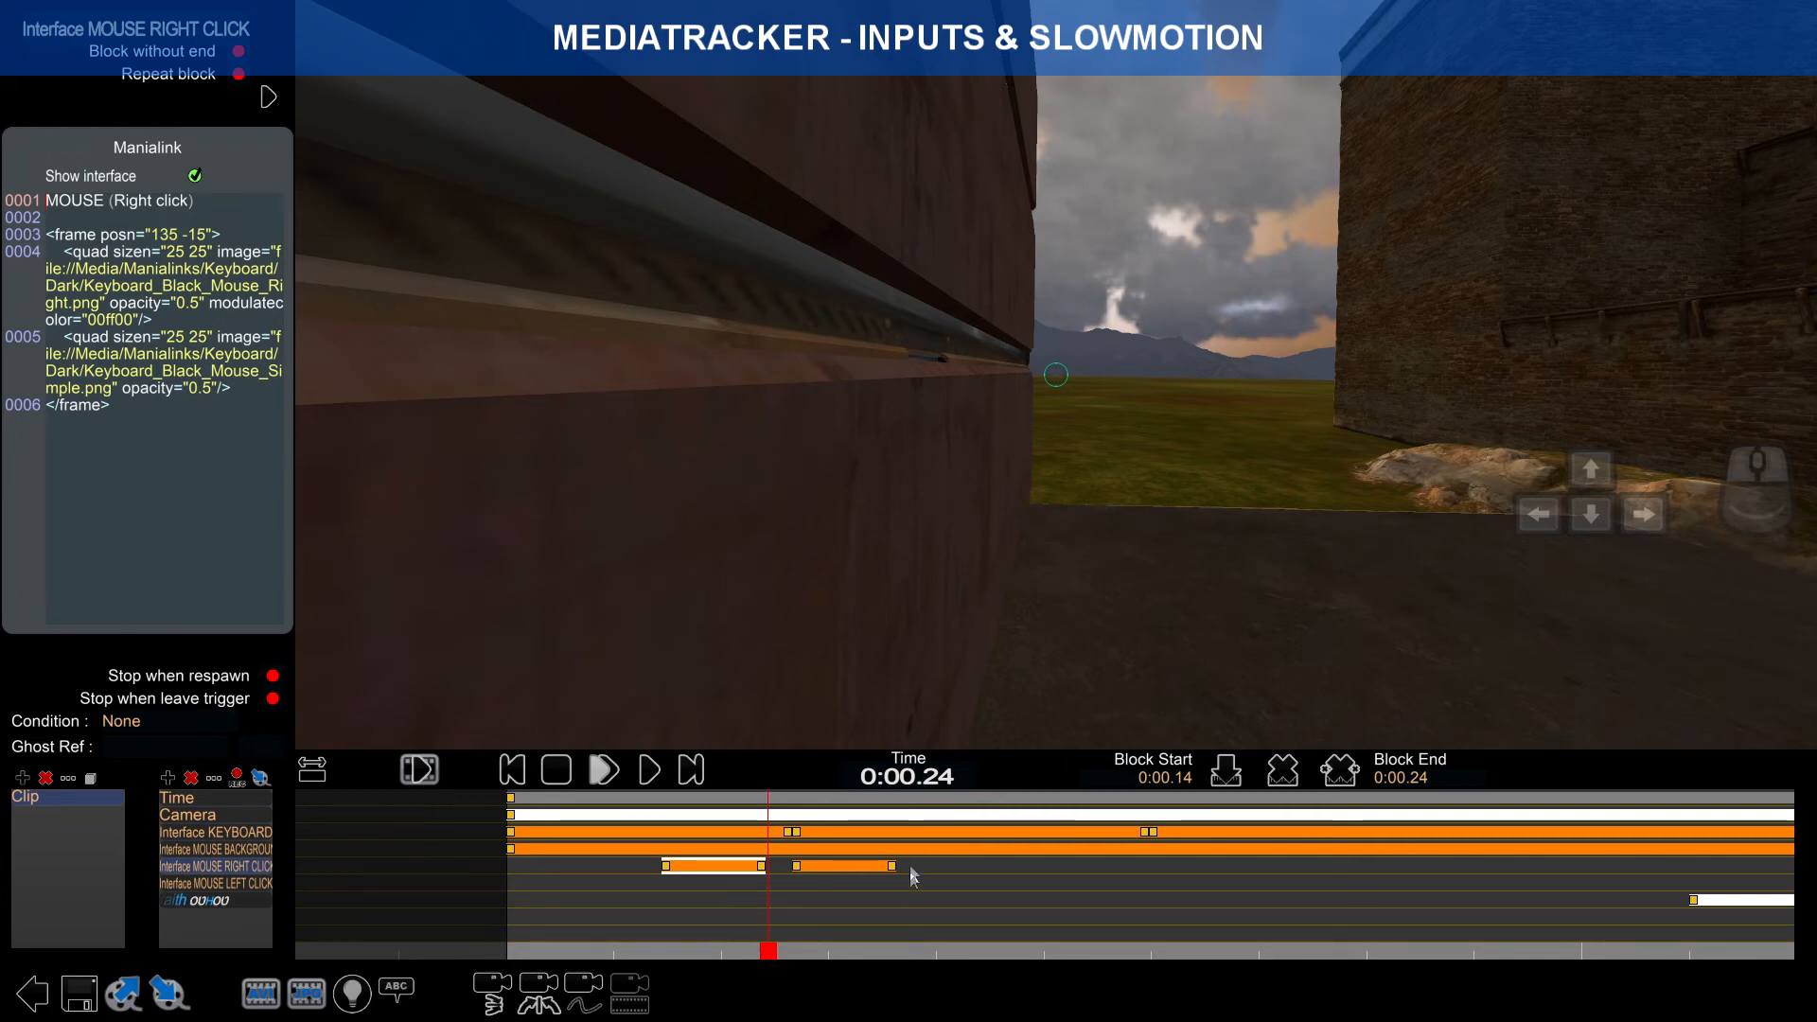
pyautogui.click(231, 884)
pyautogui.click(233, 868)
pyautogui.click(244, 886)
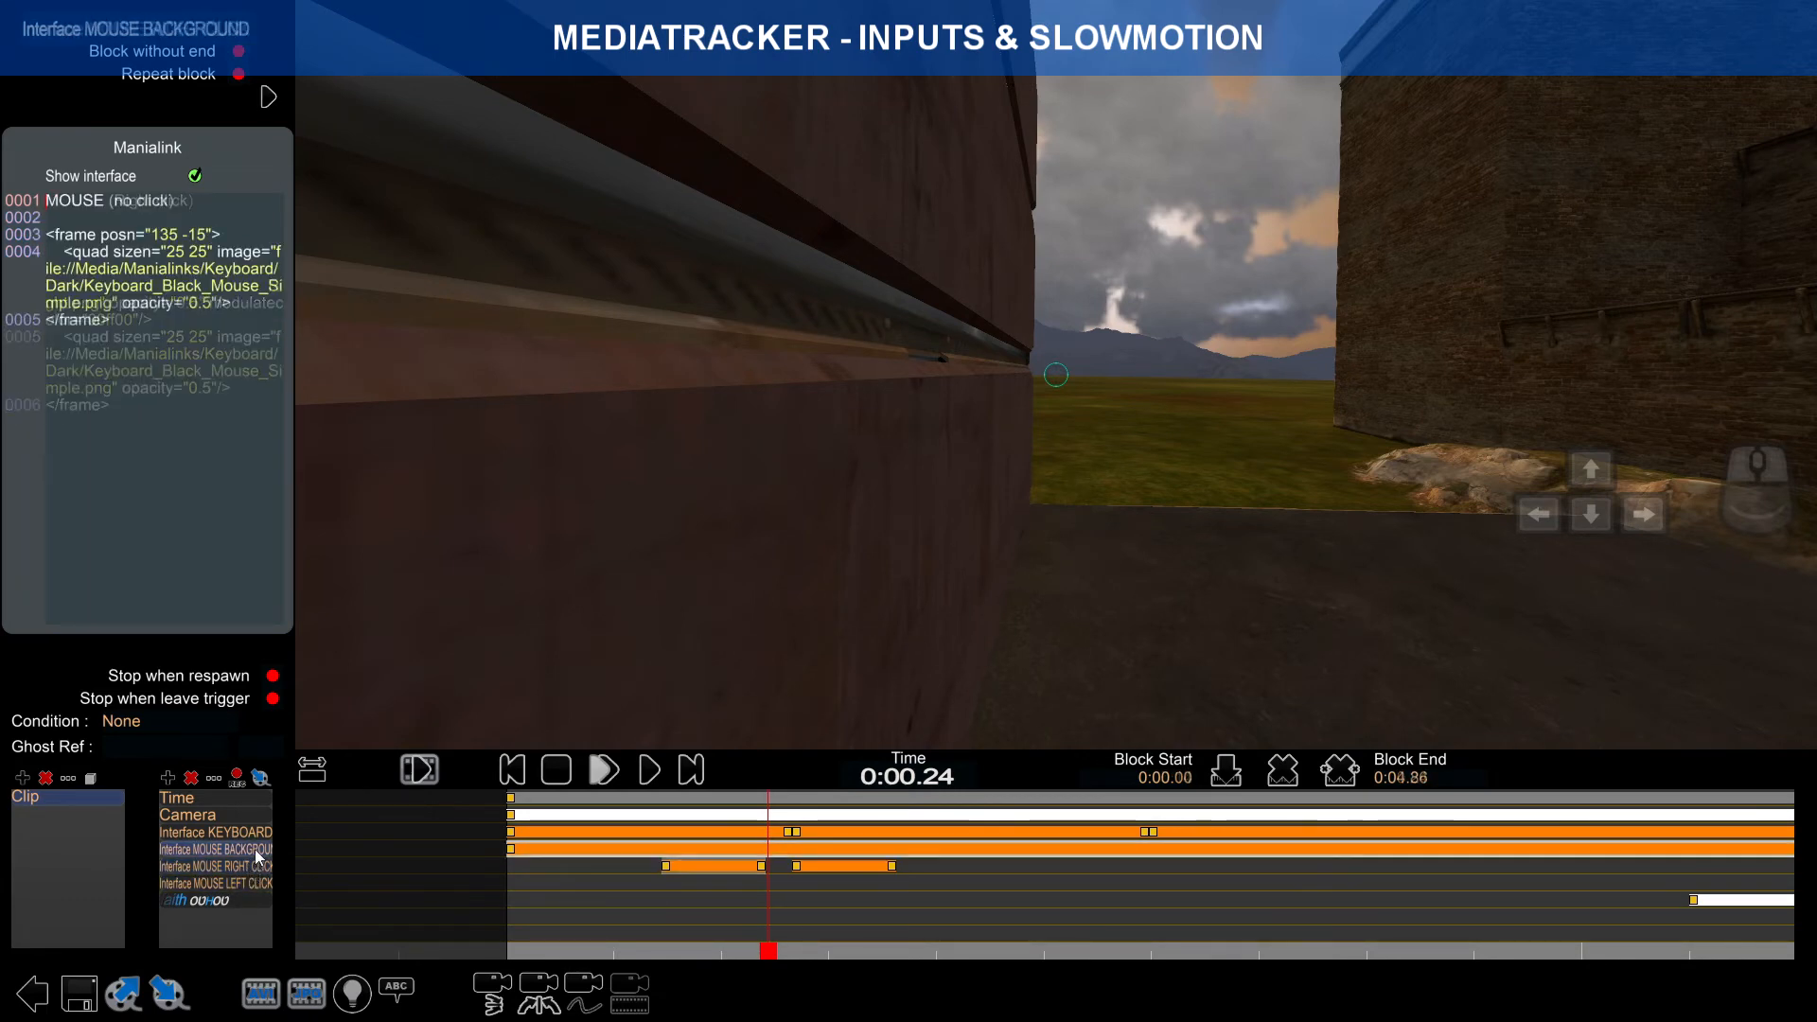
pyautogui.click(719, 866)
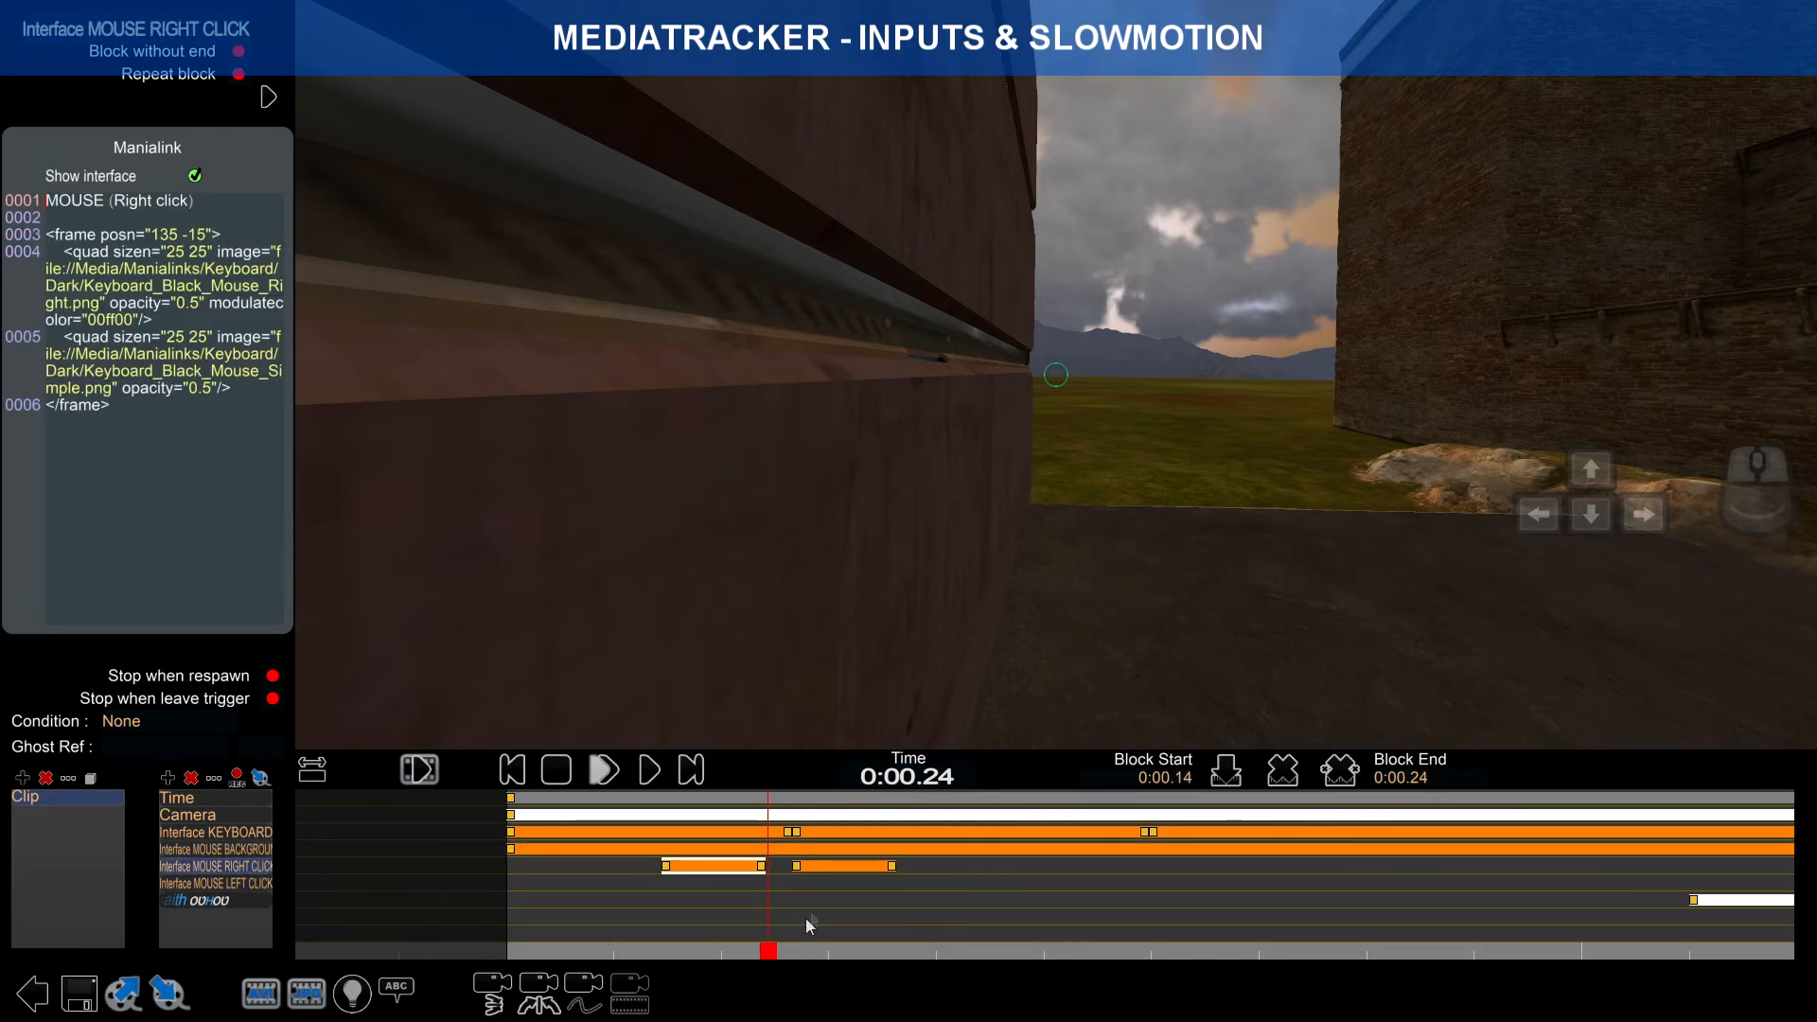
pyautogui.click(261, 832)
pyautogui.moveTo(763, 945)
pyautogui.mouseDown()
pyautogui.moveTo(705, 937)
pyautogui.moveTo(1404, 914)
pyautogui.moveTo(786, 922)
pyautogui.mouseUp()
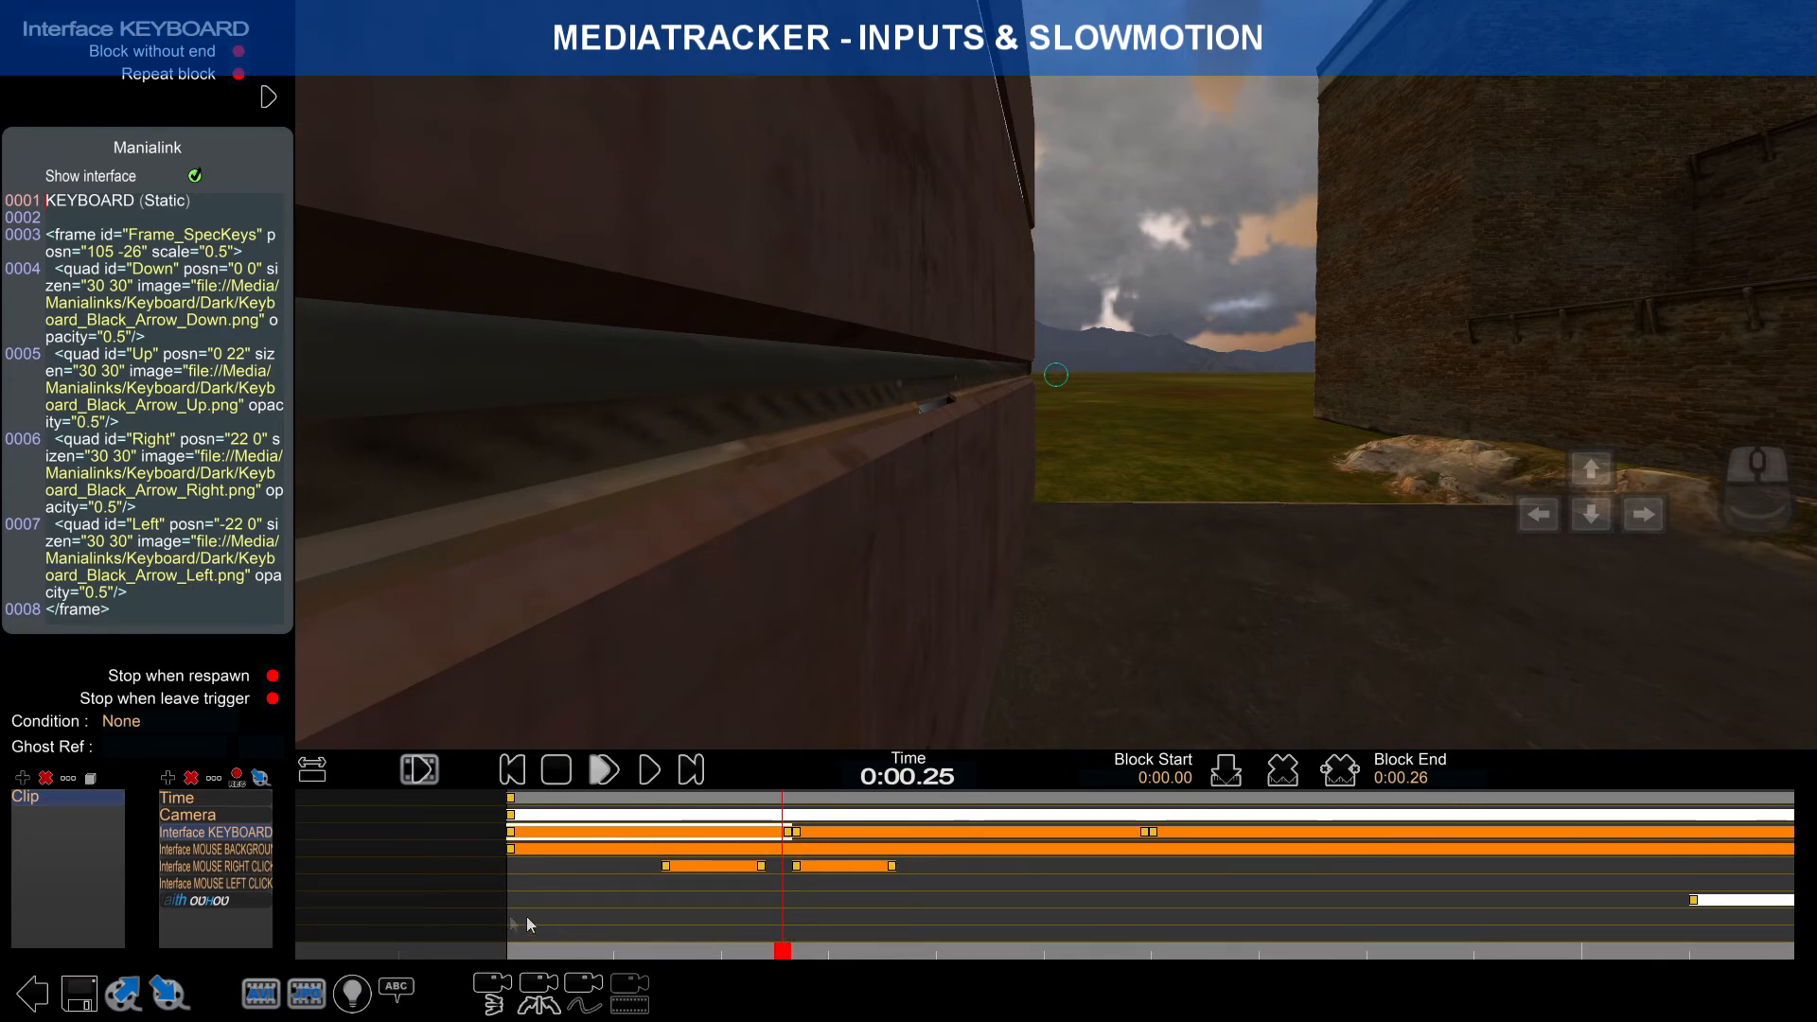
pyautogui.click(259, 886)
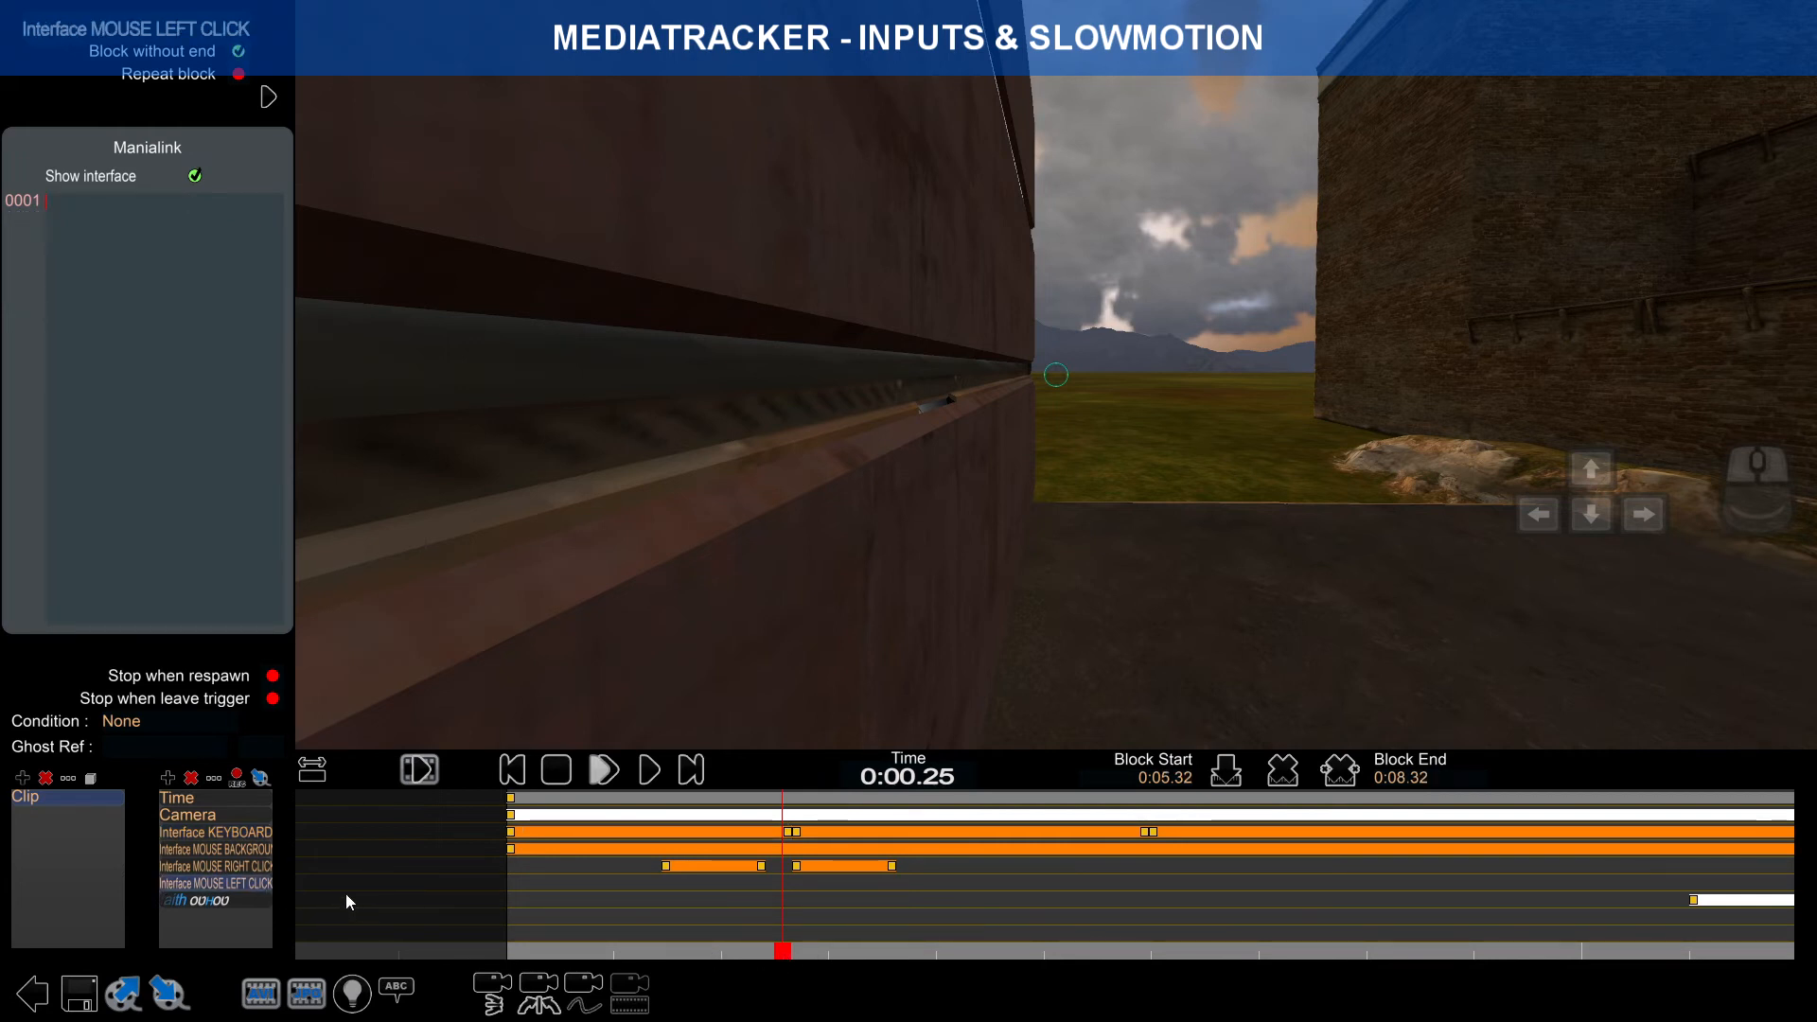
# Step: Delete the empty Interface MOUSE LEFT CLICK track from the clip
pyautogui.click(196, 781)
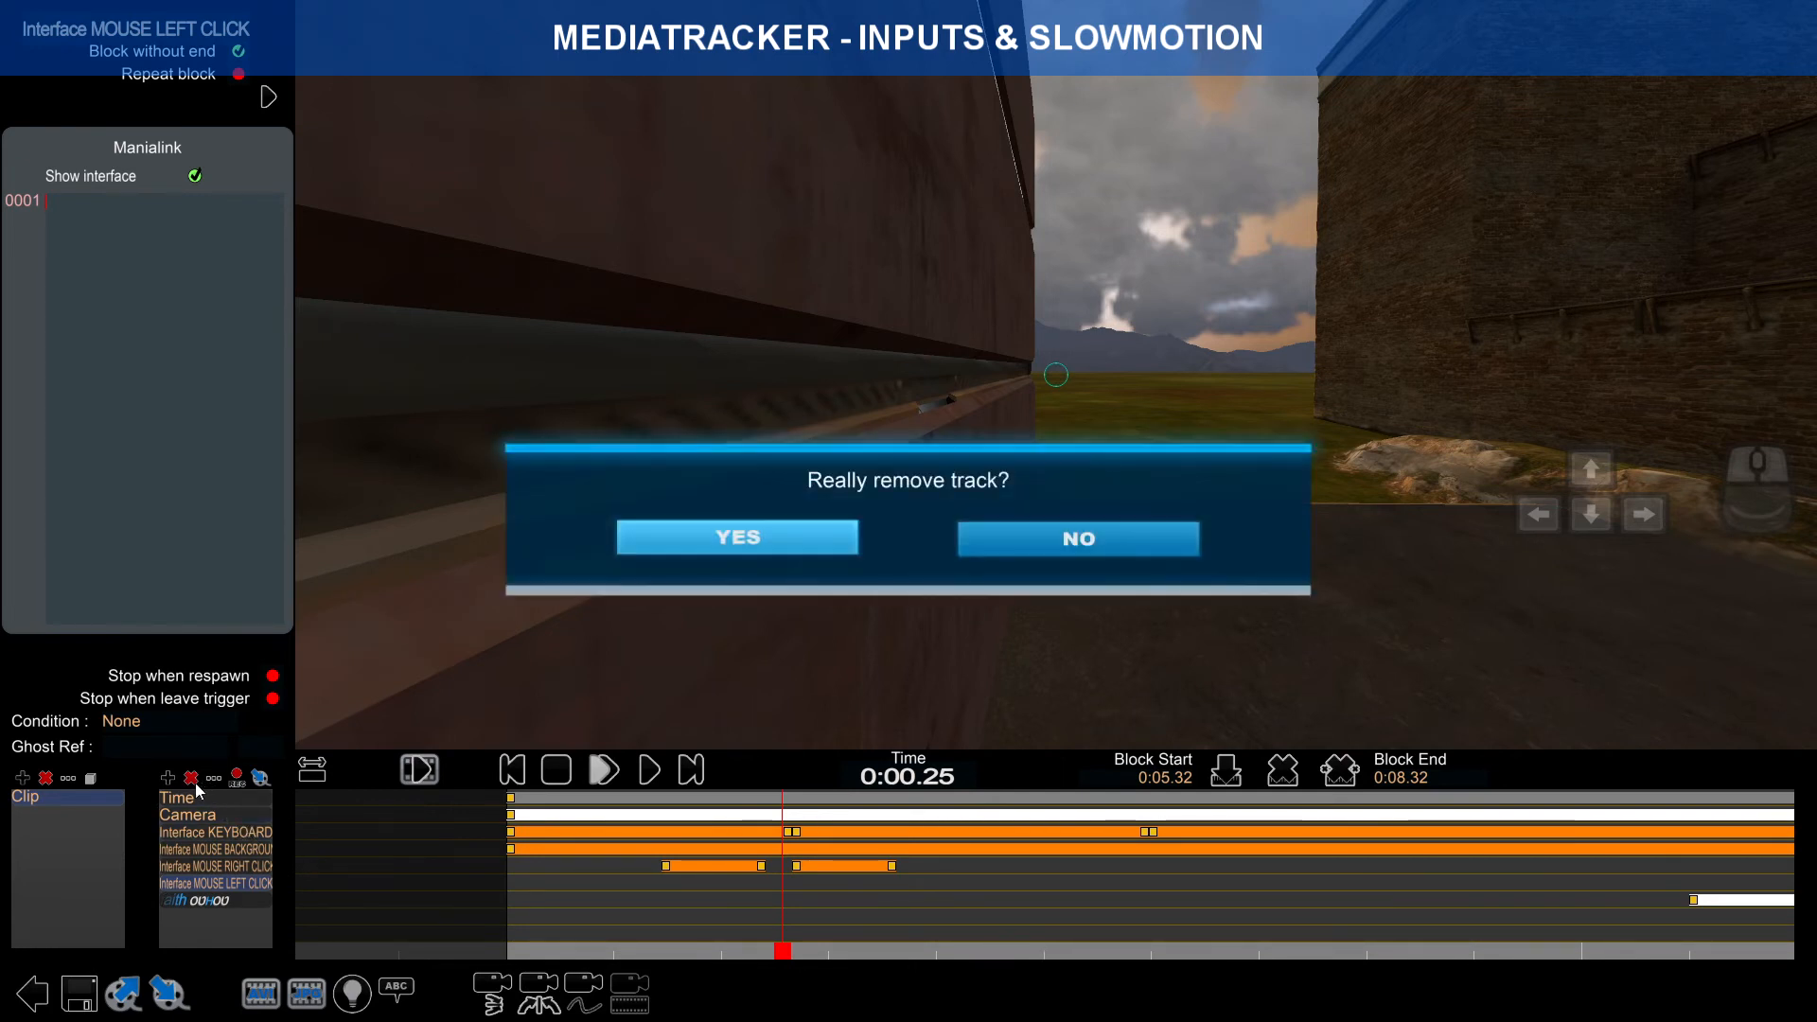
pyautogui.click(812, 538)
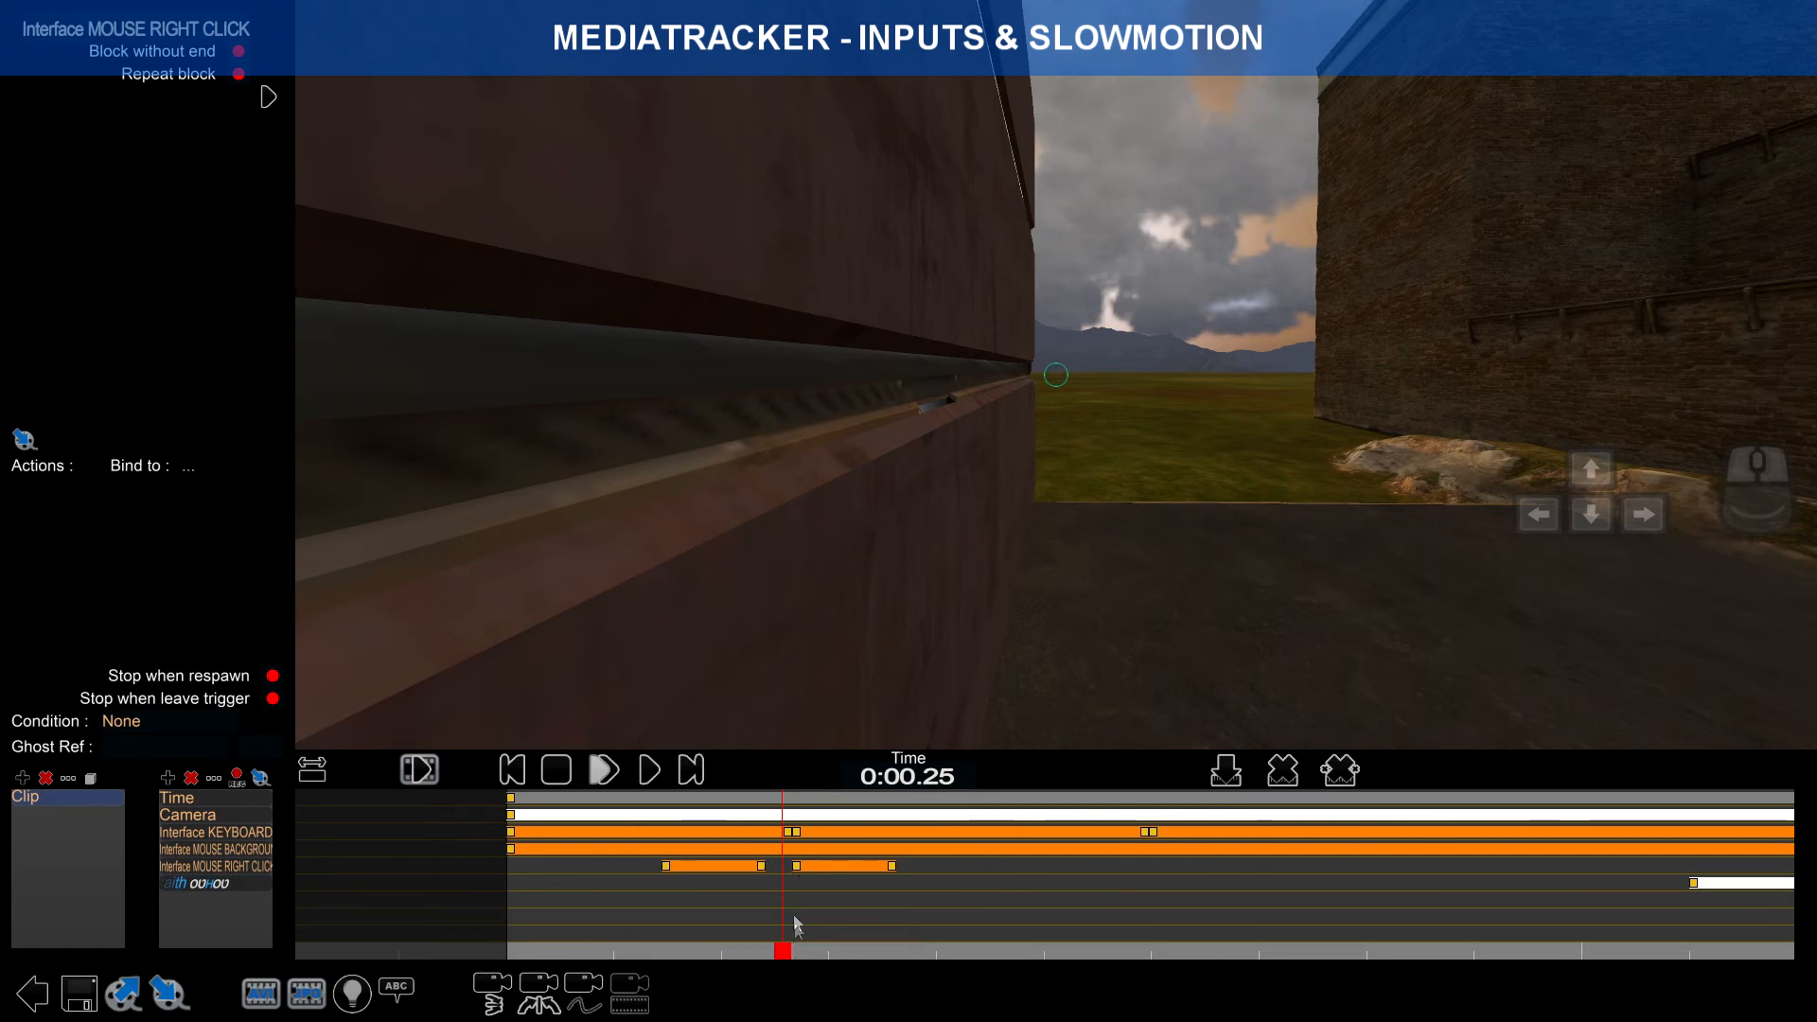
pyautogui.moveTo(782, 949); pyautogui.dragTo(858, 949)
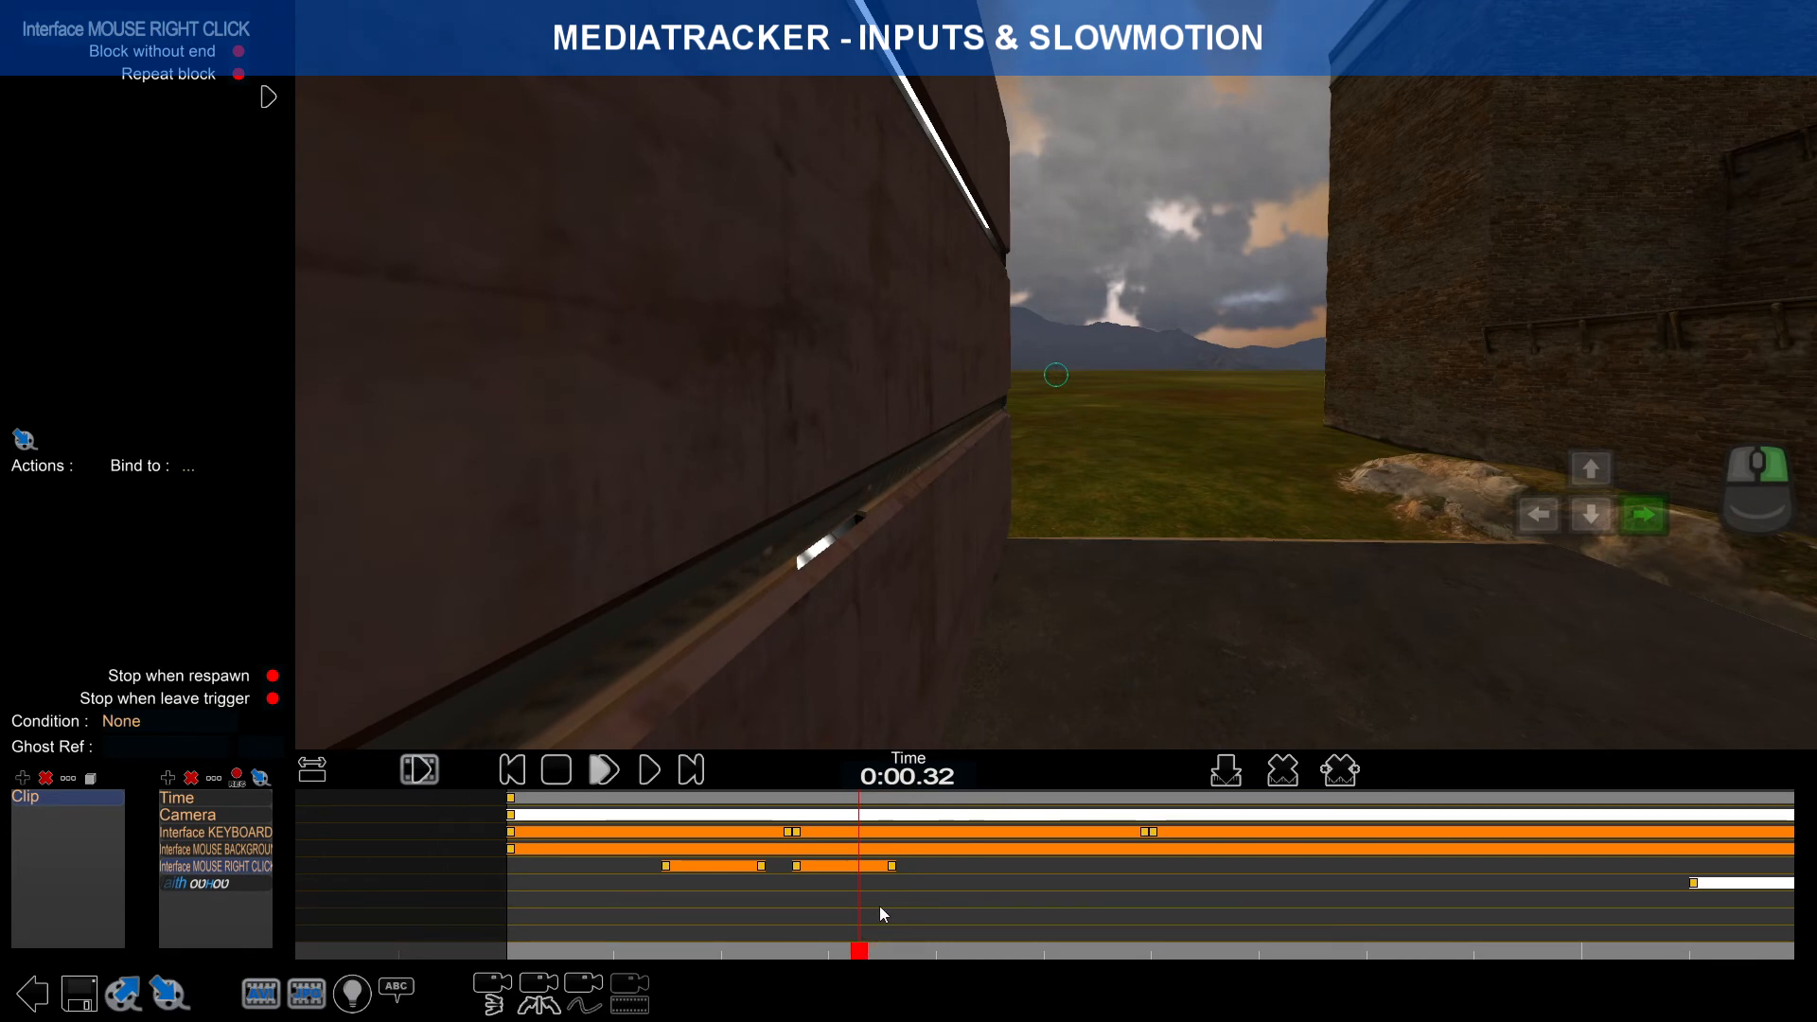
pyautogui.moveTo(926, 897); pyautogui.dragTo(843, 896, button='right')
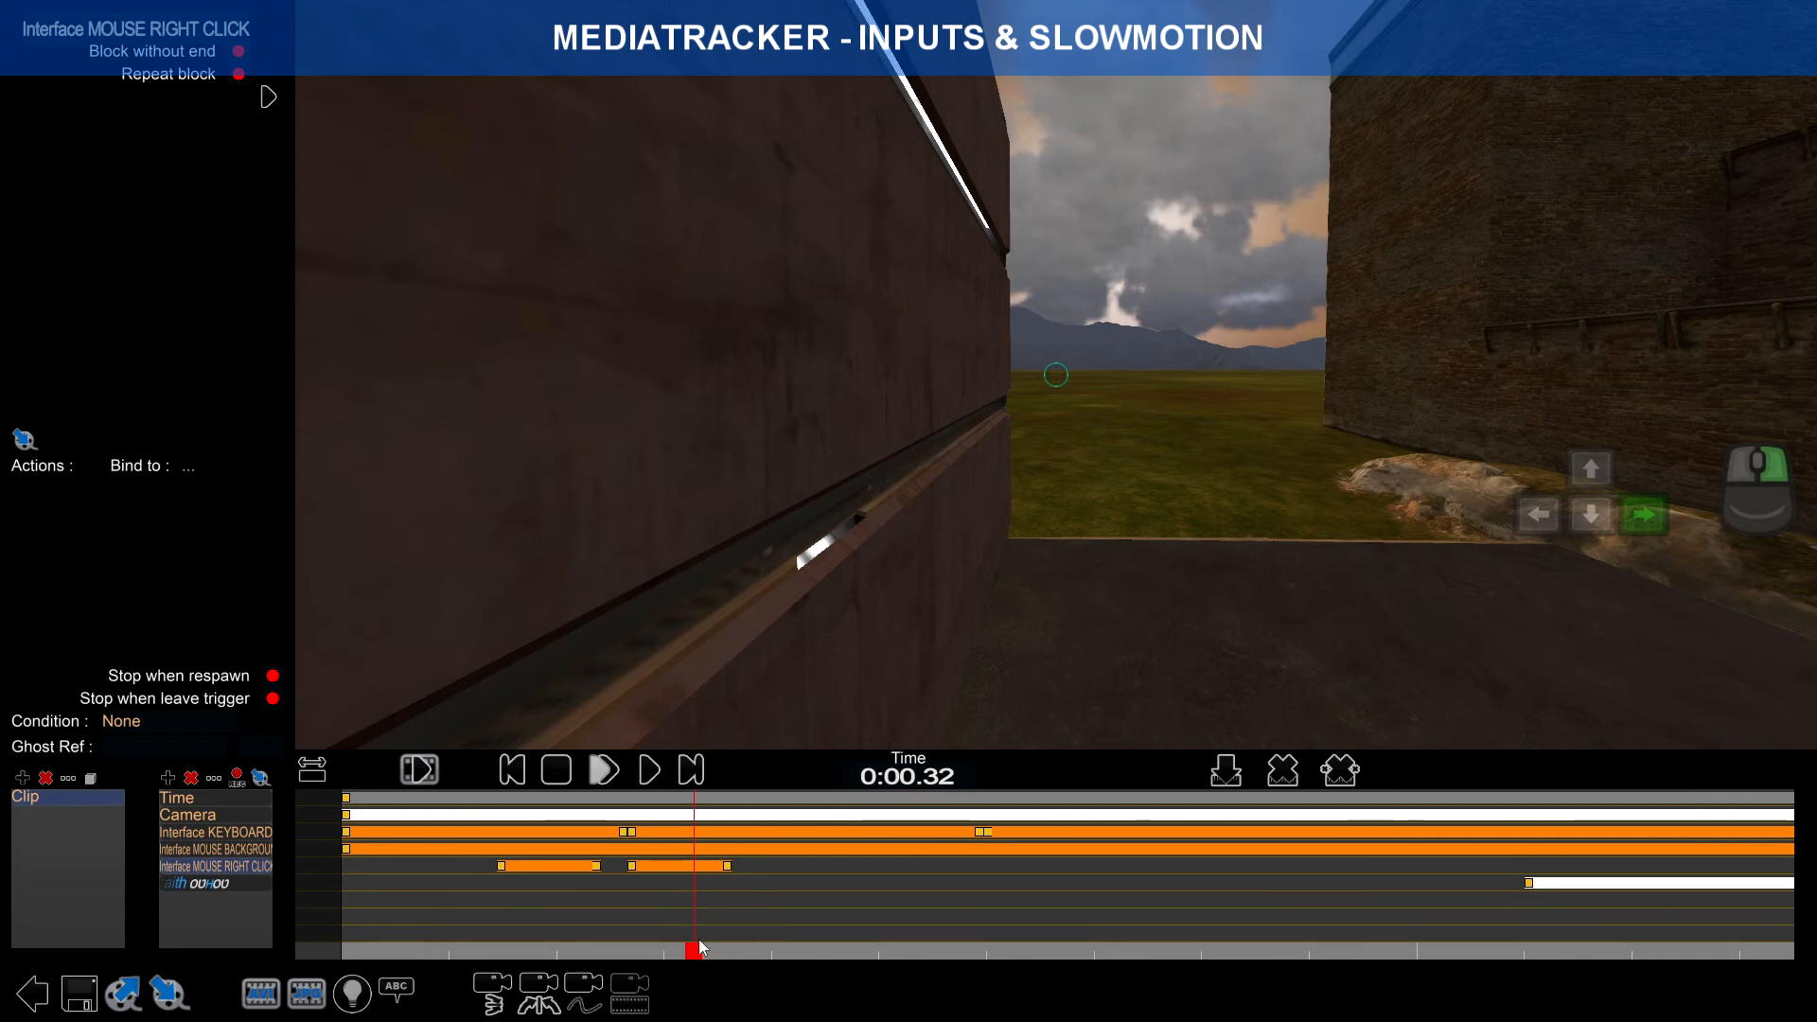
# Step: Save the map, overwriting Dash.Map.Gbx
pyautogui.click(79, 993)
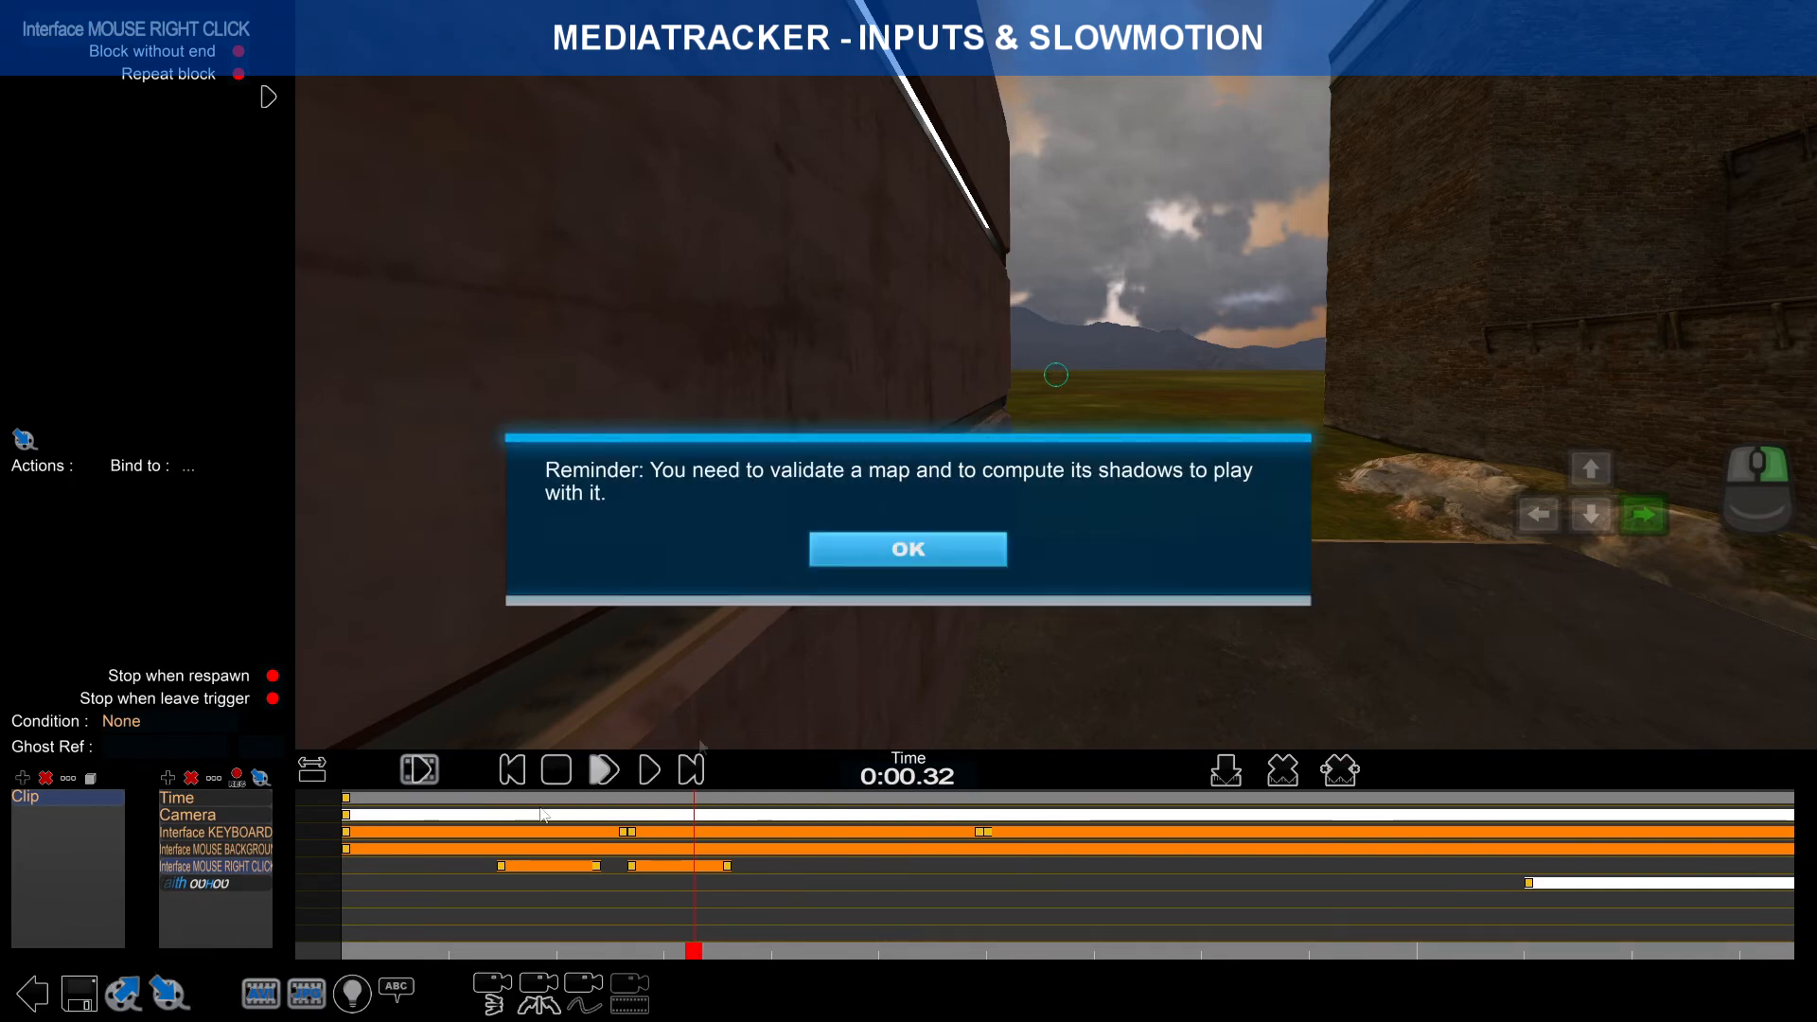
pyautogui.click(964, 549)
pyautogui.click(948, 802)
pyautogui.click(916, 901)
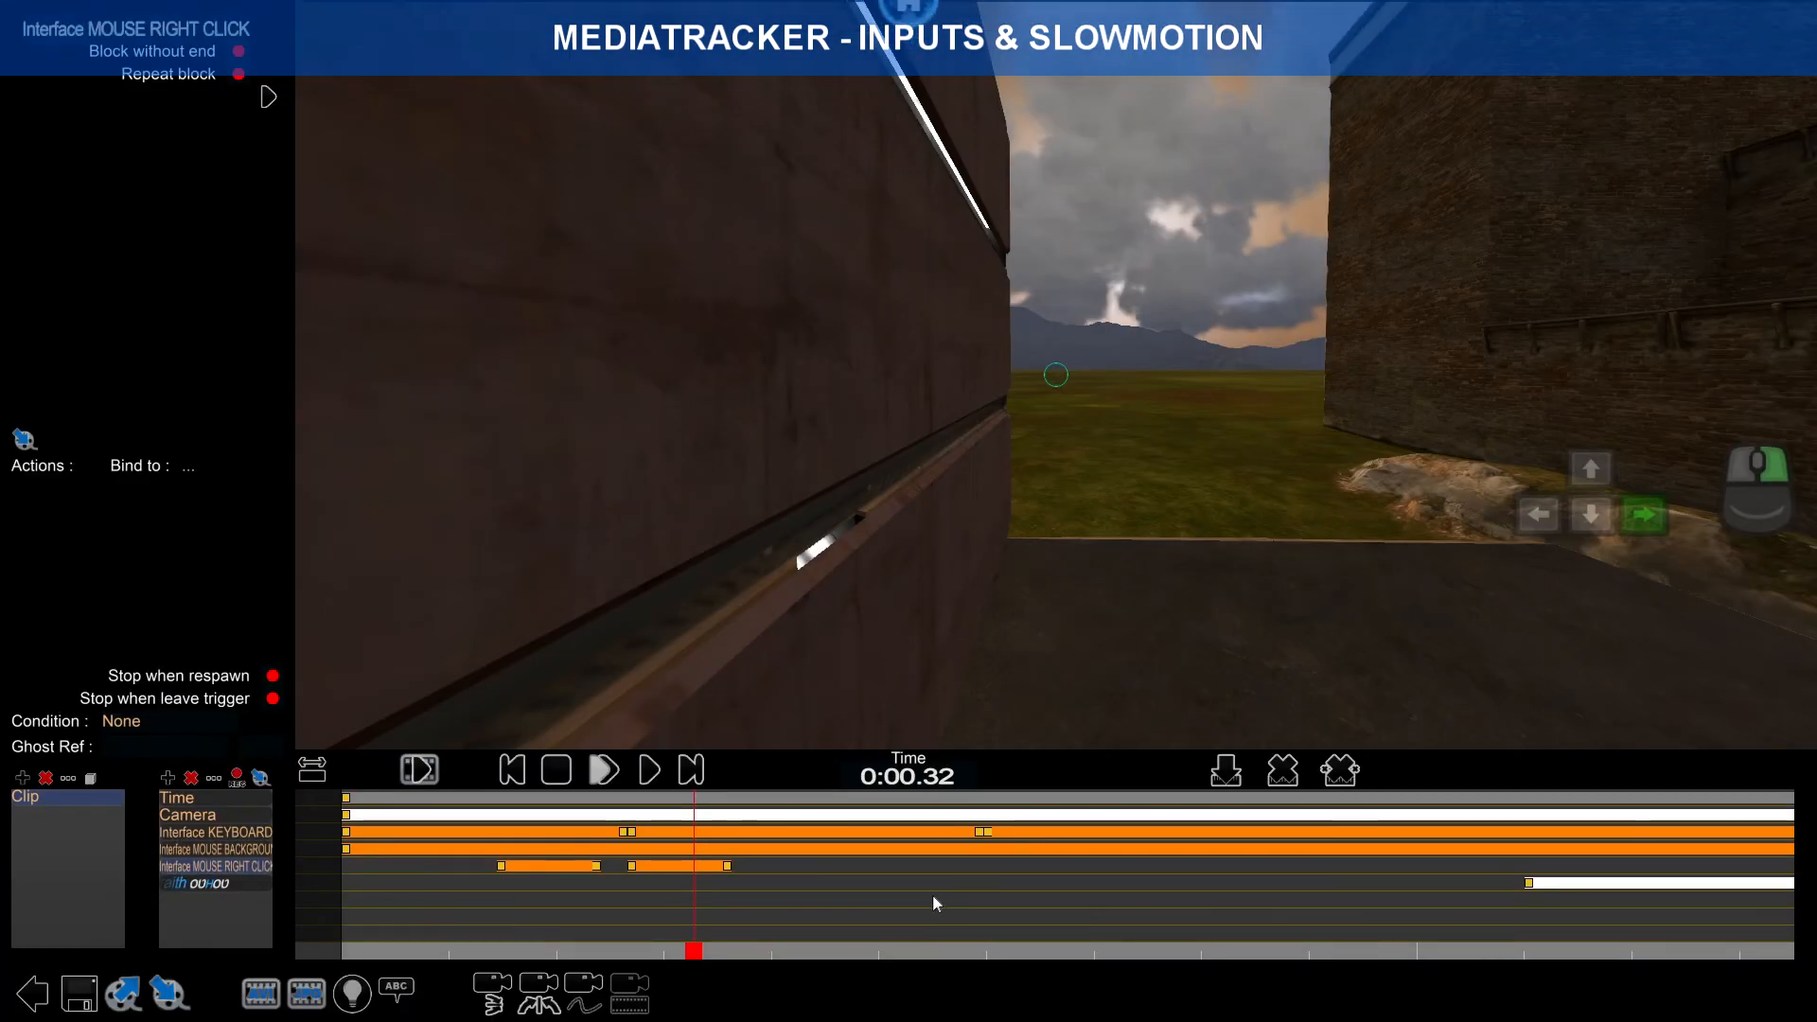
pyautogui.scroll(-3, 1120, 877)
pyautogui.moveTo(1117, 878); pyautogui.dragTo(1051, 860, button='right')
pyautogui.scroll(-1, 1018, 876)
pyautogui.moveTo(880, 858); pyautogui.dragTo(949, 848, button='right')
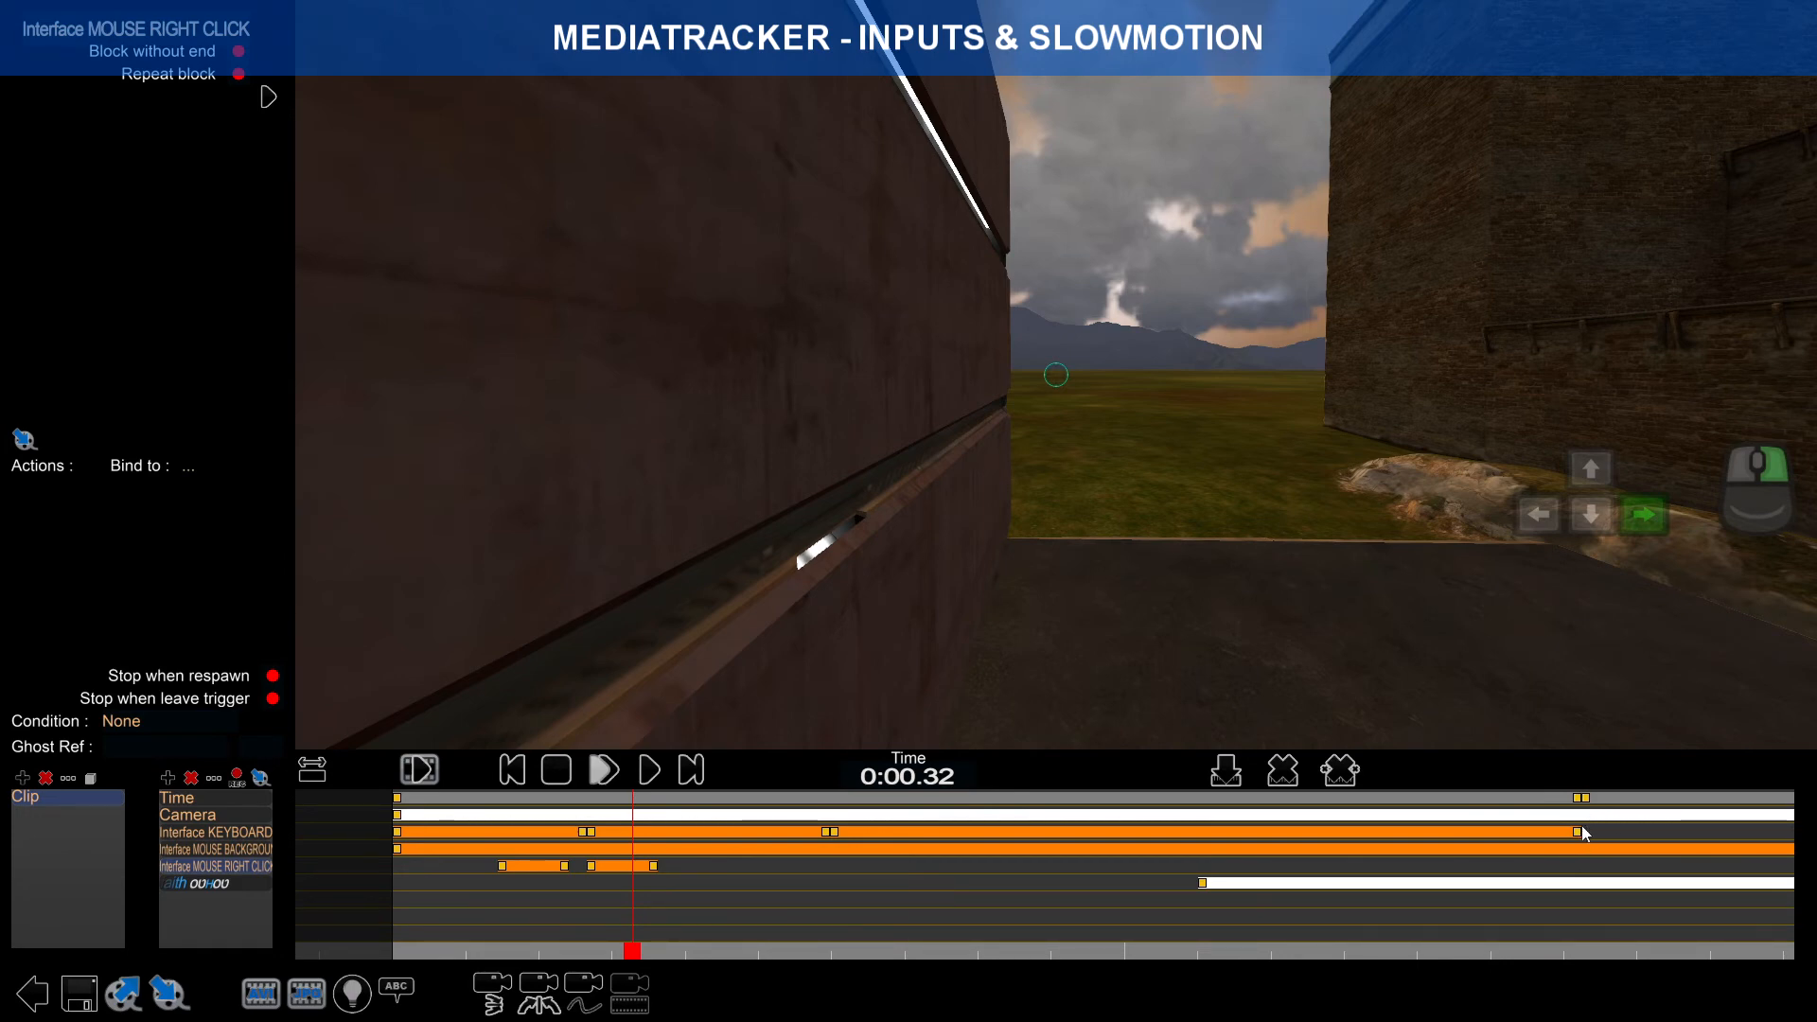
# Step: Paste a copy of the first static keyboard overlay block at 0:01.62
pyautogui.click(1579, 832)
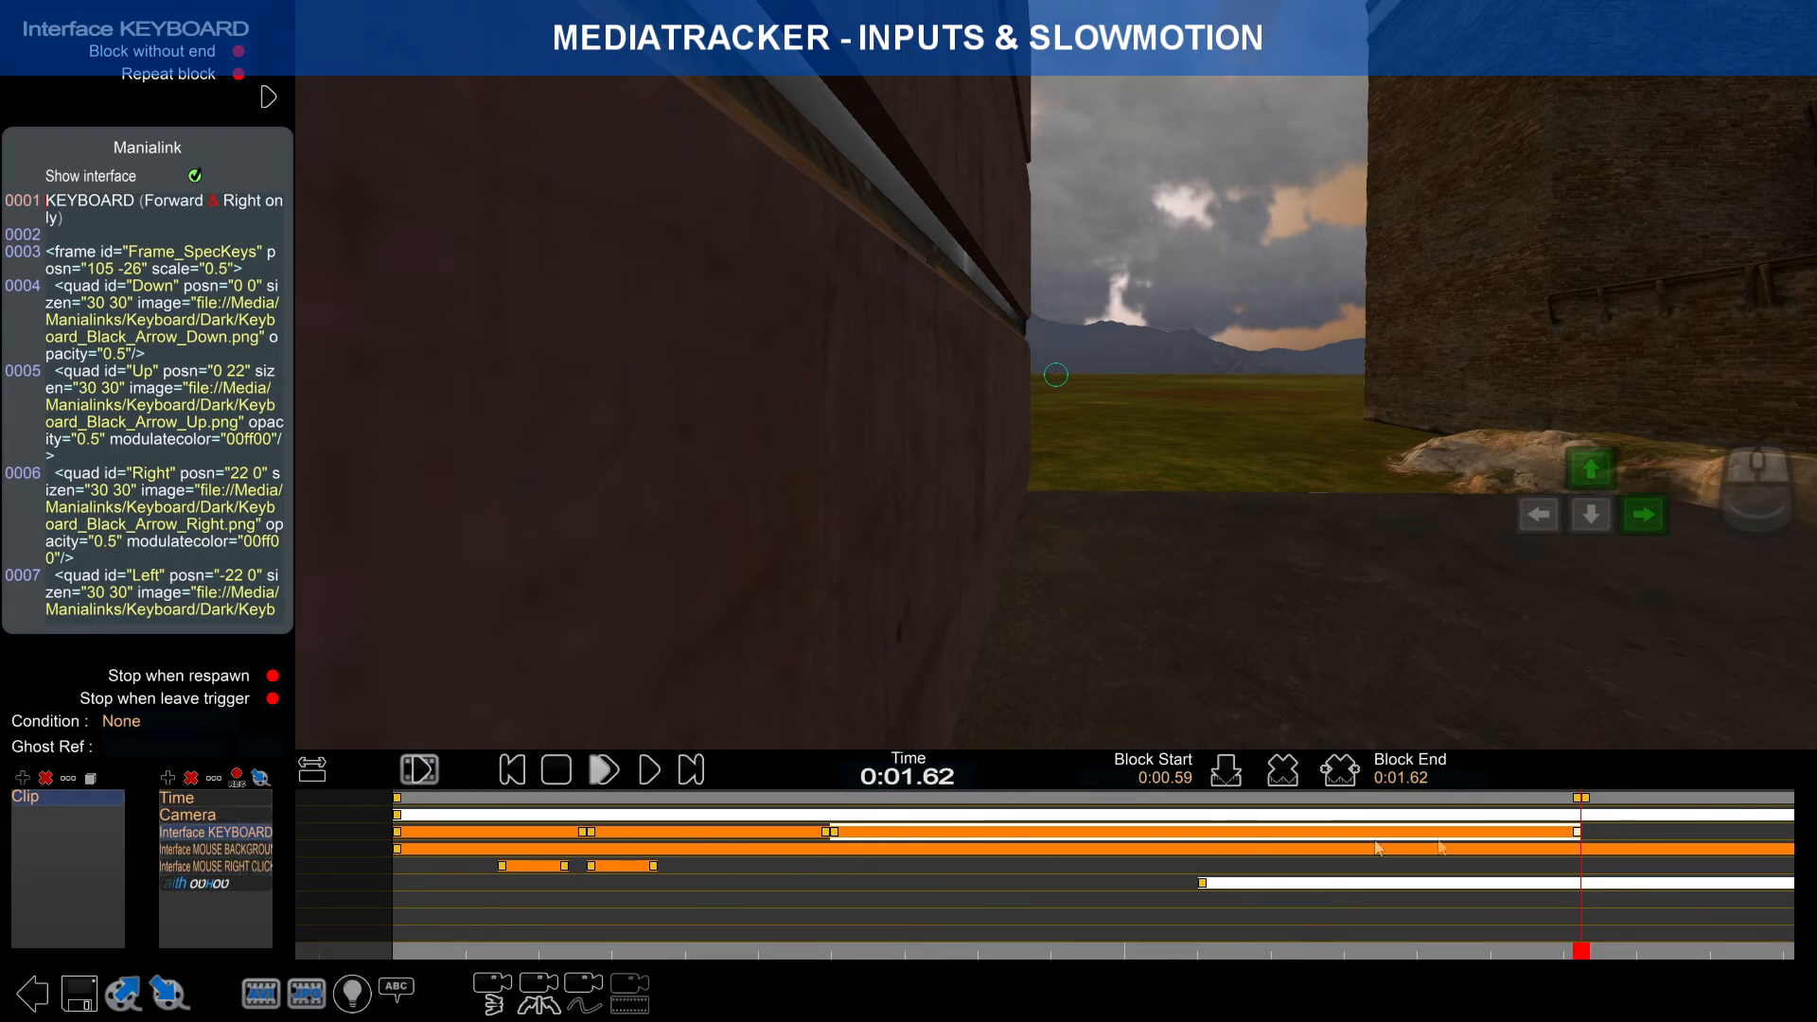
pyautogui.click(445, 833)
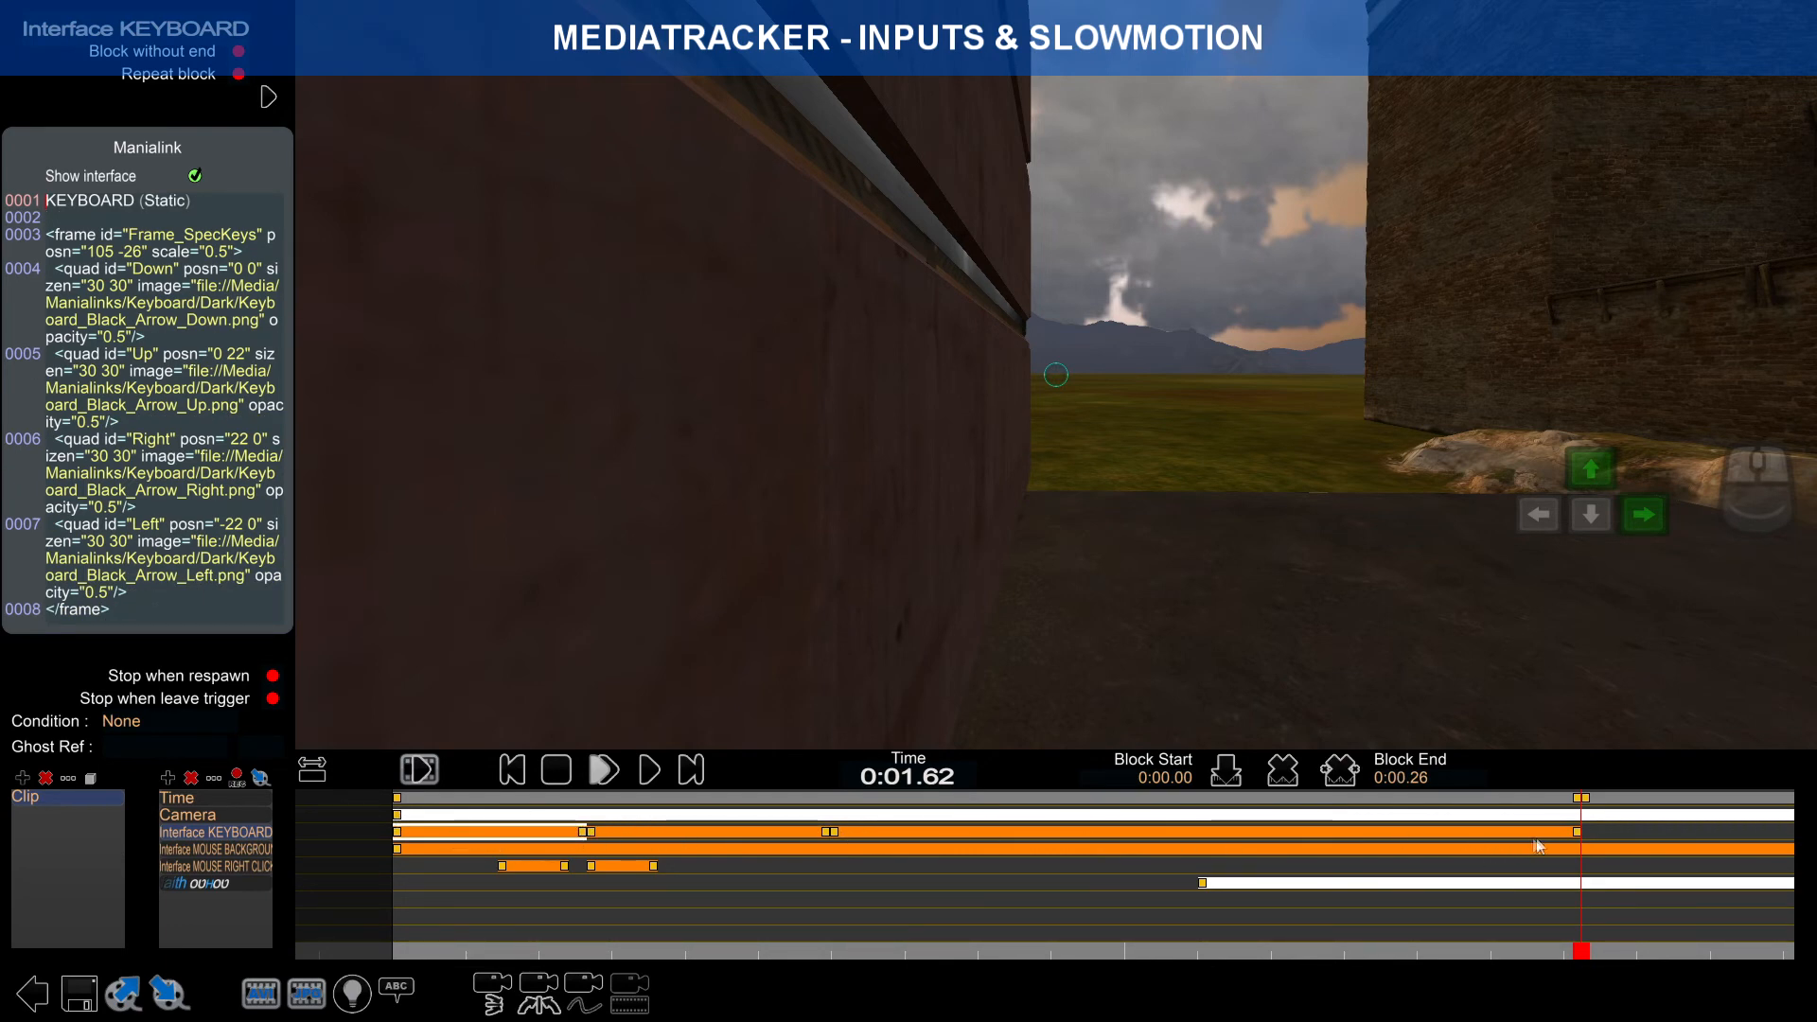
pyautogui.hotkey('ctrl', 'v')
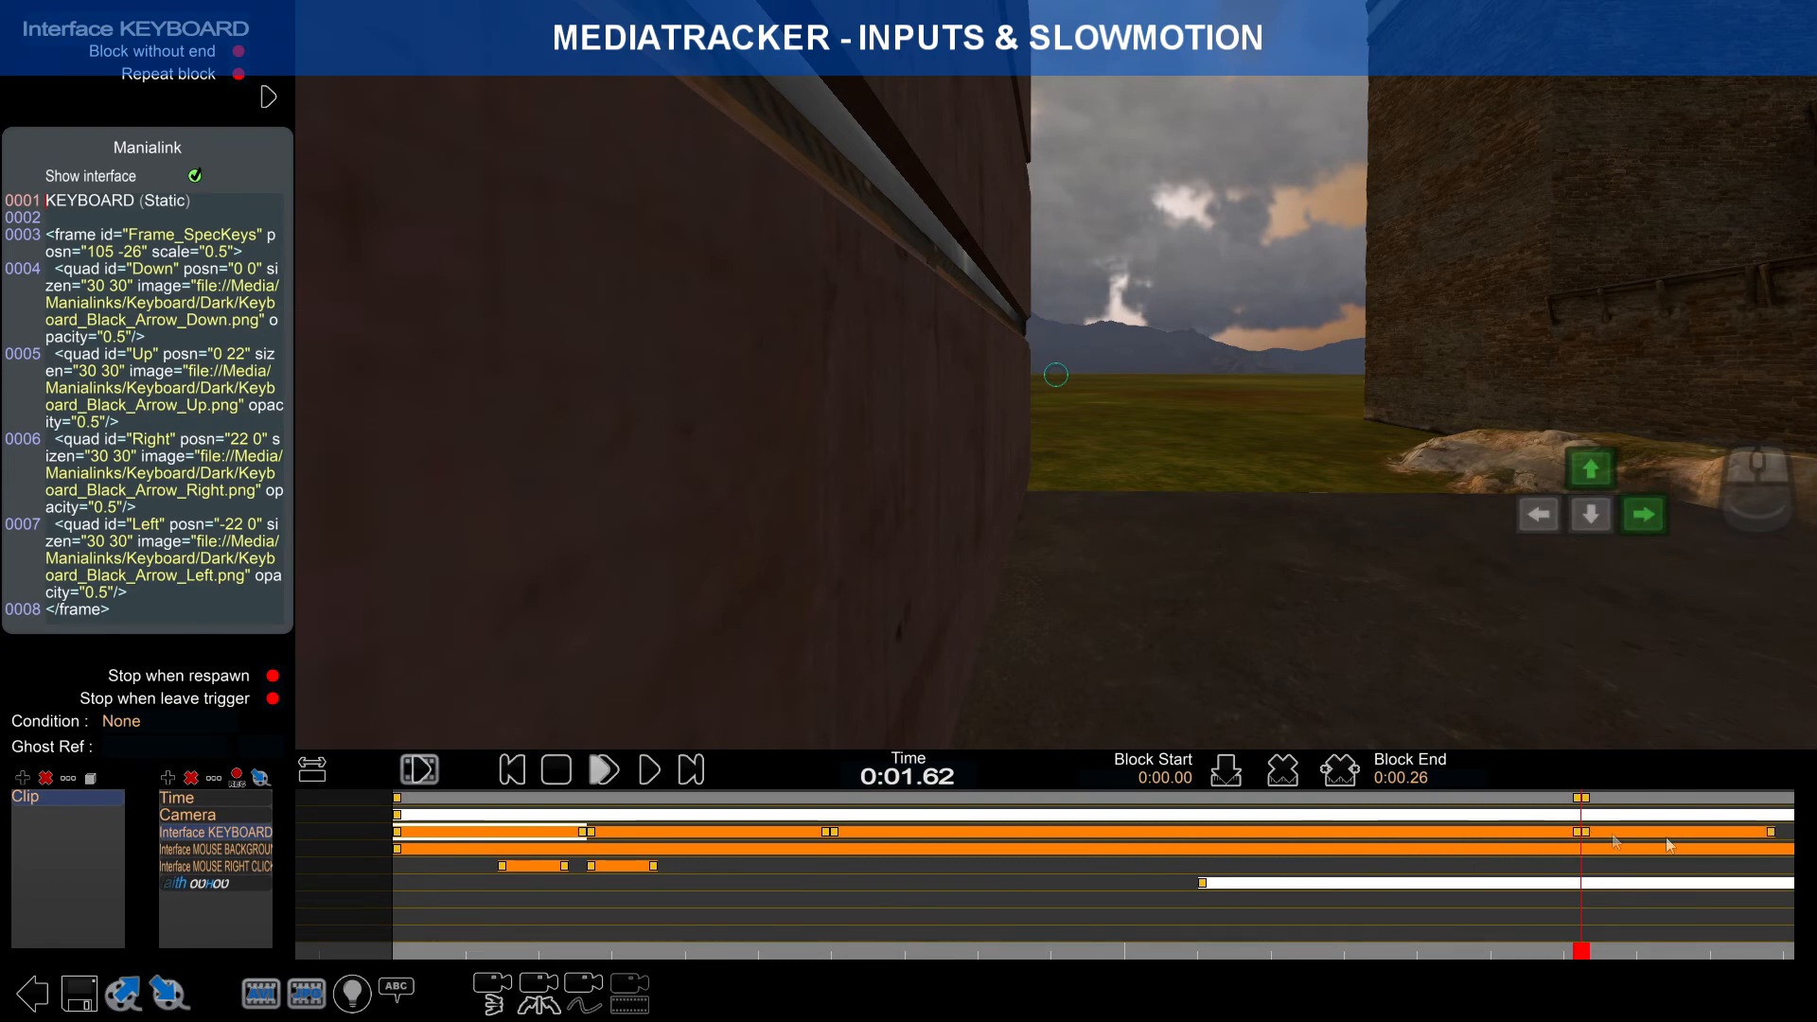
pyautogui.click(1770, 834)
# Step: Stretch the new keyboard block's end out to 0:02.20
pyautogui.moveTo(1694, 856); pyautogui.dragTo(1410, 856, button='right')
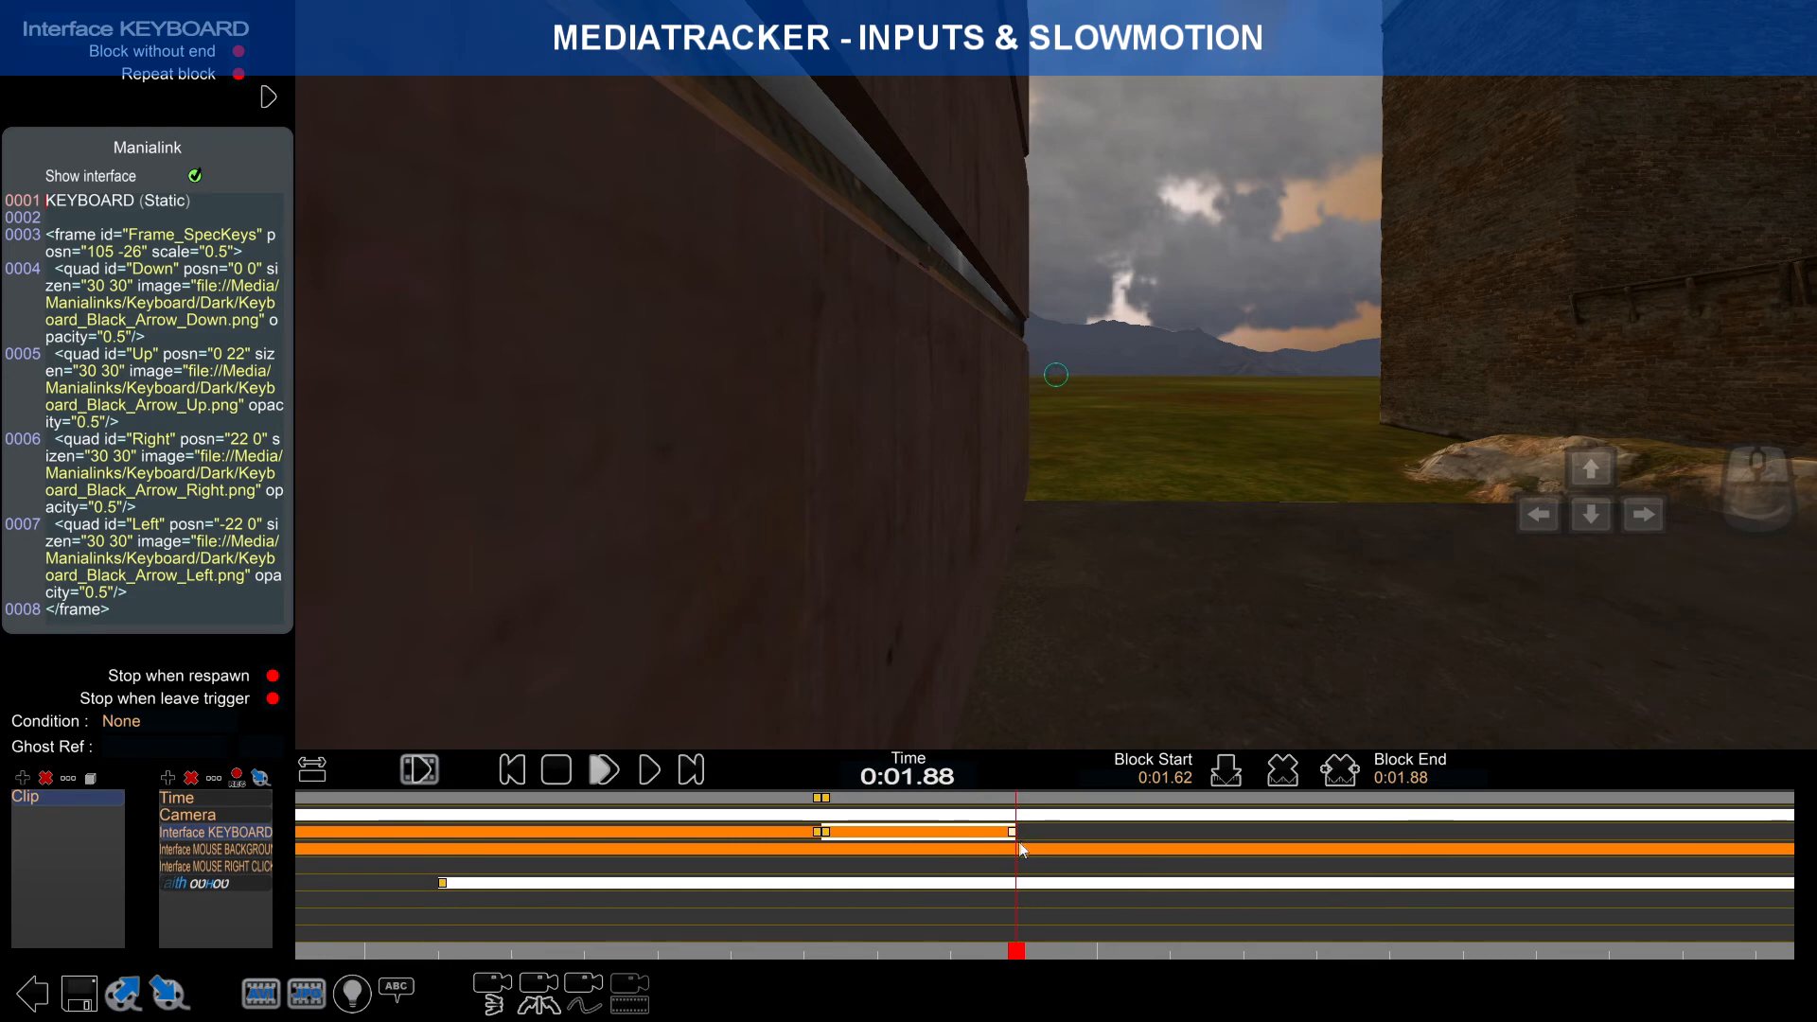
pyautogui.moveTo(1015, 839); pyautogui.dragTo(883, 845, button='right')
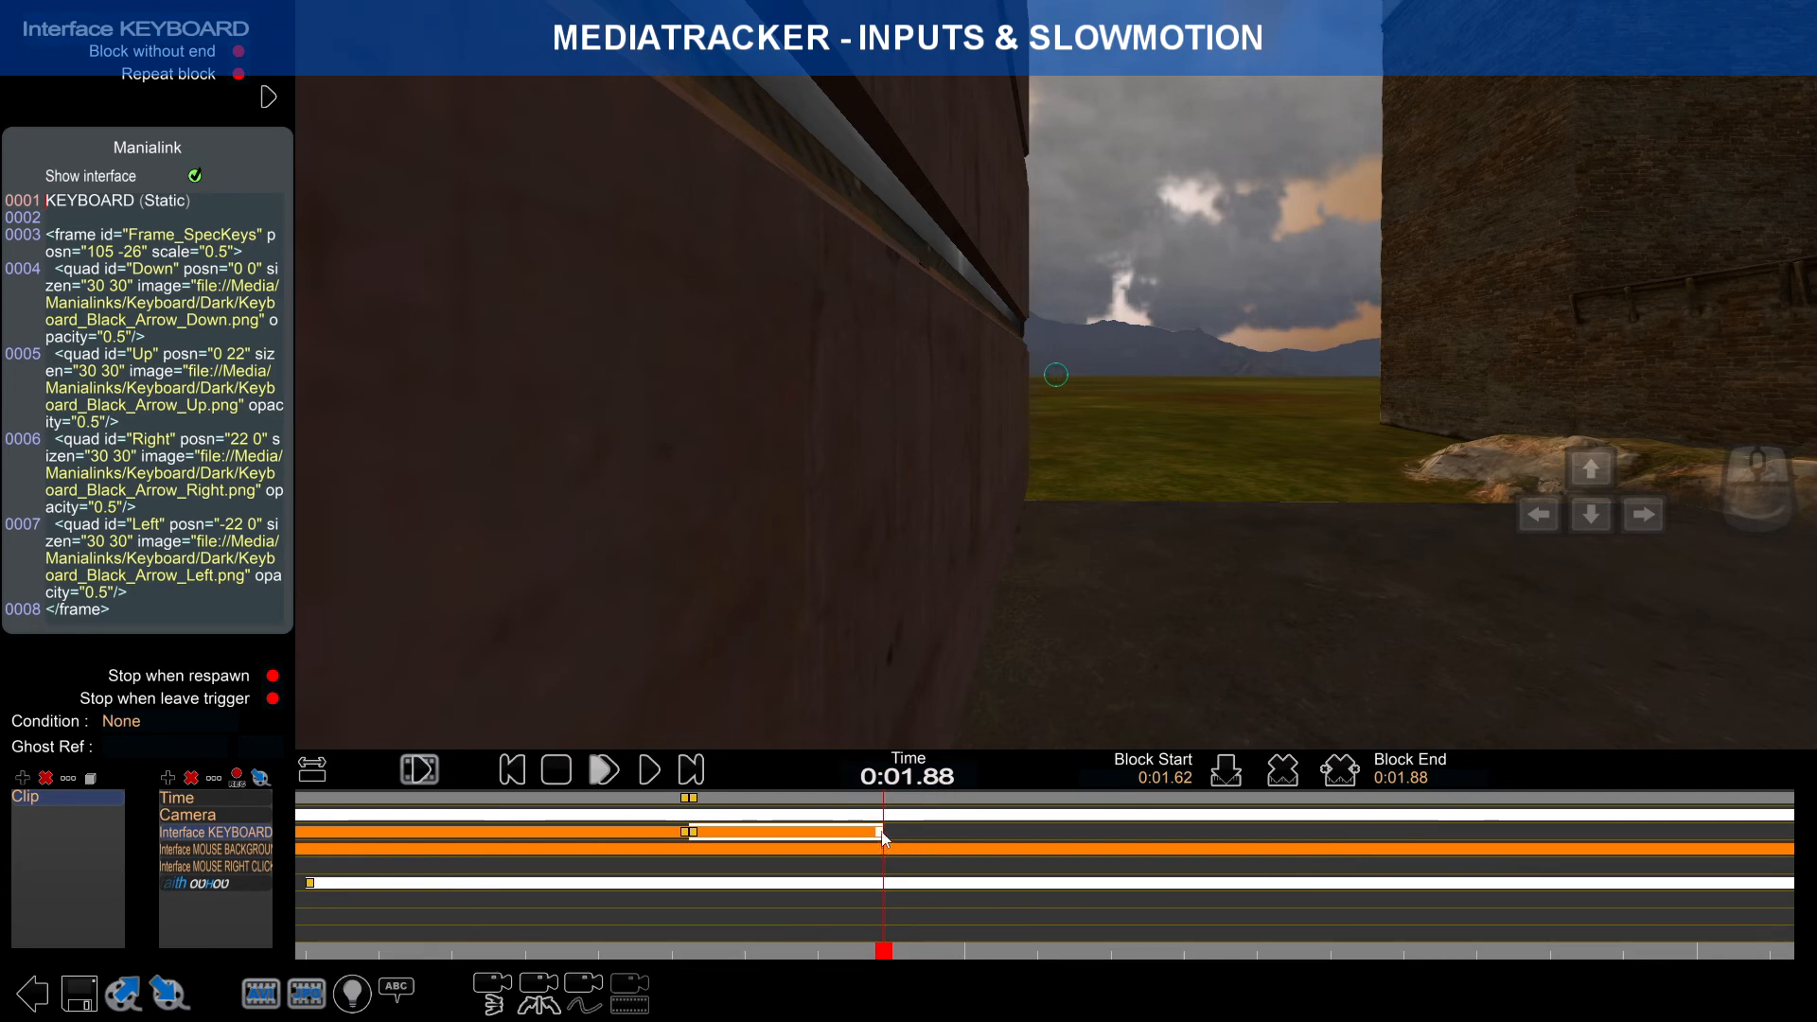
pyautogui.moveTo(884, 951); pyautogui.dragTo(1066, 933)
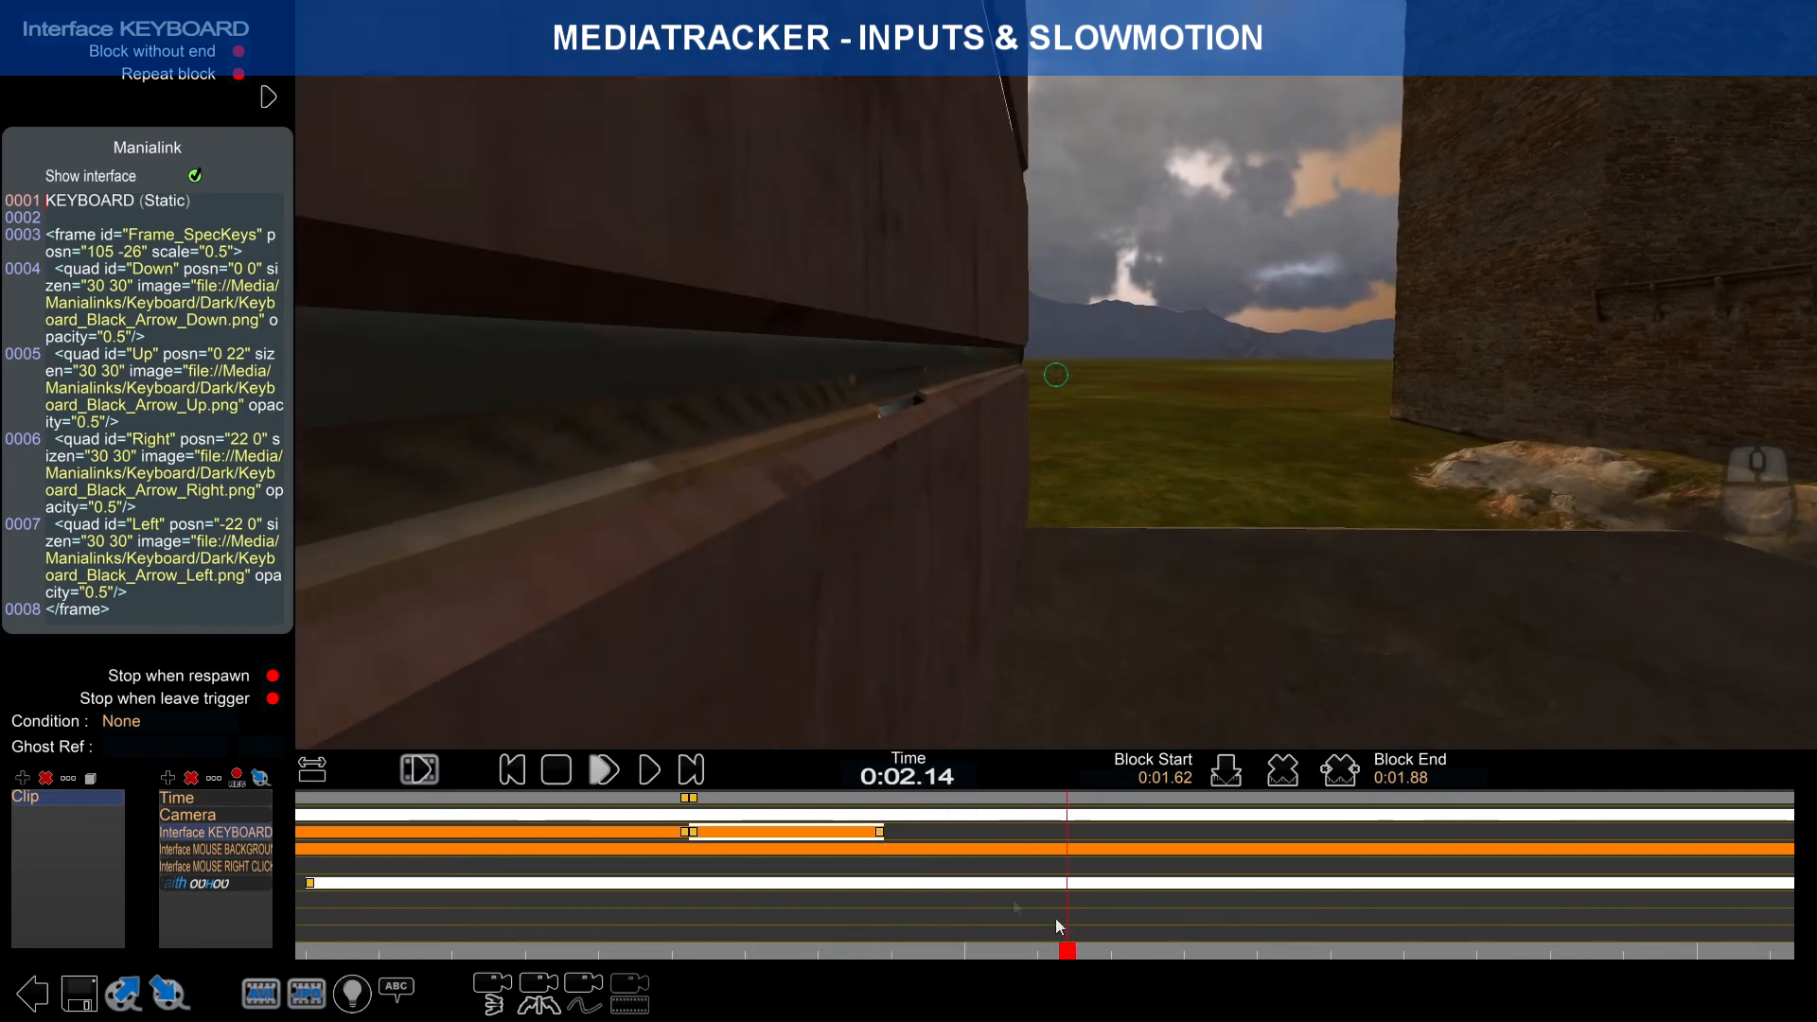
pyautogui.click(881, 833)
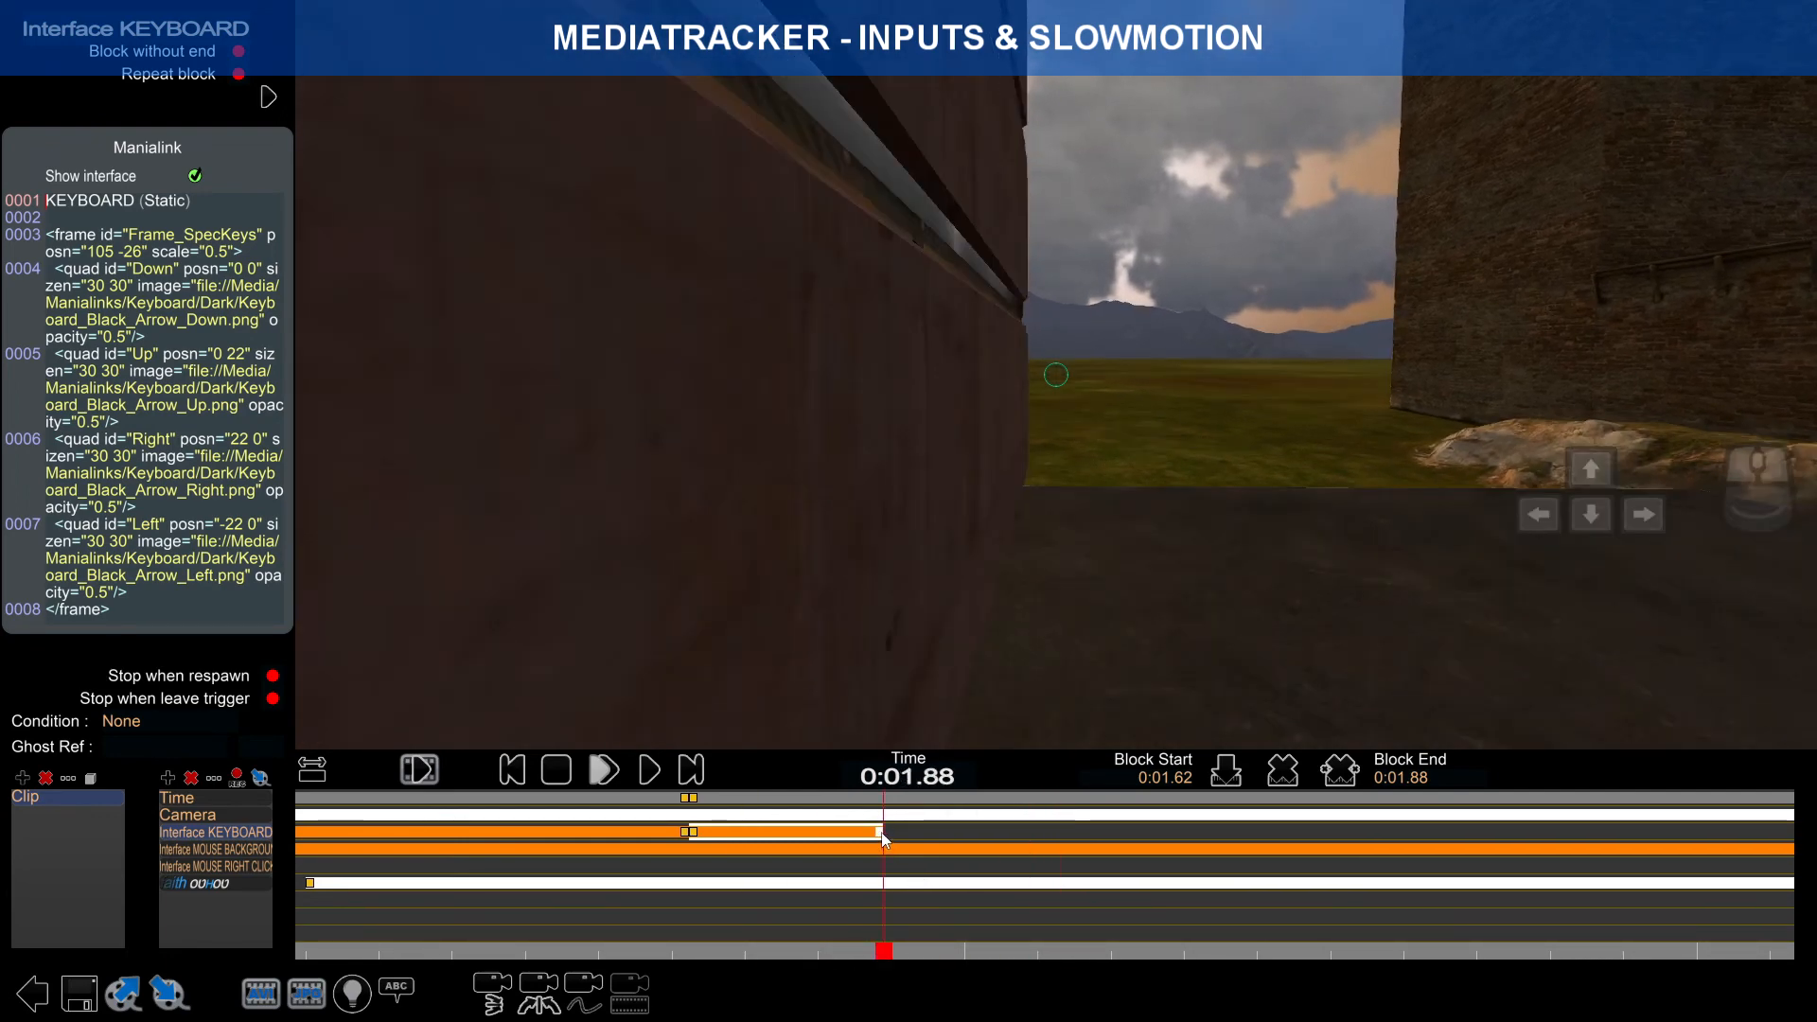
pyautogui.moveTo(881, 833); pyautogui.dragTo(1206, 856)
pyautogui.scroll(3, 1136, 848)
pyautogui.scroll(2, 1251, 850)
pyautogui.scroll(-10, 1221, 863)
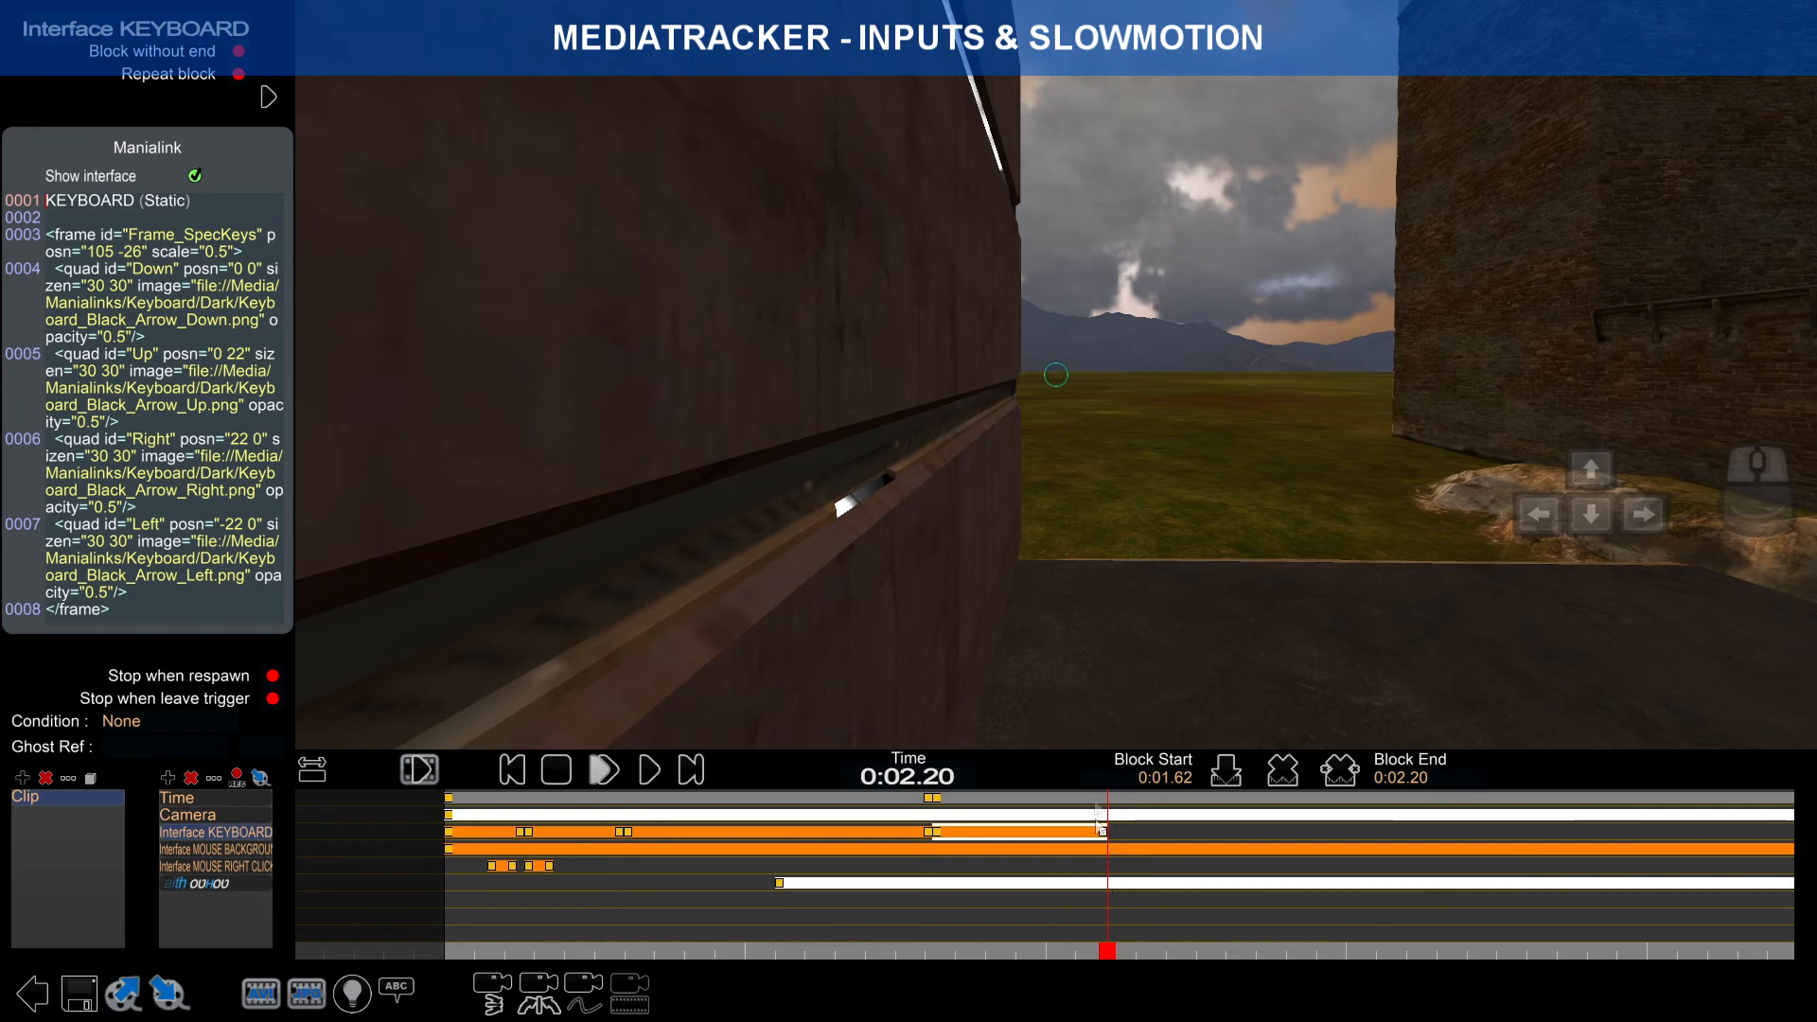
# Step: Paste a copy of the Right-only keyboard block at 0:02.20 and extend it to 0:02.75
pyautogui.click(598, 835)
pyautogui.hotkey('ctrl', 'c')
pyautogui.hotkey('ctrl', 'v')
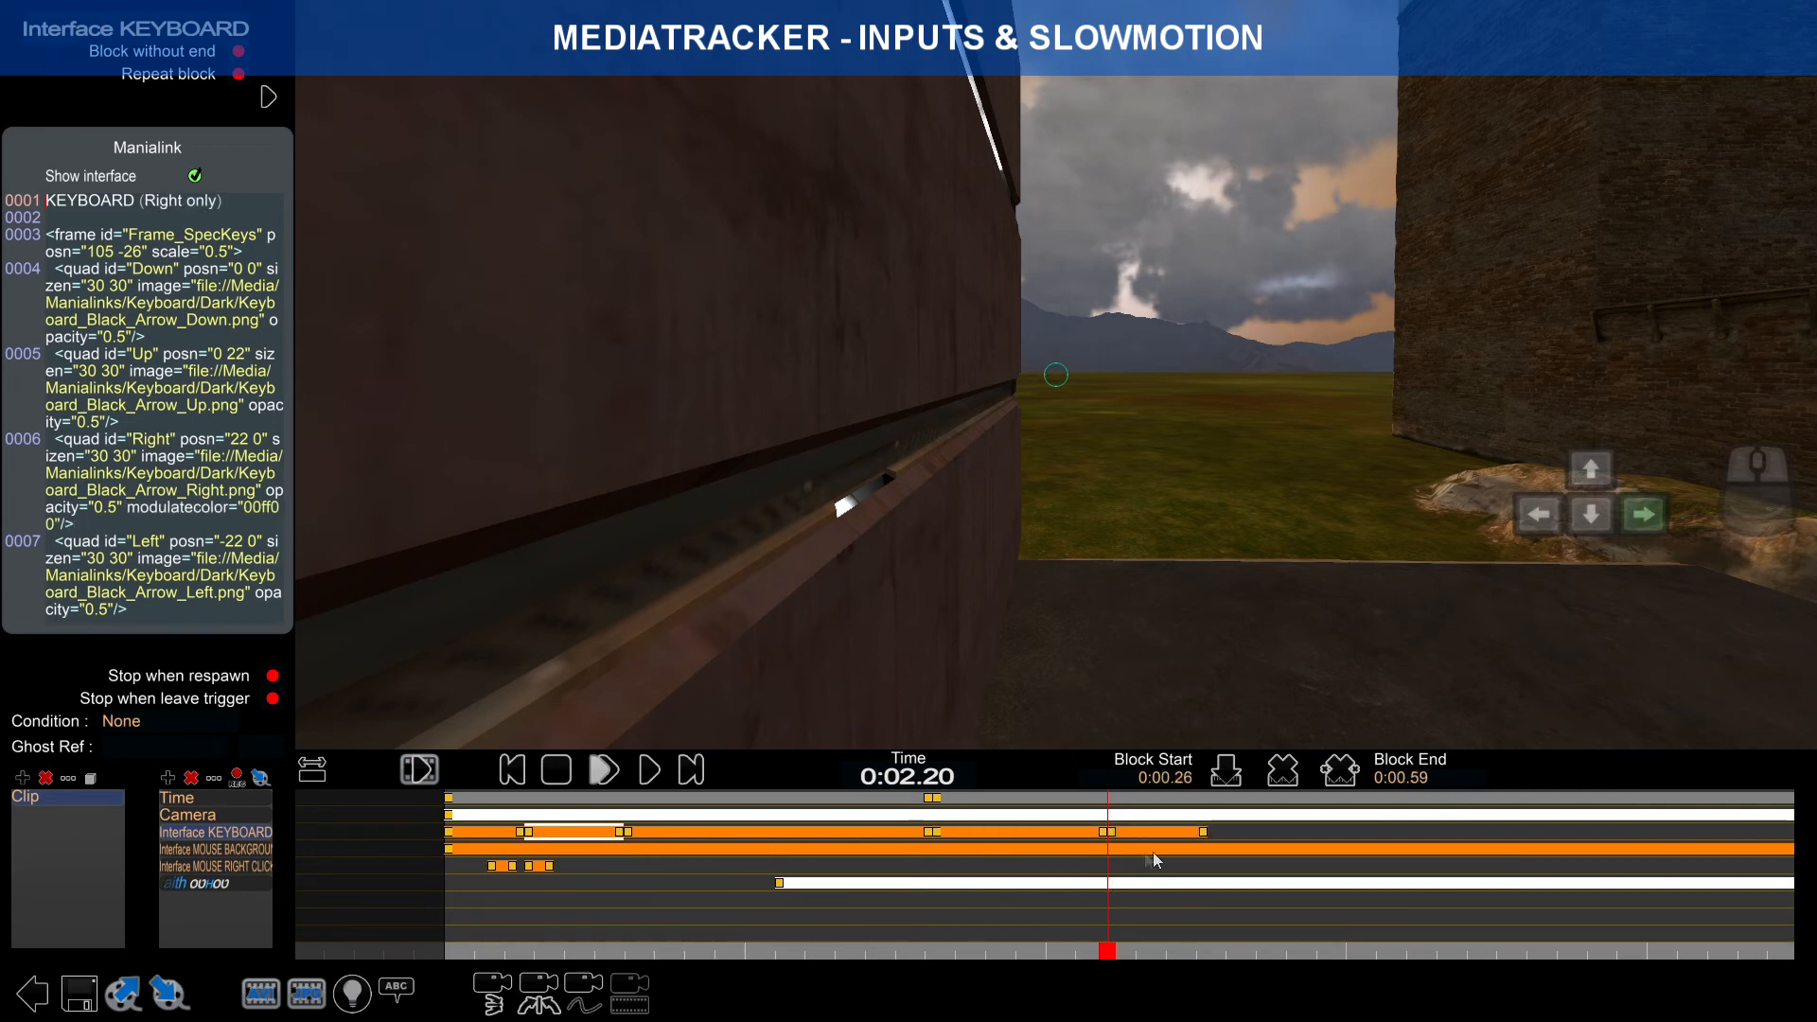
pyautogui.click(1139, 835)
pyautogui.moveTo(1113, 935); pyautogui.dragTo(1183, 930)
pyautogui.moveTo(1206, 831); pyautogui.dragTo(1272, 852)
pyautogui.moveTo(1277, 950)
pyautogui.mouseDown()
pyautogui.moveTo(545, 863)
pyautogui.moveTo(641, 866)
pyautogui.mouseUp()
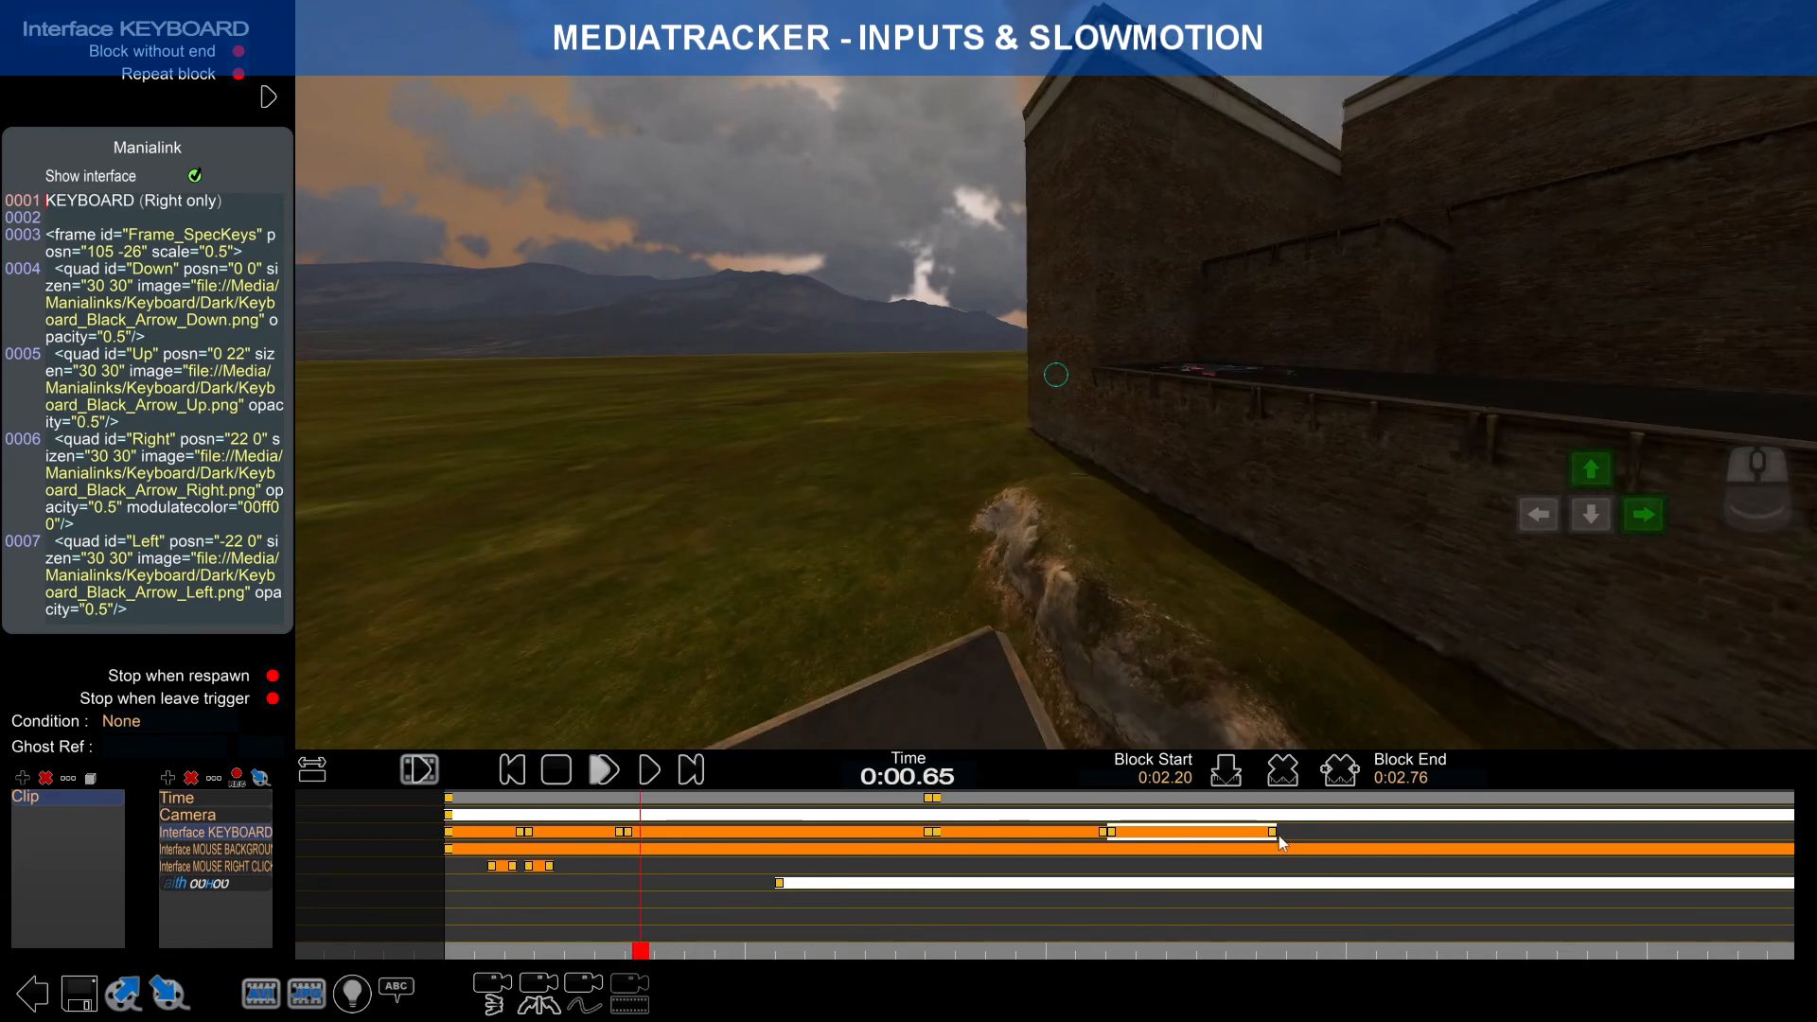
pyautogui.click(1274, 833)
pyautogui.moveTo(1263, 836); pyautogui.dragTo(1272, 837)
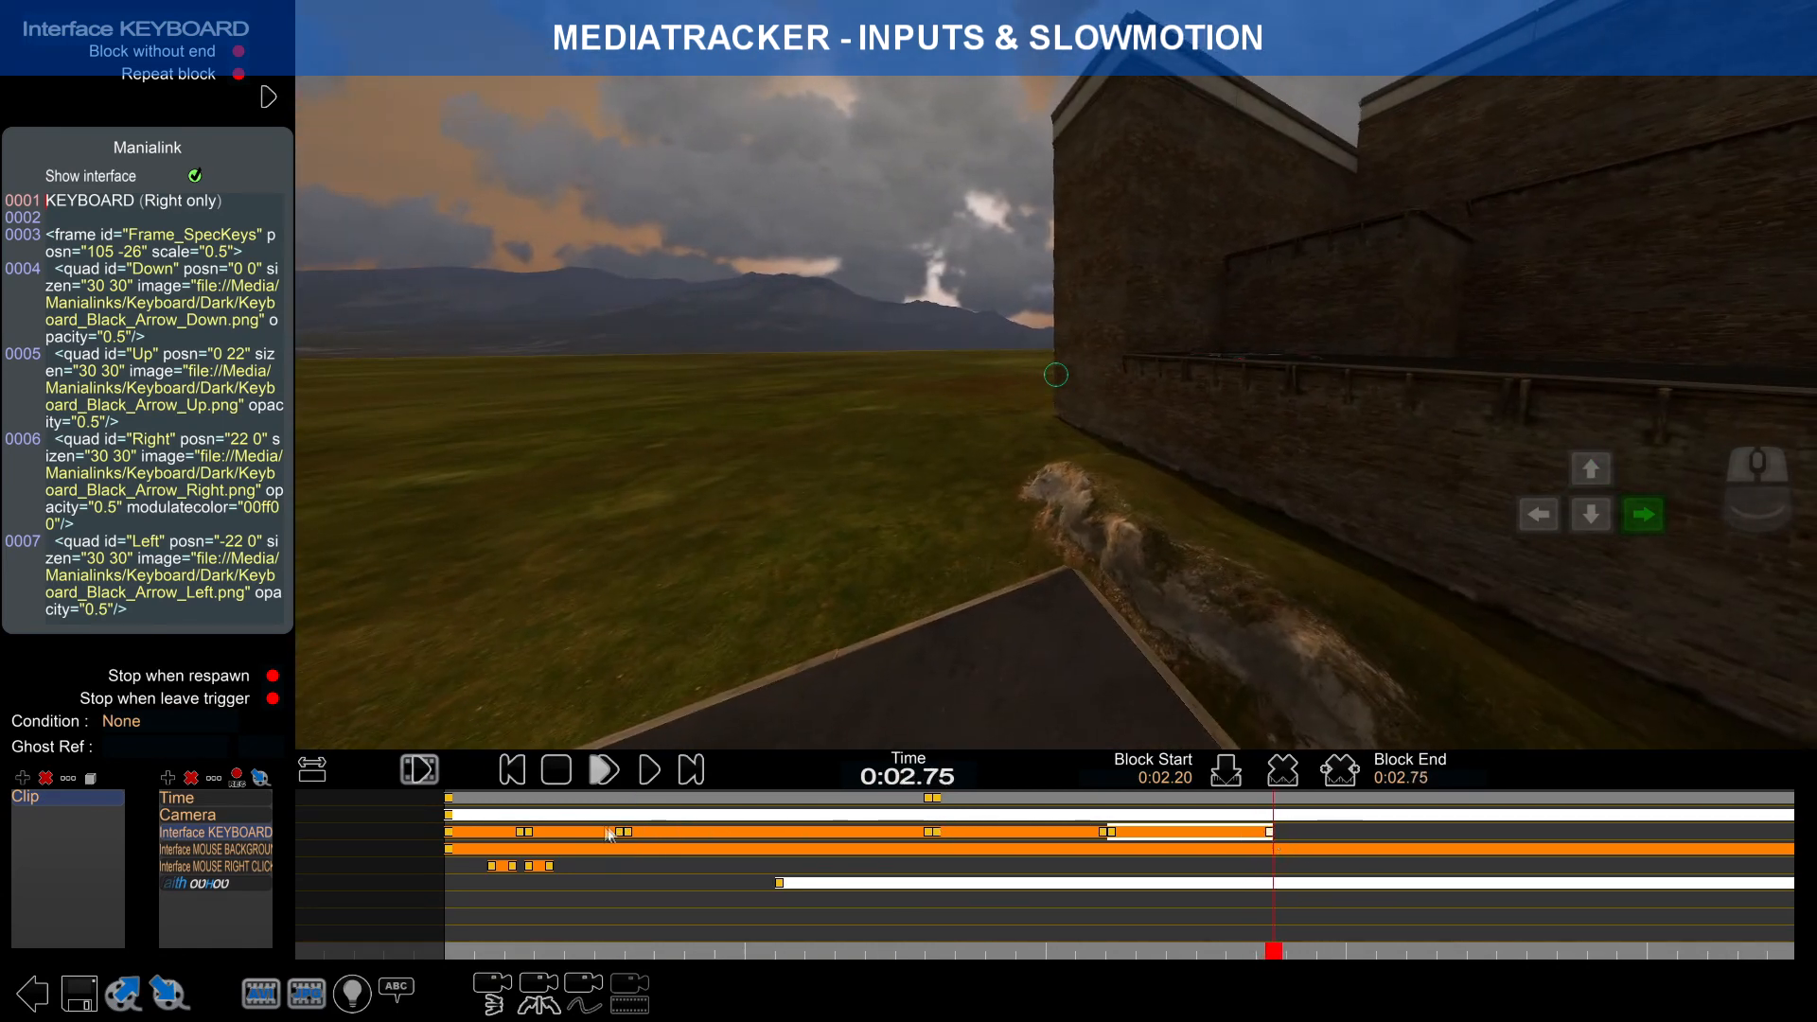
# Step: Paste the forward-and-right keyboard block at 0:02.75, extend it to 0:04.86, and rewind to 0:01.56
pyautogui.click(696, 837)
pyautogui.hotkey('ctrl', 'v')
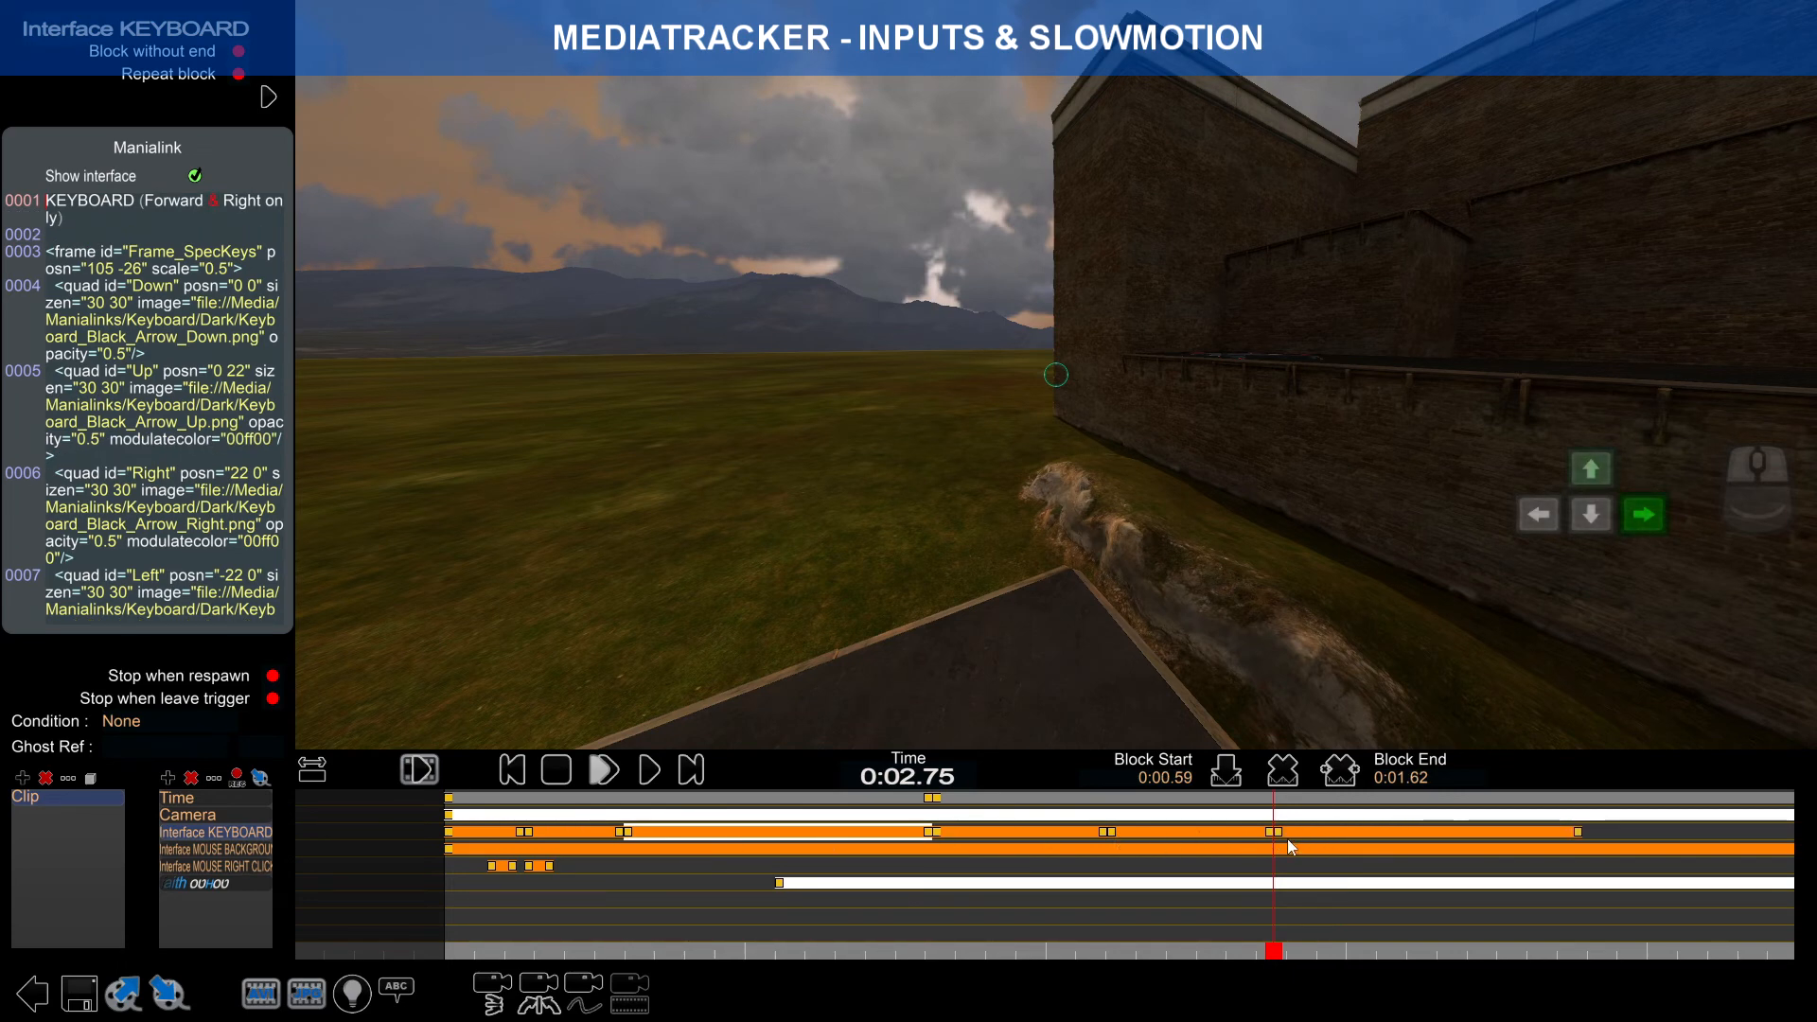
pyautogui.click(1282, 835)
pyautogui.moveTo(1274, 951); pyautogui.dragTo(1253, 901)
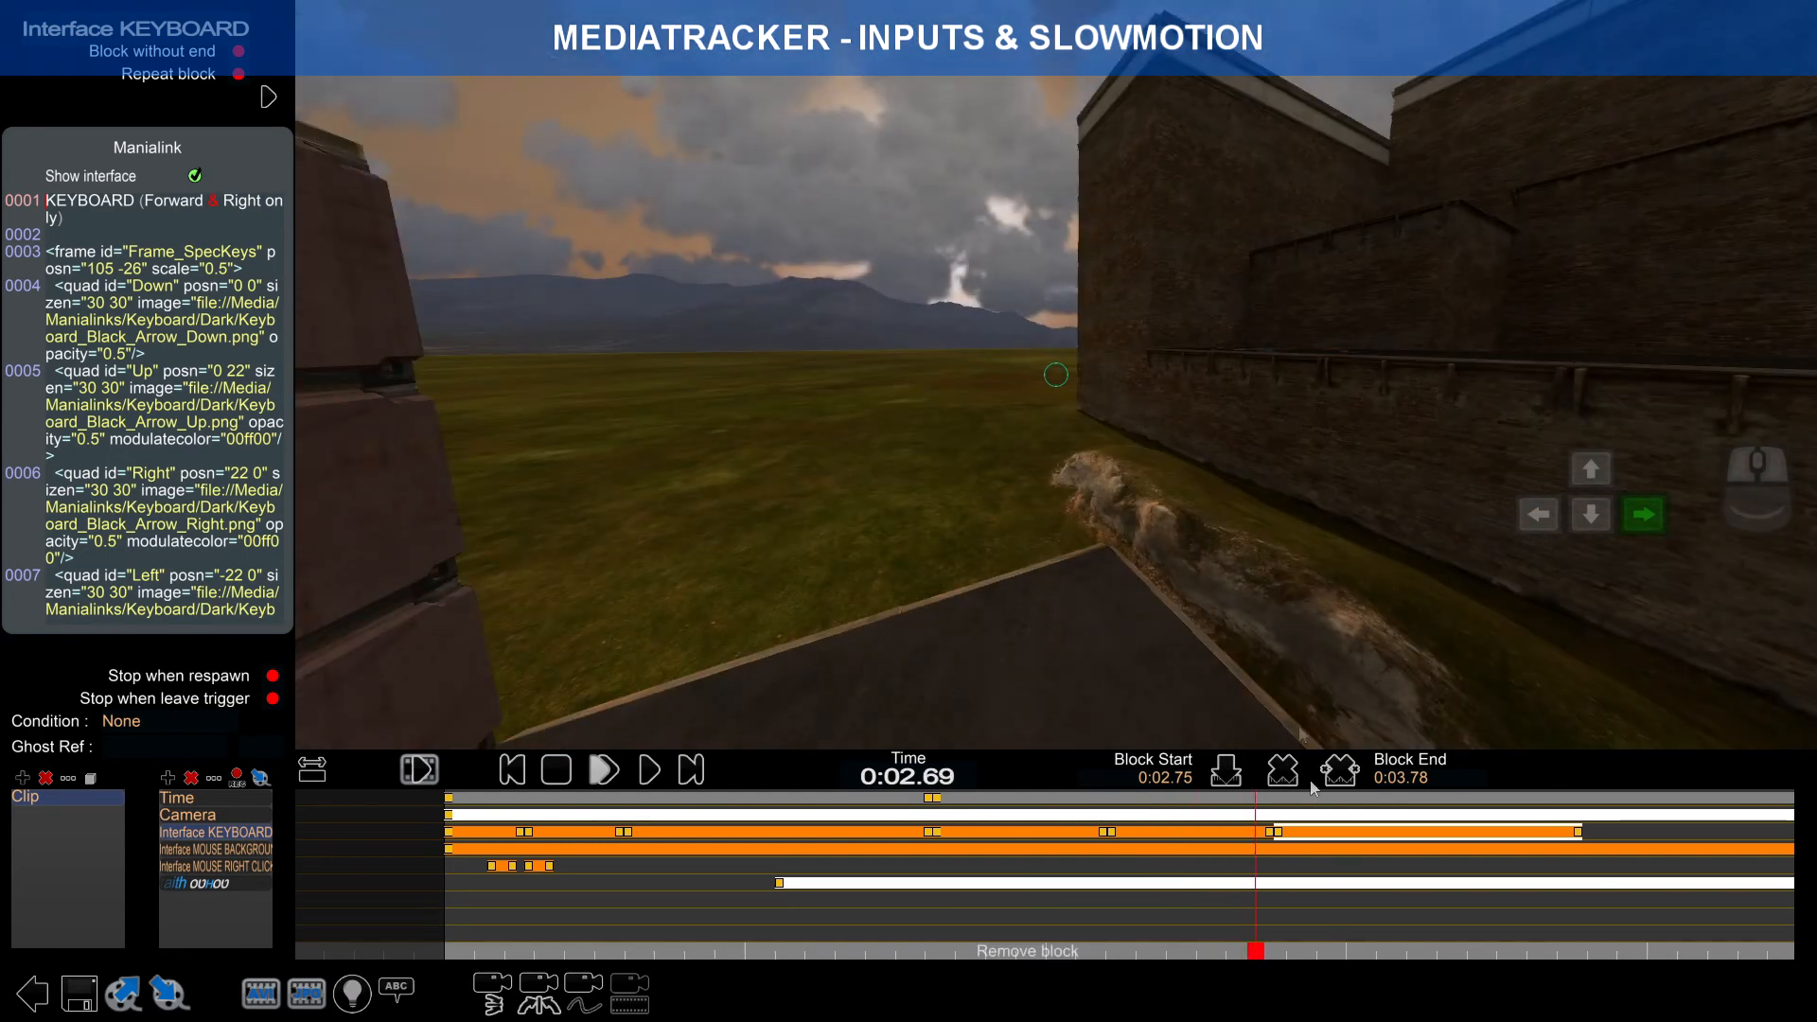
pyautogui.moveTo(1262, 956); pyautogui.dragTo(1588, 928)
pyautogui.moveTo(1592, 846); pyautogui.dragTo(1027, 833, button='right')
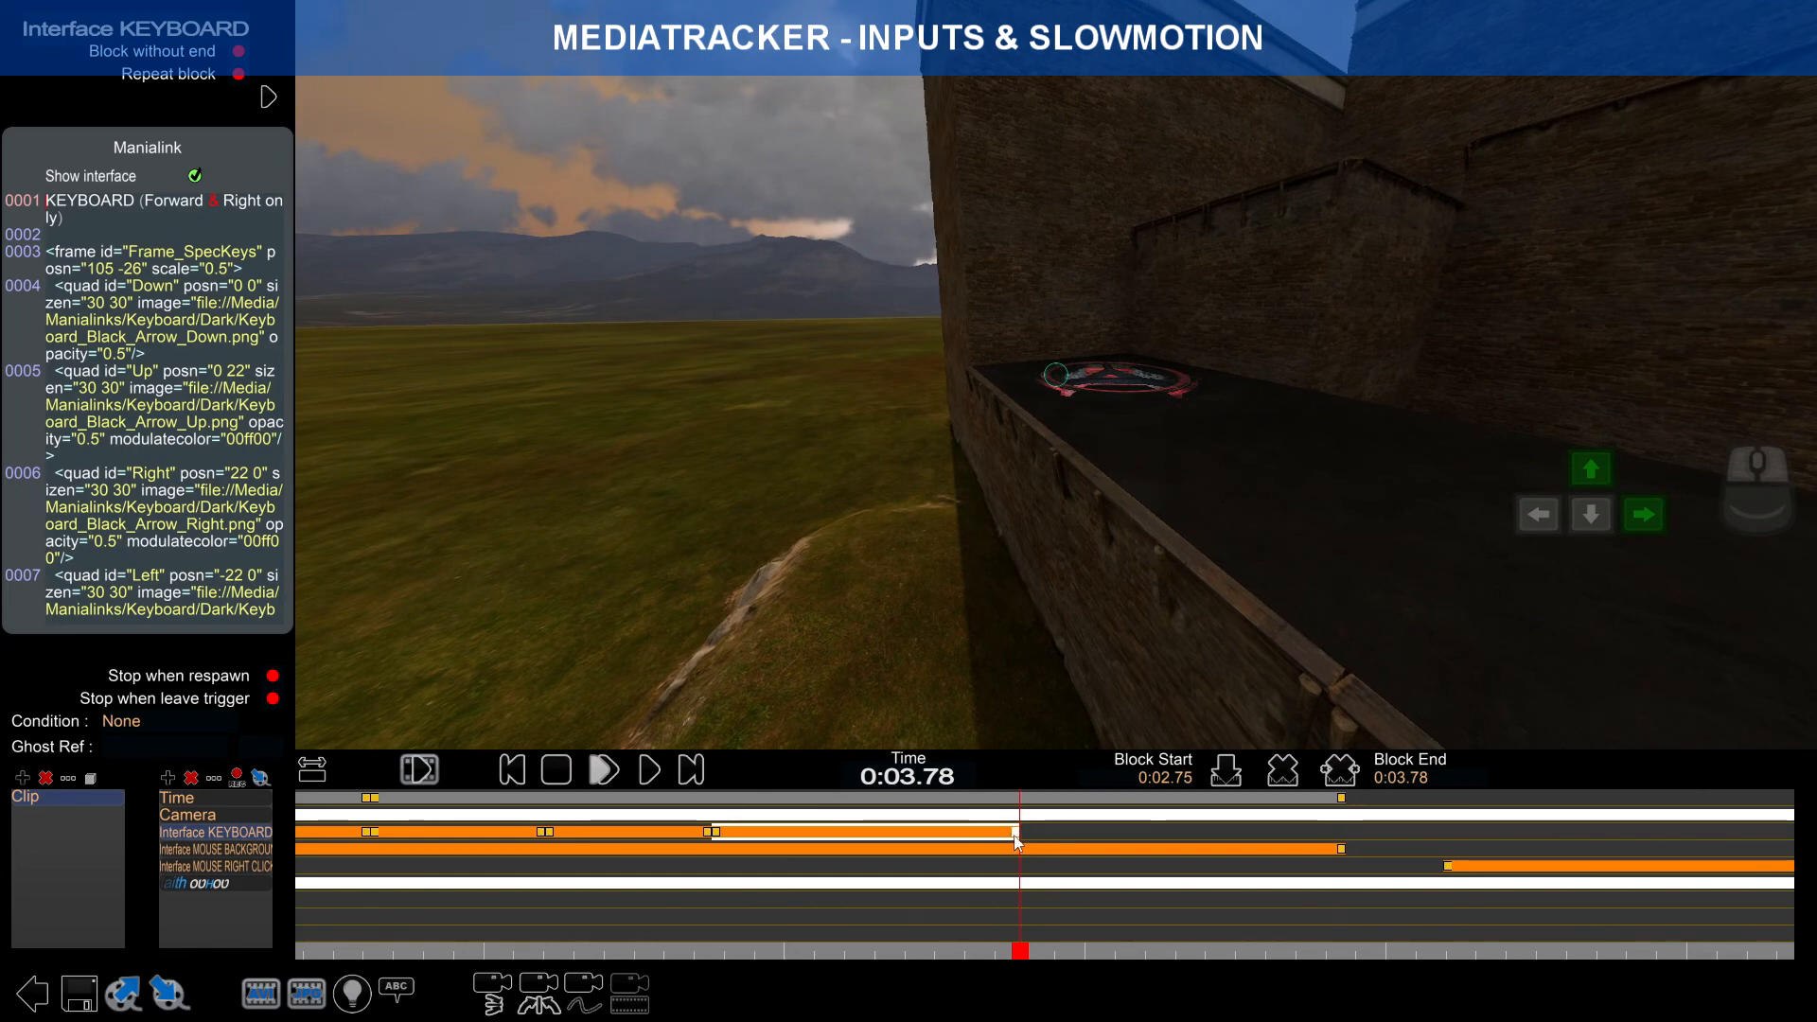
pyautogui.moveTo(1341, 855); pyautogui.dragTo(1348, 858)
pyautogui.moveTo(1349, 958); pyautogui.dragTo(352, 852)
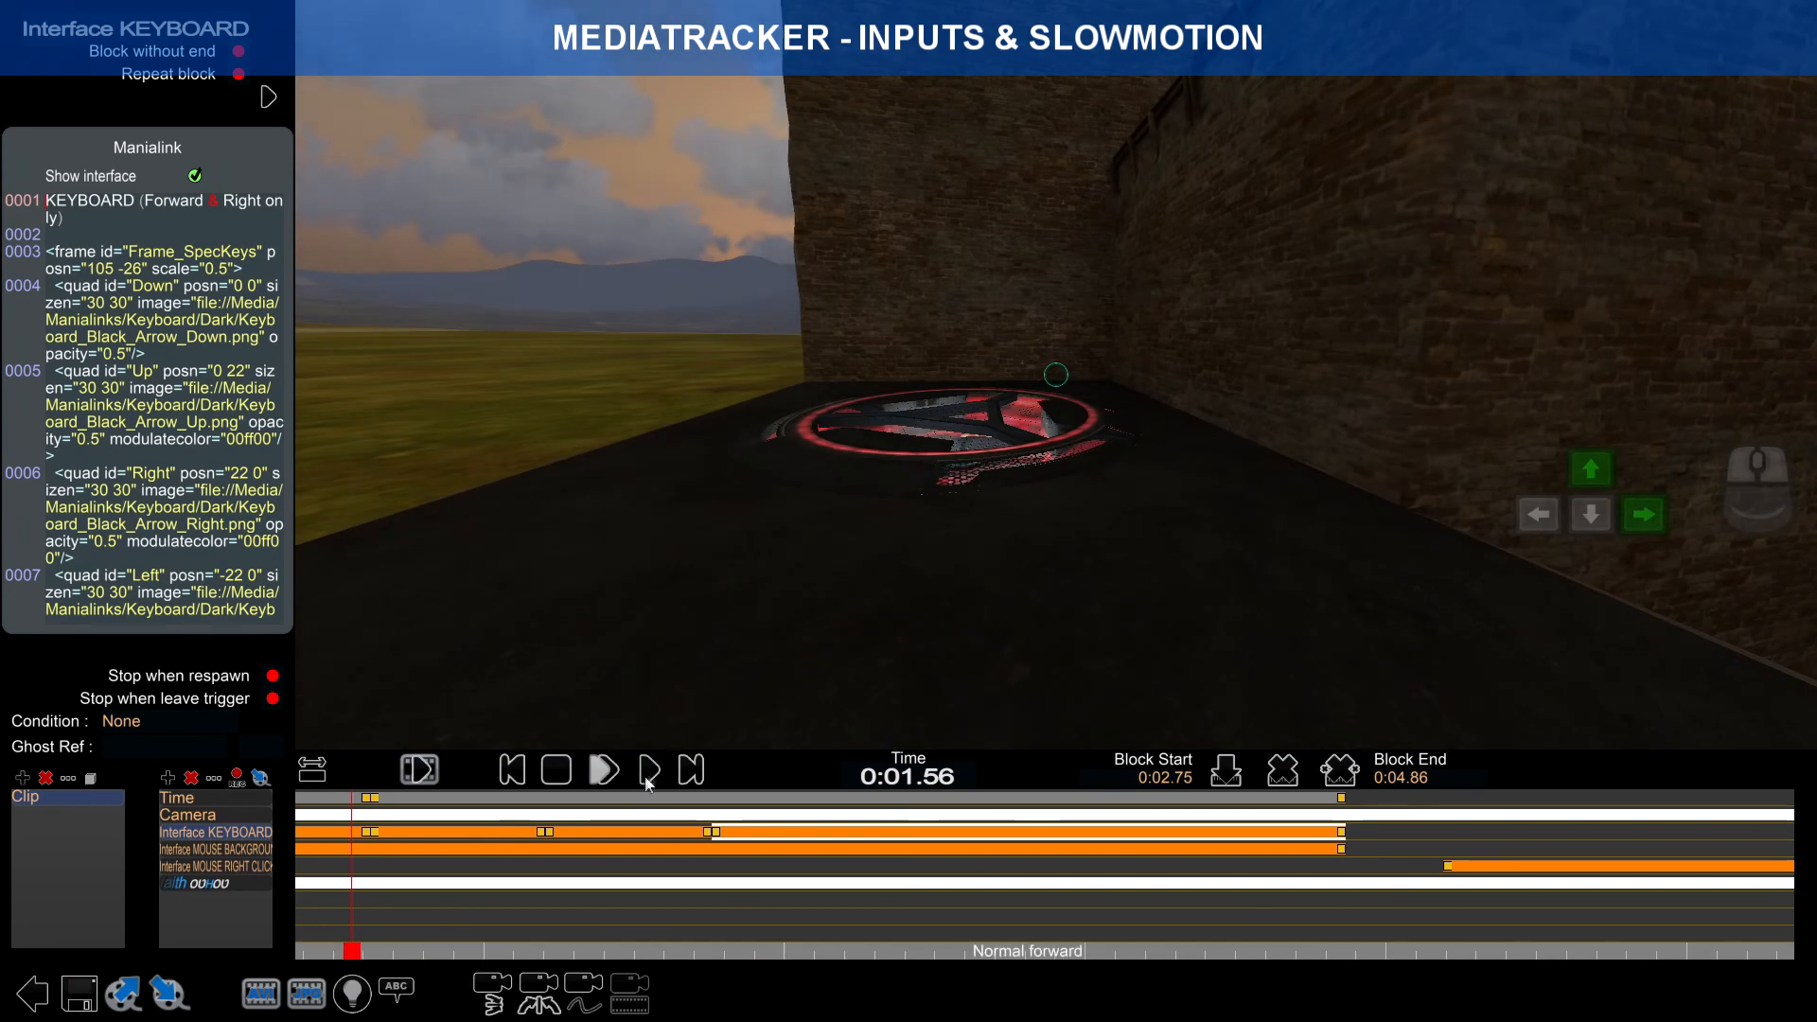
# Step: Scrub the clip preview to find the right-click moment near 0:01.87
pyautogui.click(651, 773)
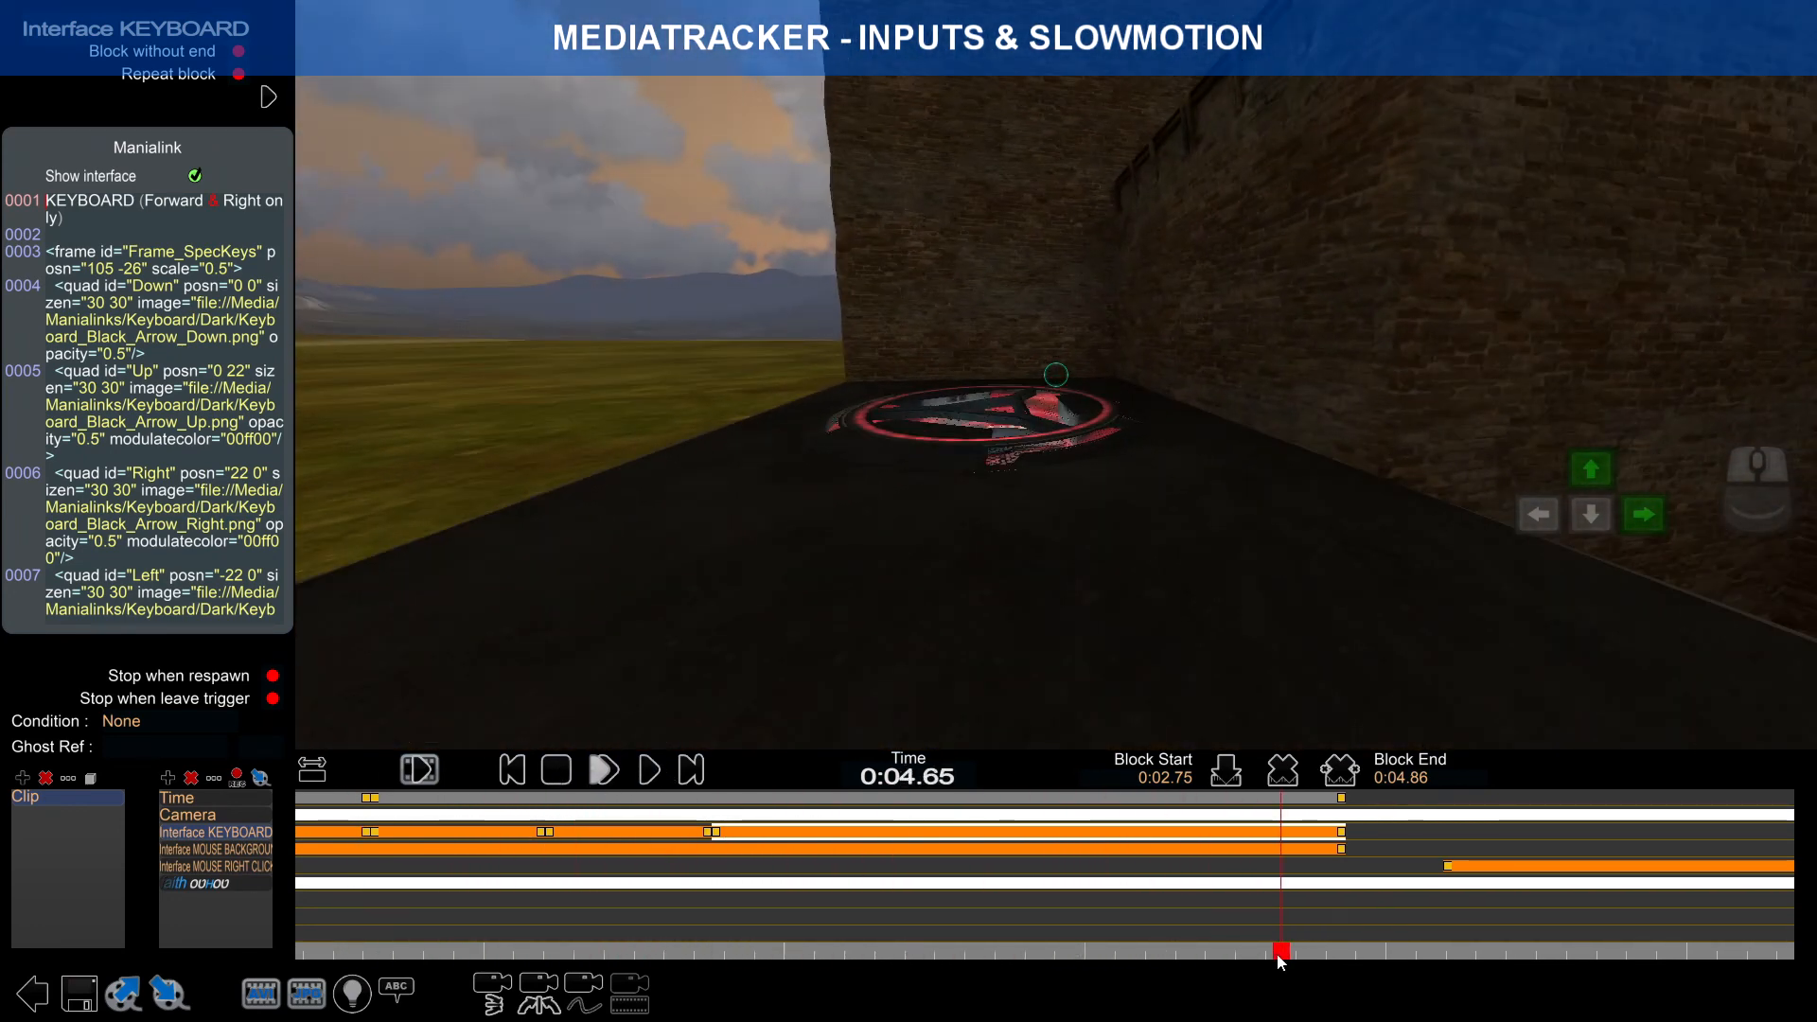
pyautogui.moveTo(1278, 957); pyautogui.dragTo(467, 890)
pyautogui.moveTo(453, 888); pyautogui.dragTo(745, 884, button='right')
pyautogui.moveTo(771, 958); pyautogui.dragTo(602, 954)
pyautogui.moveTo(598, 896); pyautogui.dragTo(1173, 888, button='right')
pyautogui.moveTo(873, 884); pyautogui.dragTo(702, 877, button='right')
pyautogui.click(829, 833)
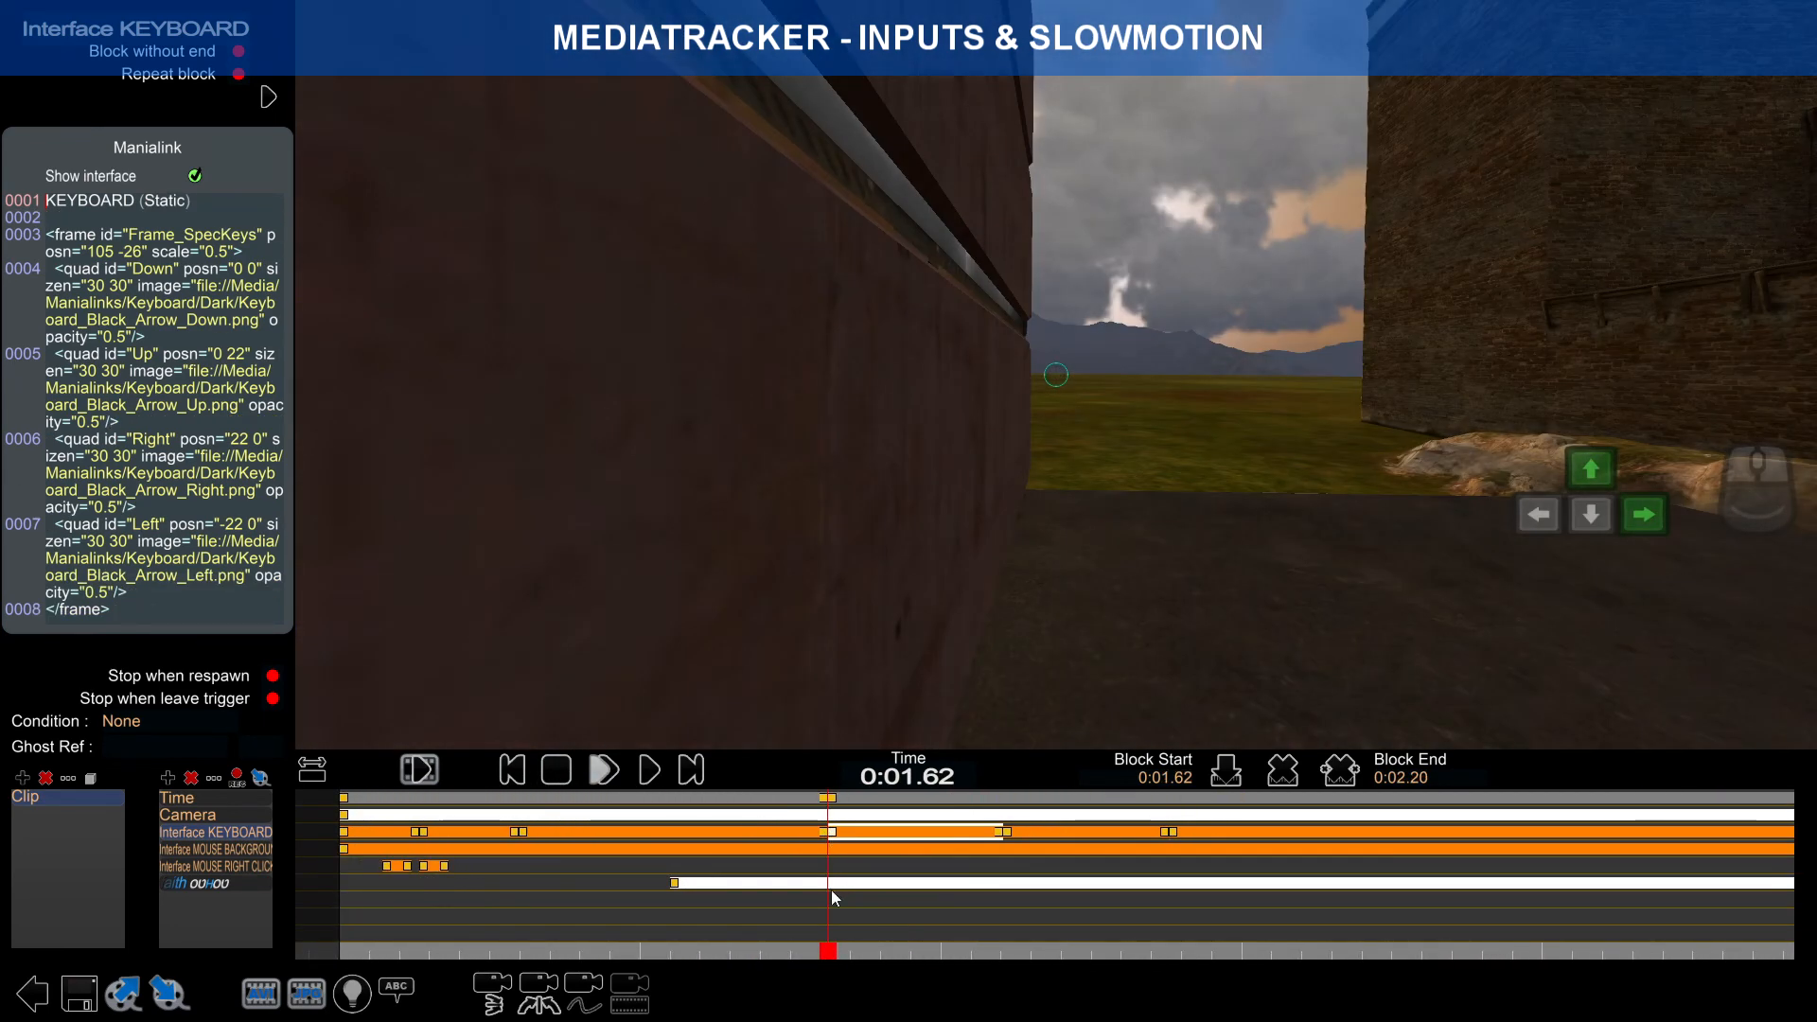
pyautogui.moveTo(829, 958); pyautogui.dragTo(894, 948)
pyautogui.moveTo(877, 904); pyautogui.dragTo(1202, 905, button='middle')
pyautogui.moveTo(939, 951)
pyautogui.mouseDown()
pyautogui.moveTo(861, 950)
pyautogui.moveTo(953, 948)
pyautogui.mouseUp()
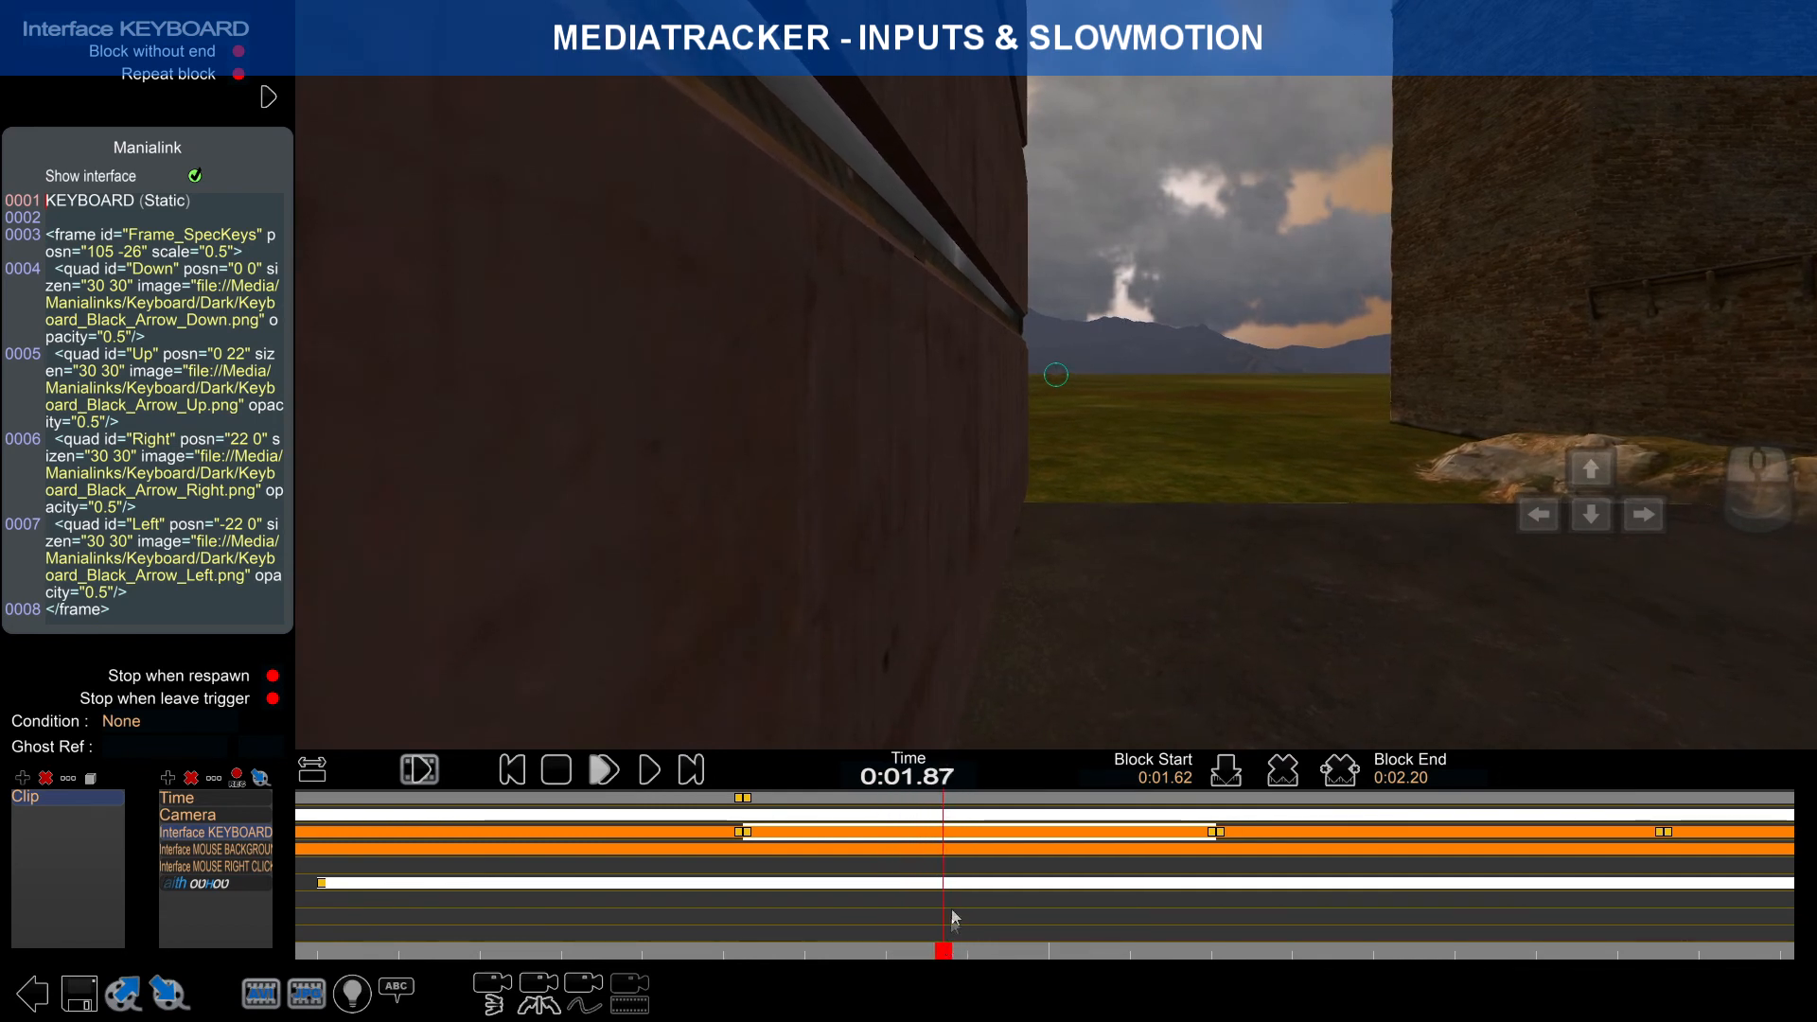
pyautogui.scroll(-6, 949, 872)
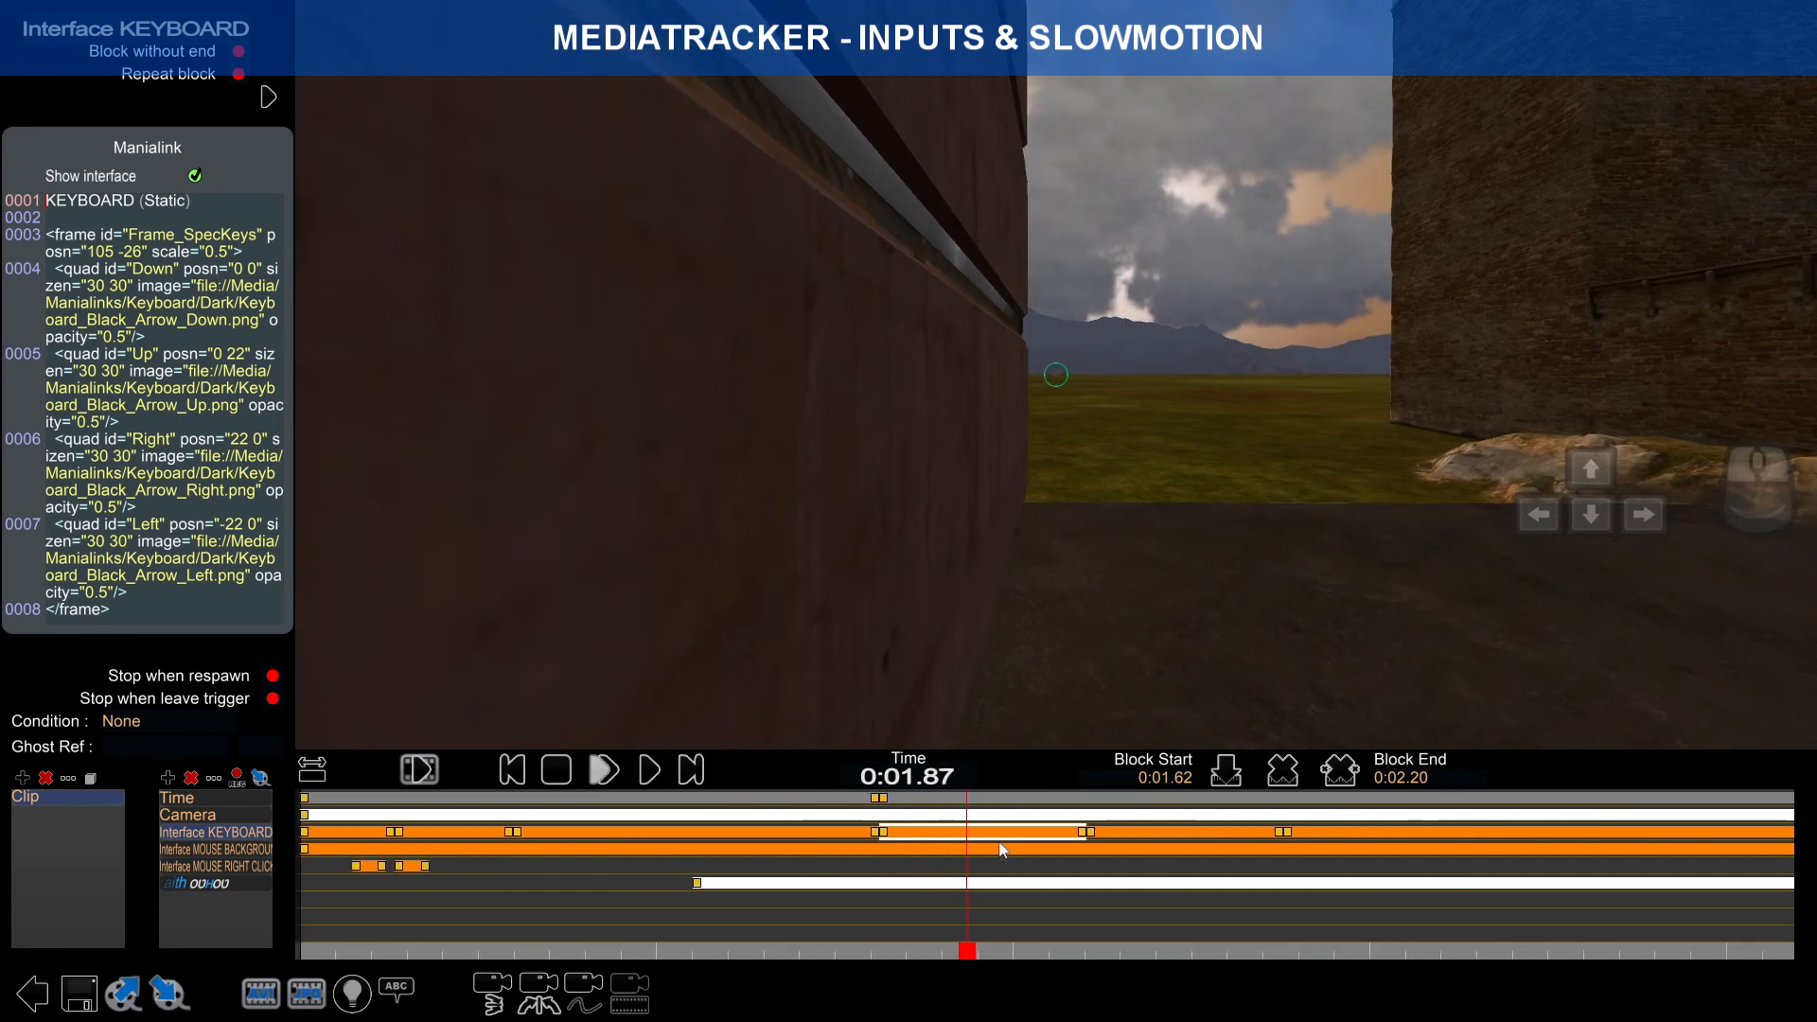
# Step: Paste a copy of the right-click block at 0:01.87 and extend its end to 0:02.06
pyautogui.click(482, 866)
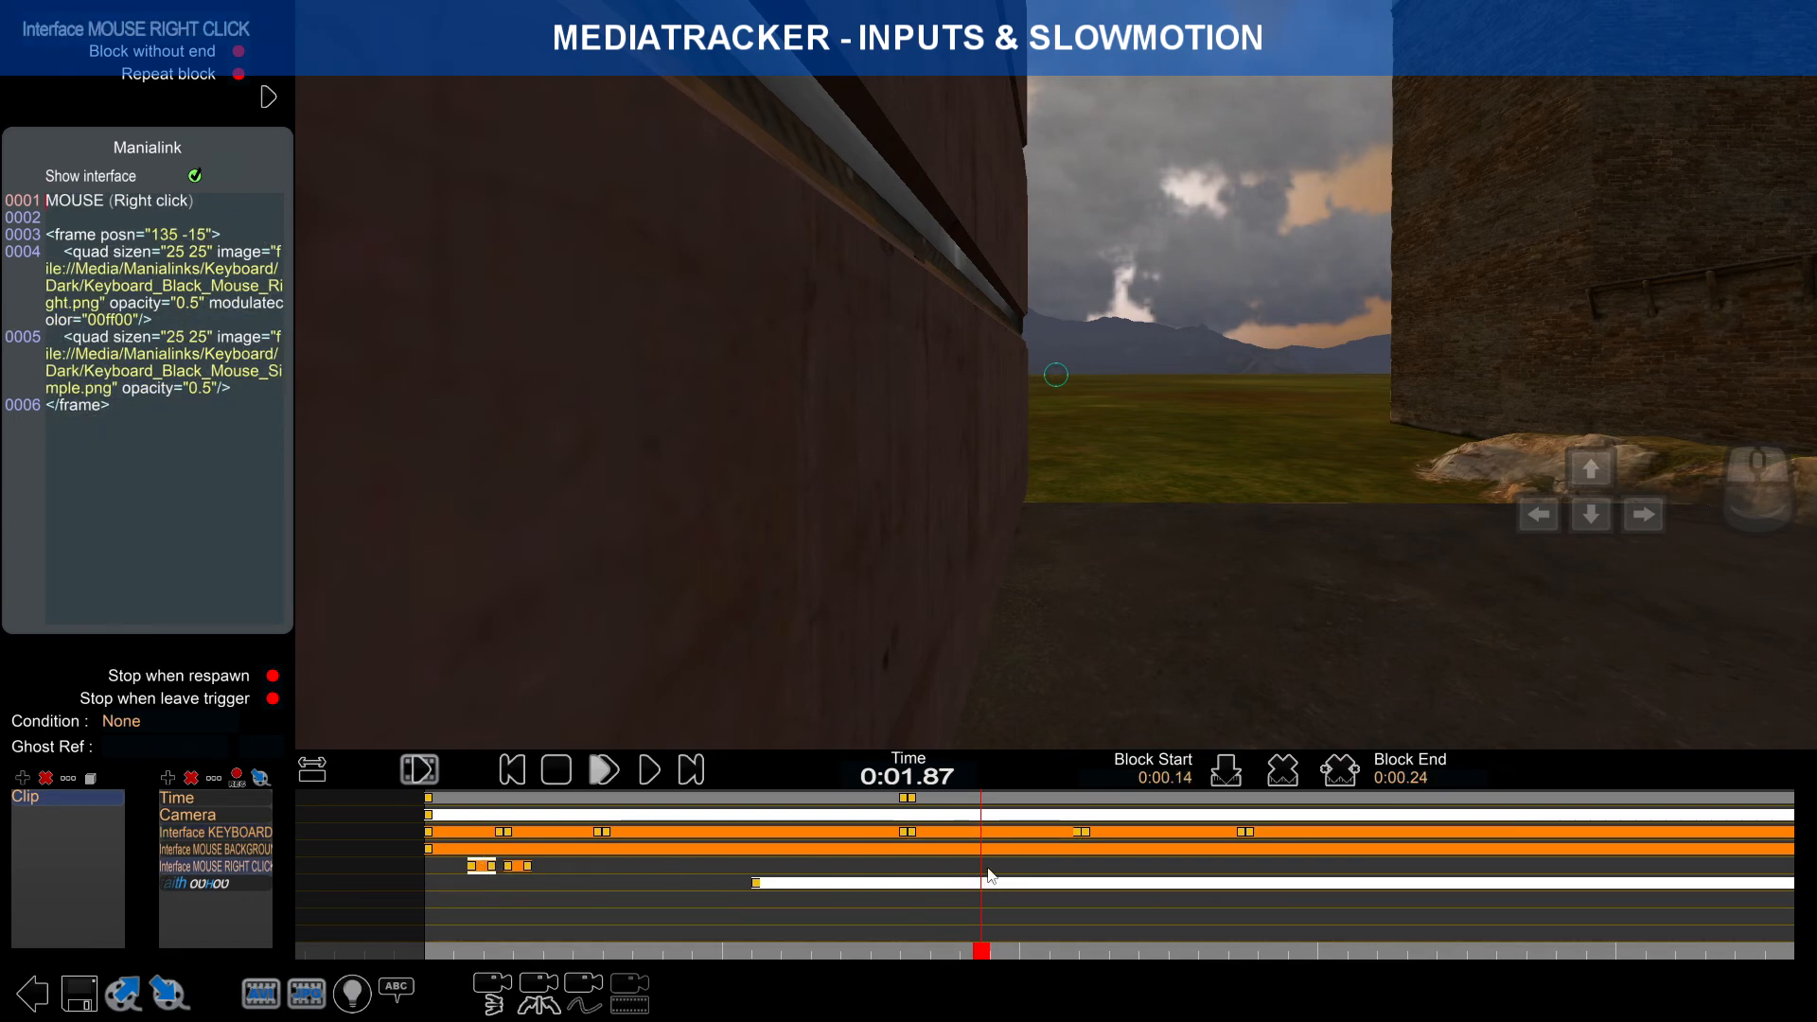
pyautogui.hotkey('ctrl', 'v')
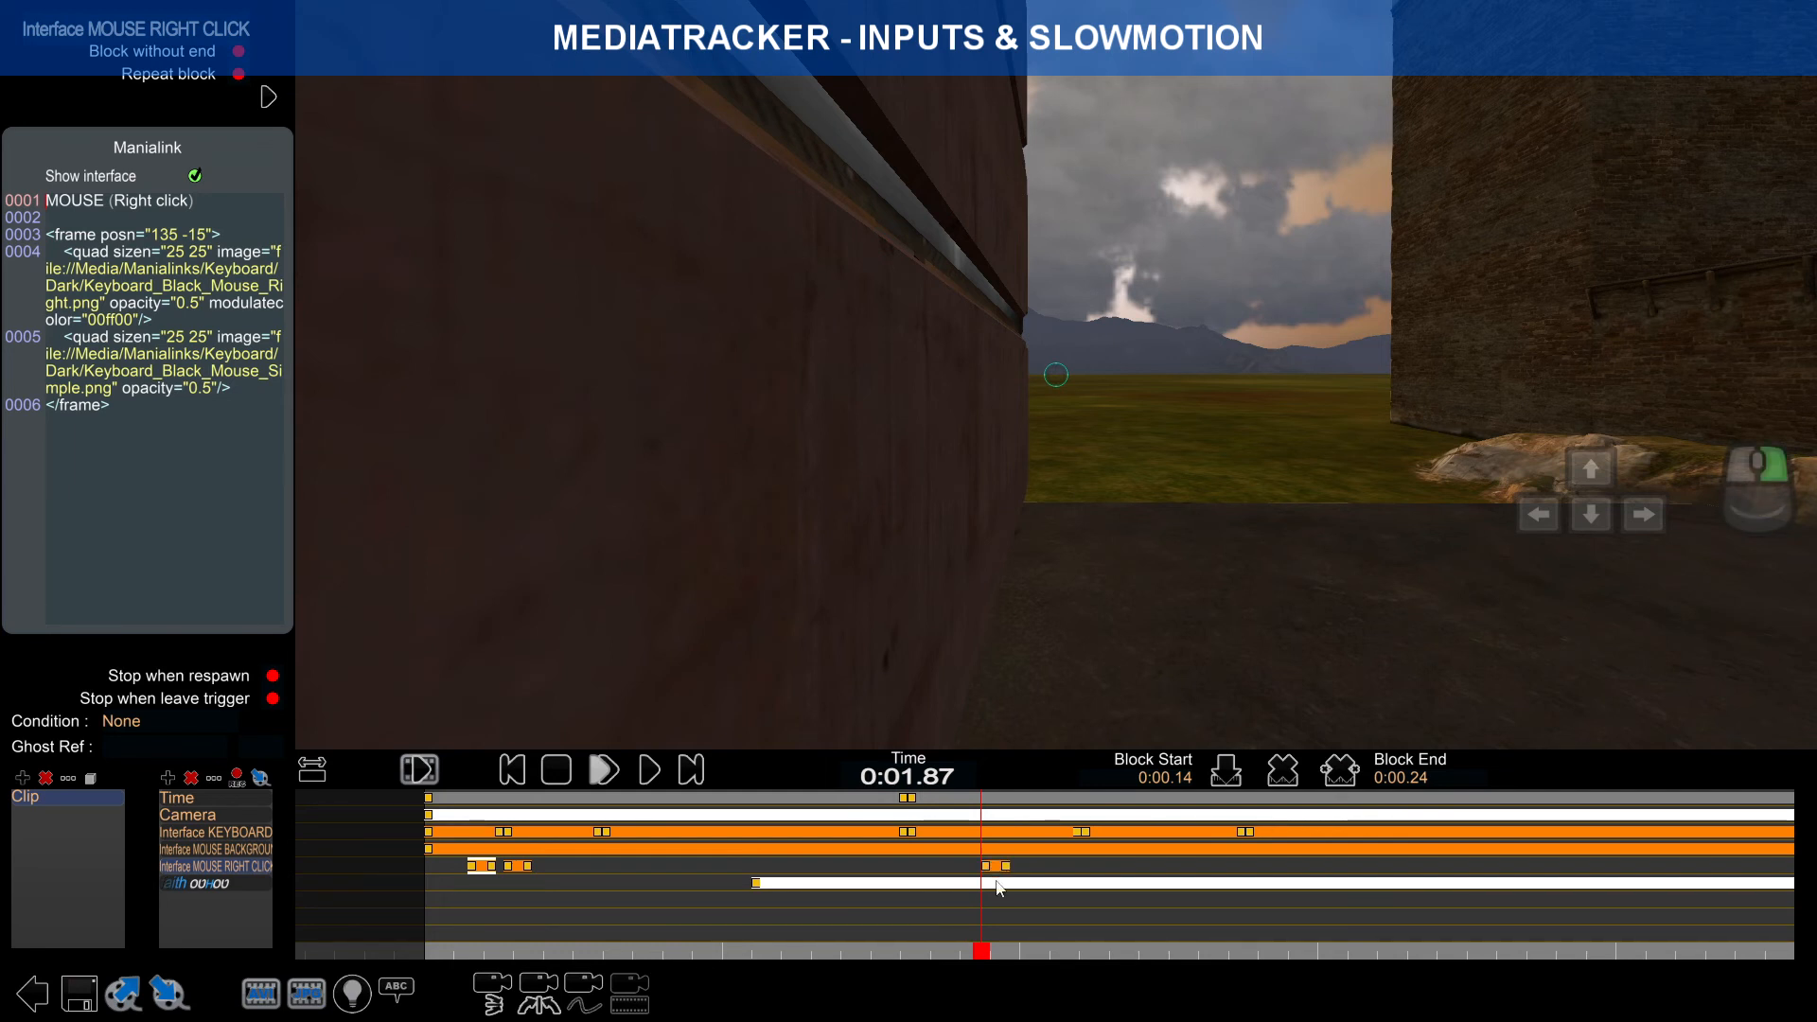
pyautogui.scroll(3, 995, 887)
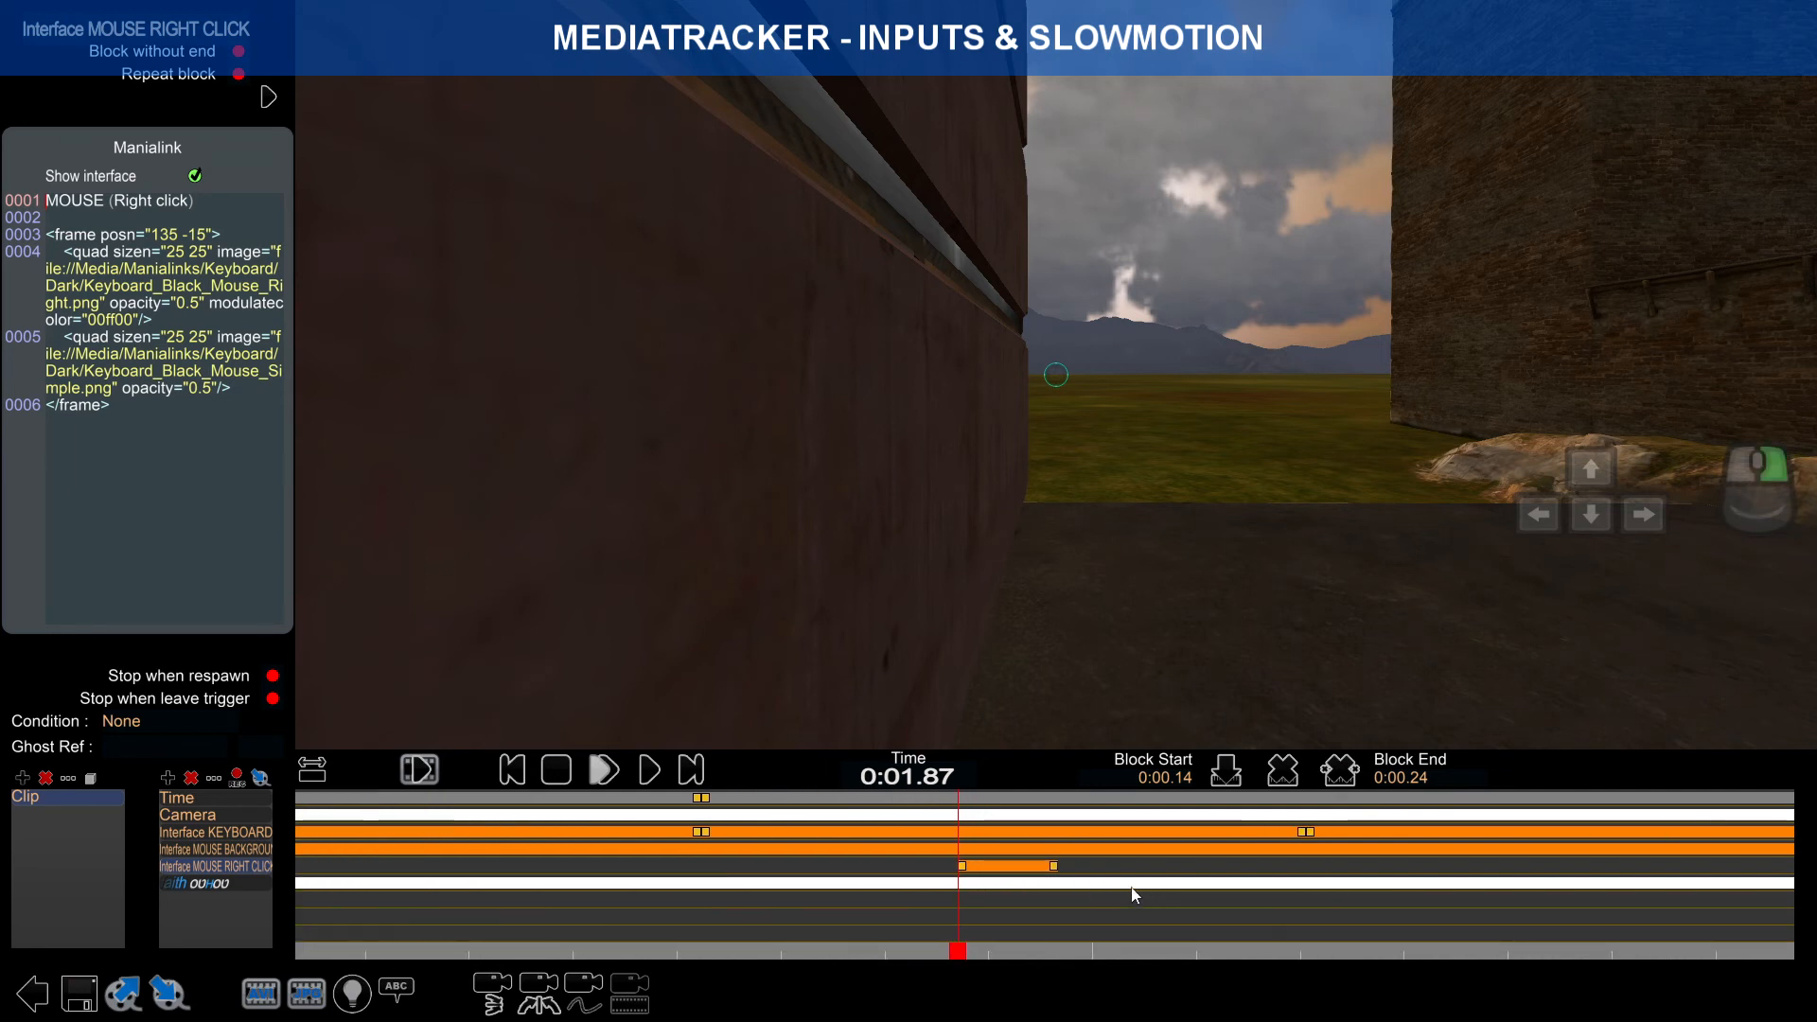
pyautogui.click(1053, 867)
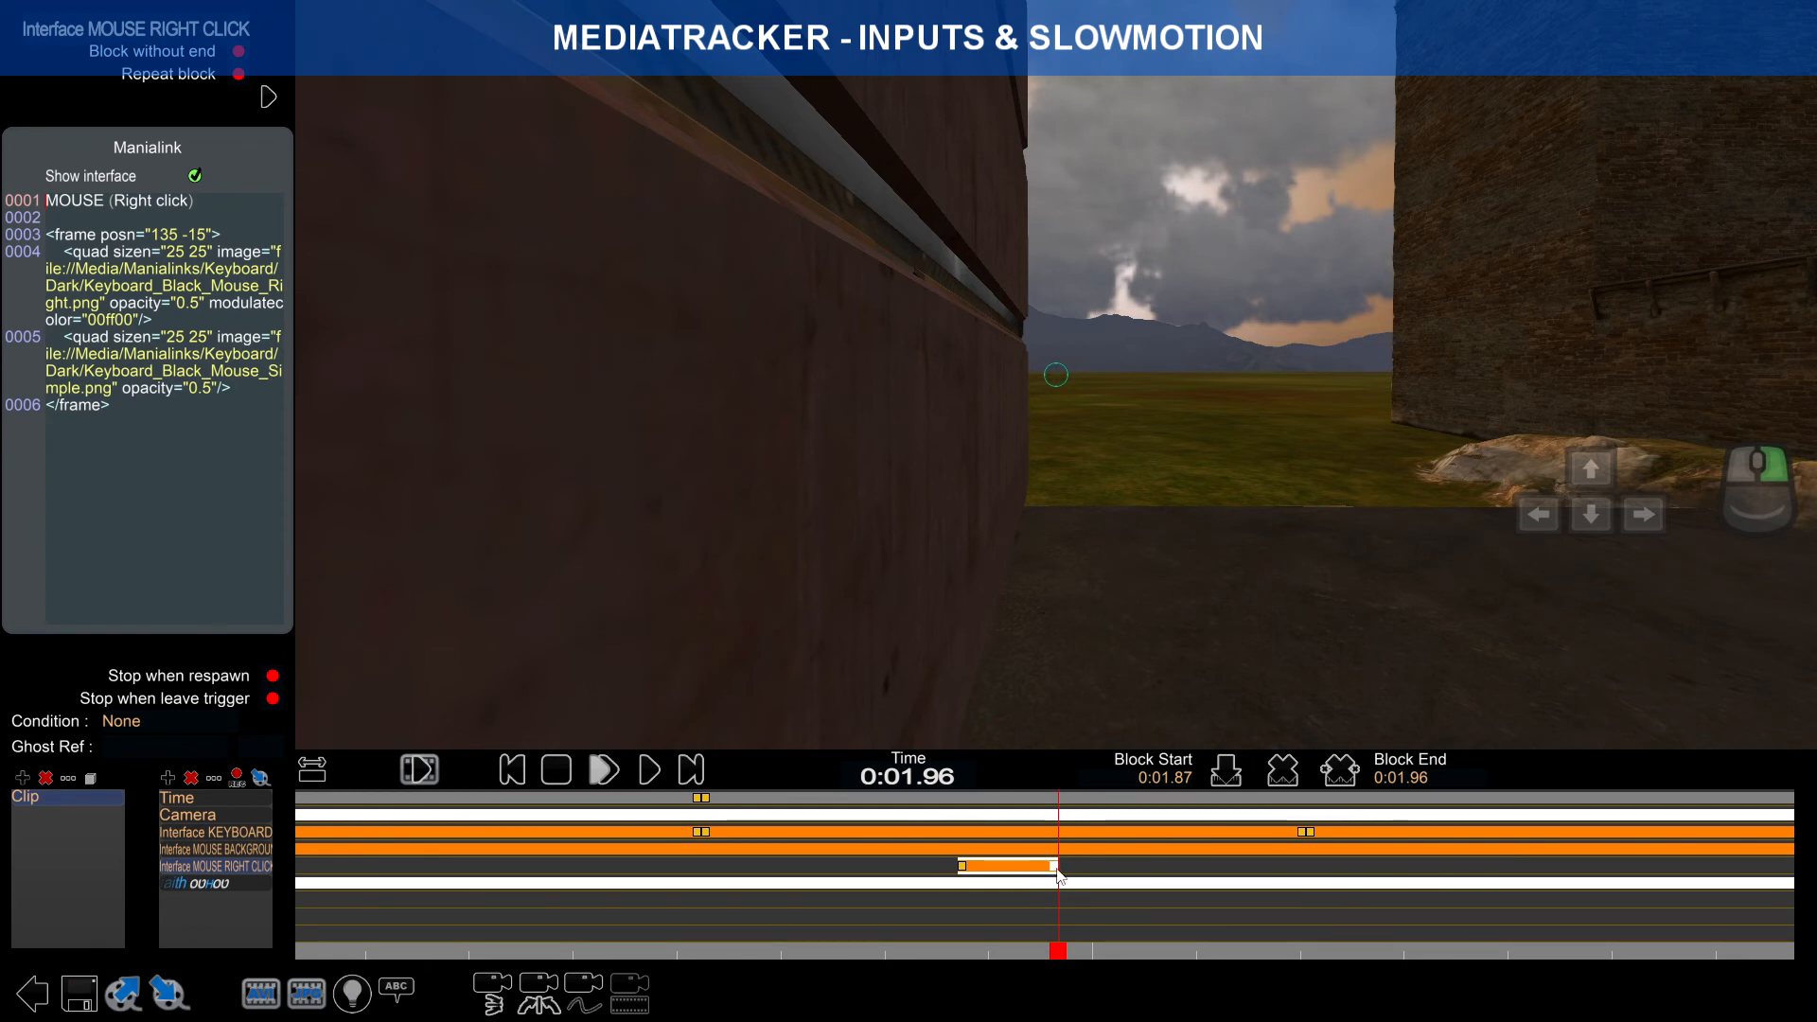
pyautogui.moveTo(1057, 872); pyautogui.dragTo(1160, 881)
# Step: Paste another right-click block at about 0:02.10 and check it up to 0:02.36
pyautogui.moveTo(1316, 914); pyautogui.dragTo(876, 897, button='right')
pyautogui.moveTo(1247, 891); pyautogui.dragTo(1306, 894, button='right')
pyautogui.moveTo(1234, 951); pyautogui.dragTo(1318, 947)
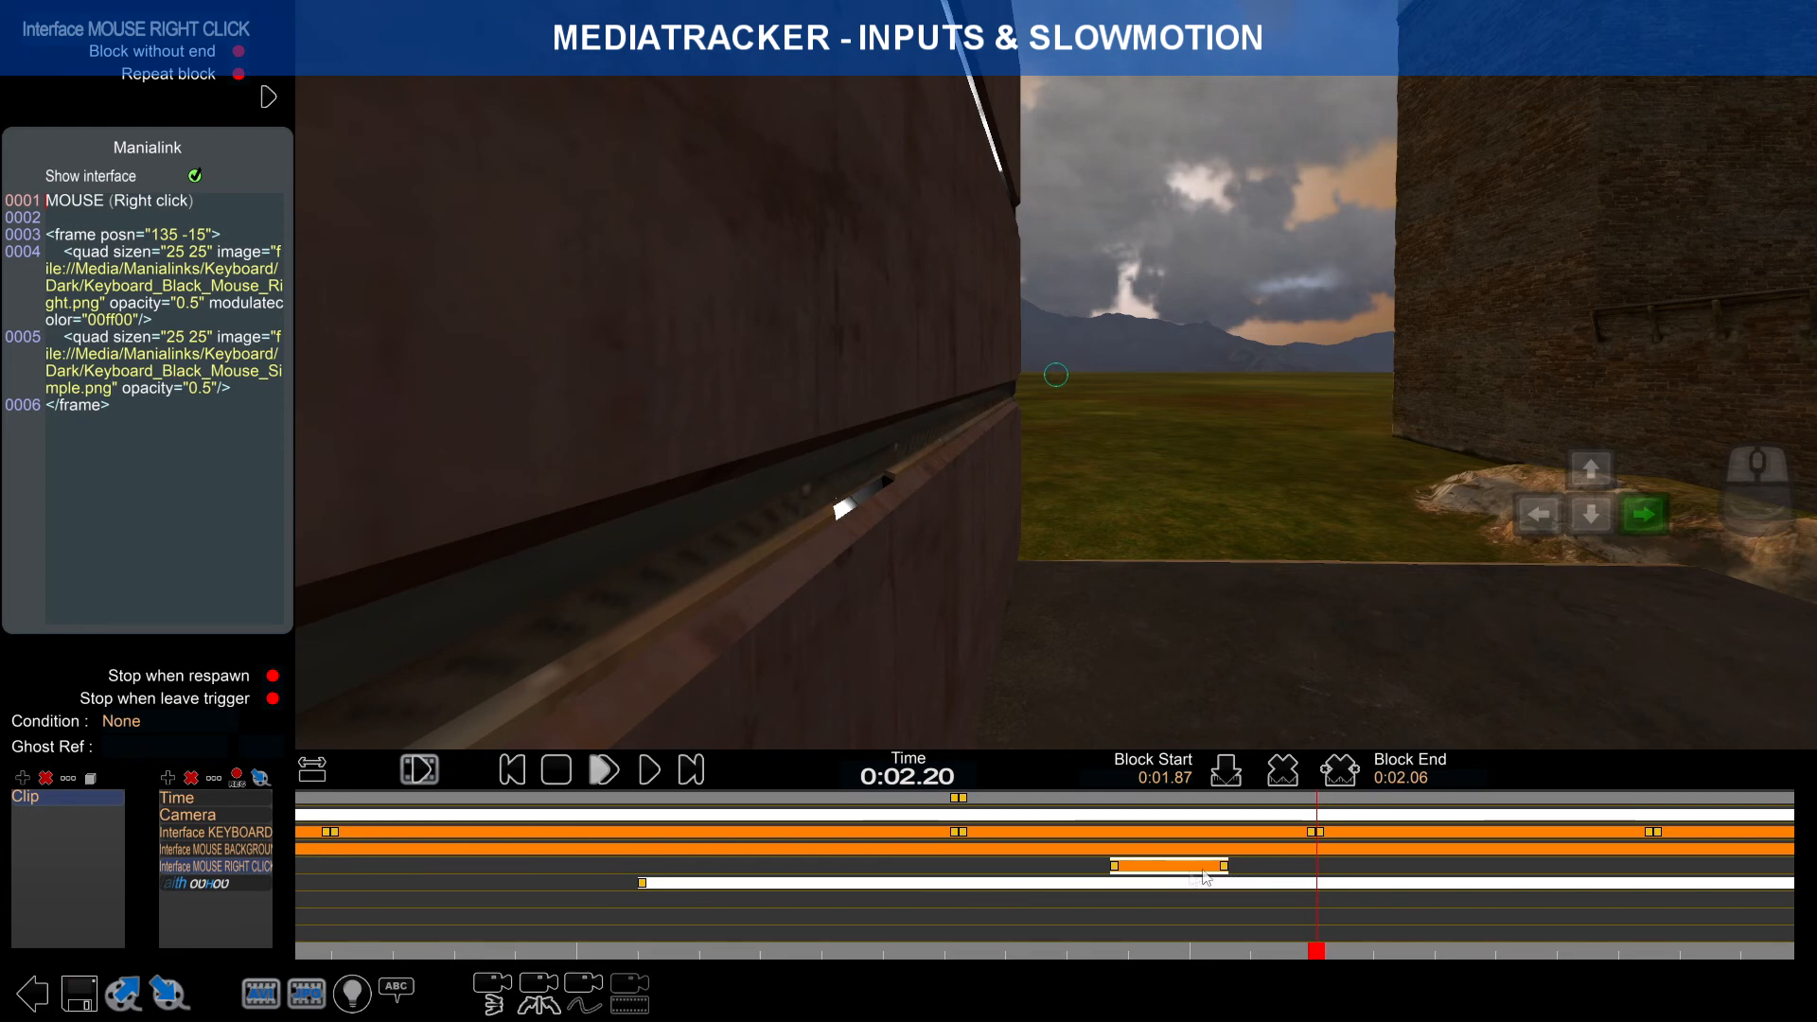
pyautogui.hotkey('ctrl', 'v')
pyautogui.moveTo(1319, 951); pyautogui.dragTo(1415, 952)
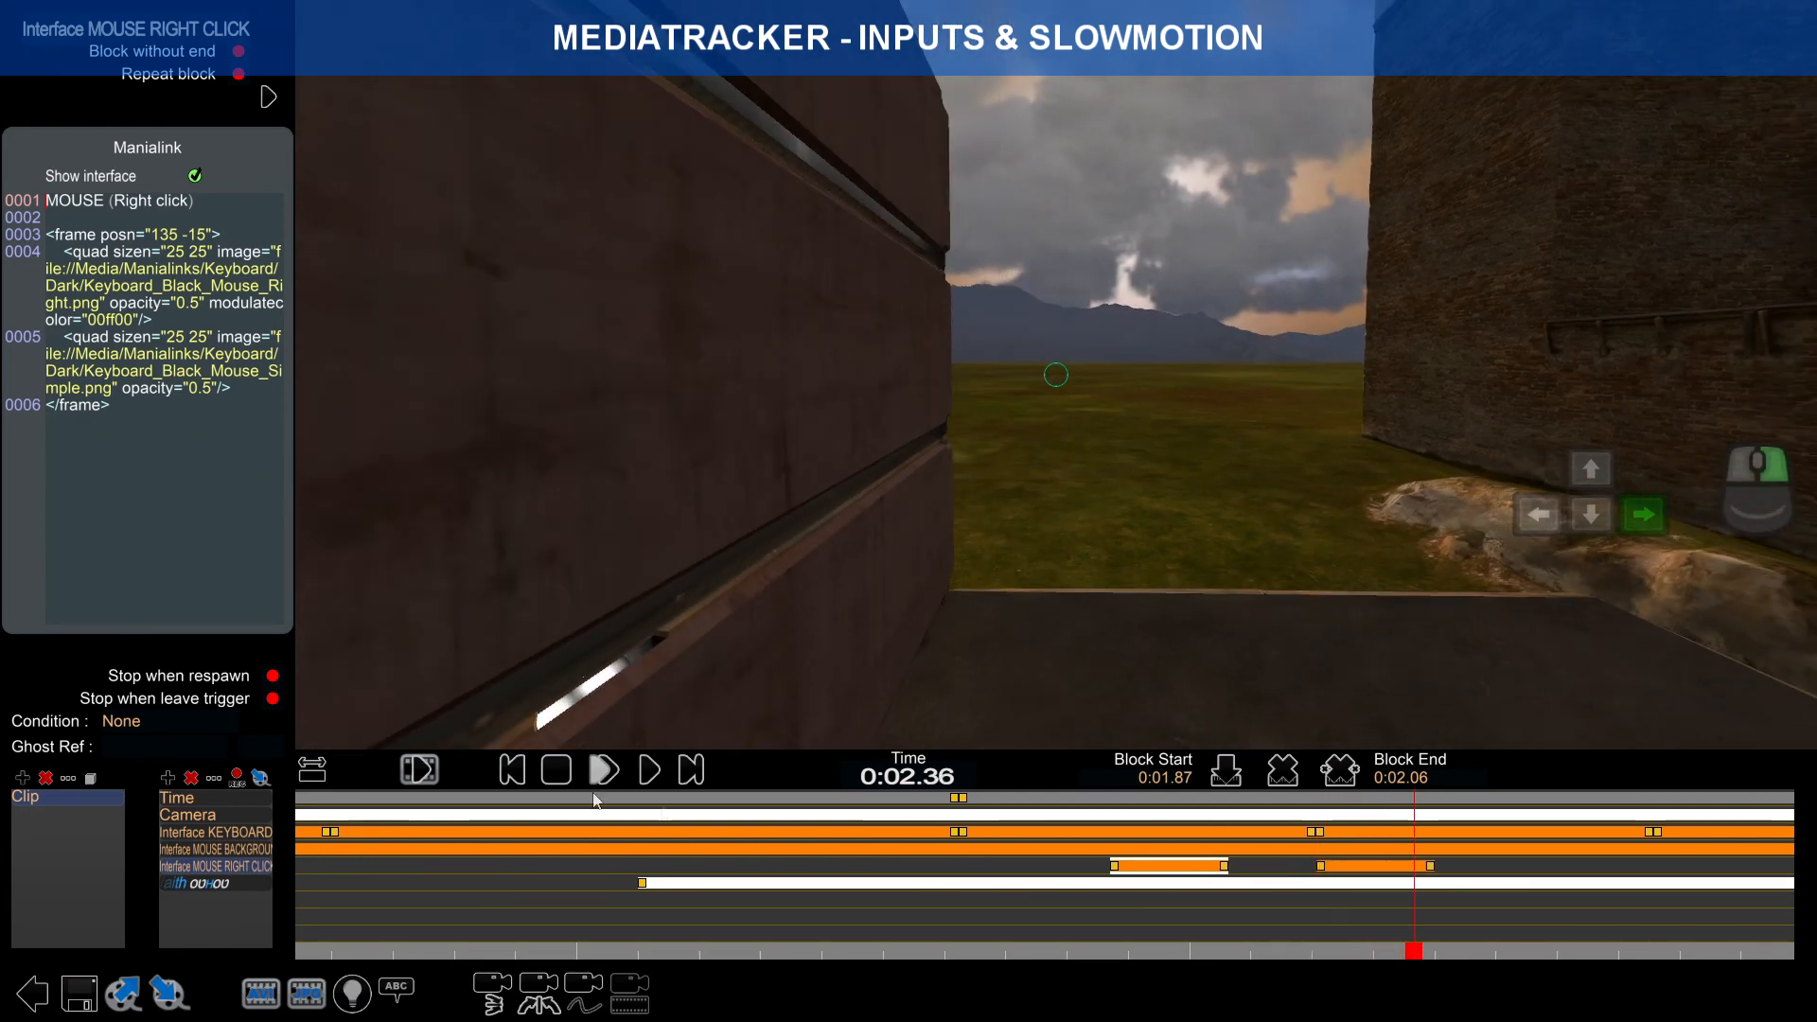
# Step: Play the clip from the beginning and stop it at the end
pyautogui.click(514, 771)
pyautogui.click(649, 770)
pyautogui.click(313, 772)
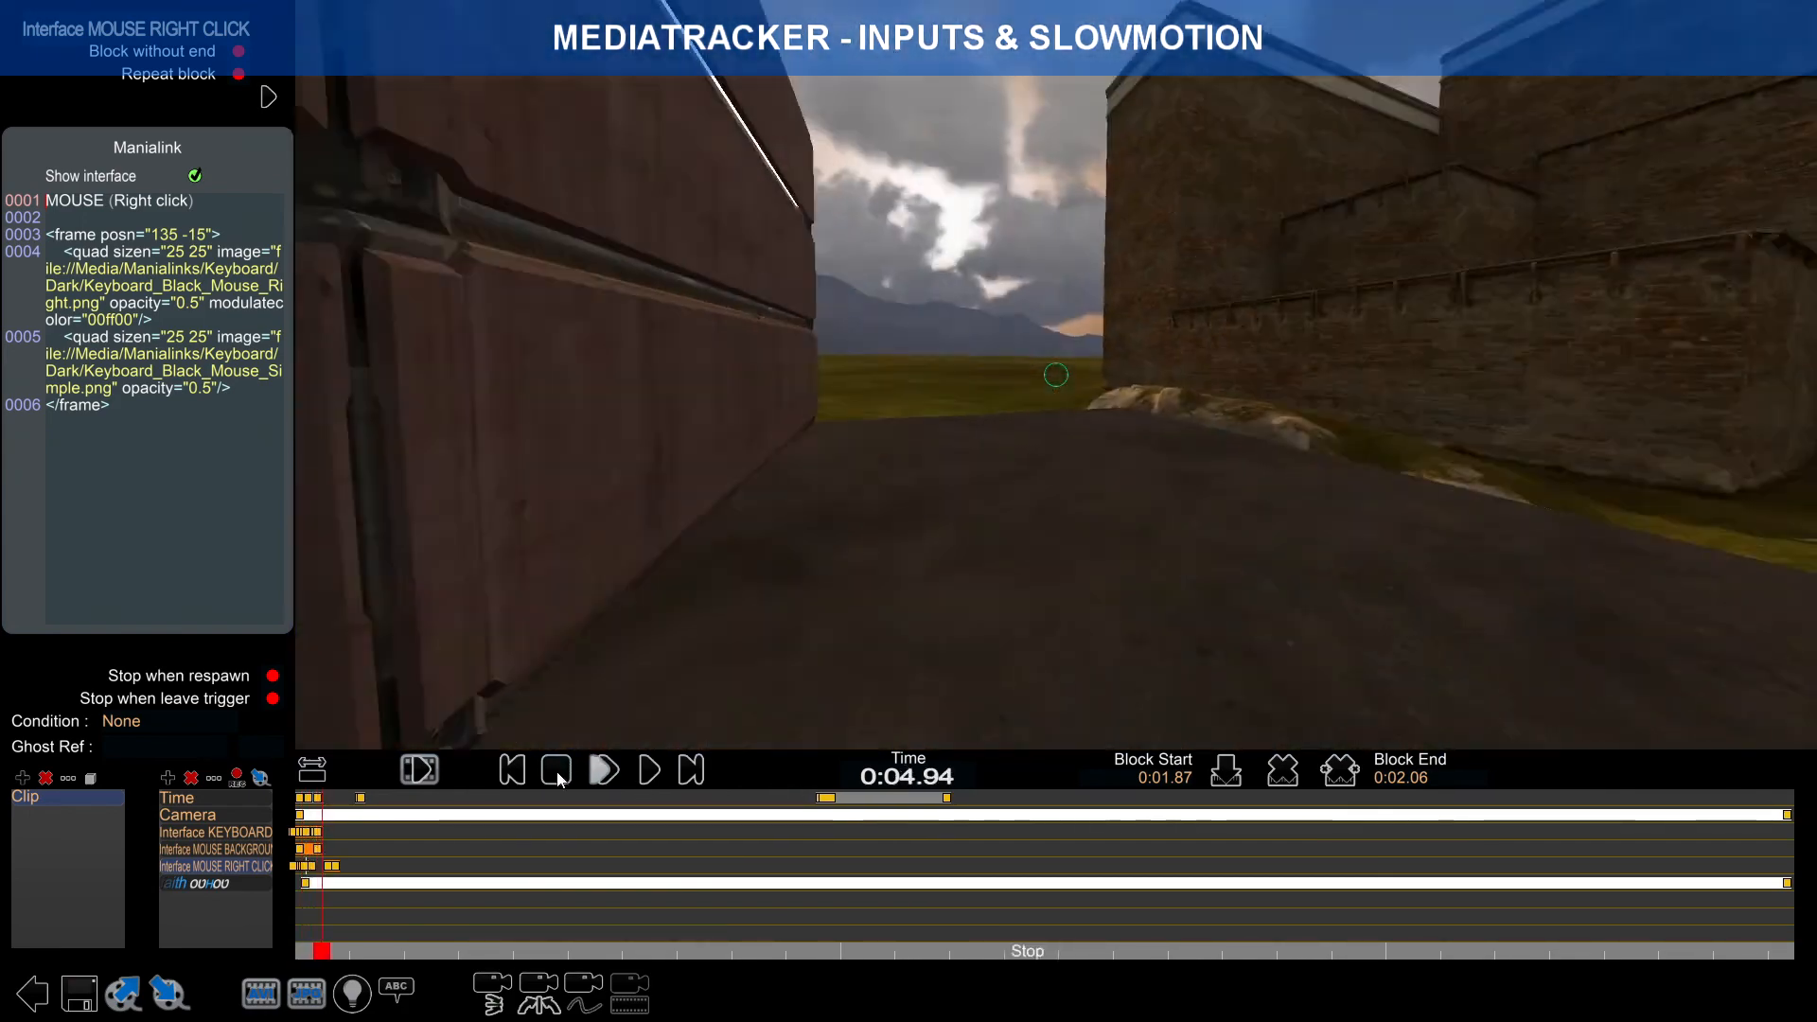
pyautogui.click(514, 771)
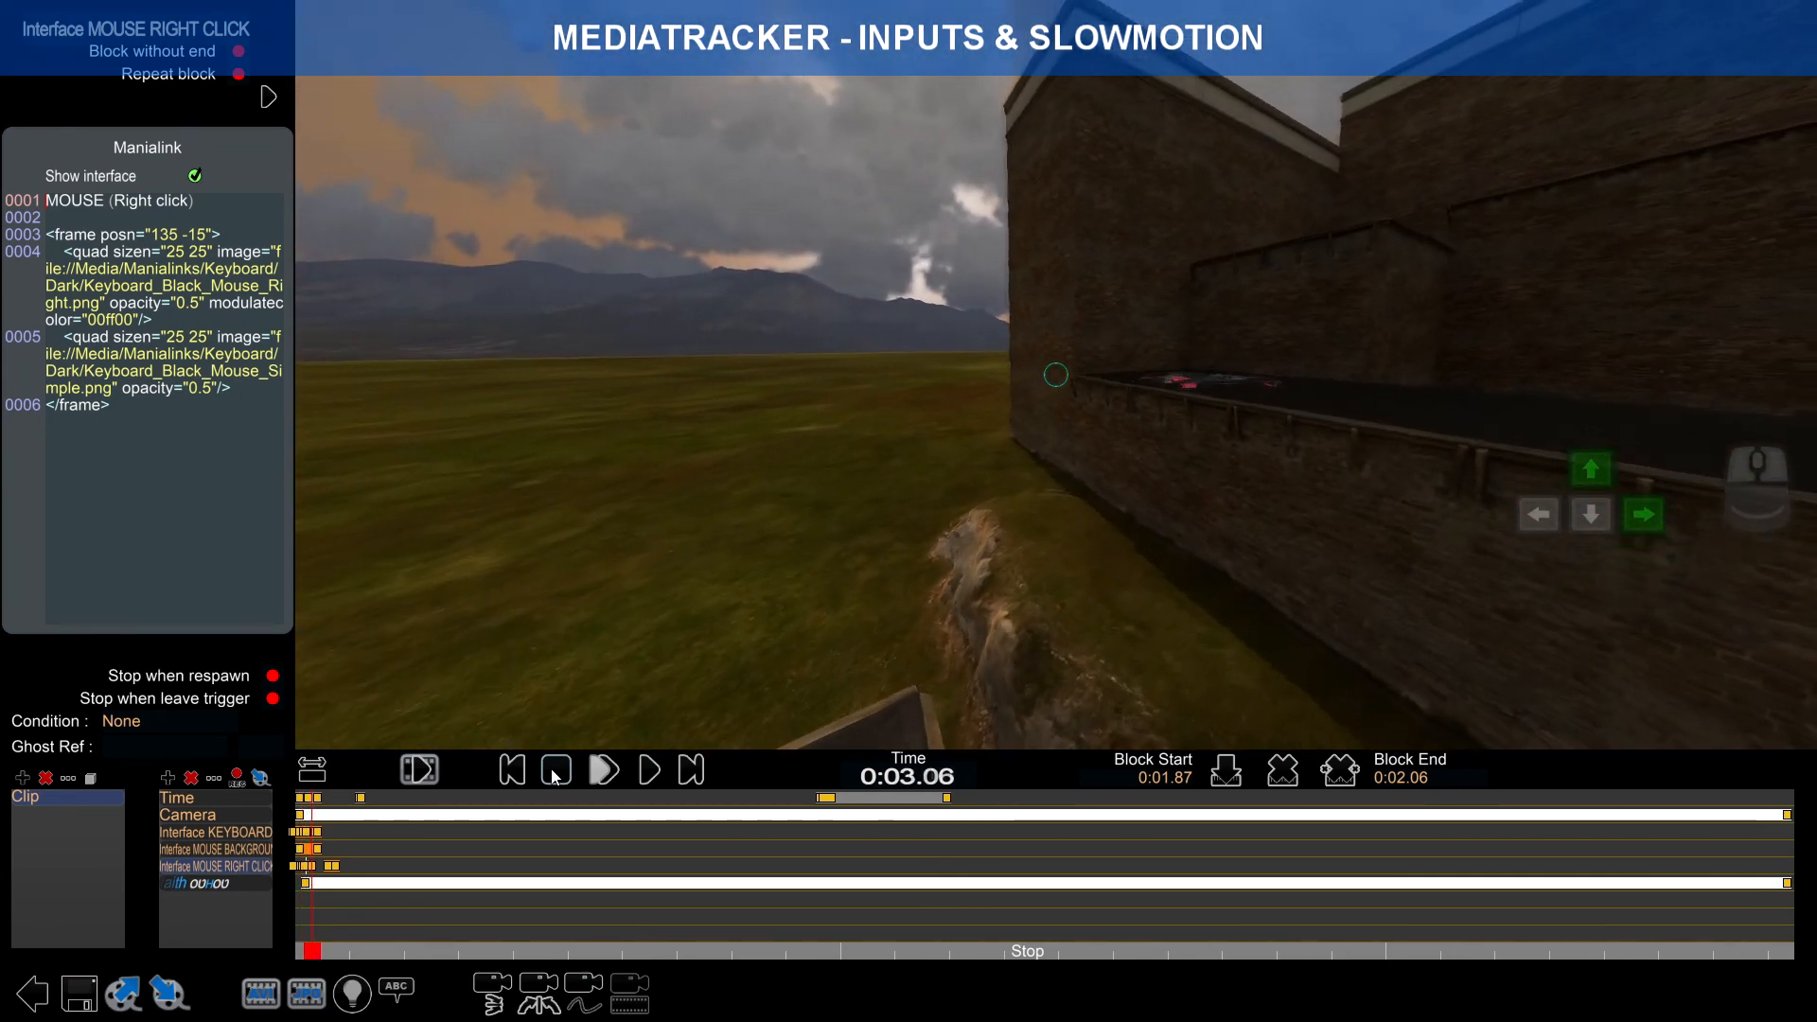
pyautogui.click(556, 772)
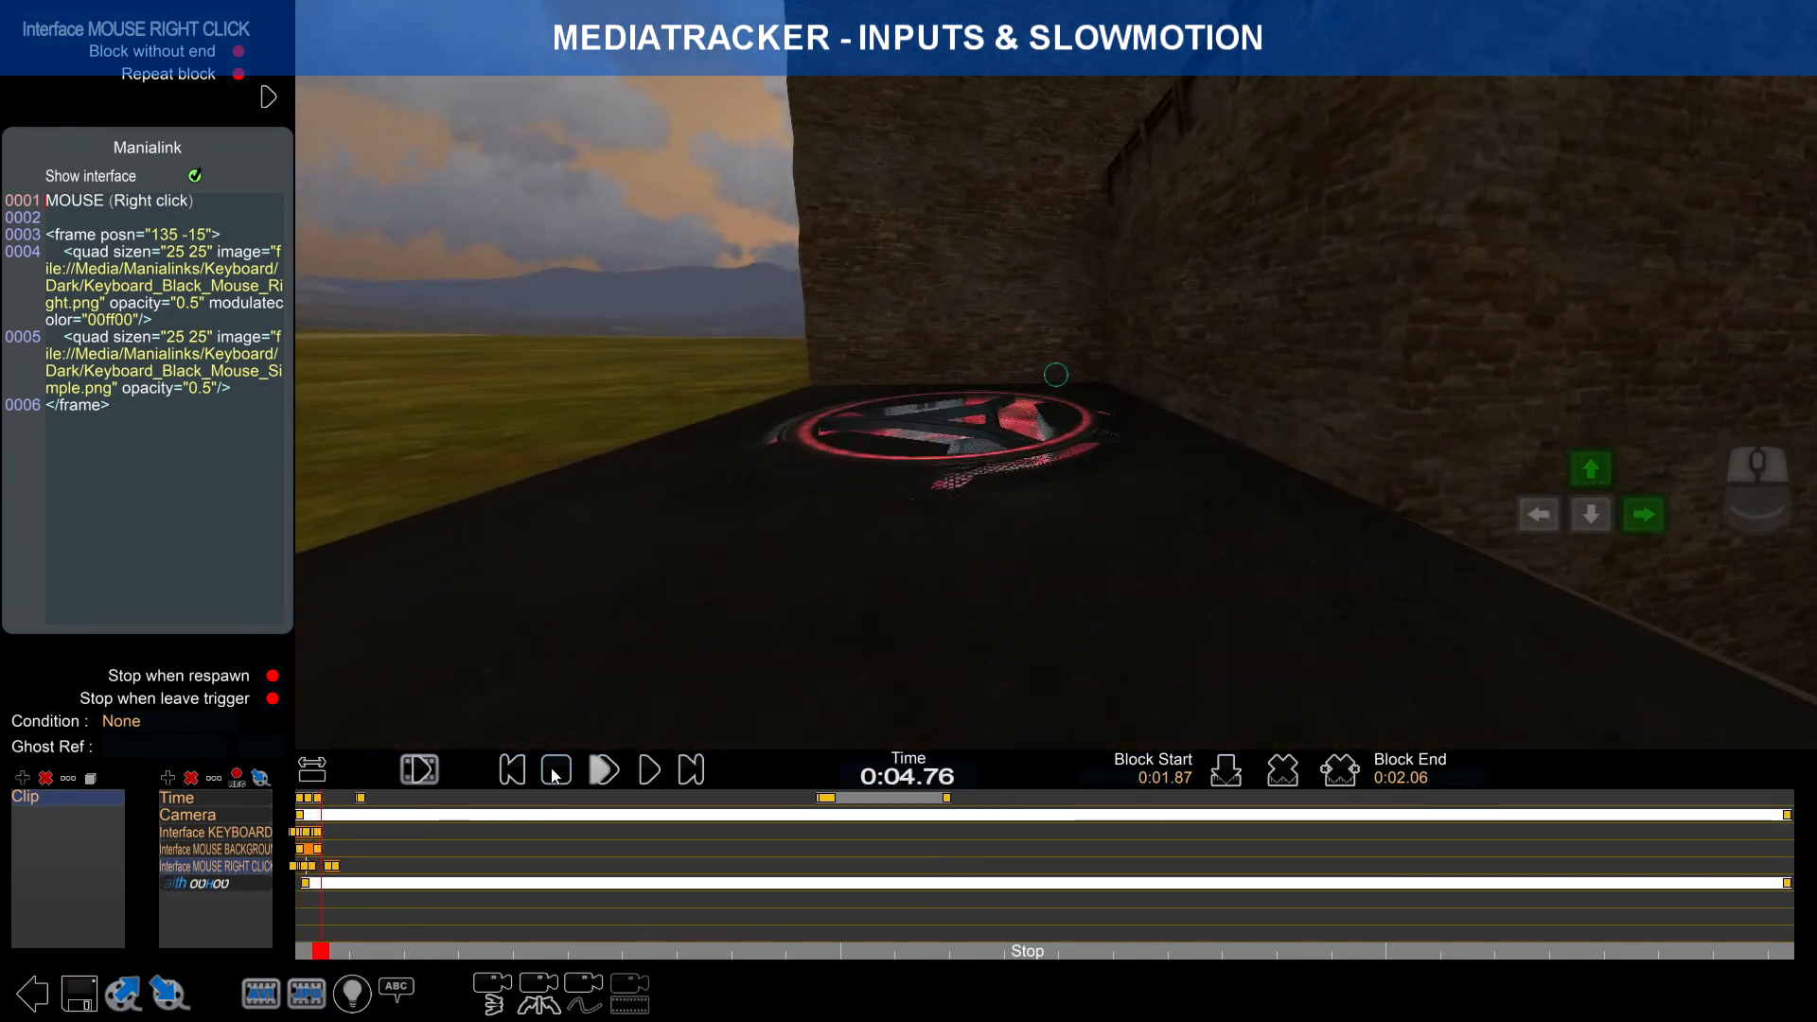
pyautogui.scroll(3, 407, 853)
pyautogui.scroll(5, 645, 855)
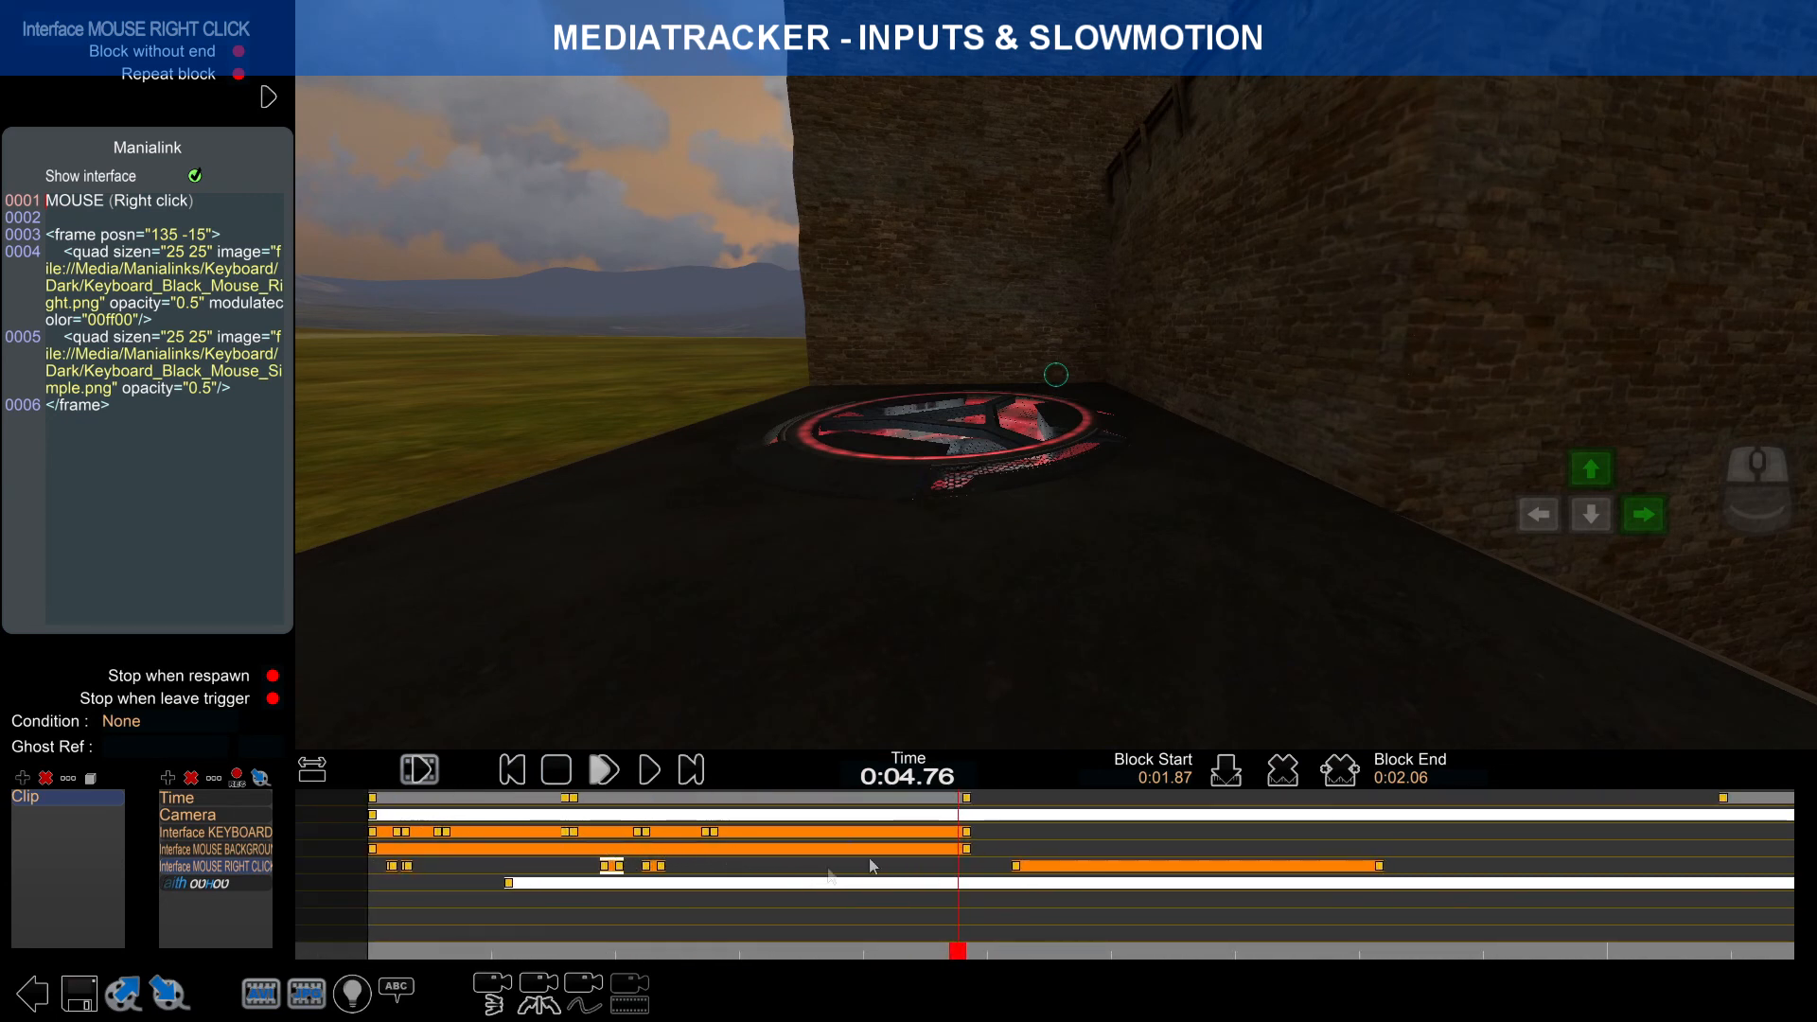
pyautogui.click(248, 831)
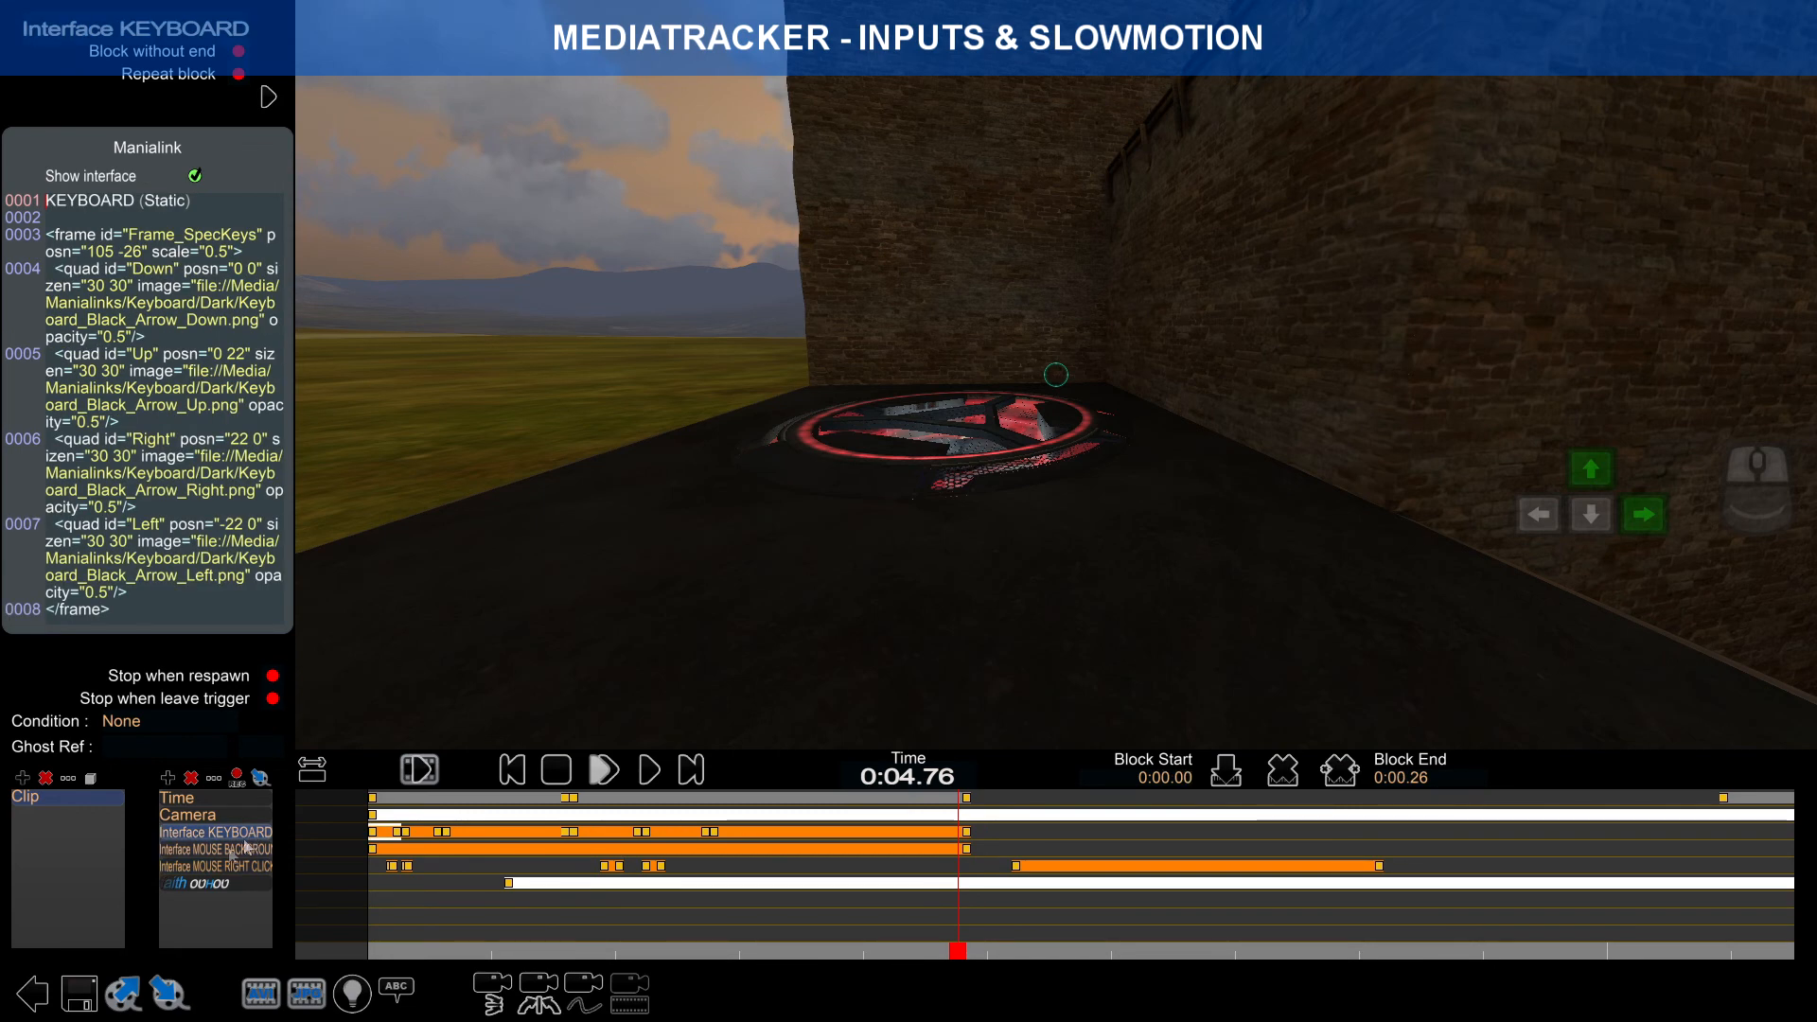
pyautogui.click(167, 778)
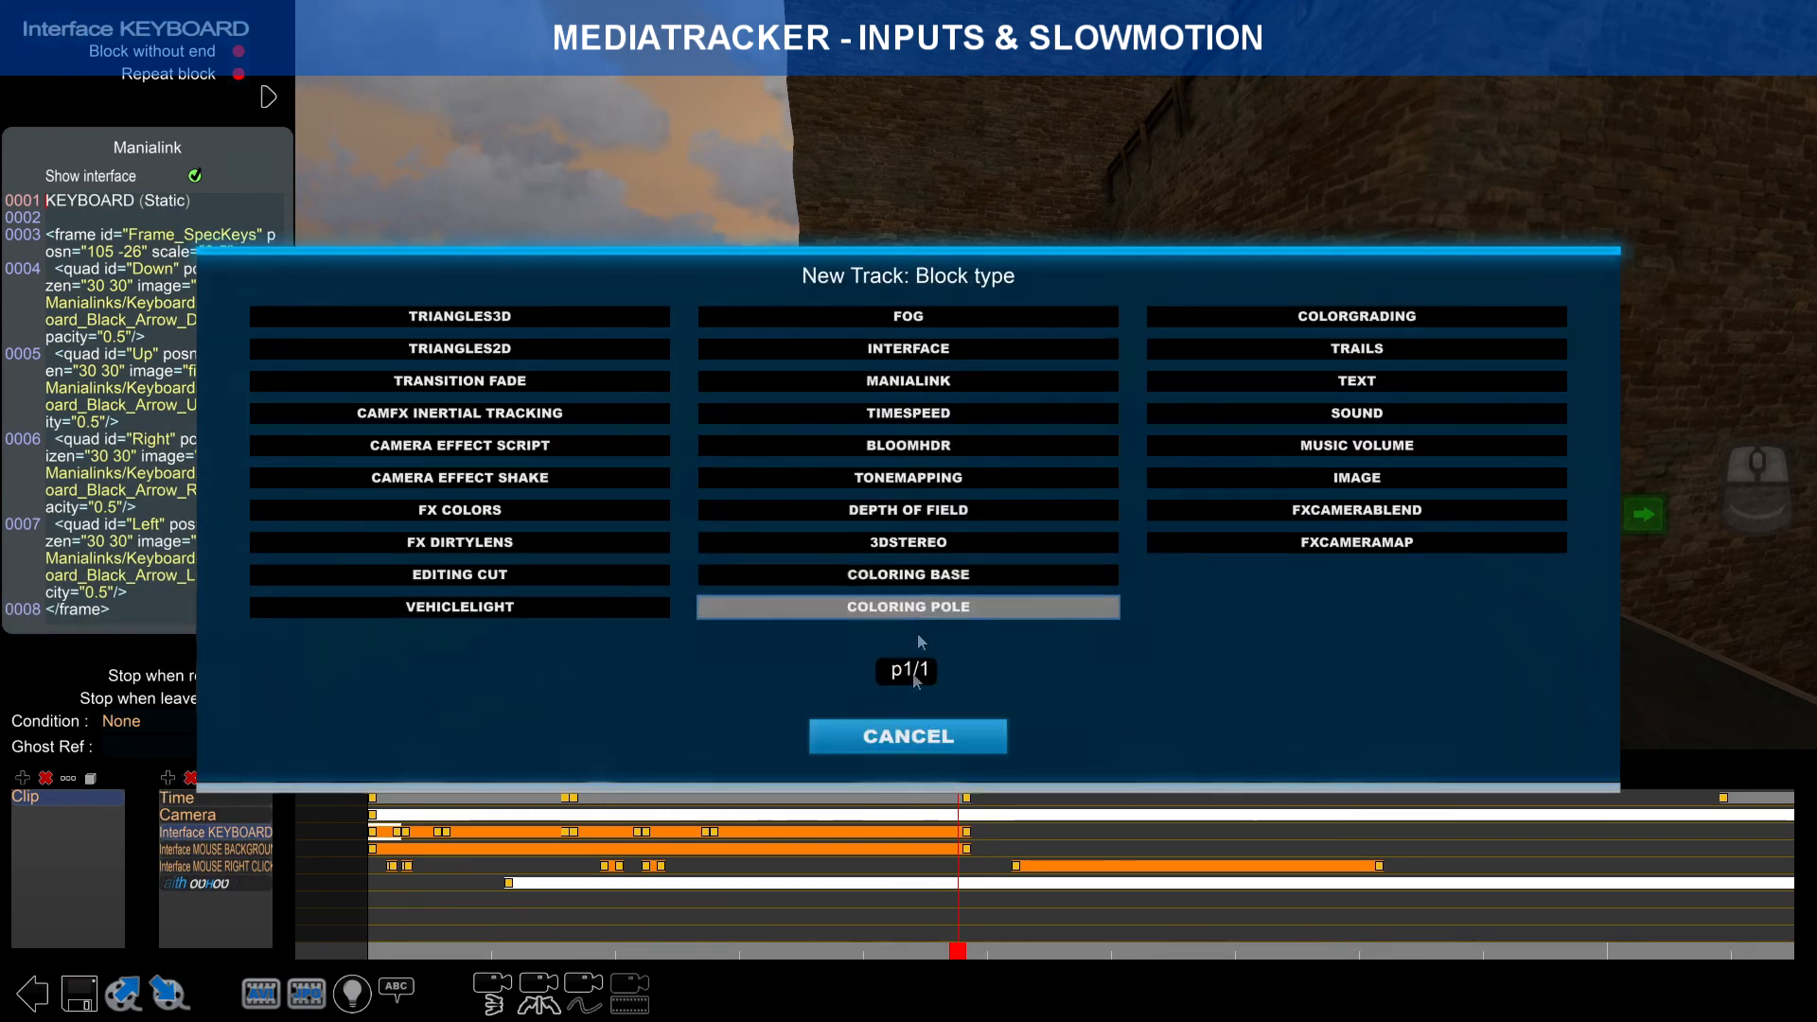
pyautogui.click(906, 743)
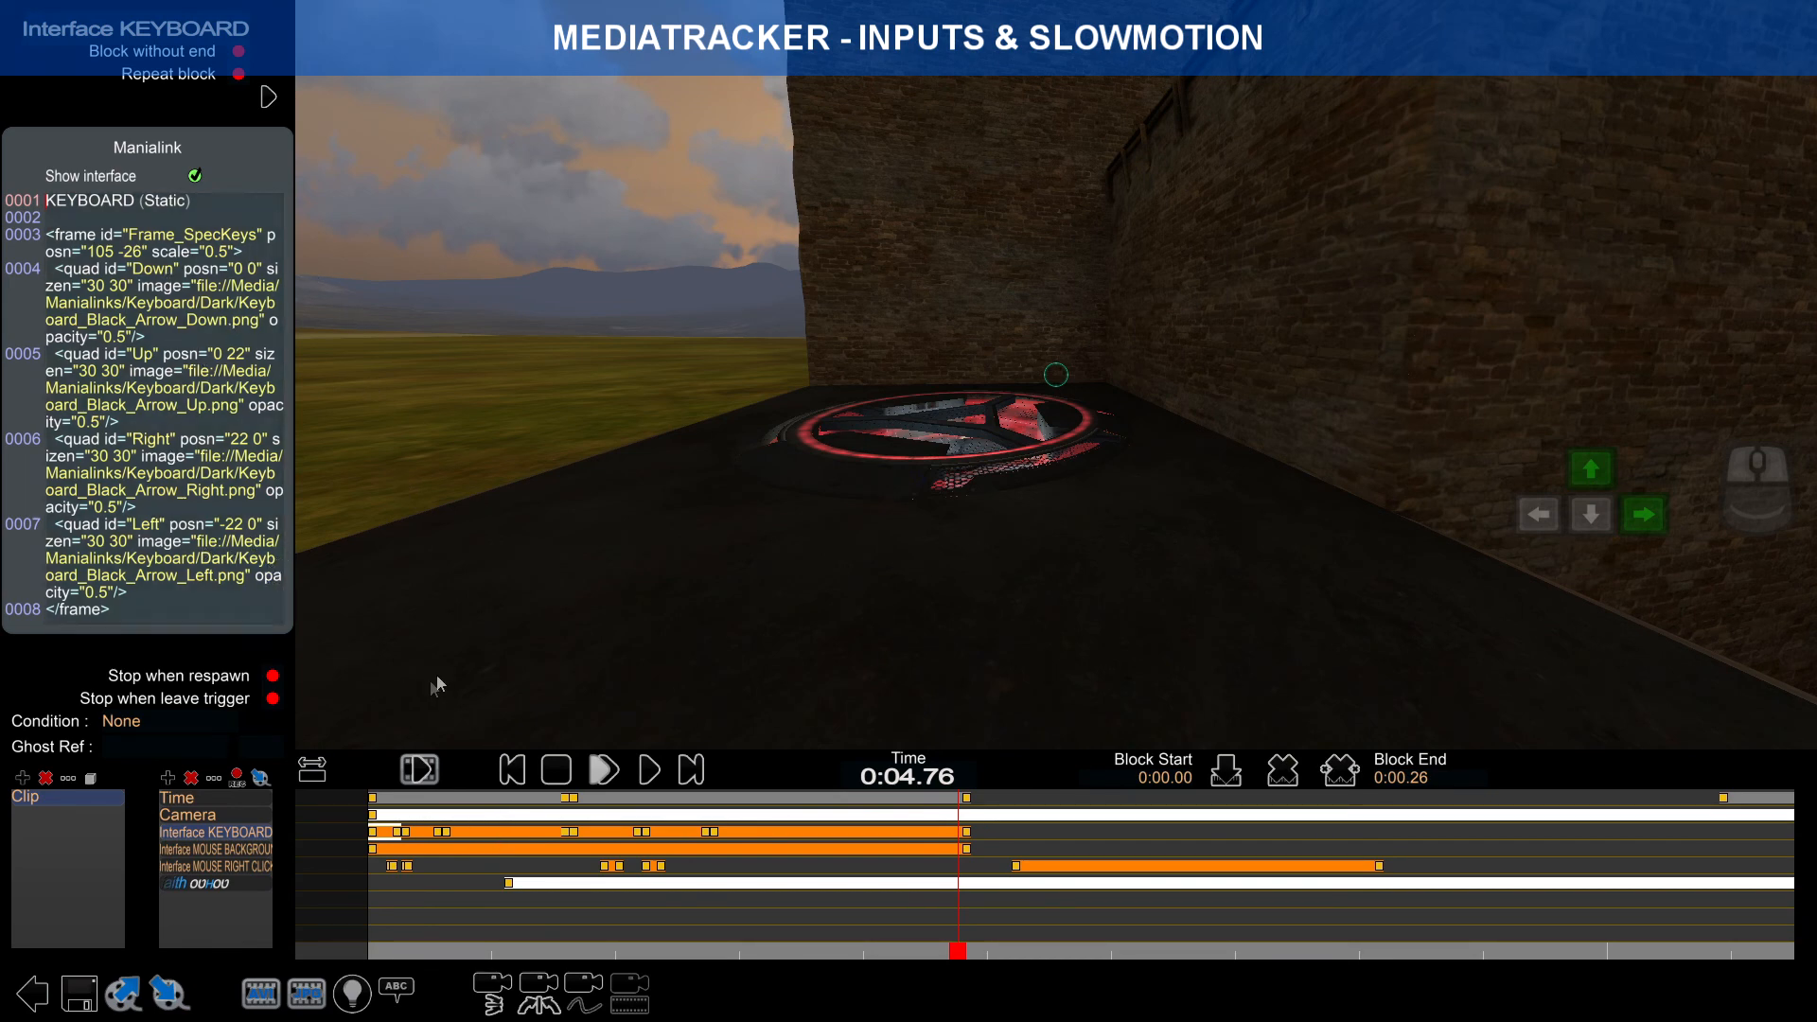
pyautogui.click(519, 803)
pyautogui.click(604, 769)
pyautogui.click(513, 770)
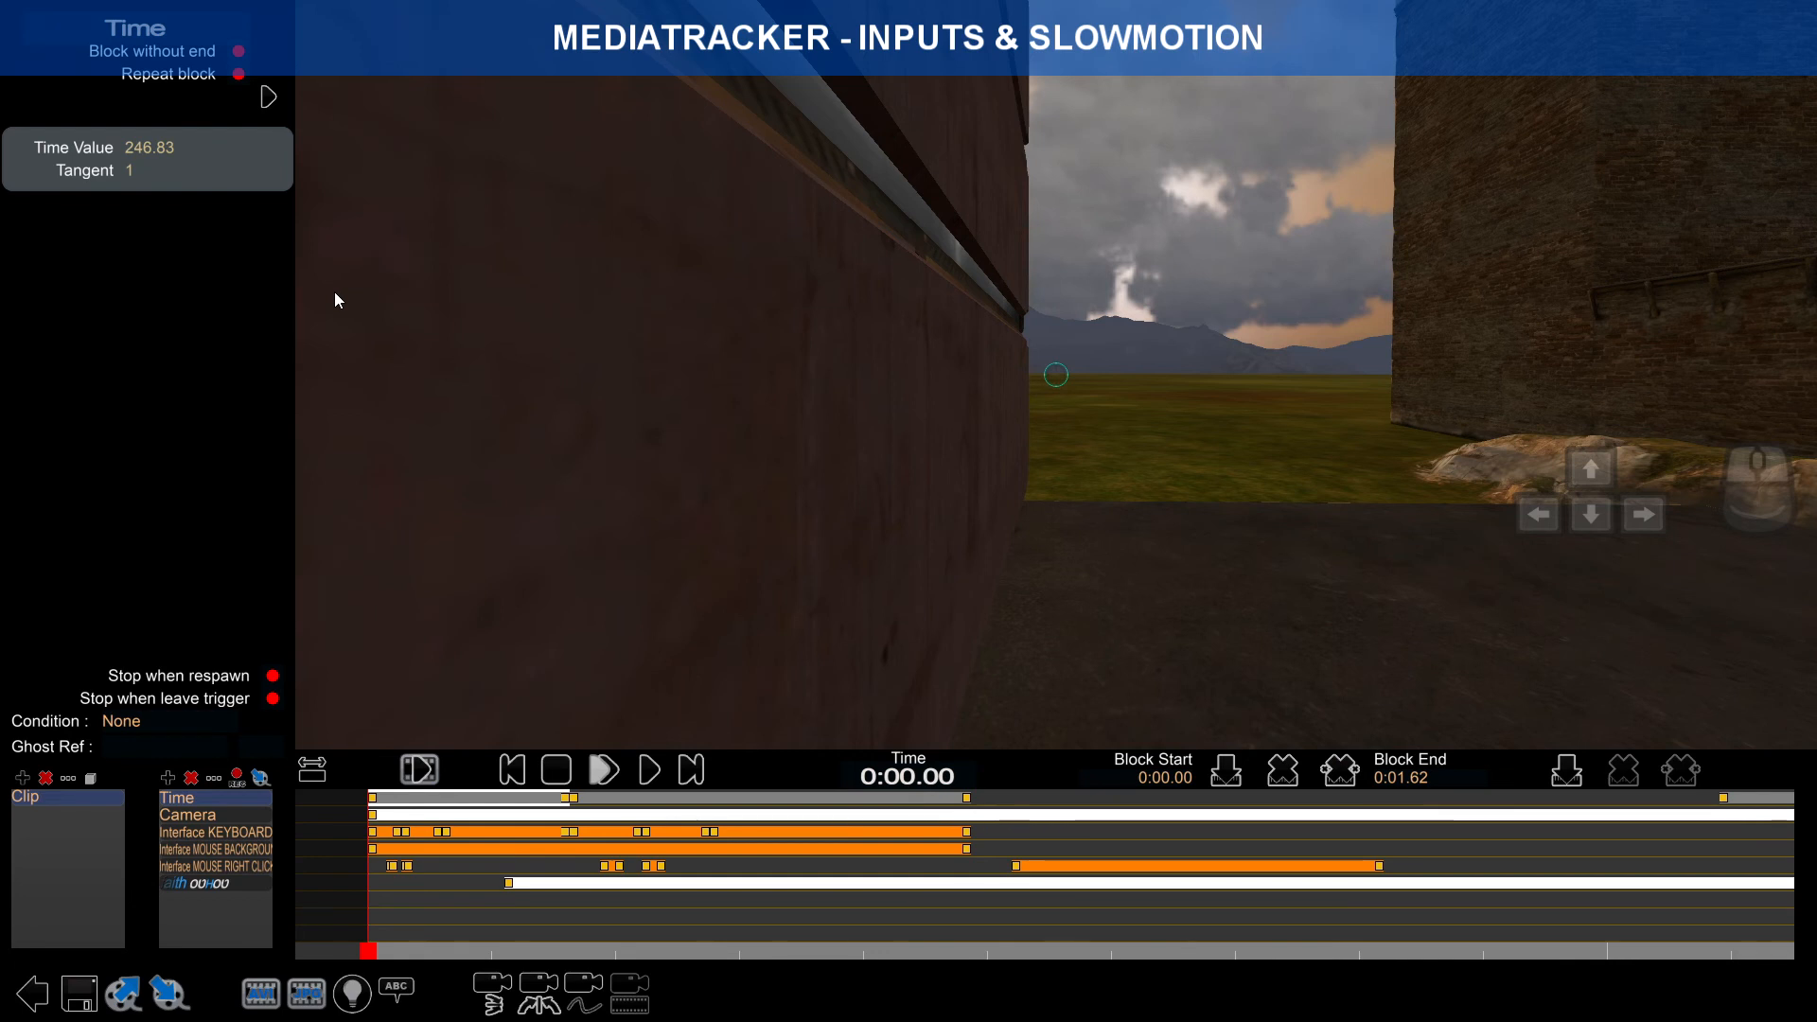
pyautogui.click(739, 799)
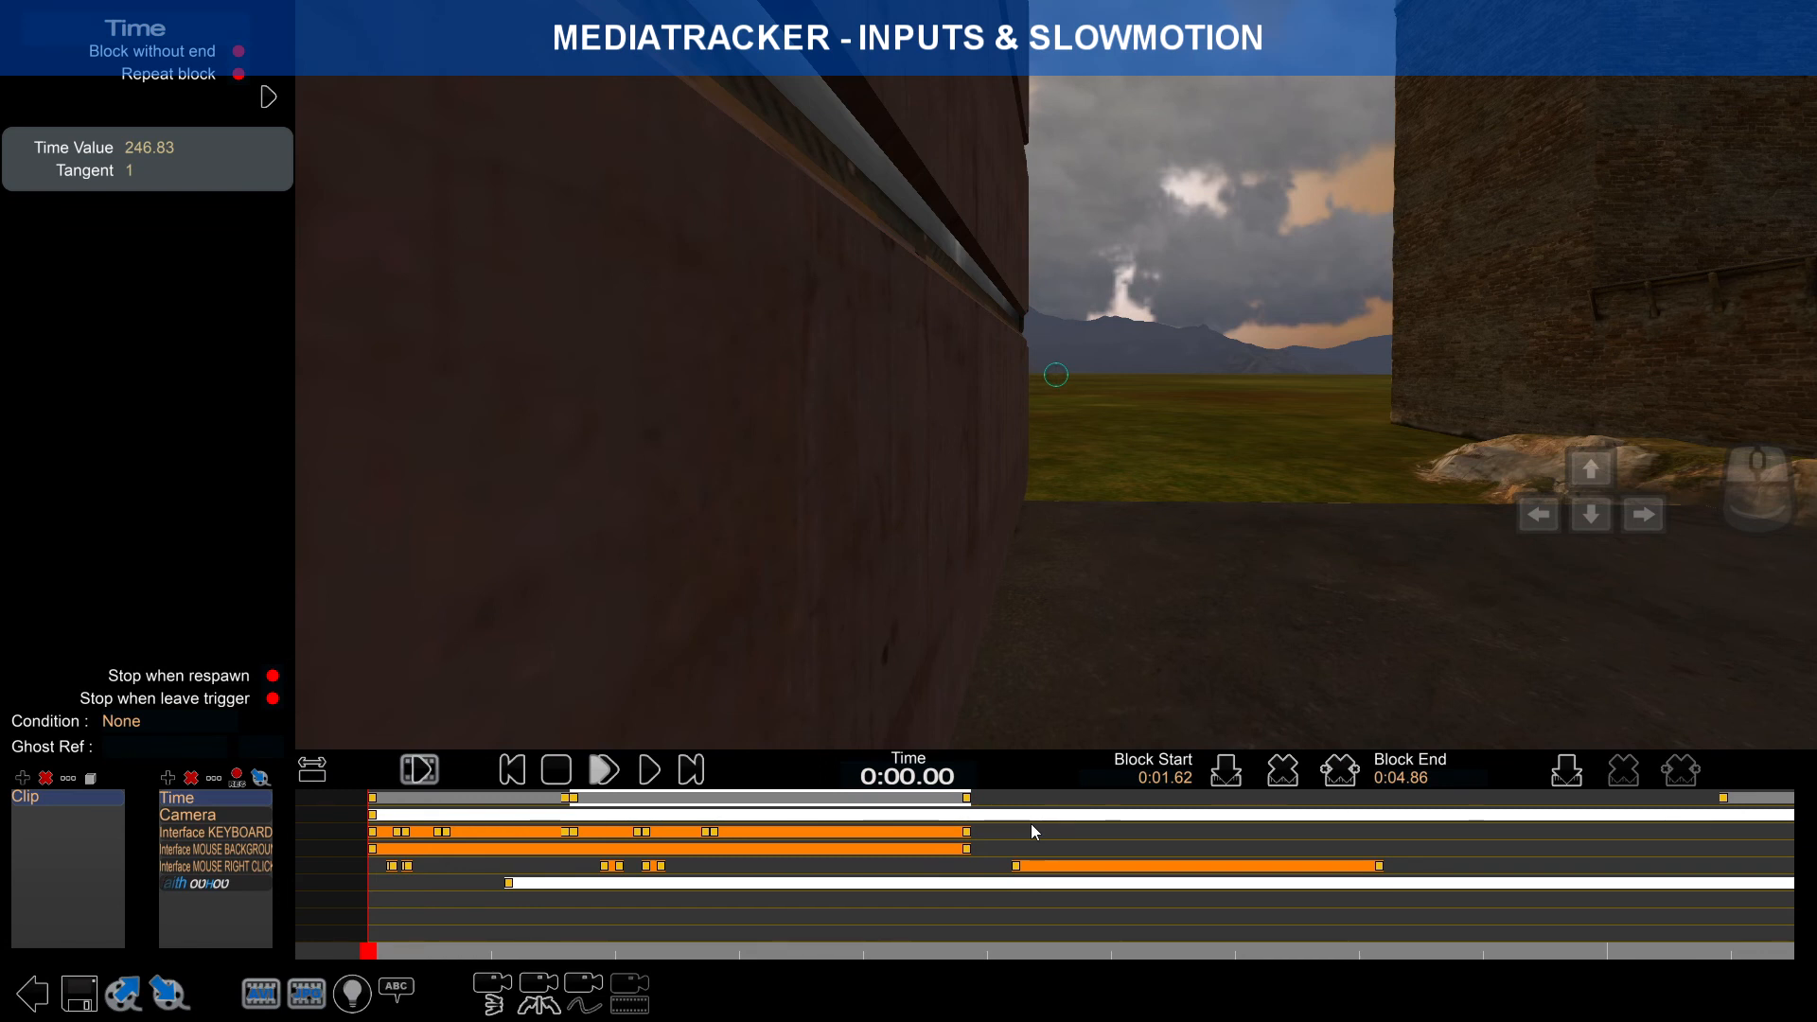
# Step: Save the Dash map, overwriting the existing one, and return to the map editor
pyautogui.click(81, 992)
pyautogui.click(909, 549)
pyautogui.click(909, 811)
pyautogui.click(710, 548)
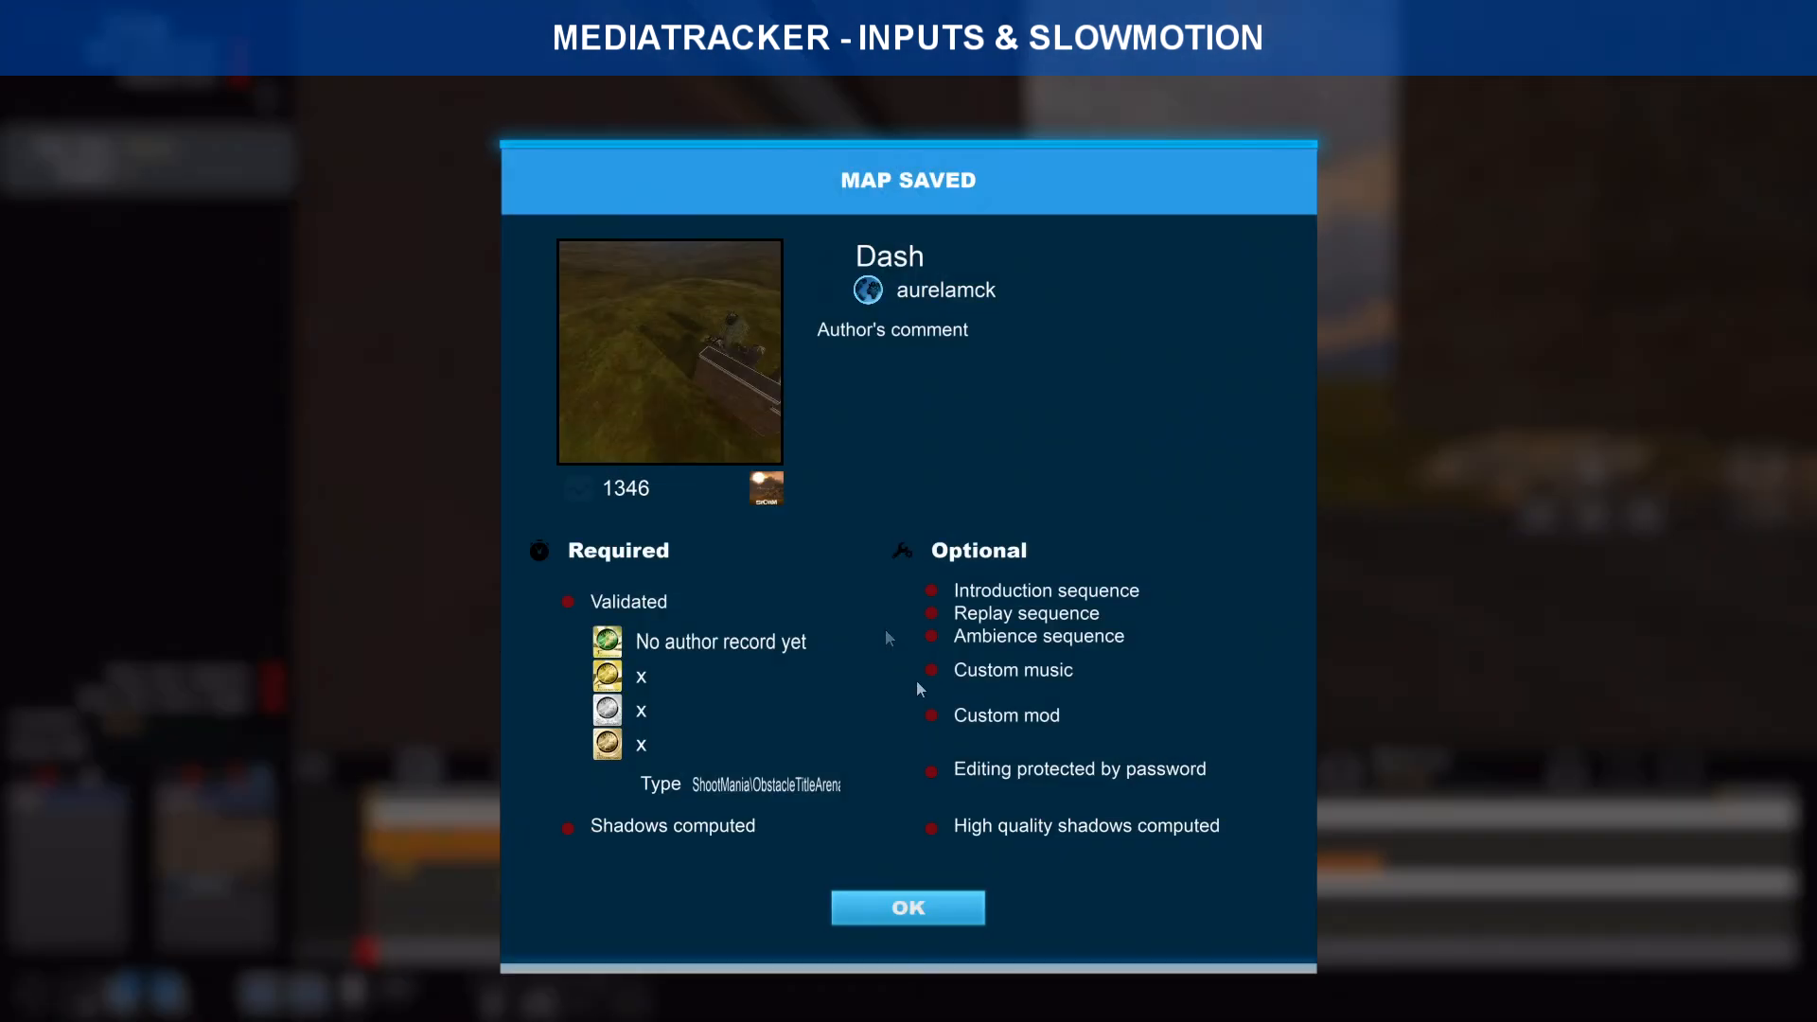
pyautogui.click(946, 907)
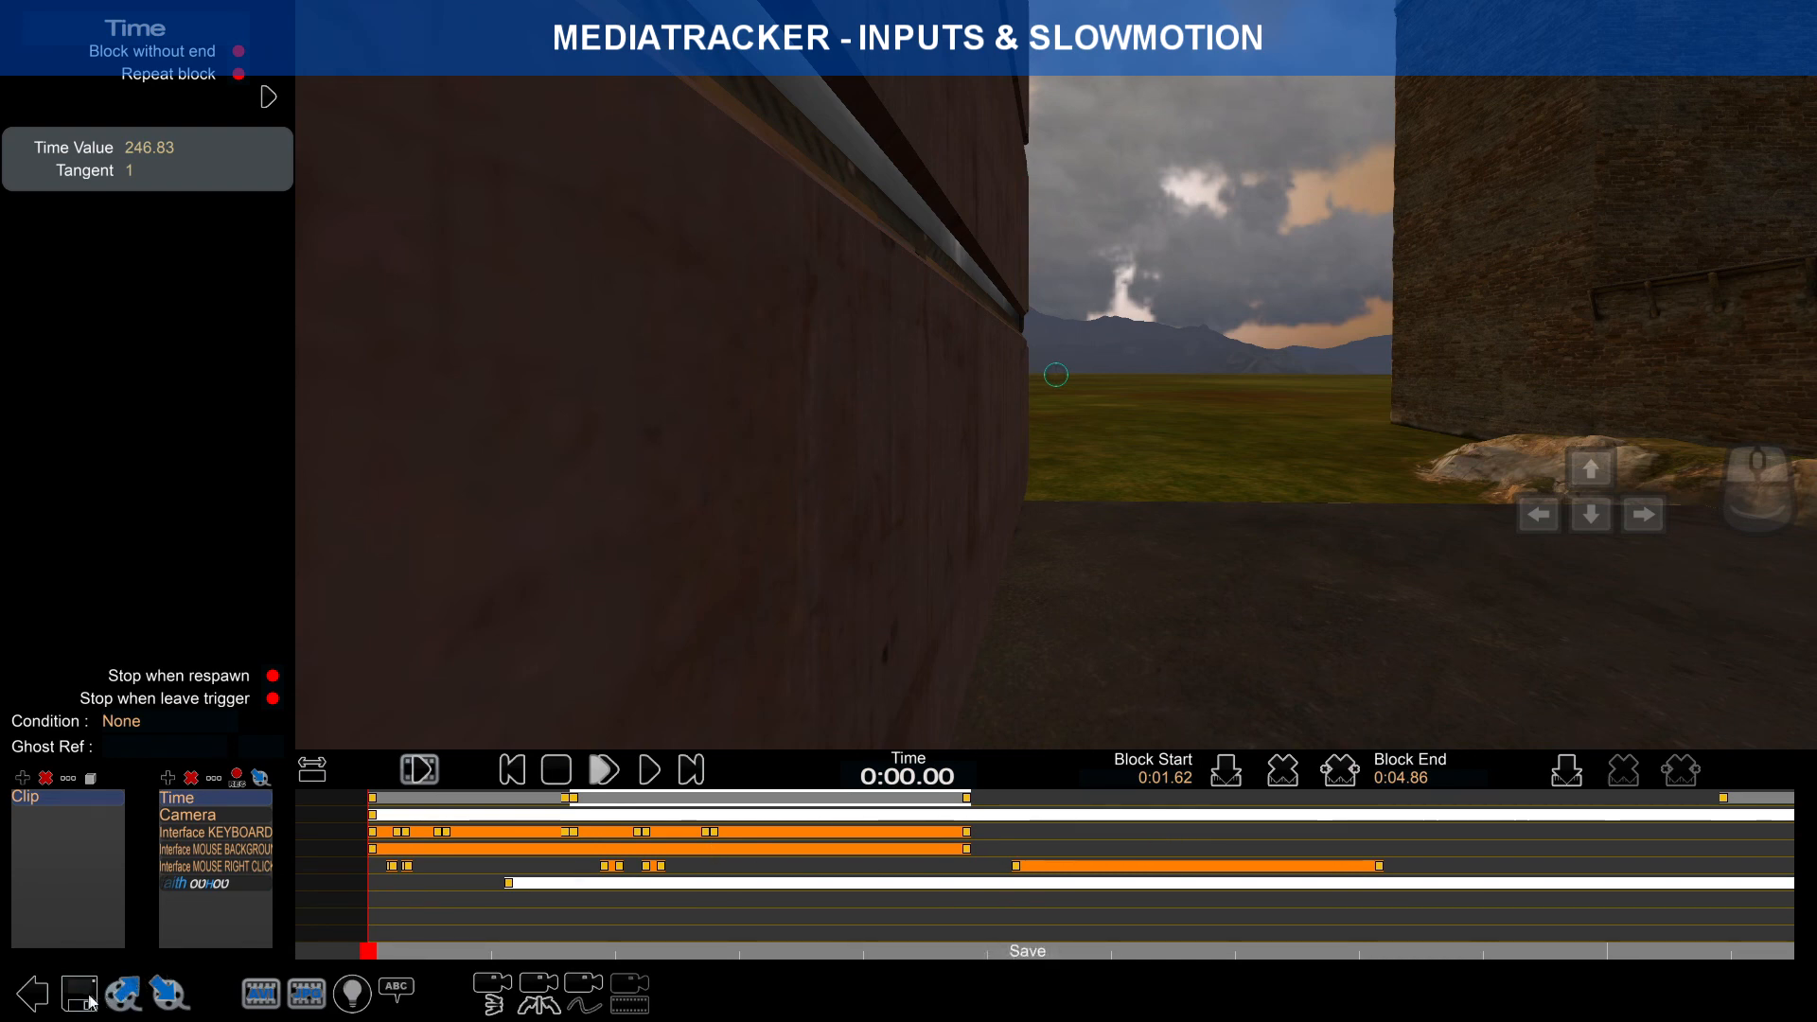
pyautogui.click(39, 998)
pyautogui.click(555, 791)
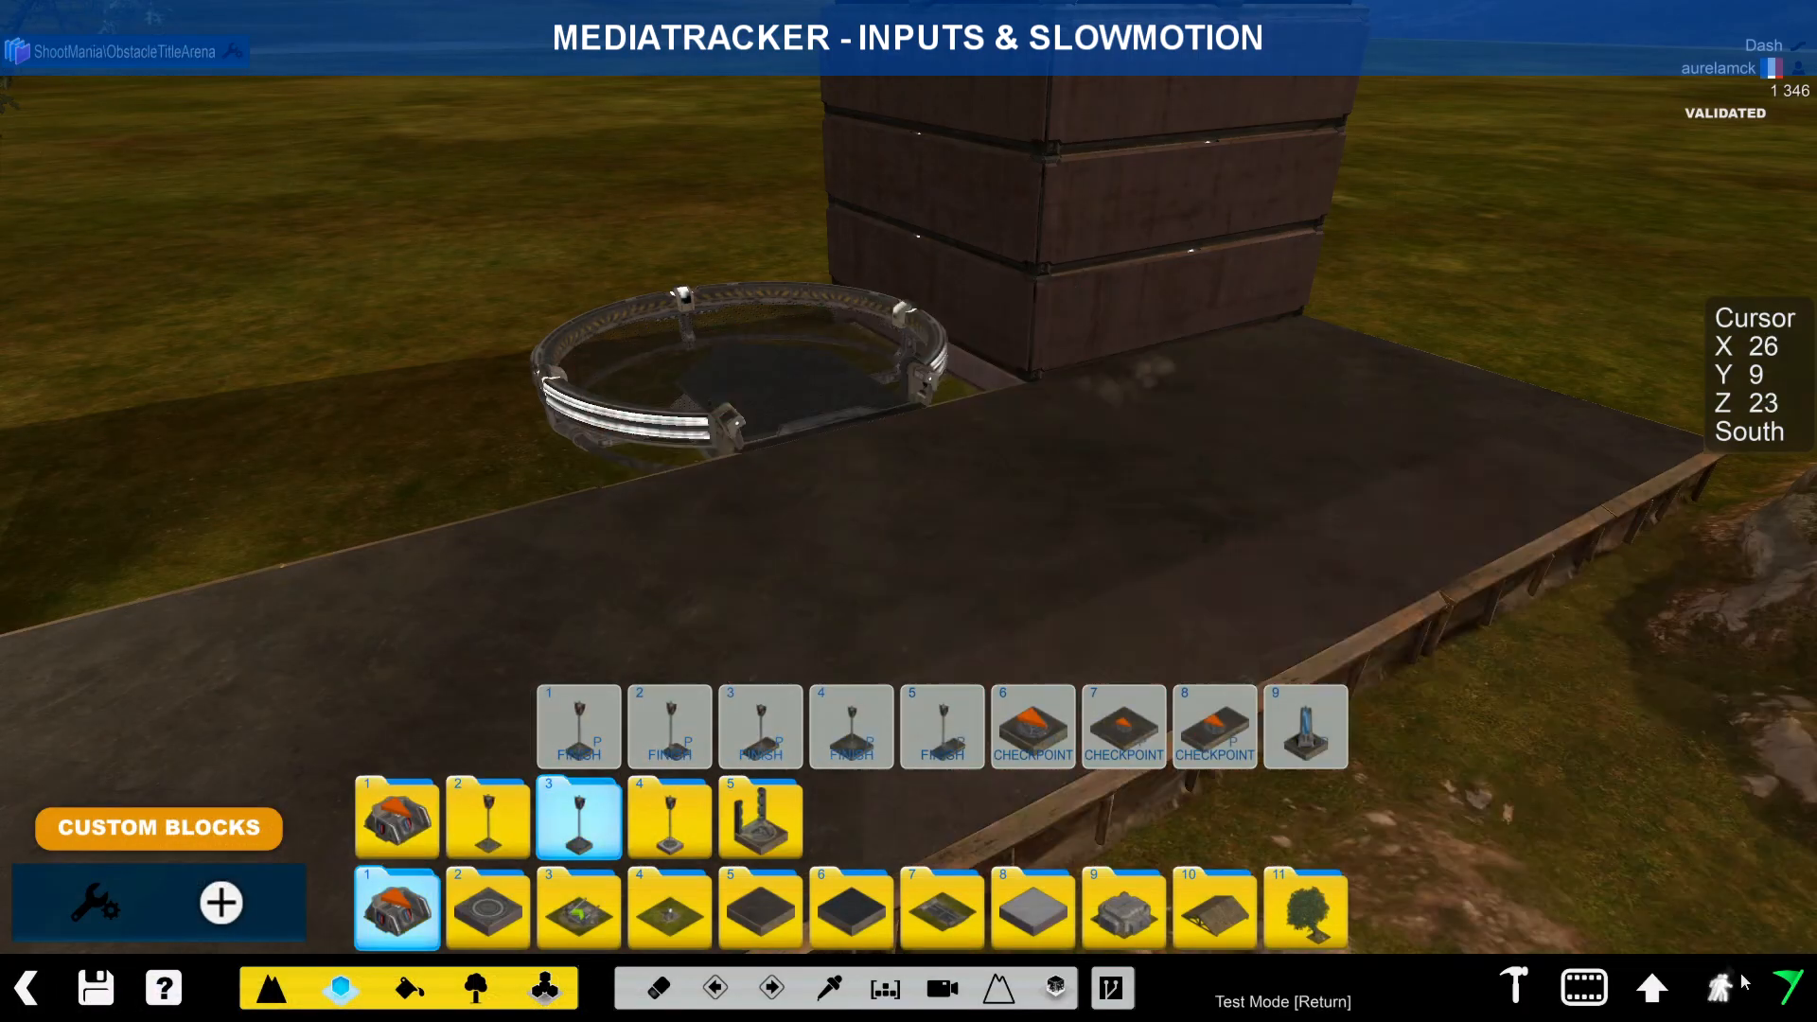
# Step: Test-run the Dash map moving with W and D and firing a right-click
pyautogui.click(1769, 1002)
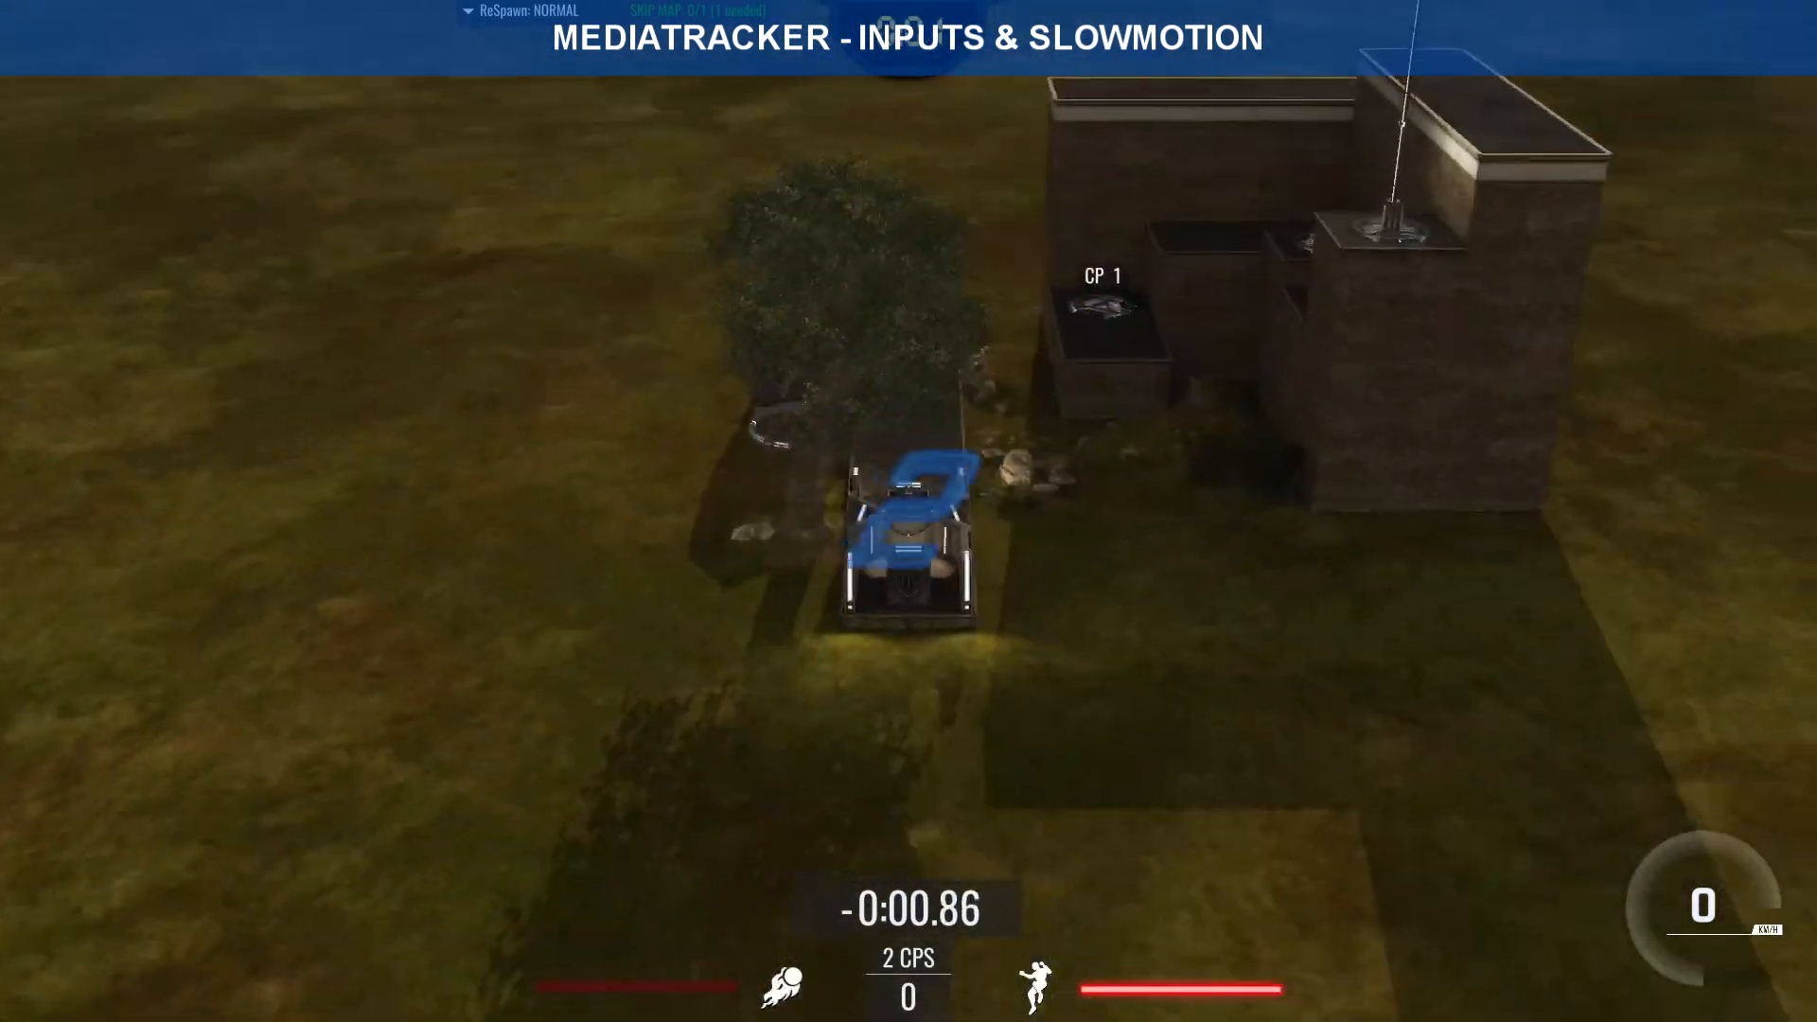
pyautogui.press('w')
pyautogui.press('w')
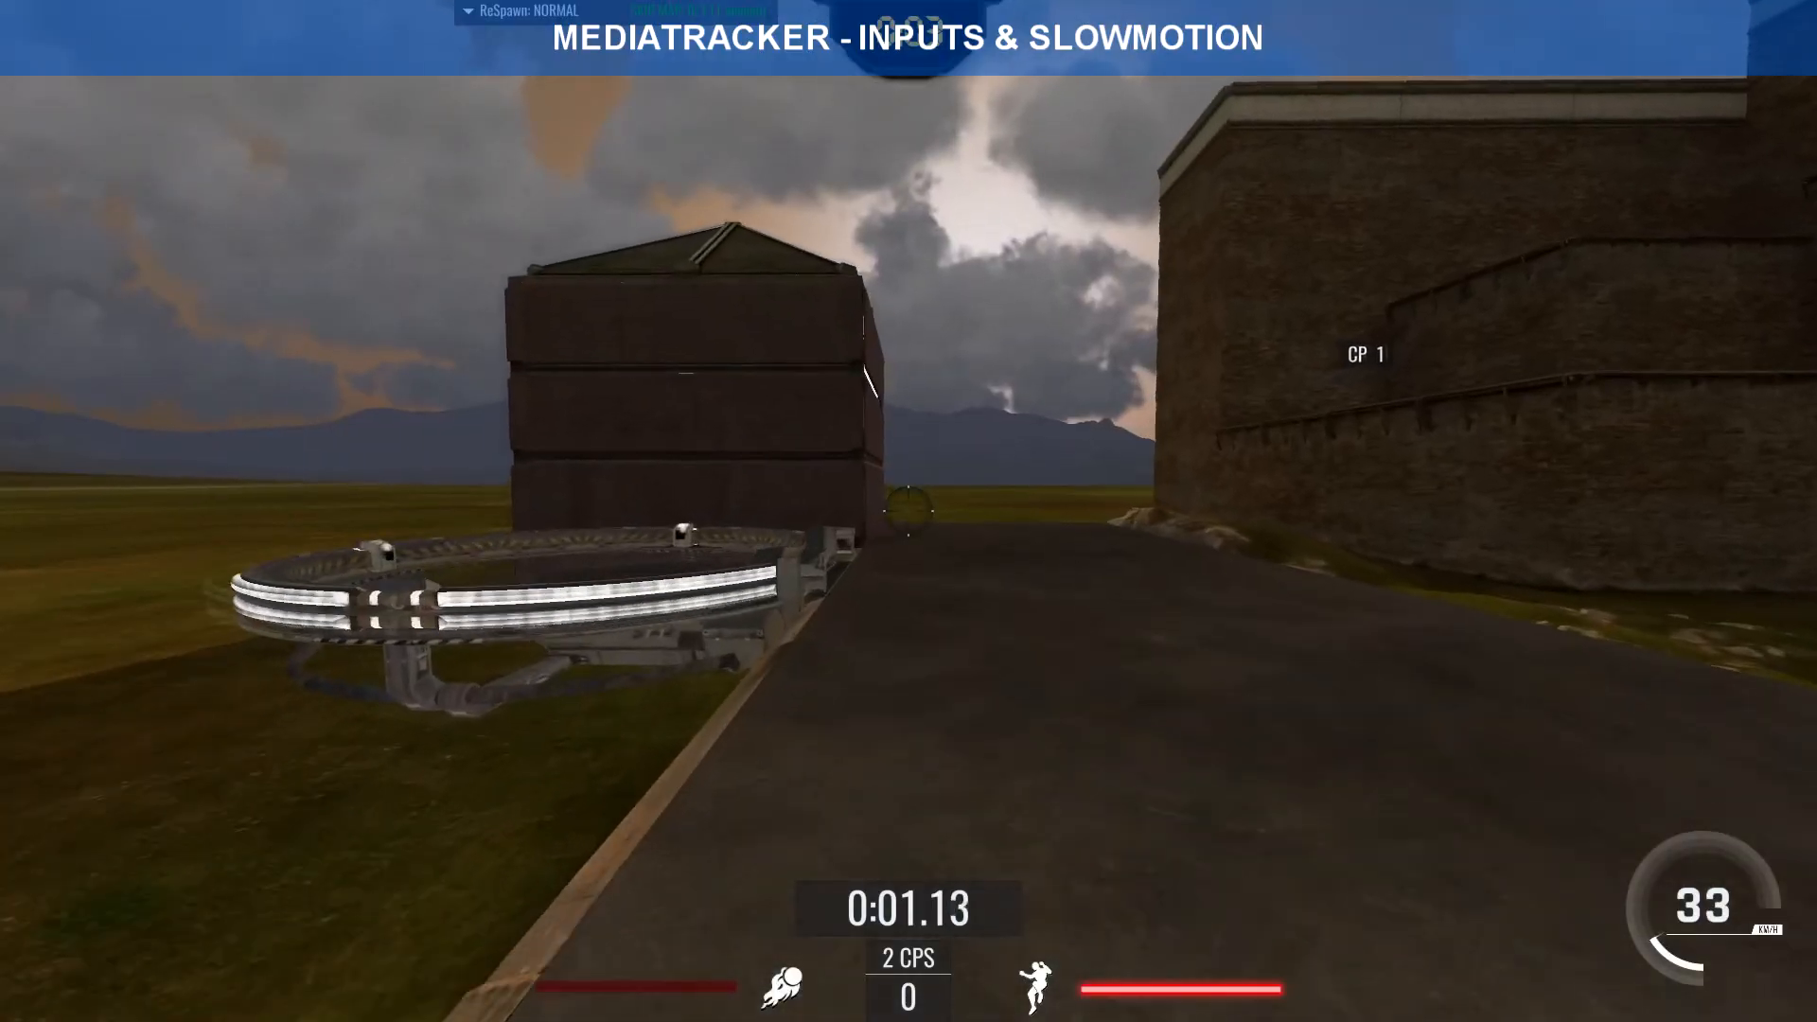
pyautogui.press('d')
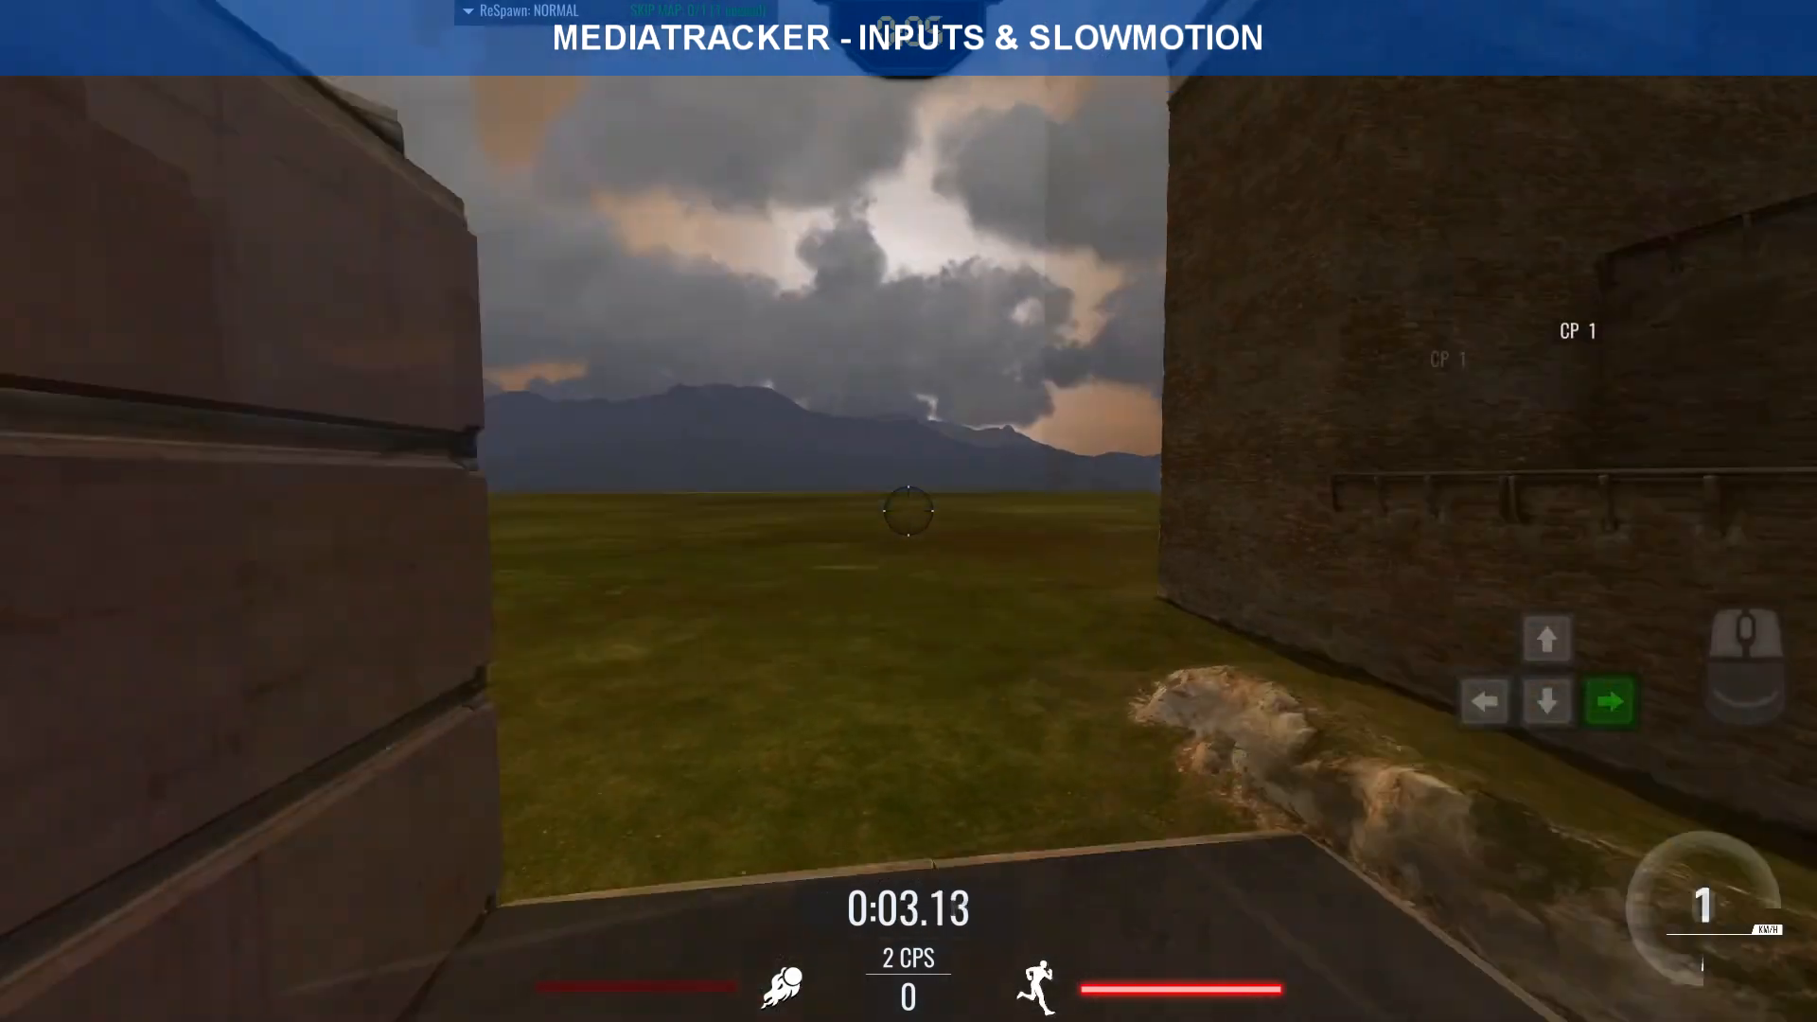
pyautogui.press('w')
pyautogui.rightClick(908, 511)
pyautogui.press('d')
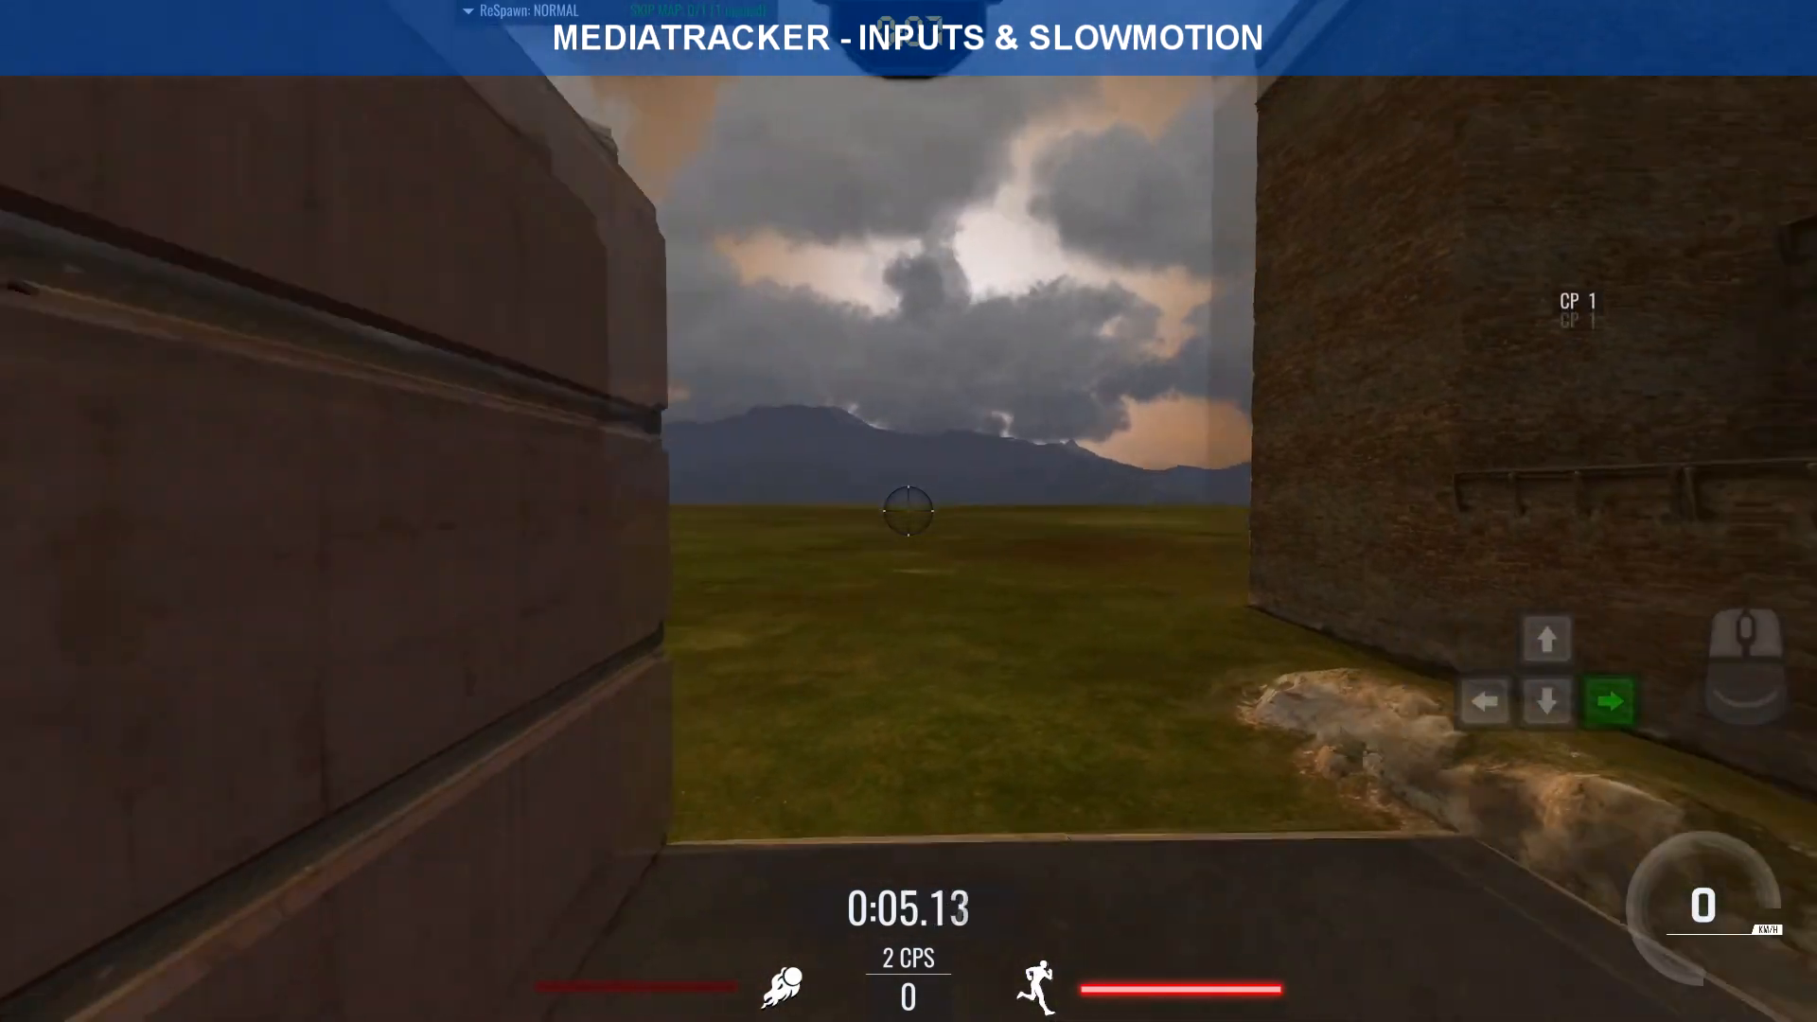
pyautogui.press('w')
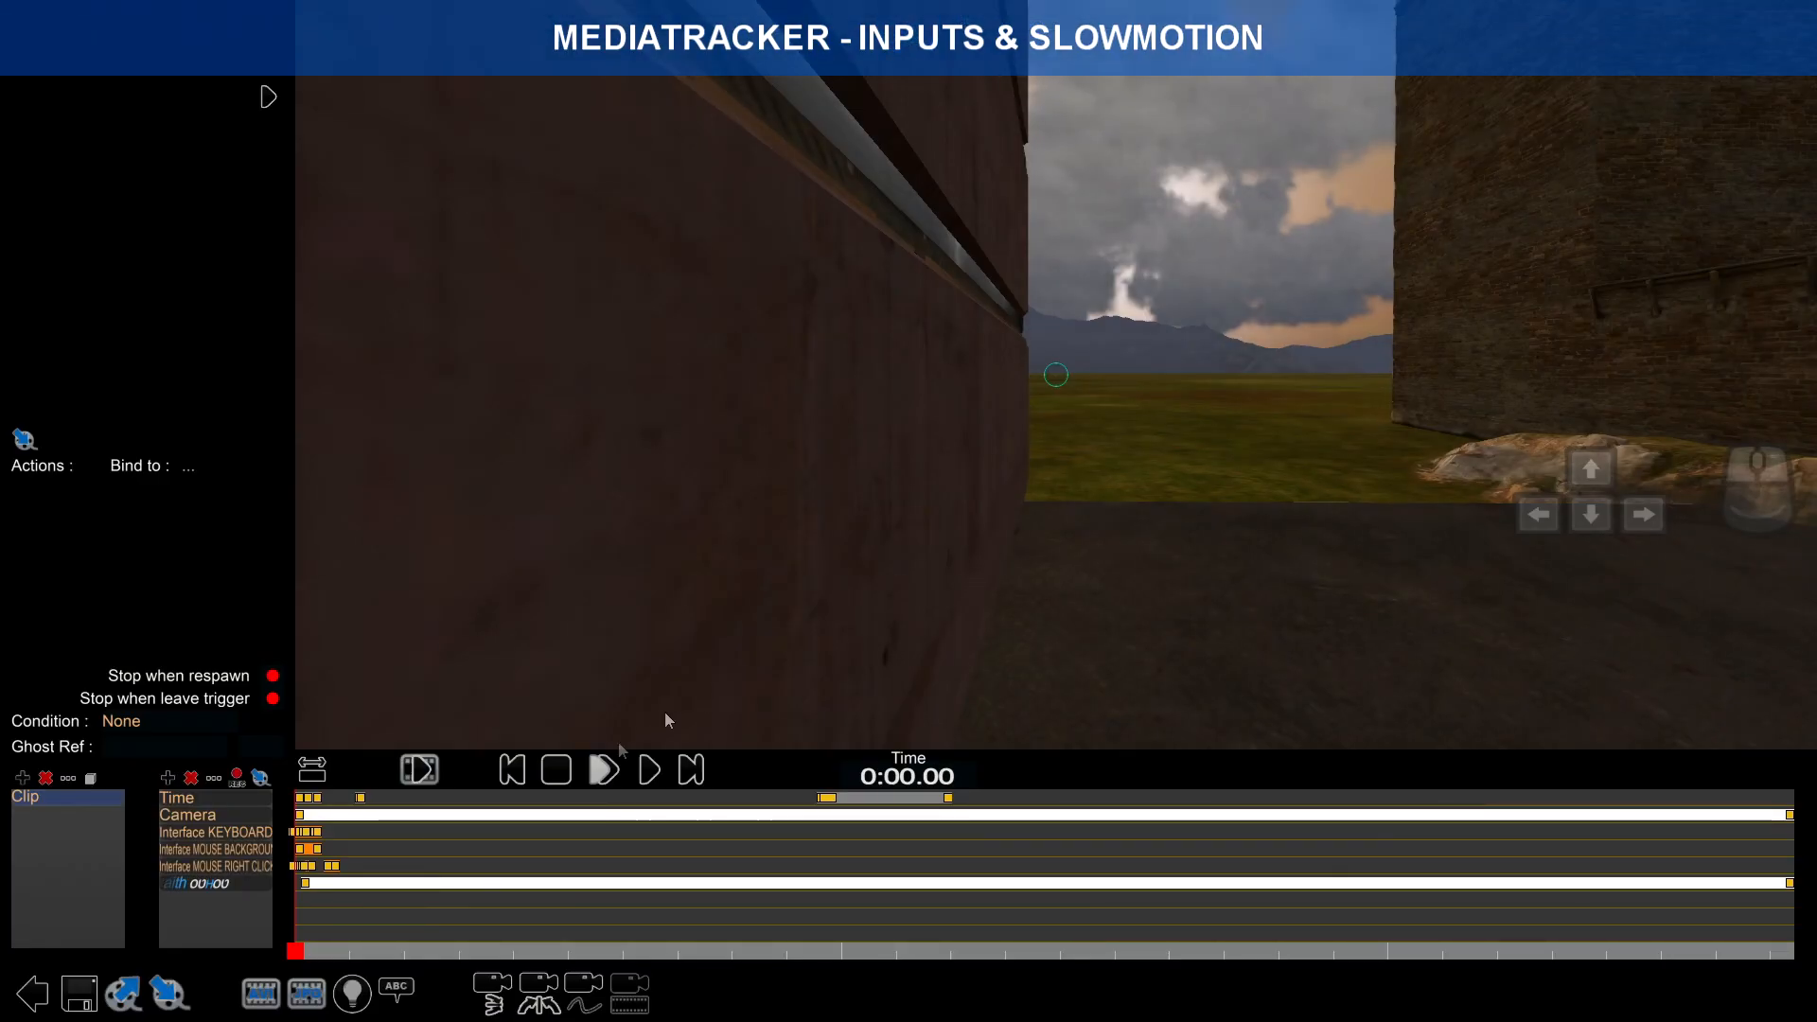
# Step: Rename the first clip in the clip list to 'Clip #1'
pyautogui.scroll(4, 675, 863)
pyautogui.scroll(5, 675, 865)
pyautogui.moveTo(1049, 853); pyautogui.dragTo(954, 862, button='right')
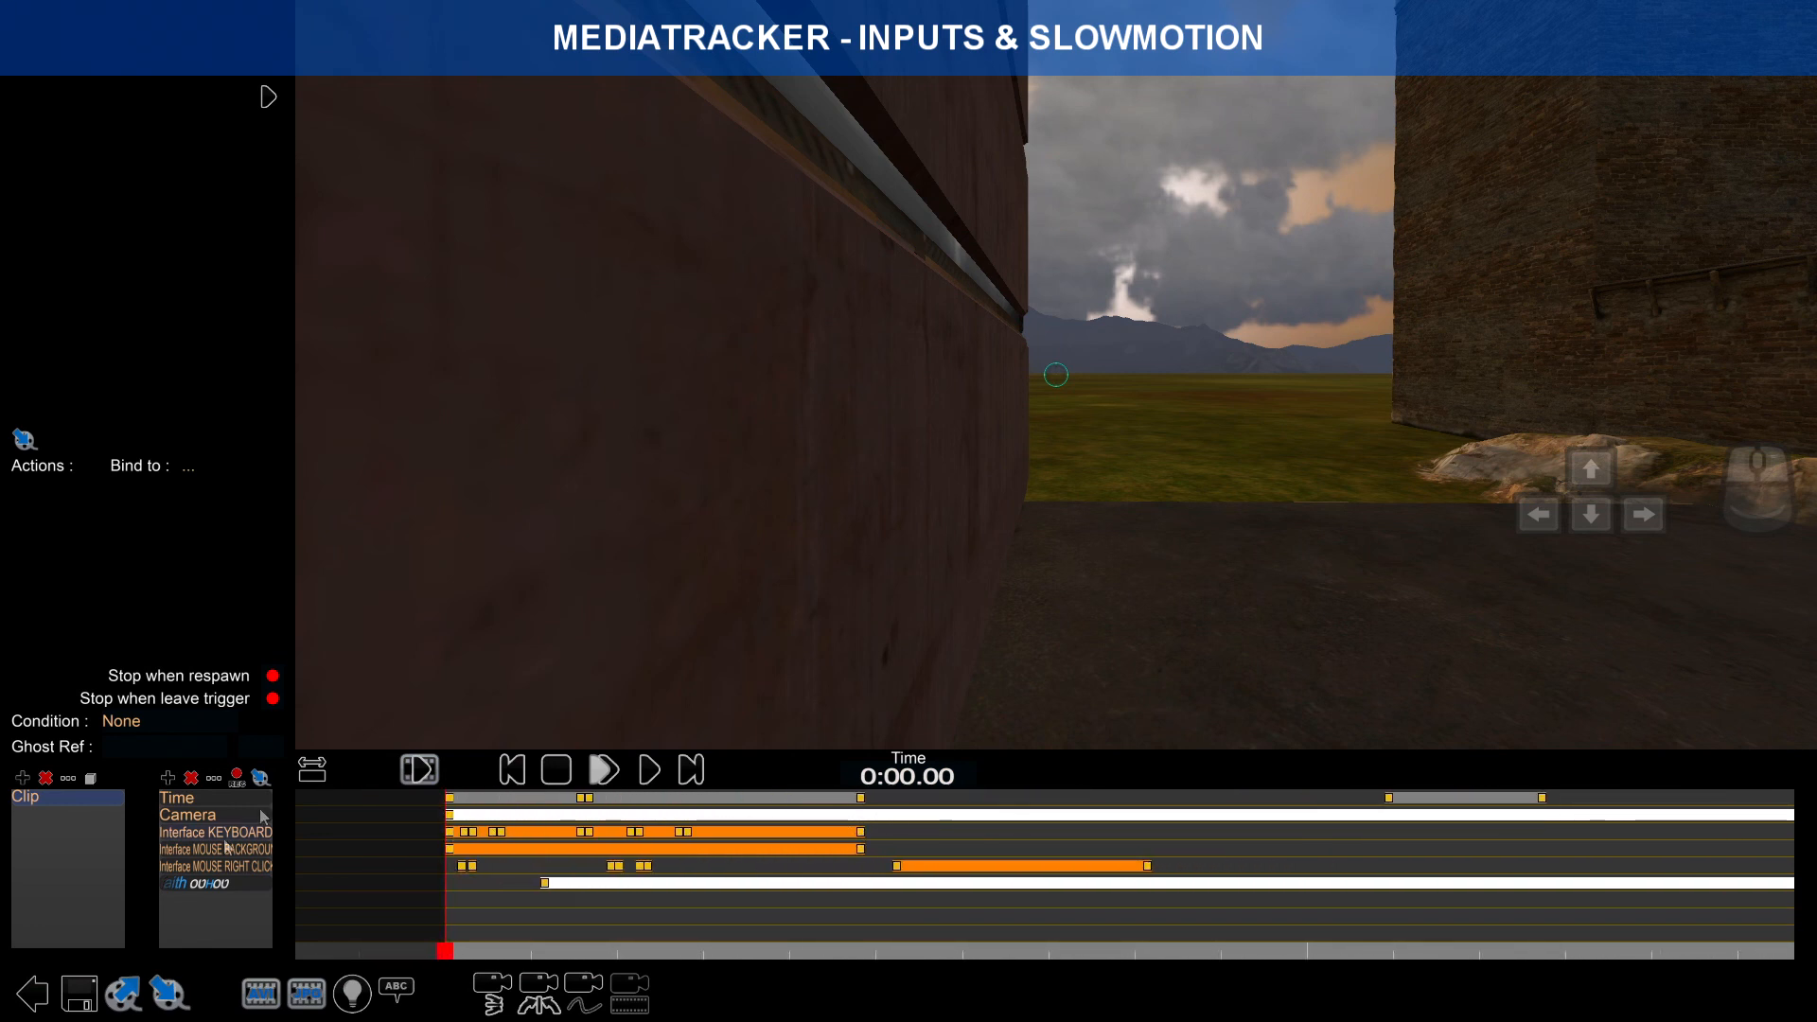
pyautogui.doubleClick(76, 800)
pyautogui.write('#')
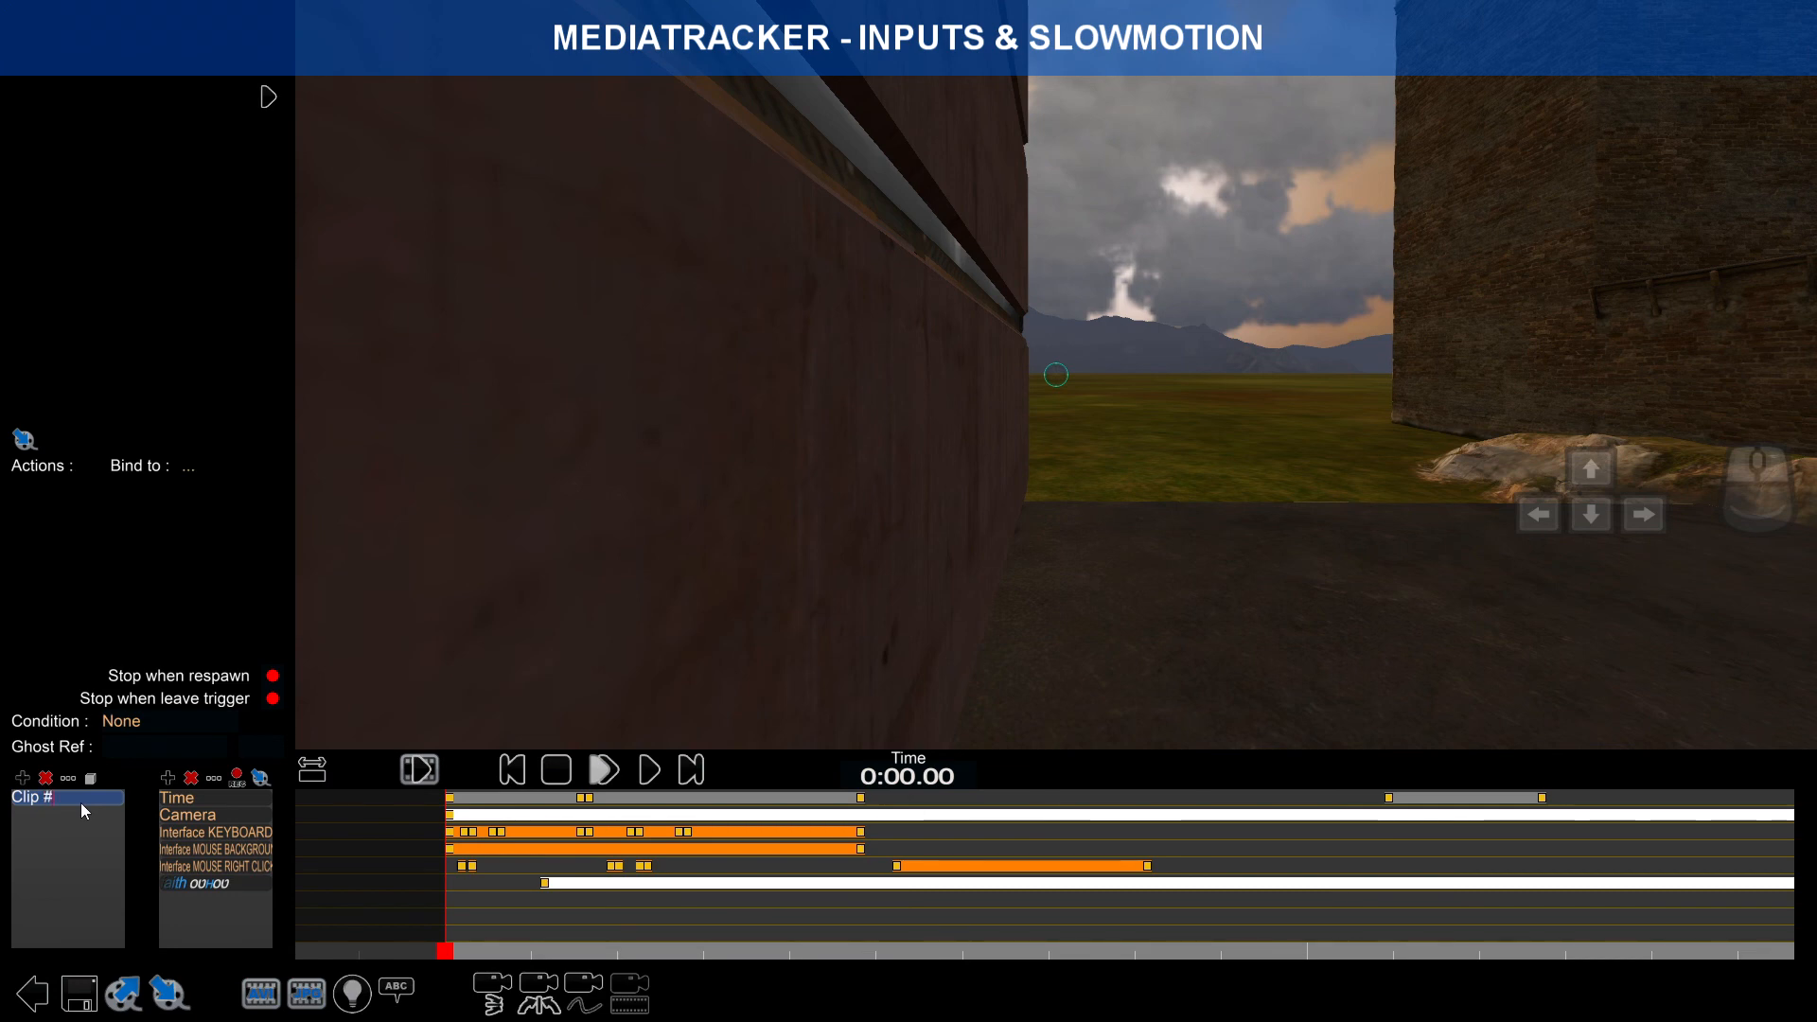
pyautogui.write('1')
pyautogui.press('Return')
# Step: Add a new clip and name it 'Clip #2'
pyautogui.click(22, 778)
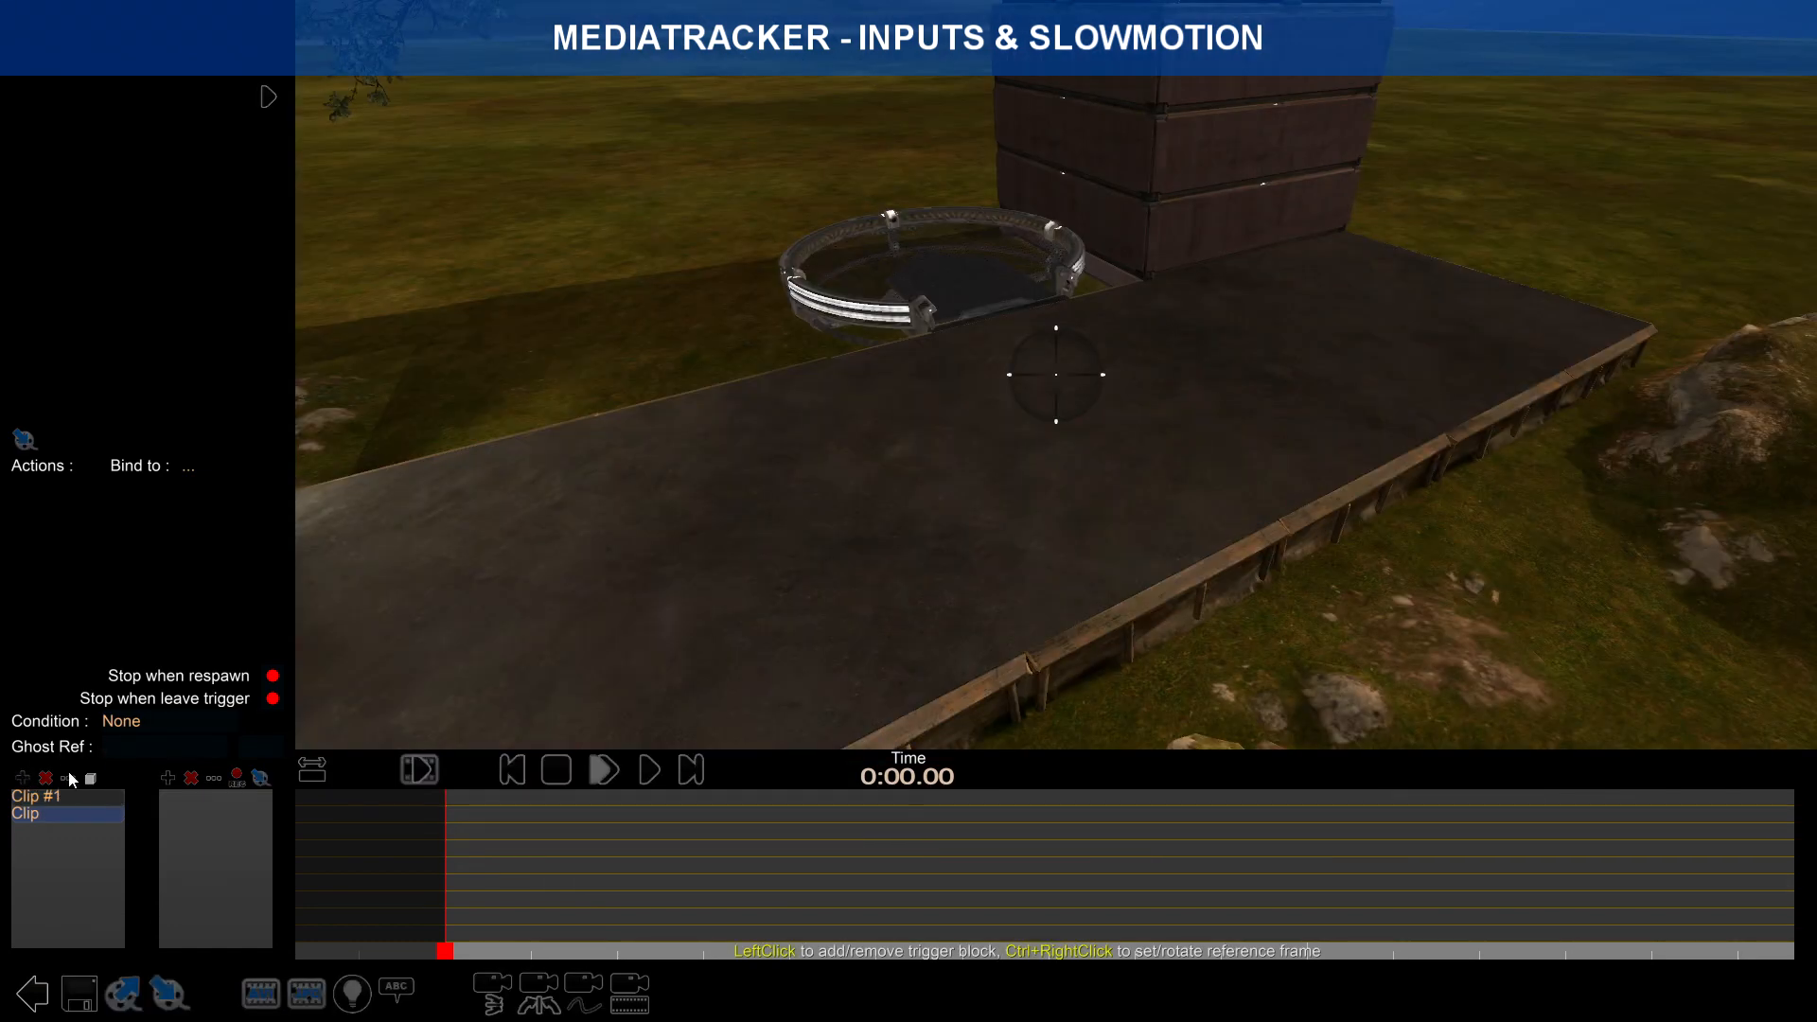
pyautogui.click(71, 778)
pyautogui.write('#2')
pyautogui.press('Return')
# Step: Place Clip #2's trigger blocks along the platform edge
pyautogui.click(91, 779)
pyautogui.moveTo(911, 498); pyautogui.dragTo(1270, 479, button='right')
pyautogui.scroll(2, 1271, 479)
pyautogui.scroll(-1, 1271, 479)
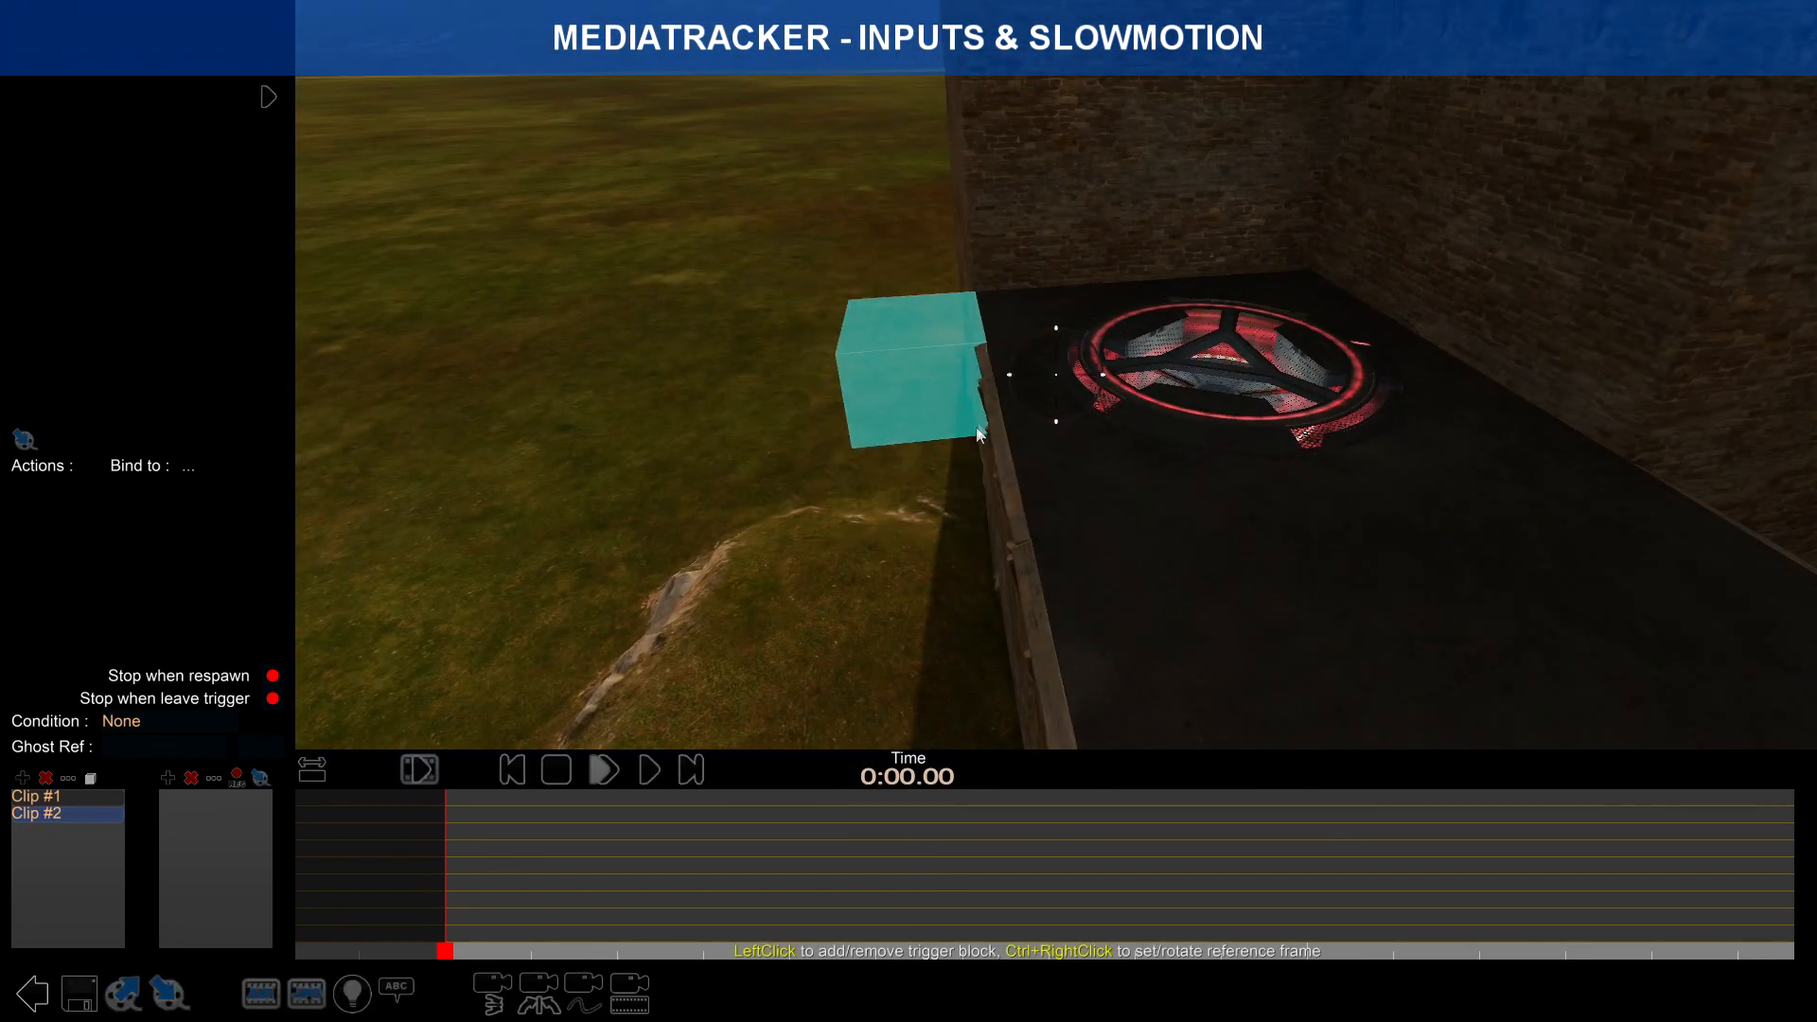
pyautogui.moveTo(1140, 398); pyautogui.dragTo(1198, 499, button='right')
pyautogui.scroll(1, 1199, 499)
pyautogui.scroll(-1, 1198, 499)
# Step: Enlarge the trigger area leftward and across the green blocks at the platform edge
pyautogui.moveTo(956, 363); pyautogui.dragTo(511, 458)
pyautogui.scroll(1, 604, 433)
pyautogui.moveTo(511, 459); pyautogui.dragTo(1486, 633, button='right')
pyautogui.scroll(-1, 1486, 638)
pyautogui.moveTo(1229, 564); pyautogui.dragTo(999, 534)
pyautogui.scroll(-1, 1000, 542)
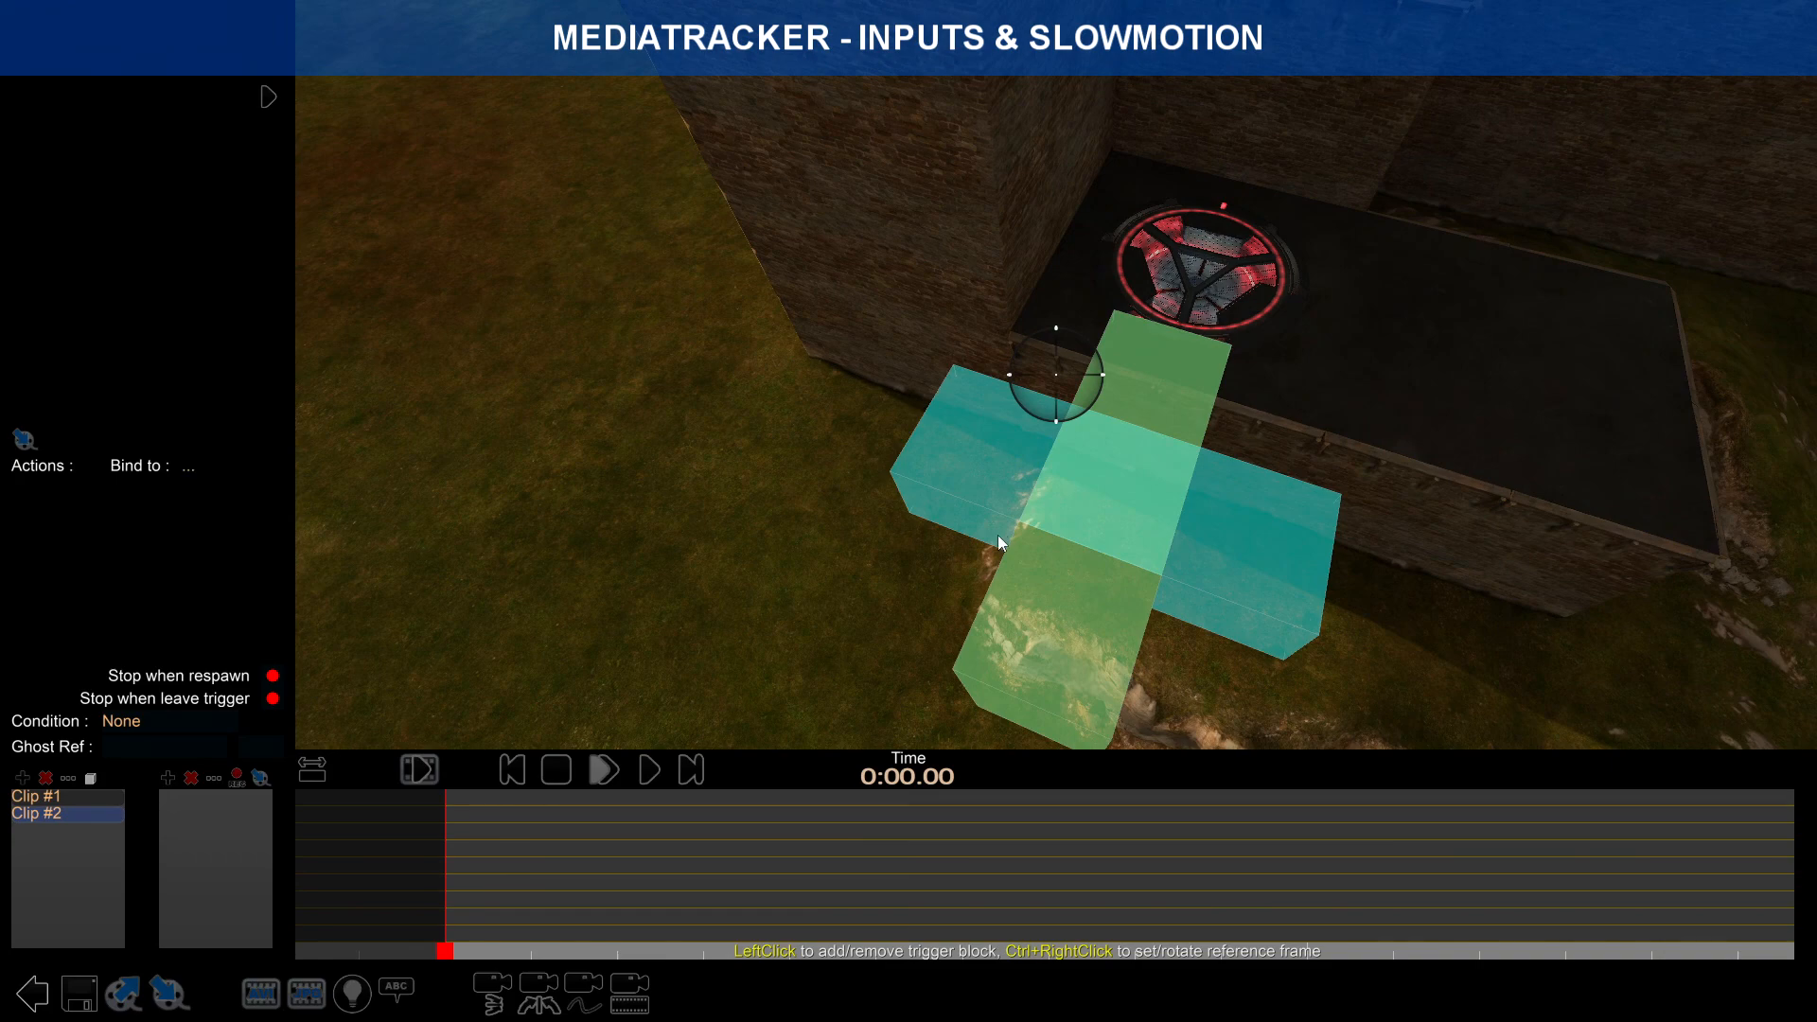
pyautogui.moveTo(1000, 534); pyautogui.dragTo(1015, 476, button='right')
pyautogui.scroll(-2, 1036, 463)
pyautogui.scroll(2, 1065, 369)
pyautogui.scroll(-2, 1014, 475)
pyautogui.scroll(2, 811, 536)
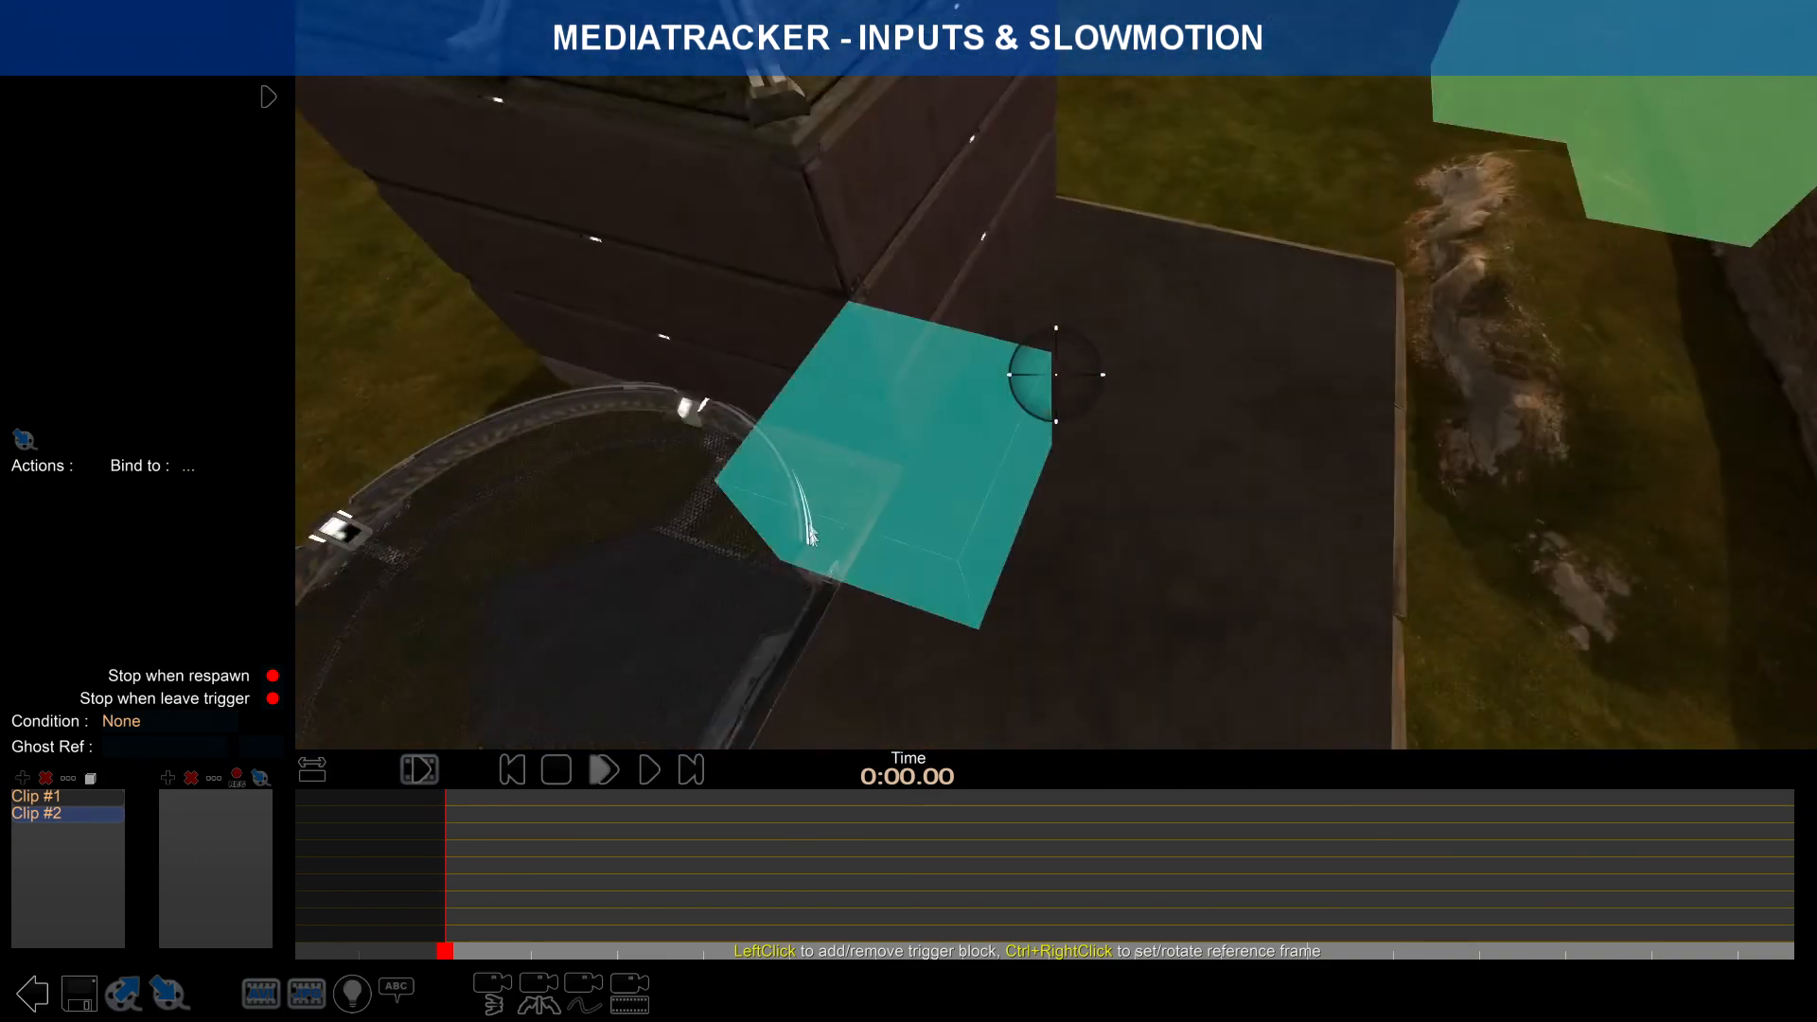
pyautogui.scroll(-1, 390, 594)
# Step: Exit trigger editing and select Clip #1 again
pyautogui.click(91, 778)
pyautogui.scroll(2, 758, 487)
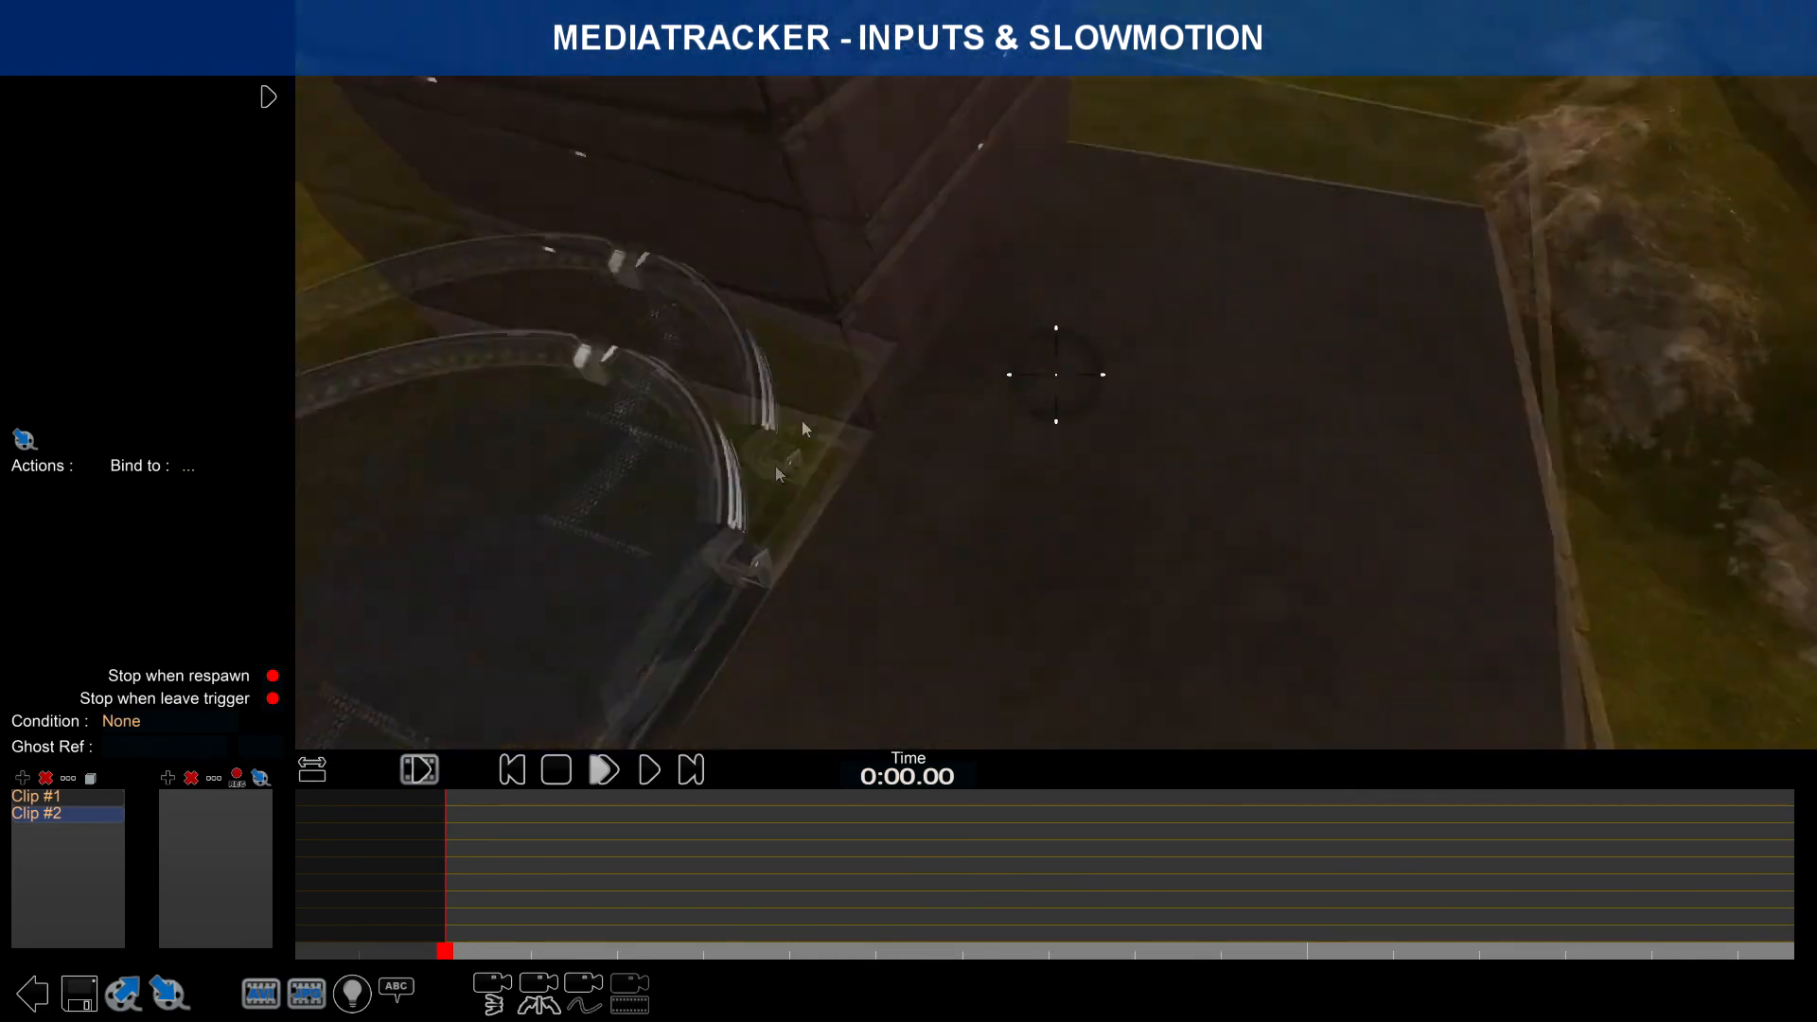
pyautogui.scroll(-2, 758, 495)
pyautogui.moveTo(758, 495); pyautogui.dragTo(940, 315, button='right')
pyautogui.click(82, 797)
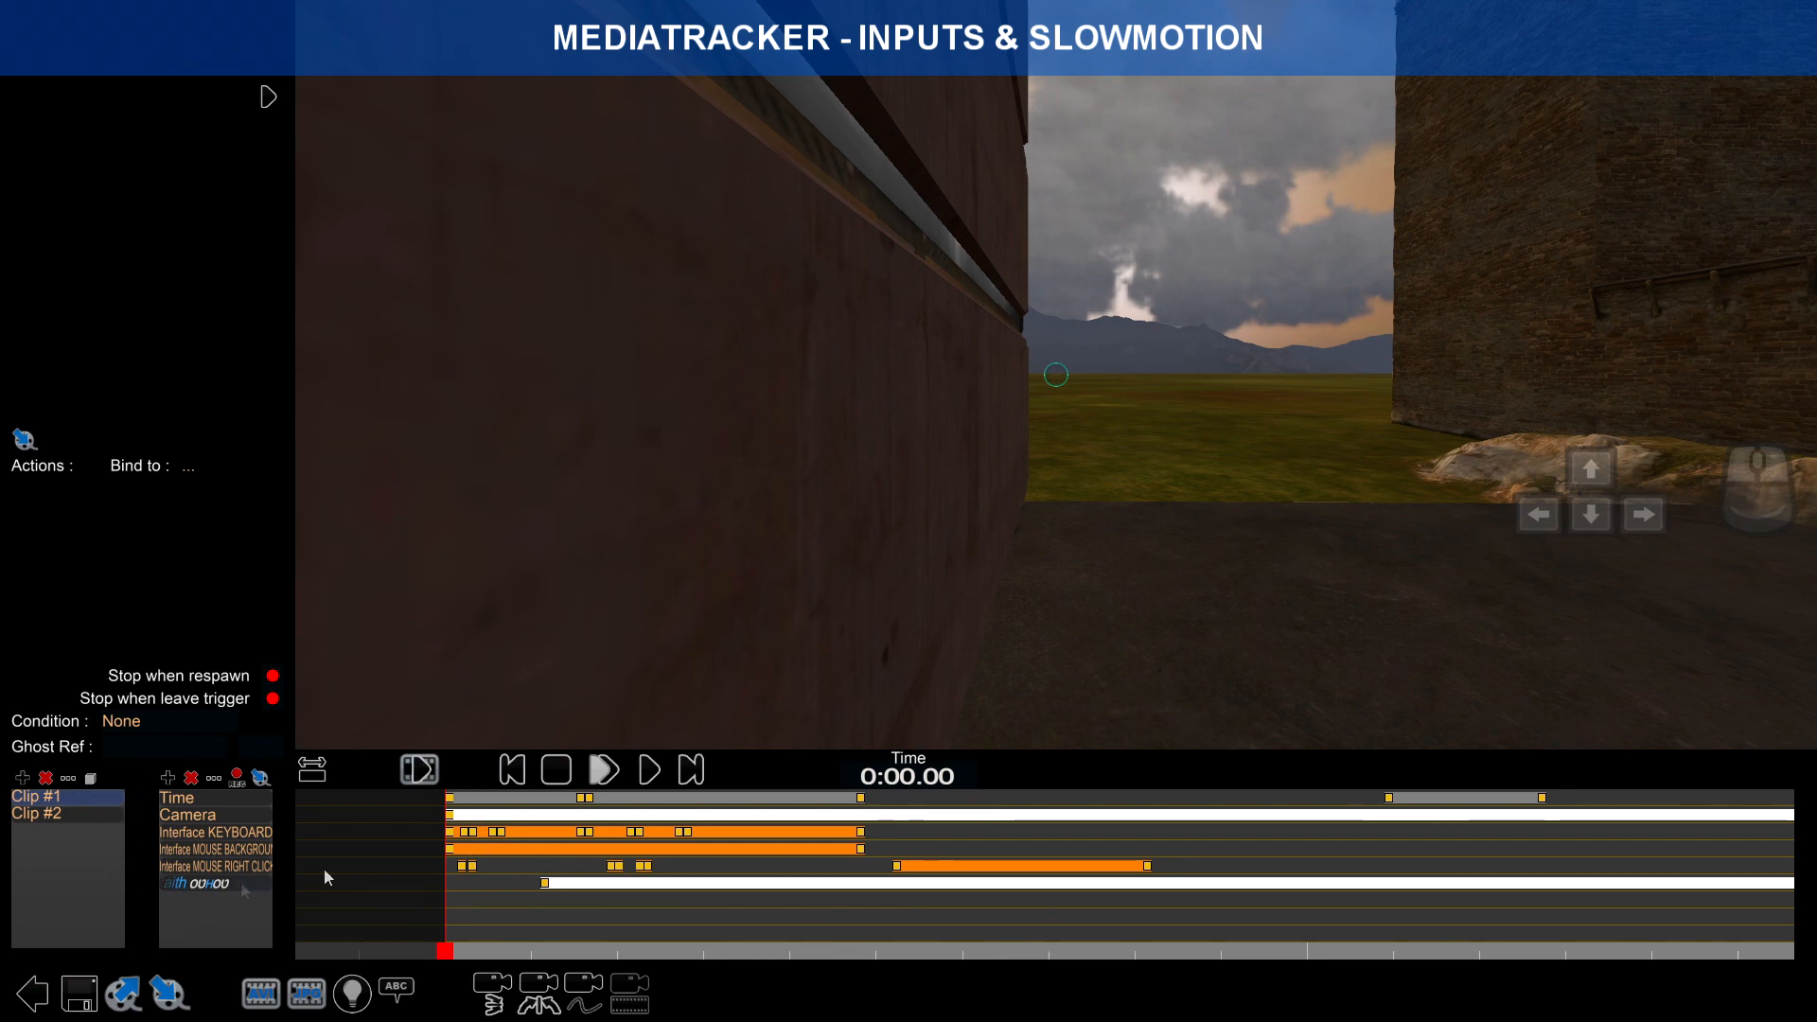
# Step: Reselect Clip #1, play it back, and stop at about 0:05.60
pyautogui.click(118, 814)
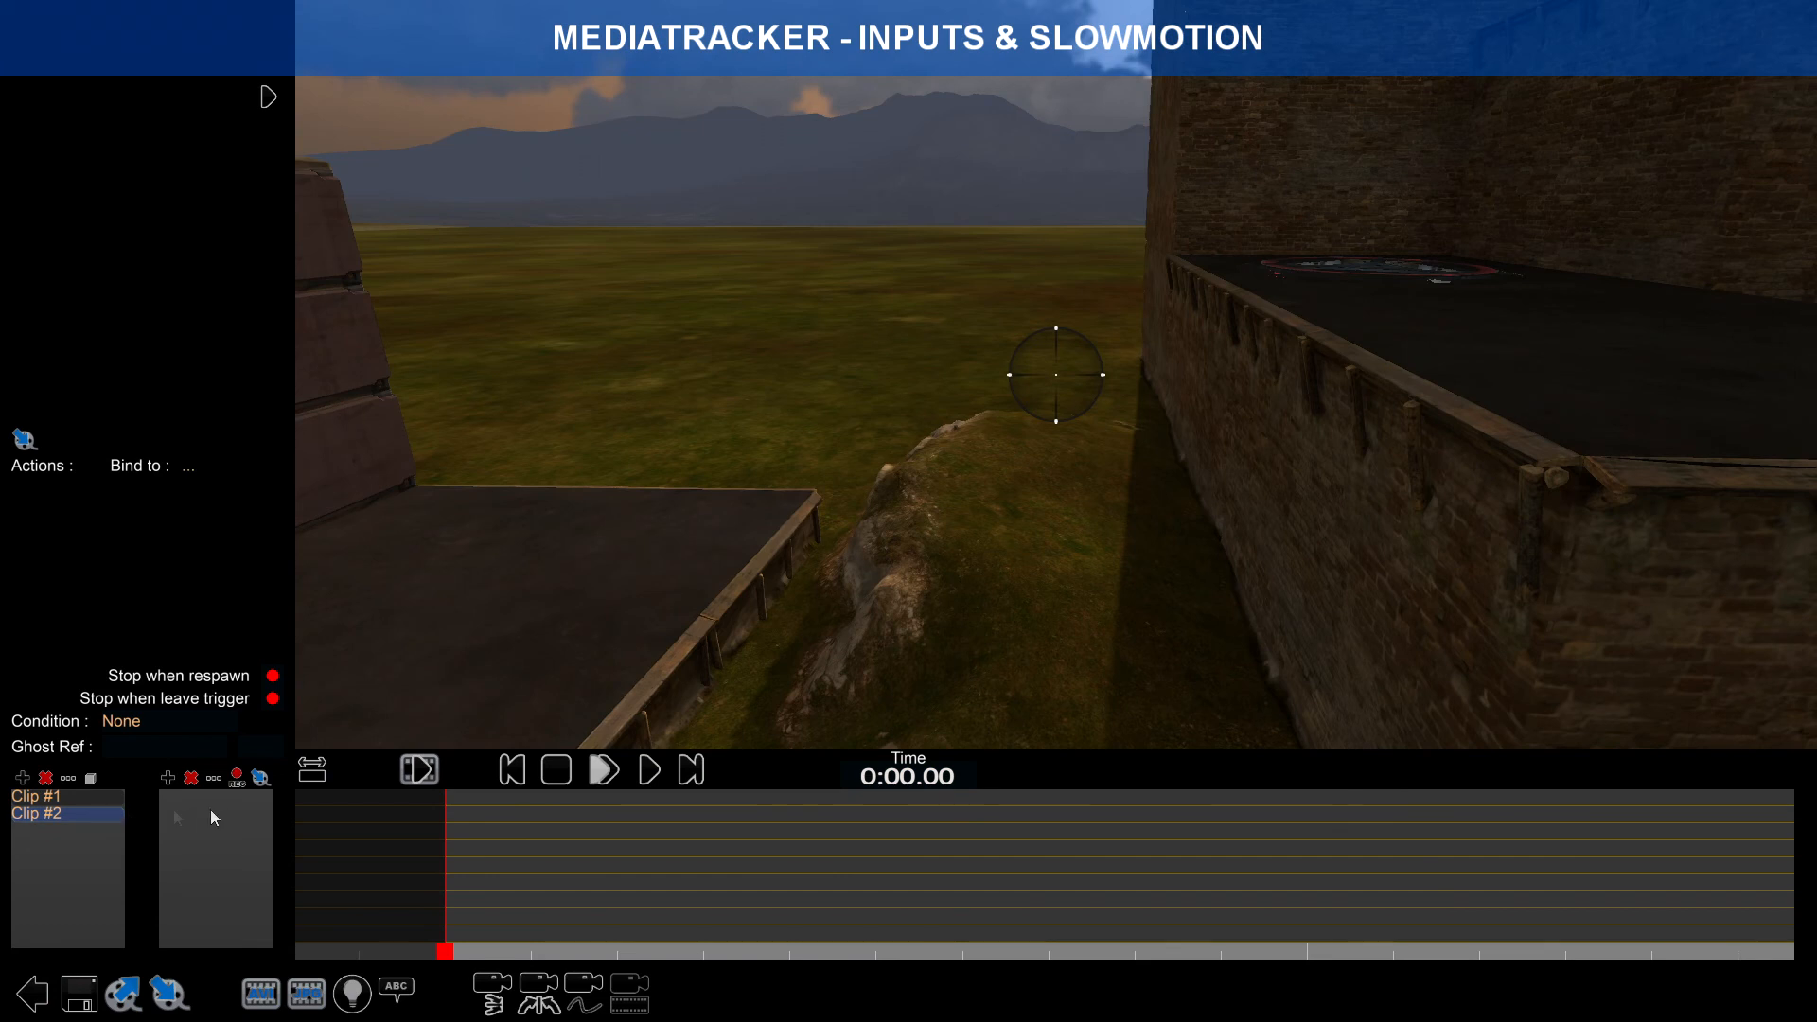
pyautogui.click(111, 800)
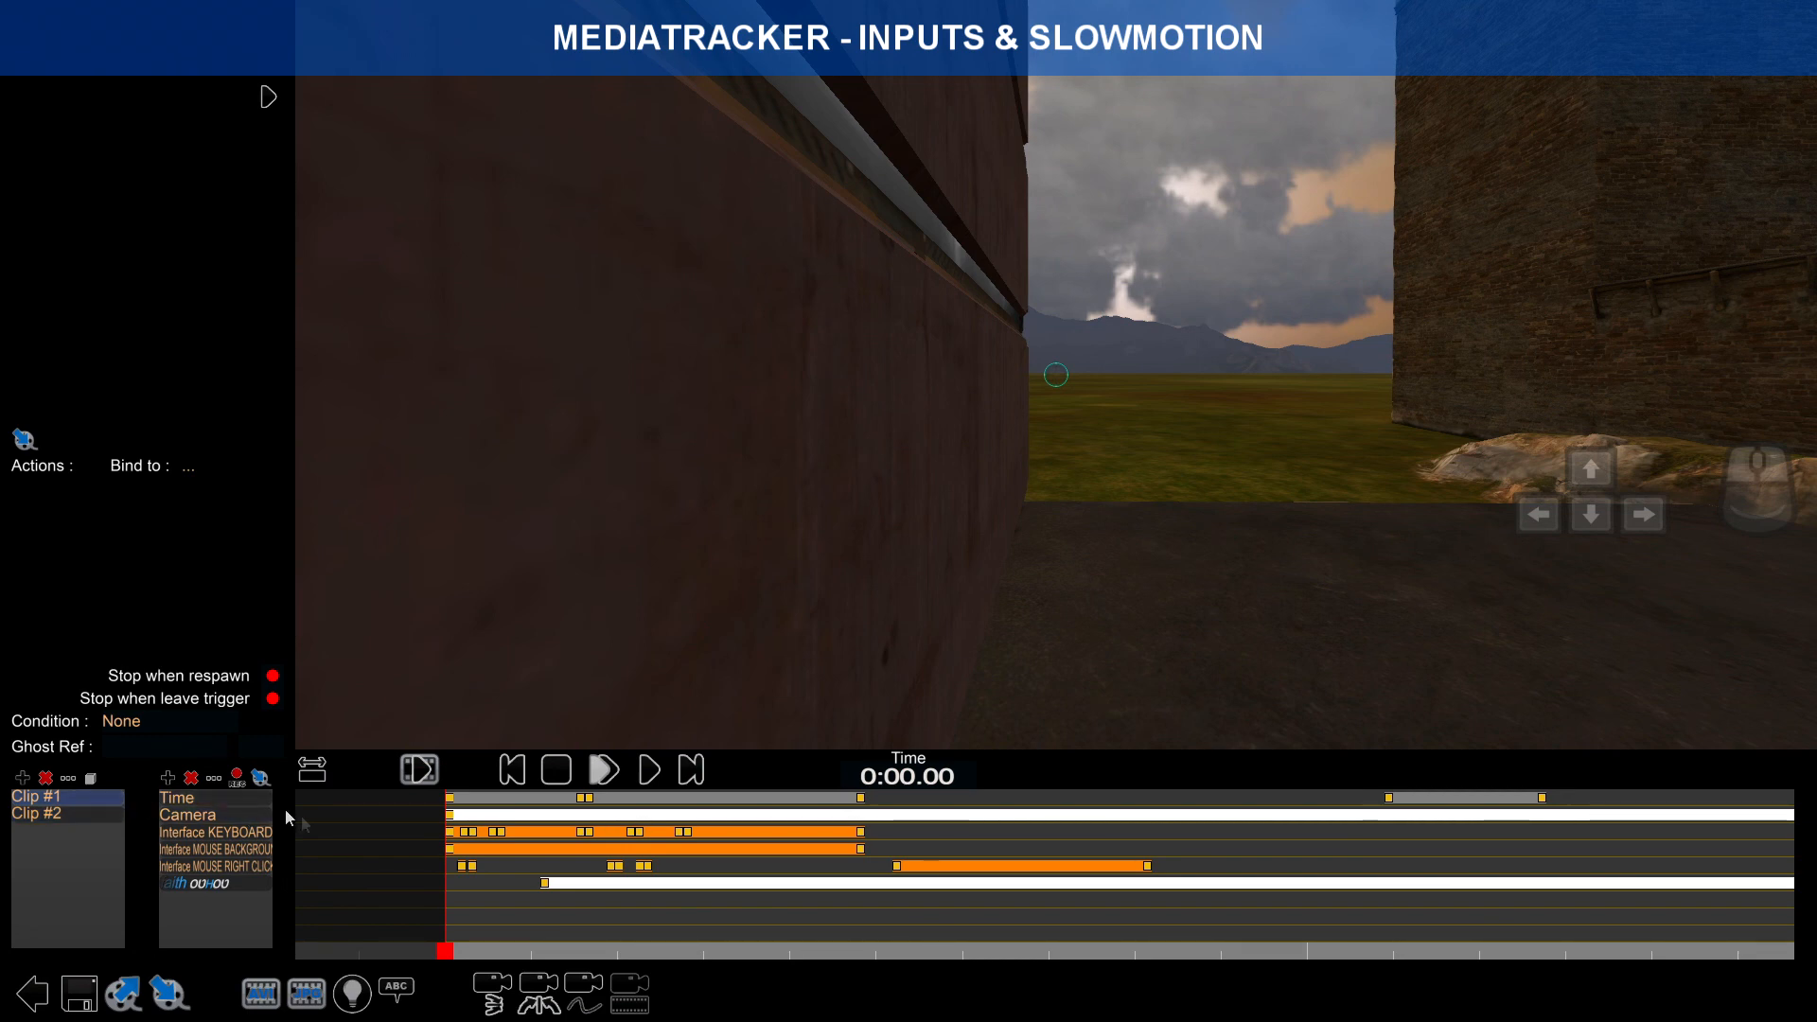
pyautogui.click(649, 770)
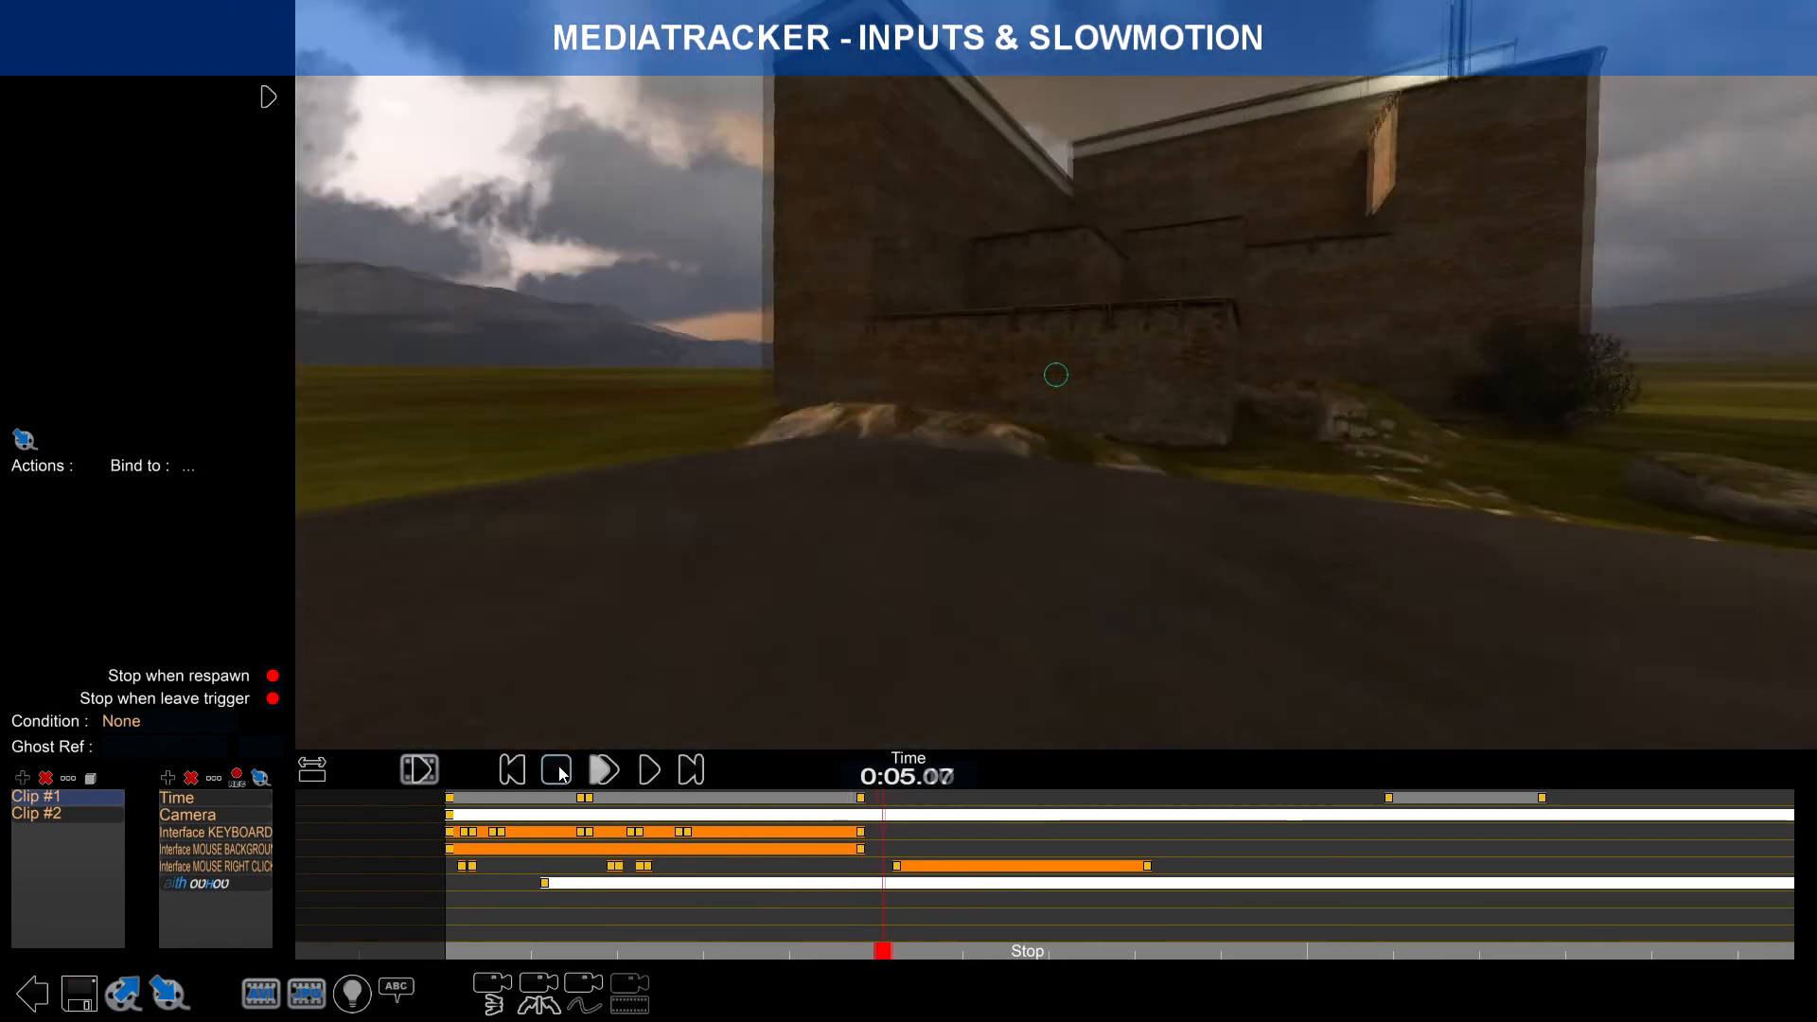
pyautogui.click(558, 772)
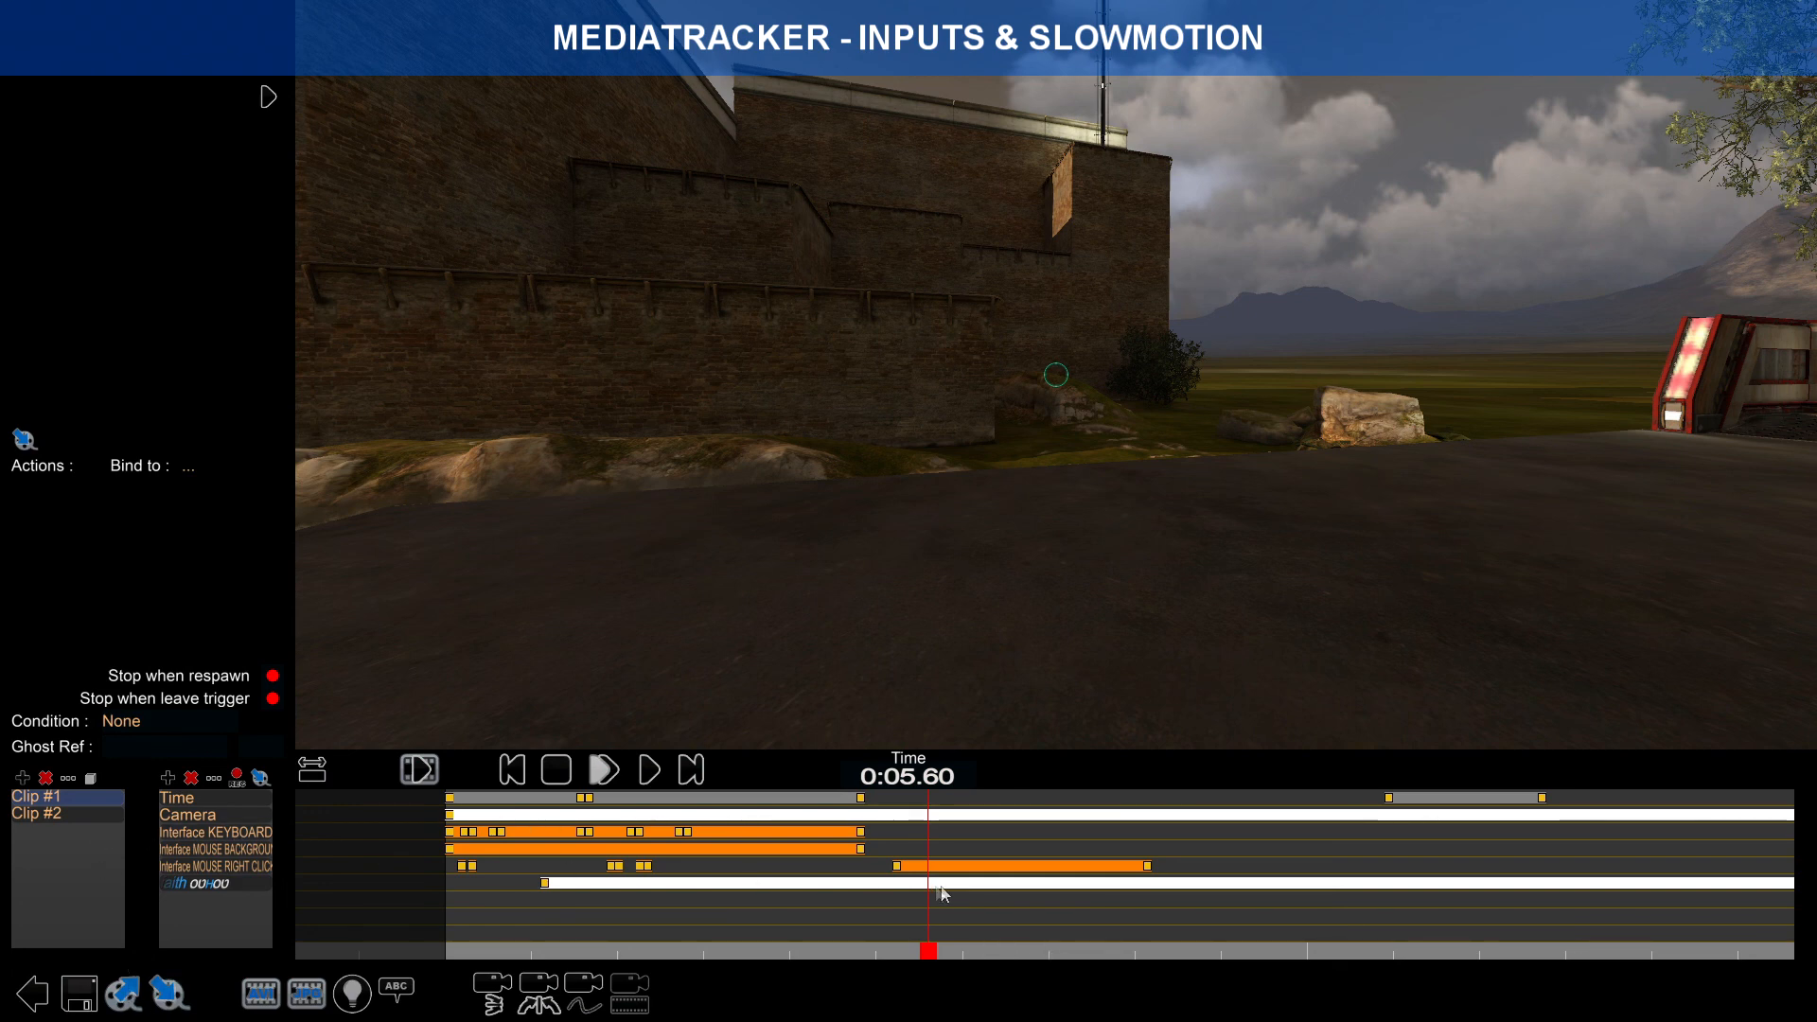
# Step: Inspect the Camera, ghost, Time, keyboard and mouse overlay blocks' properties
pyautogui.moveTo(1084, 885)
pyautogui.mouseDown(button='right')
pyautogui.moveTo(681, 883)
pyautogui.moveTo(1058, 886)
pyautogui.mouseUp(button='right')
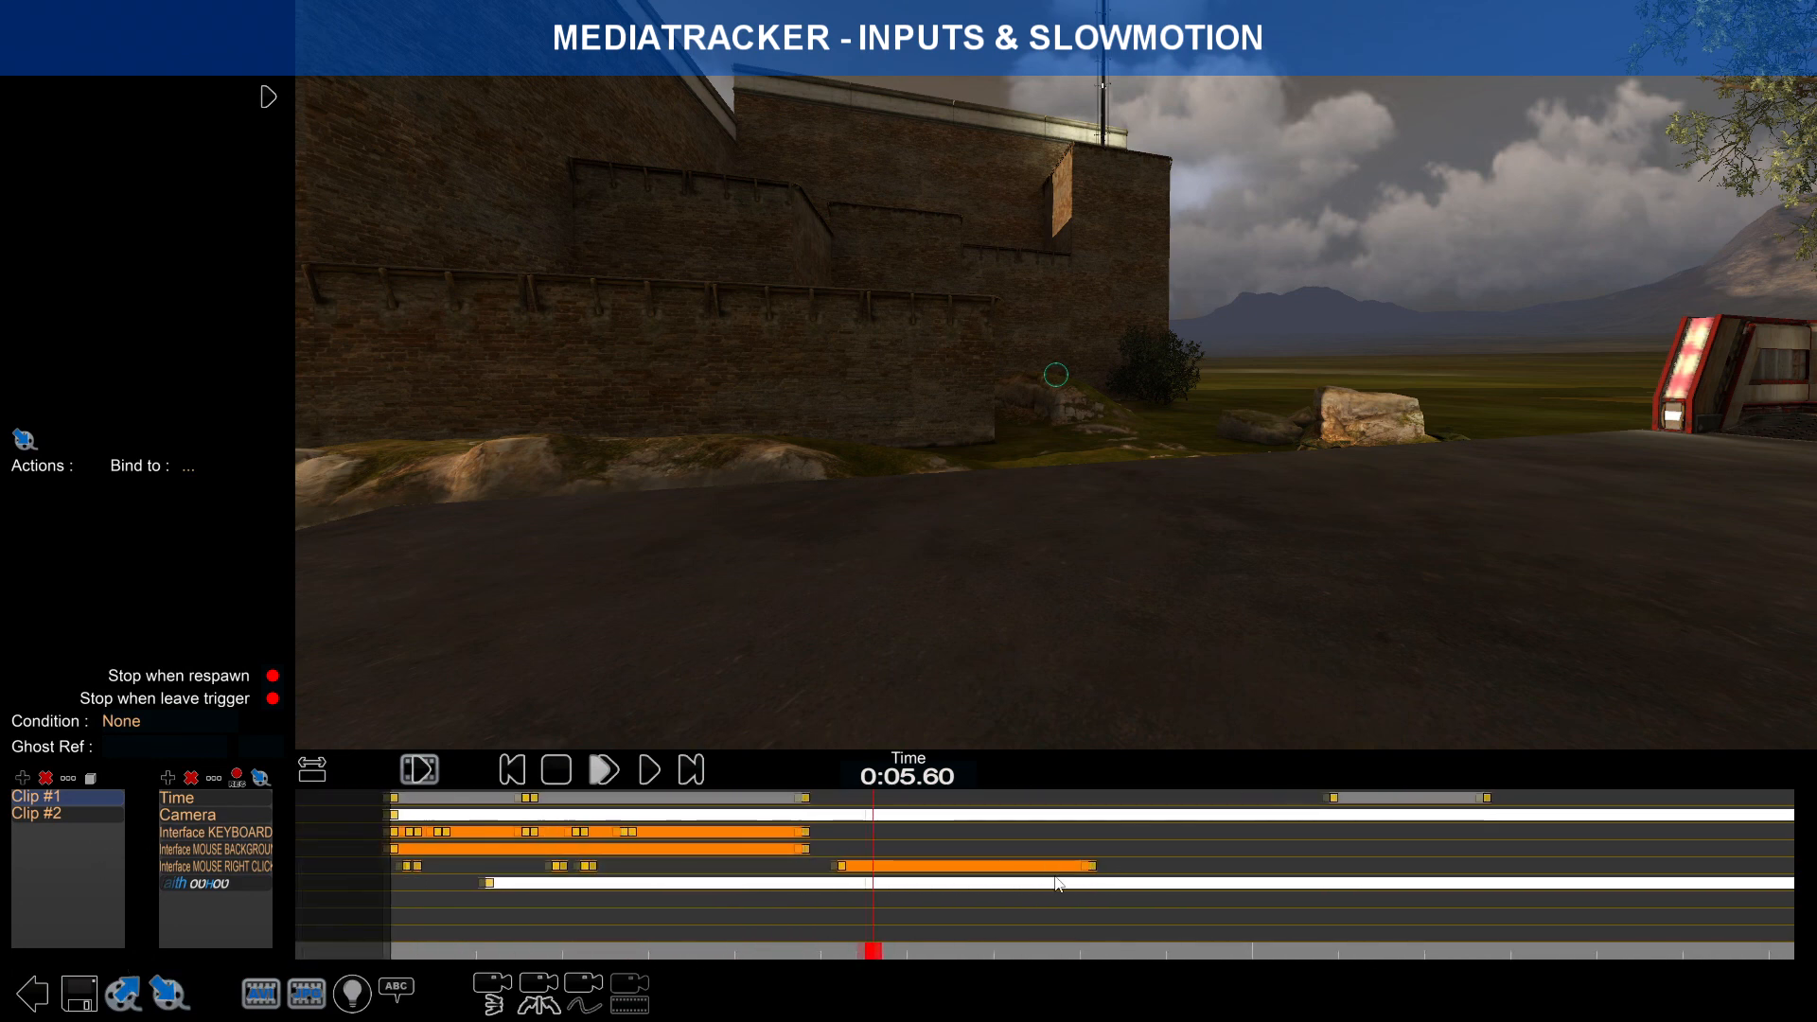
pyautogui.click(837, 819)
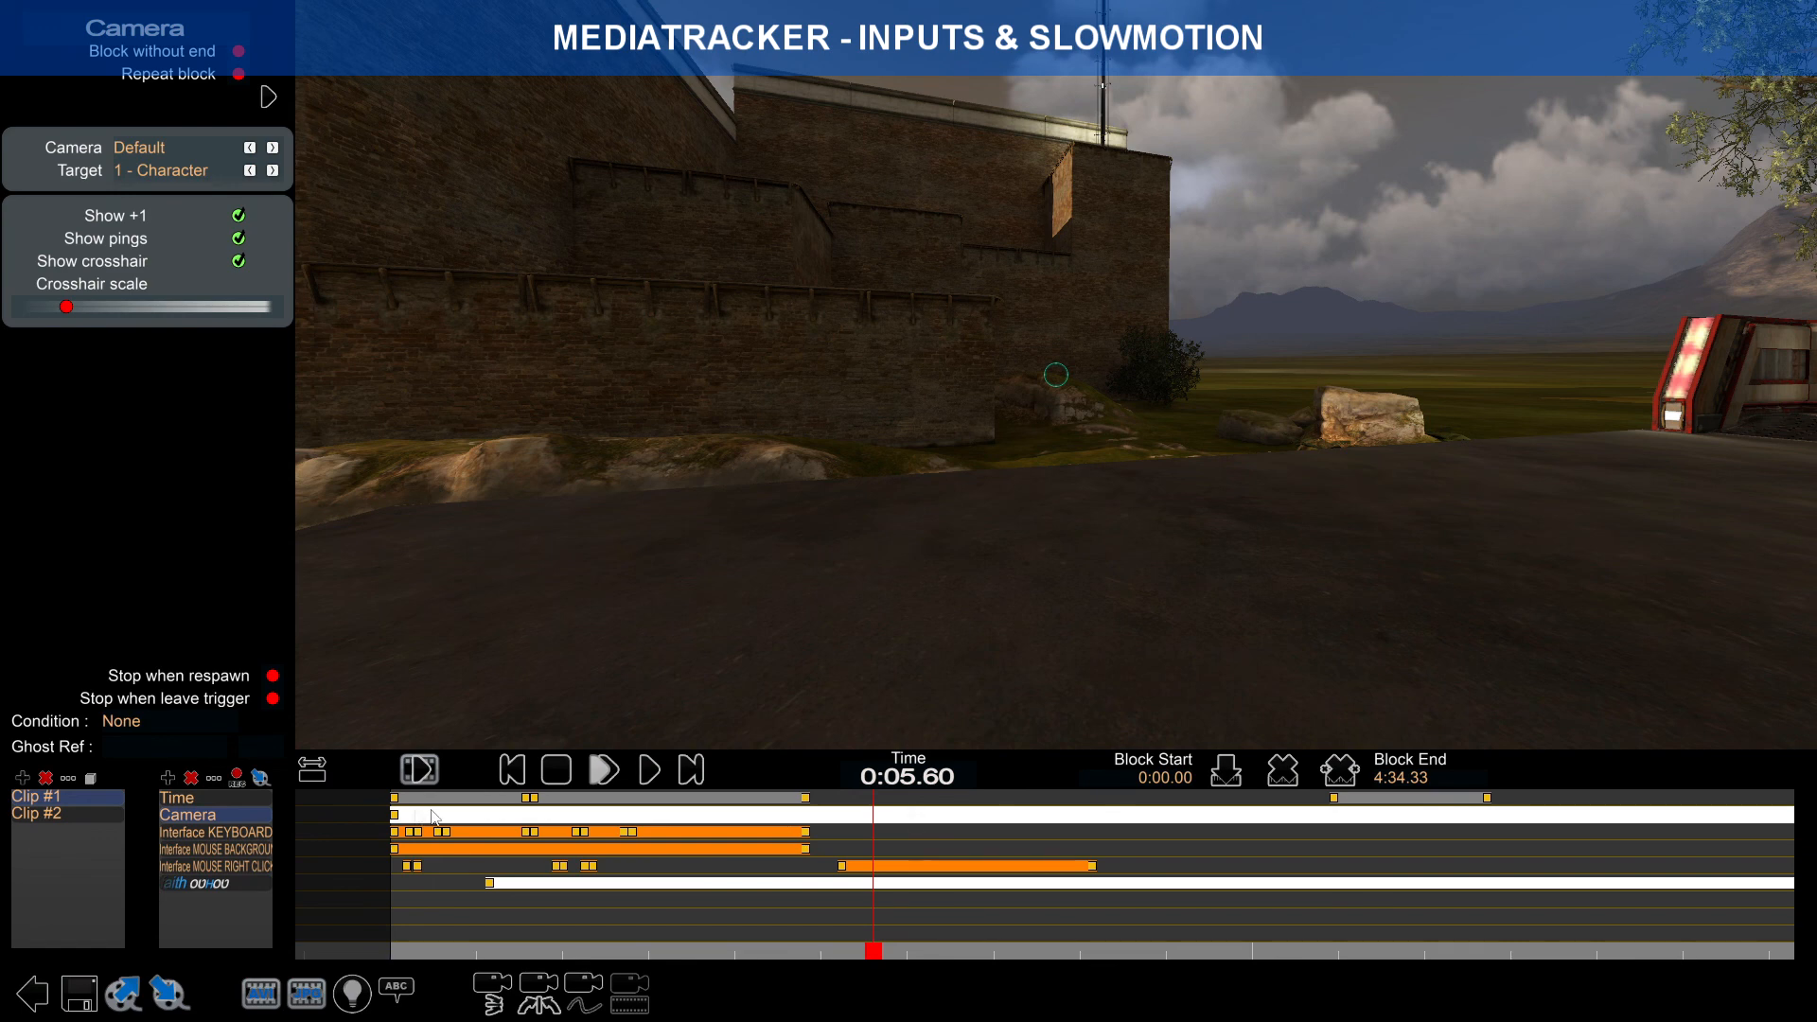
pyautogui.click(706, 886)
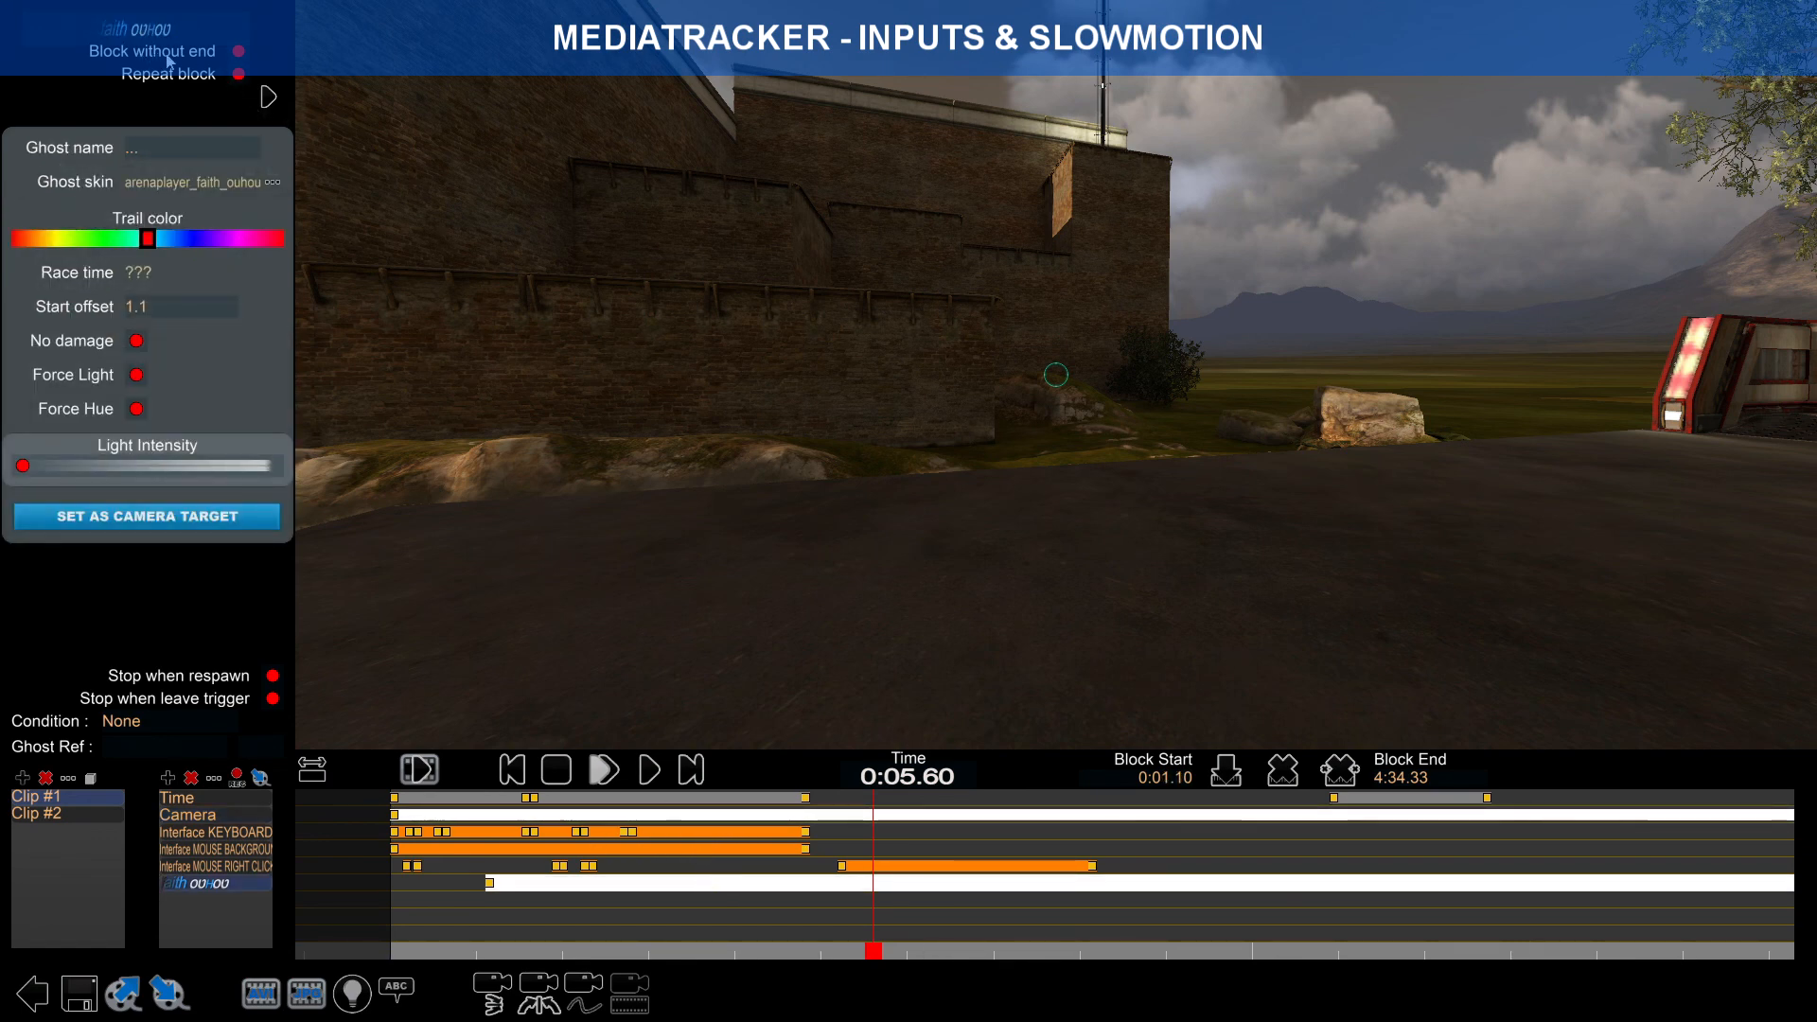
pyautogui.click(720, 798)
pyautogui.click(722, 815)
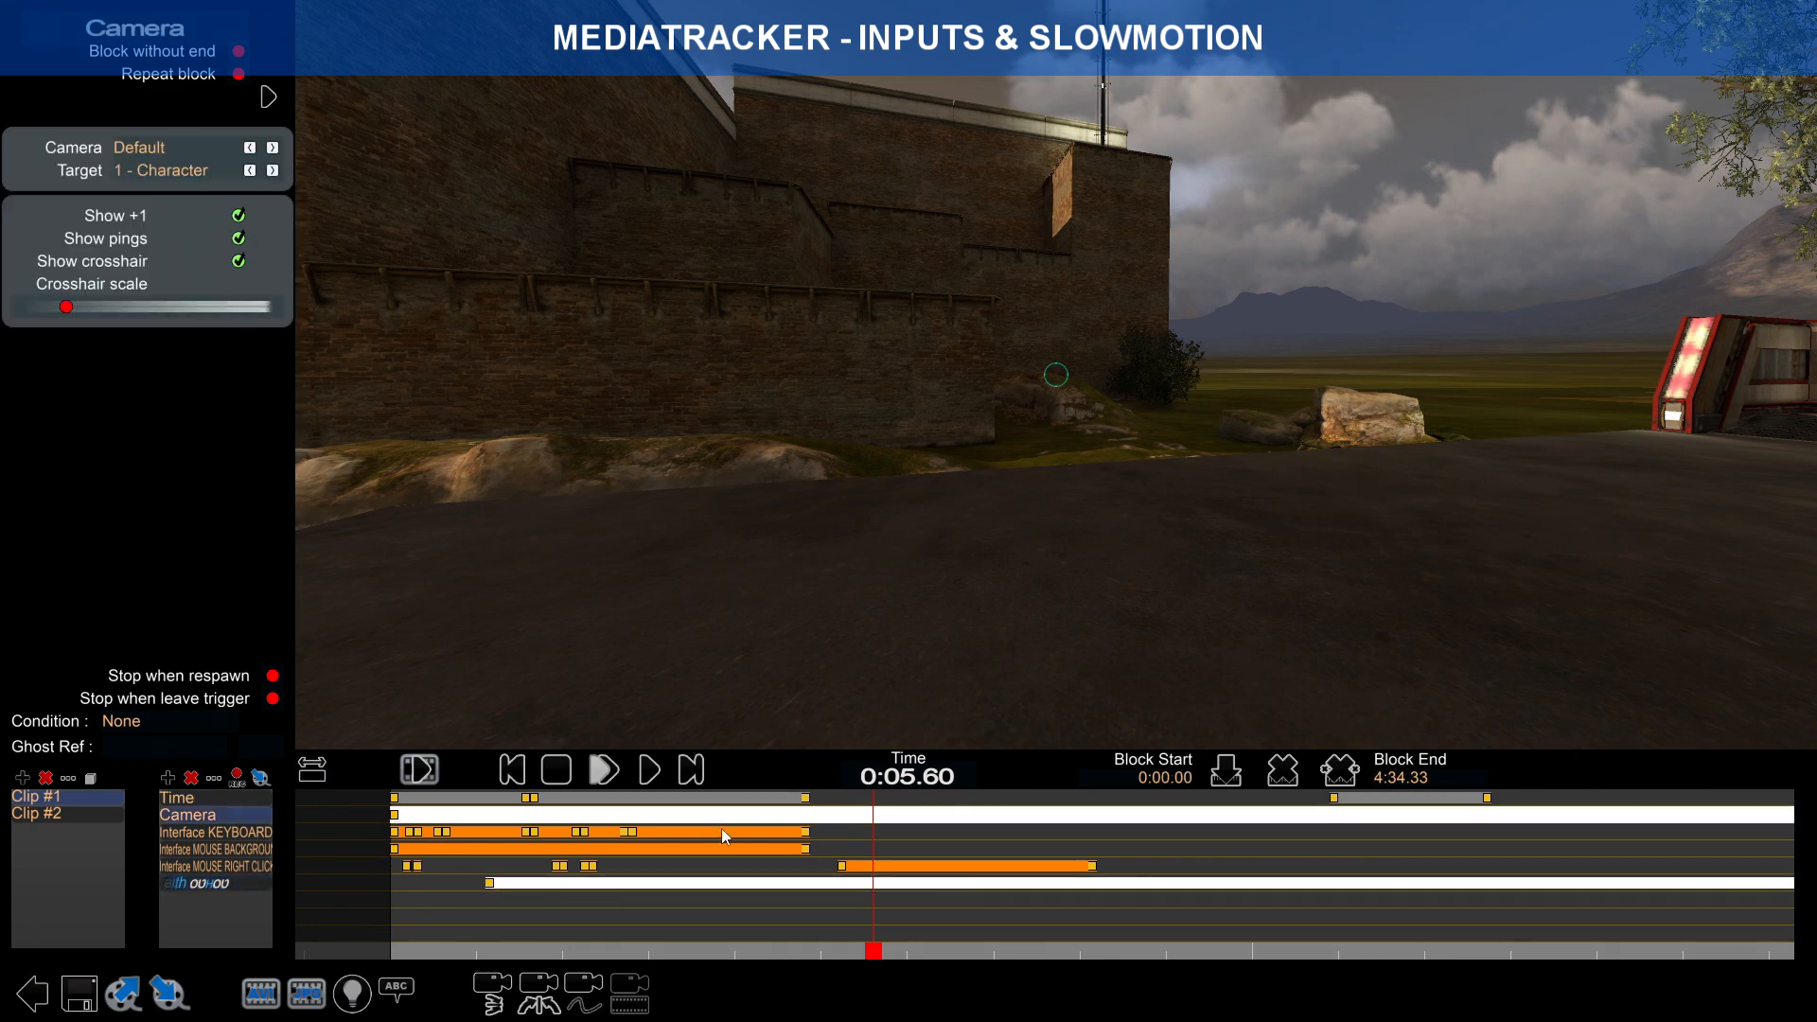
pyautogui.click(722, 831)
pyautogui.click(713, 847)
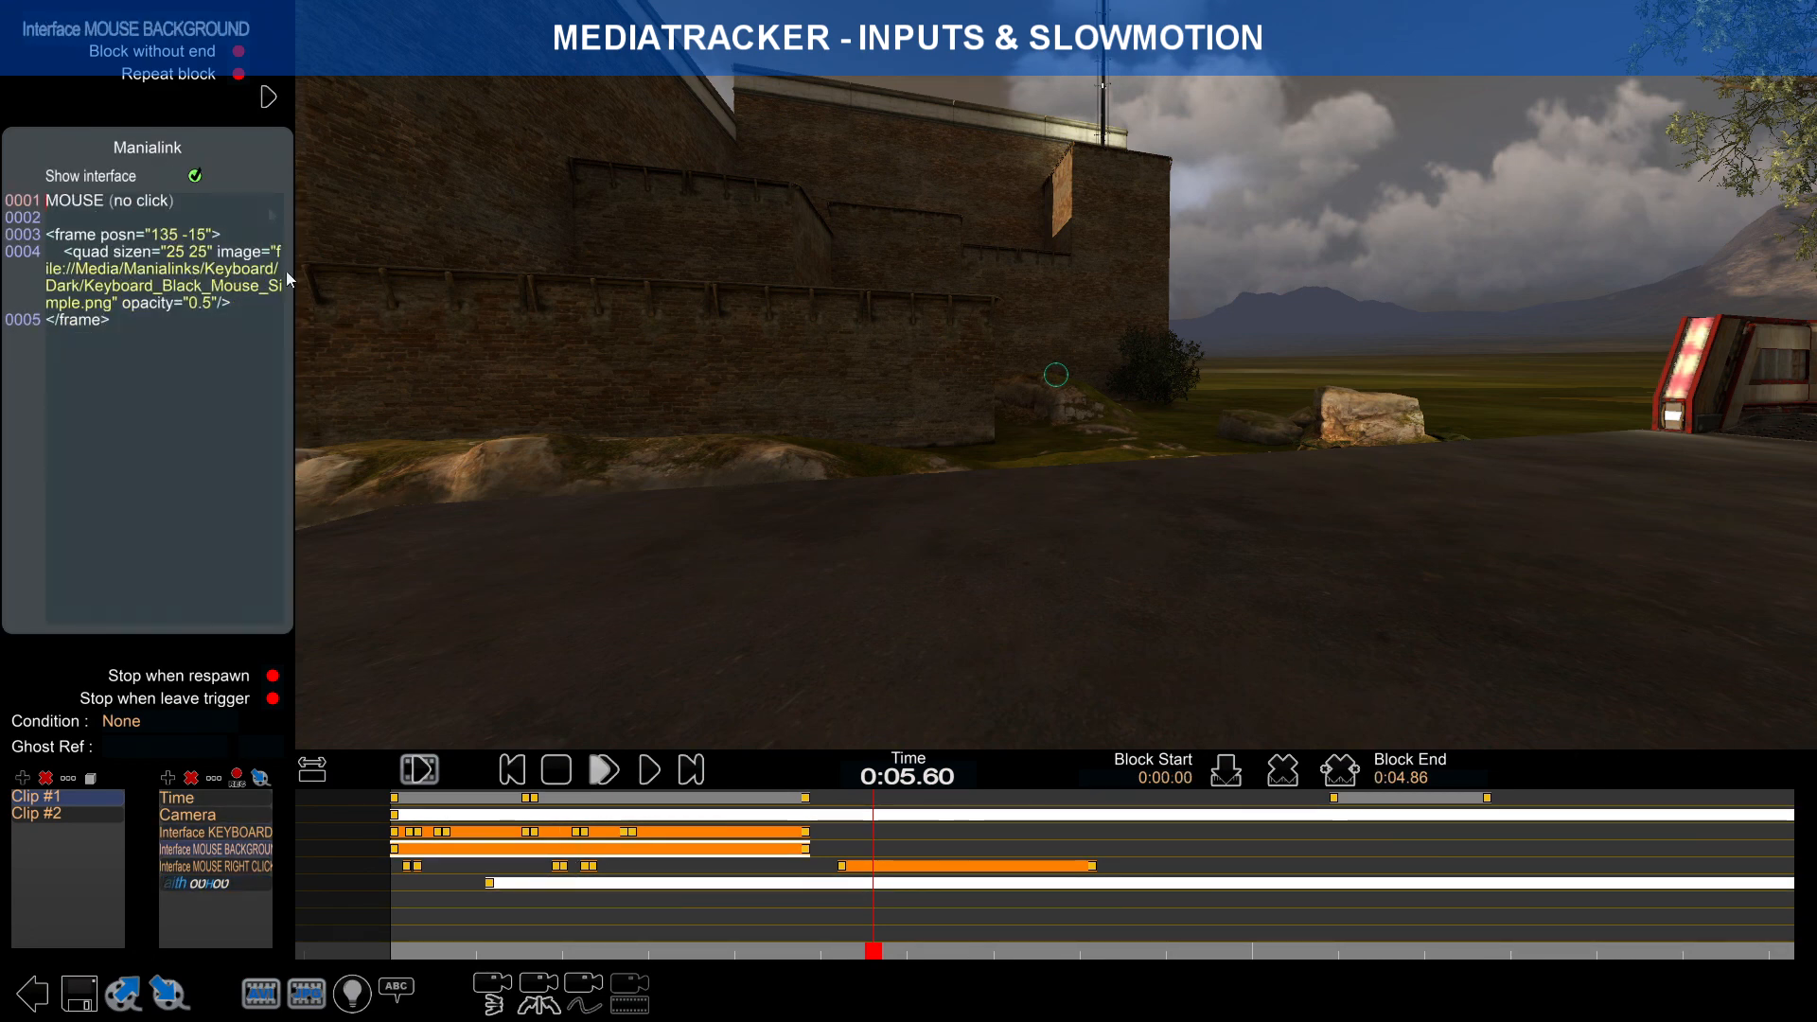
pyautogui.scroll(3, 524, 895)
pyautogui.click(598, 867)
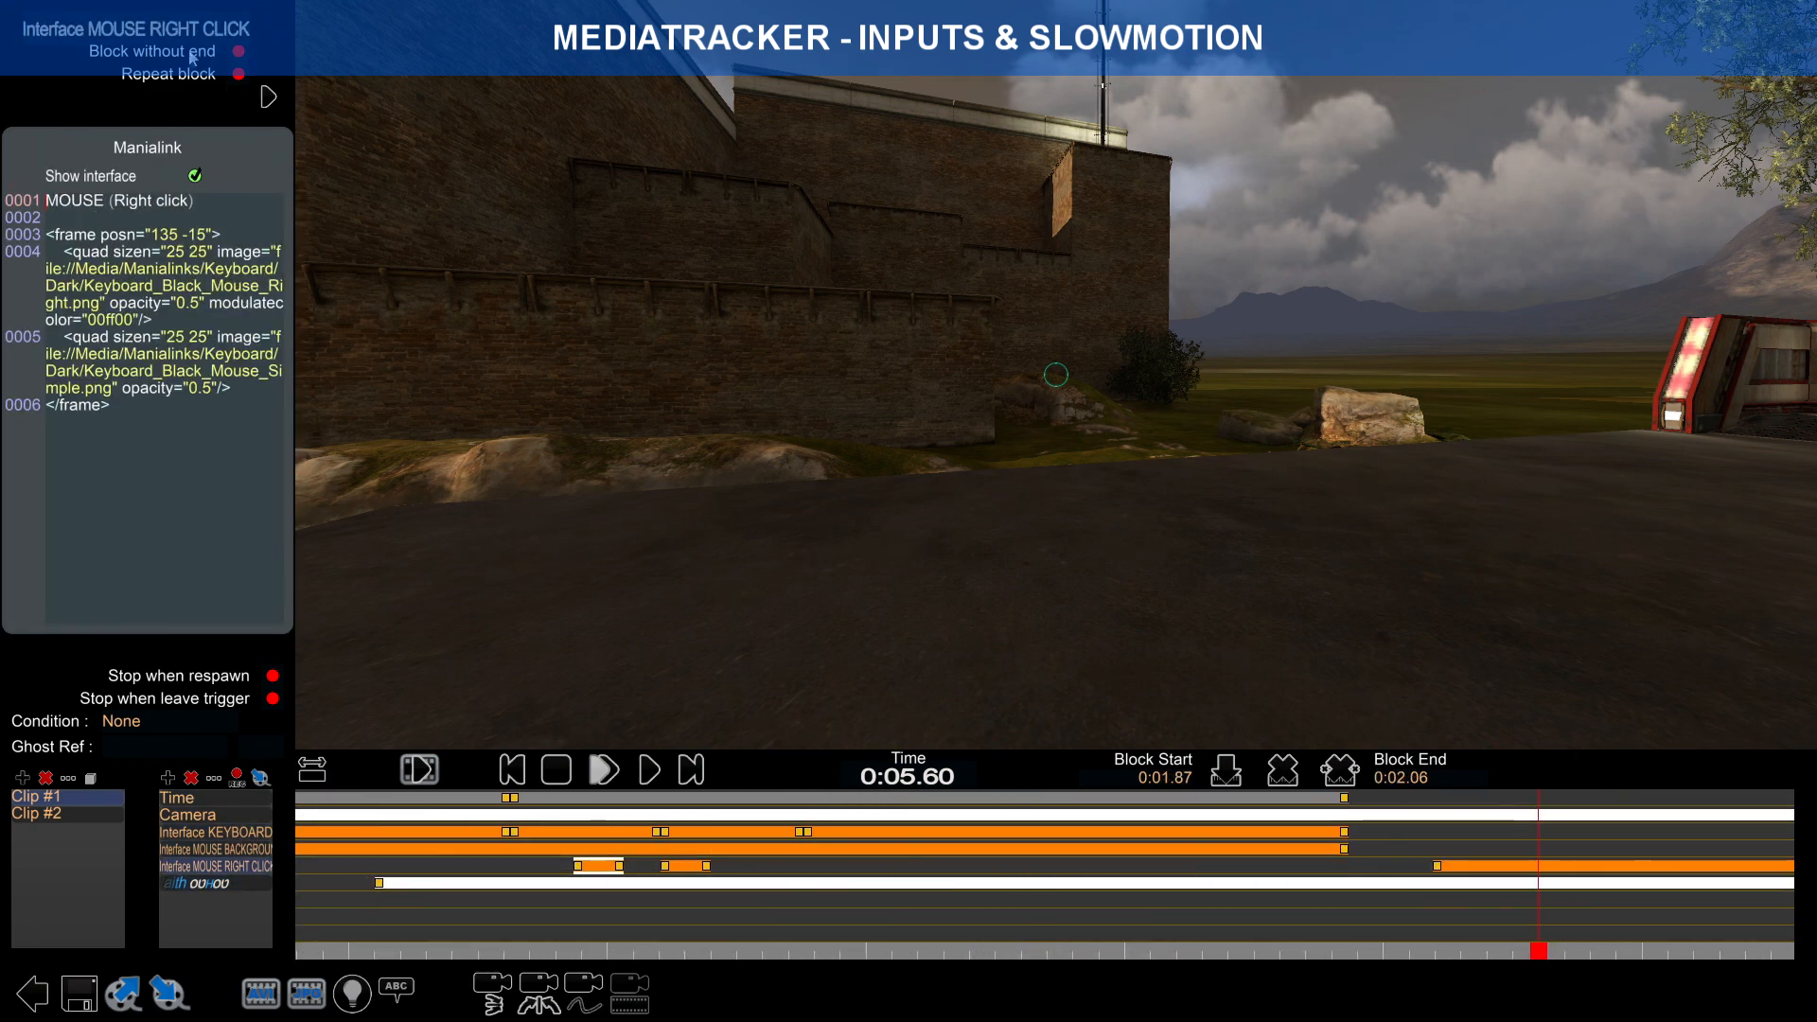
pyautogui.scroll(-3, 1155, 833)
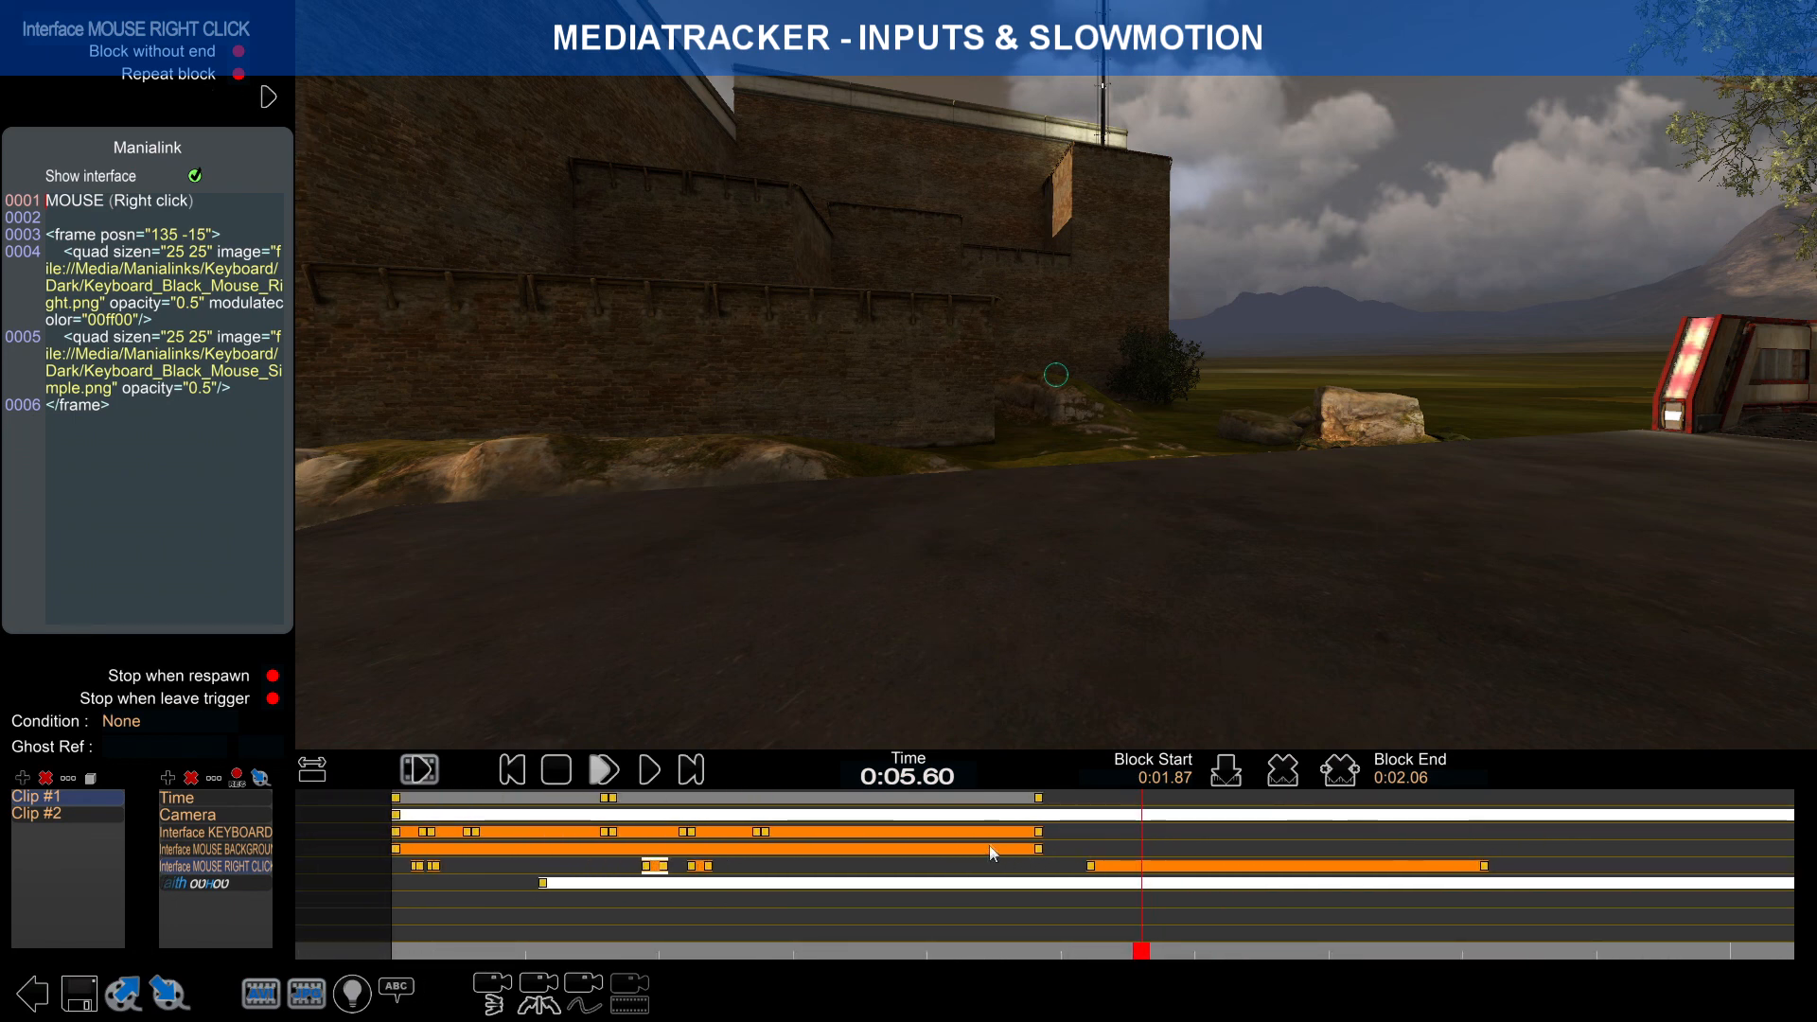
# Step: Shorten the Camera block and snap its end to the Time track's 0:04.86 key
pyautogui.click(1060, 816)
pyautogui.scroll(-2, 1149, 847)
pyautogui.moveTo(1166, 847); pyautogui.dragTo(605, 830, button='right')
pyautogui.scroll(-5, 386, 800)
pyautogui.moveTo(1787, 815); pyautogui.dragTo(377, 815)
pyautogui.moveTo(556, 830); pyautogui.dragTo(927, 833, button='right')
pyautogui.scroll(5, 636, 833)
pyautogui.moveTo(720, 833); pyautogui.dragTo(1080, 832, button='right')
pyautogui.scroll(2, 1297, 833)
pyautogui.moveTo(1293, 833); pyautogui.dragTo(1087, 831, button='right')
pyautogui.keyDown('alt'); pyautogui.click(1067, 799); pyautogui.keyUp('alt')
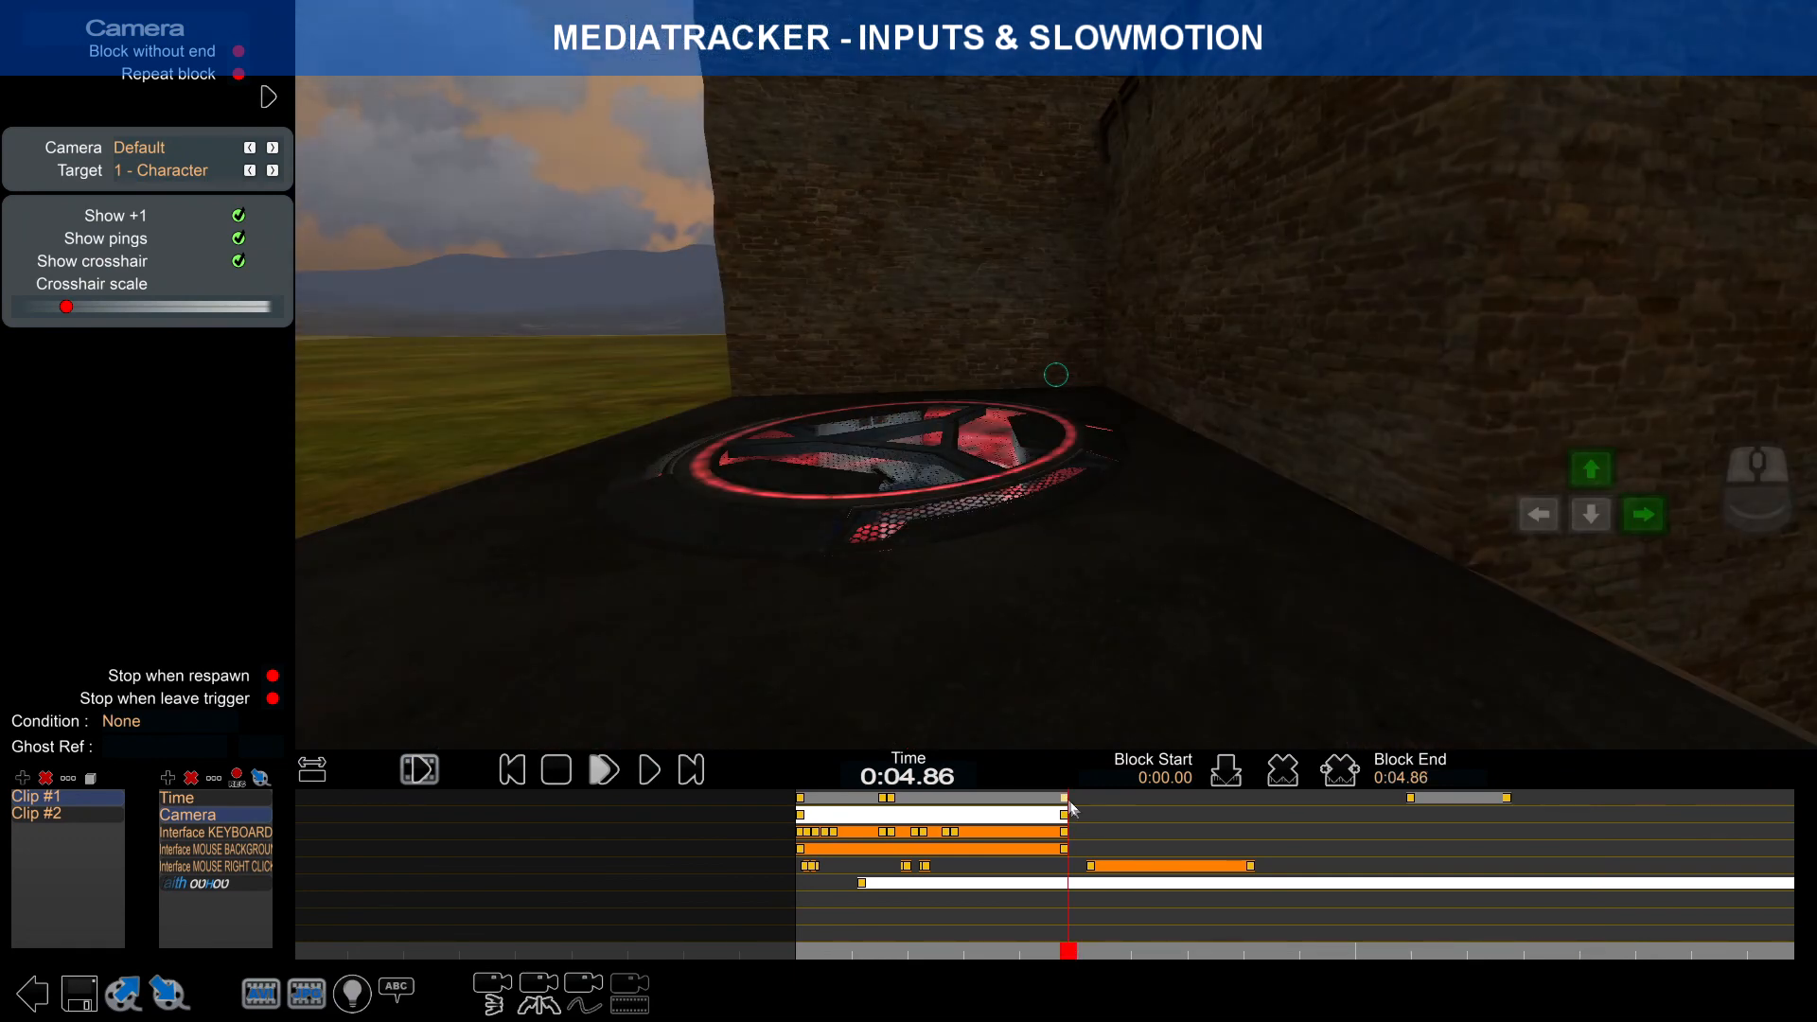
# Step: Move the mouse right-click overlay block to run from 0:08.36 to 0:11.36
pyautogui.click(1156, 865)
pyautogui.click(1388, 820)
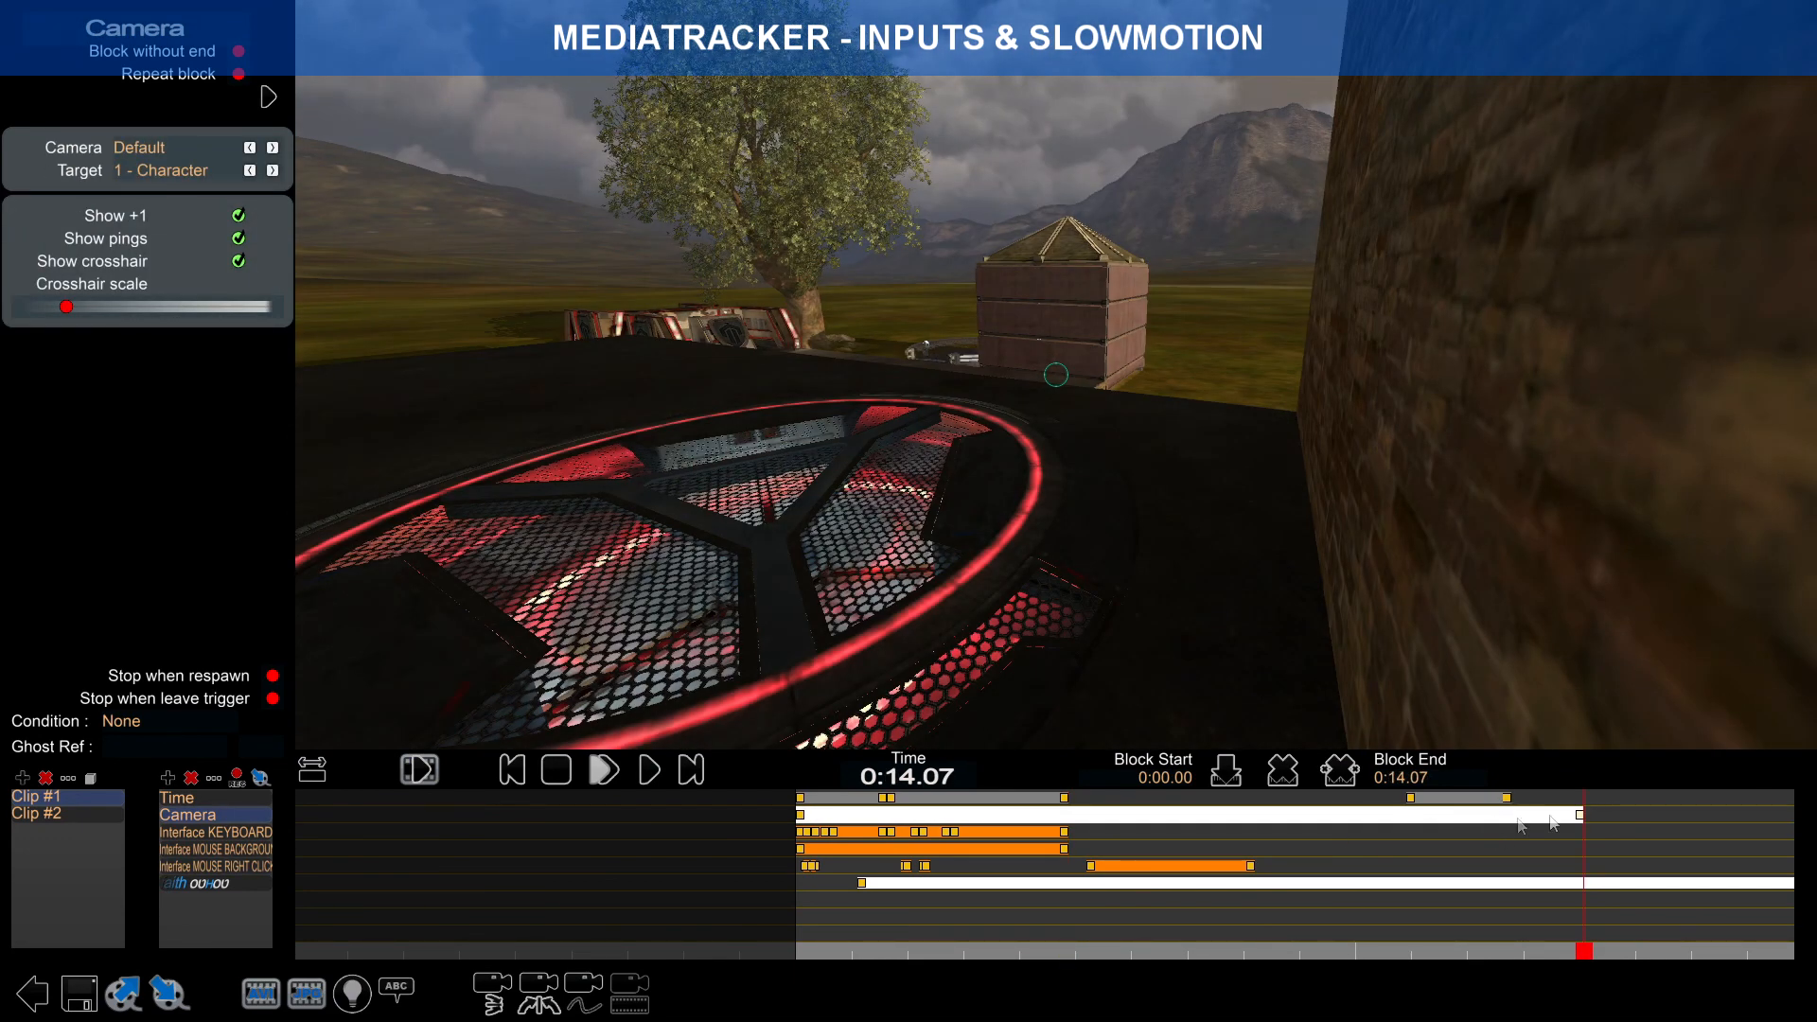
pyautogui.scroll(-2, 1521, 833)
pyautogui.moveTo(1520, 840); pyautogui.dragTo(1432, 839, button='right')
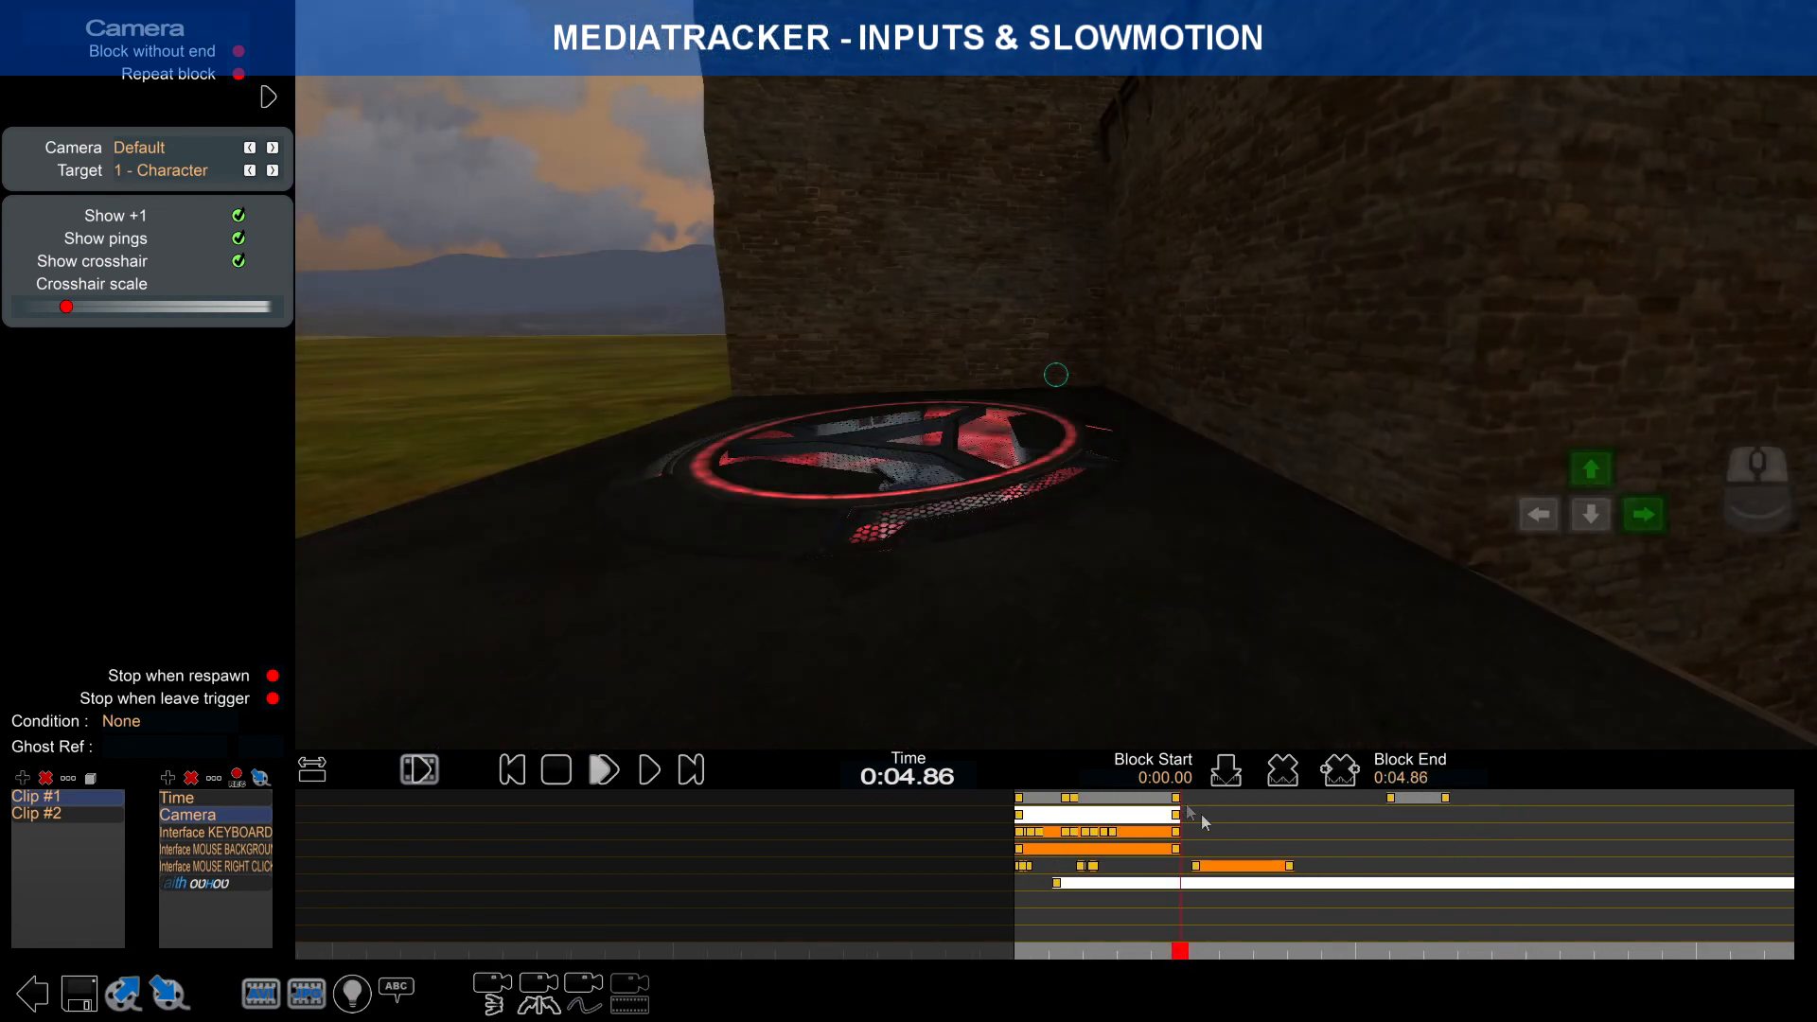
pyautogui.scroll(3, 1414, 846)
pyautogui.moveTo(1269, 869); pyautogui.dragTo(1463, 862)
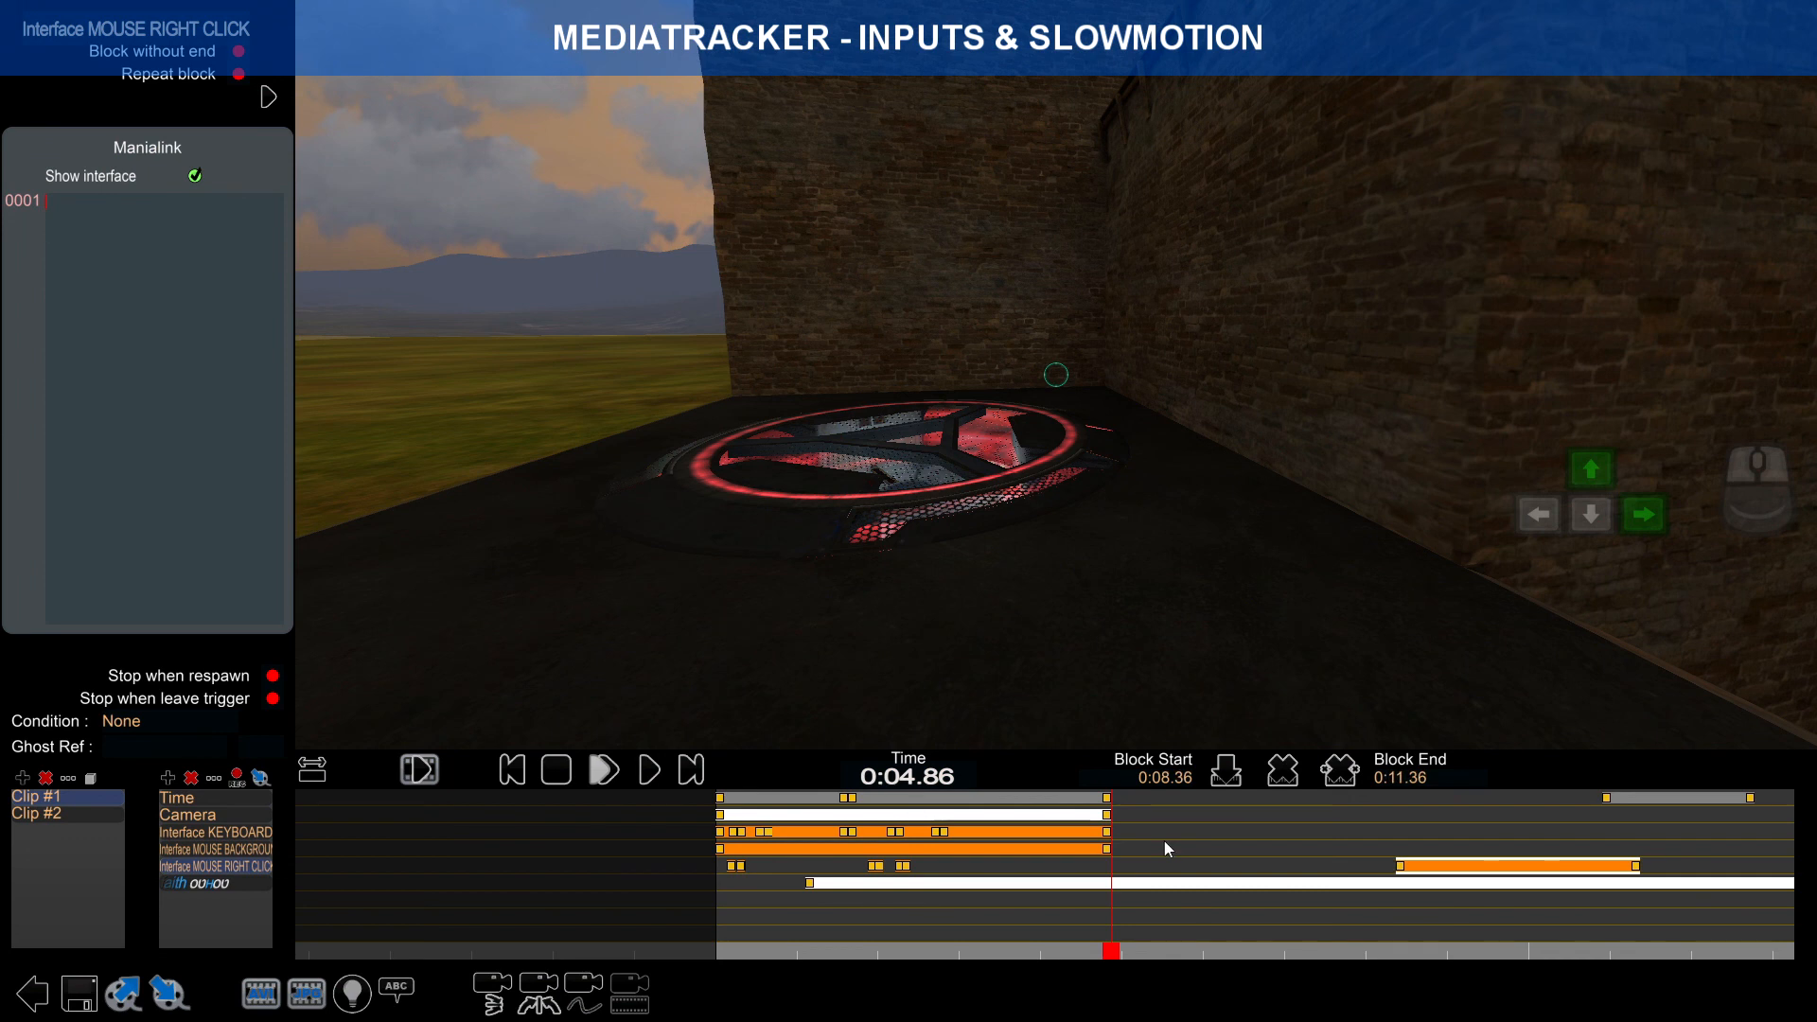
pyautogui.moveTo(1447, 844); pyautogui.dragTo(1105, 844, button='right')
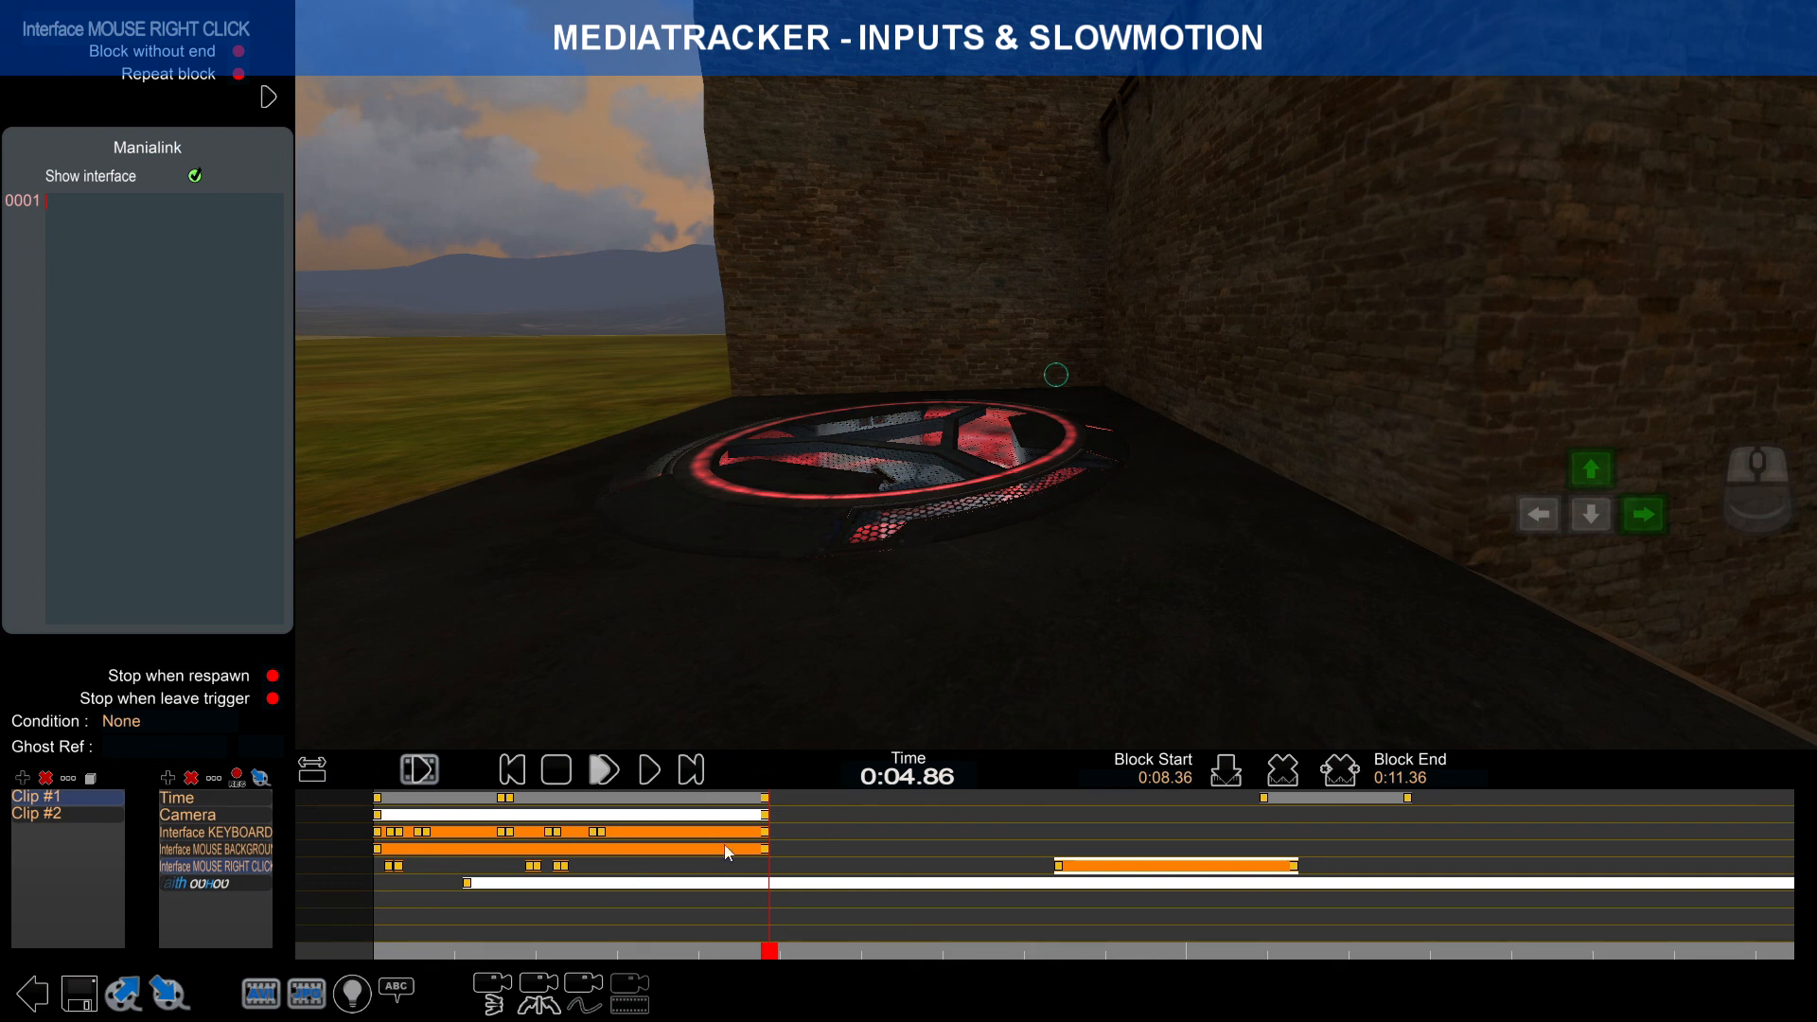
pyautogui.click(234, 886)
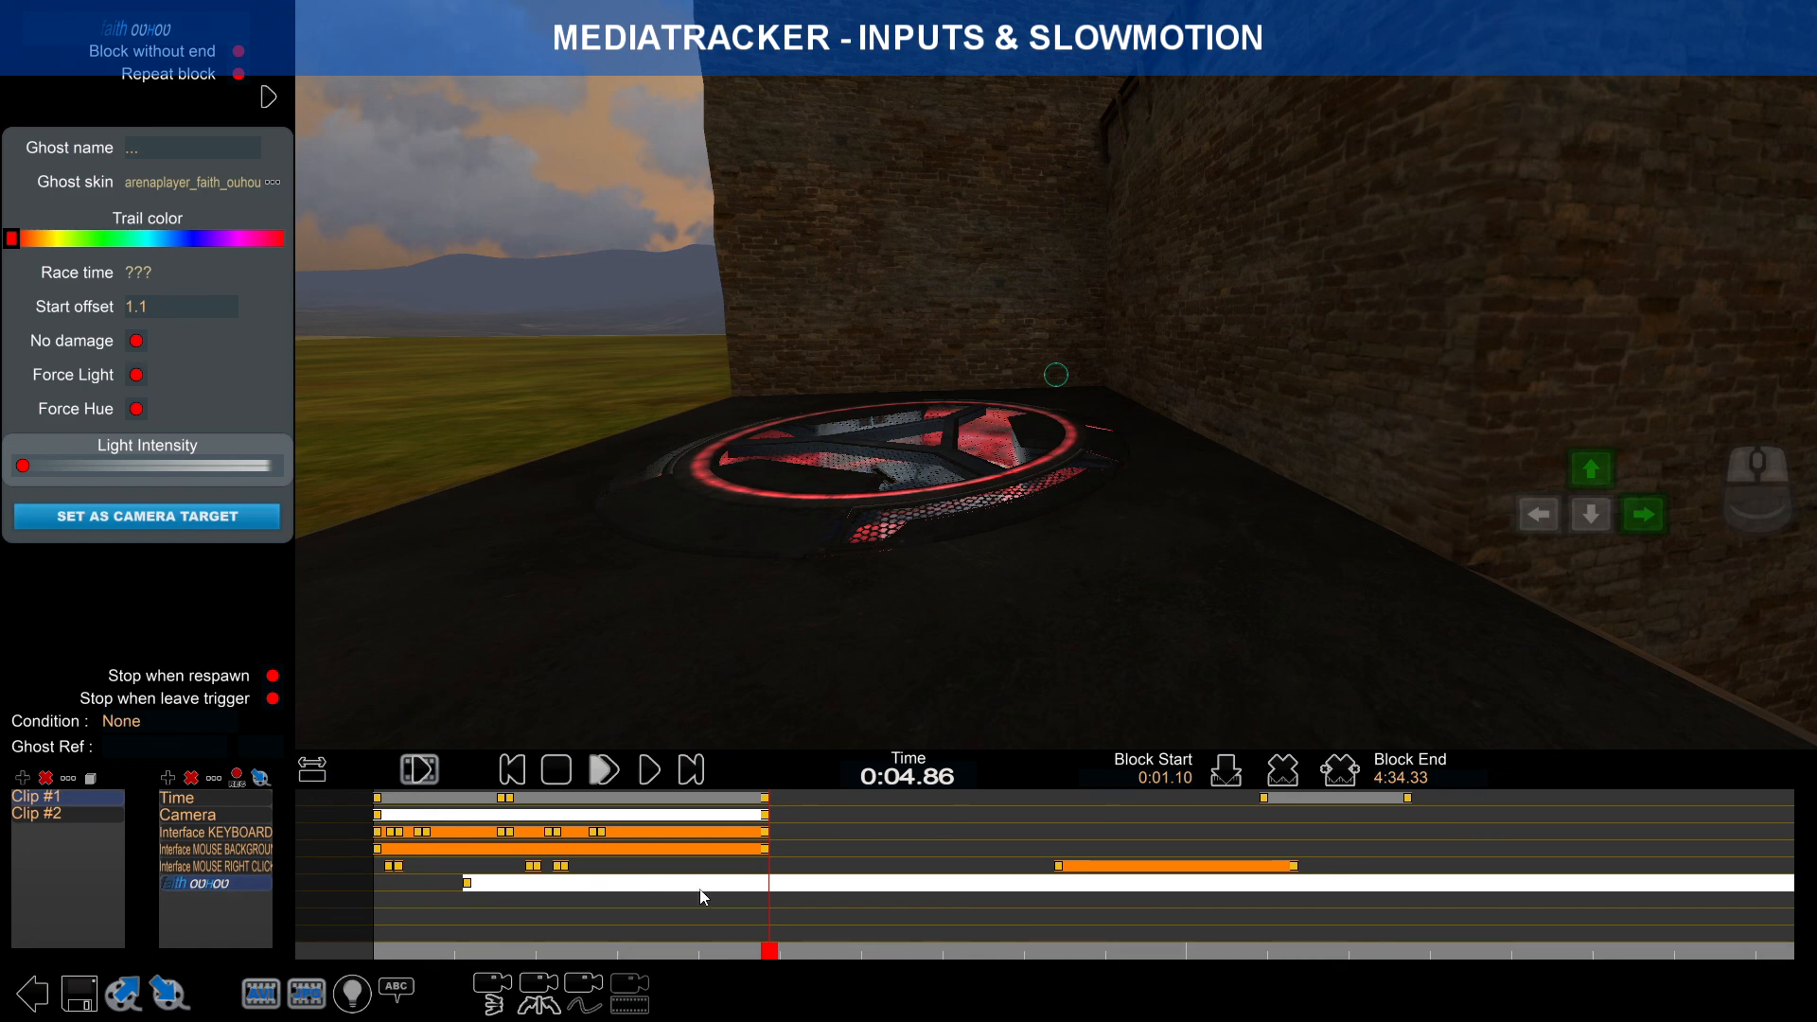
# Step: Fit the full timeline into view, then save the map, dismissing the validation reminder and Map Saved summary
pyautogui.click(956, 949)
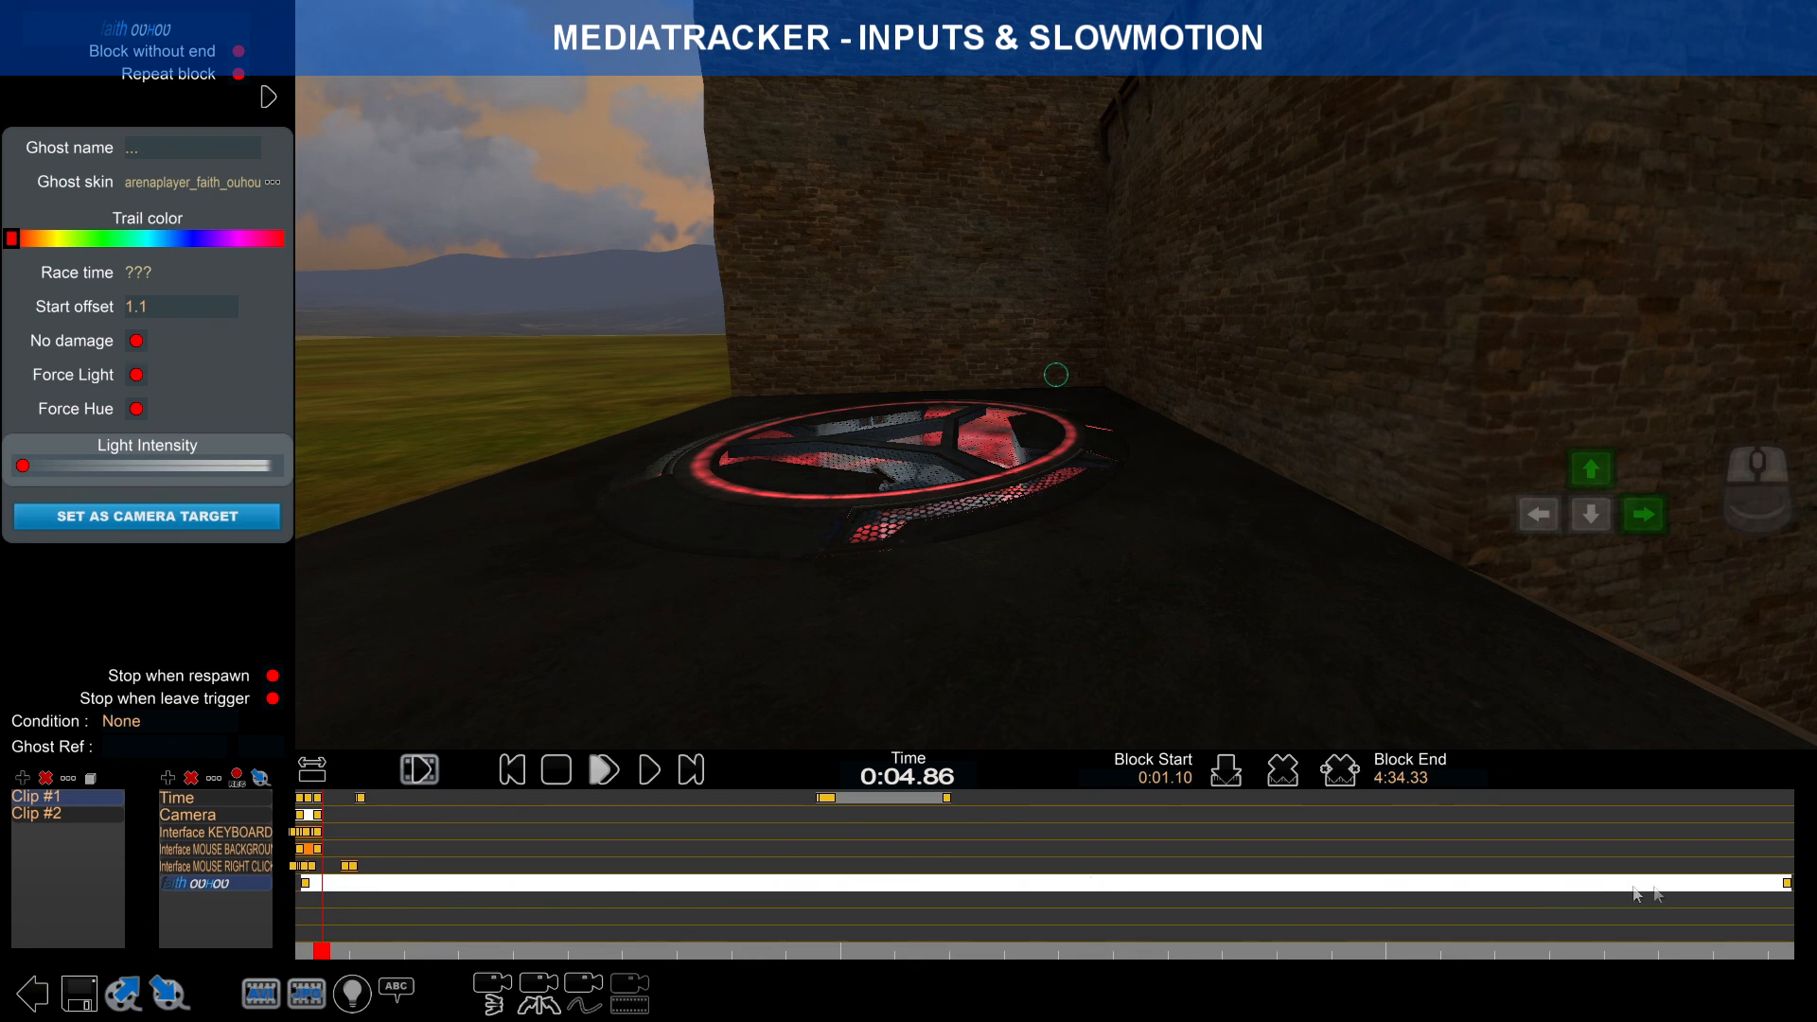
pyautogui.click(81, 992)
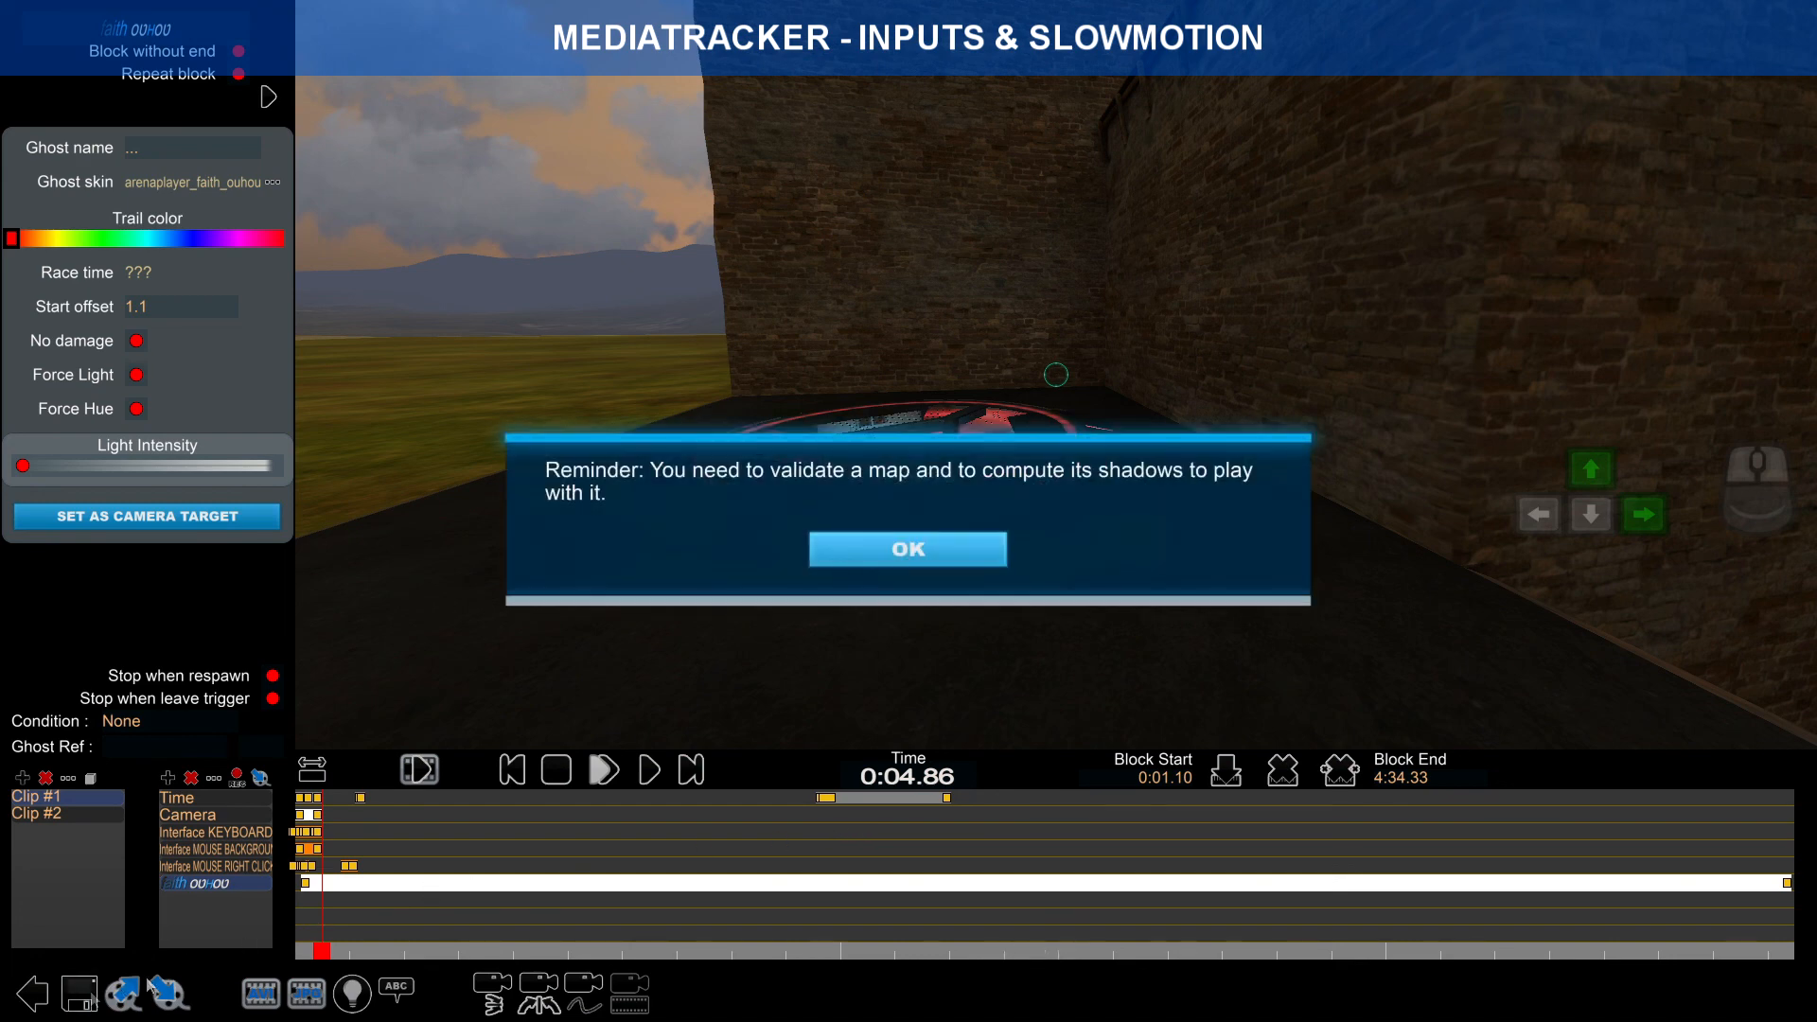
pyautogui.click(904, 560)
pyautogui.click(979, 815)
pyautogui.click(909, 904)
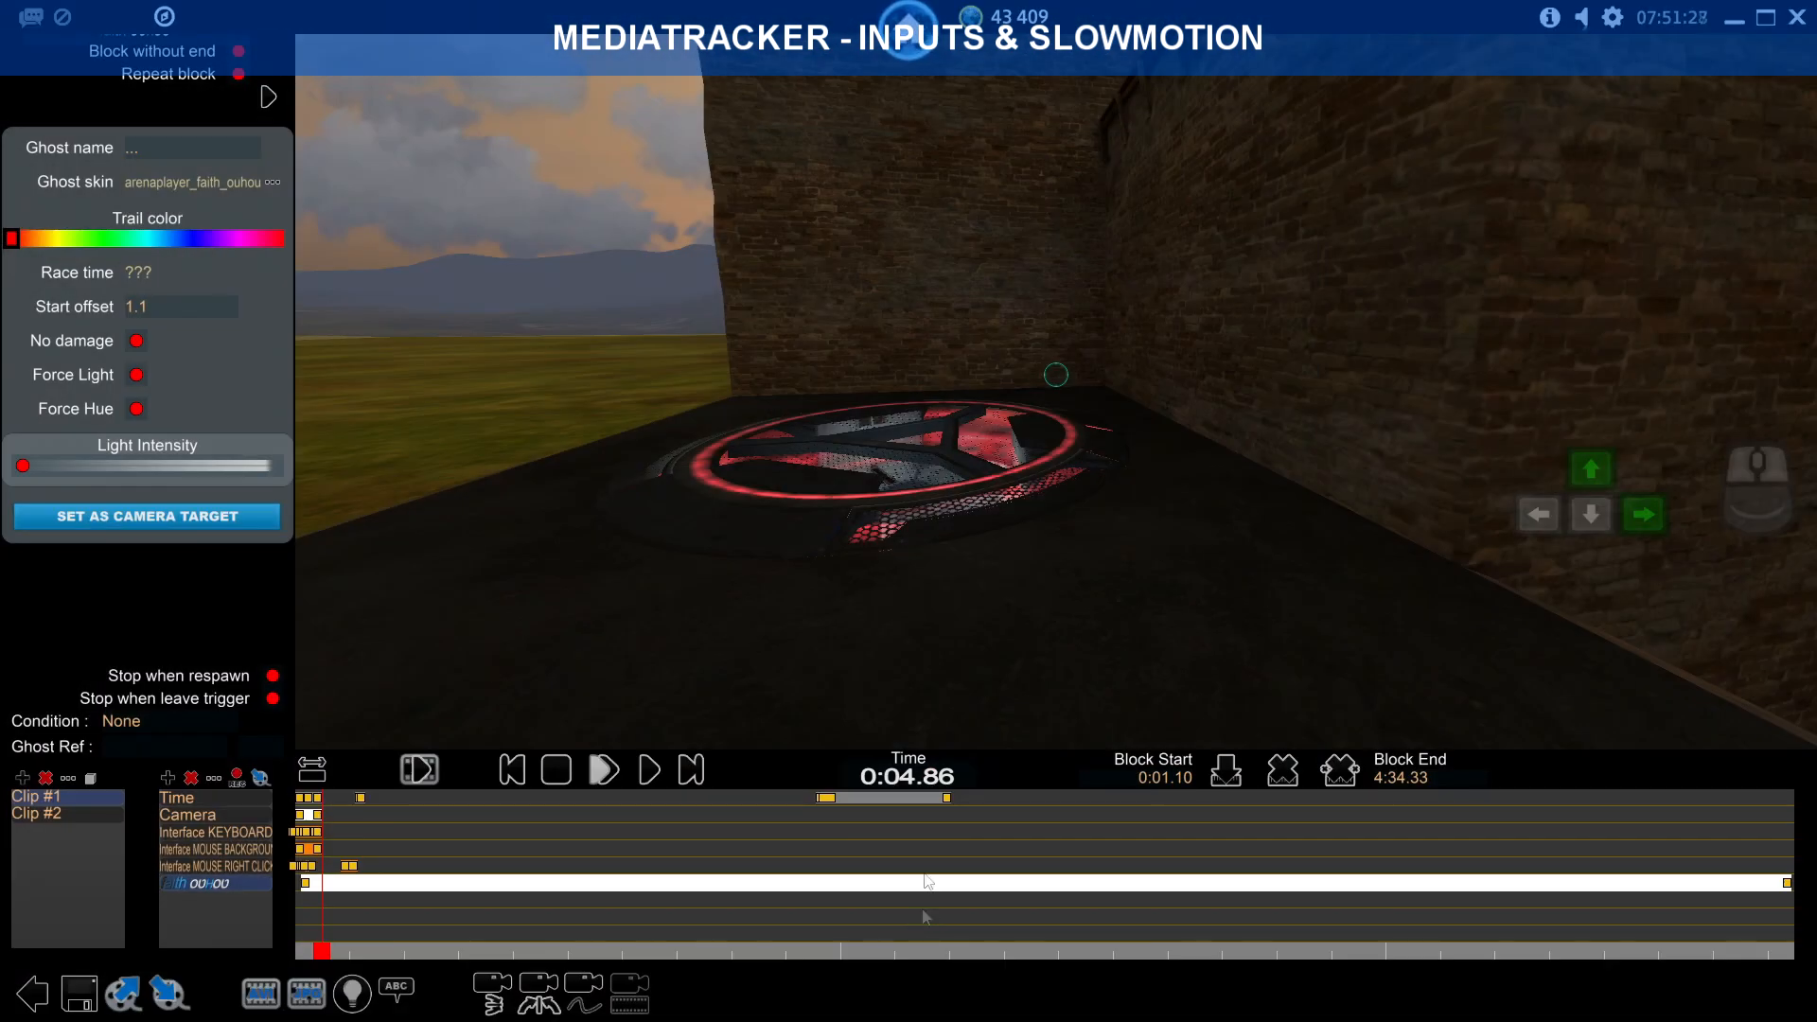